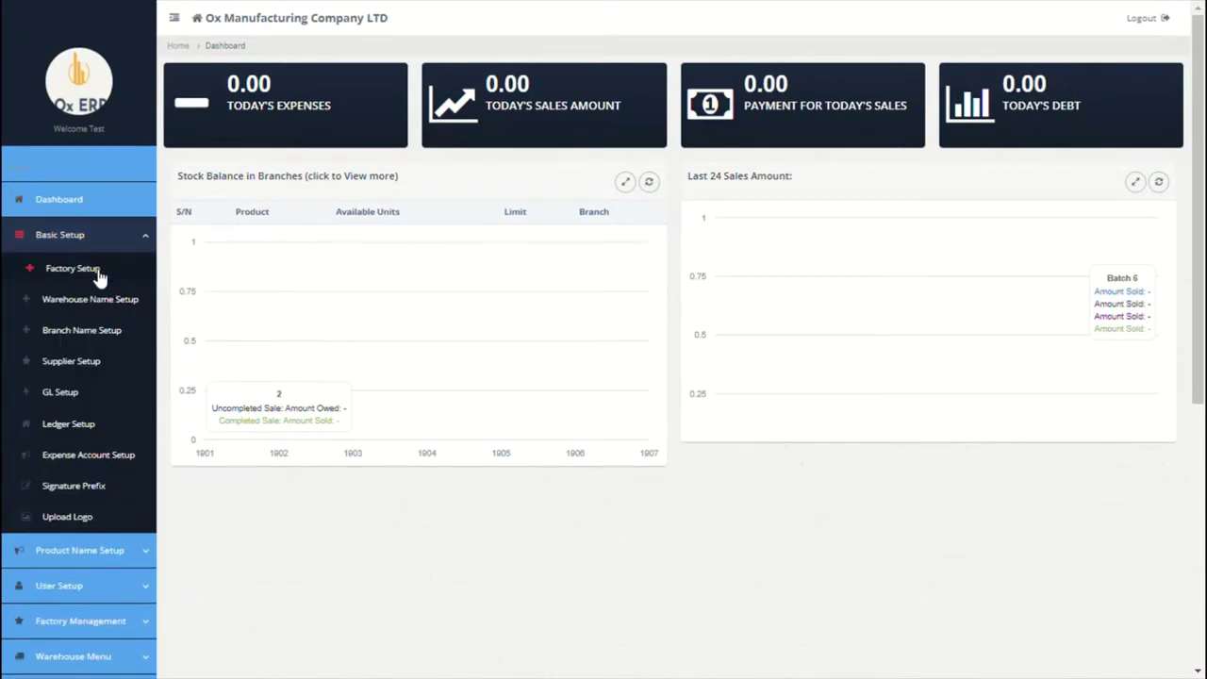
Step: In Factory Setup, enter a factory named paris with description 'paris road, france'
left_click(98, 274)
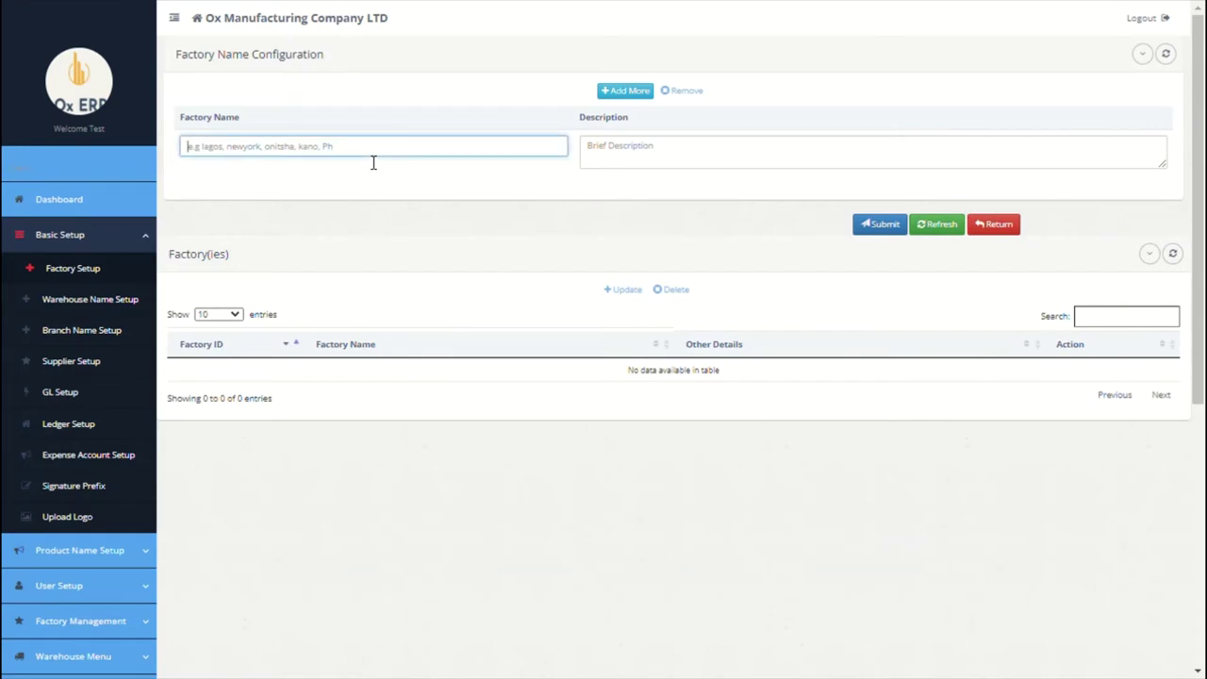
type("a")
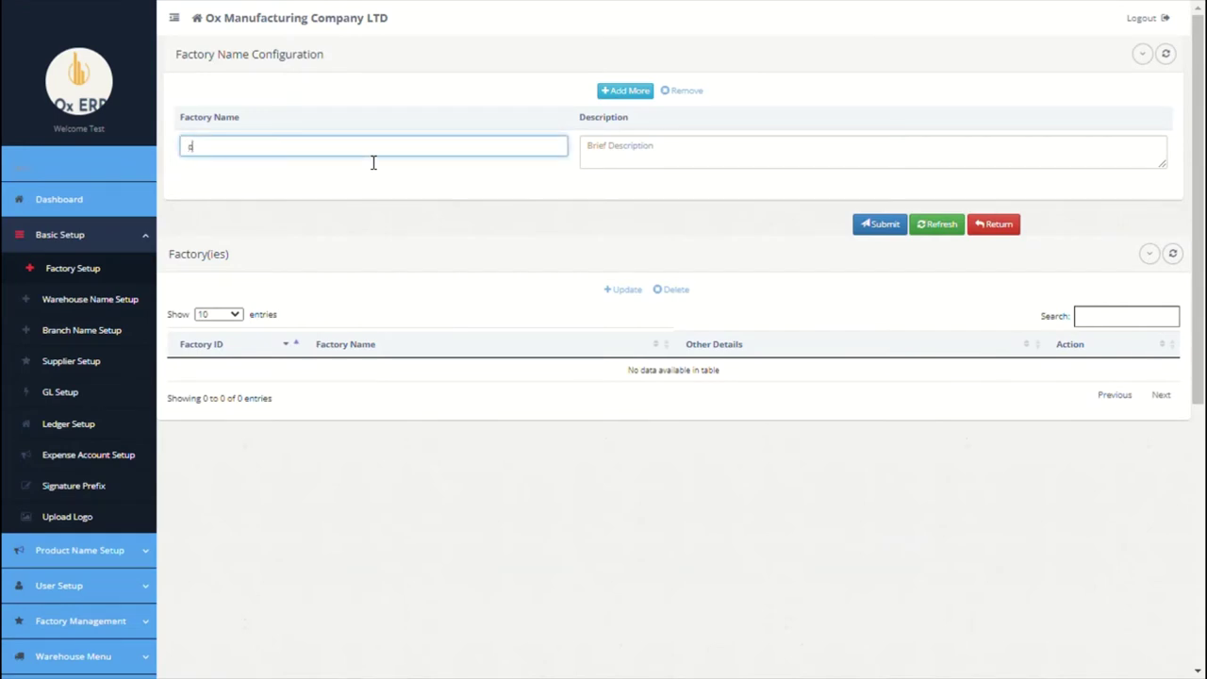
type("d")
key("BackSpace")
key("BackSpace")
type("paris")
left_click(643, 148)
type("pa")
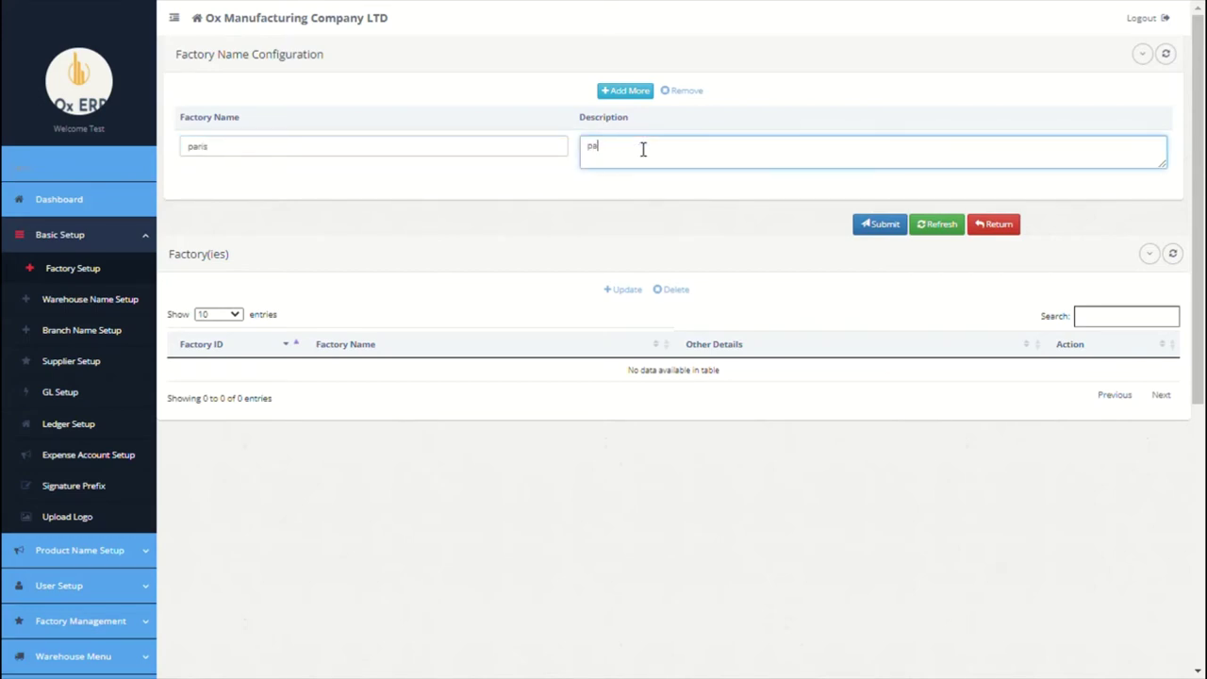
type("ris road, france")
Step: Add a second factory China described as 'china road, china', submit both, and return to the list
left_click(617, 94)
left_click(428, 148)
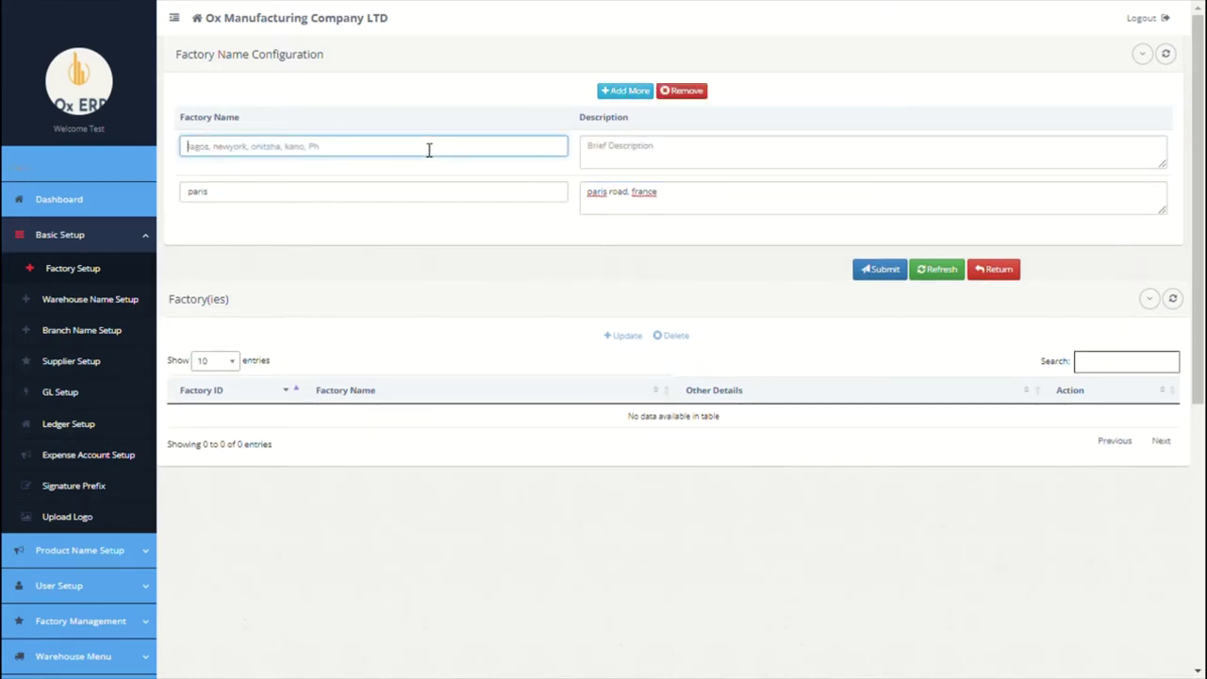
type("China")
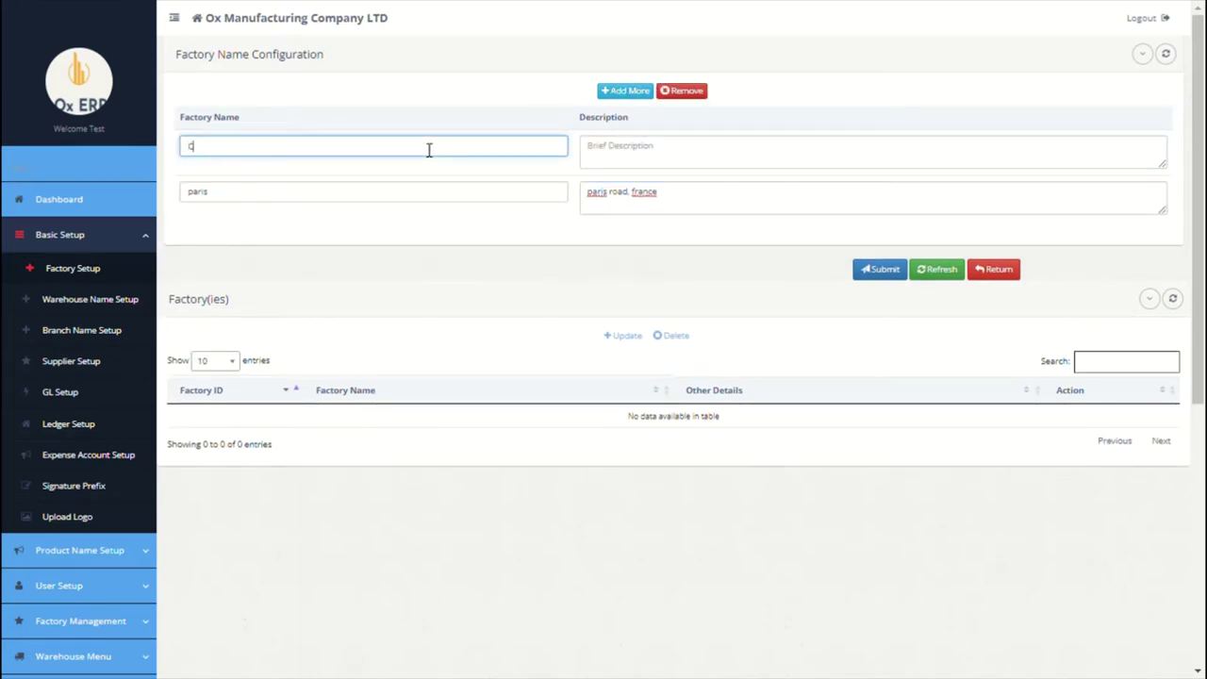
left_click(667, 151)
type("china")
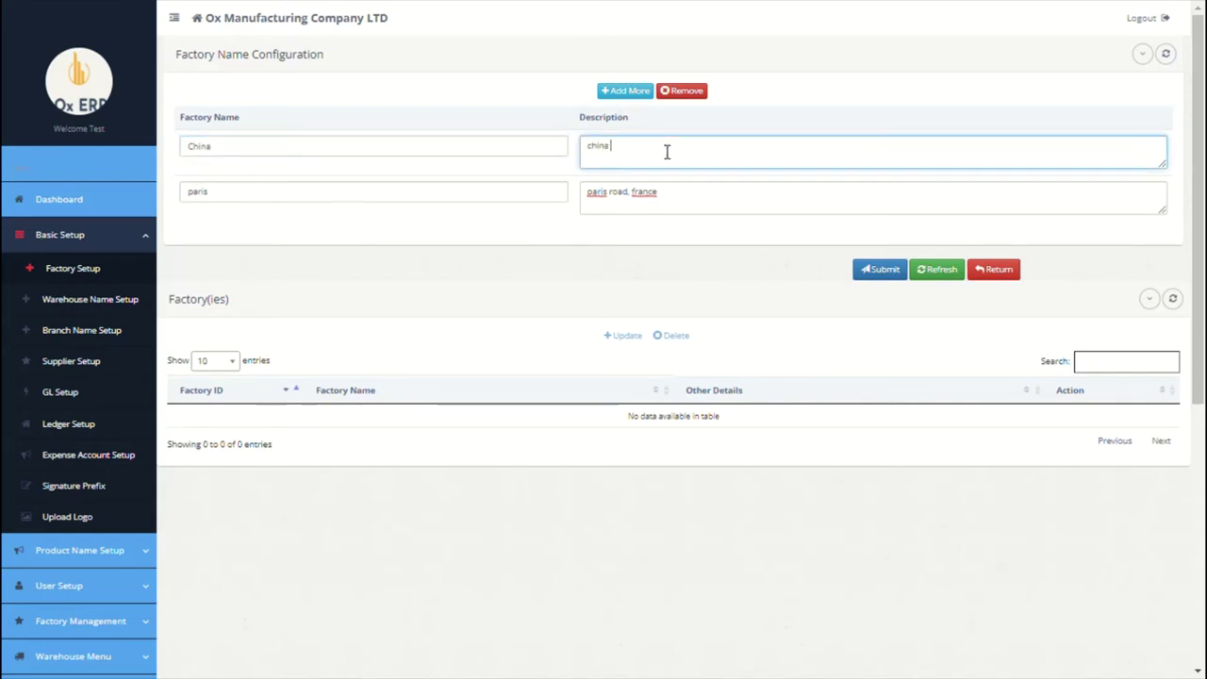
type(" road, china")
left_click(874, 275)
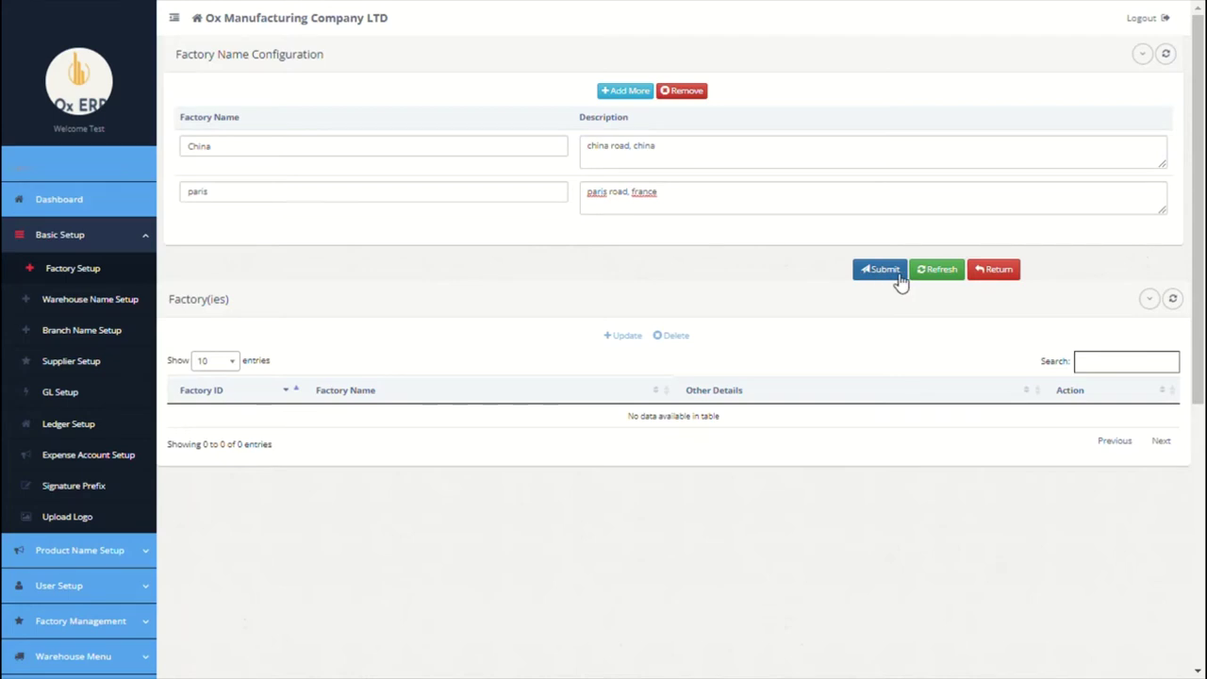
left_click(894, 276)
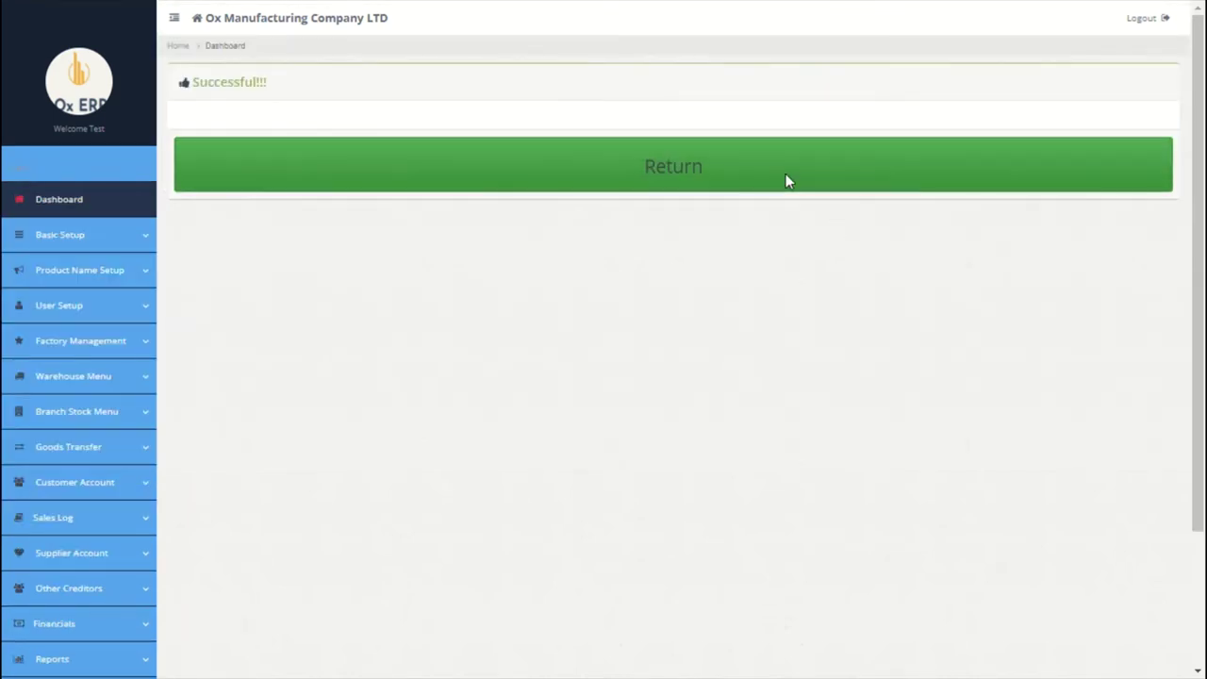
left_click(787, 179)
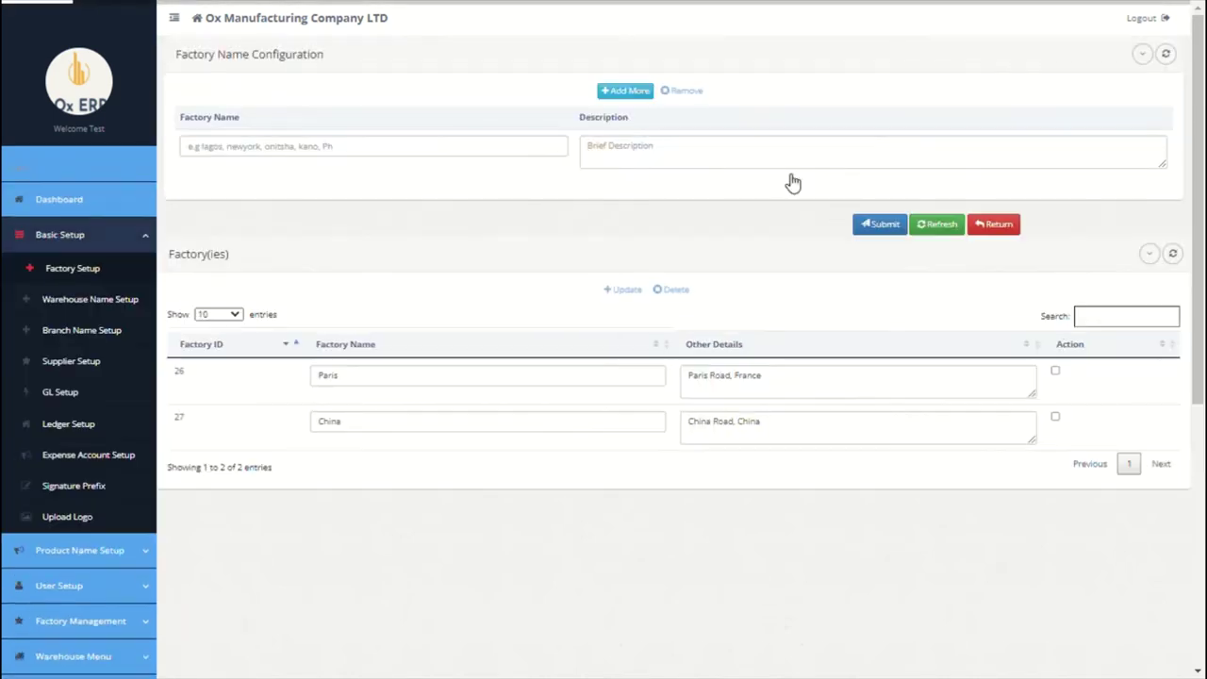
Step: Mark only the China row, delete it and confirm, leaving Paris (ID 26) as the sole factory
left_click(1056, 371)
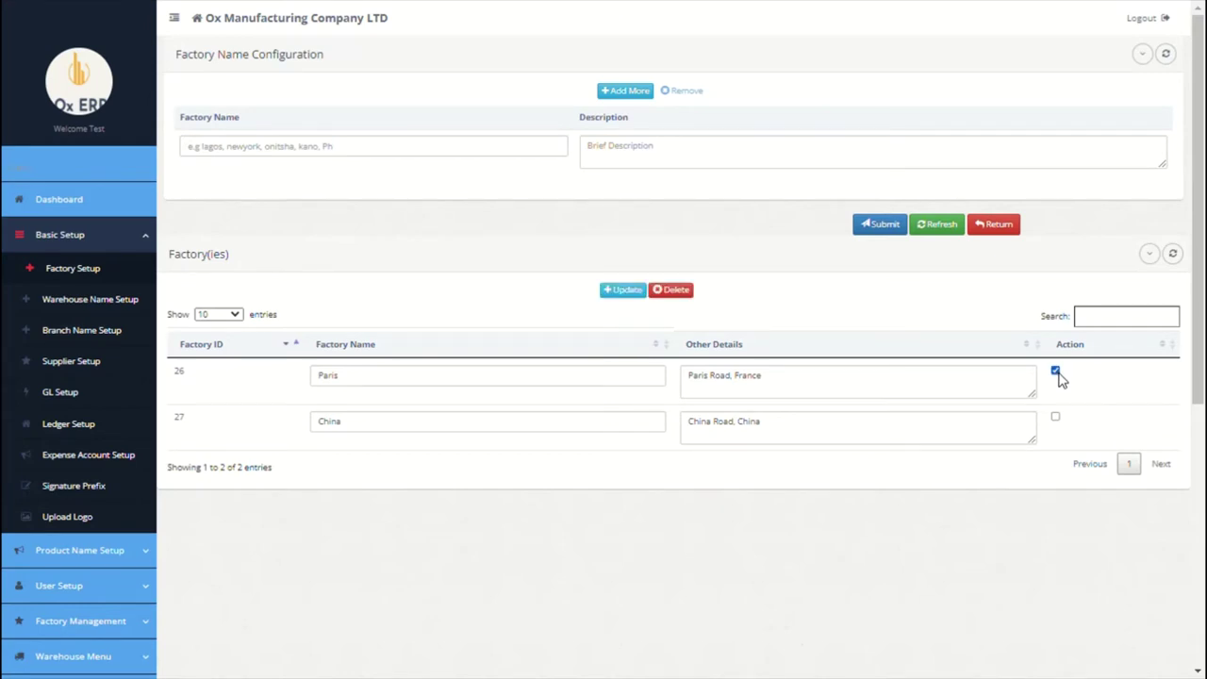
left_click(1054, 416)
left_click(1055, 371)
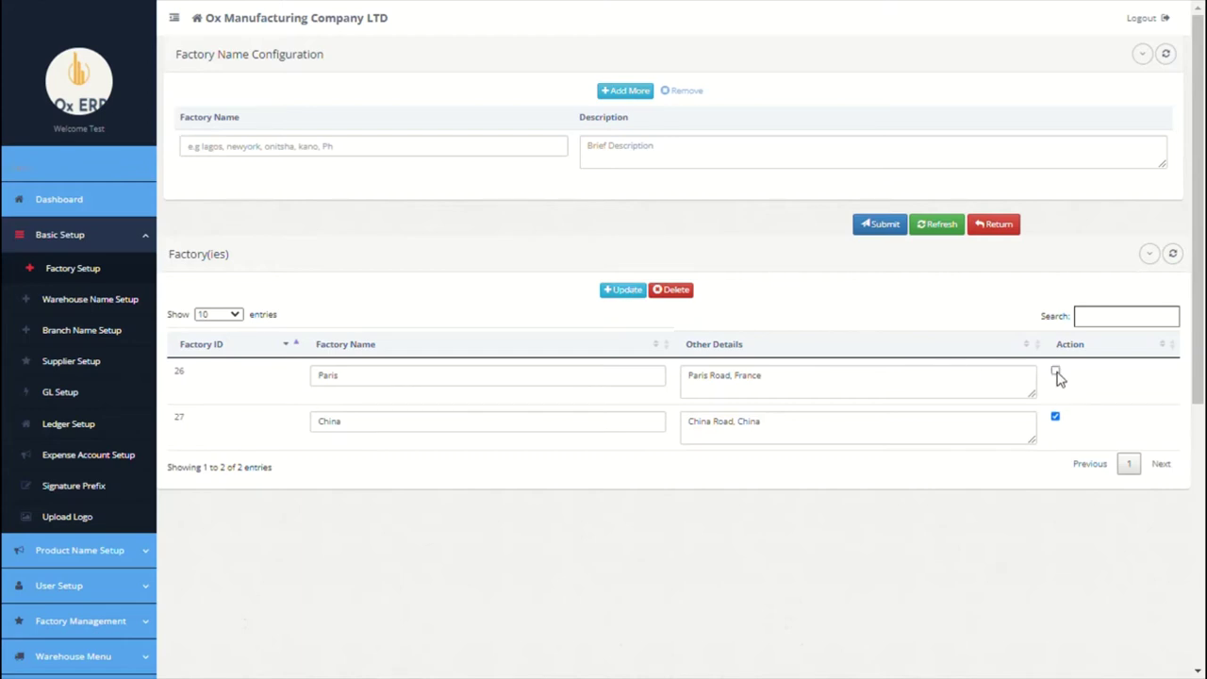
left_click(691, 295)
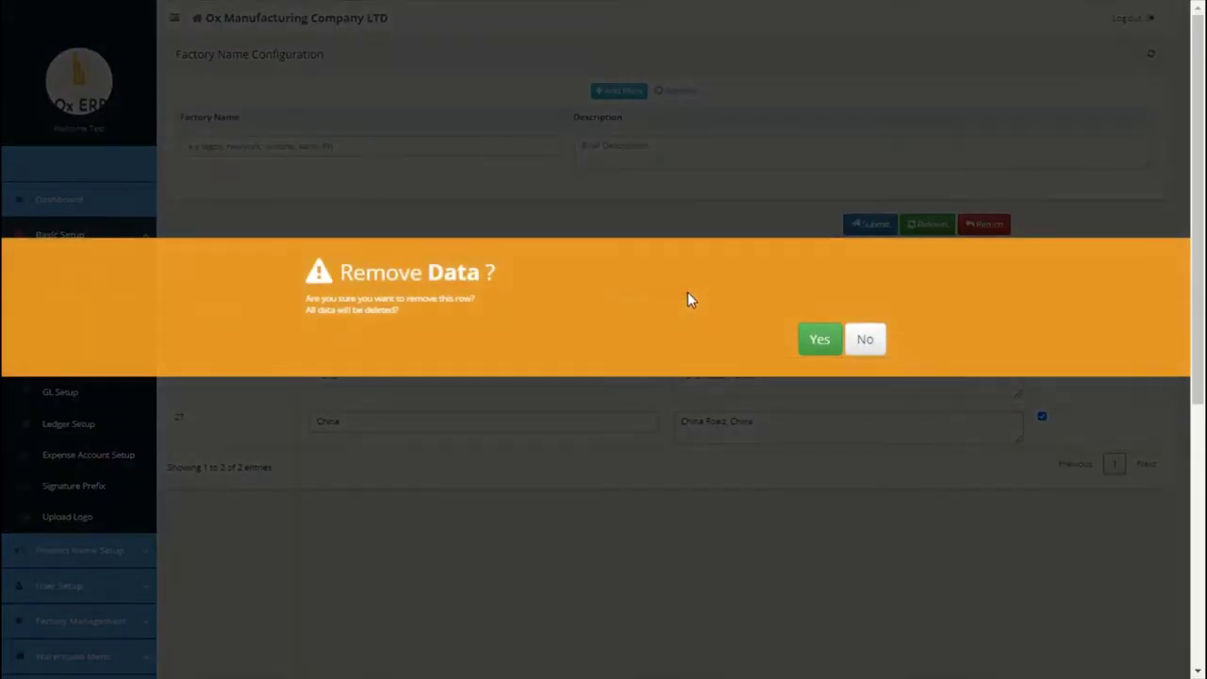
left_click(814, 340)
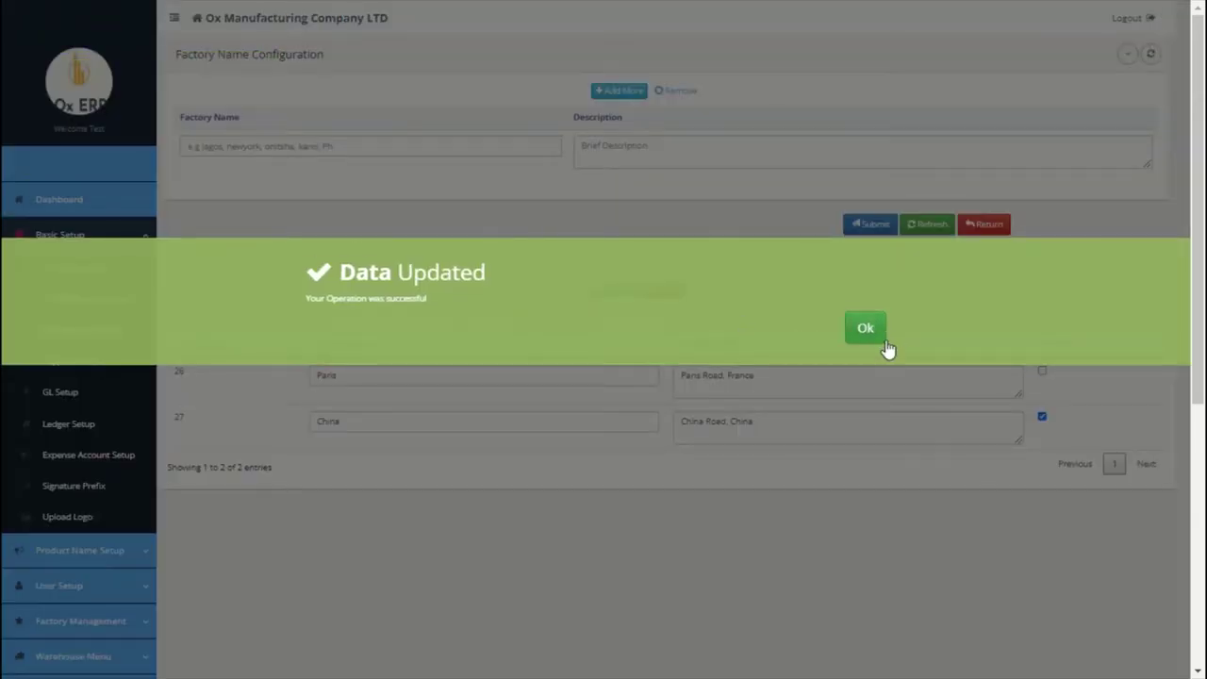
left_click(885, 342)
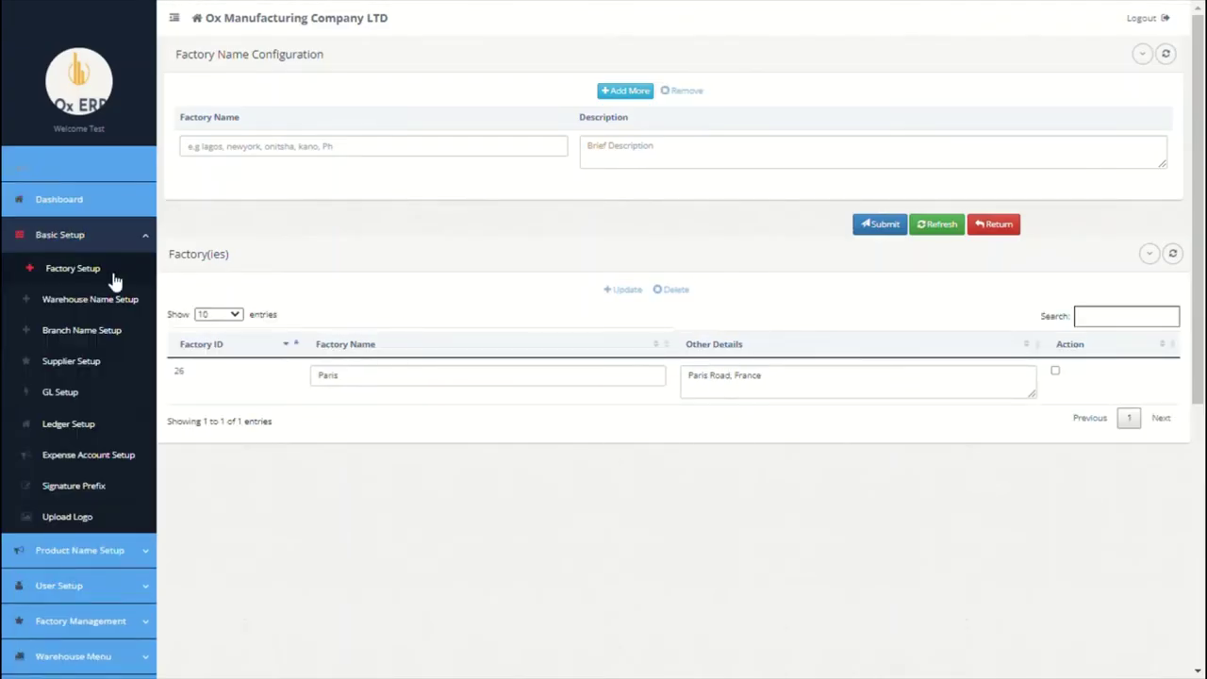
Step: Save warehouse Paris with description 'paris warehouse', return to the list, and go to Branch Name Setup
left_click(95, 298)
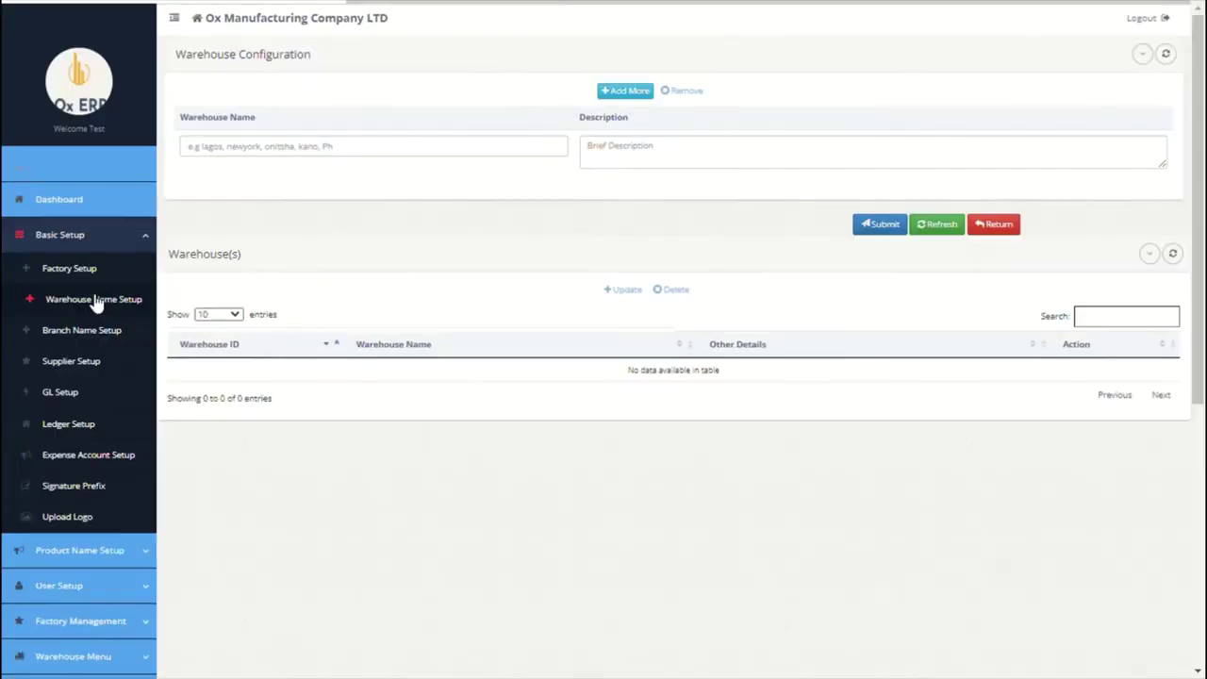
left_click(349, 145)
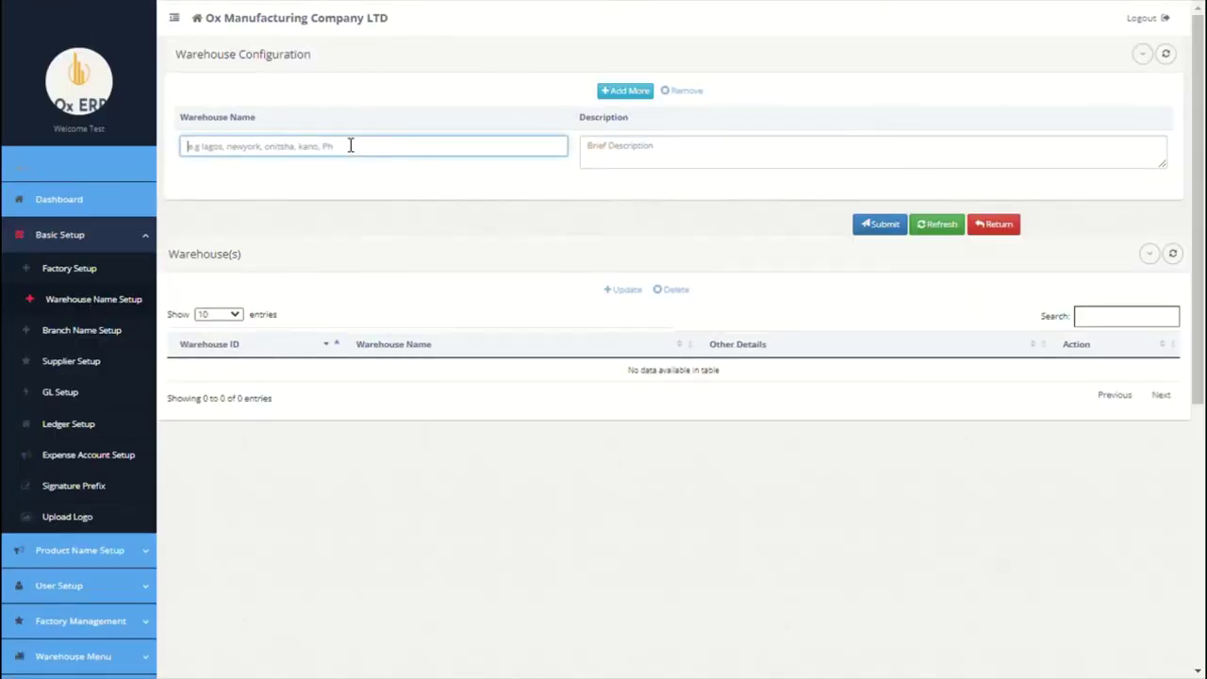
type("Paris")
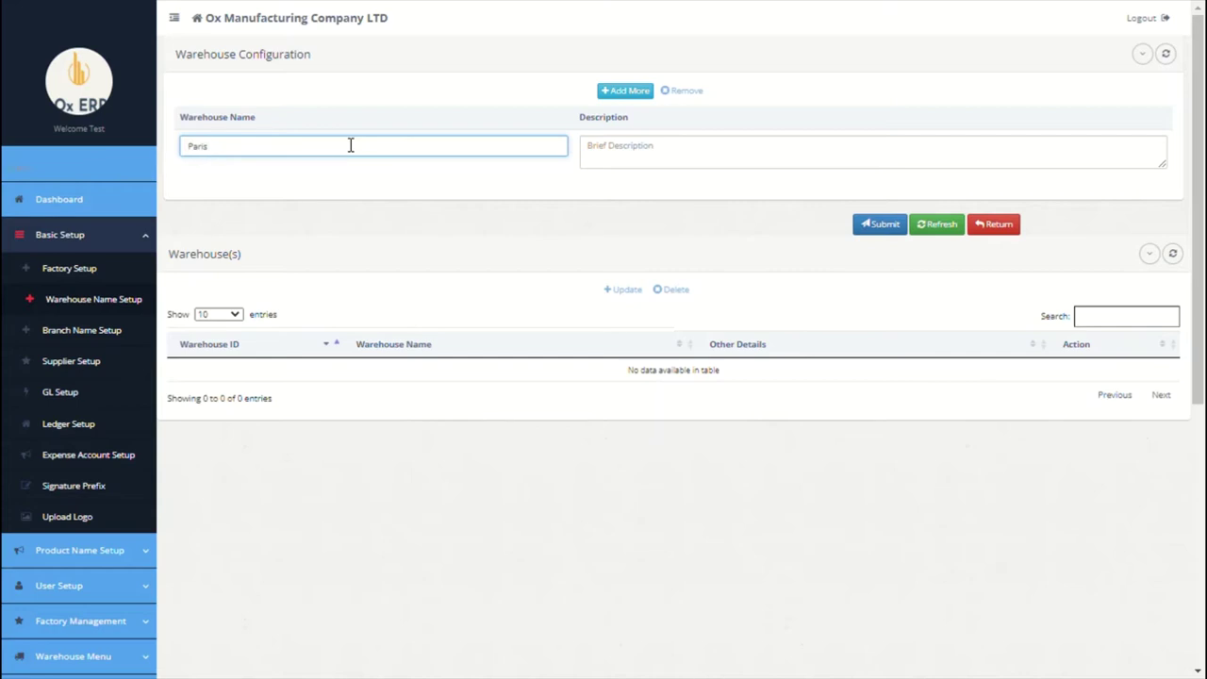
left_click(689, 167)
type("par")
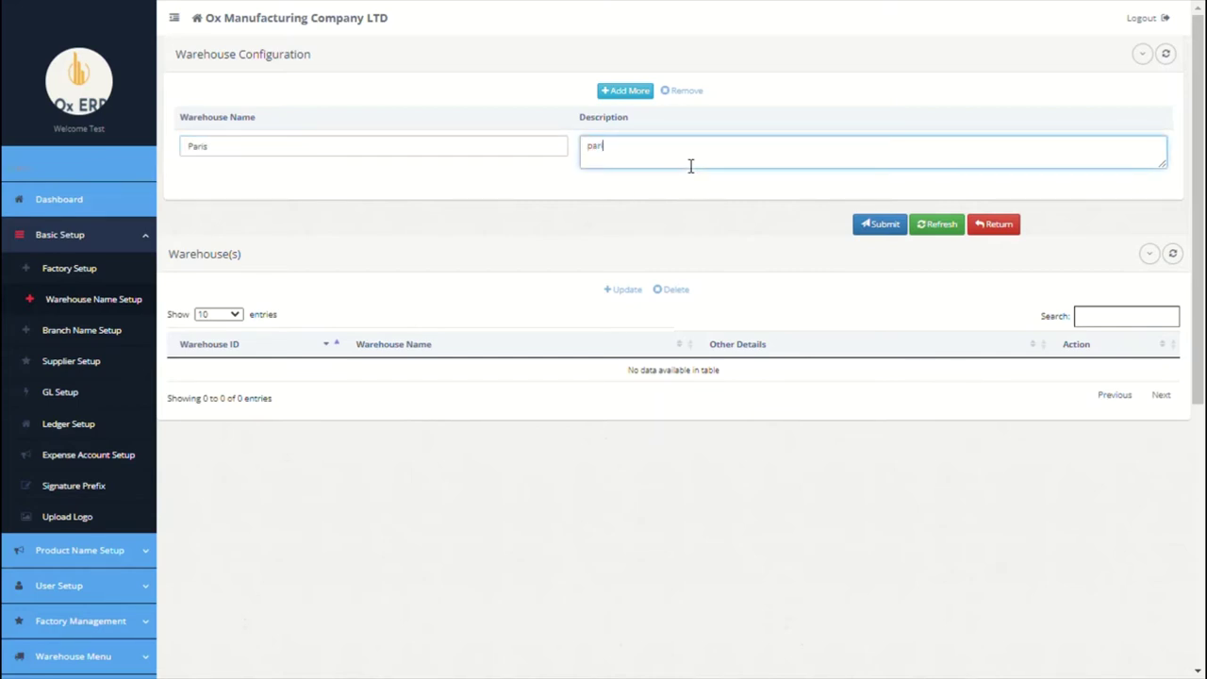
type("is warehouse")
left_click(870, 226)
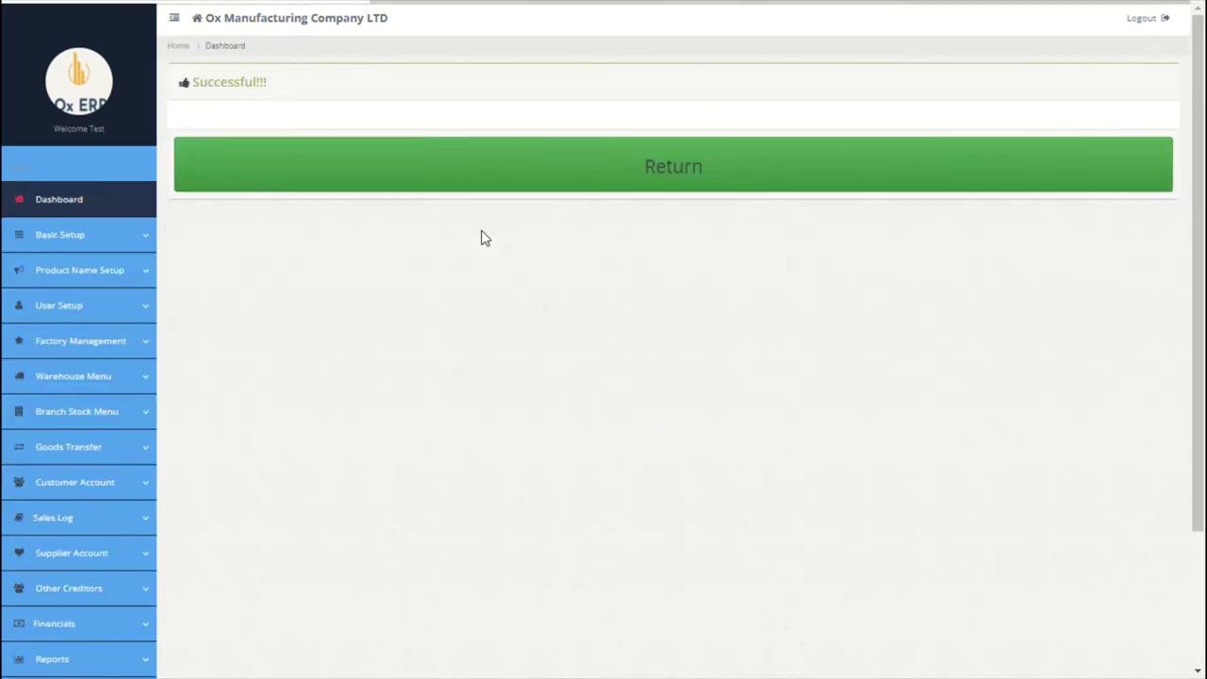
left_click(466, 185)
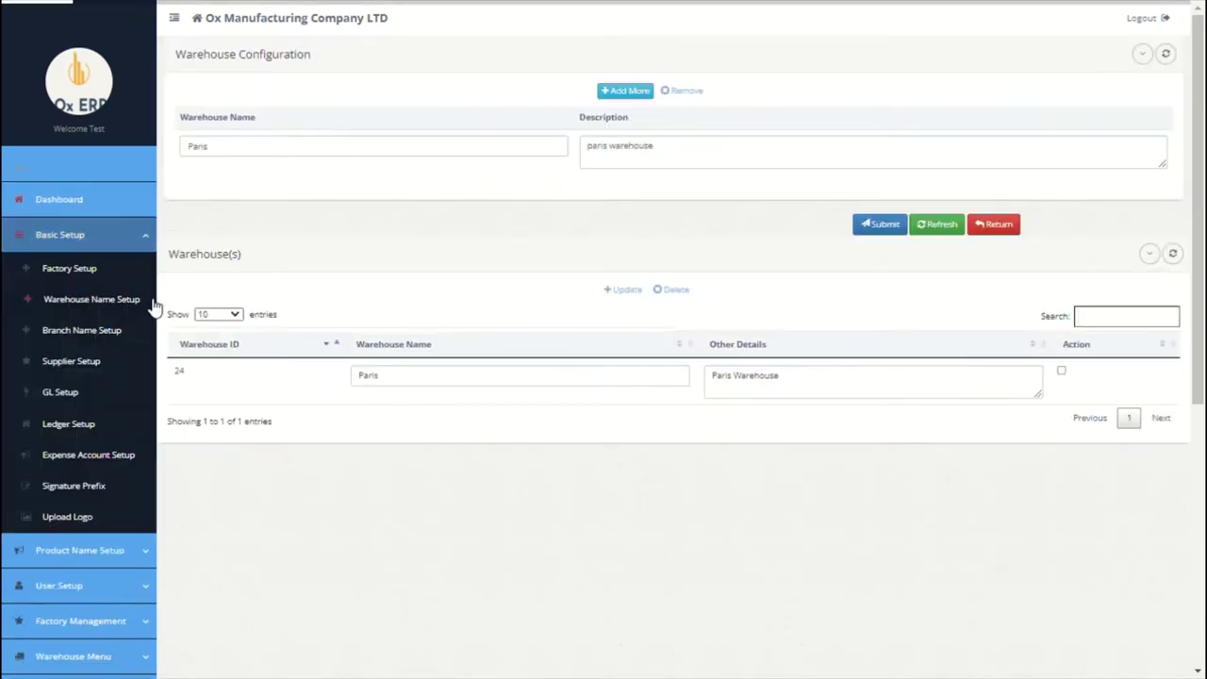
left_click(91, 338)
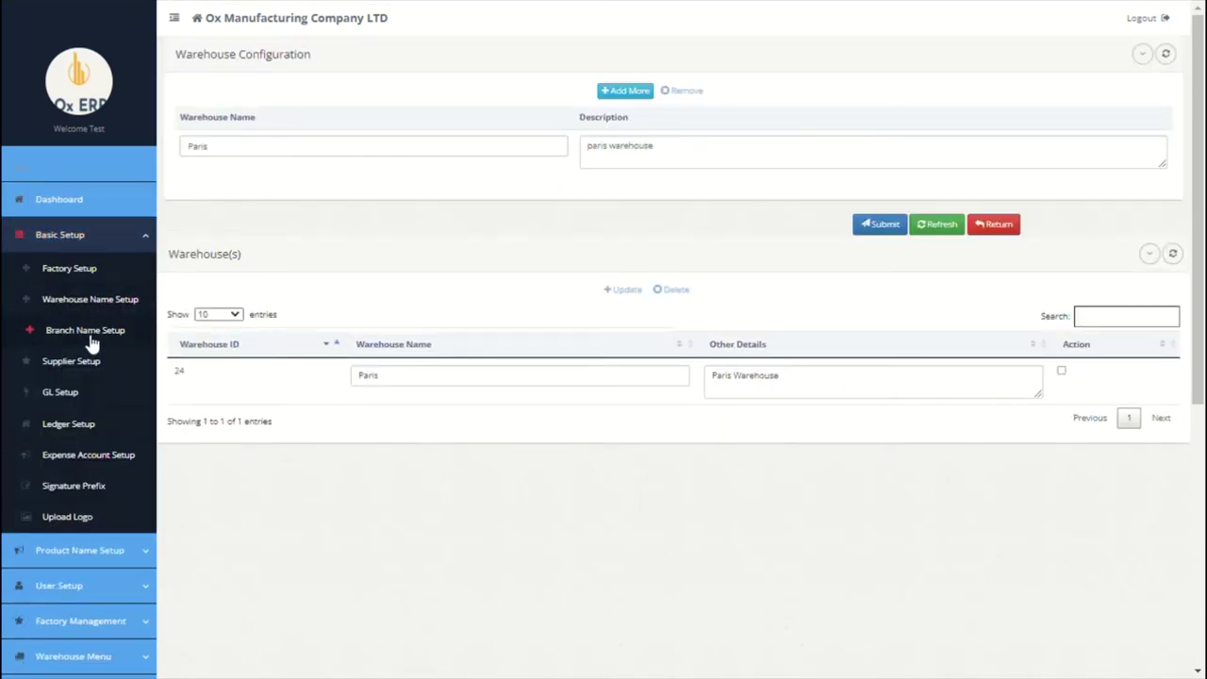
Step: Save branch Paris with description 'No 1 paris road, france', then go to supplier setup
left_click(334, 157)
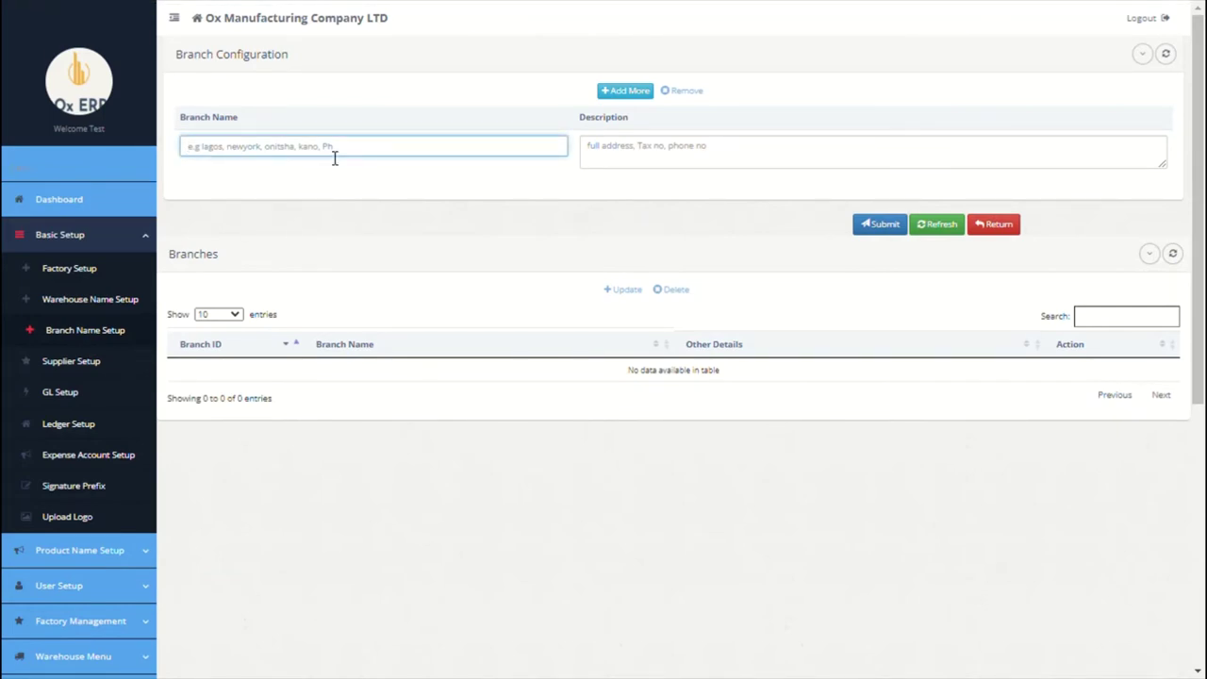
type("Paris")
left_click(700, 158)
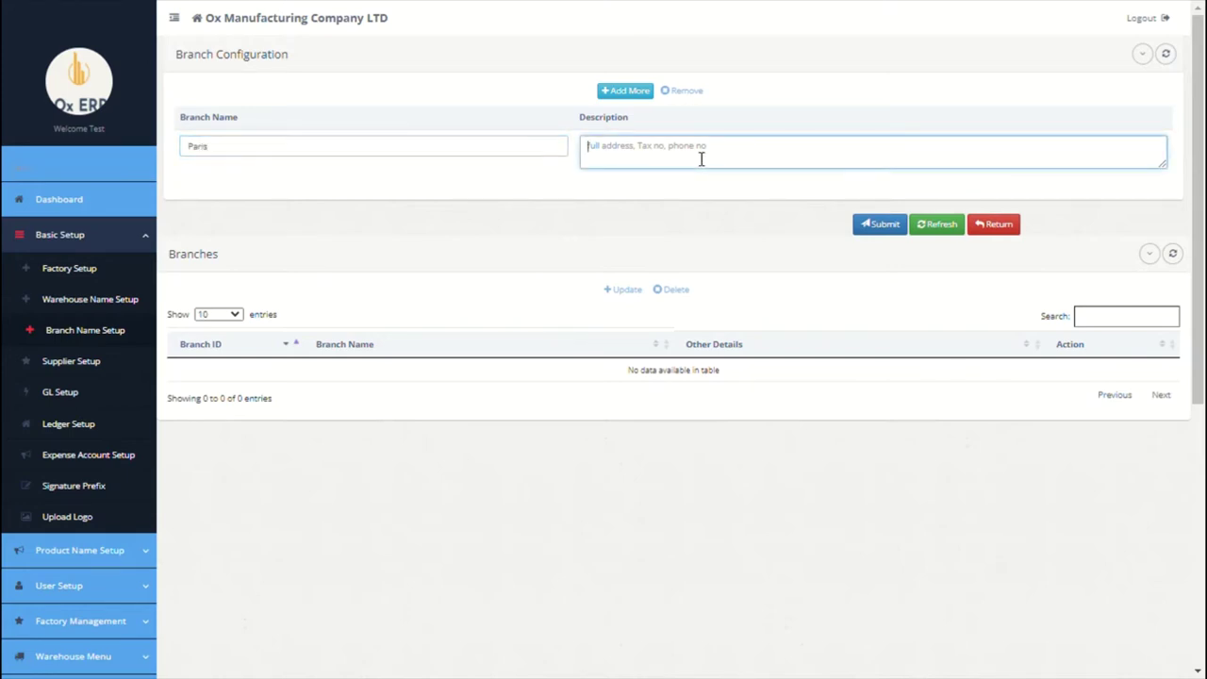
type("No 1 paris road, france")
left_click(882, 226)
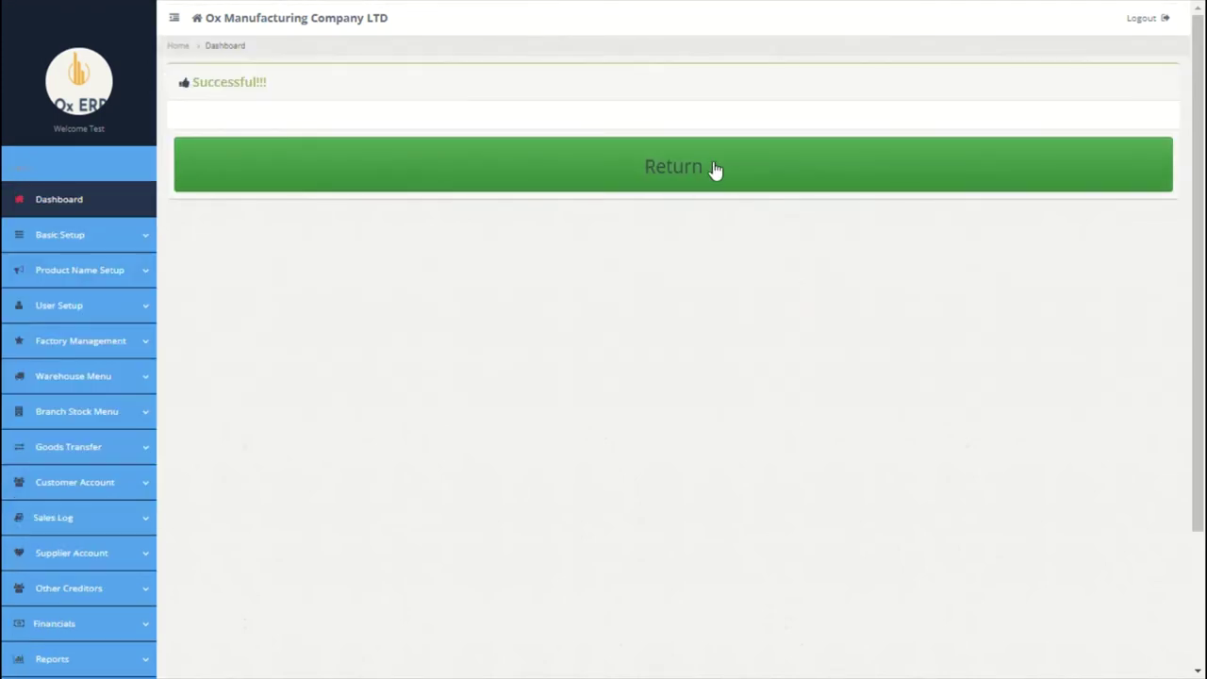
left_click(716, 170)
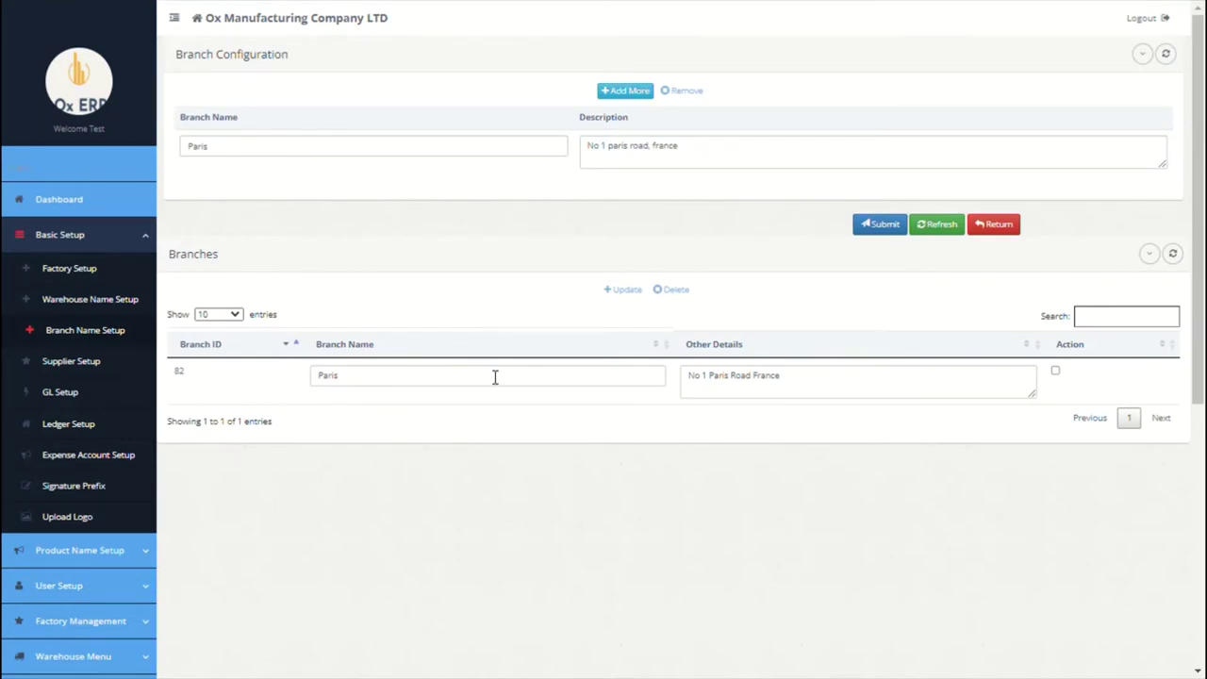
left_click(101, 364)
Step: Enter supplier ABC manufacturing China LLC, then add a second supplier row named XYZ Coy LTD
left_click(285, 128)
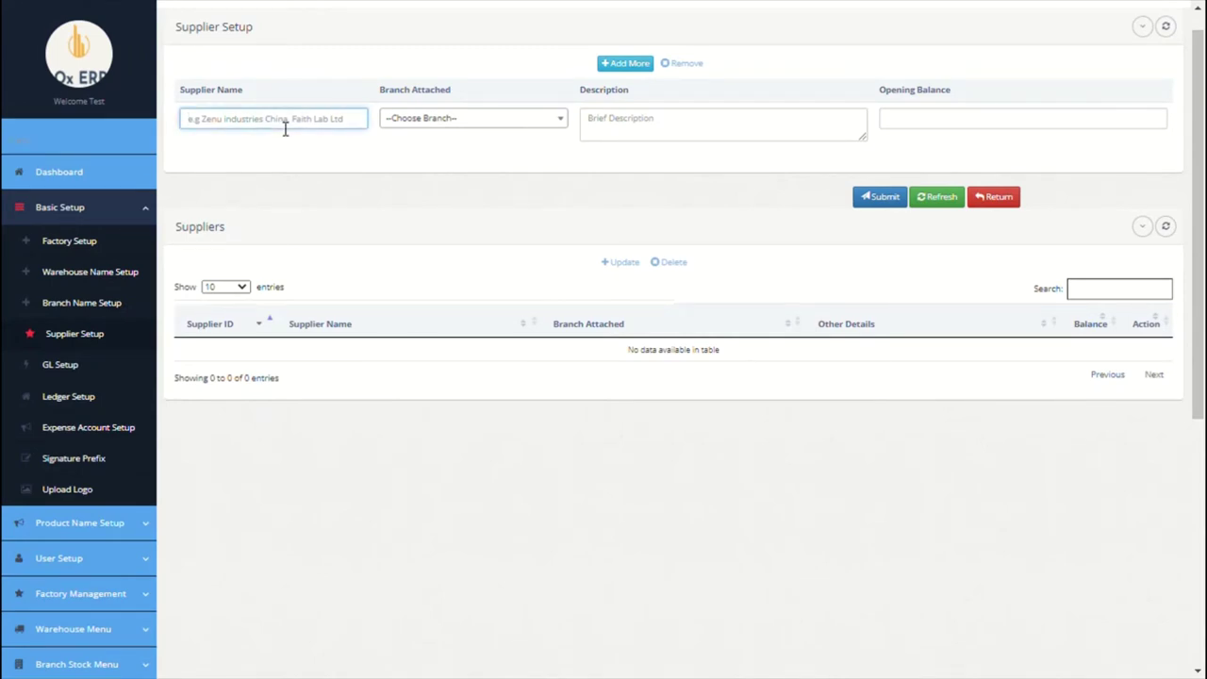
type("ABC manufacturing China LLC")
left_click(501, 120)
left_click(466, 198)
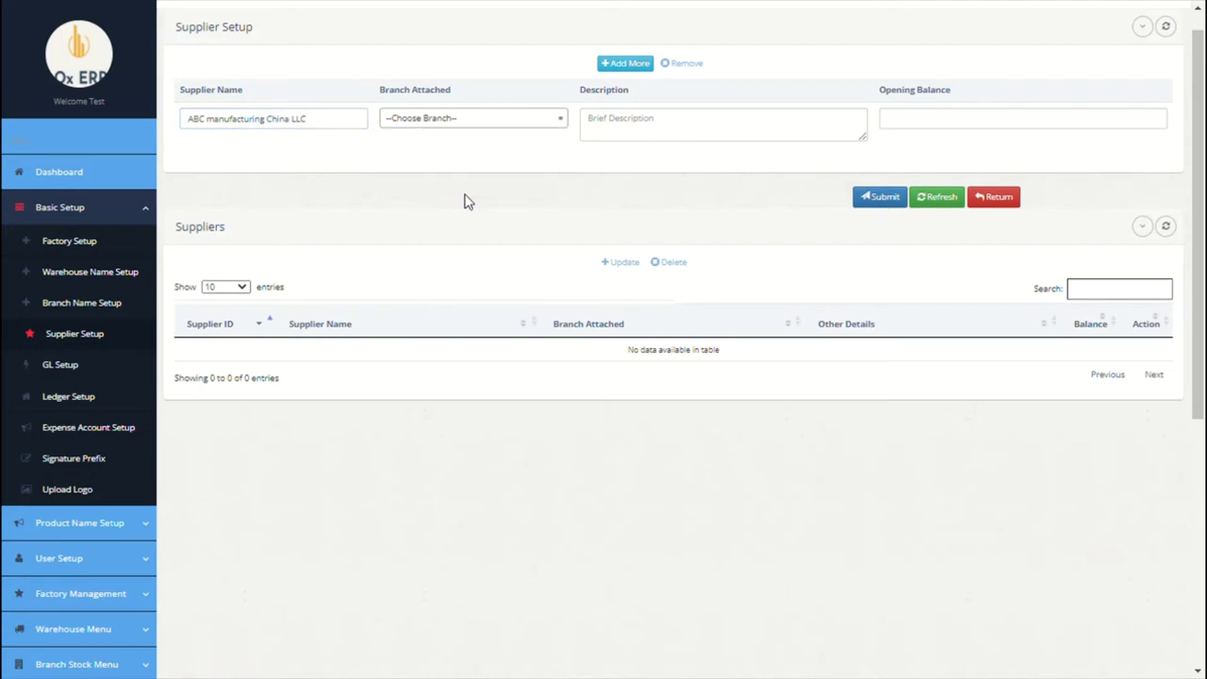
left_click(644, 143)
left_click(940, 134)
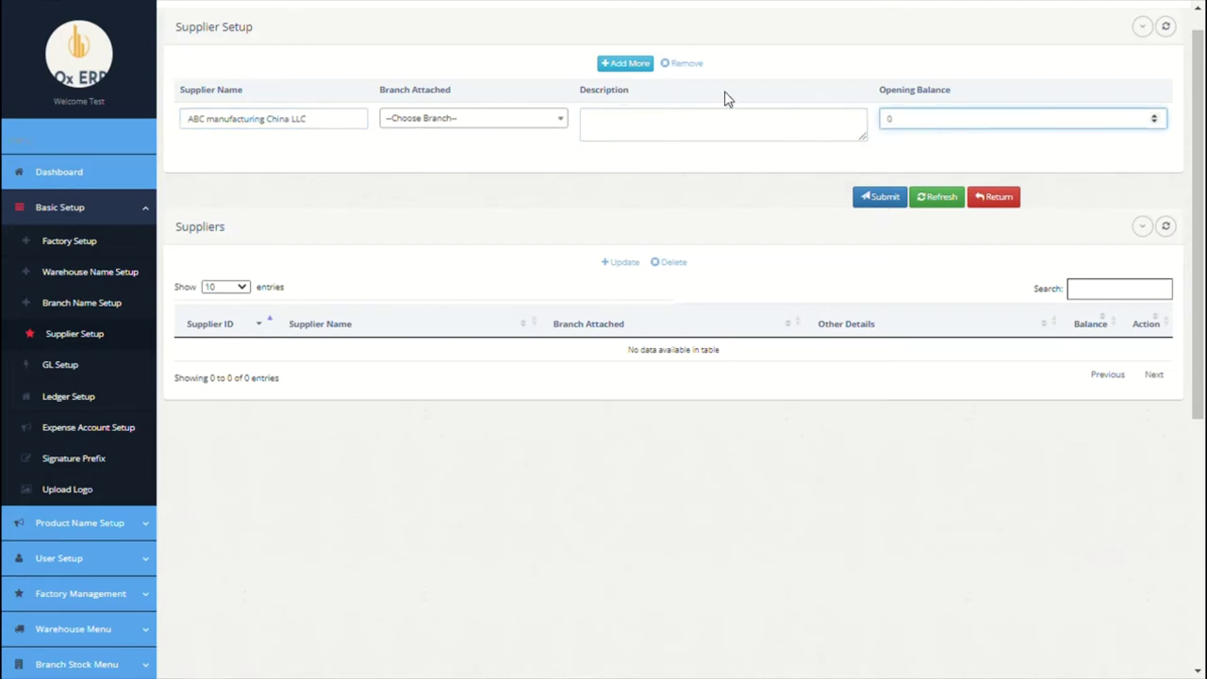
left_click(617, 65)
left_click(300, 128)
type("XYZ Coy LTD")
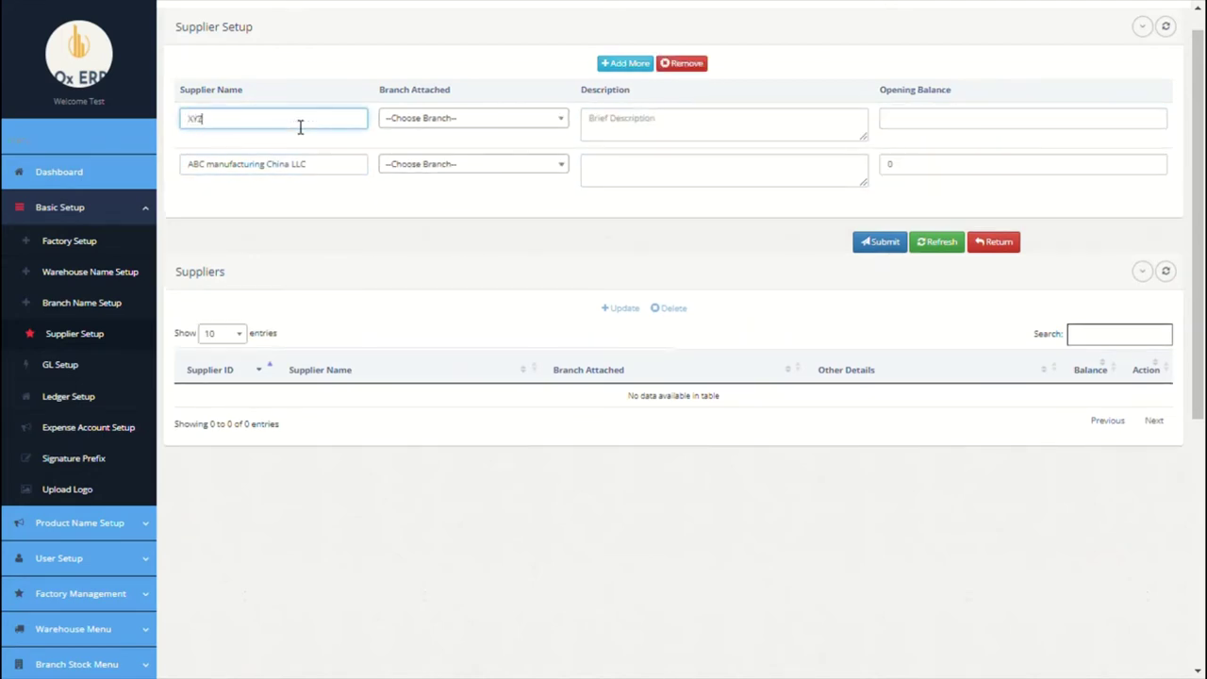
Step: Attach both suppliers to Paris, add description 'xyz road, old' and opening balance 0, and save
left_click(460, 122)
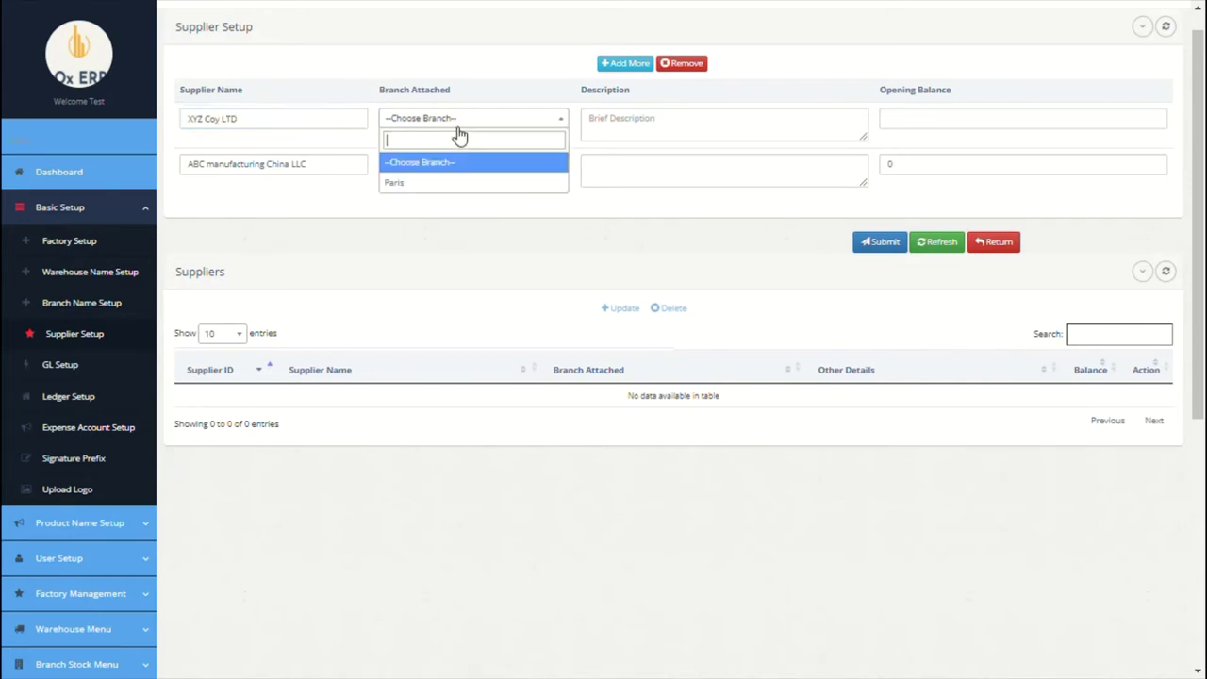
left_click(458, 178)
left_click(458, 166)
left_click(462, 231)
left_click(649, 123)
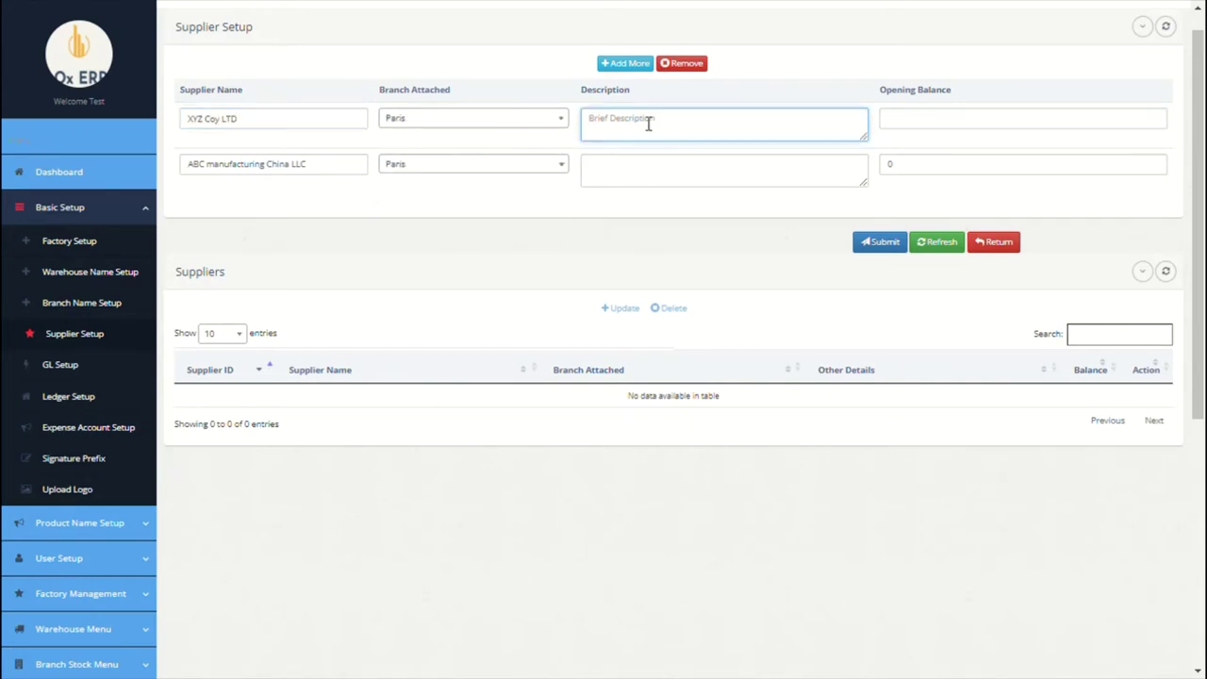
type("xyz road, old")
left_click(903, 124)
type("0")
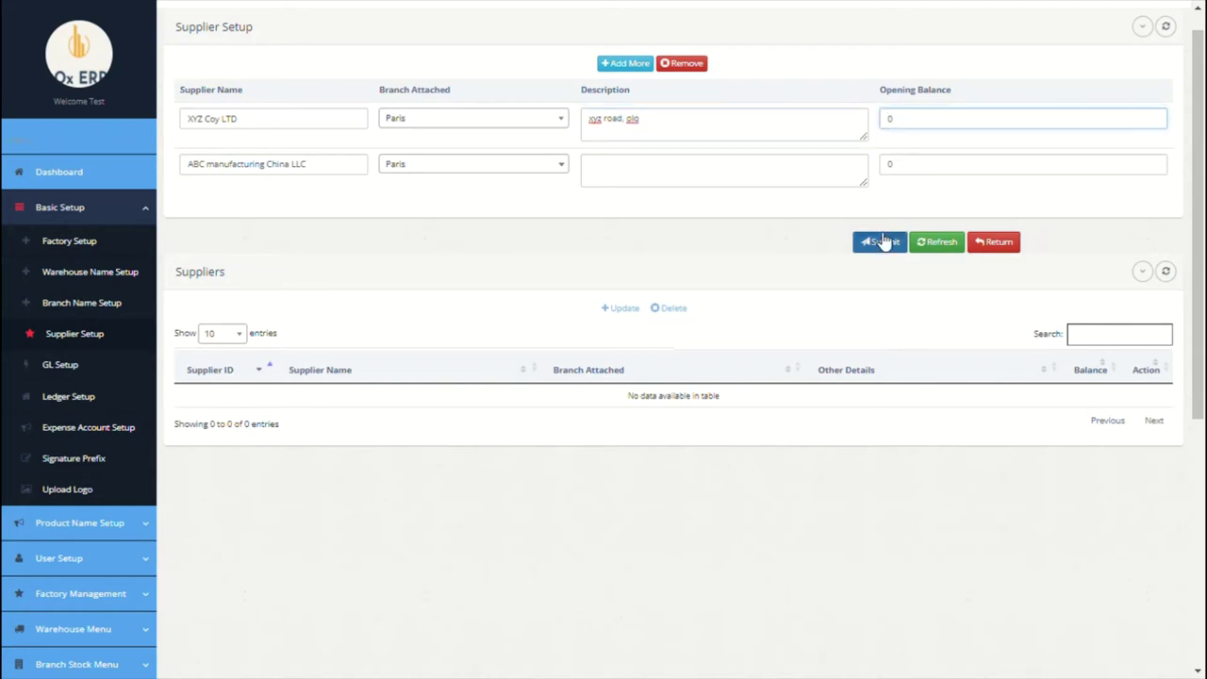
left_click(881, 241)
left_click(874, 335)
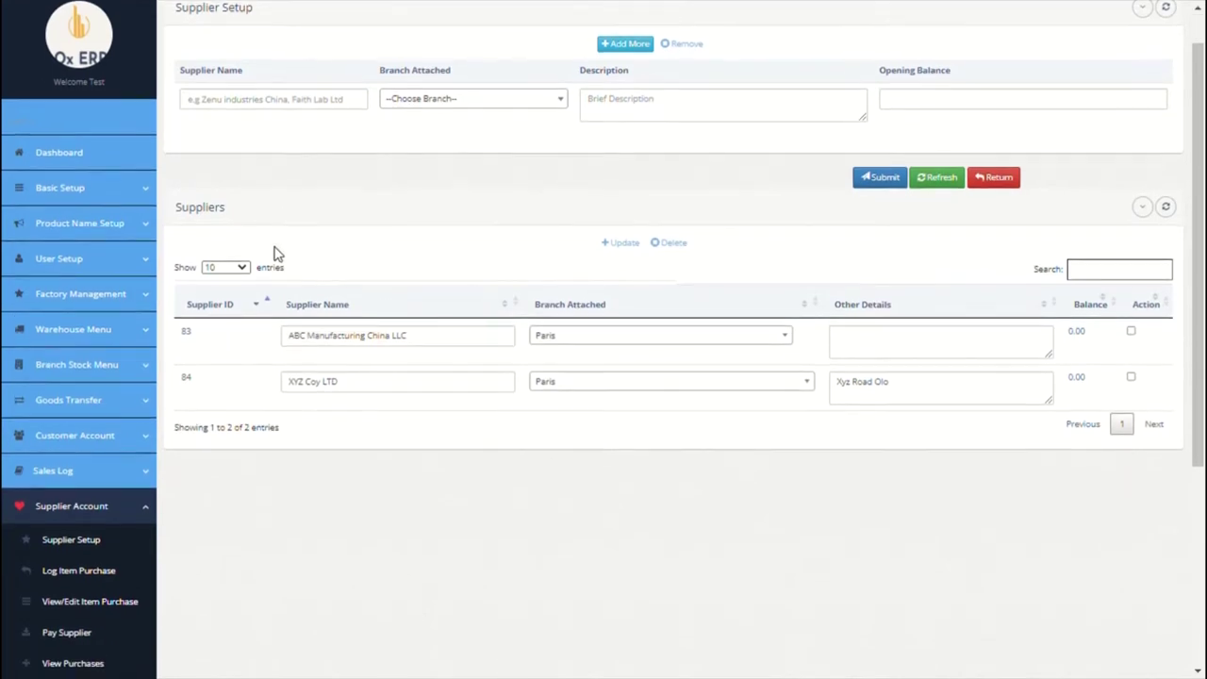
left_click(59, 187)
left_click(64, 347)
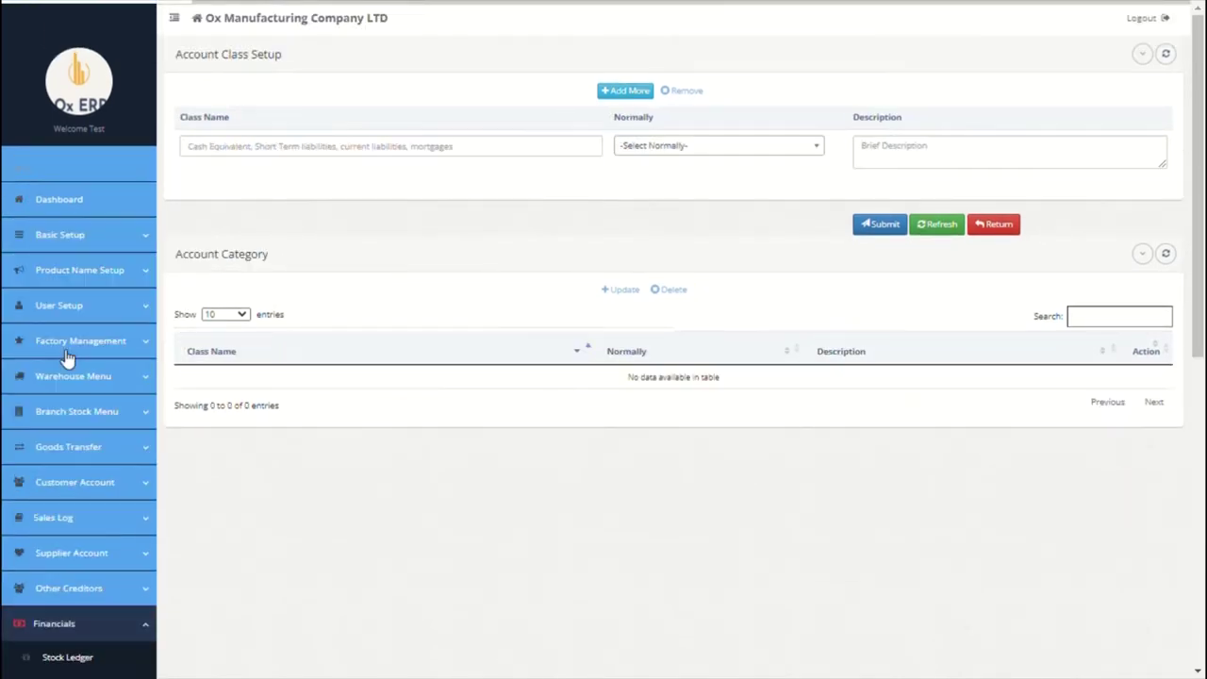
Step: Enter account class Cash, normally debit, described as 'all cash account'
left_click(399, 165)
type("C")
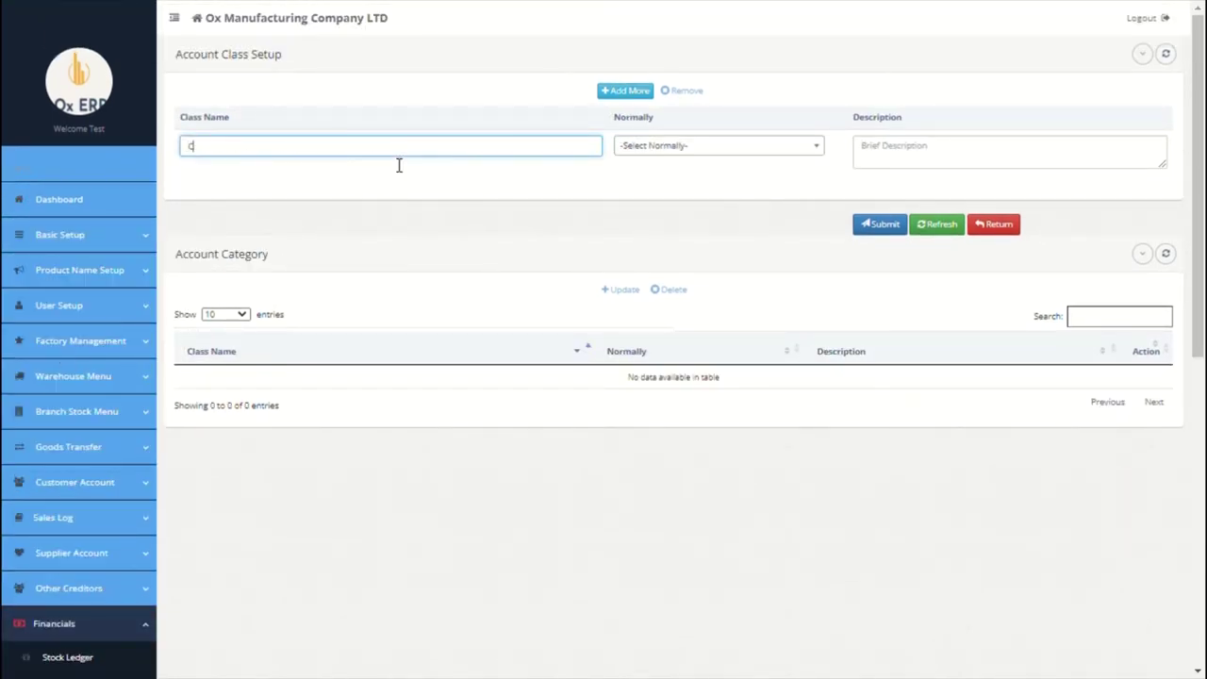
type("ash")
left_click(663, 156)
left_click(671, 229)
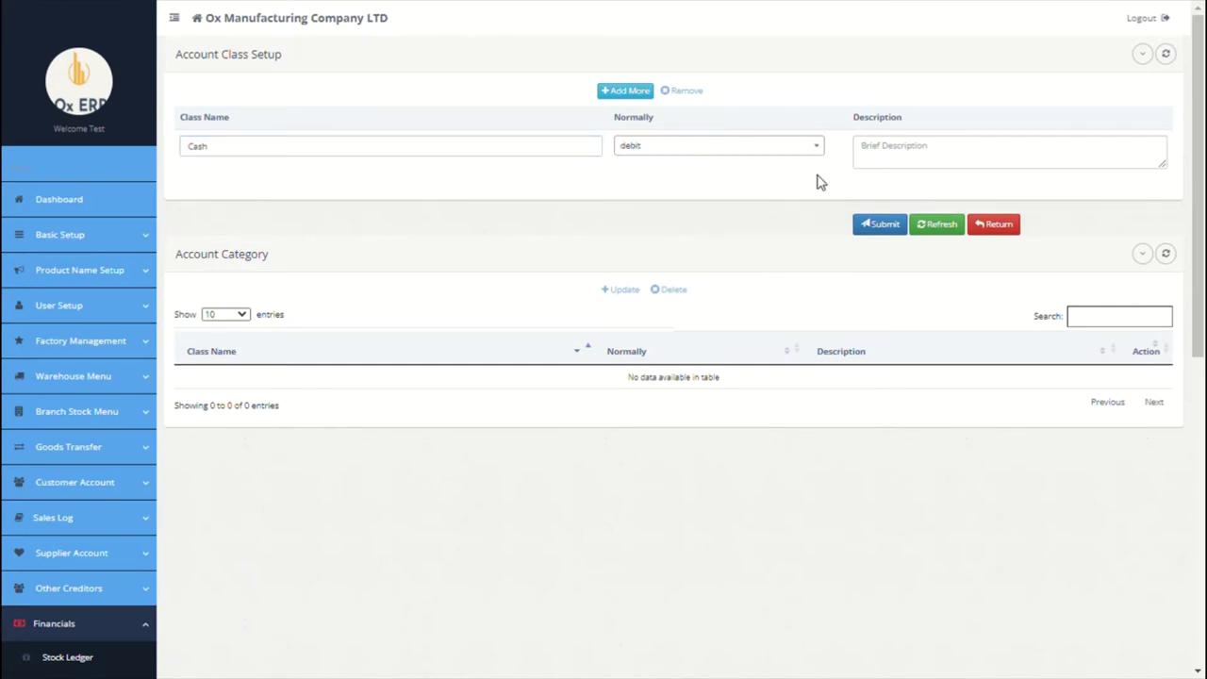
left_click(886, 167)
type("all")
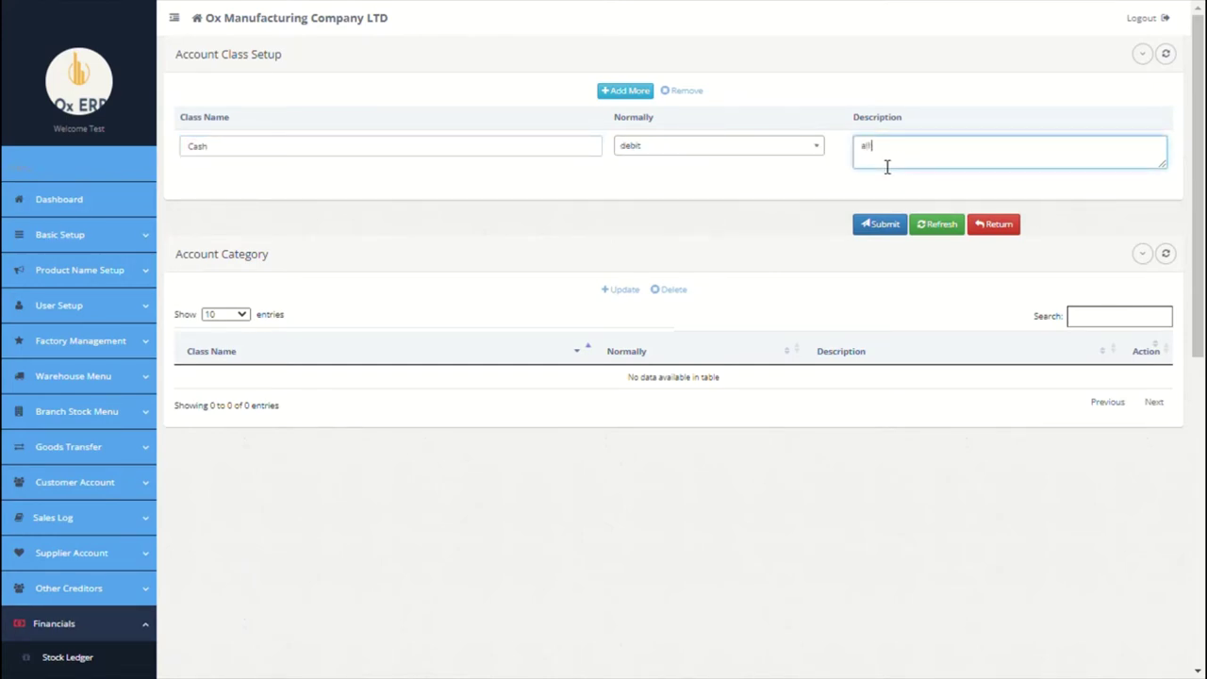
type(" cash accounts")
Step: Add account class Bank, normally debit, described as 'all bank accounts'
left_click(622, 91)
left_click(406, 145)
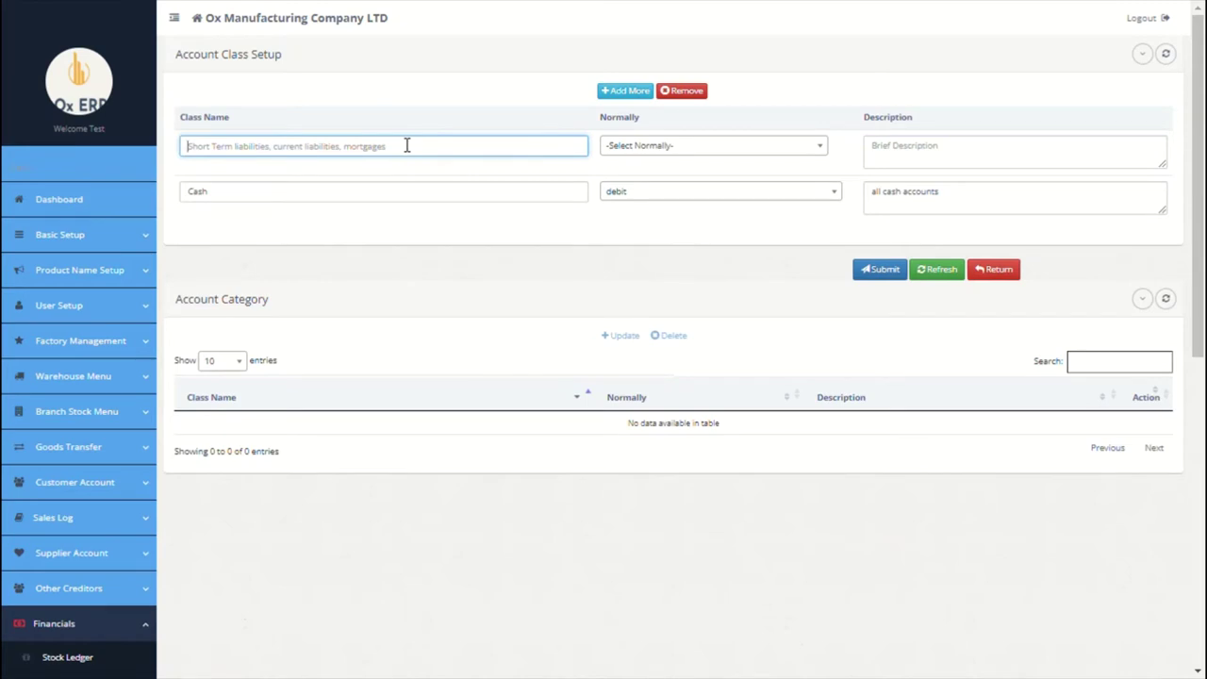
type("Ban")
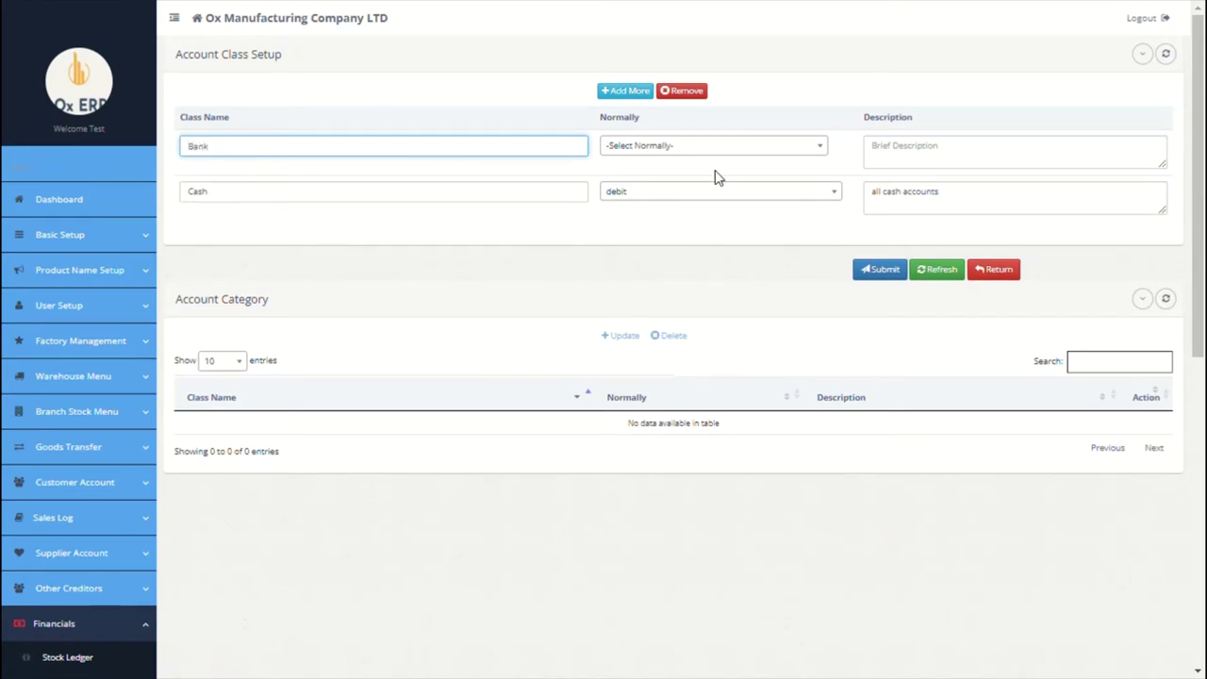
type("k")
left_click(722, 149)
left_click(661, 236)
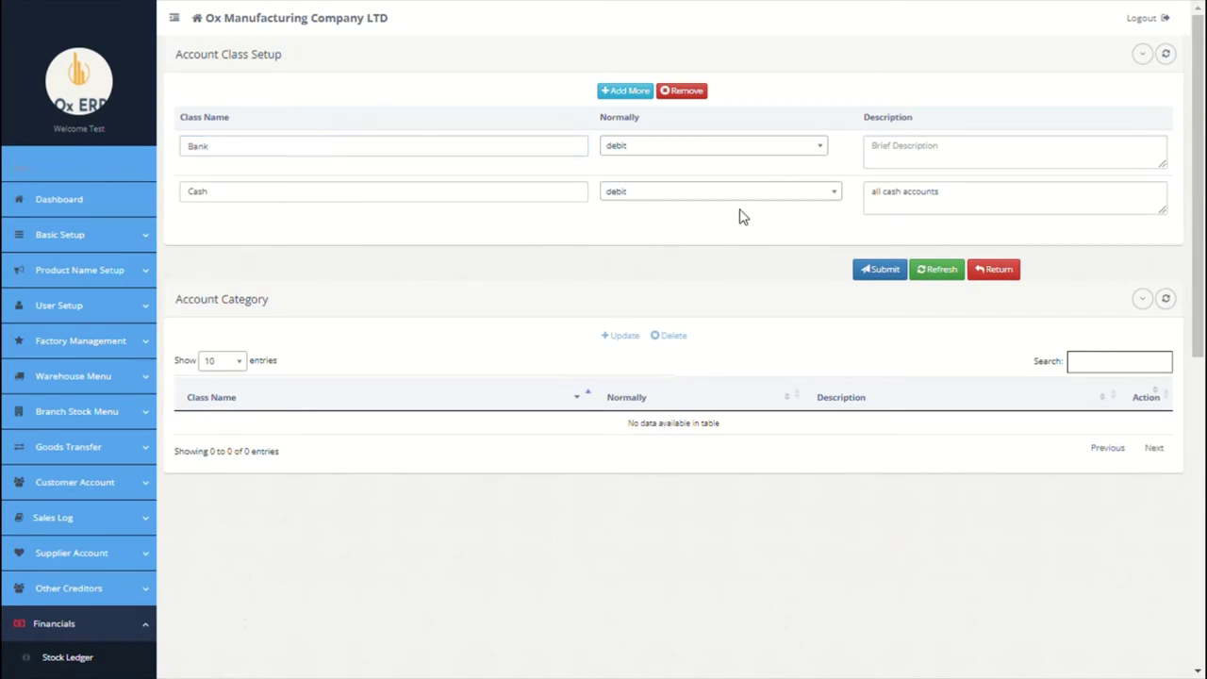
left_click(897, 167)
type("a")
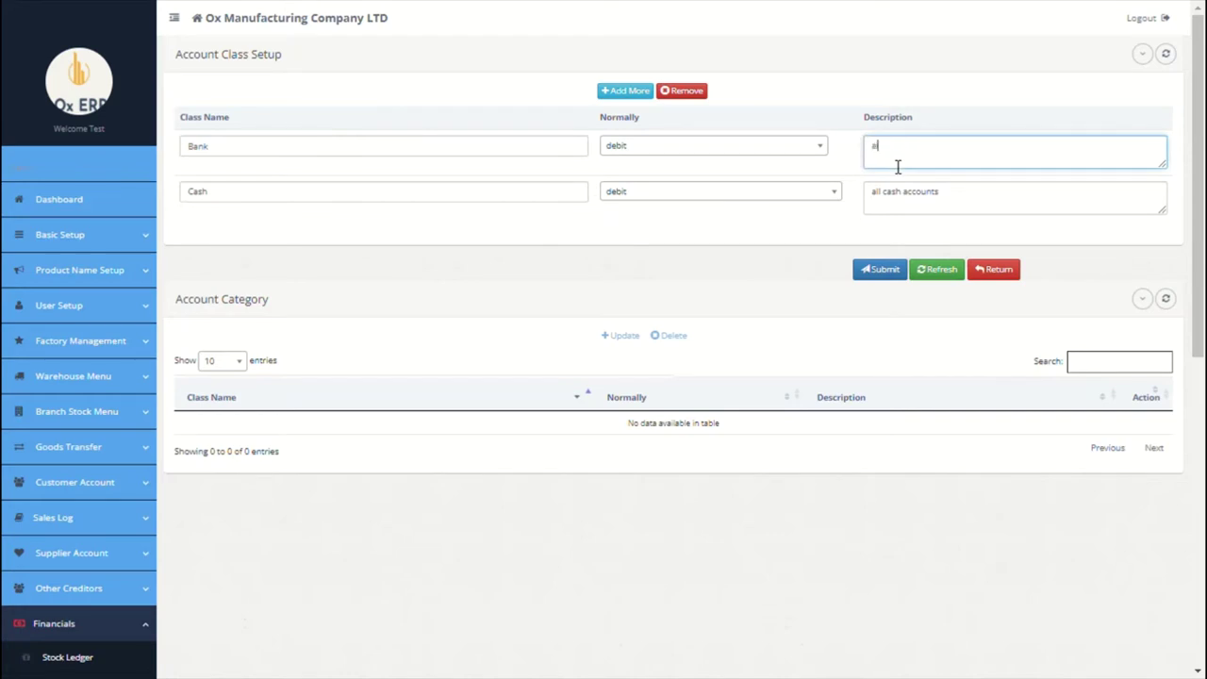
type("ll bank accounts")
Step: Add account class short term liabilities, normally credit, described as 'all short term liabilities'
left_click(627, 92)
left_click(382, 159)
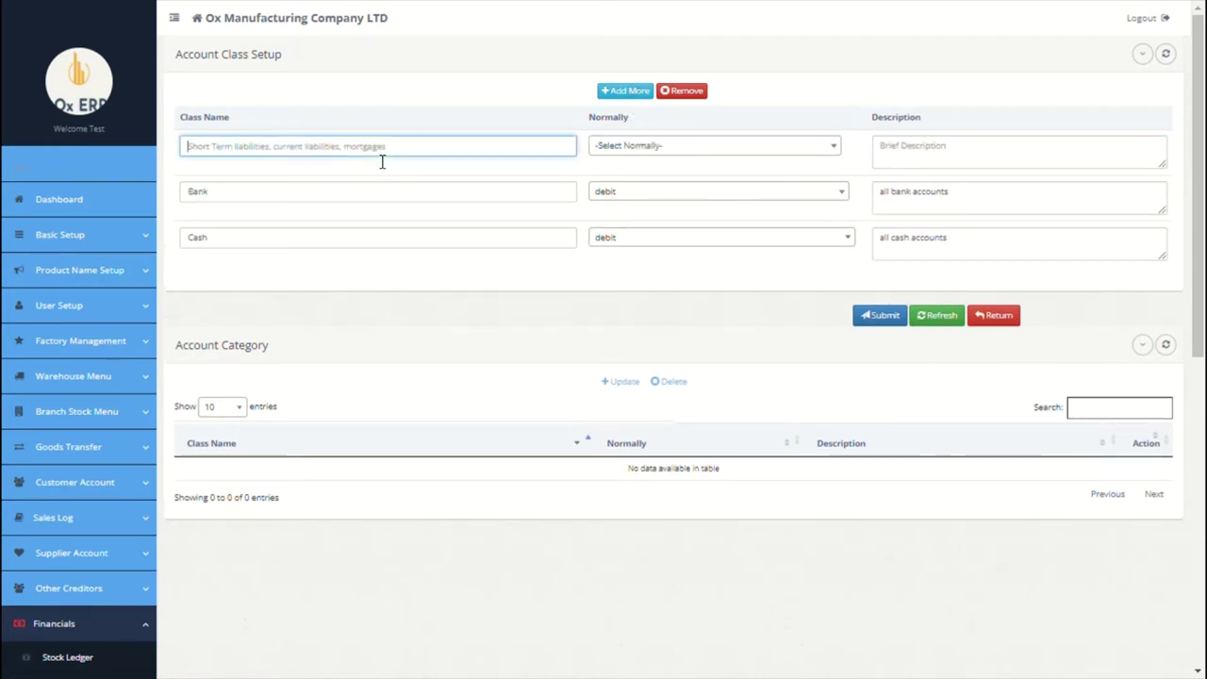
type("short term")
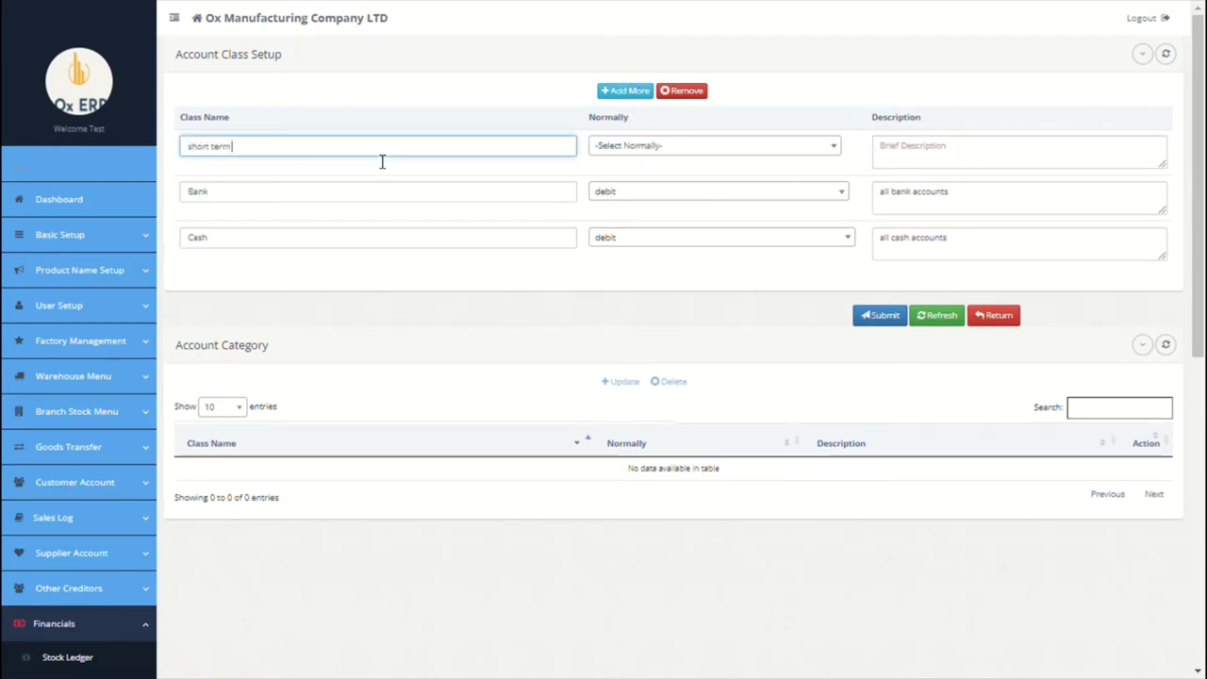
type(" liabilities")
left_click(663, 148)
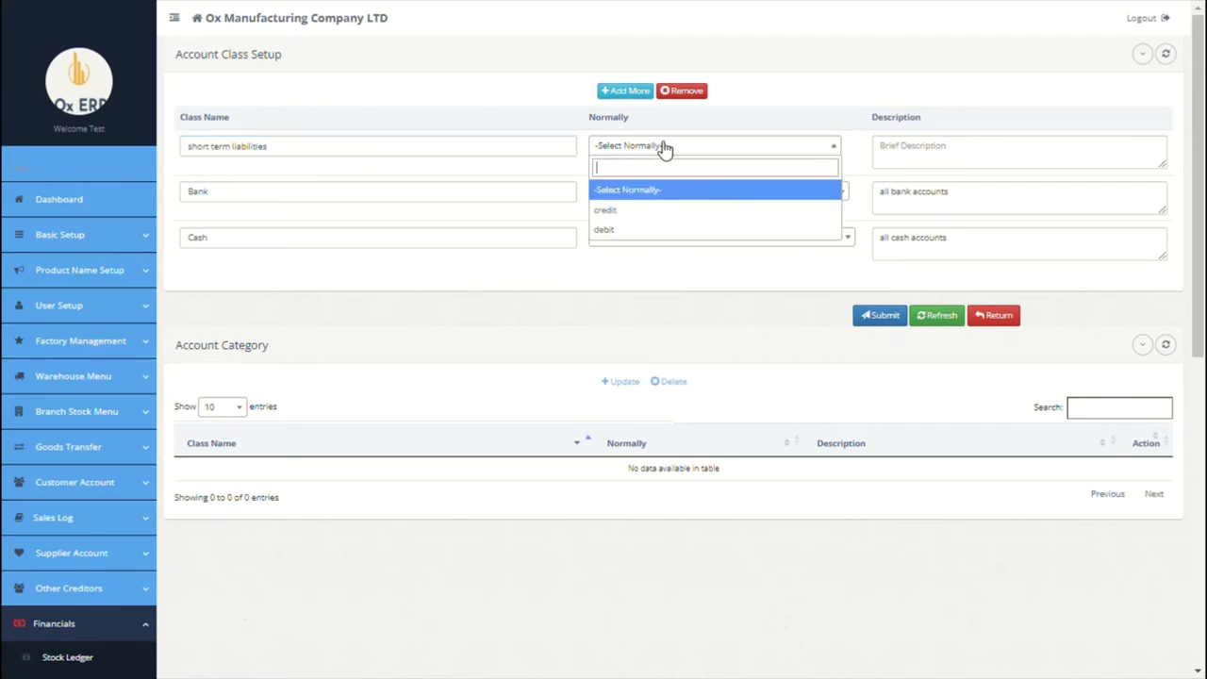
left_click(643, 217)
left_click(908, 163)
type("all")
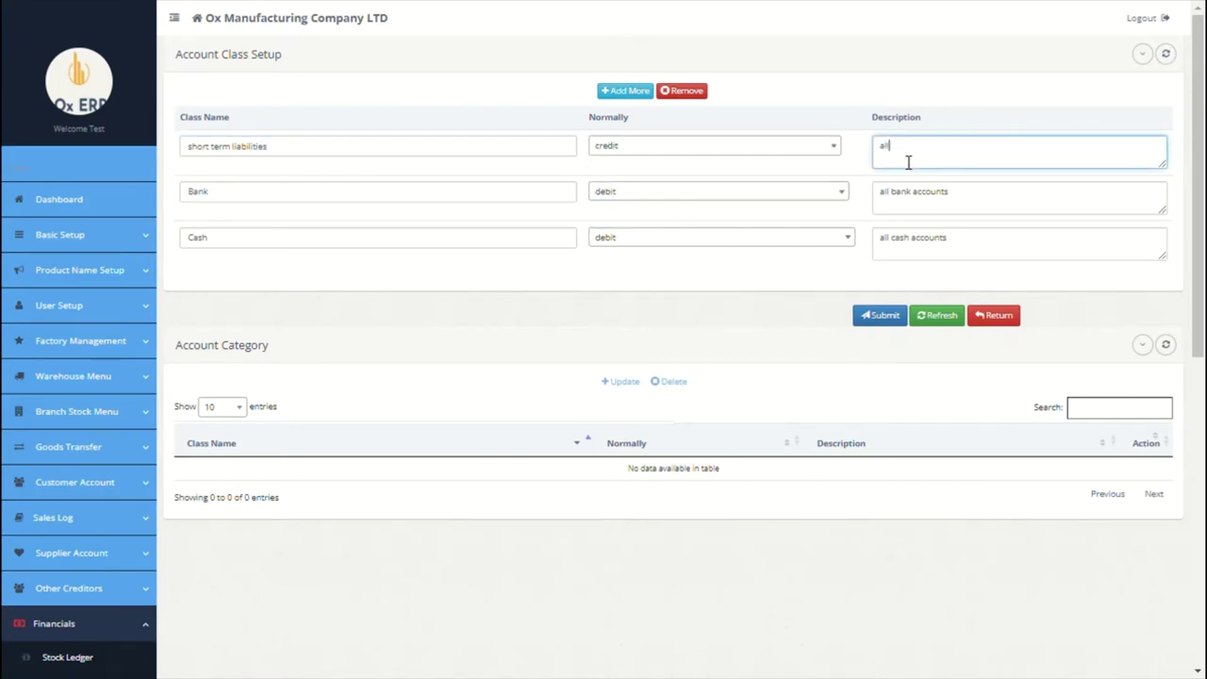
type(" short term liabilities")
Step: Discard the extra fourth VAT row and save the three account classes
left_click(624, 90)
left_click(353, 153)
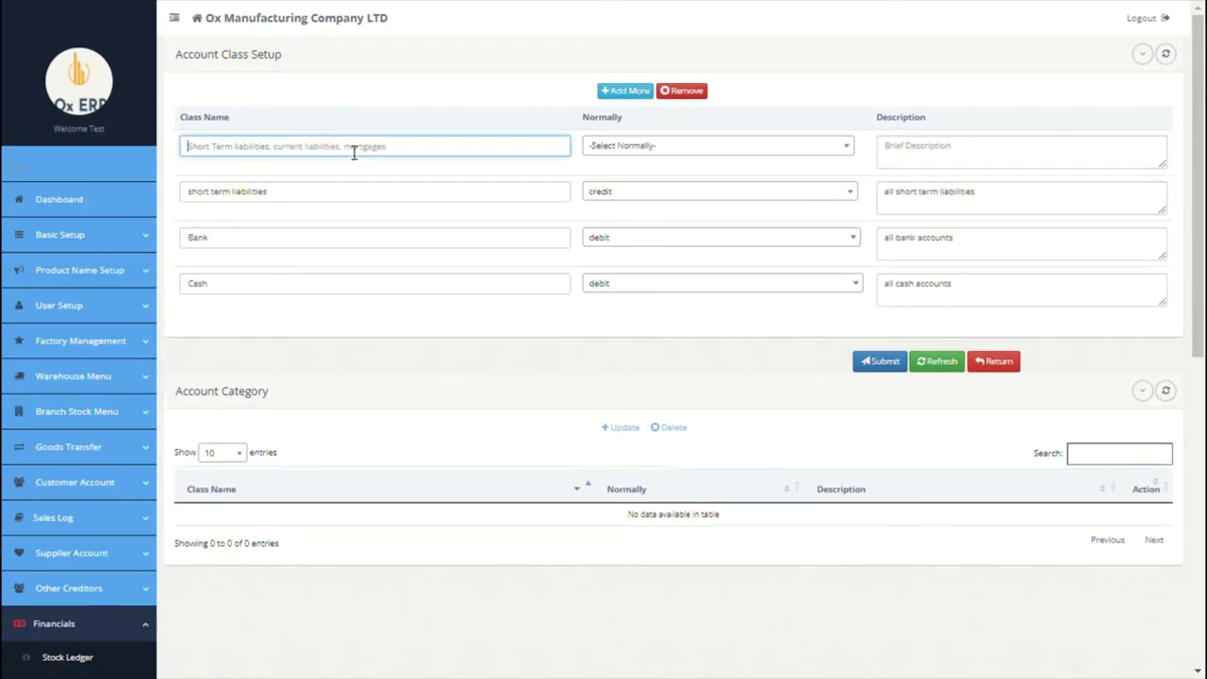
type("VAT")
key("BackSpace")
key("BackSpace")
key("BackSpace")
left_click(701, 93)
left_click(878, 320)
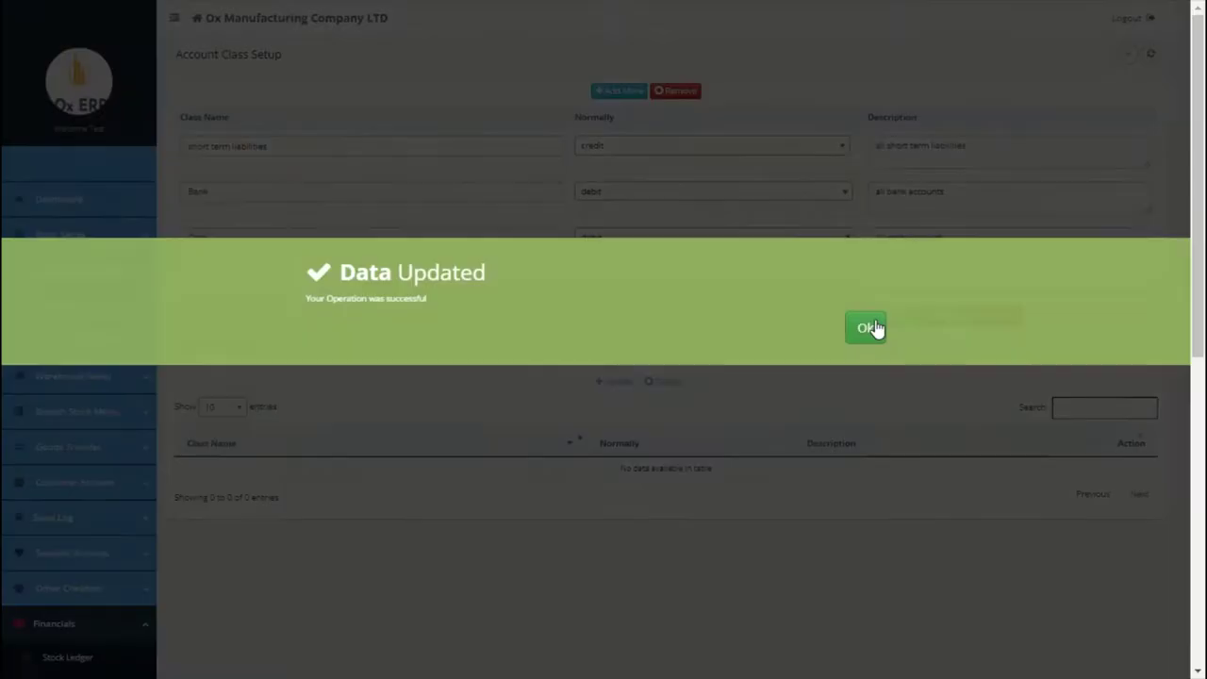
left_click(872, 330)
scroll(462, 239, "down", 1)
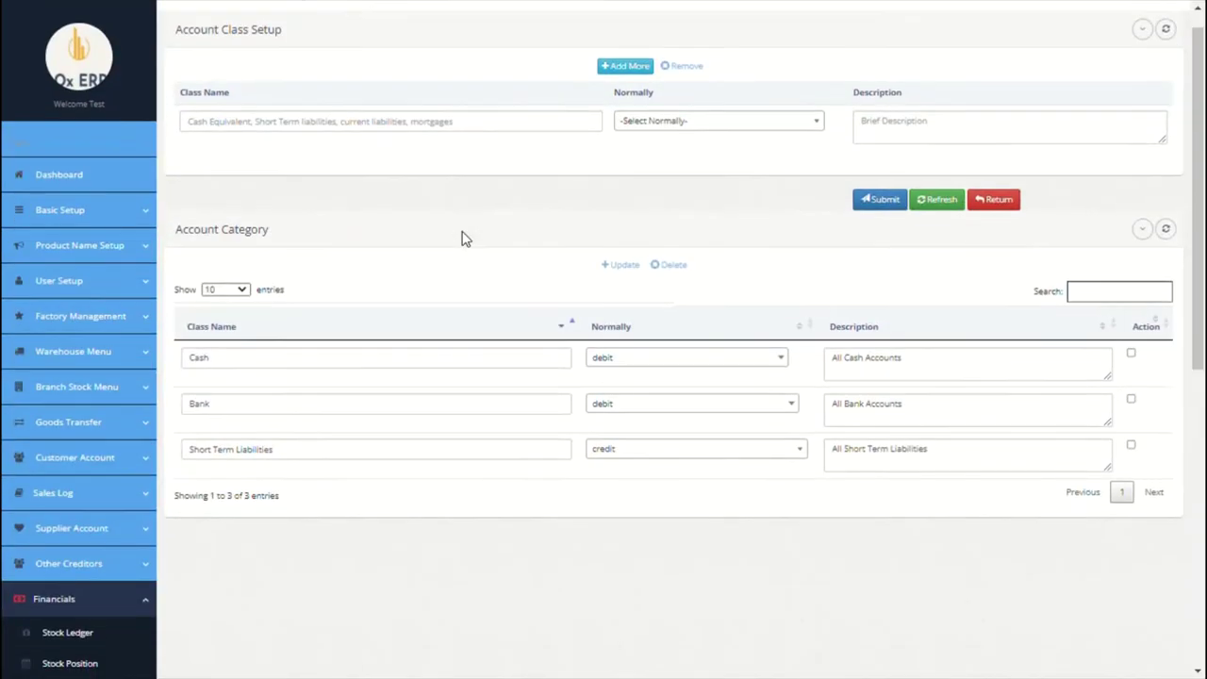
left_click(118, 212)
left_click(69, 400)
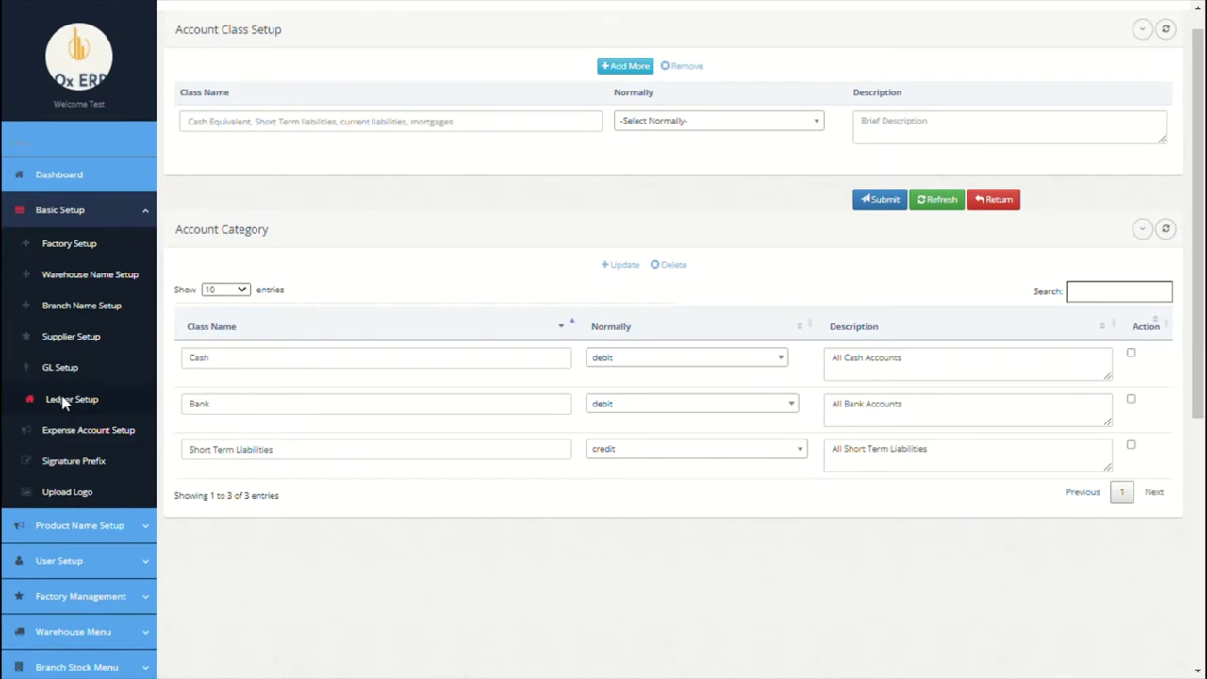
left_click(351, 150)
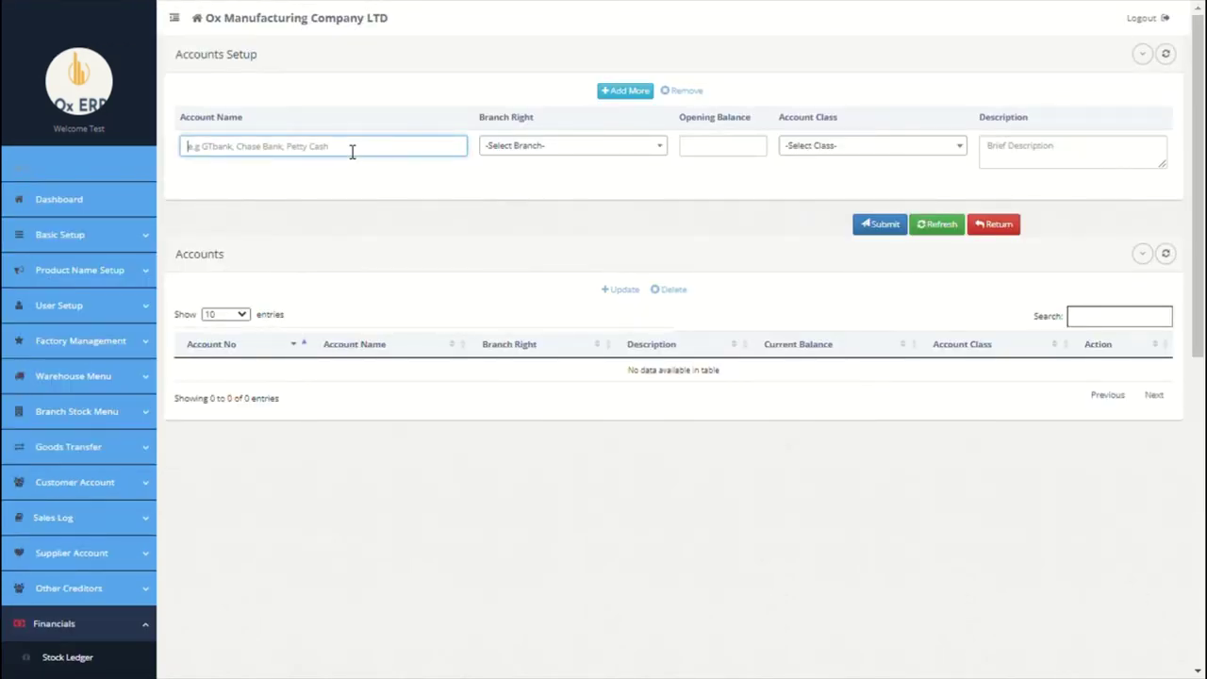
Step: Enter a Citi Bank 0030 account for the Paris branch, classed as Bank
type("C")
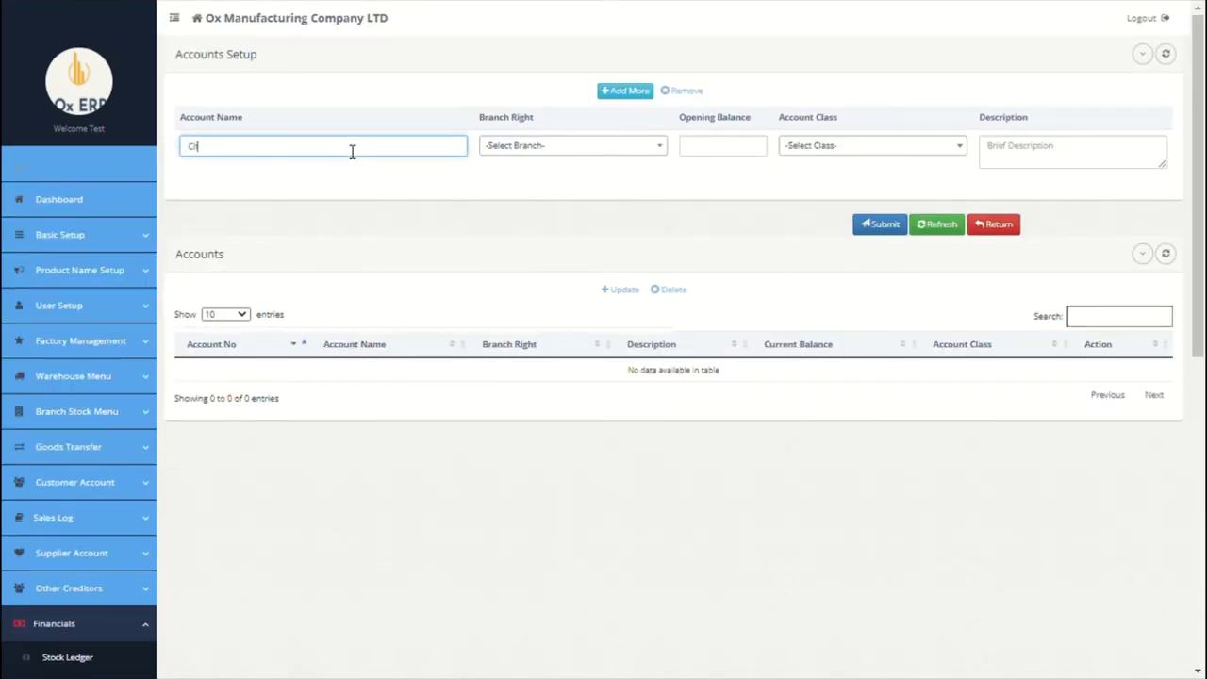
left_click(519, 145)
left_click(523, 213)
left_click(718, 156)
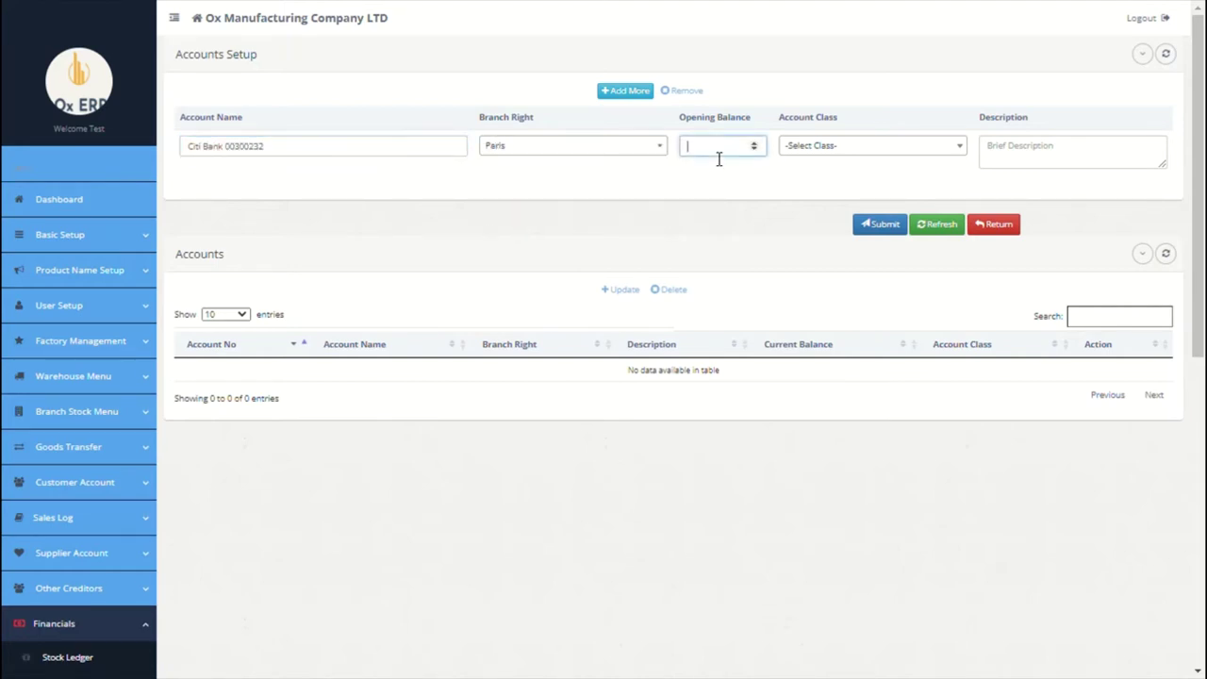
left_click(826, 151)
left_click(818, 231)
left_click(1010, 164)
Step: Add a Petty cash account for Paris with opening balance 0, classed as Cash
left_click(612, 92)
left_click(352, 148)
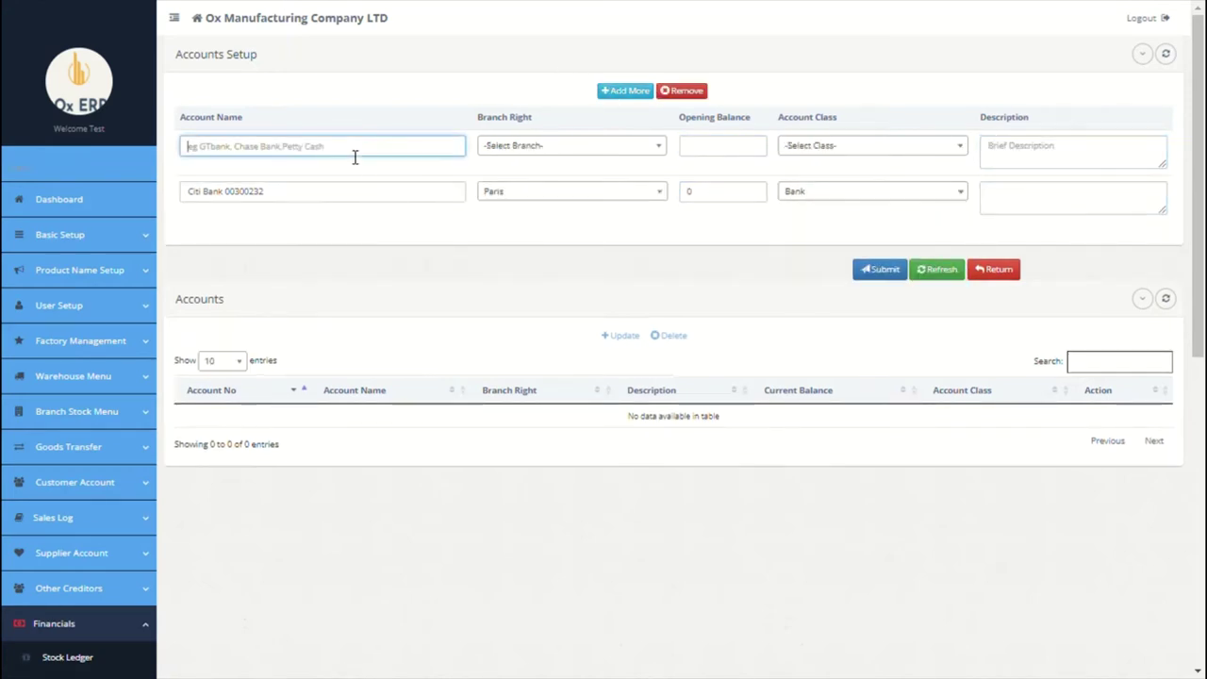
type("Petty cash")
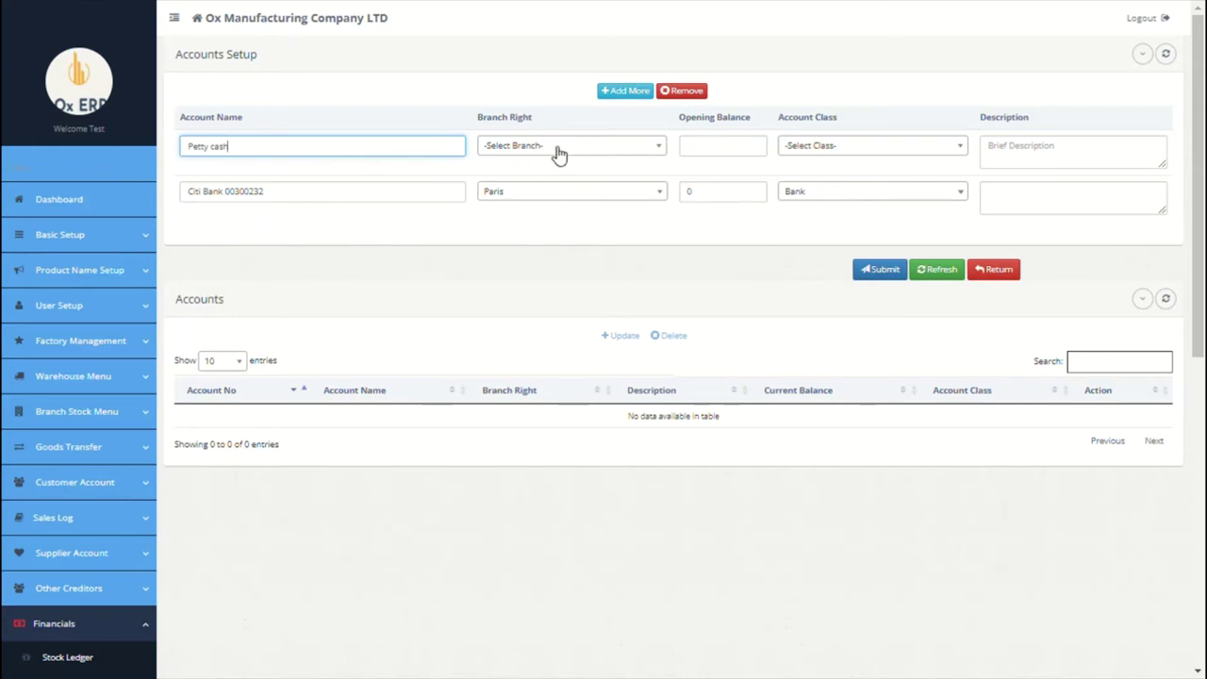
left_click(557, 150)
left_click(547, 214)
left_click(714, 159)
type("0")
left_click(814, 152)
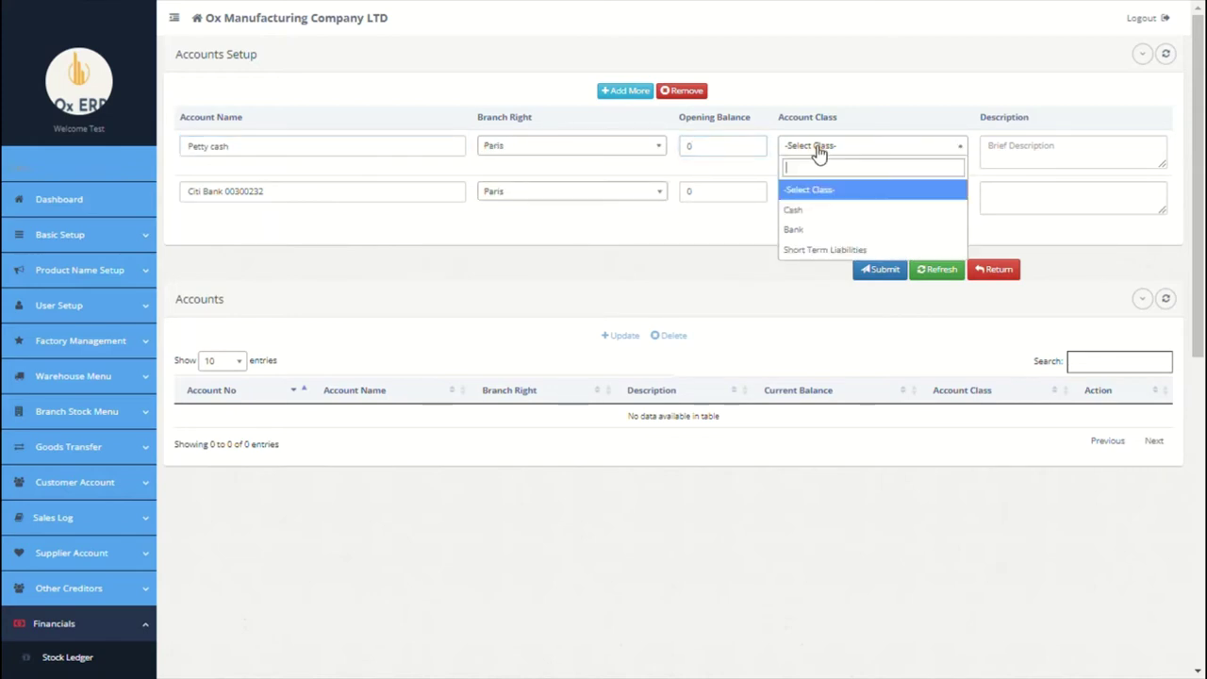
left_click(799, 210)
left_click(1007, 172)
Step: Add a Net salary payable account for Paris, balance 0, as Short Term Liabilities
left_click(625, 90)
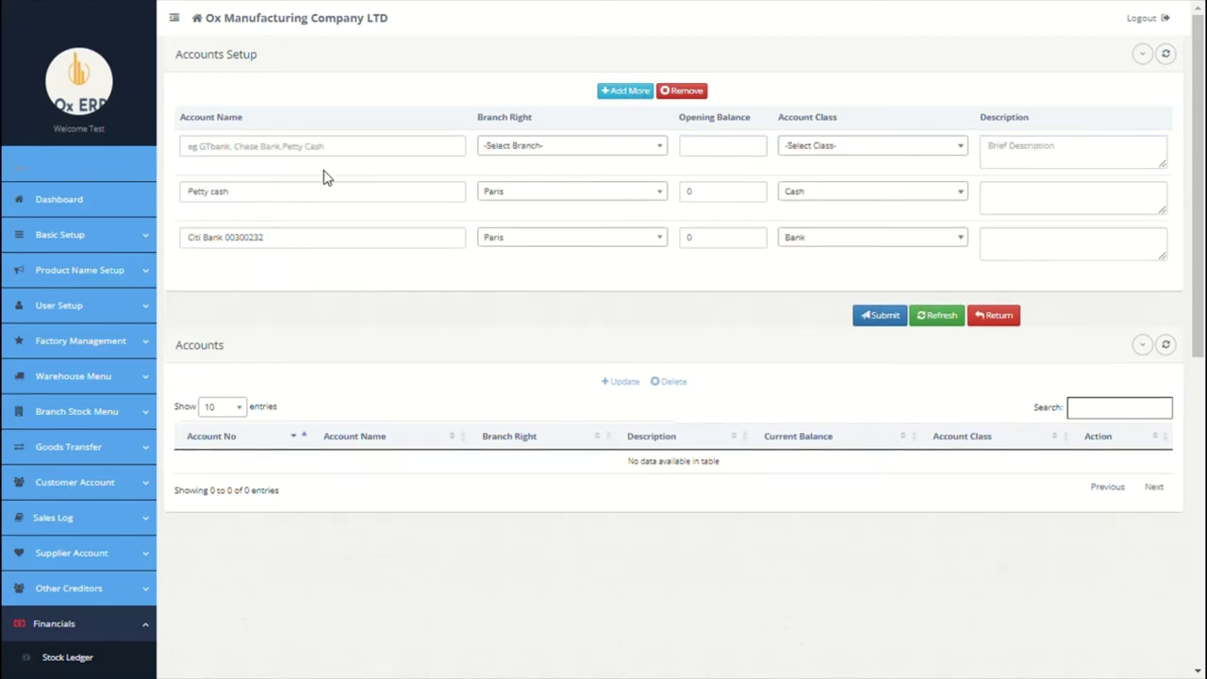
left_click(312, 157)
type("Net salary pa")
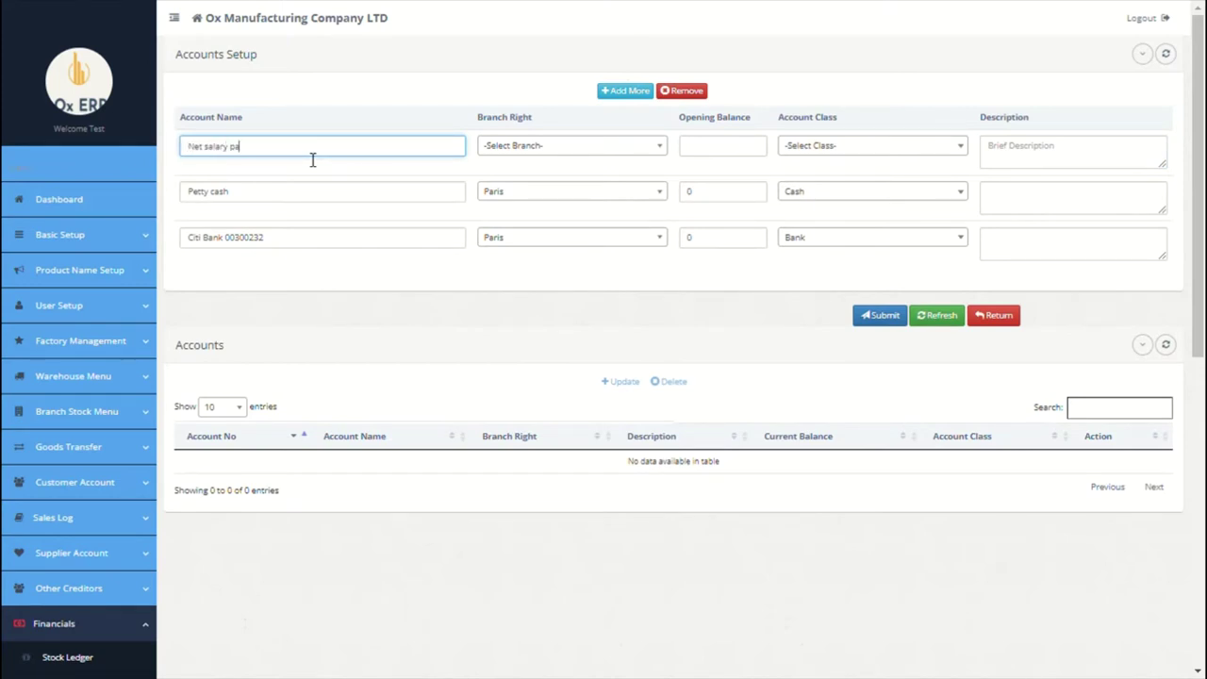
type("yable")
left_click(553, 148)
left_click(525, 207)
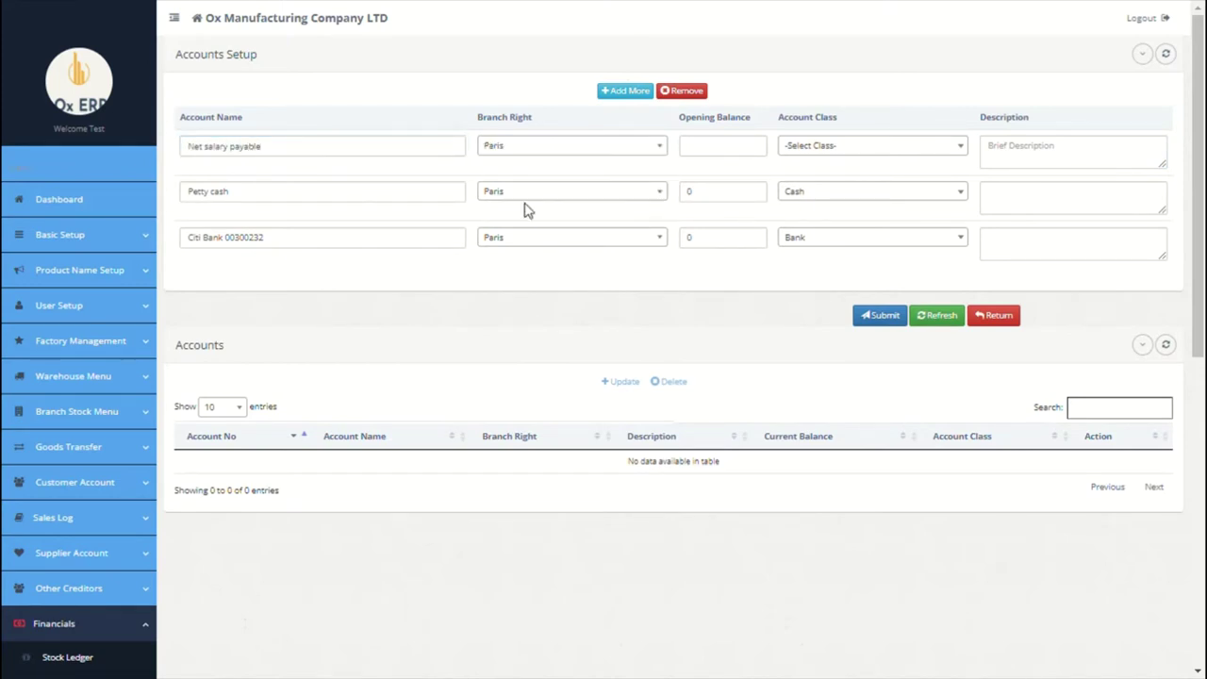
left_click(705, 148)
type("0")
left_click(800, 144)
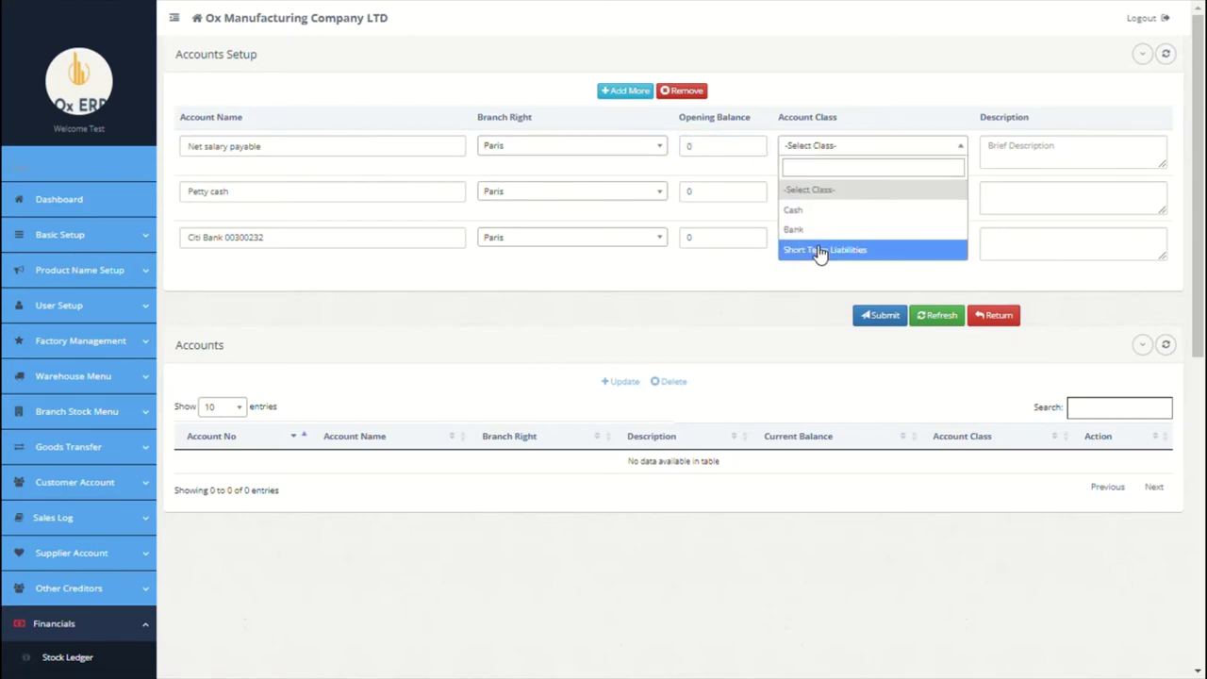
left_click(821, 255)
left_click(1004, 162)
Step: Add PAYE Payable for Paris, balance 0, Short Term Liabilities, described 'all paye'
left_click(649, 94)
left_click(310, 156)
type("PAYE Payable")
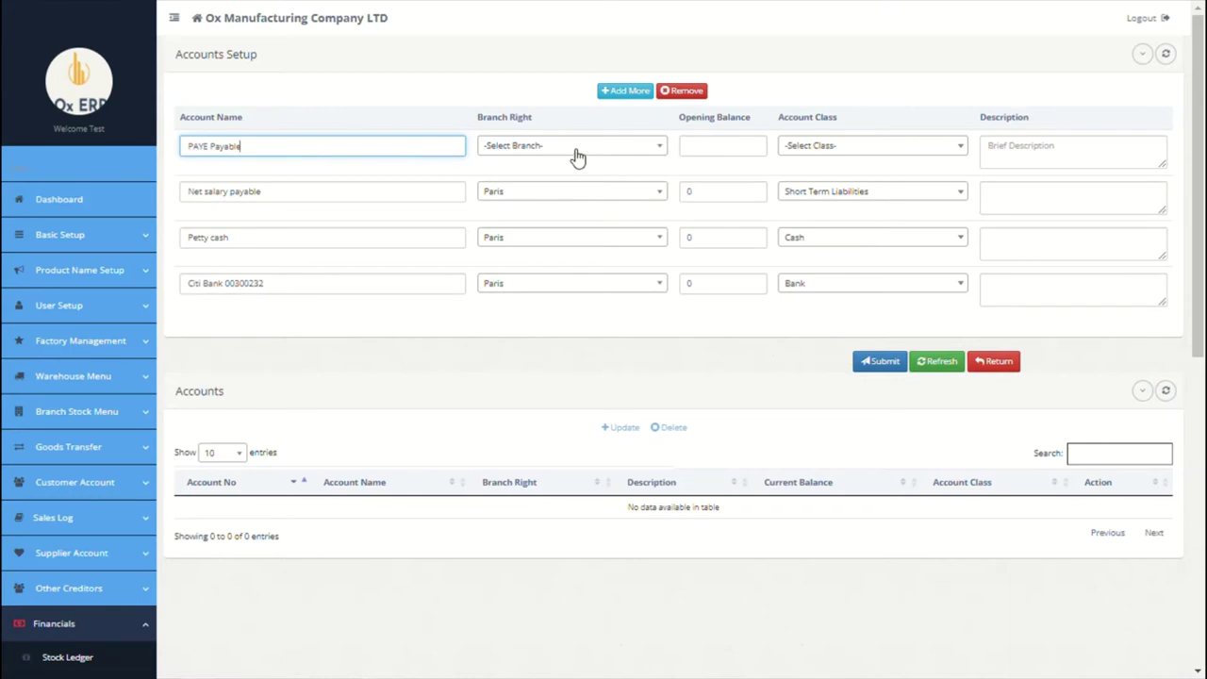
left_click(572, 148)
left_click(553, 207)
left_click(699, 151)
type("0")
left_click(836, 152)
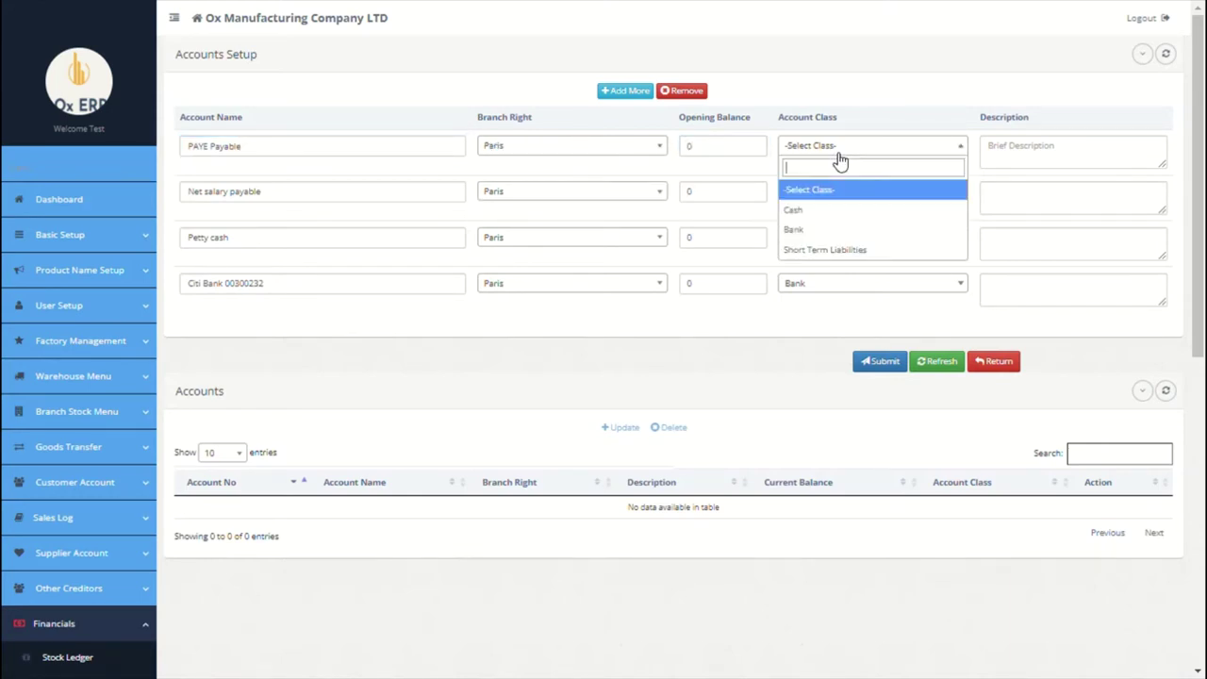
left_click(819, 259)
left_click(1032, 160)
type("all")
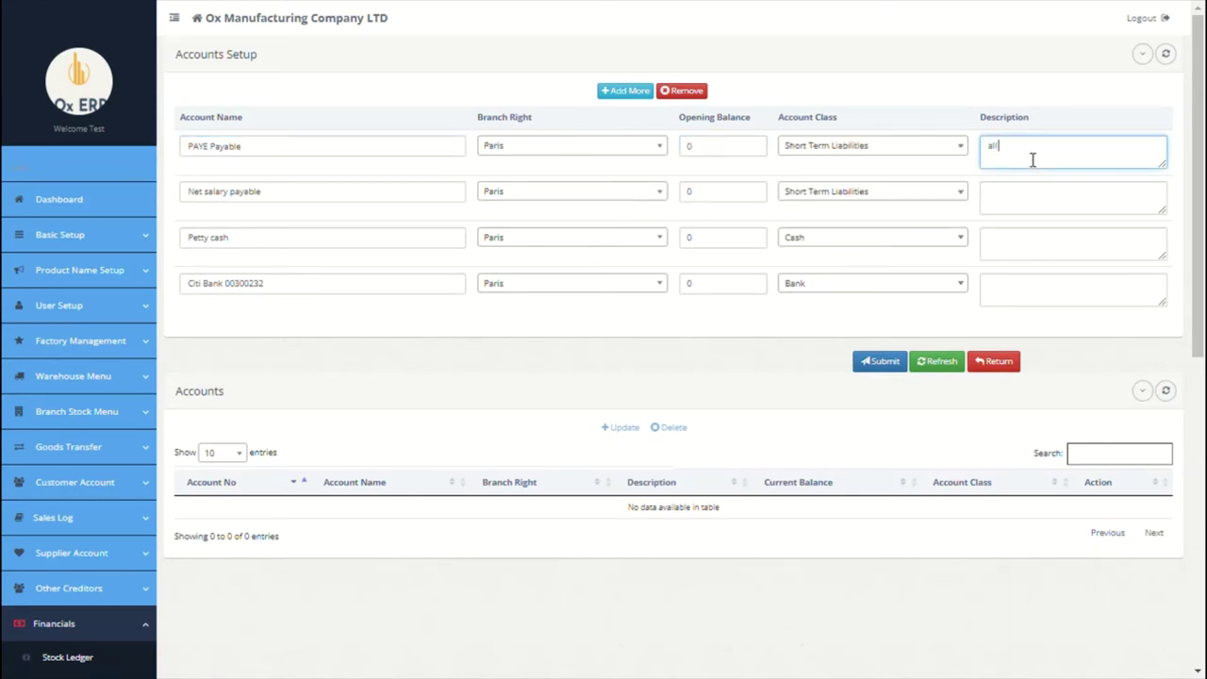
type(" paye")
Step: Add Pension Payable for Paris with balance 0 as a Short Term Liability
left_click(624, 90)
left_click(404, 146)
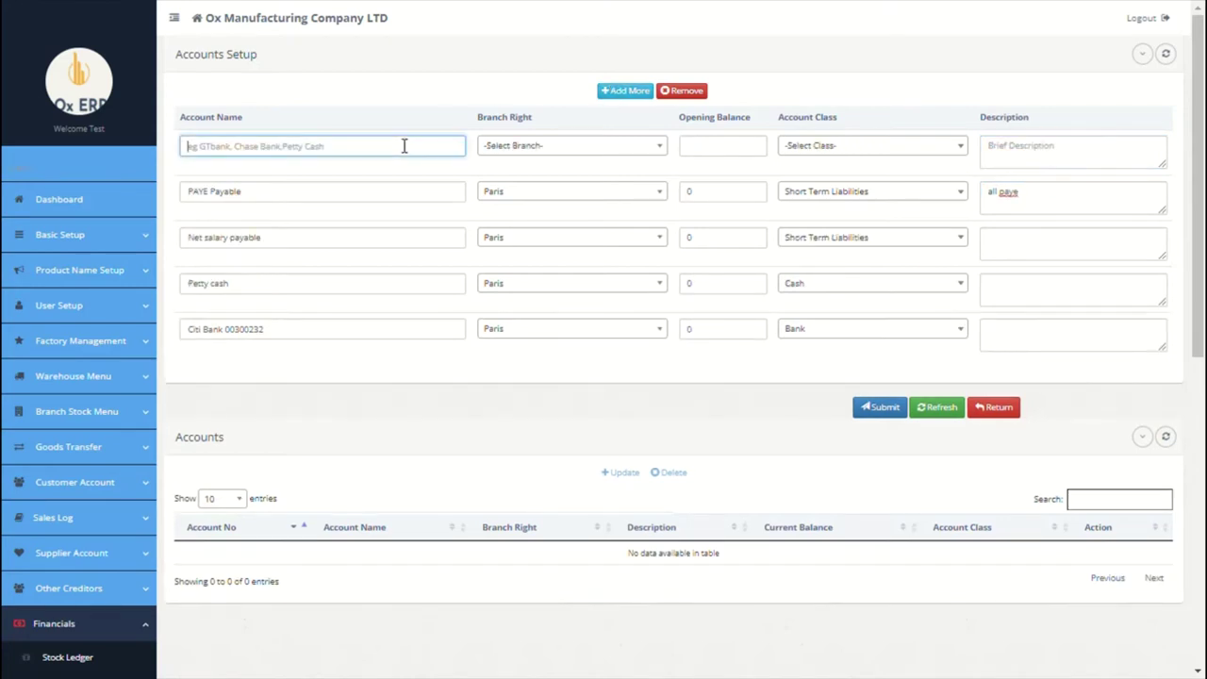
type("Pensi")
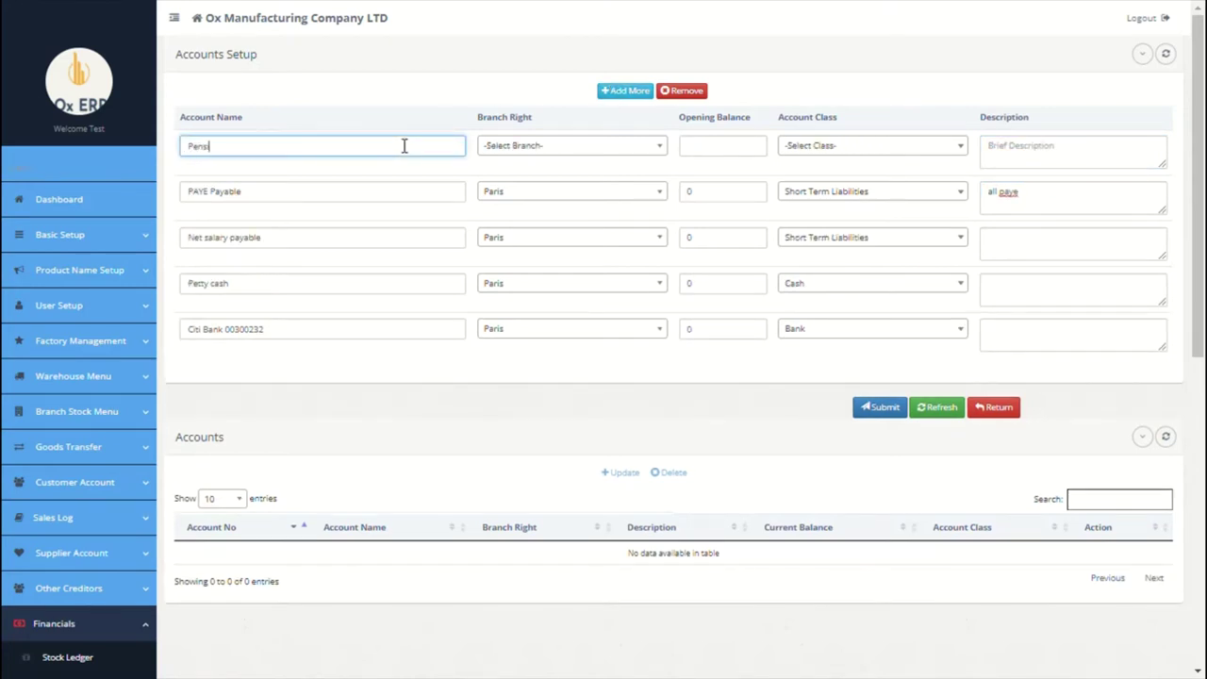
type("on Payable")
left_click(566, 146)
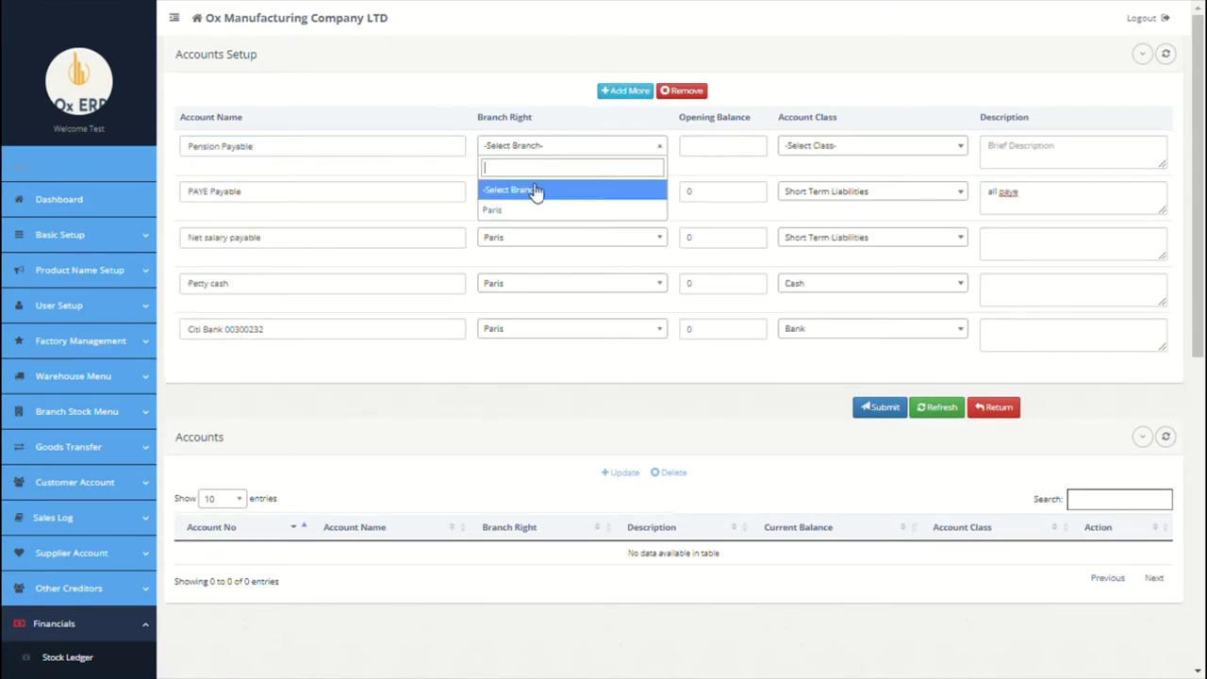
left_click(498, 207)
left_click(707, 146)
type("0")
left_click(812, 150)
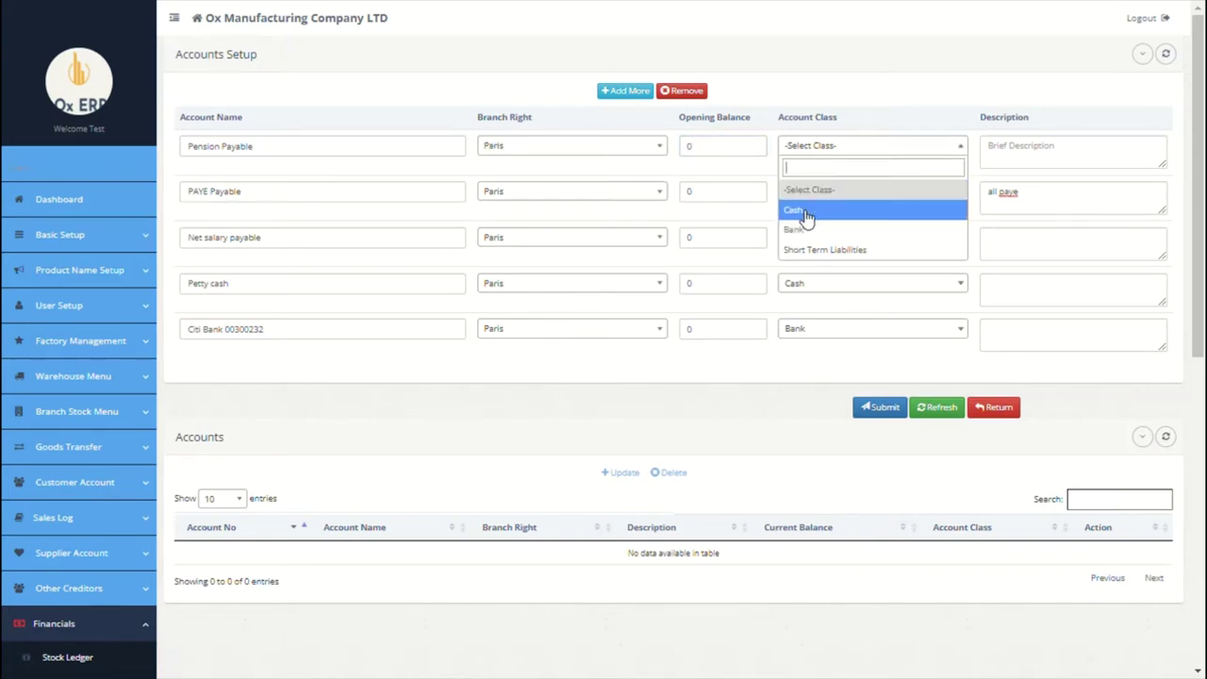
left_click(824, 249)
left_click(1013, 151)
Step: Add VAT Payable for Paris with balance 0 as a Short Term Liability
left_click(622, 91)
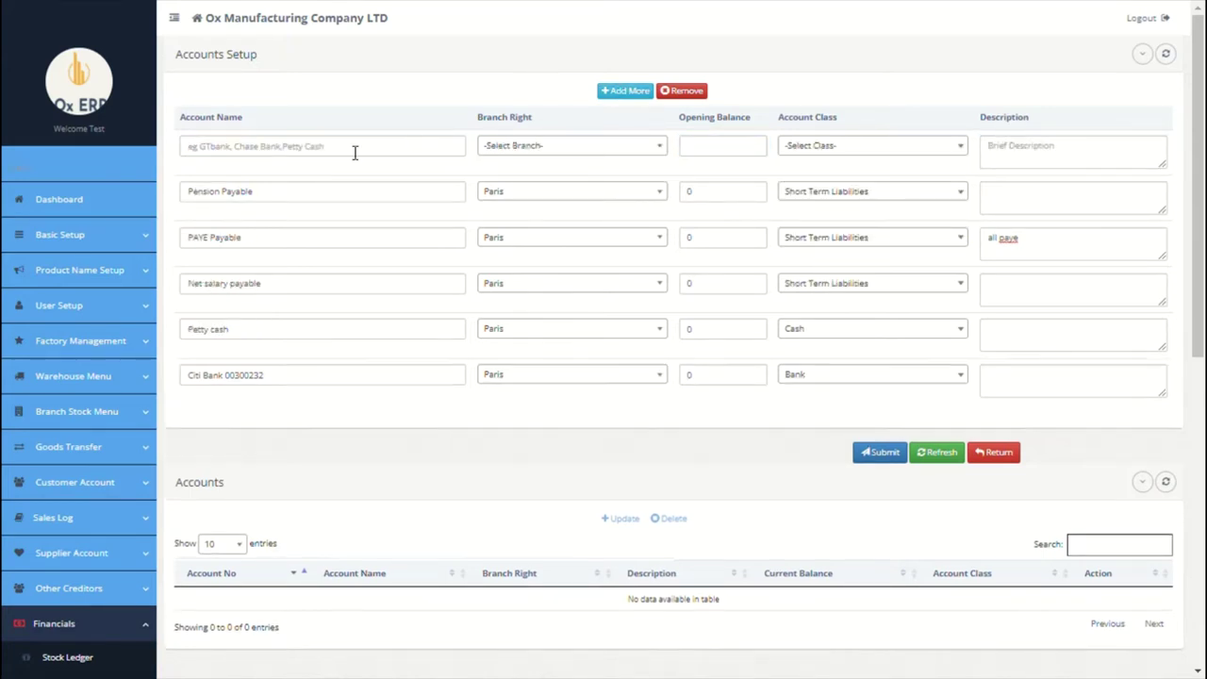
left_click(347, 149)
type("VAT Payable")
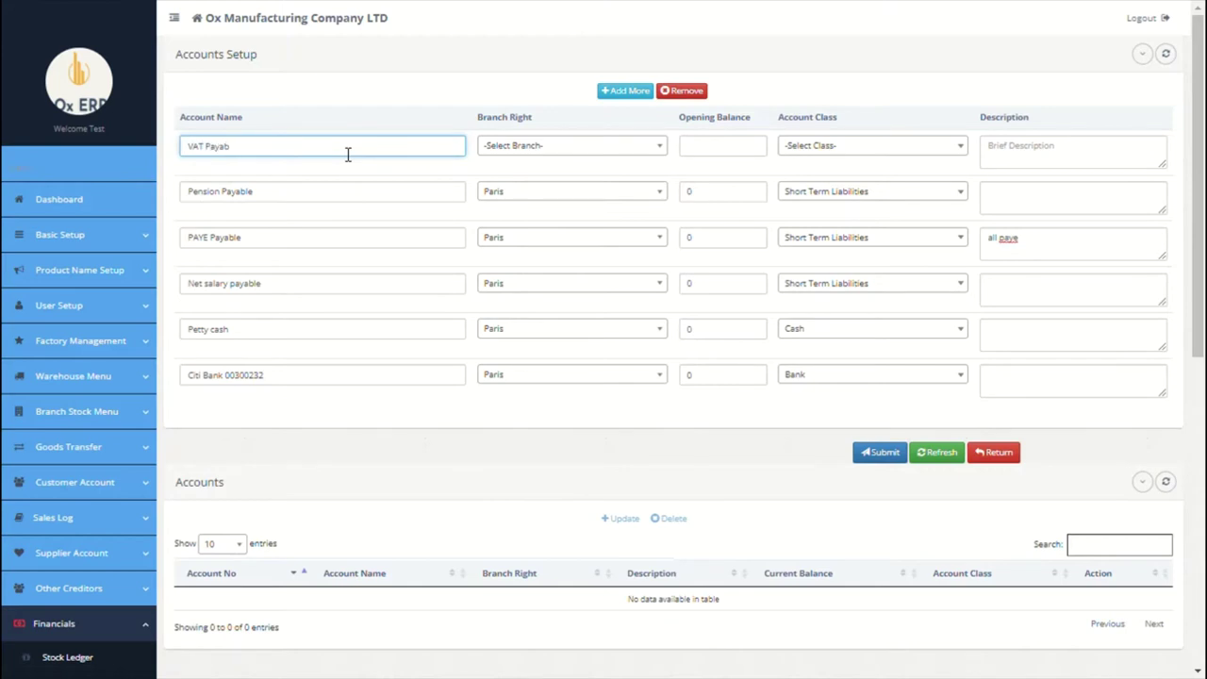
left_click(534, 148)
left_click(534, 205)
left_click(703, 153)
type("0")
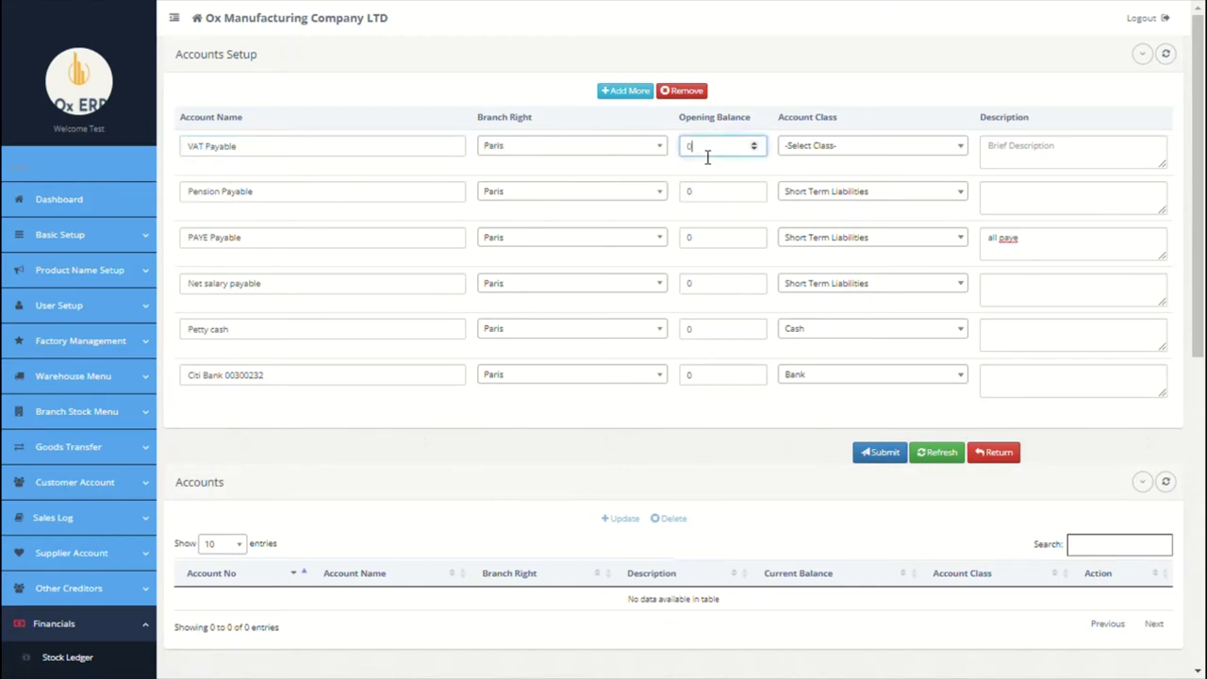
left_click(872, 147)
left_click(820, 250)
left_click(996, 157)
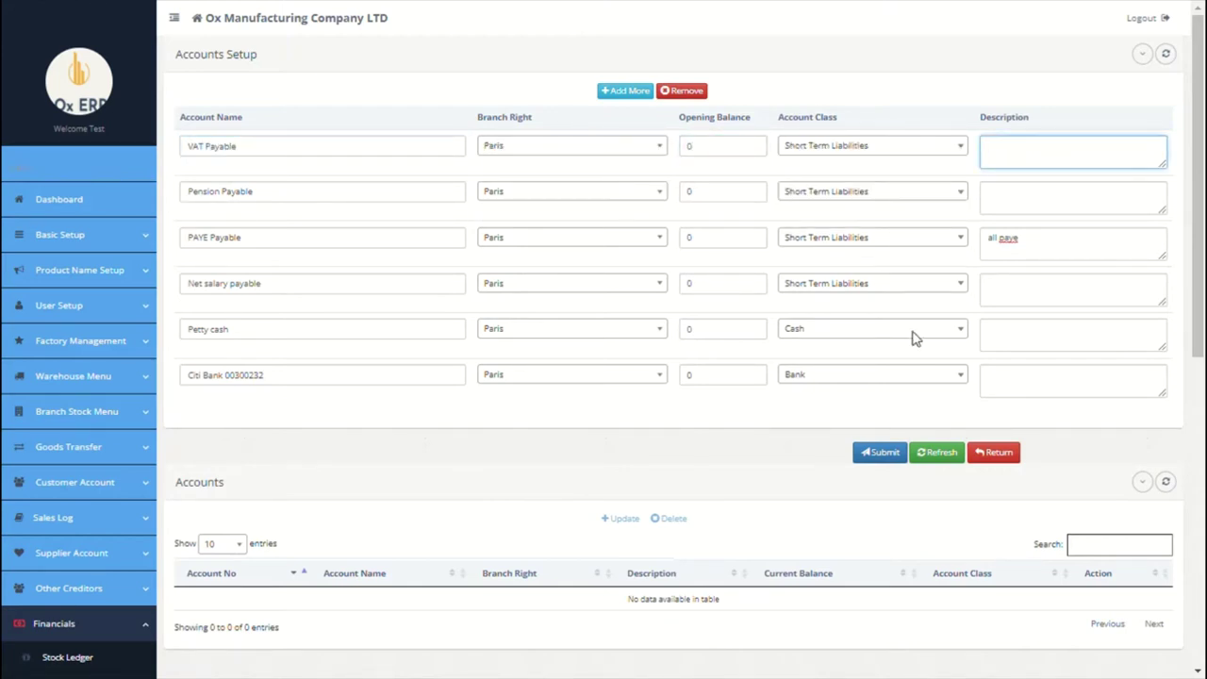
Step: Submit all six Paris accounts and acknowledge the success message
left_click(879, 452)
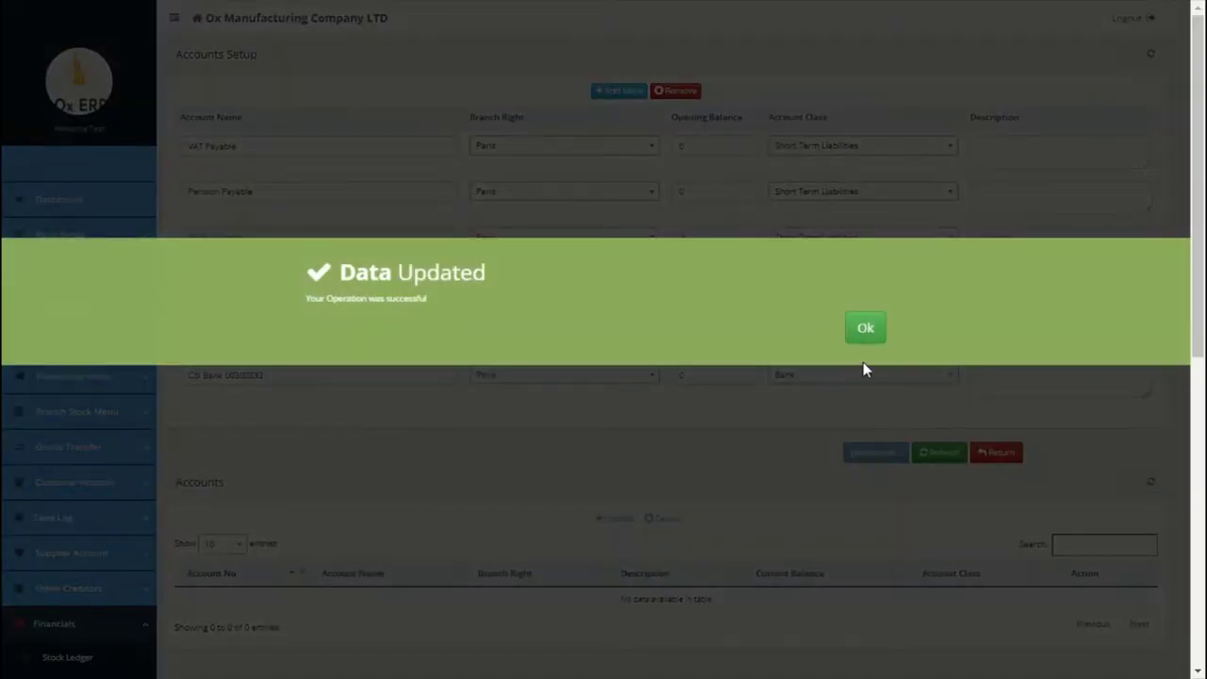
left_click(866, 330)
scroll(875, 351, "down", 1)
scroll(875, 351, "up", 1)
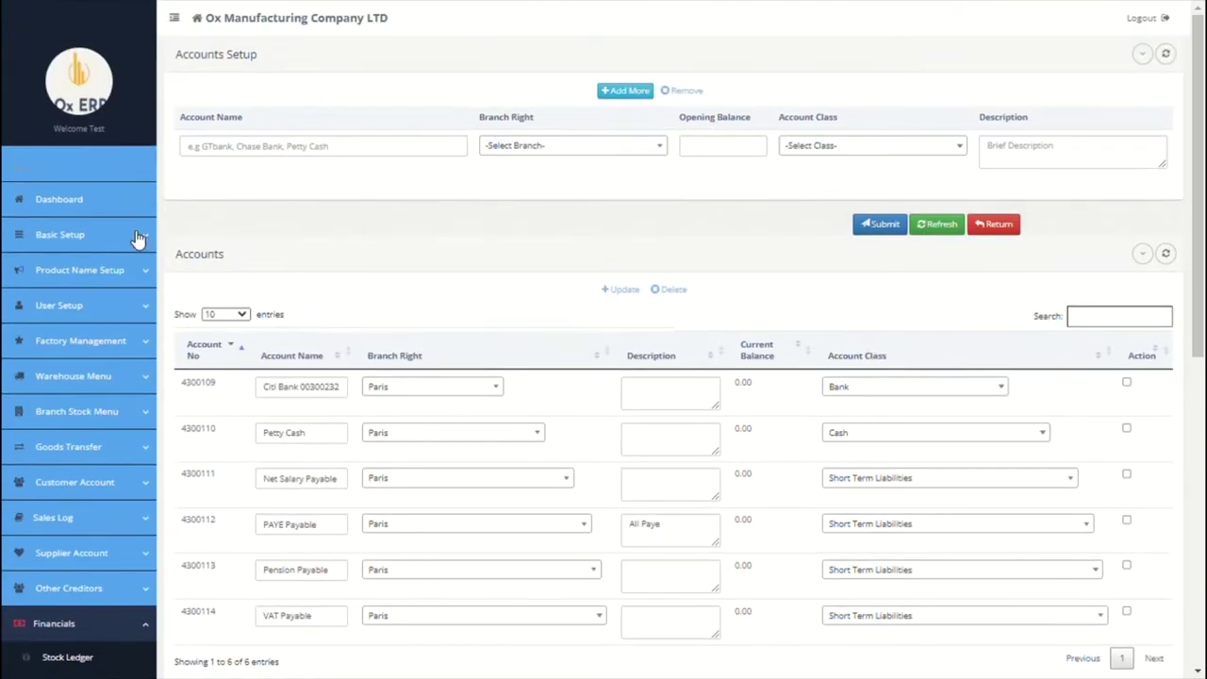
left_click(134, 236)
Step: In Expense Account Setup, enter the Salary and Welfare expense categories
left_click(61, 424)
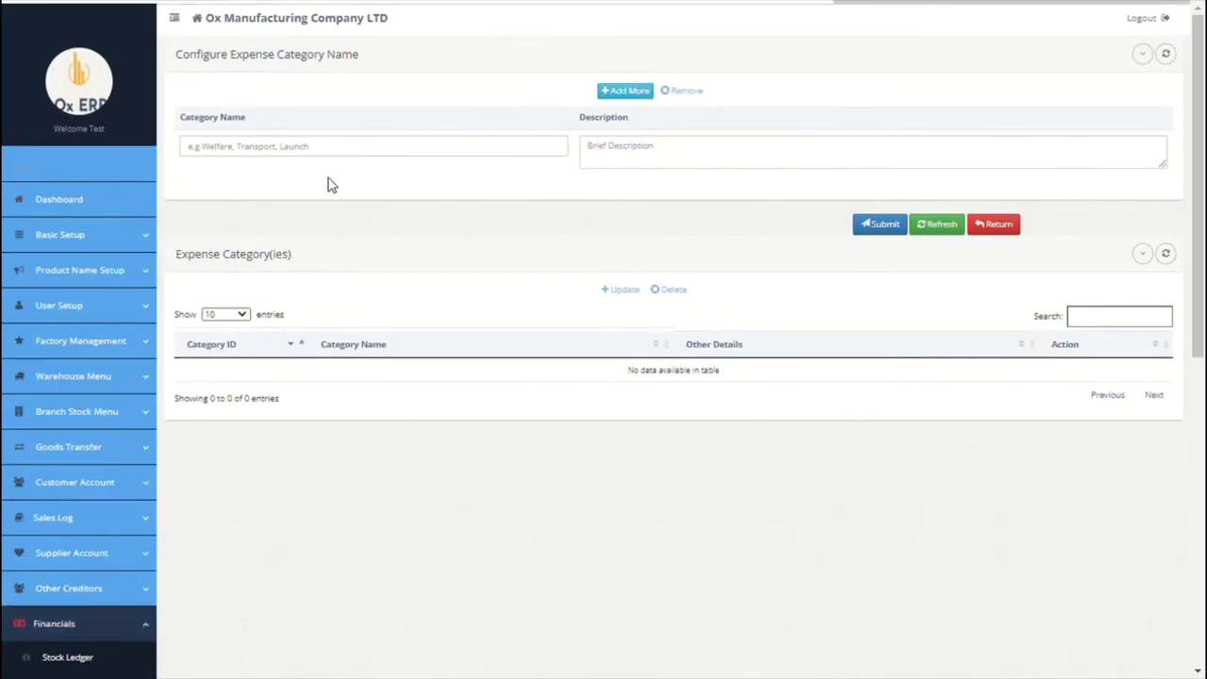
left_click(357, 148)
type("Salary")
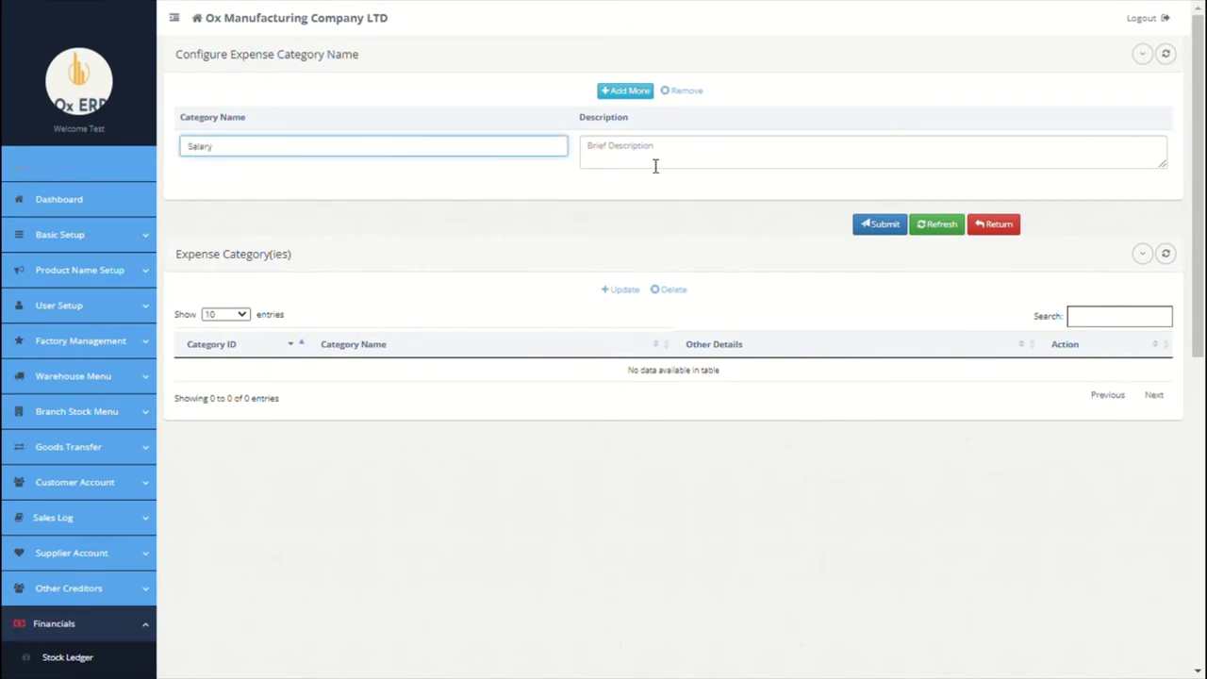
left_click(654, 164)
left_click(613, 94)
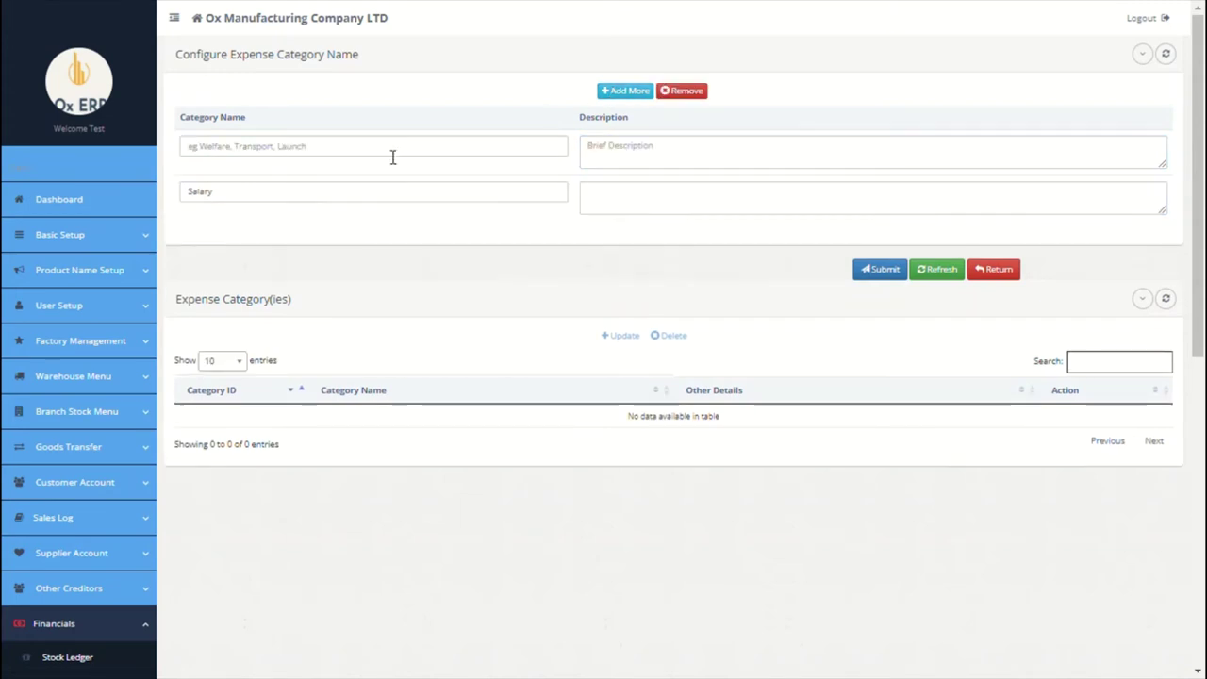
left_click(391, 156)
type("Welfare")
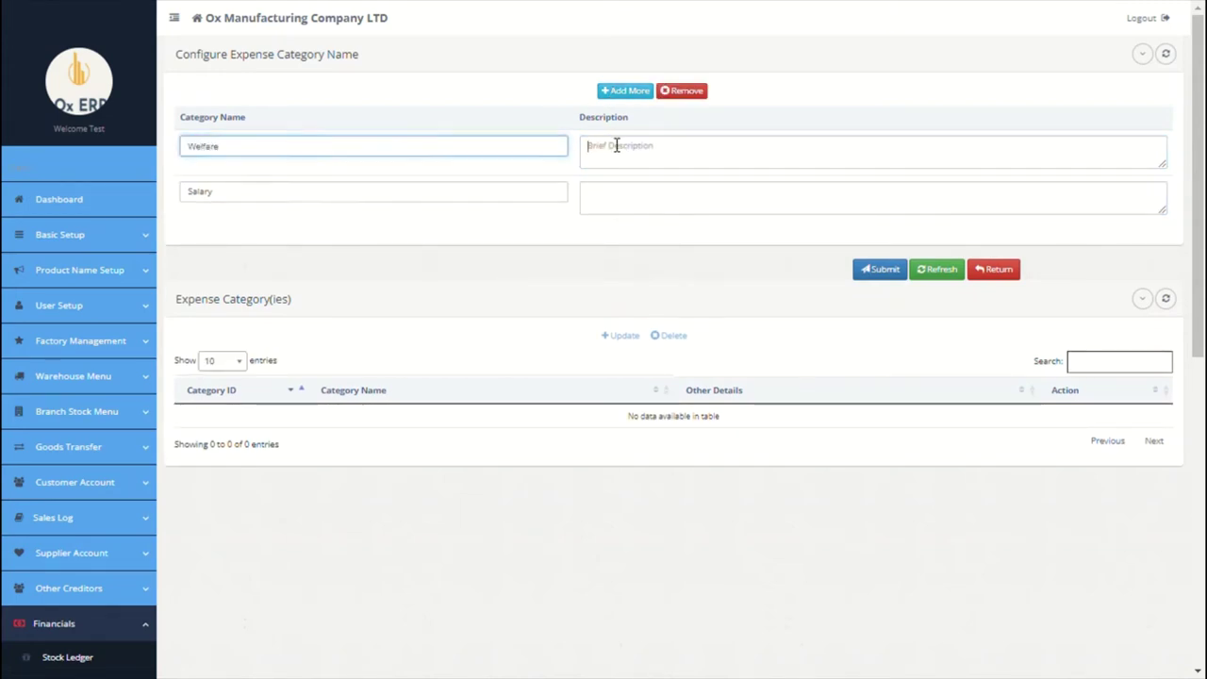
left_click(616, 147)
Step: Add PAYE, VAT and Pension expense category rows
left_click(618, 92)
left_click(438, 154)
type("RAYE")
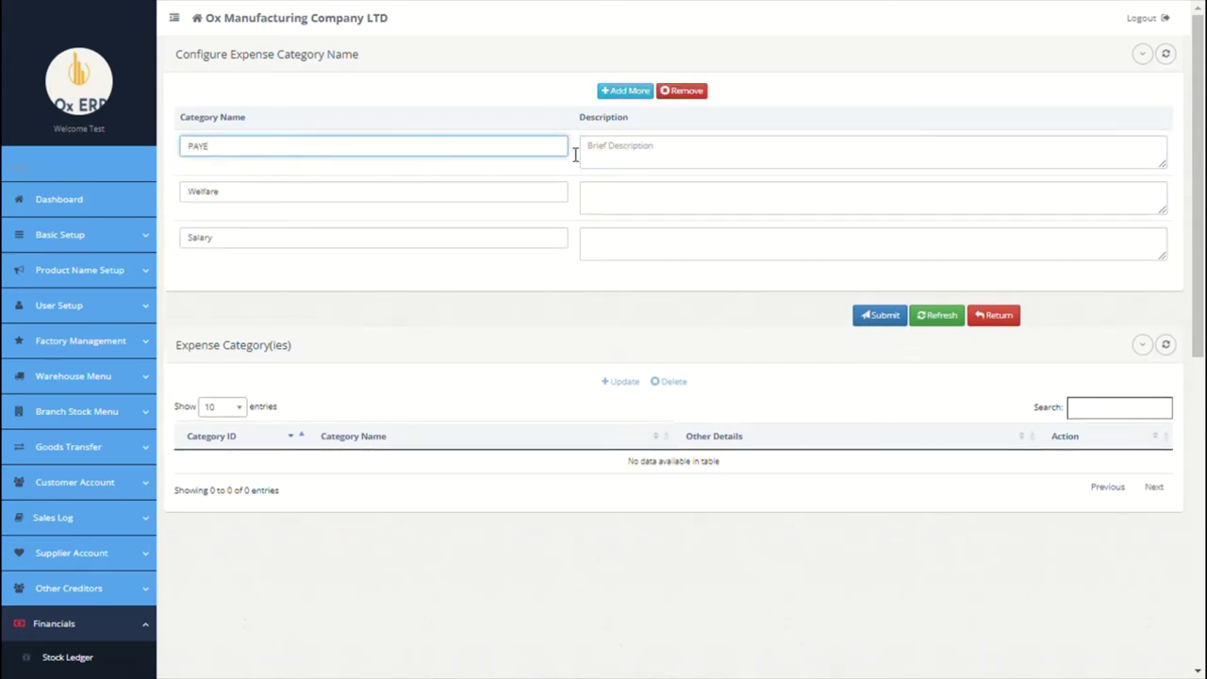
left_click(609, 157)
left_click(625, 90)
left_click(405, 159)
type("VAT")
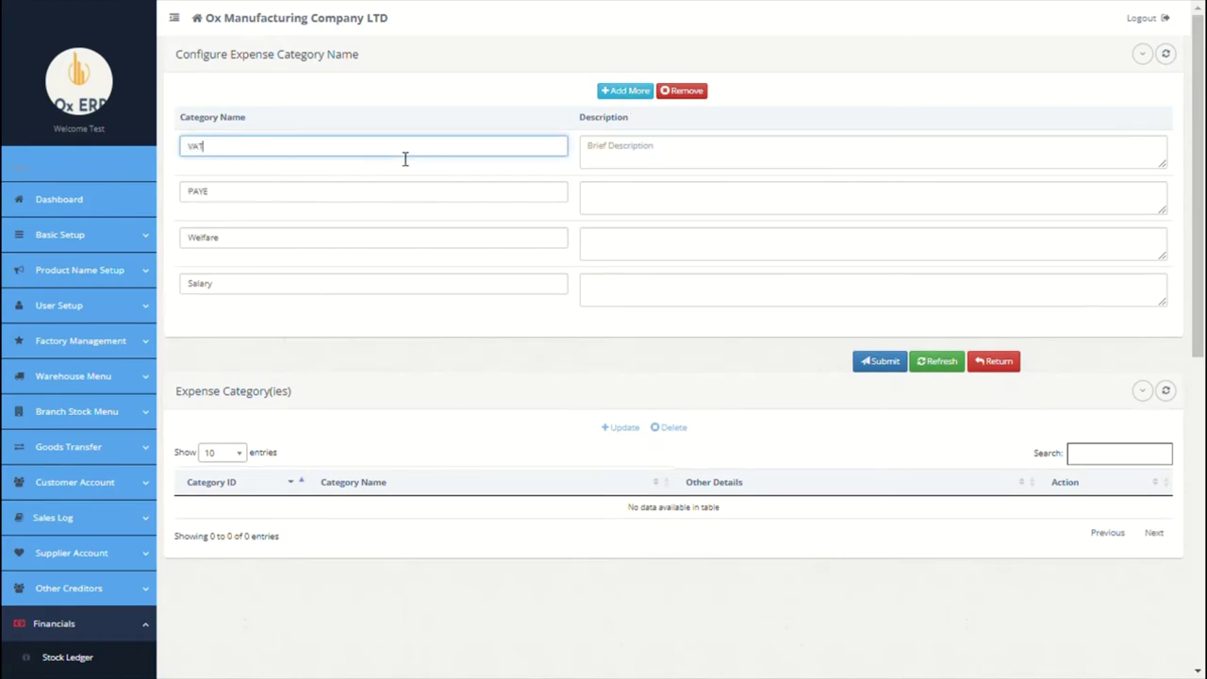
left_click(609, 154)
left_click(625, 90)
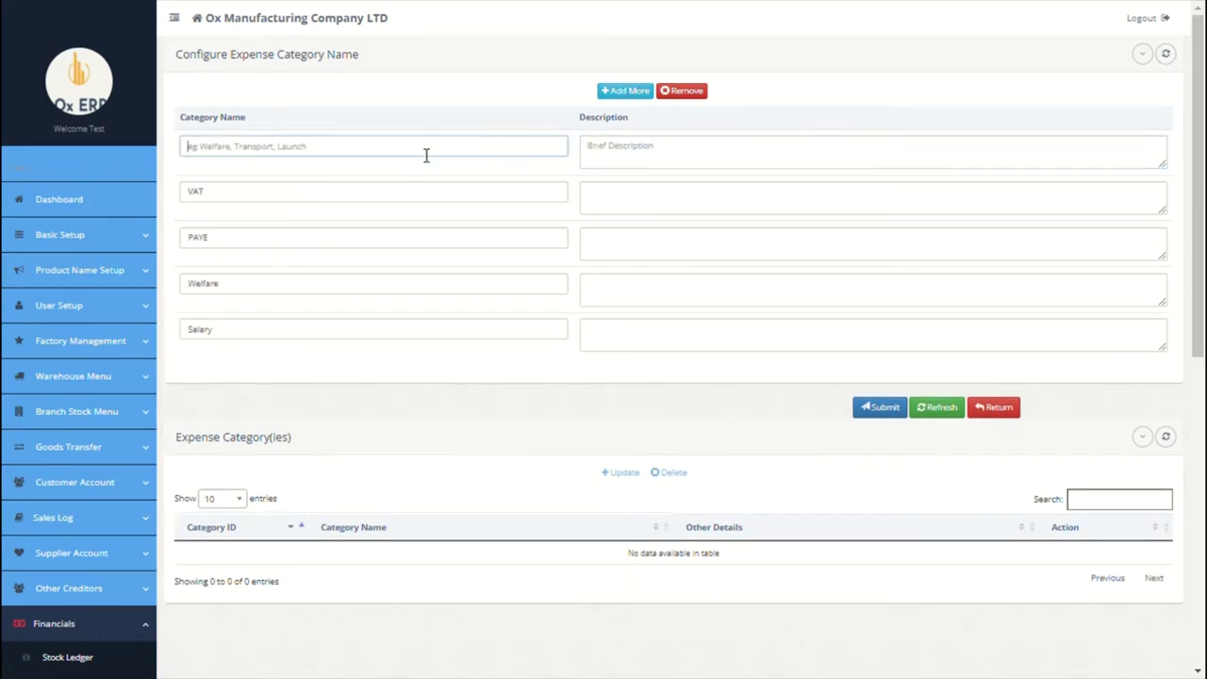
left_click(426, 154)
type("Fersion")
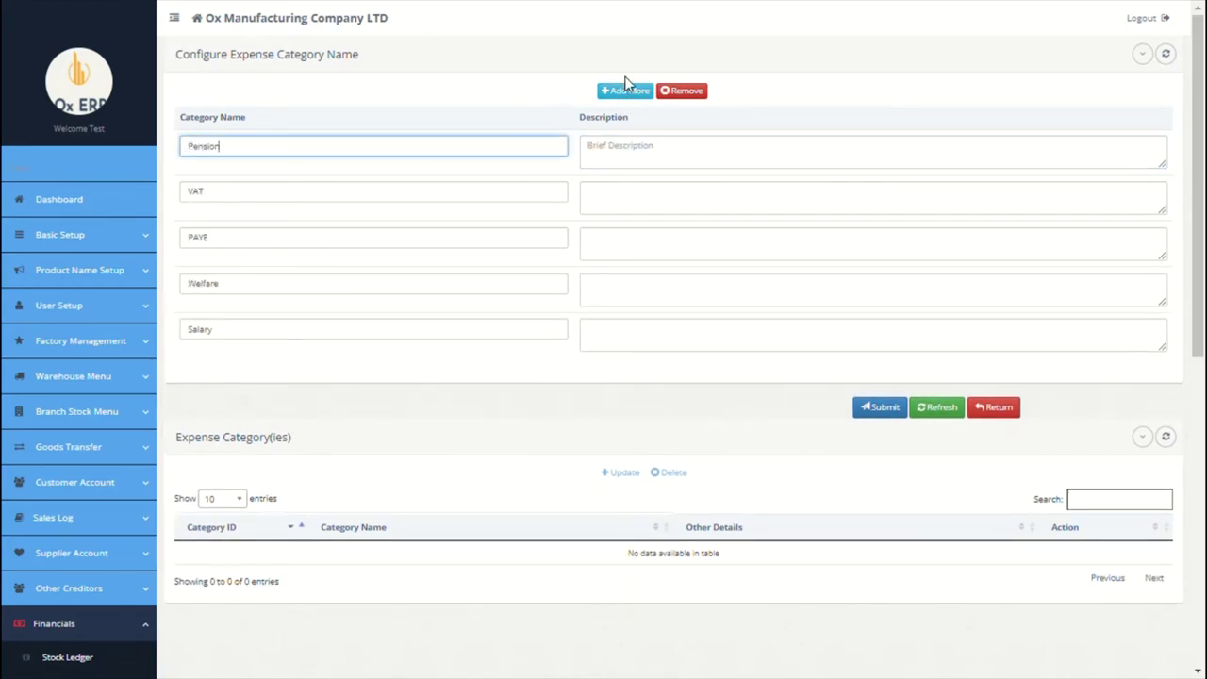
left_click(616, 161)
Step: Add a Media and publicity category, save all six, then go to Signature Prefix setup
left_click(624, 94)
left_click(388, 162)
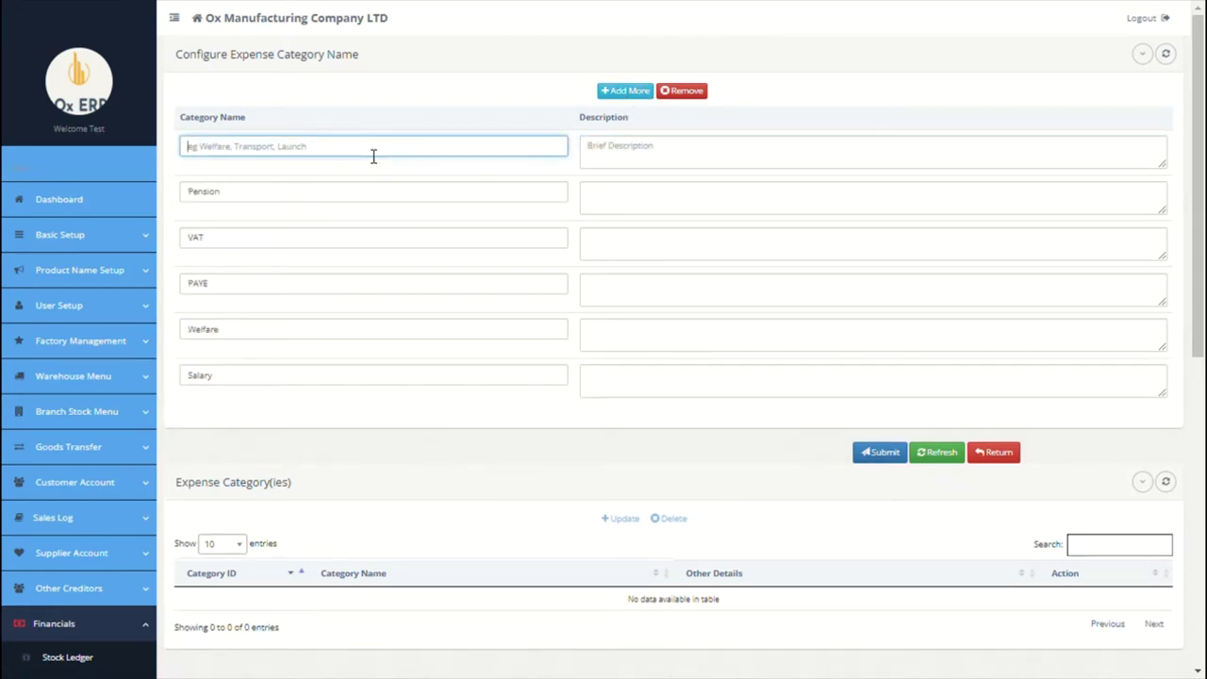
type("Media and pub")
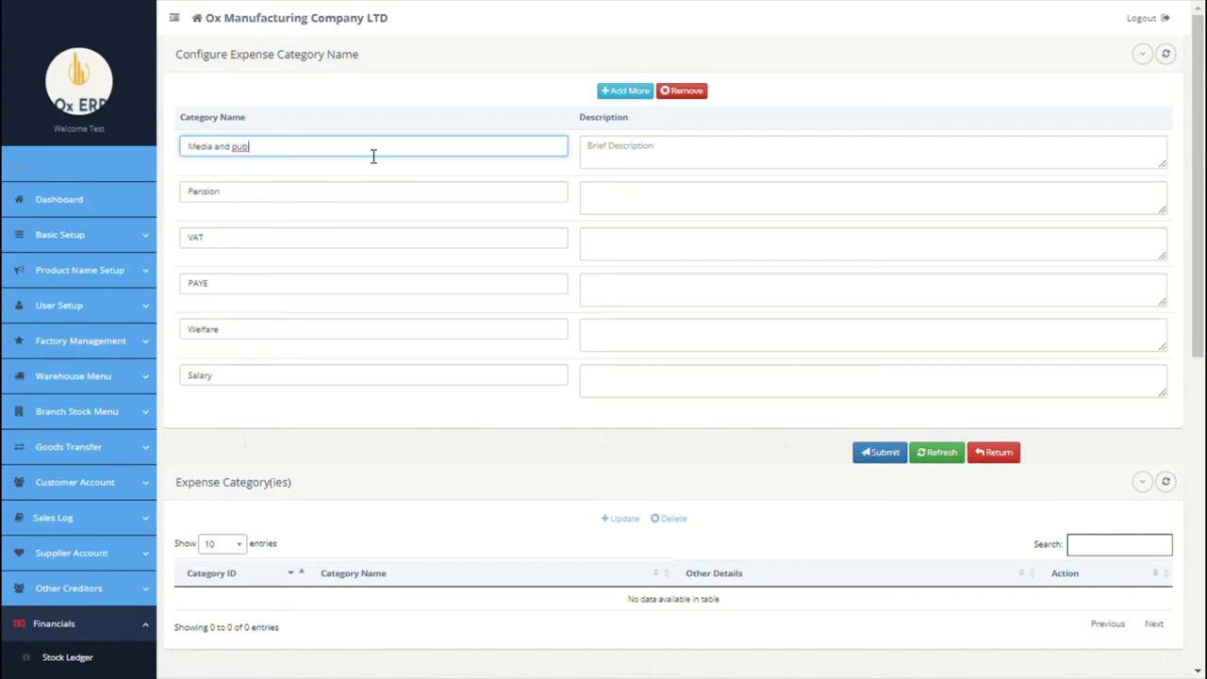
type("licity")
left_click(706, 171)
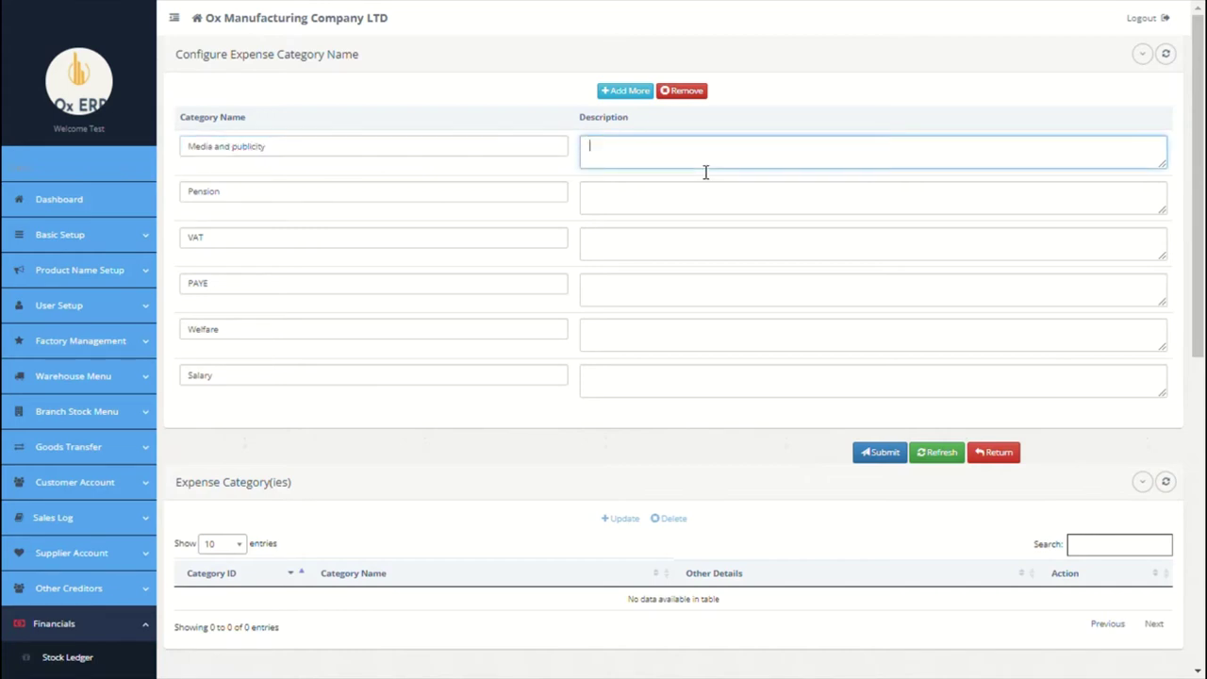
left_click(874, 462)
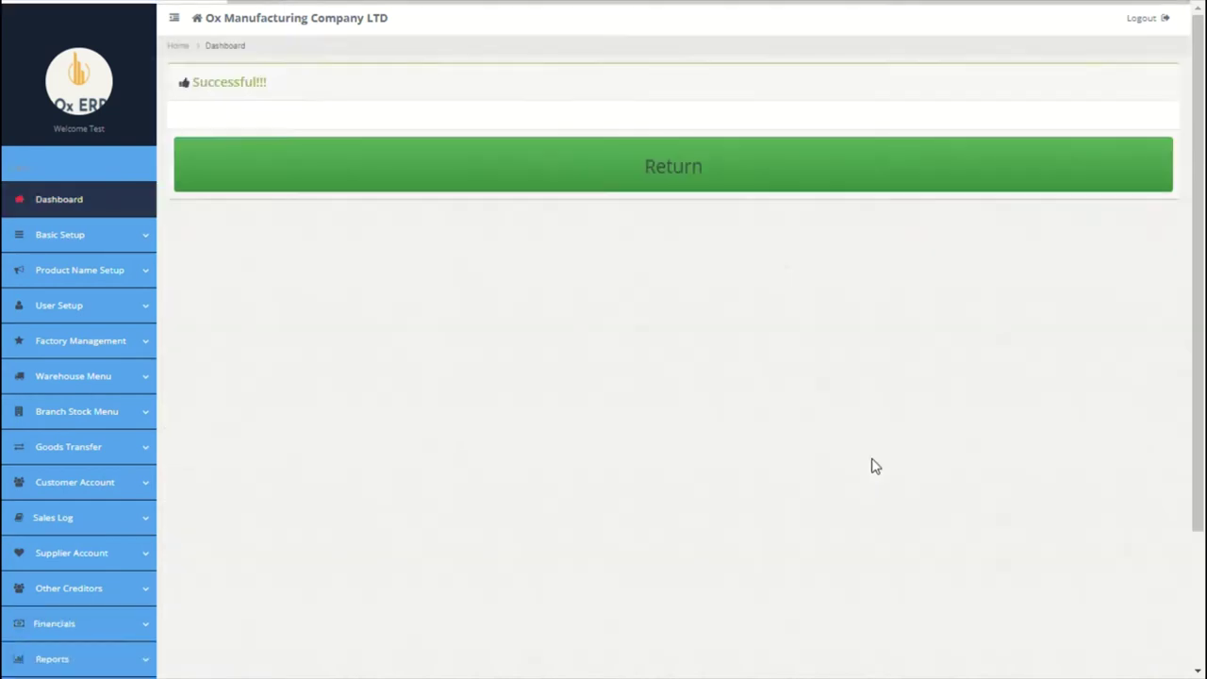
left_click(37, 235)
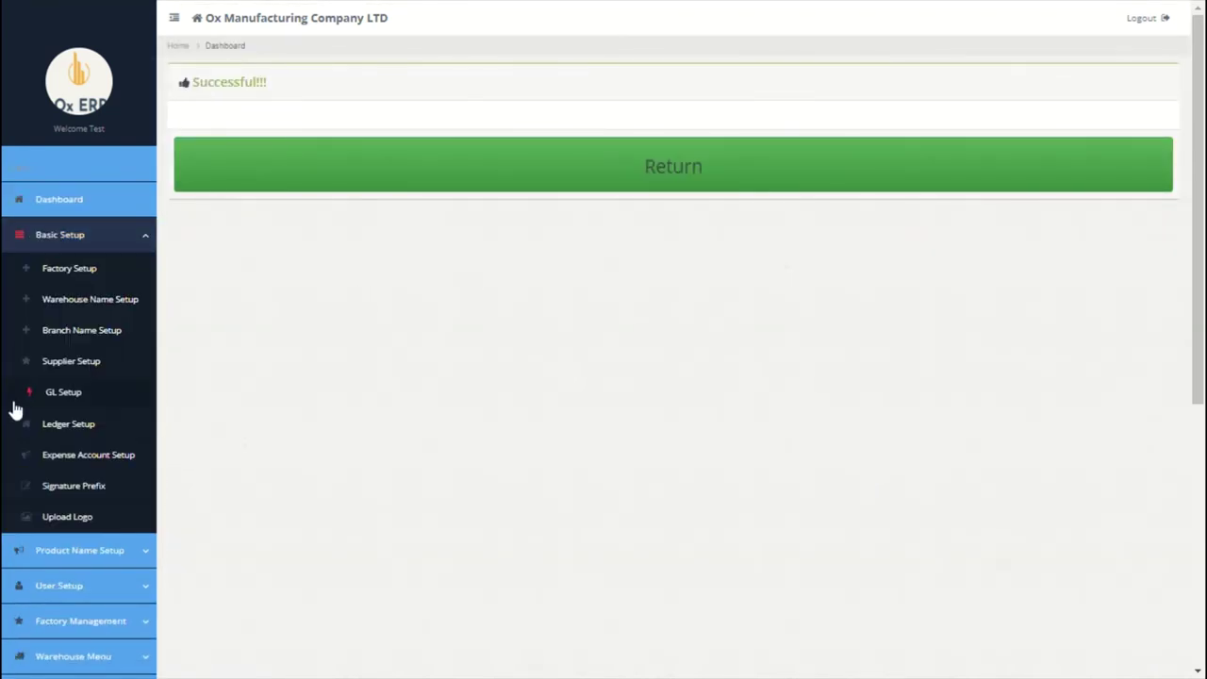
left_click(72, 488)
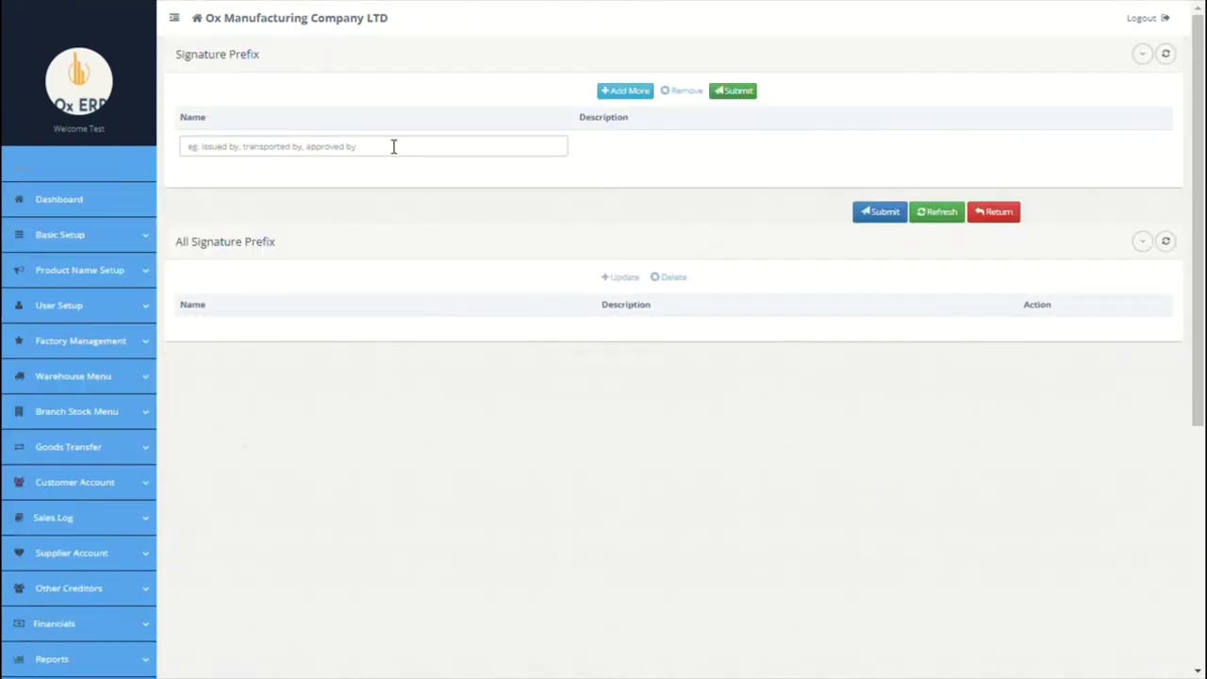
Step: Save a signature prefix named Issued By
left_click(389, 149)
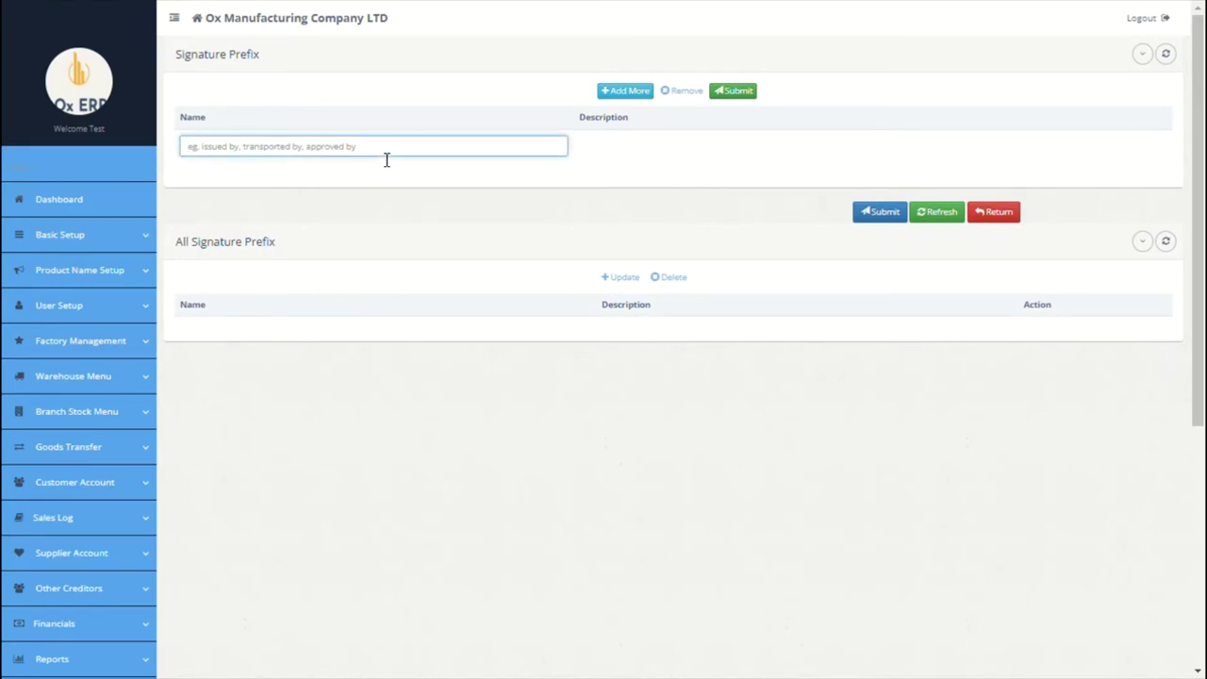
type("Issued By")
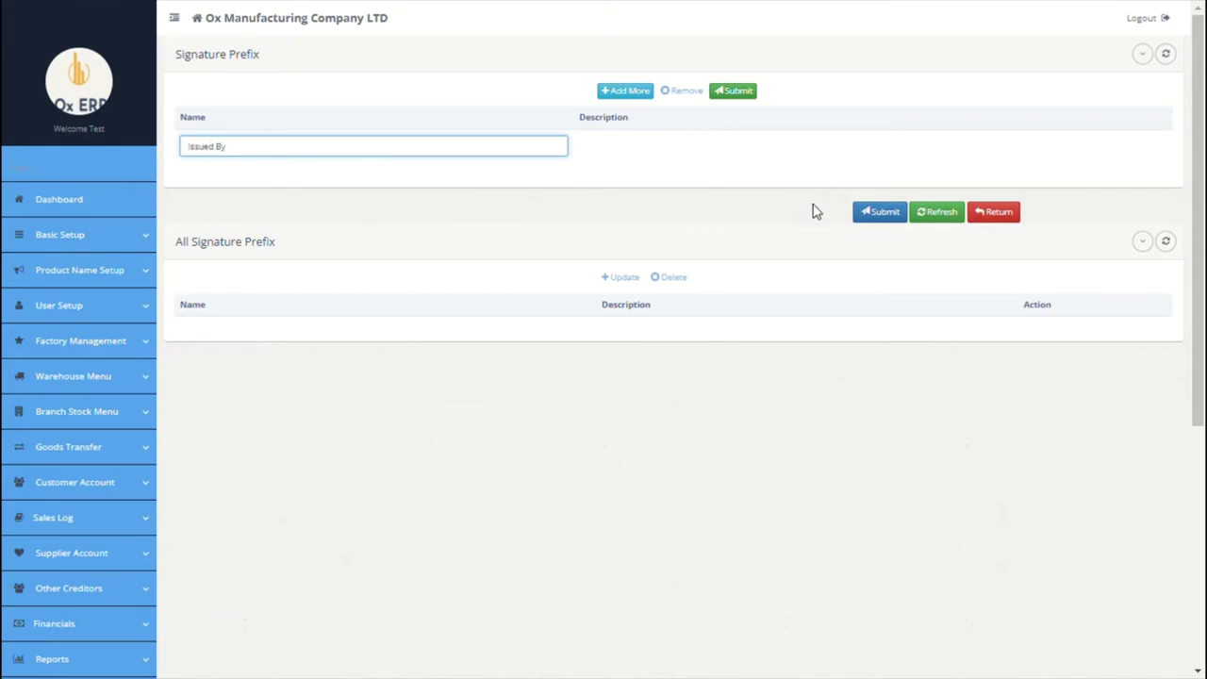
left_click(872, 215)
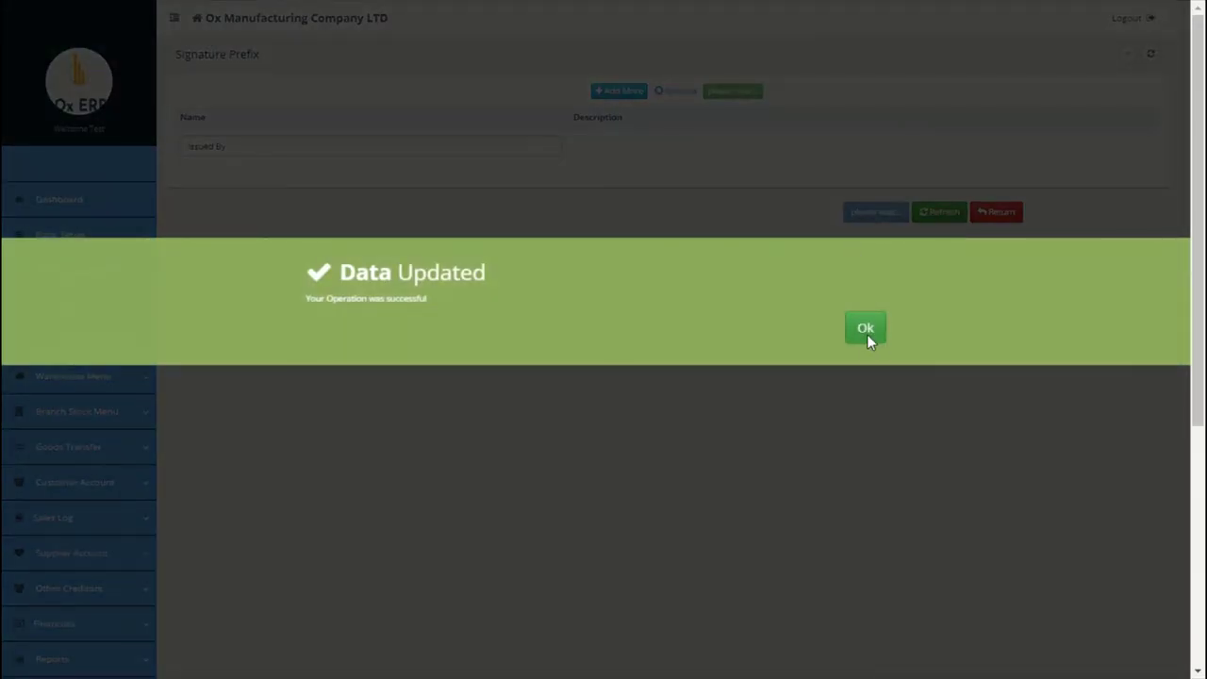
left_click(867, 332)
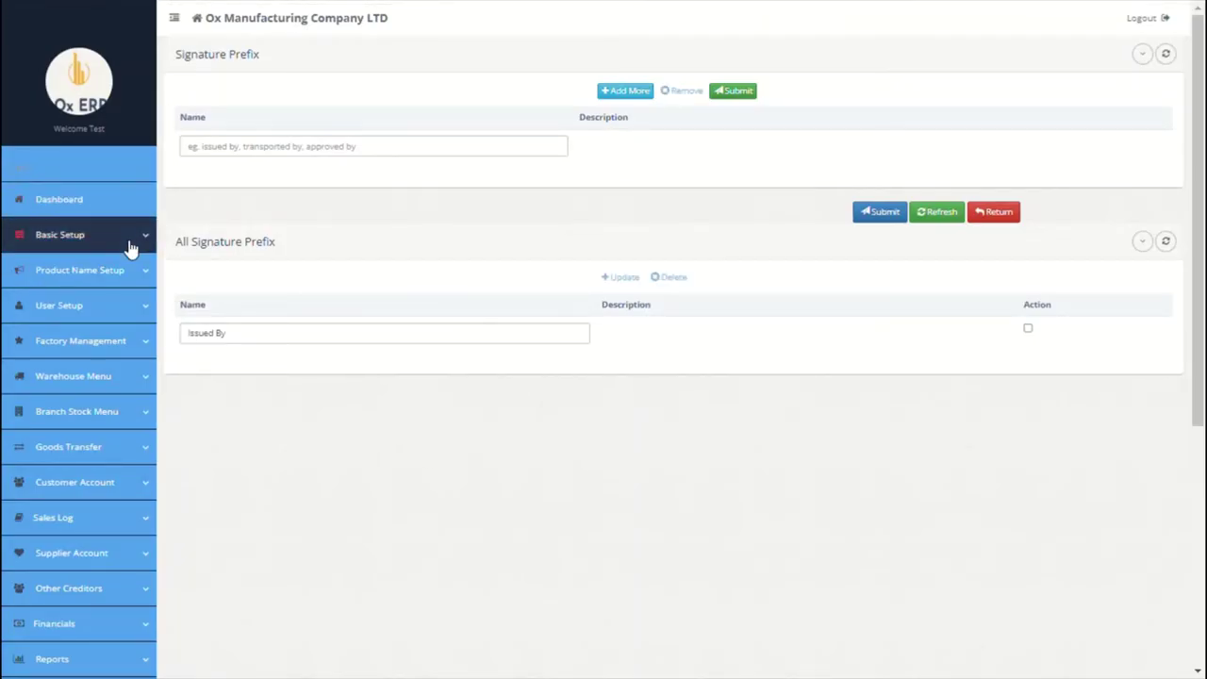
Step: Go to the Organisation Logo upload page under Basic Setup
left_click(129, 242)
scroll(129, 247, "down", 1)
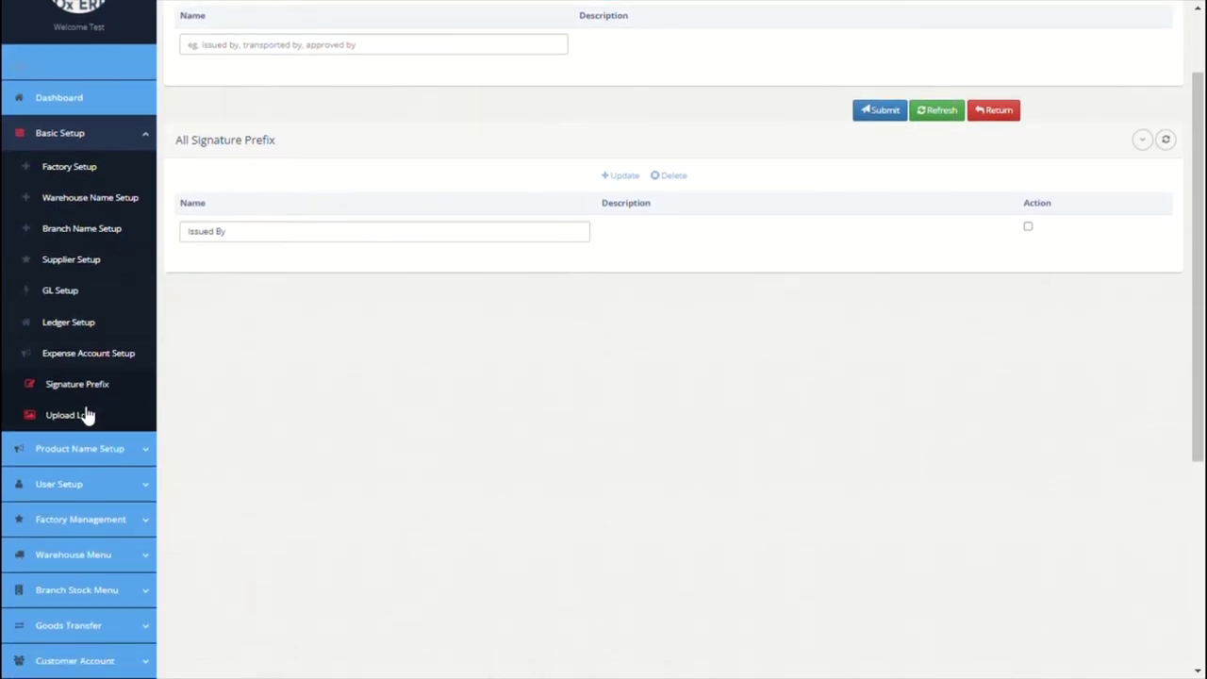
left_click(85, 413)
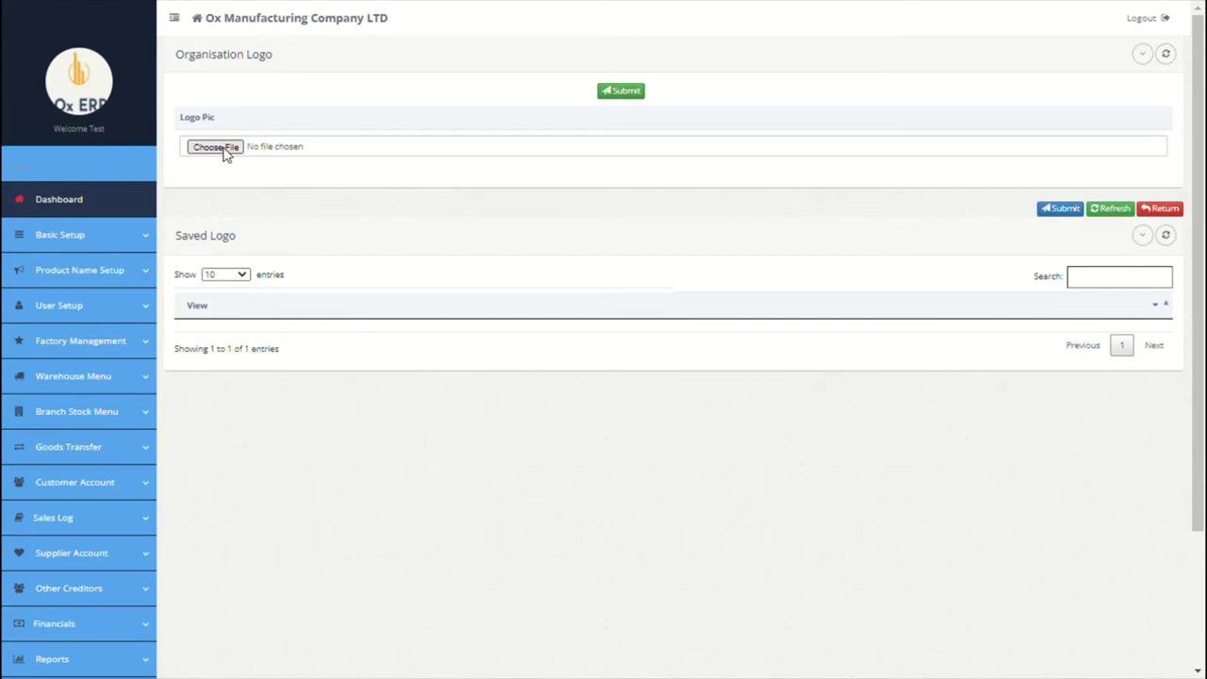
scroll(212, 229, "down", 2)
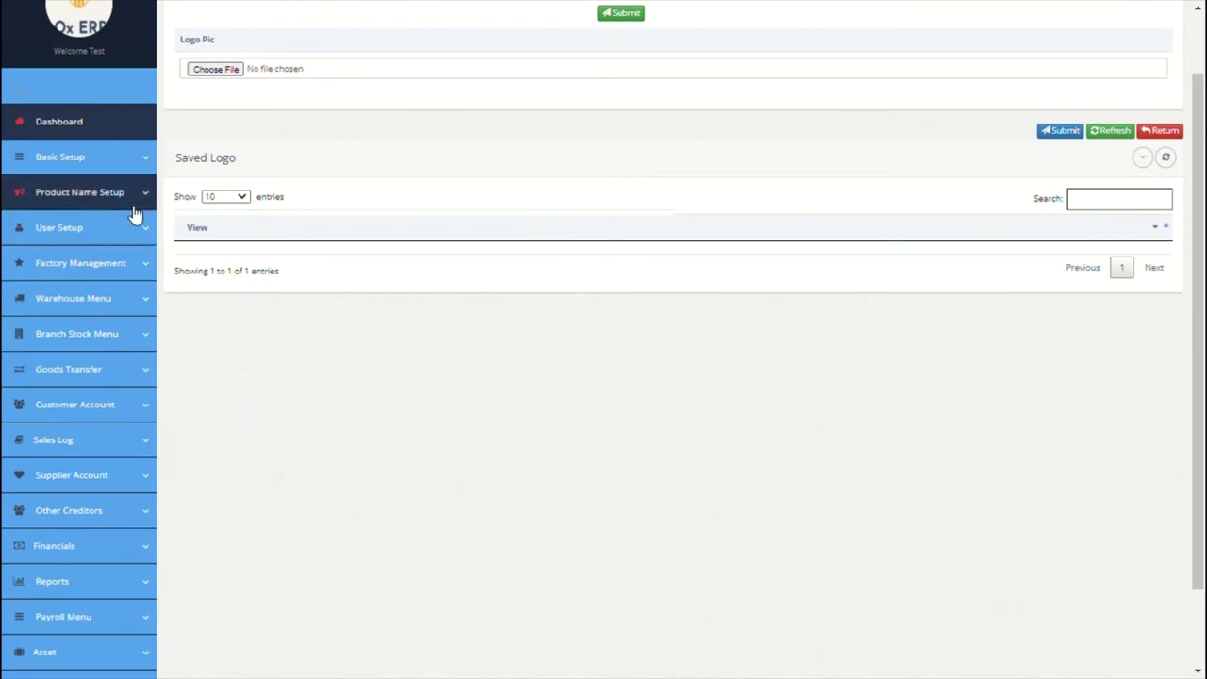
left_click(126, 203)
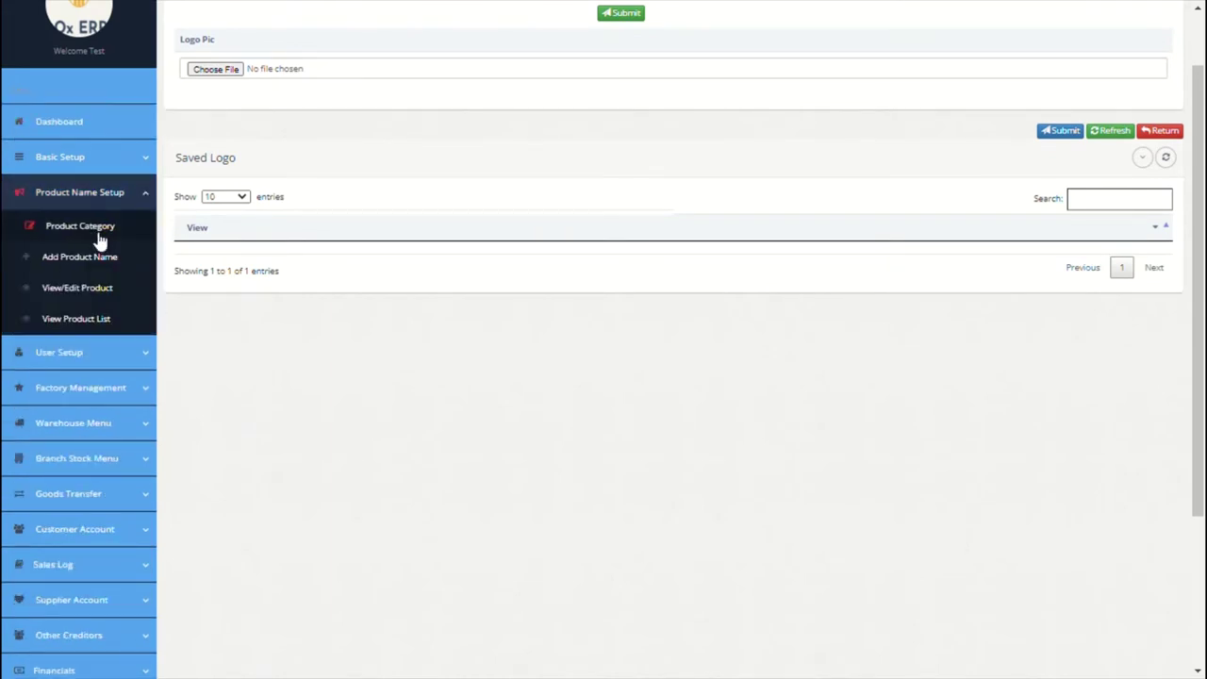
Step: Enter a Batteries product category with code BAT001 and description 'all battery prooducts'
left_click(99, 237)
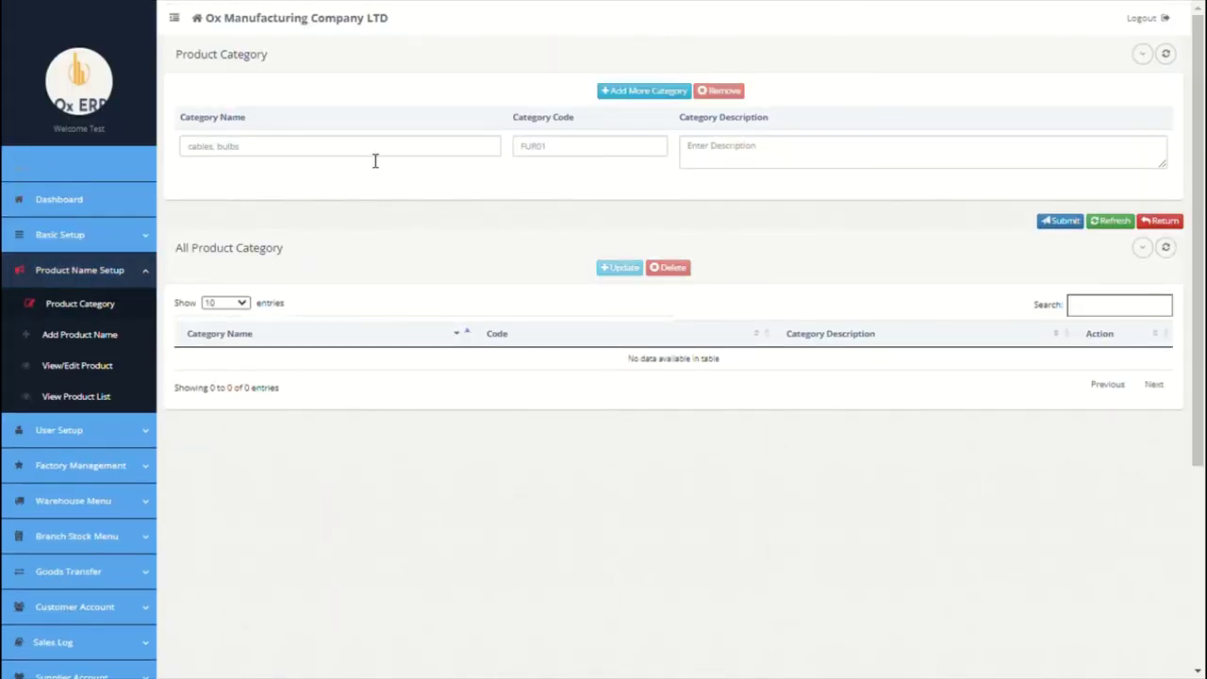
left_click(375, 161)
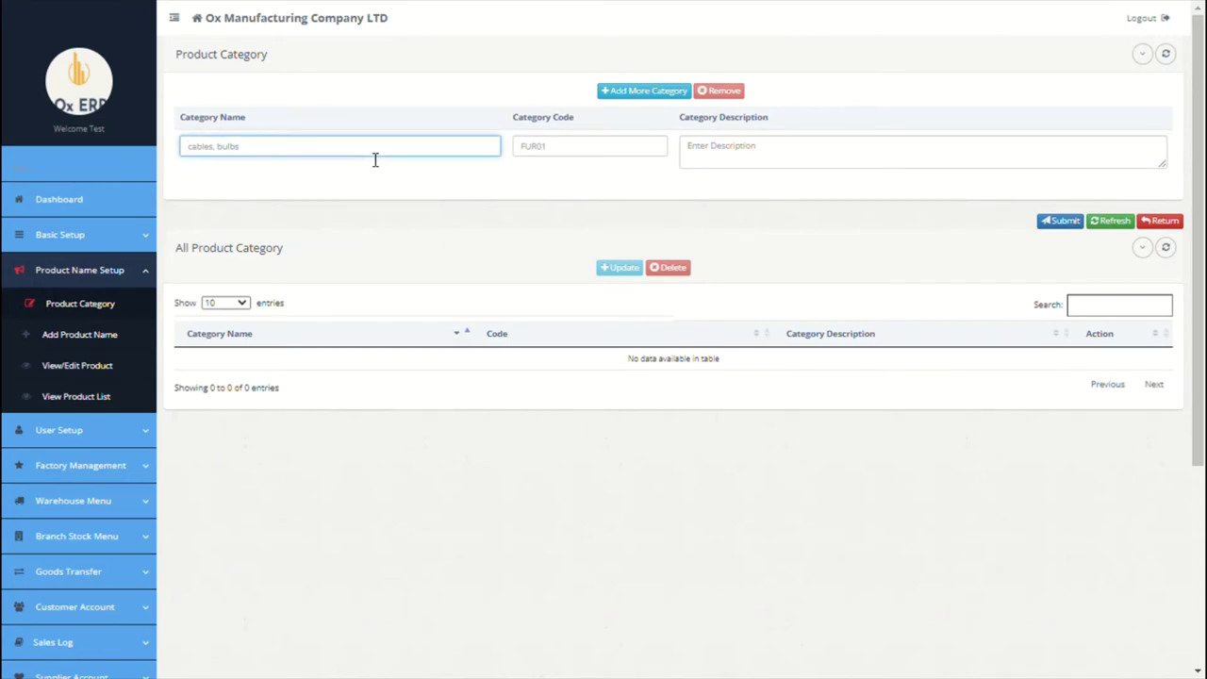
type("Batteries")
left_click(571, 160)
type("BAT")
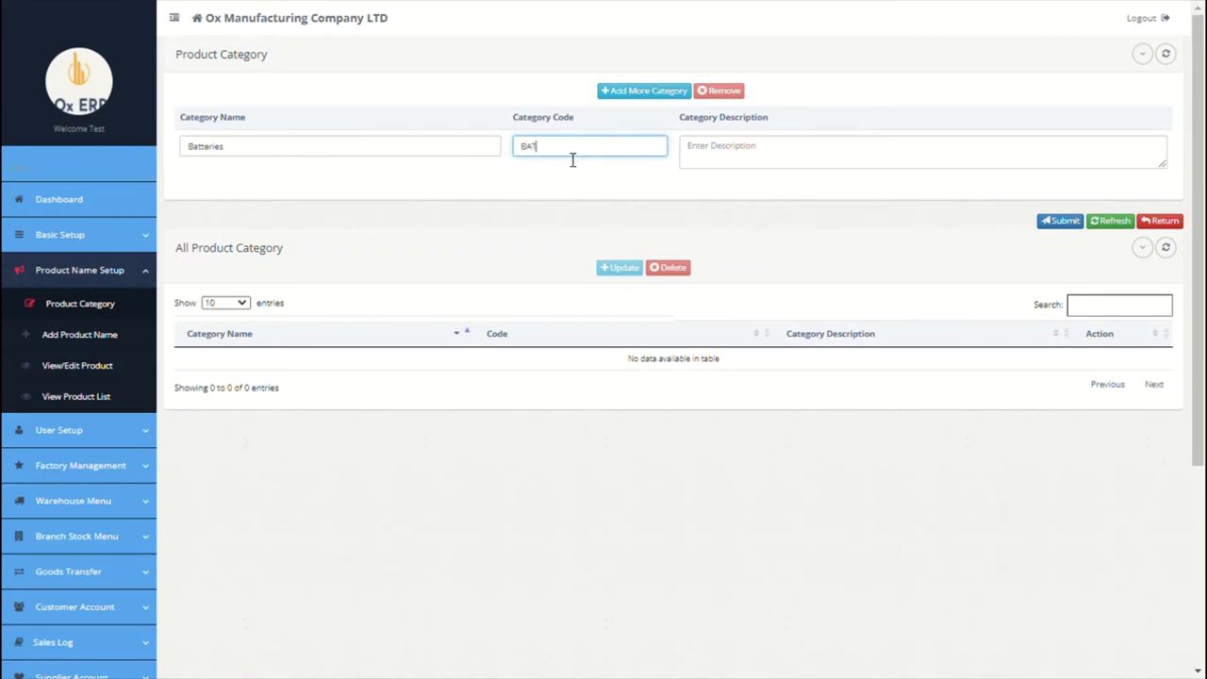
type("001")
left_click(716, 167)
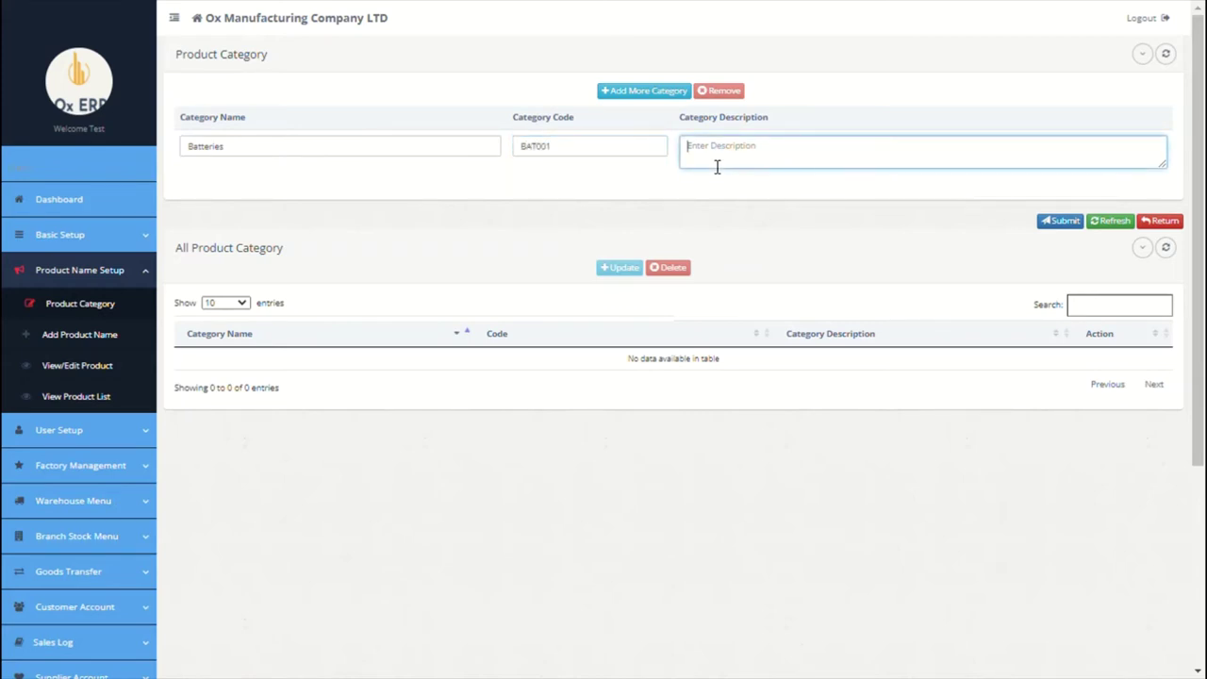
type("all battery prooducts")
Step: Add a Cars category with code CAR001 and description 'all cars', and save both
left_click(650, 93)
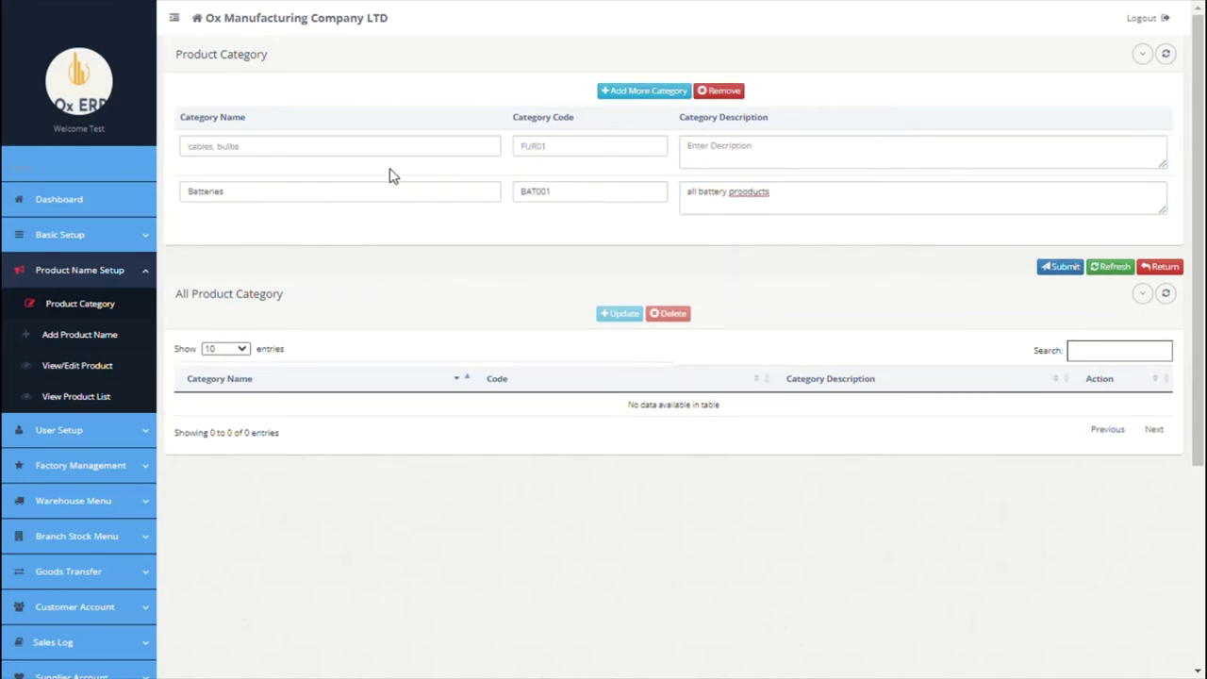
left_click(391, 158)
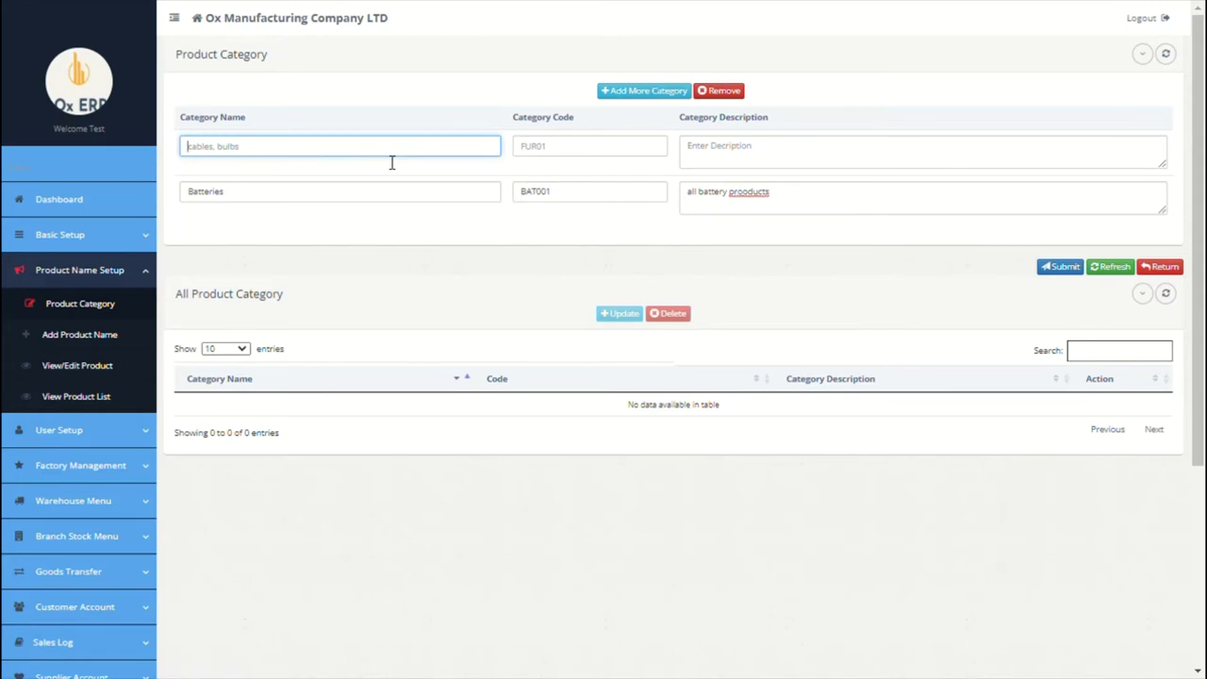
type("Cars")
left_click(553, 154)
type("CA")
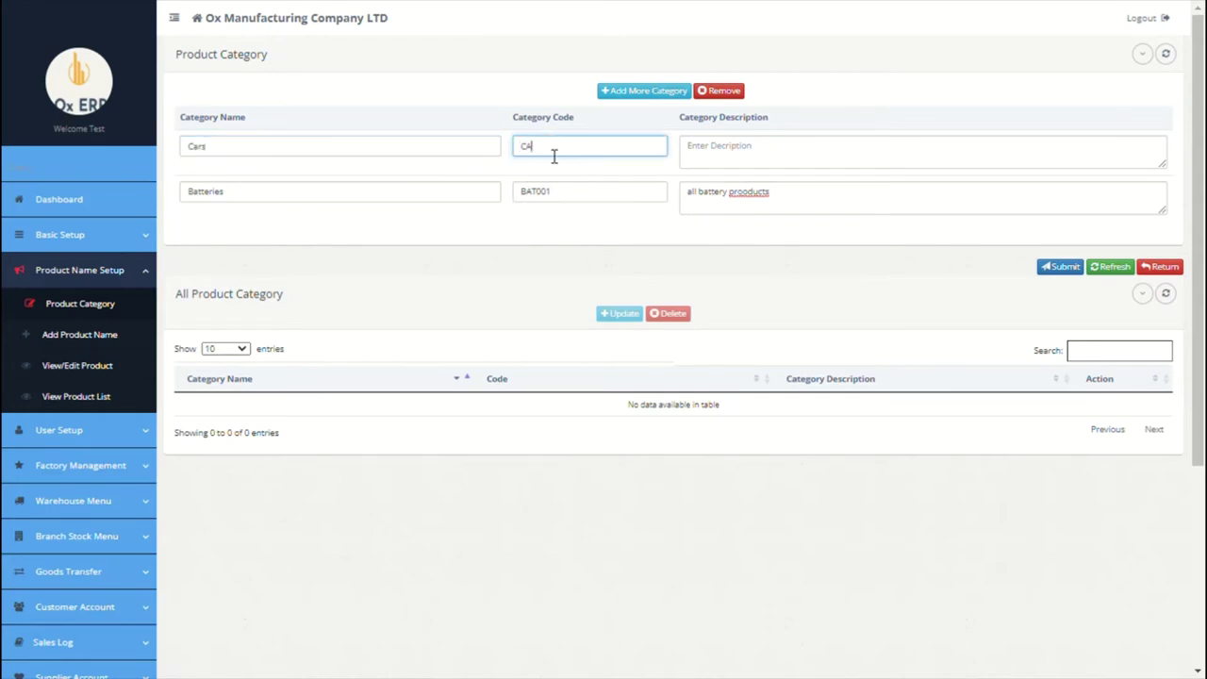
type("R001")
left_click(746, 153)
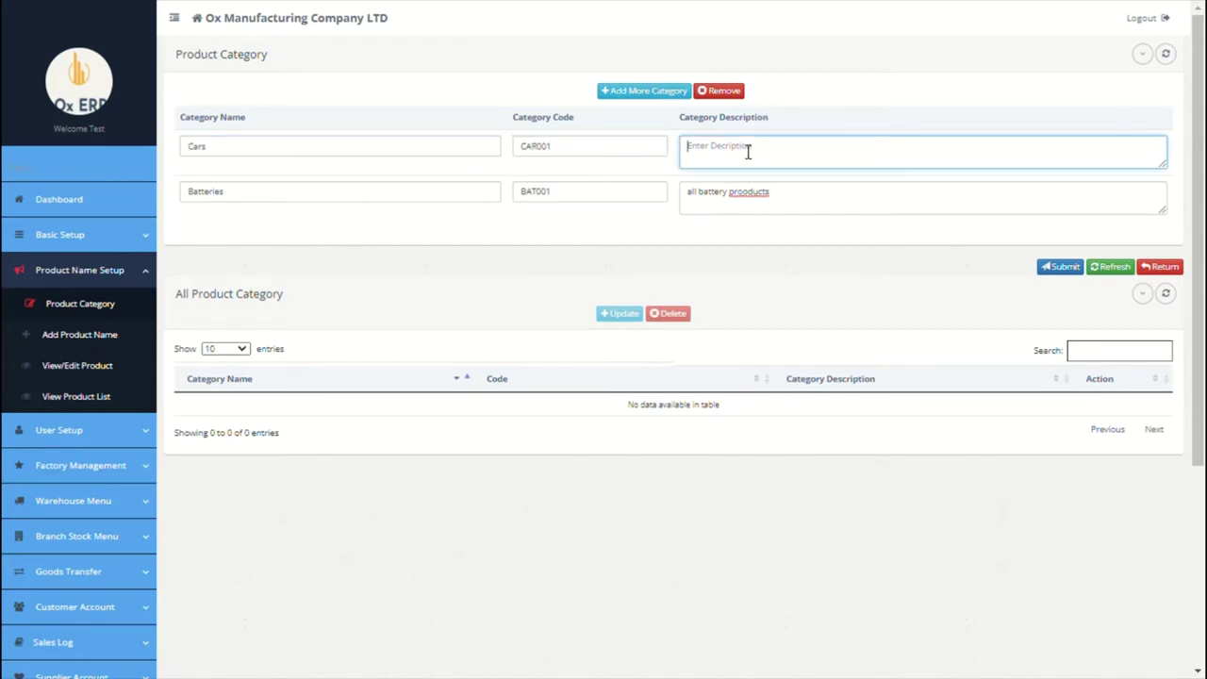
type("all cars")
left_click(1061, 268)
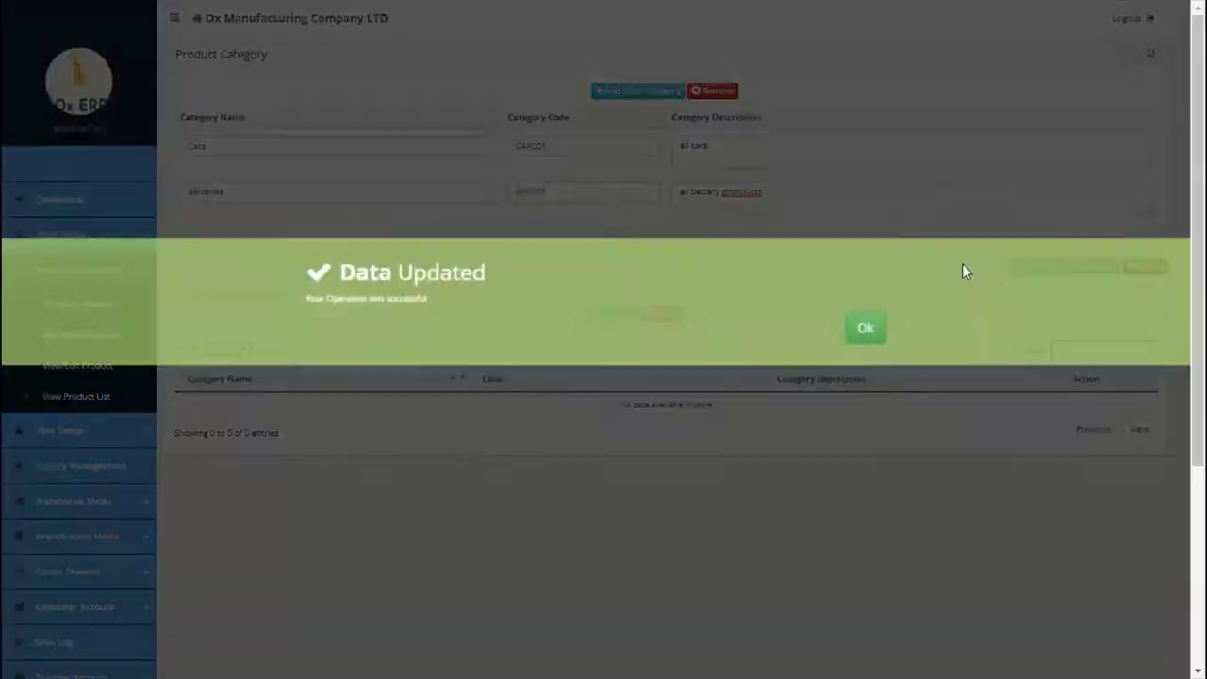
left_click(862, 326)
left_click(128, 336)
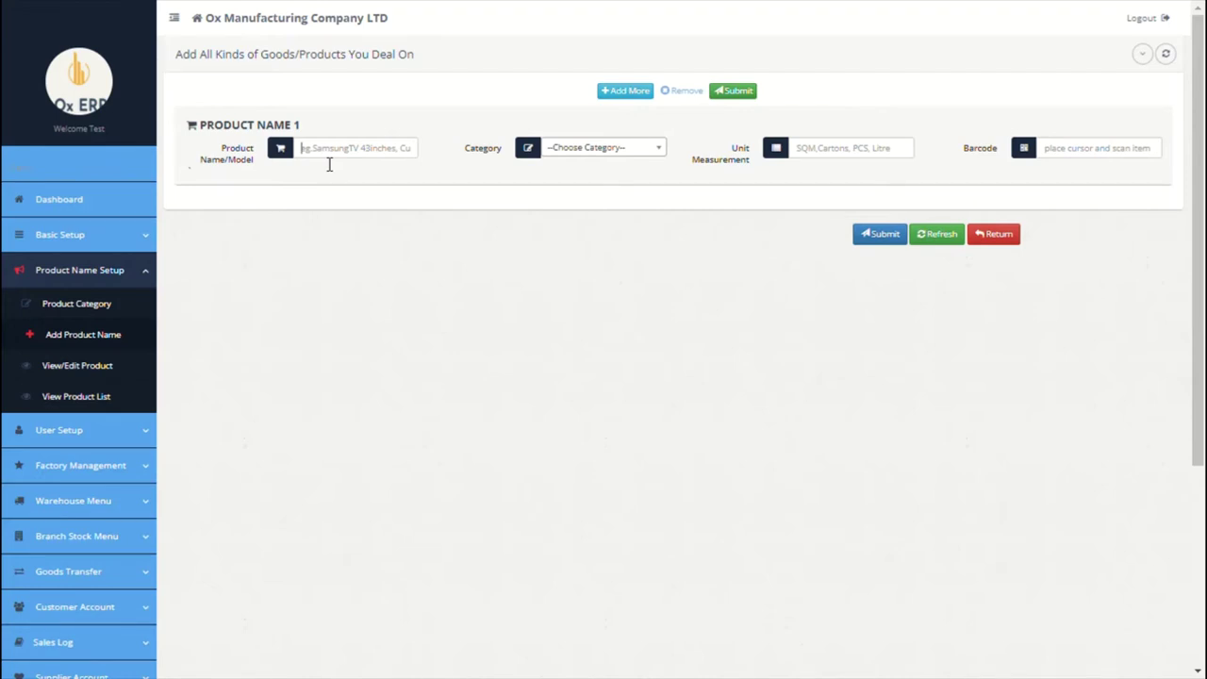
Step: Enter product 200MAH Tesla Battery under Batteries with unit PCS
left_click(329, 162)
type("200MAH Tesla Battery")
left_click(597, 156)
left_click(577, 210)
left_click(866, 162)
type("PCS")
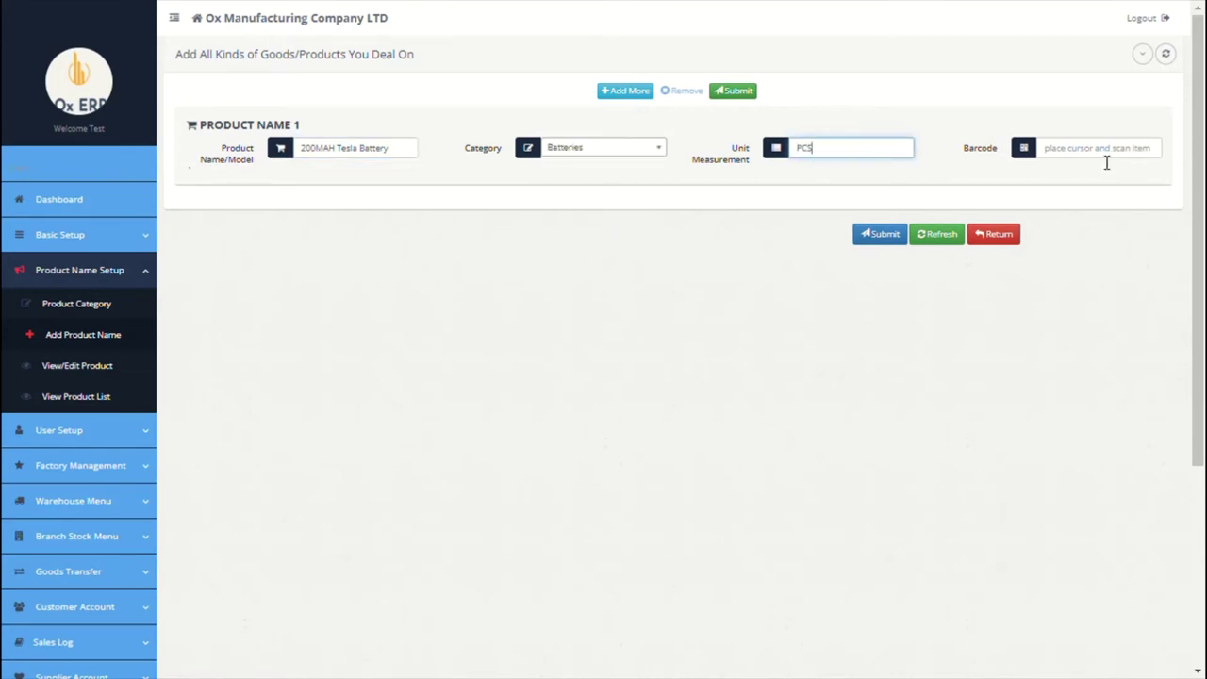
Step: Add Tesla 2020 Model X under Cars in PCS and save both products
left_click(628, 92)
left_click(348, 148)
type("Tesla")
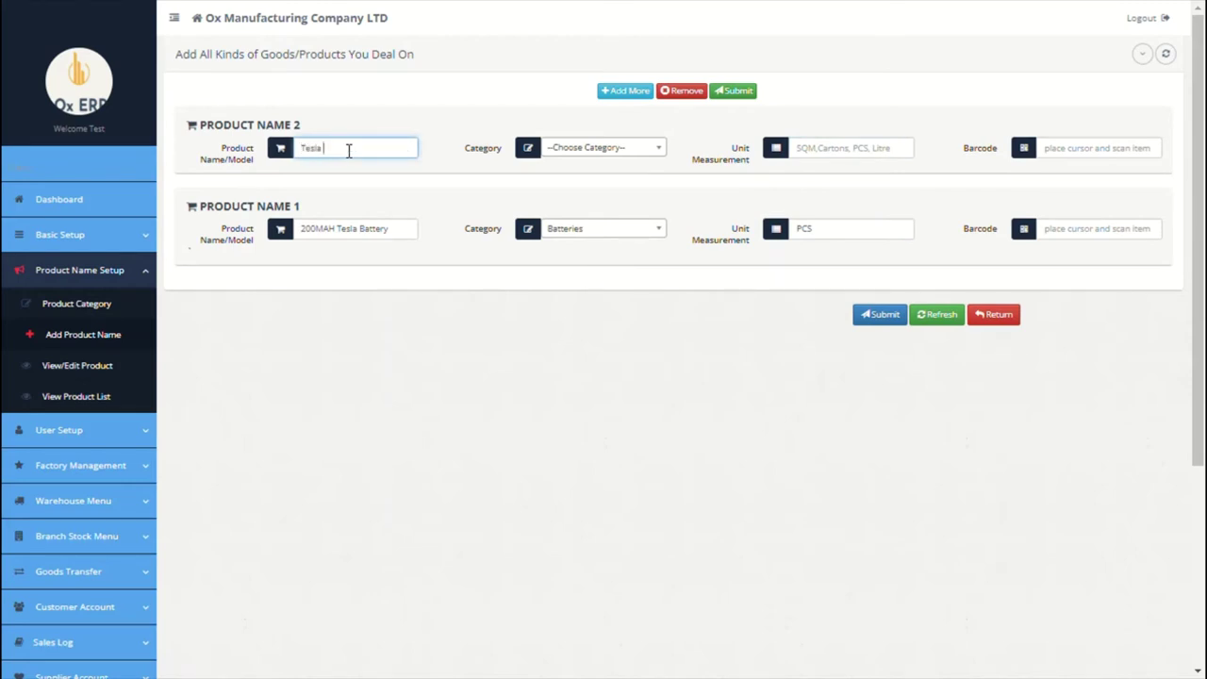
type(" 2020 Model x")
left_click(619, 148)
left_click(565, 231)
left_click(835, 156)
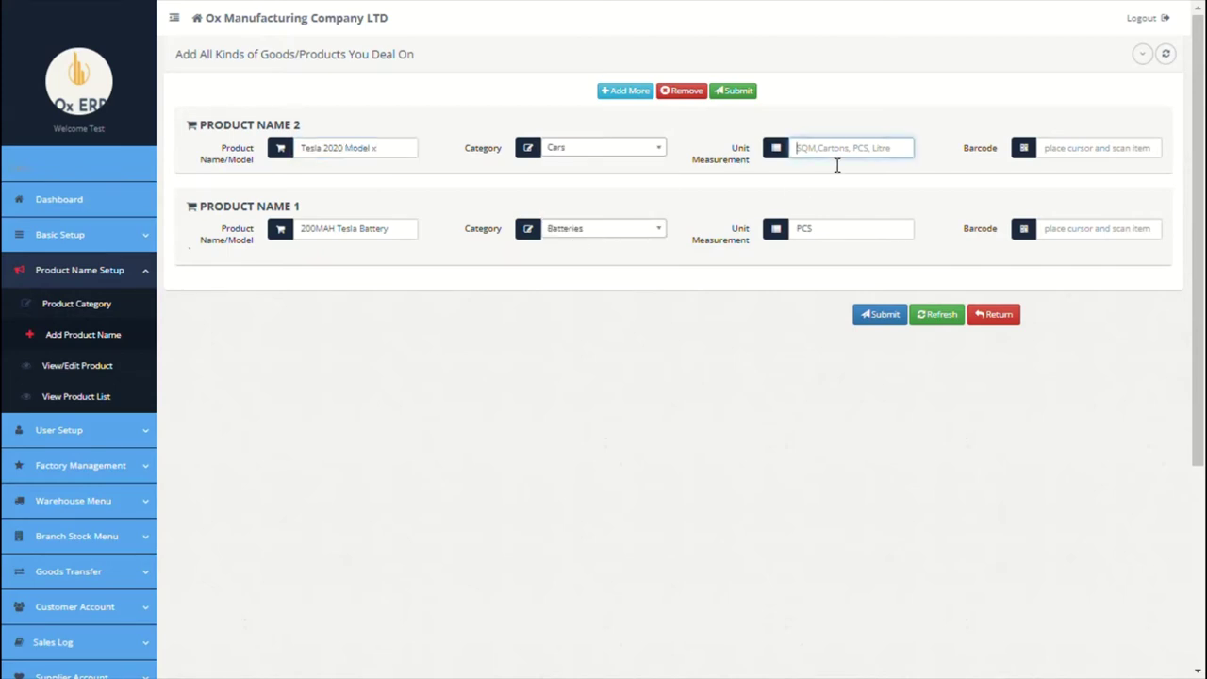
type("PCS")
left_click(886, 323)
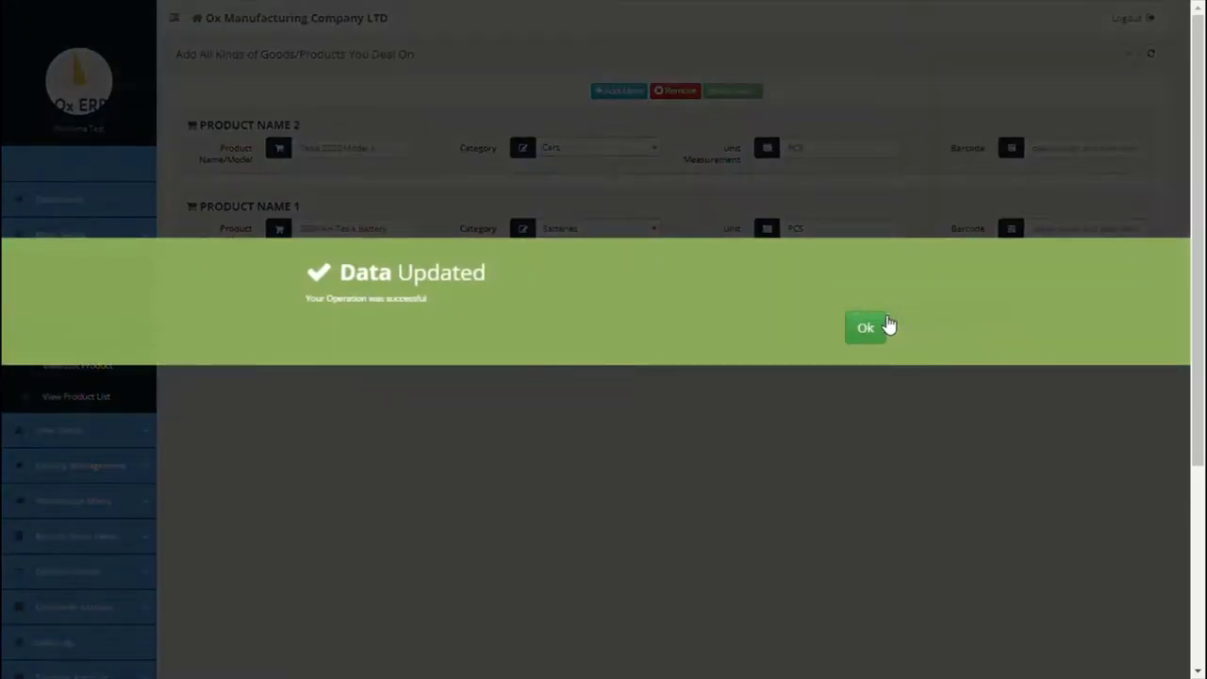
left_click(886, 327)
left_click(79, 270)
left_click(83, 366)
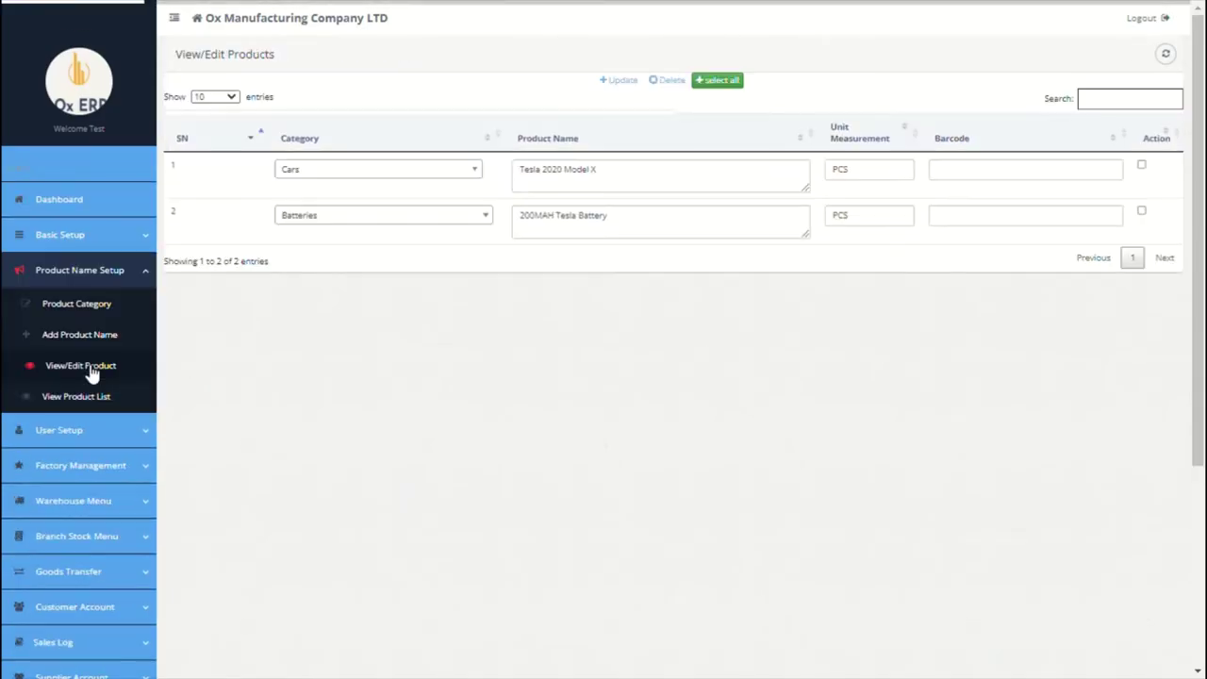
Step: Tick the 200MAH Tesla Battery row, then switch to the read-only View Products list
left_click(1141, 213)
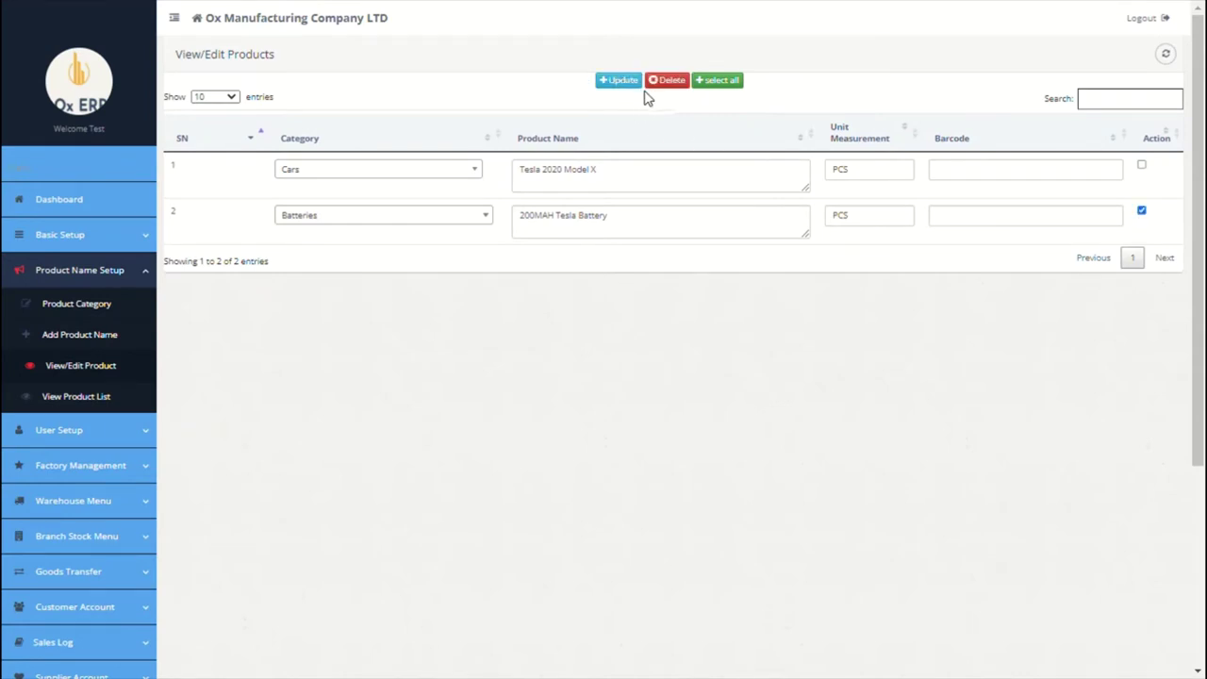
scroll(466, 333, "down", 1)
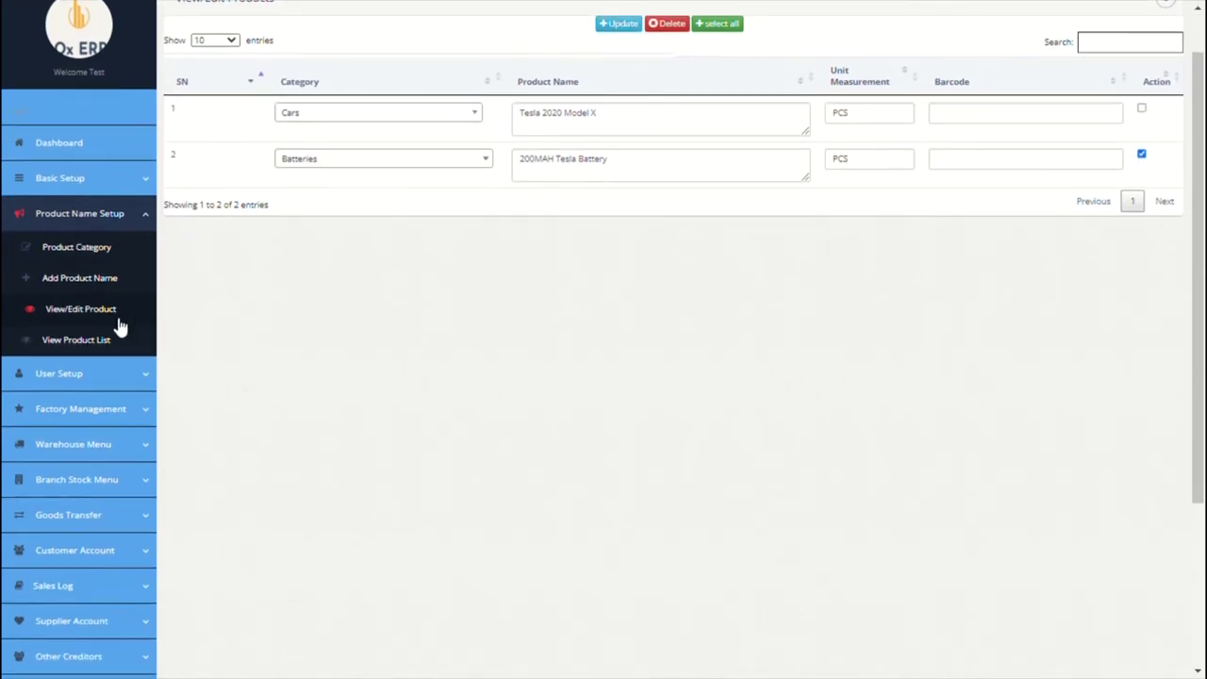
left_click(107, 342)
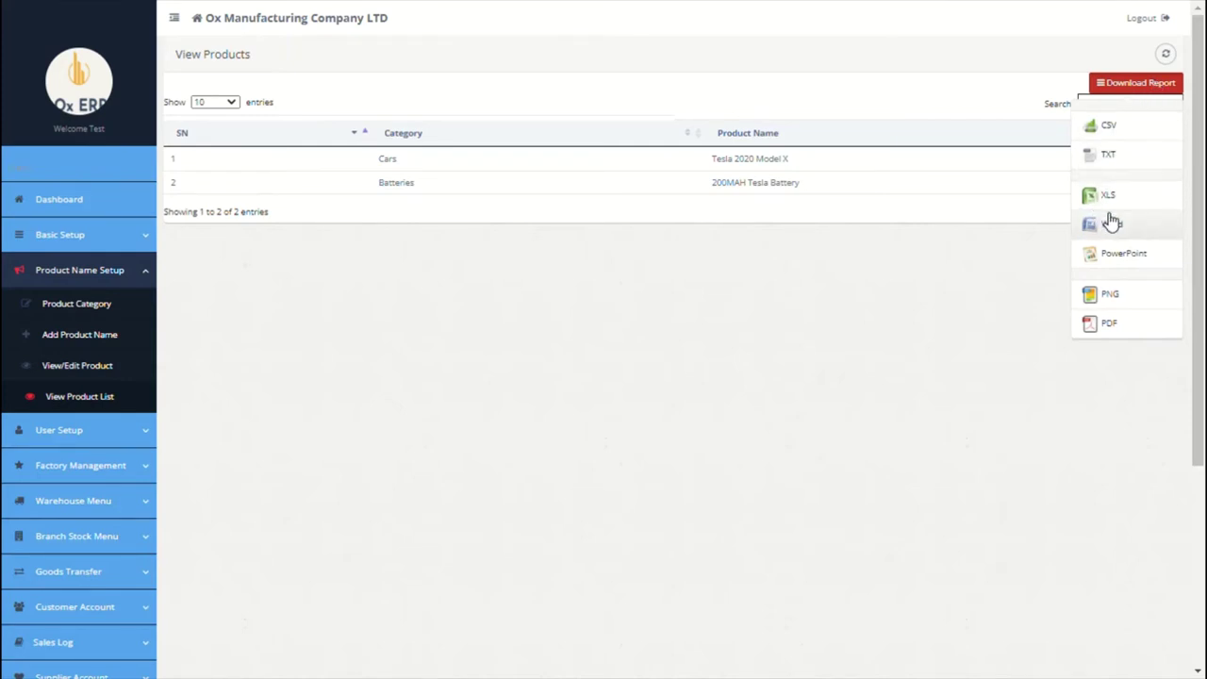
left_click(720, 280)
scroll(401, 230, "down", 2)
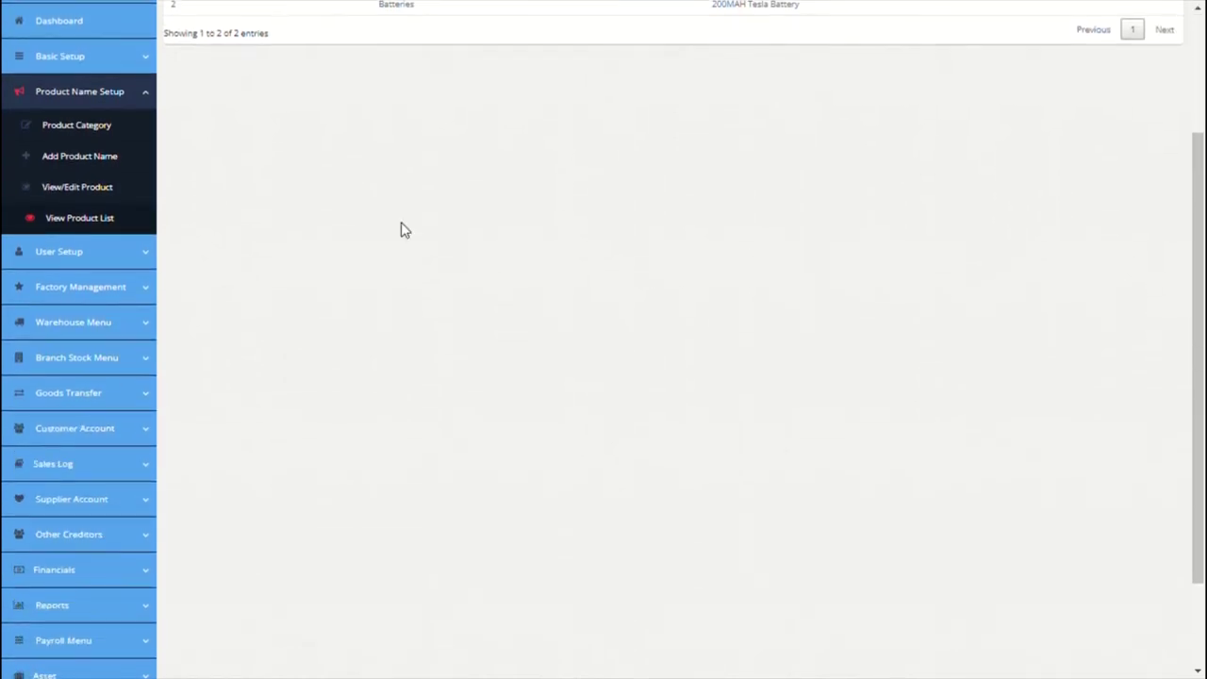
left_click(113, 262)
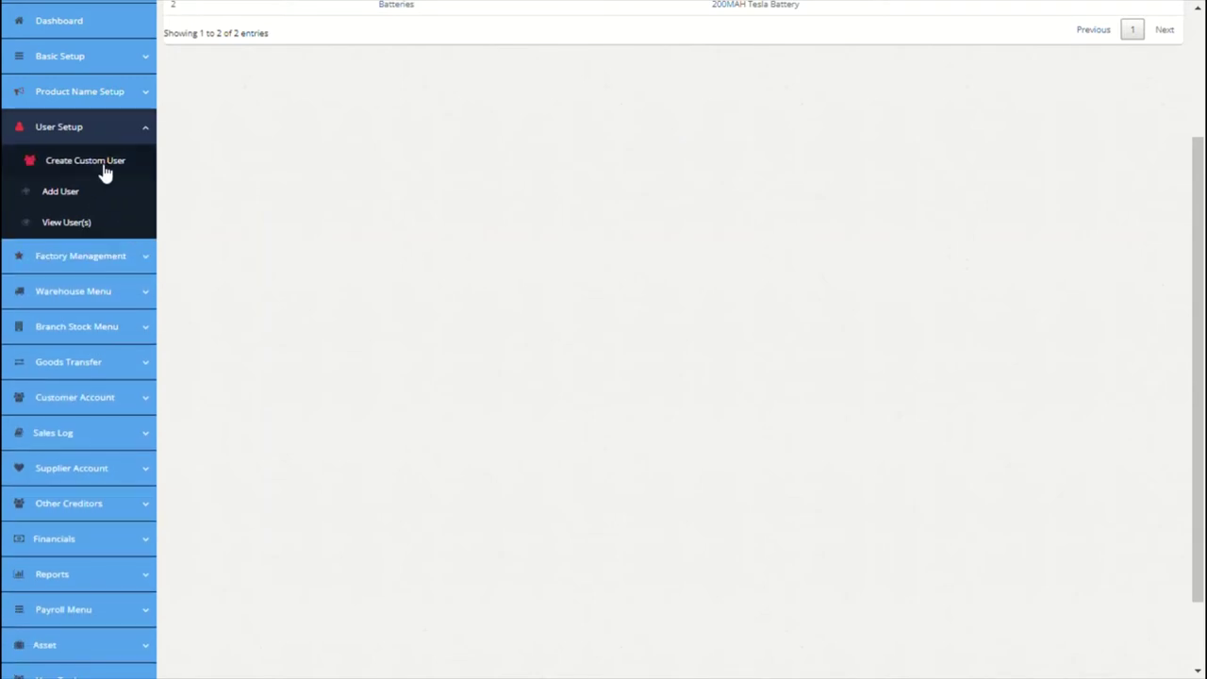
Step: Start a new custom user role named 'Account receivable User'
left_click(106, 168)
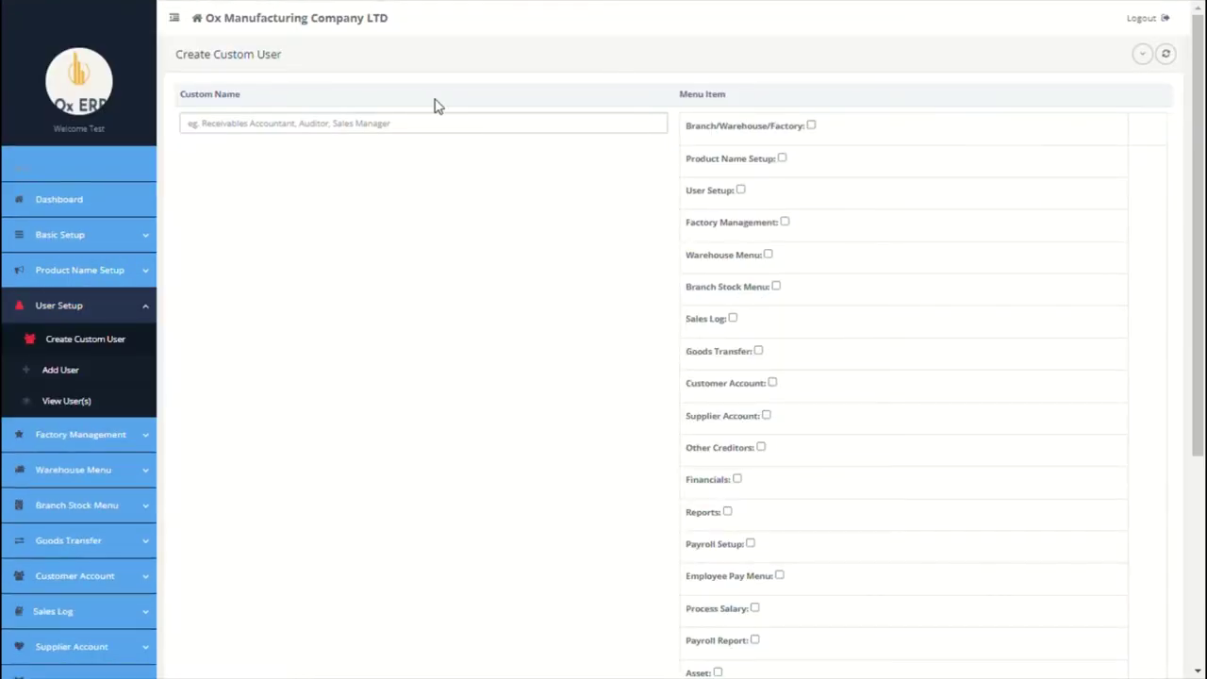
left_click(435, 122)
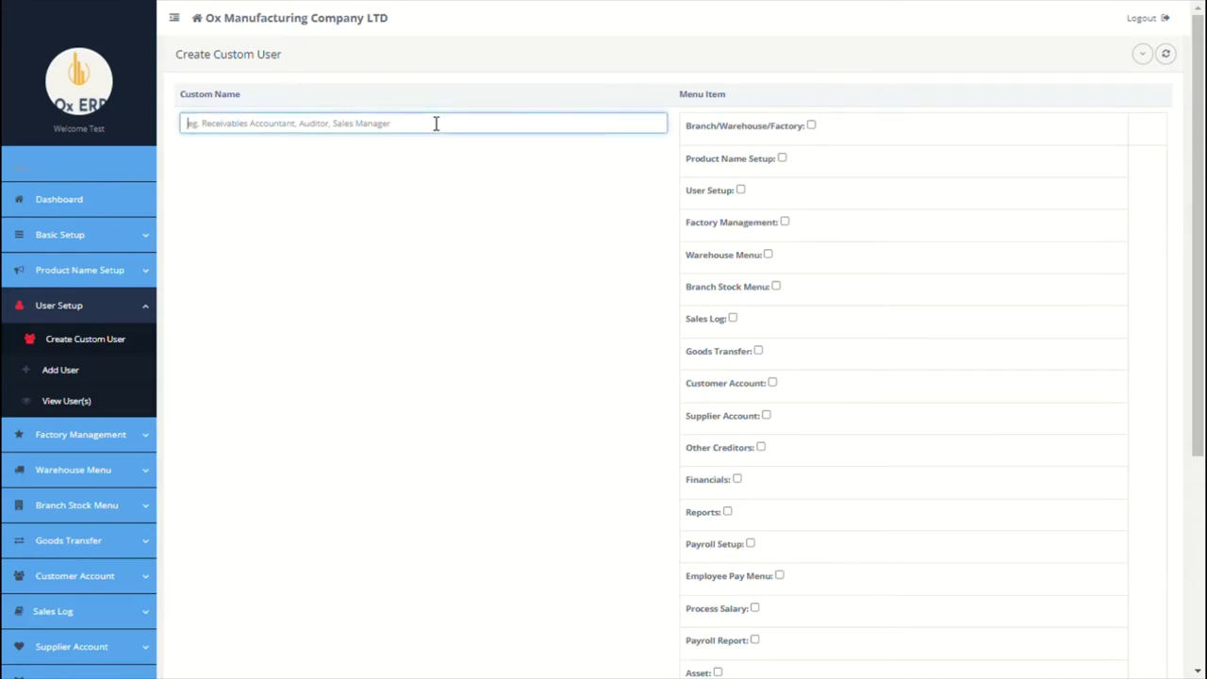
type("a")
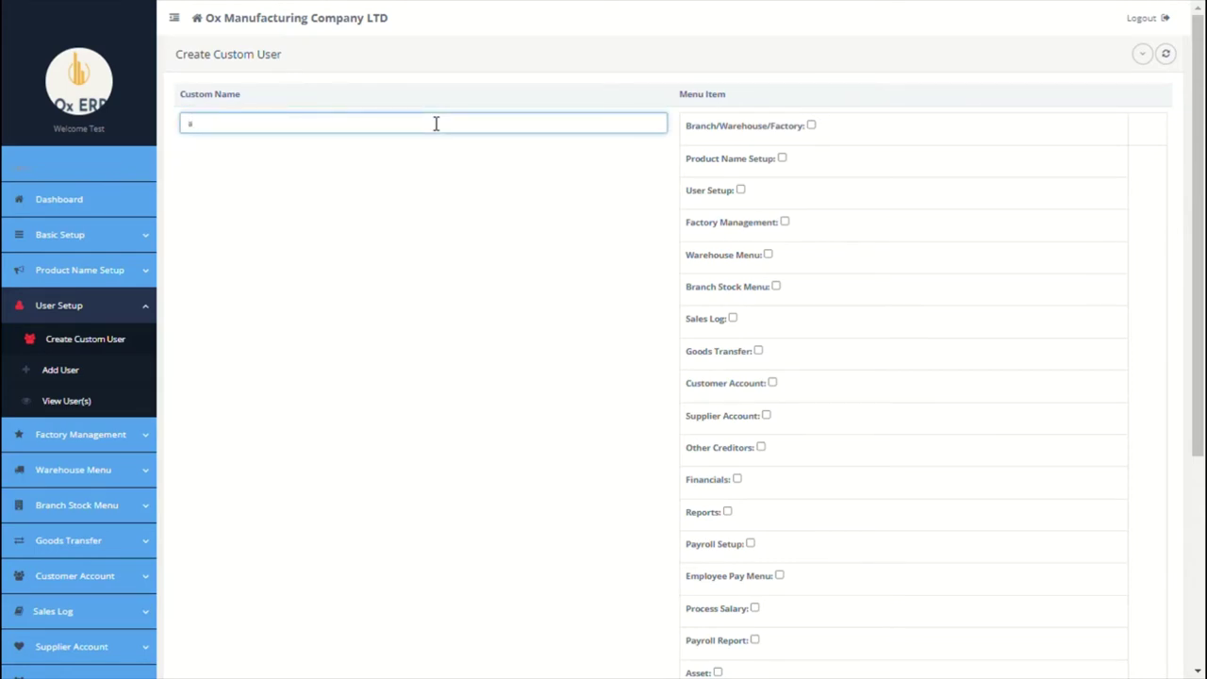
key("BackSpace")
type("Account receivable User")
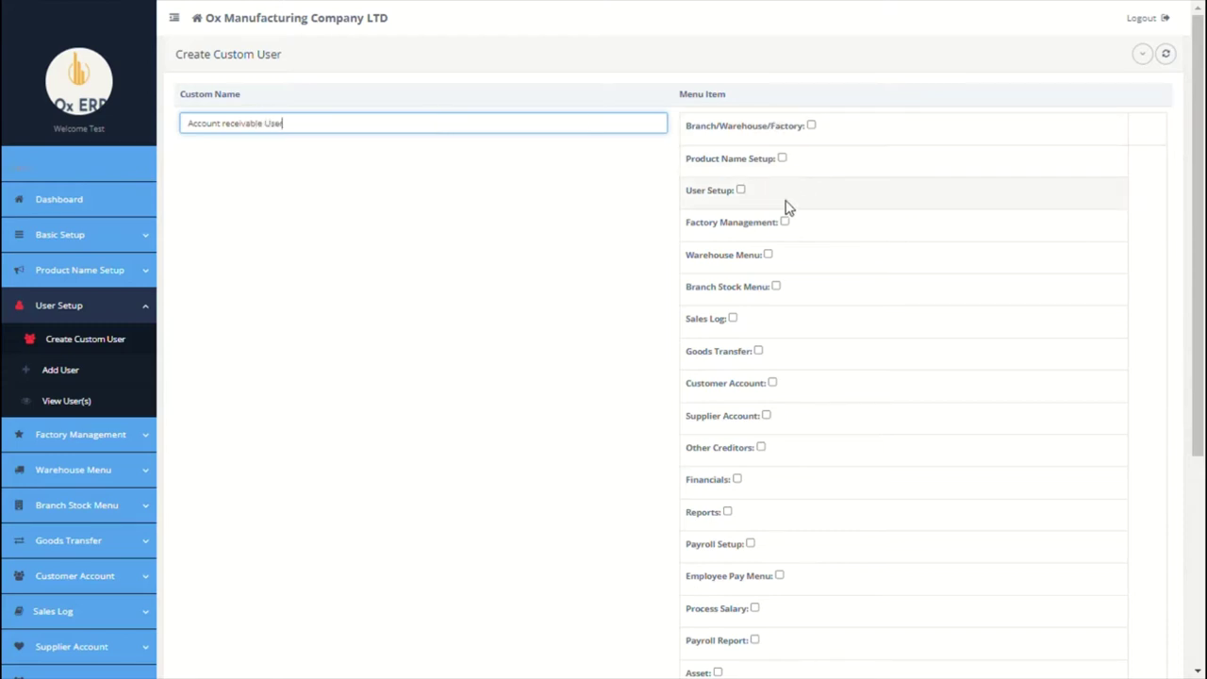
Step: Grant the role Customer Account Log Payment and Customer Receipt/Statement access, then save it
scroll(797, 344, "down", 1)
left_click(772, 346)
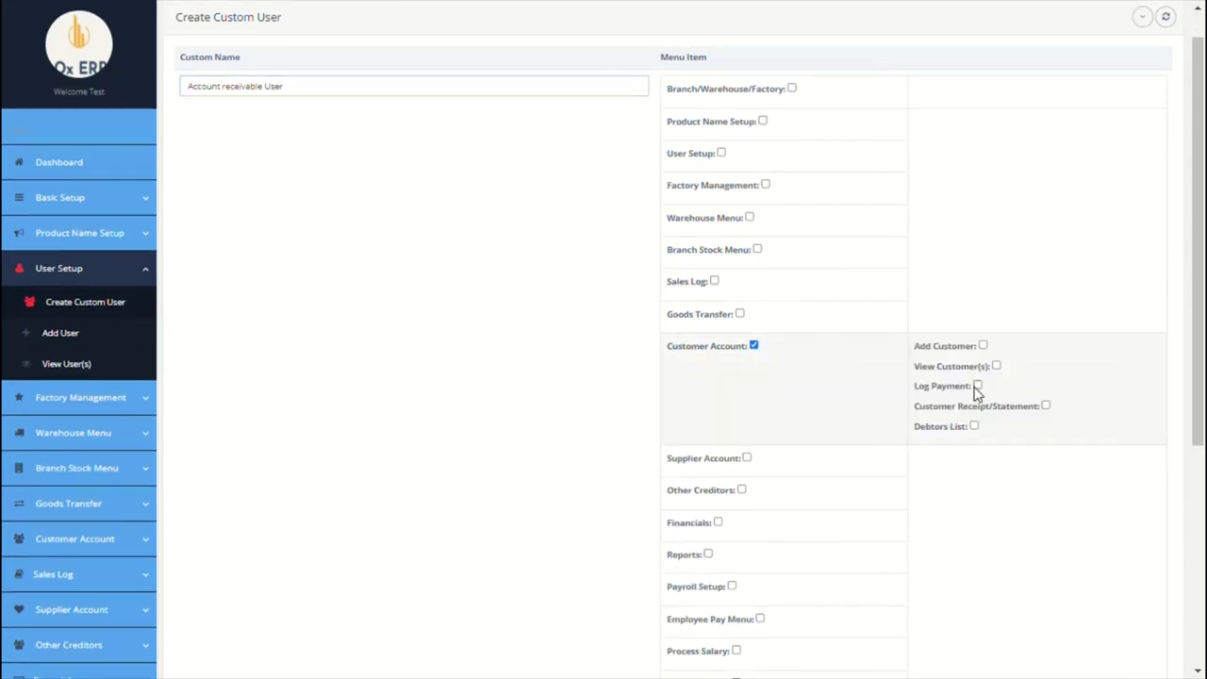
left_click(1044, 406)
scroll(723, 423, "down", 3)
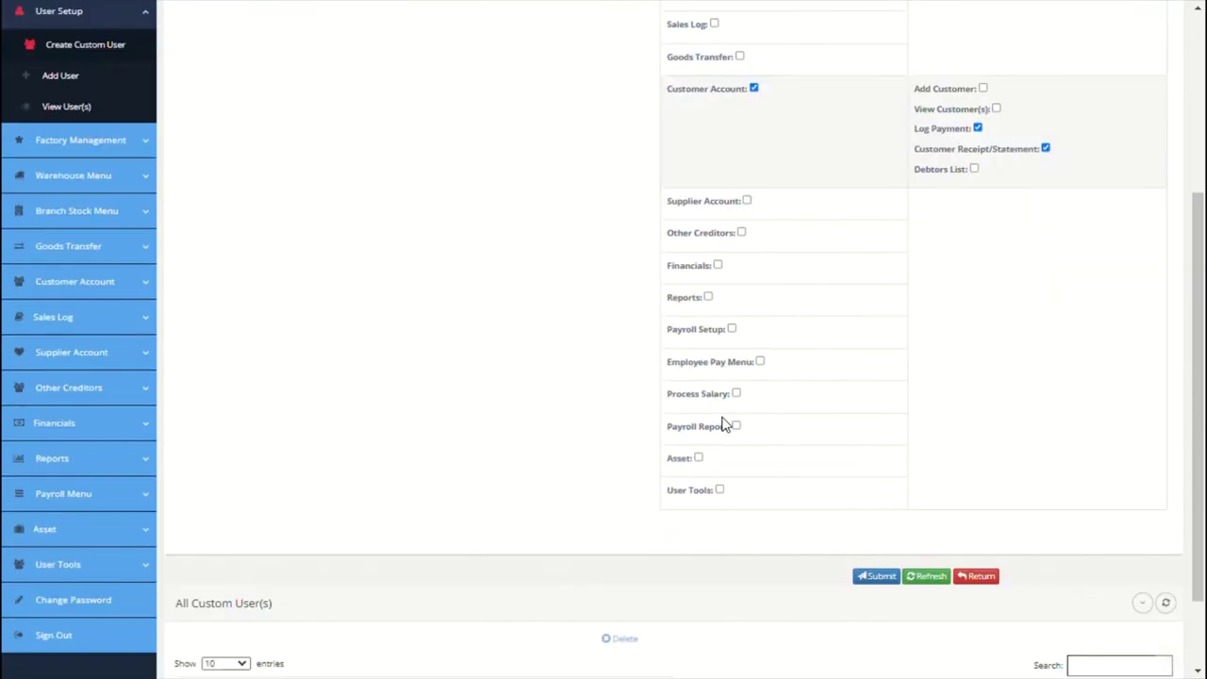
left_click(869, 584)
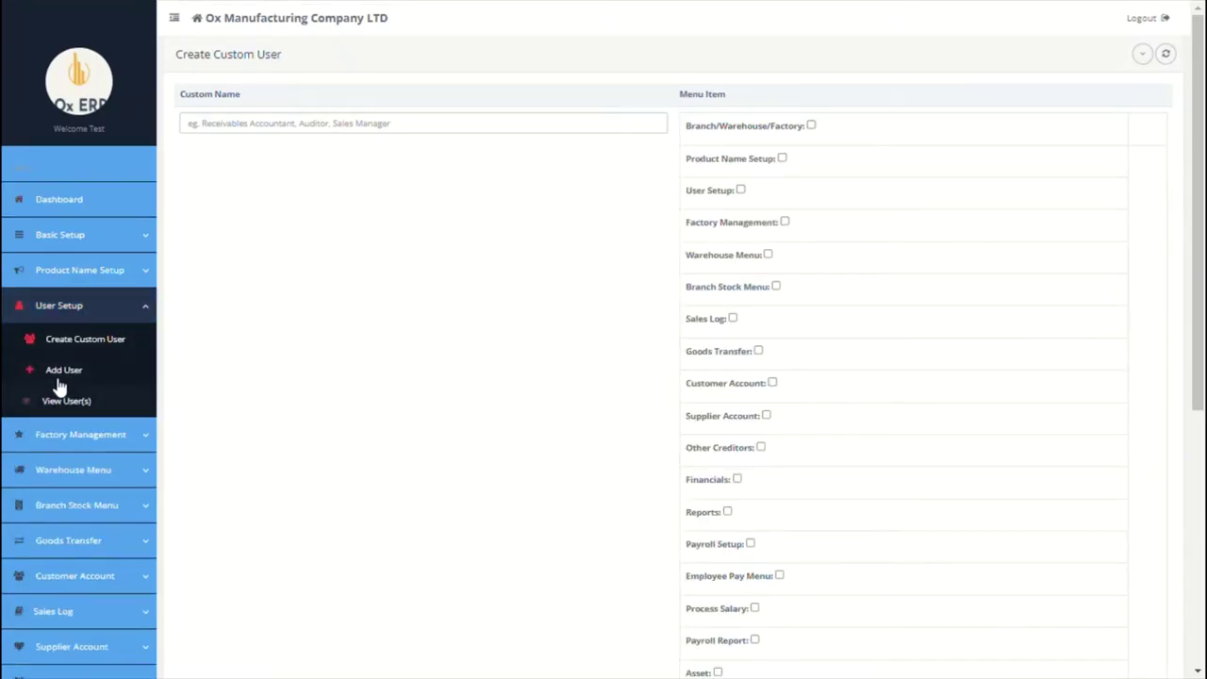
Step: Start a new user, filling in the first name, last name and e-mail address
left_click(59, 379)
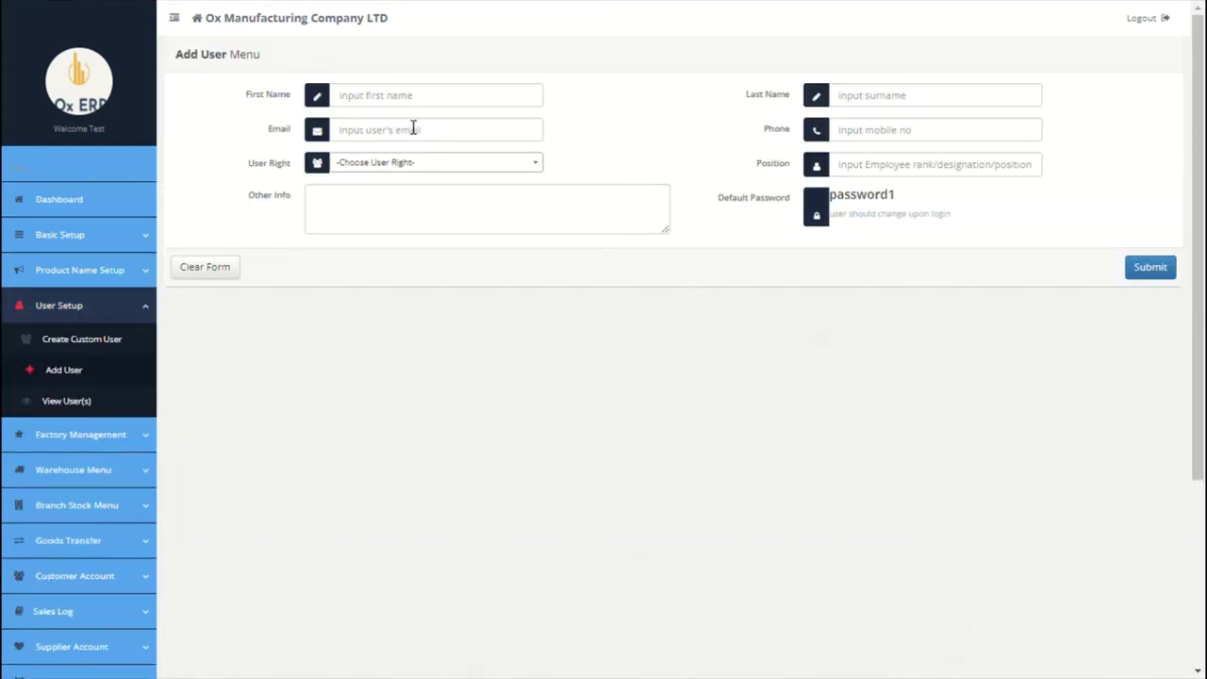
left_click(426, 106)
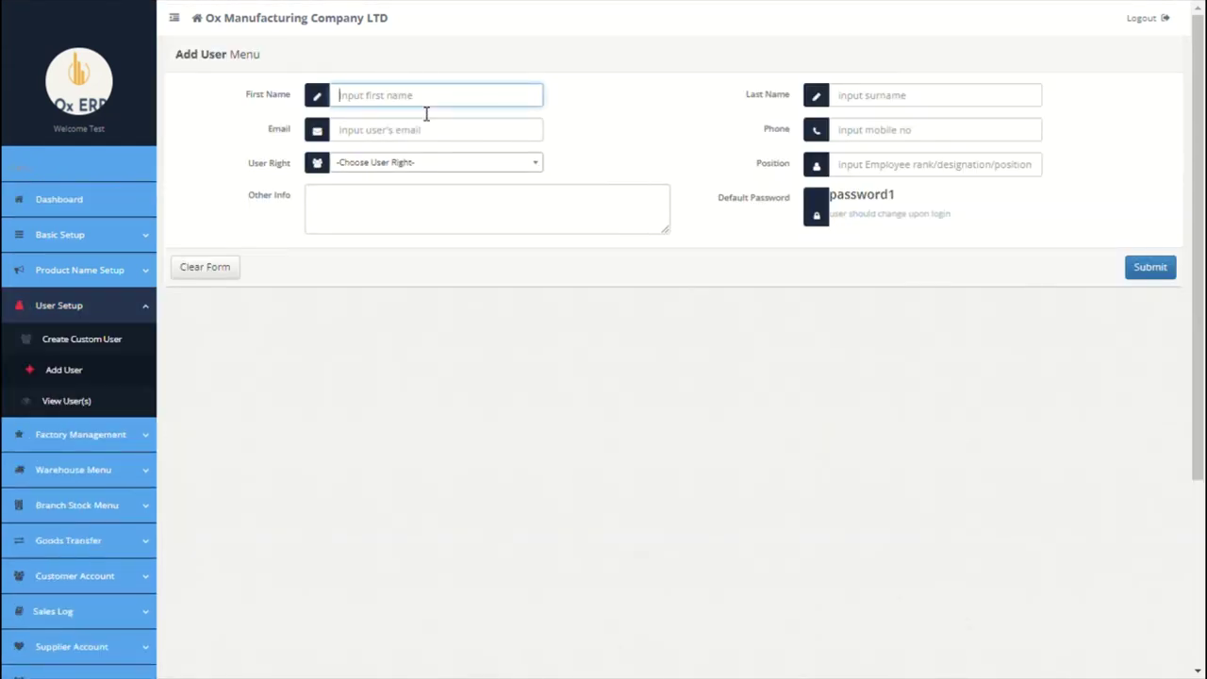
type("Jon")
left_click(843, 104)
type("S")
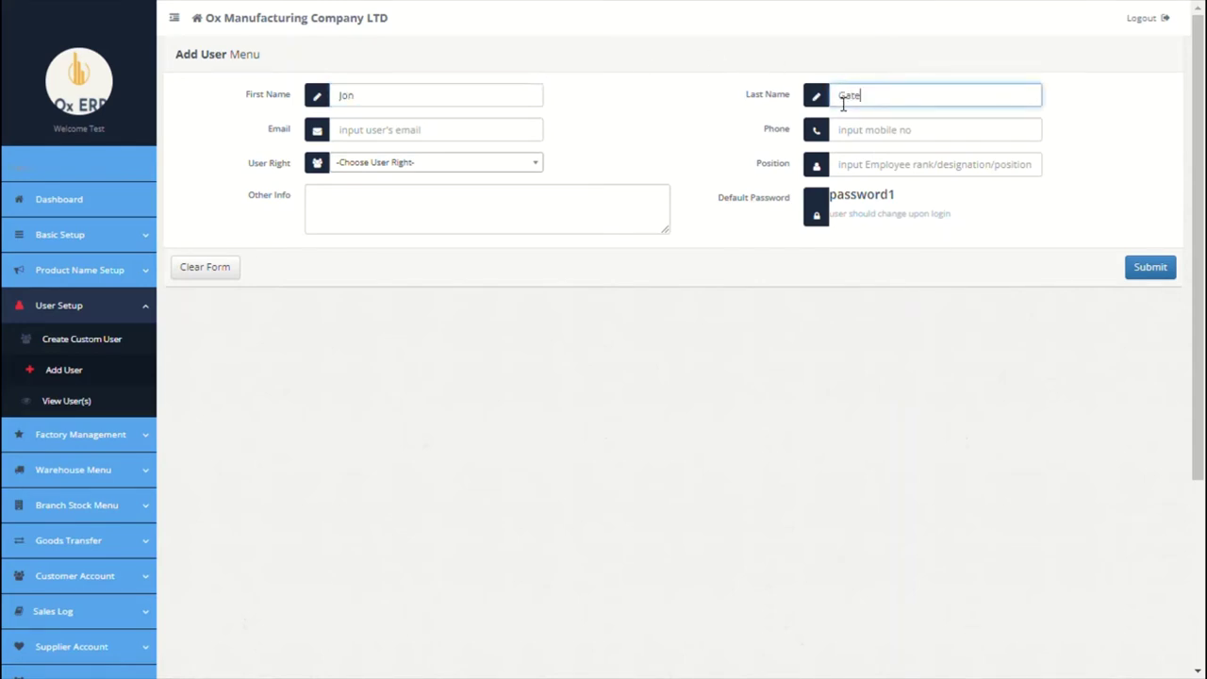
left_click(436, 140)
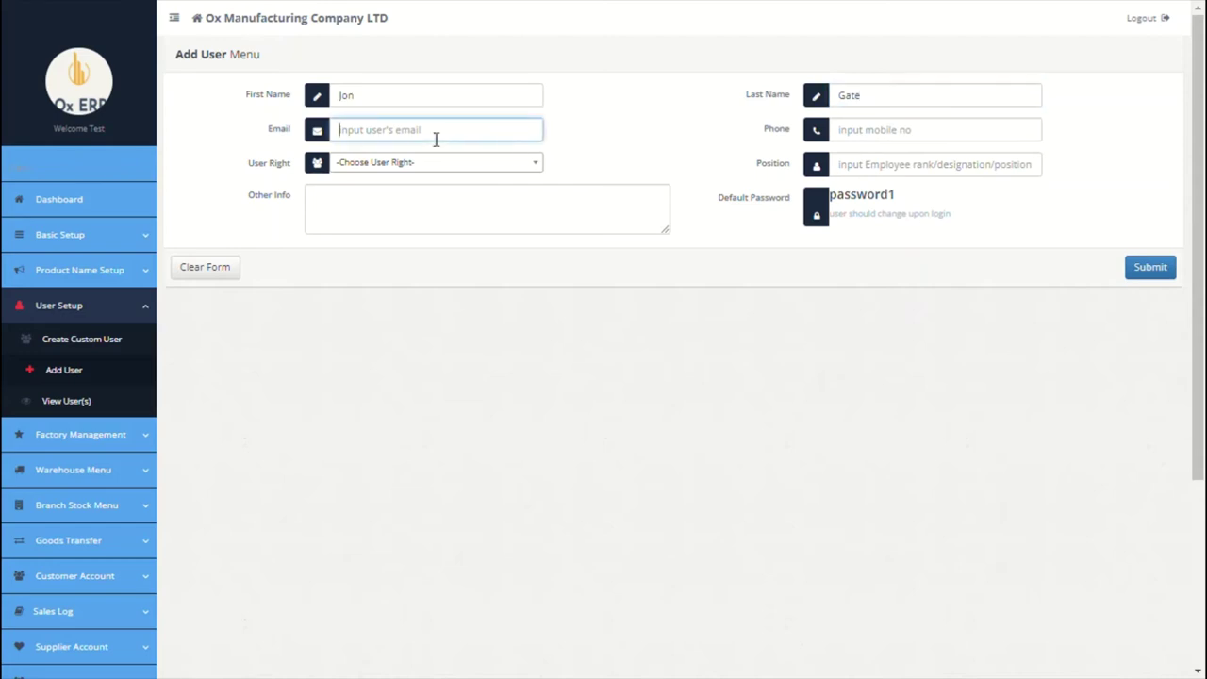
Step: Give the user Custom rights for the Paris branch with the Account Receivable User profile
left_click(456, 168)
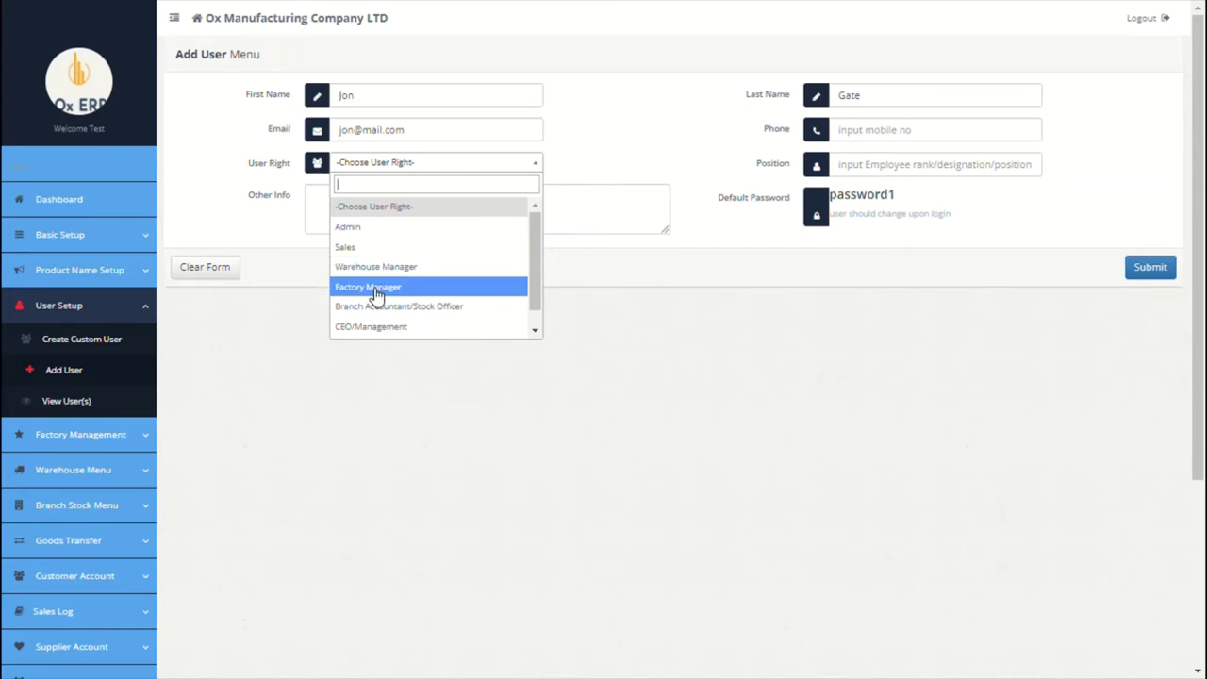
scroll(374, 297, "down", 1)
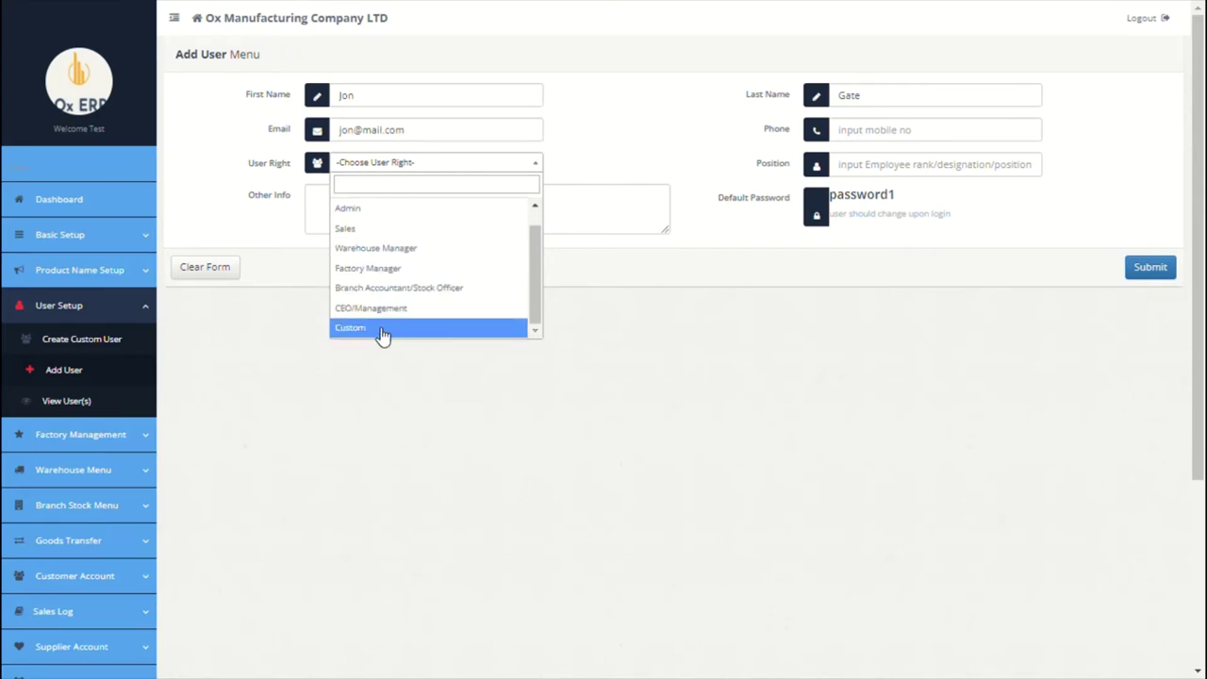
left_click(382, 328)
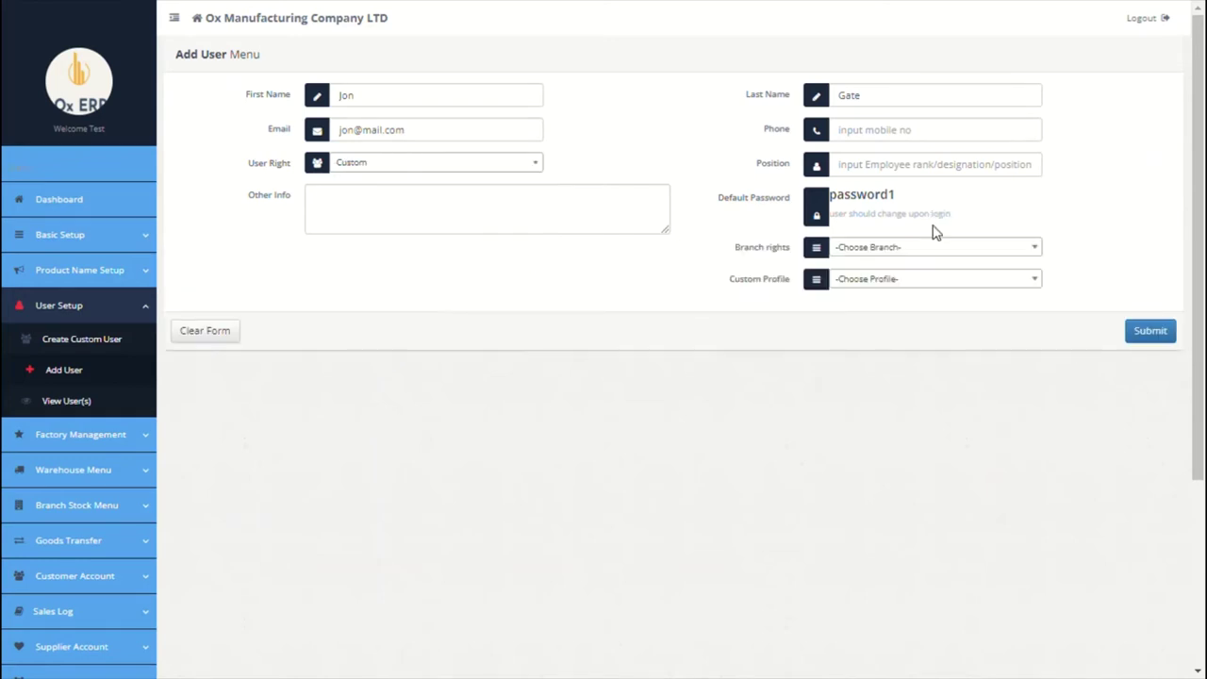
left_click(929, 248)
left_click(877, 332)
left_click(896, 283)
left_click(877, 343)
Step: Add the user's phone number, position 'accountant' and address, then submit the user
left_click(892, 139)
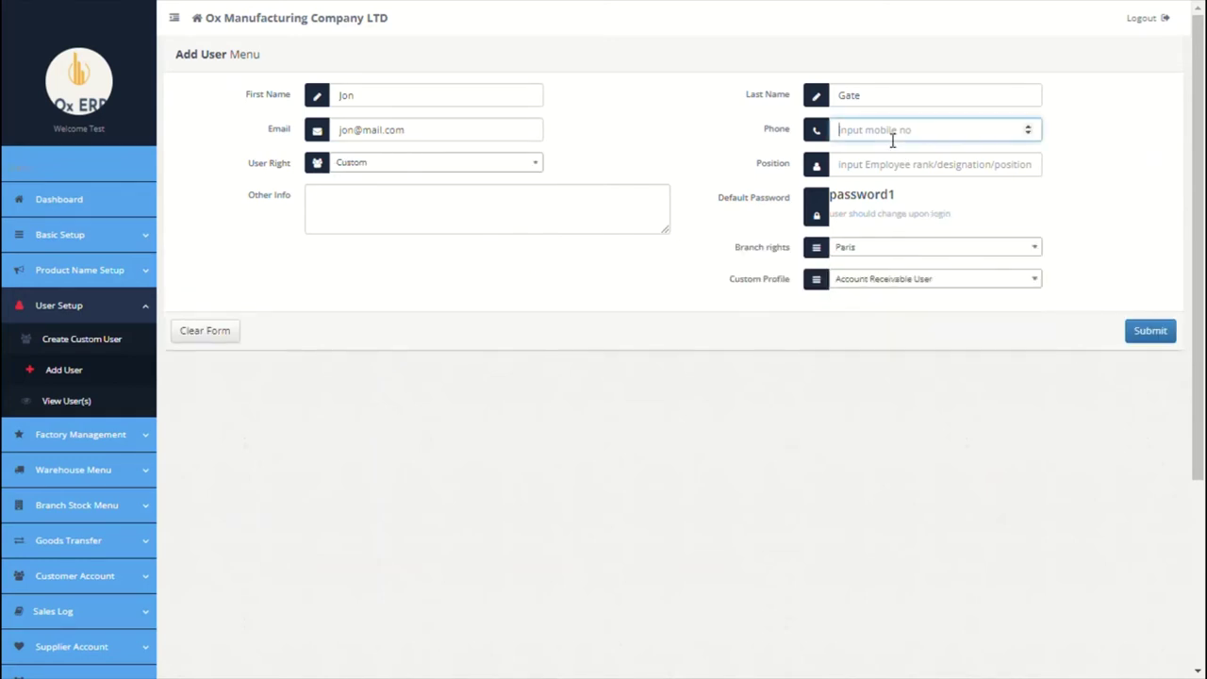
type("949594")
left_click(886, 168)
type("a")
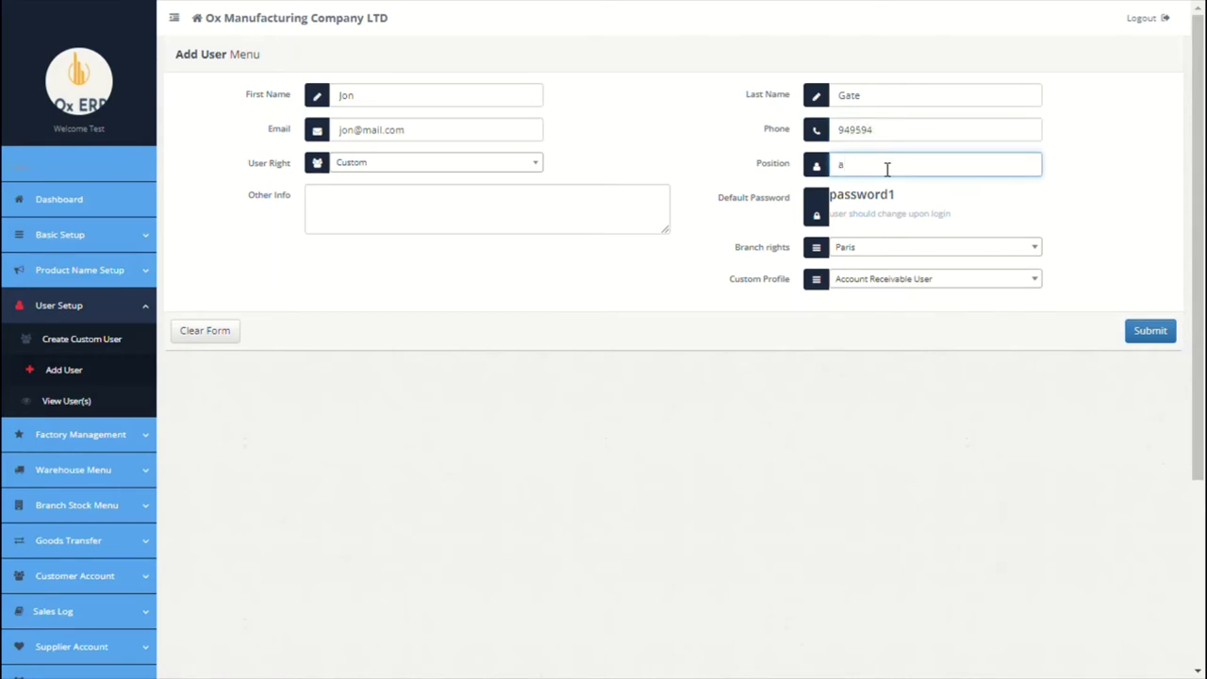
type("ccountant")
left_click(577, 217)
type("flent road")
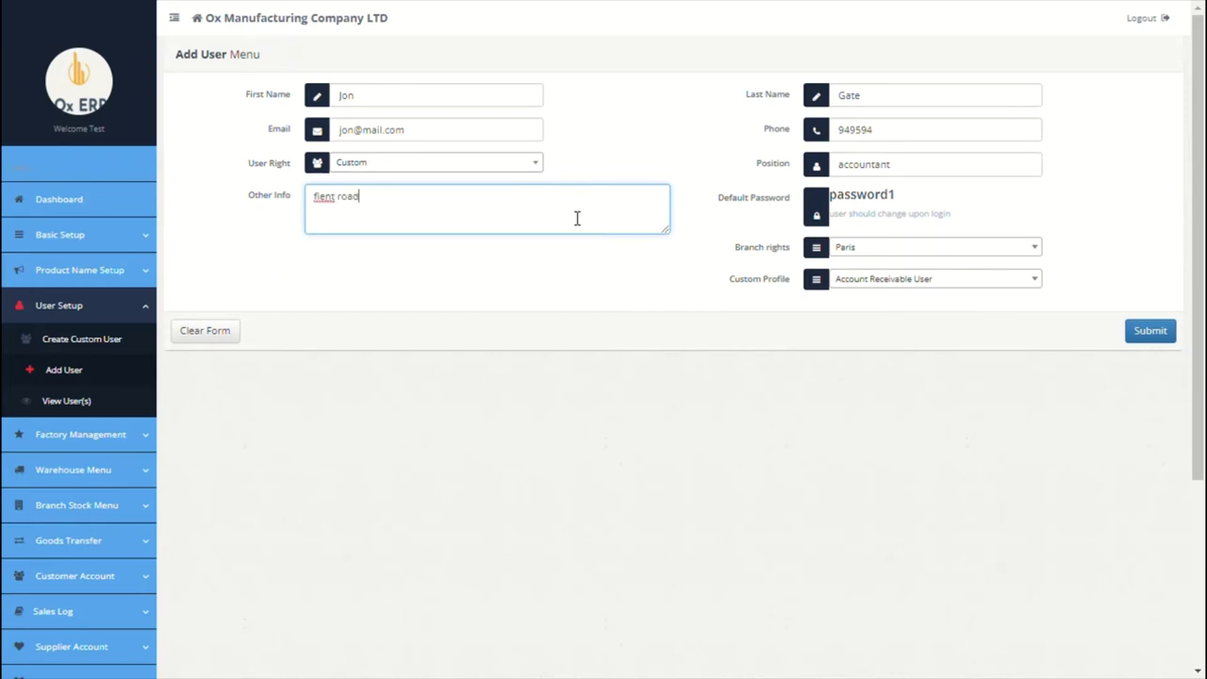
type(", newyork")
left_click(1150, 331)
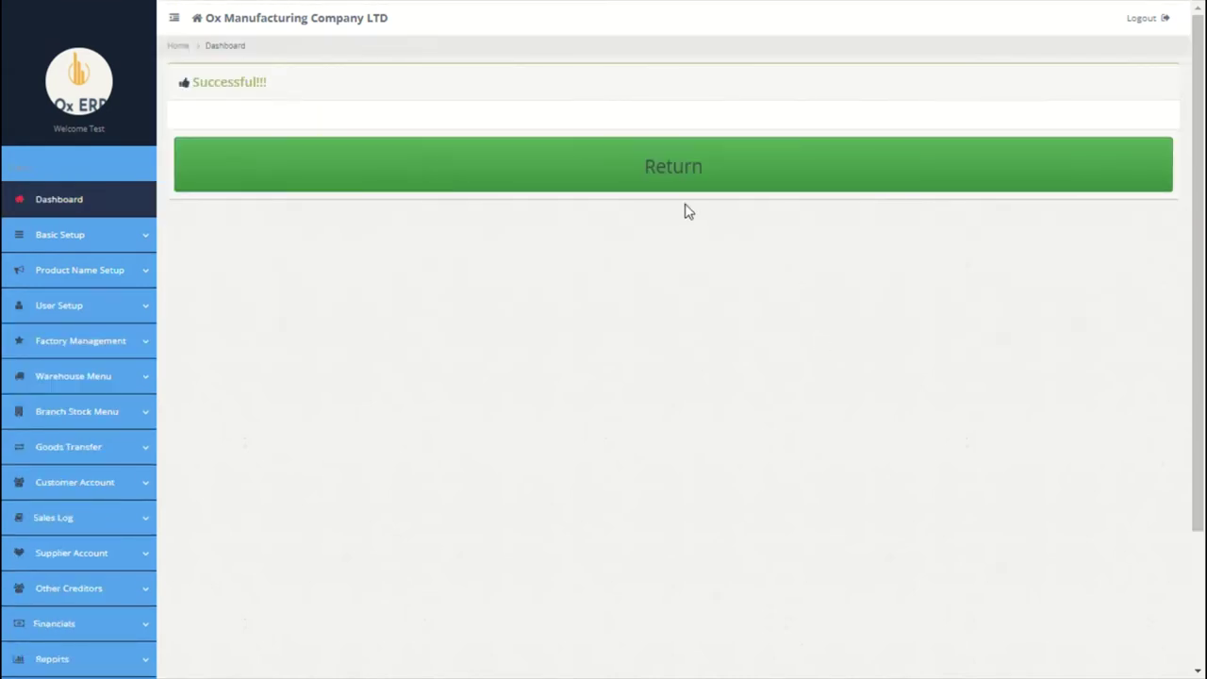
Step: Check the list of all users, then go to the Factory Management Raw Materials Name page
left_click(149, 315)
left_click(83, 404)
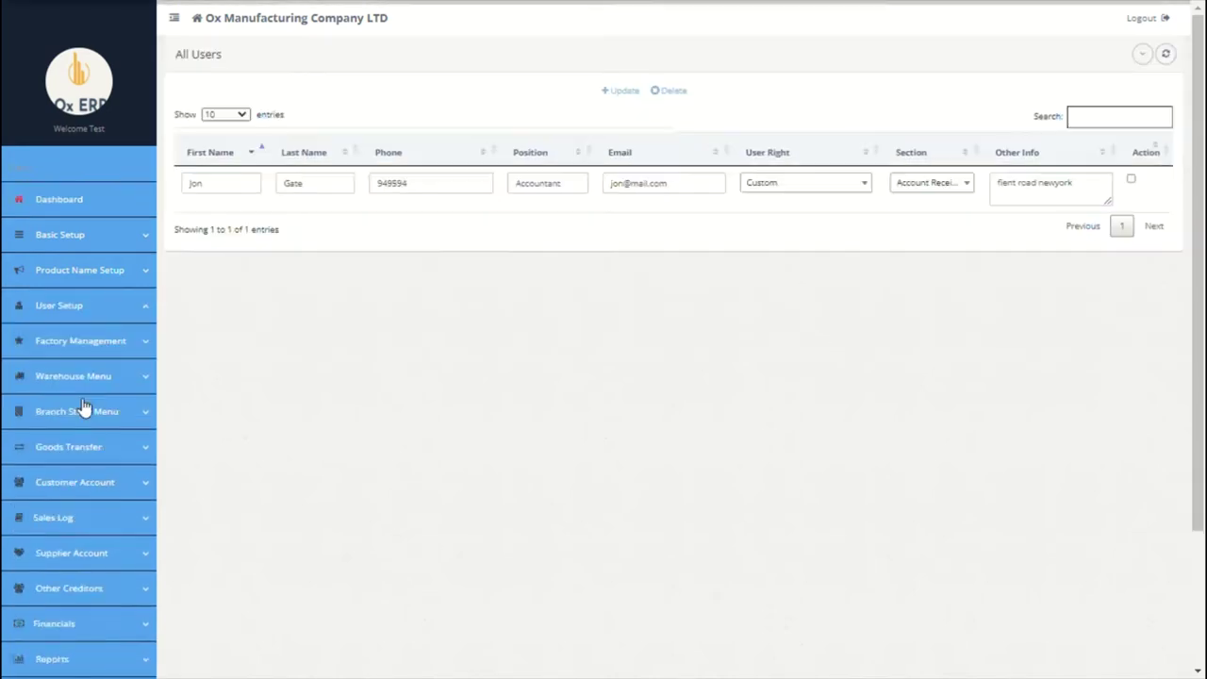
scroll(236, 339, "down", 1)
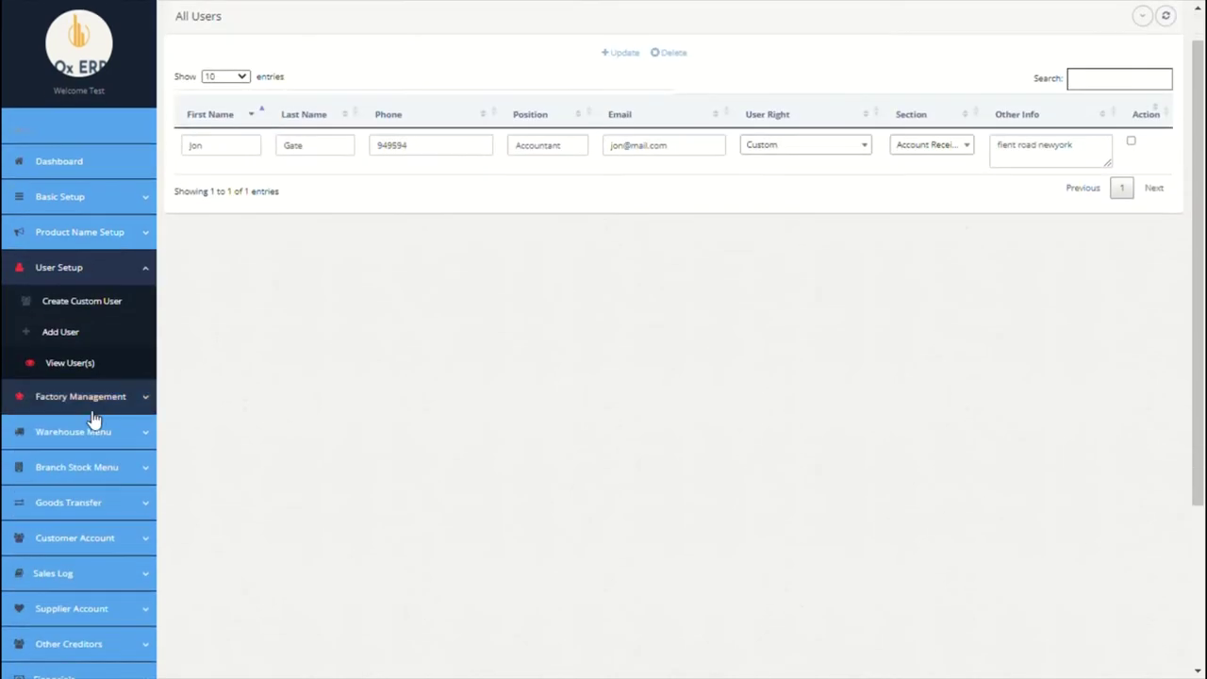
left_click(94, 398)
left_click(92, 342)
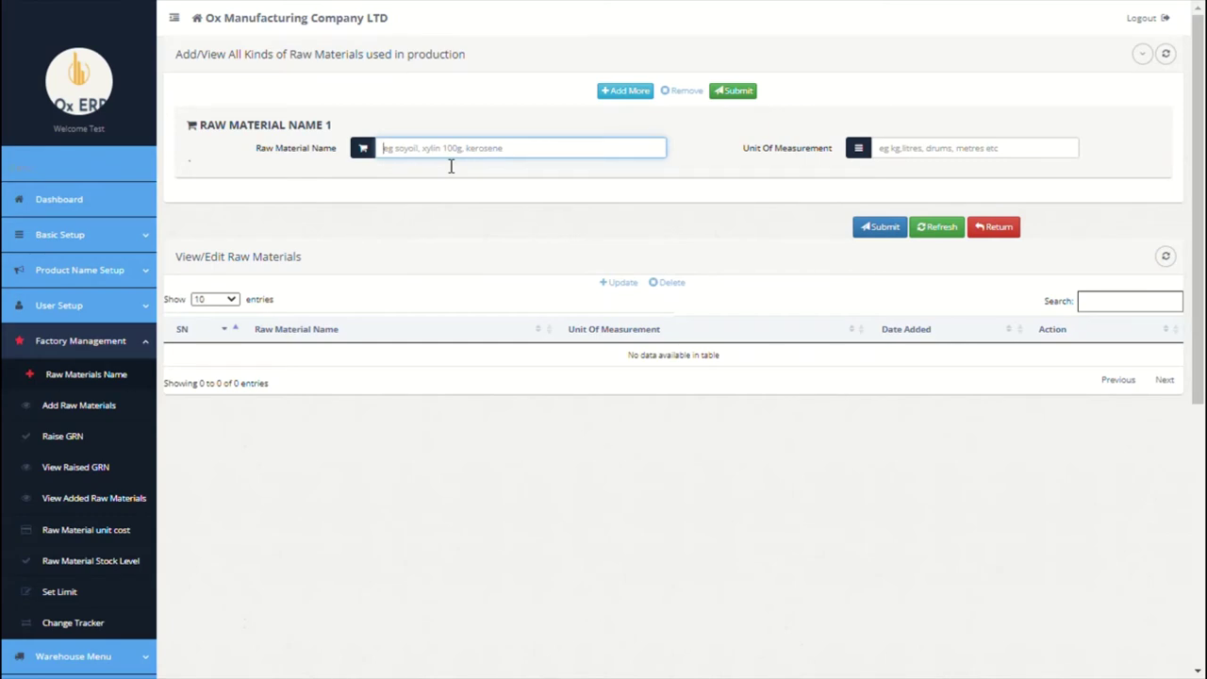
Step: Enter the first raw material as Lithium 200KPK measured in KG
type("Lithium 200KG")
left_click(926, 156)
type("KG")
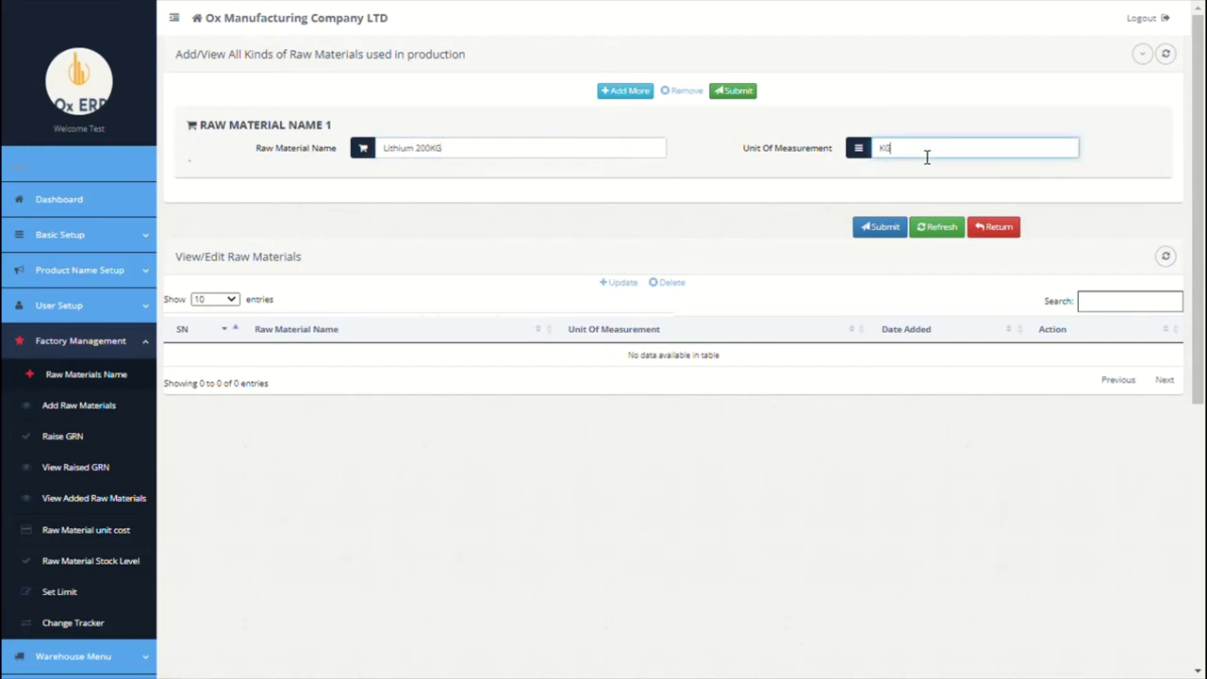
left_click(459, 158)
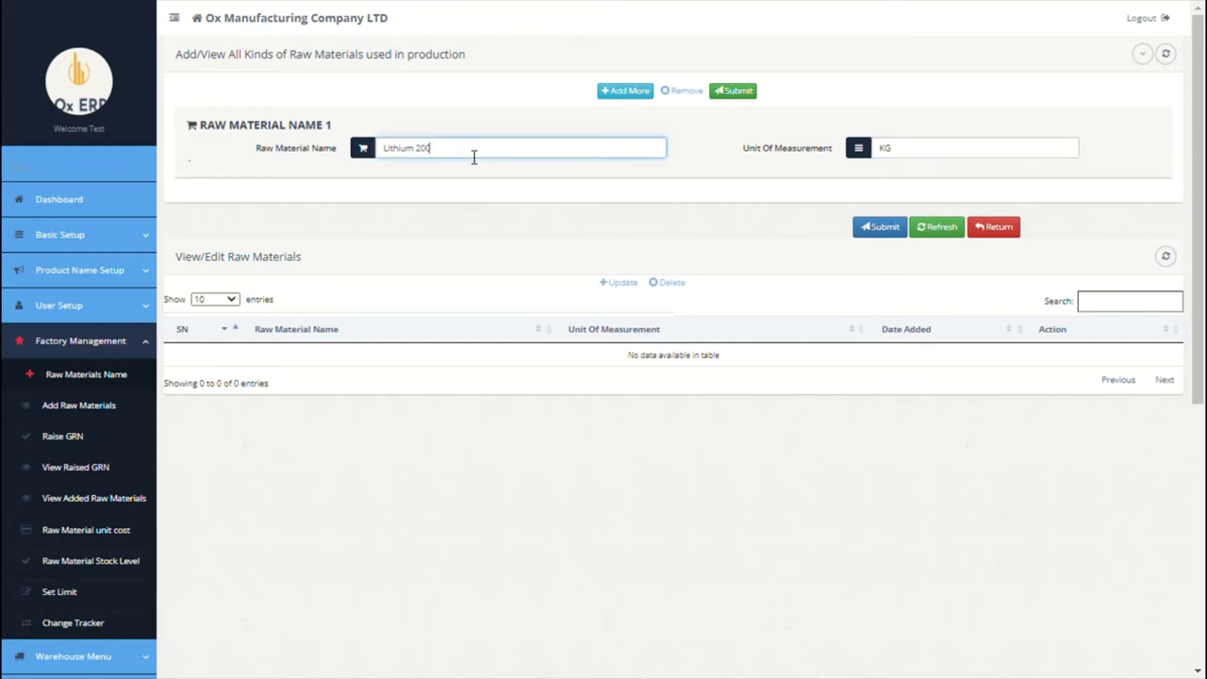
type("KPK")
Step: Add Silicon 100KG measured in Drums as the second raw material
left_click(608, 91)
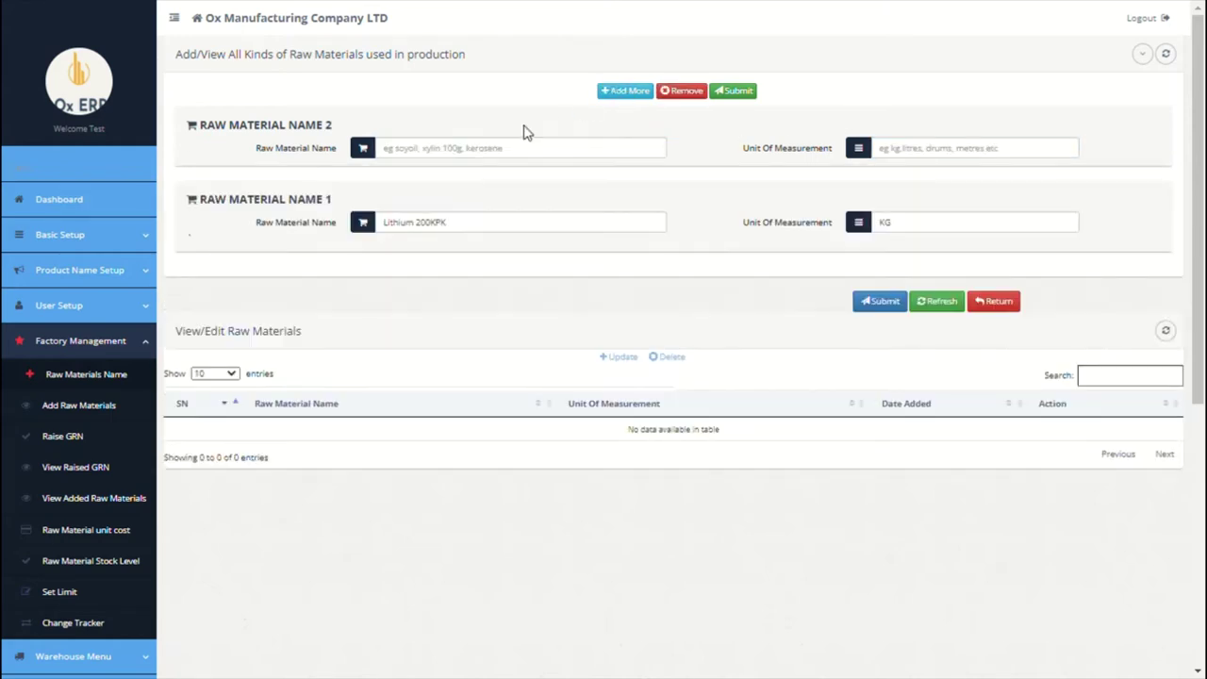
left_click(520, 149)
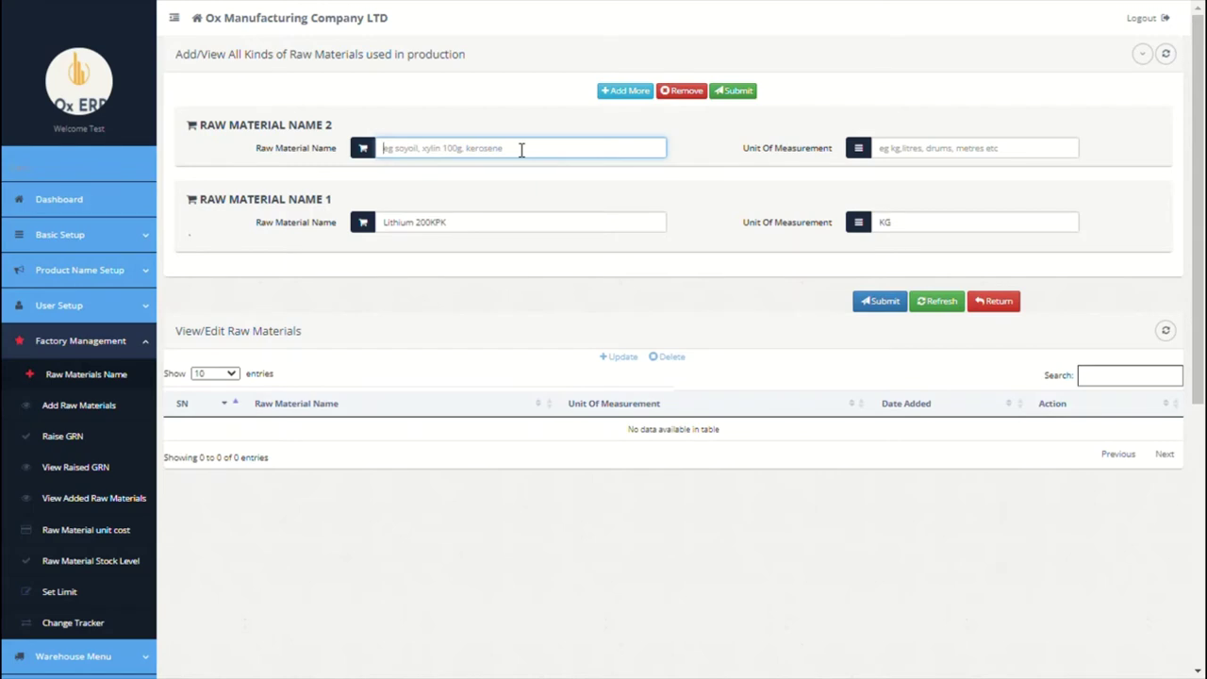
type("Silicon")
left_click(912, 153)
type("Dru")
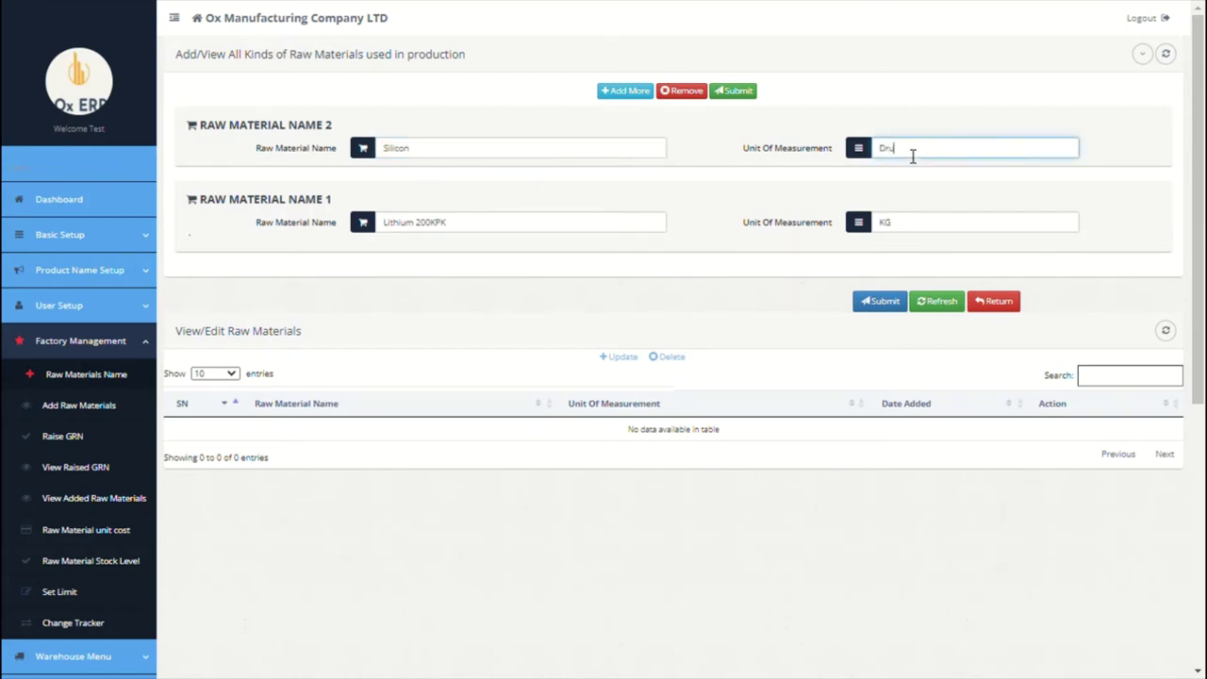
type("ms")
left_click(635, 153)
left_click(631, 91)
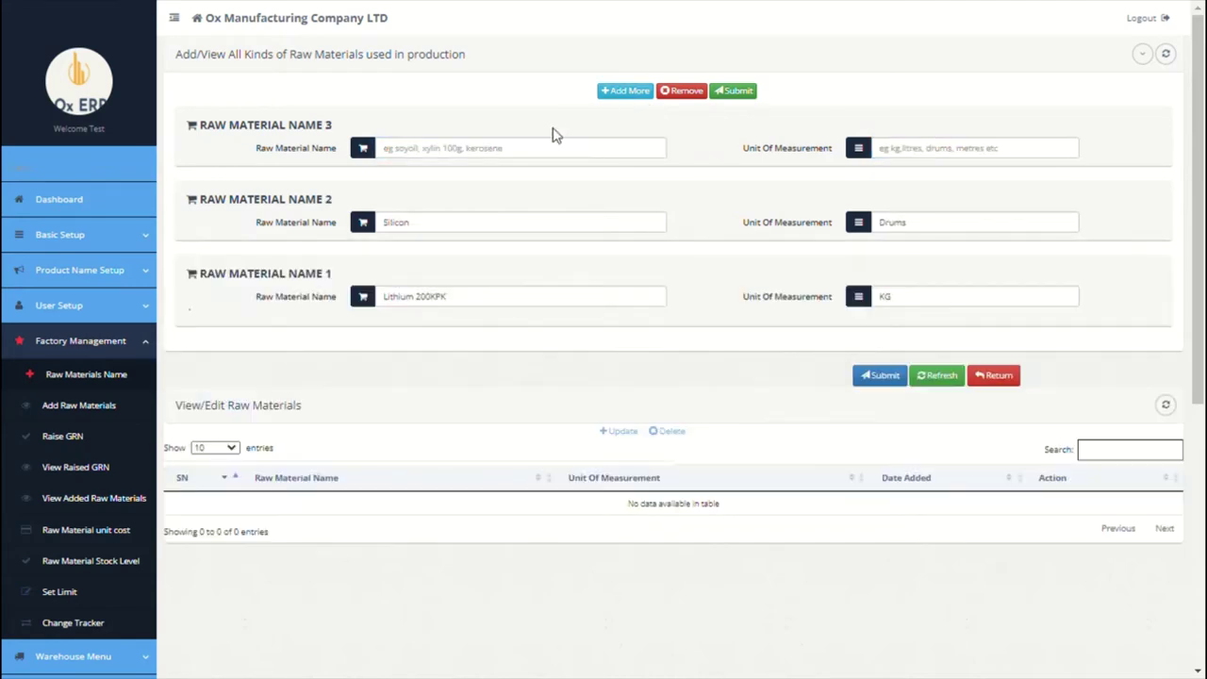
left_click(534, 149)
left_click(480, 229)
type("100KG")
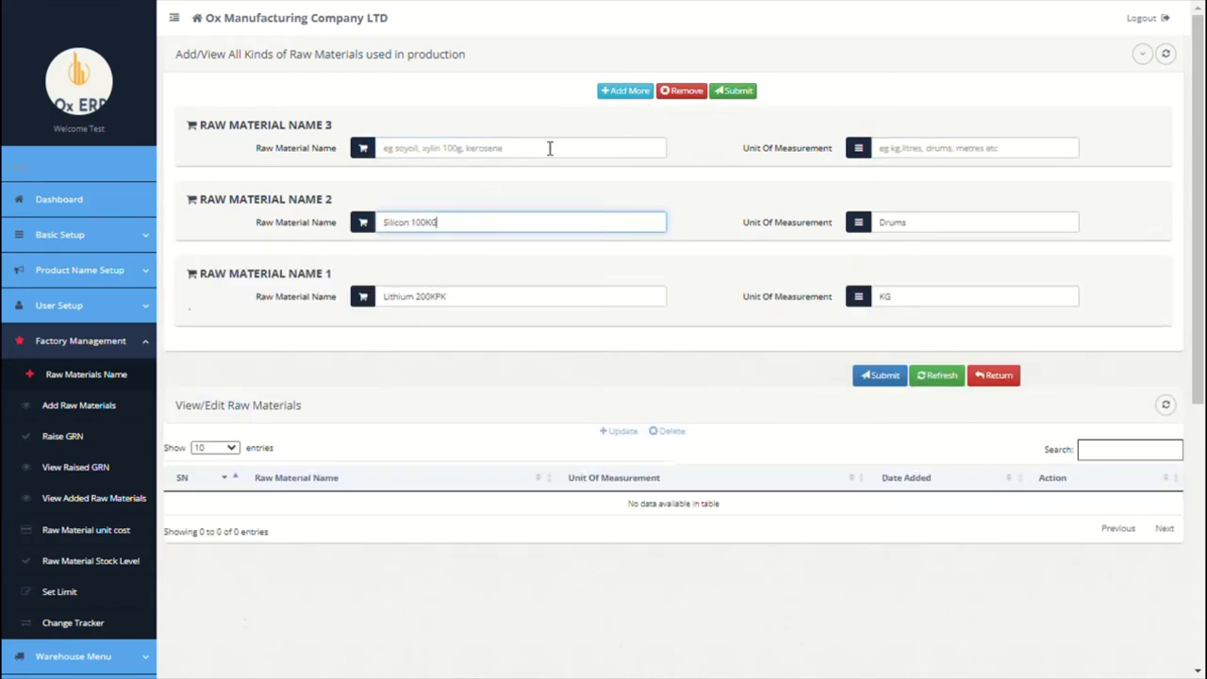
Step: Add xylin in Metres and Steel in Bars, then submit all four raw materials
left_click(543, 151)
type("s")
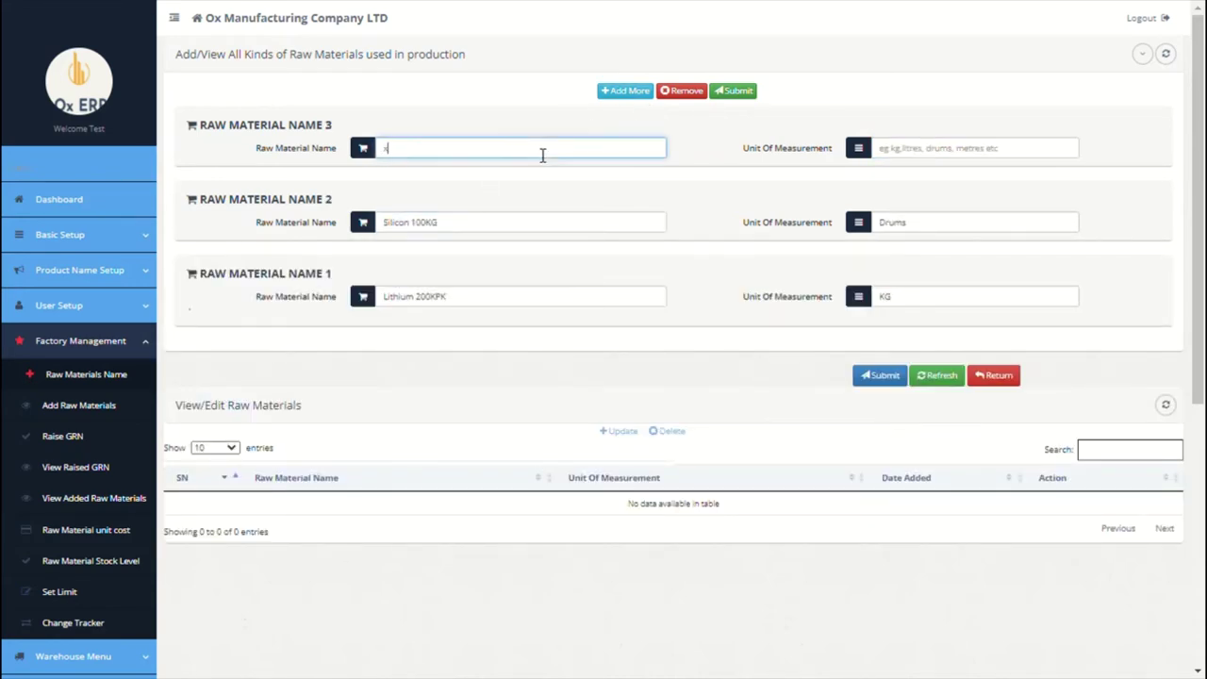
left_click(894, 151)
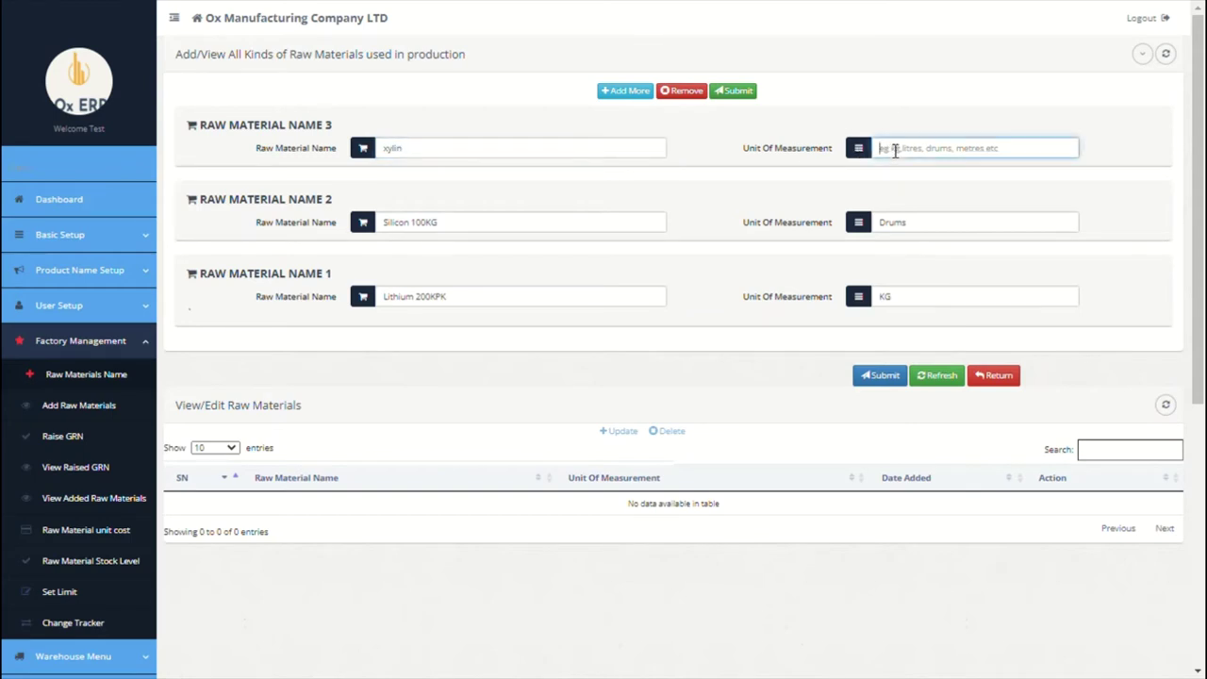
type("Metres")
left_click(624, 90)
left_click(534, 151)
type("Steel")
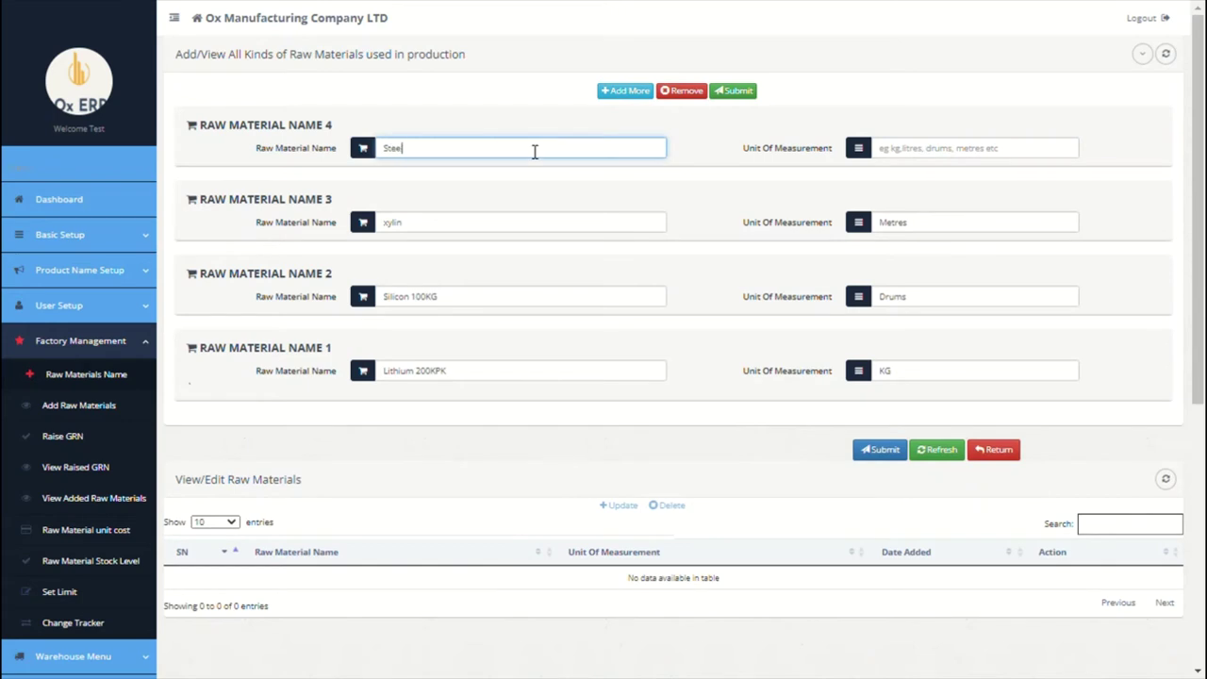
left_click(924, 157)
type("Bars")
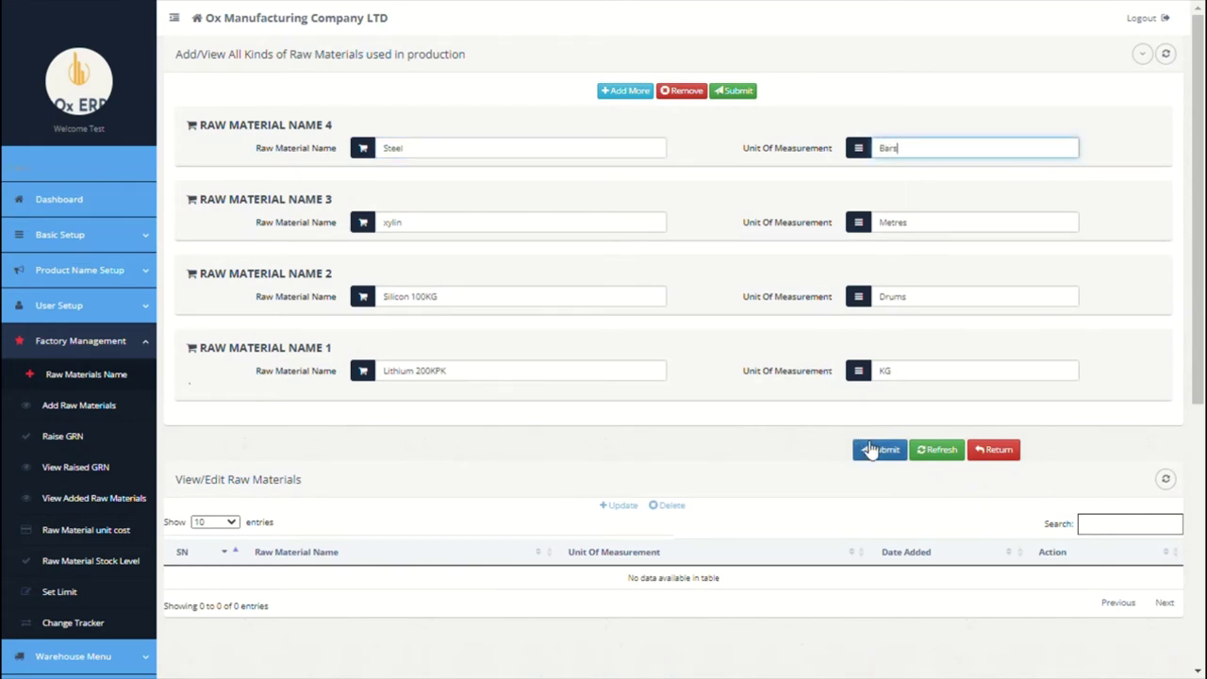
left_click(877, 453)
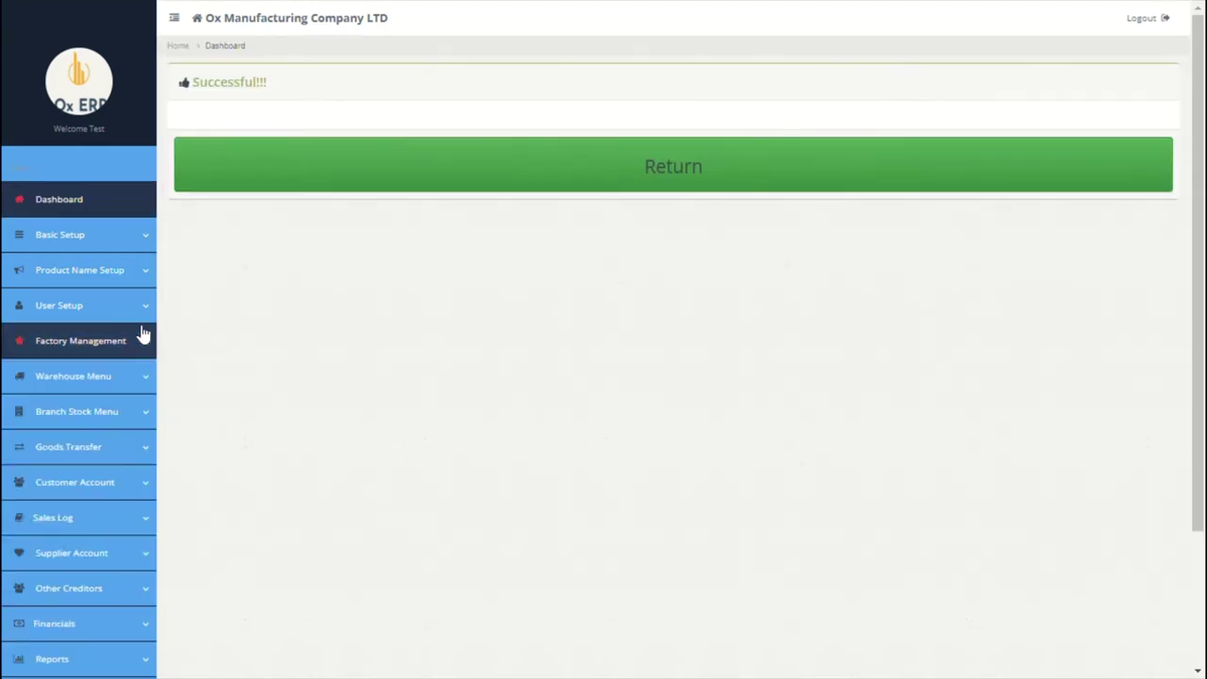
Step: In Add Raw Materials to Factory Store, set factory Paris, note 'opening batch', supplier ABC Manufacturing China LLC
left_click(142, 338)
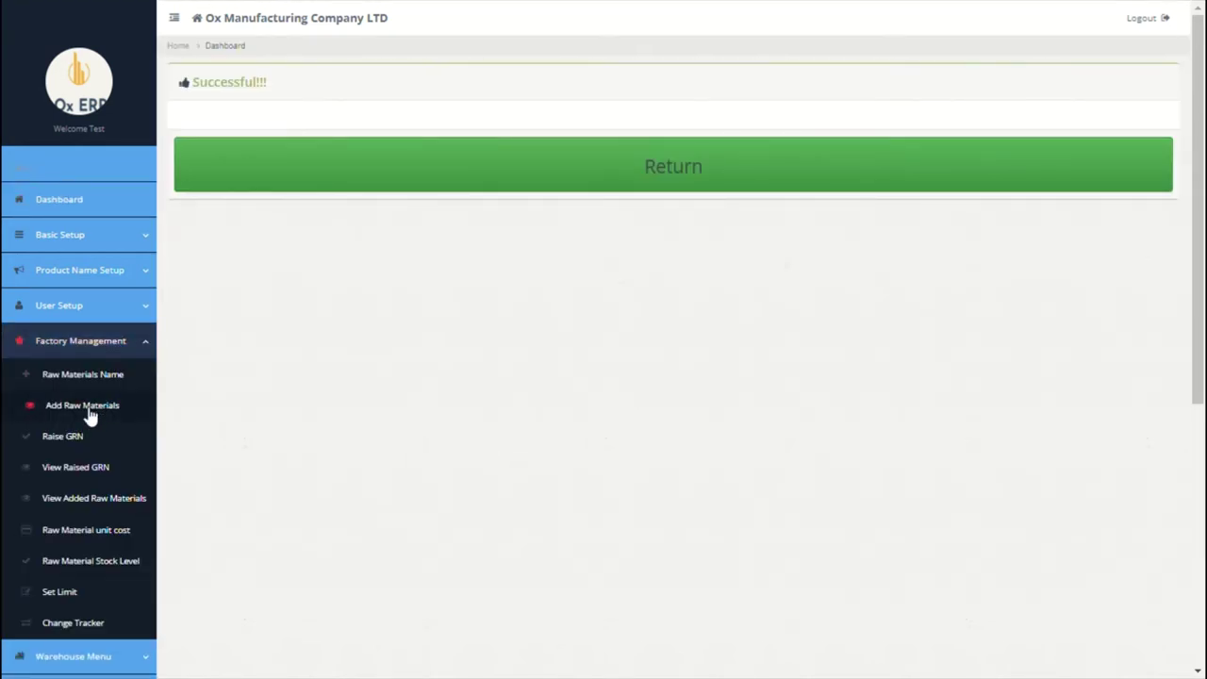
left_click(90, 416)
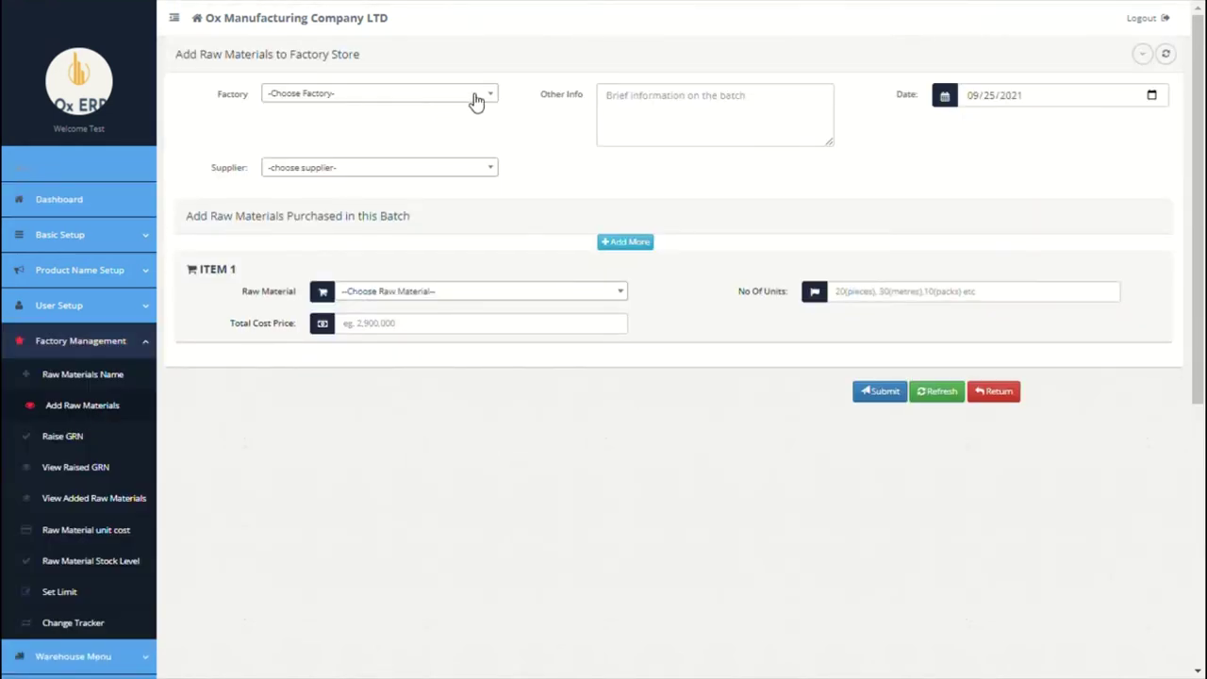
left_click(476, 101)
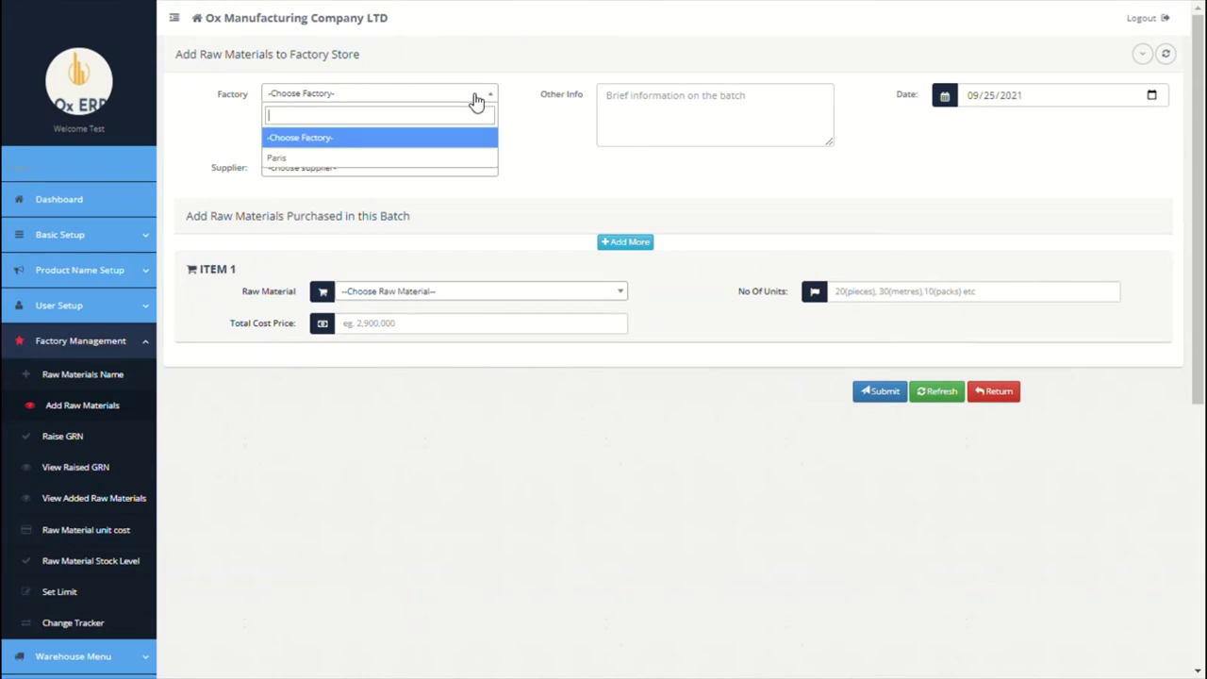
left_click(370, 158)
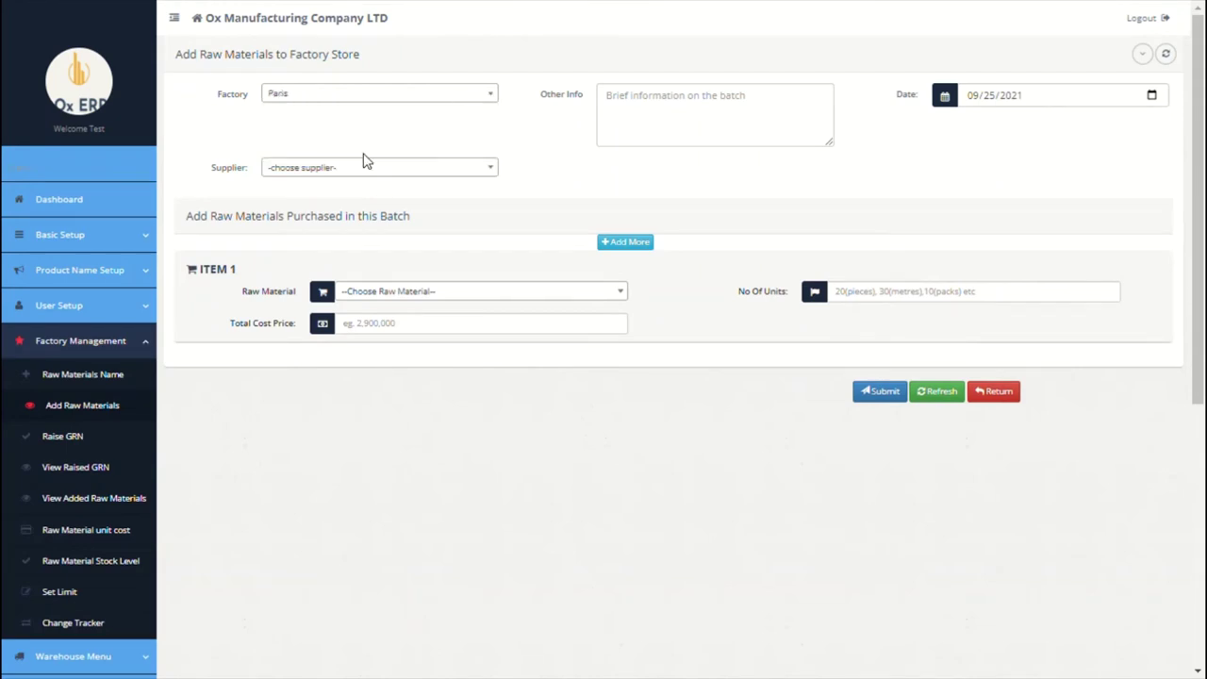
left_click(768, 110)
type("o")
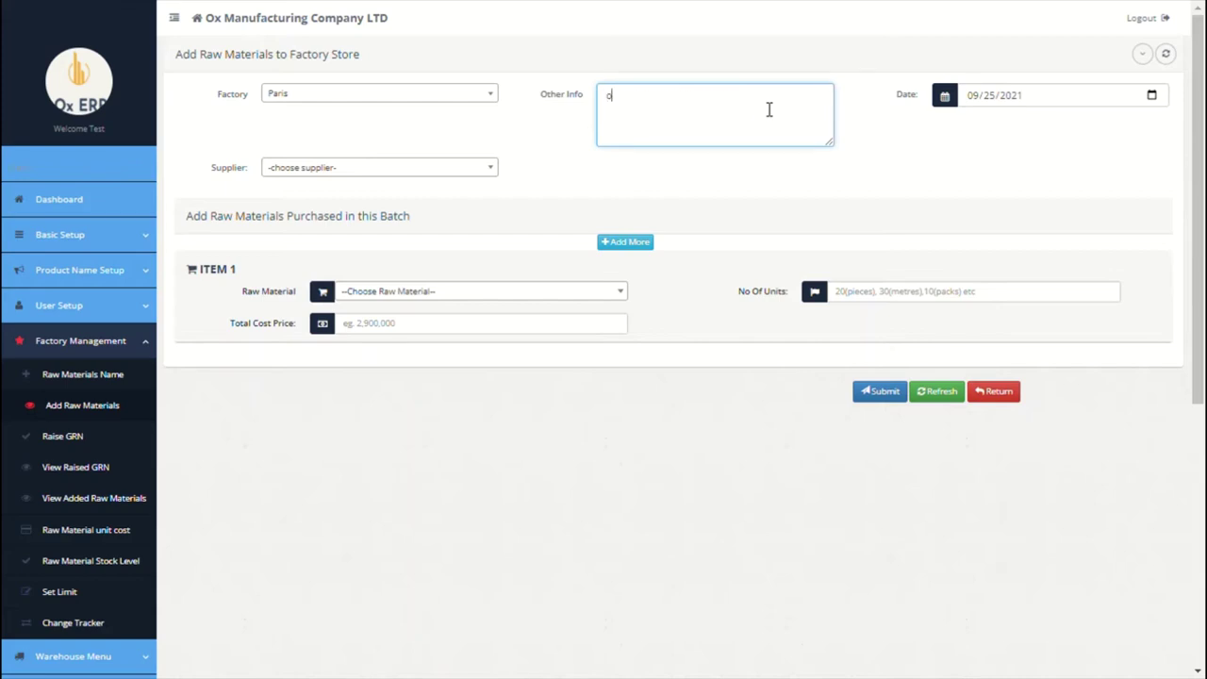
type("pening batch")
left_click(419, 171)
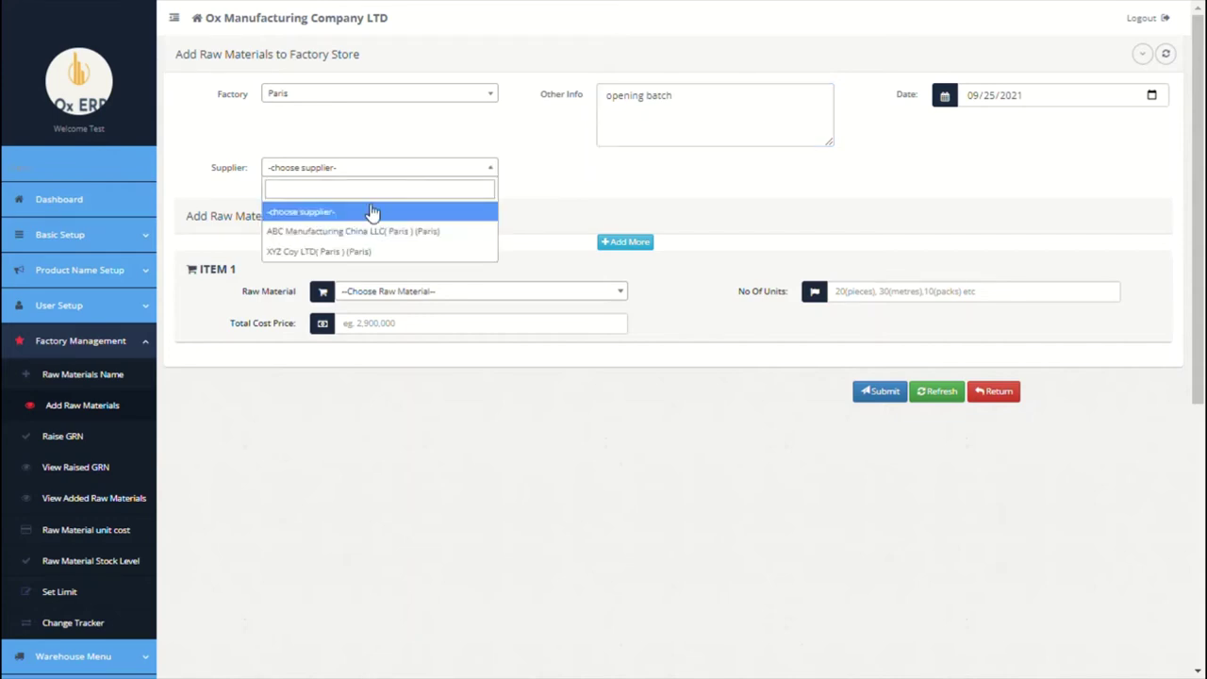
left_click(344, 232)
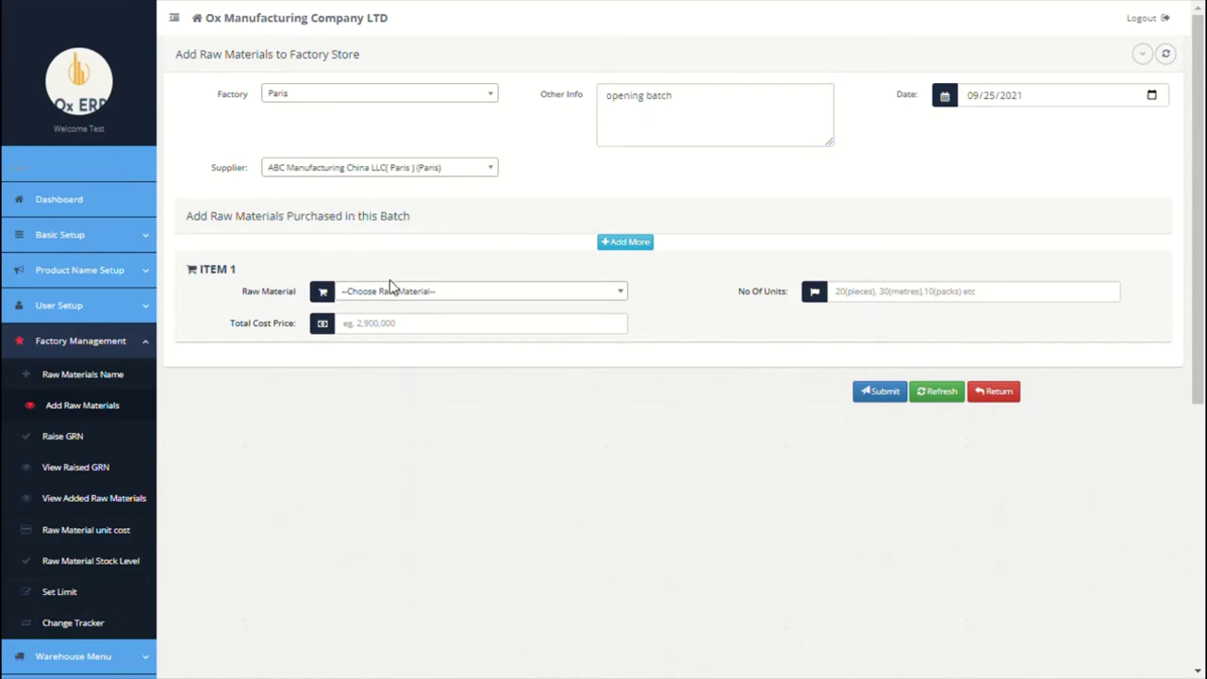
Step: Add Steel (Bars) as the first batch item with its total cost and unit count
left_click(398, 294)
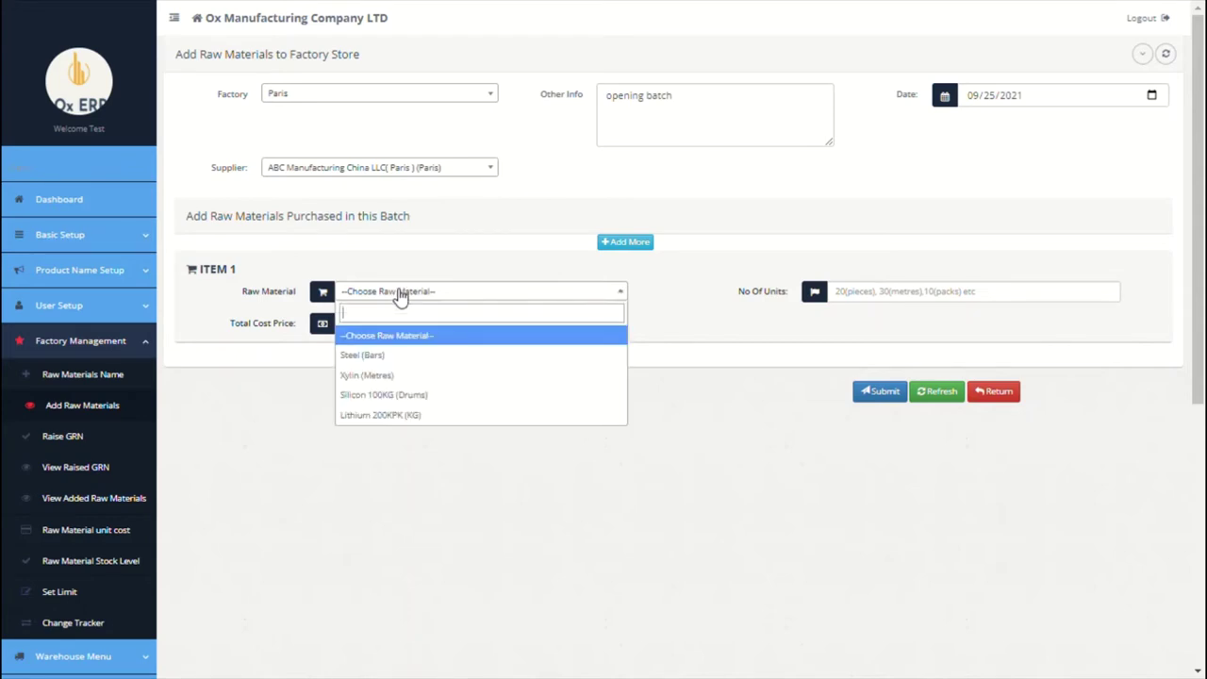
left_click(402, 366)
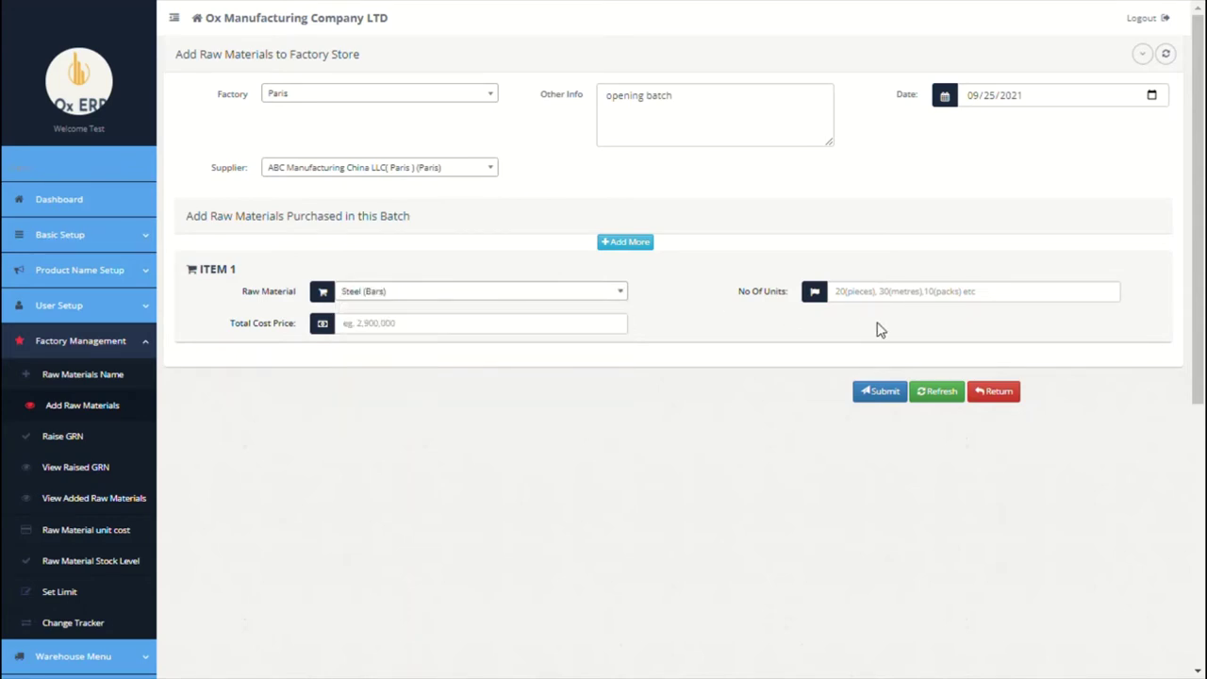
left_click(463, 332)
type("5000")
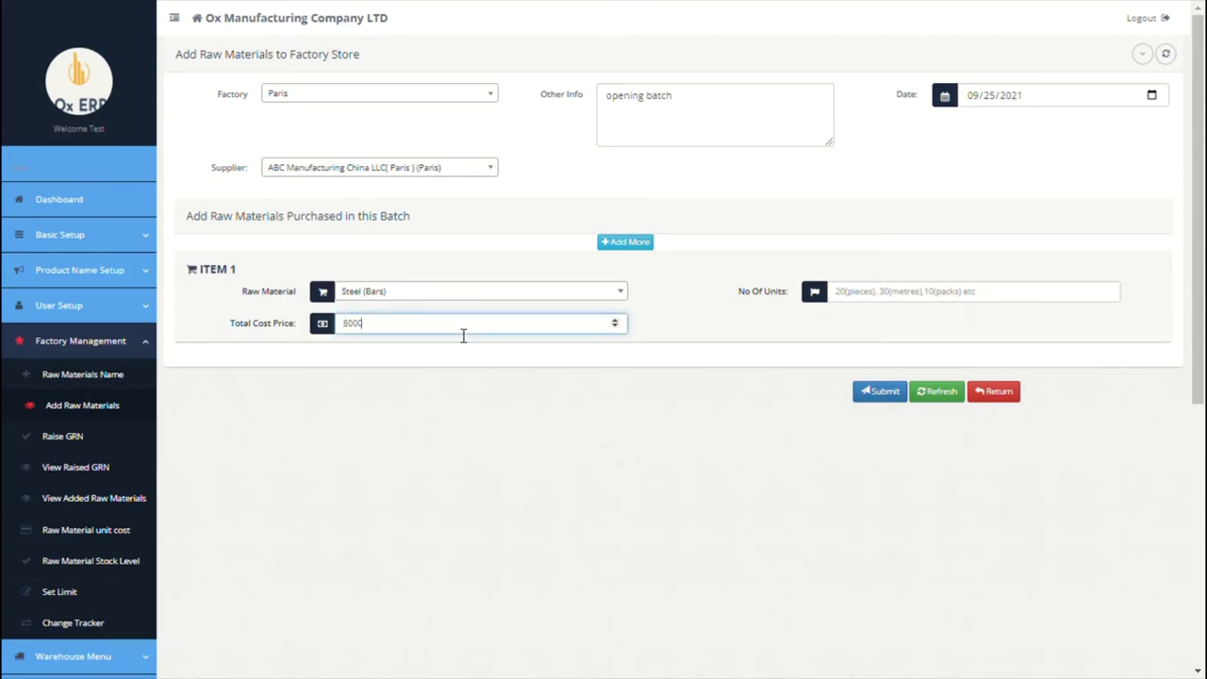
left_click(871, 292)
type("2")
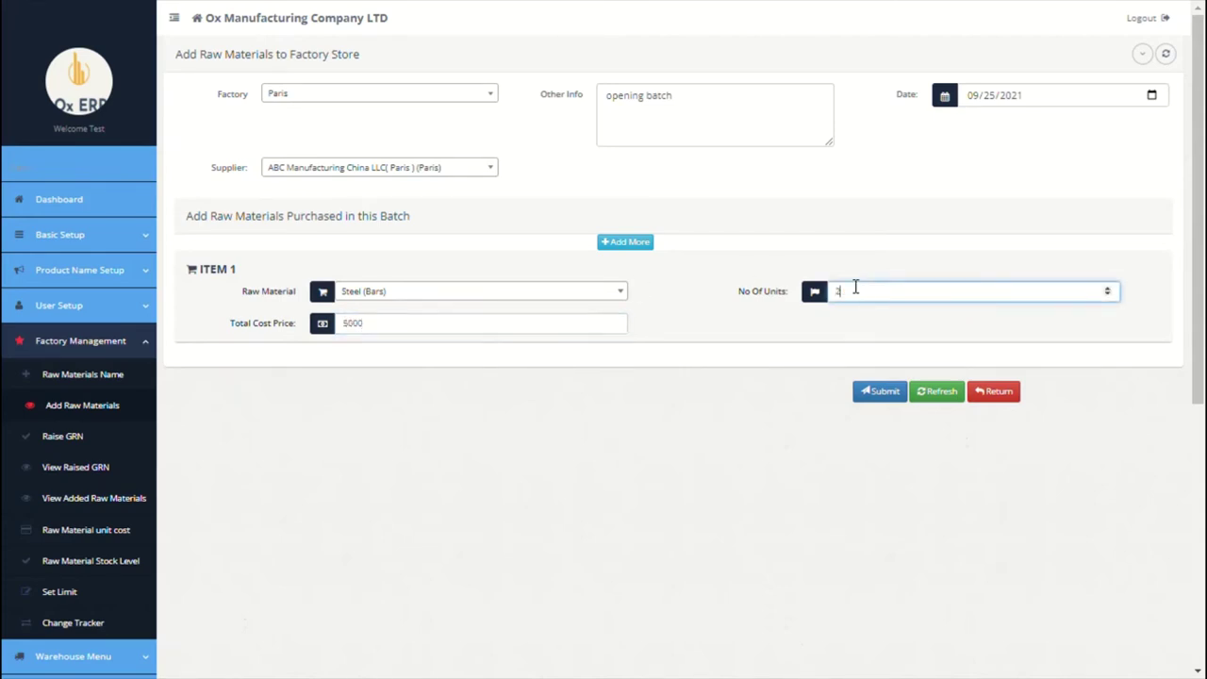
Step: Add Xylin (Metres) at 5000 for 100 units, and correct Steel to 200 units
left_click(632, 245)
left_click(531, 297)
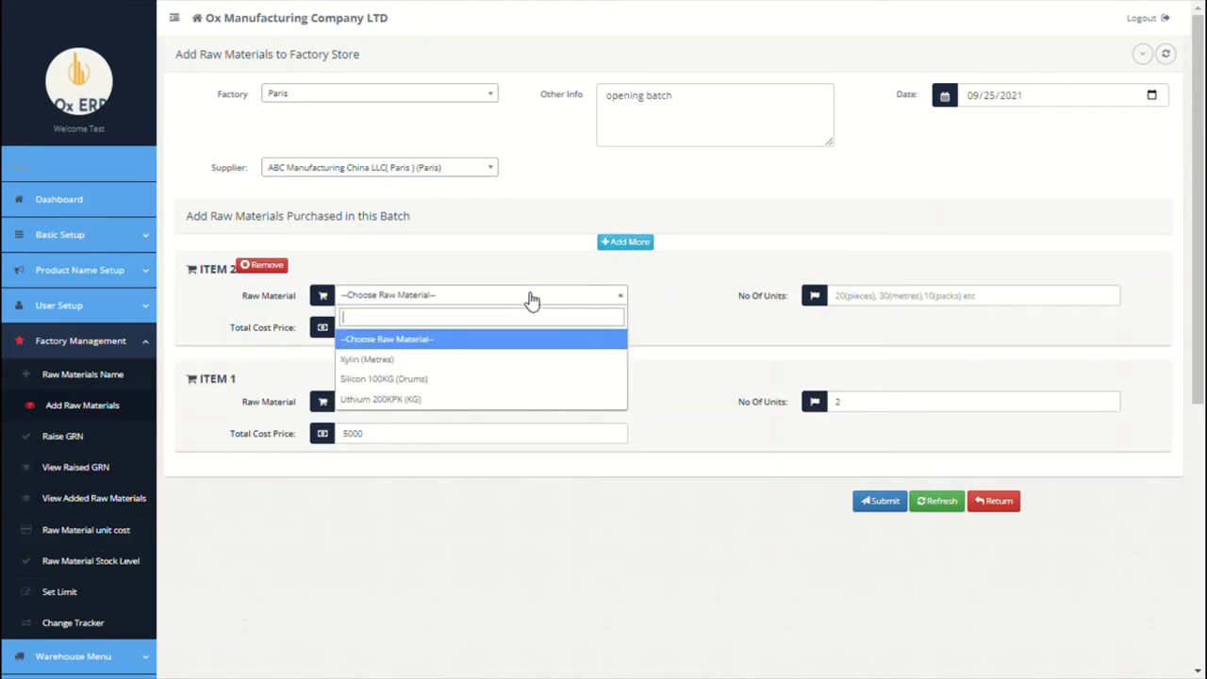
left_click(435, 361)
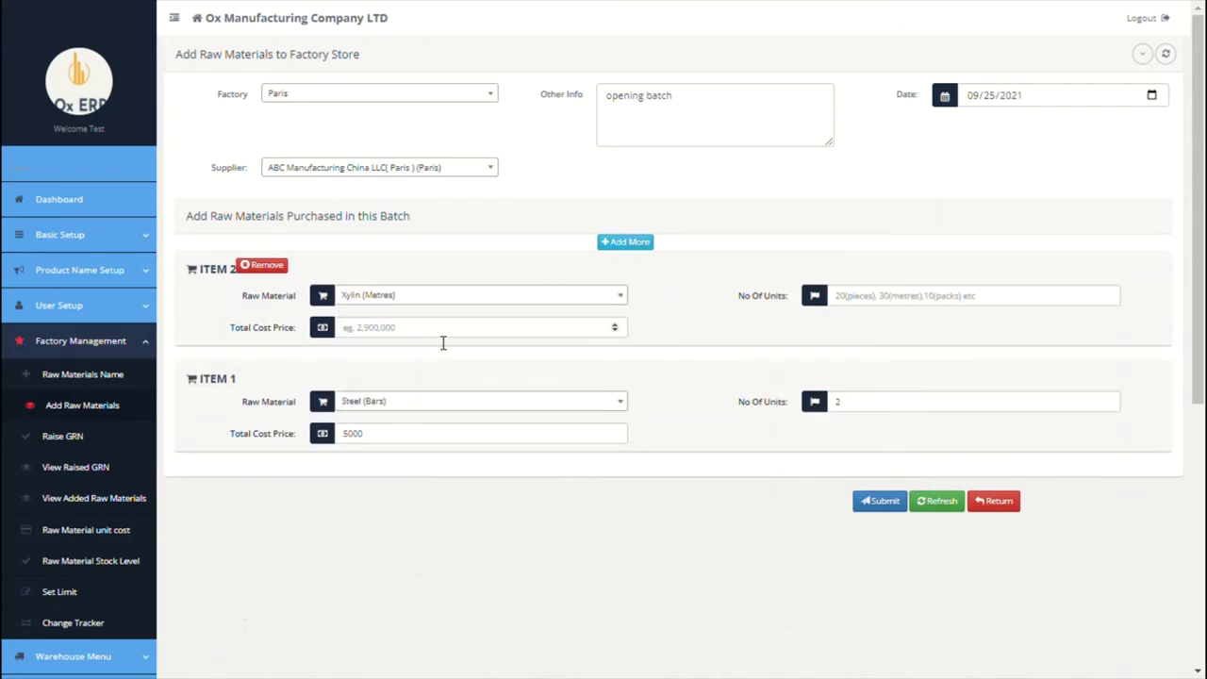
left_click(442, 329)
type("5000")
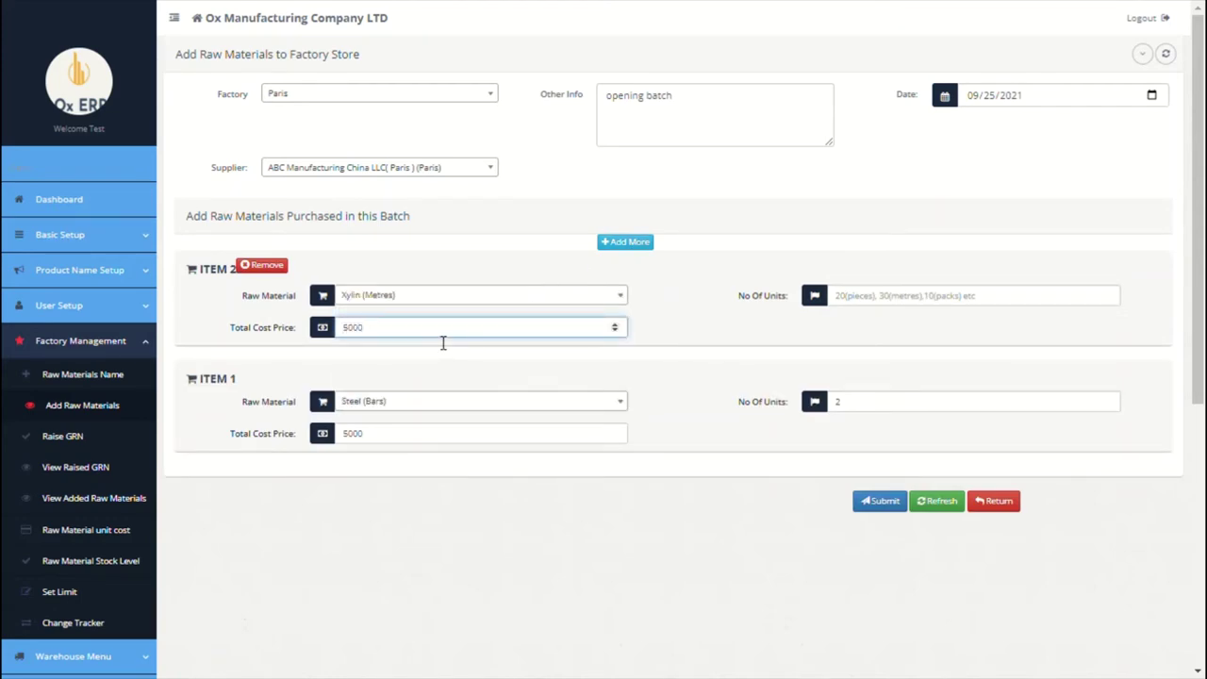
left_click(863, 405)
type("200")
left_click(874, 300)
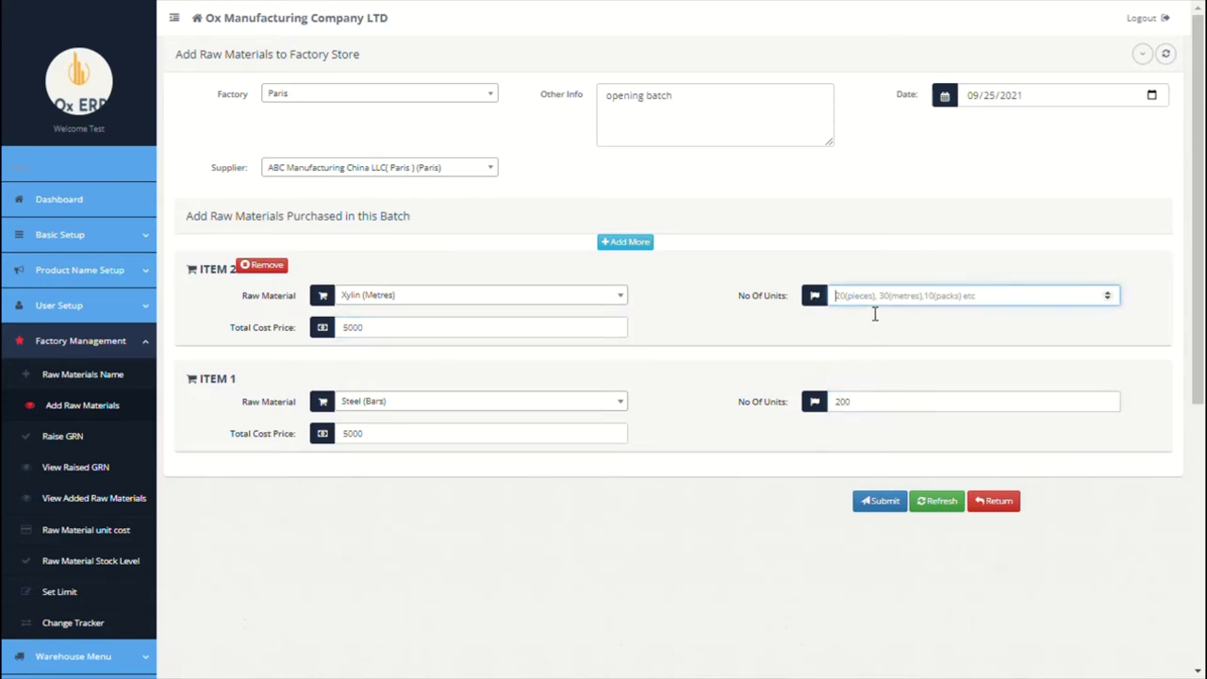
type("100")
Step: Add Silicon 100KG (Drums) as the third item at 70000 for 20 units
left_click(626, 242)
left_click(524, 296)
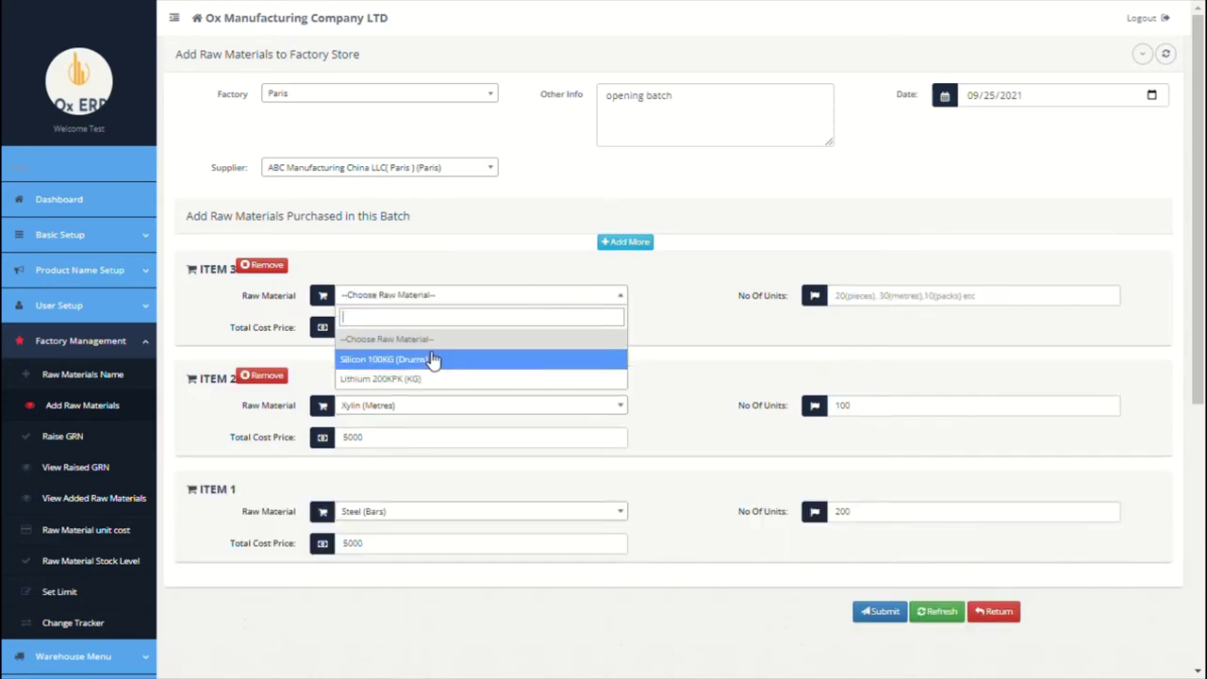
left_click(430, 358)
left_click(441, 332)
type("7000")
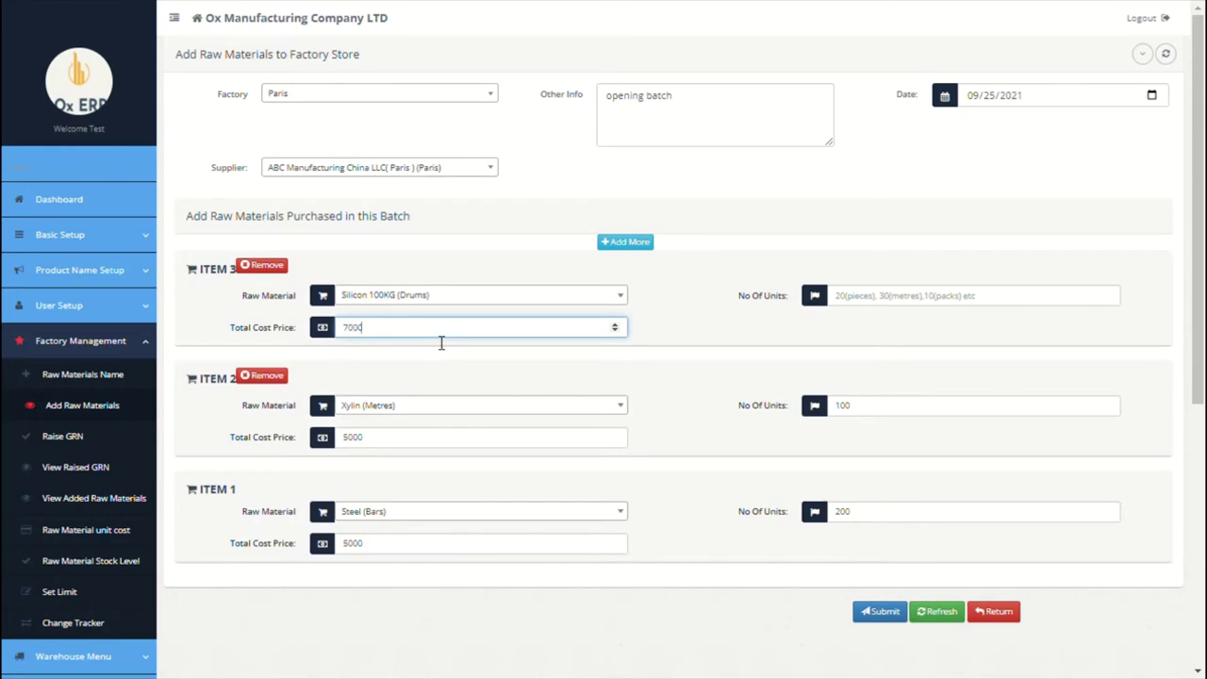
type("0")
left_click(953, 296)
type("20")
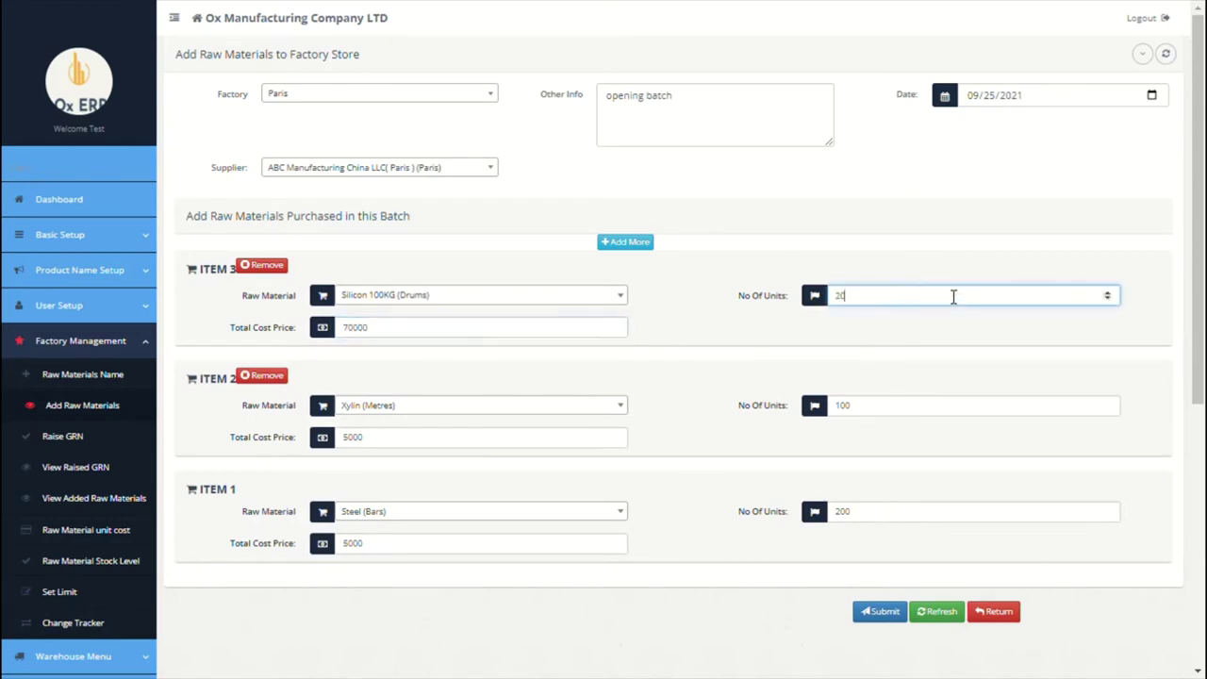
Step: Add Lithium 200KPK (KG) as the fourth item at 12000 for 38 units
left_click(625, 242)
left_click(473, 296)
left_click(429, 359)
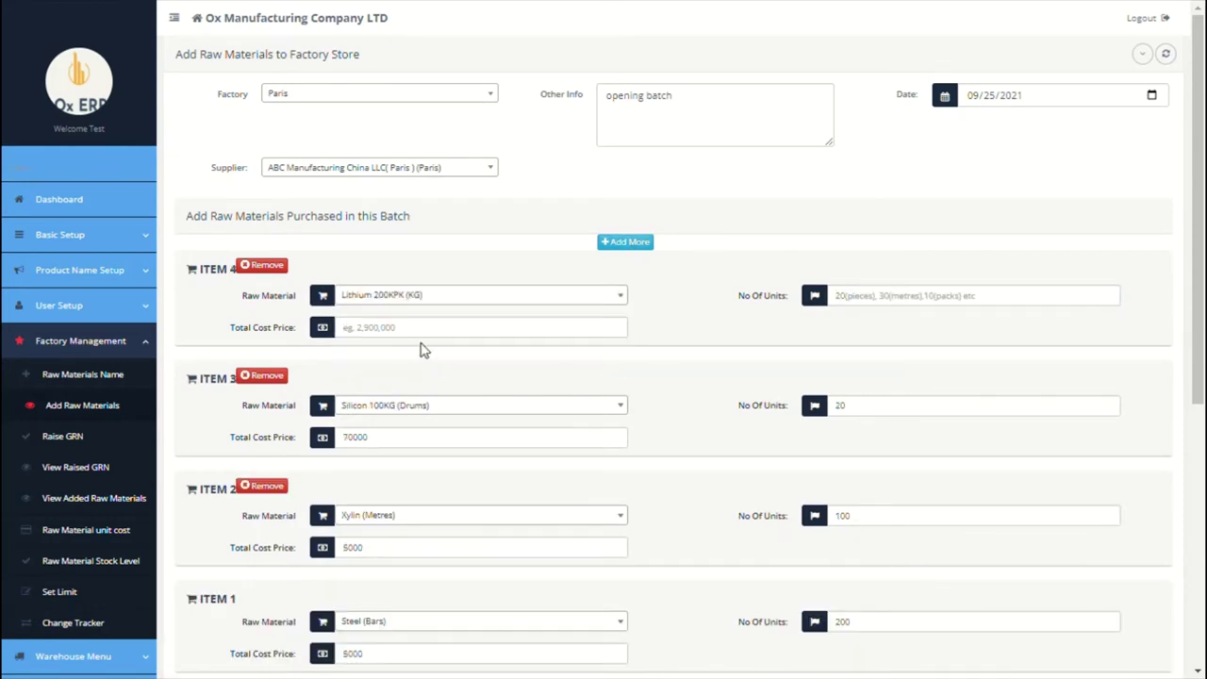
left_click(425, 336)
type("12000")
left_click(844, 298)
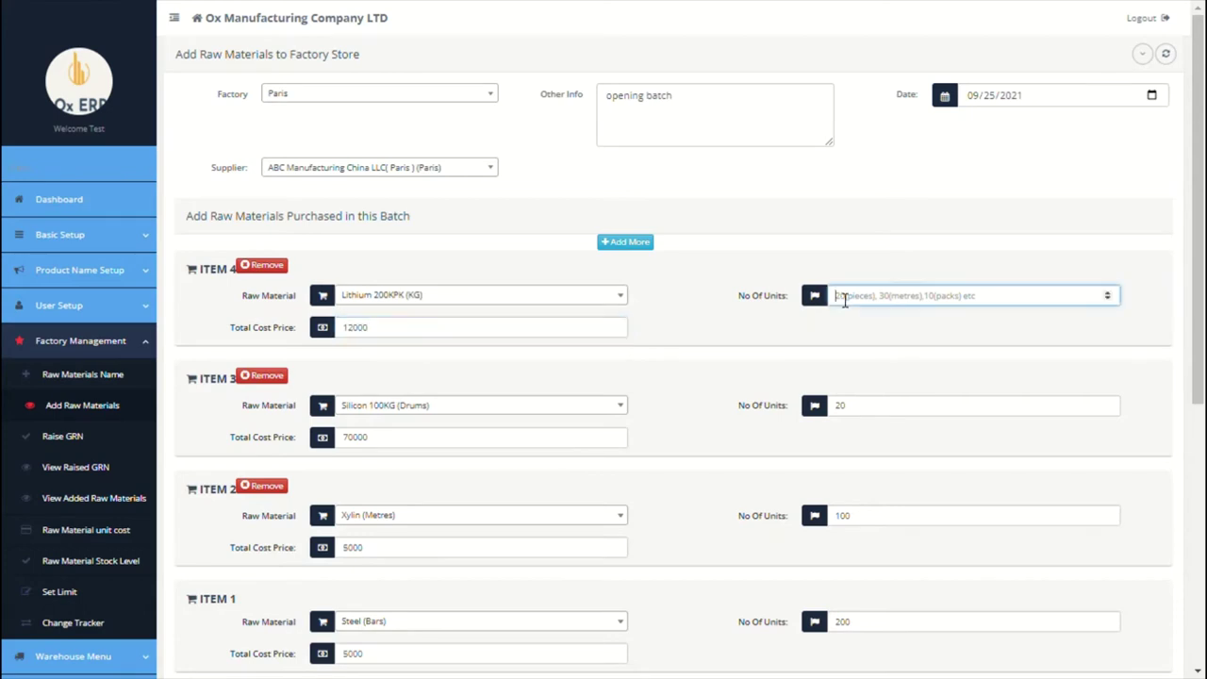
type("38")
left_click(795, 312)
Step: Submit the opening batch and acknowledge the success message
scroll(792, 315, "down", 1)
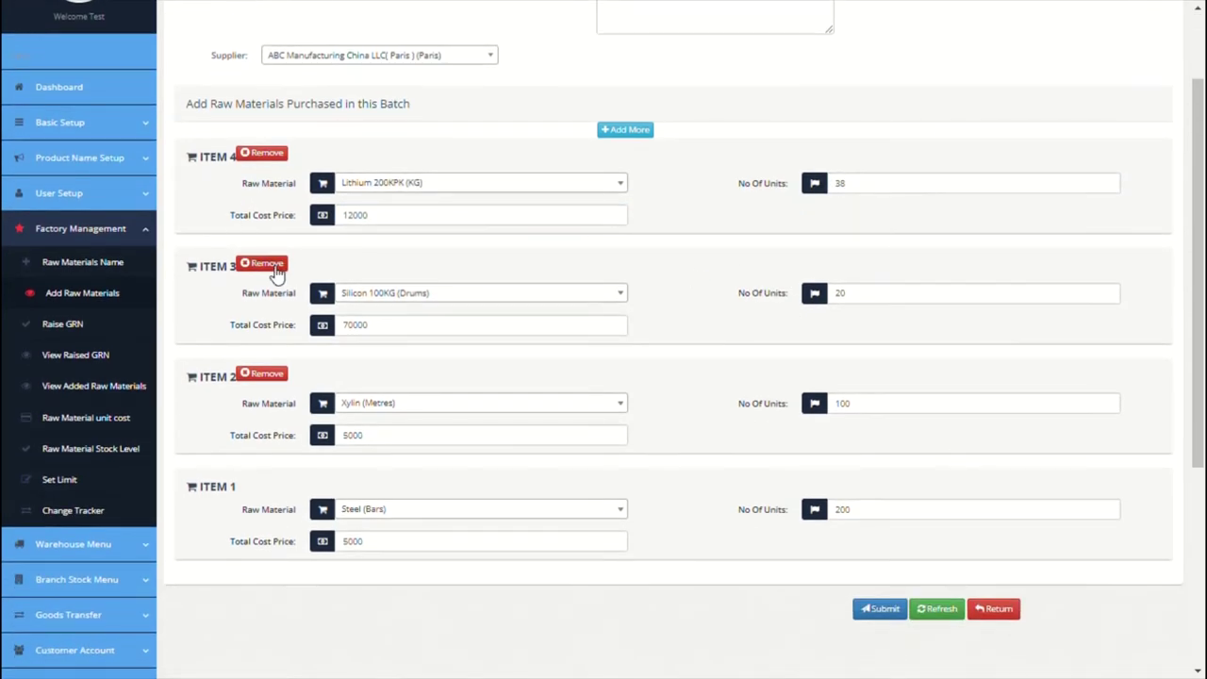
left_click(891, 611)
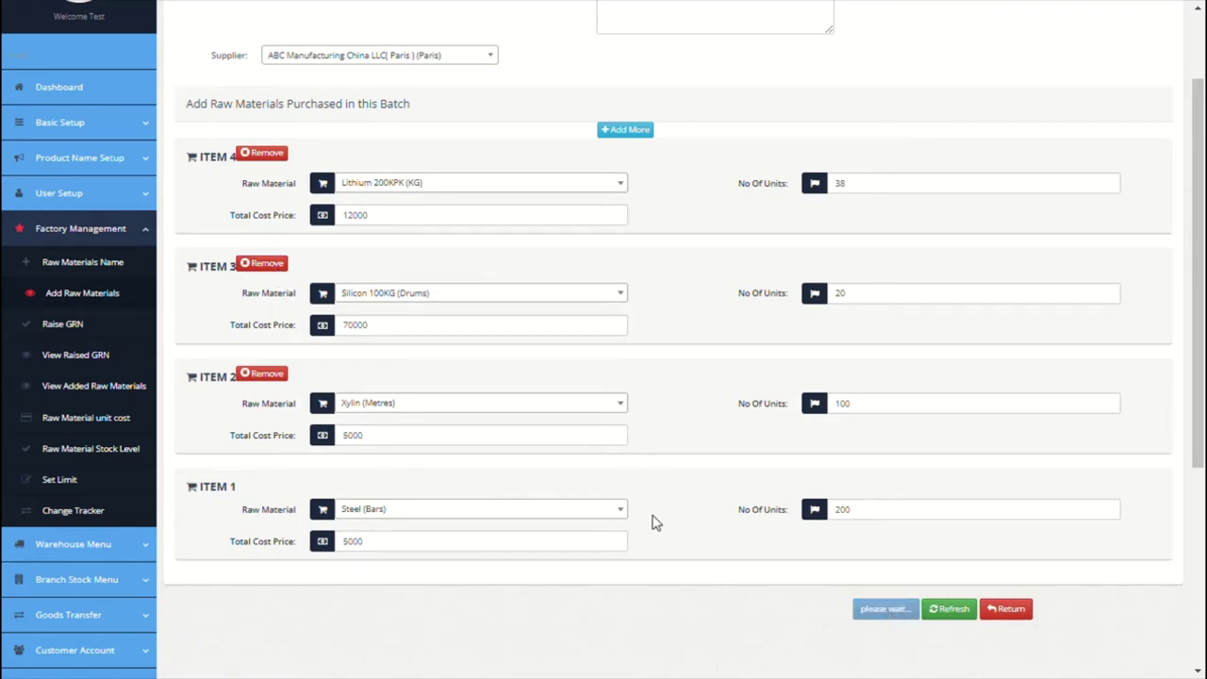
scroll(656, 523, "up", 1)
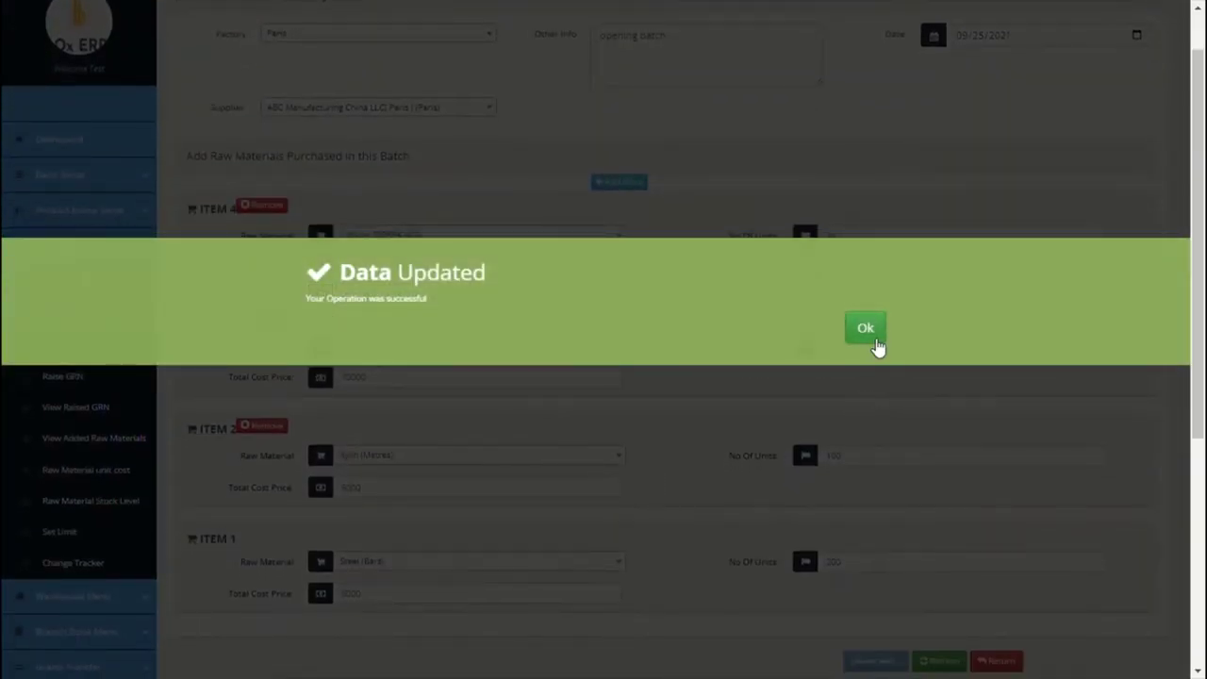
left_click(873, 339)
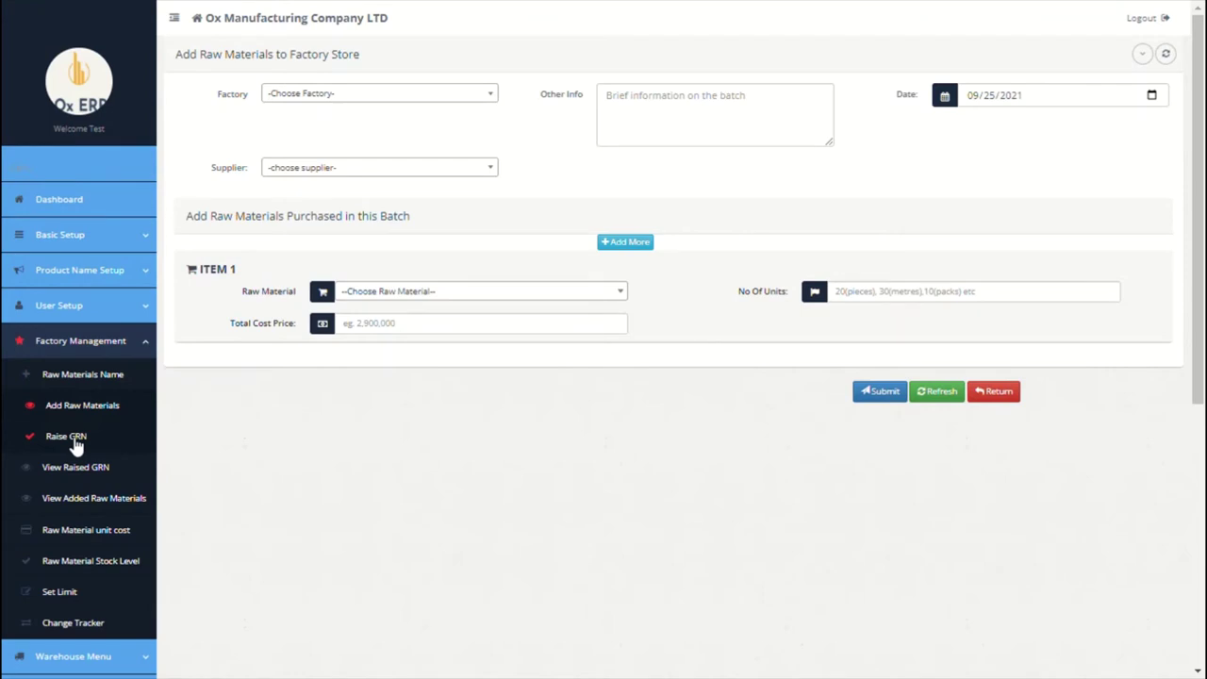
Step: Start a goods received note for the Paris factory noted 'opening batch'
left_click(75, 440)
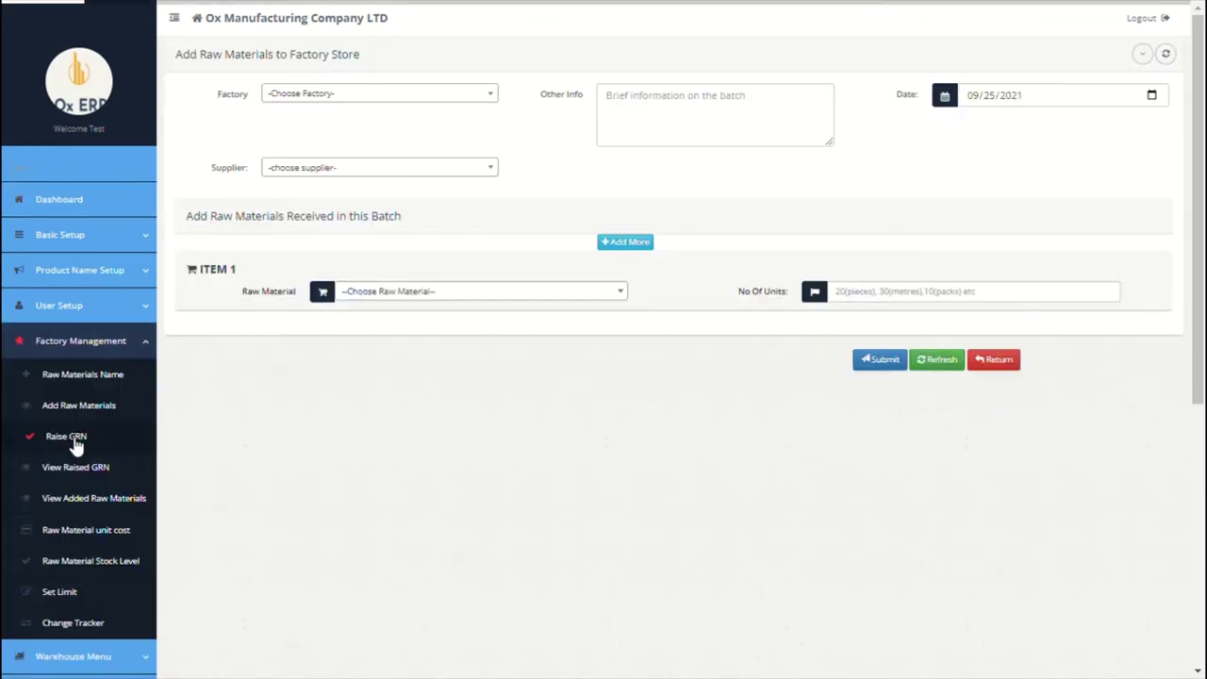
left_click(377, 98)
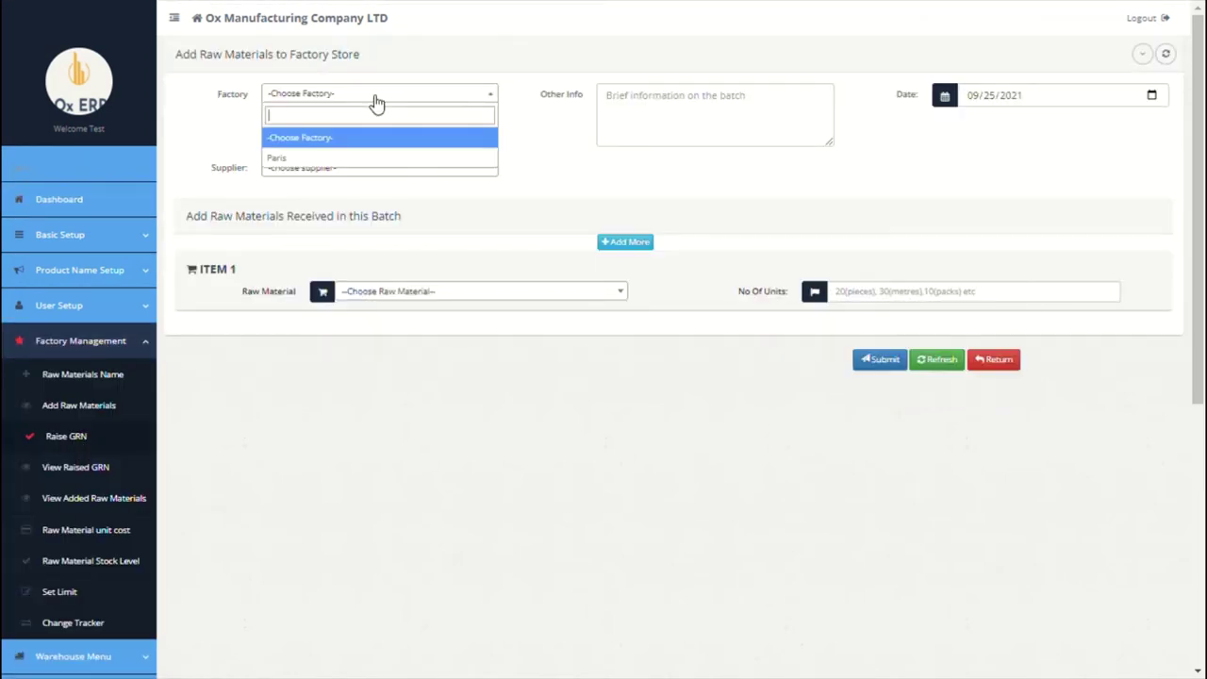
left_click(337, 162)
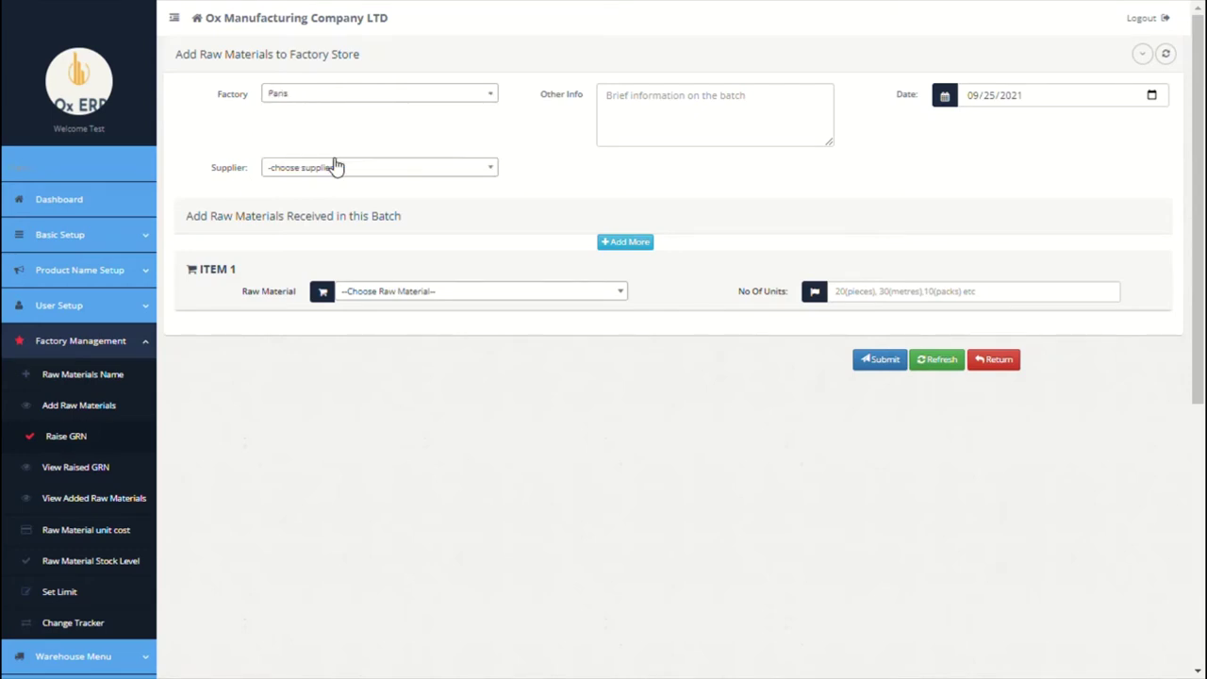
left_click(699, 118)
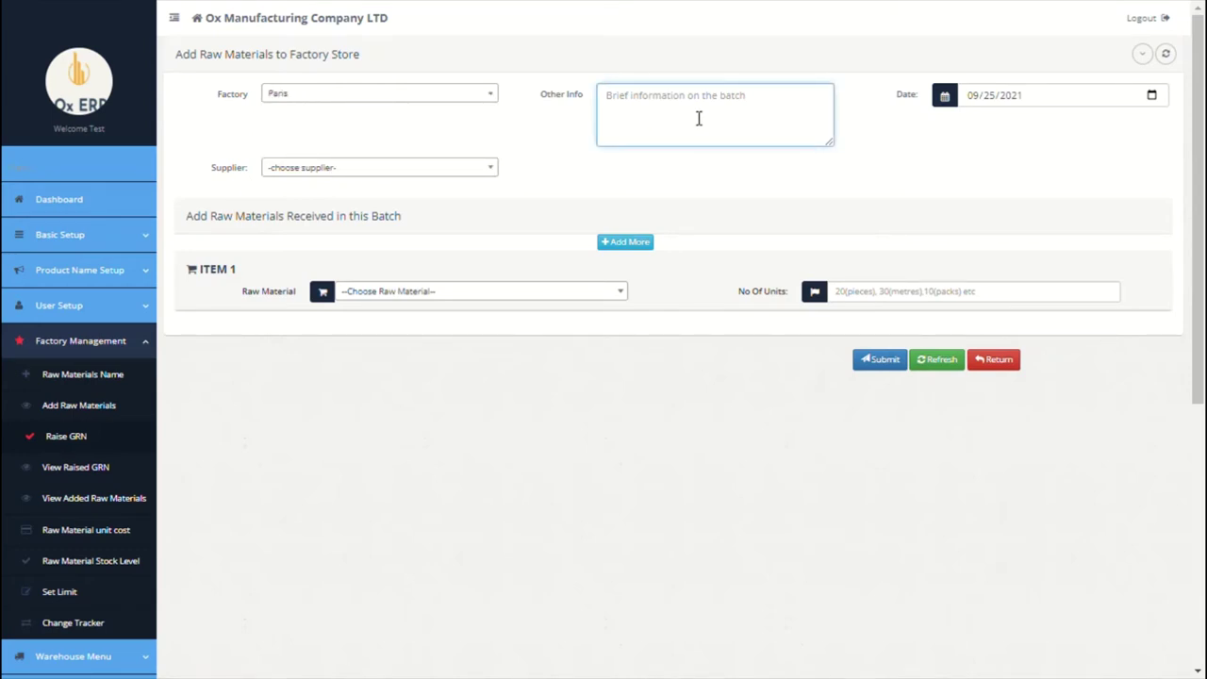
type("opening batch")
left_click(473, 176)
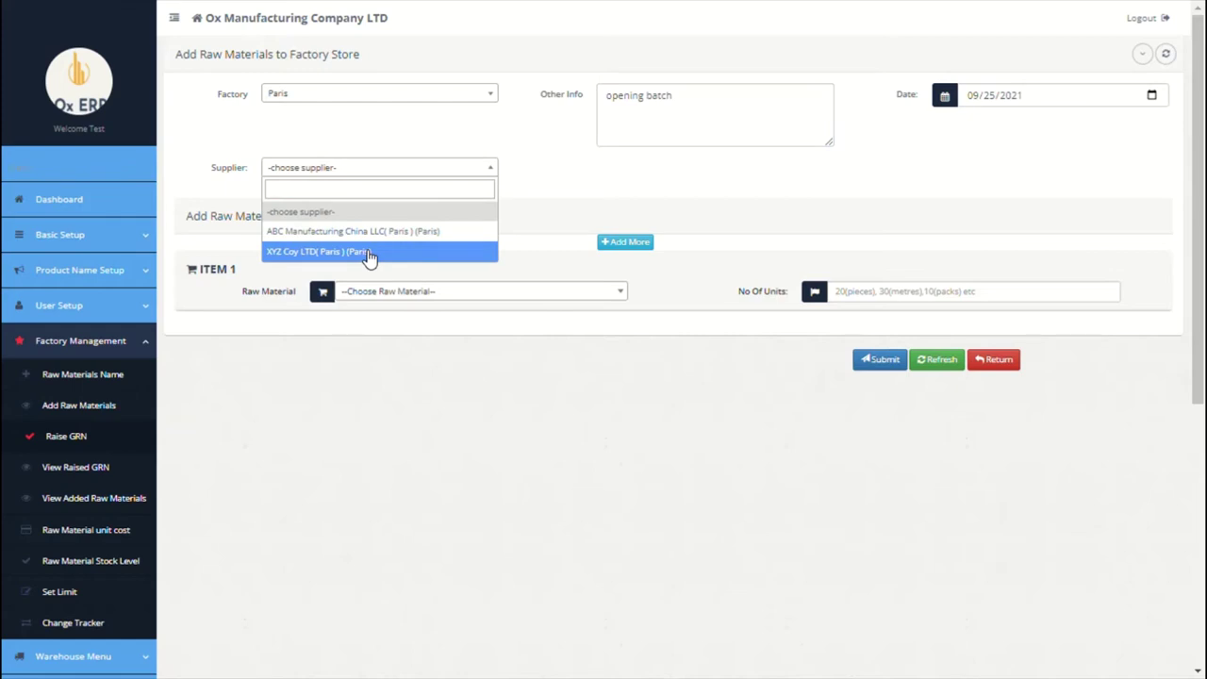
left_click(519, 271)
Step: Record 100 units of Steel (Bars) received and submit the GRN
left_click(502, 296)
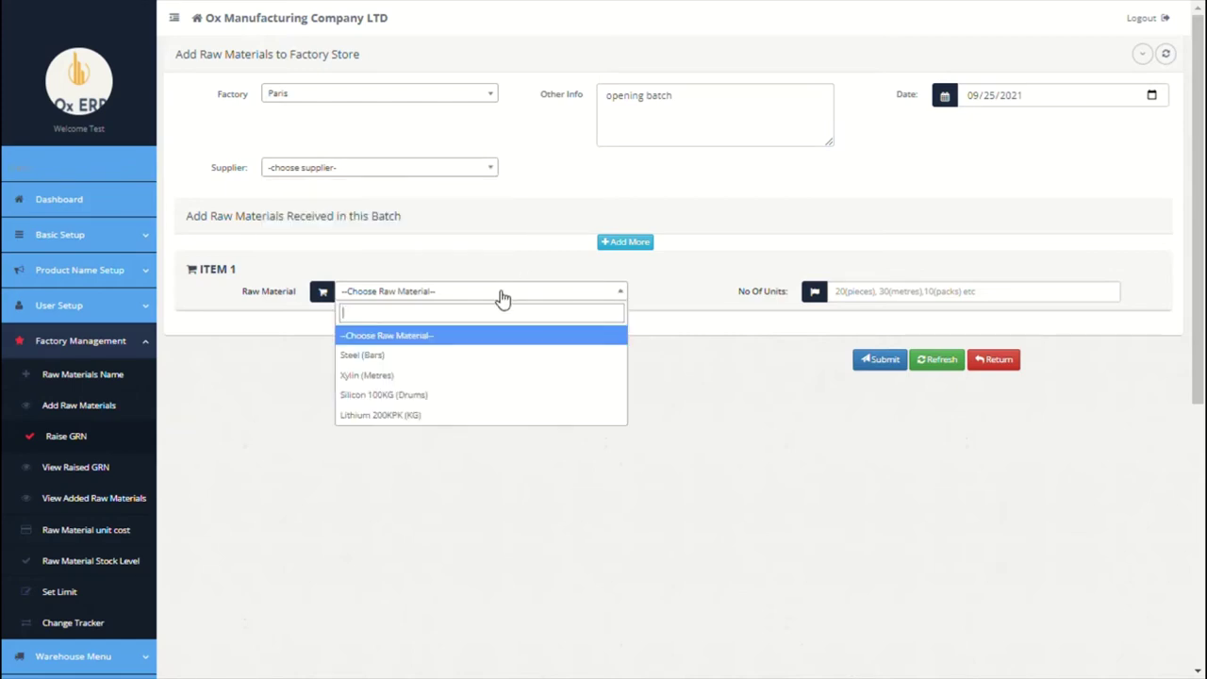
left_click(445, 359)
left_click(878, 300)
type("100")
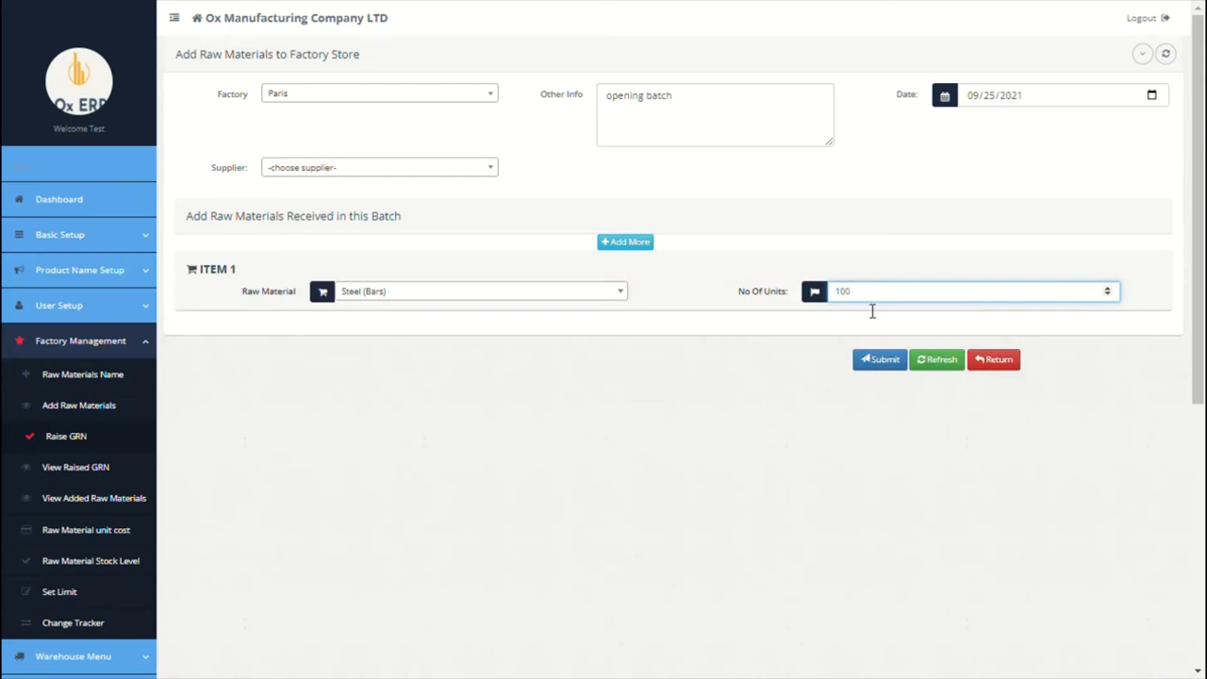
left_click(880, 362)
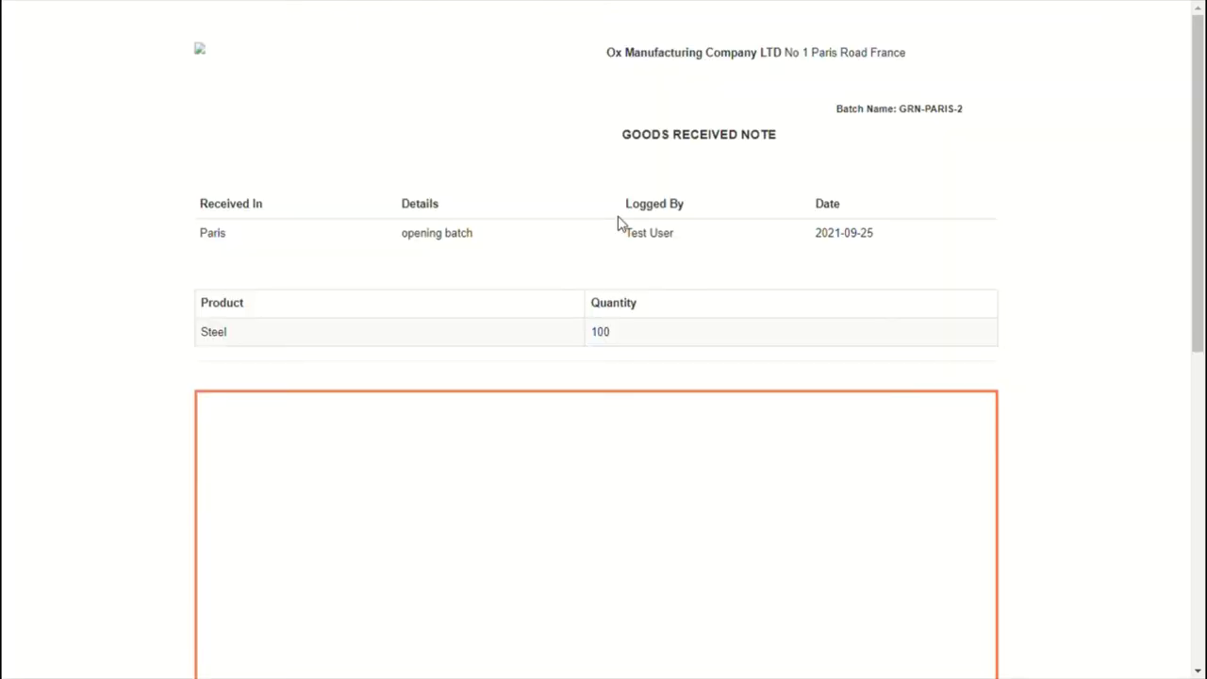
Step: Draw a signature and place it on the GRN as Issued By with the signer's name
scroll(618, 223, "down", 6)
scroll(420, 188, "up", 2)
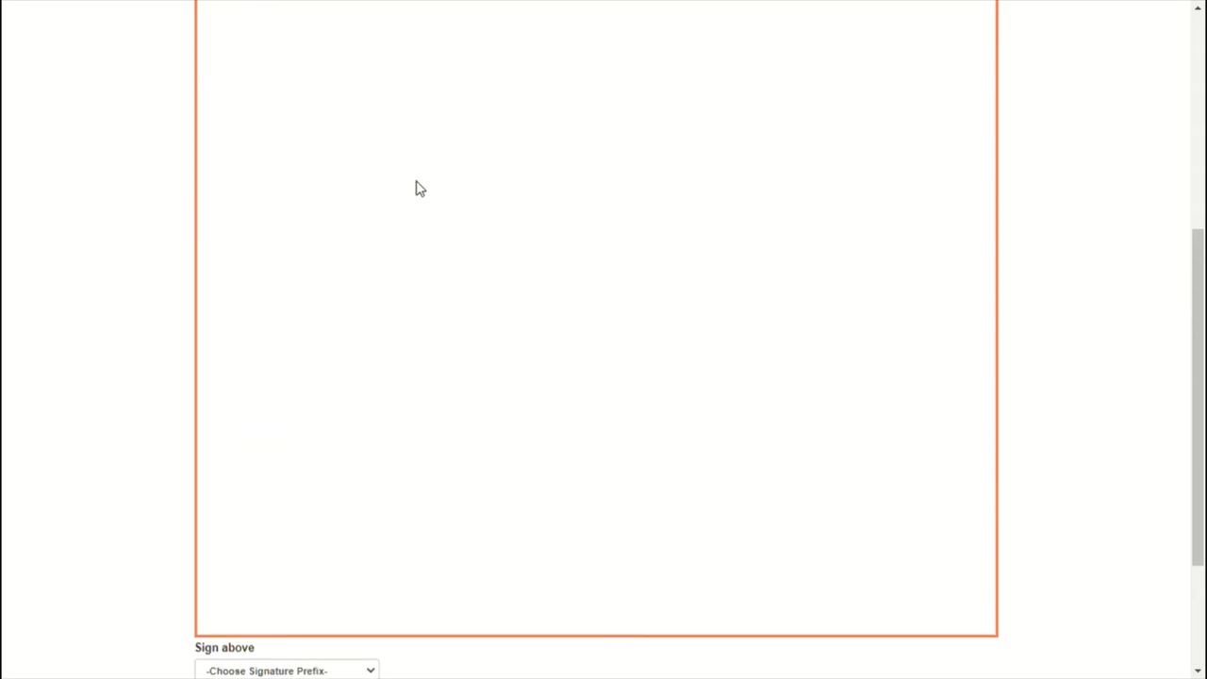
mouse_move(420, 189)
left_mouse_down()
mouse_move(641, 204)
mouse_move(576, 226)
mouse_move(800, 289)
left_mouse_up()
scroll(800, 292, "down", 2)
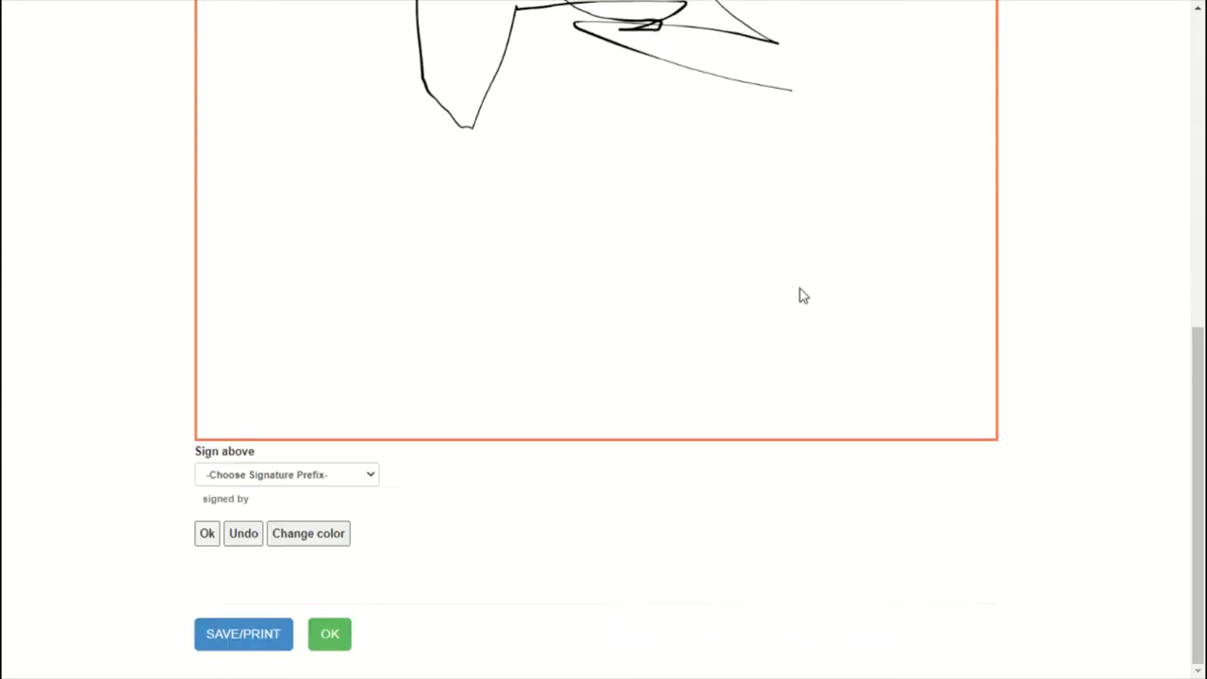
left_click(315, 482)
left_click(264, 526)
left_click(269, 506)
type("Jon")
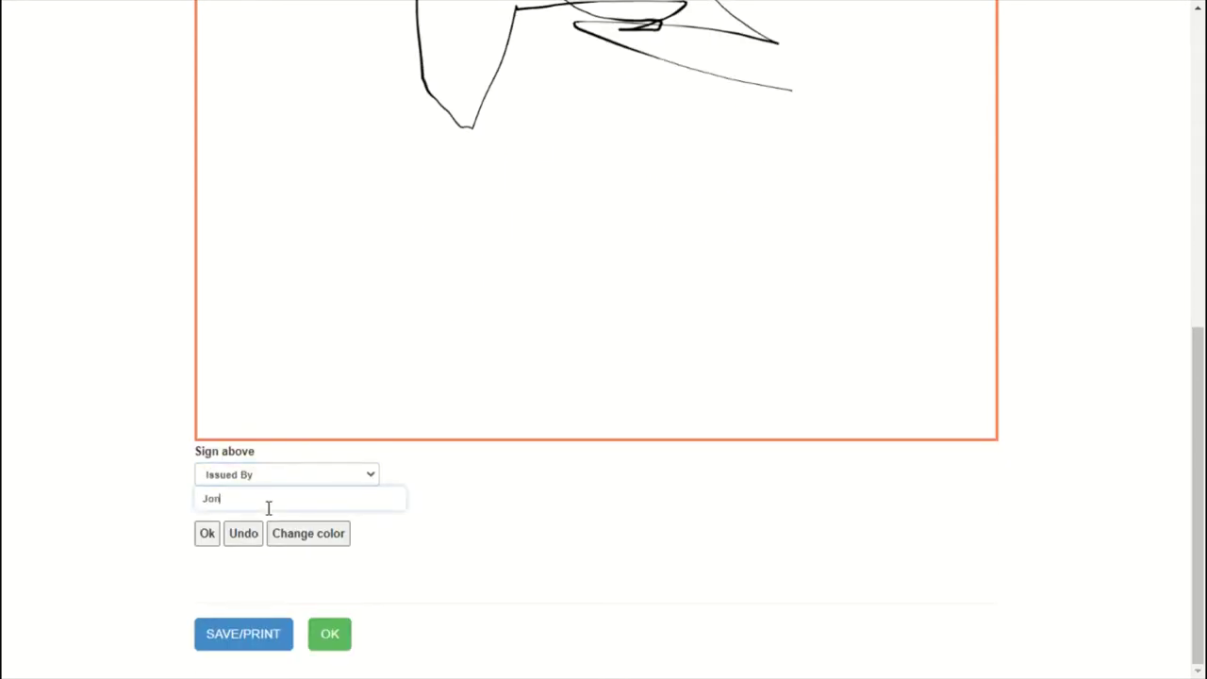
left_click(203, 535)
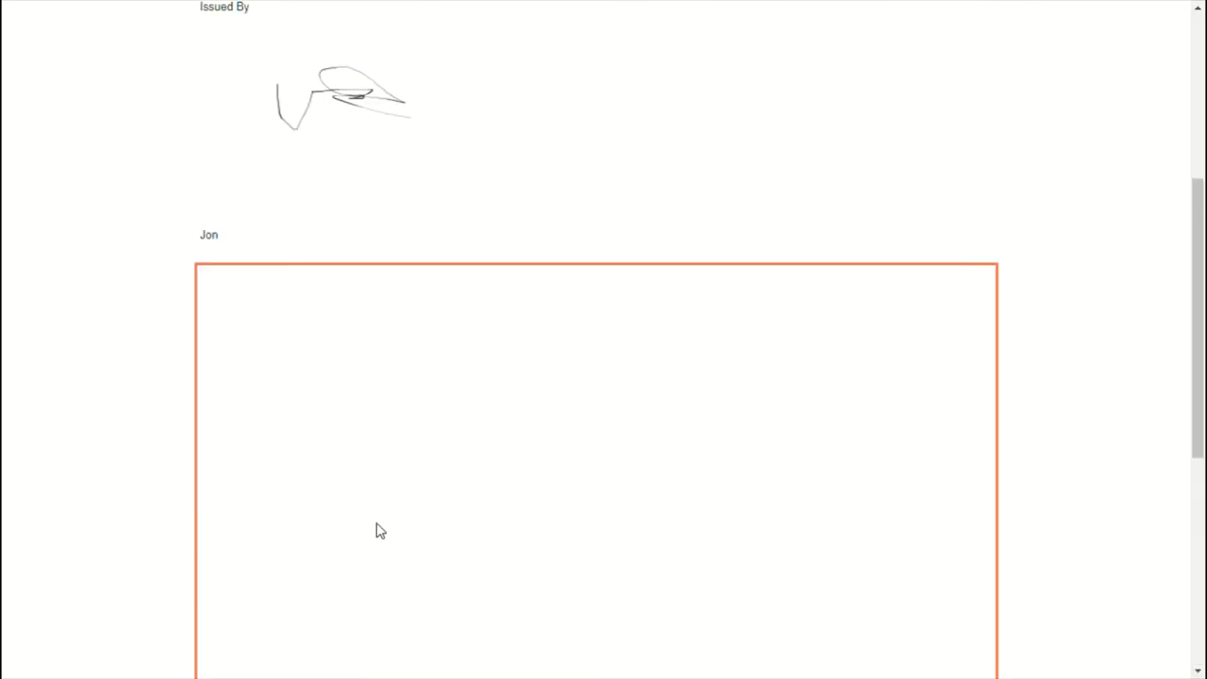
Step: Leave the signed note and open the View Raised GRN list
scroll(375, 531, "up", 5)
scroll(259, 590, "down", 8)
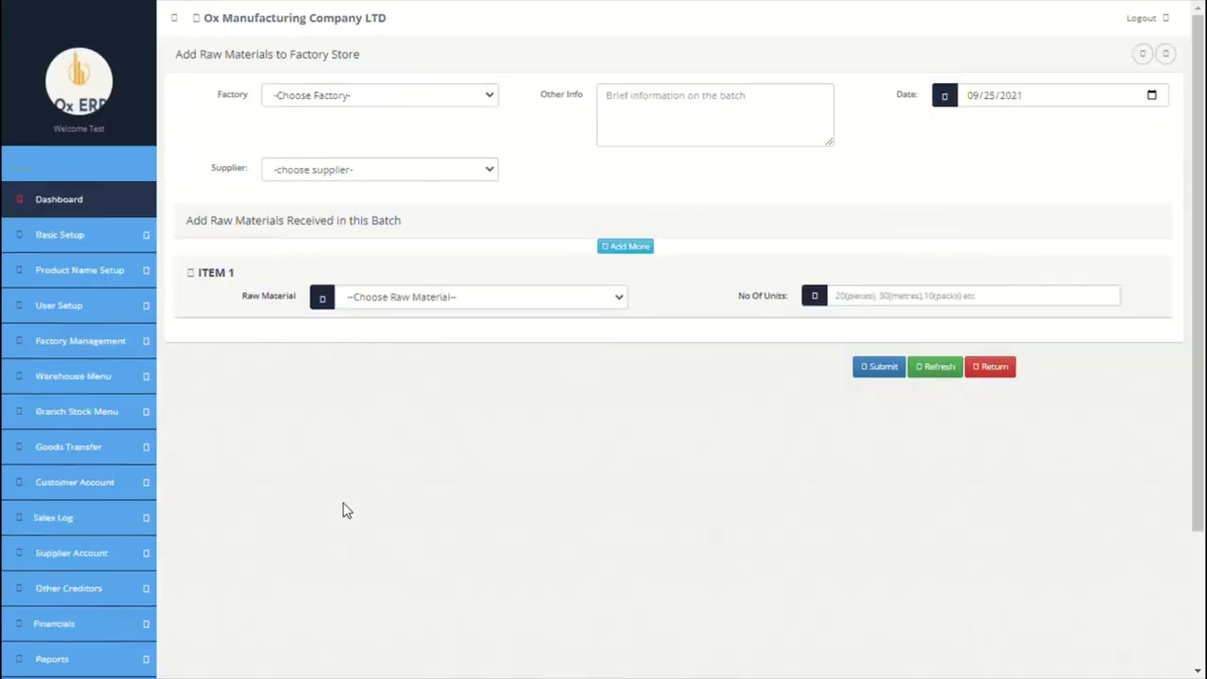
left_click(80, 340)
left_click(67, 474)
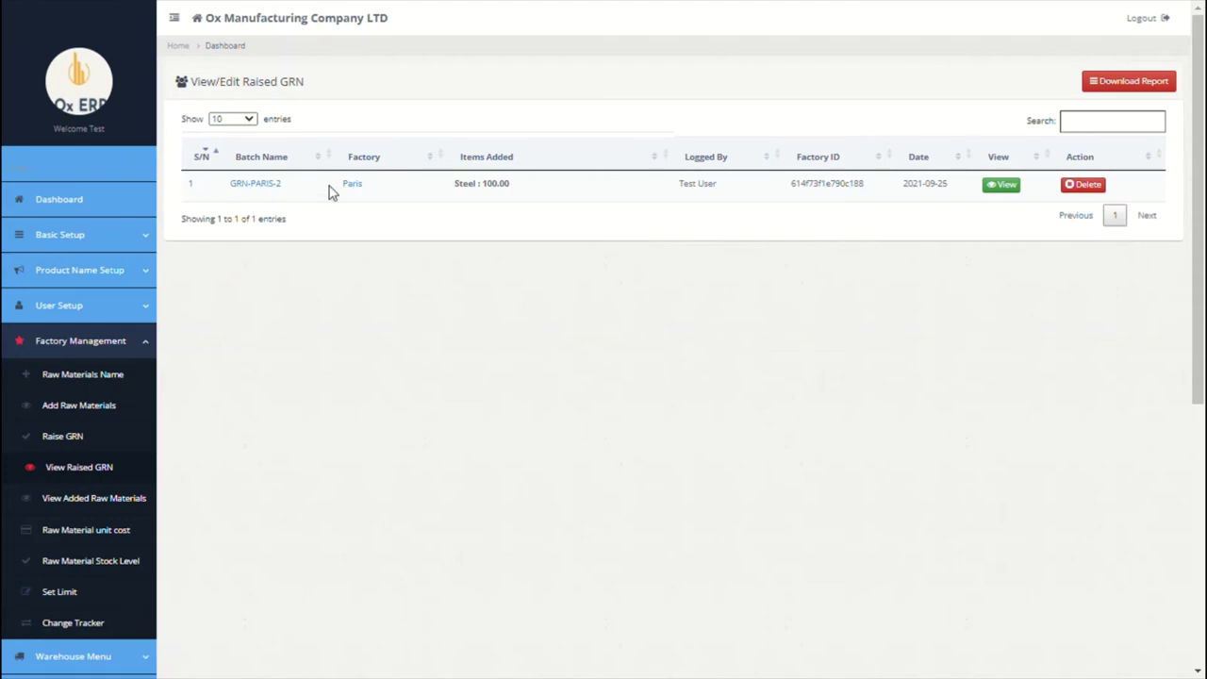
Step: Approve GRN-PARIS-2 with a 20000 total cost and the Paris ABC Manufacturing supplier
left_click(269, 188)
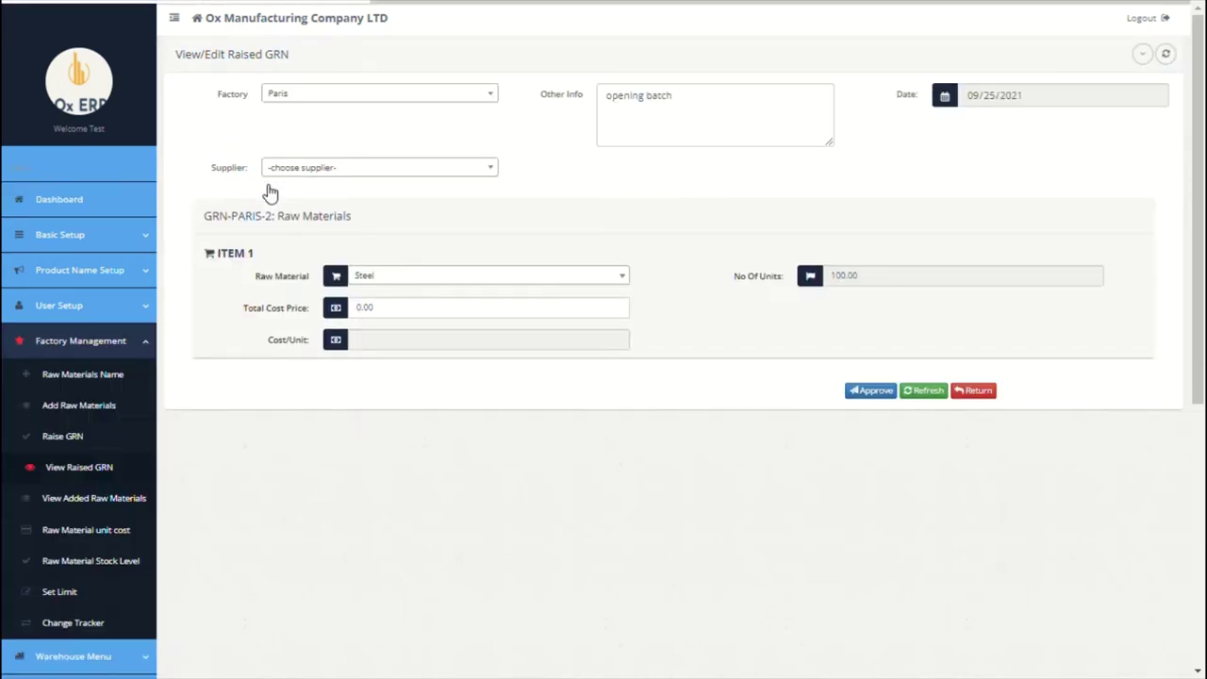
left_click(449, 316)
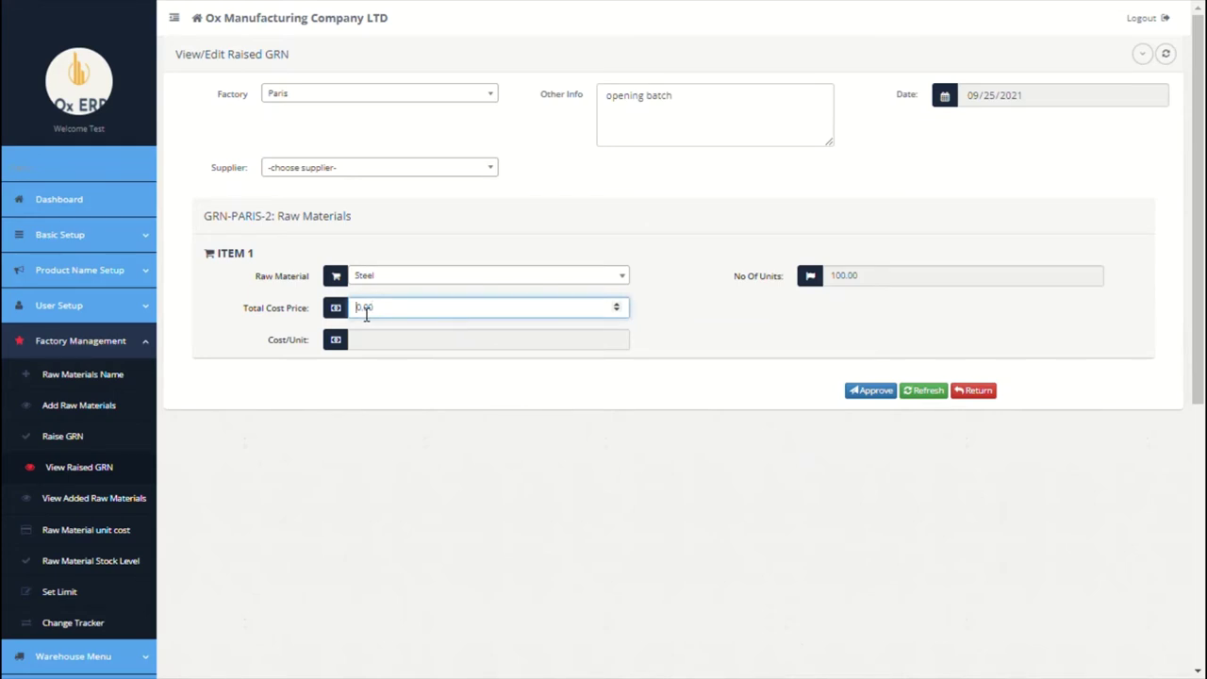
type("20000.00")
left_click(462, 167)
left_click(408, 232)
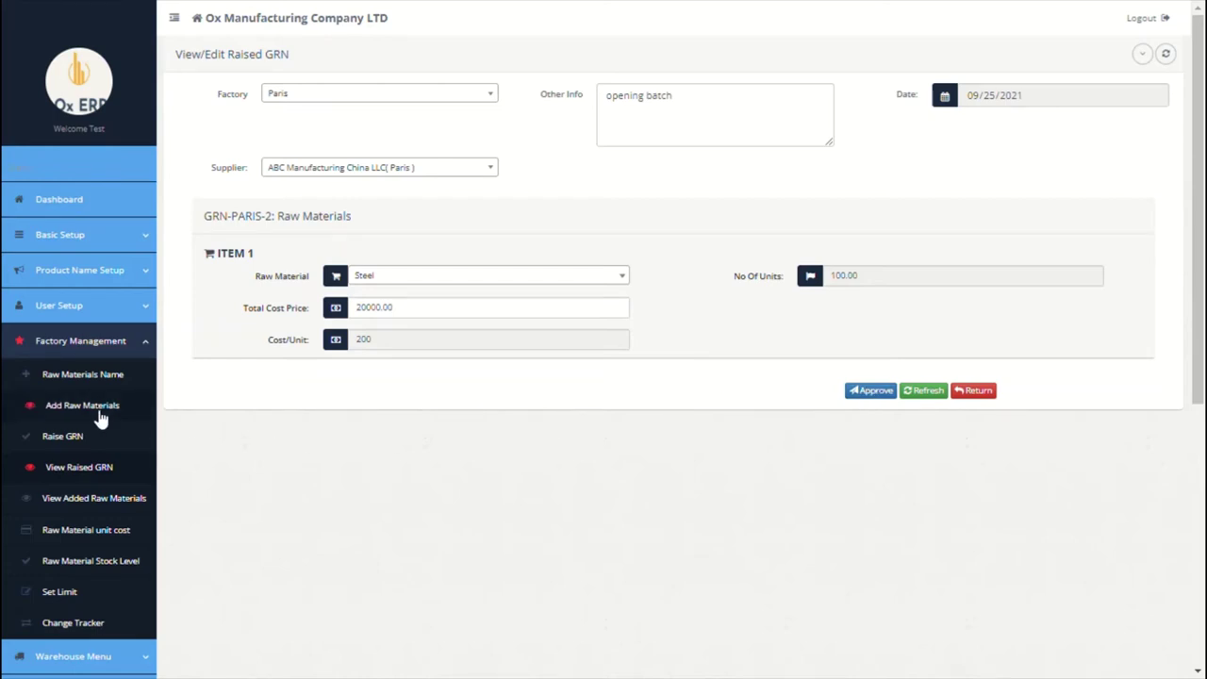
left_click(94, 467)
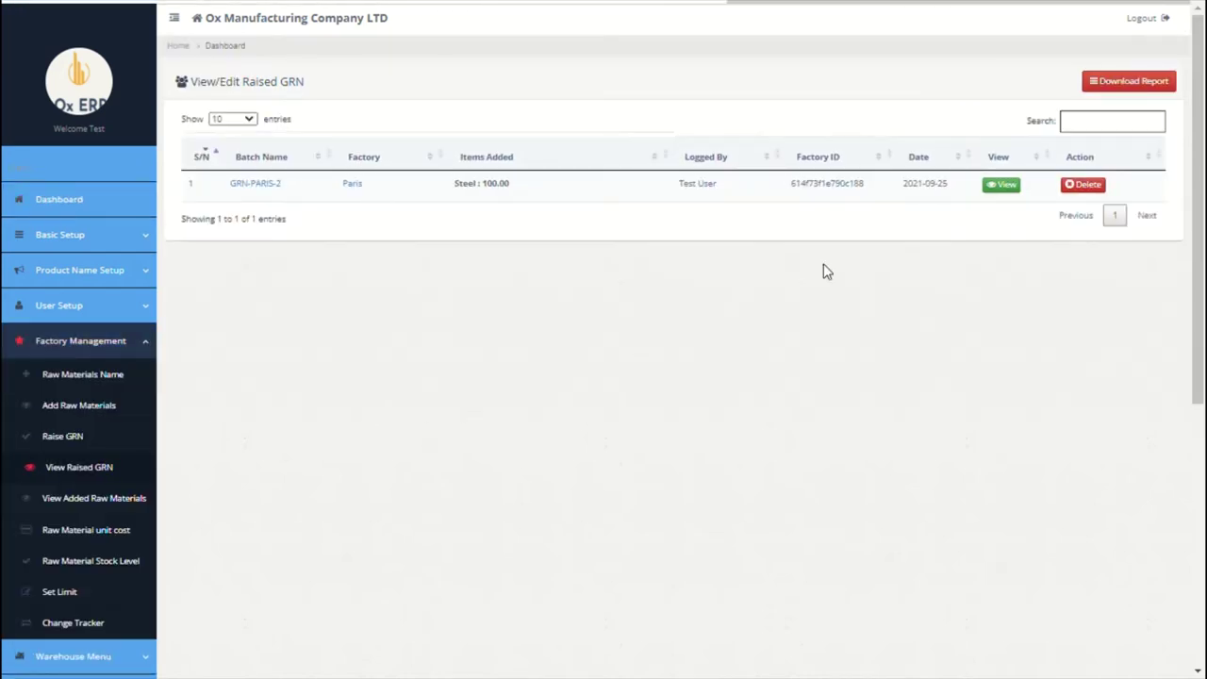
Step: Delete the GRN-PARIS-2 row from the raised GRN list and confirm
left_click(1093, 188)
left_click(675, 84)
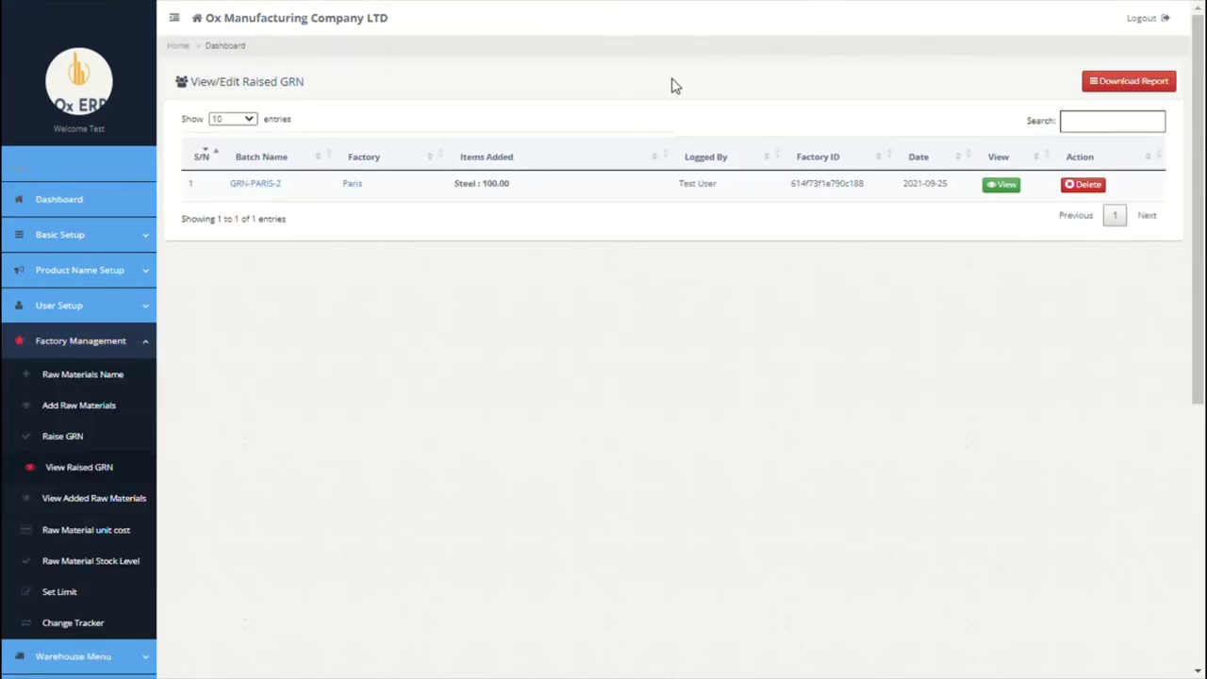
scroll(387, 282, "down", 1)
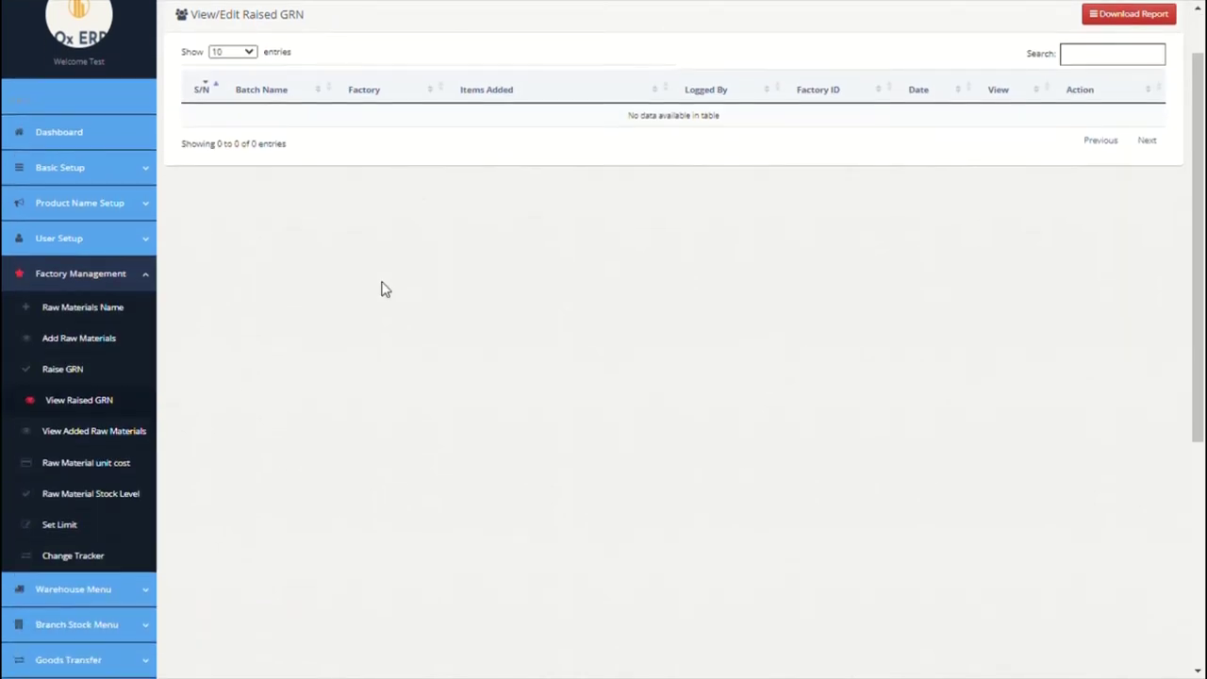
Step: Review GRN-PARIS-1's items (Steel 200, Xylin 100, Silicon 20, Lithium 38), then return to the added raw materials list
left_click(89, 441)
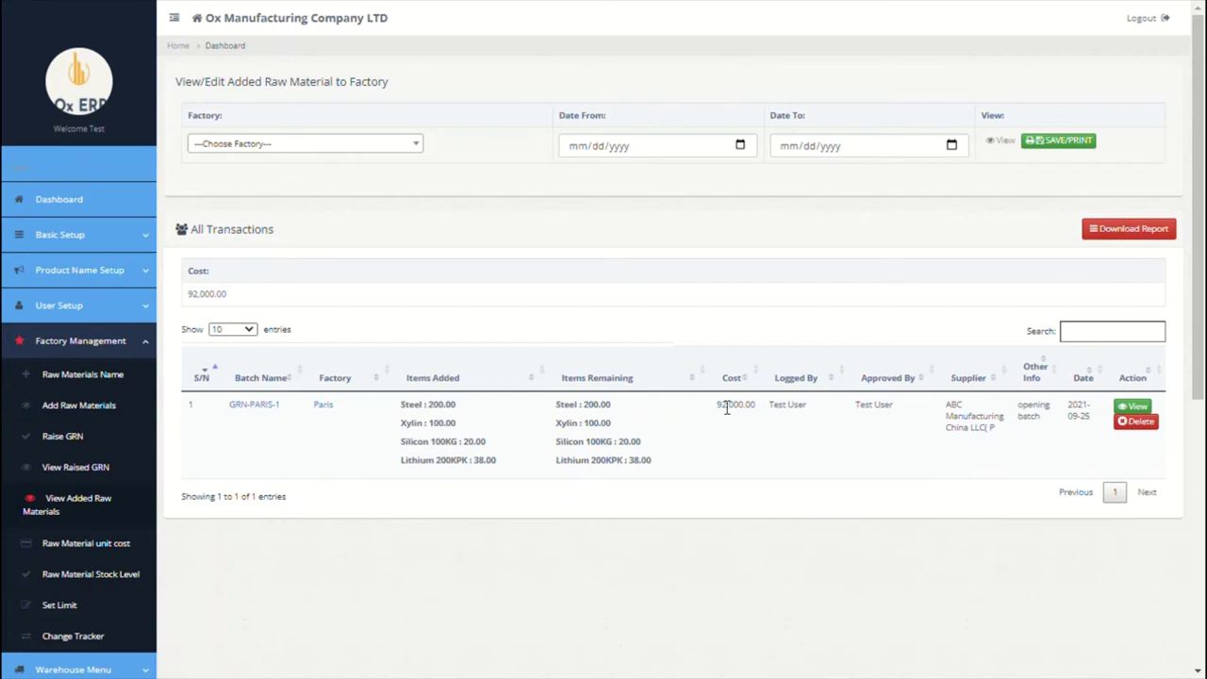
left_click(255, 404)
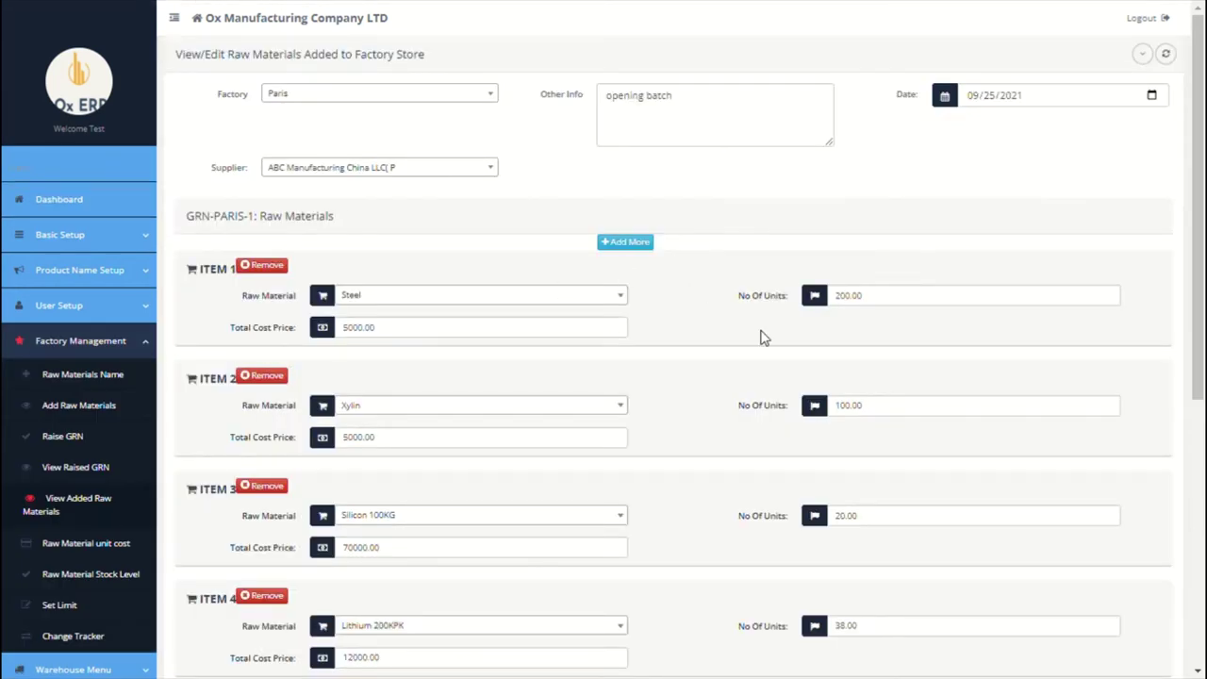
scroll(761, 338, "down", 1)
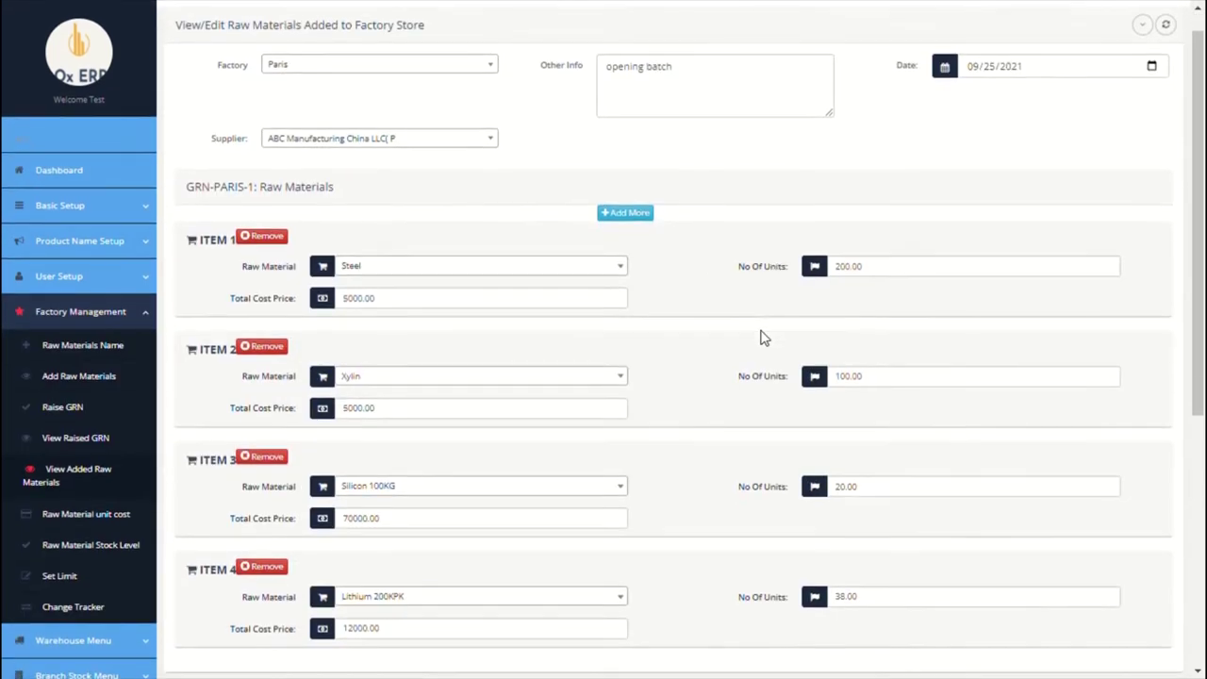
scroll(846, 324, "down", 1)
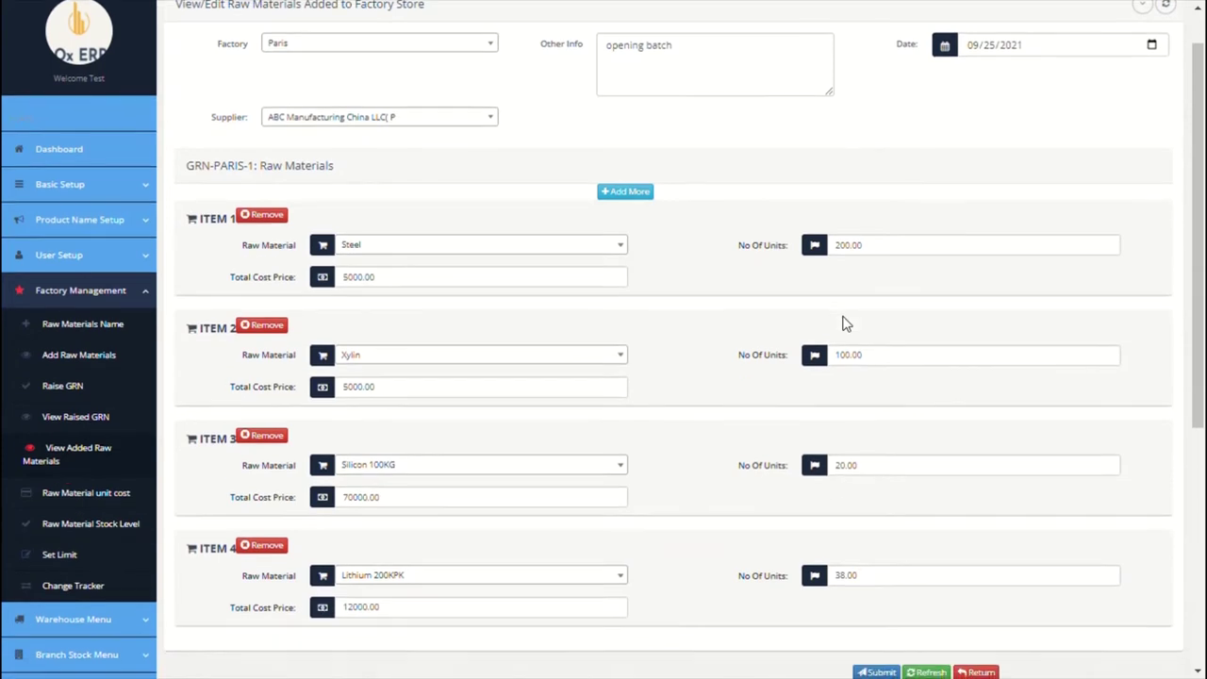
scroll(845, 323, "down", 3)
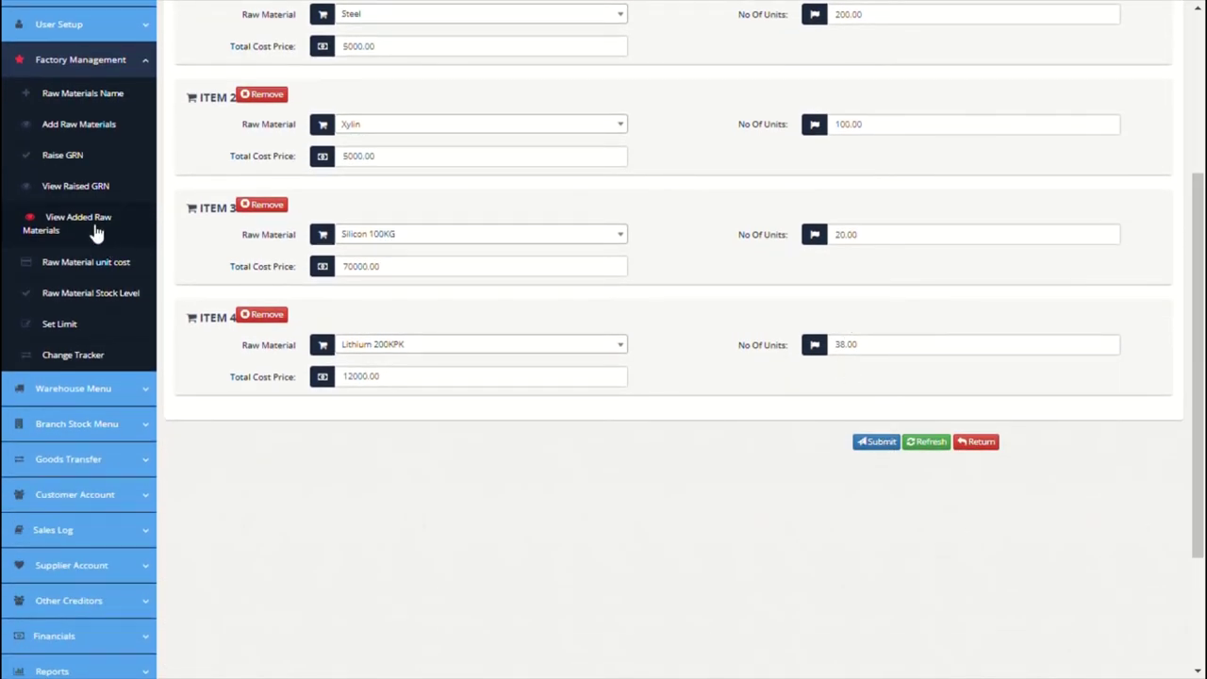
scroll(94, 231, "up", 1)
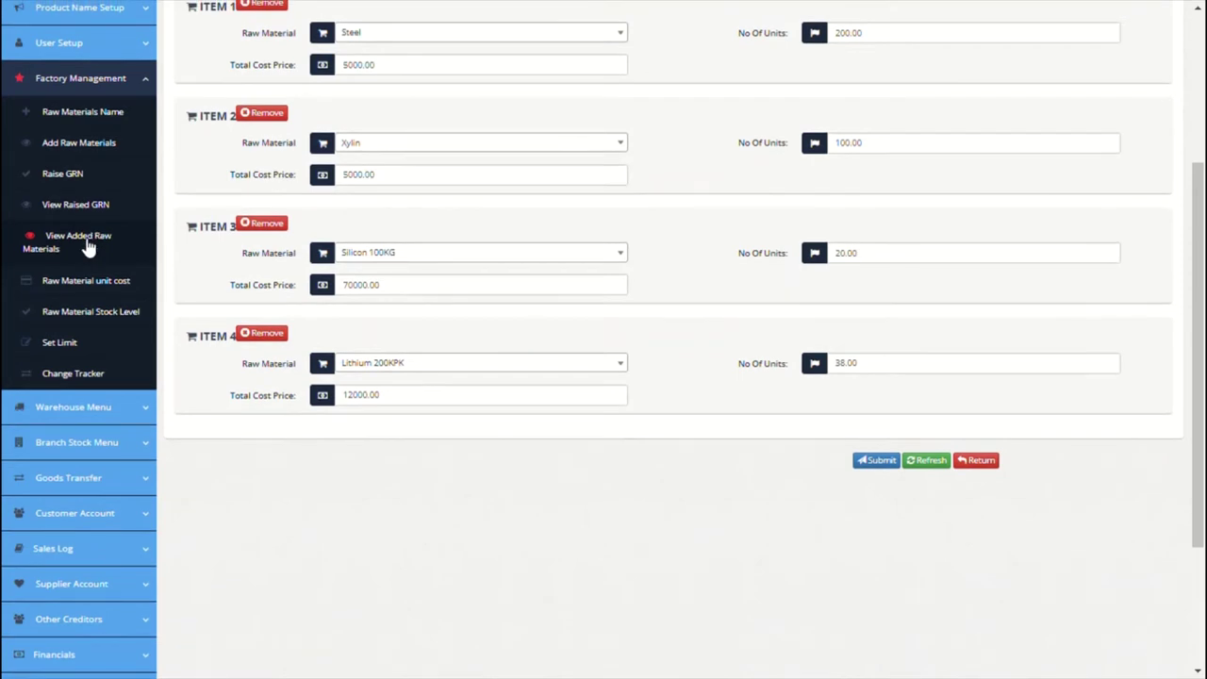
left_click(87, 243)
Step: Filter added raw materials to Factory Paris, 09/01/2021–09/30/2021, then preview and cancel the purchases statement
left_click(416, 145)
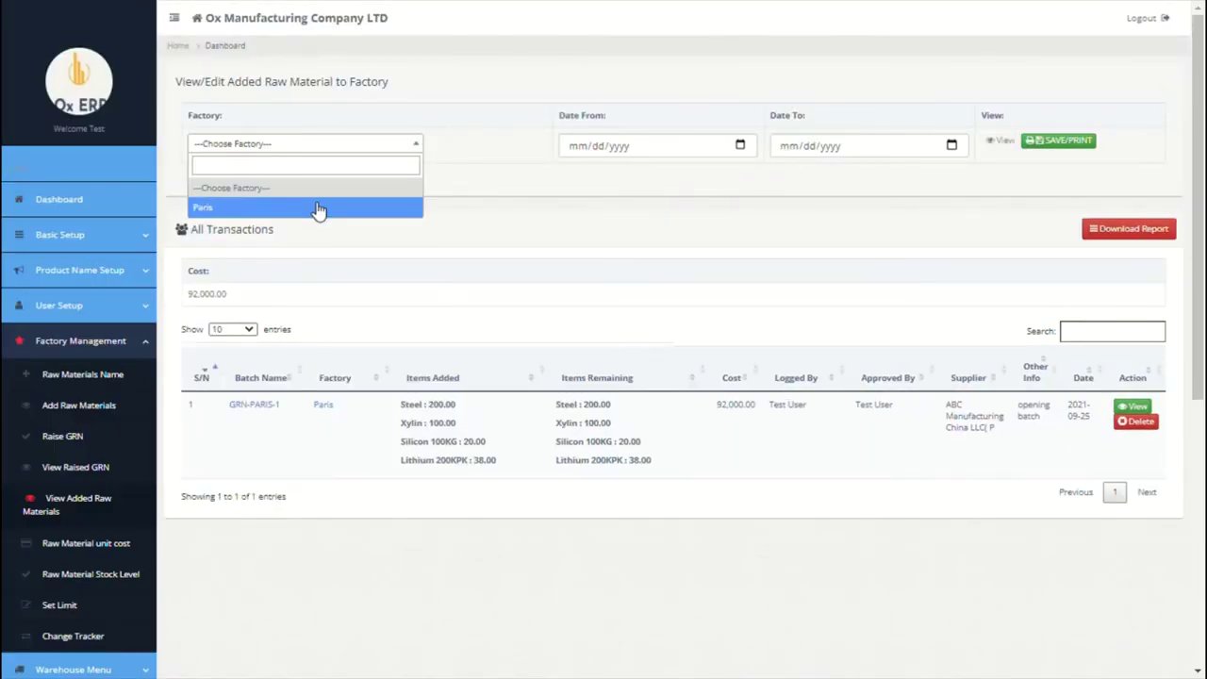
left_click(318, 207)
left_click(741, 146)
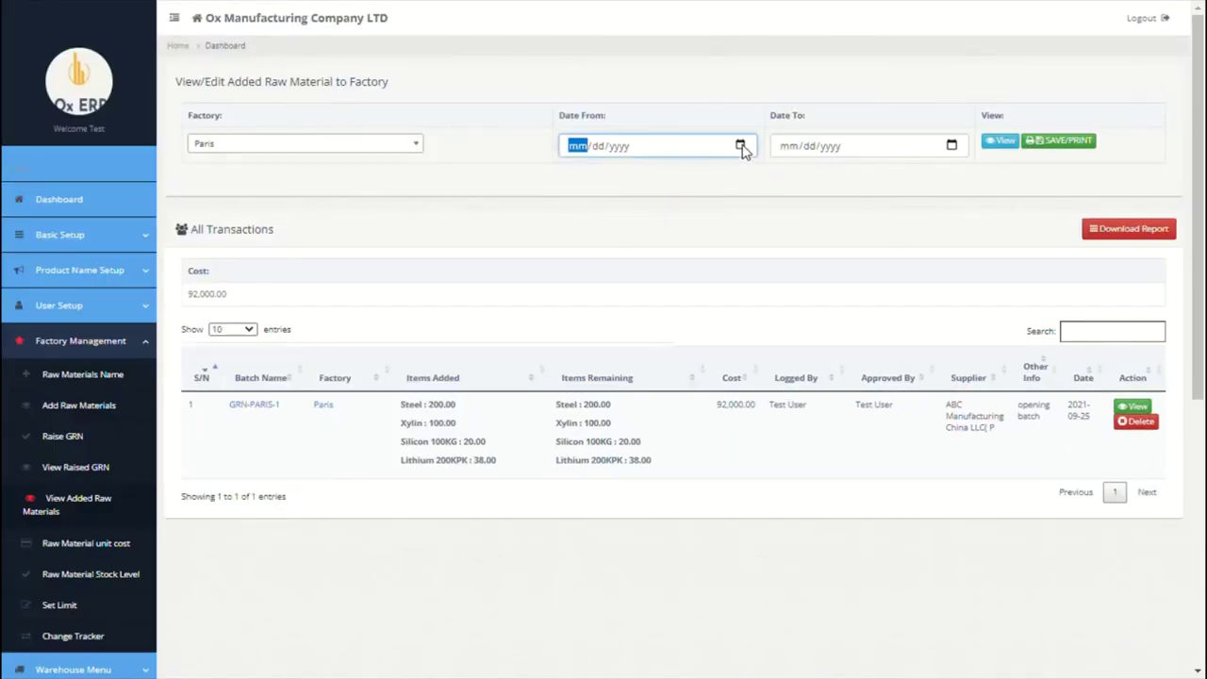
type("09012021")
left_click(949, 146)
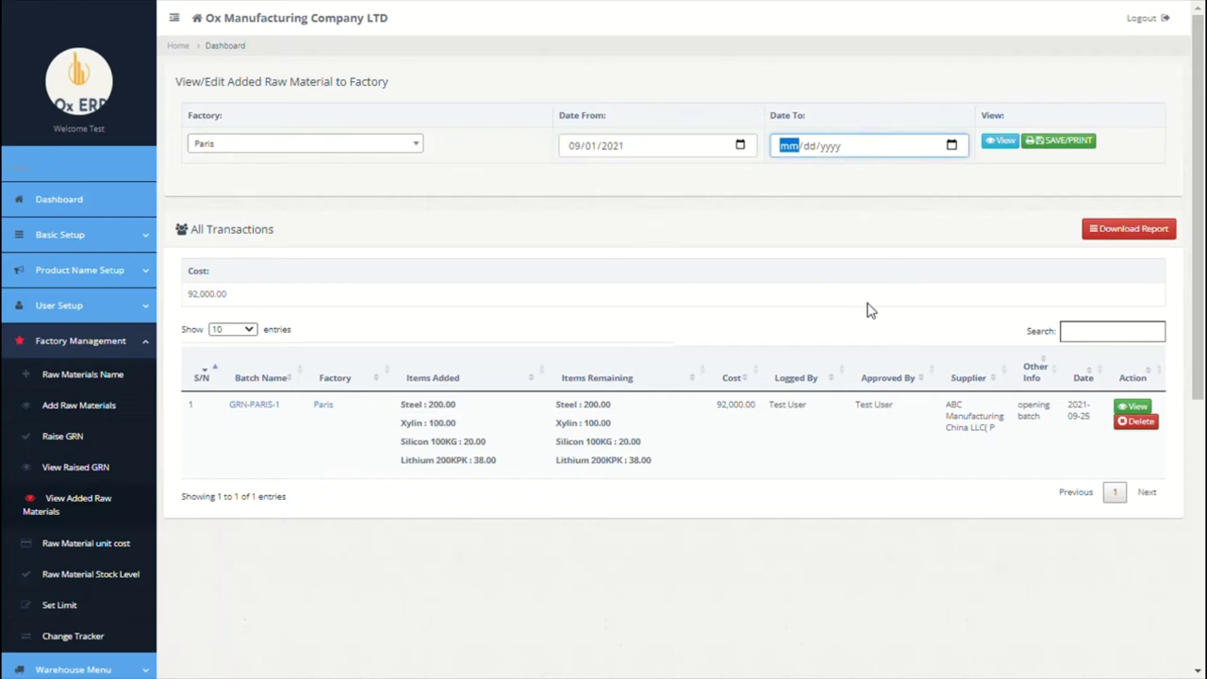
type("09302021")
left_click(997, 149)
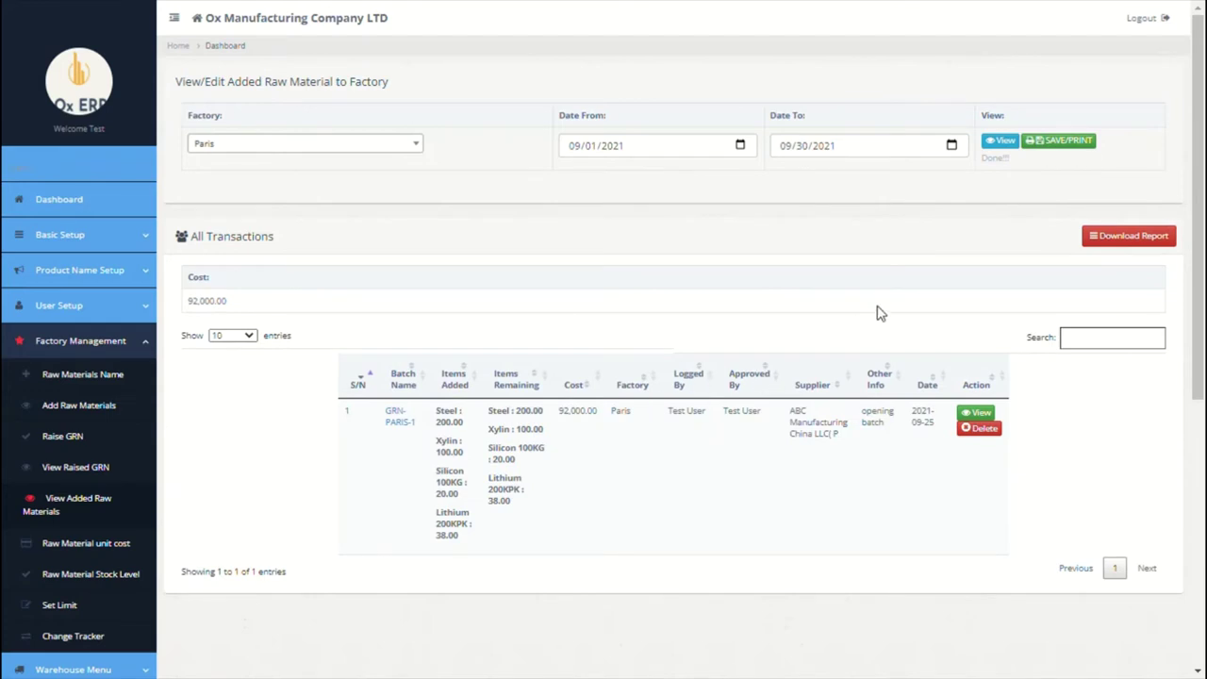
left_click(1077, 146)
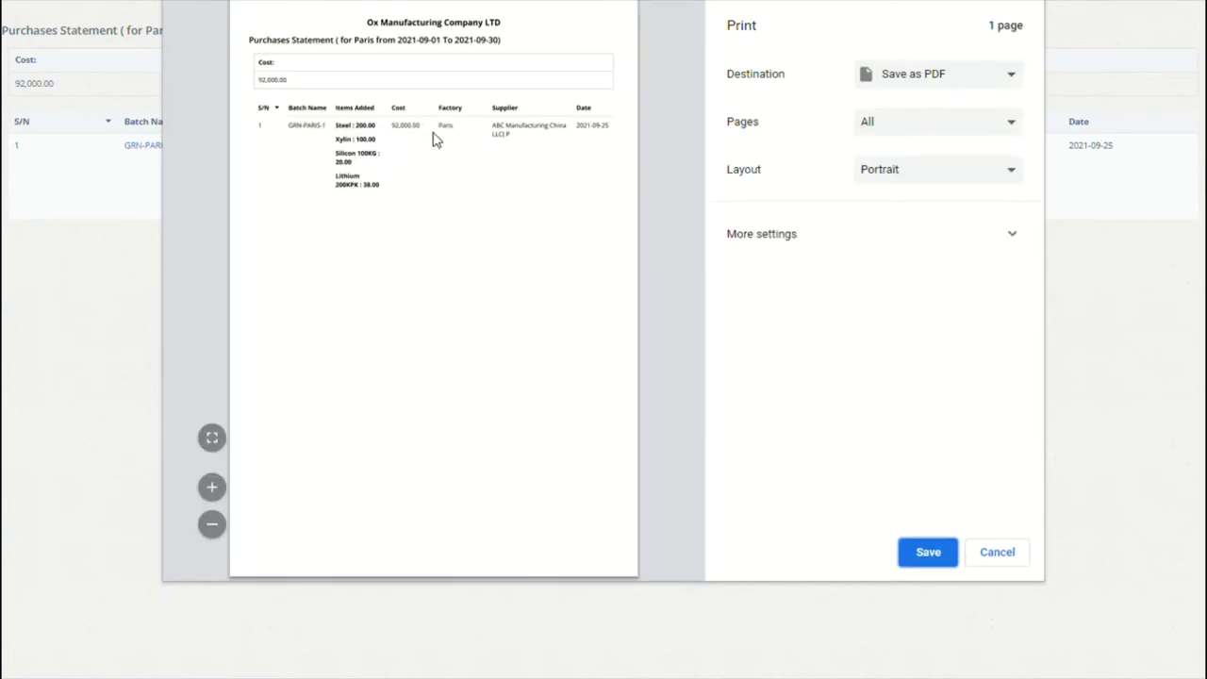
left_click(993, 552)
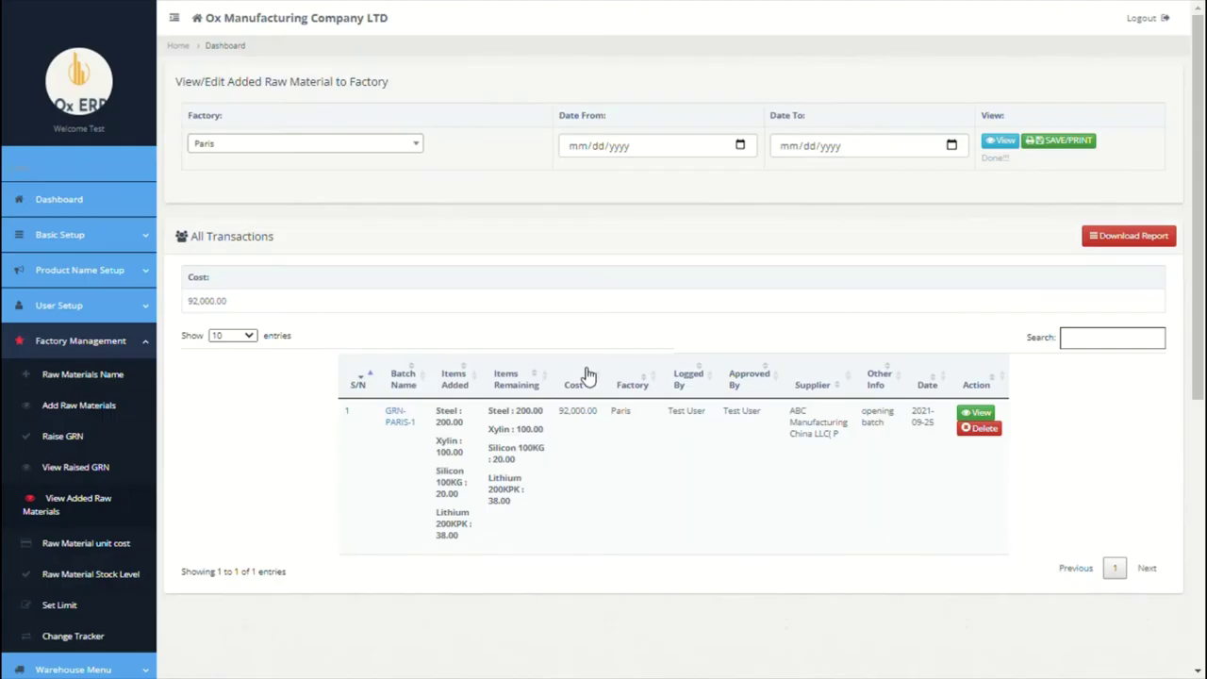
Step: After the per-batch cost analysis, load the Raw Material Stock Level report for Factory Paris
left_click(76, 558)
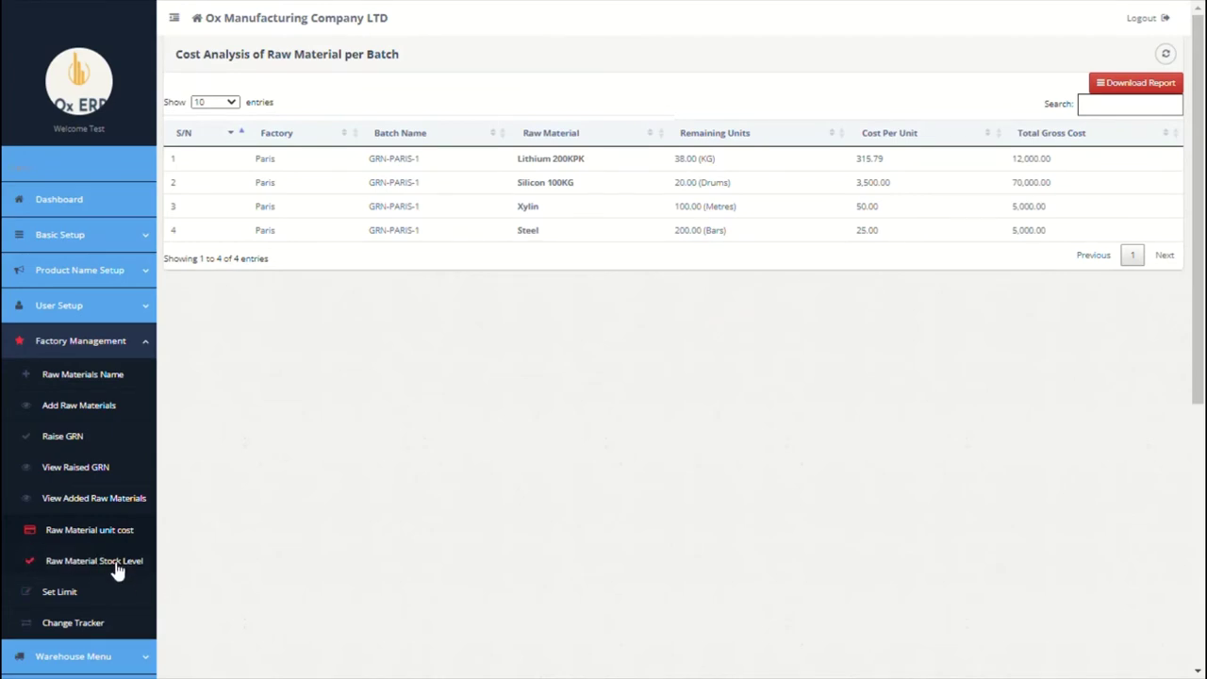
left_click(116, 569)
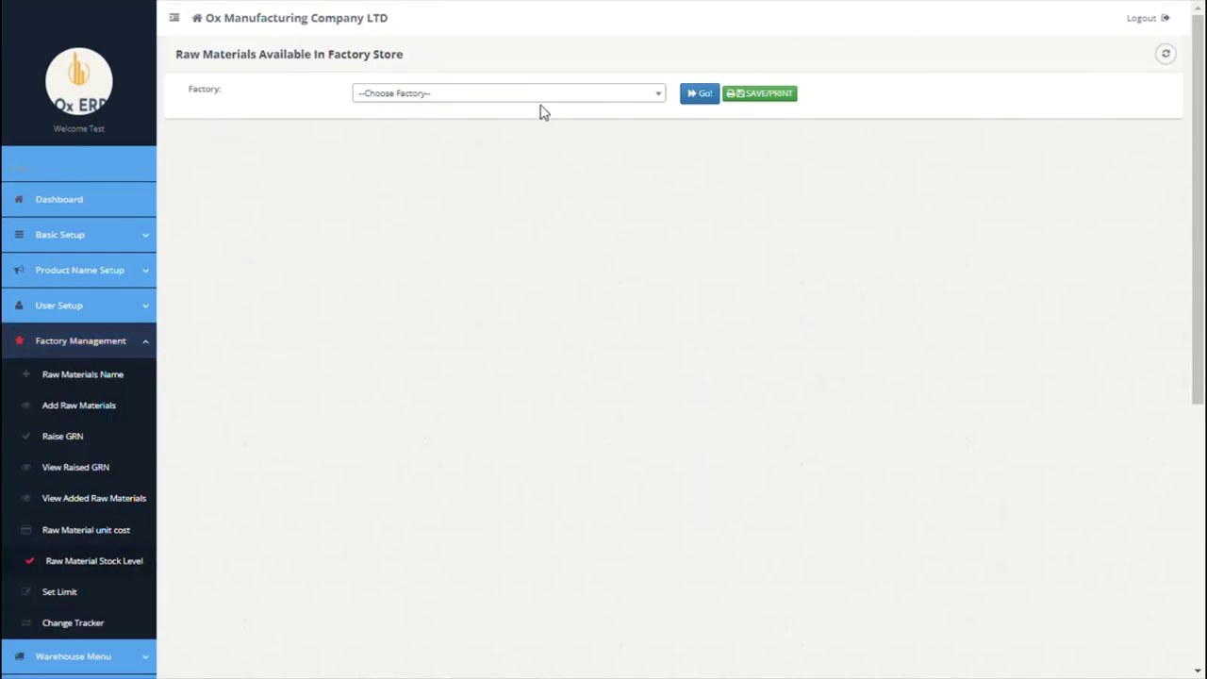
left_click(610, 94)
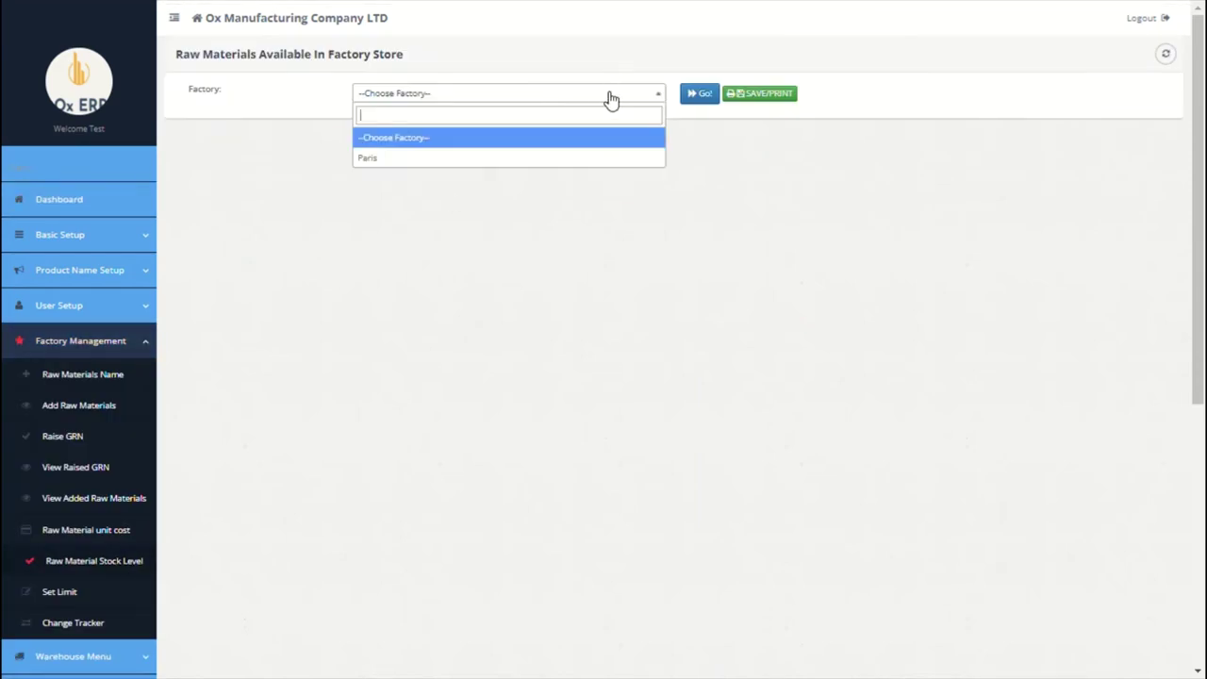
left_click(494, 159)
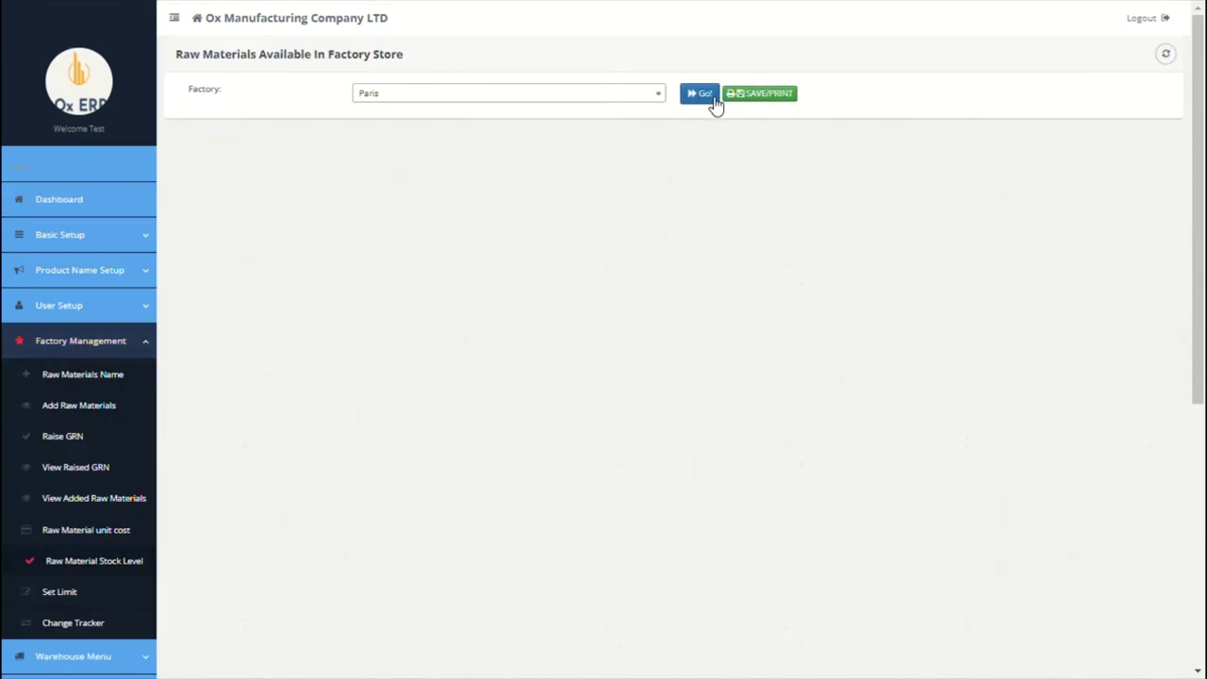
left_click(712, 97)
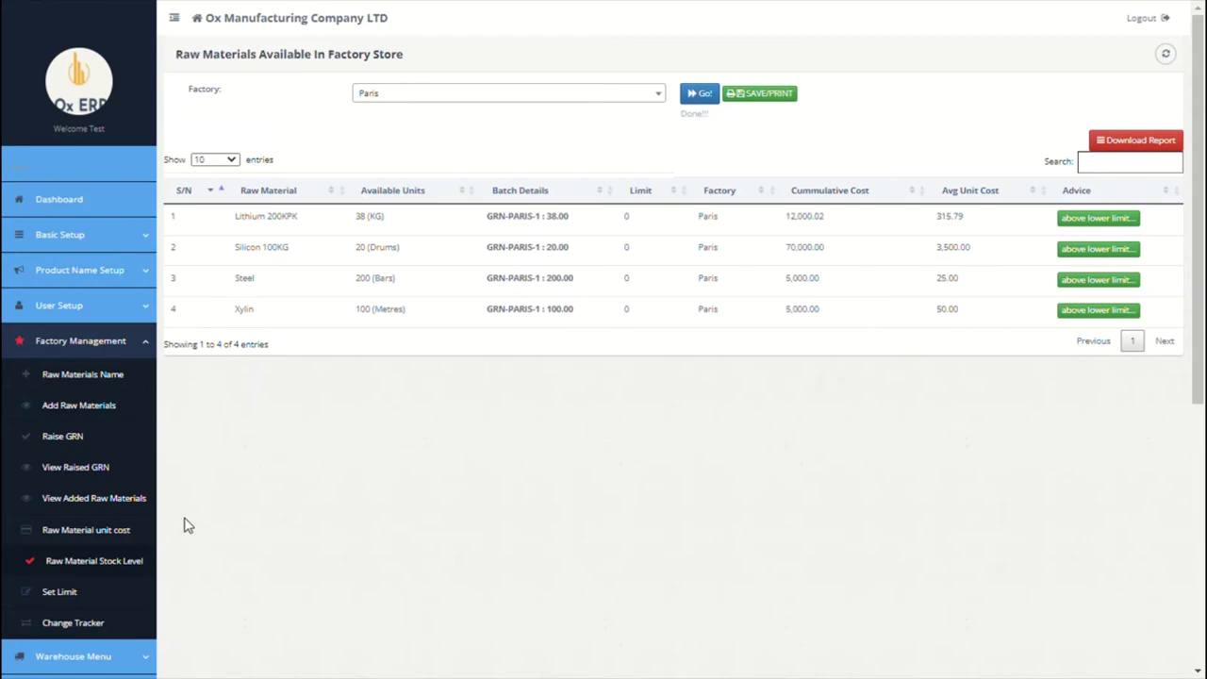
Step: Load the raw material lower limits for the Paris factory
left_click(64, 593)
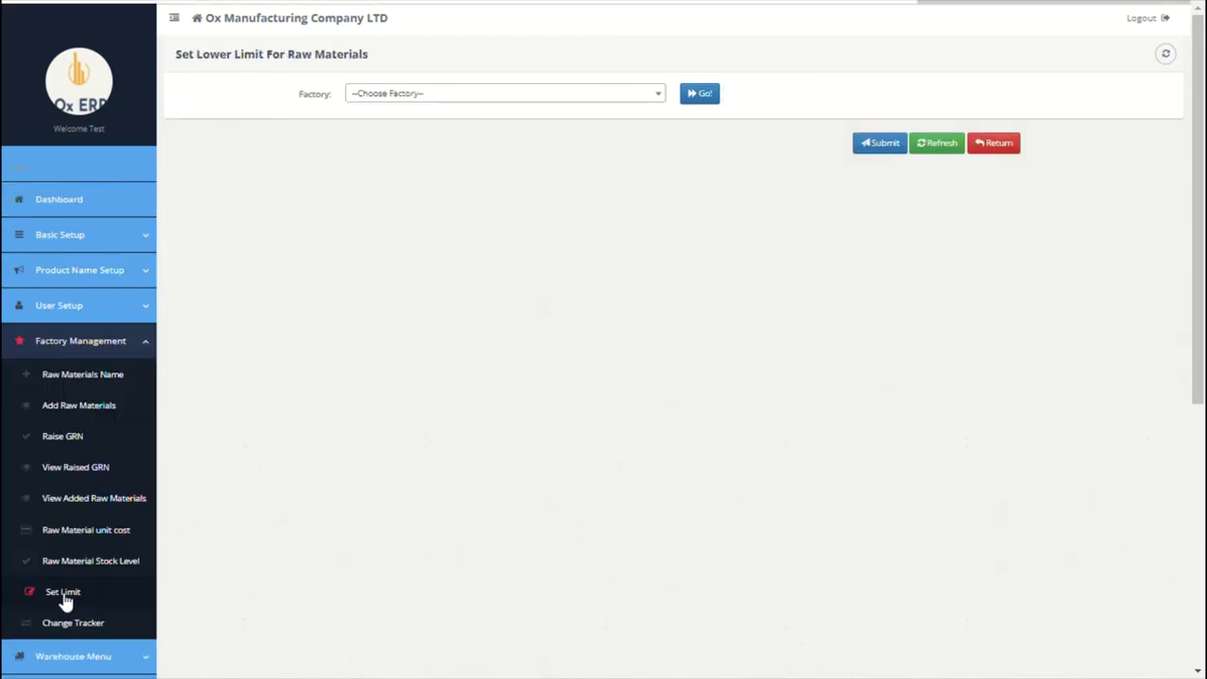
left_click(639, 92)
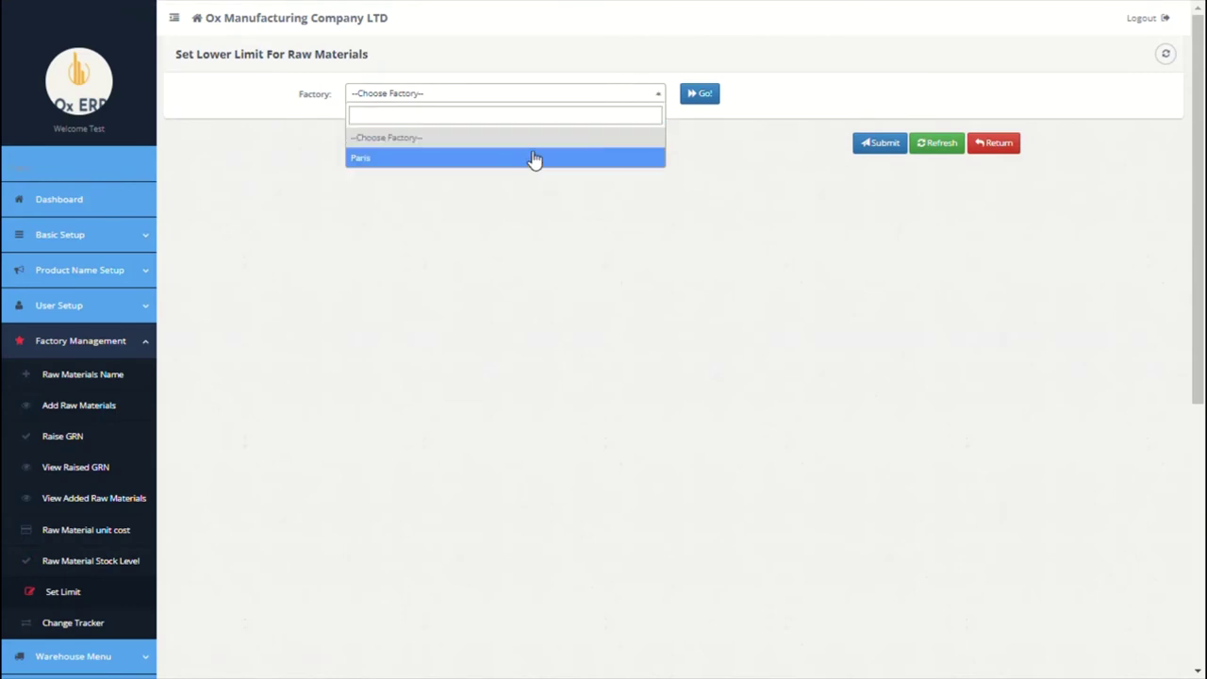
left_click(536, 158)
left_click(698, 94)
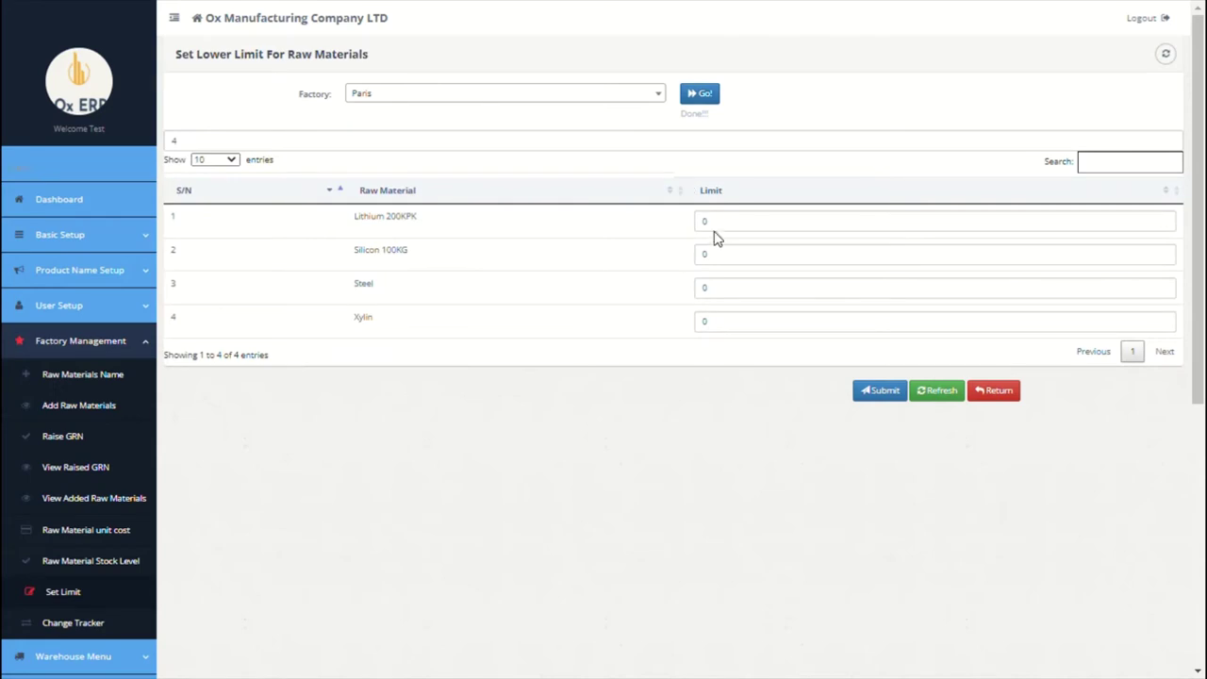
Step: Set Lithium 200KPK, Silicon 100KG, Steel and Xylin lower limits to 10 and save
left_click(710, 226)
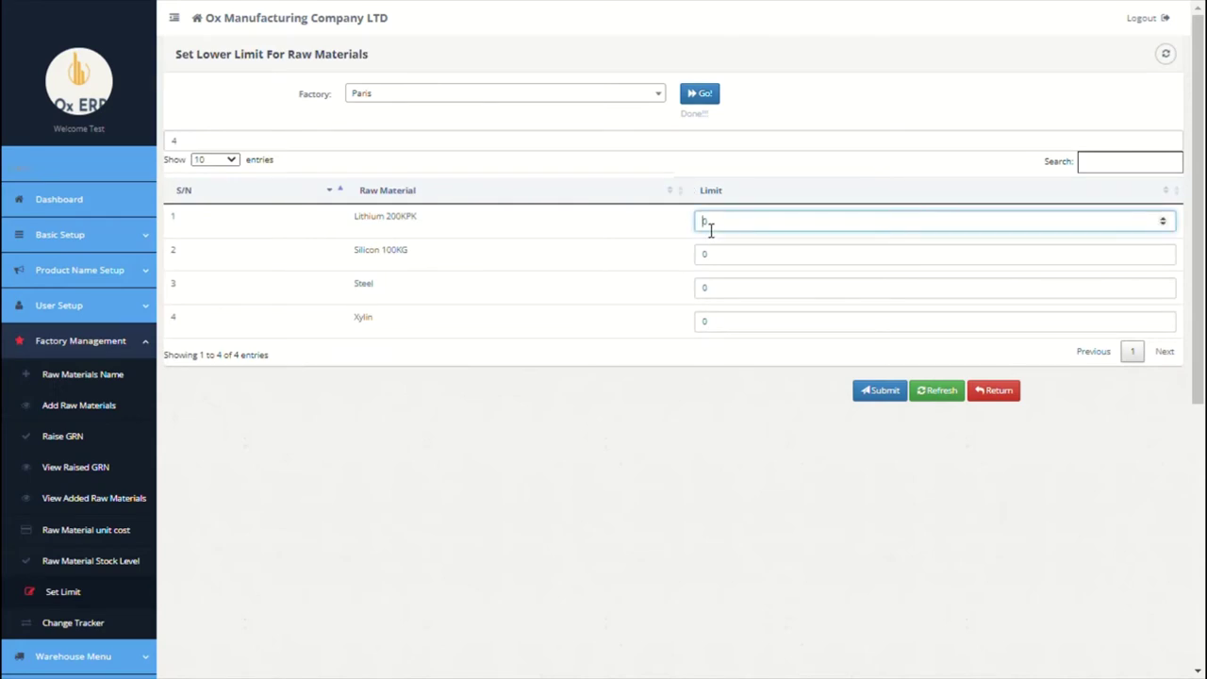
left_click(708, 259)
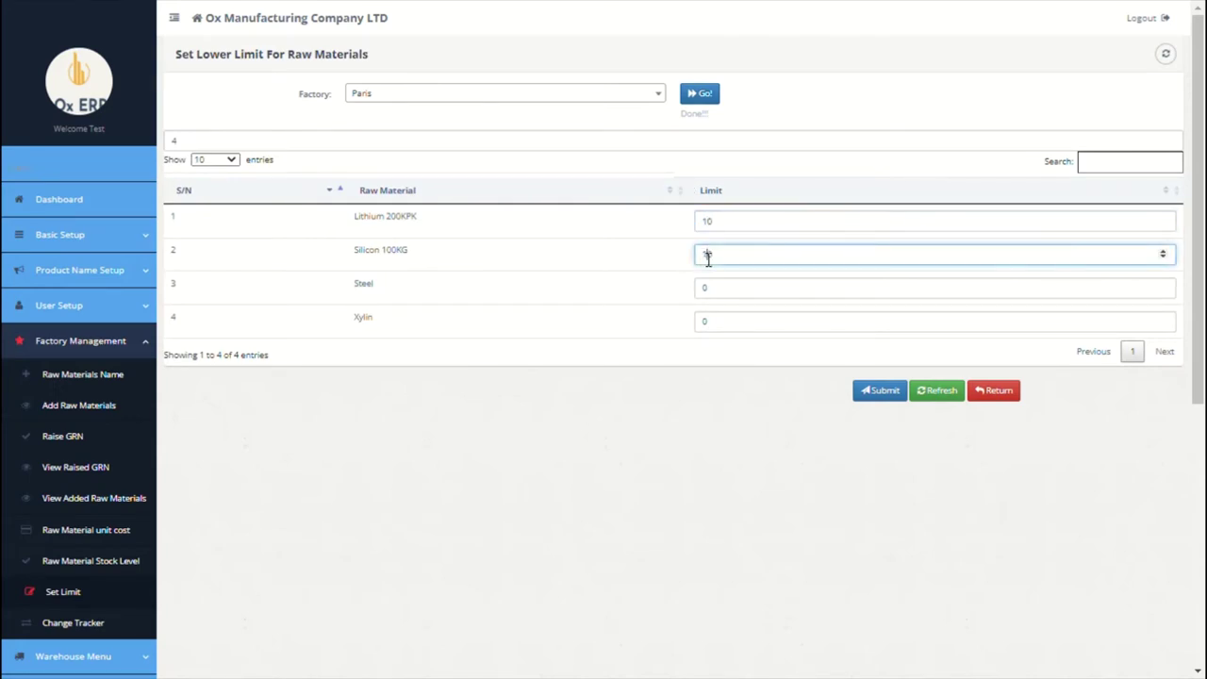
left_click(708, 287)
type("1")
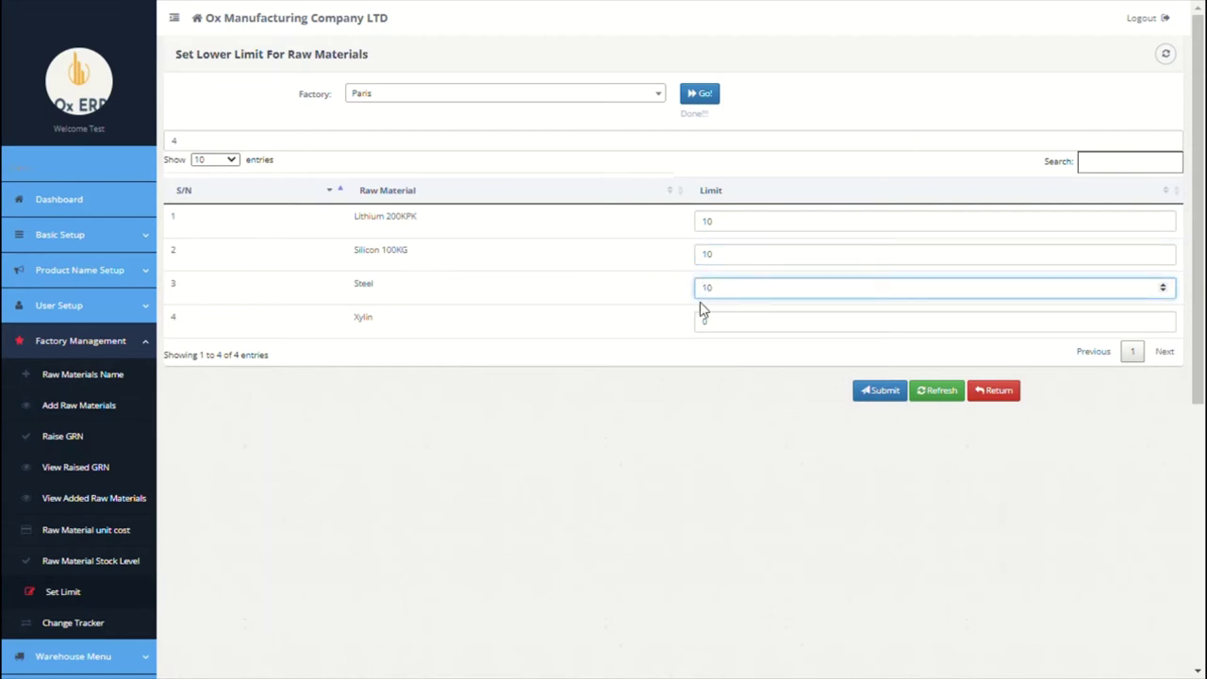
left_click(707, 323)
type("1")
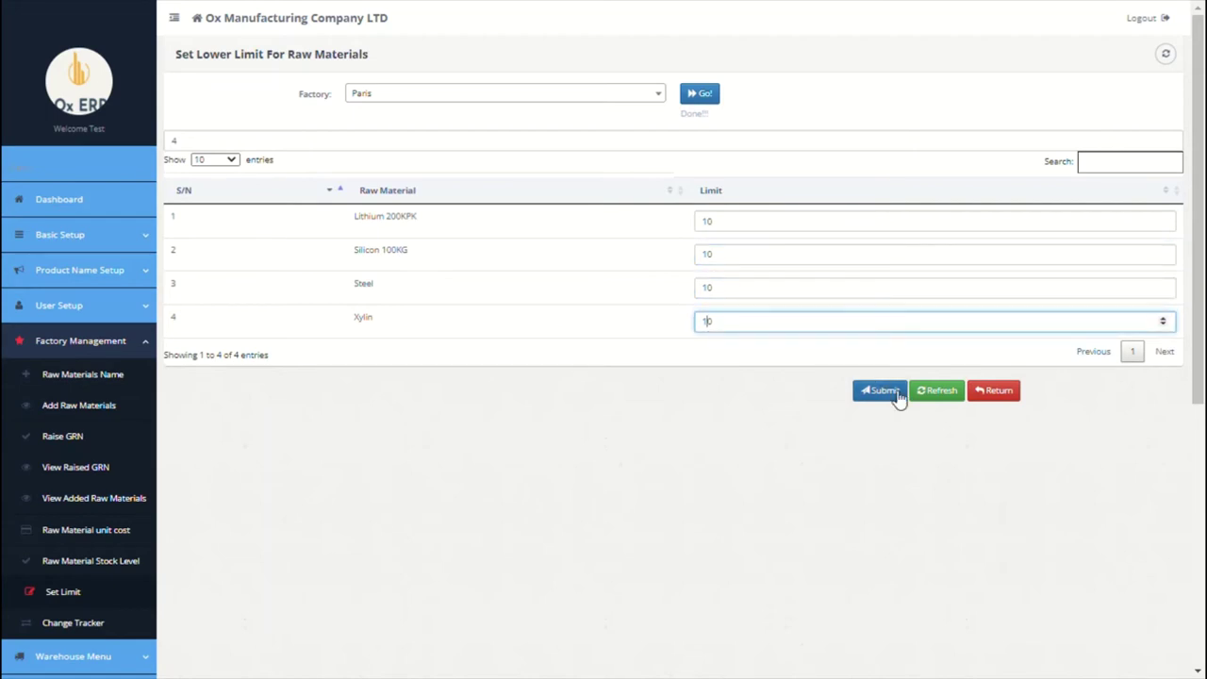
left_click(894, 394)
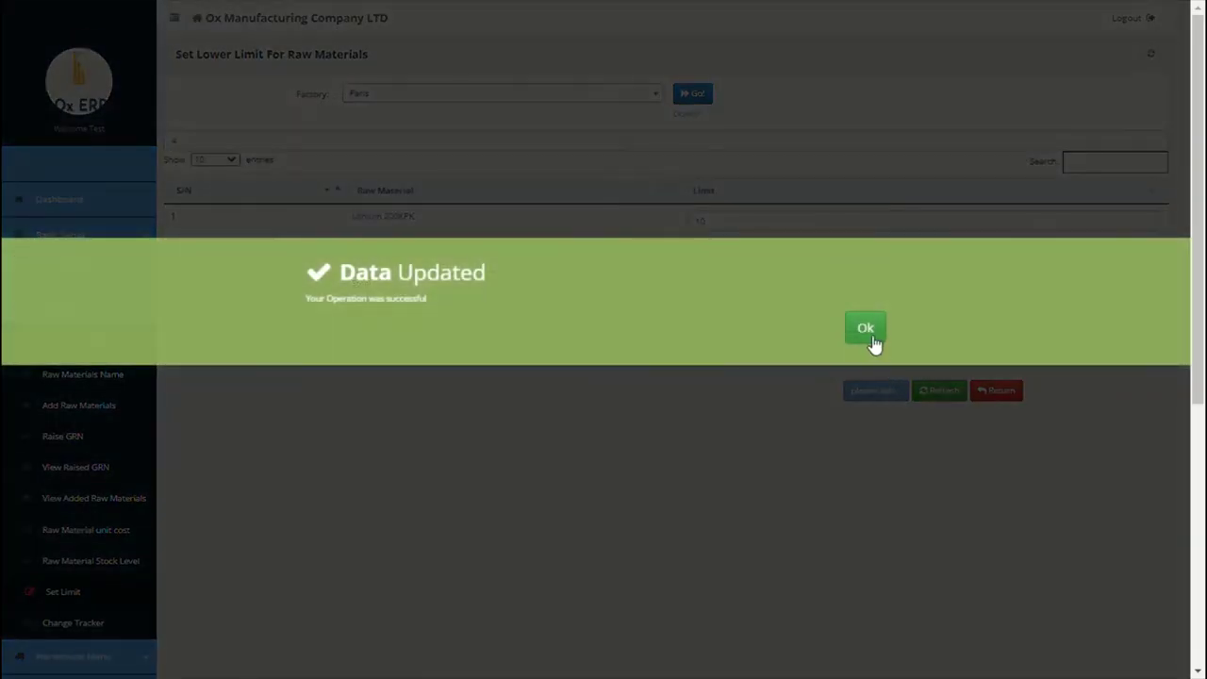
left_click(871, 338)
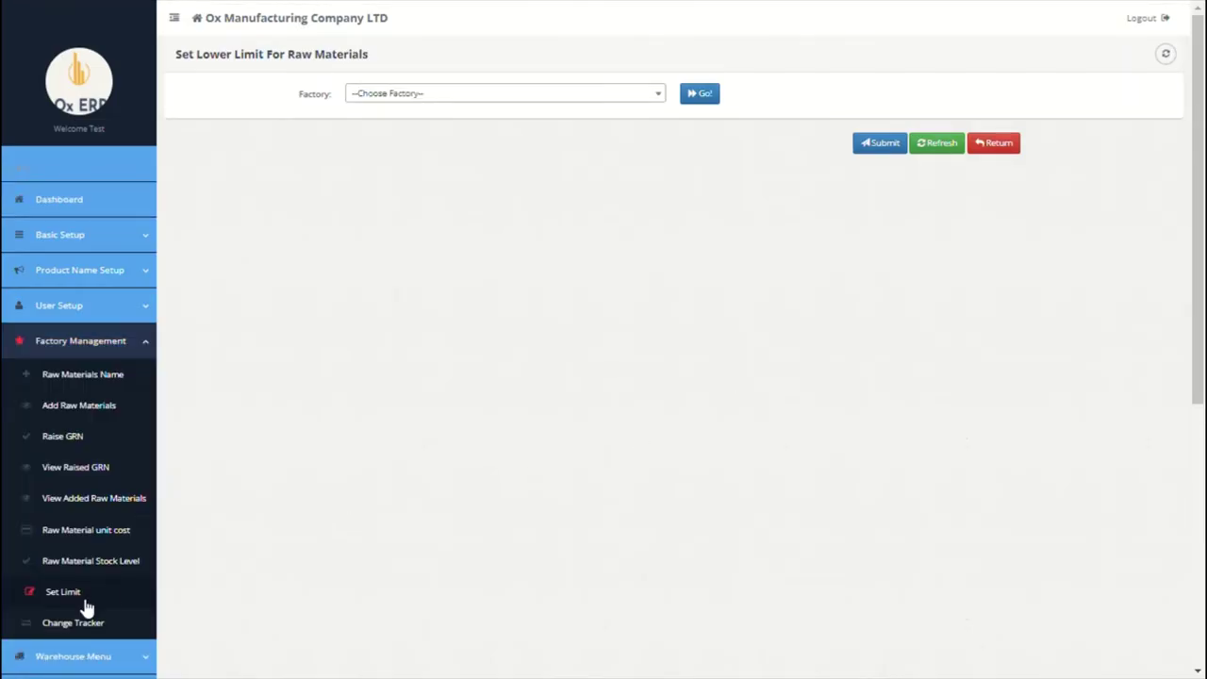
left_click(81, 624)
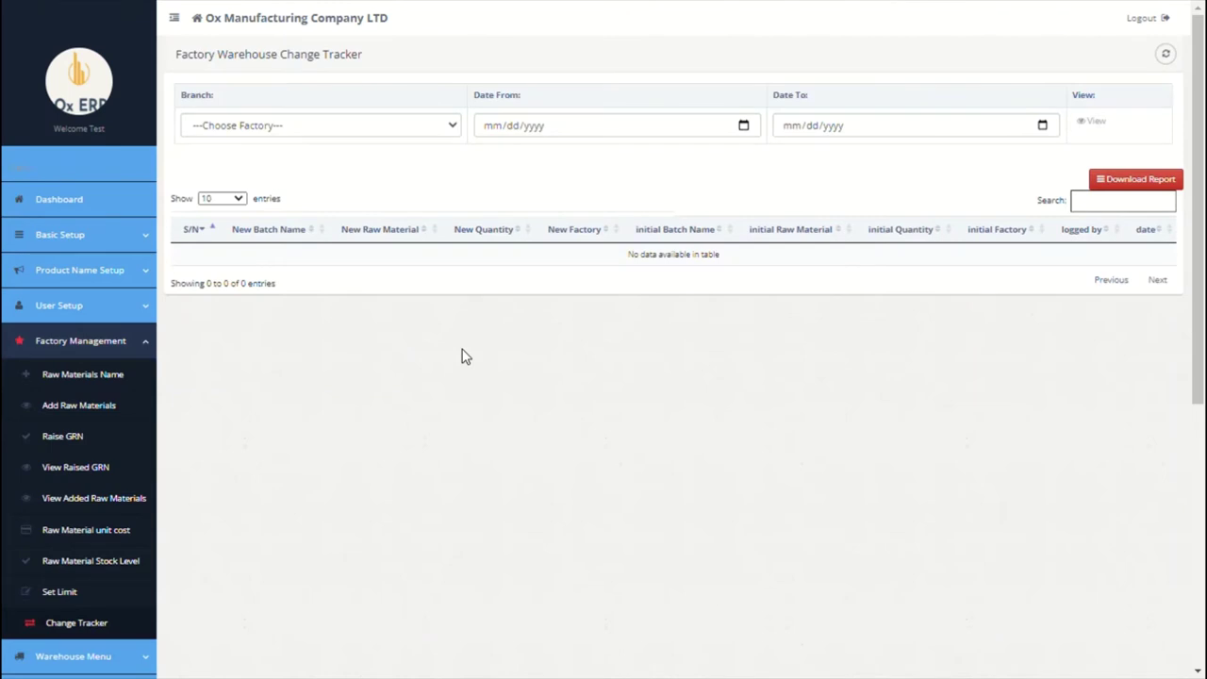
Step: Open the Add Produced Goods form from Warehouse Menu and start batch name BTCH001
scroll(462, 357, "down", 3)
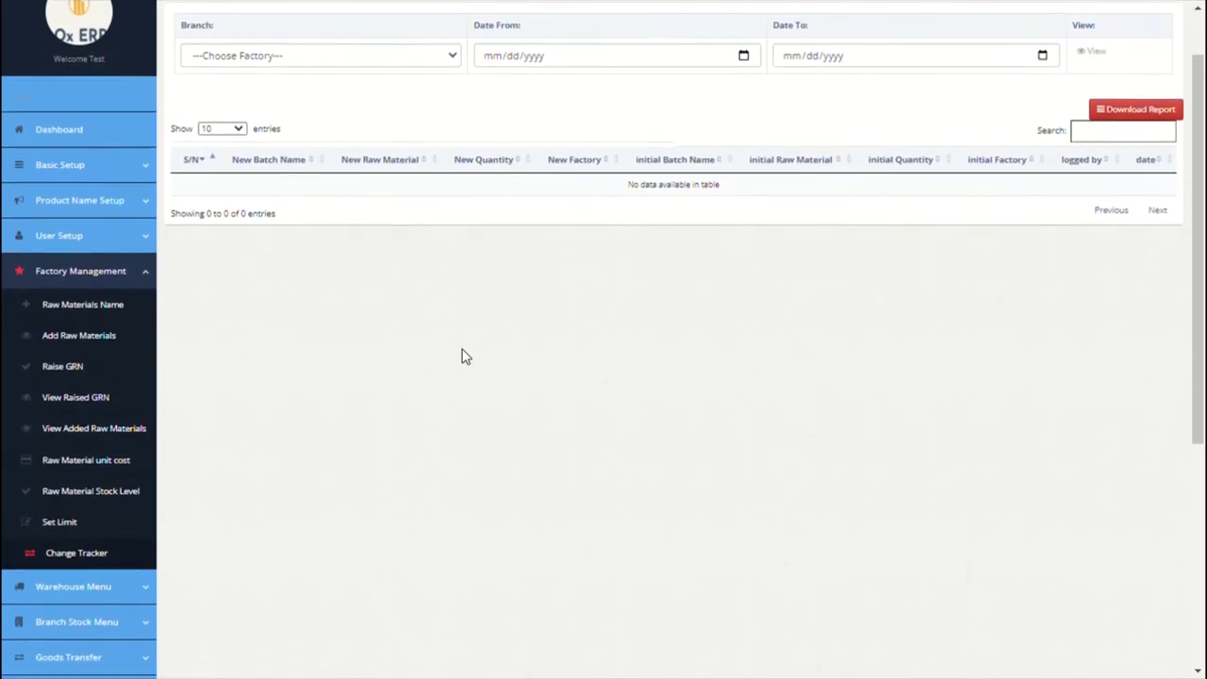
scroll(461, 356, "down", 1)
left_click(76, 445)
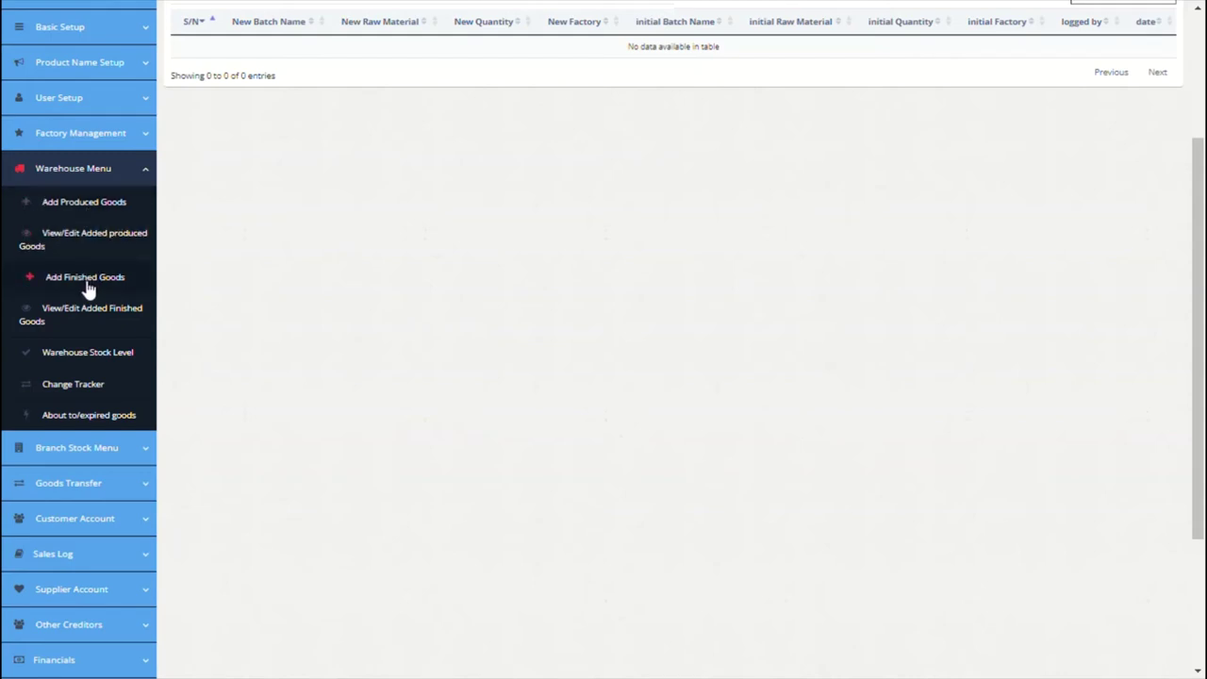
left_click(88, 202)
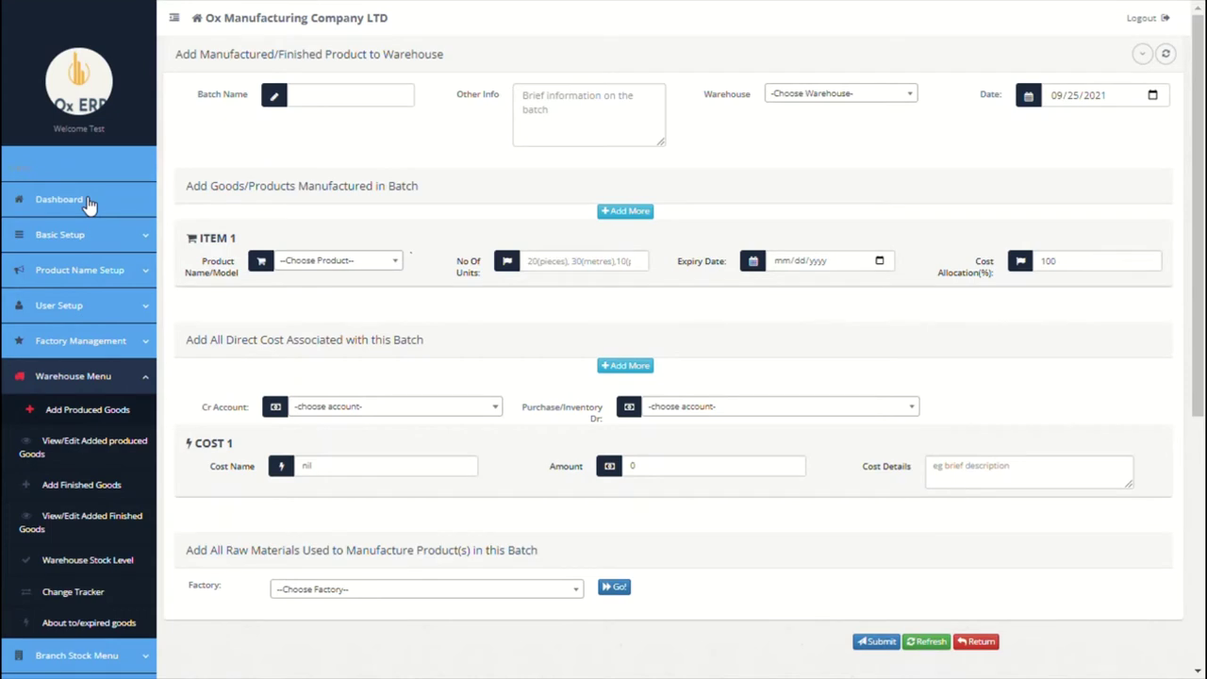
left_click(398, 108)
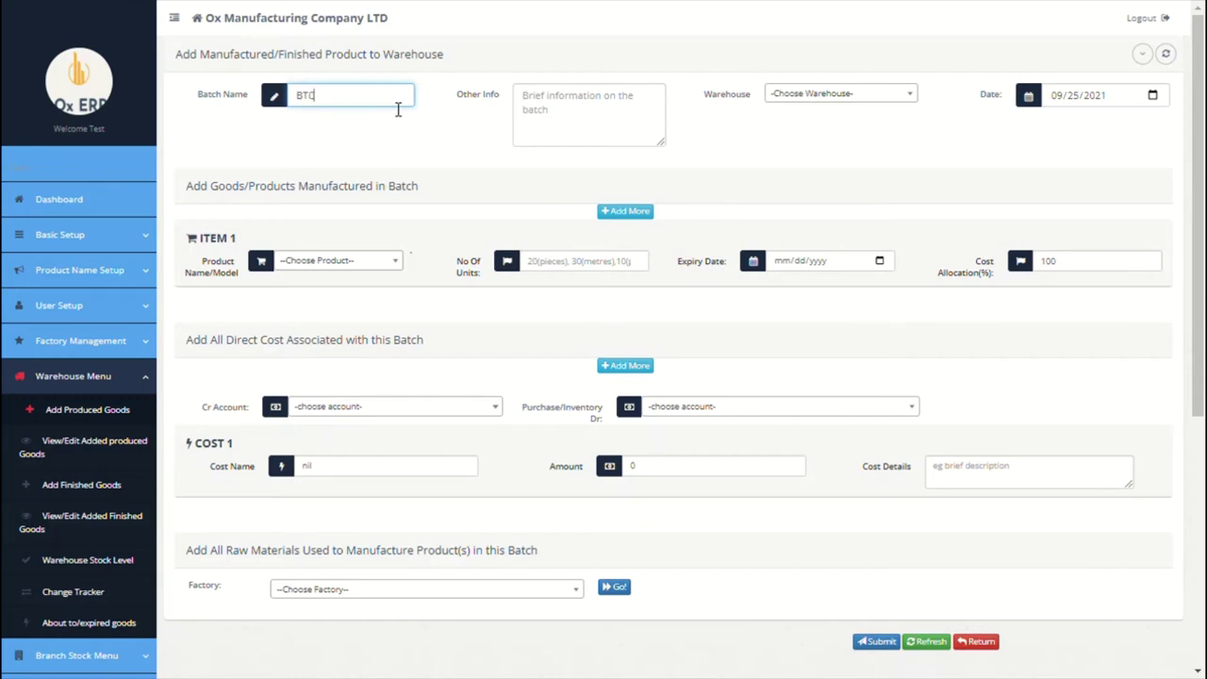
Step: Add the batch's other information and choose the Paris warehouse
left_click(545, 109)
type("First production")
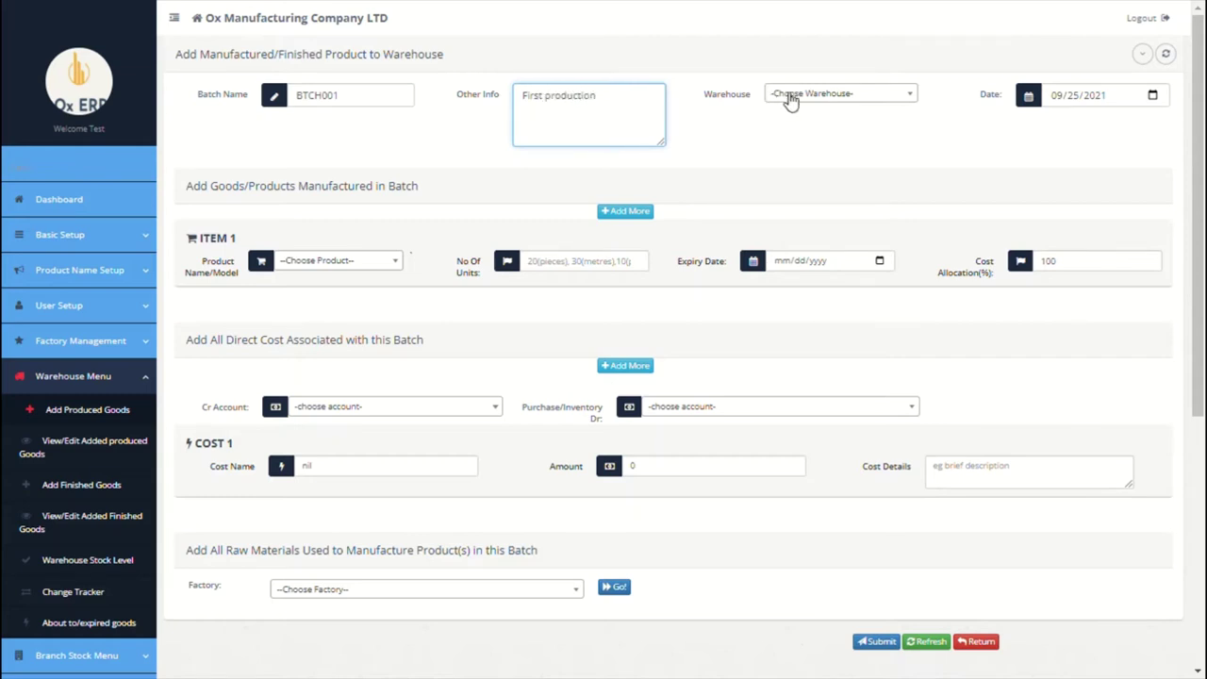
left_click(821, 100)
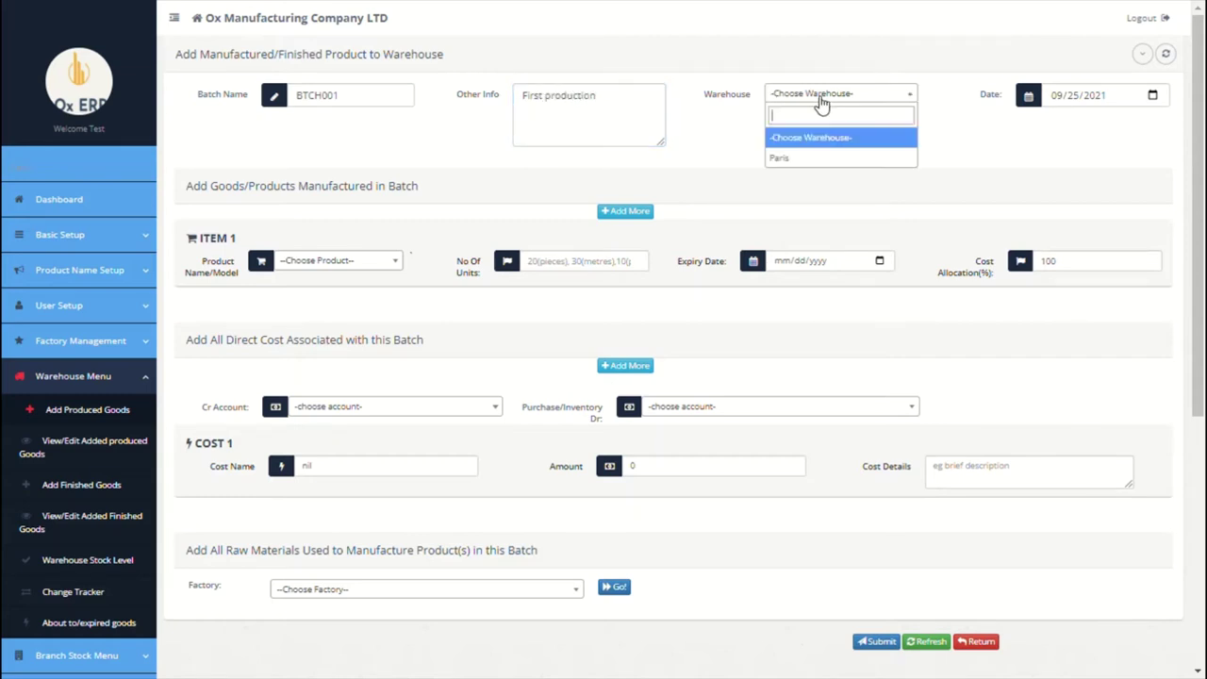
left_click(799, 159)
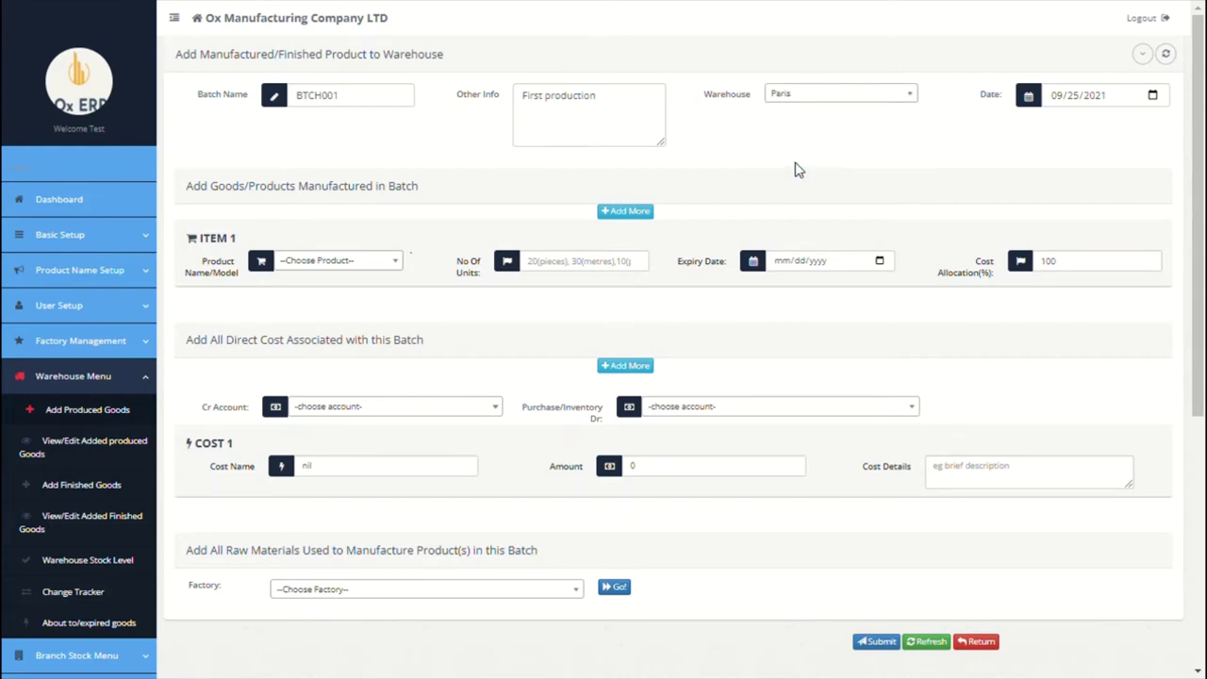
Step: Add Tesla 2020 Model X and 200MAH Tesla Battery as items, 100 units each
left_click(356, 261)
left_click(330, 326)
left_click(545, 273)
type("100")
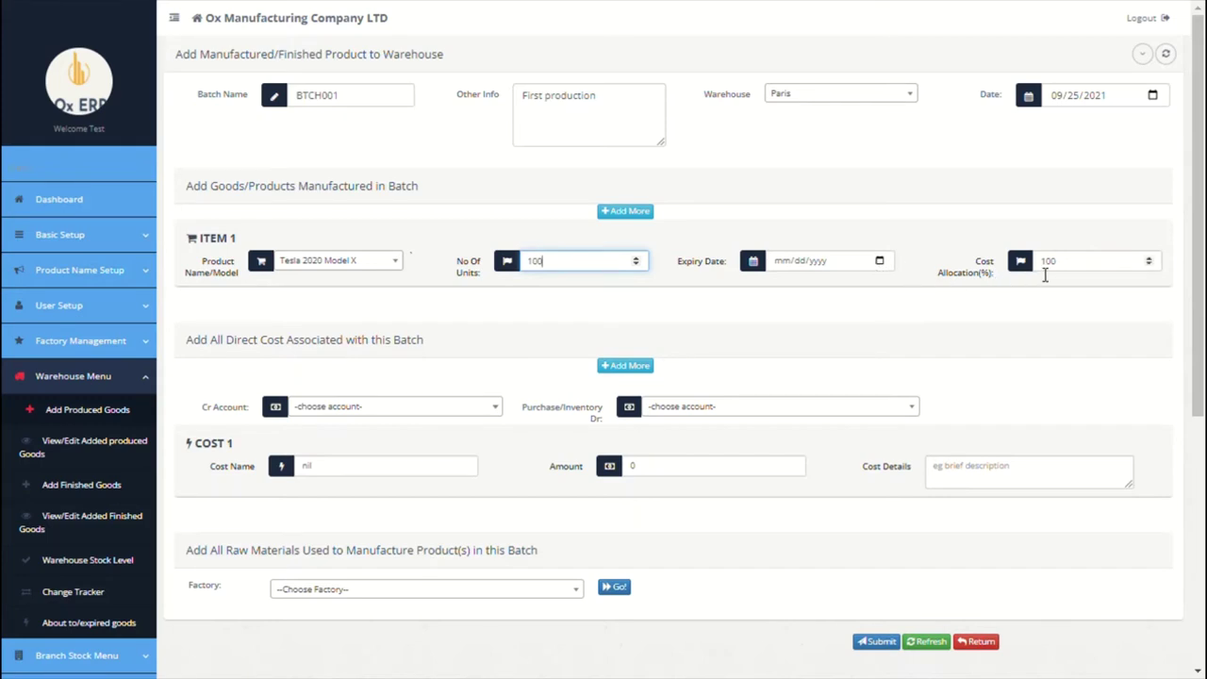
left_click(640, 217)
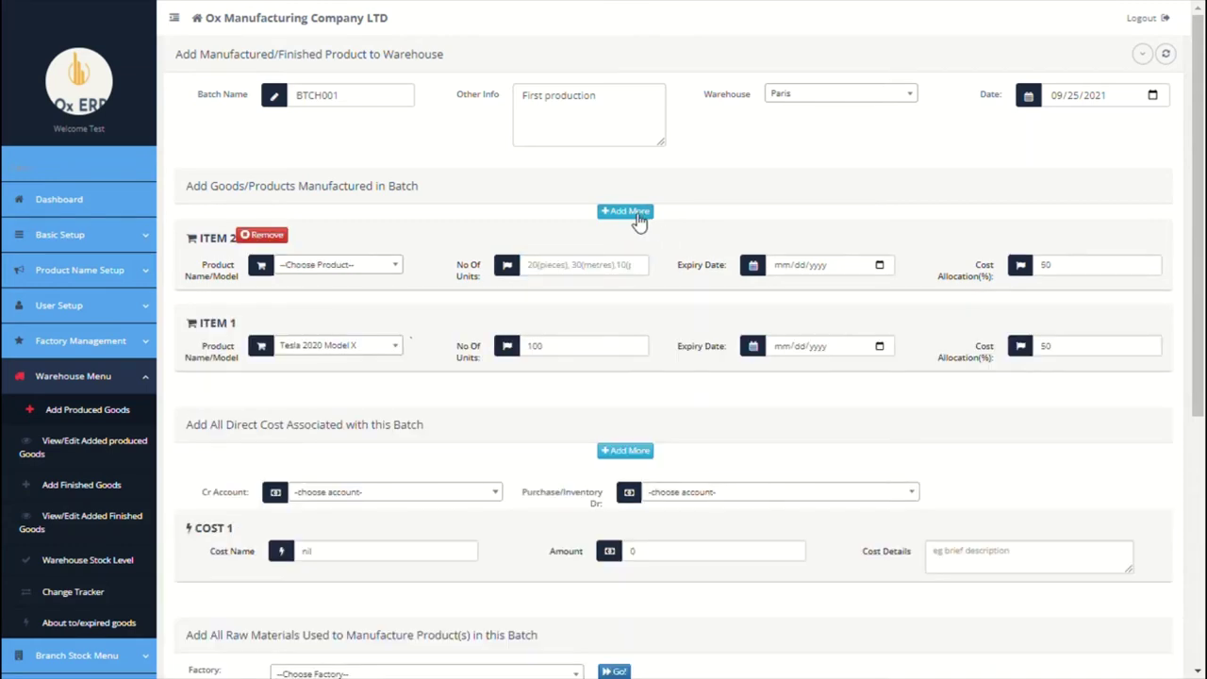
left_click(358, 269)
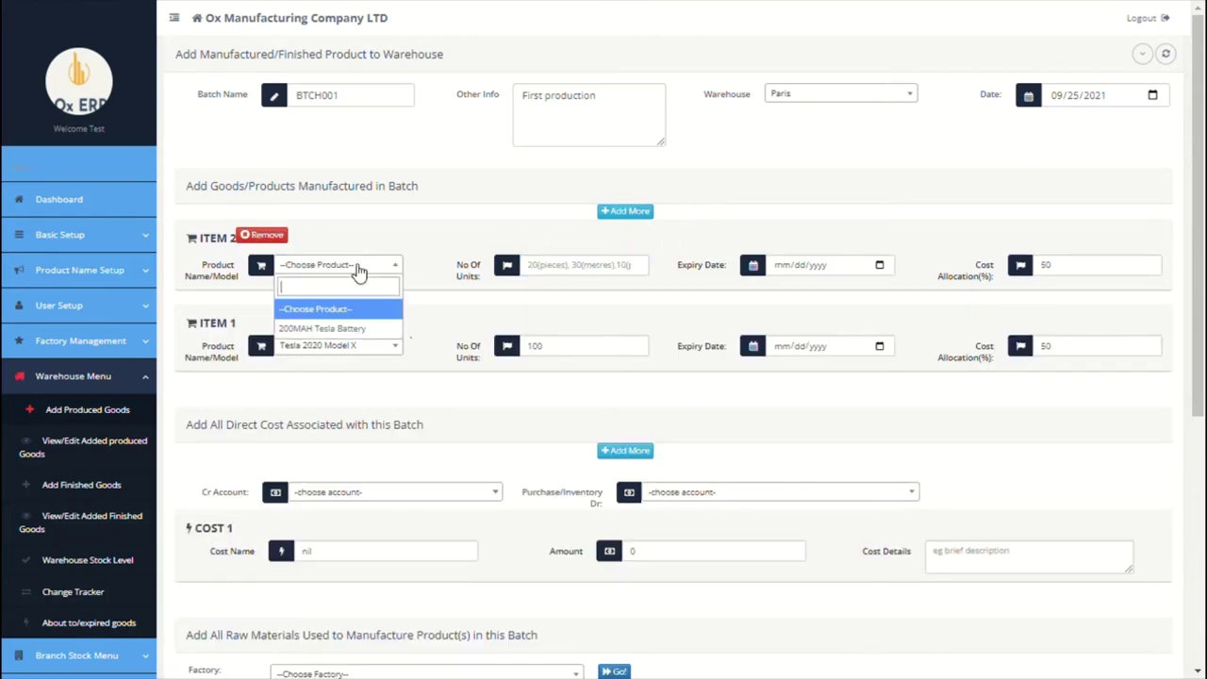
left_click(322, 332)
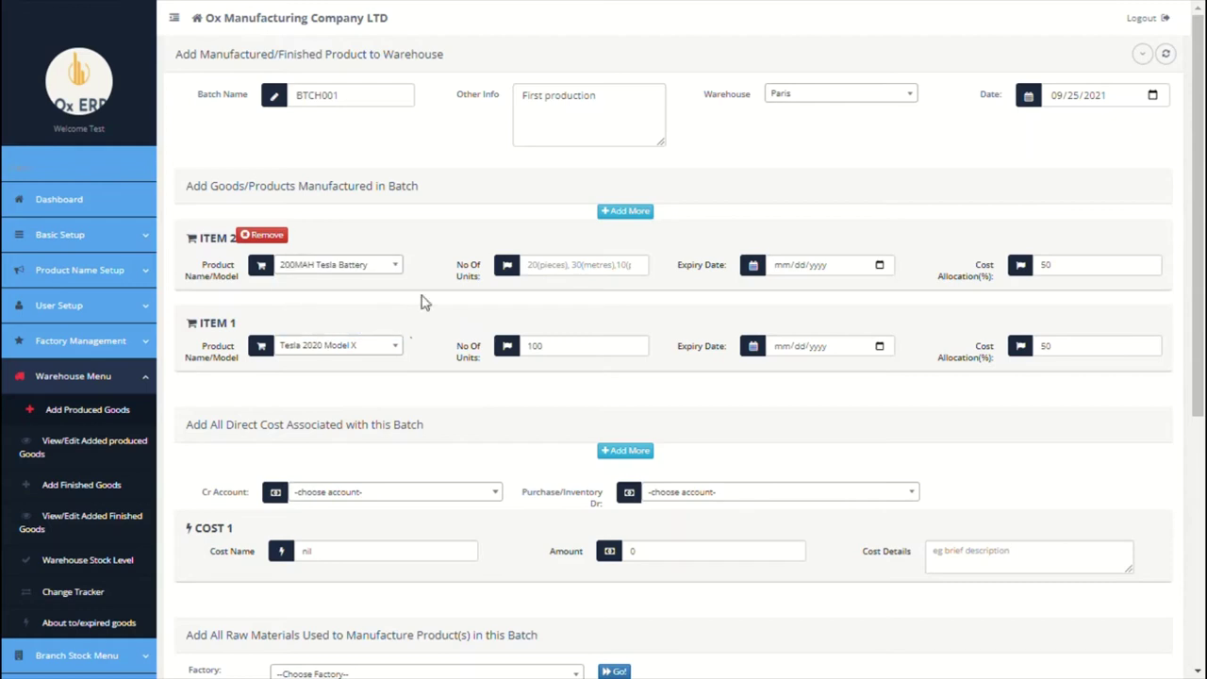
left_click(566, 276)
type("100")
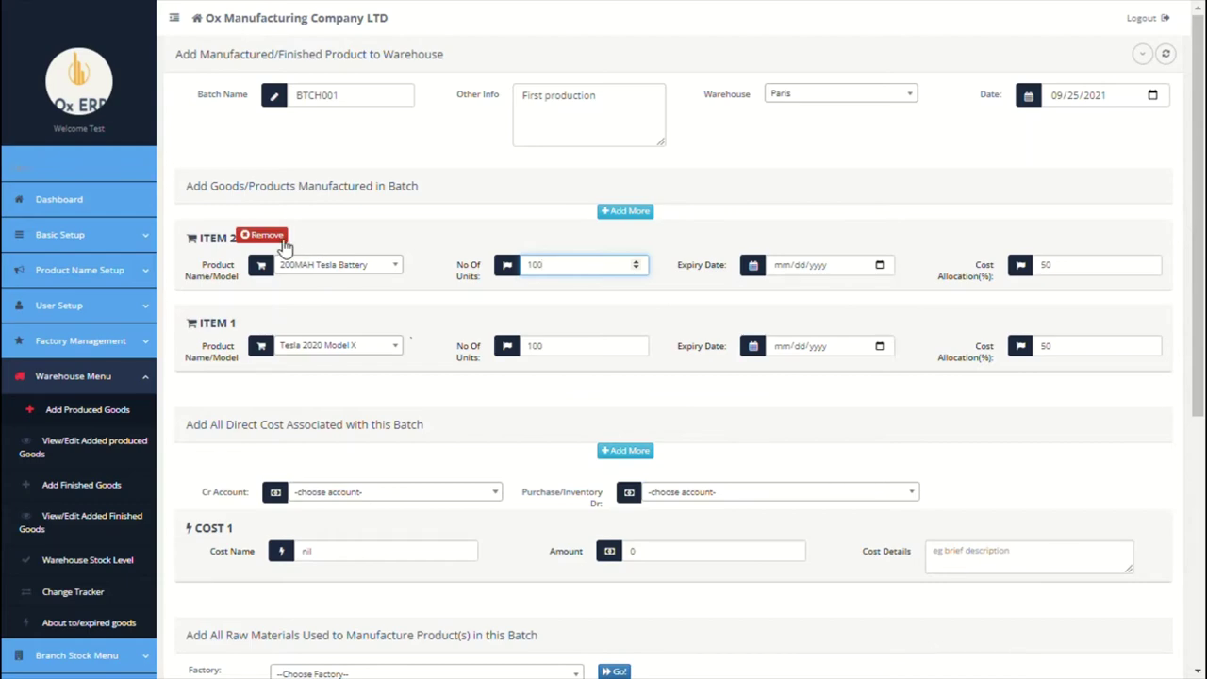
scroll(456, 478, "down", 2)
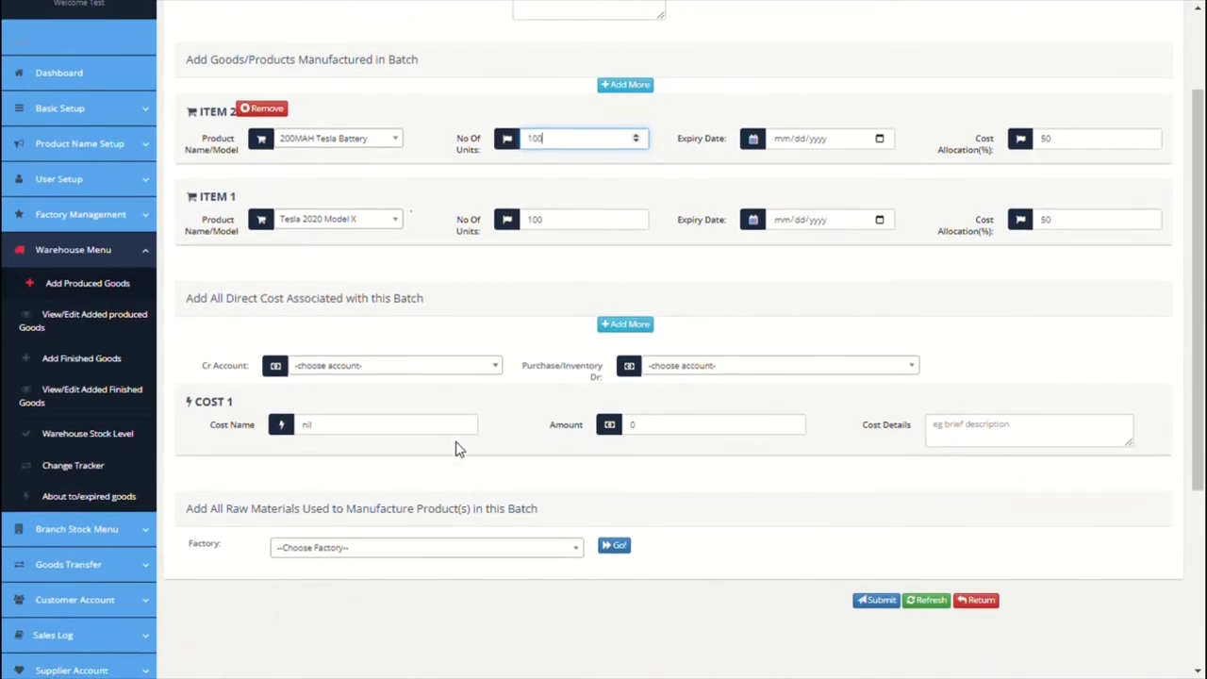
Step: Enter a Labour direct cost of 1000 with a direct labour description
left_click(447, 404)
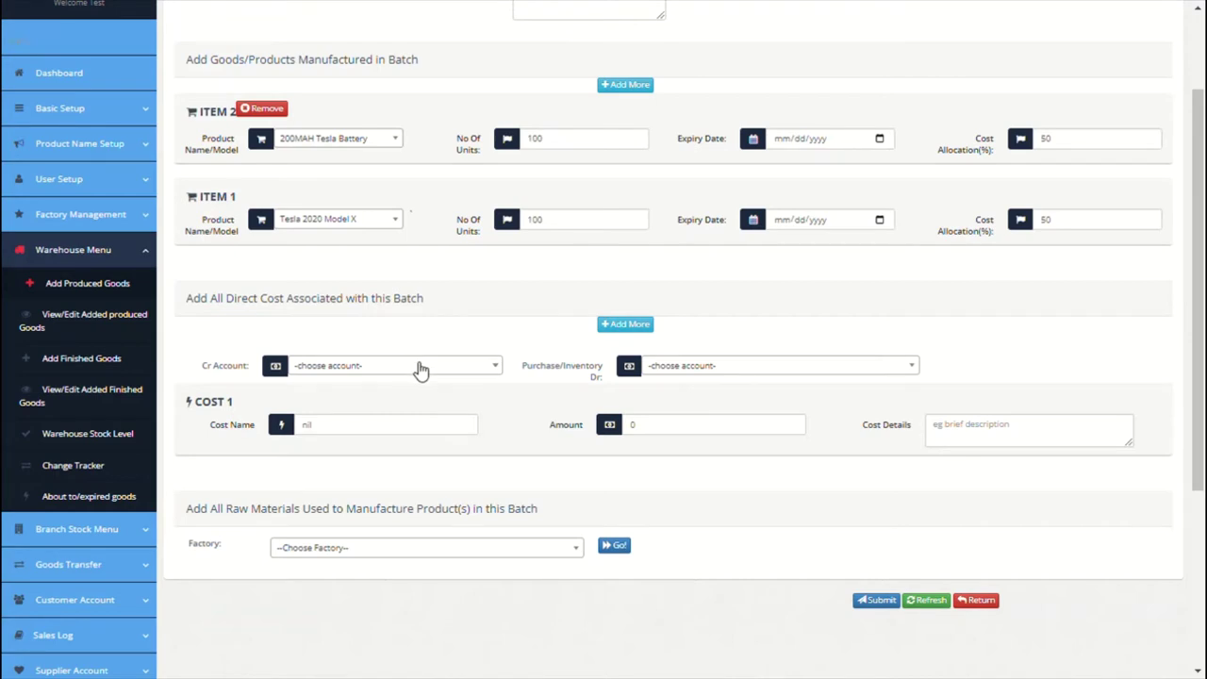
left_click(378, 429)
double_click(378, 431)
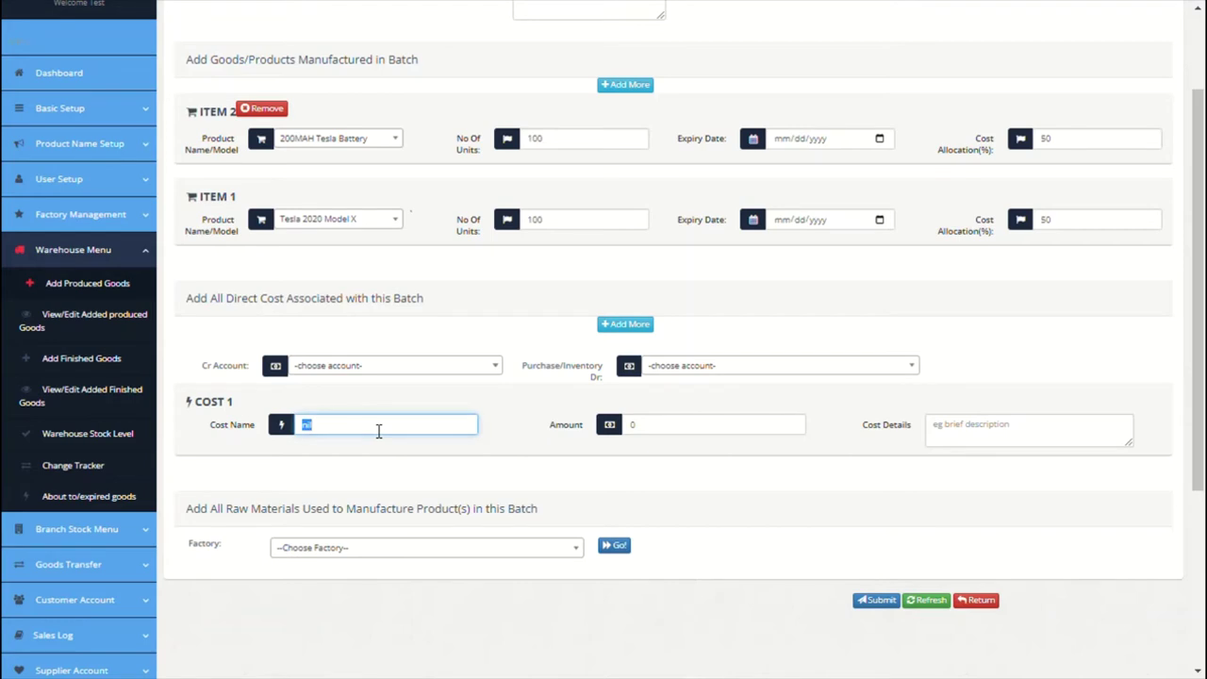
type("Labour")
left_click(631, 426)
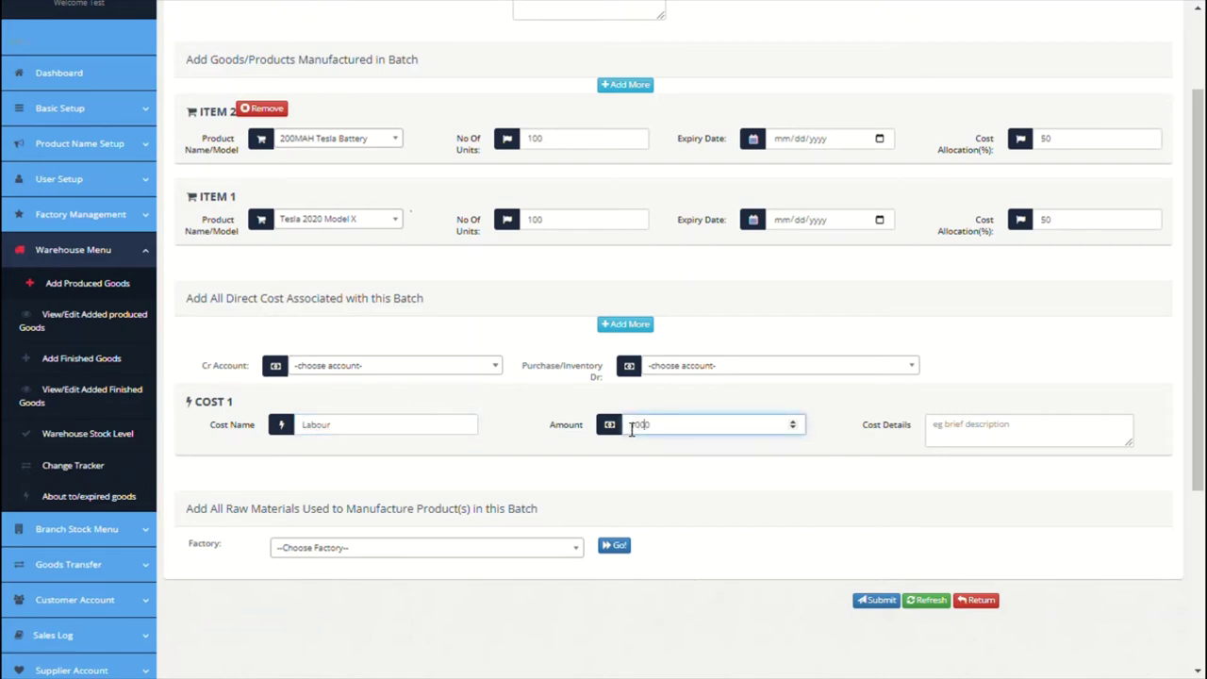
type("1000")
left_click(999, 434)
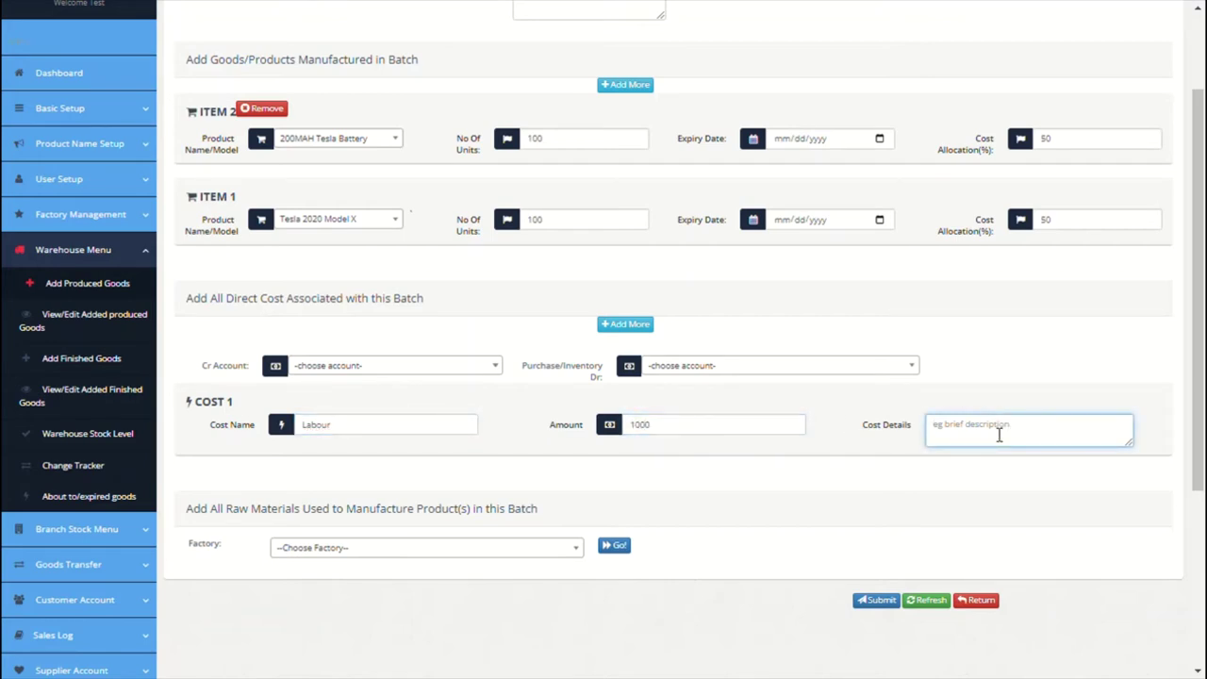
type("direct lab")
Step: Credit the cost to Petty Cash (Paris) and debit Paris Purchases Account
left_click(477, 375)
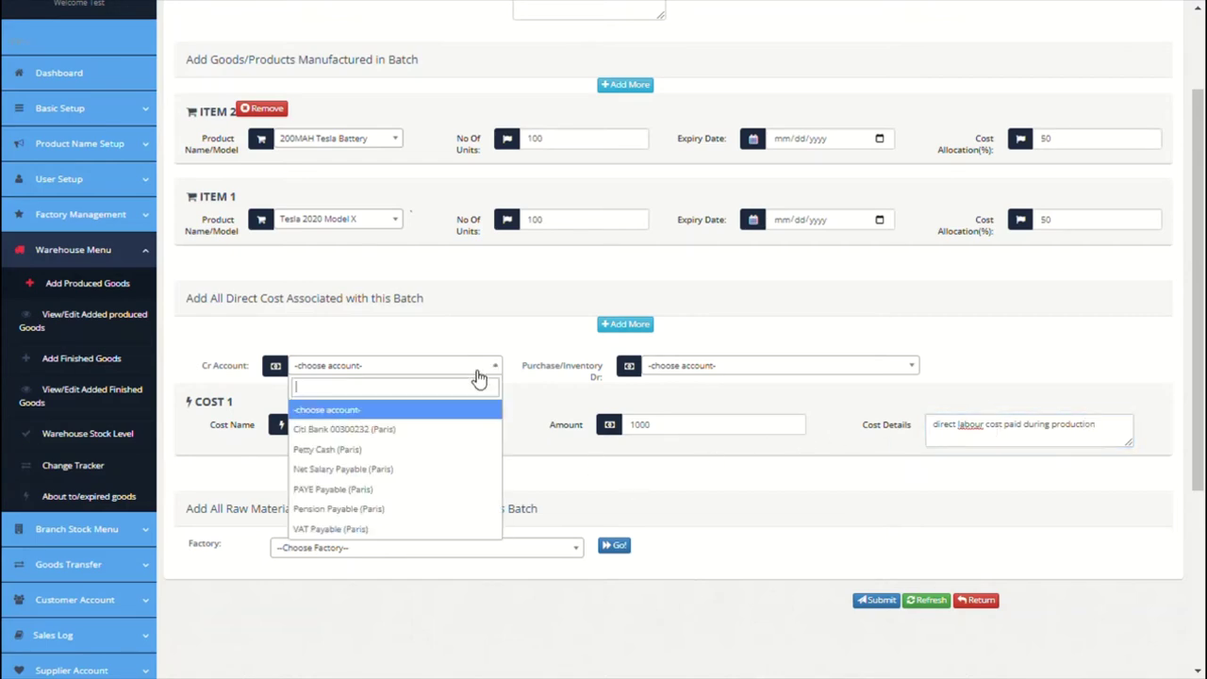
left_click(407, 451)
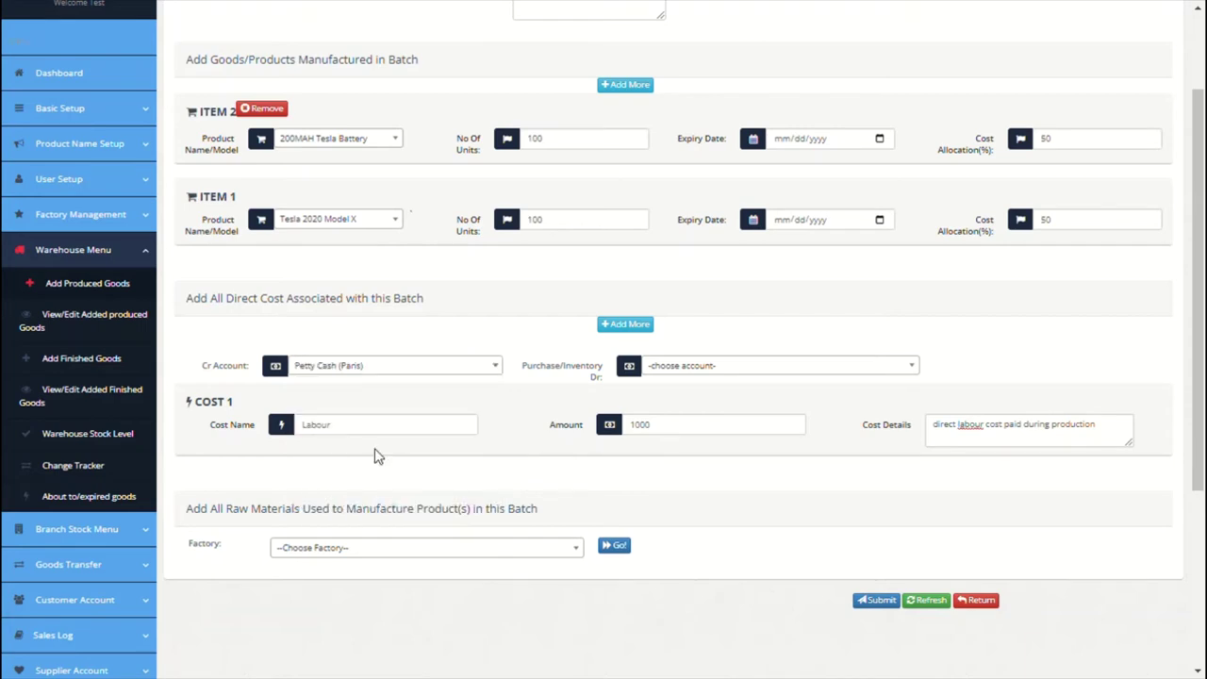
left_click(702, 368)
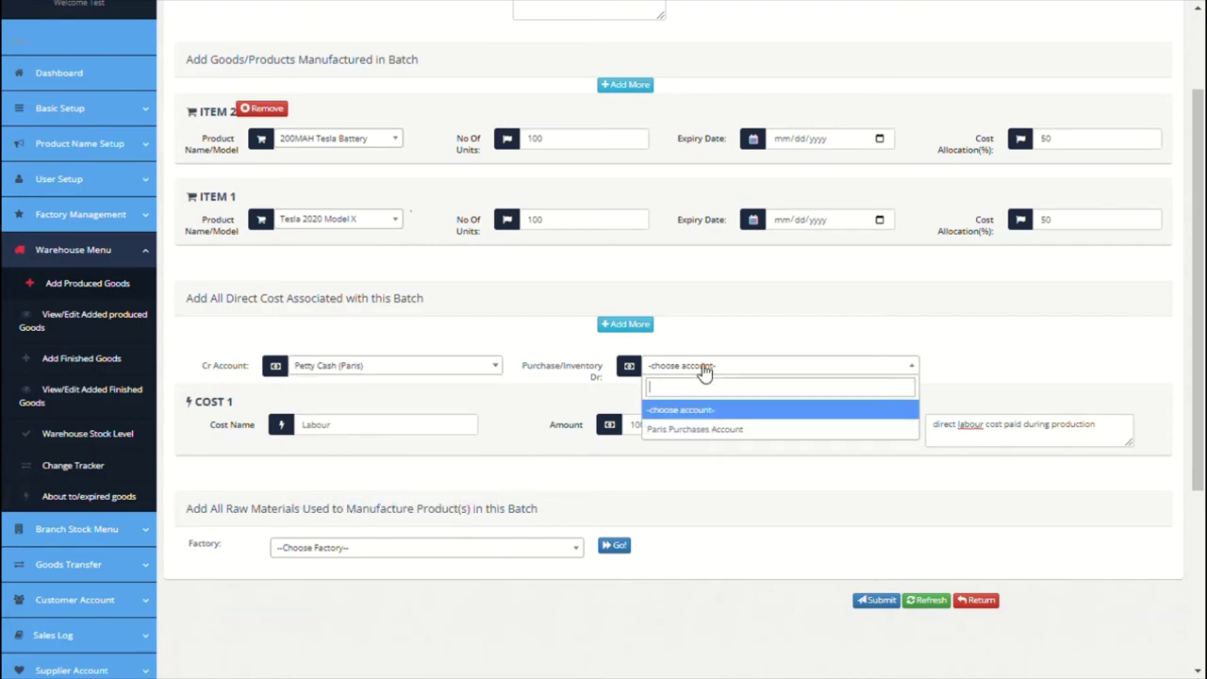
left_click(708, 431)
scroll(660, 457, "down", 1)
scroll(660, 457, "down", 2)
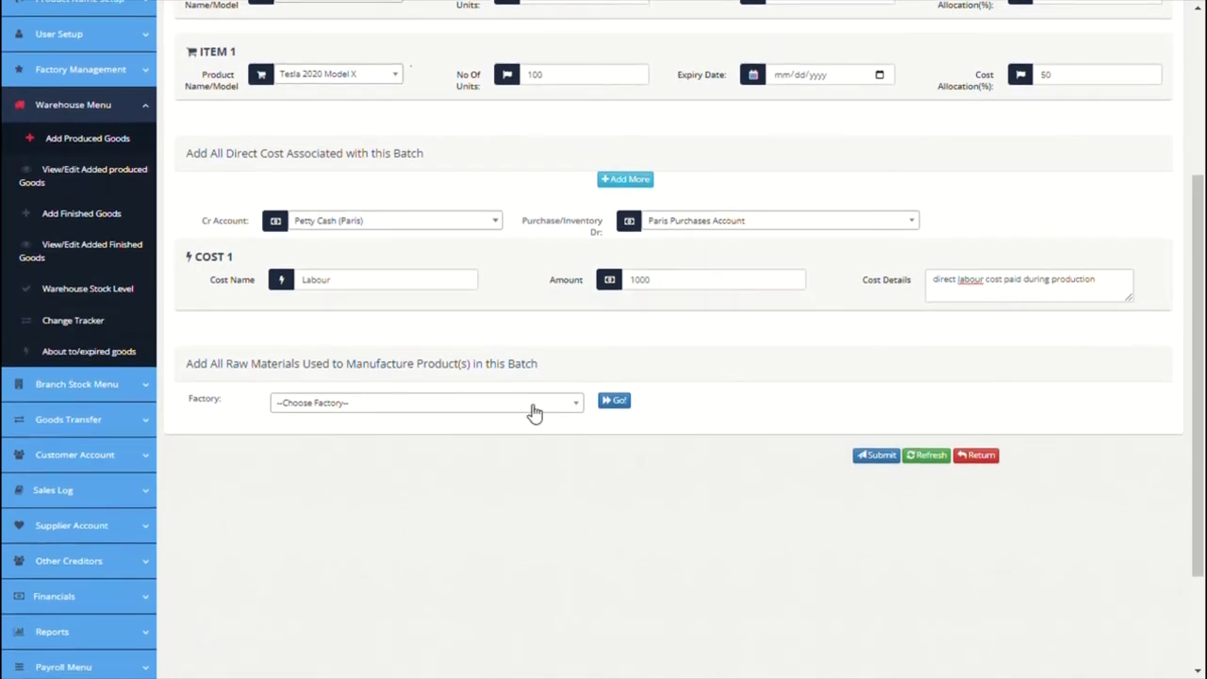
Step: Load Paris's raw materials and add Lithium 200KPK with quantity 8
left_click(536, 407)
left_click(406, 466)
left_click(615, 401)
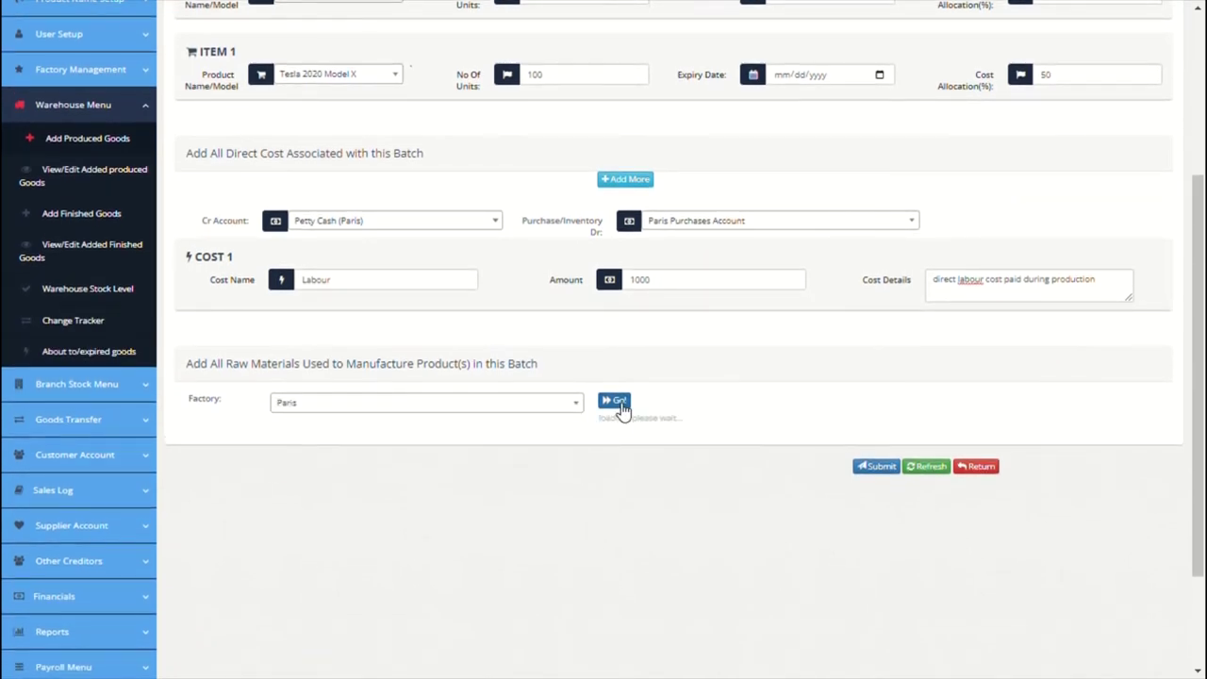
scroll(621, 405, "down", 2)
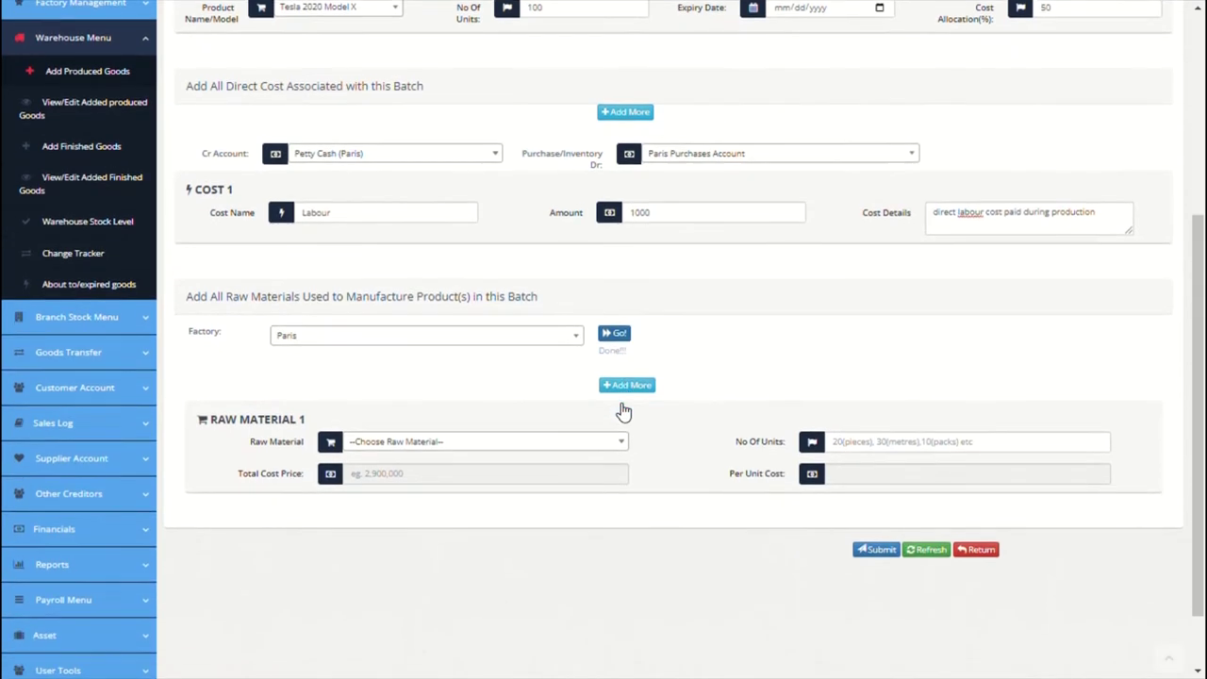
left_click(599, 419)
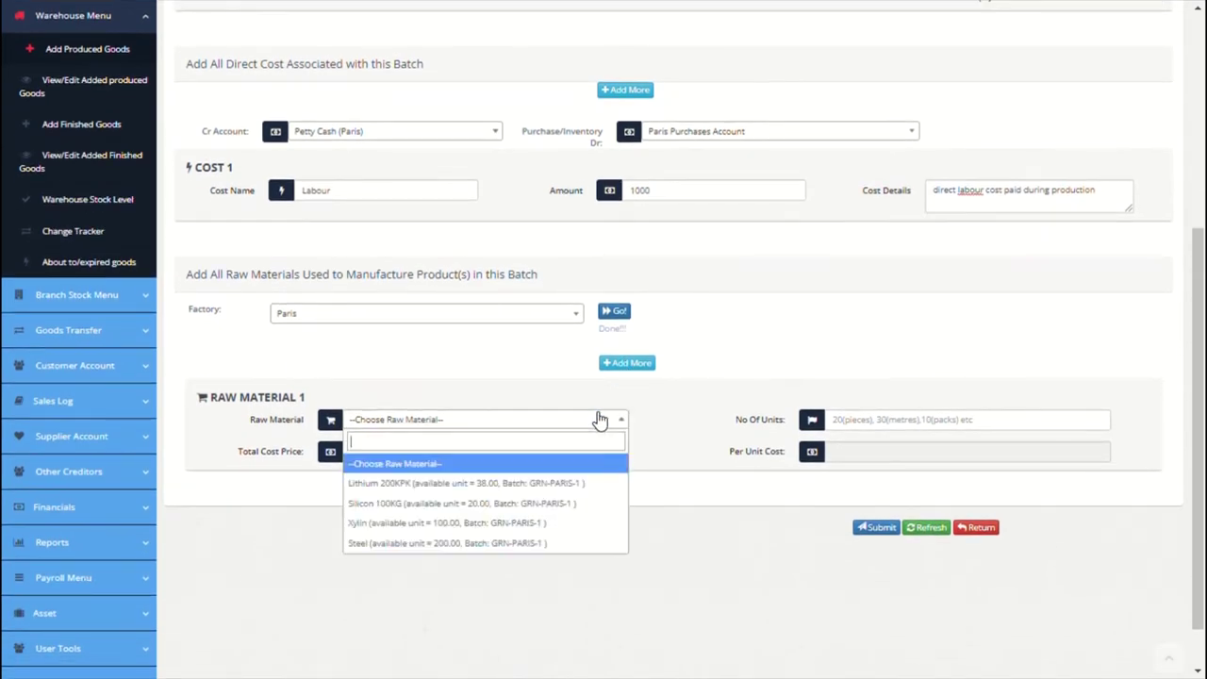
left_click(485, 483)
left_click(853, 422)
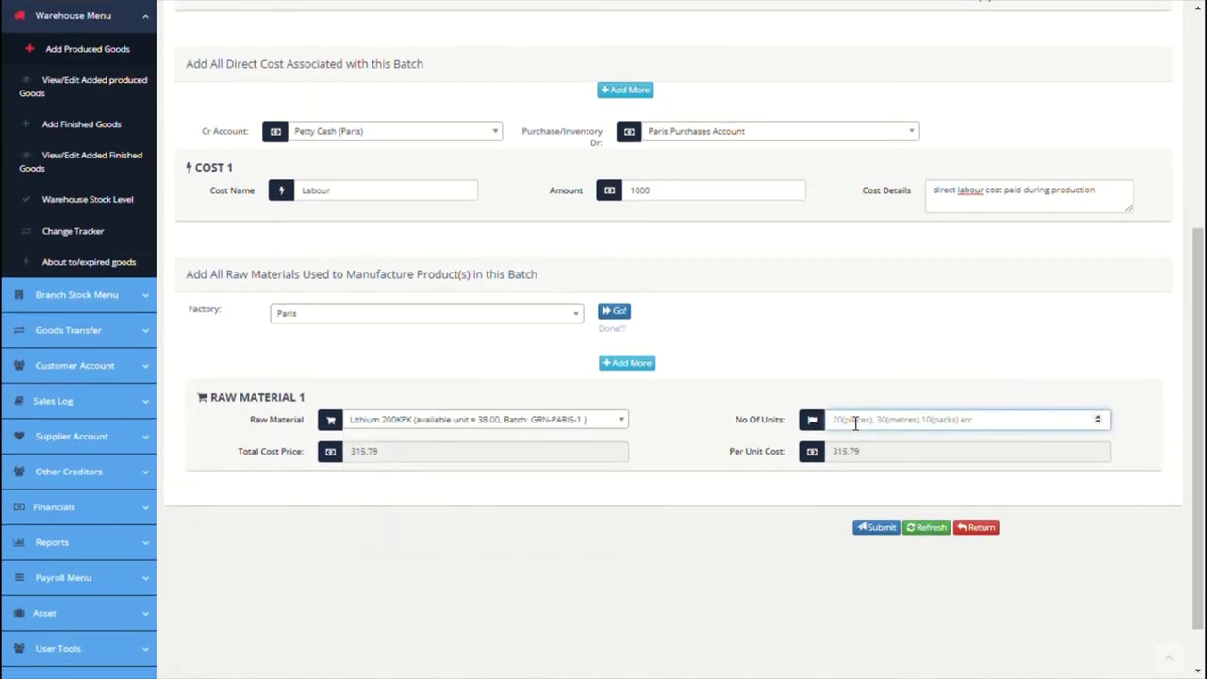
type("8")
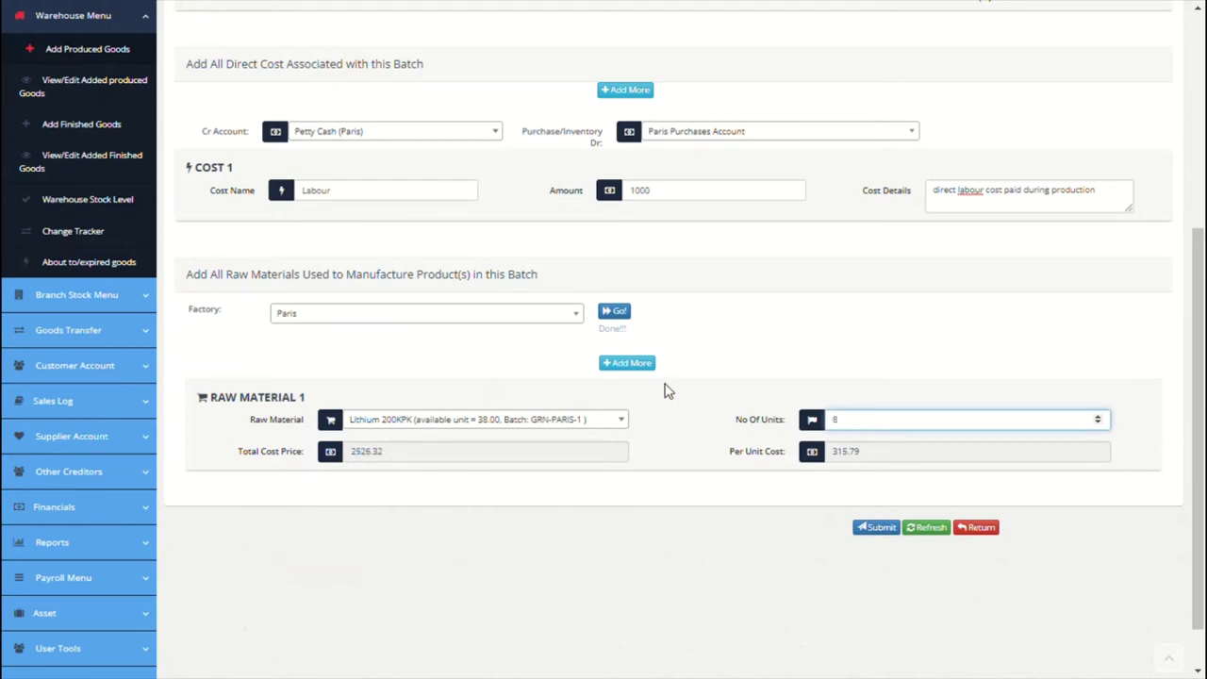
Step: Add Silicon 100KG and Xylin as raw materials, 3 each
left_click(641, 365)
left_click(519, 425)
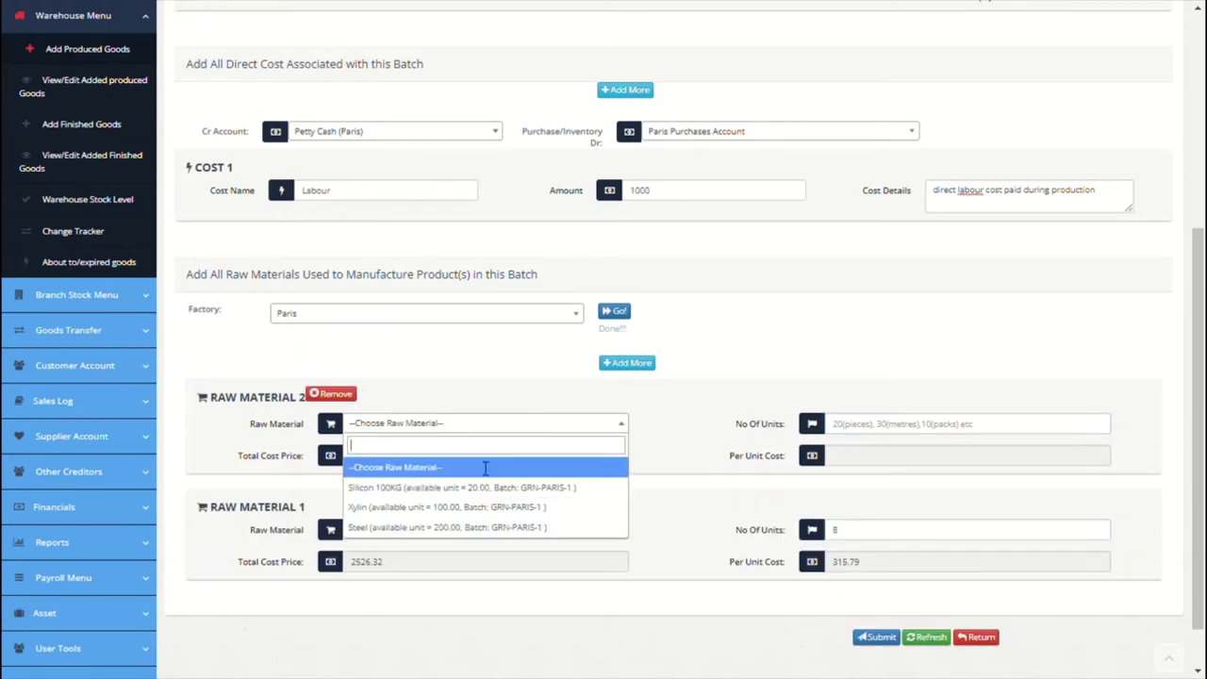
left_click(484, 482)
left_click(831, 426)
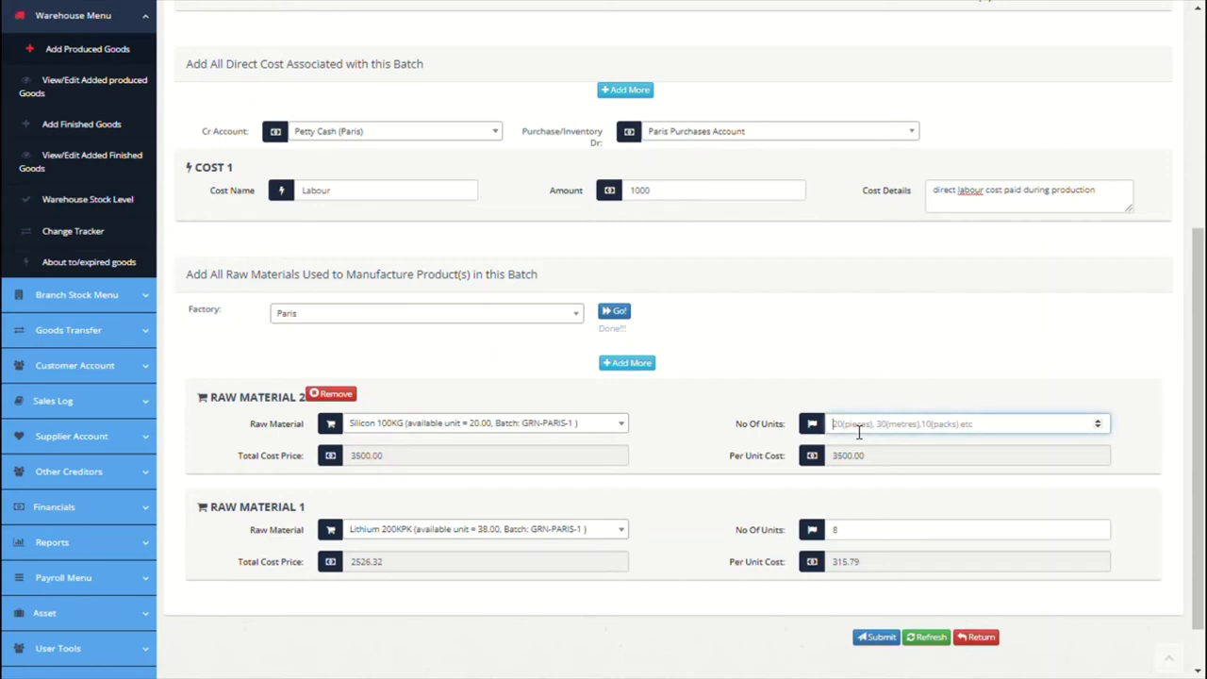
type("3")
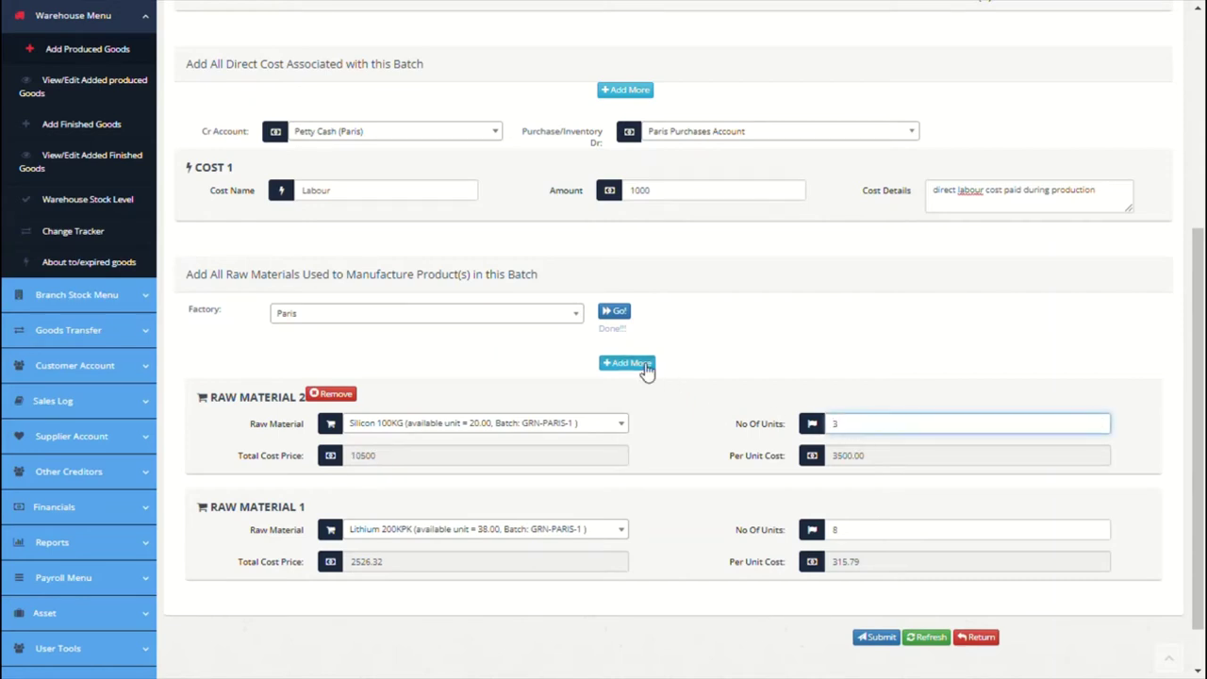
left_click(627, 363)
left_click(467, 423)
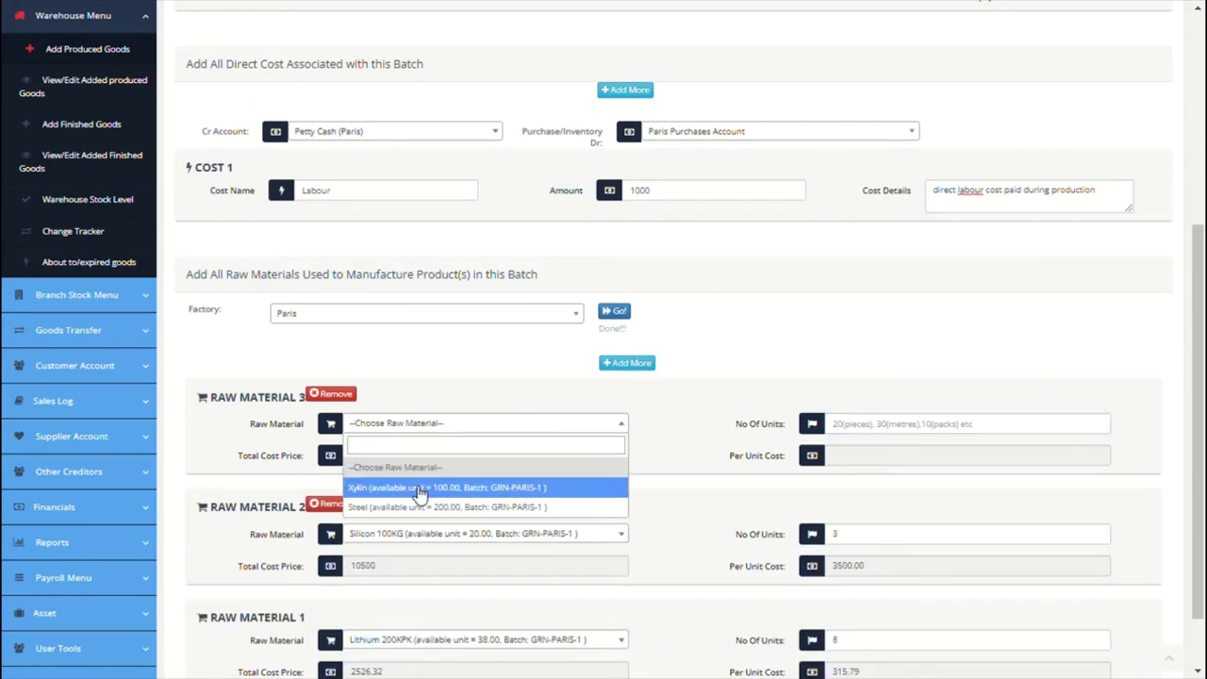
left_click(422, 481)
left_click(836, 423)
type("3")
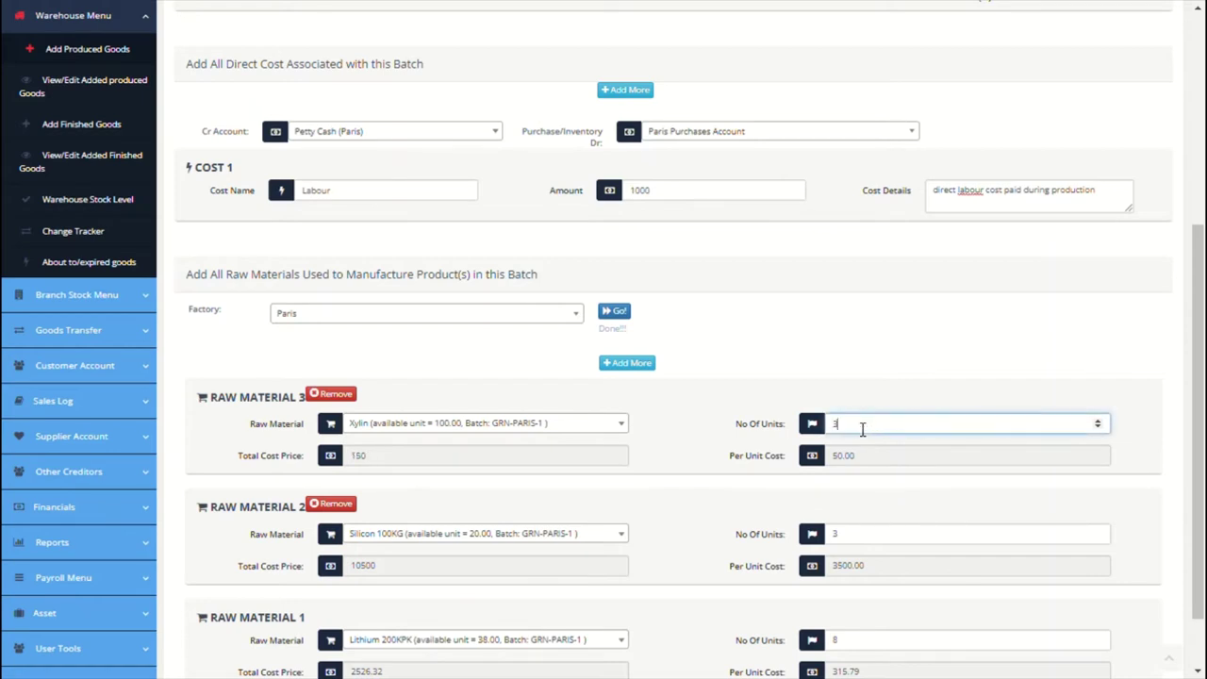
Step: Add Steel with quantity 5 and submit the production batch
left_click(634, 367)
left_click(487, 423)
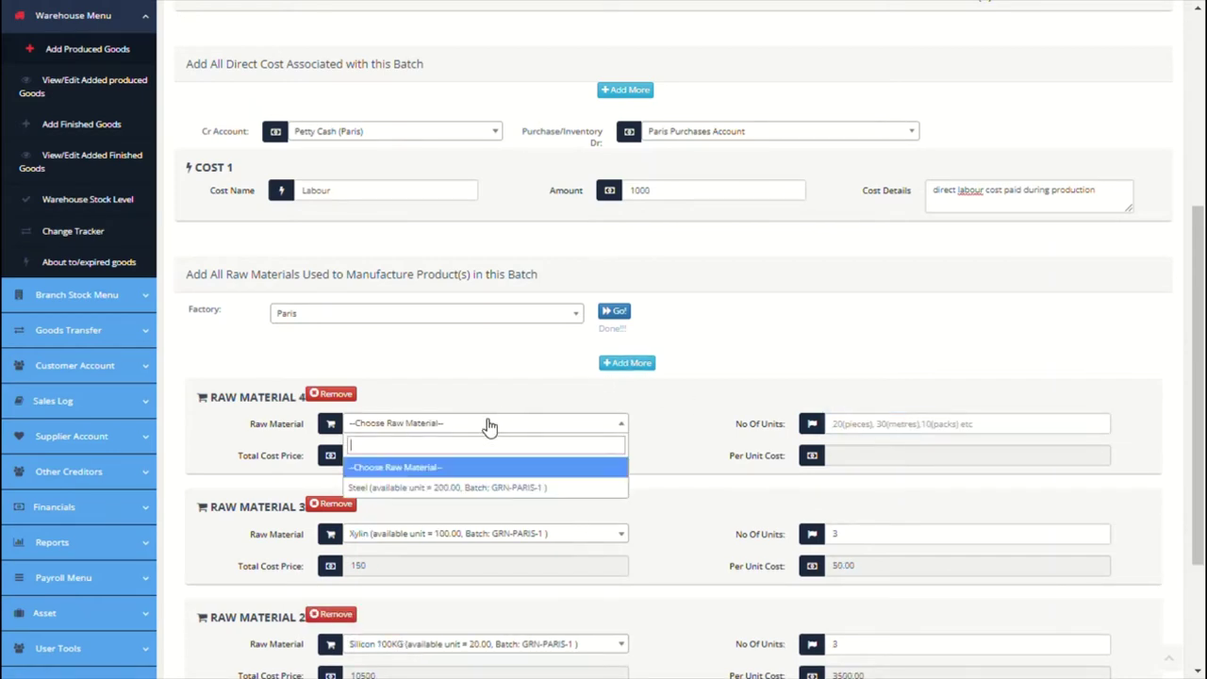
left_click(448, 487)
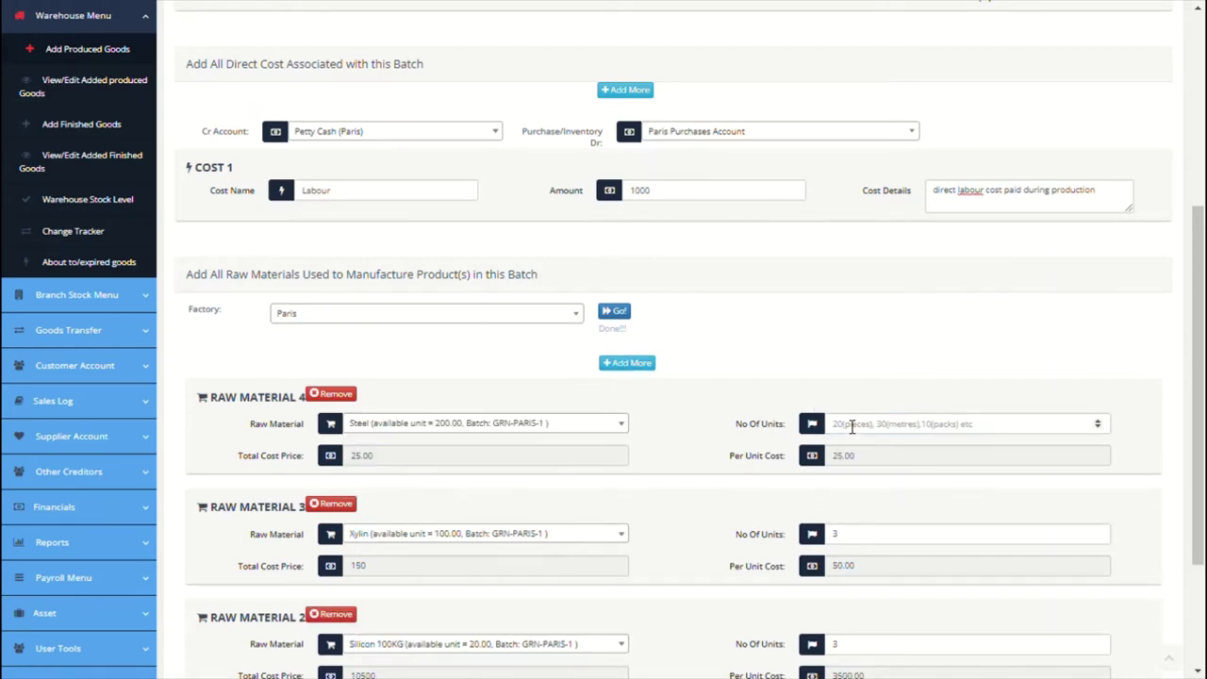
left_click(851, 426)
type("5")
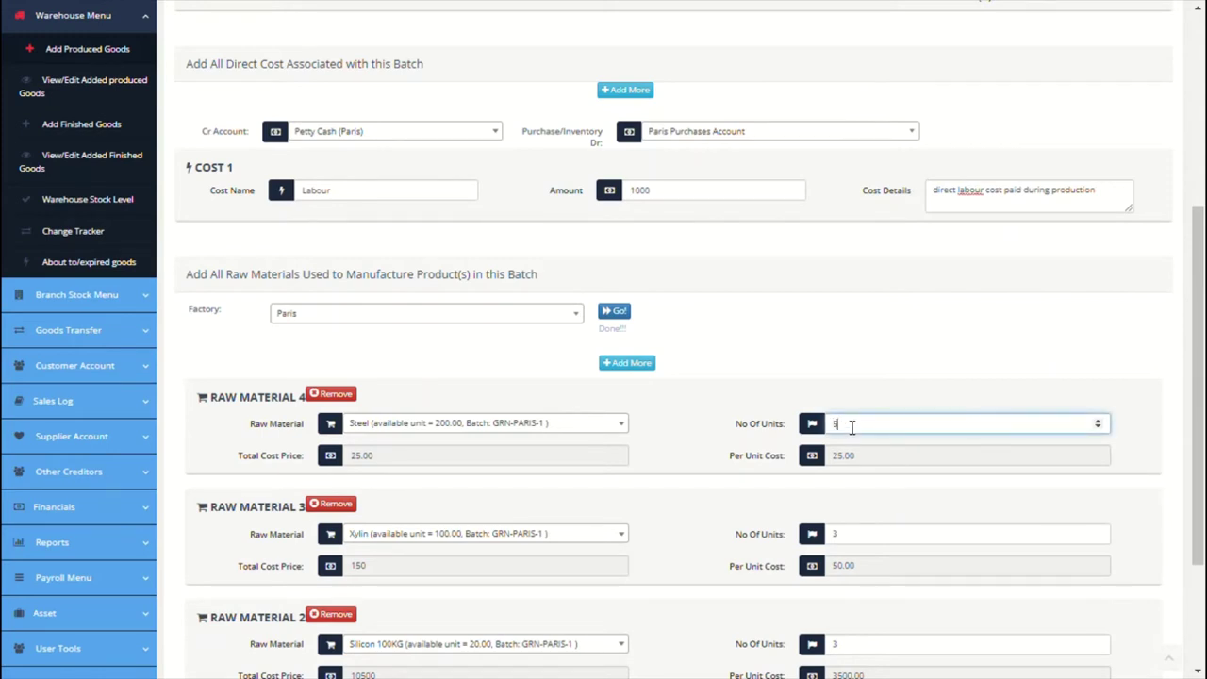
left_click(910, 354)
scroll(912, 356, "down", 1)
scroll(913, 356, "down", 2)
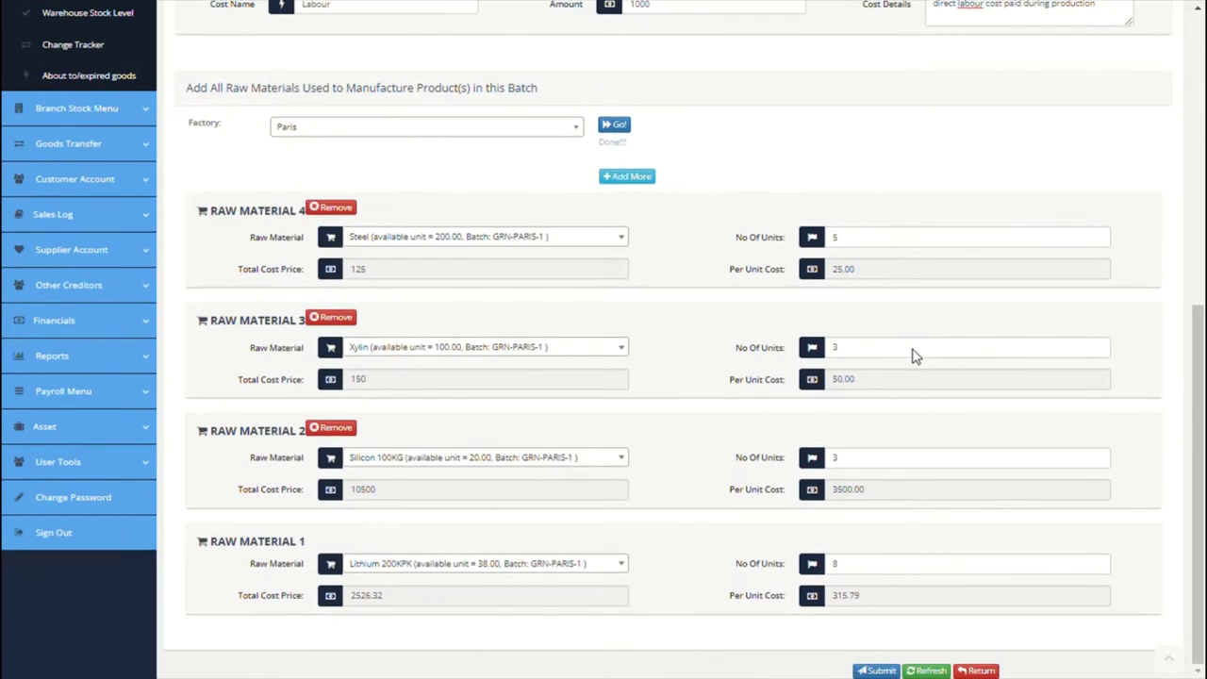
left_click(876, 671)
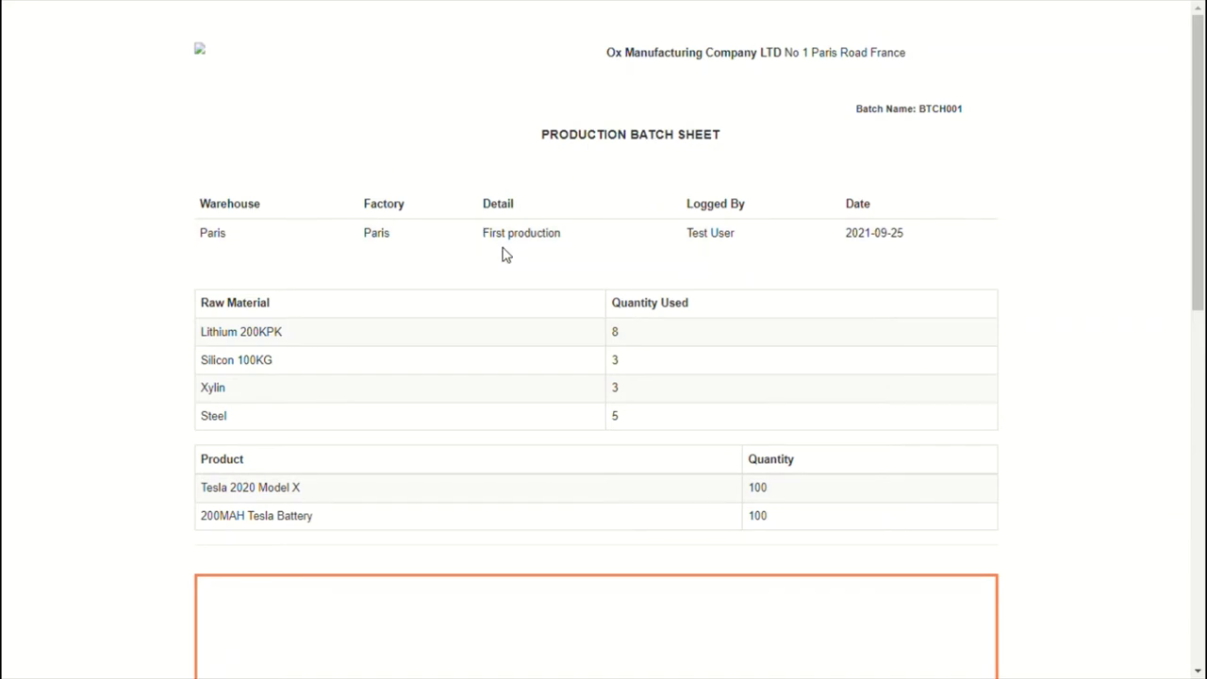
Step: Scroll through the BTCH001 Production Batch Sheet and close it with OK
scroll(501, 254, "down", 2)
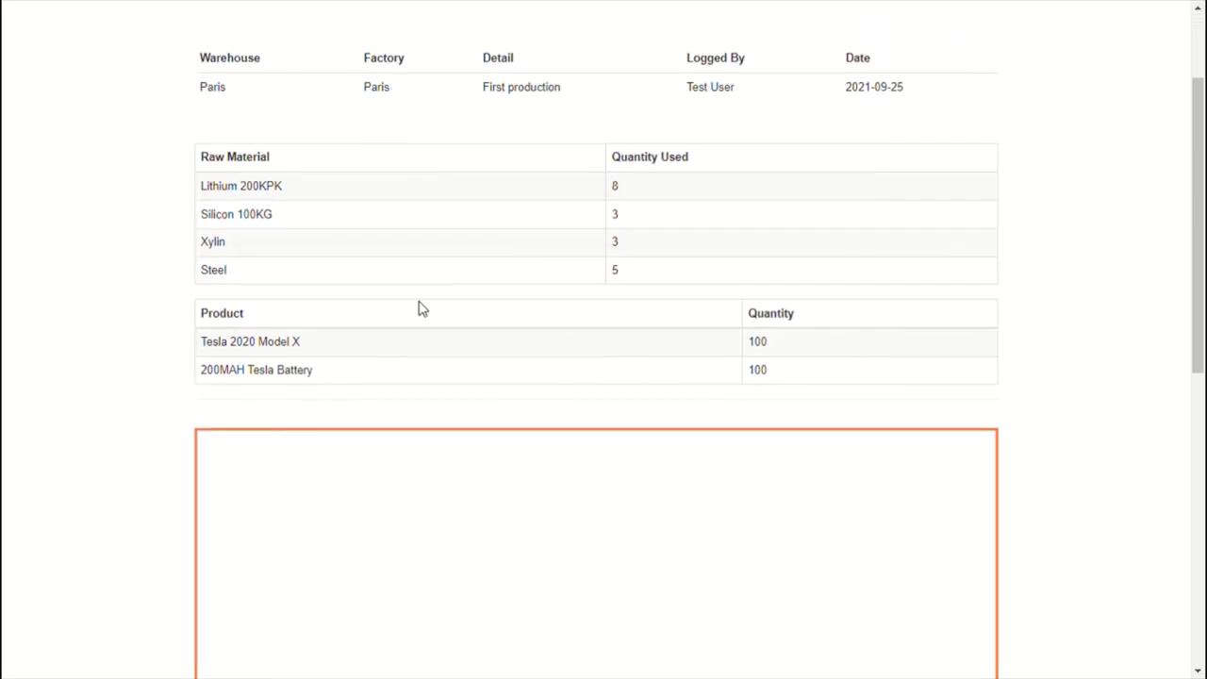
scroll(421, 308, "down", 1)
scroll(420, 308, "down", 5)
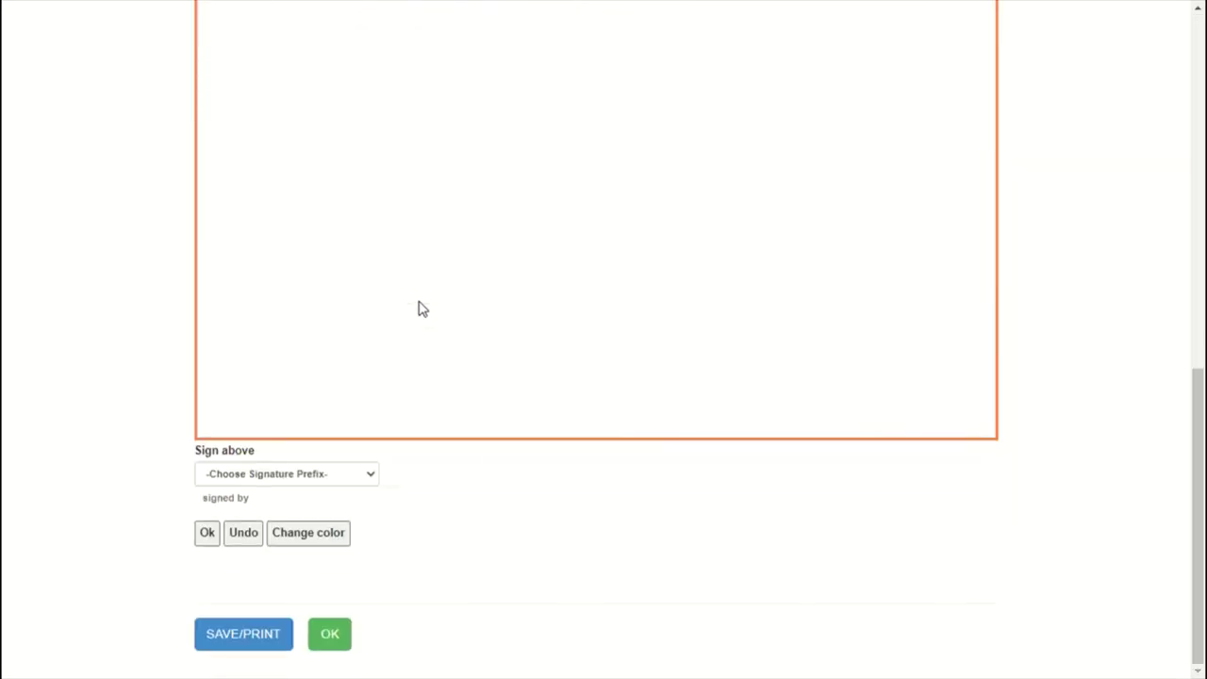
left_click(330, 635)
scroll(385, 323, "down", 4)
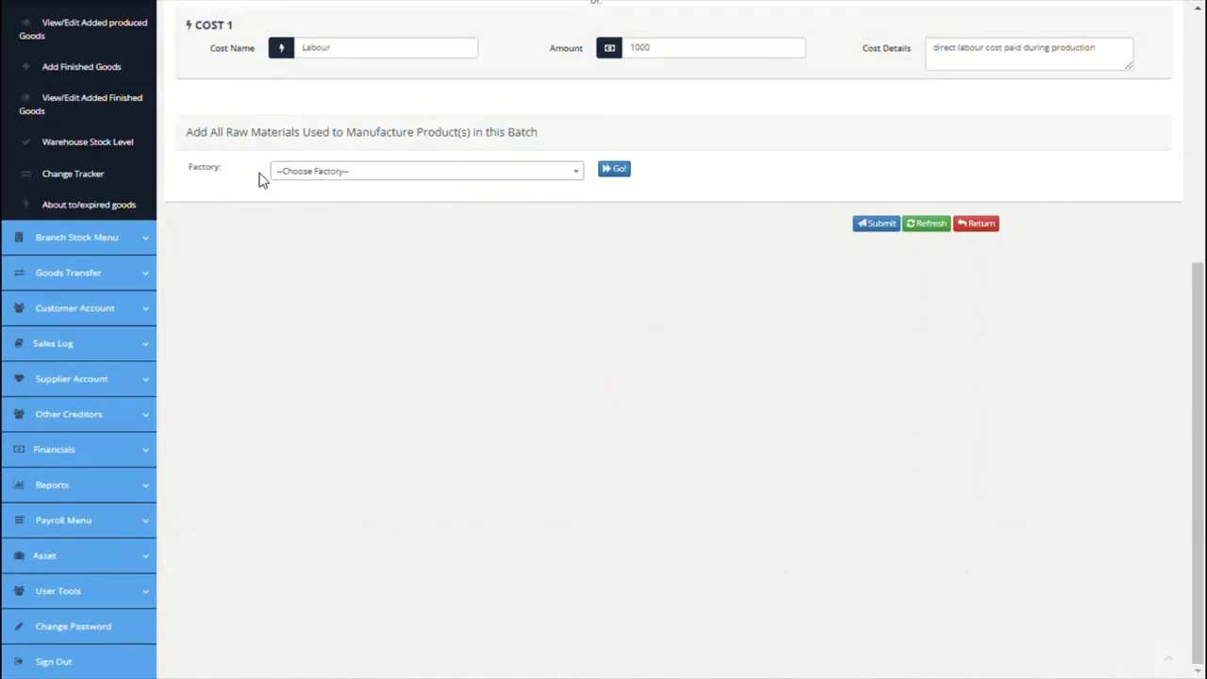
Step: Open BTCH001 from View/Edit Added Produced Goods and review its items, Labour cost and raw materials
scroll(262, 181, "up", 2)
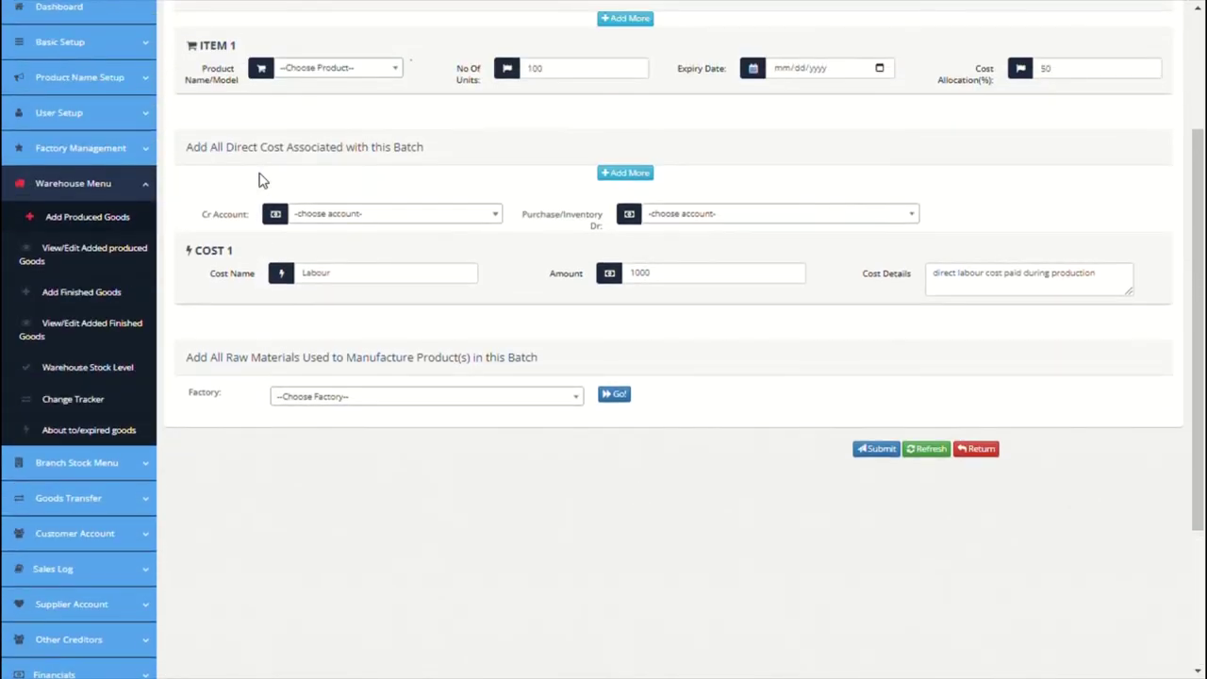
left_click(96, 260)
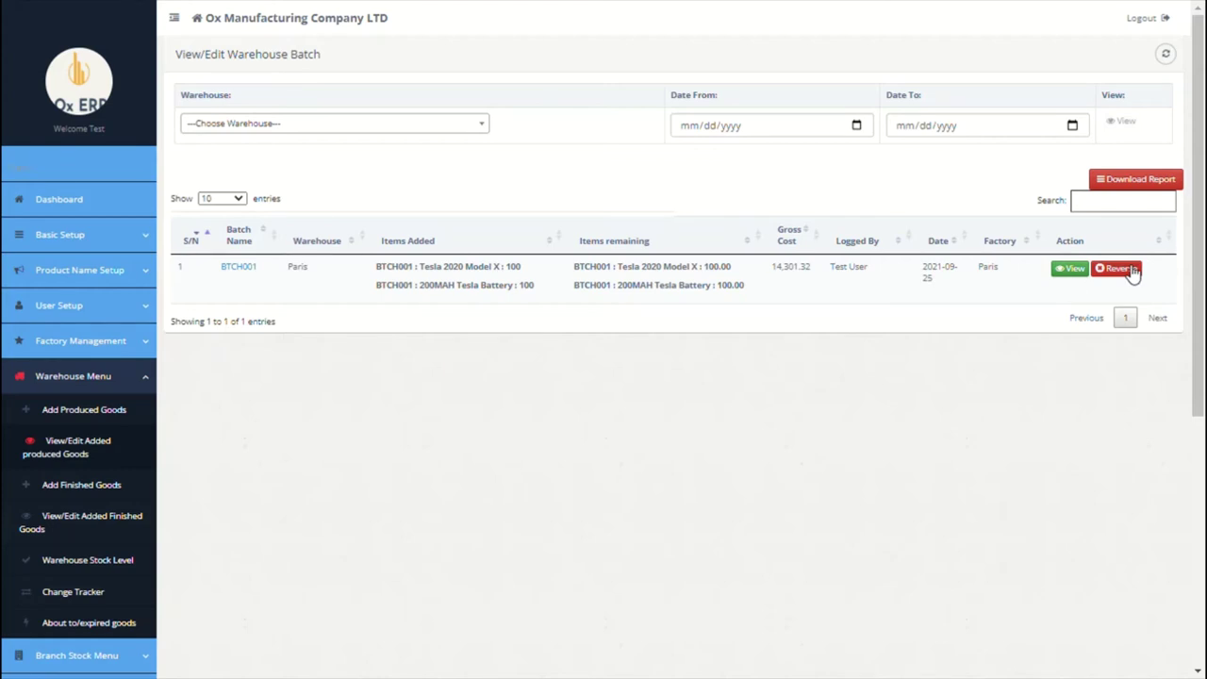
left_click(238, 267)
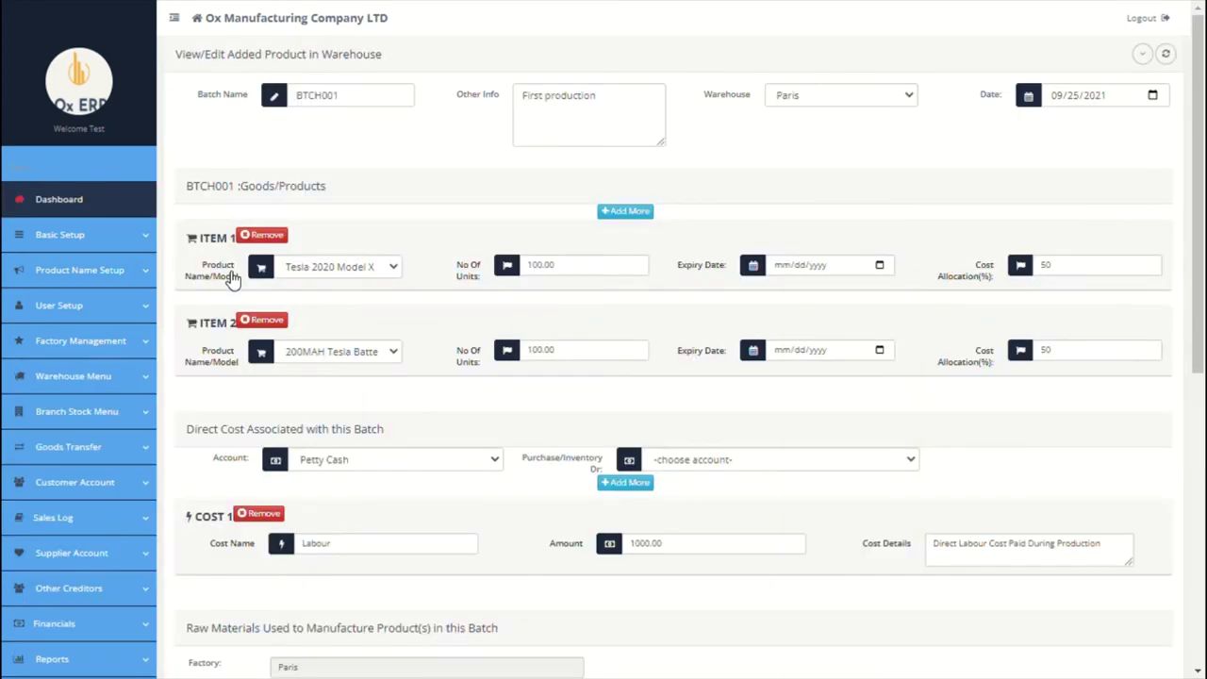
scroll(496, 411, "down", 1)
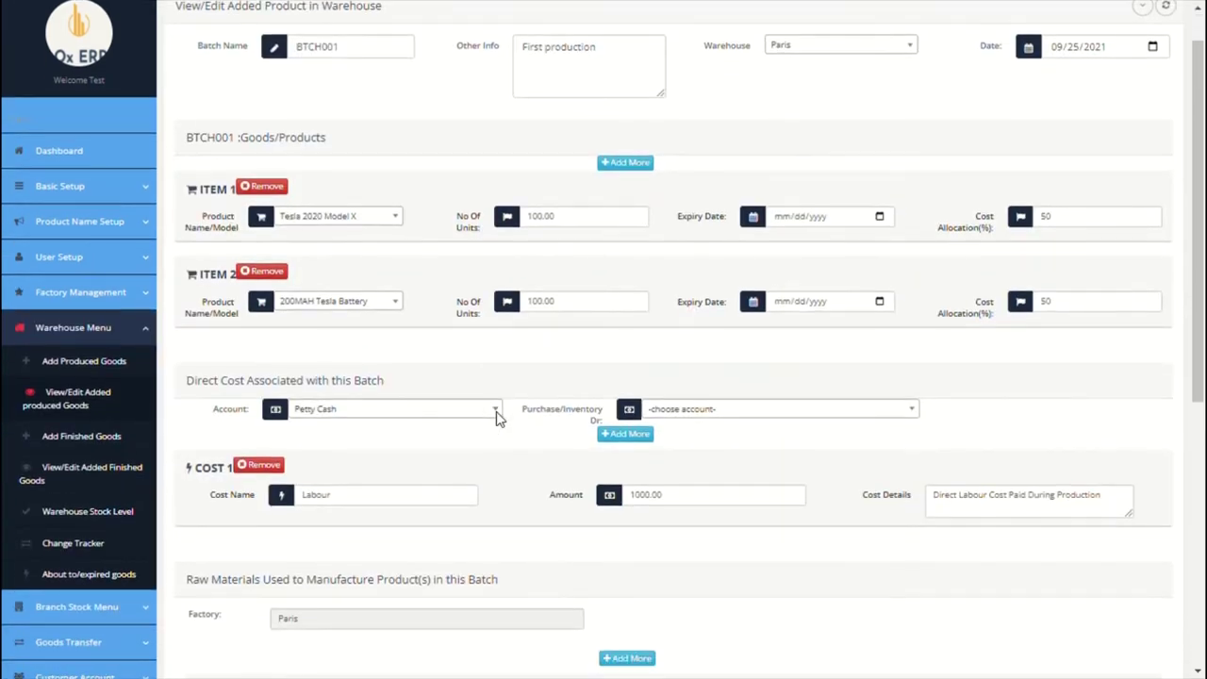
scroll(497, 413, "down", 1)
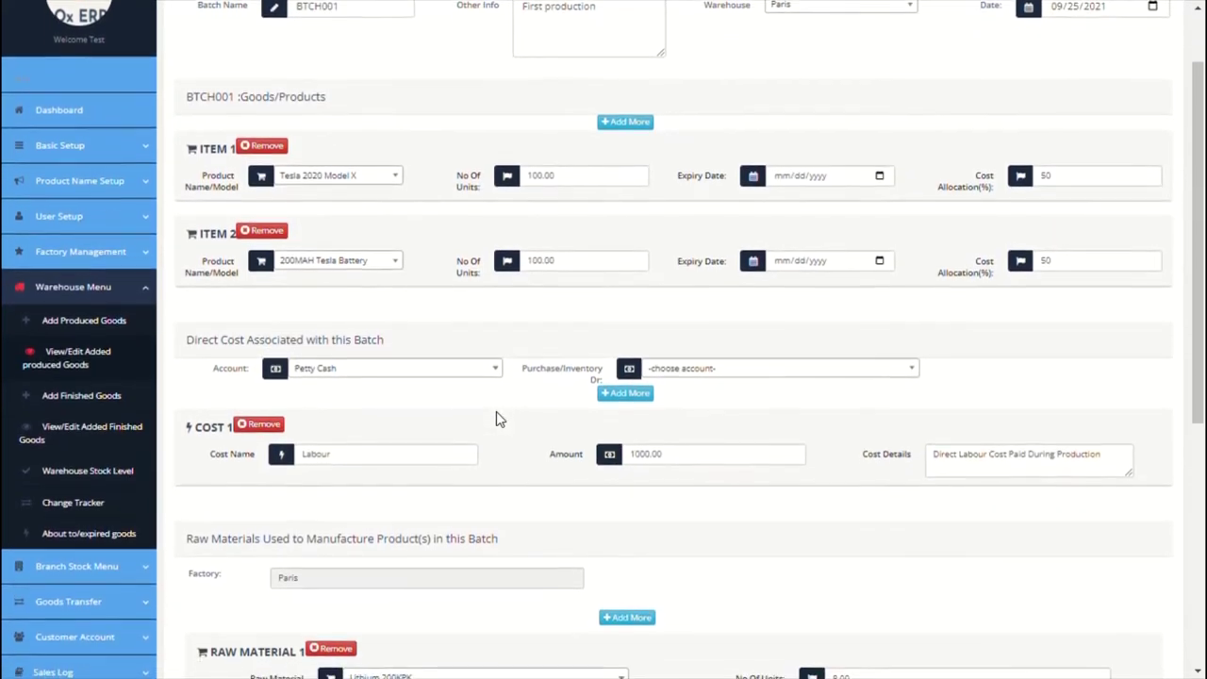
scroll(496, 411, "down", 5)
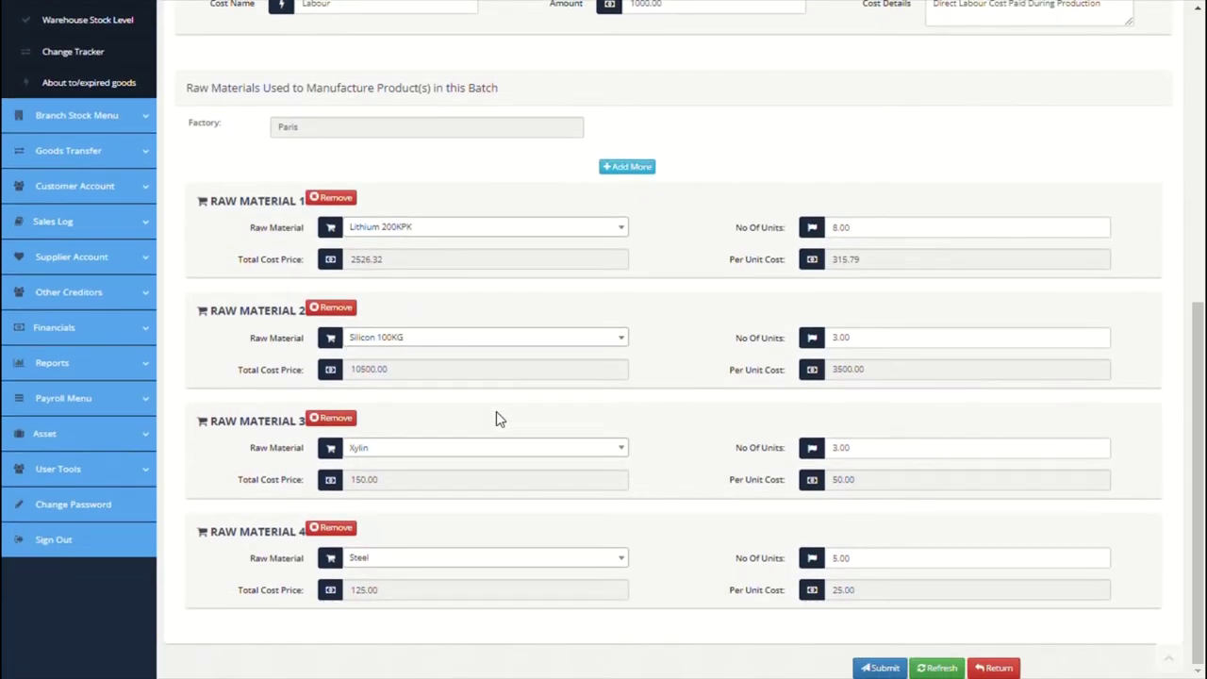
scroll(498, 417, "up", 4)
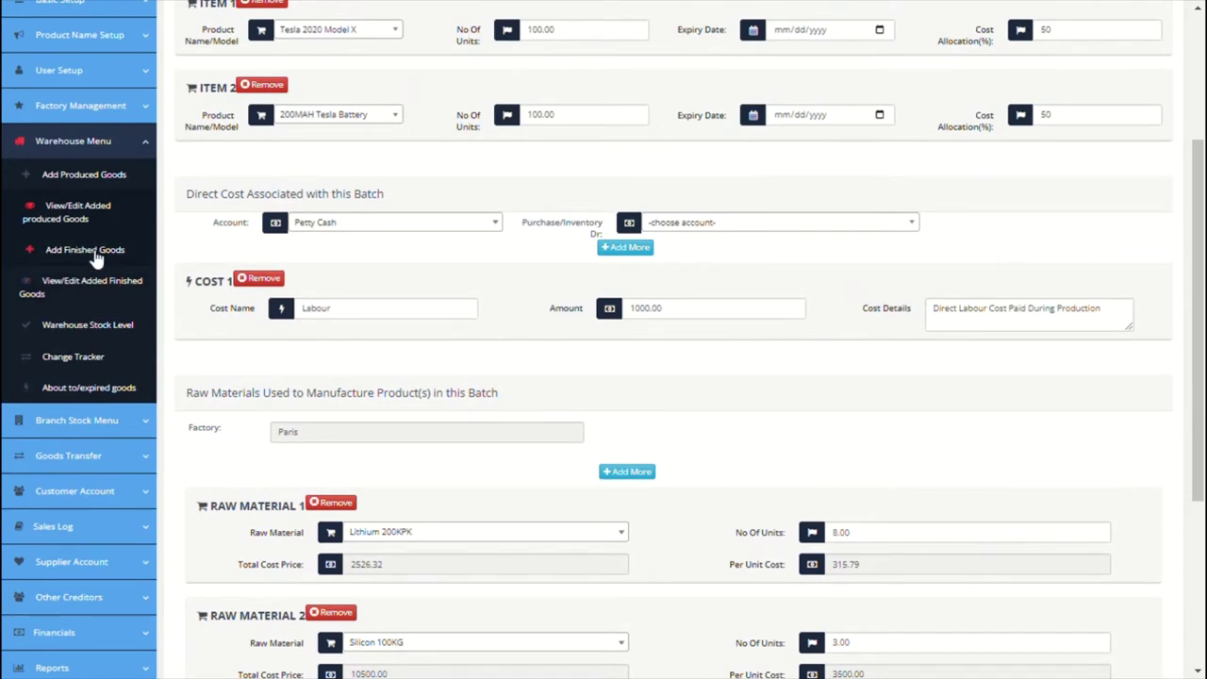
Step: Start finished-goods batch FSH001 described as brought-forward opening stock of finished goods
left_click(65, 251)
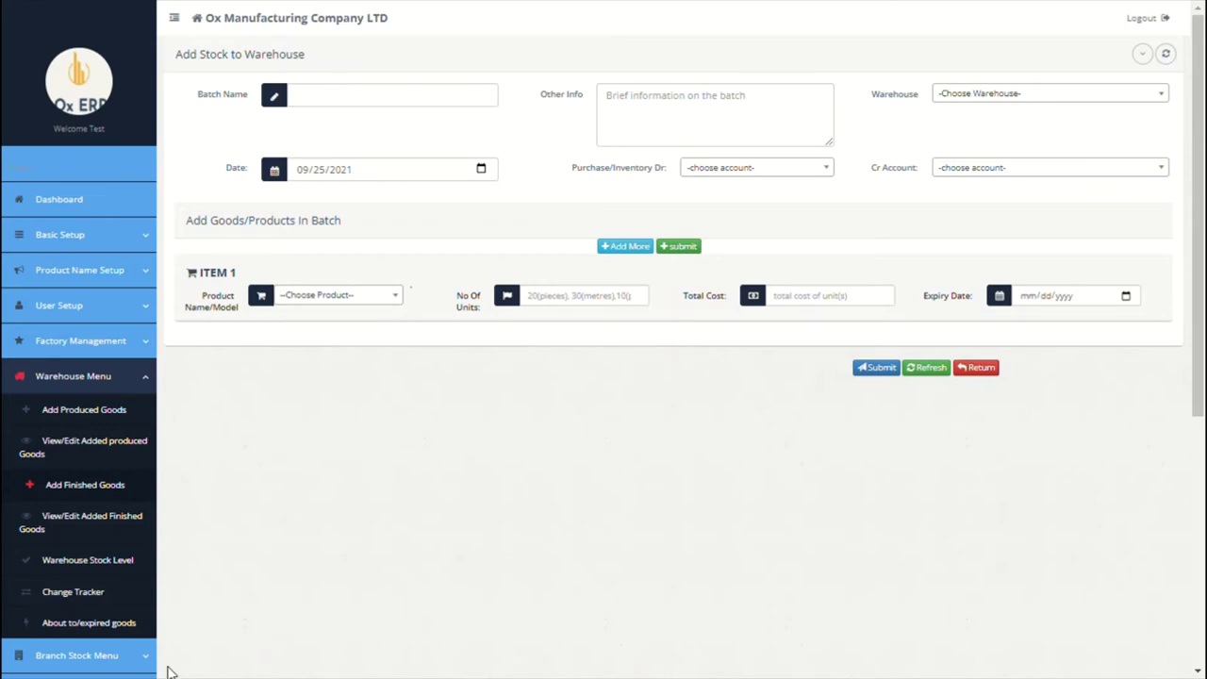
left_click(367, 104)
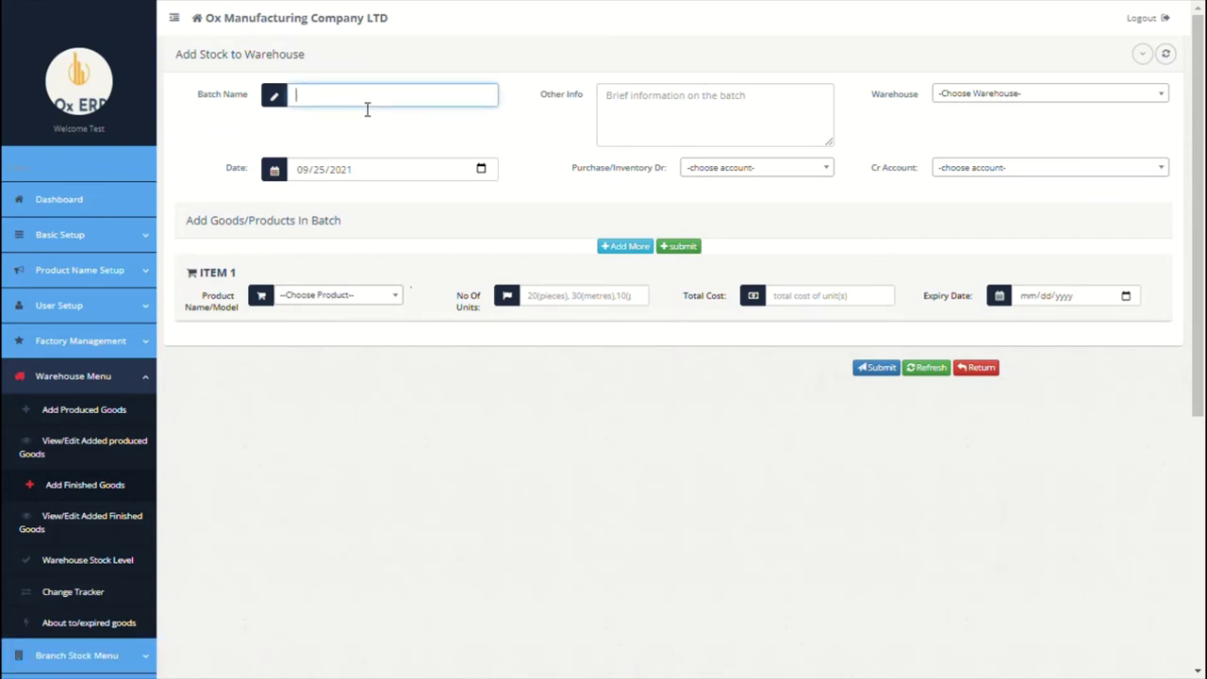
type("FSH001")
left_click(632, 115)
type("br")
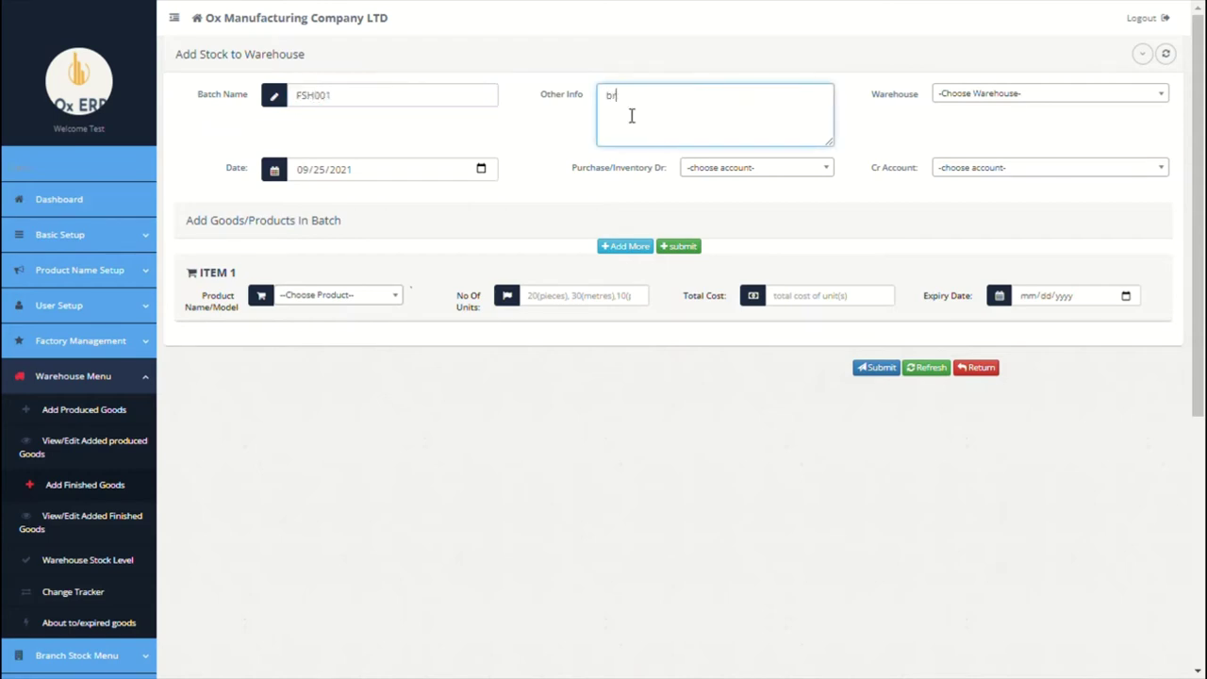
type("ought fwd opening stock finished goods")
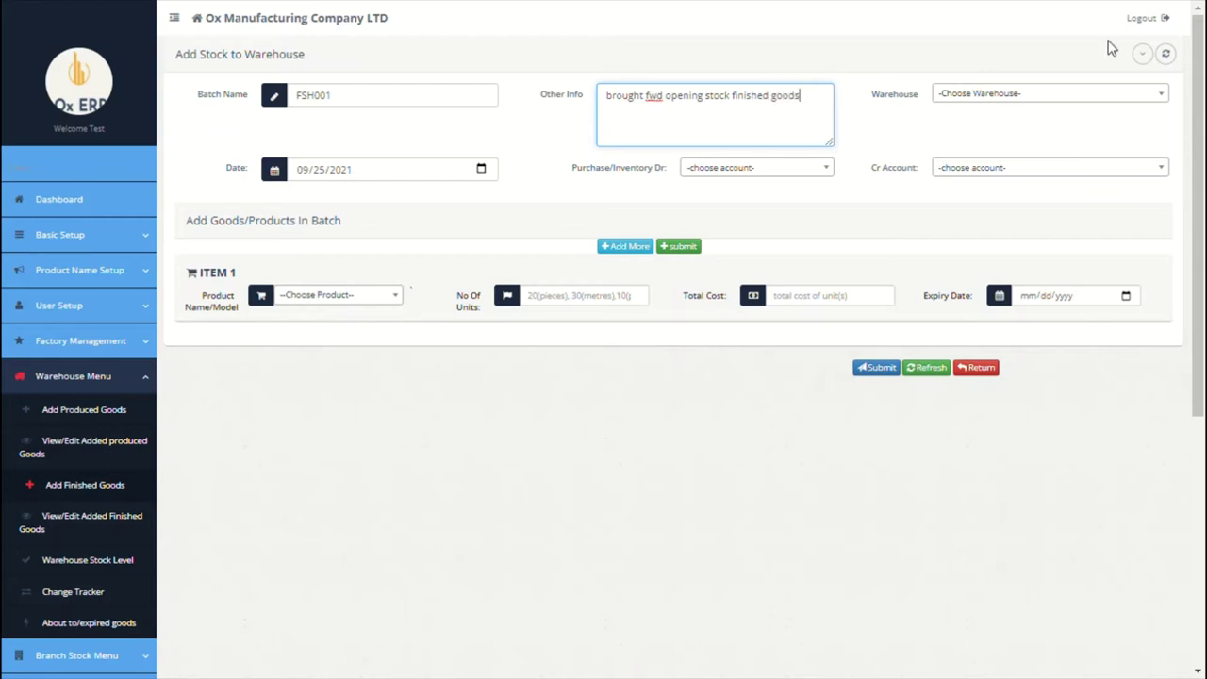
Step: Choose Paris warehouse and Paris Purchases Account debit, leave credit unset, and go to Ledger Setup
left_click(980, 100)
left_click(970, 156)
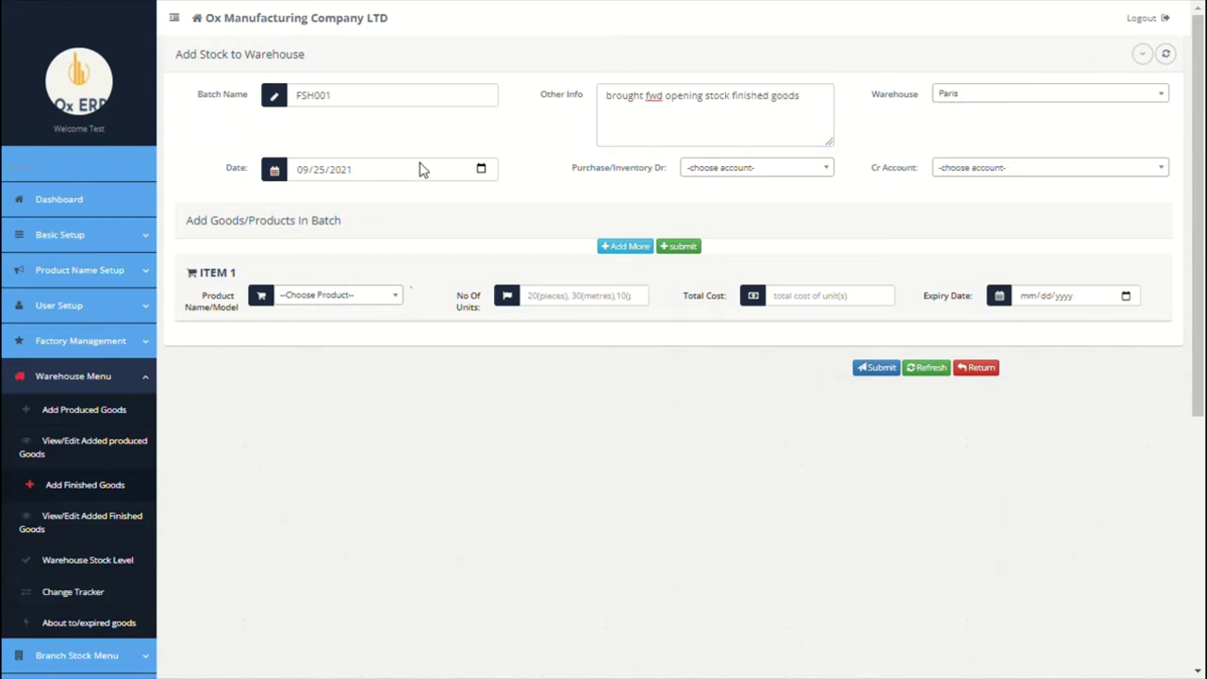
left_click(725, 172)
left_click(722, 232)
left_click(1007, 167)
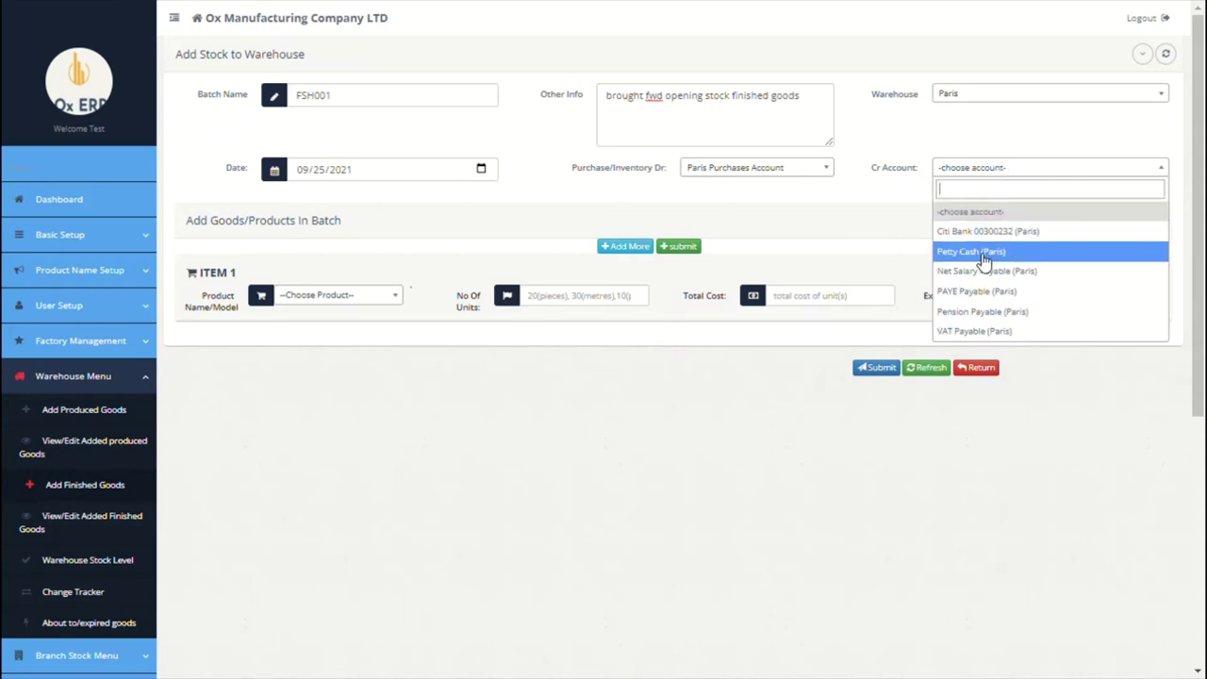
left_click(722, 230)
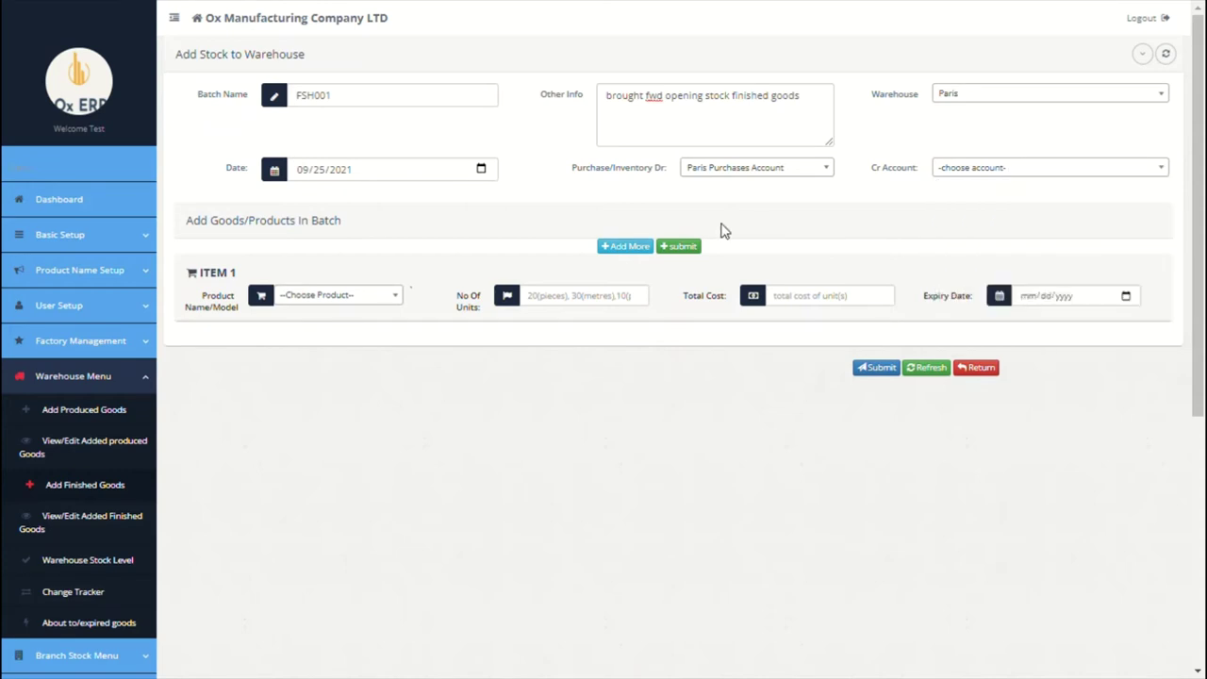
left_click(124, 235)
left_click(68, 424)
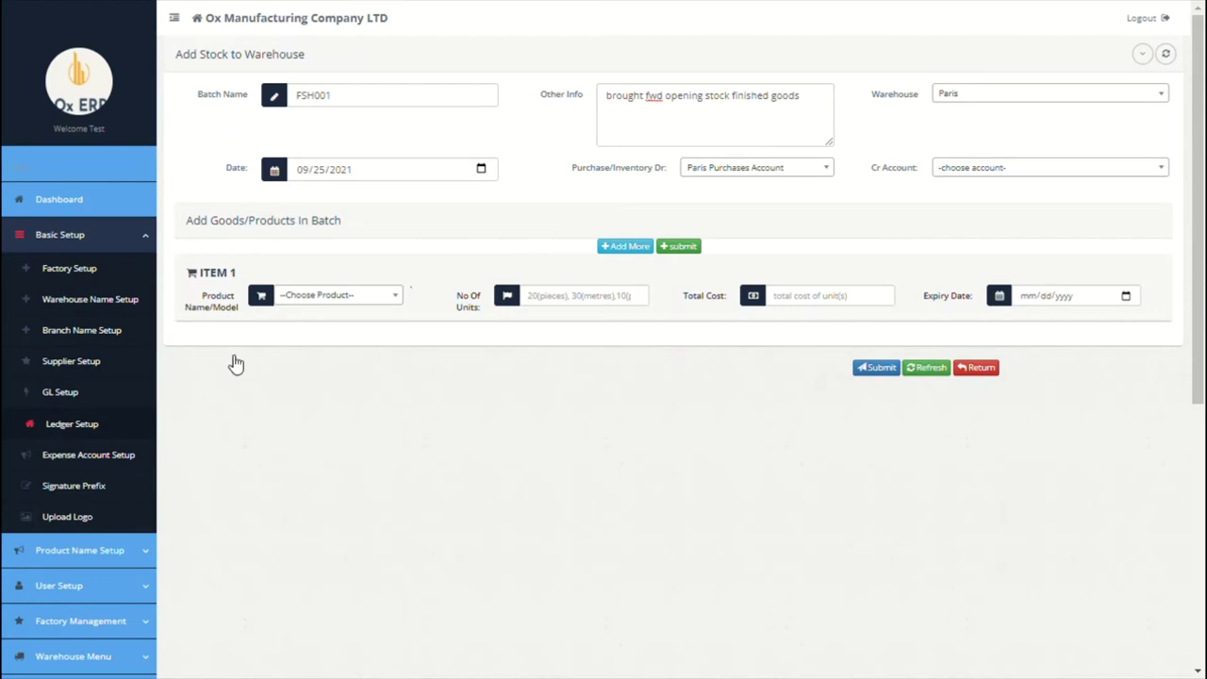
Step: Create the 'Opening Balance Ledger' account for the Paris branch with opening balance 0
left_click(330, 151)
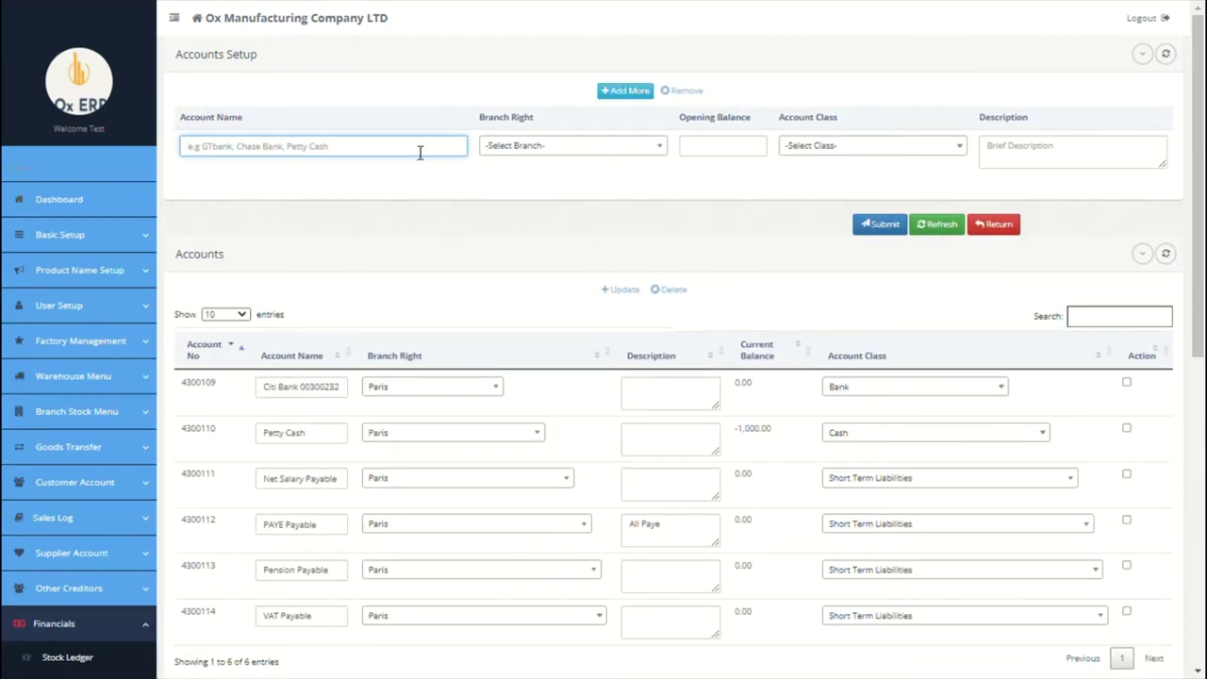
type("Opening Balance Ledger")
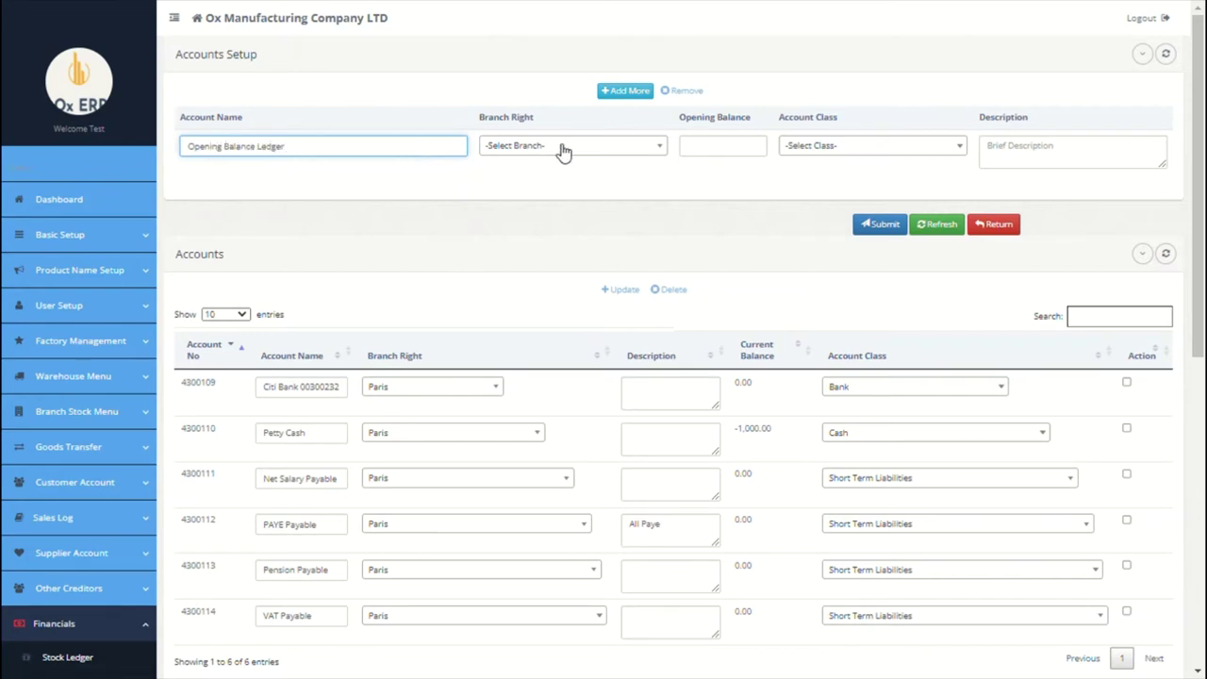
left_click(562, 148)
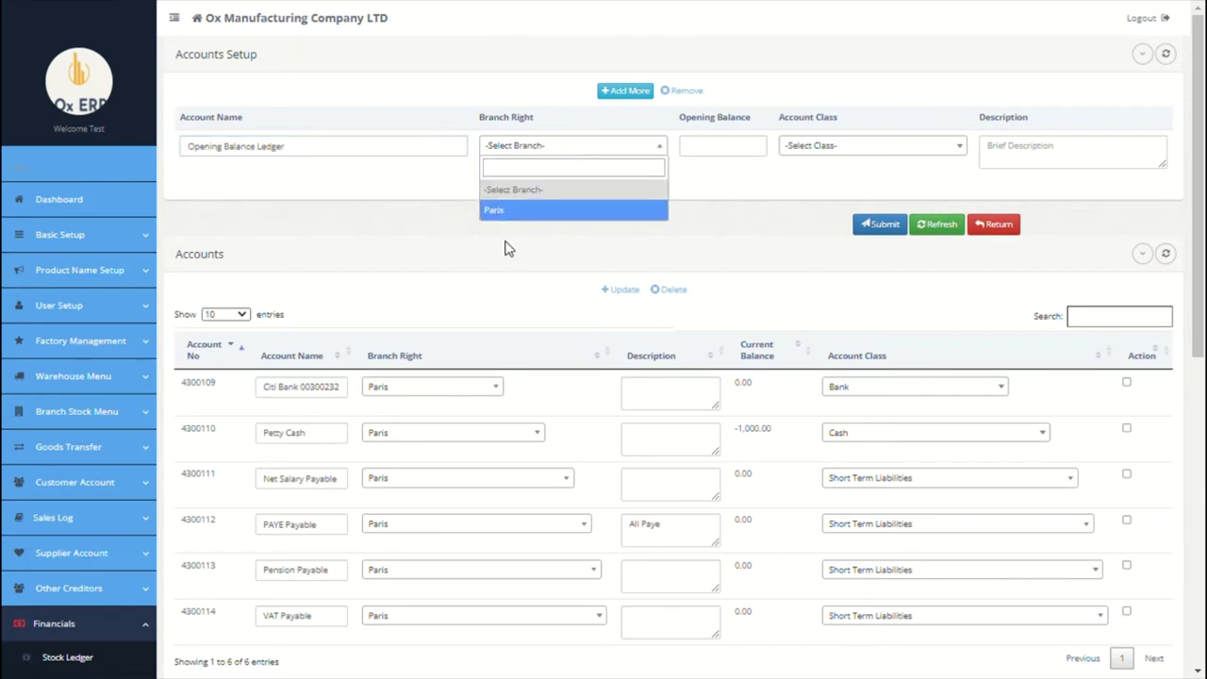
left_click(517, 213)
left_click(708, 149)
type("0")
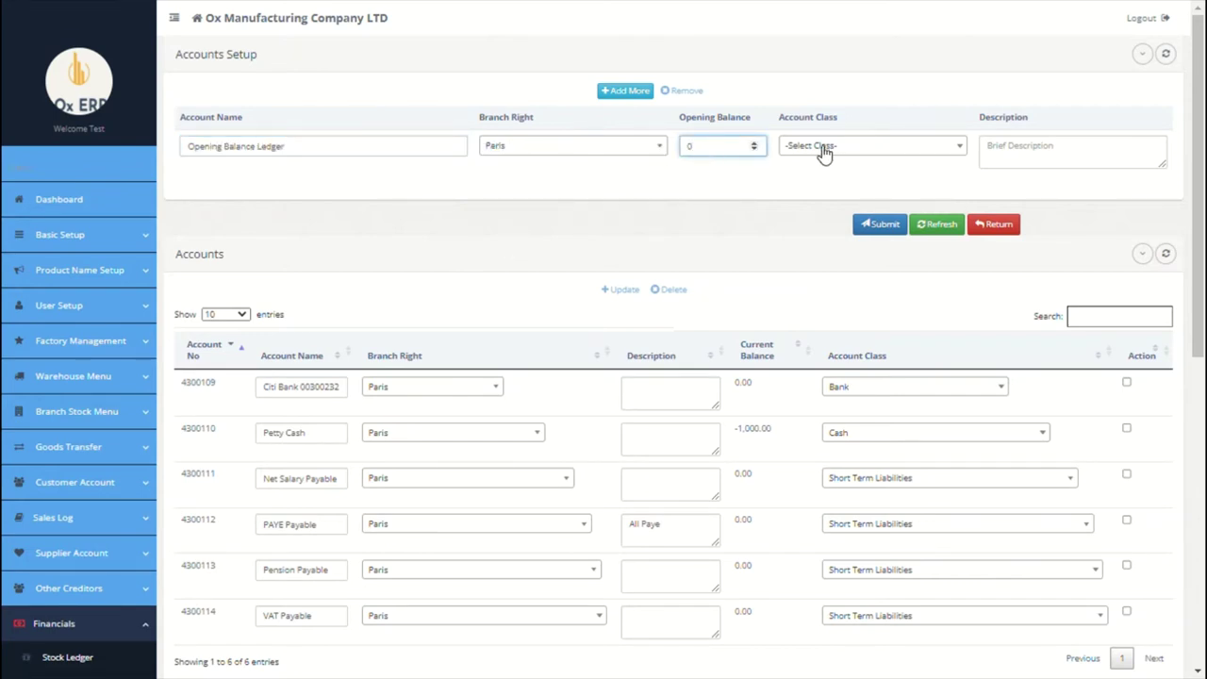
key("Tab")
key("Tab")
left_click(867, 224)
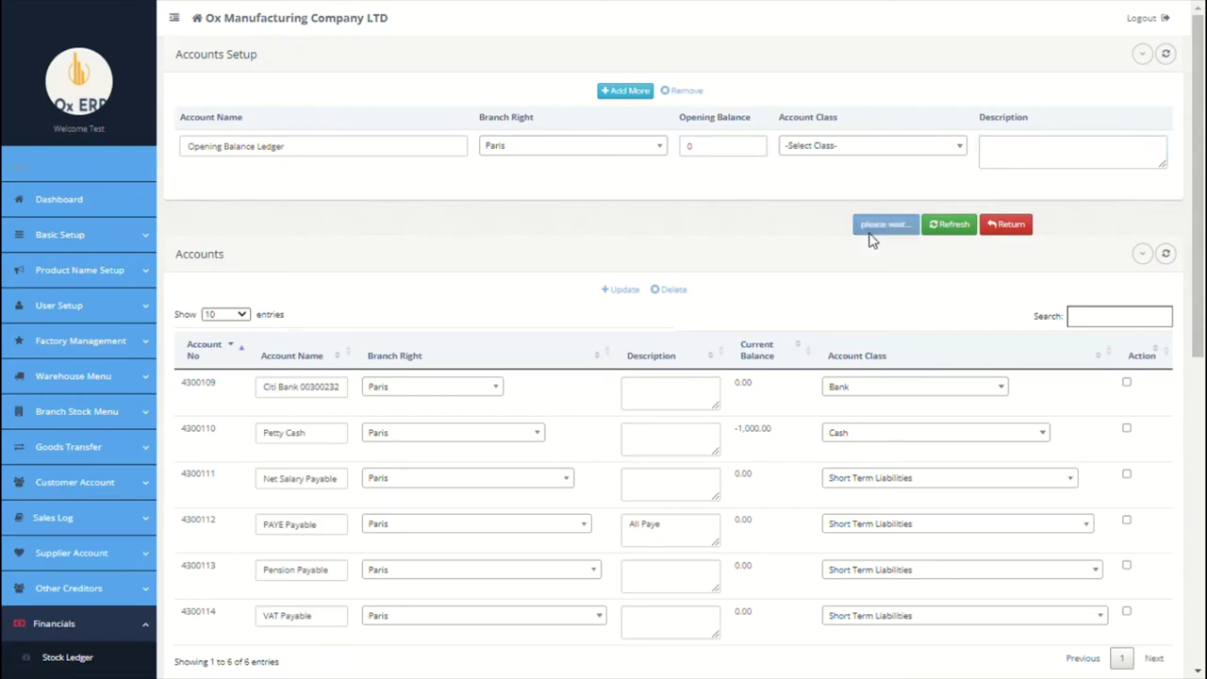
left_click(863, 325)
scroll(467, 247, "down", 4)
scroll(468, 247, "up", 3)
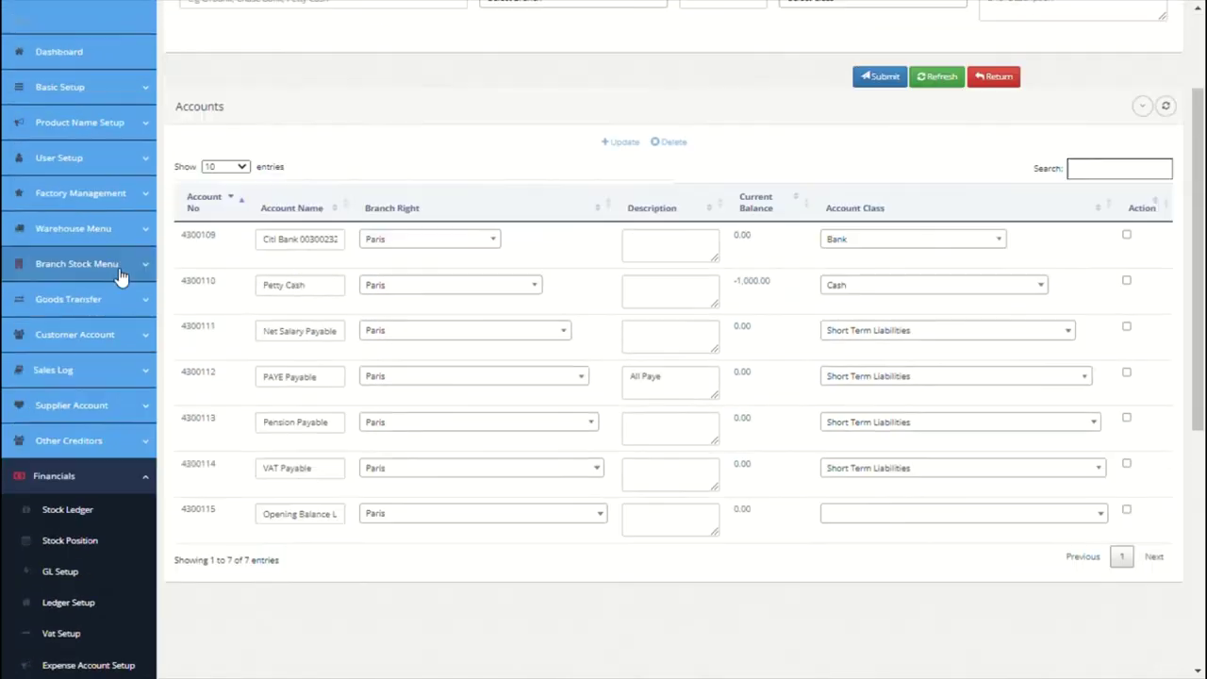
left_click(85, 230)
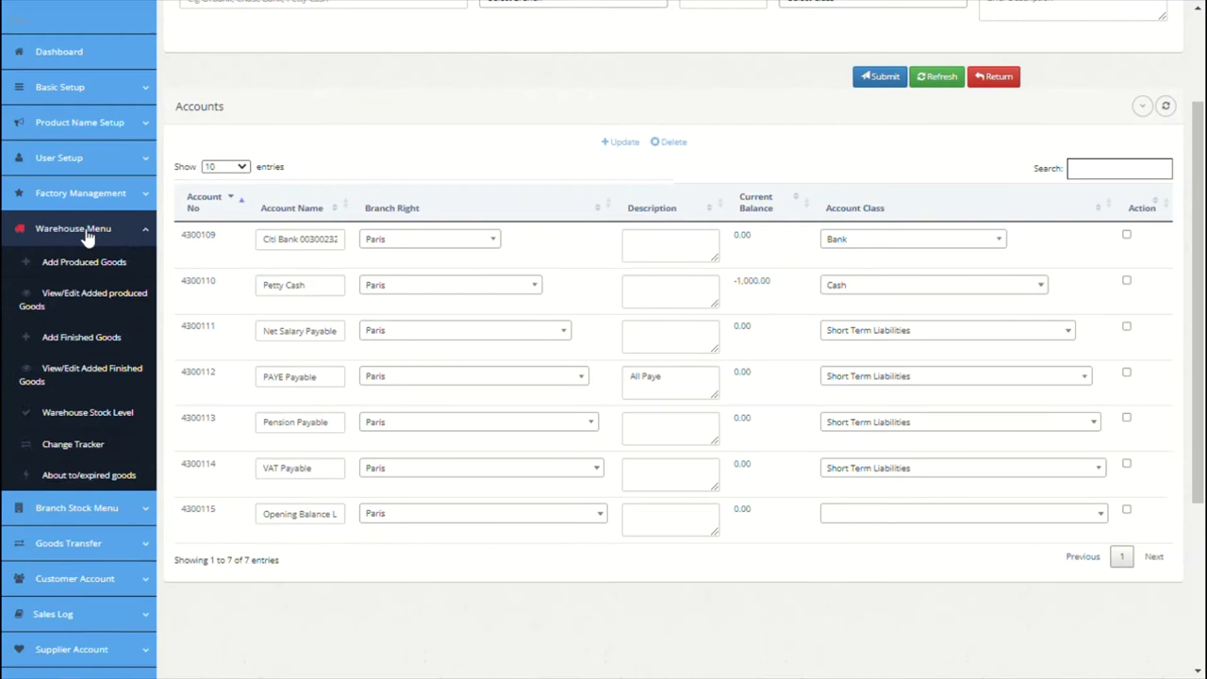
Step: Start batch OPEN001 for Paris, crediting Opening Balance Ledger and debiting Paris Purchases Account
left_click(66, 344)
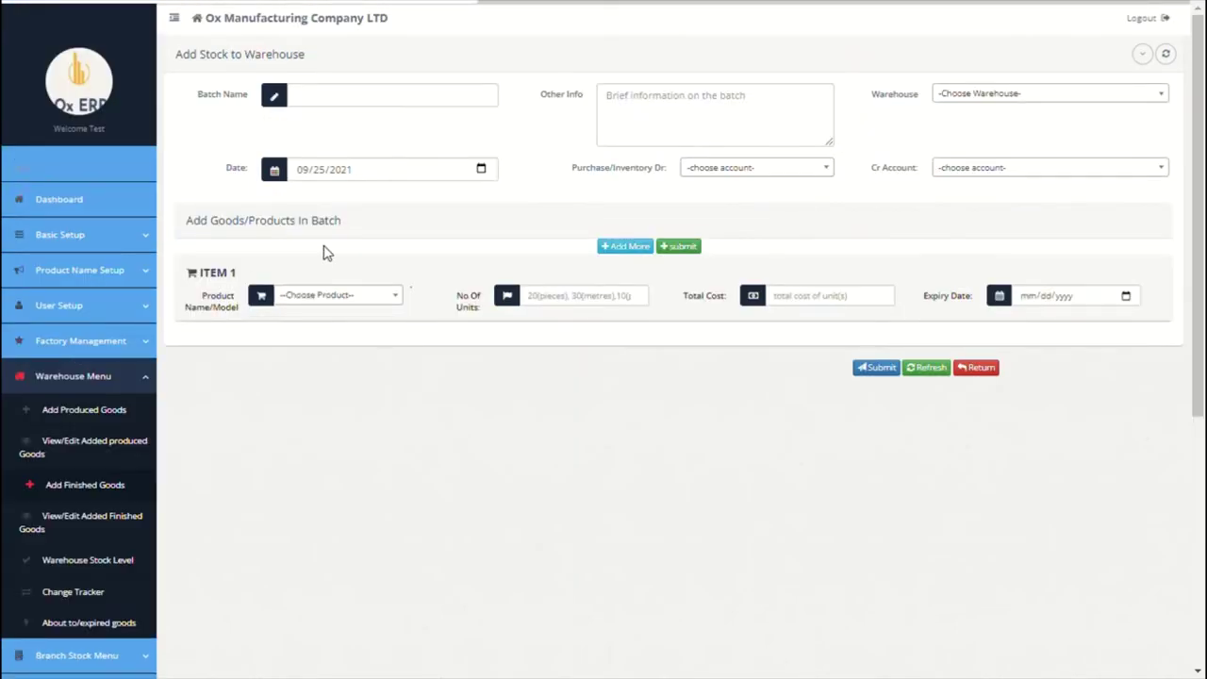
left_click(374, 112)
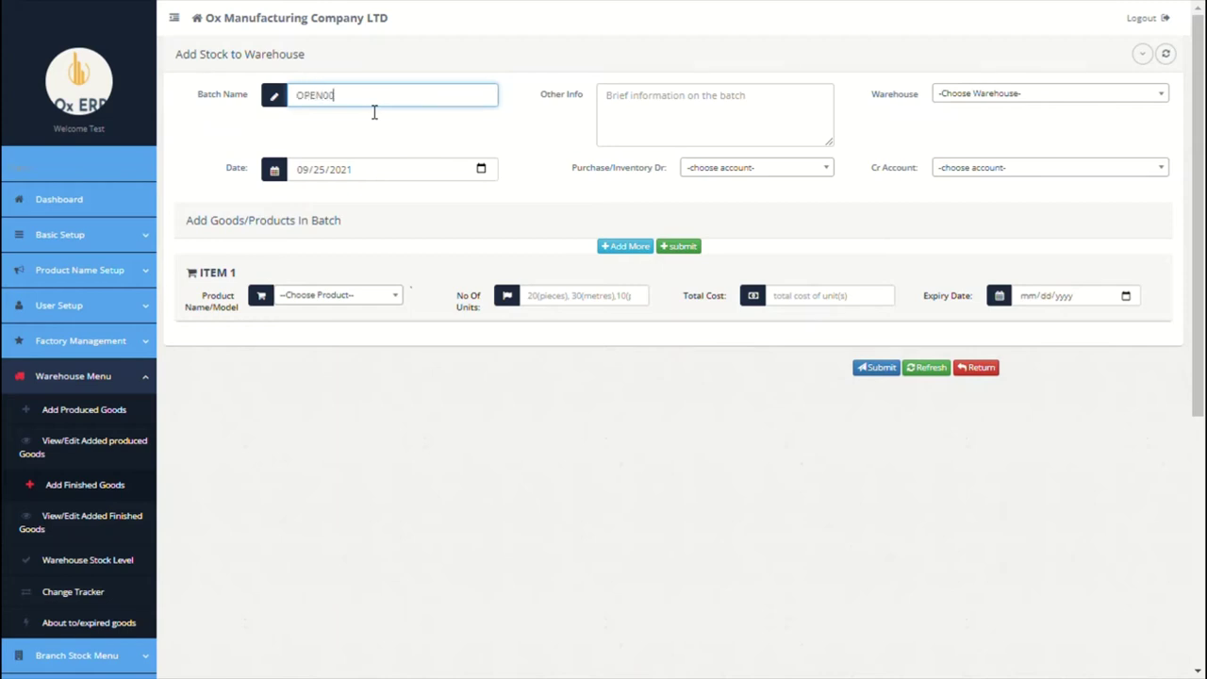
left_click(657, 101)
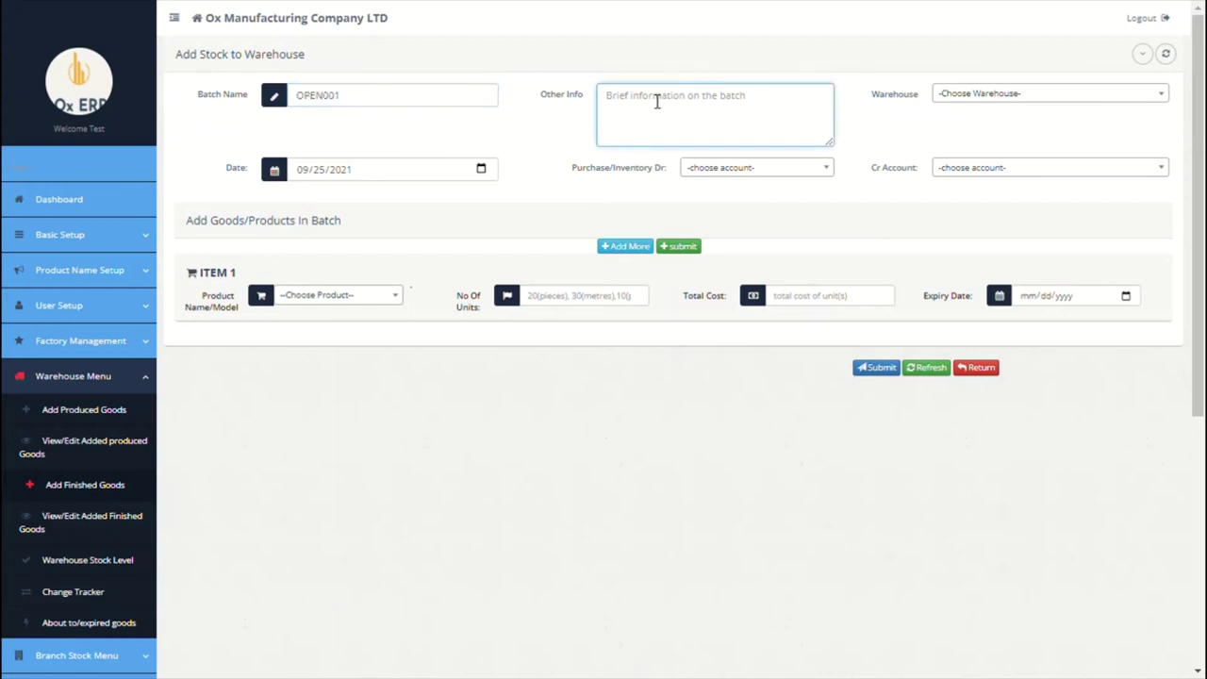
type("b")
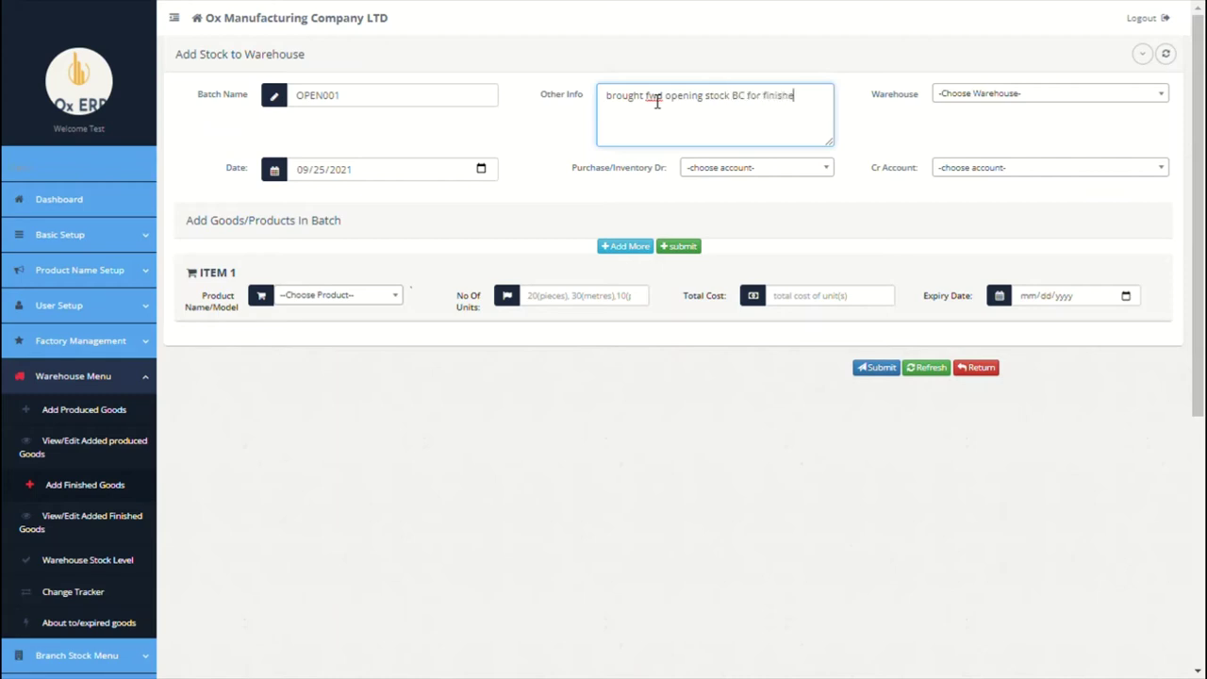
type("ds")
left_click(962, 94)
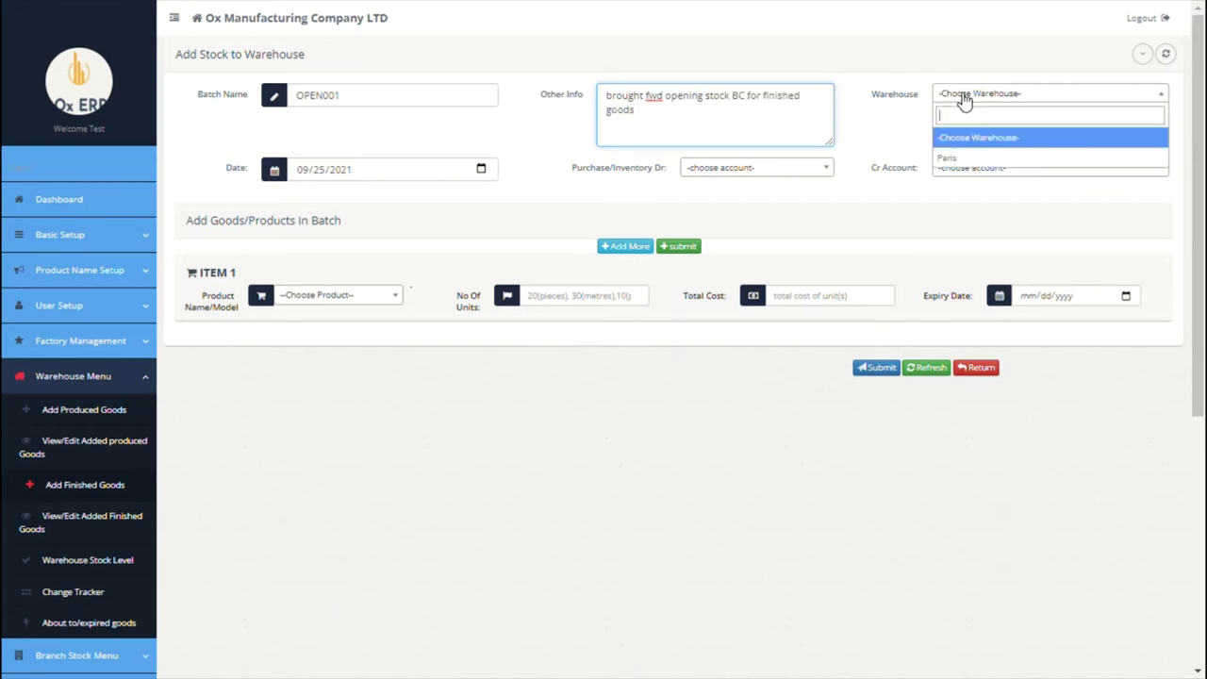
left_click(947, 154)
left_click(942, 167)
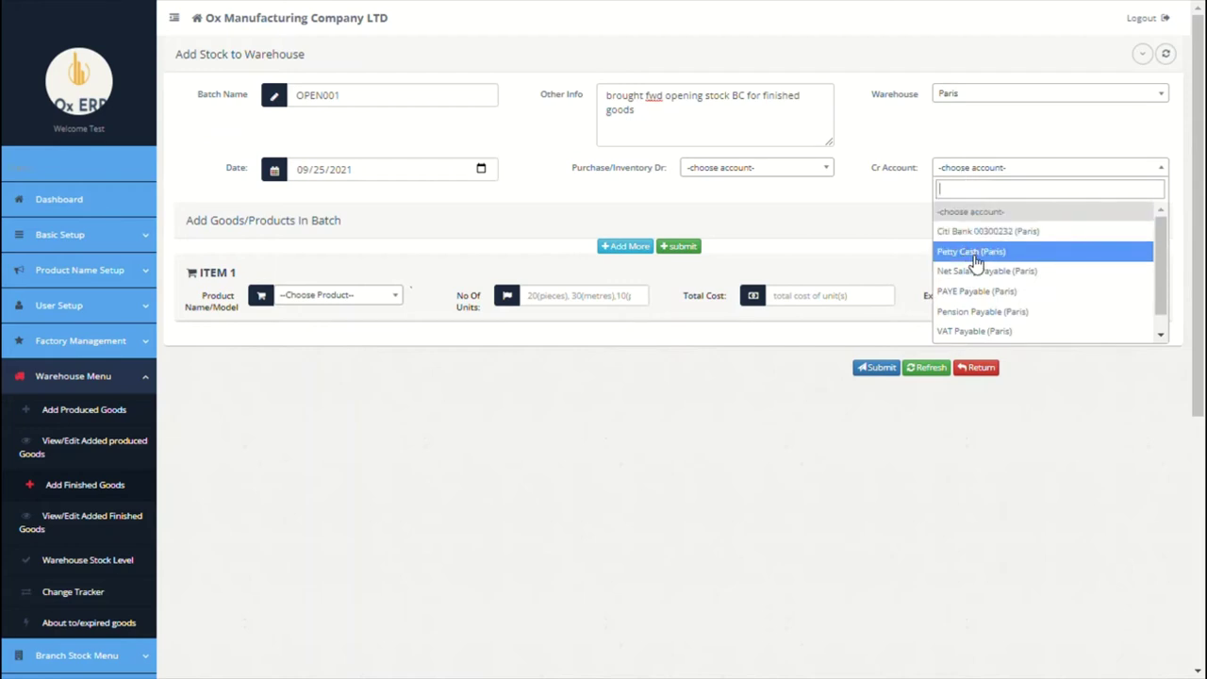
type("op")
left_click(981, 213)
left_click(790, 169)
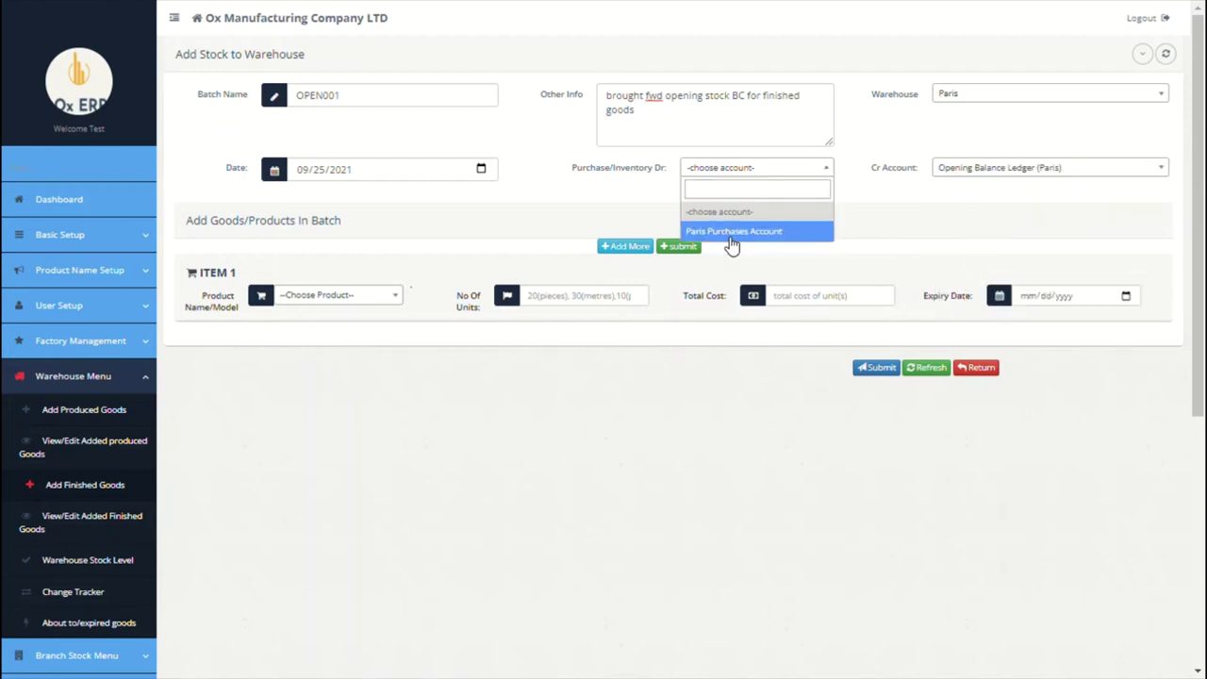
left_click(731, 231)
Step: Add 100 Tesla 2020 Model X costing 86000 and 400 200MAH Tesla Batteries costing 250000
left_click(377, 300)
left_click(336, 356)
left_click(555, 304)
type("100")
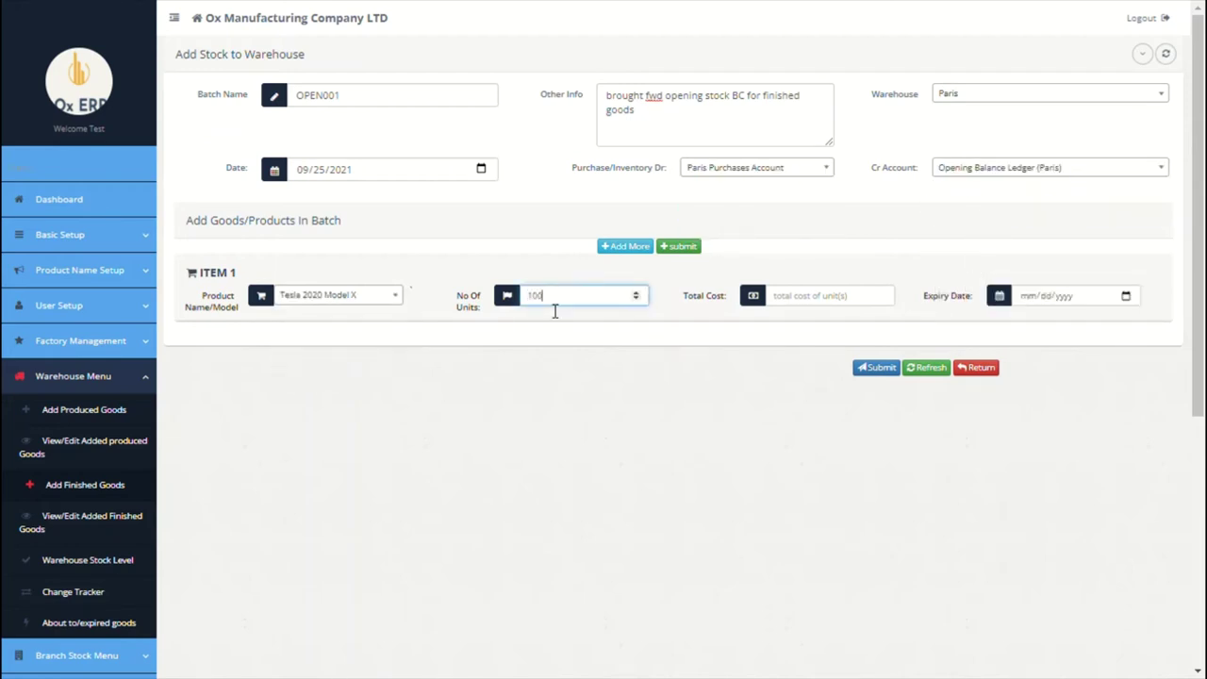
left_click(825, 309)
type("86000")
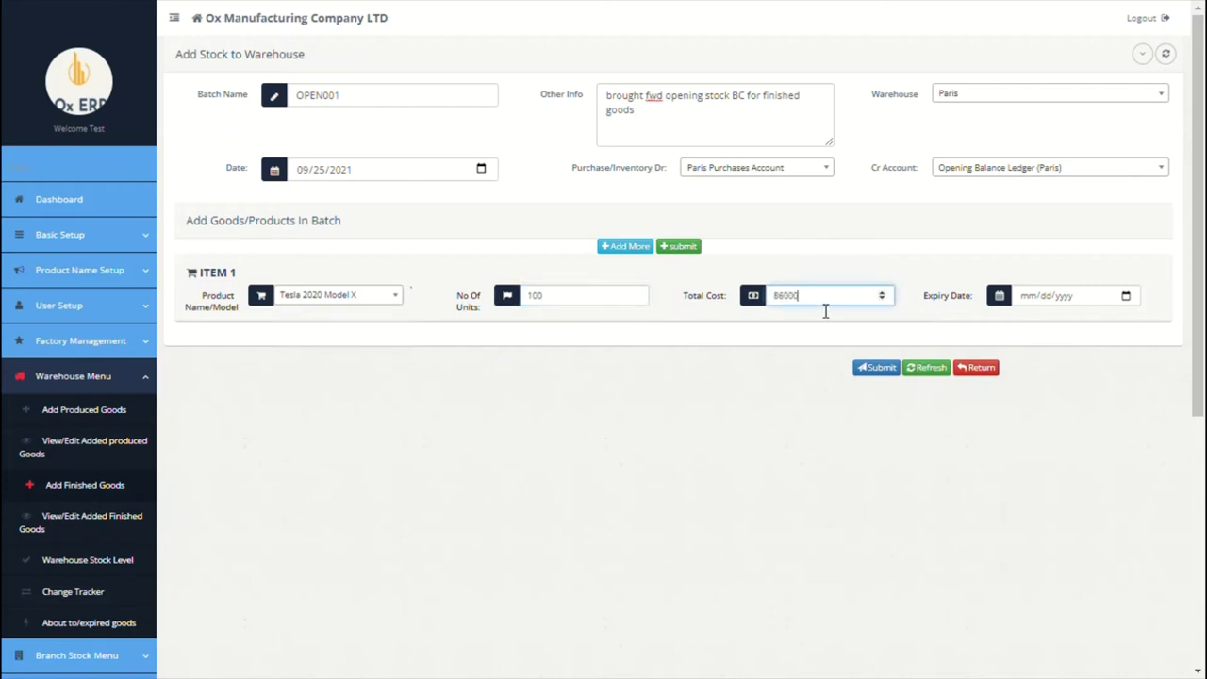
left_click(624, 246)
left_click(377, 299)
left_click(325, 358)
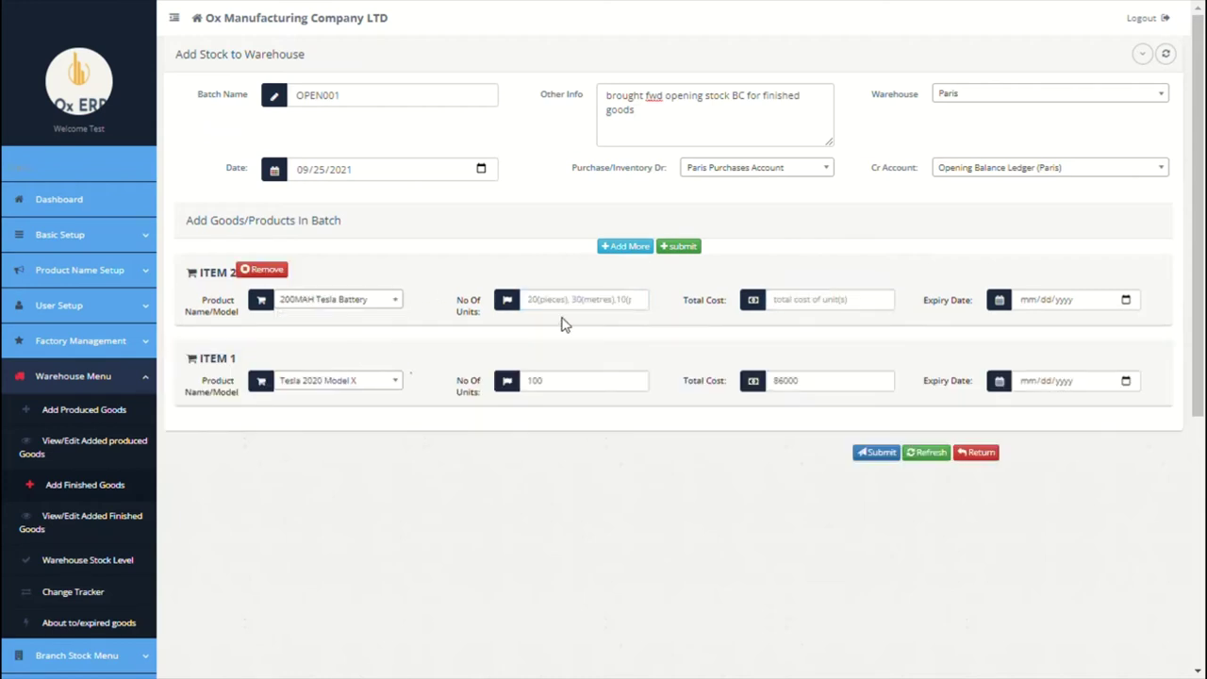
left_click(583, 304)
type("400")
left_click(838, 306)
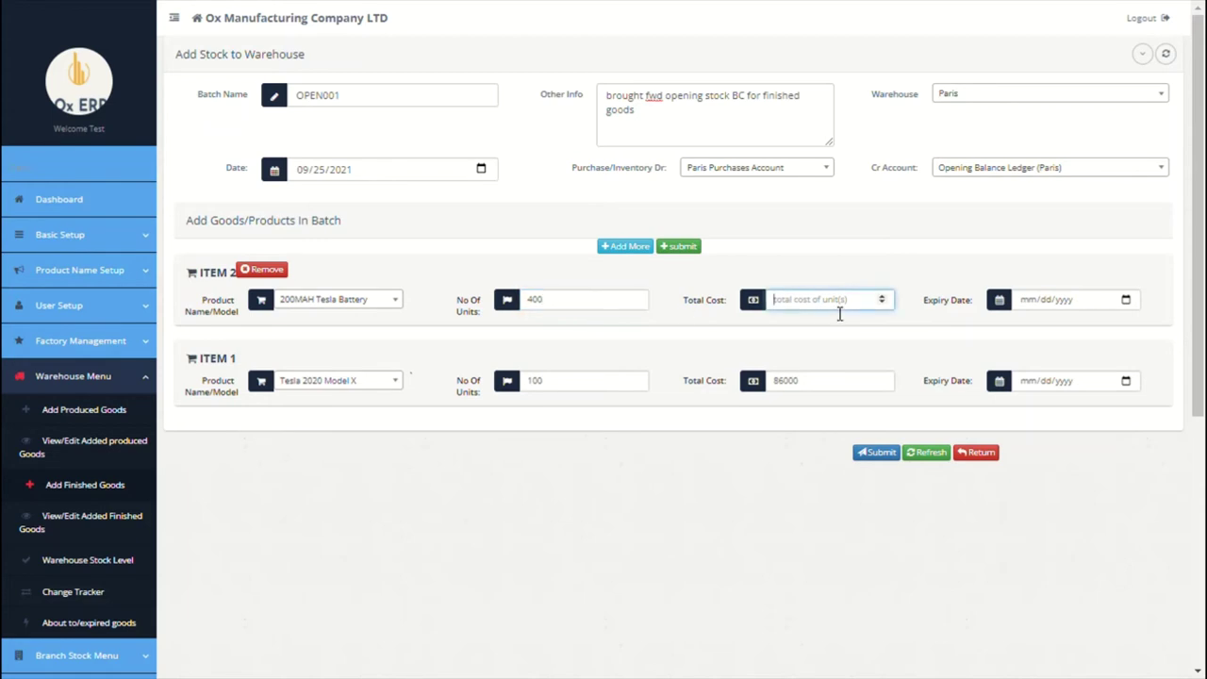
type("250000")
Step: Submit batch OPEN001 and close its finished goods received note
left_click(882, 454)
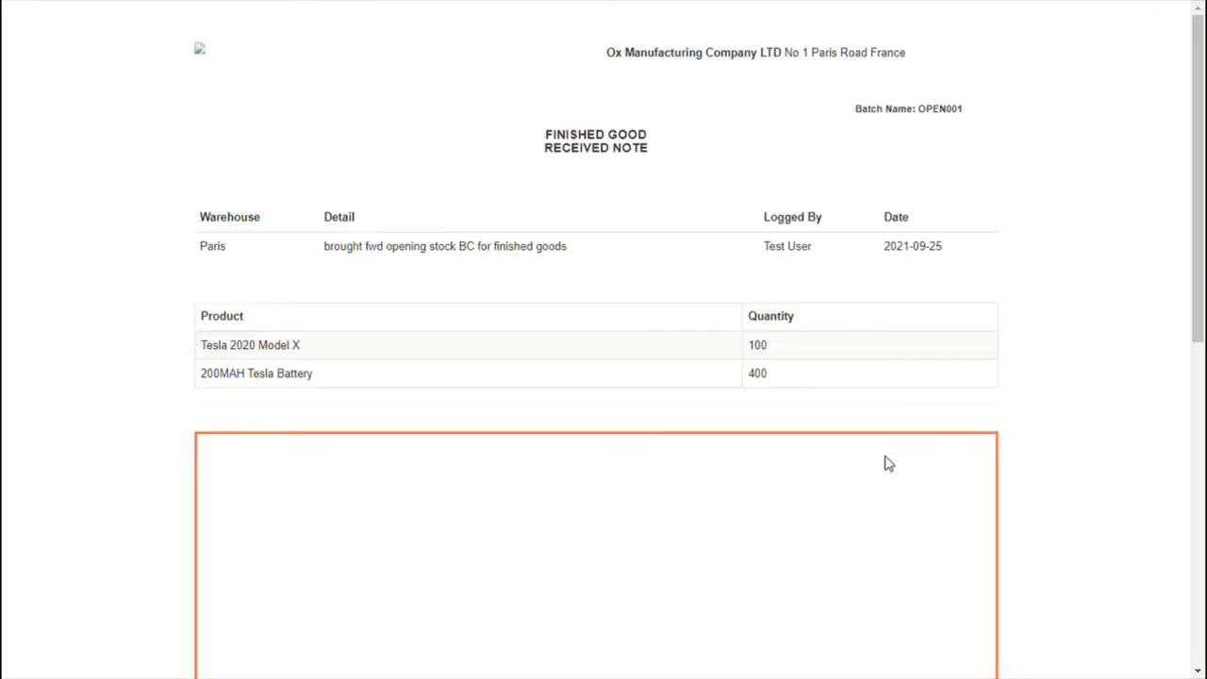
scroll(608, 263, "down", 5)
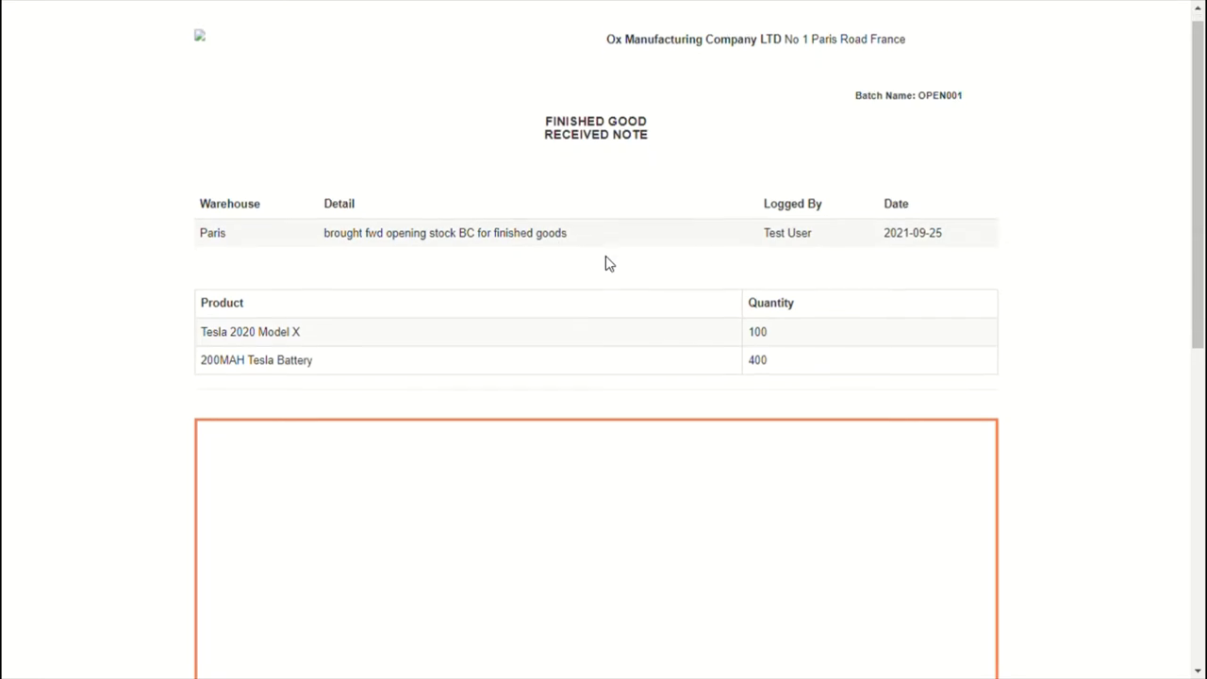
scroll(446, 508, "down", 2)
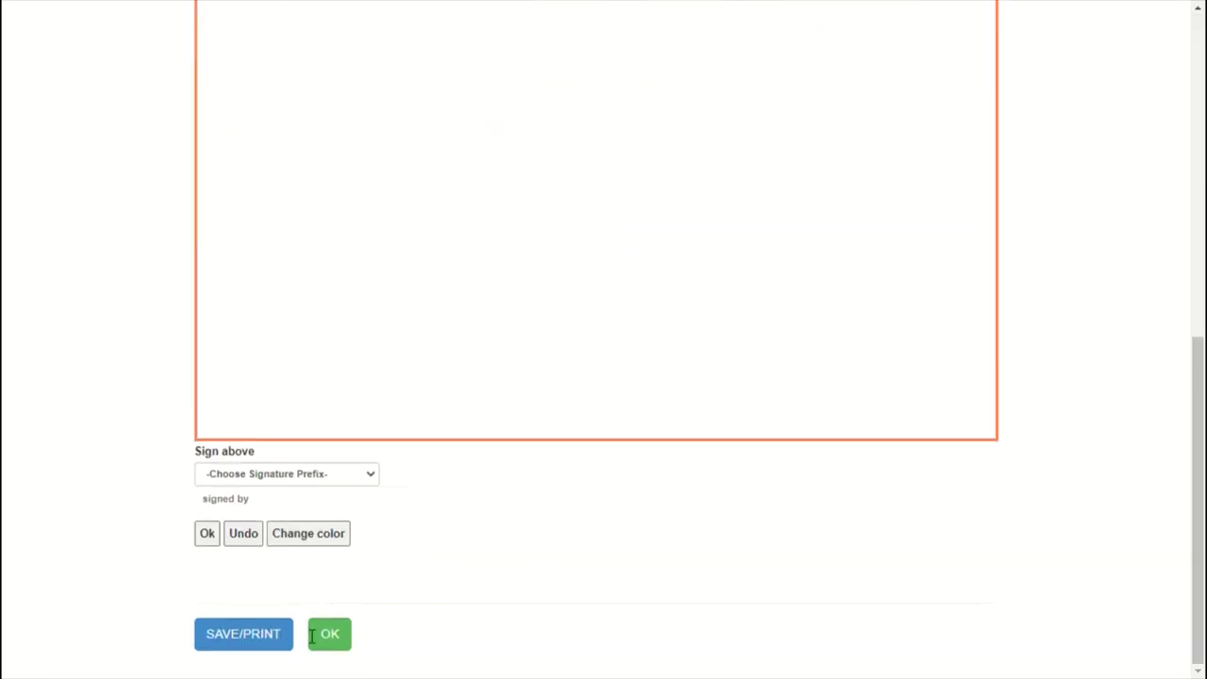
left_click(326, 635)
Step: Check OPEN001 in the added finished goods list, then go to Warehouse Stock Level
scroll(122, 432, "down", 2)
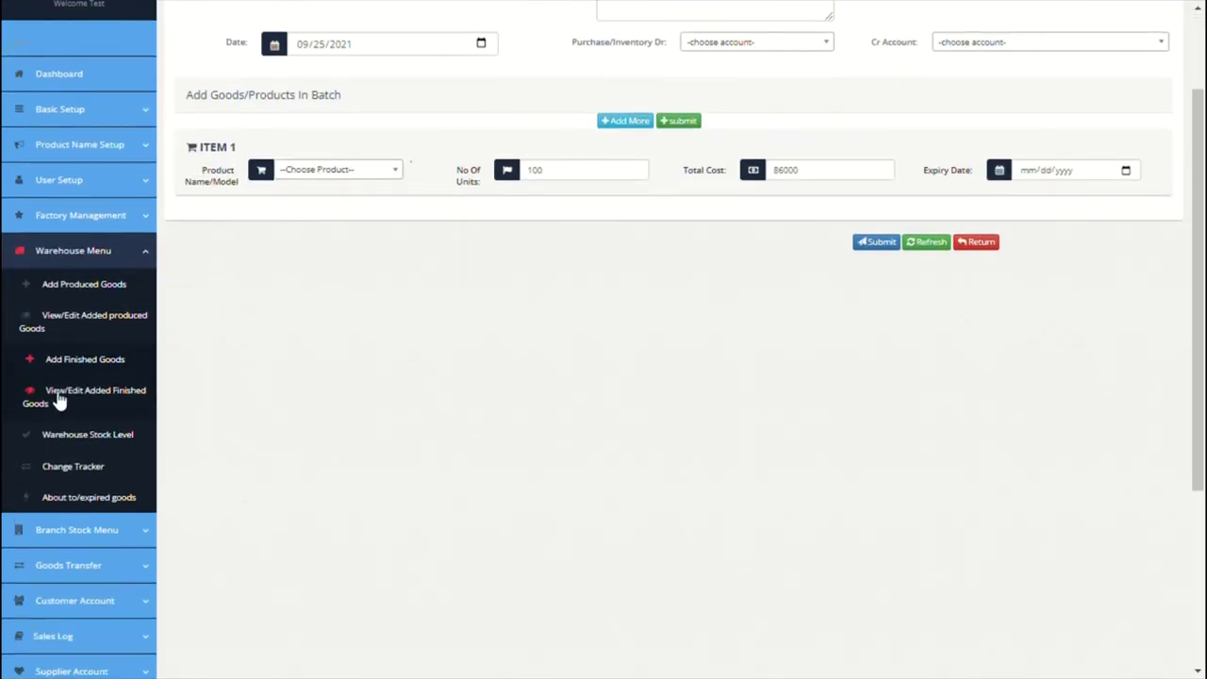
left_click(59, 396)
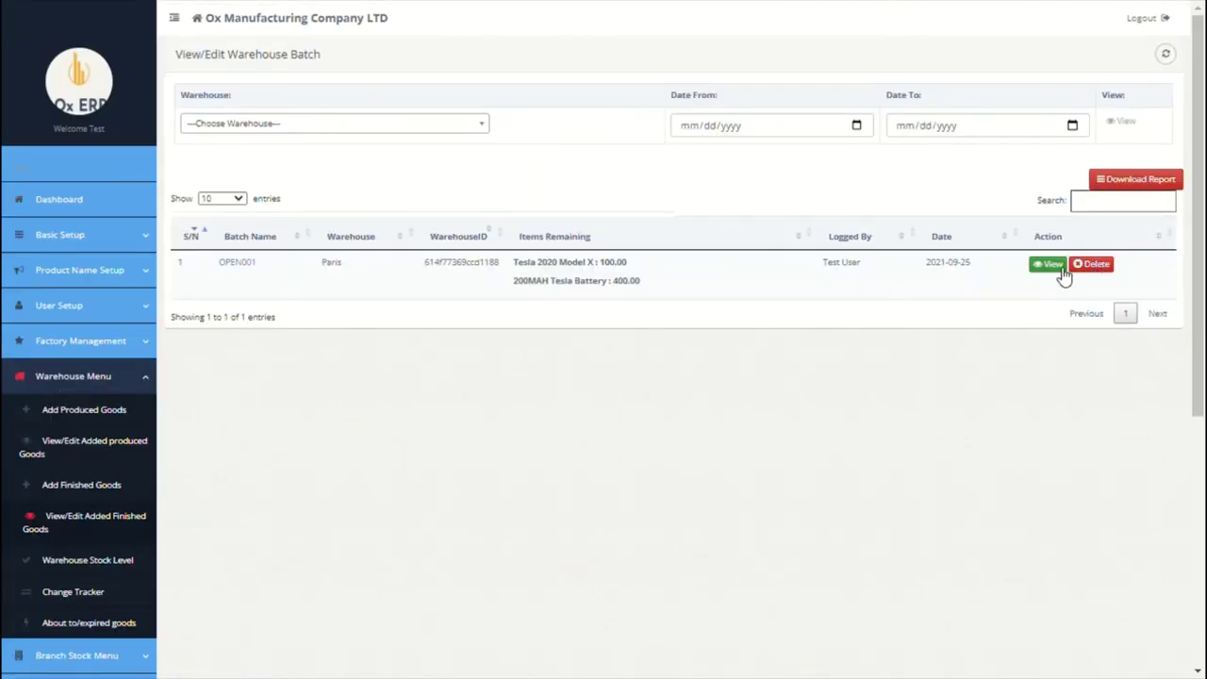
scroll(350, 409, "down", 2)
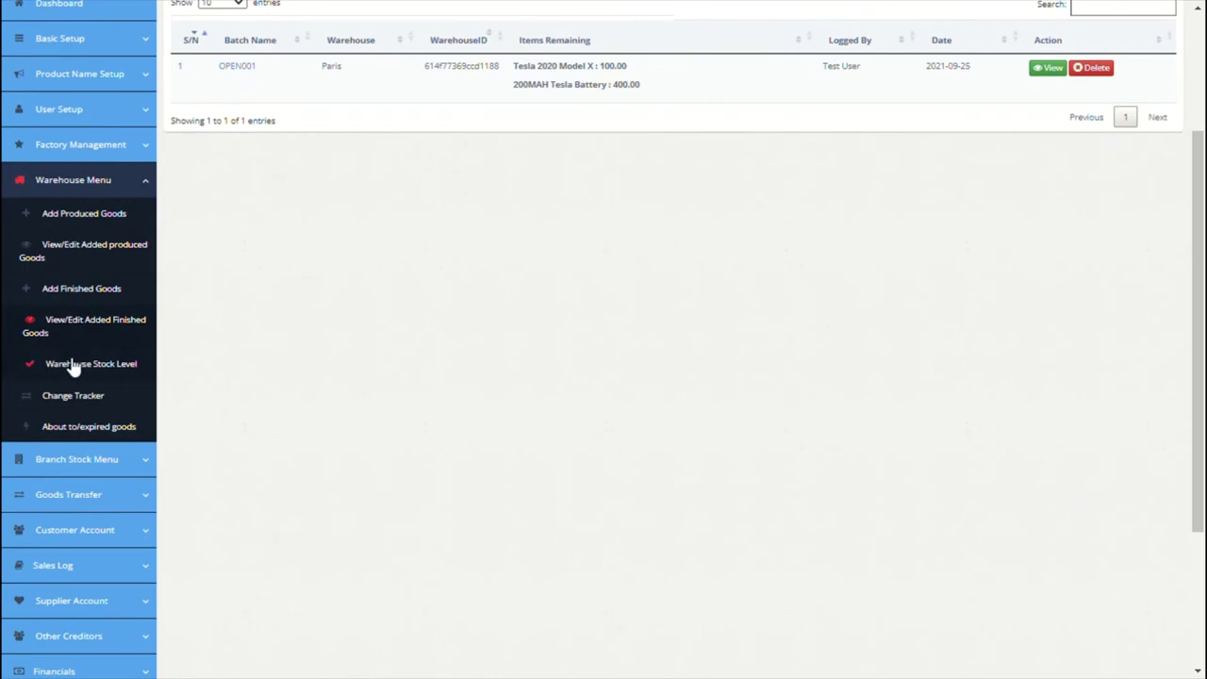
left_click(75, 364)
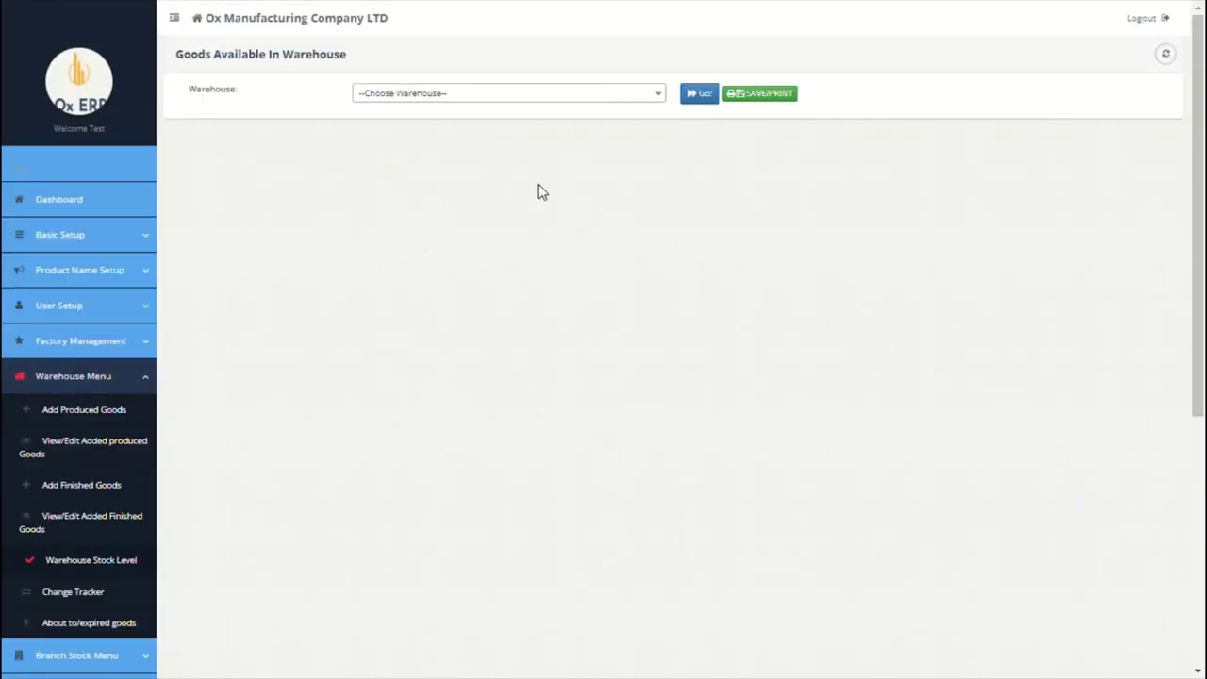
Step: Load Paris warehouse stock levels, then view the empty About to/expired goods report
left_click(606, 93)
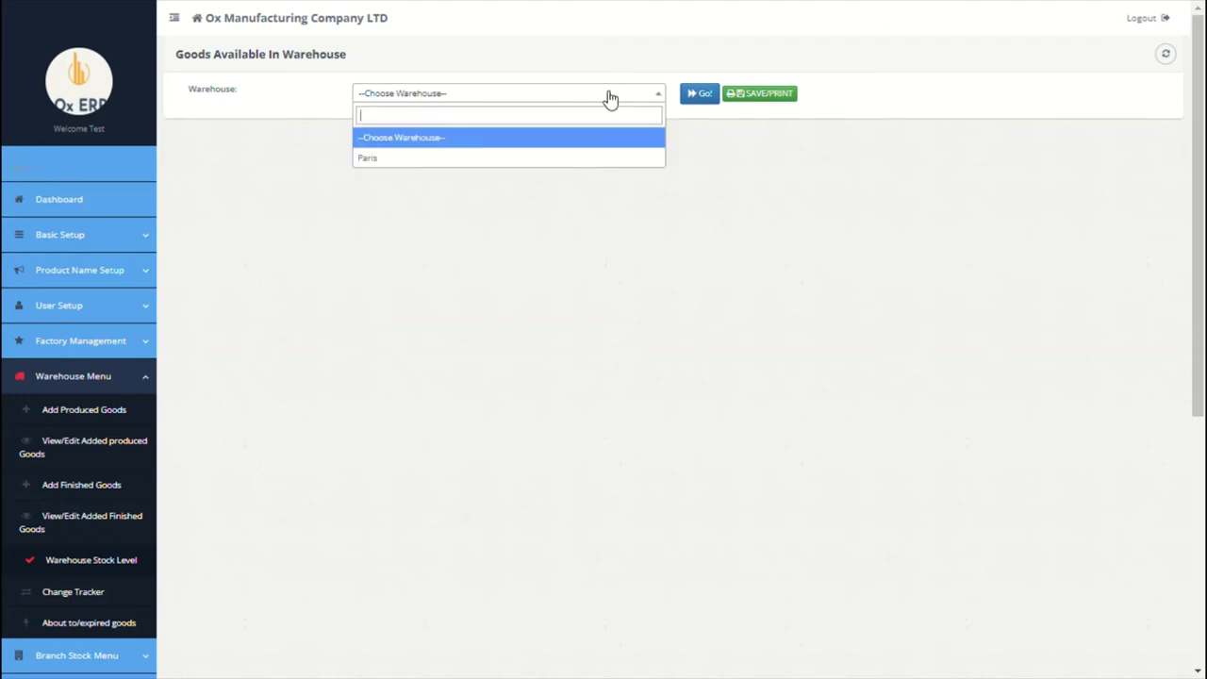
left_click(524, 158)
left_click(712, 93)
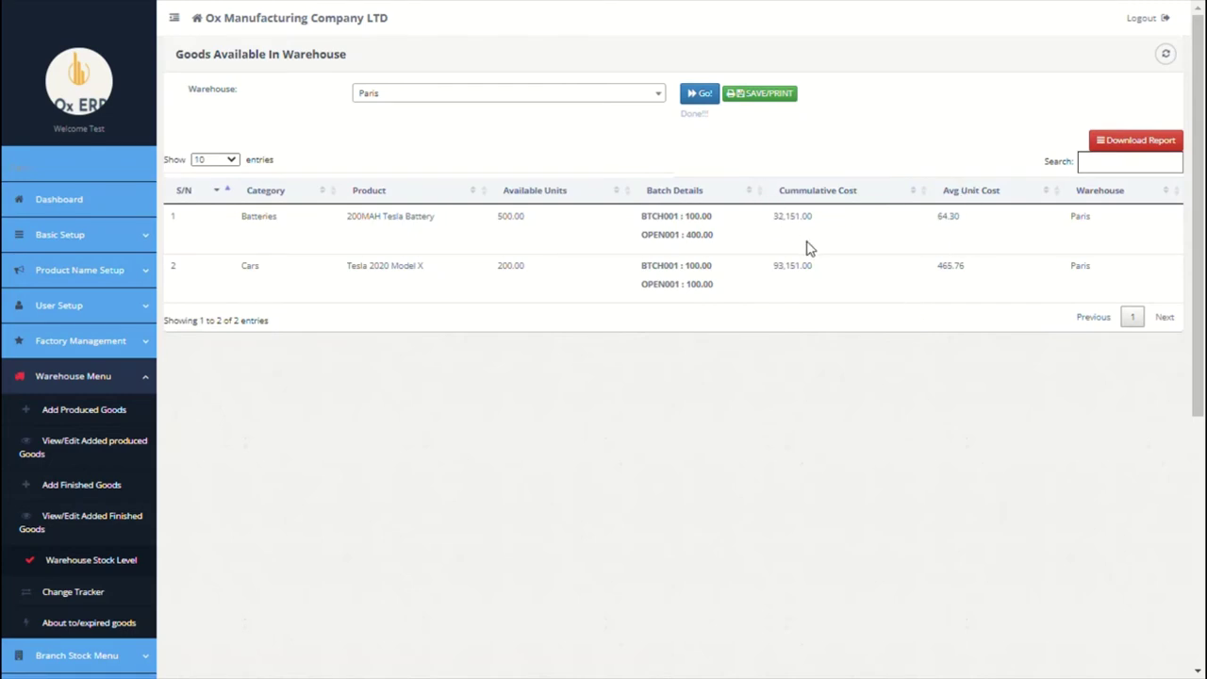
scroll(574, 359, "down", 5)
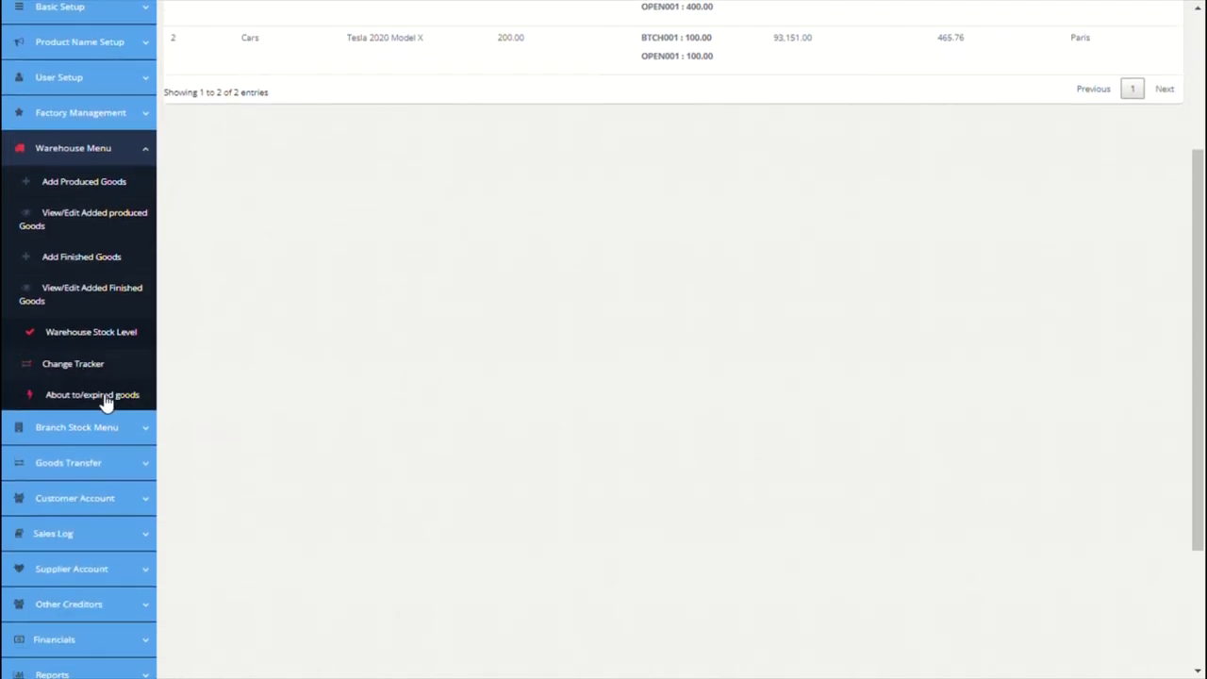
left_click(106, 396)
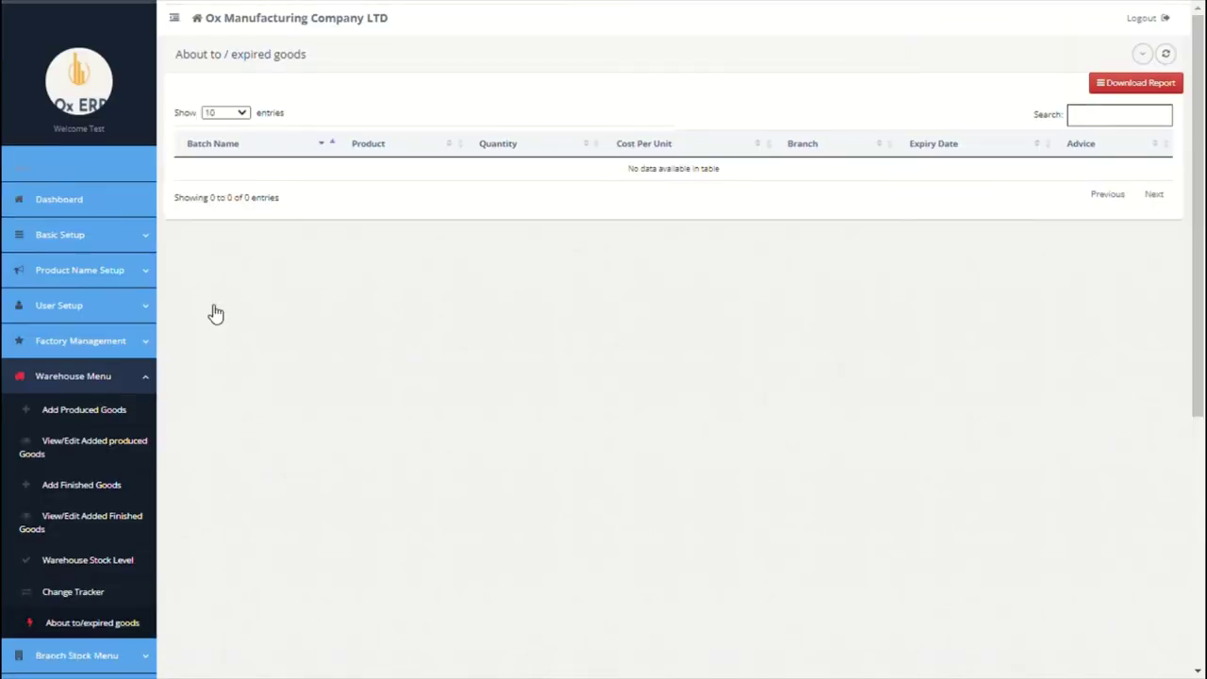
scroll(499, 287, "down", 4)
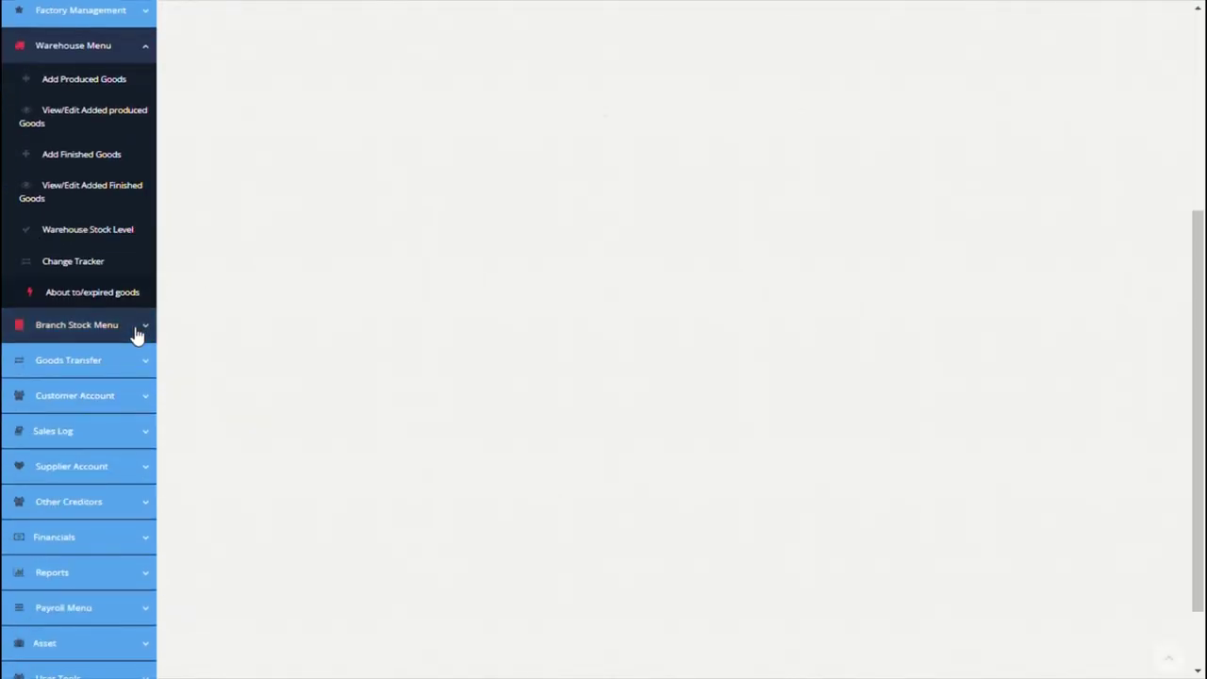
Step: Start an Add Goods to Branch batch from the Paris warehouse with description 'Fin'
left_click(137, 328)
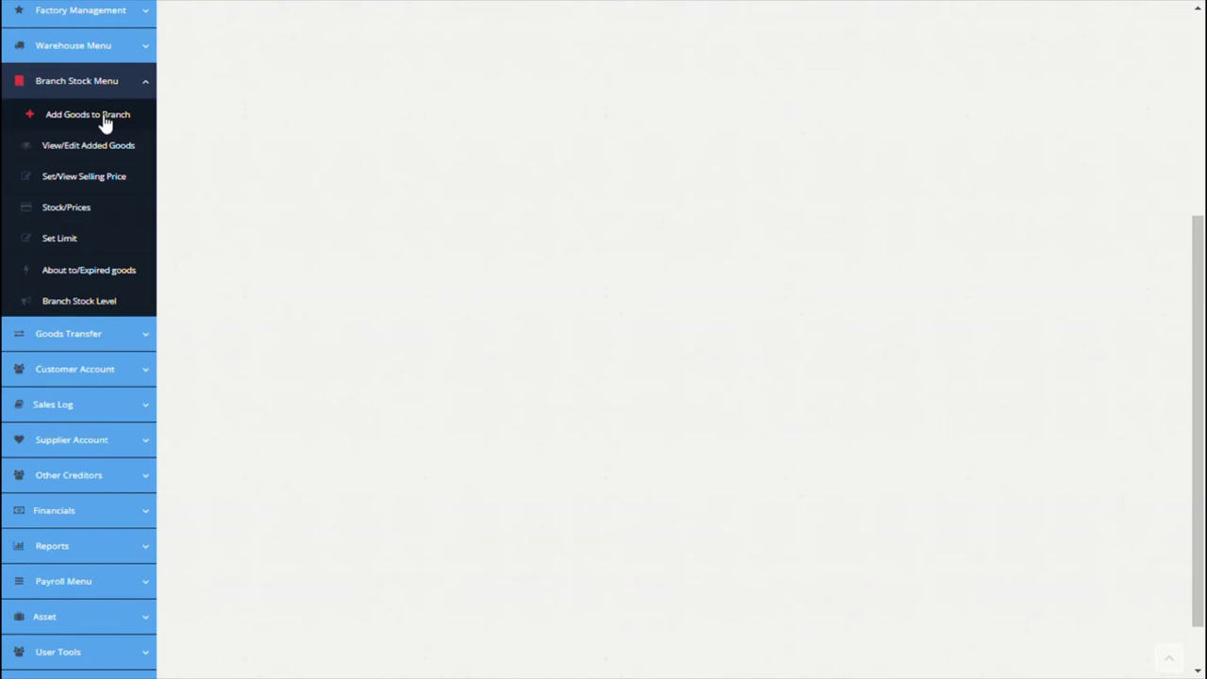
left_click(106, 123)
left_click(460, 94)
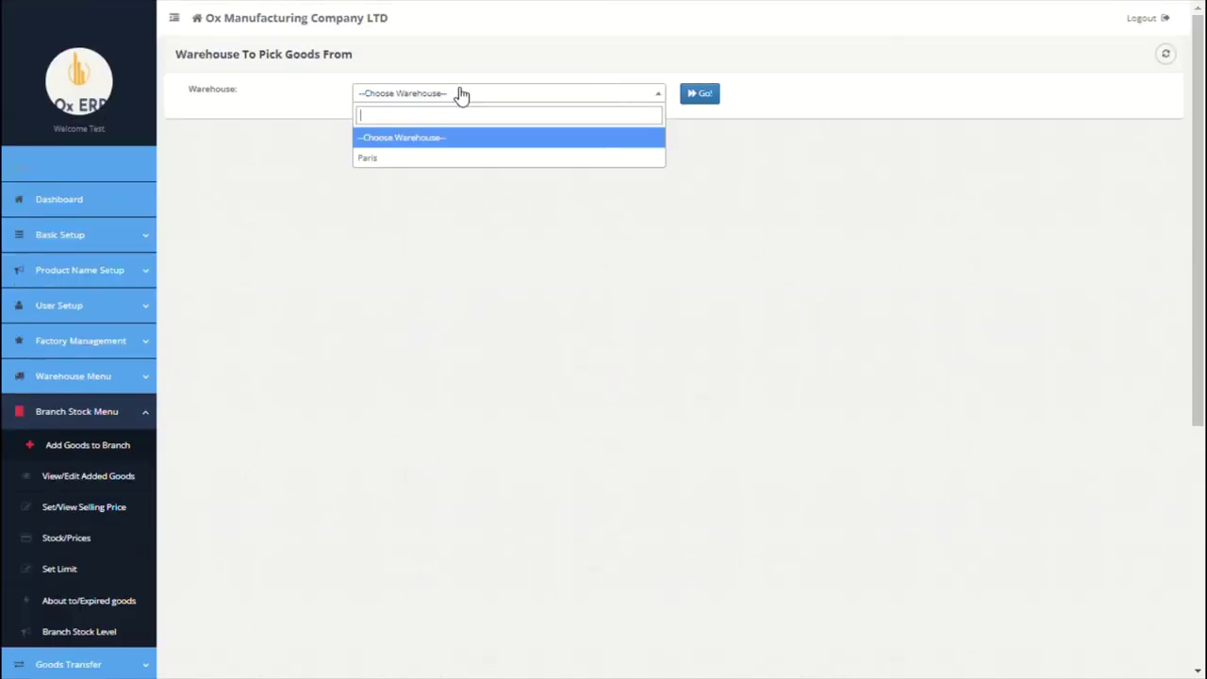
left_click(426, 158)
left_click(705, 98)
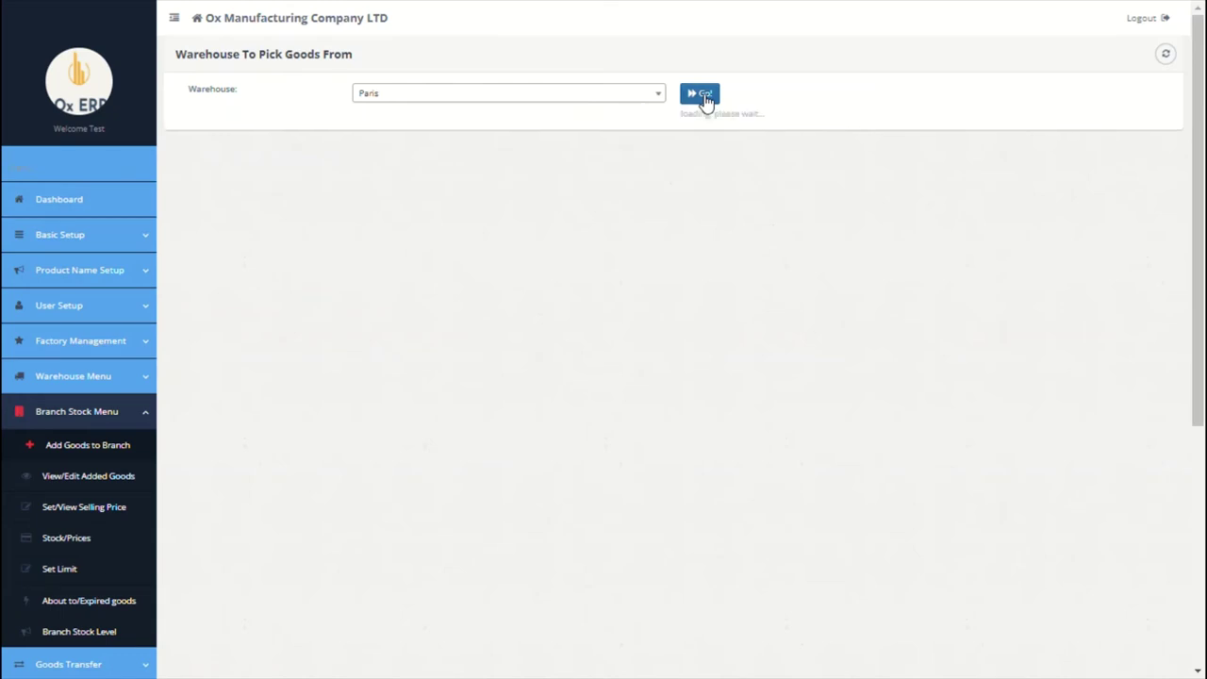
left_click(426, 218)
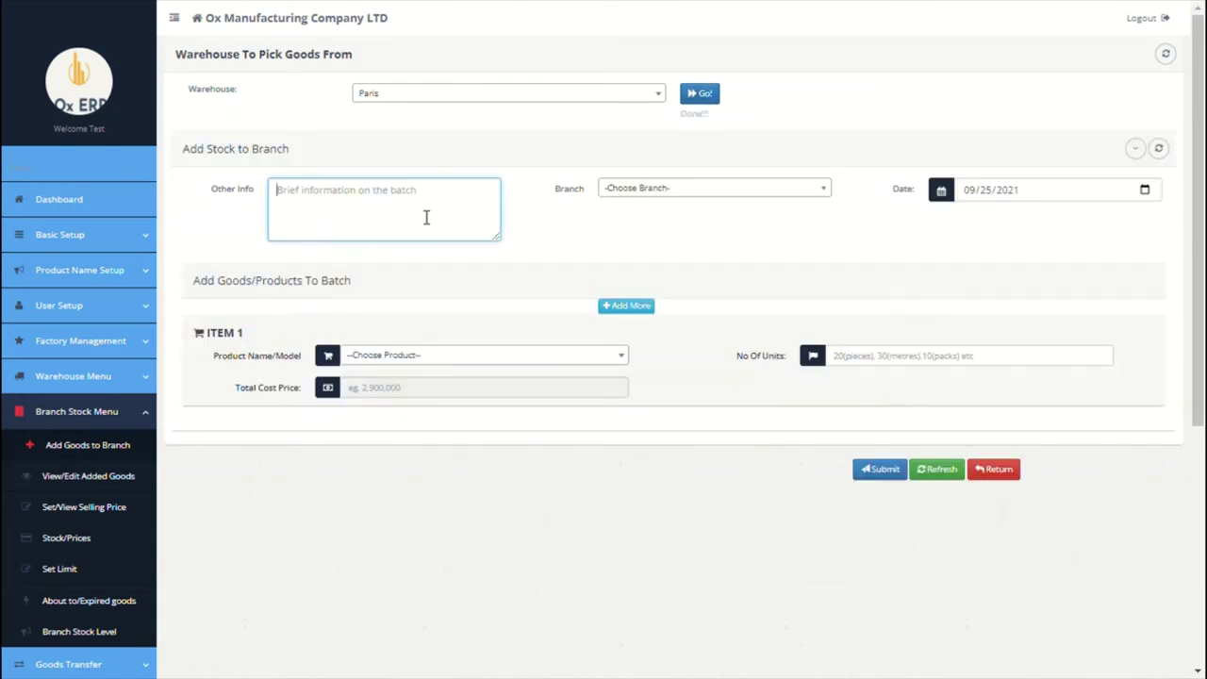
type("Finished goods brought fwd t")
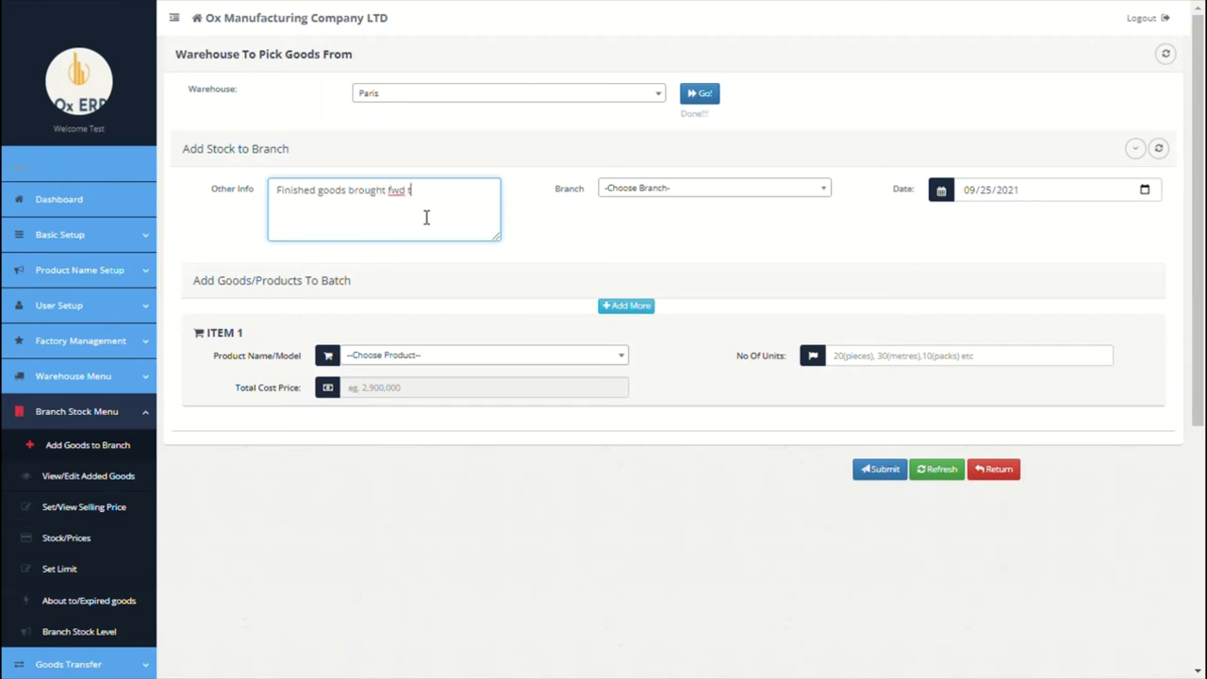
Step: Send it to the Paris branch with 100 units of Tesla 2020 Model X
left_click(643, 193)
left_click(641, 255)
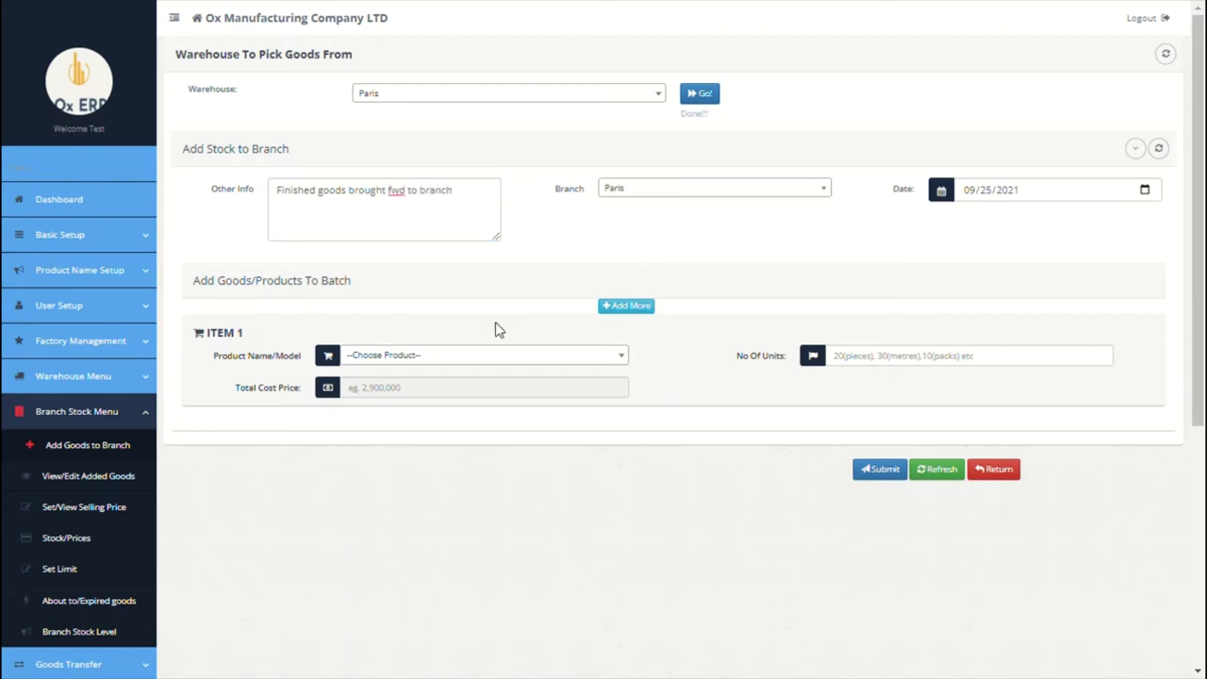
left_click(443, 360)
left_click(426, 440)
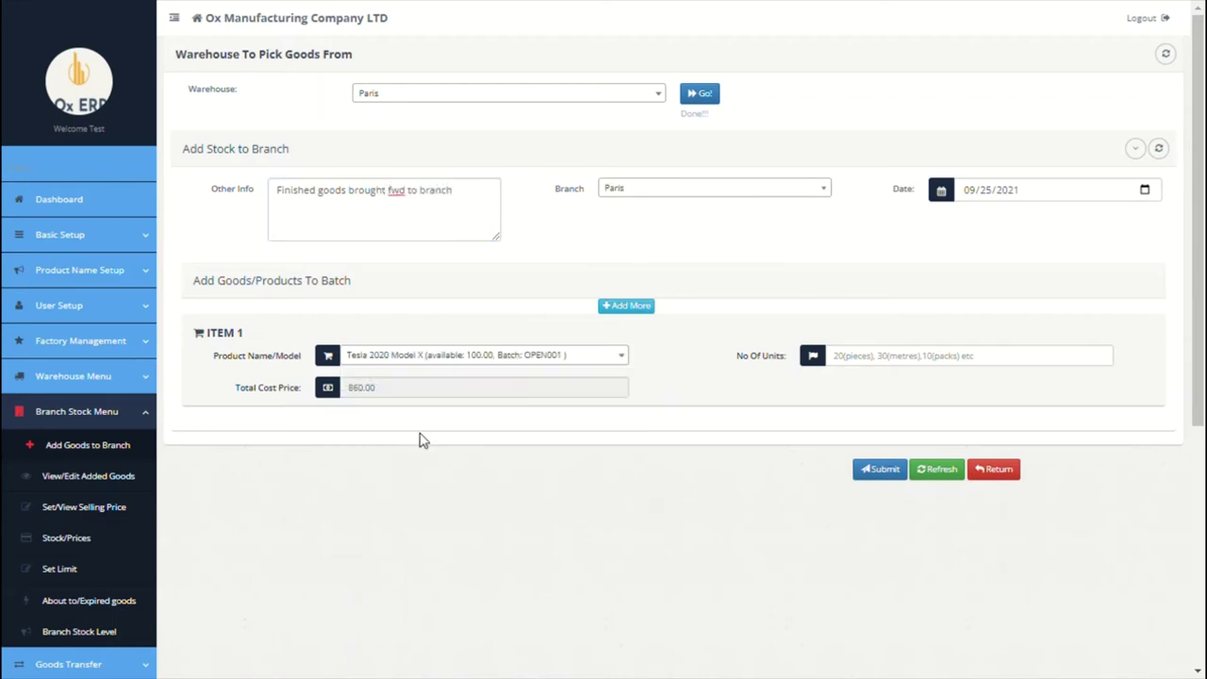
left_click(849, 368)
type("100")
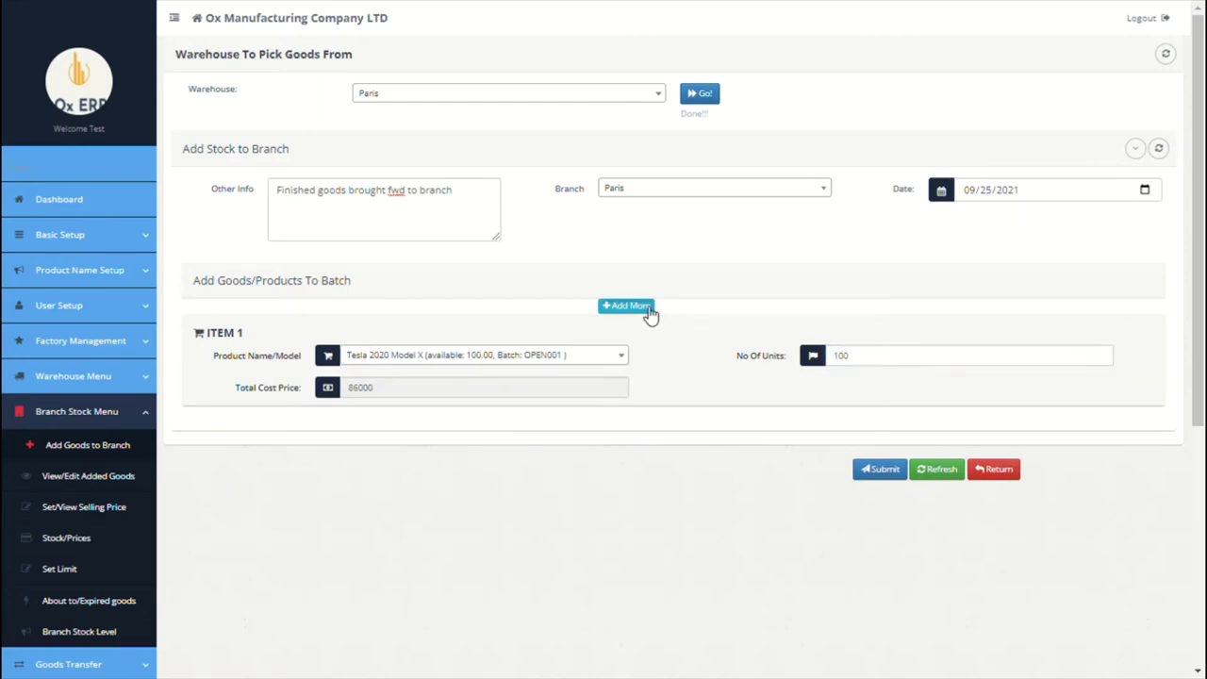
Step: Add 400 units of 200MAH Tesla Battery from OPEN001 and submit, issuing GDN-PARIS-1
left_click(644, 307)
left_click(538, 359)
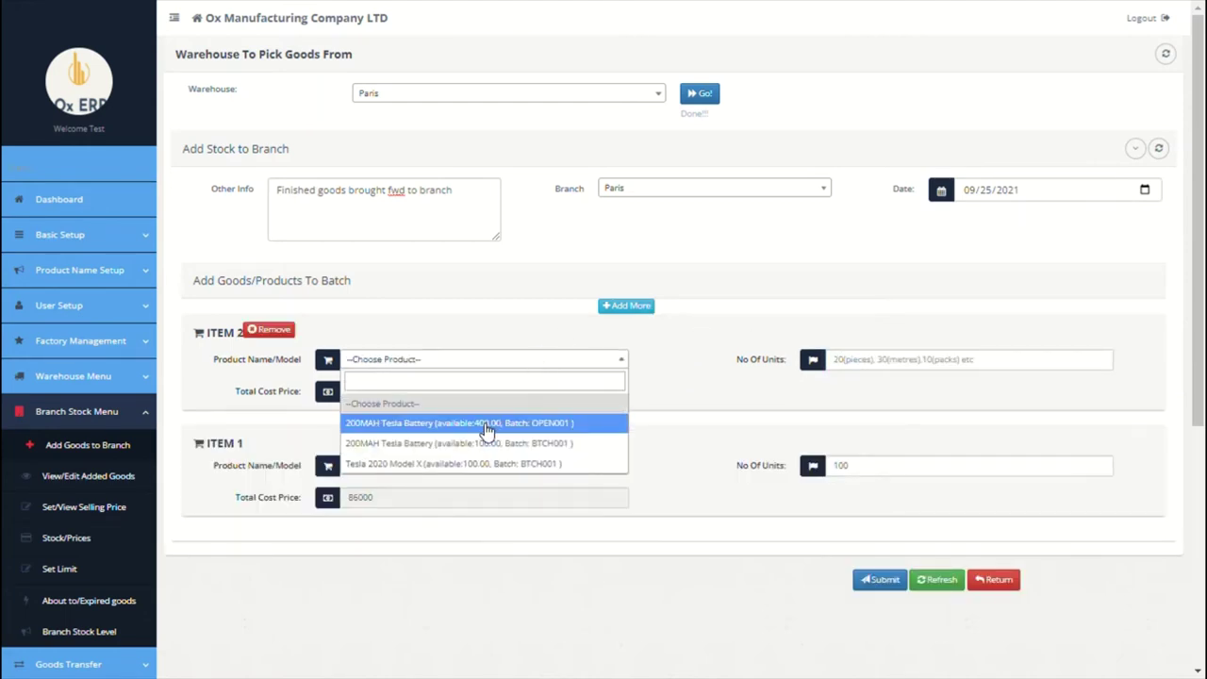
left_click(486, 423)
left_click(843, 364)
type("400")
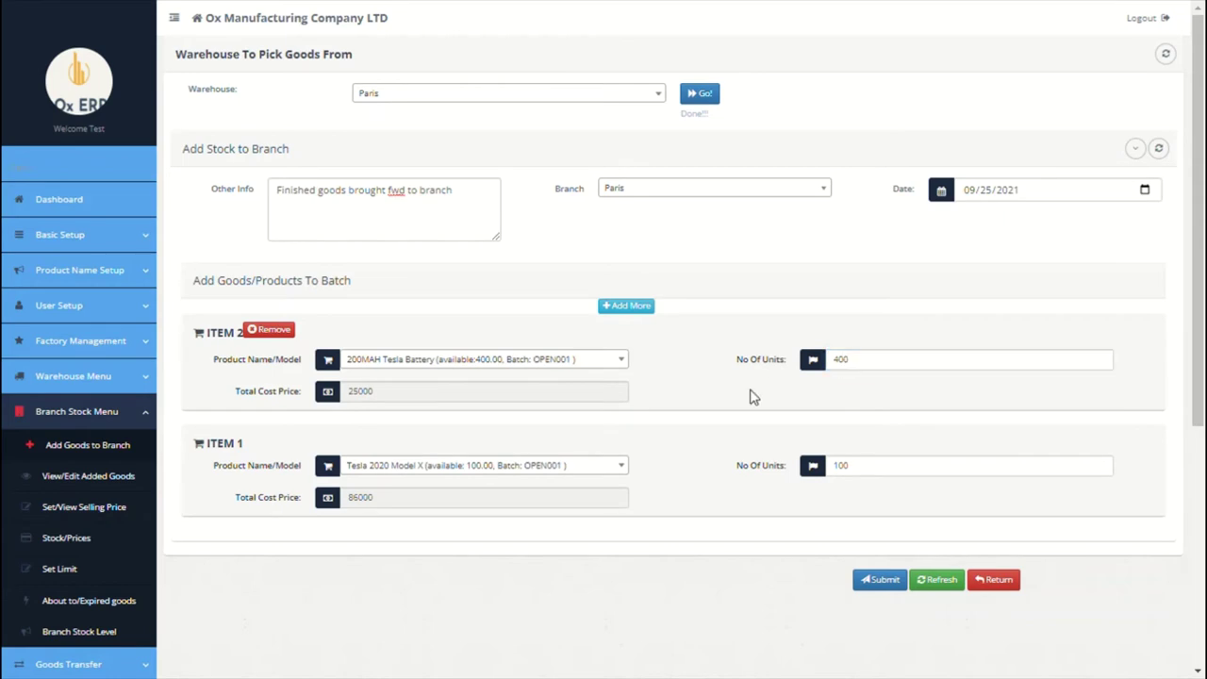
scroll(751, 397, "down", 1)
left_click(893, 488)
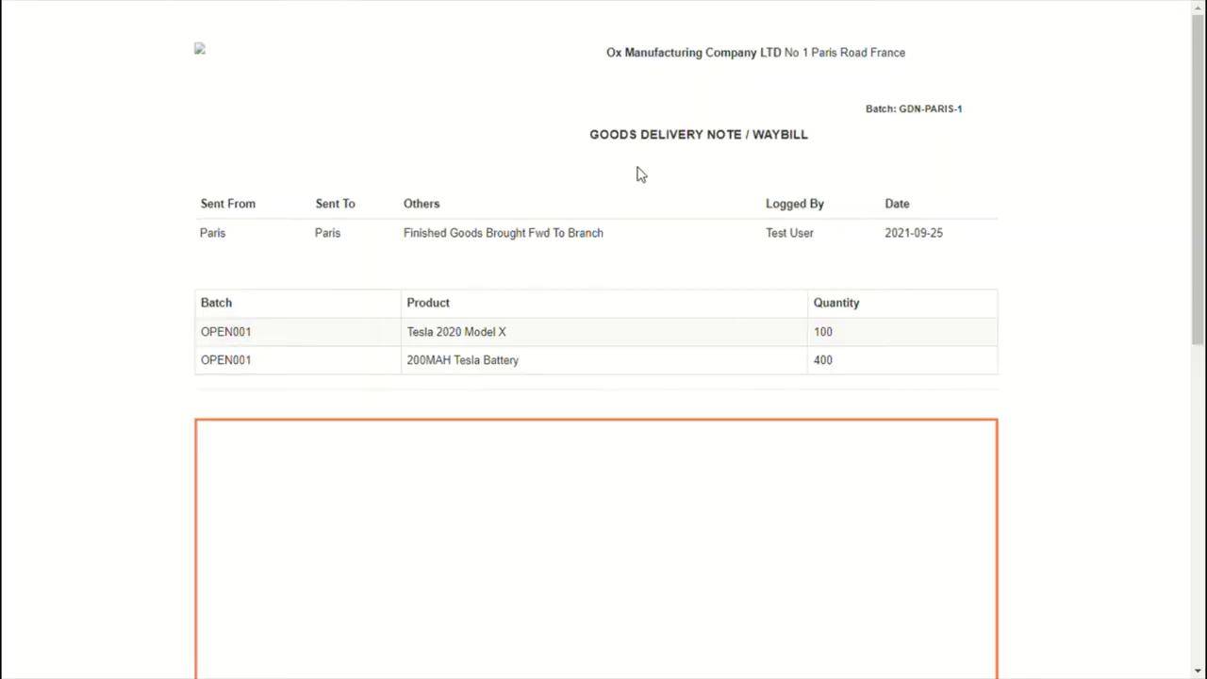
scroll(686, 196, "down", 5)
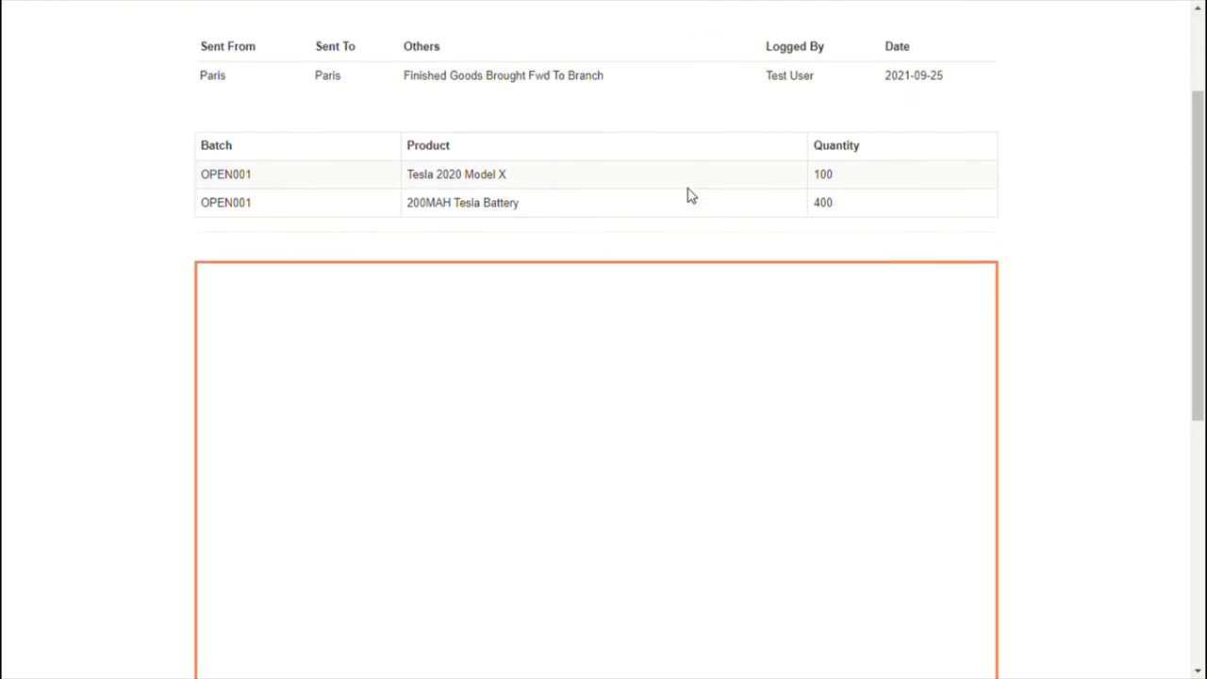
scroll(686, 195, "down", 2)
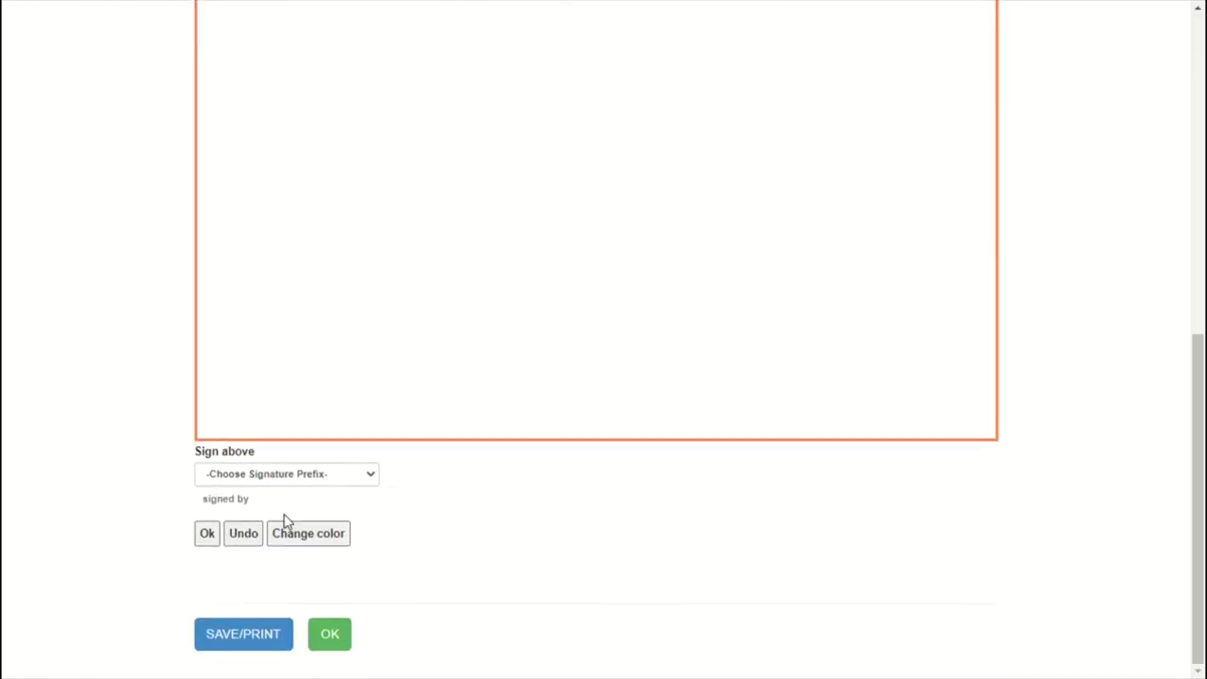
Step: Approve batch GDN-PARIS-1 in the View/Edit Added Goods list and confirm the dialogs
left_click(337, 643)
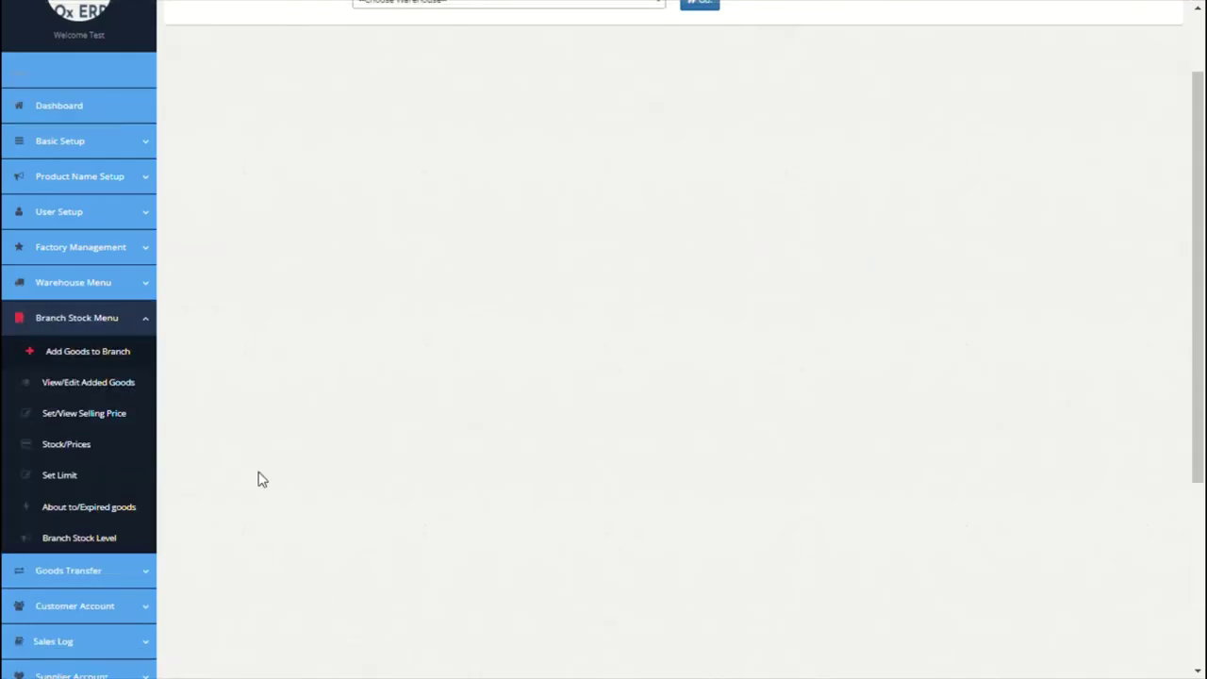
left_click(92, 388)
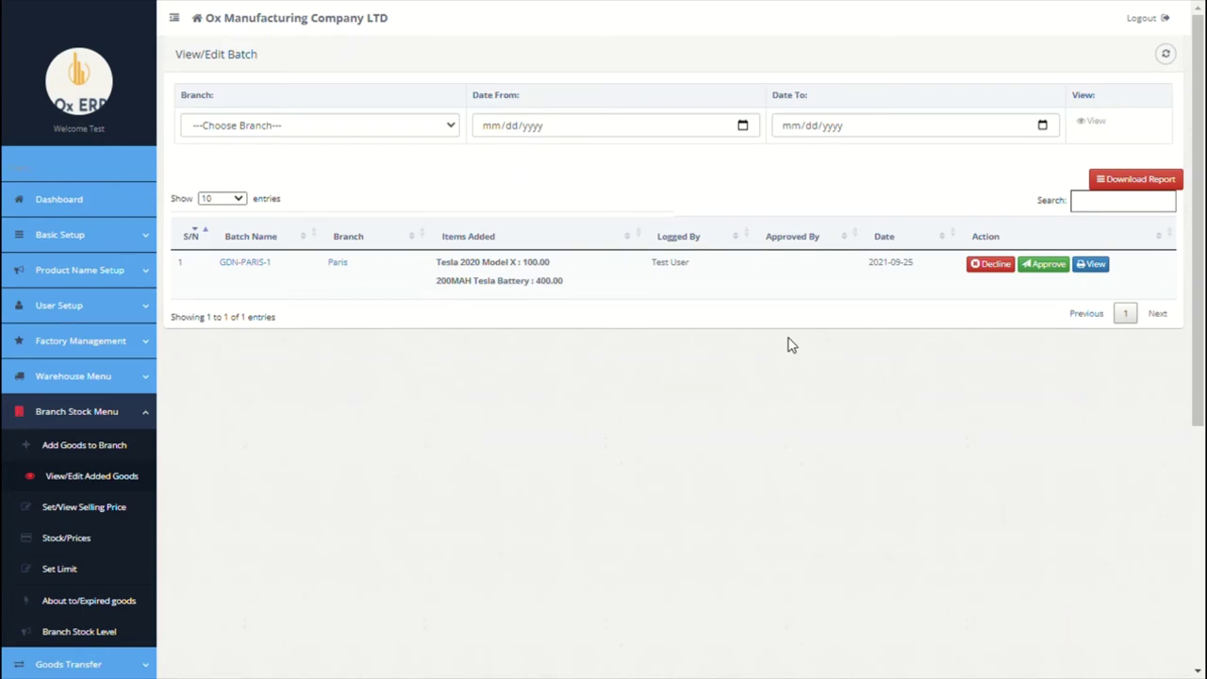
left_click(1044, 271)
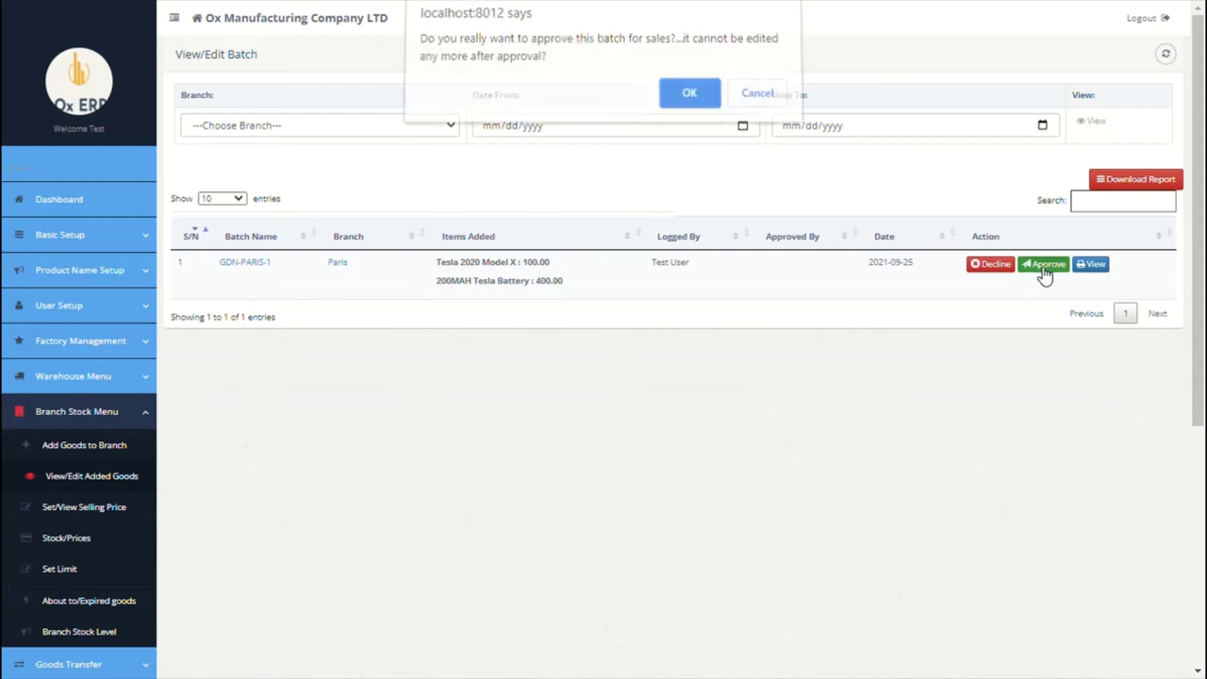
left_click(690, 105)
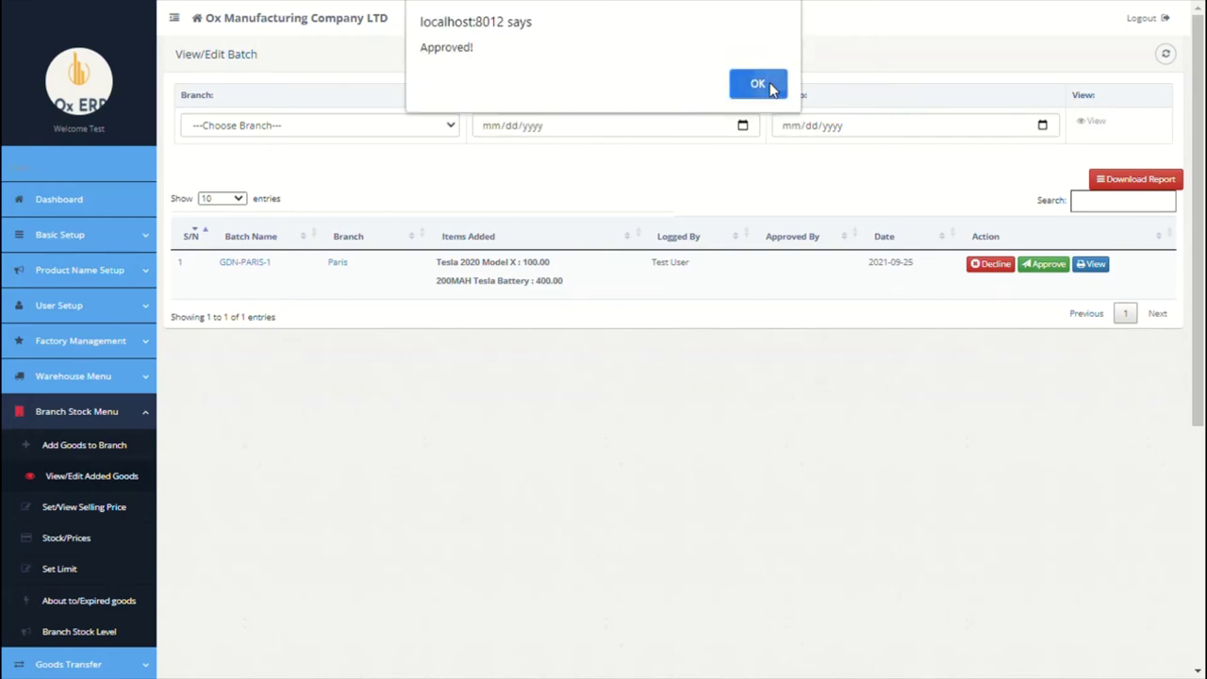
left_click(768, 87)
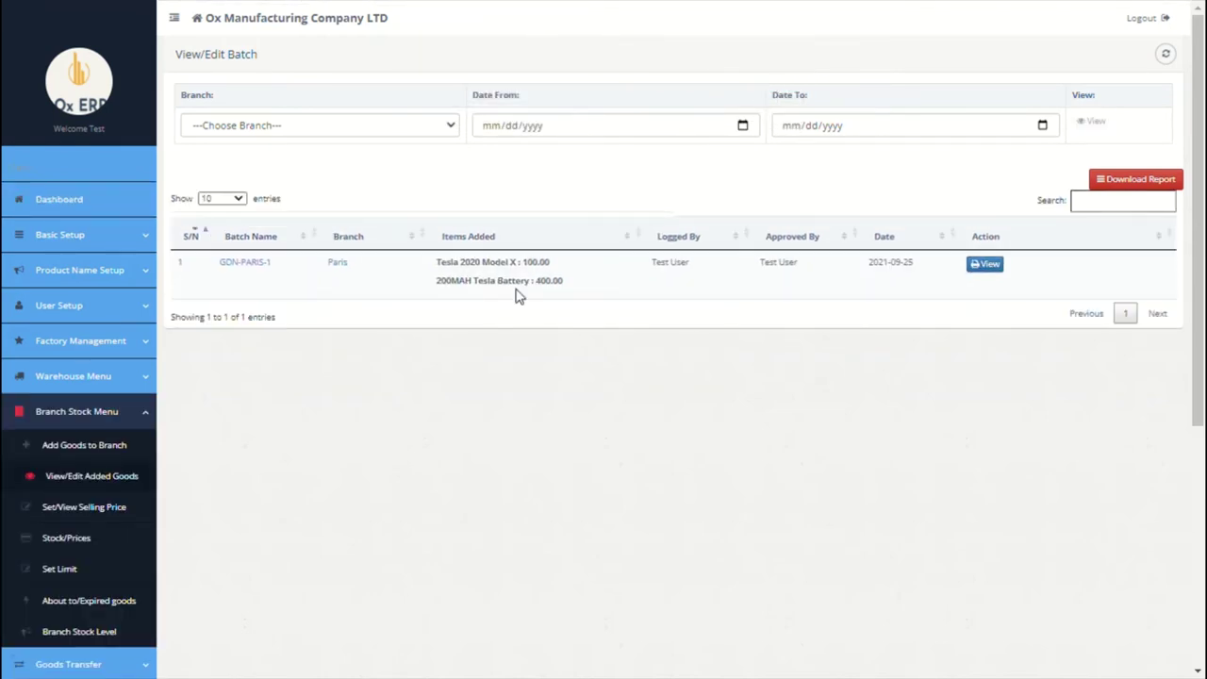
scroll(421, 417, "down", 2)
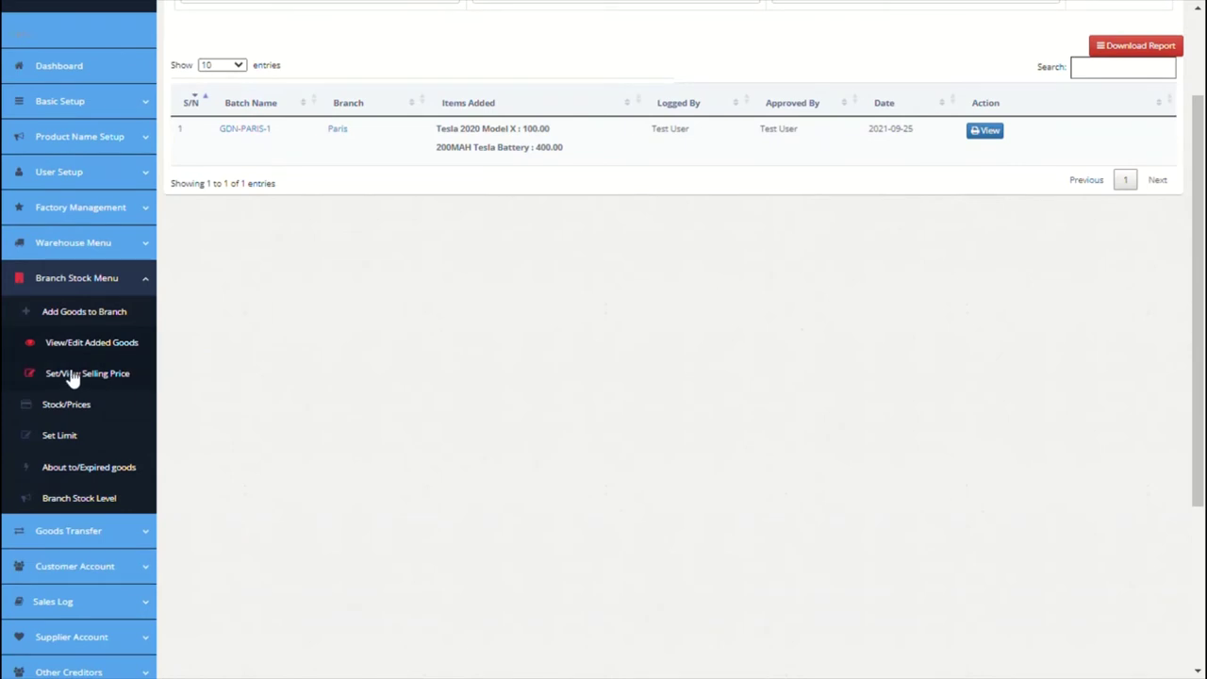
Step: Set Paris selling prices: 12000 for the 200MAH Tesla Battery, 20000 for Model X
left_click(85, 376)
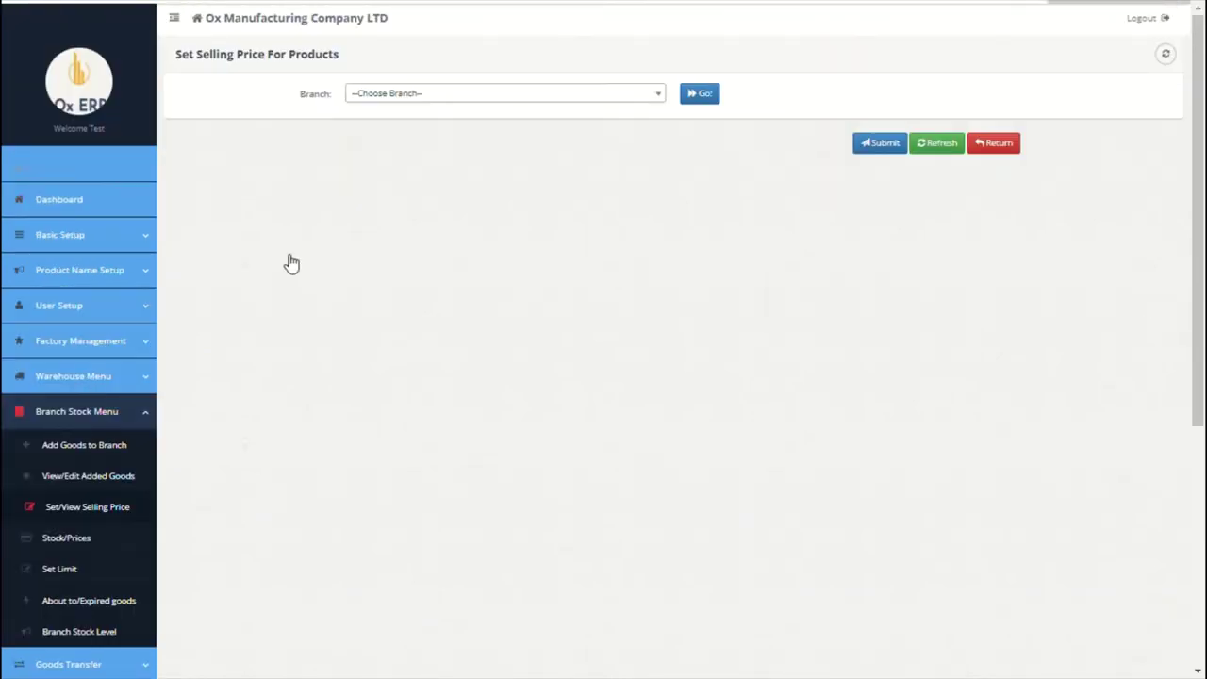
left_click(615, 98)
left_click(521, 158)
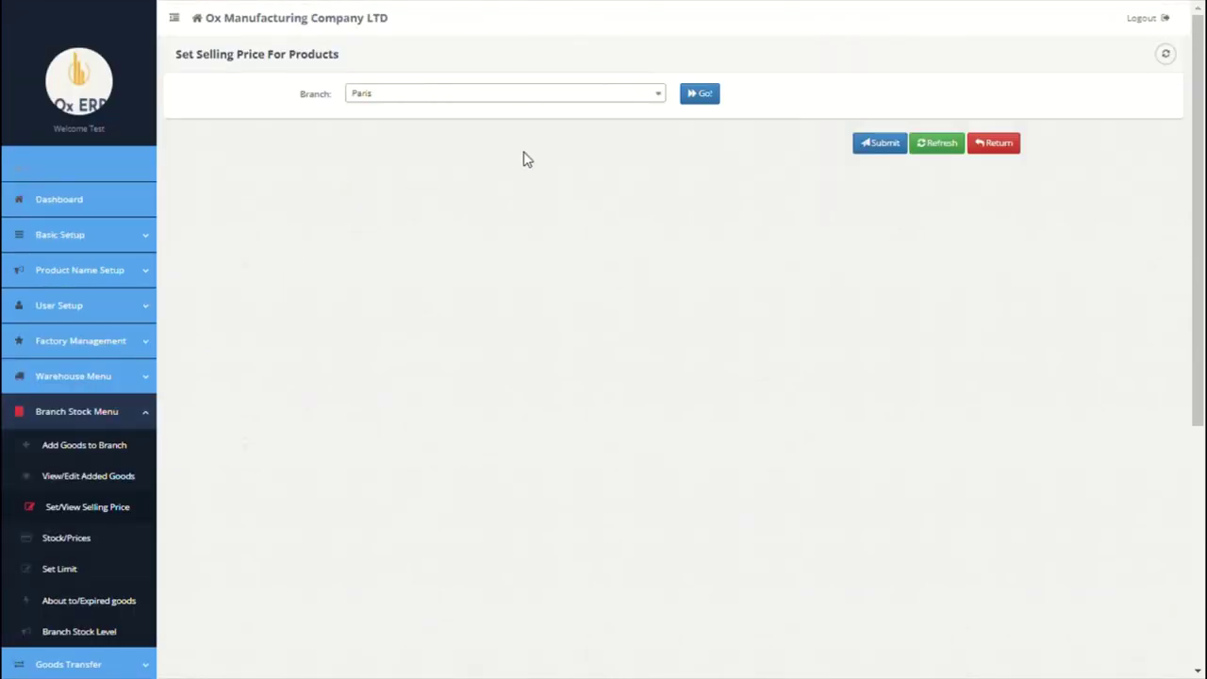
left_click(700, 98)
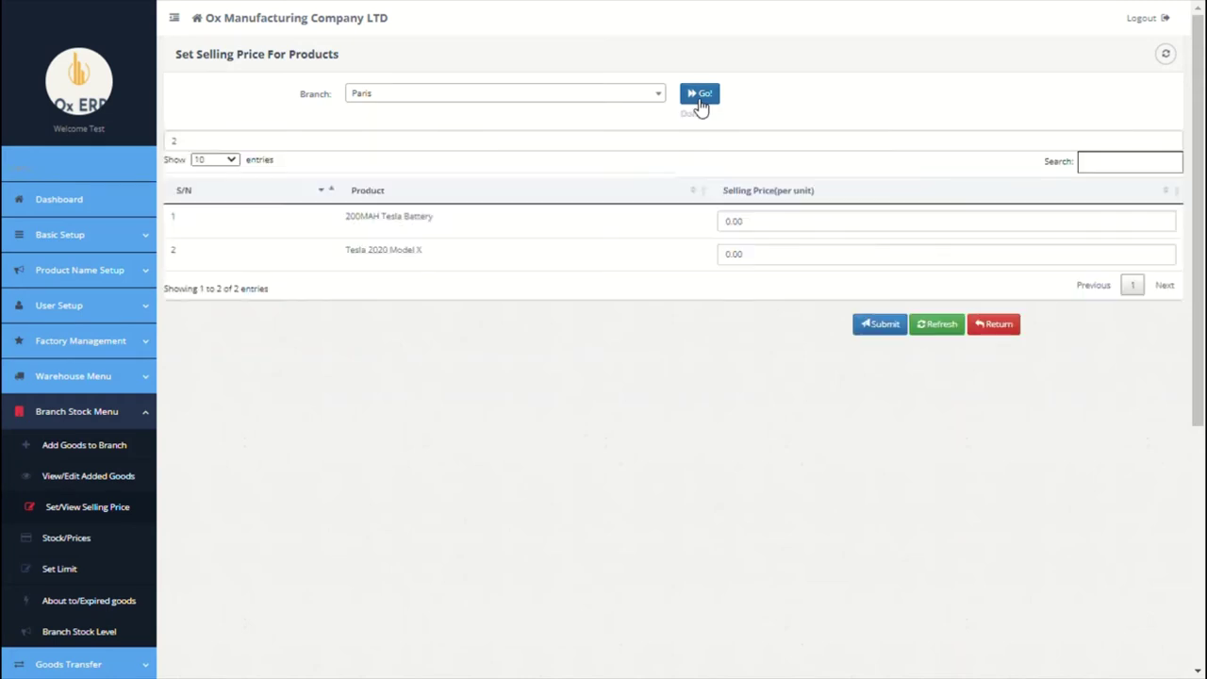
left_click(734, 223)
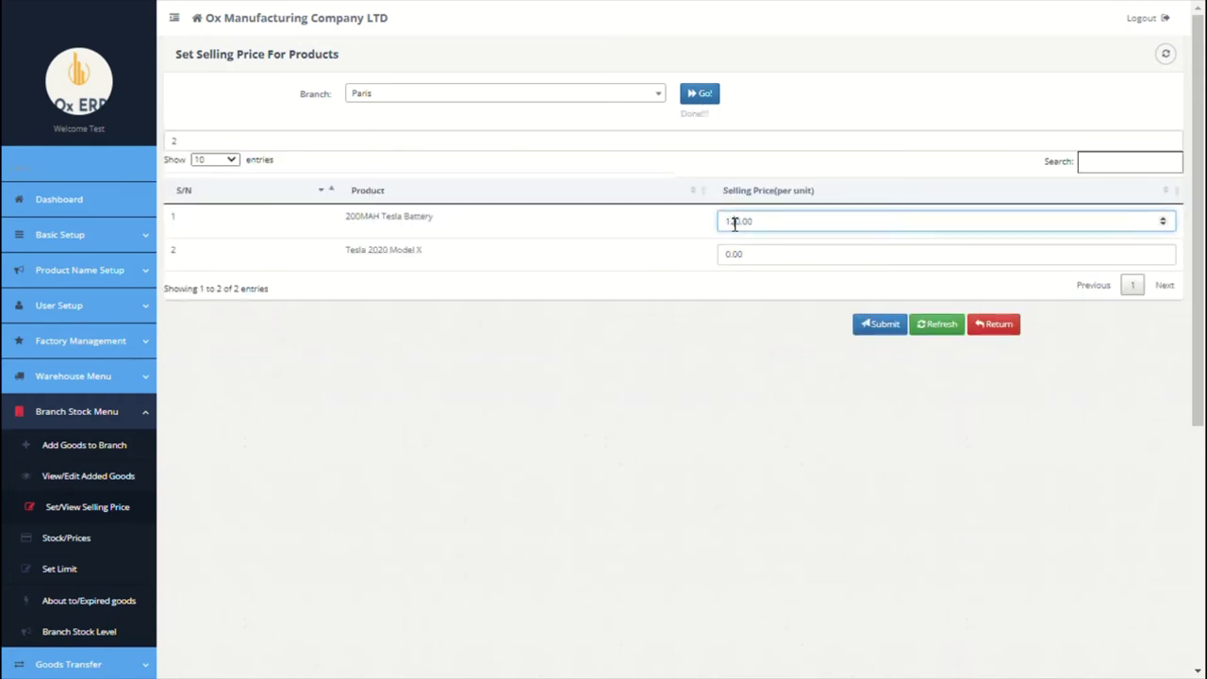
left_click(729, 255)
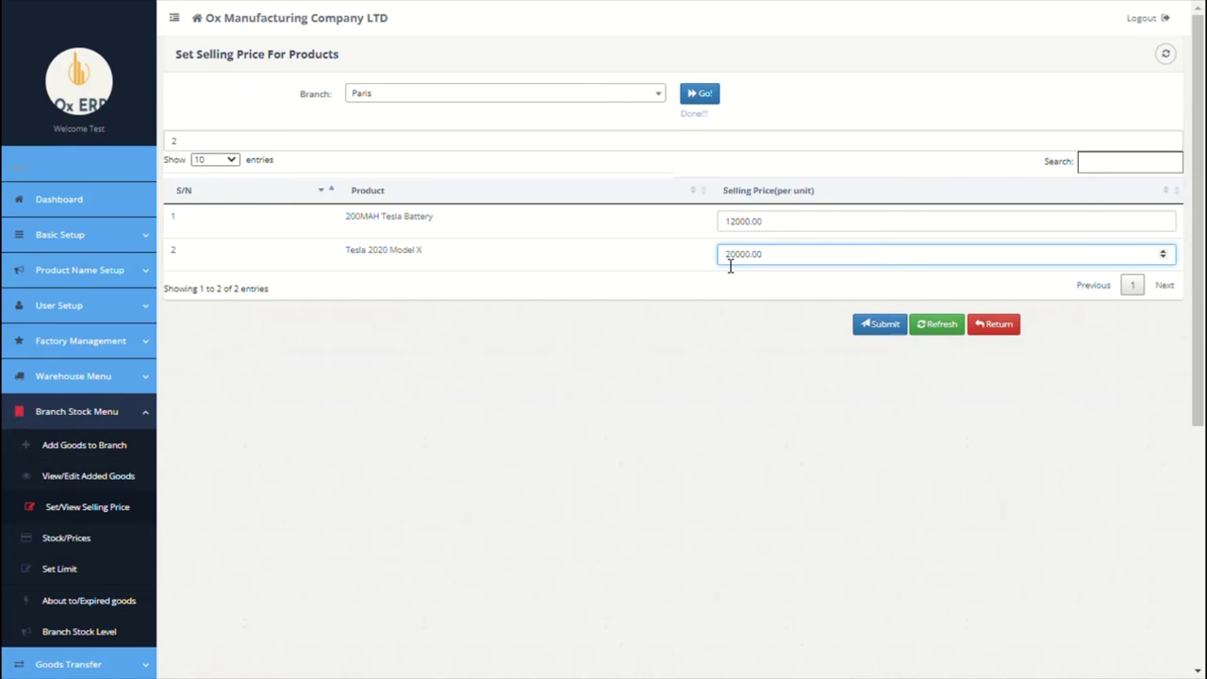
left_click(876, 326)
left_click(865, 329)
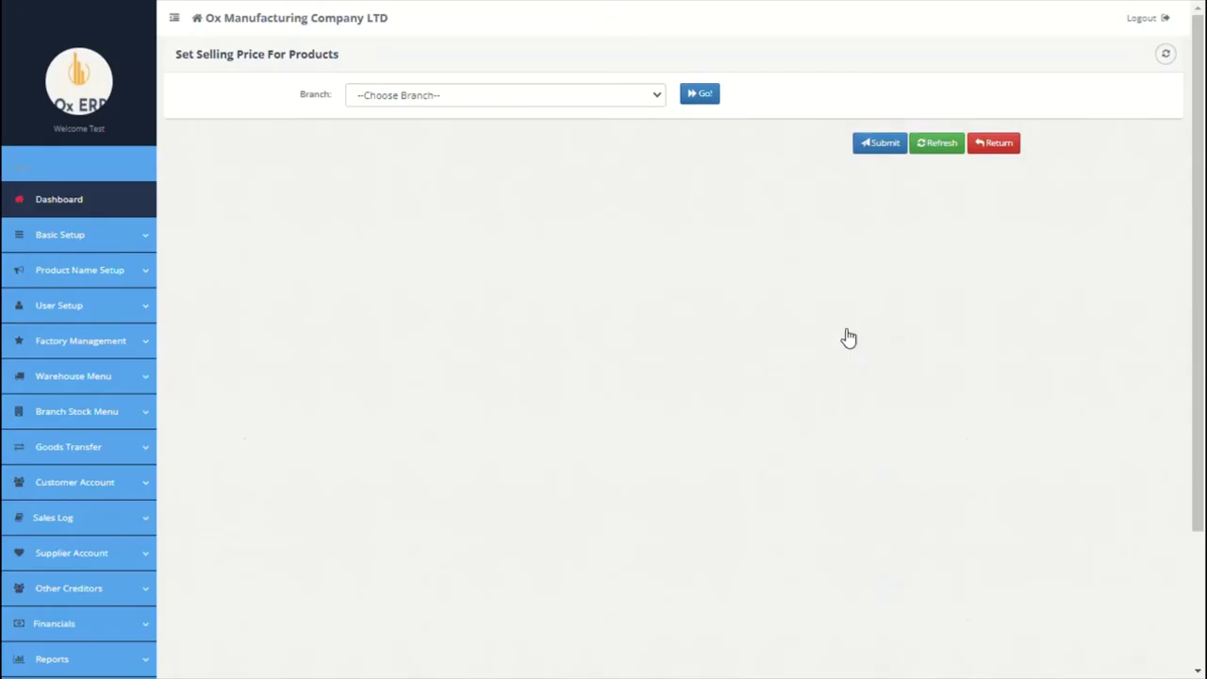
scroll(347, 350, "down", 3)
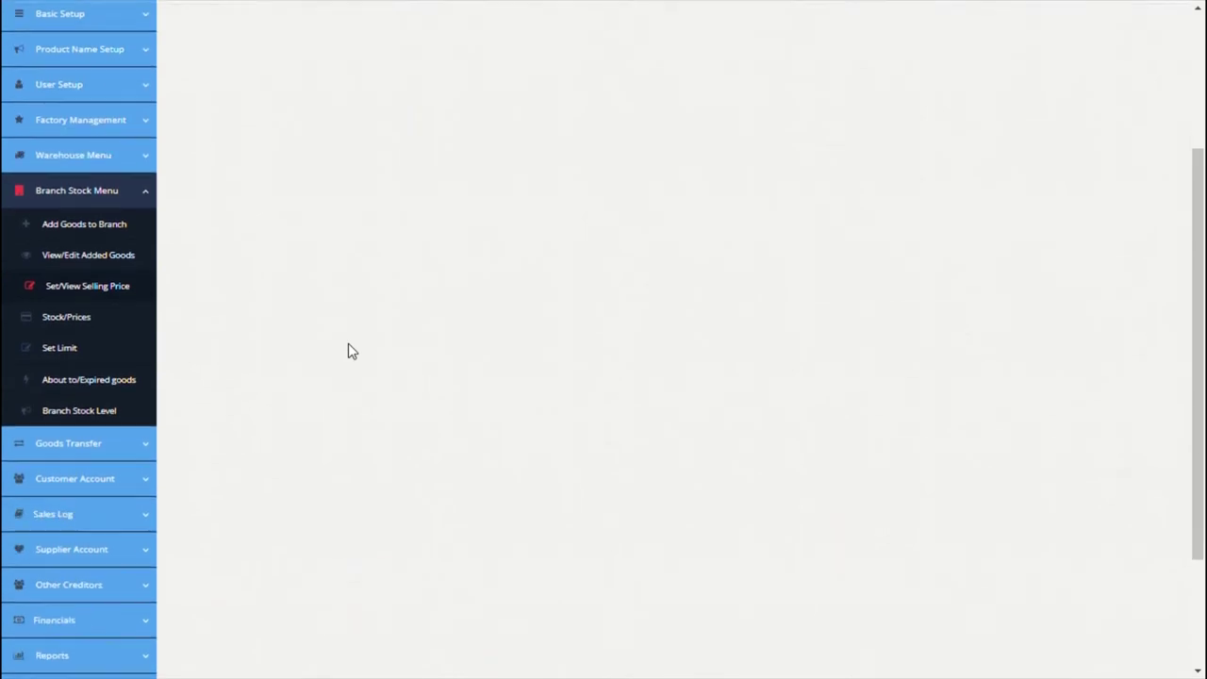
Step: View the branch stock inventory with costs, then go to the Set Lower Limit page
left_click(94, 309)
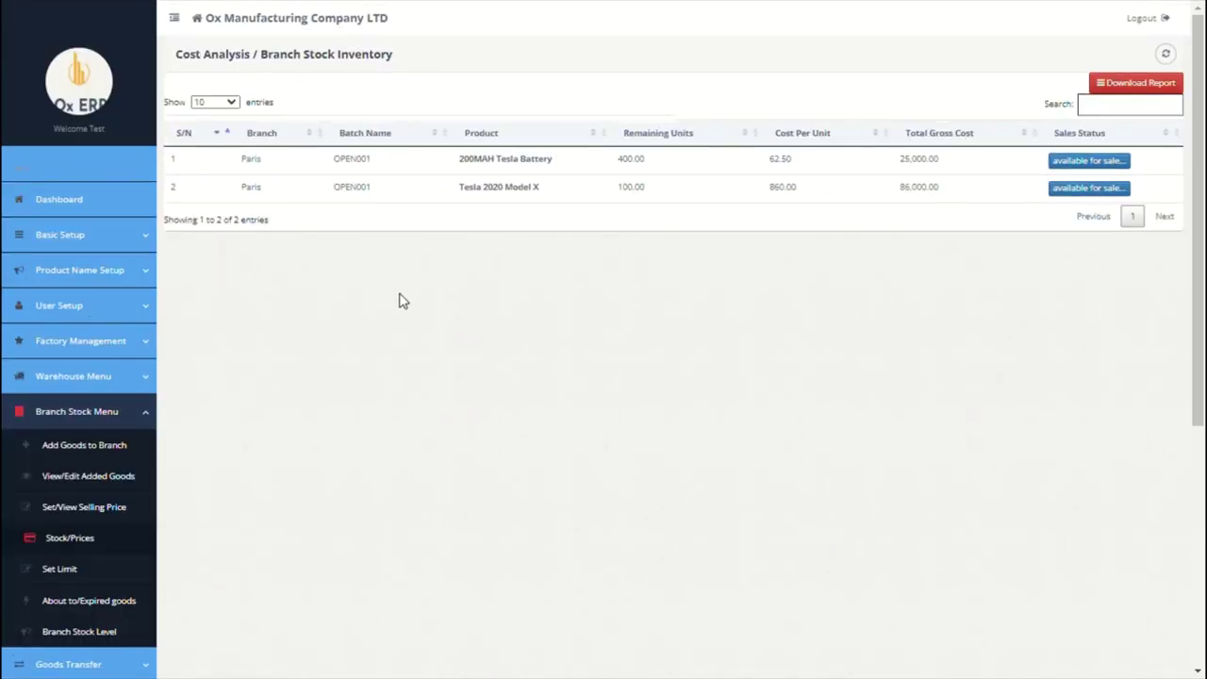
scroll(399, 300, "down", 3)
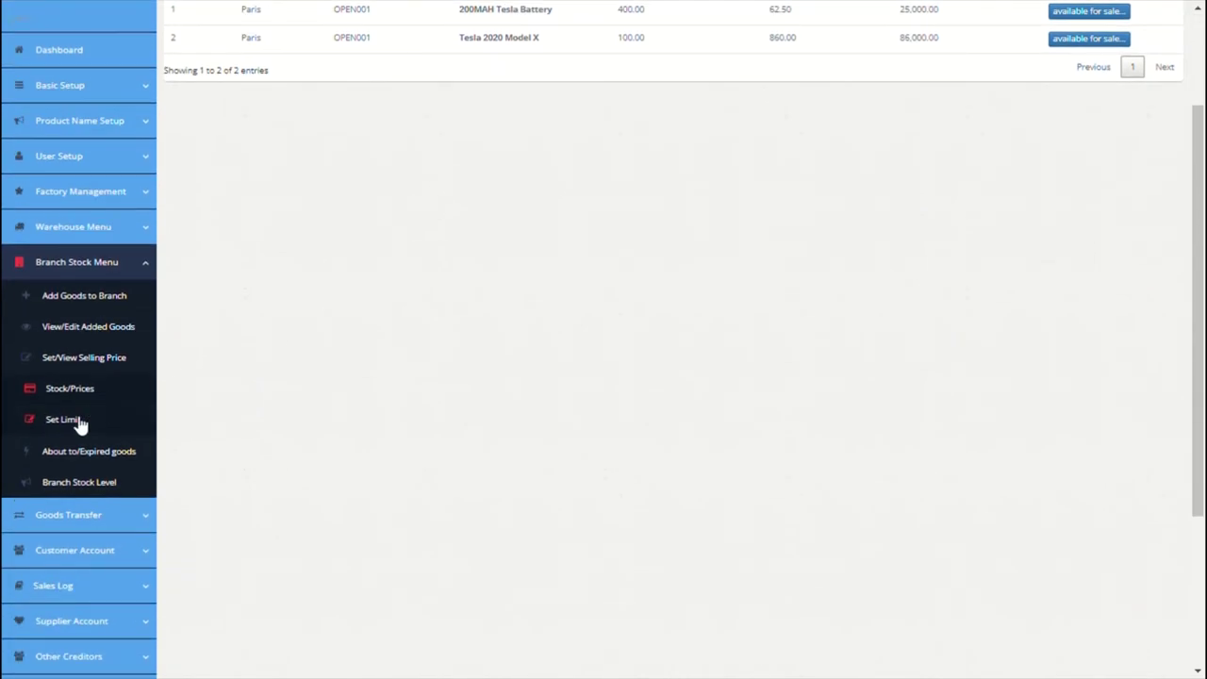
left_click(81, 422)
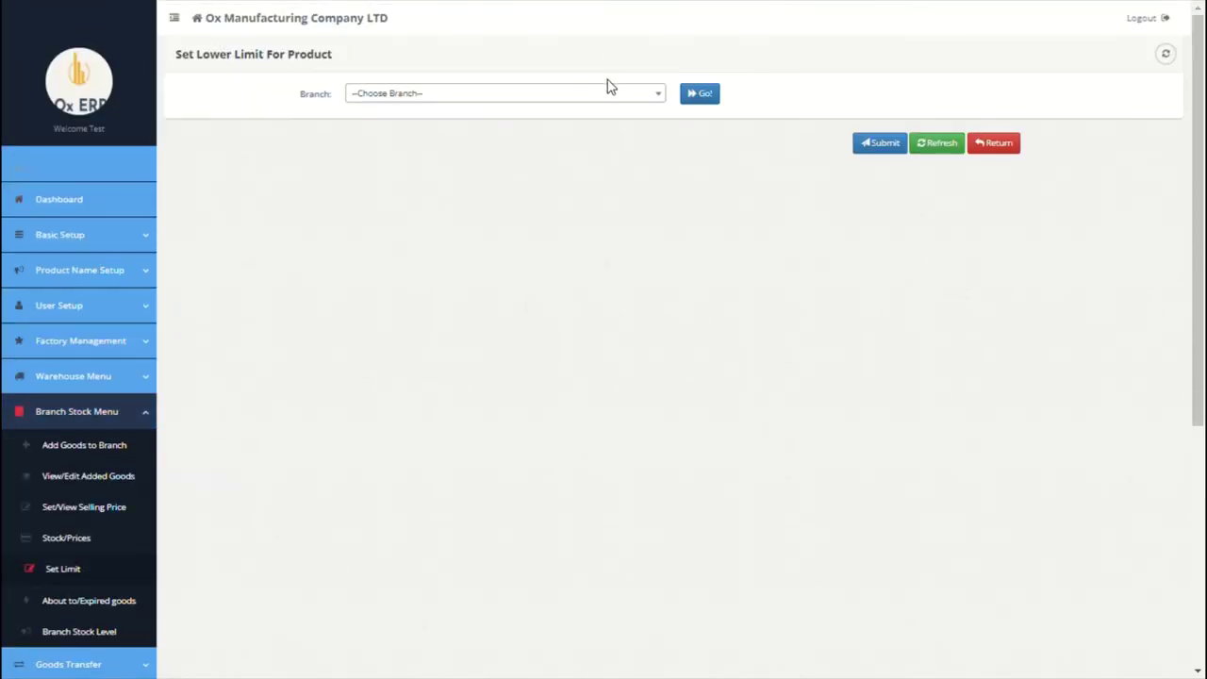
Step: Give both Paris products, the battery and Tesla 2020 Model X, a lower limit of 10
left_click(613, 94)
left_click(538, 158)
left_click(706, 98)
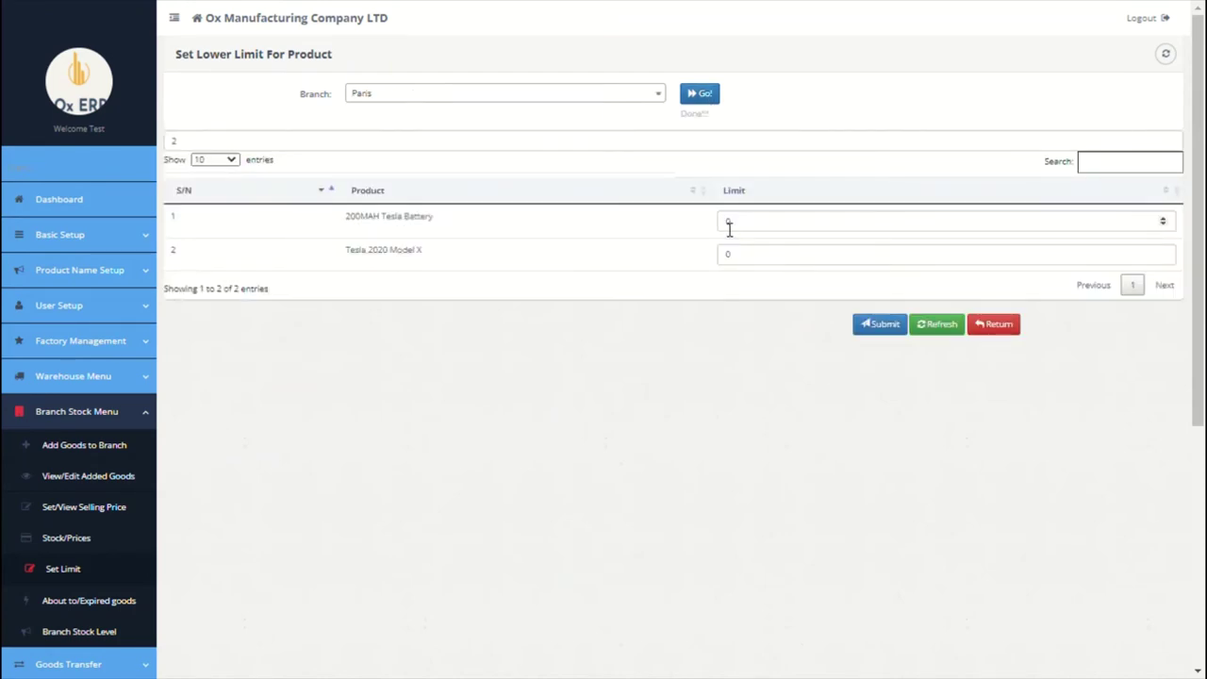
left_click(728, 224)
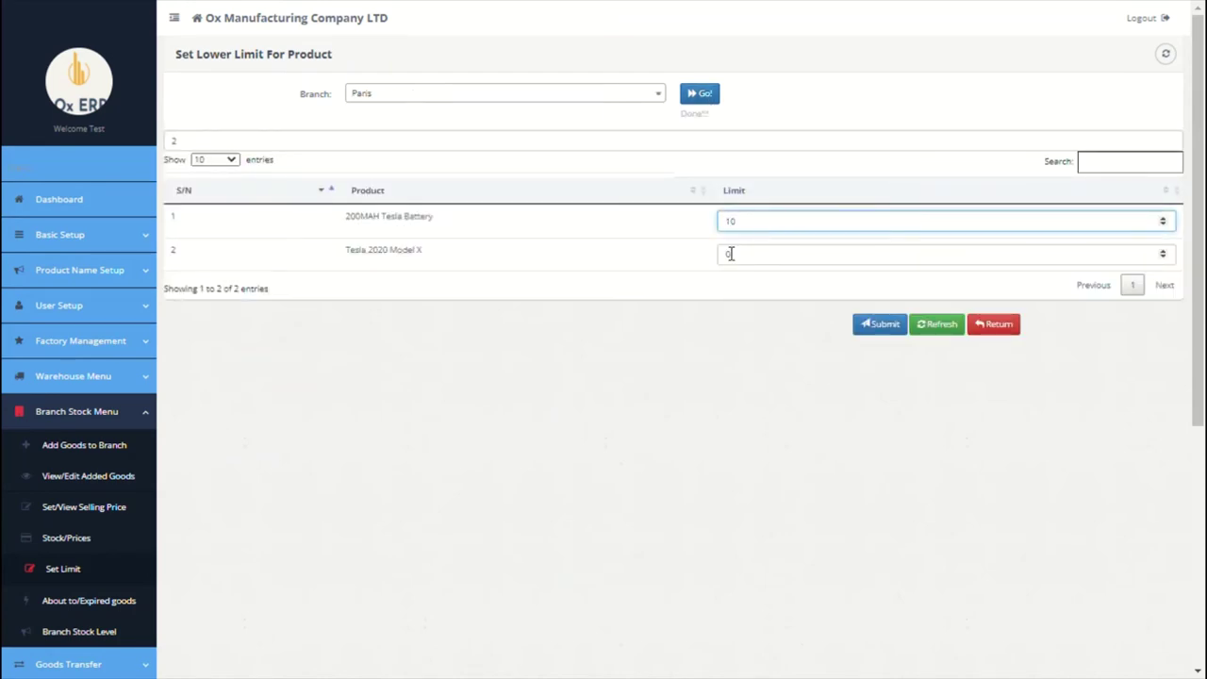
left_click(731, 254)
left_click(879, 323)
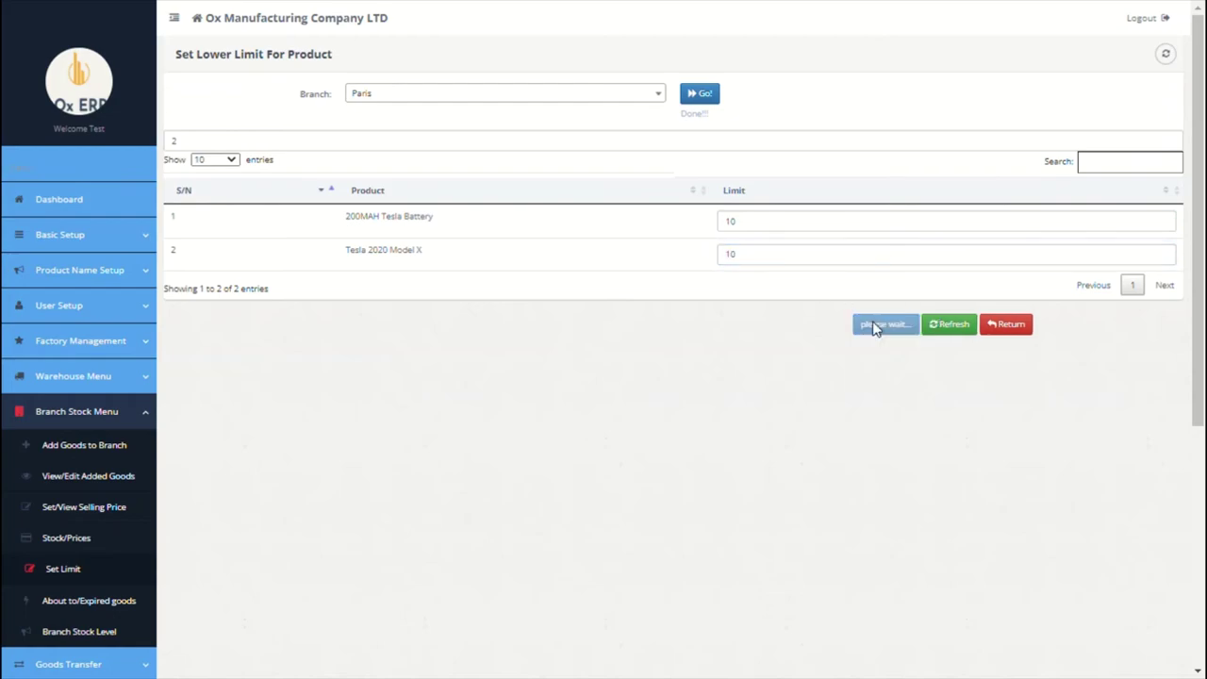
left_click(876, 328)
scroll(447, 348, "down", 5)
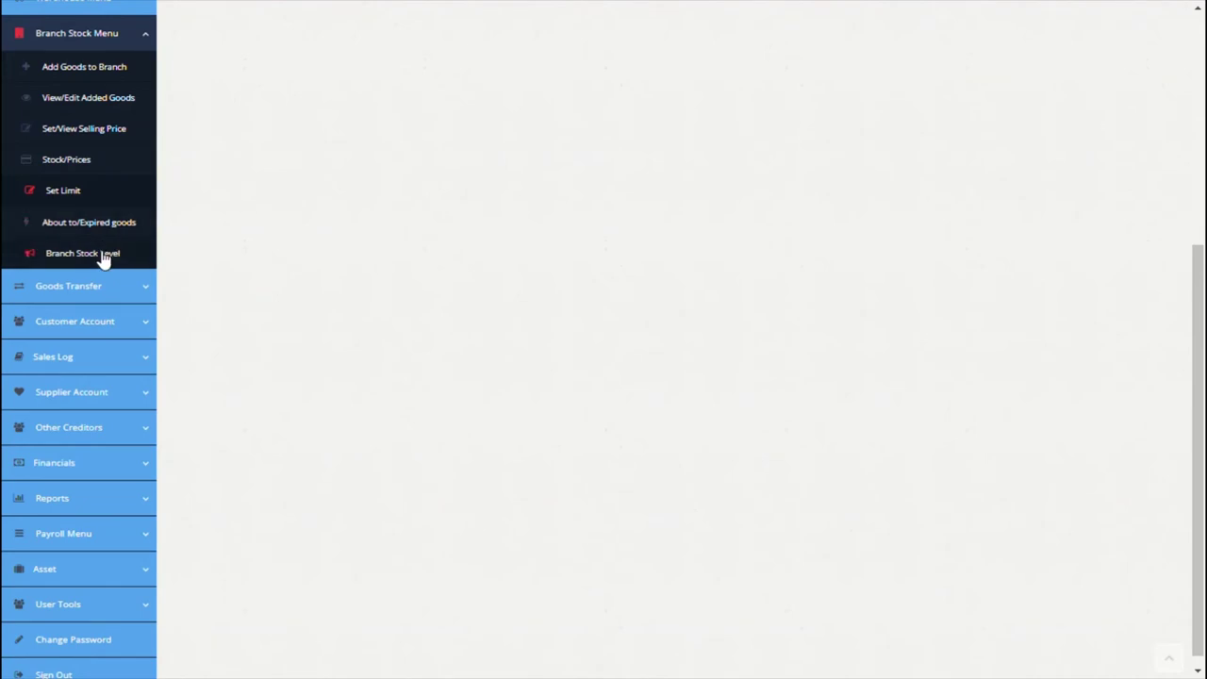
Step: Show Paris Branch Stock Level: 400 batteries and 100 Model X above lower limit
left_click(104, 254)
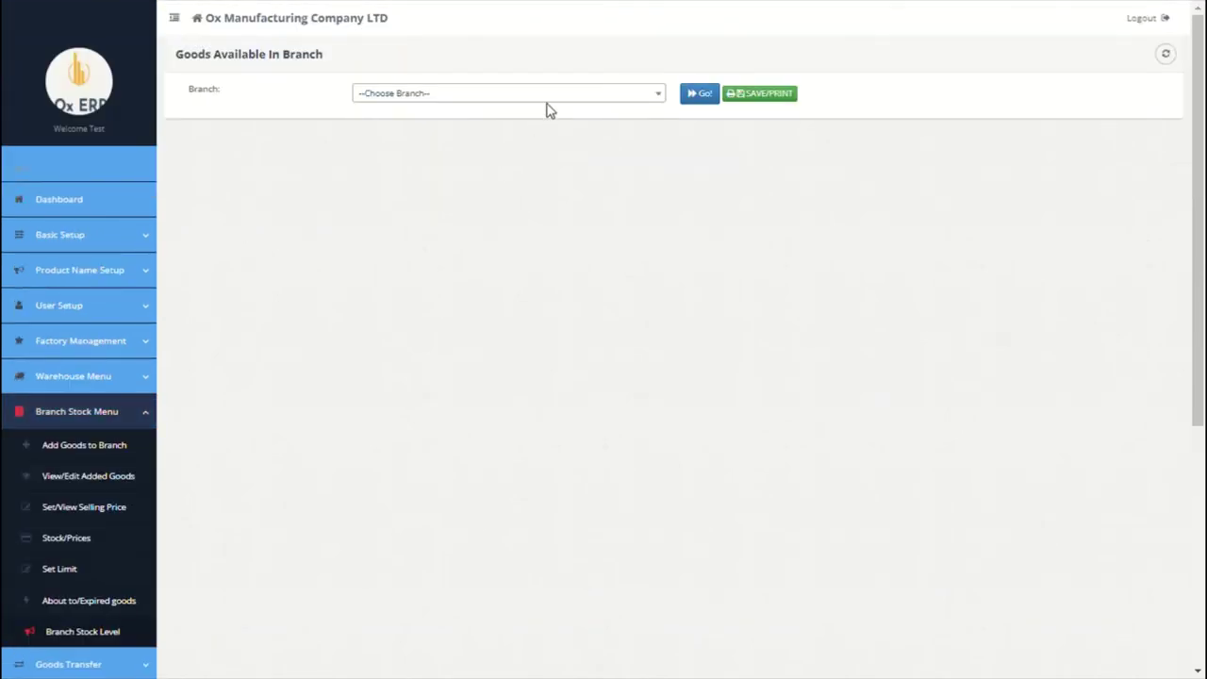
left_click(554, 100)
left_click(503, 158)
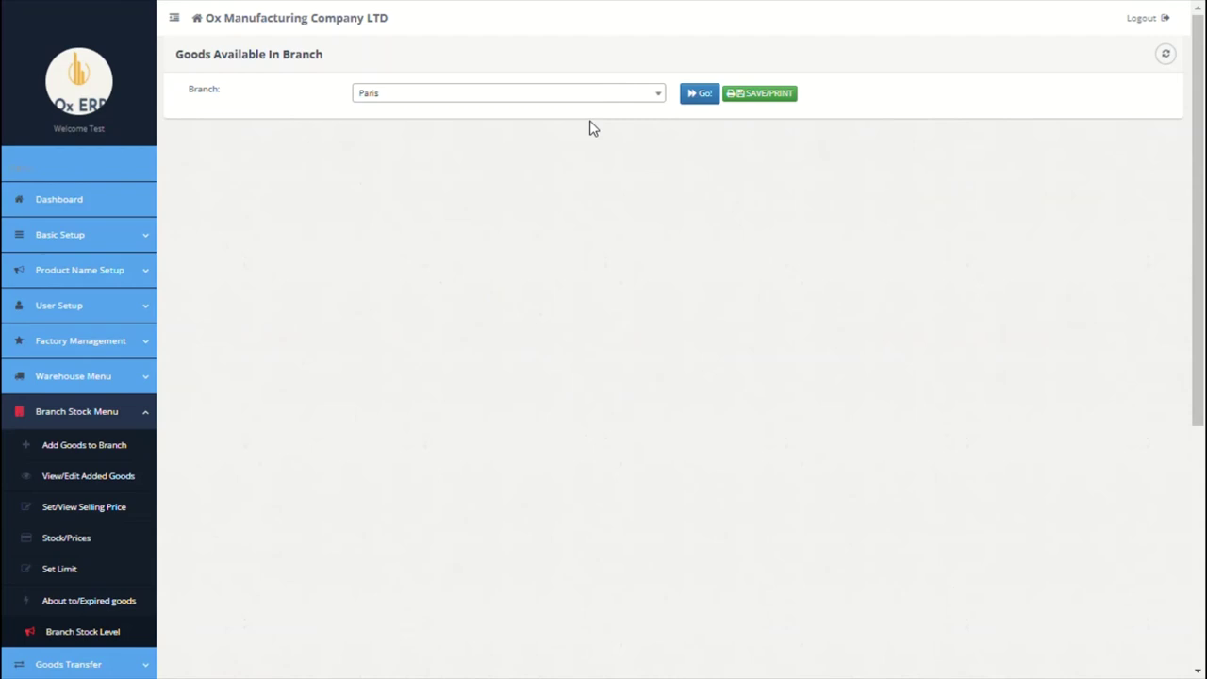
left_click(689, 101)
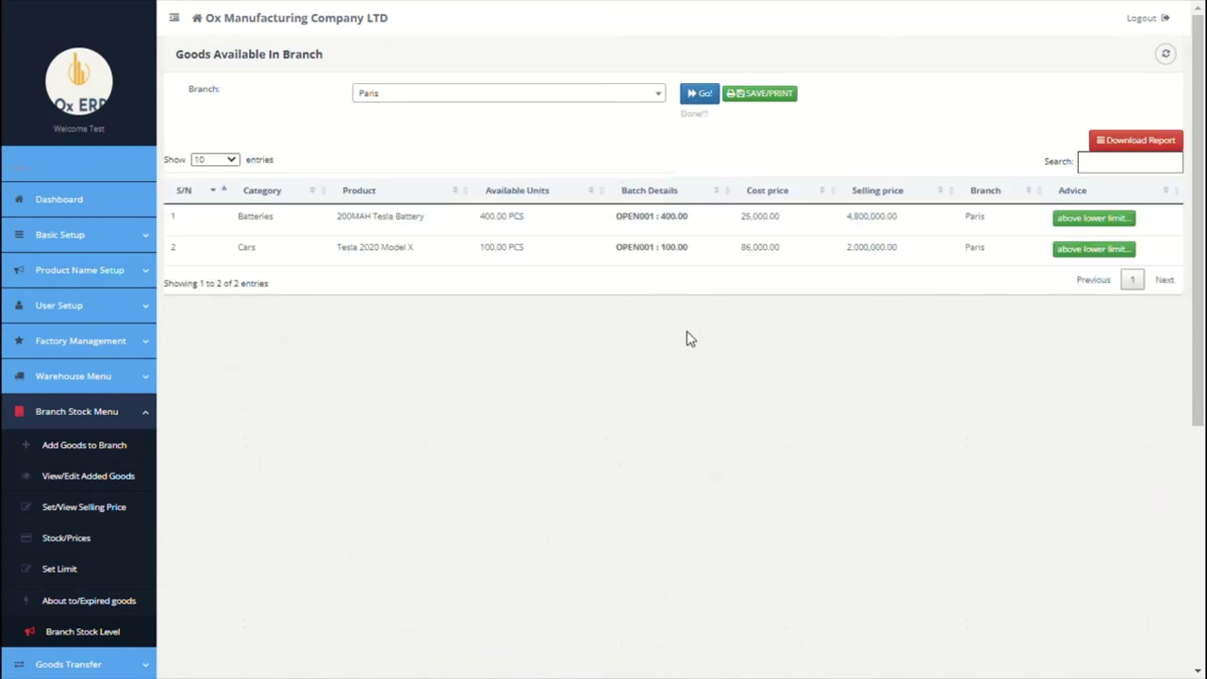
scroll(686, 339, "down", 3)
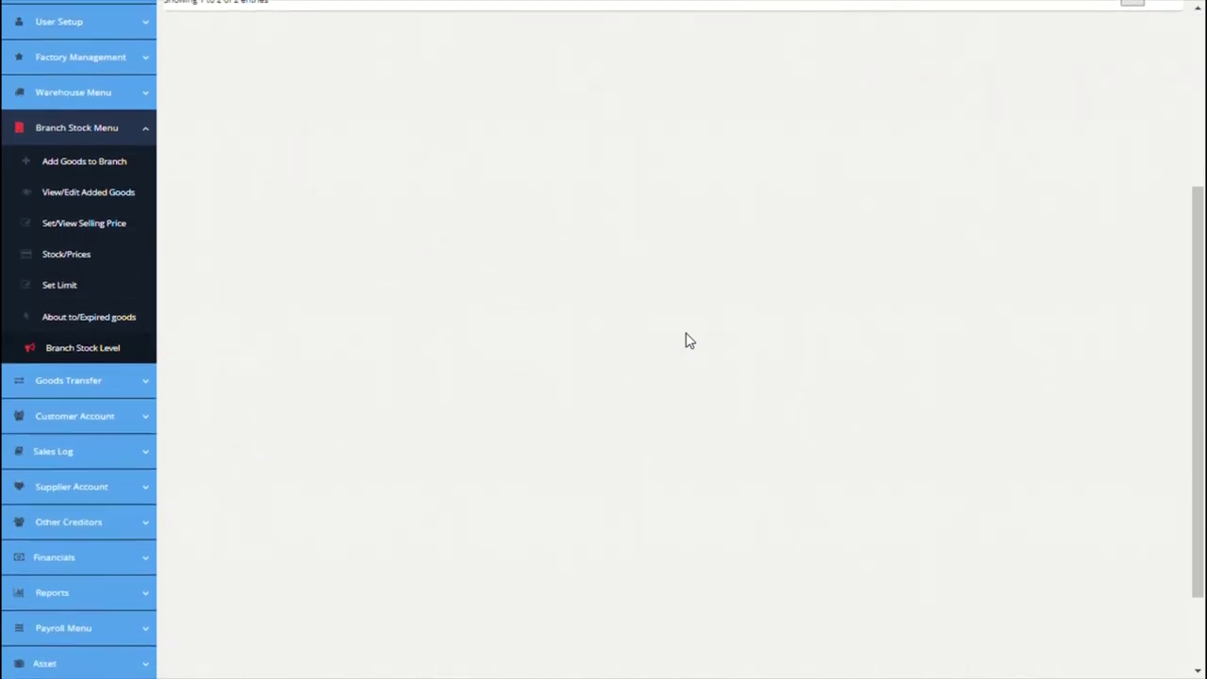
Step: Draft a Branch - Branch transfer from Paris with note 'st' and the 200MAH Tesla Battery, unsubmitted
left_click(94, 375)
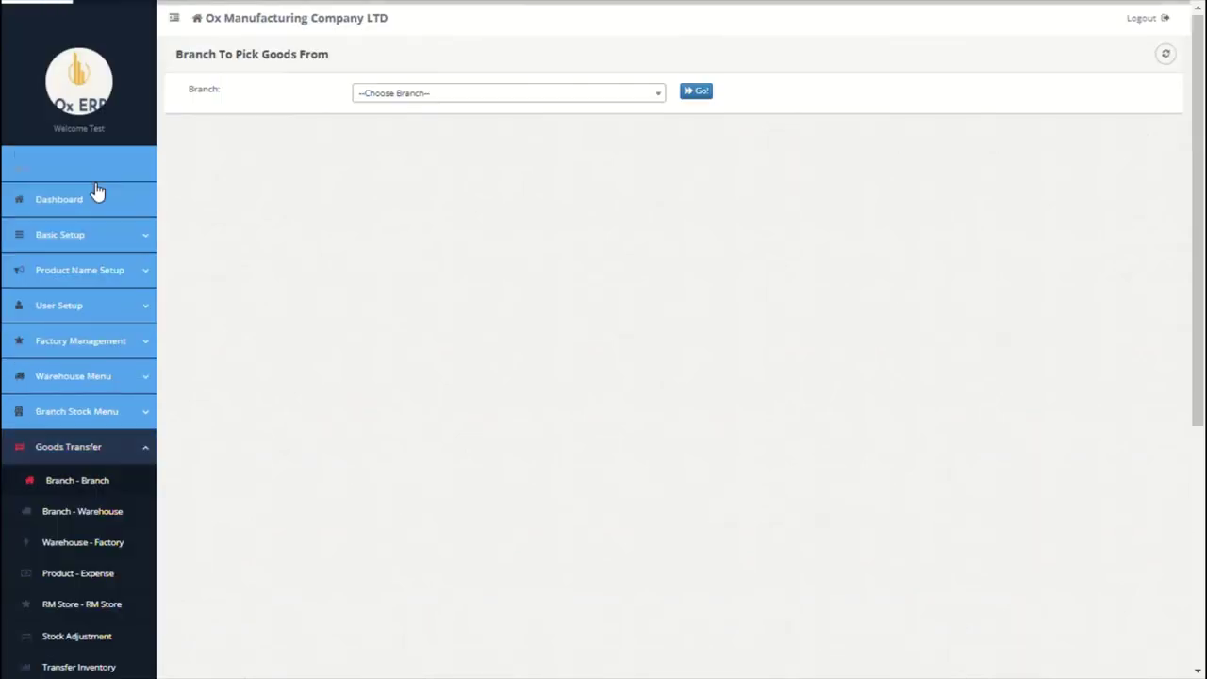
left_click(472, 94)
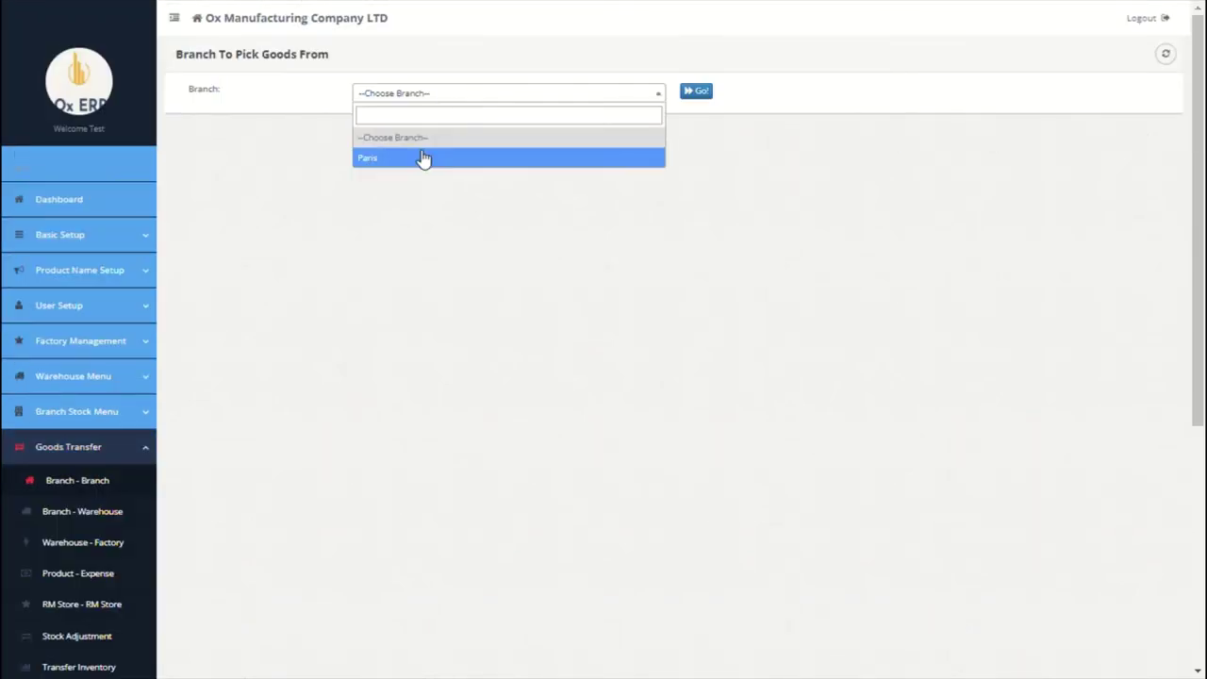
left_click(423, 158)
left_click(695, 94)
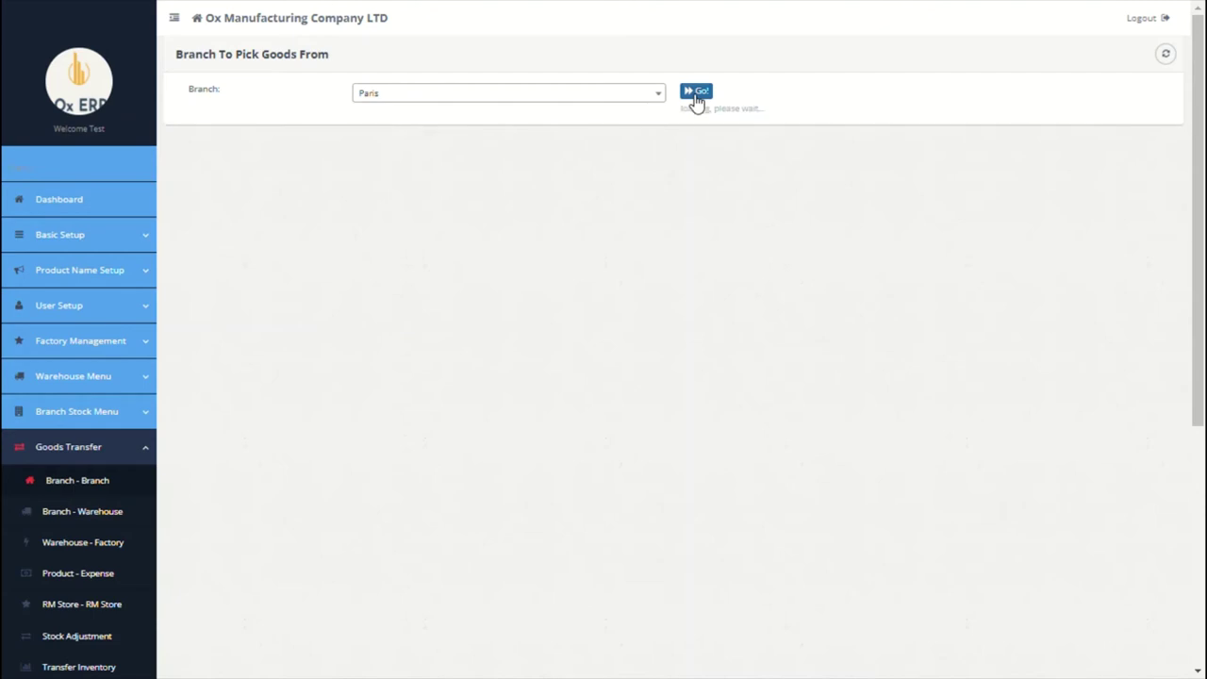
left_click(431, 194)
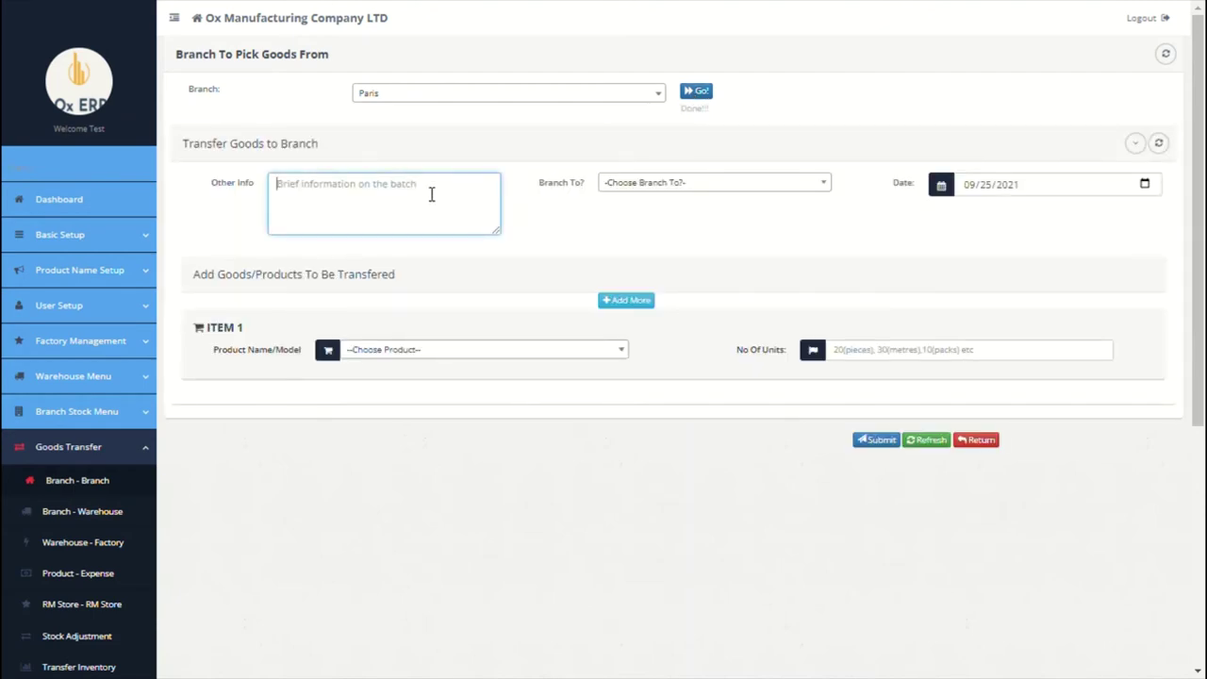
type("stock transfer")
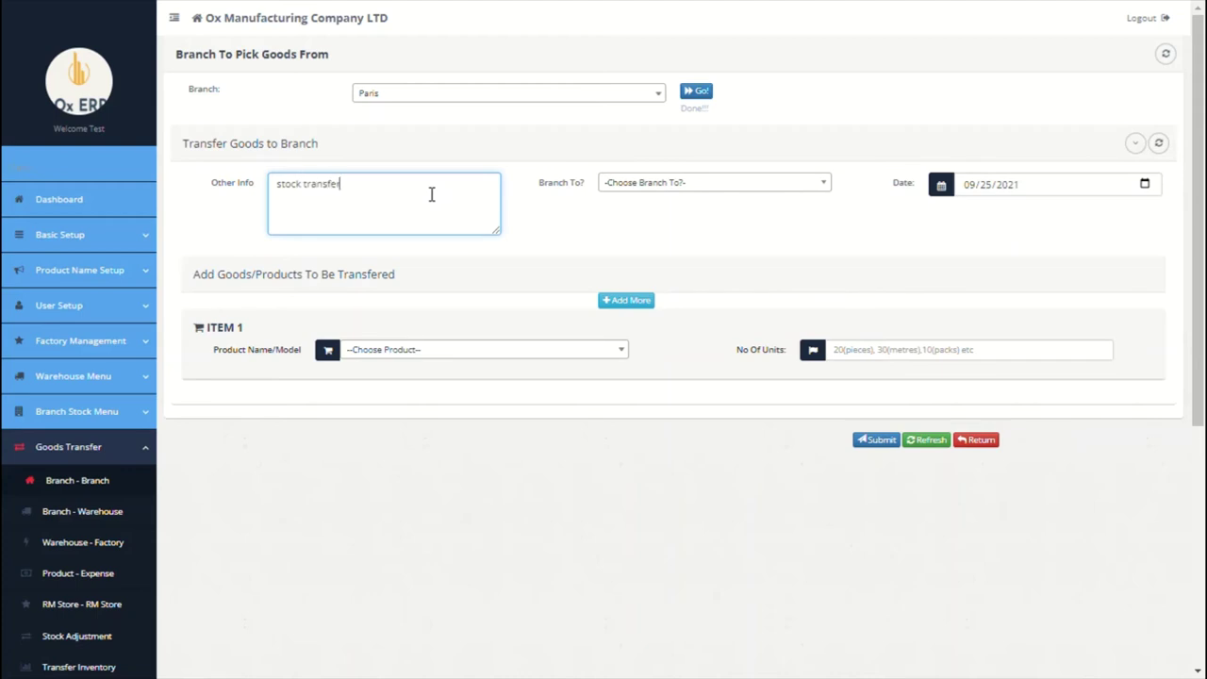
left_click(603, 182)
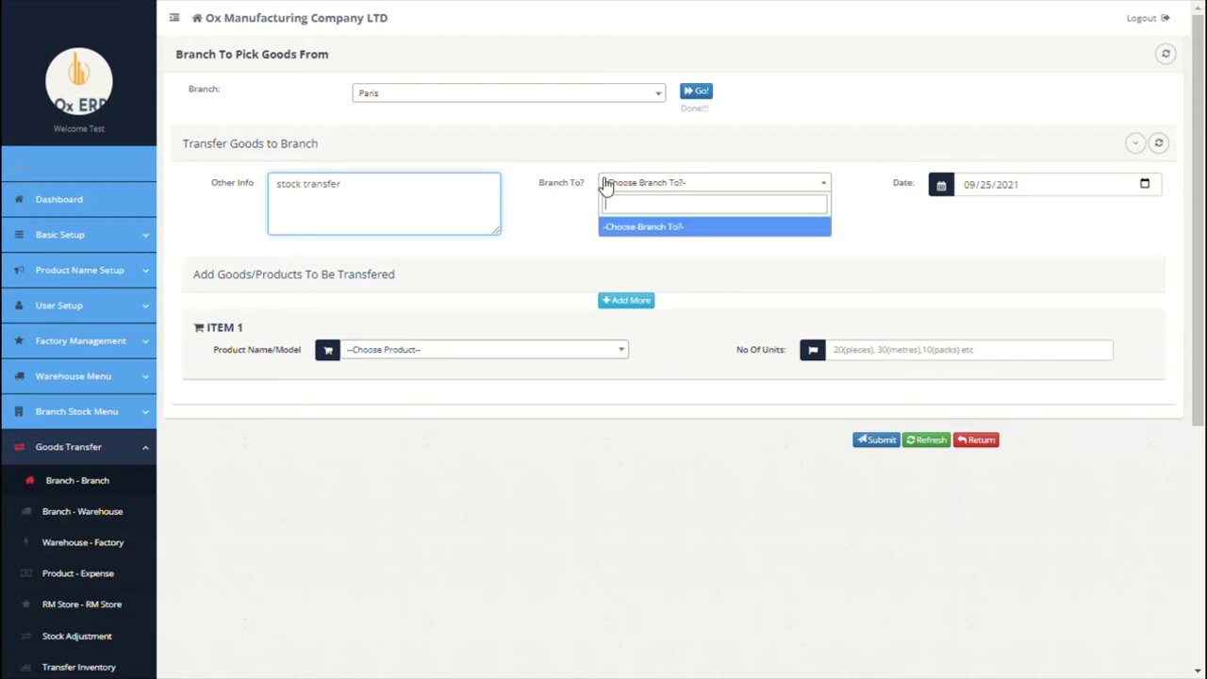
left_click(680, 241)
left_click(530, 351)
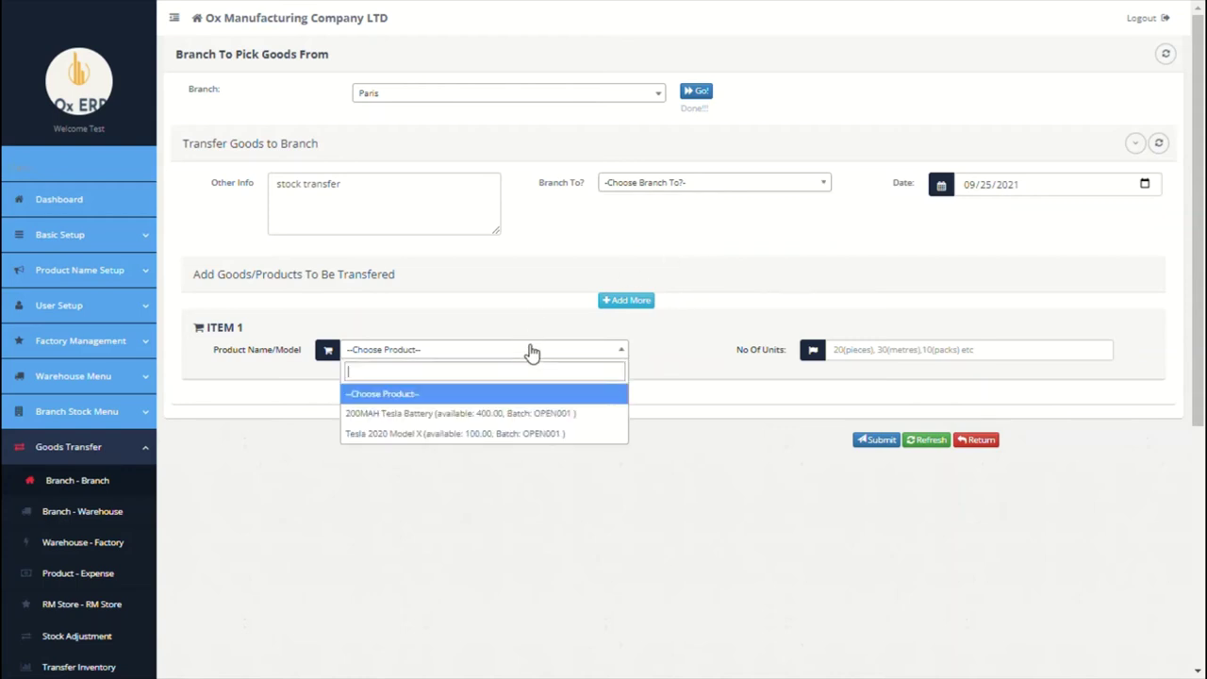
left_click(449, 421)
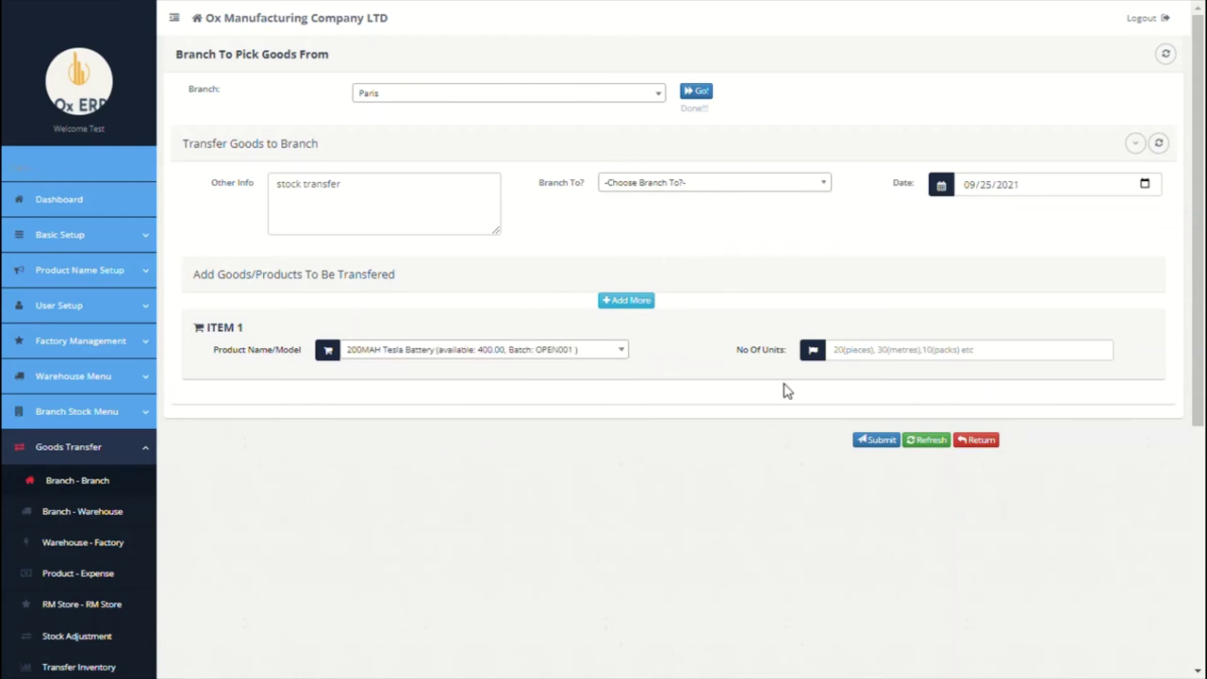
left_click(860, 355)
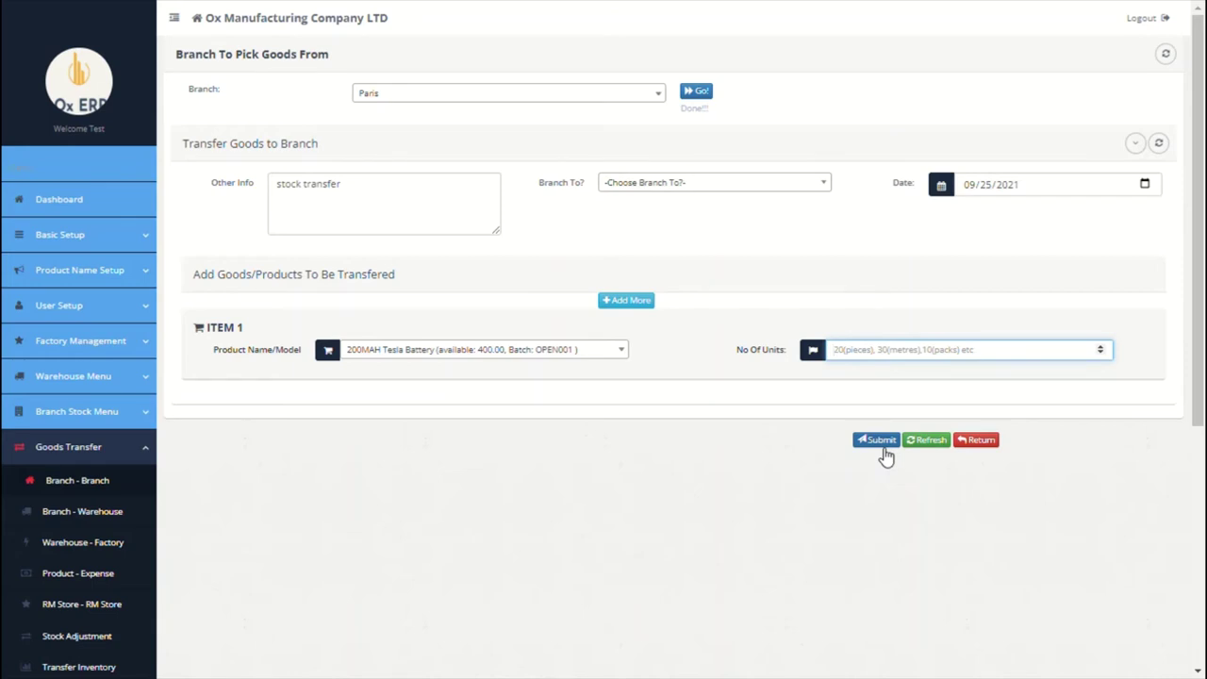
scroll(554, 478, "down", 2)
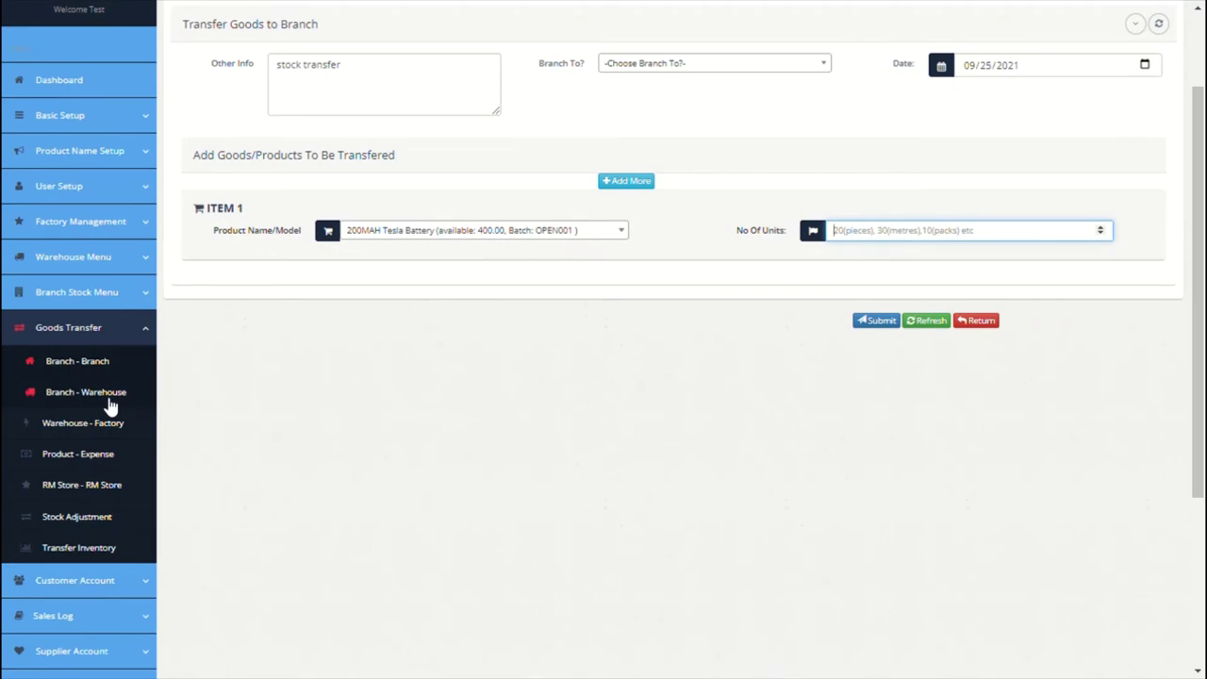
Step: Look at Branch - Warehouse transfers, then bring up Warehouse - Factory batches showing BTCH001
left_click(108, 402)
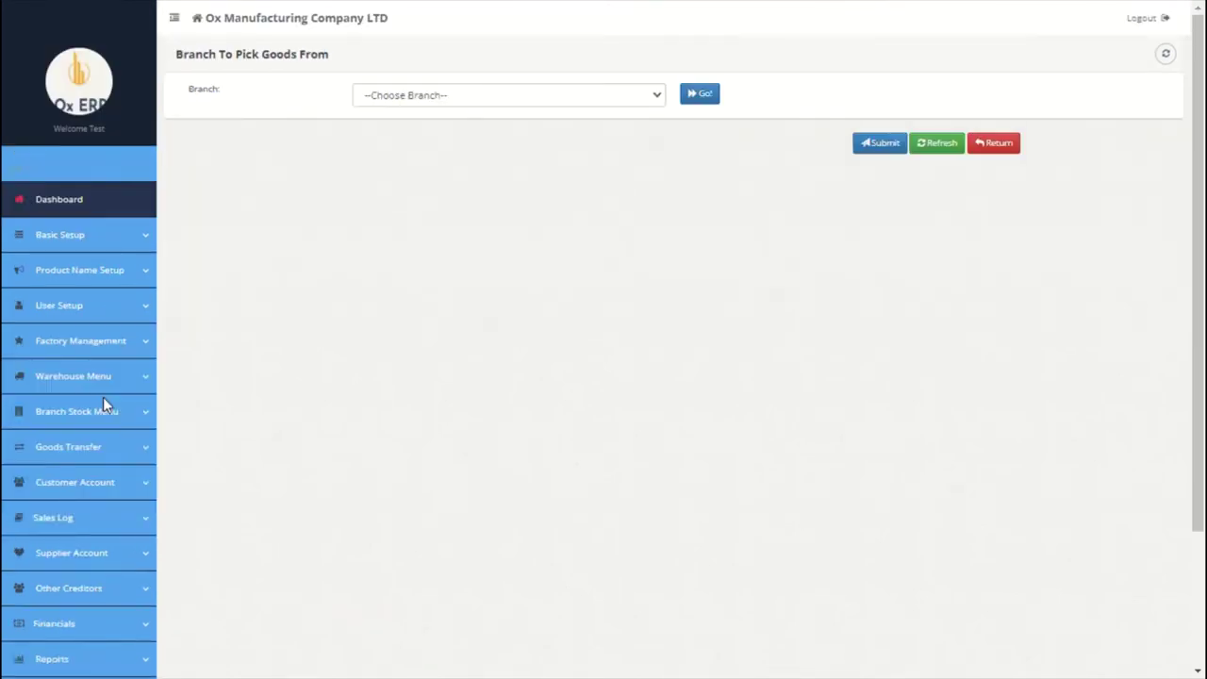
scroll(528, 262, "down", 1)
scroll(528, 262, "down", 3)
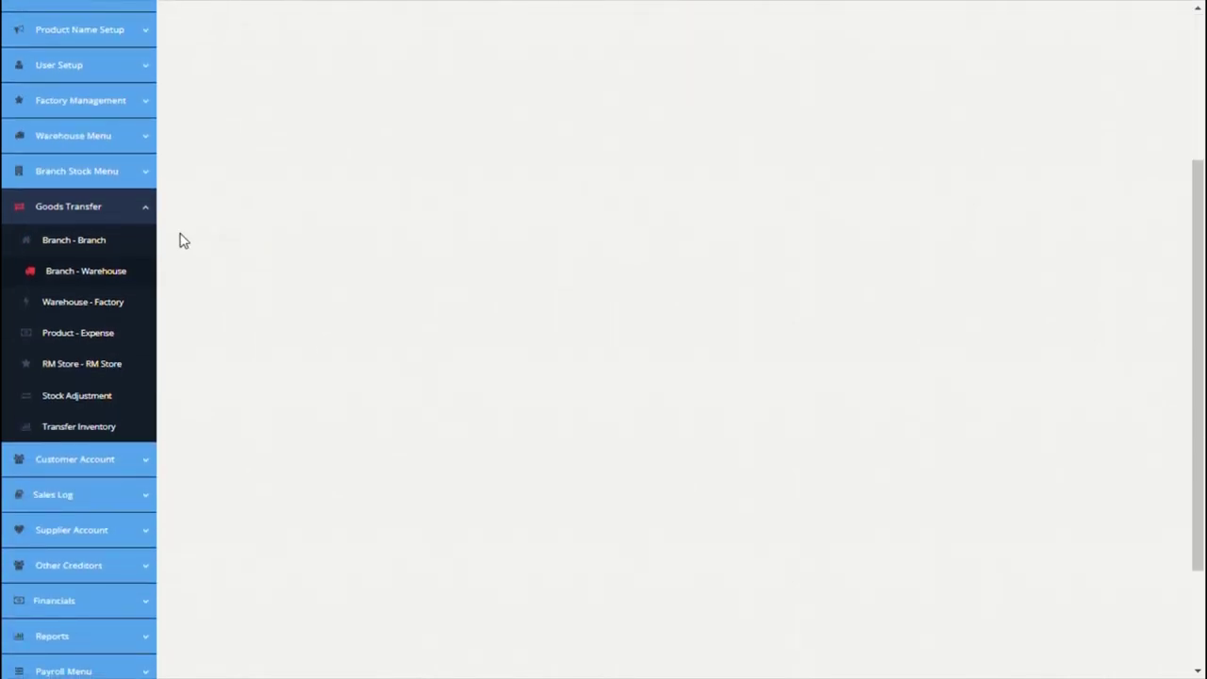
left_click(121, 315)
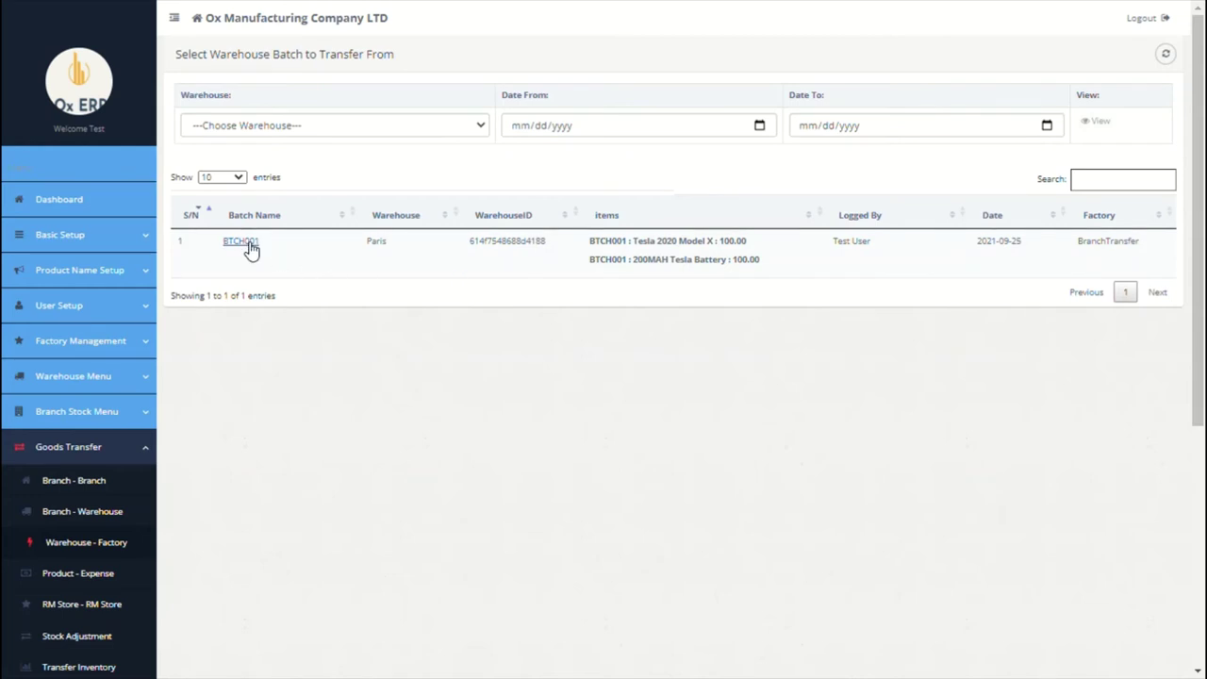
Step: Transfer batch BTCH001 to the Paris factory, noted 'finished goods returned to factory as raw material'
left_click(251, 247)
left_click(435, 98)
left_click(377, 158)
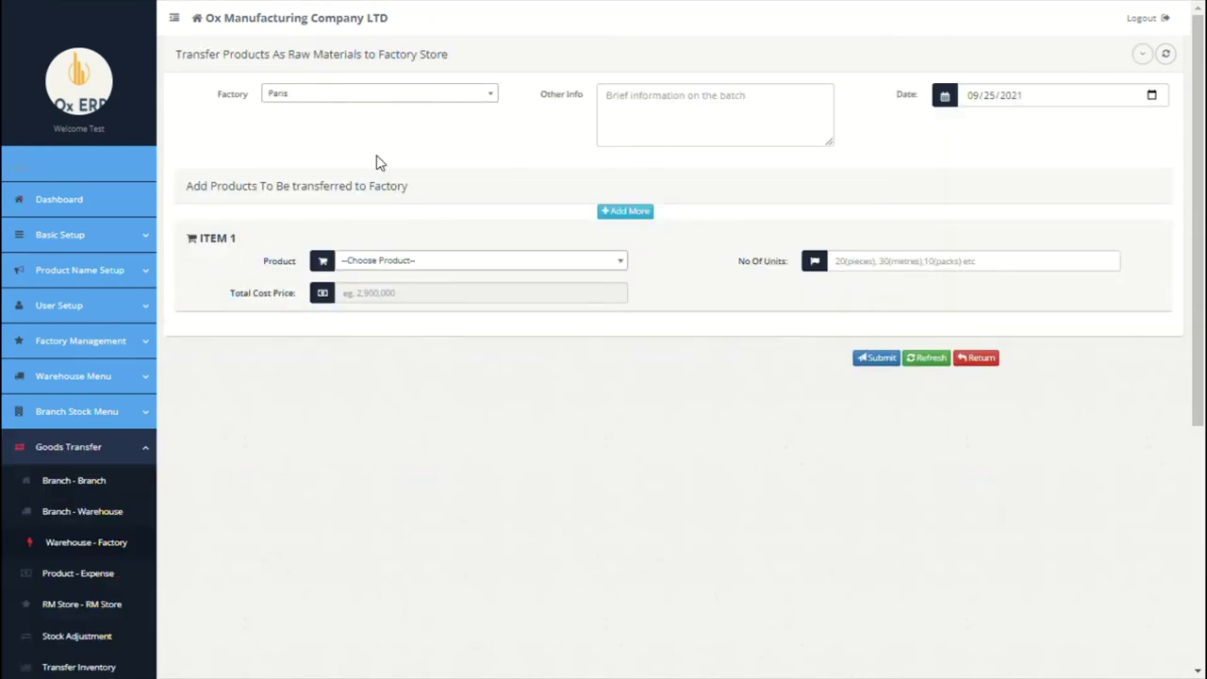
left_click(648, 143)
type("finished goods returned to")
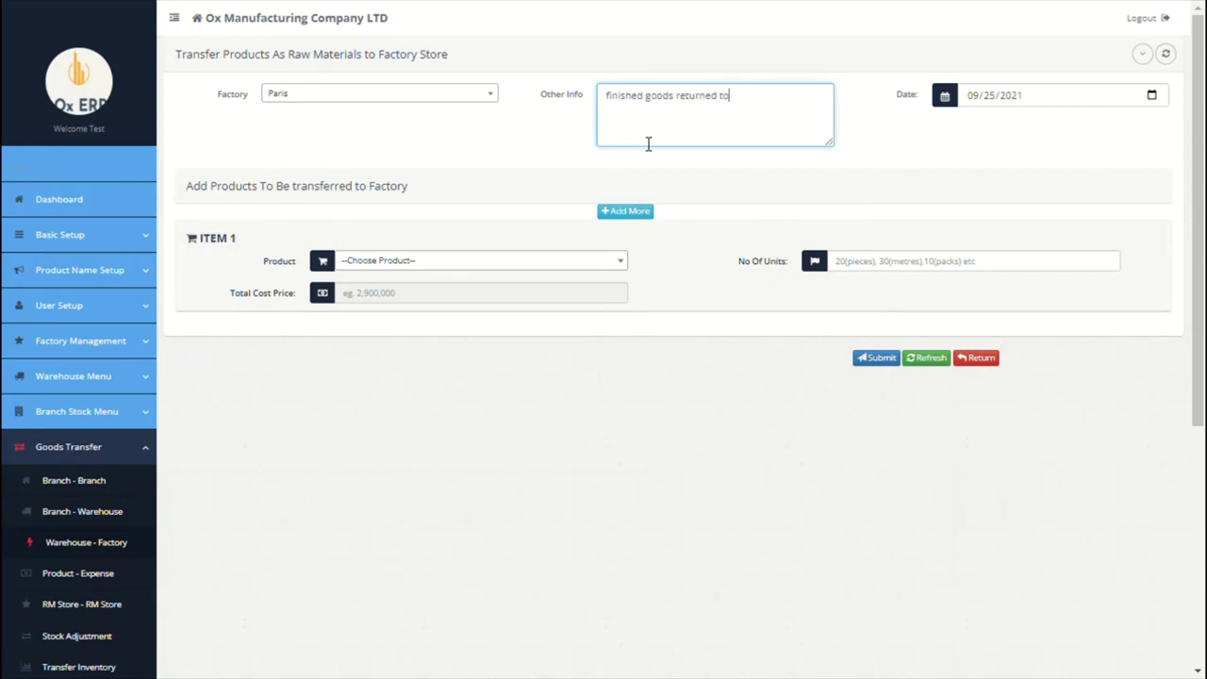
type(" factory as raw material")
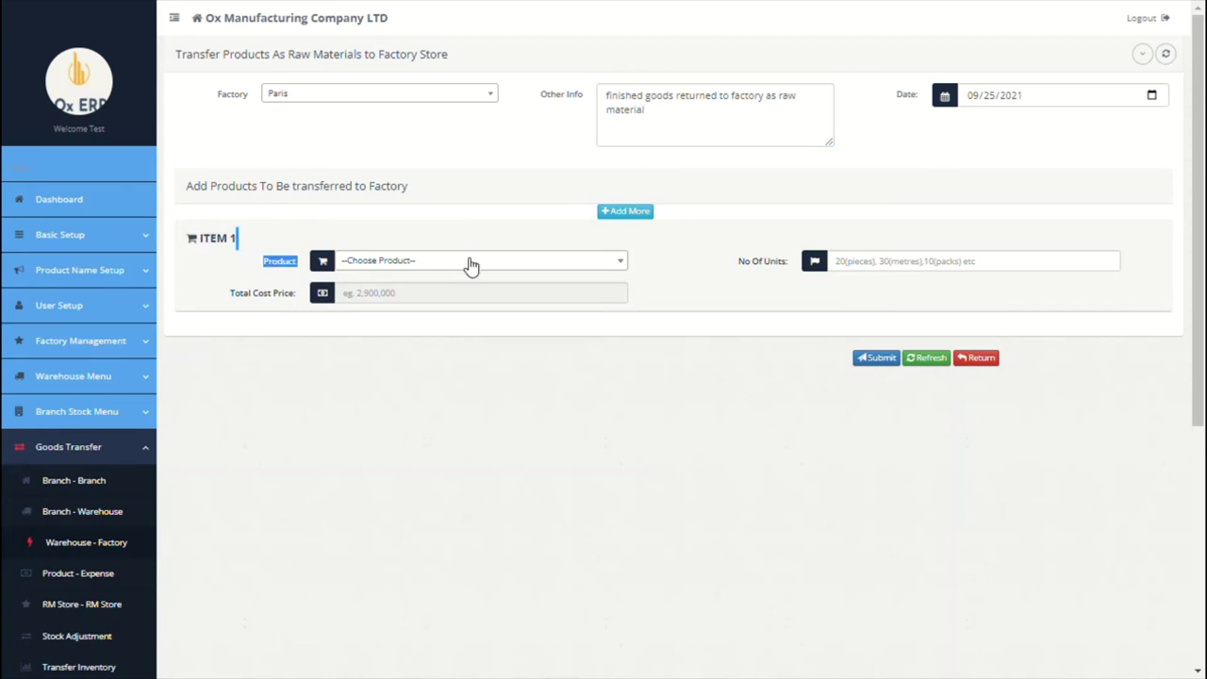
Step: Add 100 units of Tesla 2020 Model X, then go to Product - Expense
left_click(467, 261)
left_click(405, 323)
left_click(843, 267)
type("100")
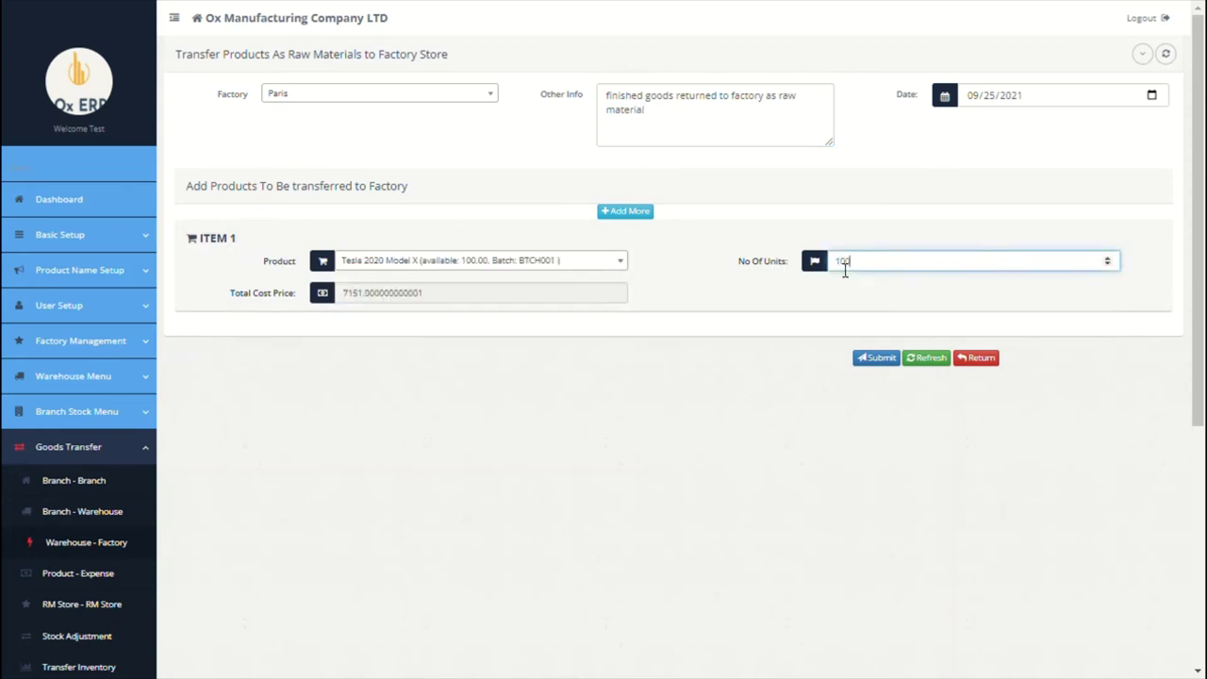
left_click(768, 335)
scroll(574, 425, "down", 2)
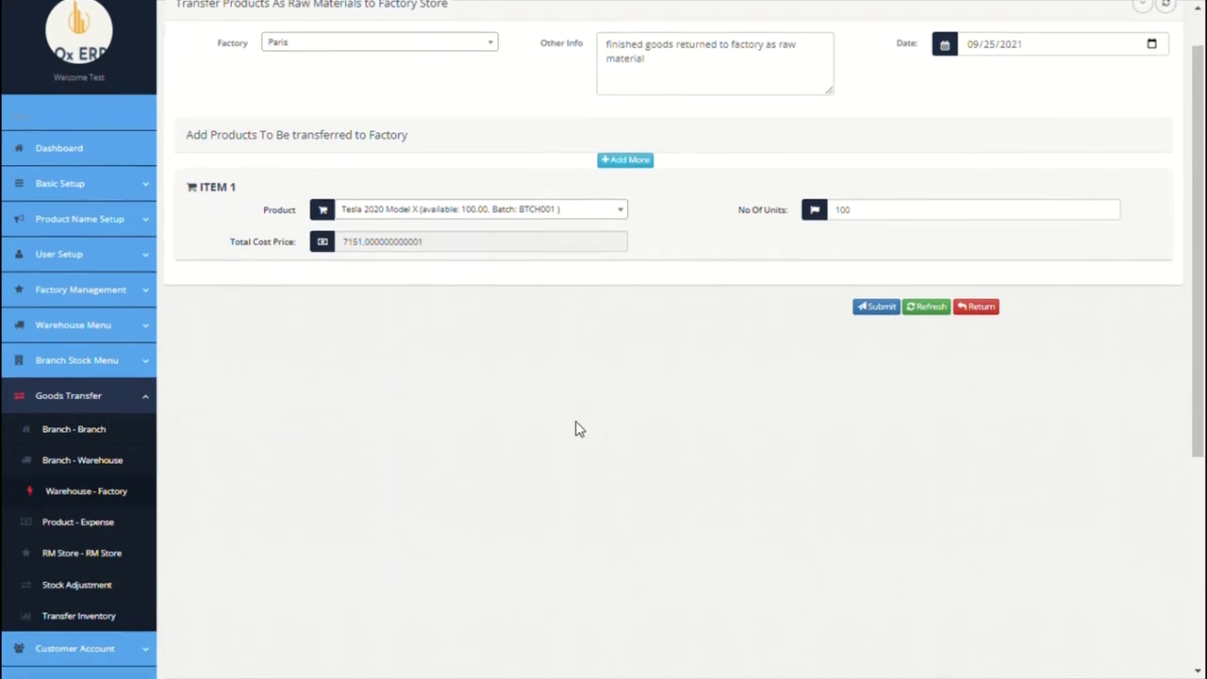
left_click(88, 463)
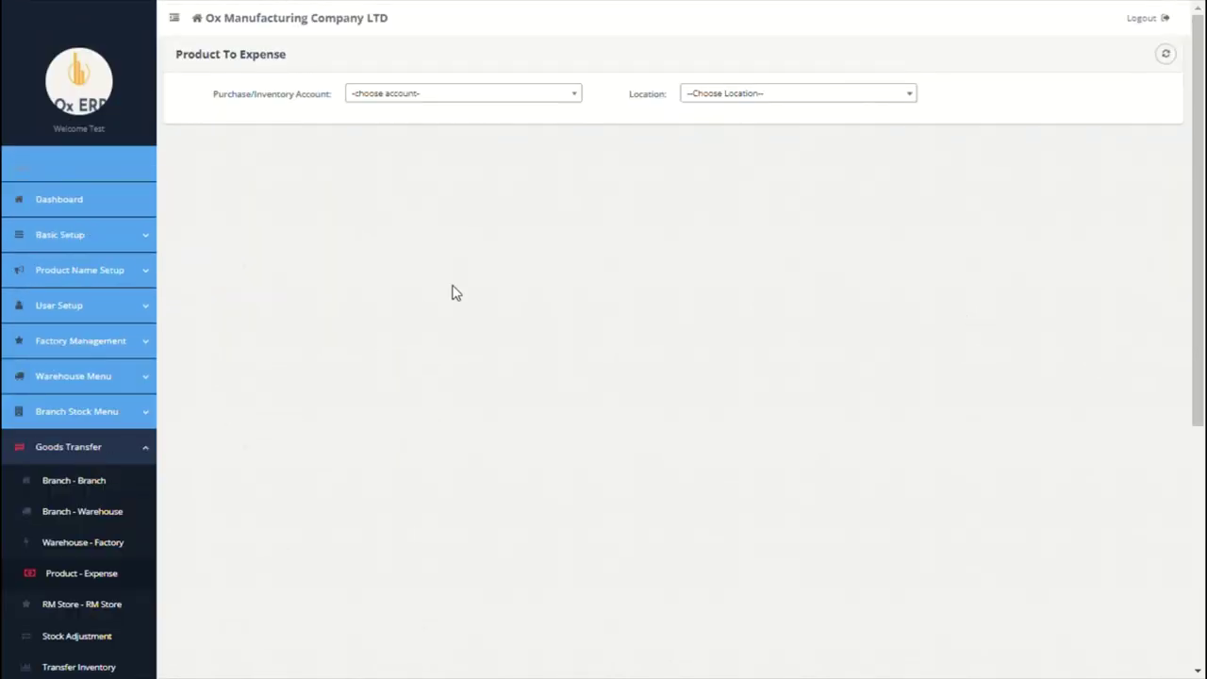
Step: Load Paris branch products under the Paris Purchases Account for 09/25/2021
left_click(525, 97)
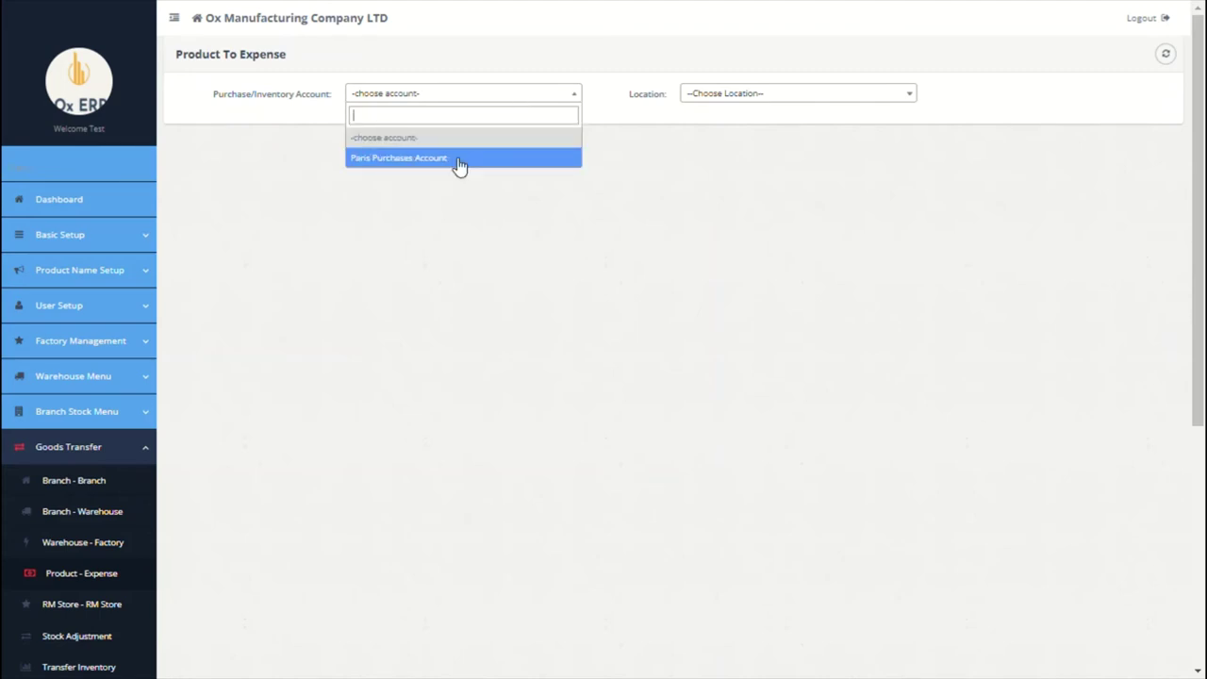
left_click(454, 160)
left_click(792, 98)
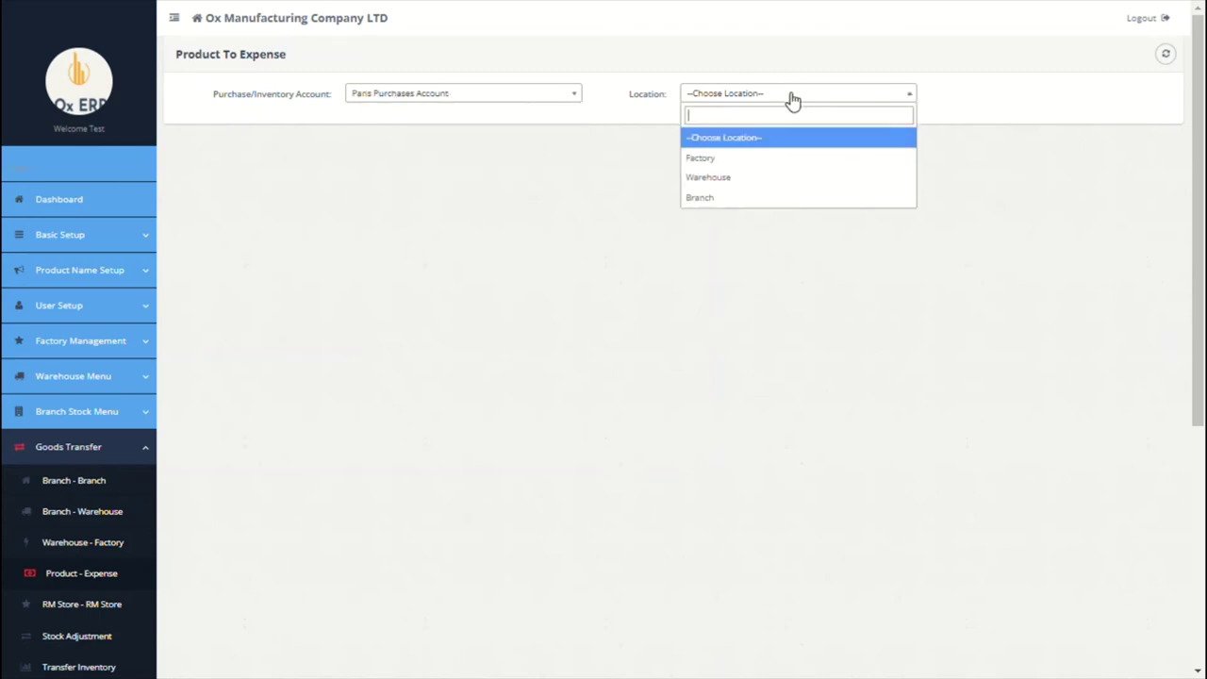
left_click(721, 199)
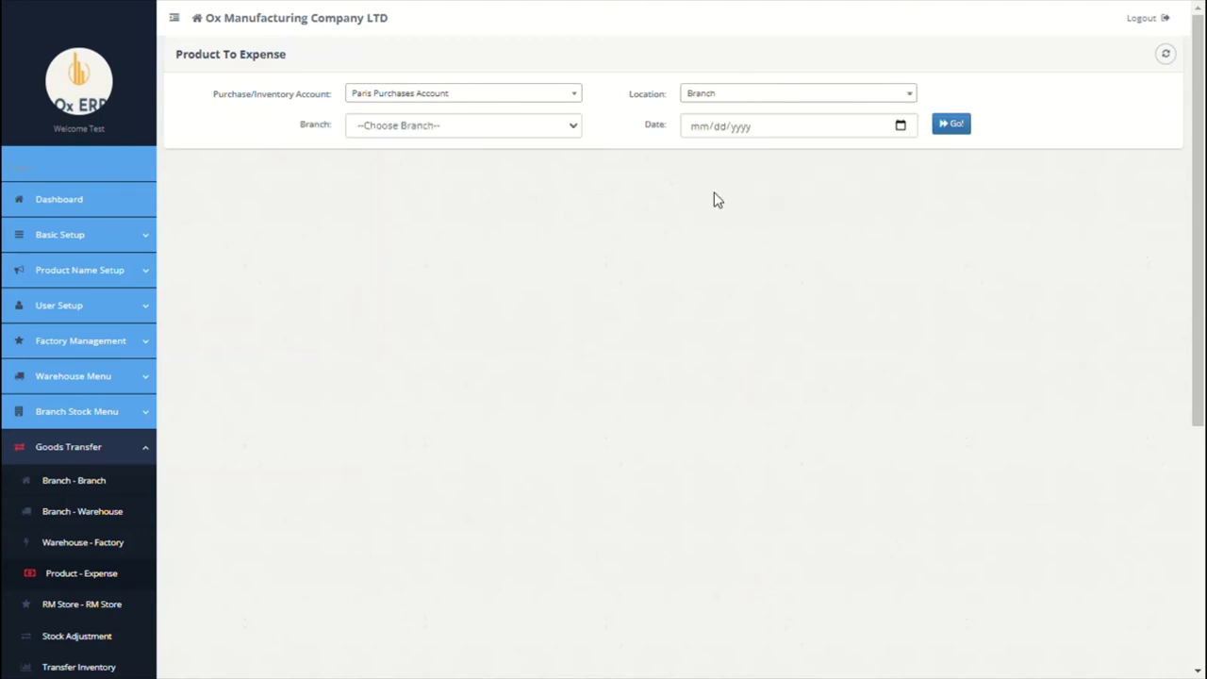
left_click(495, 129)
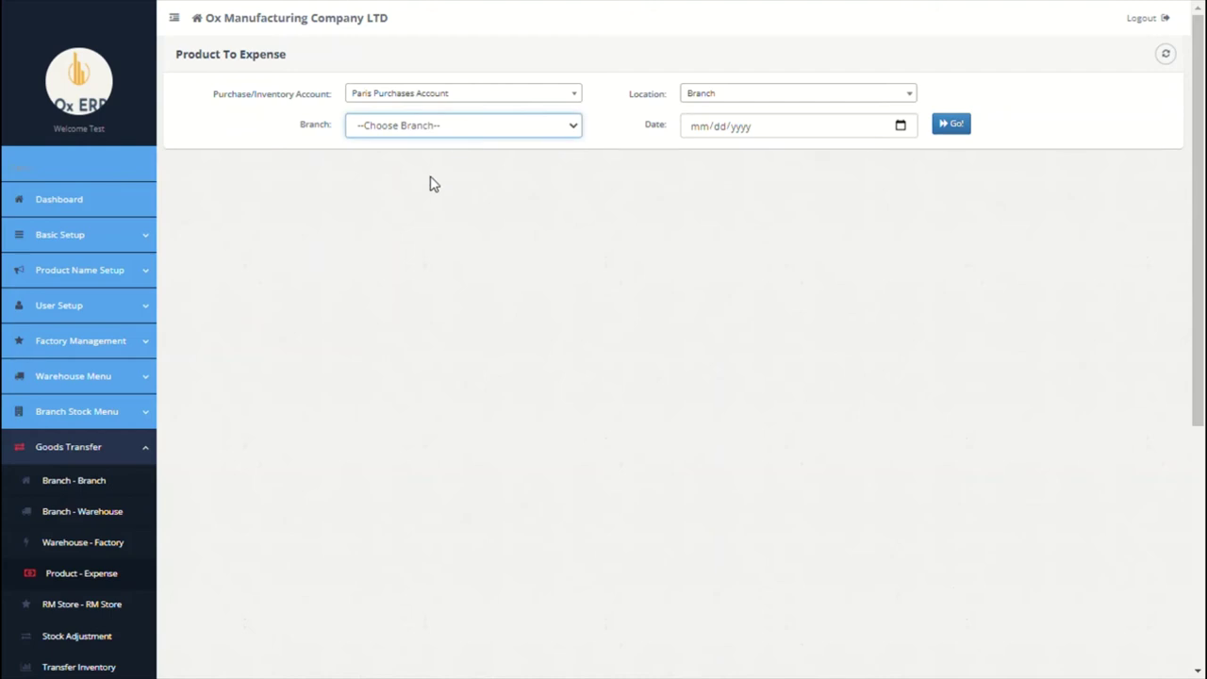
left_click(433, 184)
left_click(903, 128)
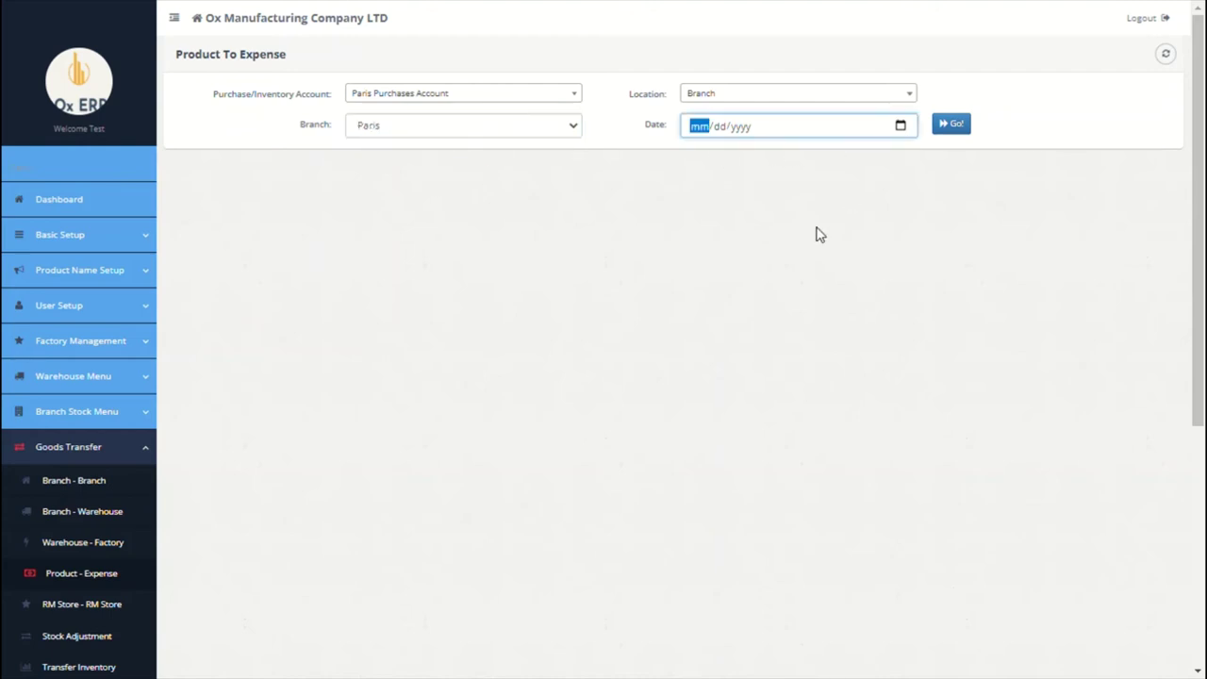
left_click(820, 265)
left_click(952, 127)
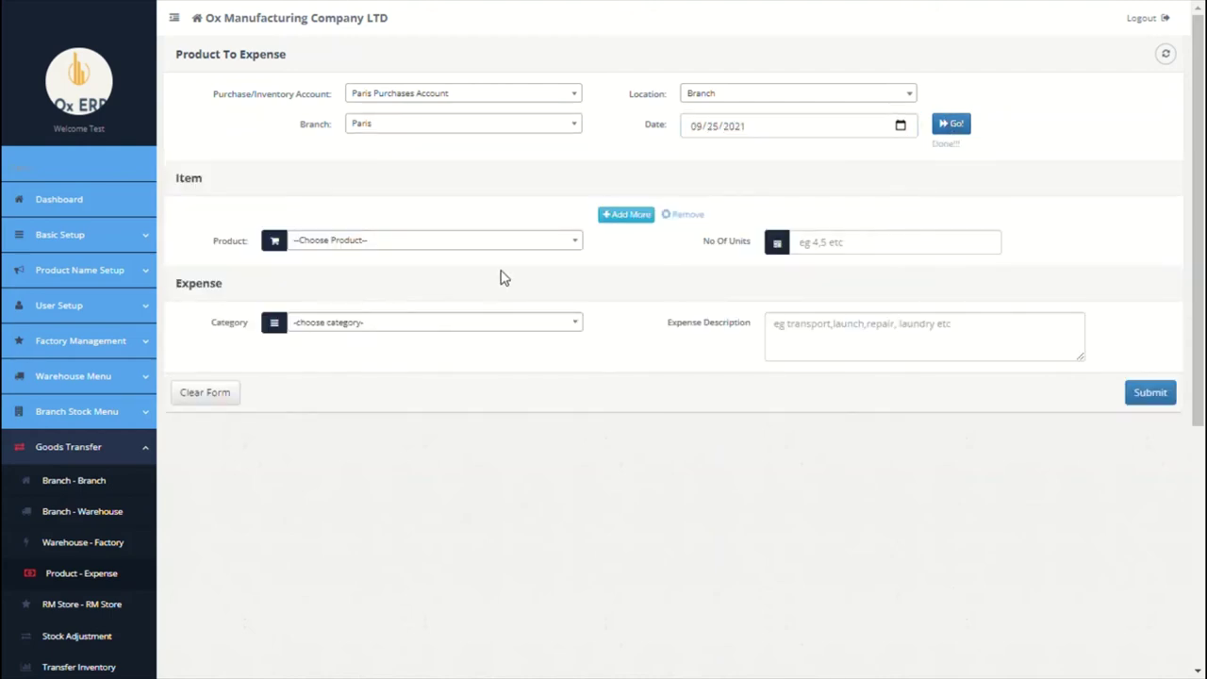
Step: Choose Tesla 2020 Model X with 1 unit to expense
left_click(500, 247)
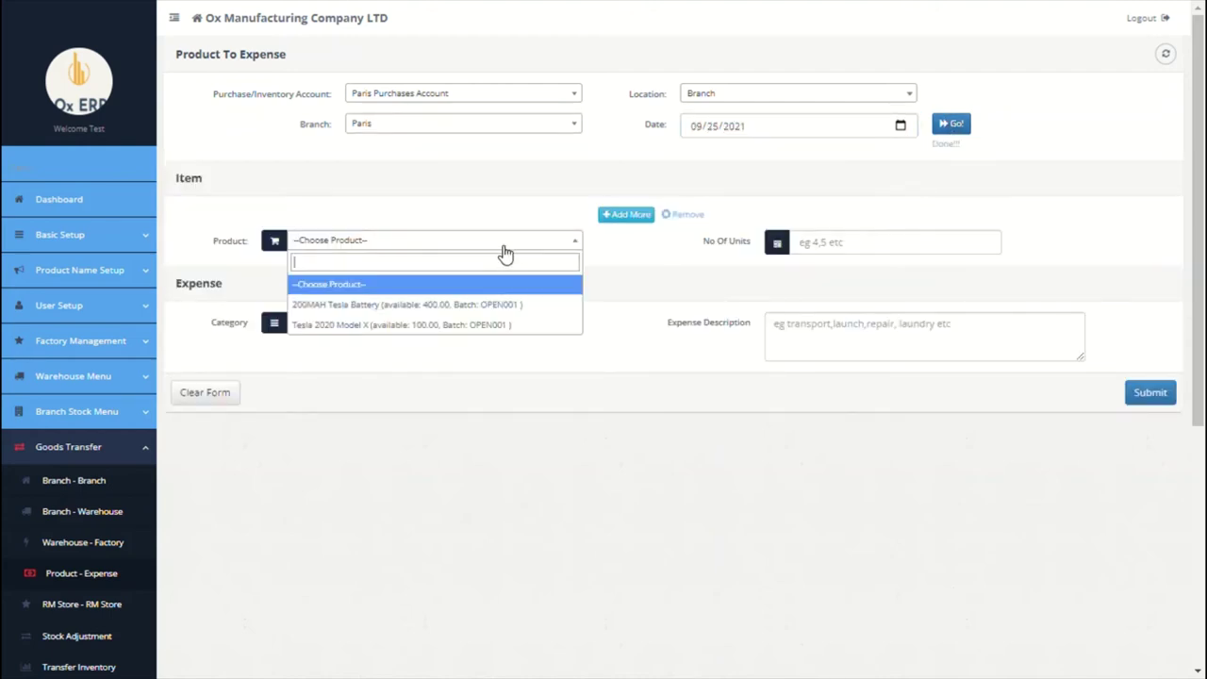
left_click(444, 325)
left_click(833, 252)
type("2")
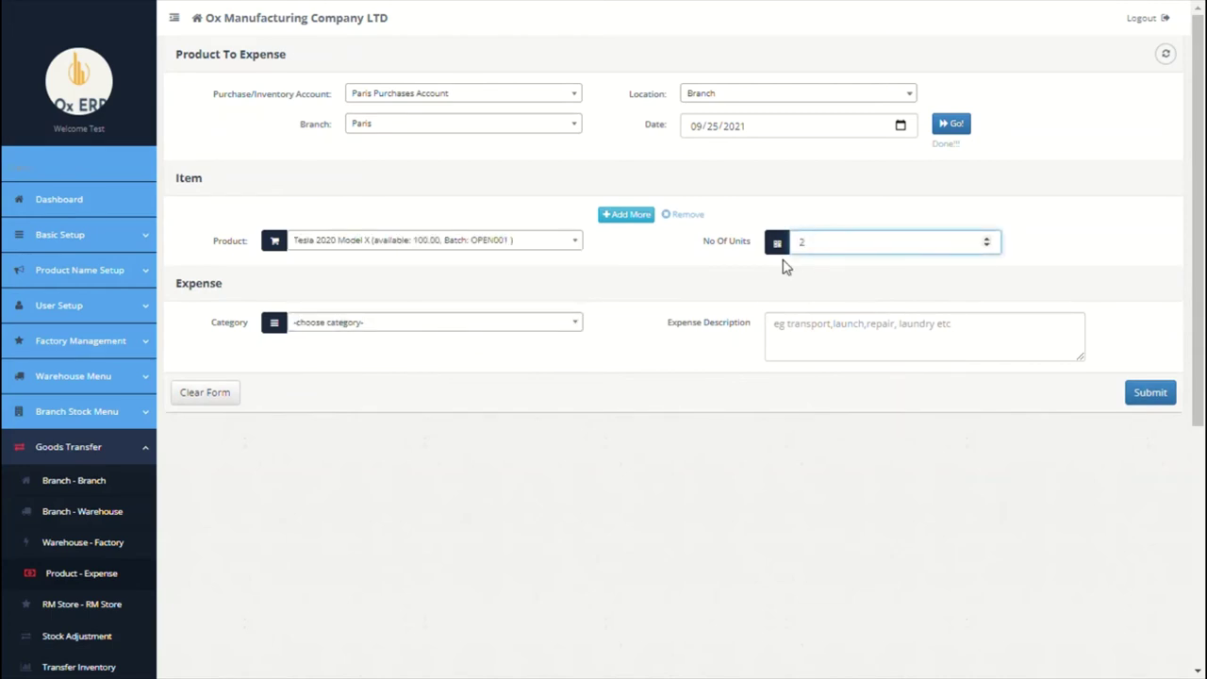
key("BackSpace")
type("1")
Step: File it under Welfare with description 'welf', submit, and close the SIV voucher
left_click(524, 330)
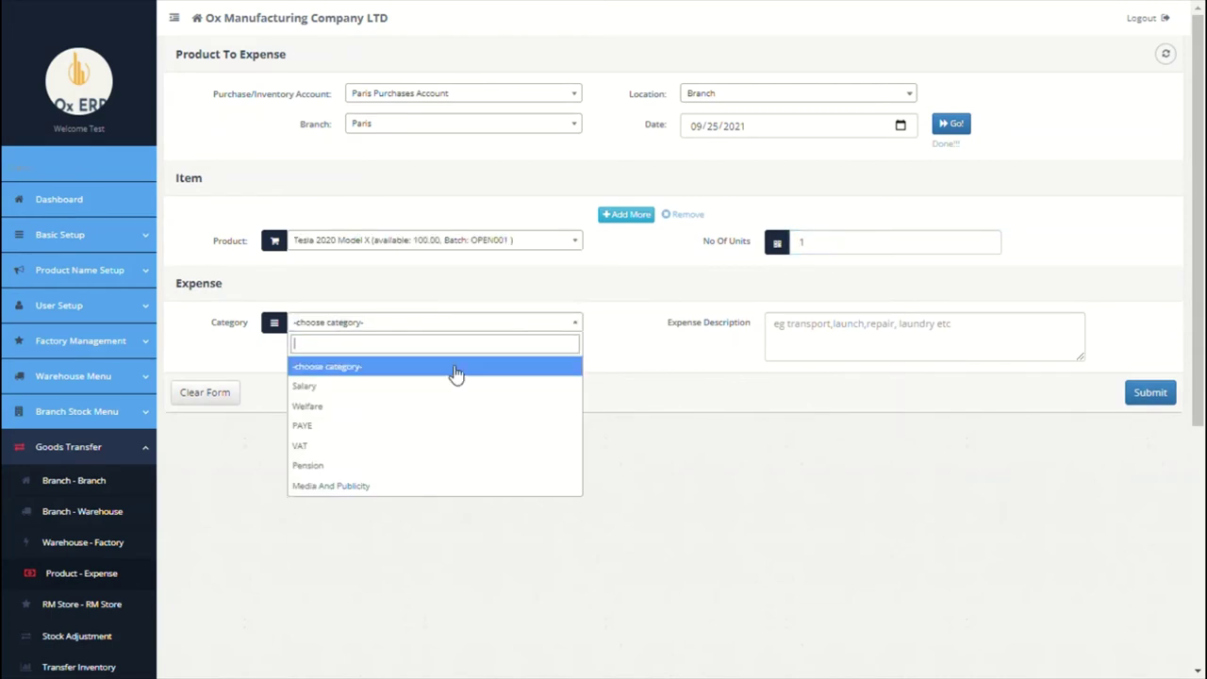
left_click(407, 421)
left_click(870, 350)
type("welfare bonus to Mr frank")
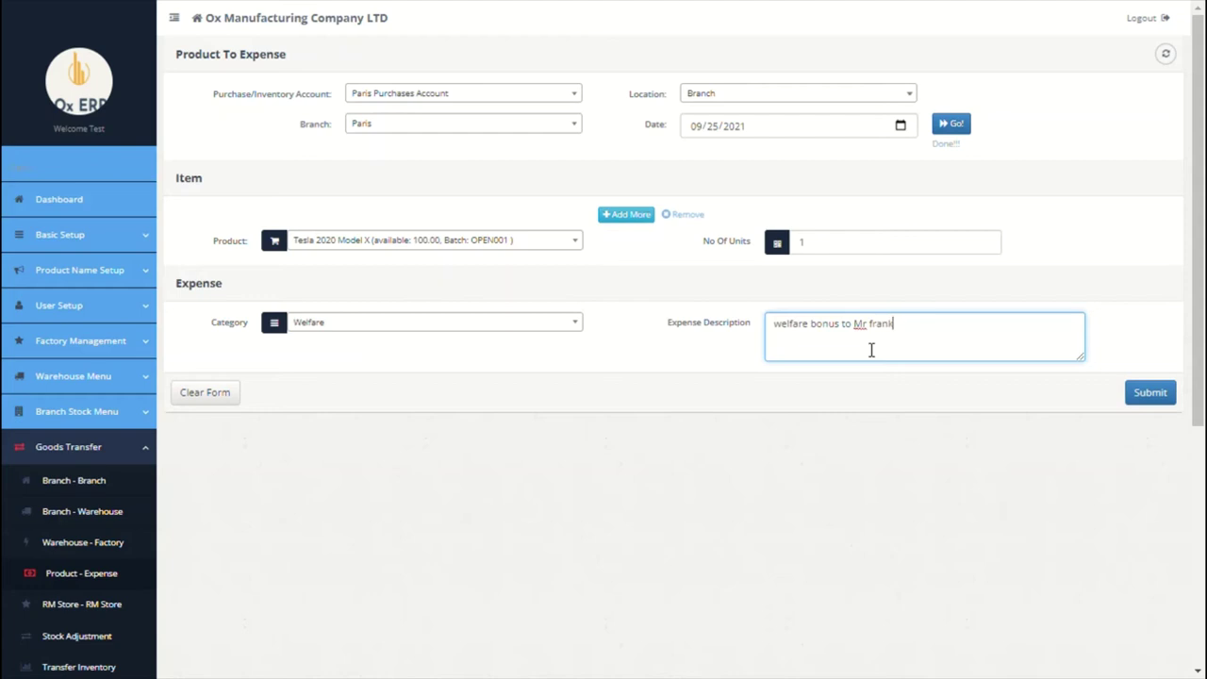
left_click(1167, 394)
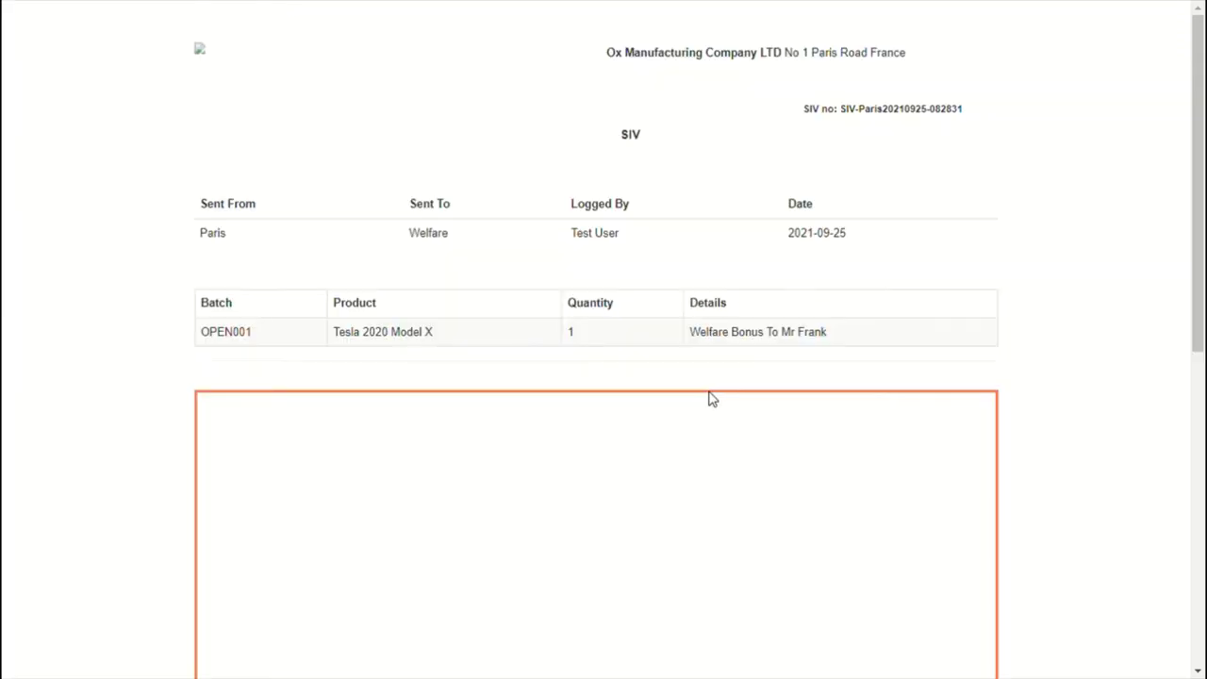
scroll(622, 204, "down", 1)
scroll(622, 204, "down", 6)
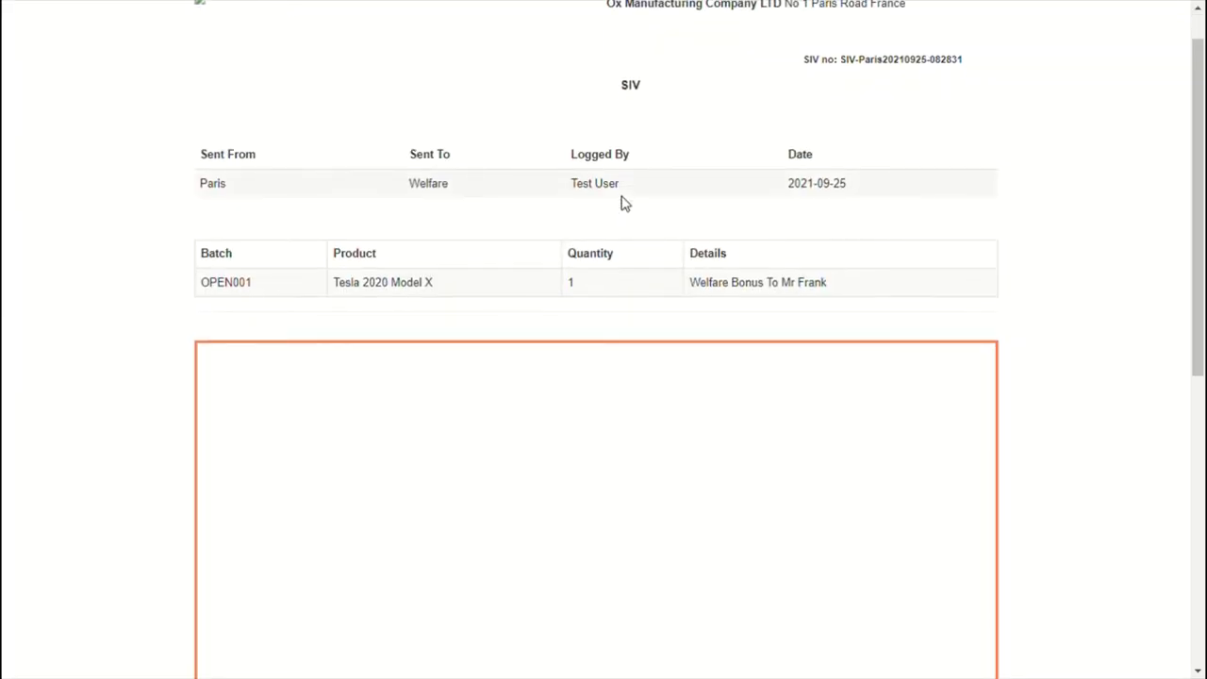
left_click(329, 633)
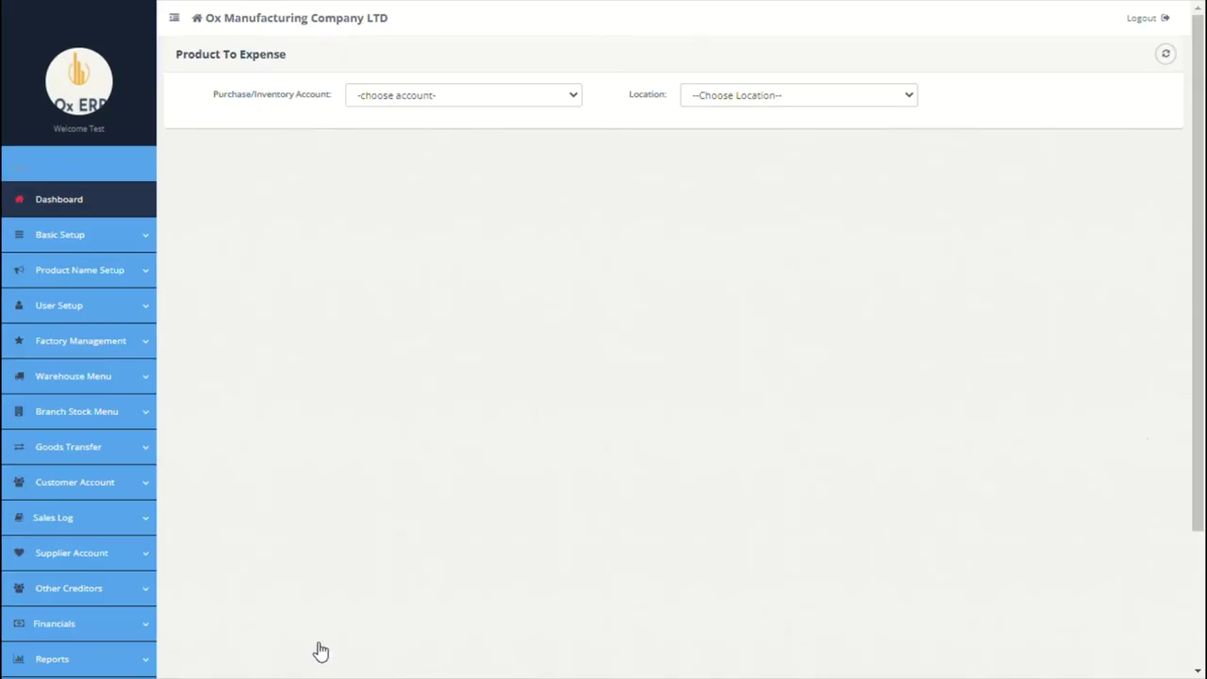
Step: Open the Stock Adjustment form under the raw material store records
scroll(399, 379, "down", 4)
left_click(102, 294)
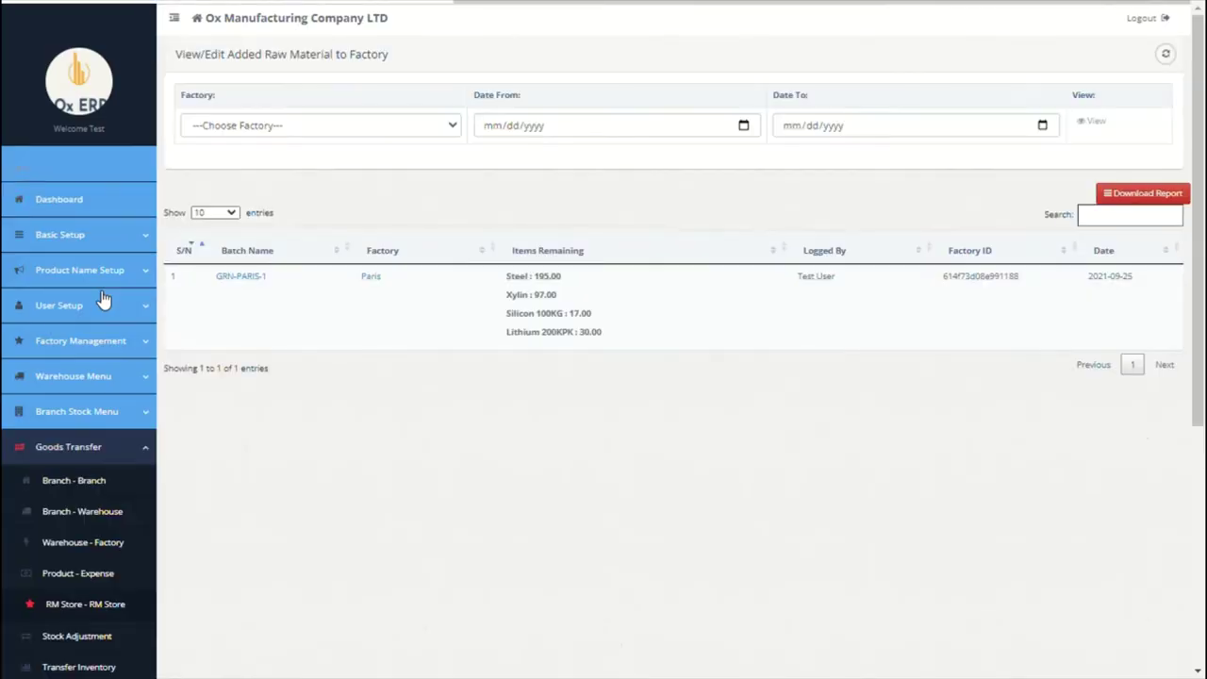
scroll(403, 362, "down", 3)
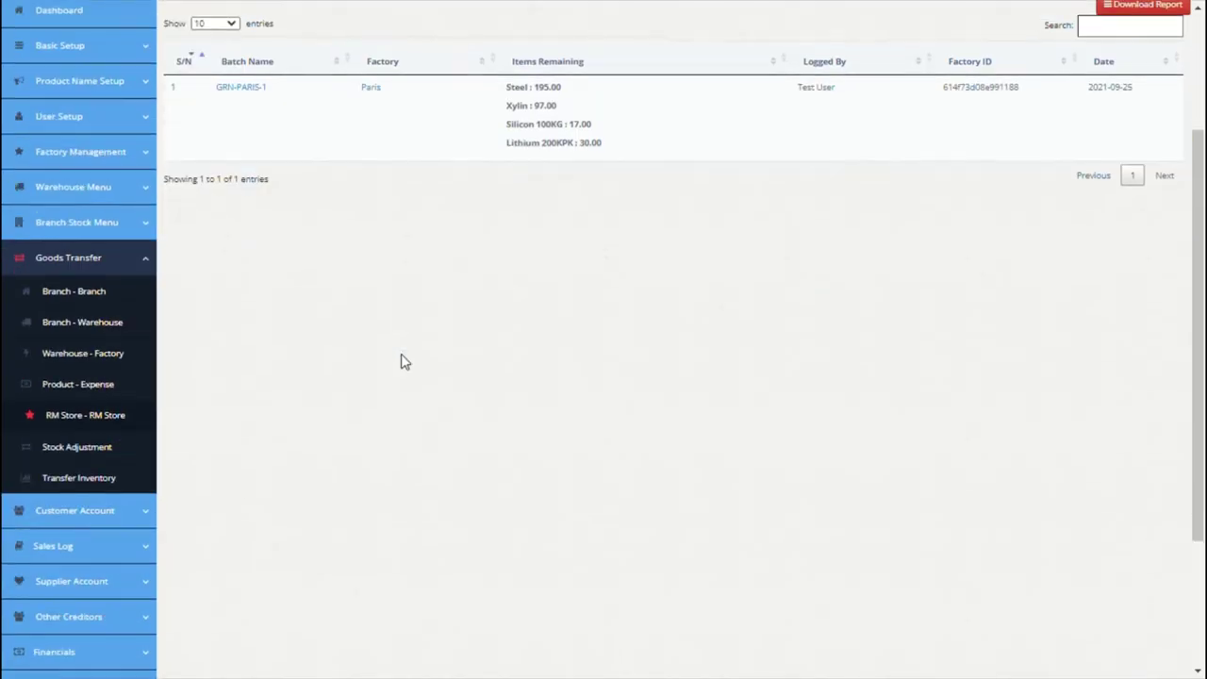
left_click(83, 431)
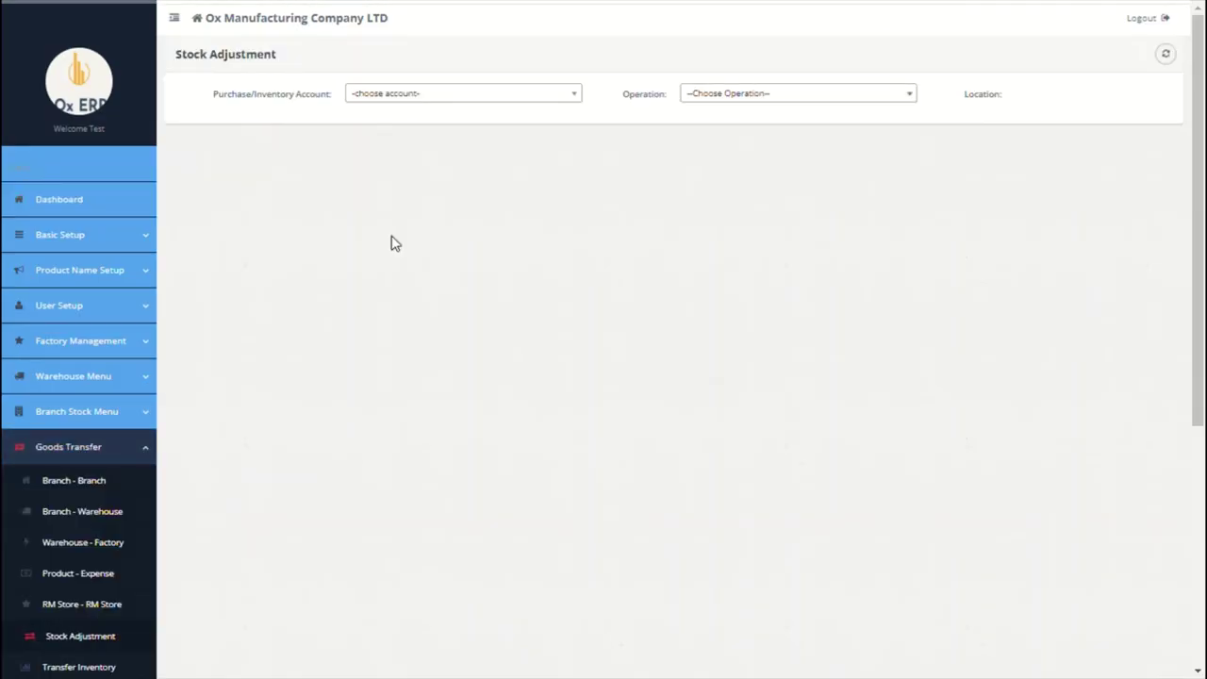
Step: Set the adjustment to Paris Purchases Account, Subtract Stock, Factory Paris, dated 09/24/2021
left_click(528, 104)
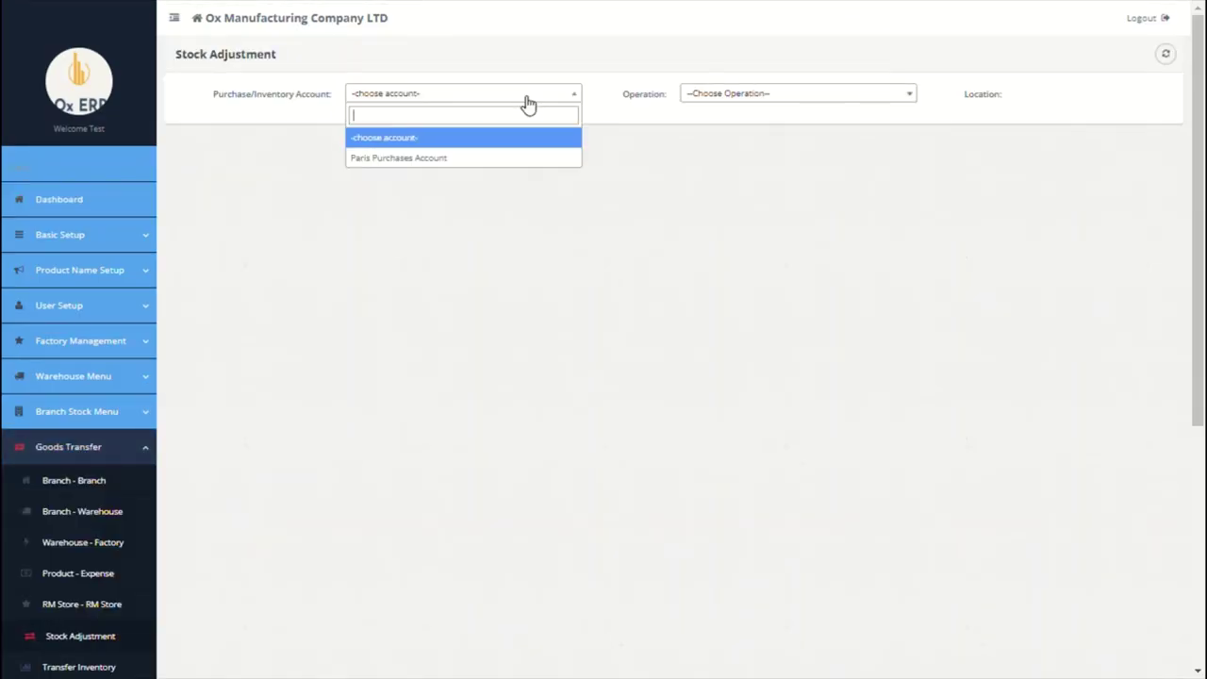
left_click(456, 158)
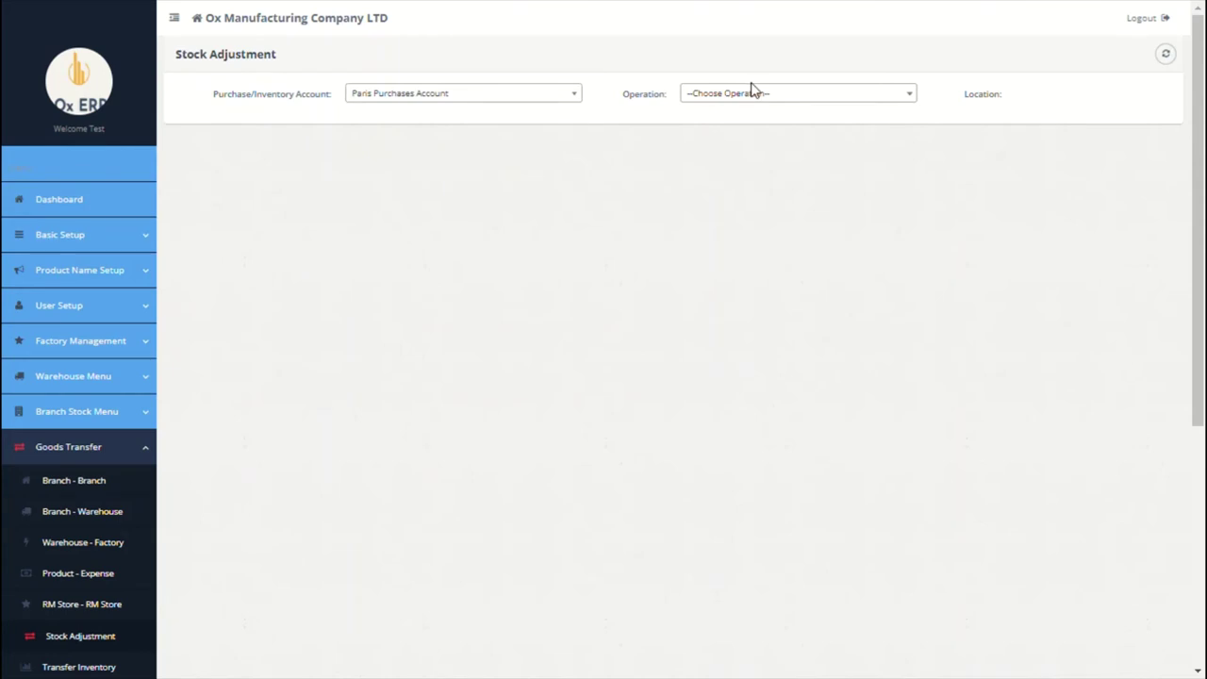
left_click(768, 98)
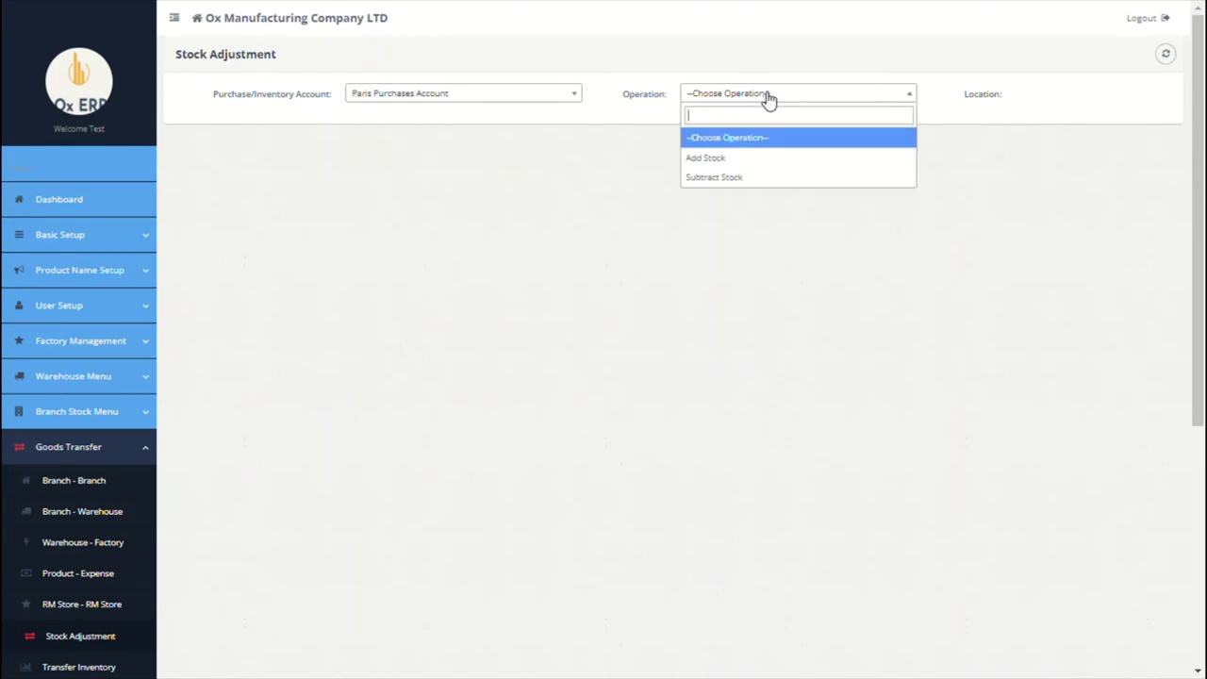
left_click(734, 178)
left_click(1069, 98)
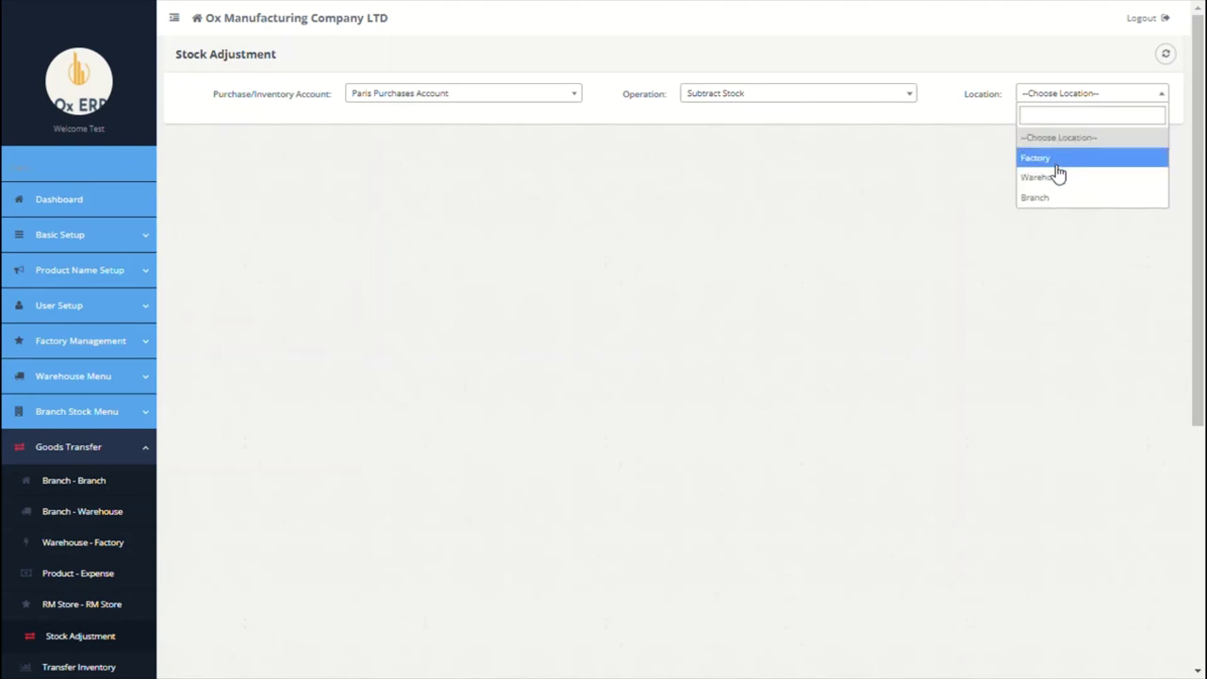
left_click(1058, 160)
left_click(458, 180)
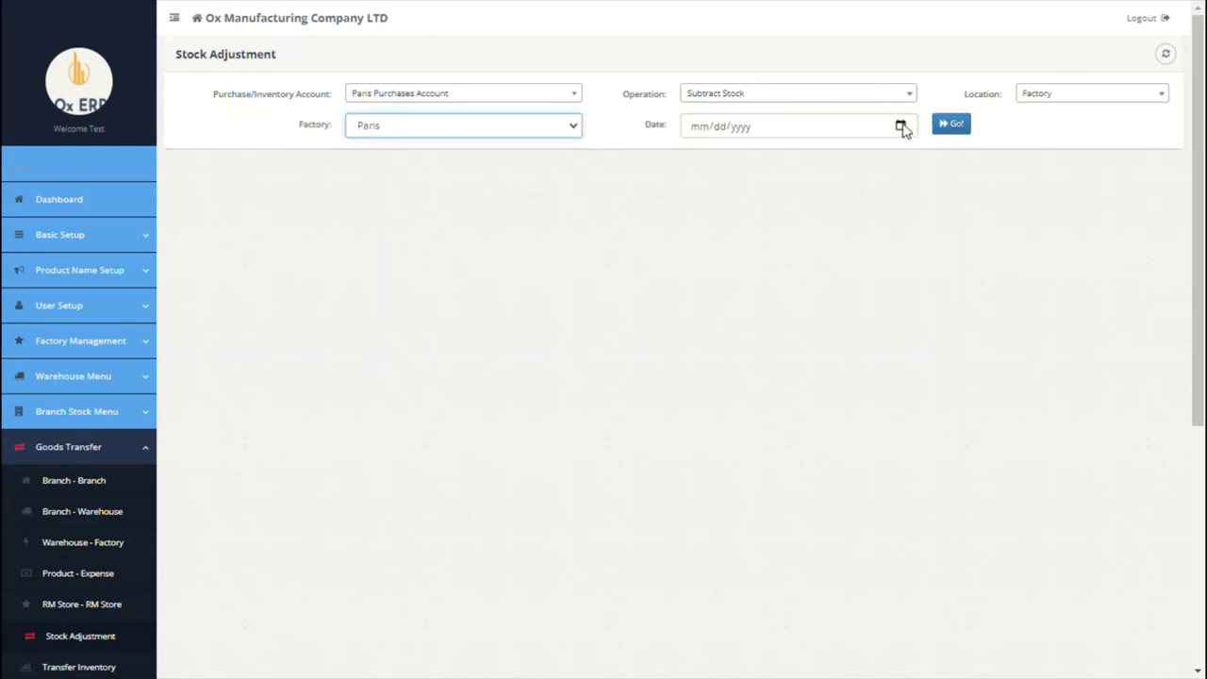
left_click(901, 126)
type("09242021")
left_click(949, 124)
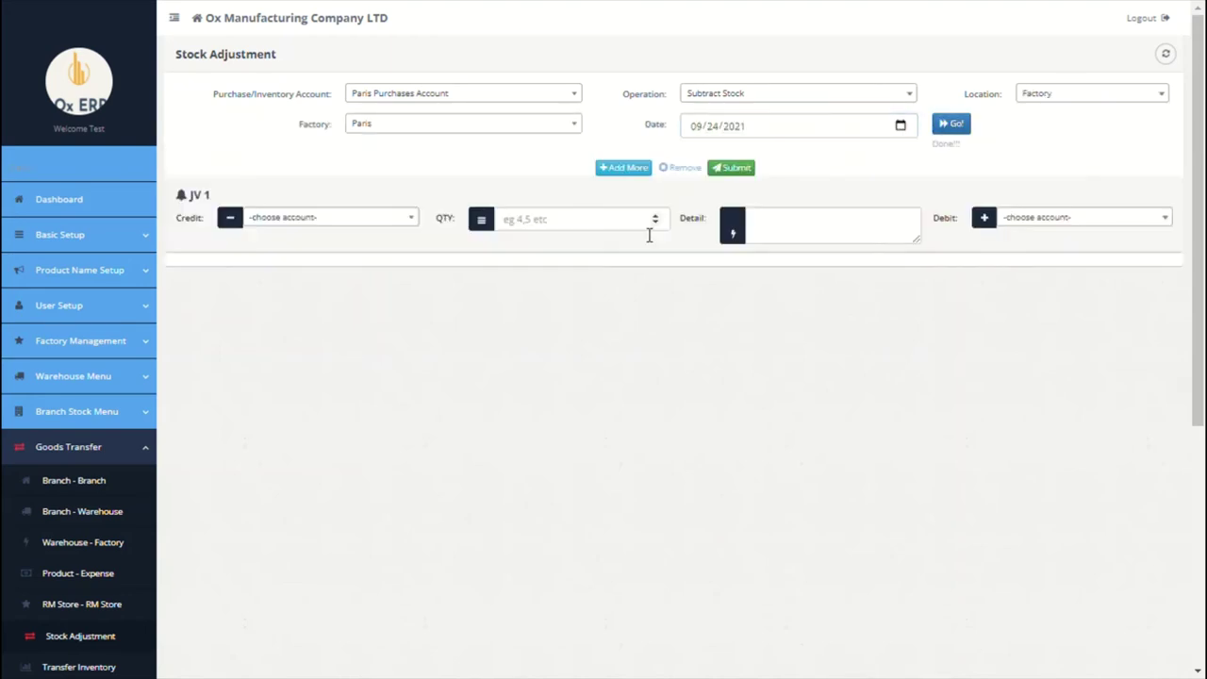
Step: Credit 3 Silicon 100KG as damaged stock and debit the Welfare expense account
left_click(356, 221)
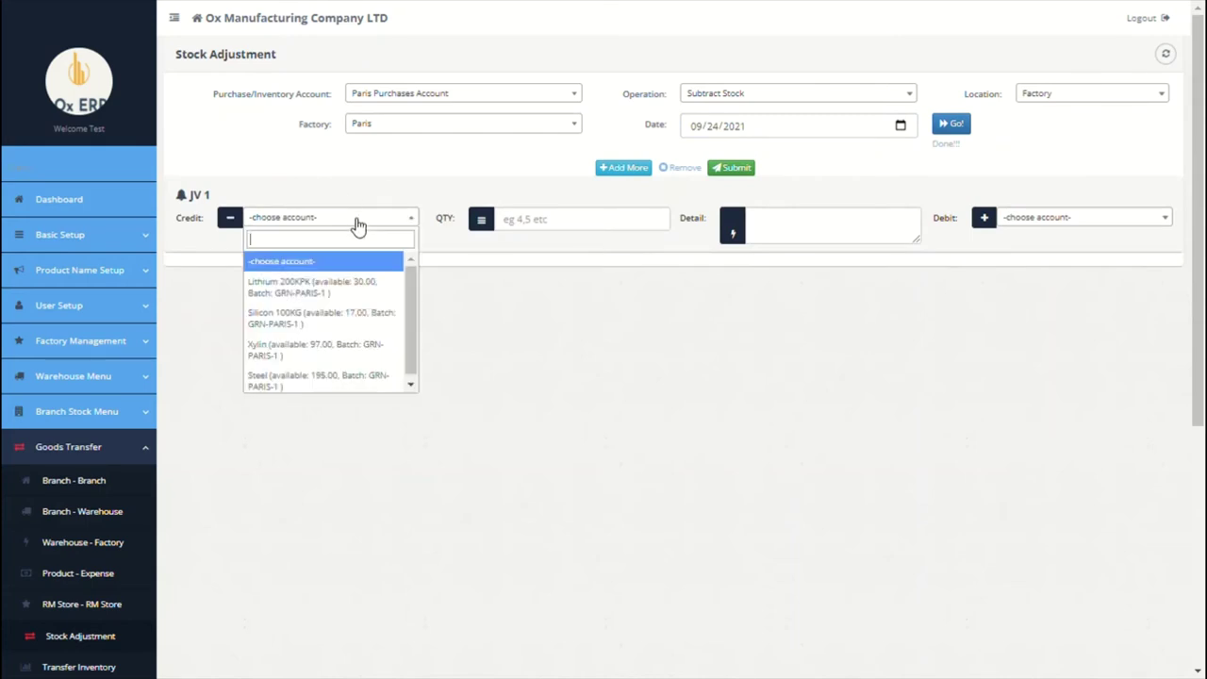
left_click(334, 325)
left_click(597, 222)
type("3")
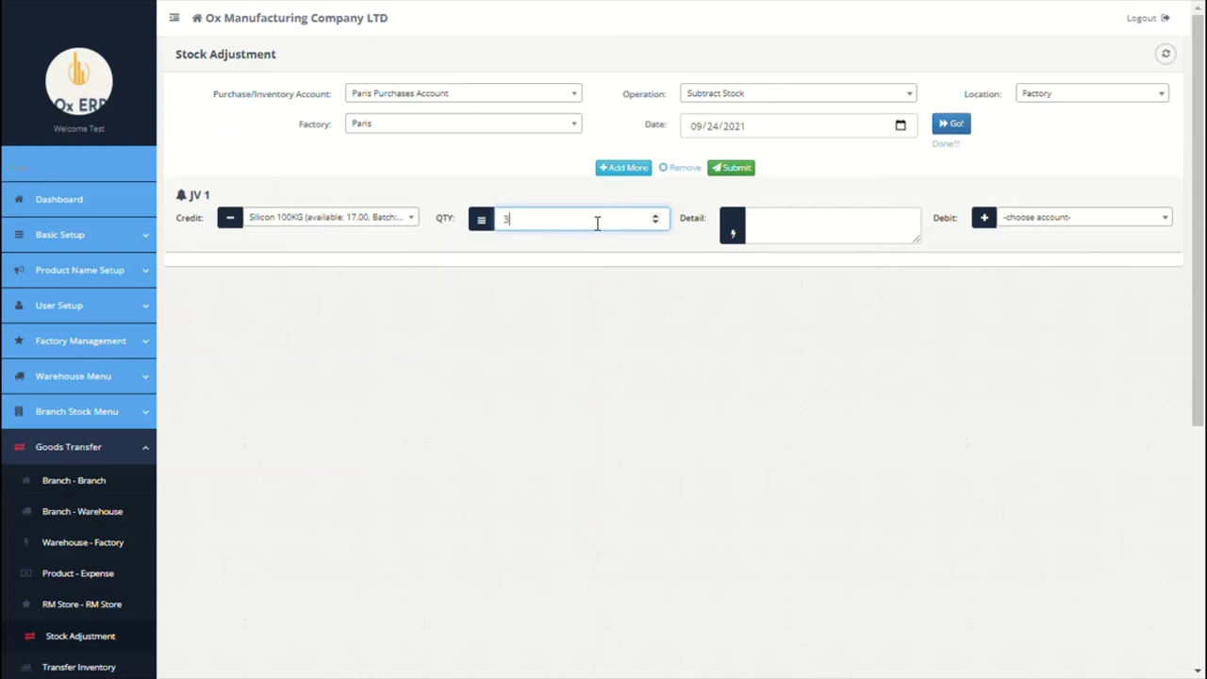
left_click(833, 229)
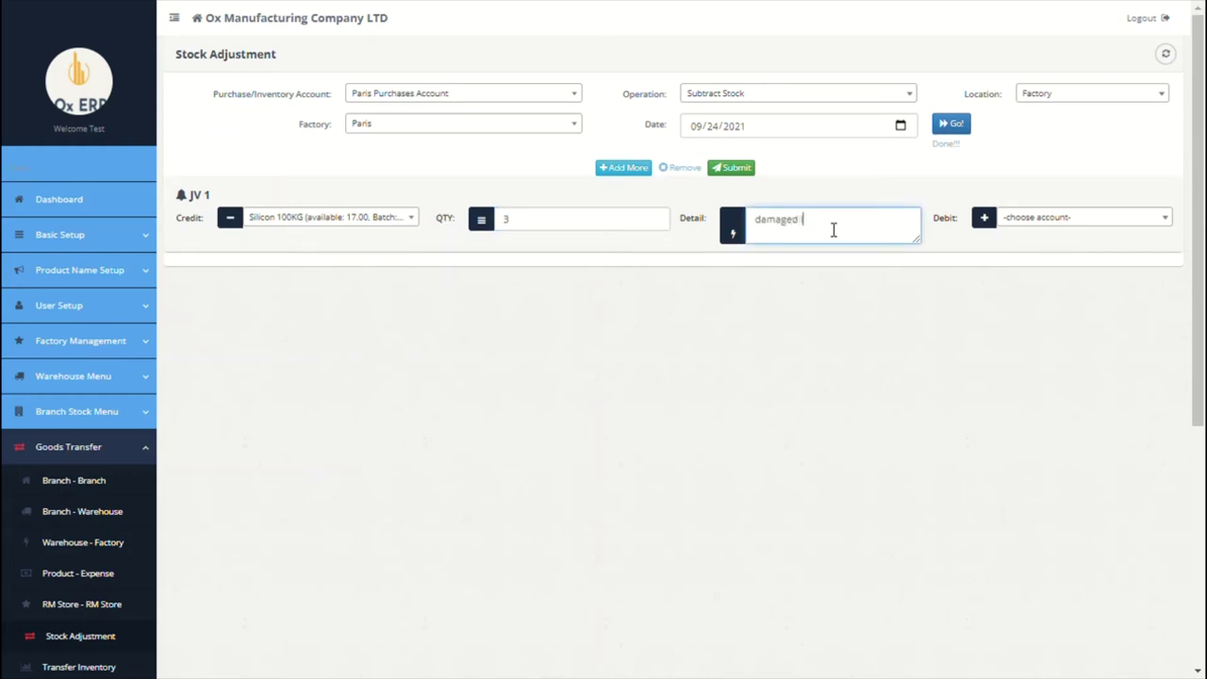
left_click(1018, 217)
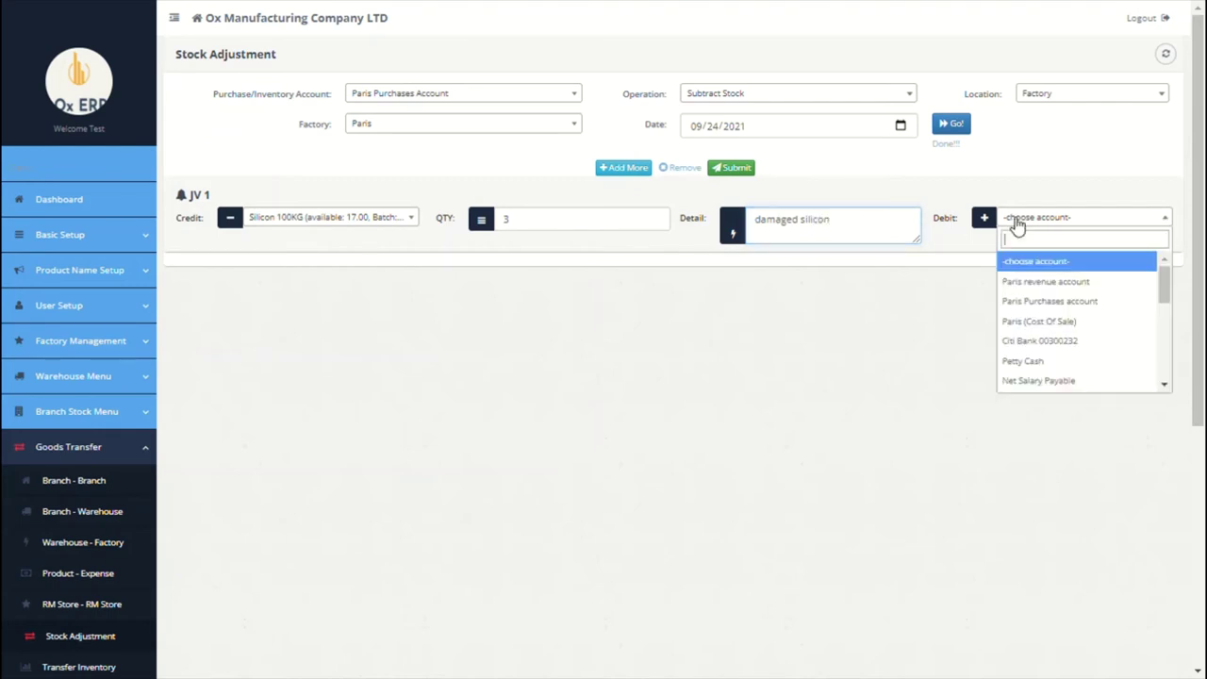
scroll(1072, 300, "down", 1)
scroll(1072, 299, "down", 5)
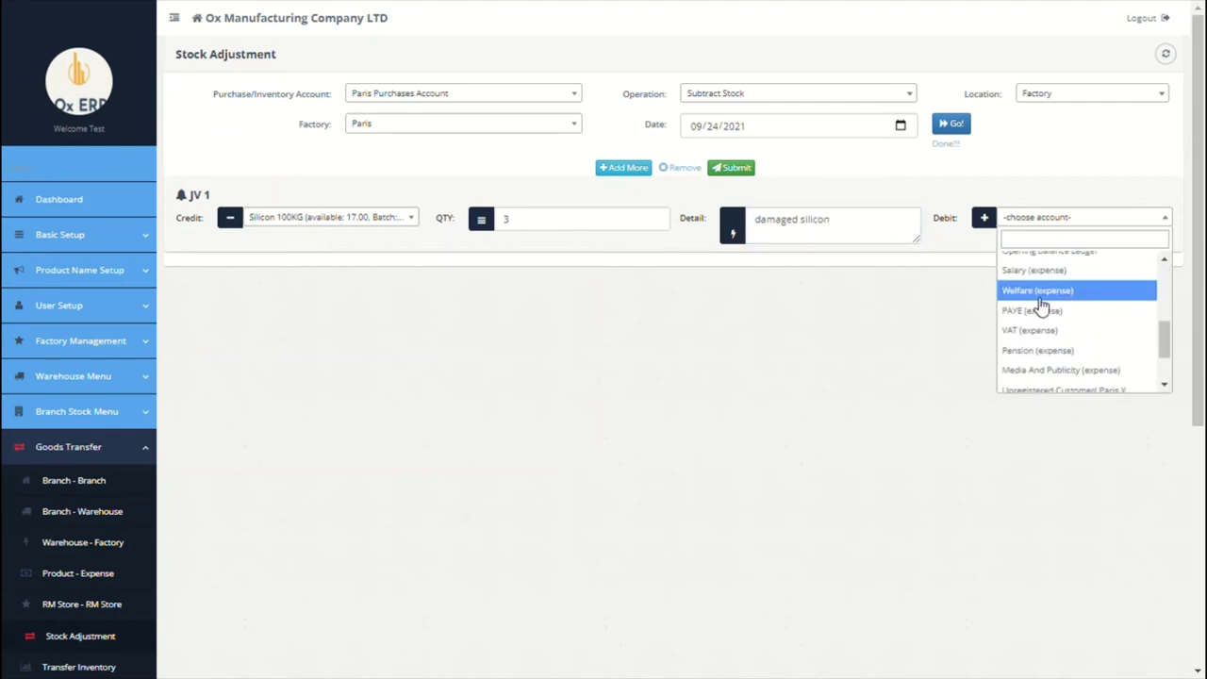
left_click(1051, 292)
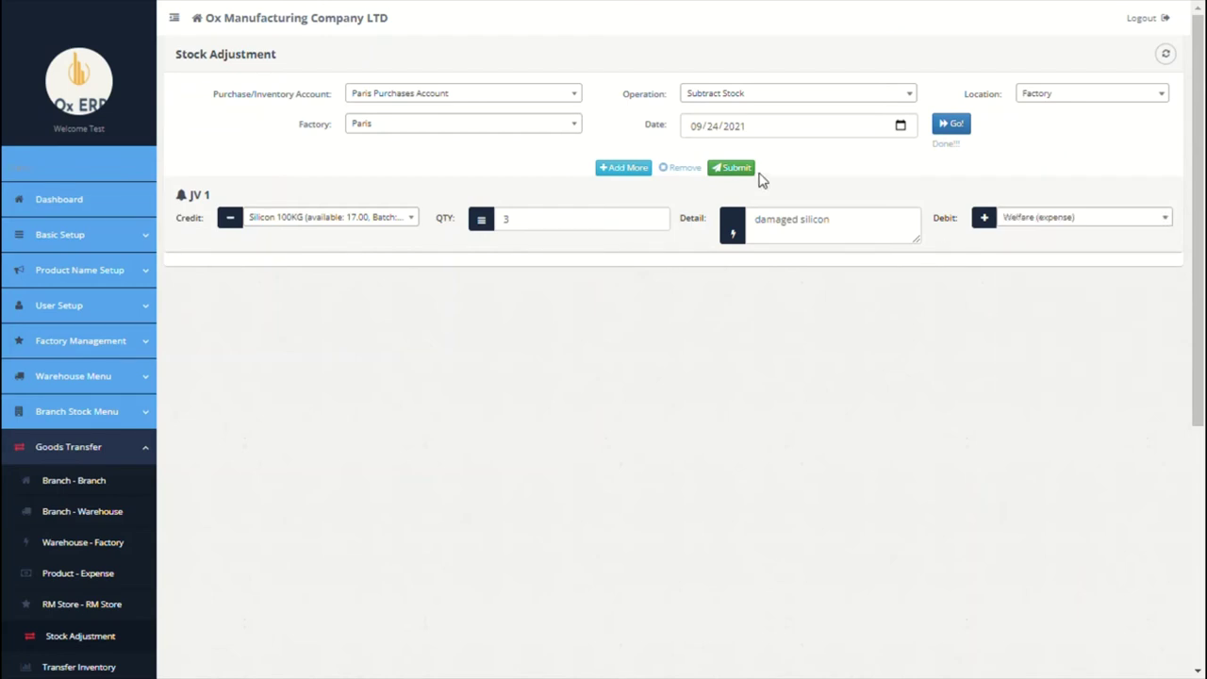
scroll(617, 412, "down", 3)
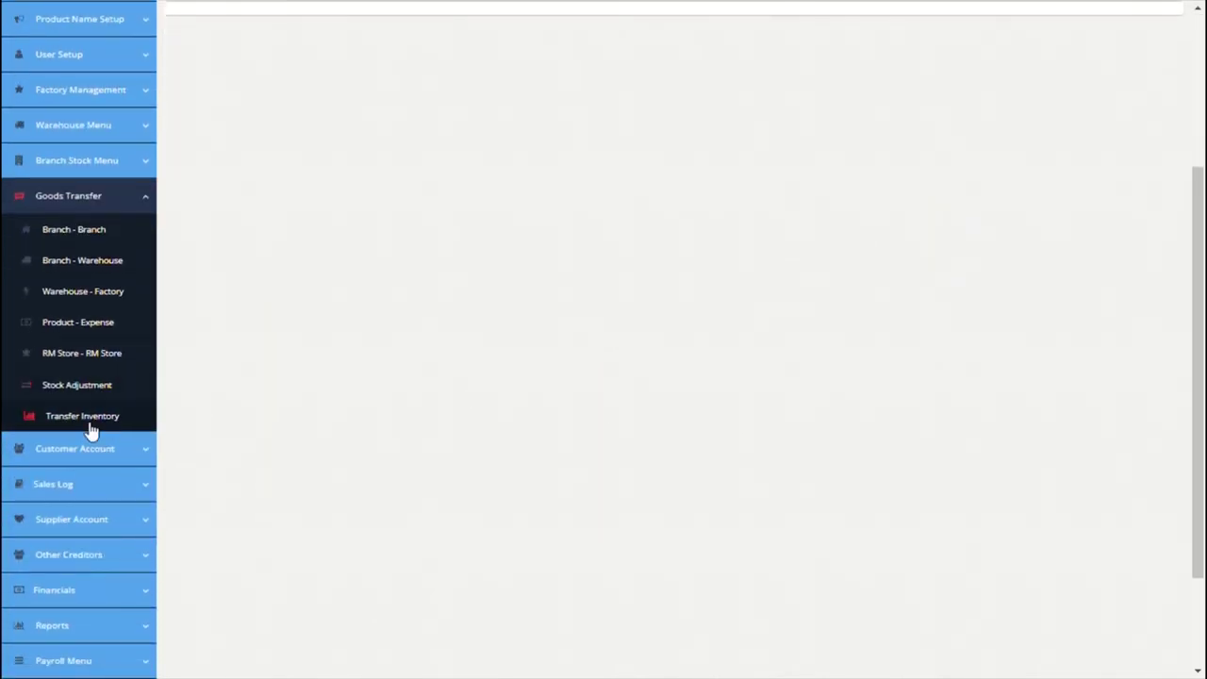
Step: Show the Transfer Inventory log filtered to transfers from Paris
left_click(90, 426)
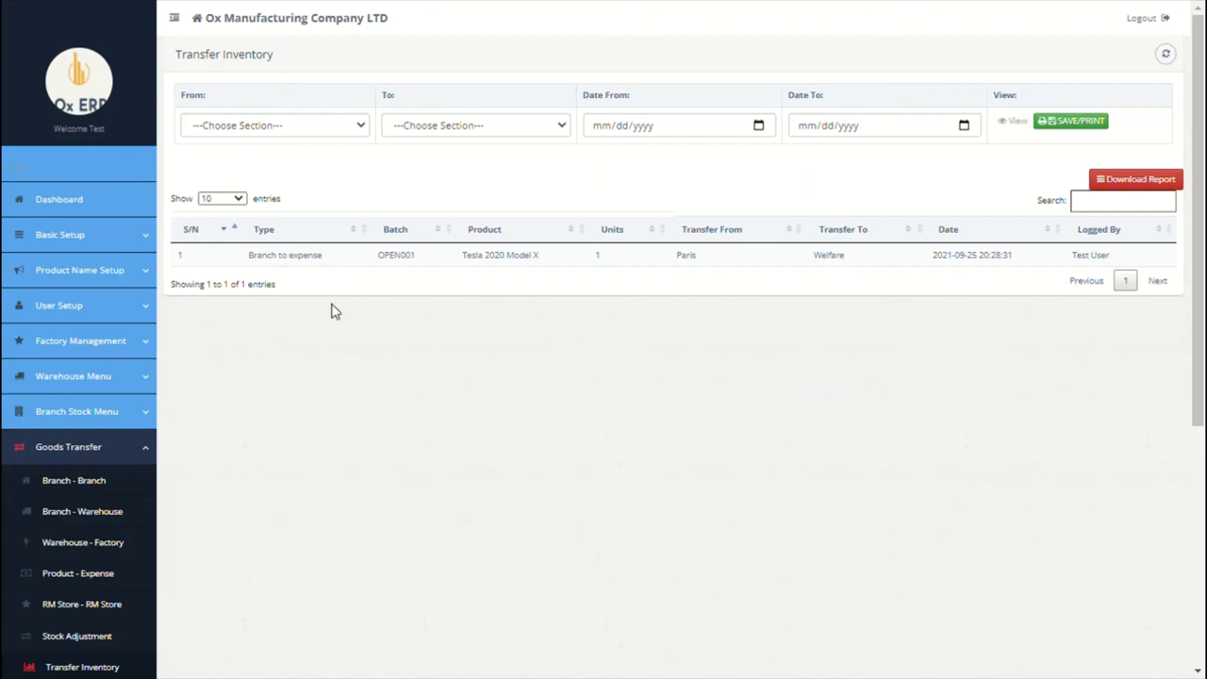
scroll(330, 310, "down", 1)
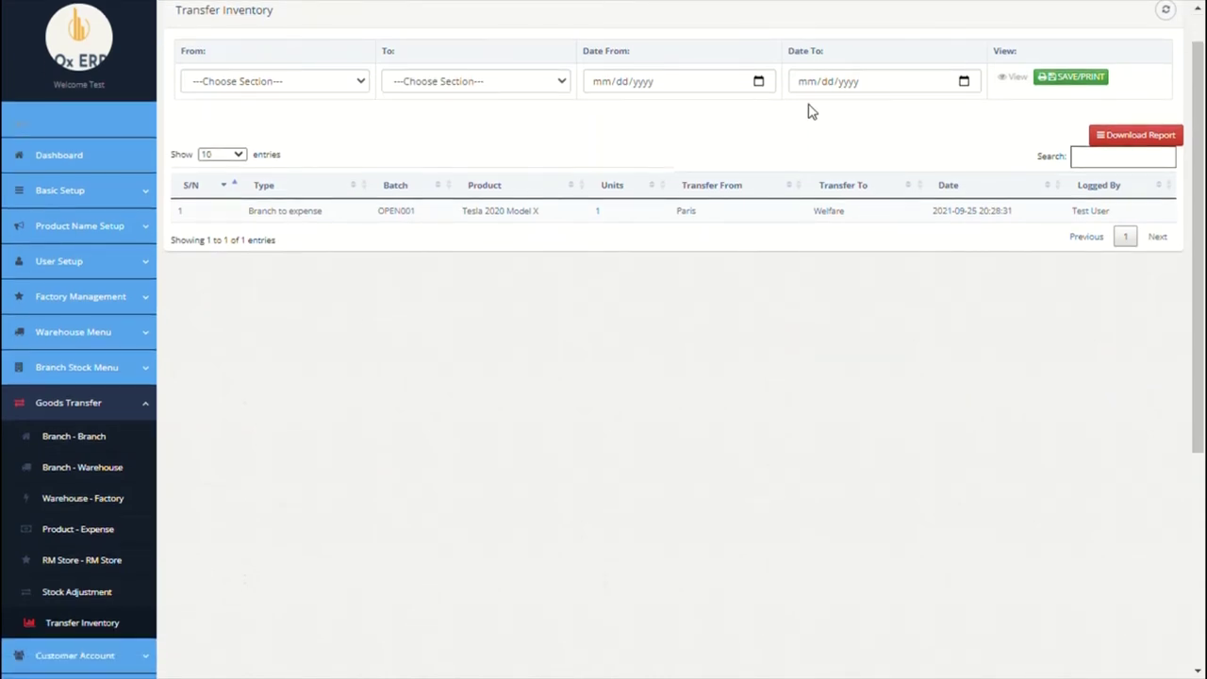
left_click(528, 85)
left_click(275, 81)
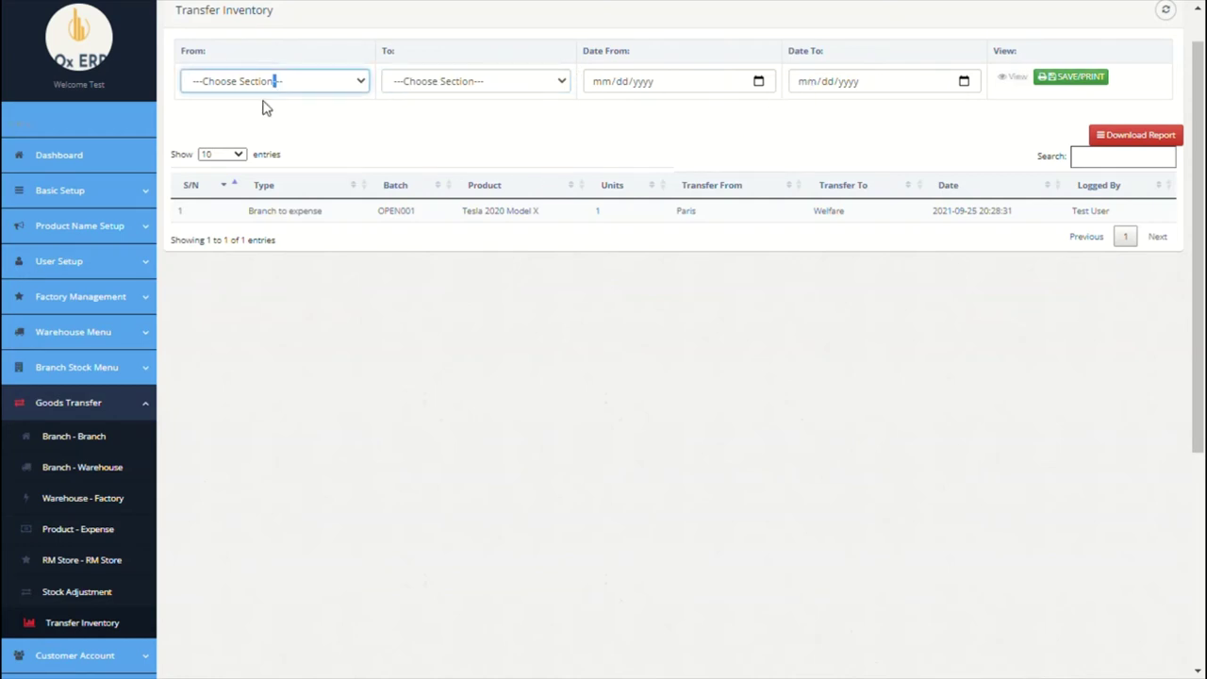
left_click(267, 149)
scroll(657, 242, "down", 3)
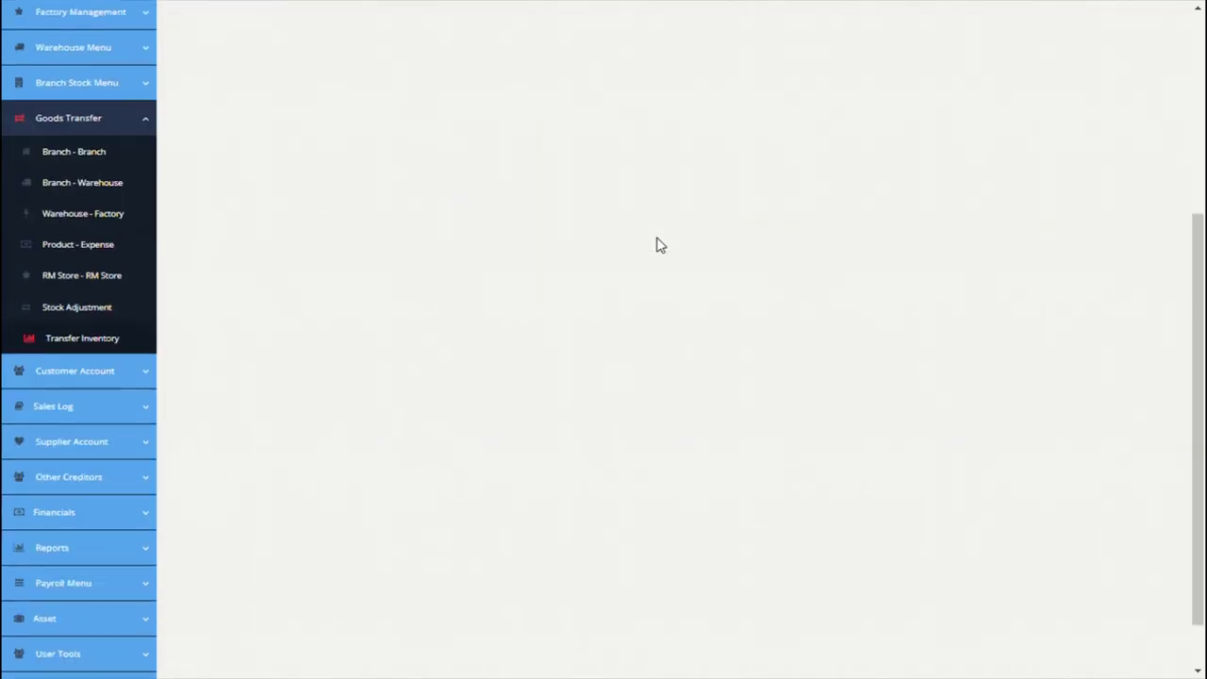
Step: Enter Ox Accounting LTD as a new customer with branch Paris and an address in Other Info
left_click(148, 368)
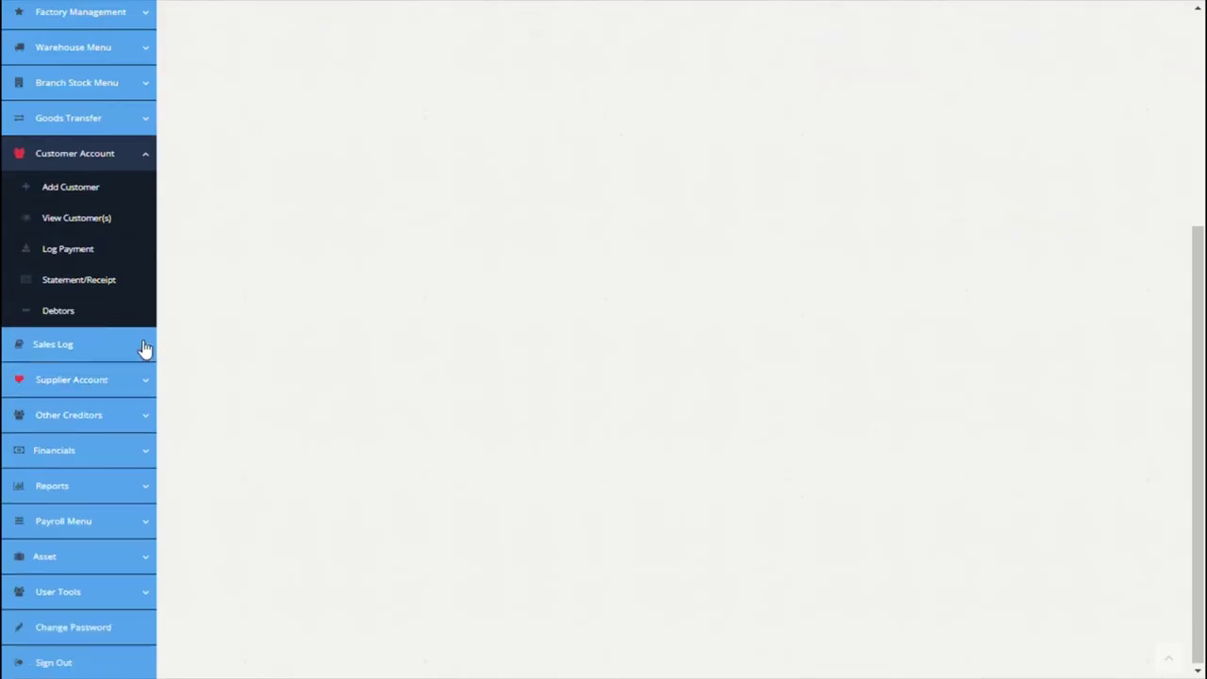
left_click(95, 188)
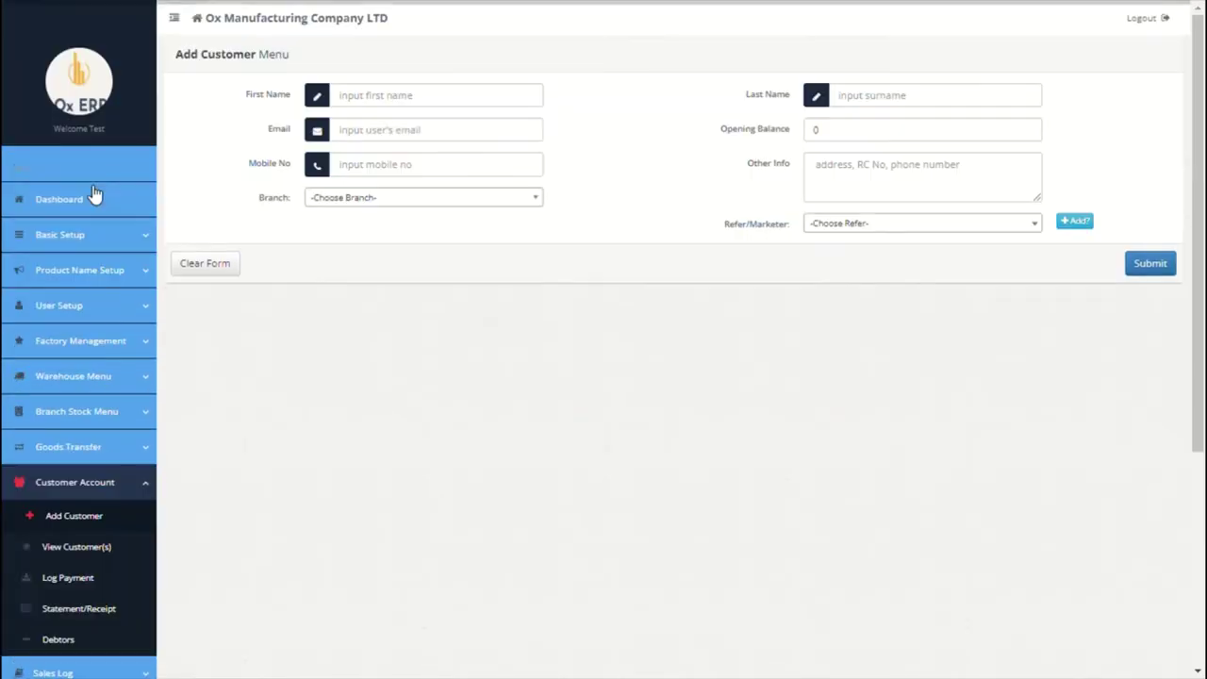
left_click(392, 106)
type("Ox")
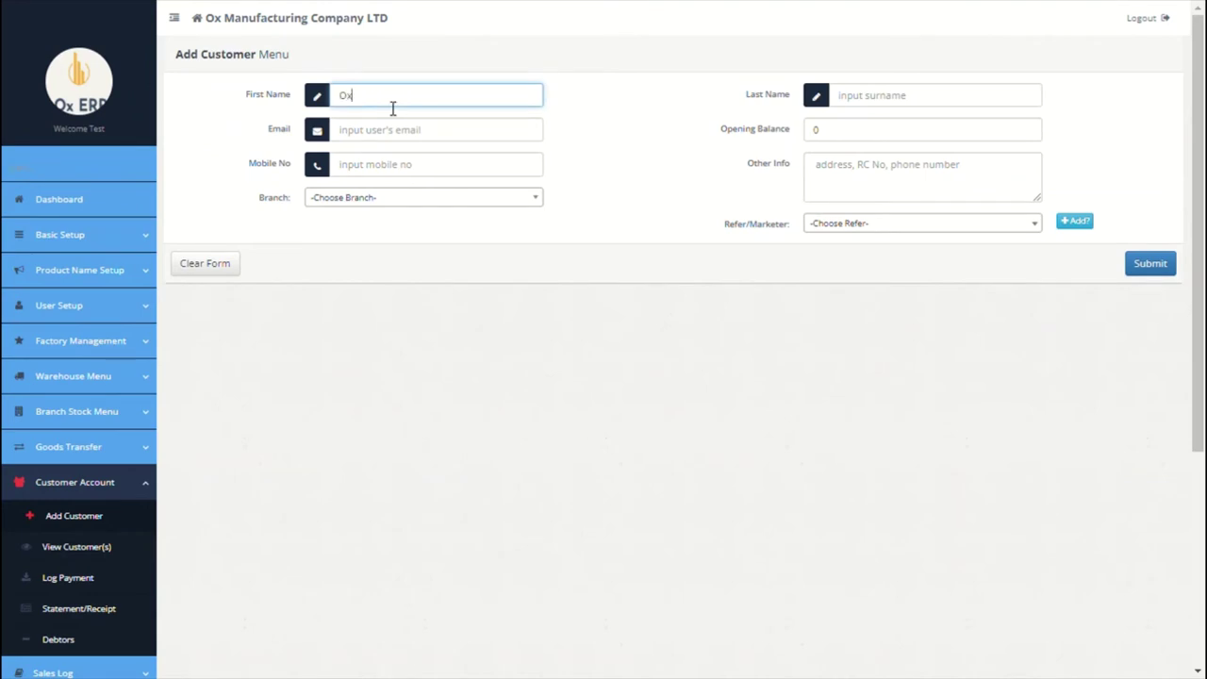
left_click(898, 112)
type("Accounting LTD")
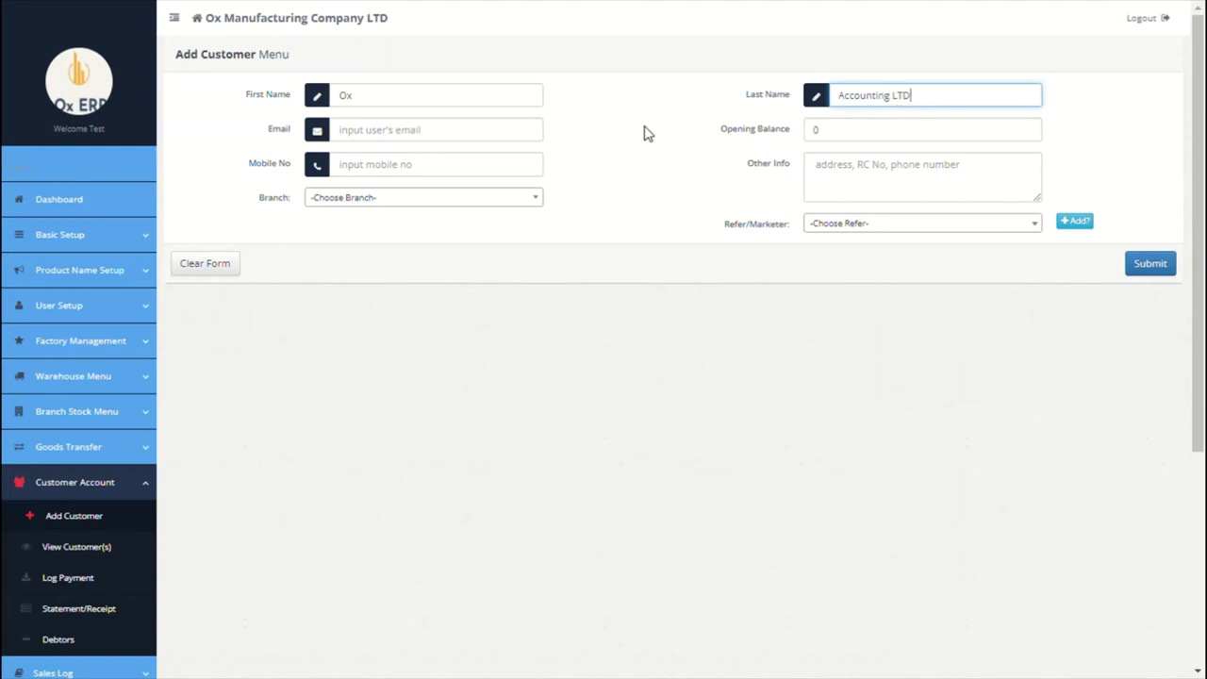
left_click(433, 196)
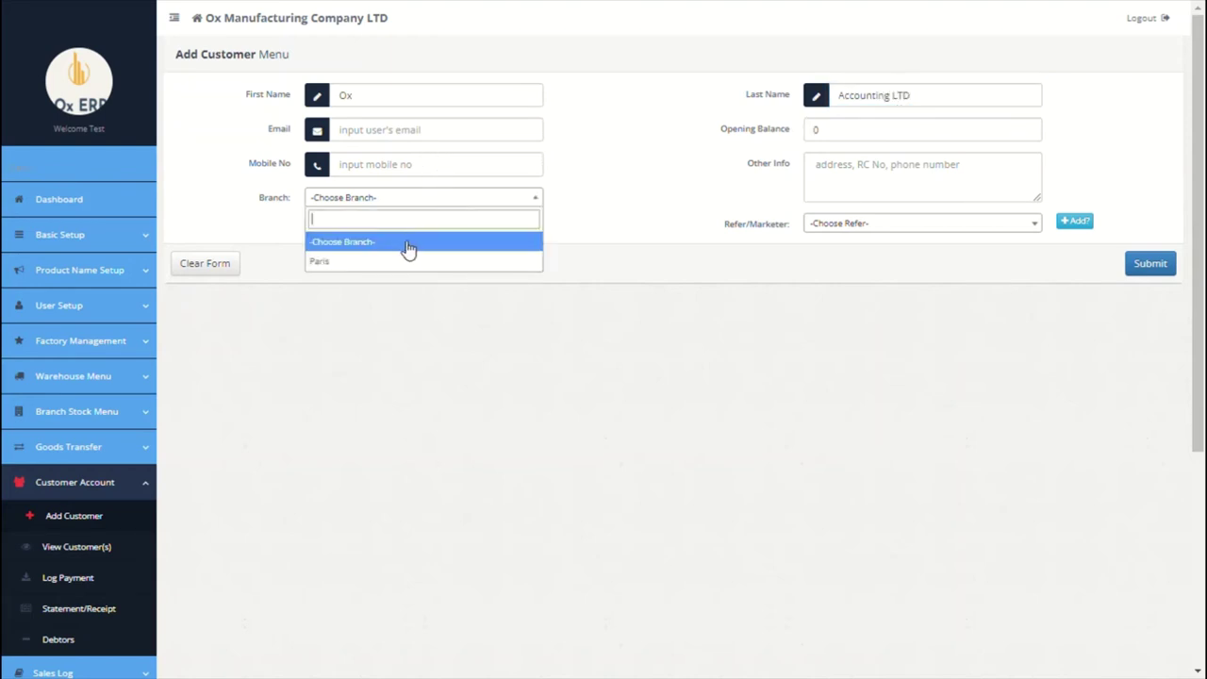
left_click(399, 261)
left_click(821, 164)
type("Ox road, london")
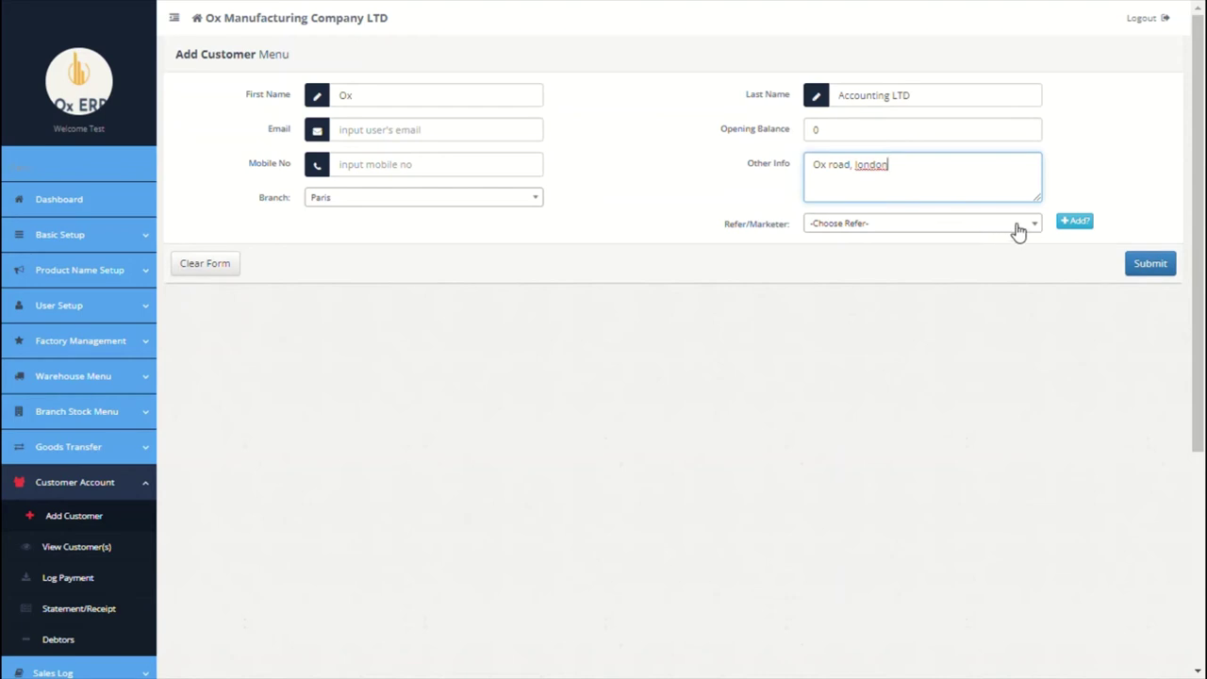
Step: Register a new referrer with first and last name, address, and branch Paris
left_click(1076, 226)
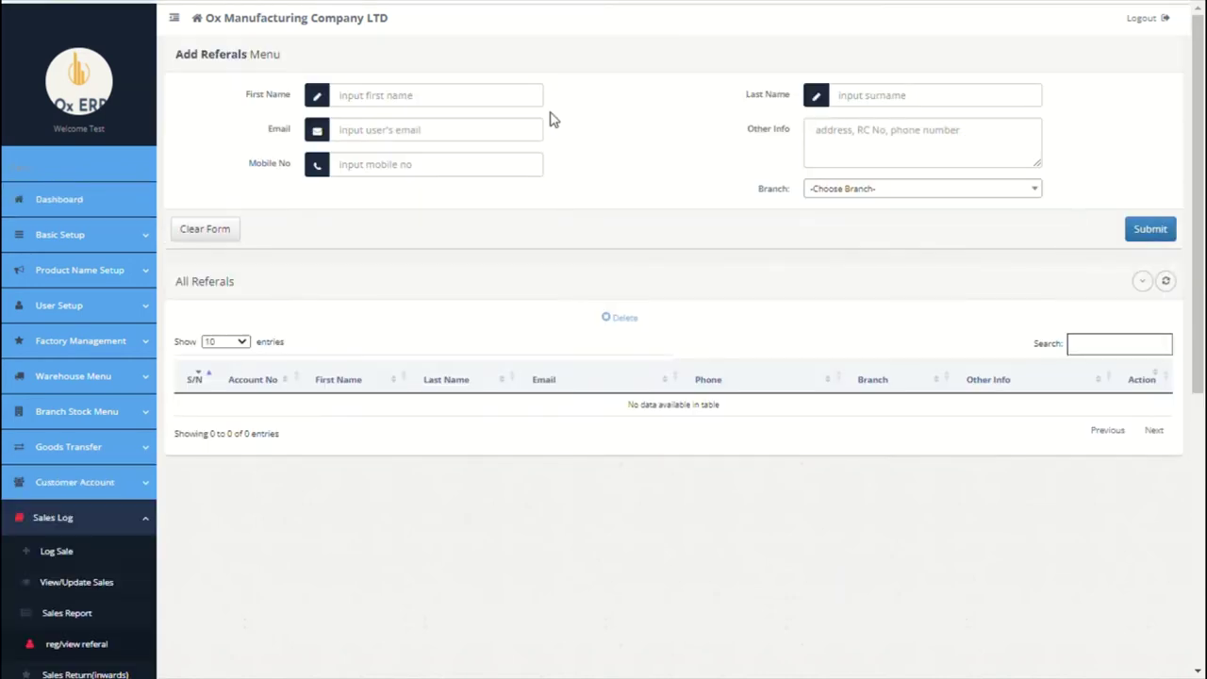
left_click(457, 99)
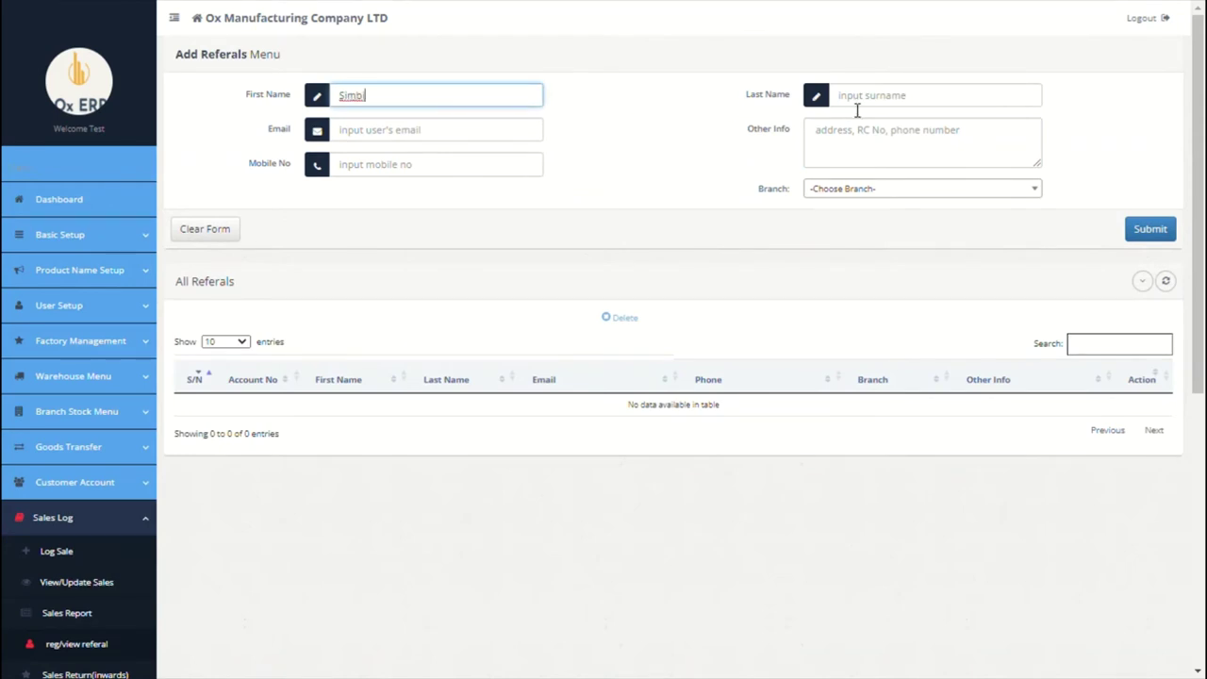
left_click(857, 106)
left_click(853, 140)
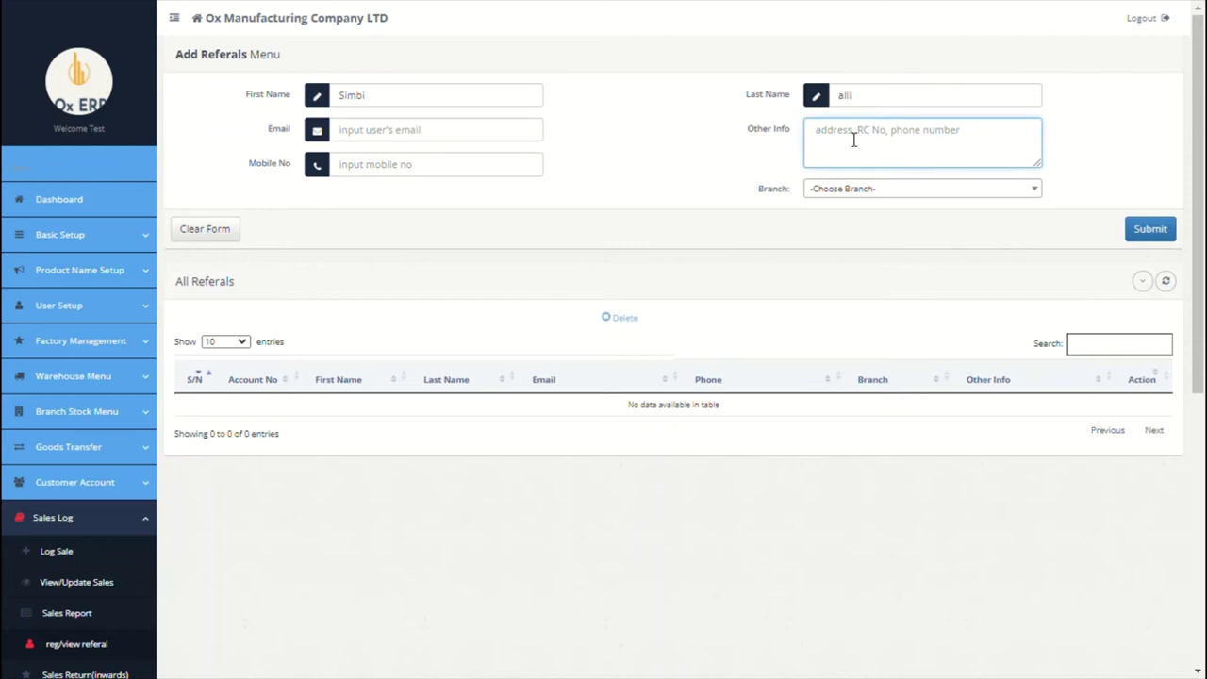
type("hunt road")
left_click(879, 192)
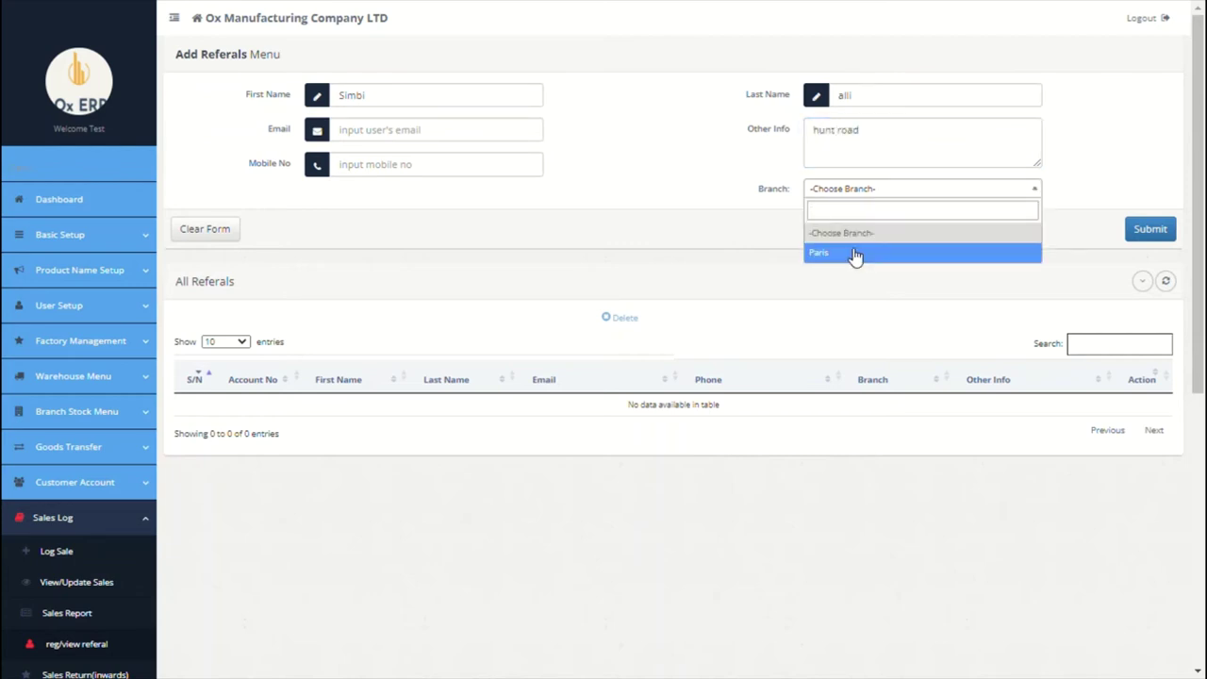
left_click(857, 253)
left_click(1146, 231)
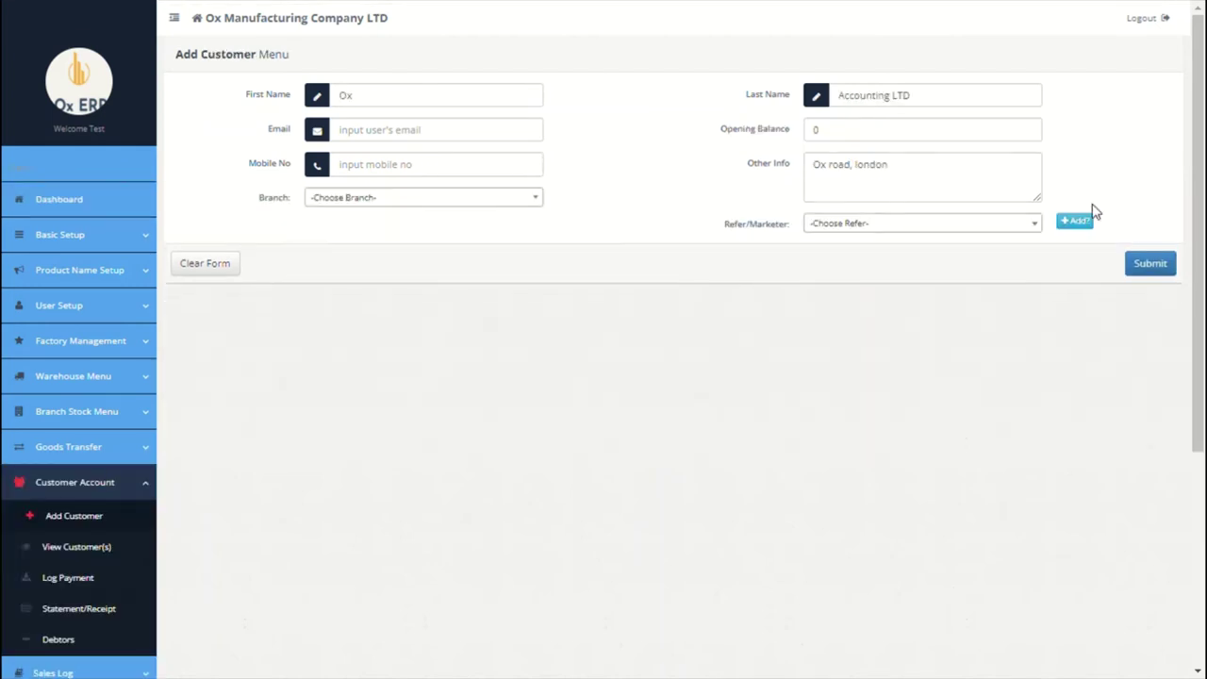
Step: Assign the new Paris referrer to the customer, reselect branch Paris, and save the customer
left_click(983, 224)
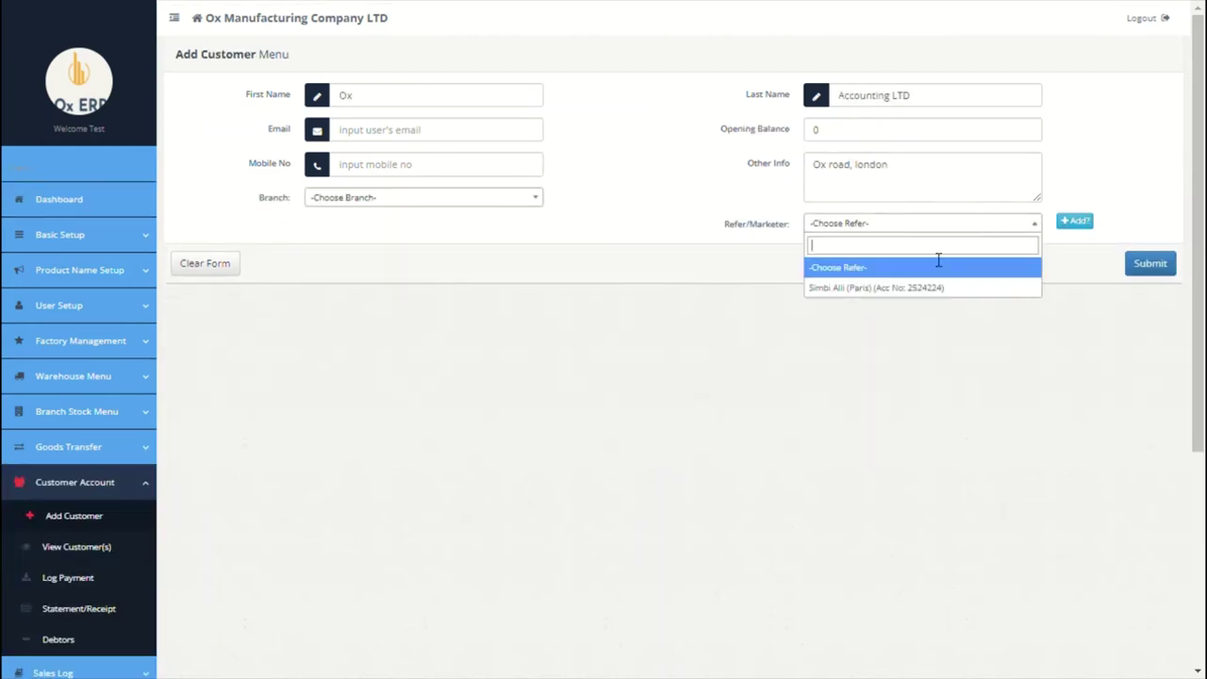
left_click(917, 288)
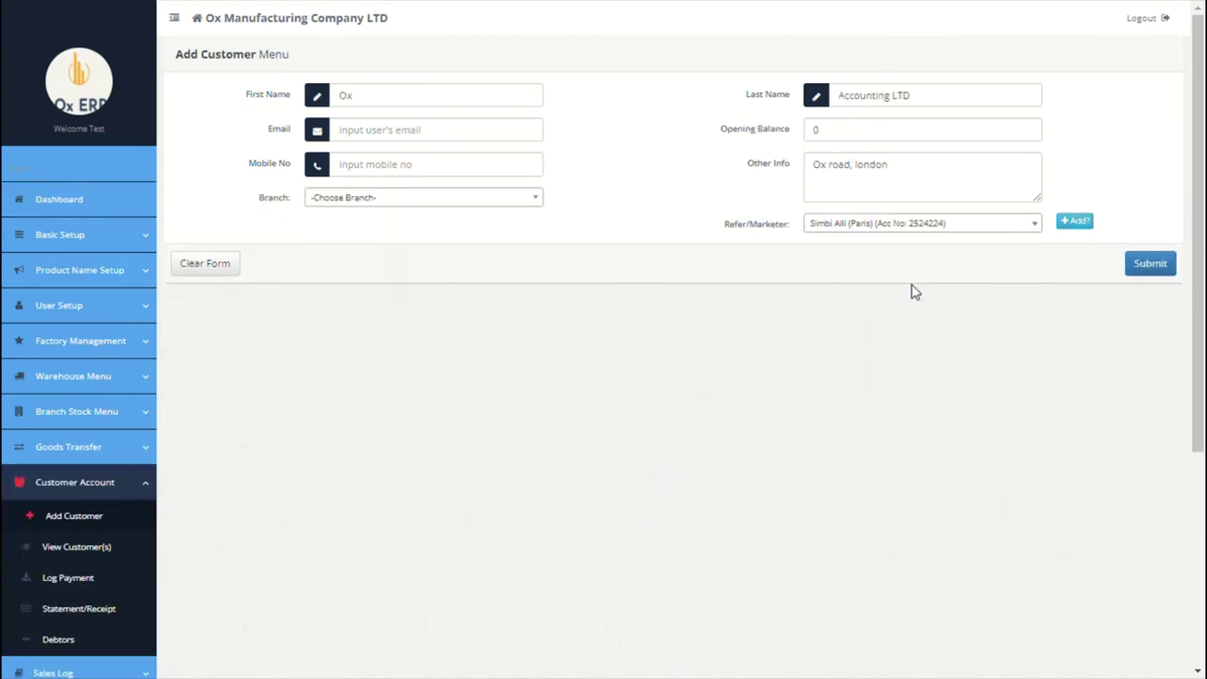
left_click(487, 200)
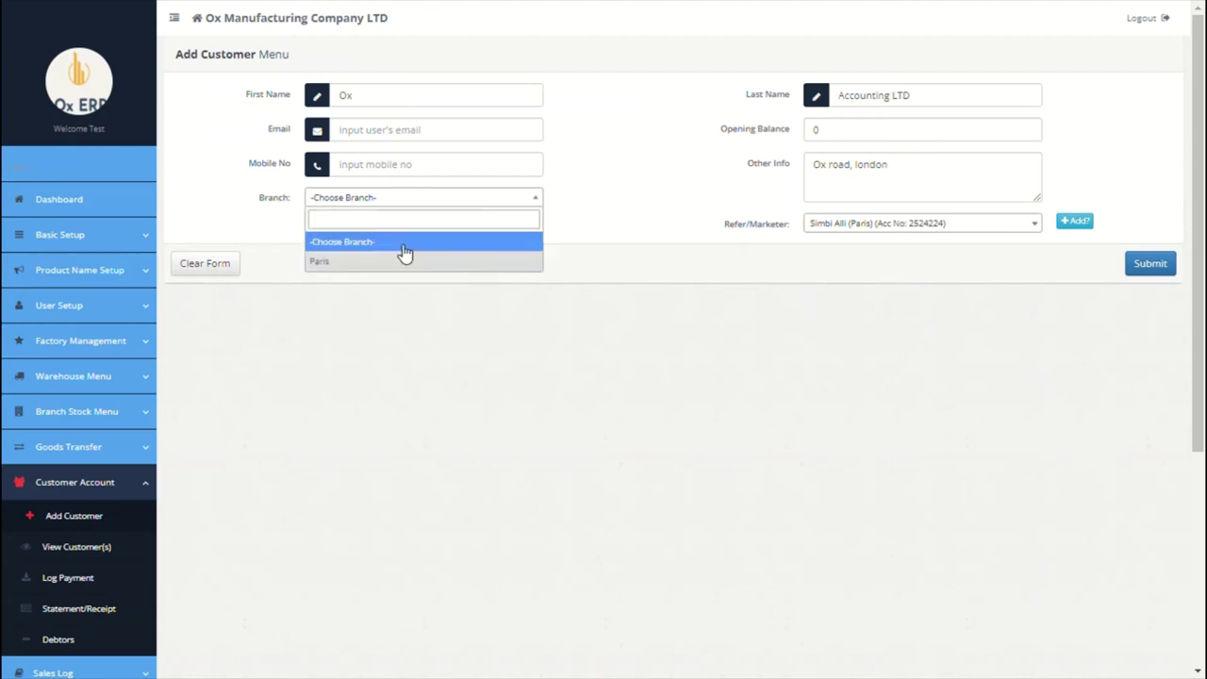
left_click(403, 243)
left_click(396, 200)
left_click(377, 261)
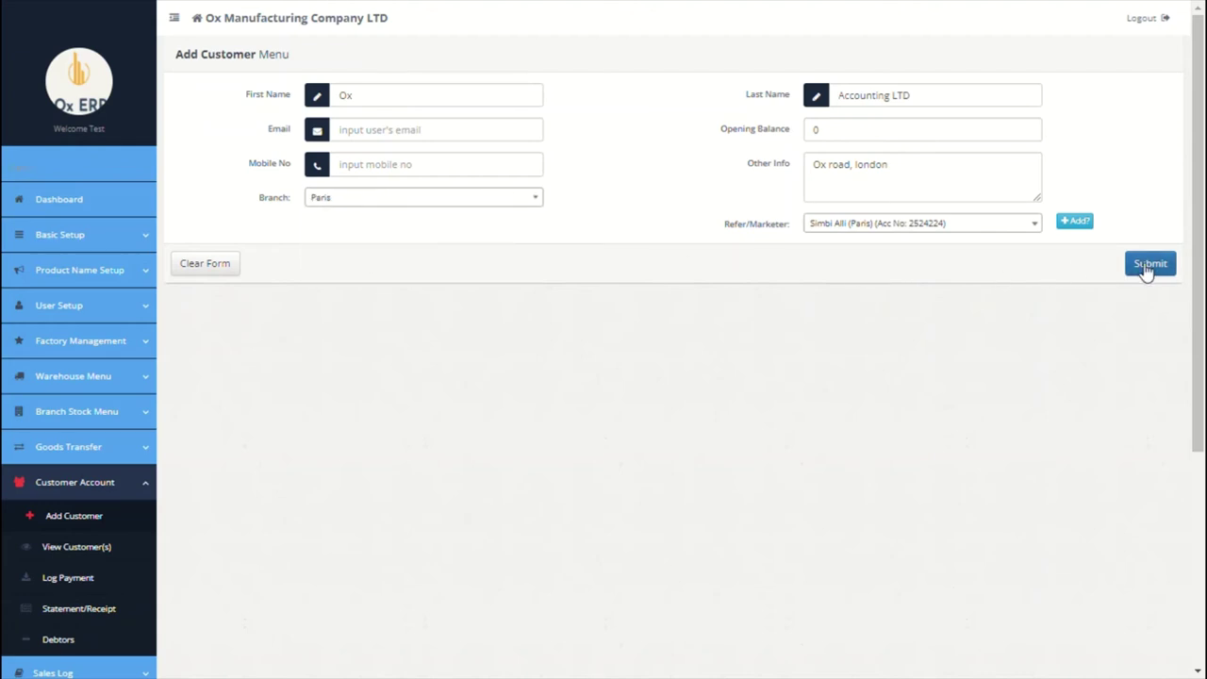
left_click(1144, 267)
left_click(863, 337)
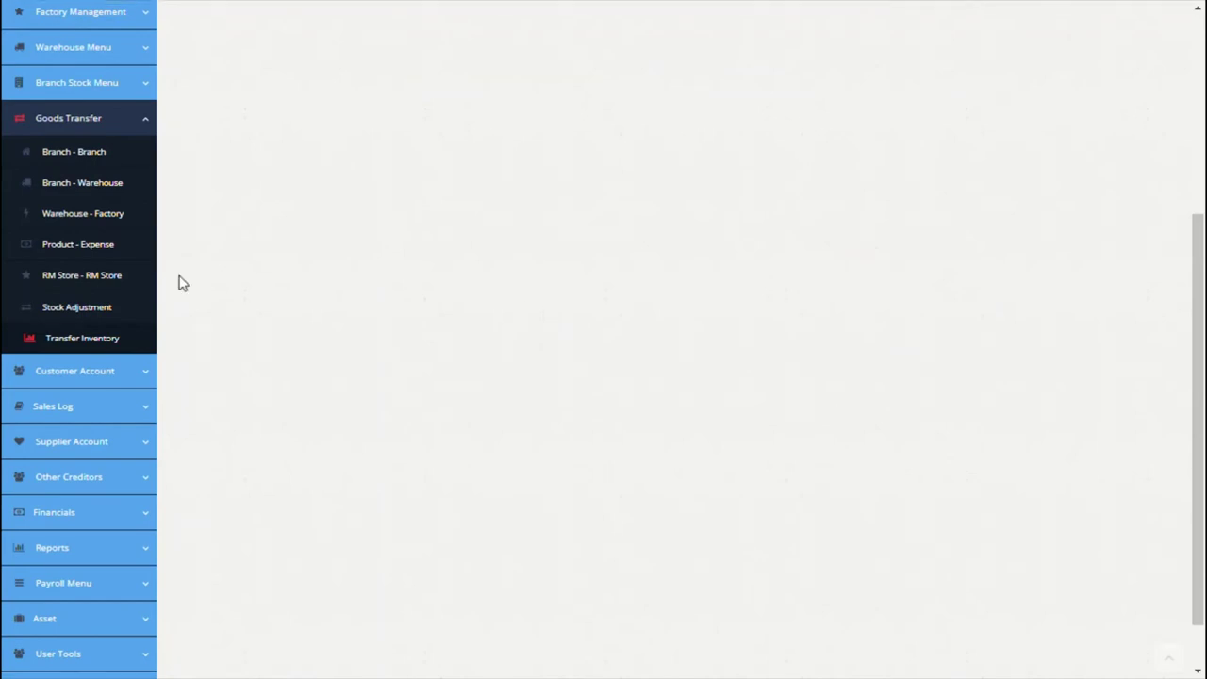
Step: Check the customer list shows Ox Accounting LTD in Paris with a 0.00 balance
left_click(119, 371)
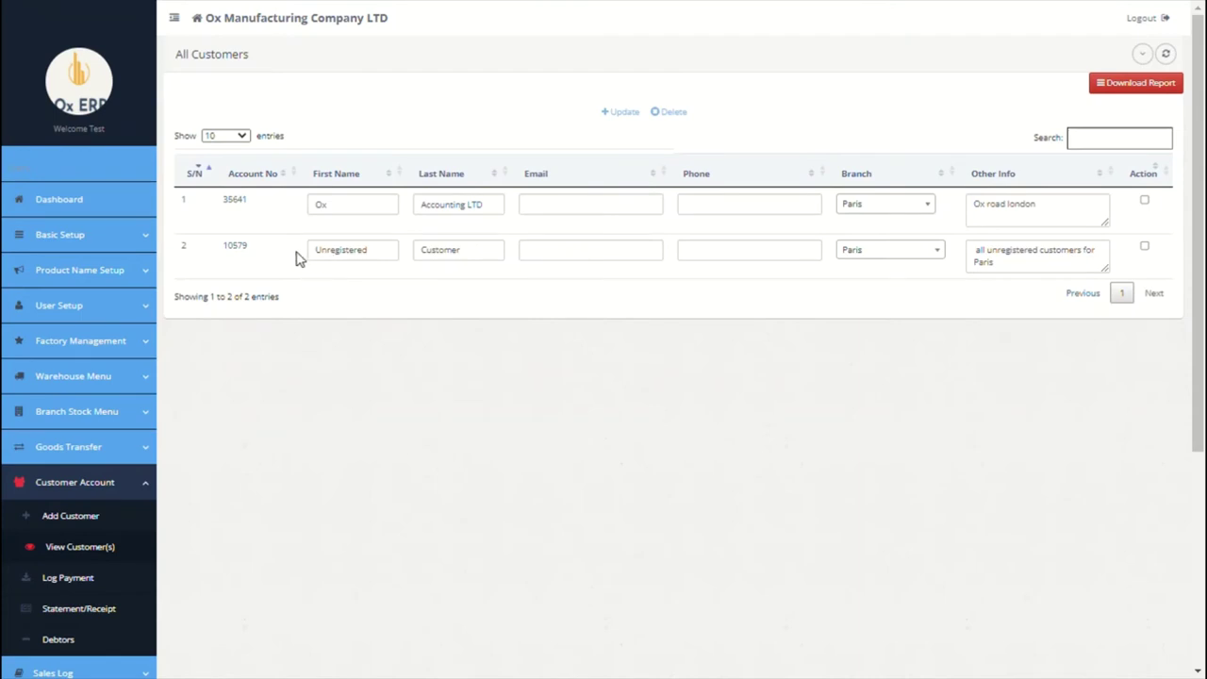
left_click_drag(319, 255, 533, 270)
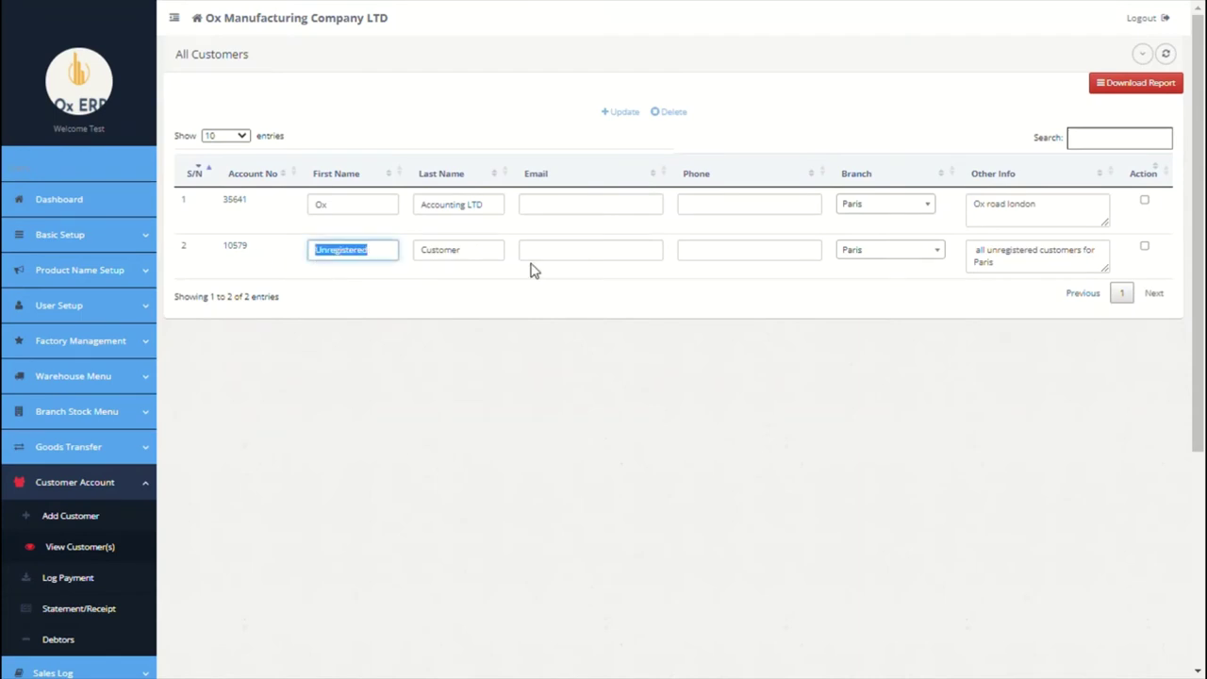
left_click(533, 283)
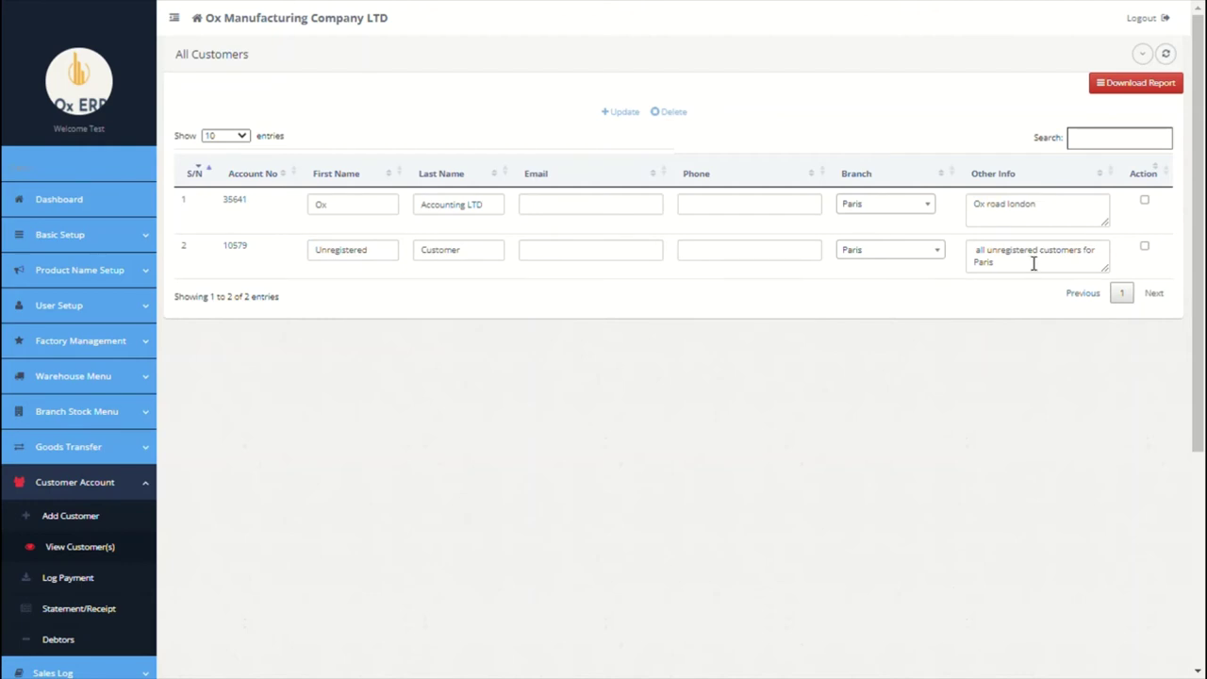
scroll(575, 291, "down", 2)
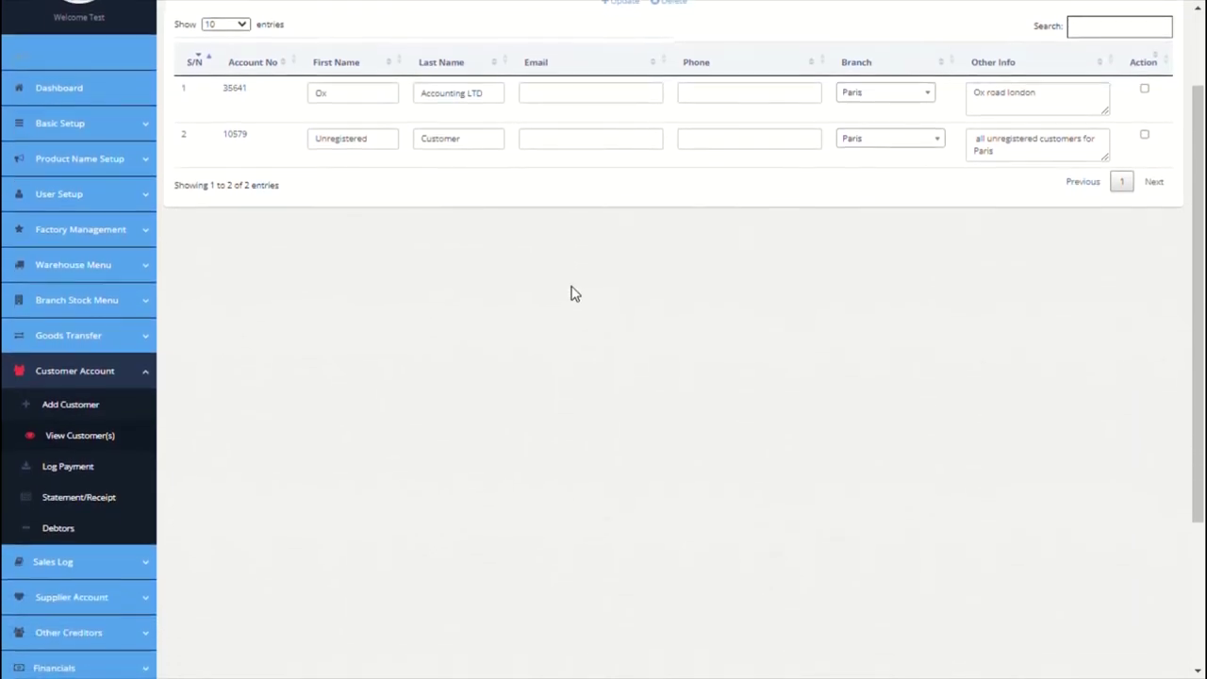
left_click(73, 469)
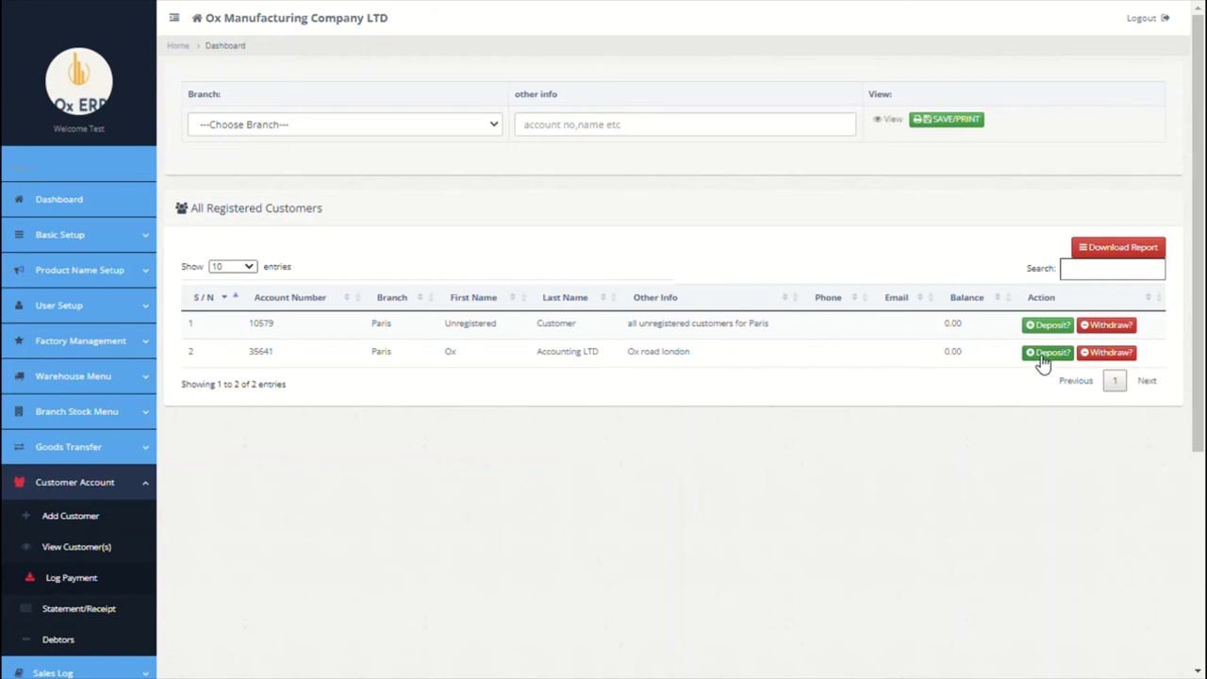
Step: Deposit 89000 from Paris Citi Bank to Ox Accounting LTD, dated 09/02/2021, comment 'bank transfer'
left_click(1042, 358)
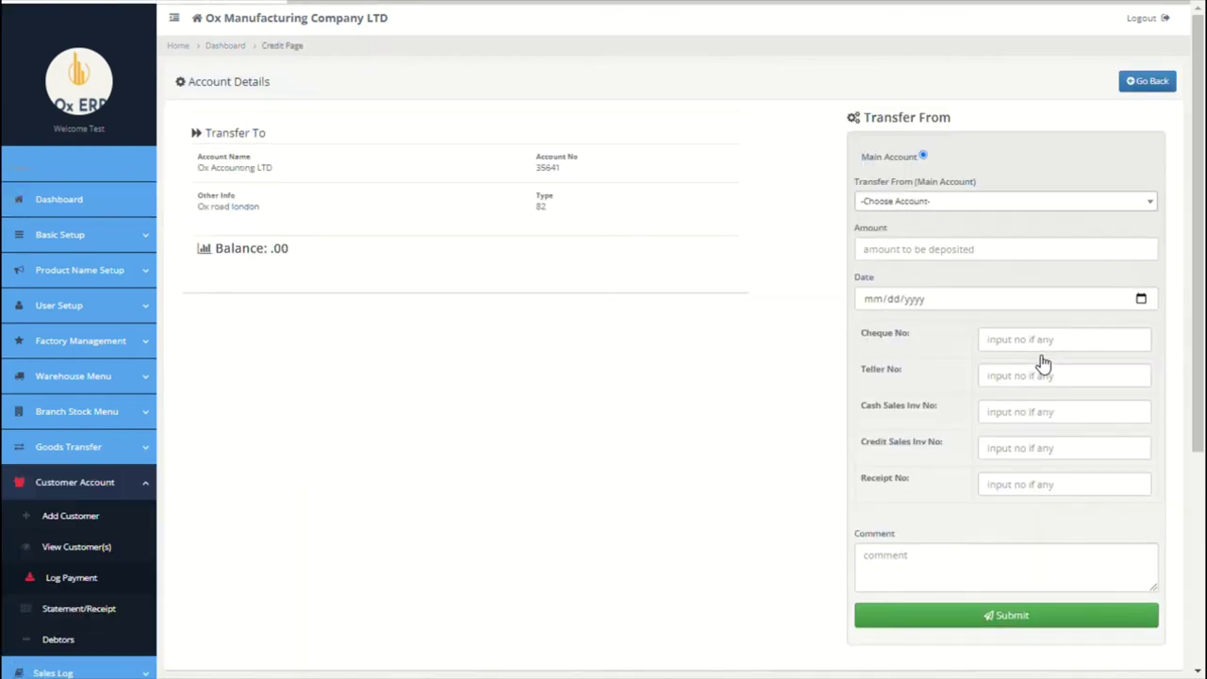
left_click(964, 208)
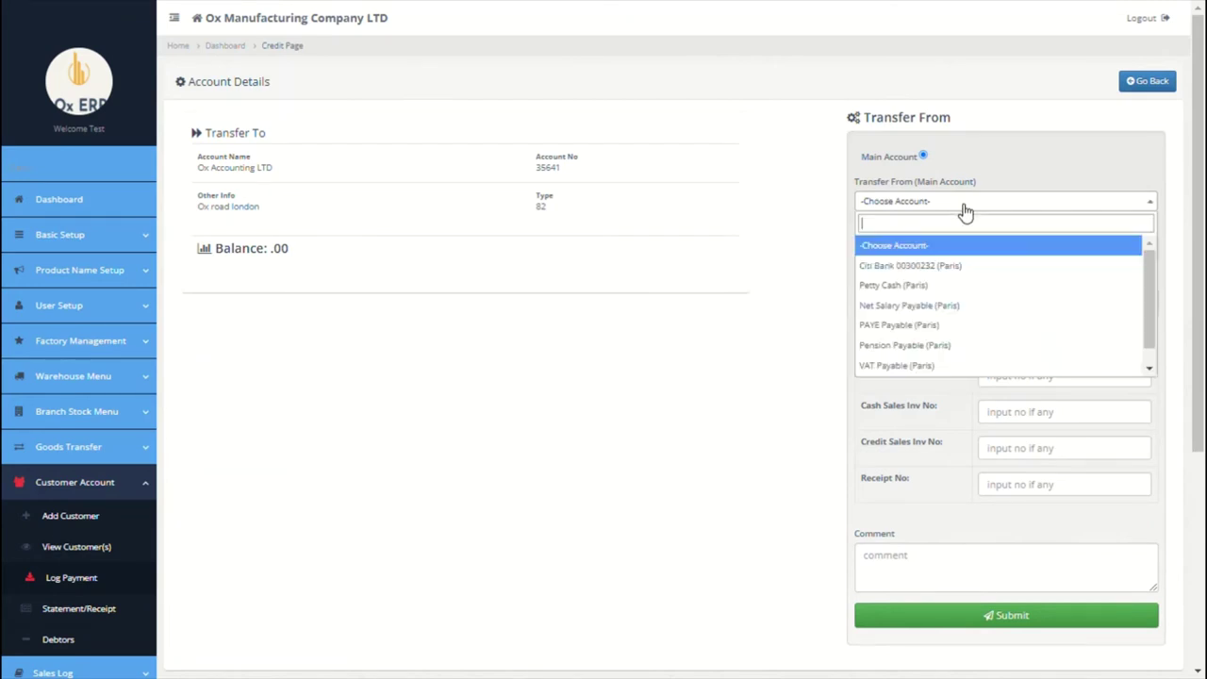
left_click(934, 259)
left_click(928, 257)
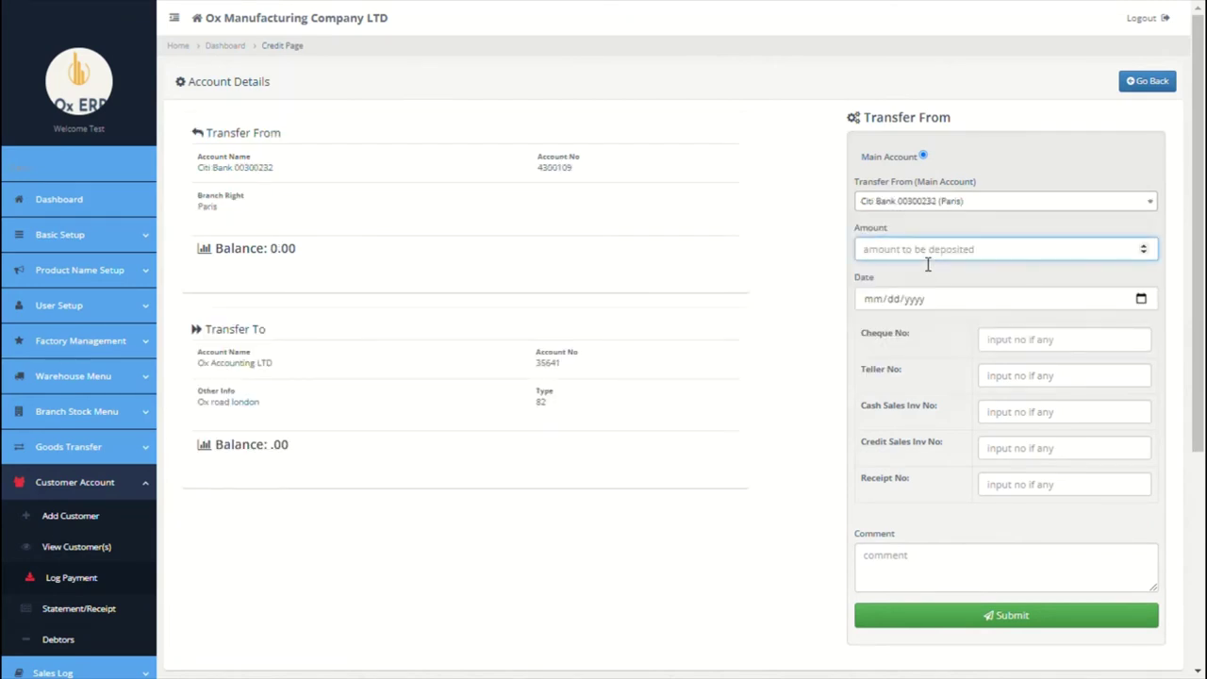
type("89000")
left_click(1150, 302)
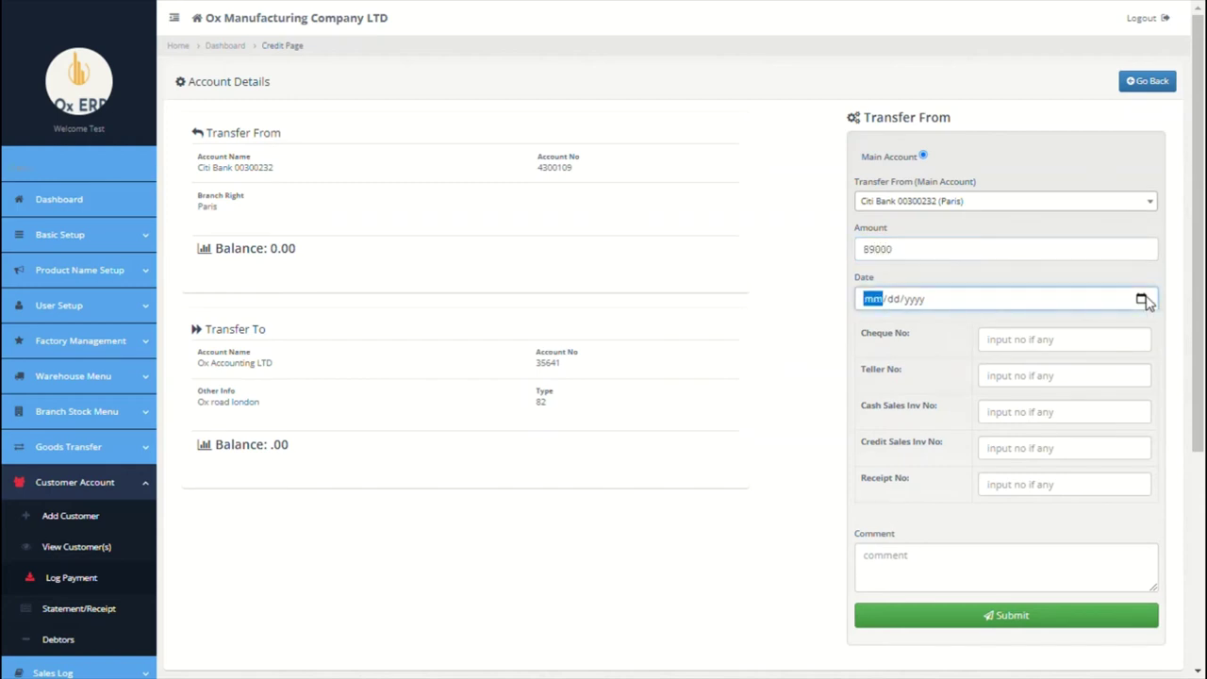
type("09022021")
left_click(950, 583)
type("bank transfer")
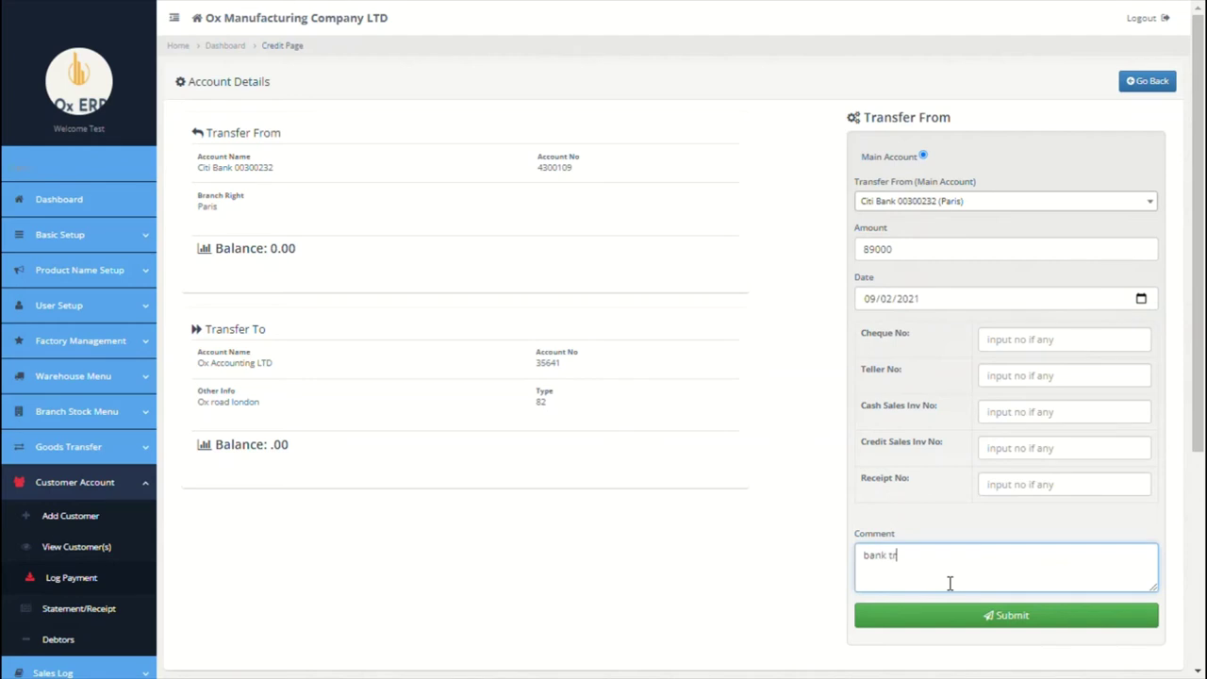
left_click(950, 618)
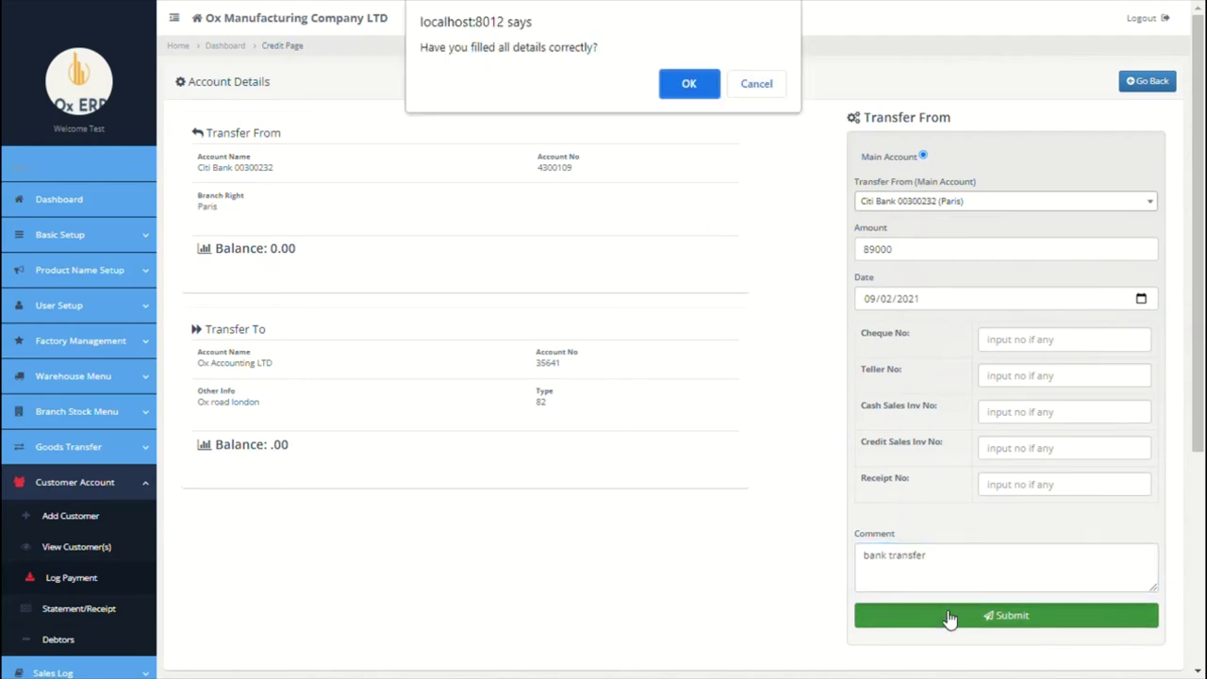
left_click(689, 85)
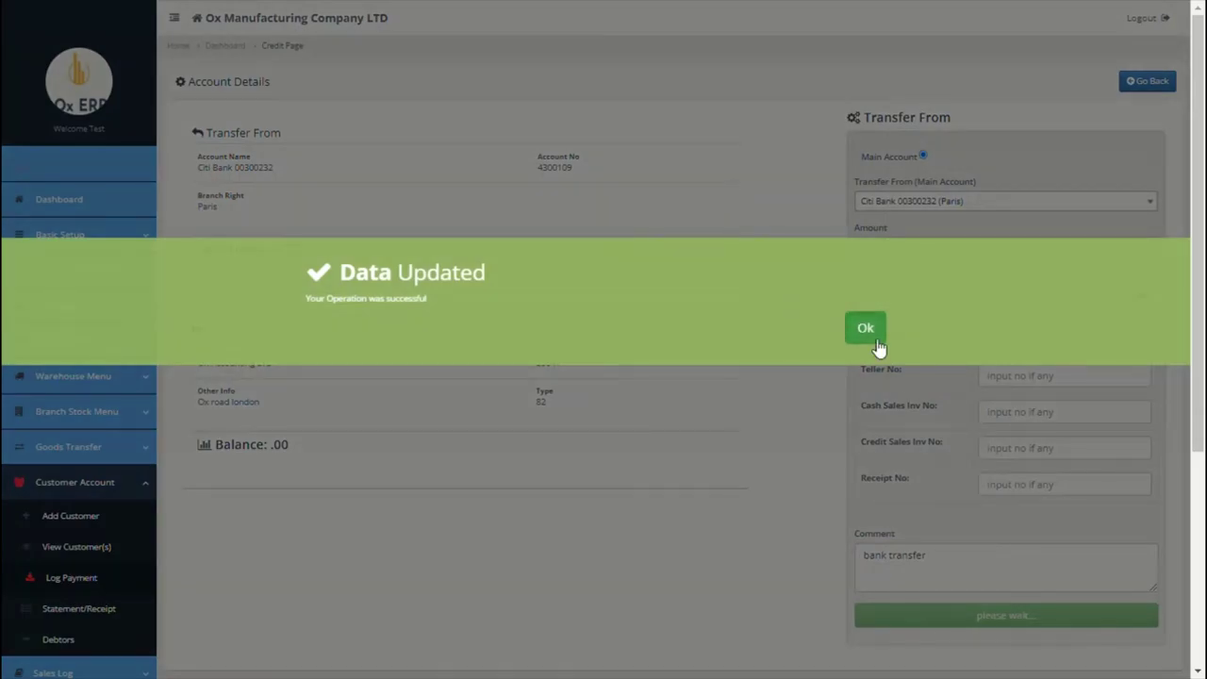
left_click(874, 339)
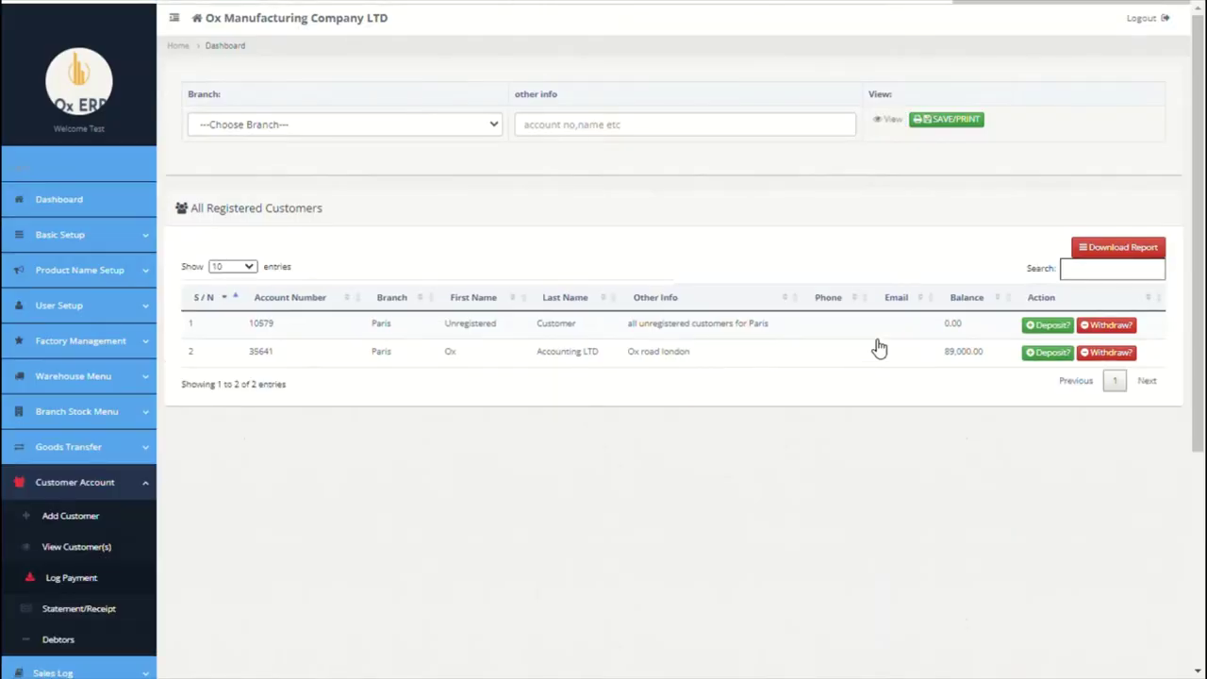
Step: Enter an 89000 withdrawal from Ox Accounting LTD to Paris Citi Bank, dated 09/01/2021
left_click(1105, 355)
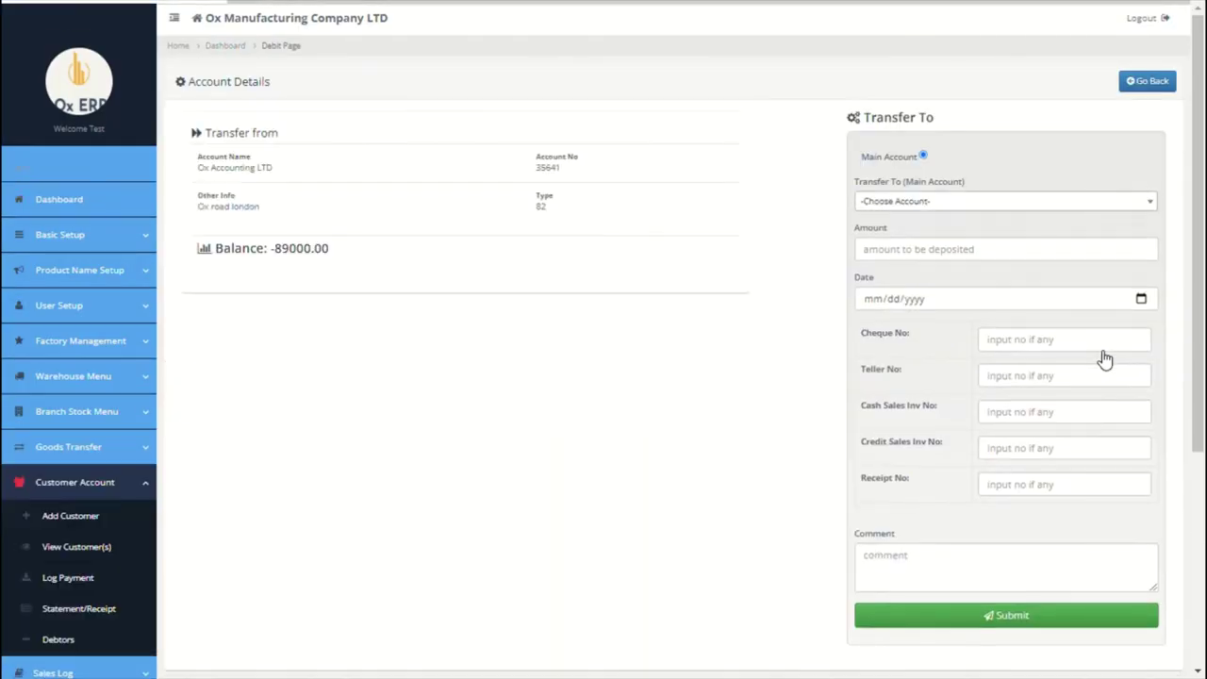
left_click(993, 208)
left_click(938, 268)
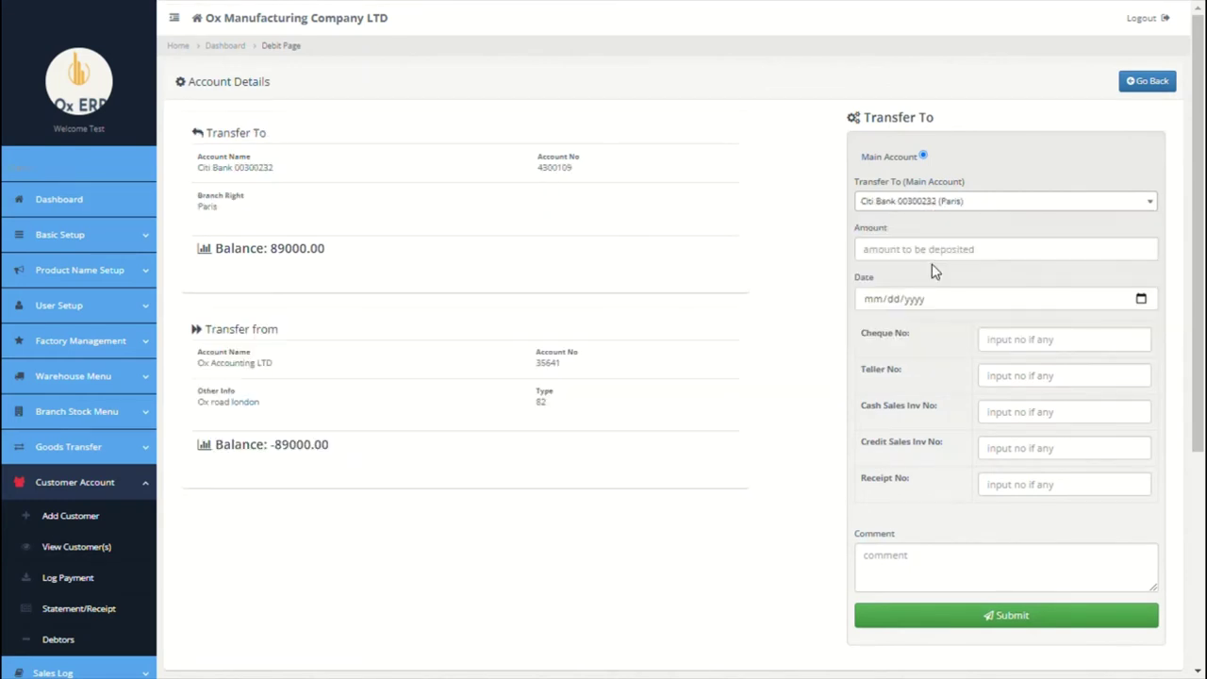
left_click(926, 253)
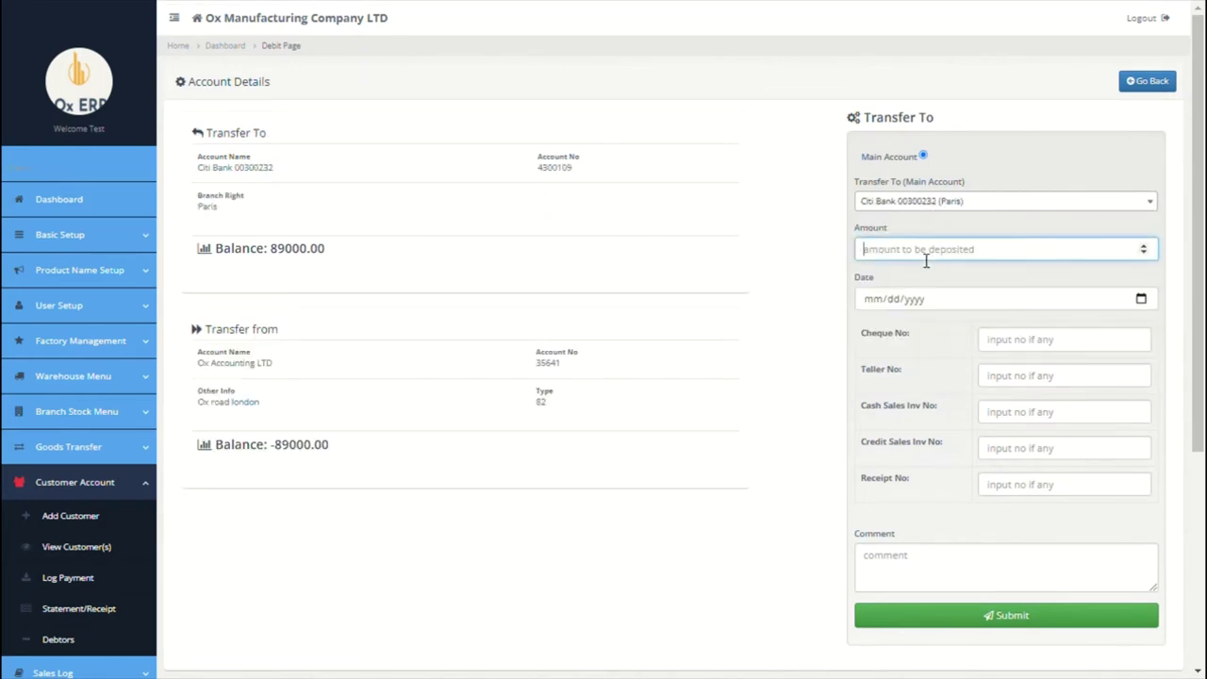
type("9000")
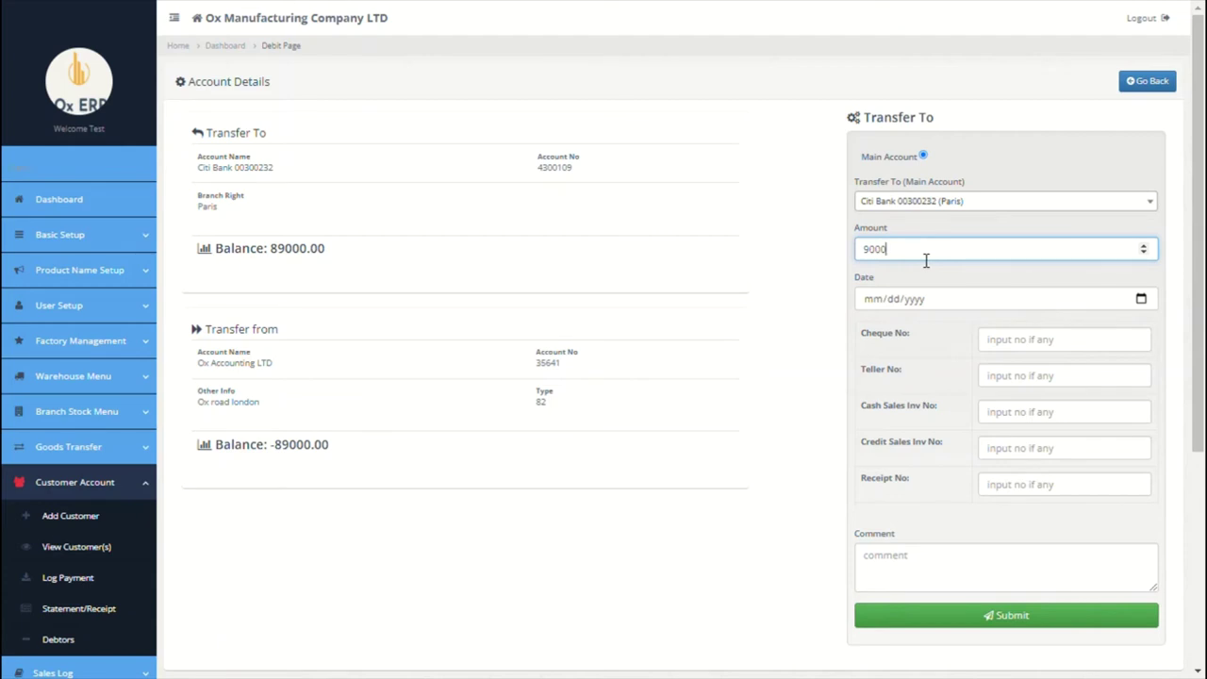
left_click(1139, 307)
type("09012021")
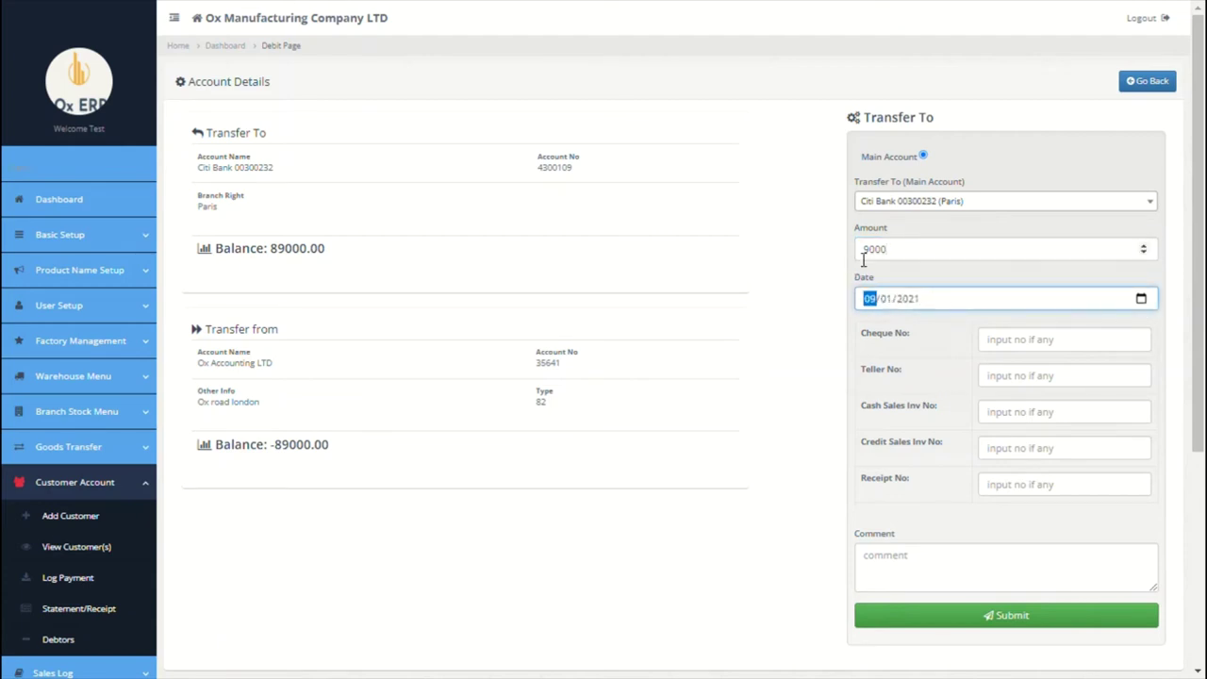
left_click(863, 249)
type("8")
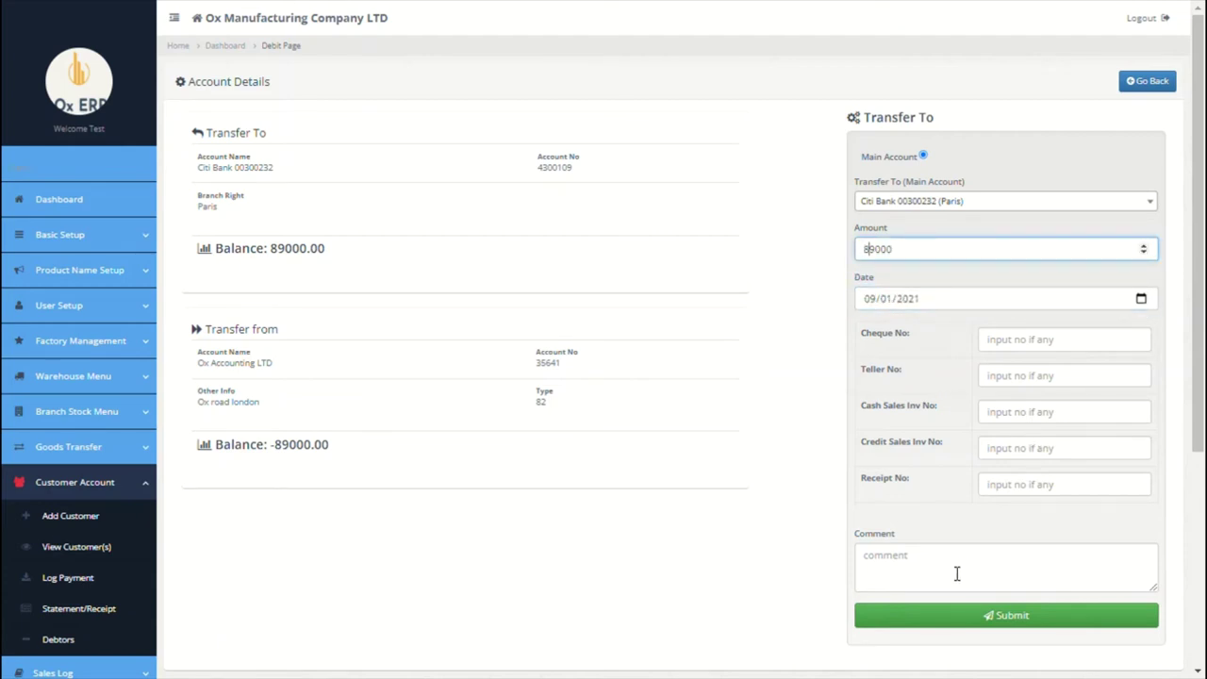
Step: Comment the reversal 'wrong posting' and submit it
left_click(955, 573)
type("reversal")
key("ctrl+a")
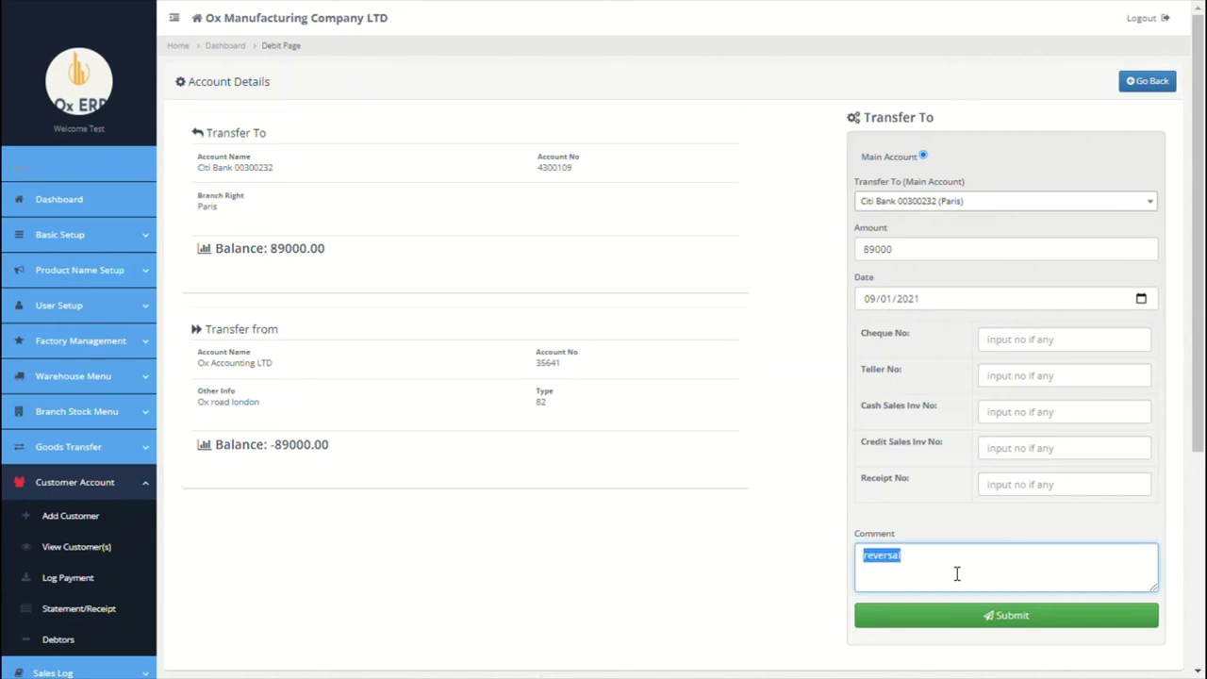
type("wrong posting")
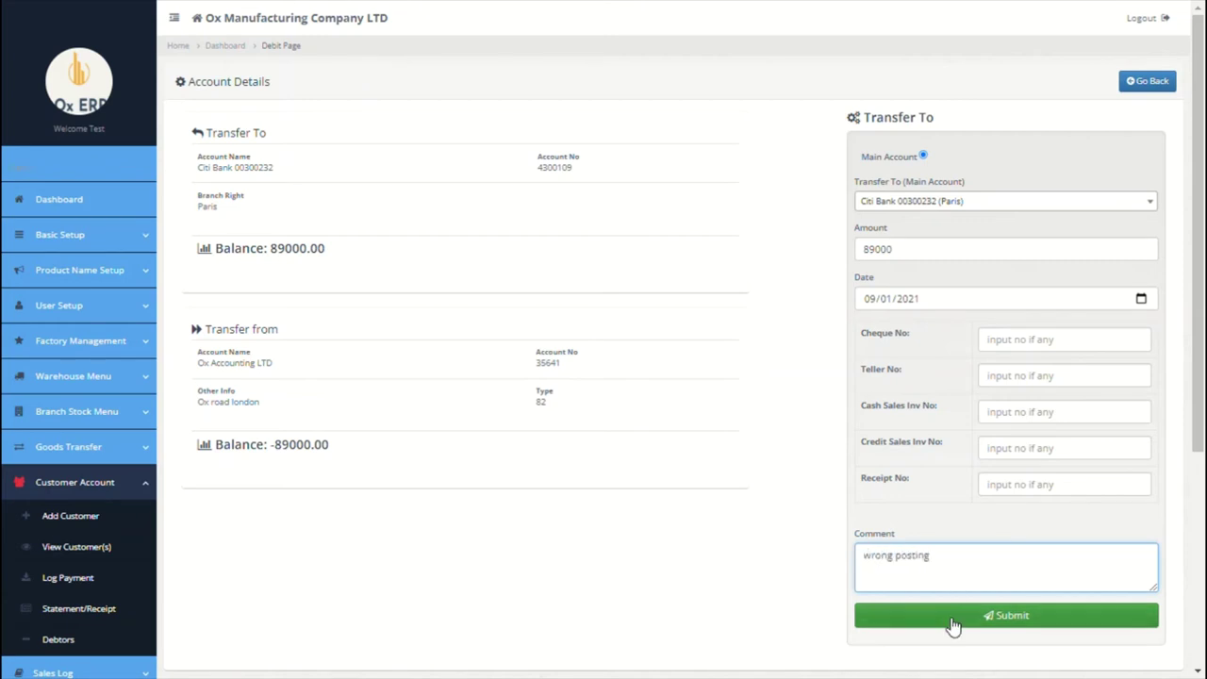
left_click(950, 624)
left_click(683, 85)
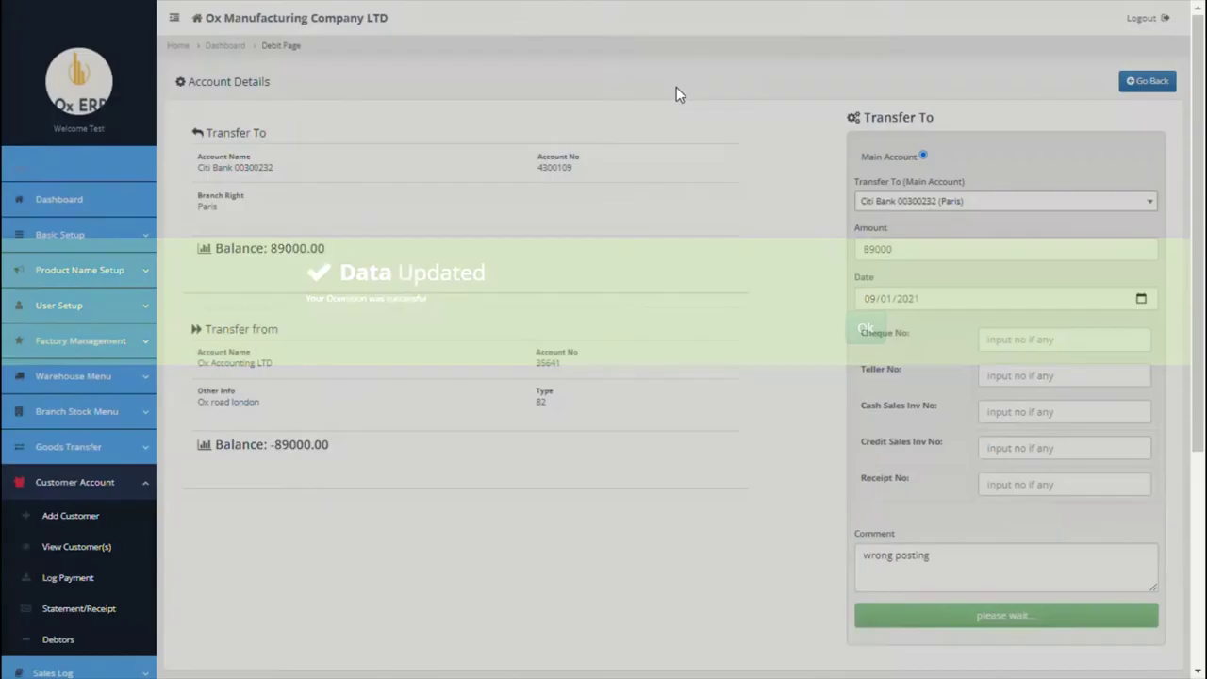
left_click(878, 342)
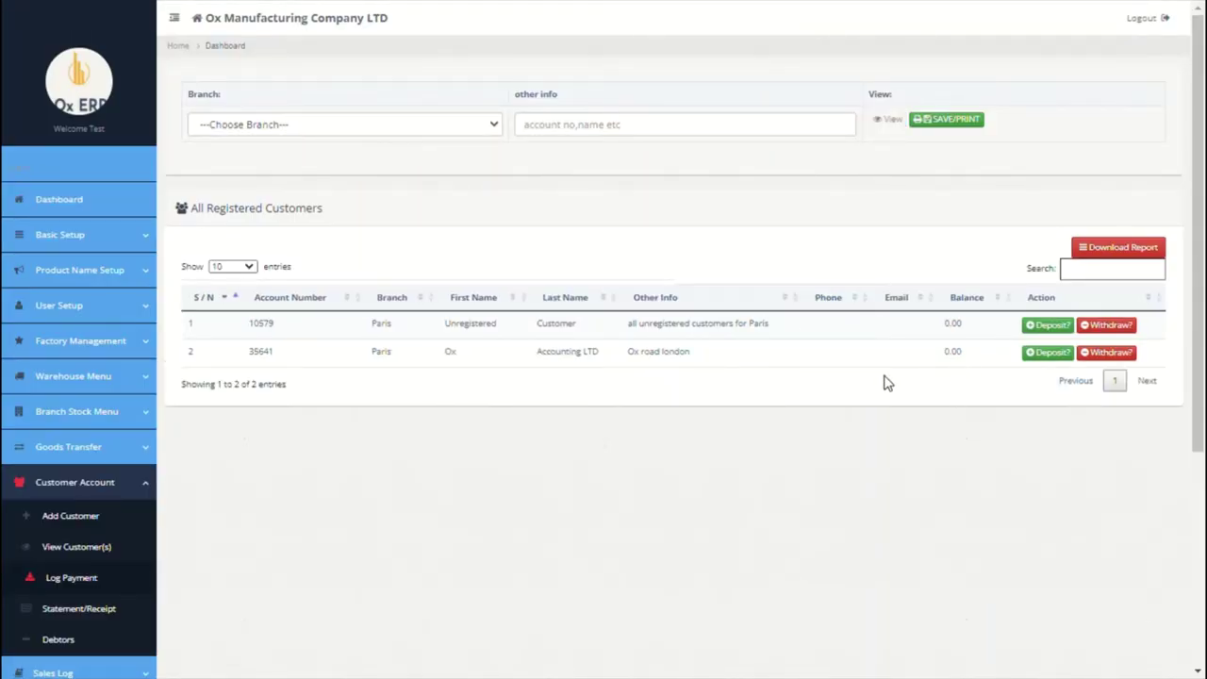
Step: View Ox Accounting LTD's statement showing the 89,000 wrong-posting entry and its download formats
scroll(679, 394, "down", 2)
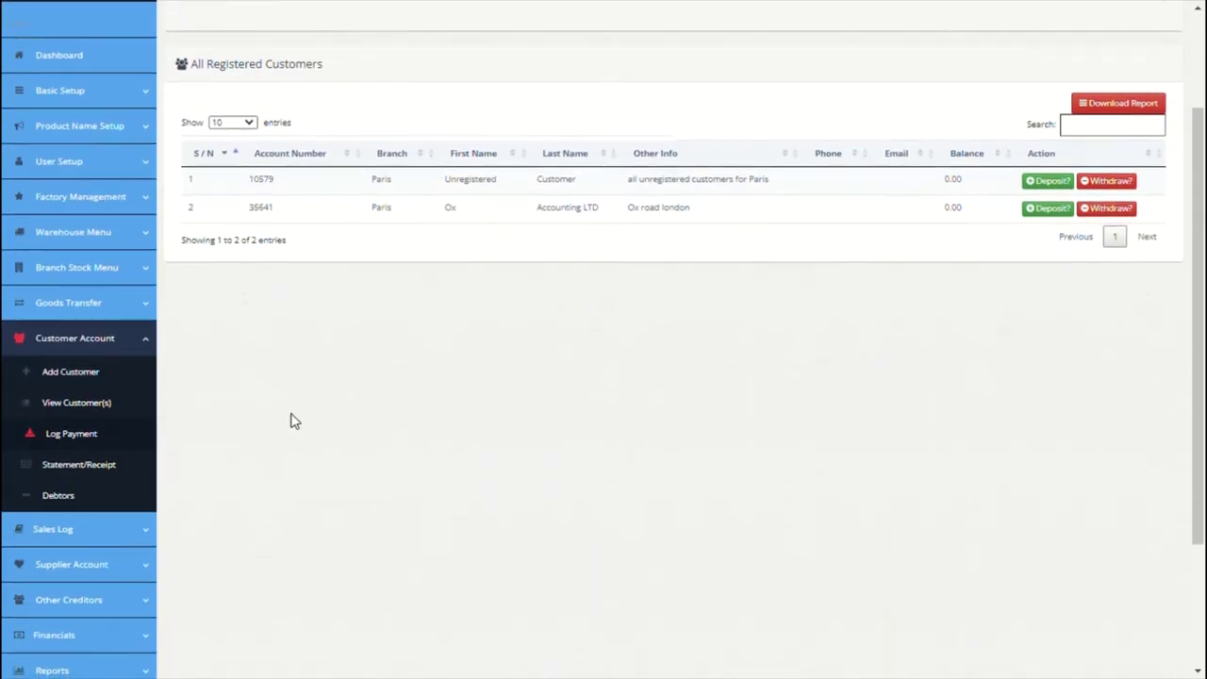
left_click(80, 471)
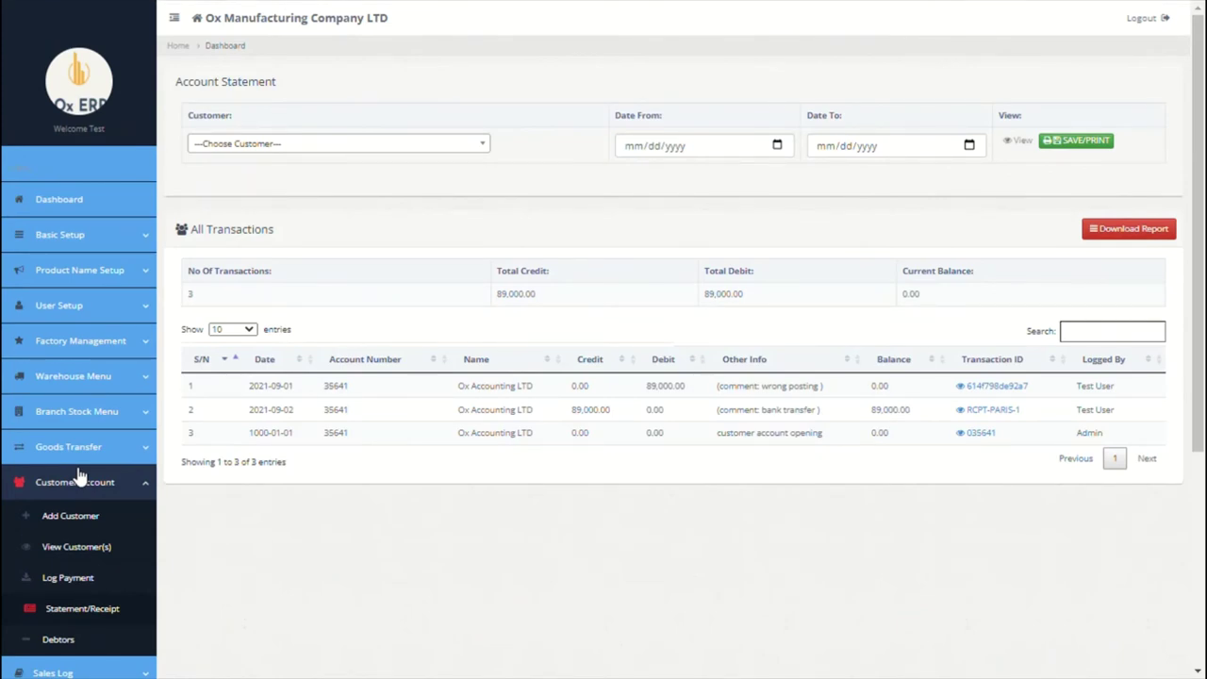
left_click(423, 151)
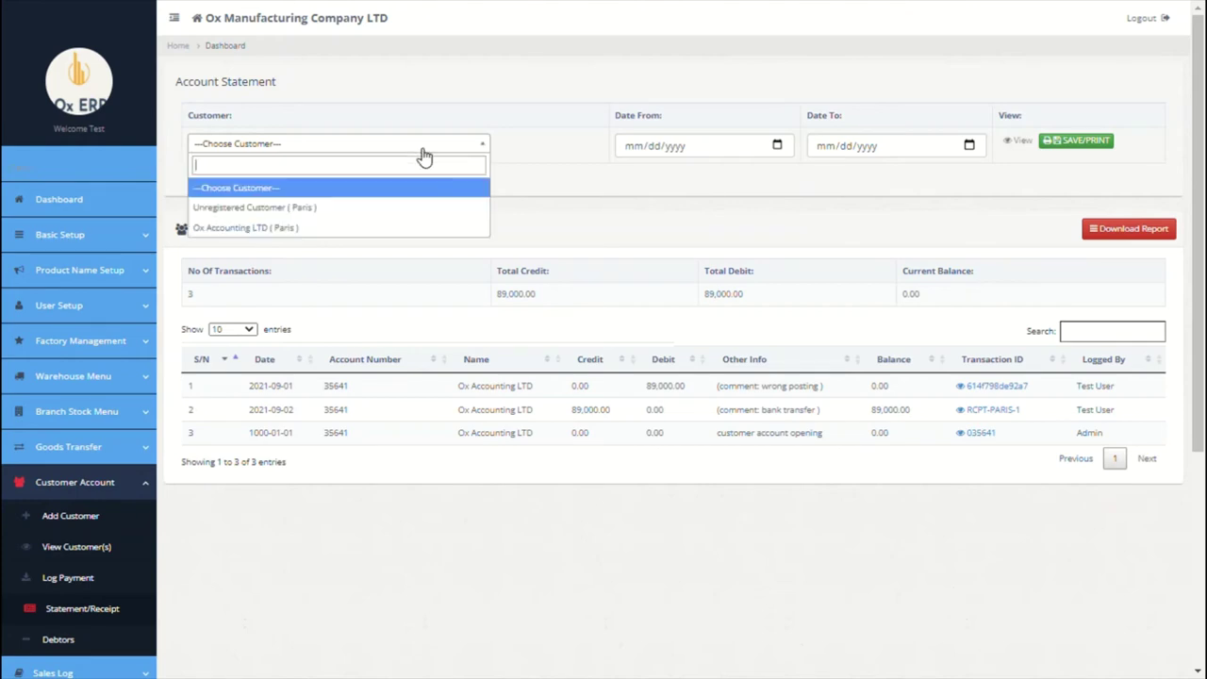
left_click(311, 229)
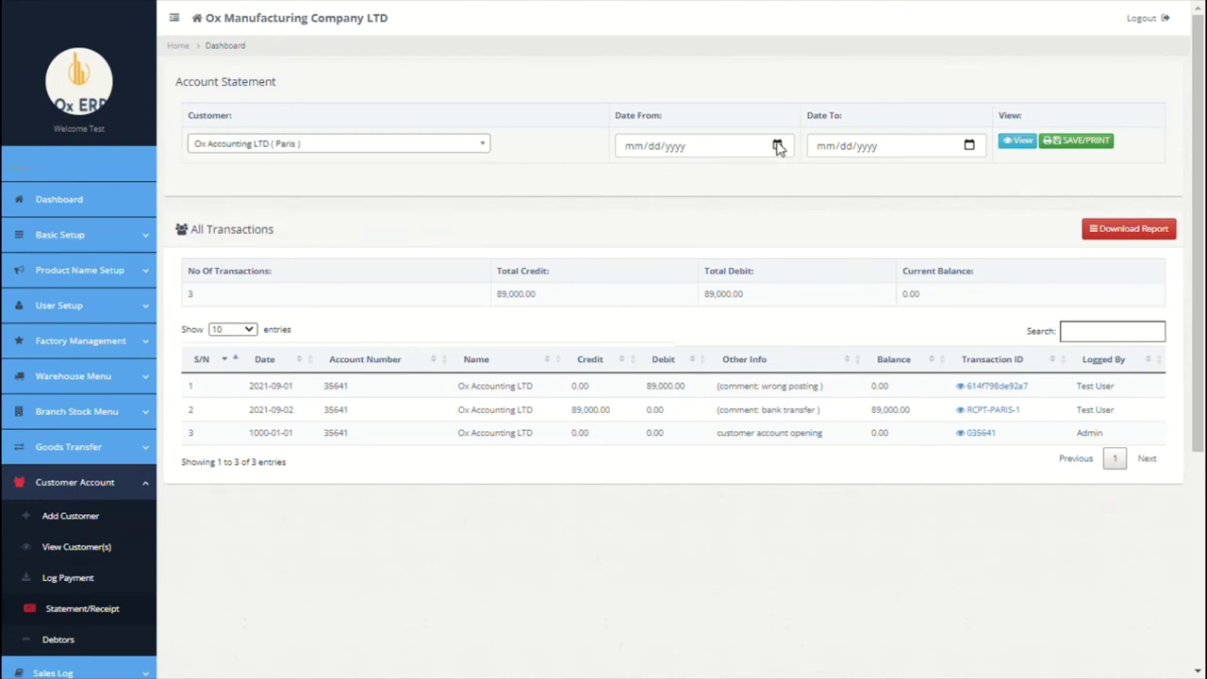
left_click(1016, 140)
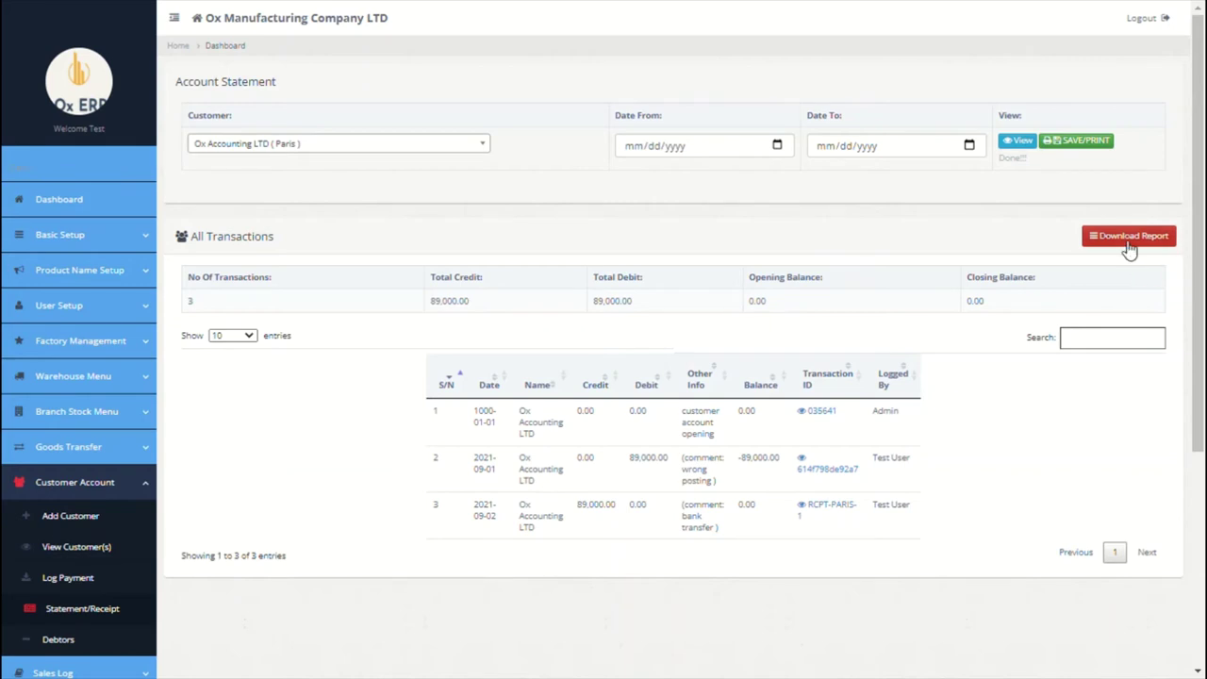
left_click(1131, 235)
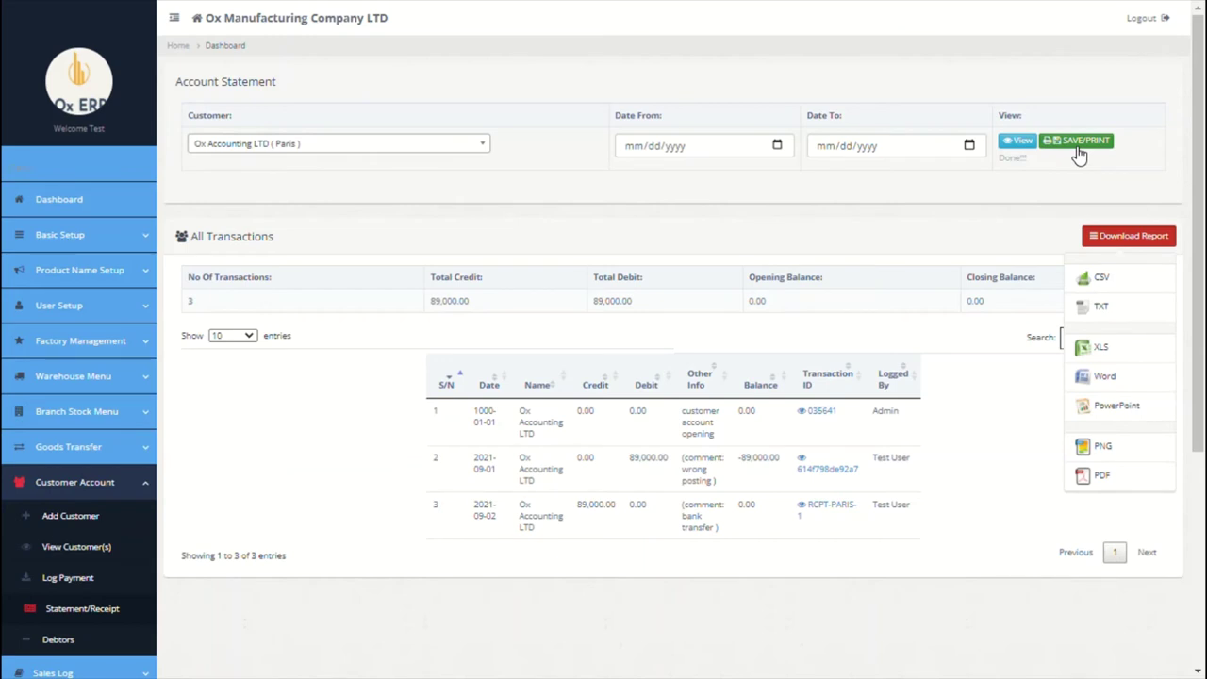
left_click(60, 639)
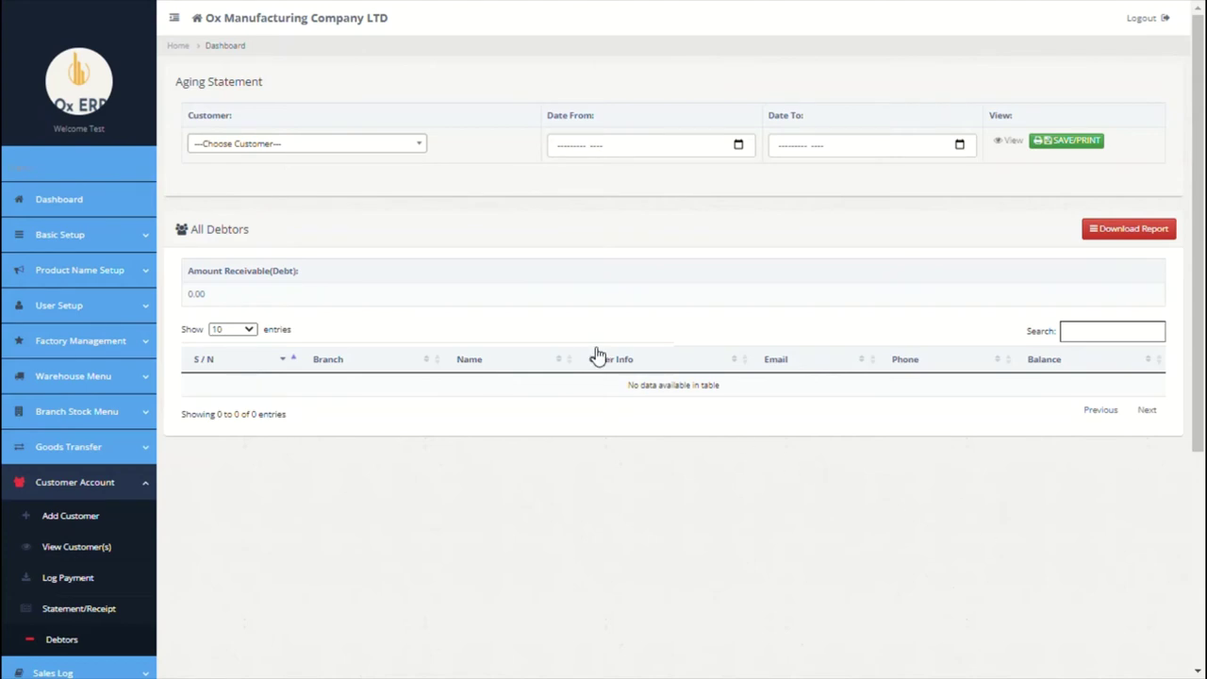
Step: Filter the aging statement to Paris Customers, January 2021 through September 2021
left_click(420, 146)
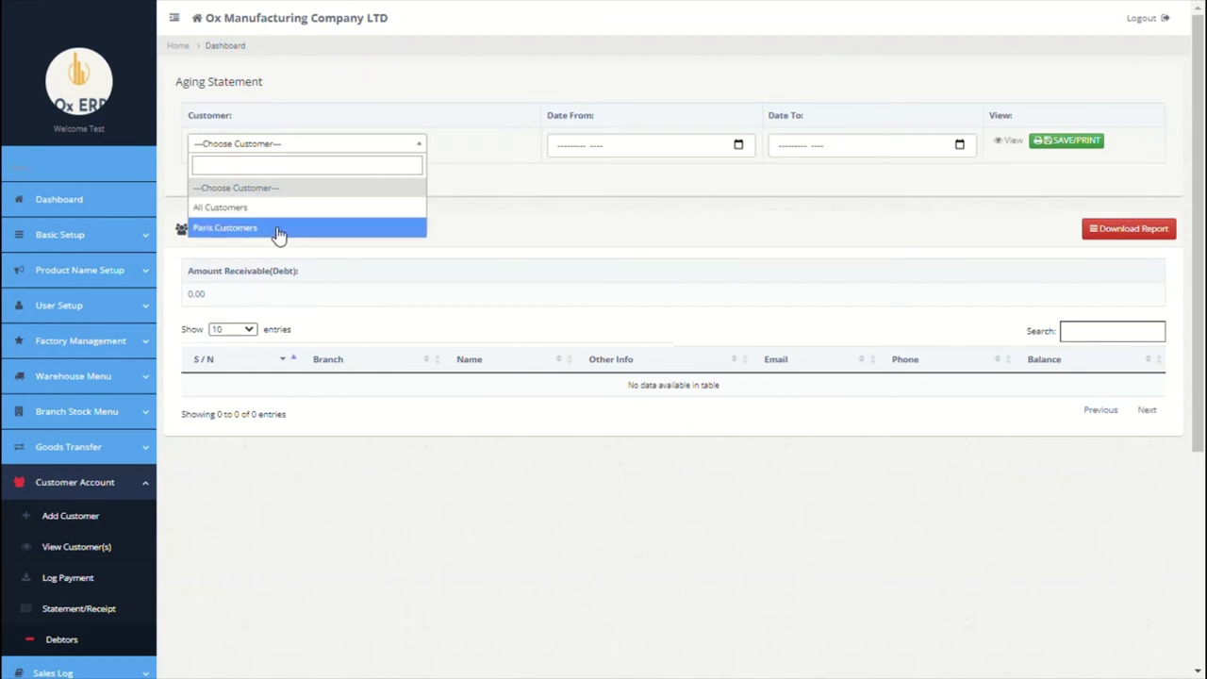
left_click(277, 231)
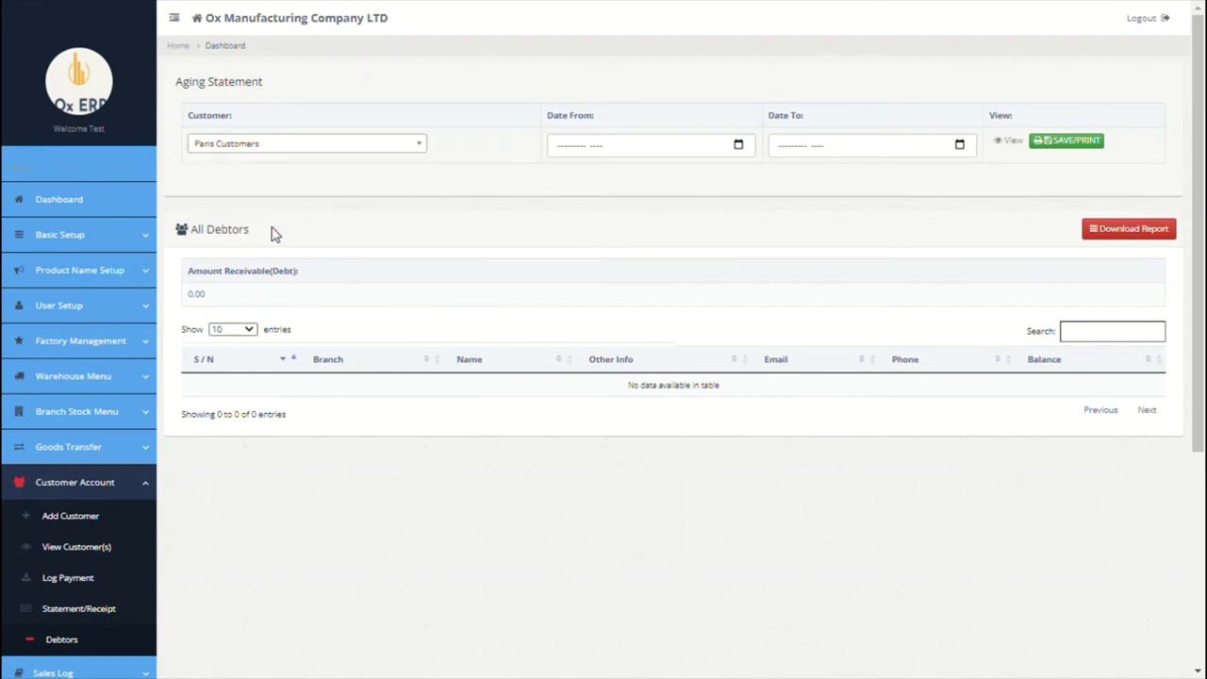
left_click(741, 145)
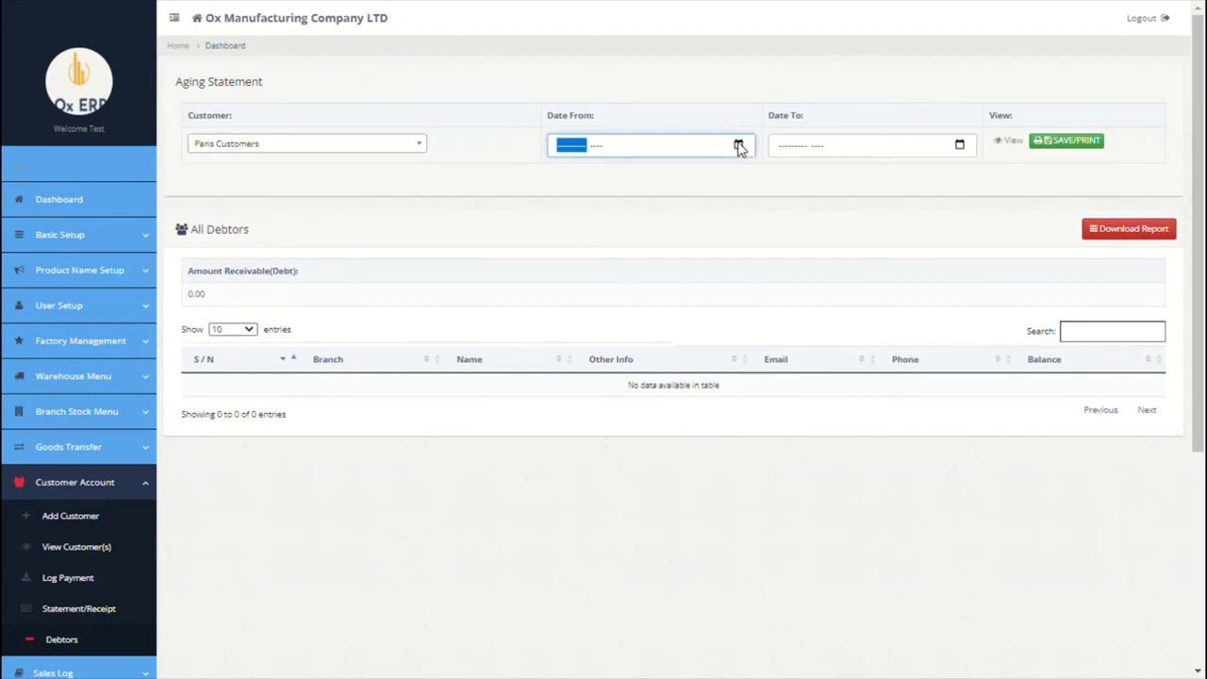
left_click(581, 207)
left_click(959, 146)
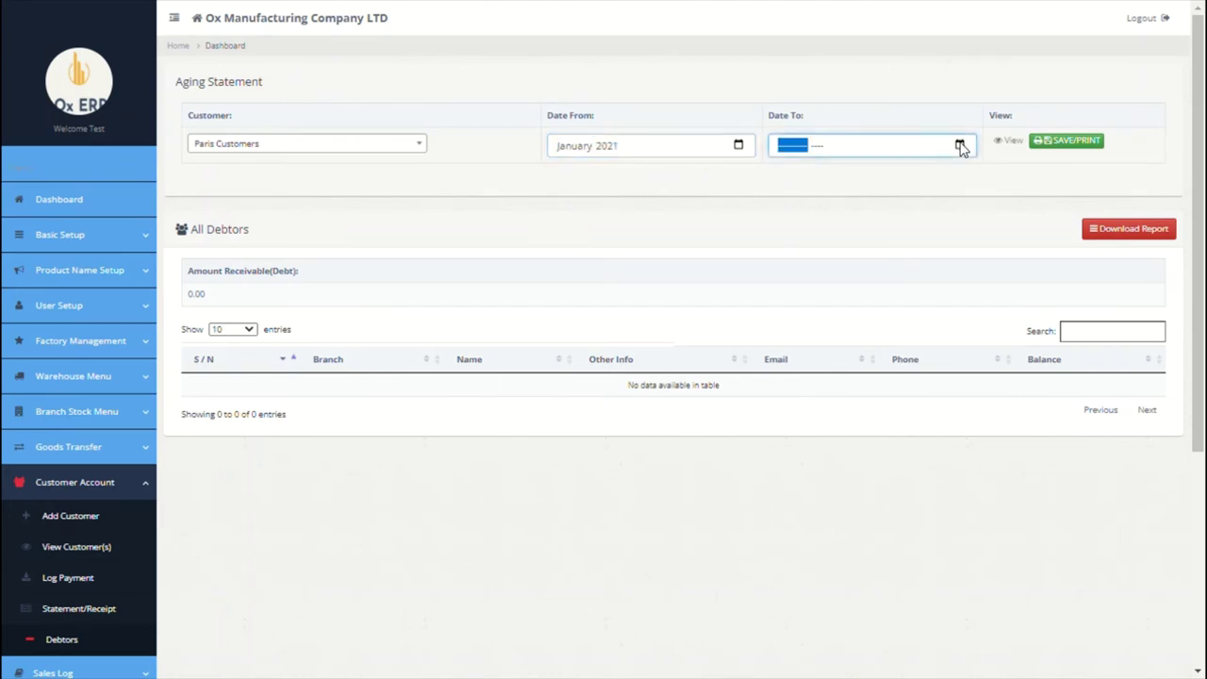
left_click(801, 251)
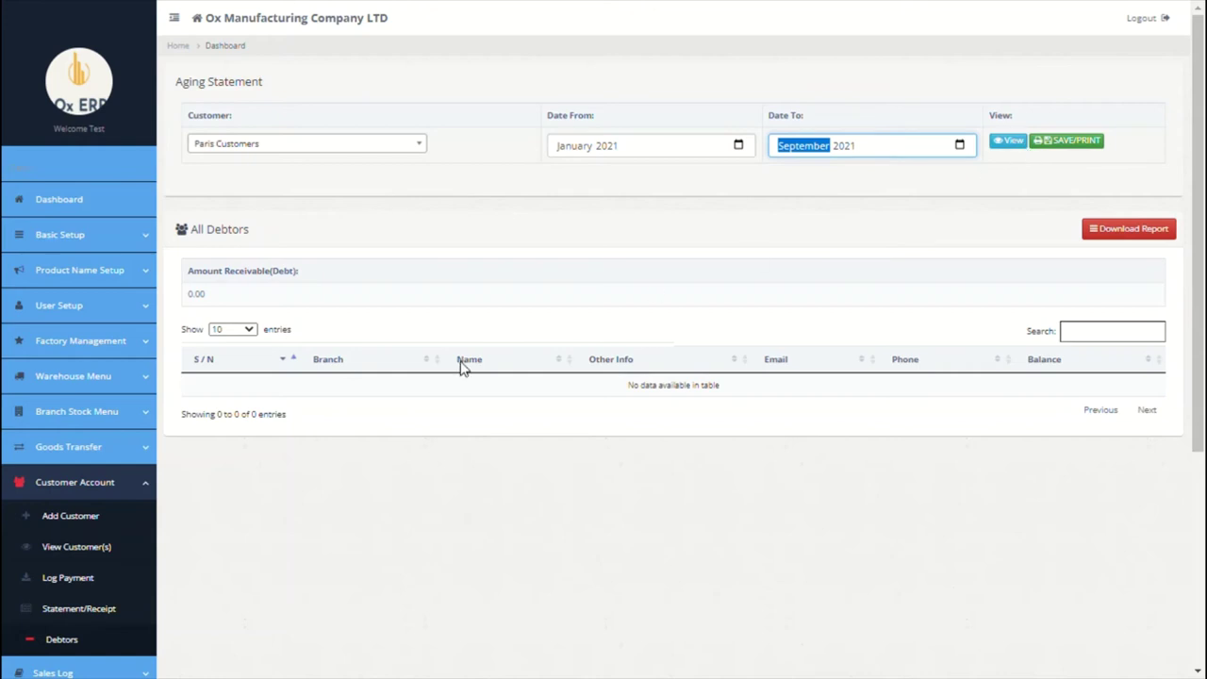
scroll(425, 371, "down", 3)
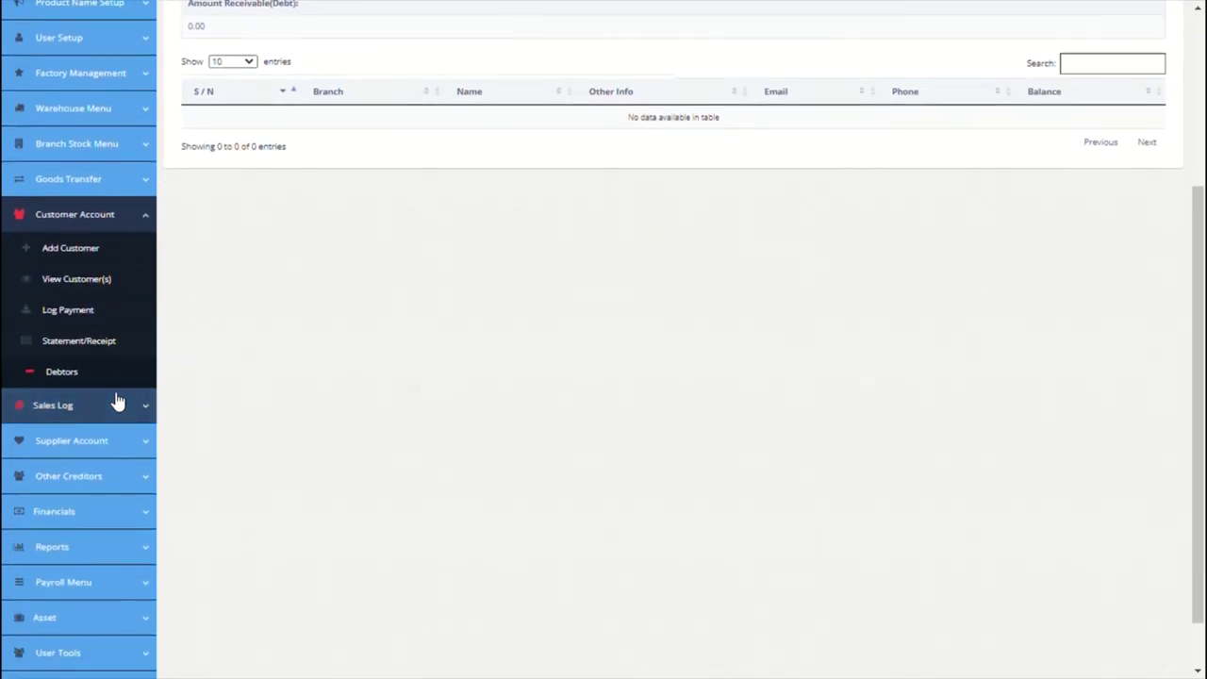
left_click(94, 407)
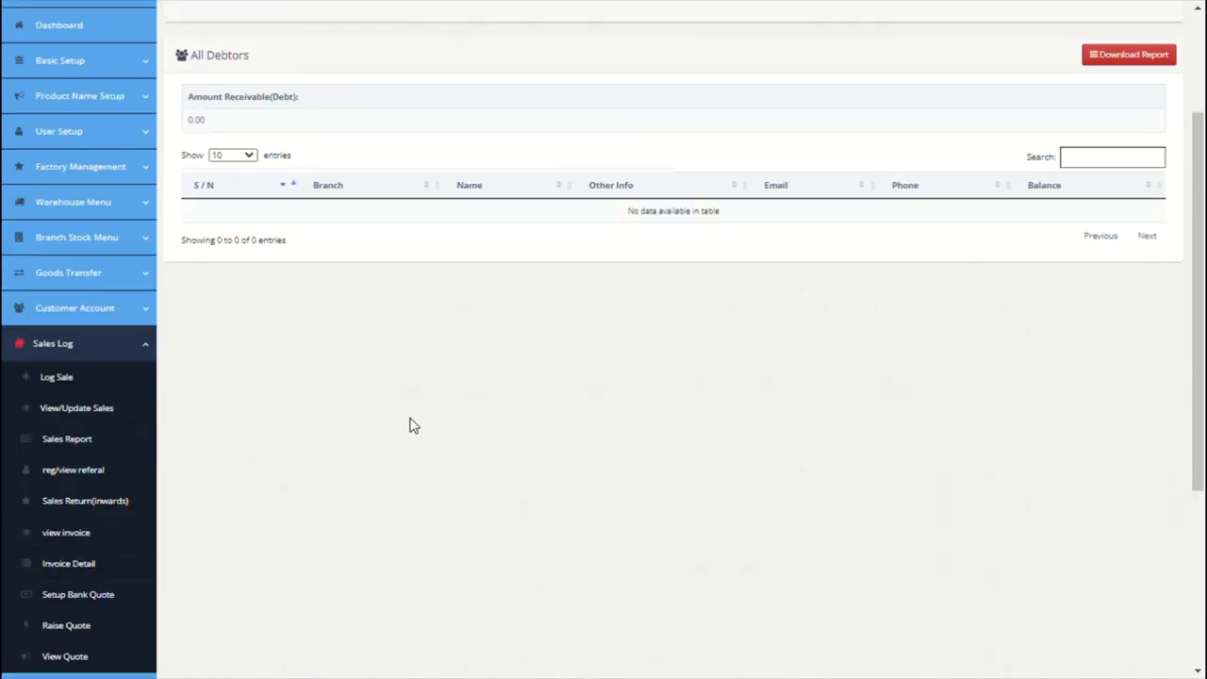
Step: Start a Paris sale billed to Ox Accounting LTD with 30-day payment terms
left_click(78, 379)
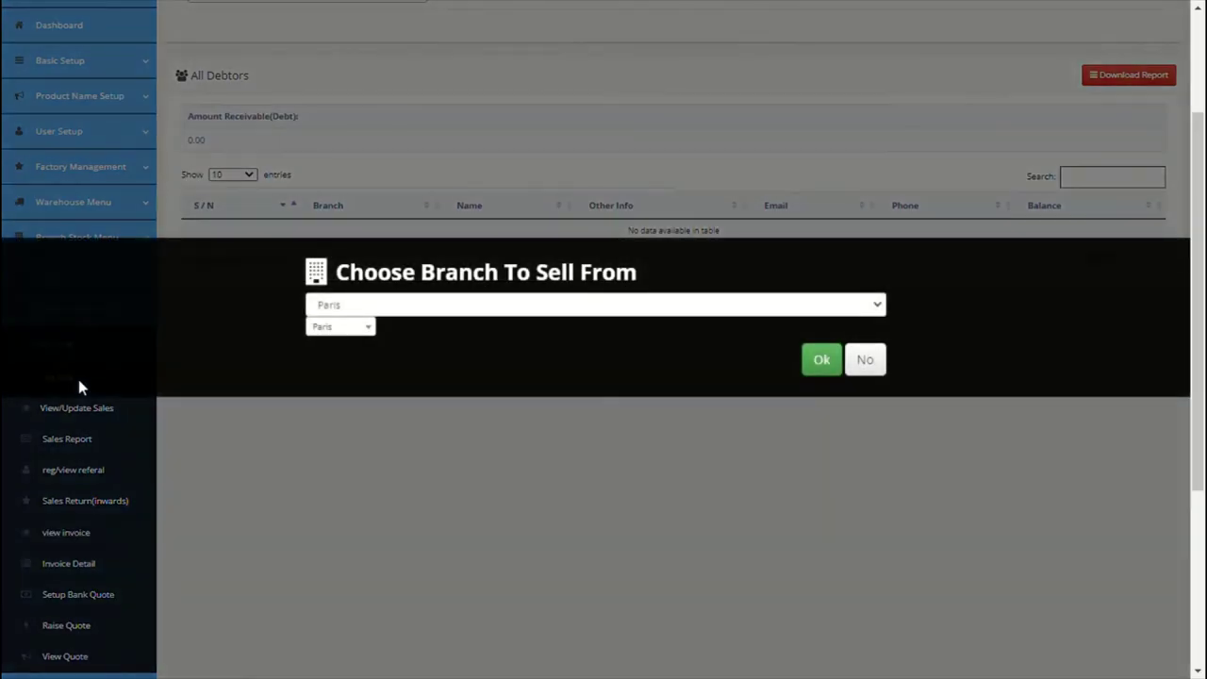
left_click(818, 366)
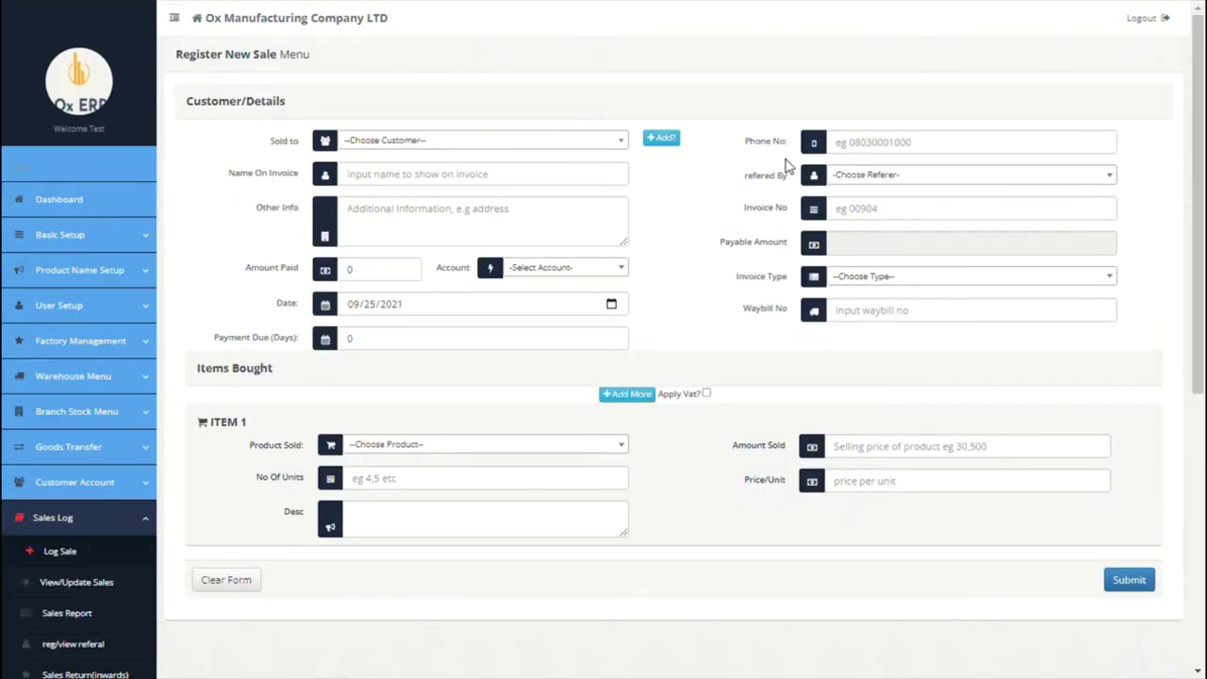
left_click(614, 146)
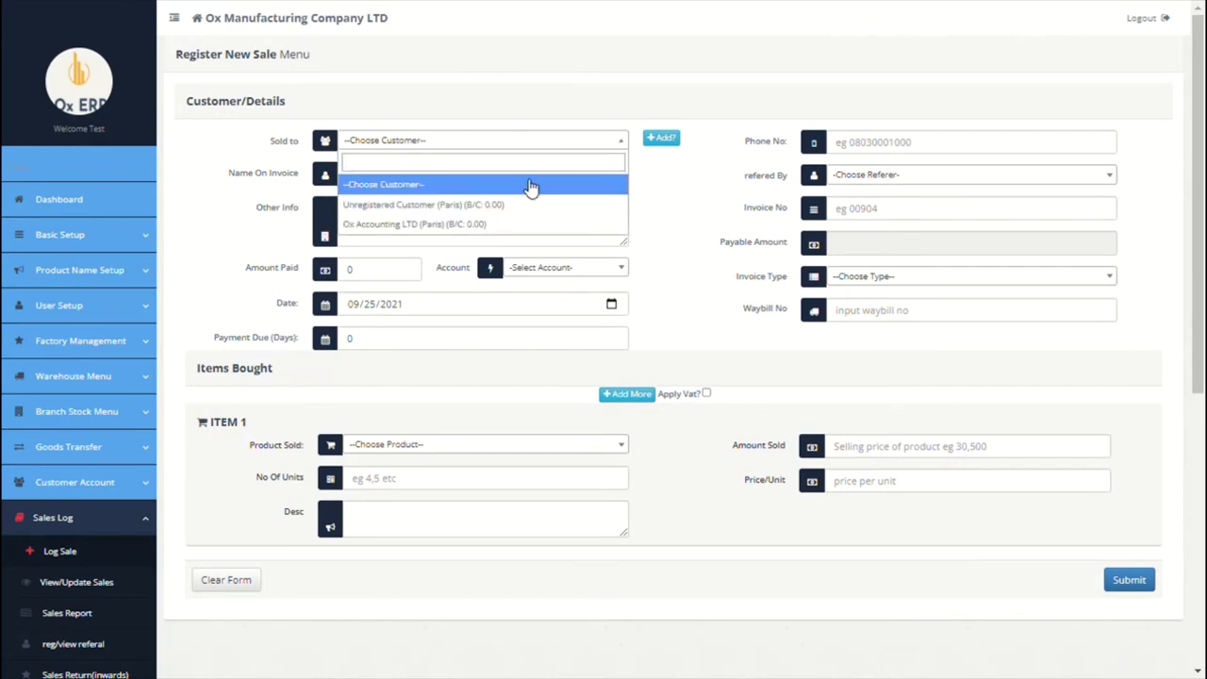
left_click(495, 226)
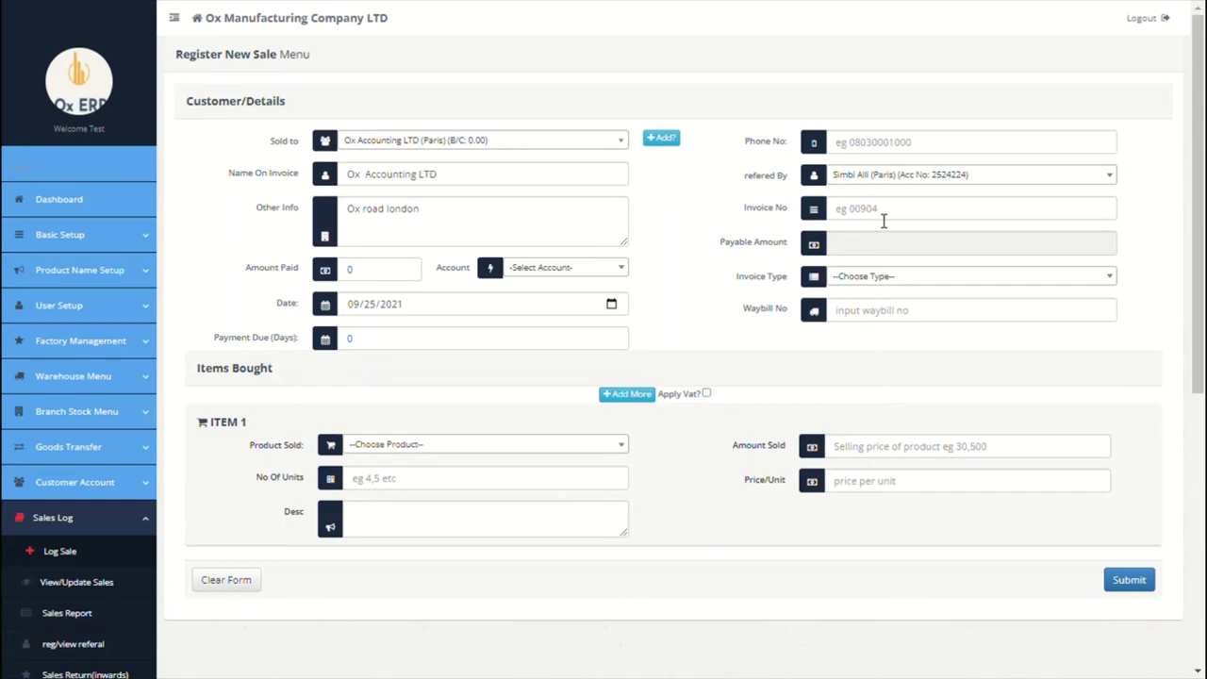
left_click(883, 220)
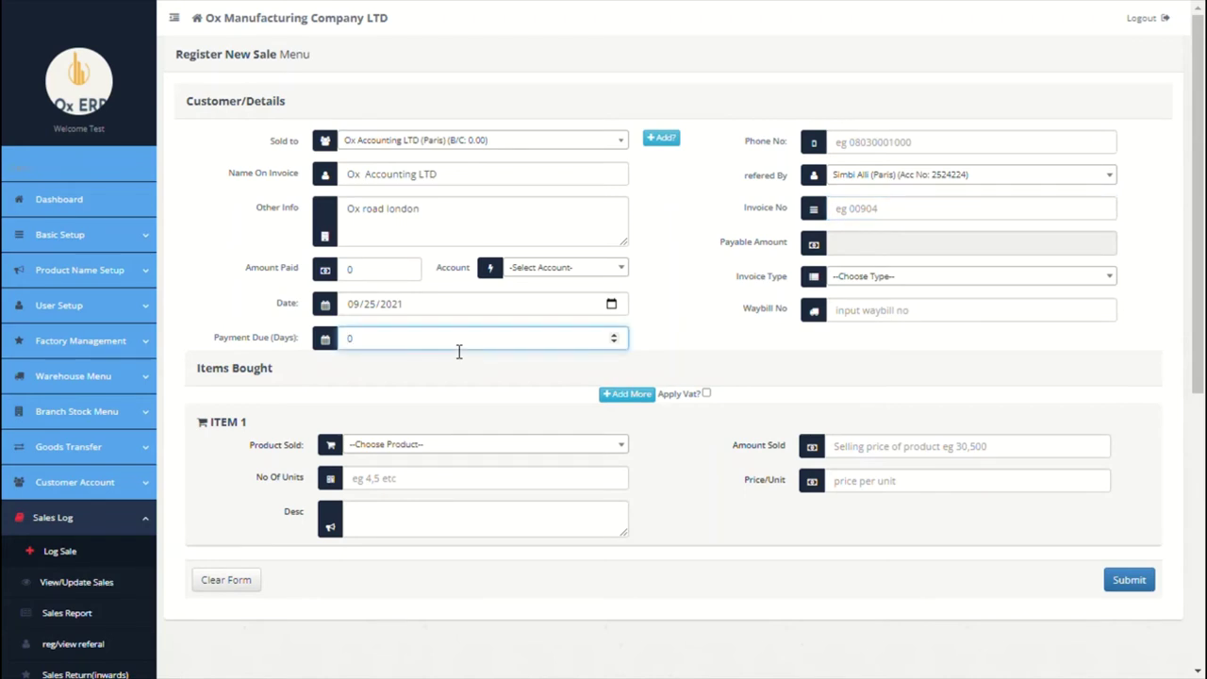
type("3")
Step: Add Tesla 2020 Model X as the first item: 2 units at 30000 each
left_click(499, 367)
left_click(479, 448)
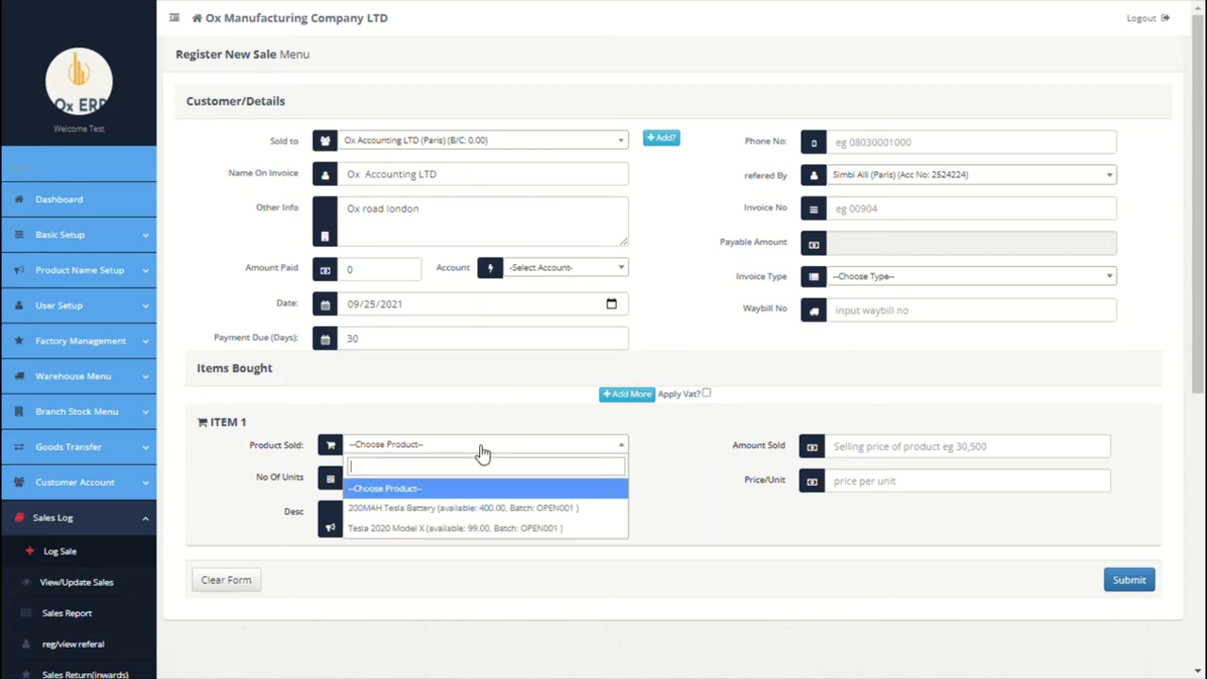
left_click(436, 527)
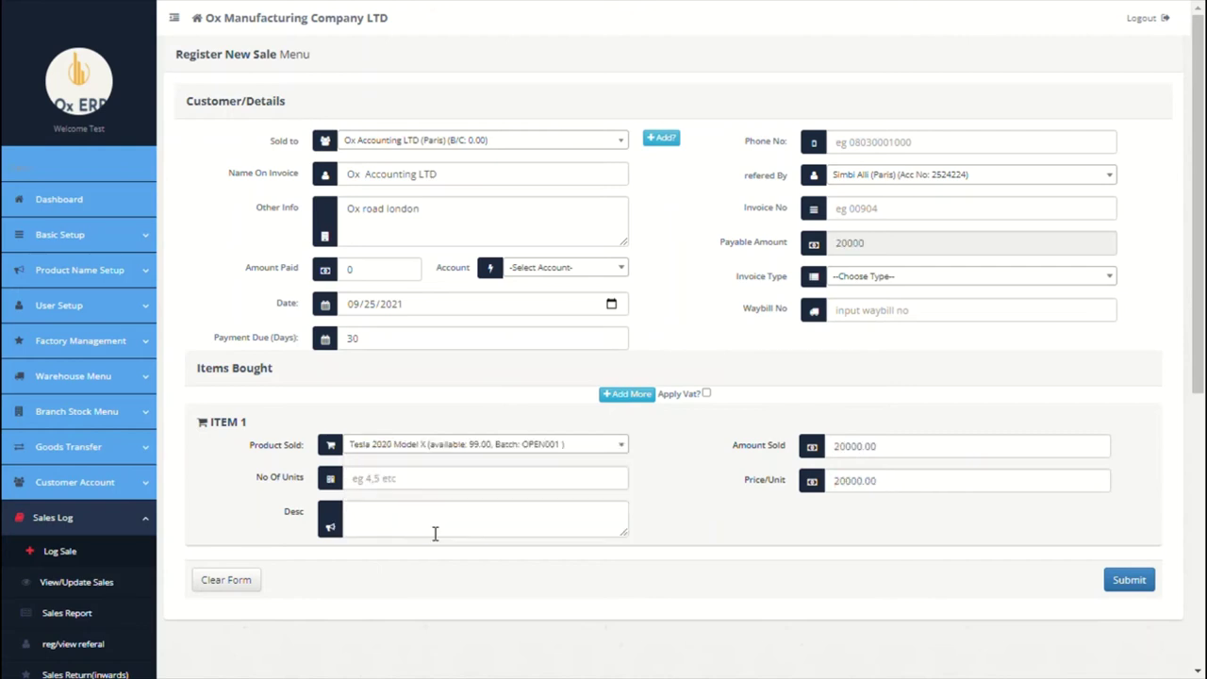
left_click(512, 489)
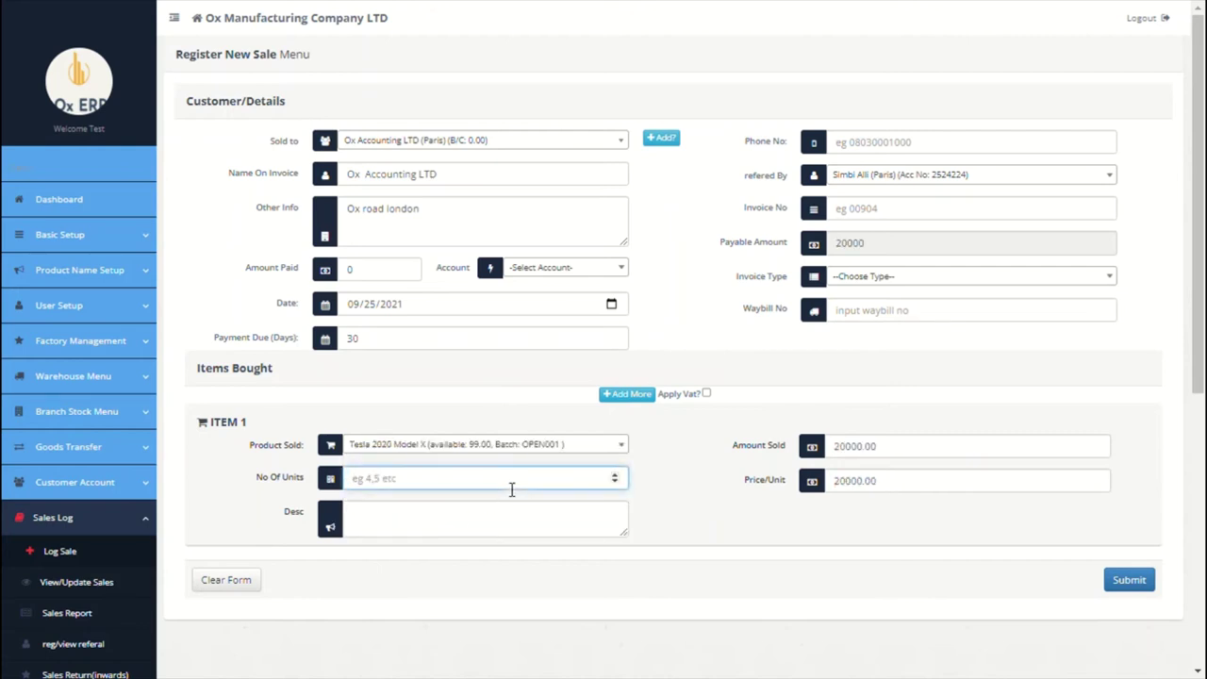
type("2")
left_click(897, 489)
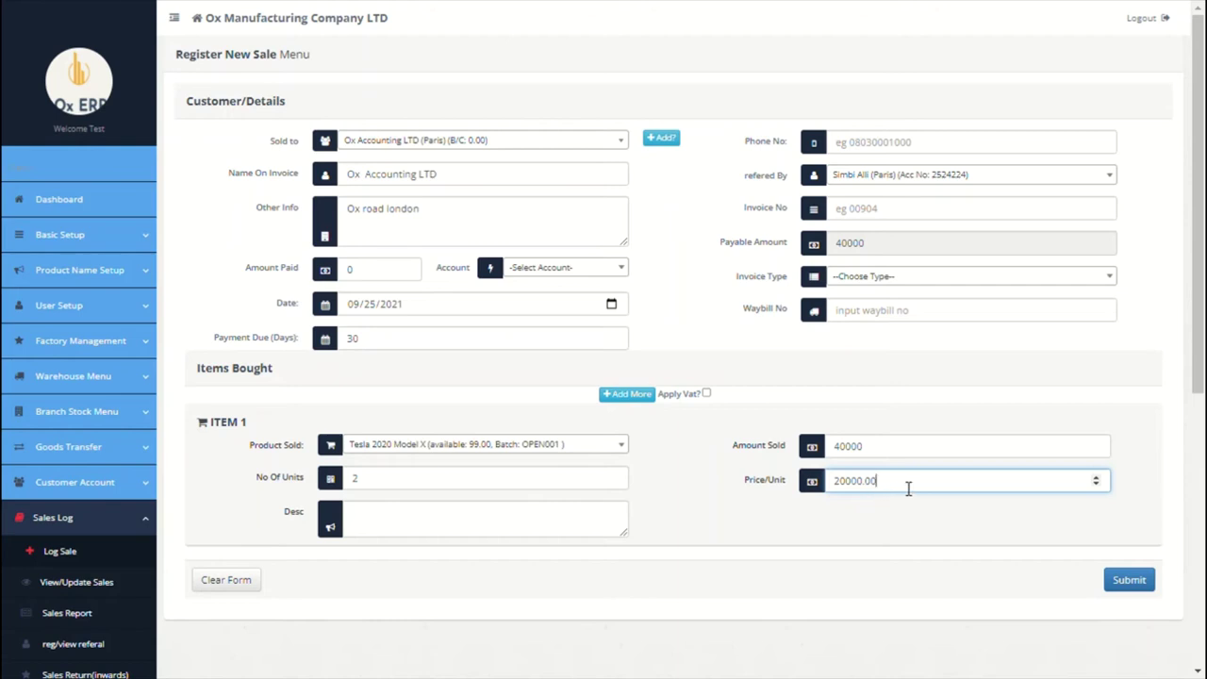
double_click(908, 488)
type("30000")
left_click(895, 454)
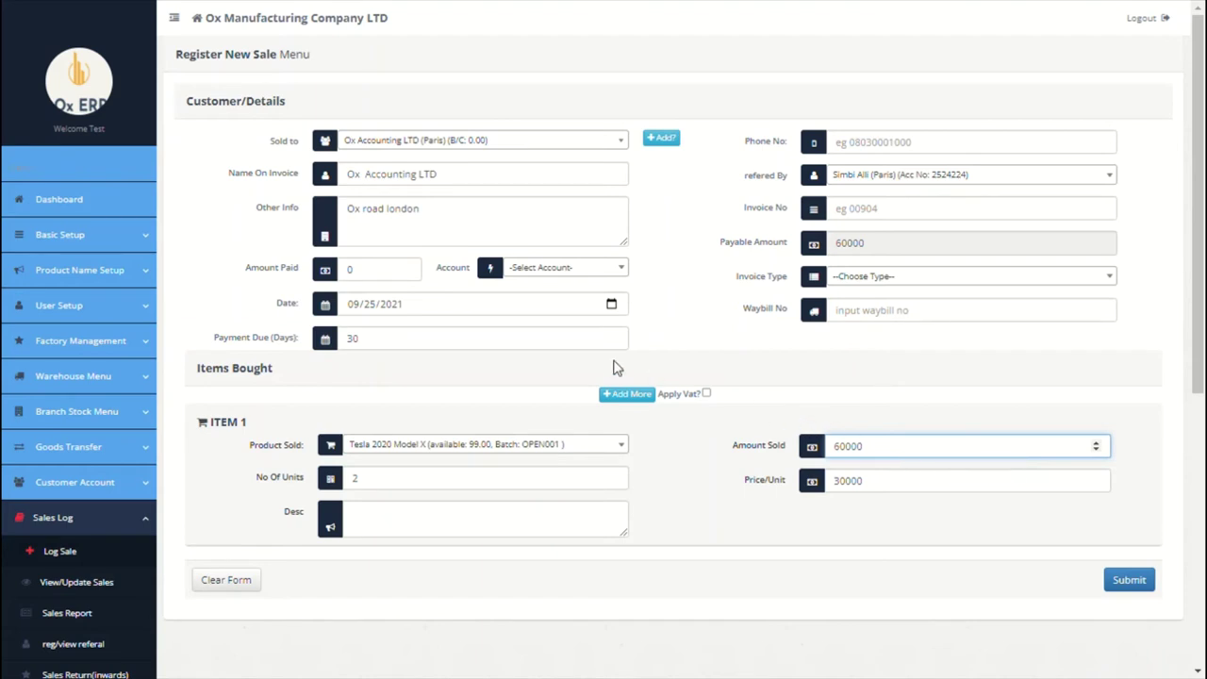
Step: Add 200MAH Tesla Battery as a second item with 2 units
left_click(619, 396)
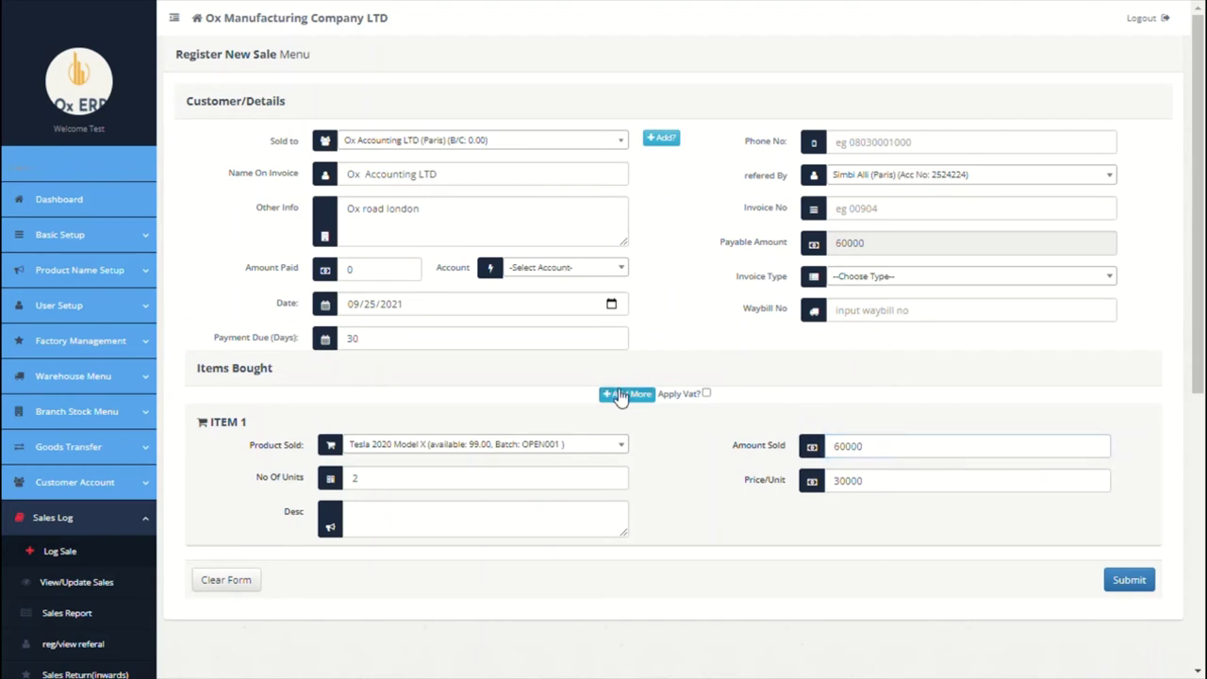
left_click(545, 450)
left_click(481, 516)
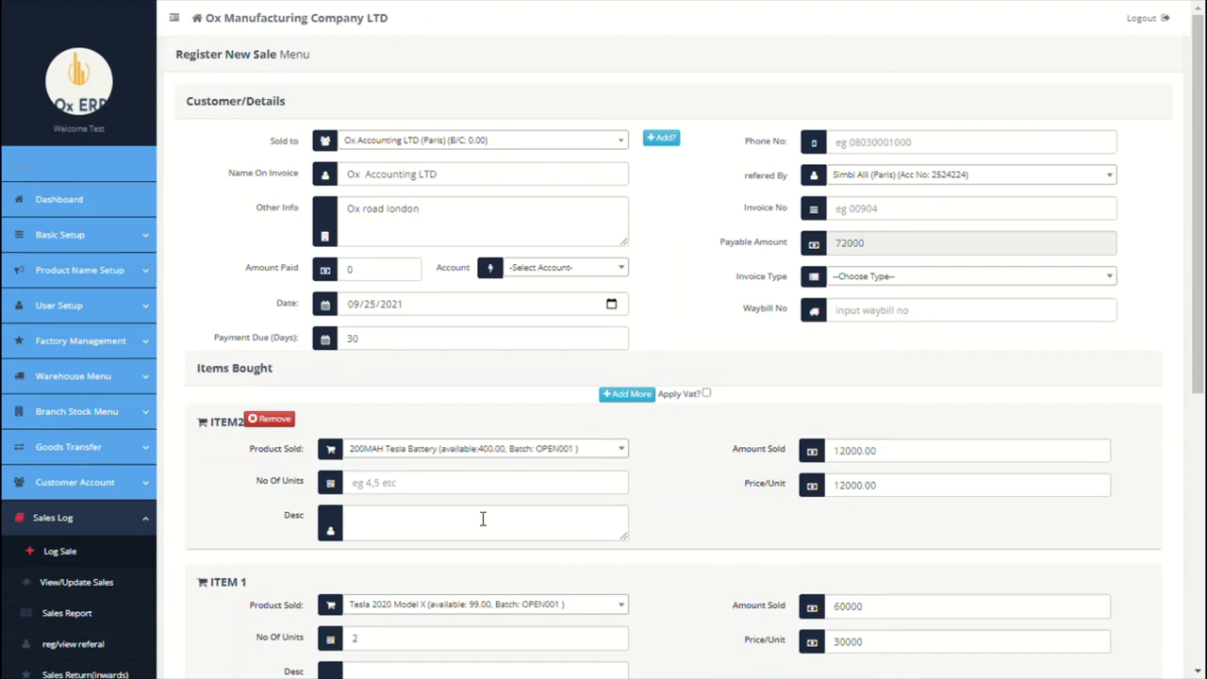
left_click(450, 498)
type("2")
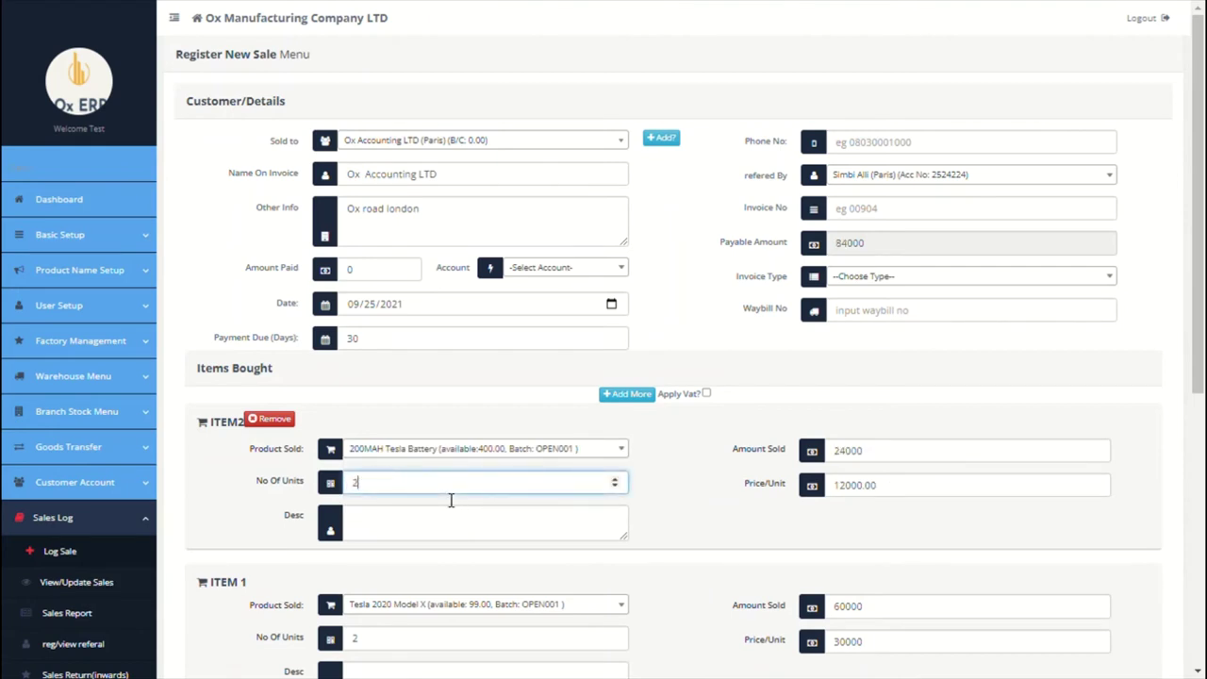
left_click(396, 402)
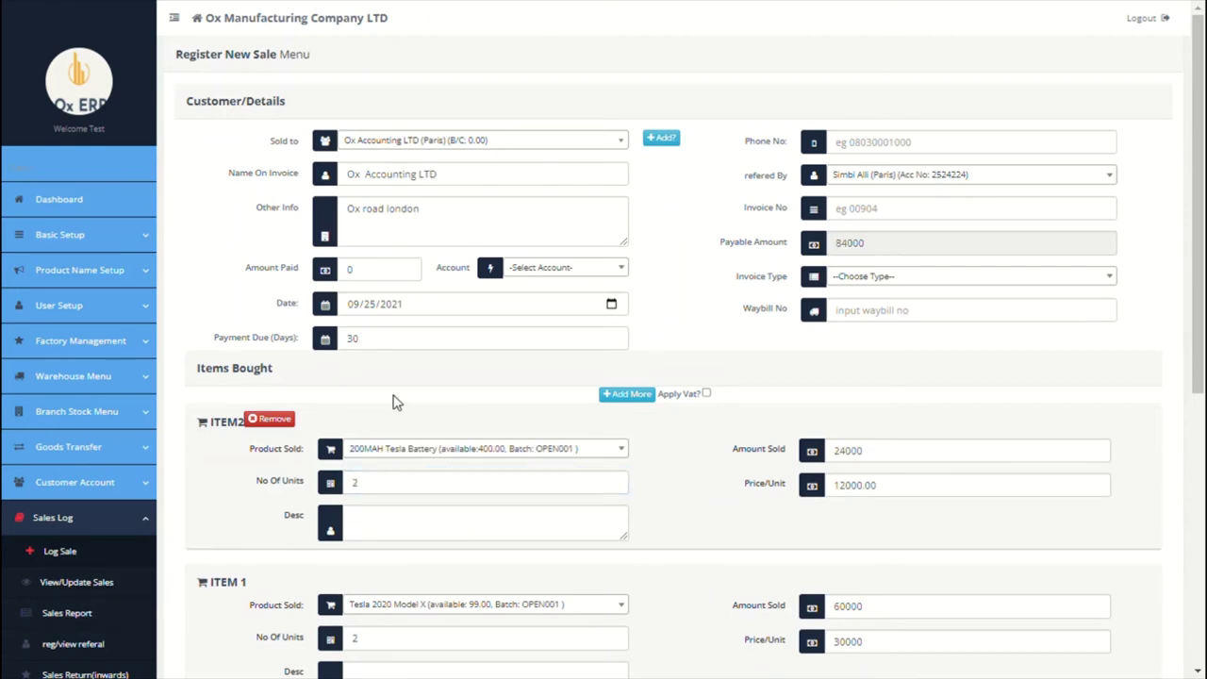
Step: Leave VAT off, record 80000 as paid, and deposit it into Citi Bank
left_click(706, 394)
left_click(706, 394)
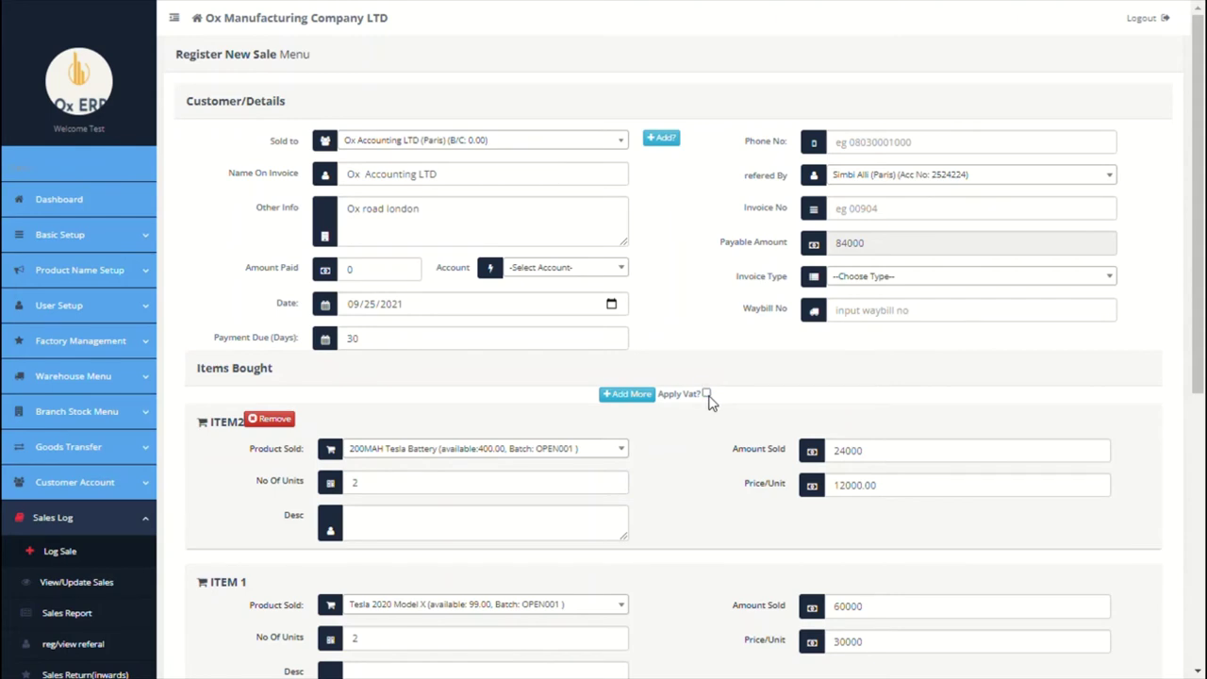
left_click(350, 273)
type("800")
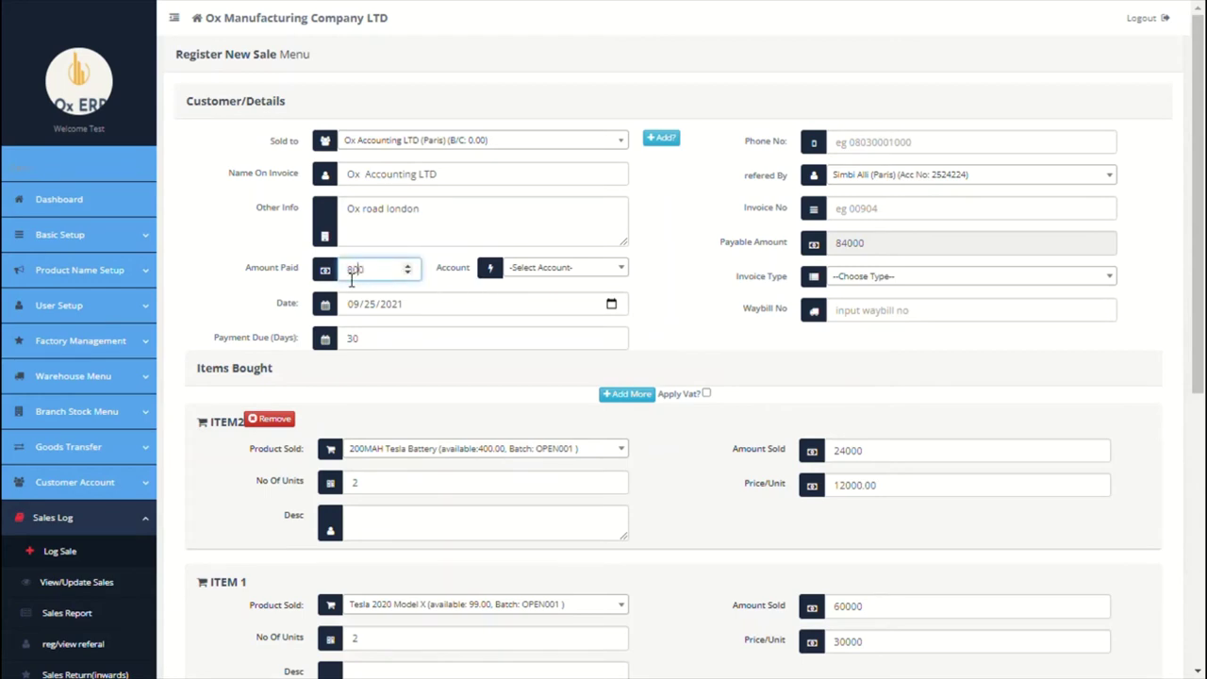
type("00")
left_click(534, 274)
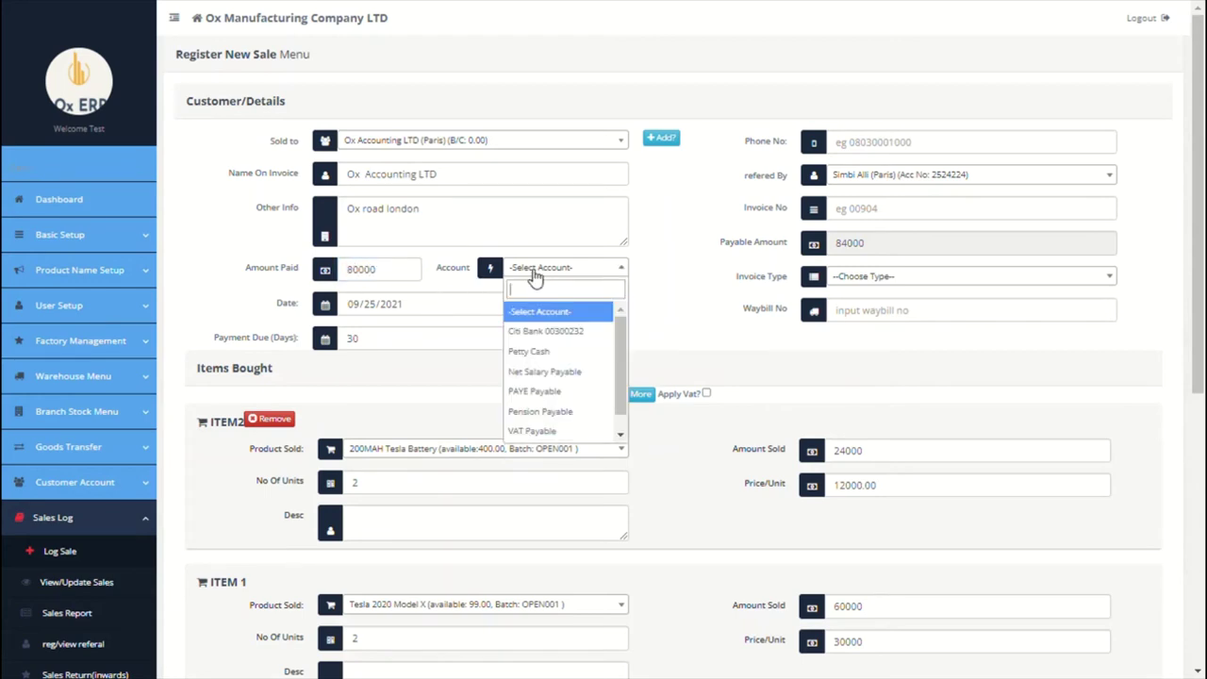
left_click(548, 335)
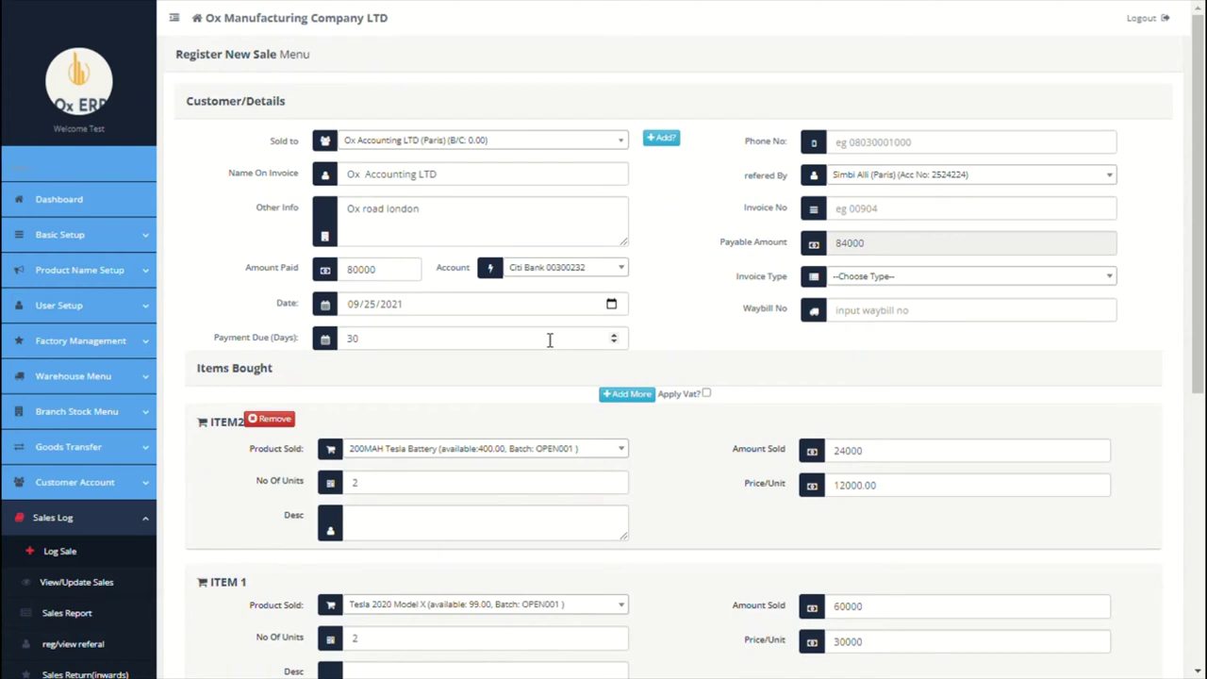
scroll(708, 337, "down", 5)
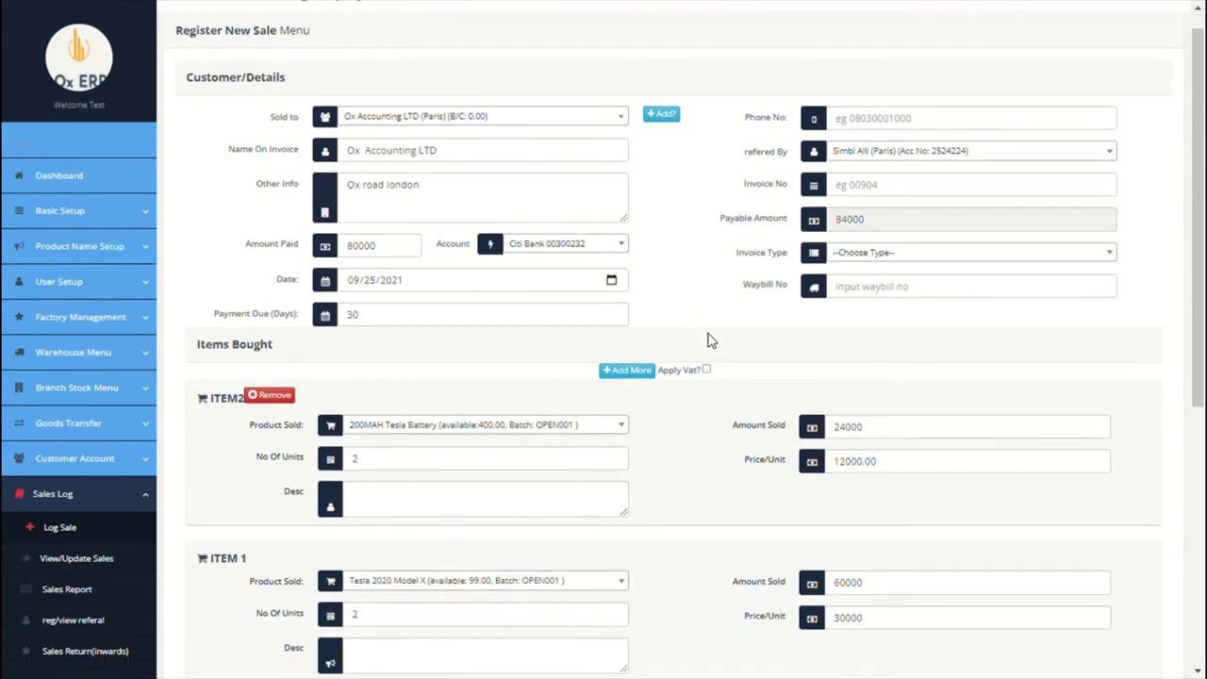
Step: Submit the sale and review the printable INV-PARIS-1 invoice totalling 84,000
left_click(1137, 300)
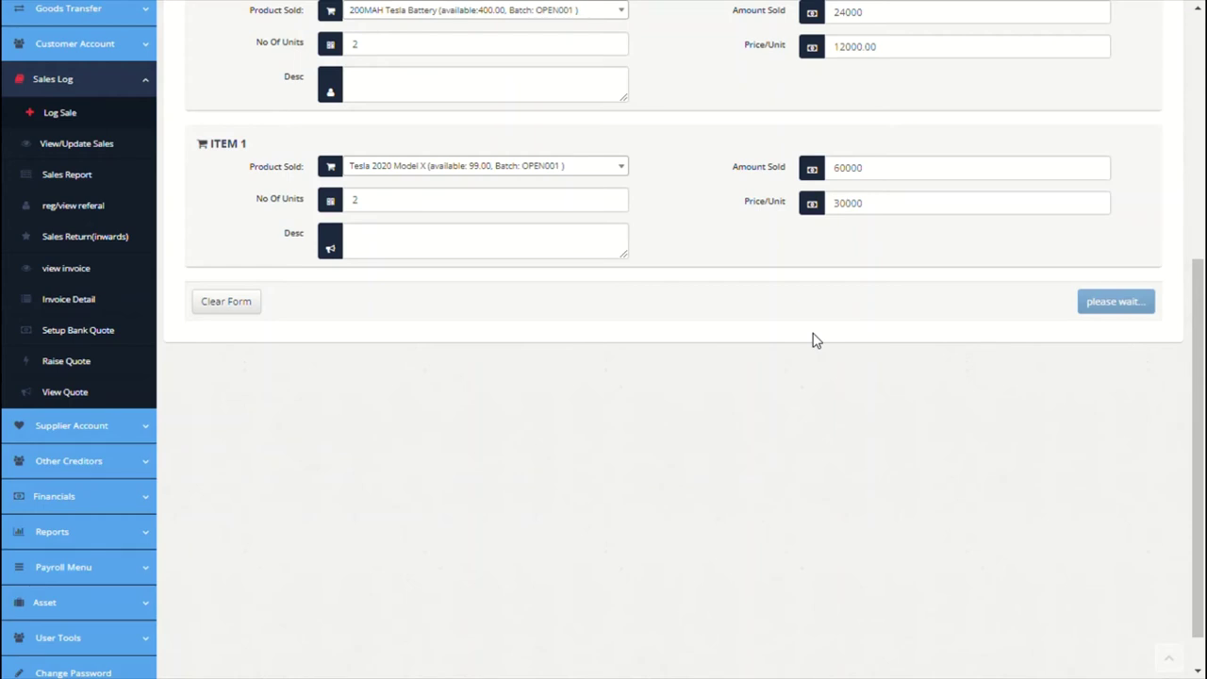
scroll(746, 412, "up", 3)
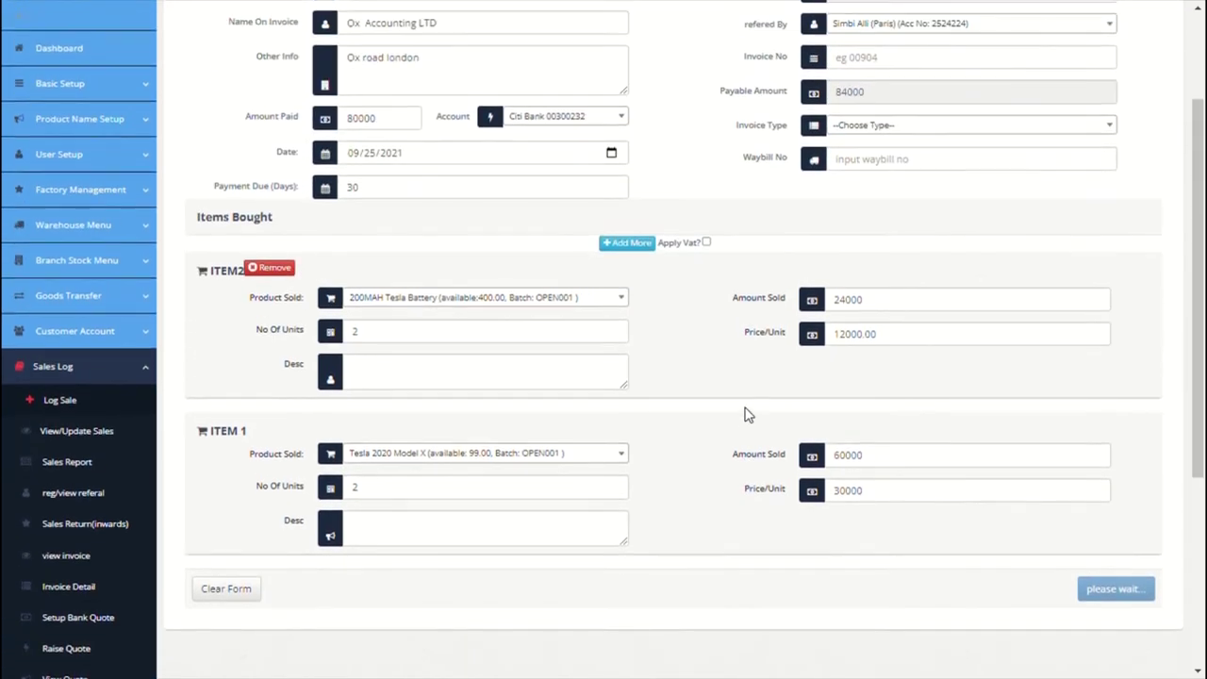
scroll(746, 415, "up", 2)
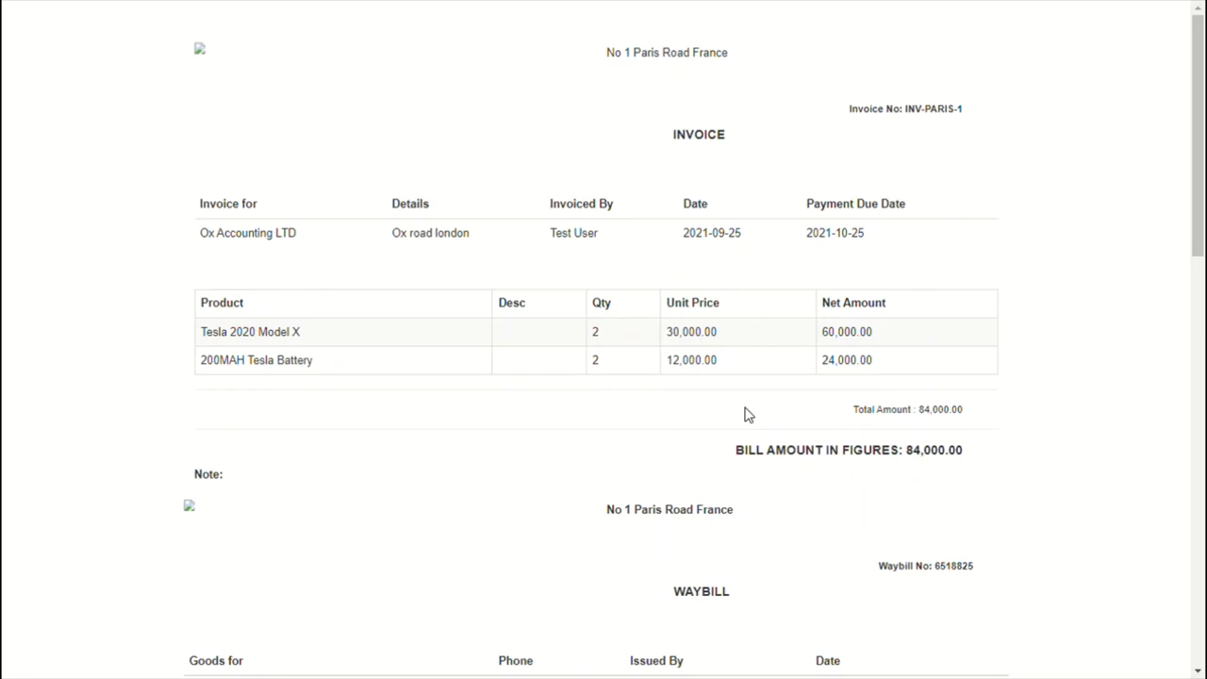
scroll(745, 415, "down", 1)
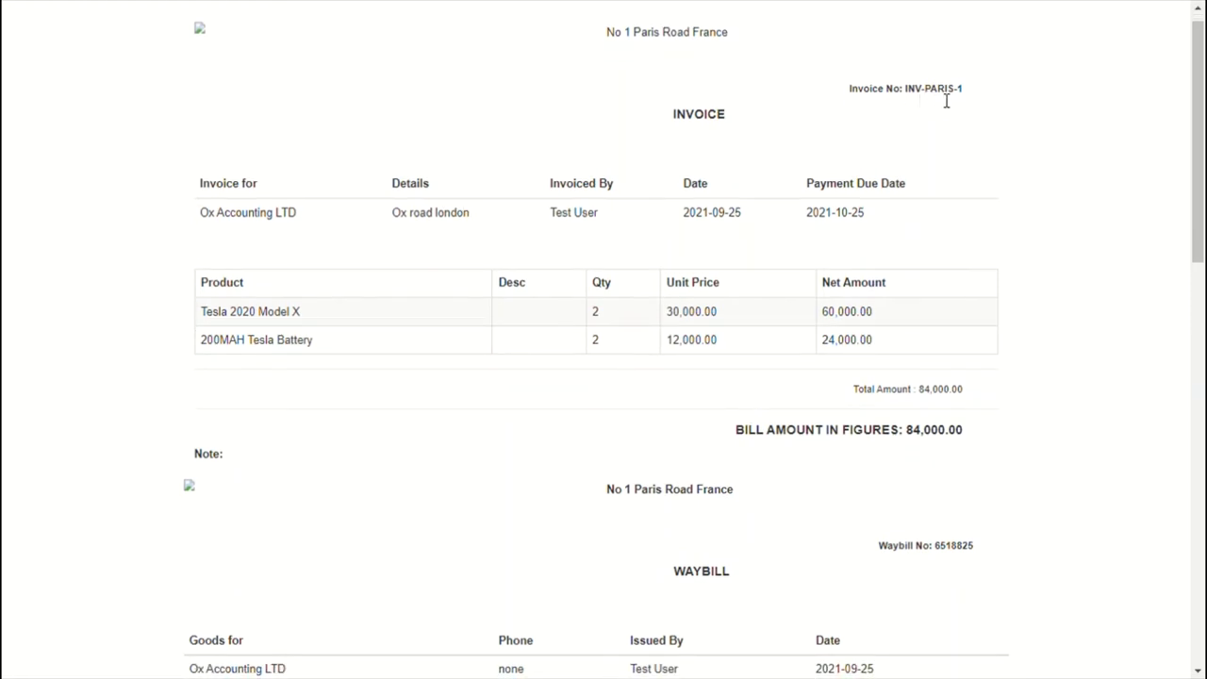
scroll(782, 208, "down", 1)
scroll(787, 211, "down", 9)
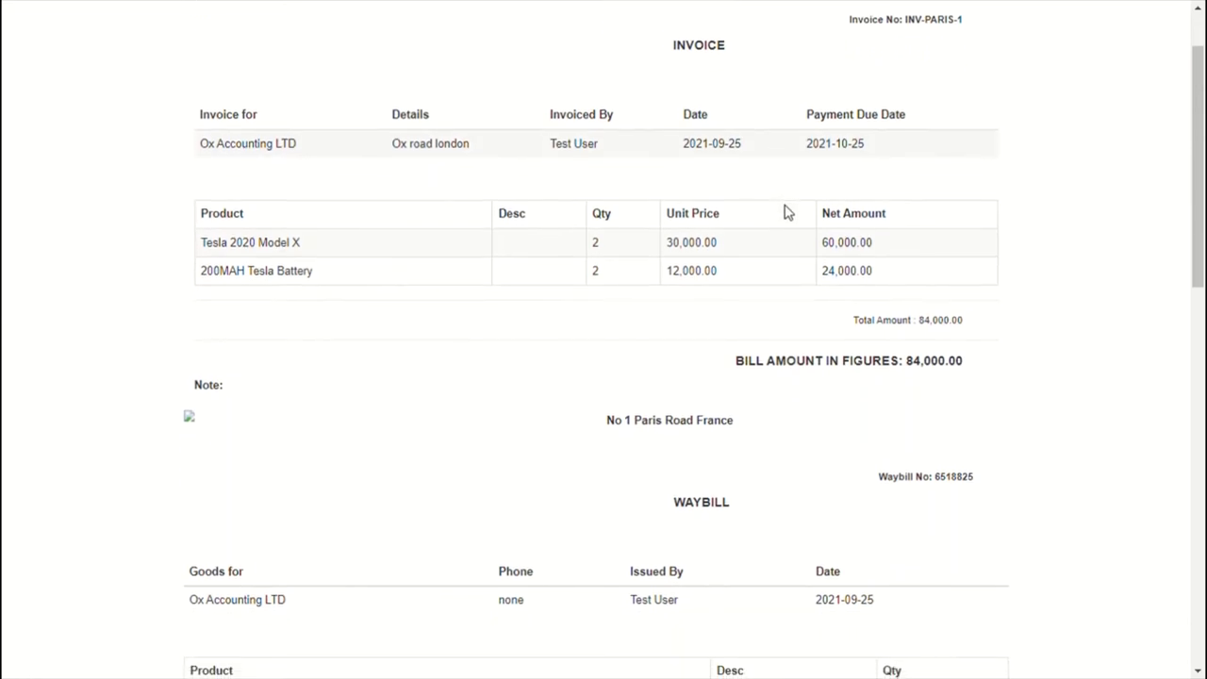
scroll(367, 502, "down", 2)
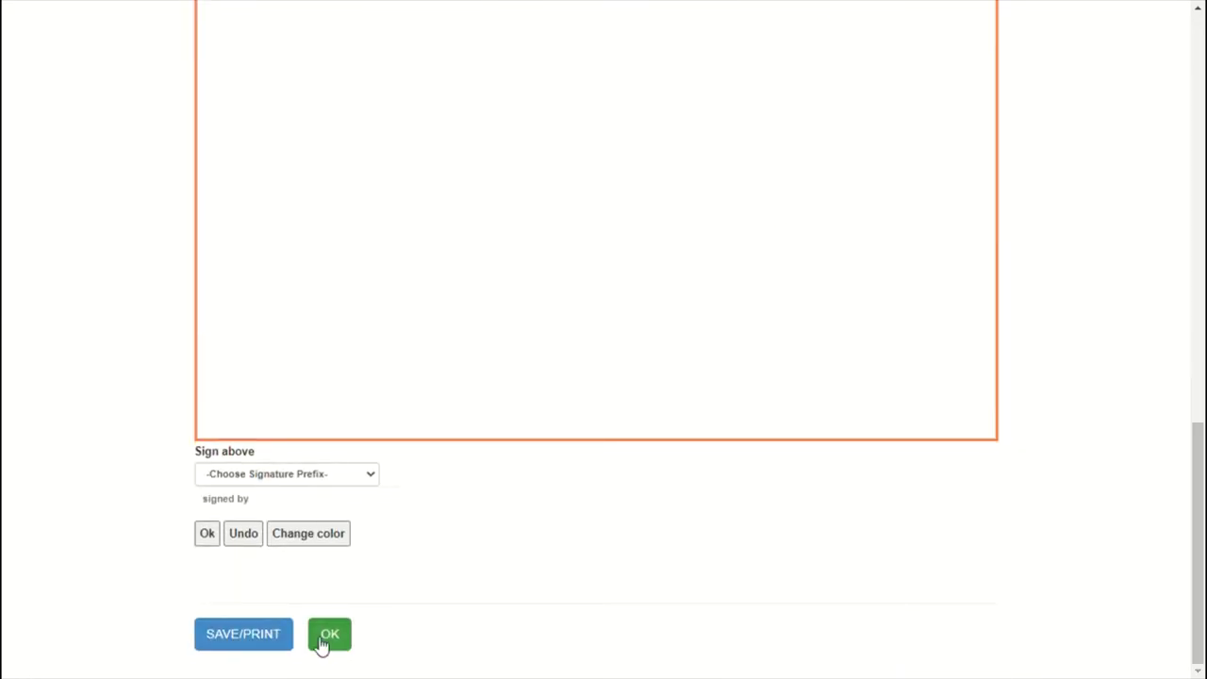
Step: Close the invoice and go to Sales Log > View/Update Sales
left_click(335, 641)
scroll(560, 590, "down", 3)
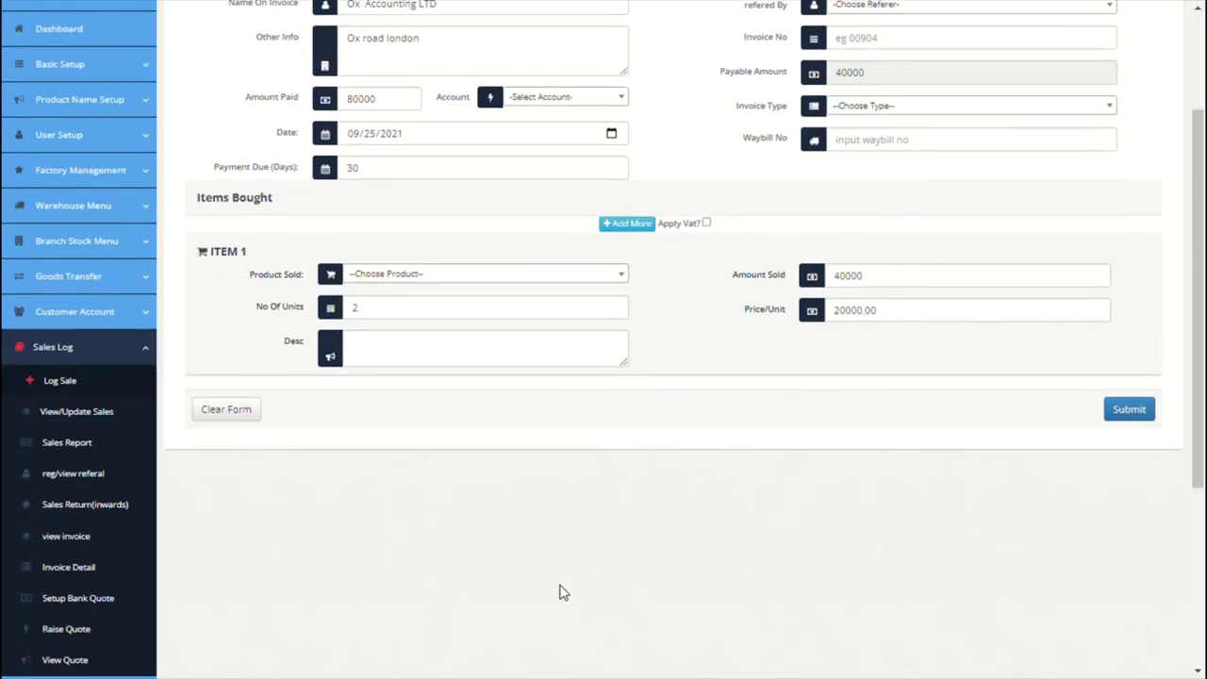
left_click(80, 381)
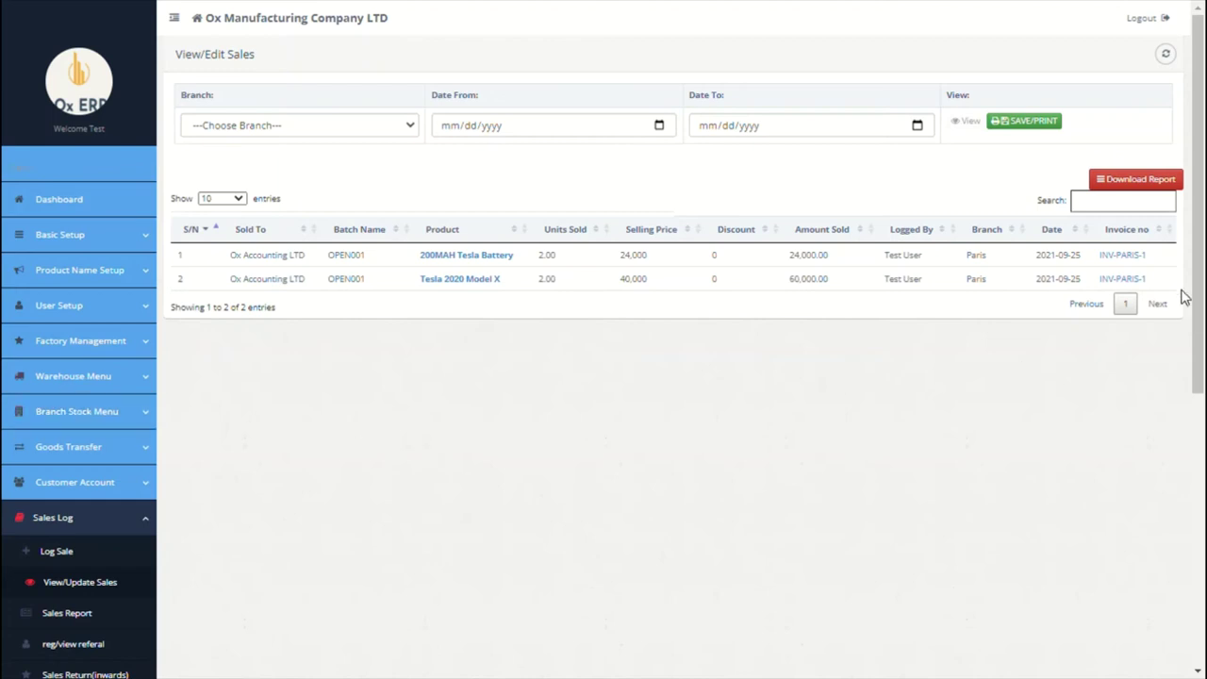
Step: Open the 200MAH Tesla Battery sale, copy its INV-PARIS-1 invoice number, and reverse it
left_click(496, 263)
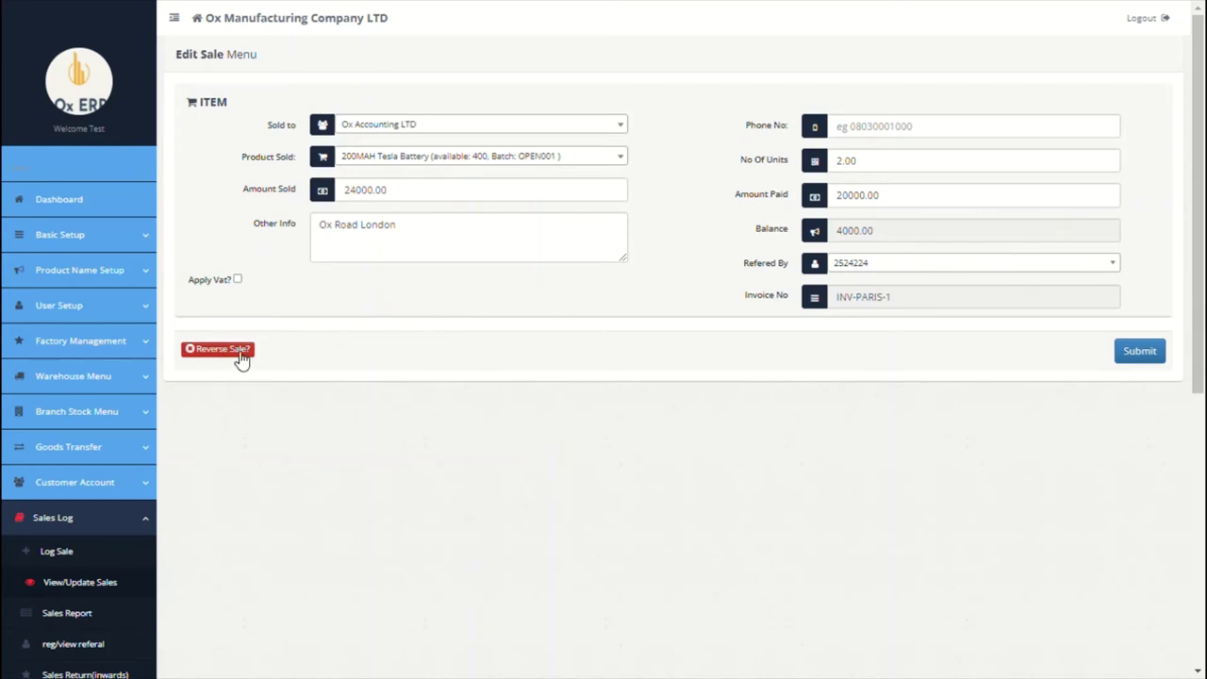
left_click(899, 304)
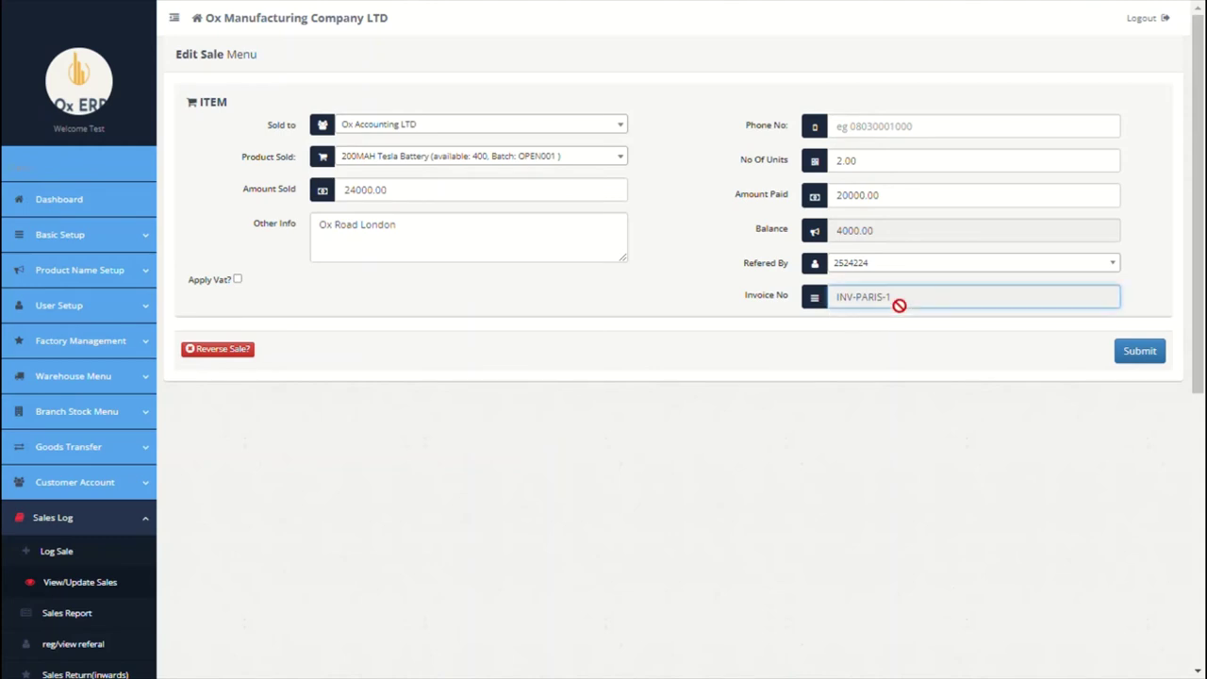
key("ctrl+a")
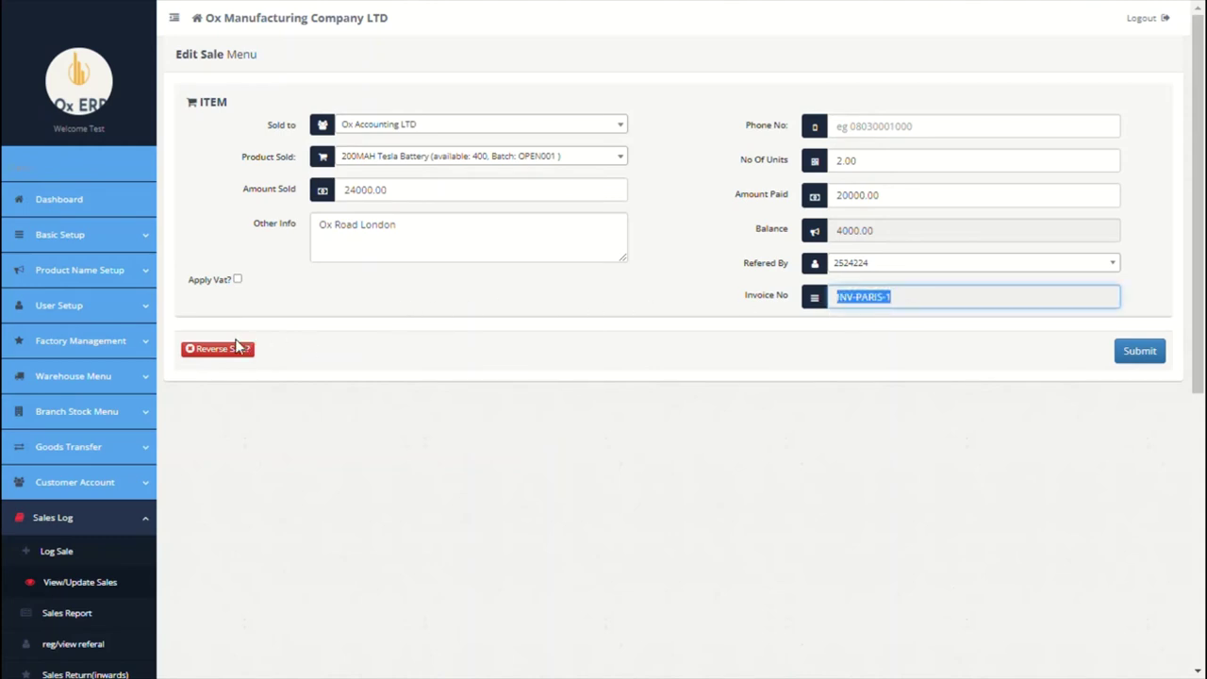
left_click(217, 350)
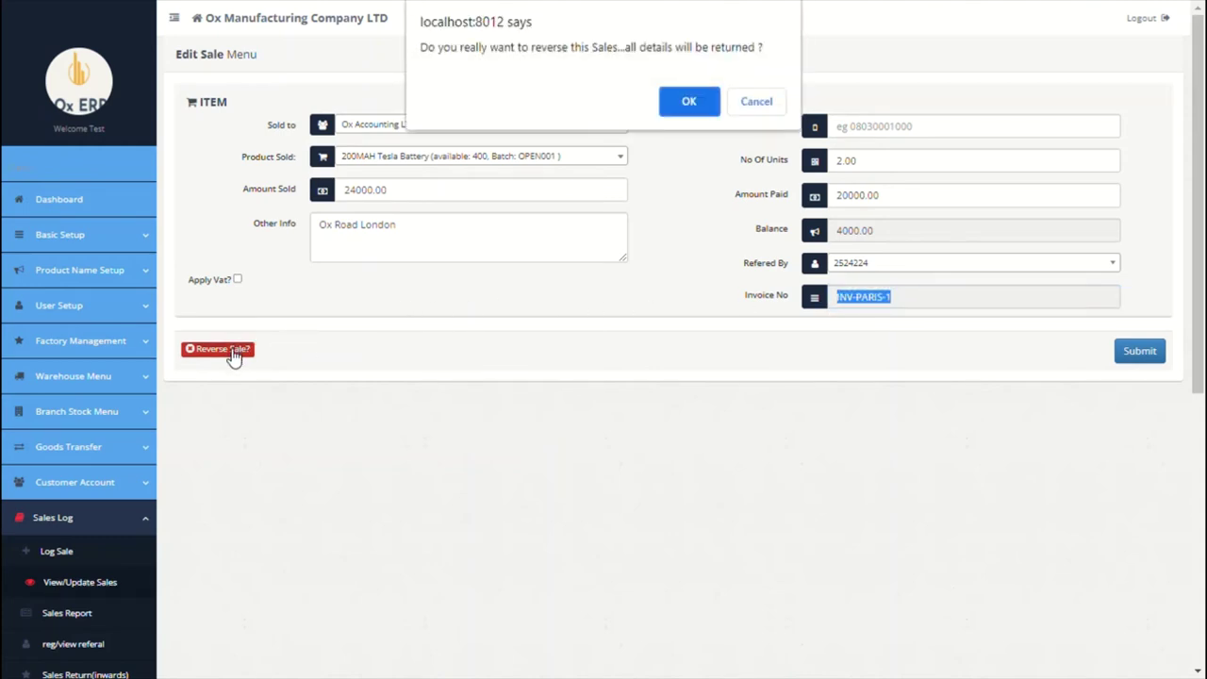
key("Return")
left_click(585, 142)
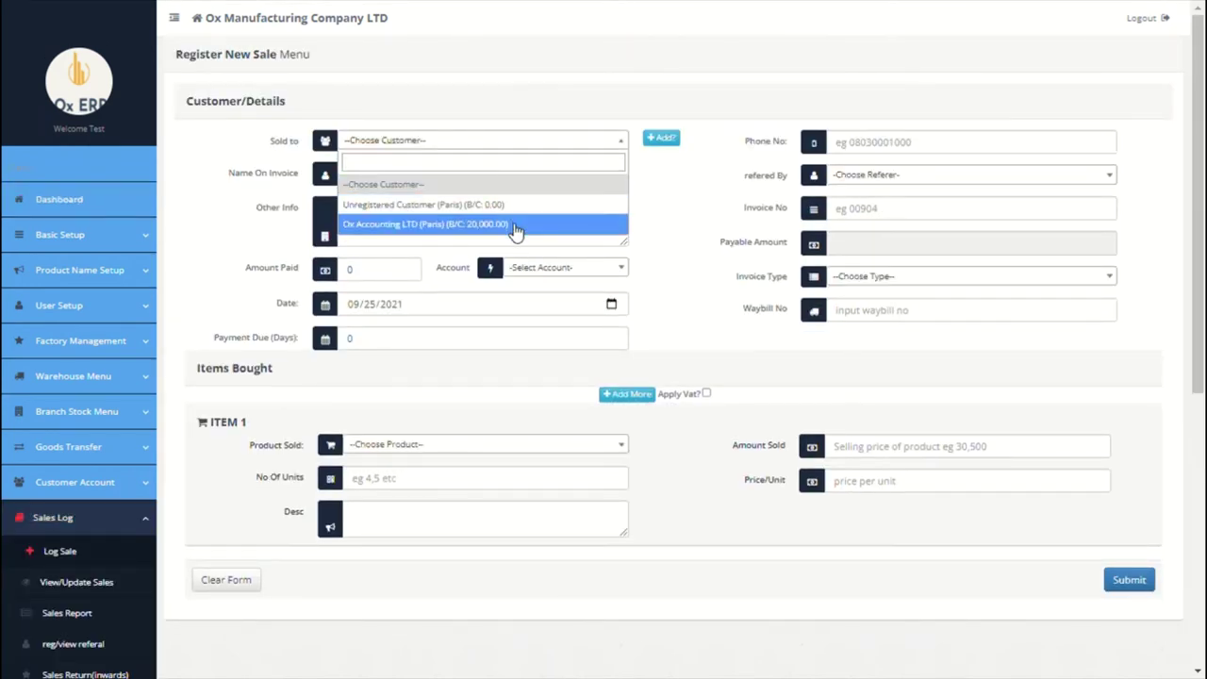
Step: Enter a sale to Ox Accounting LTD on INV-PARIS-1: one 200MAH Tesla Battery
left_click(517, 221)
left_click(892, 213)
type("INV-PARIS-1")
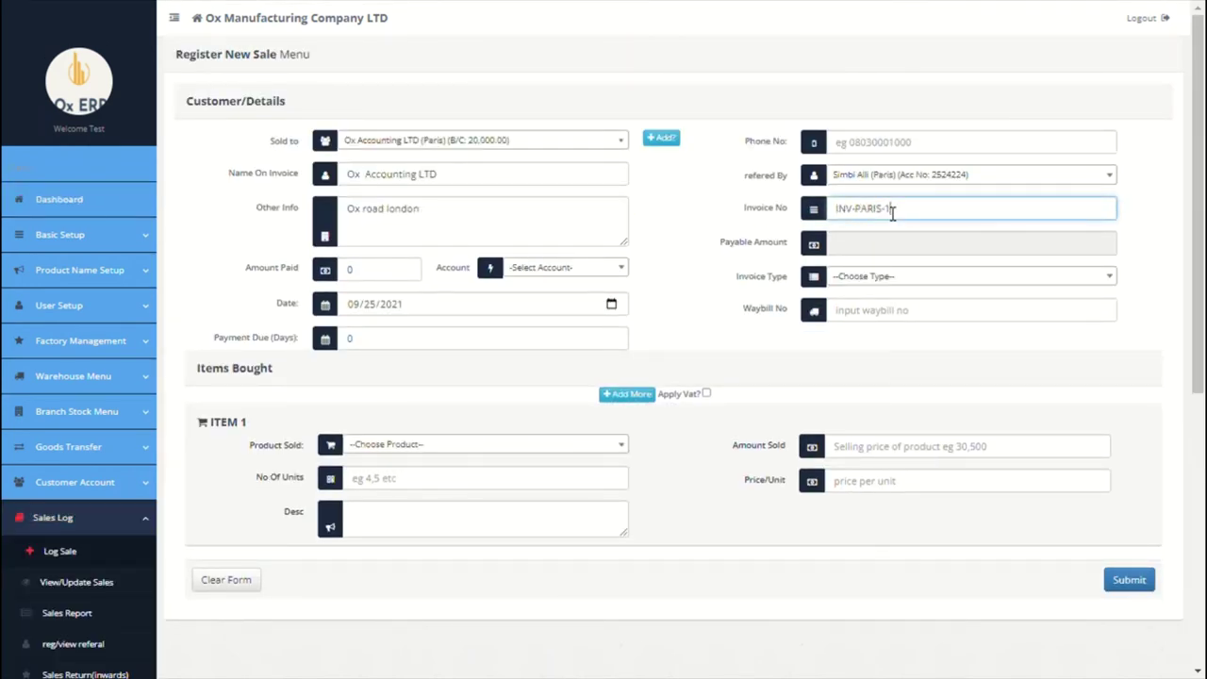
left_click(464, 451)
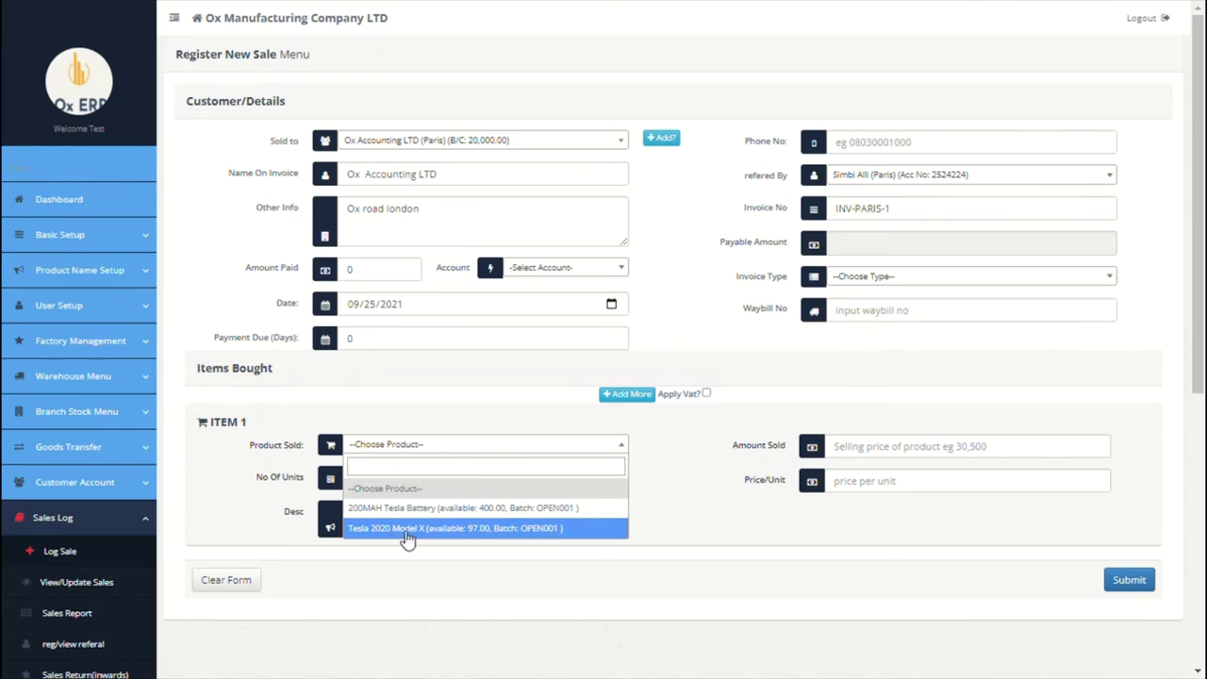
left_click(450, 507)
left_click(458, 489)
type("1")
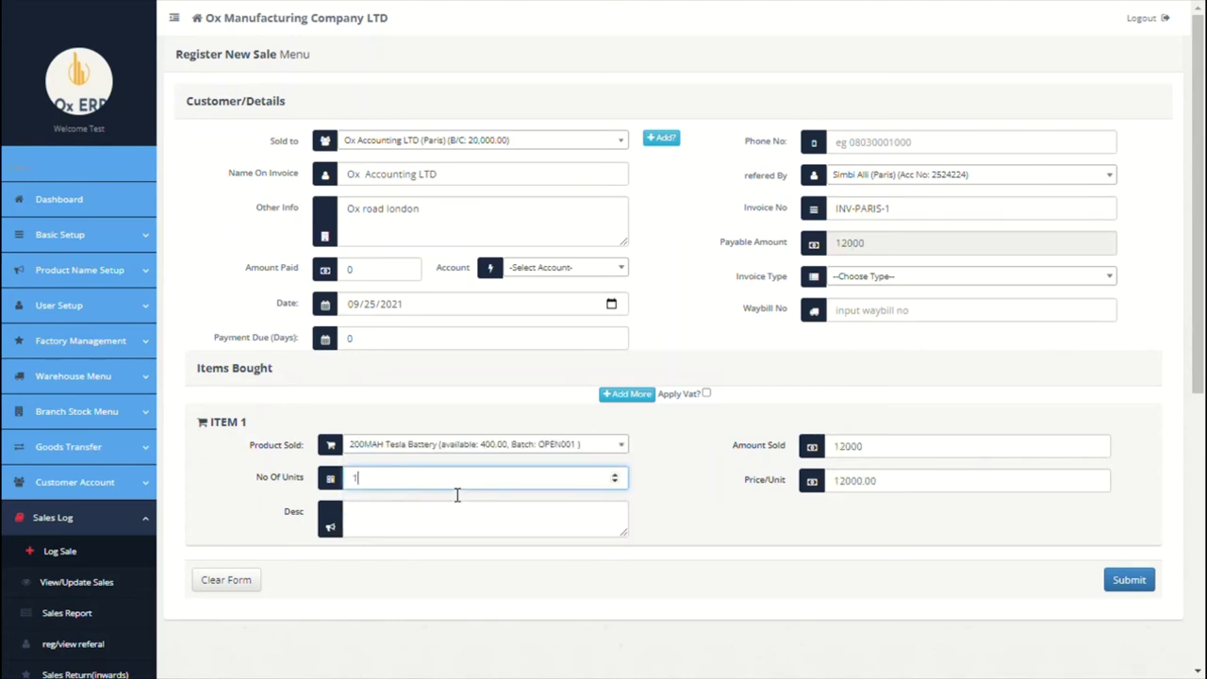
left_click(738, 478)
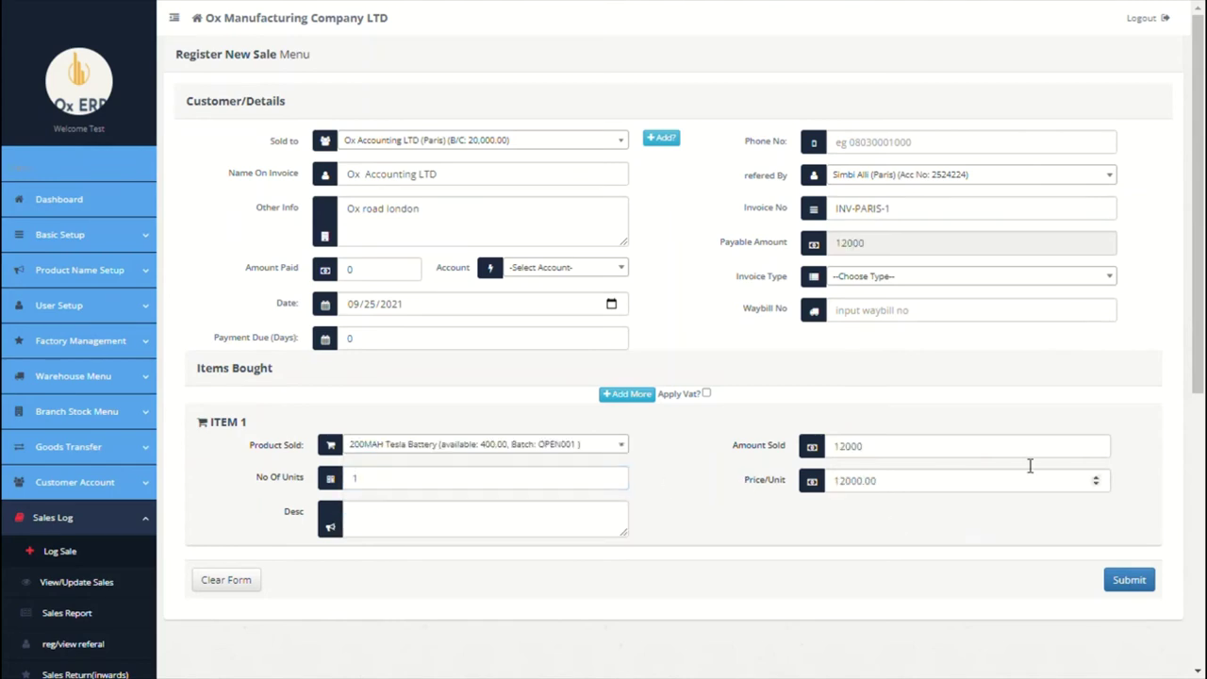
Step: Submit the battery sale, close the invoice, and open View/Update Sales
left_click(1129, 580)
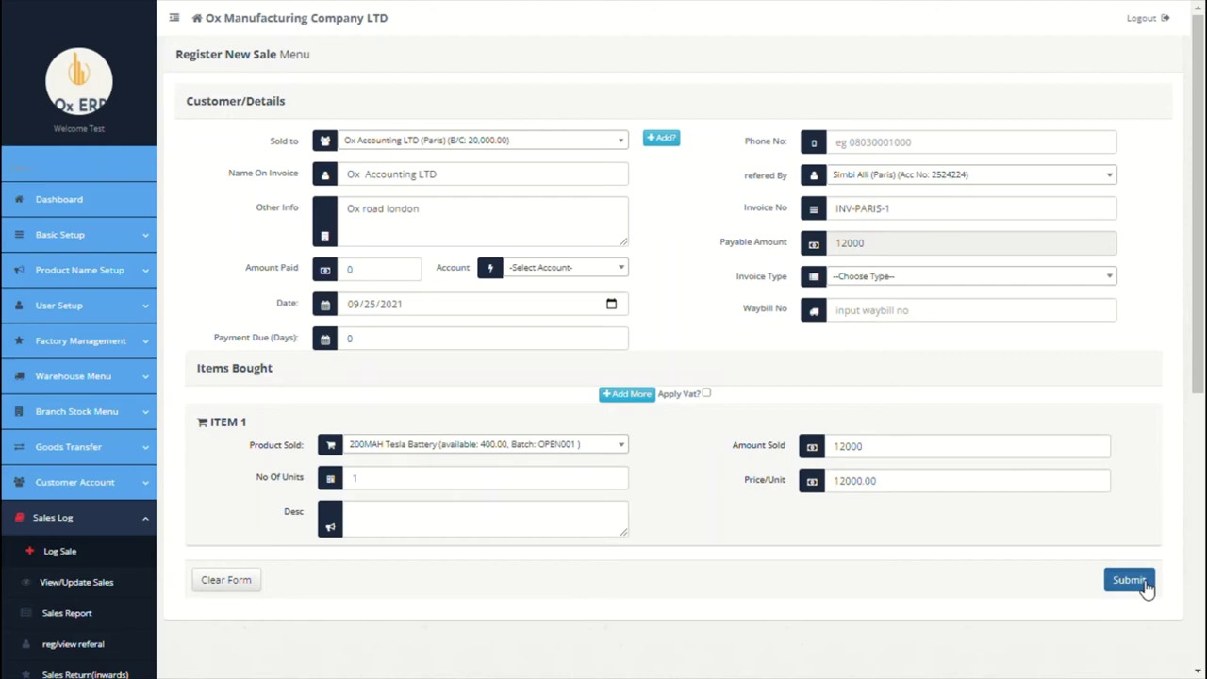
scroll(726, 495, "down", 10)
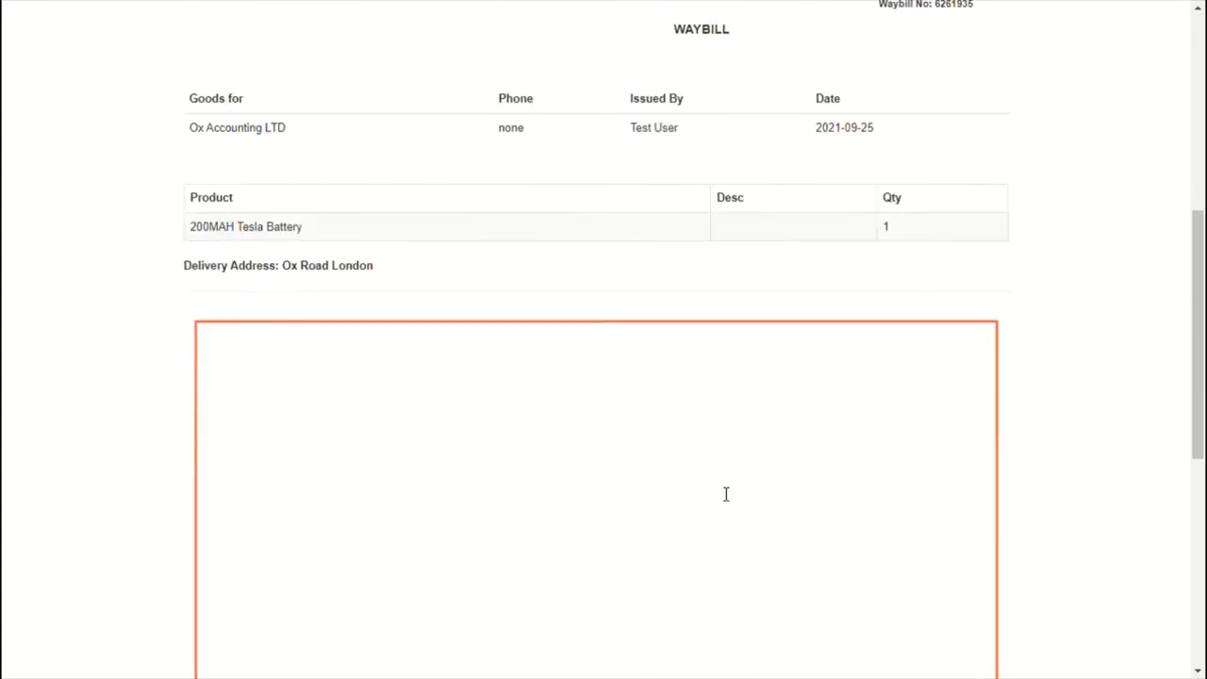
left_click(343, 636)
scroll(571, 536, "down", 3)
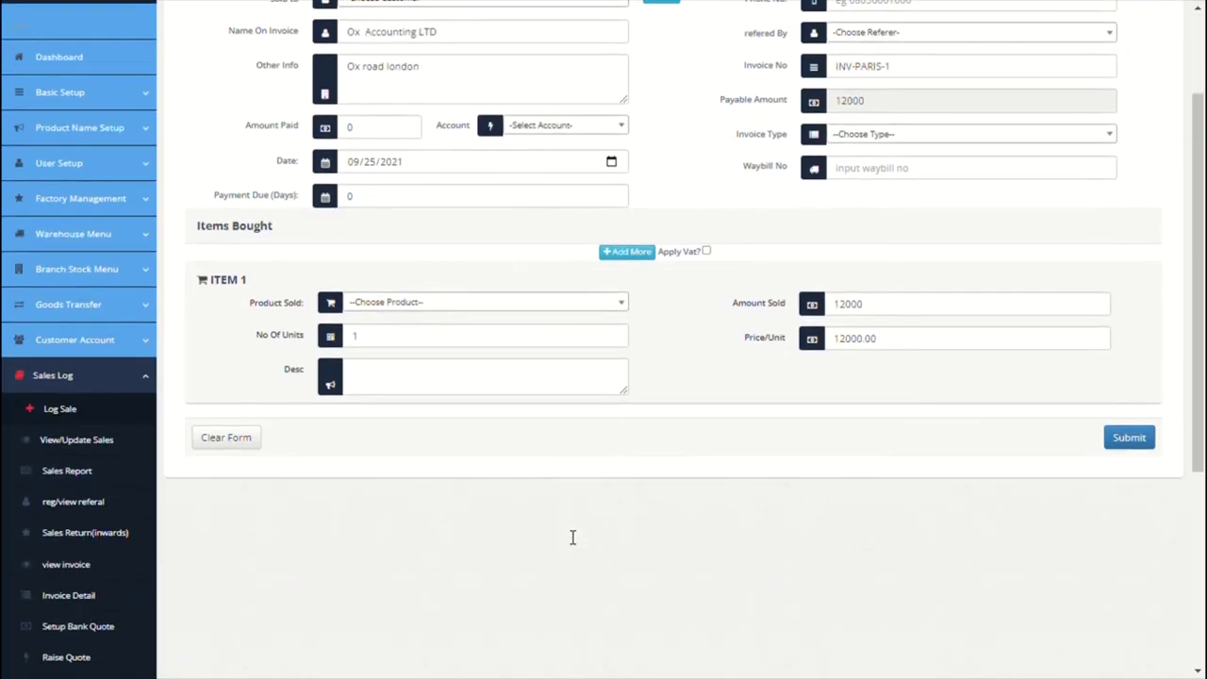
left_click(93, 438)
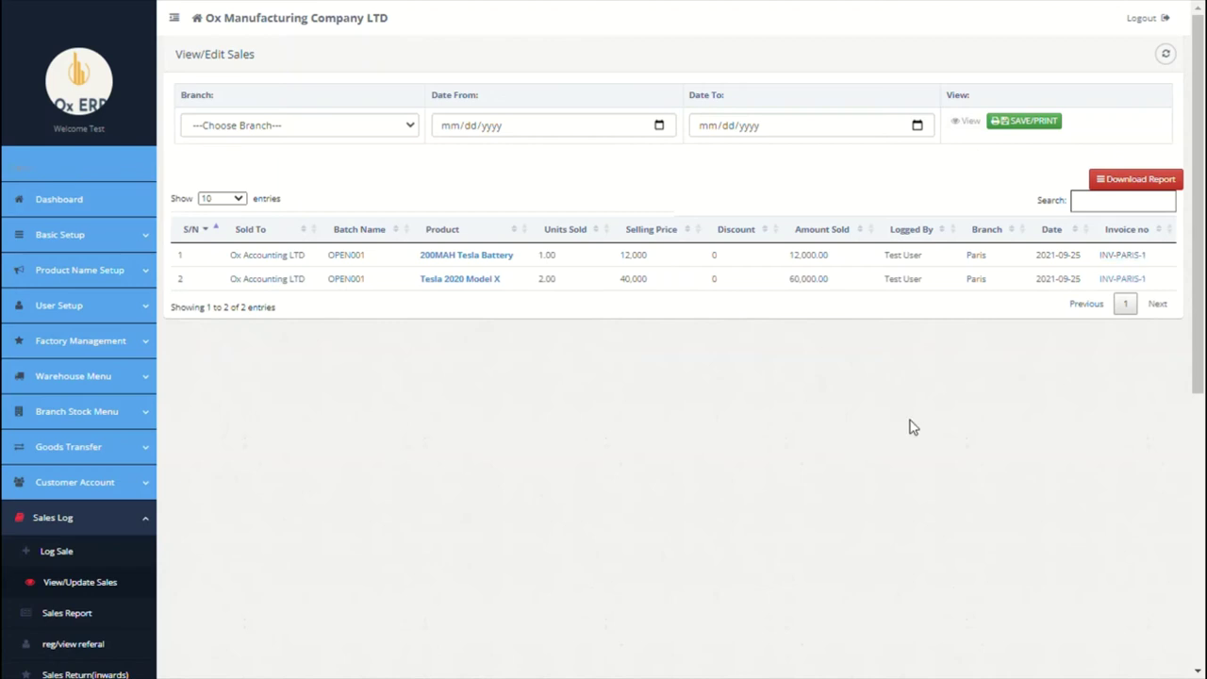
Step: Open the Sales Report listing INV-PARIS-1 at 72,000 sold and 72,000 paid
scroll(913, 427, "down", 2)
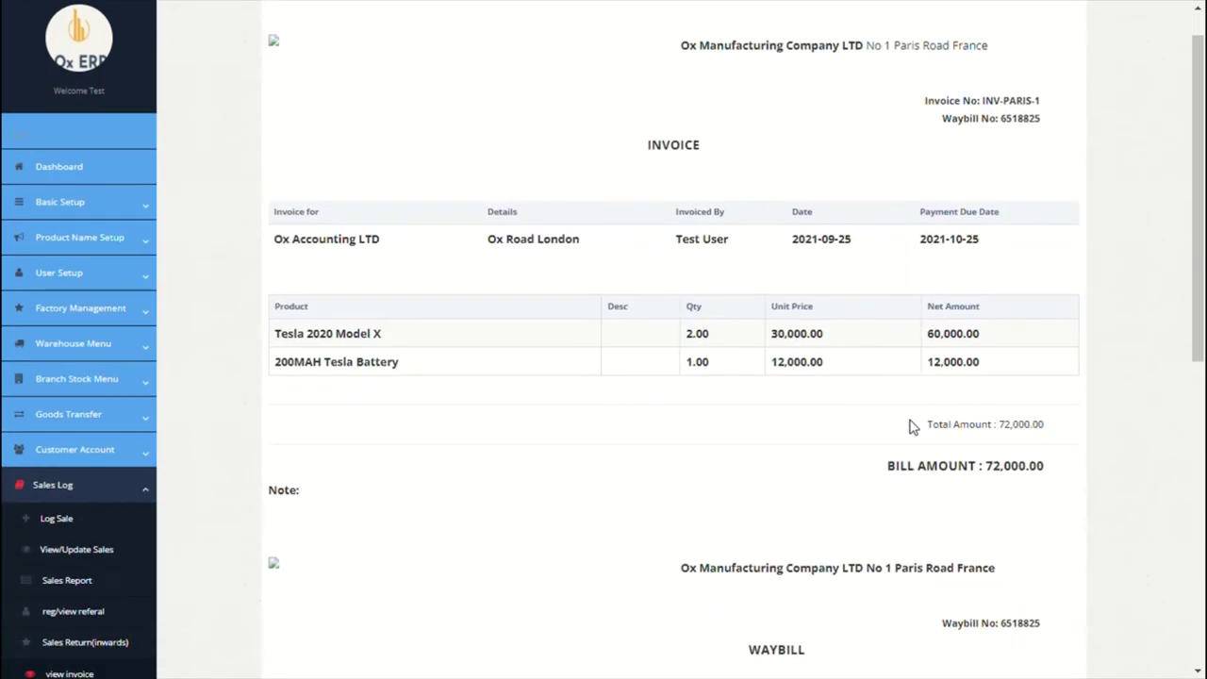
scroll(912, 427, "down", 3)
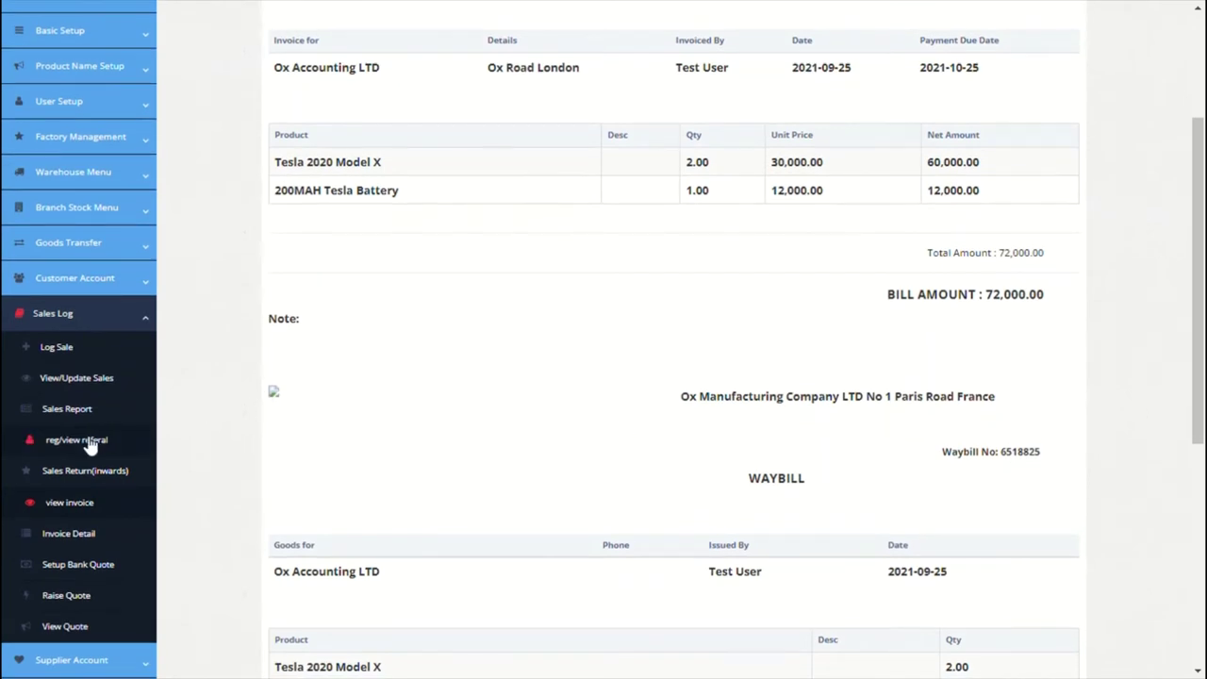
left_click(81, 411)
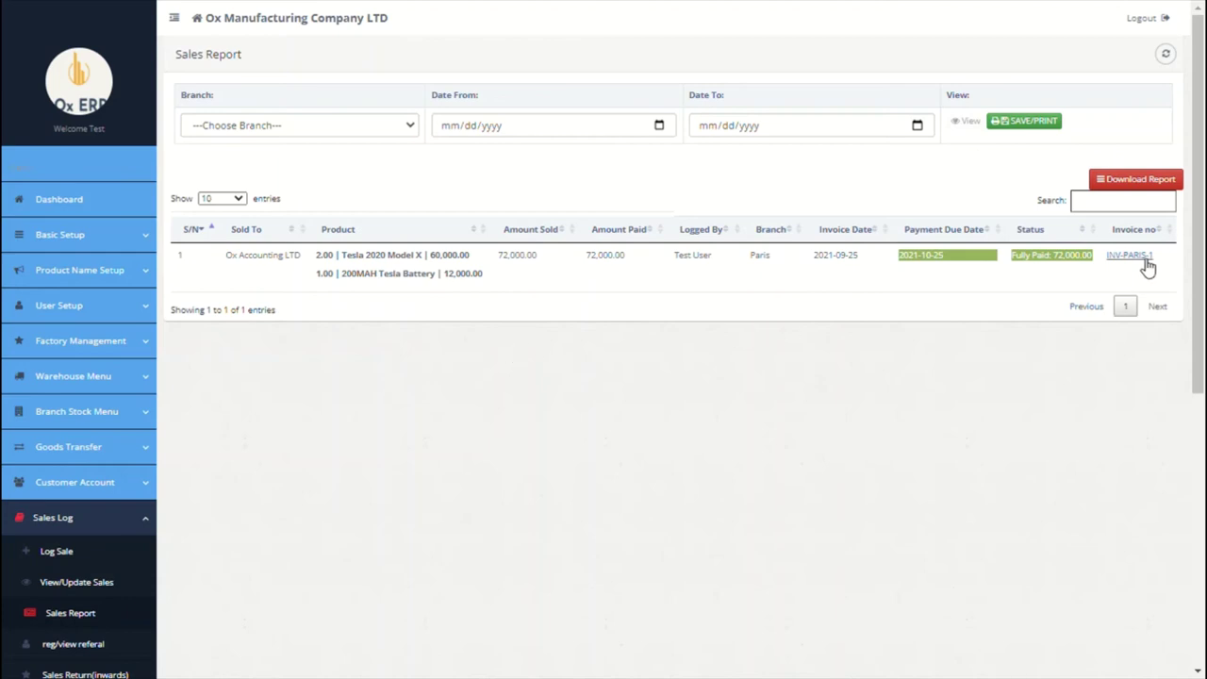
Step: Review the referrals register and its list of referrals
scroll(493, 396, "down", 3)
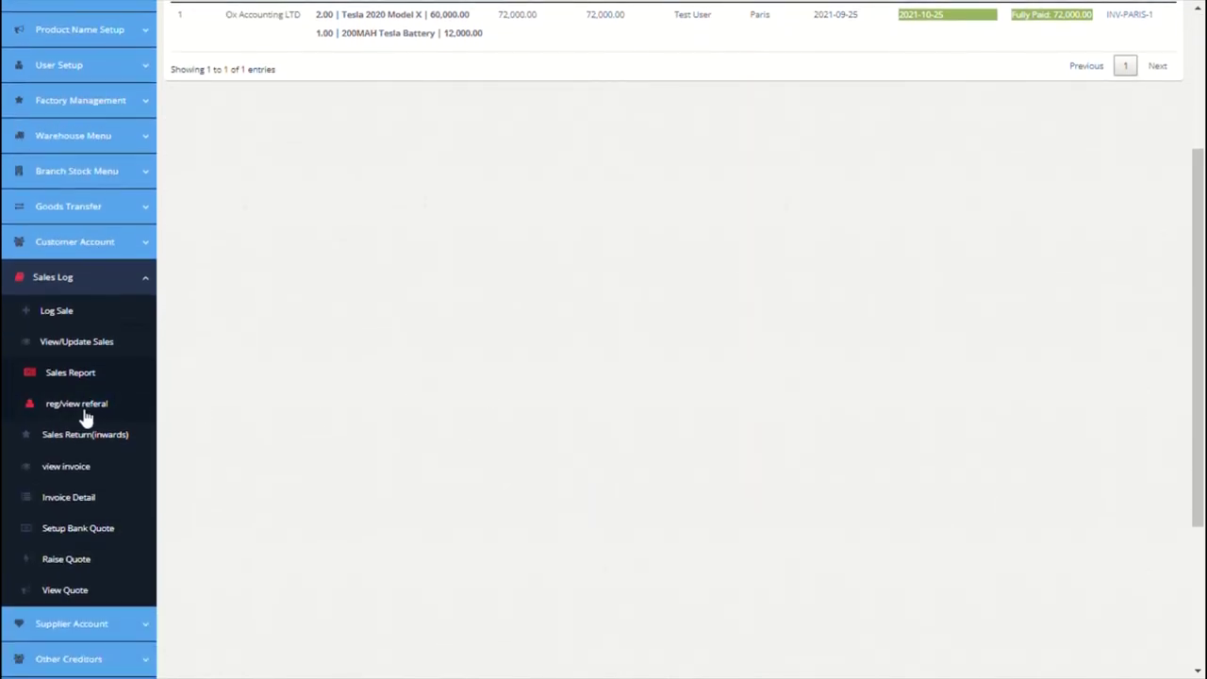
left_click(84, 412)
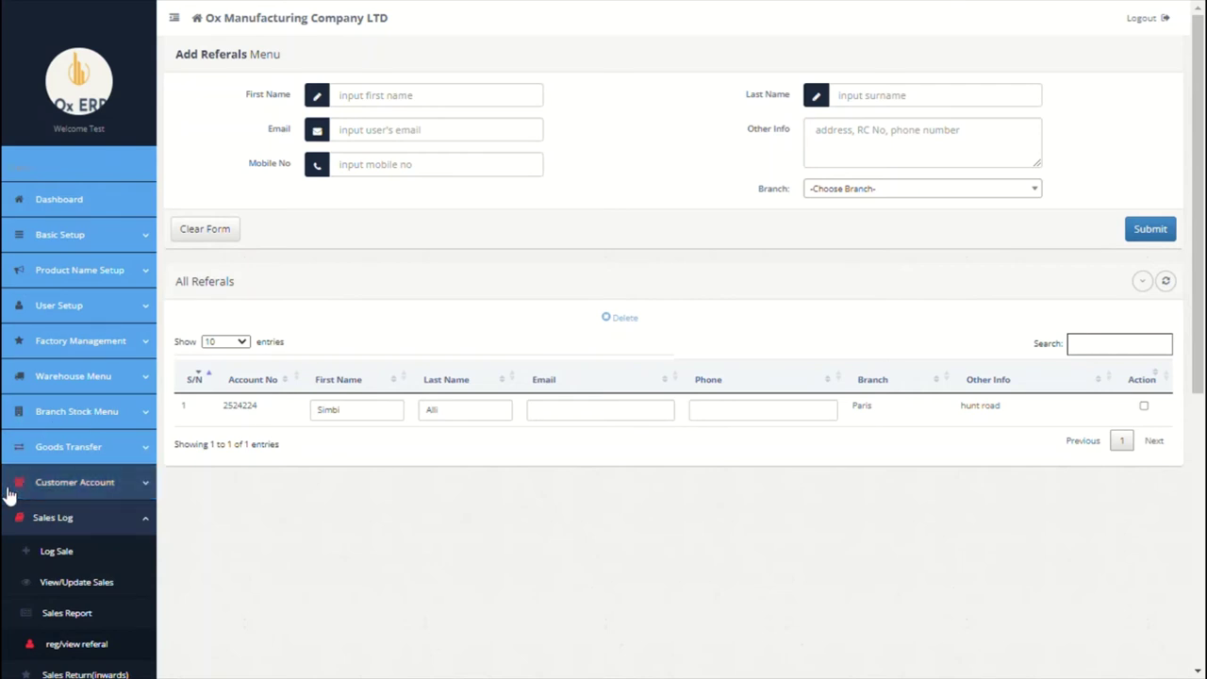
scroll(663, 342, "down", 3)
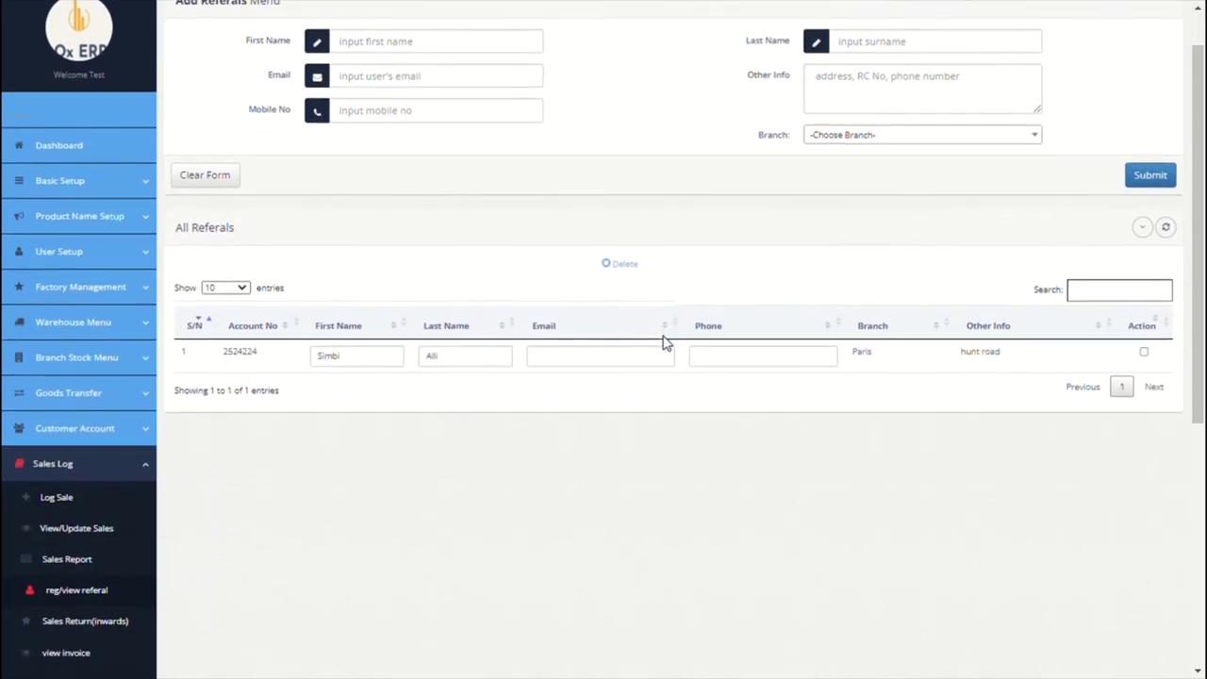
Step: Open the Sales Return Tracker showing the returned 200MAH Tesla Battery from the Paris branch
scroll(663, 342, "down", 1)
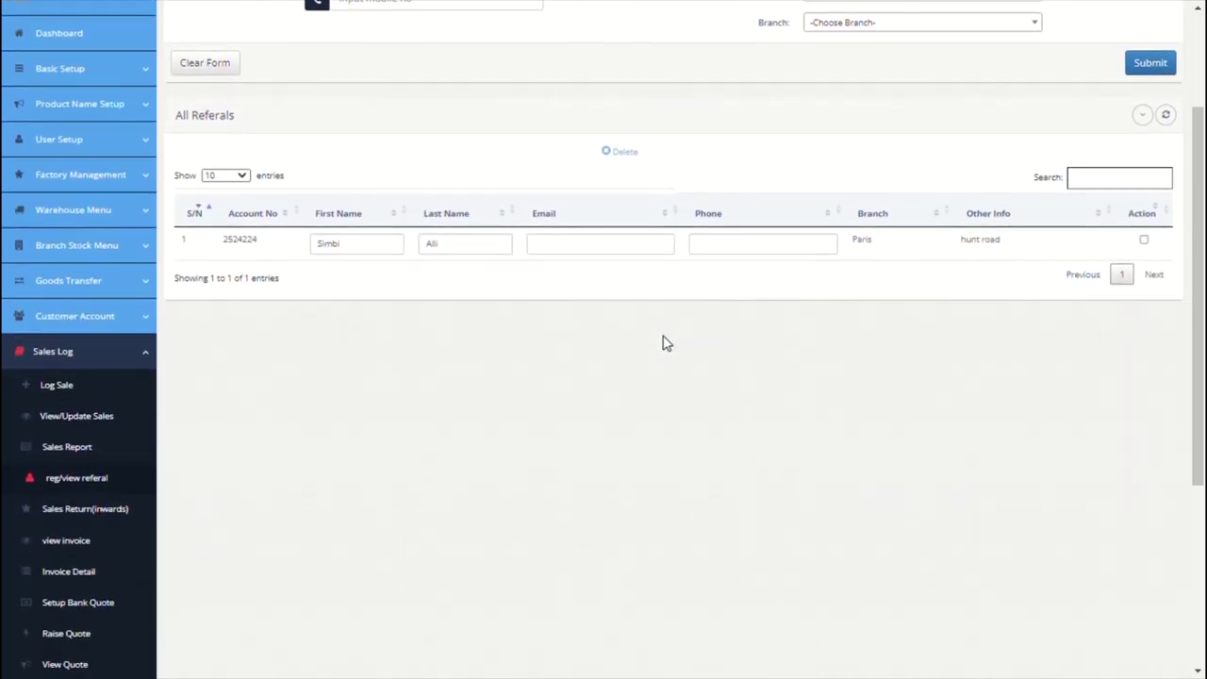
left_click(108, 519)
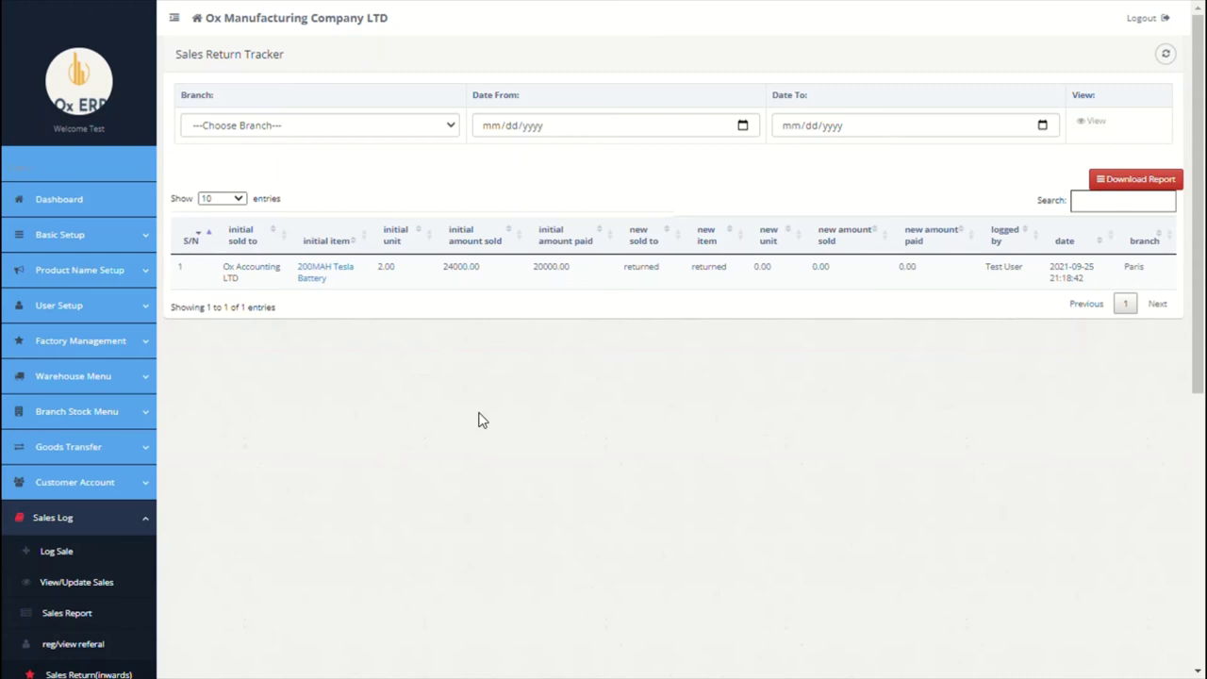
scroll(478, 420, "down", 4)
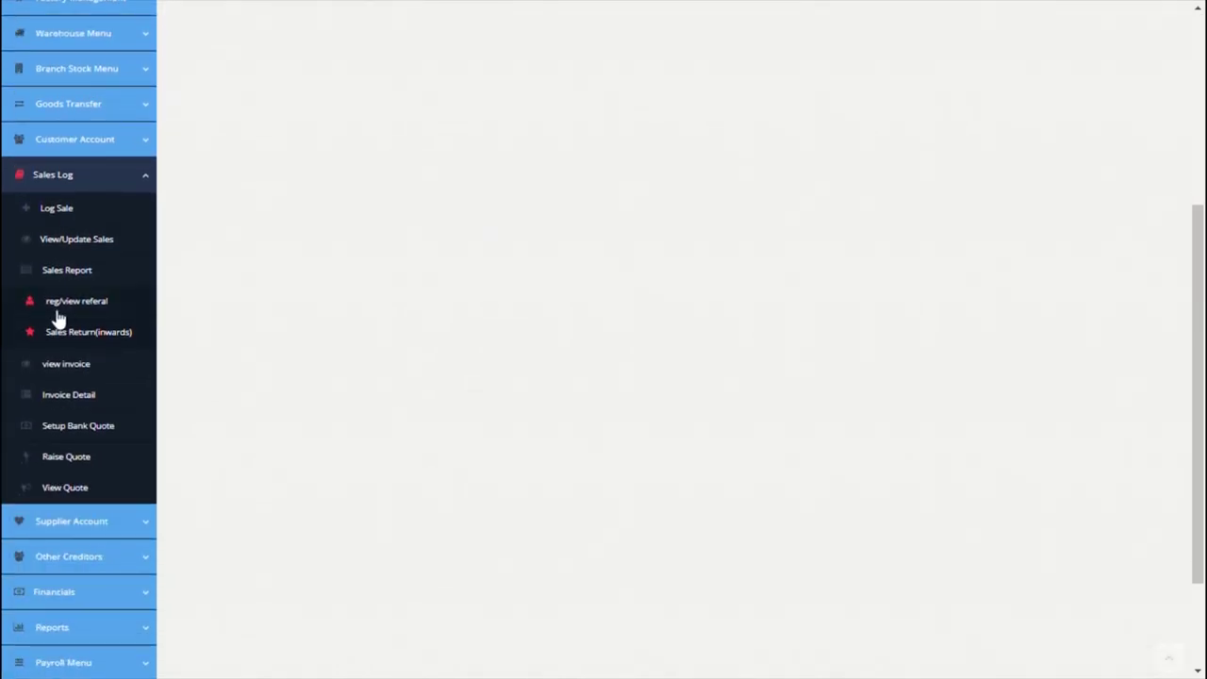
Step: Load the Ox Accounting LTD invoice and waybill by its number, then go to Invoice Detail
left_click(78, 374)
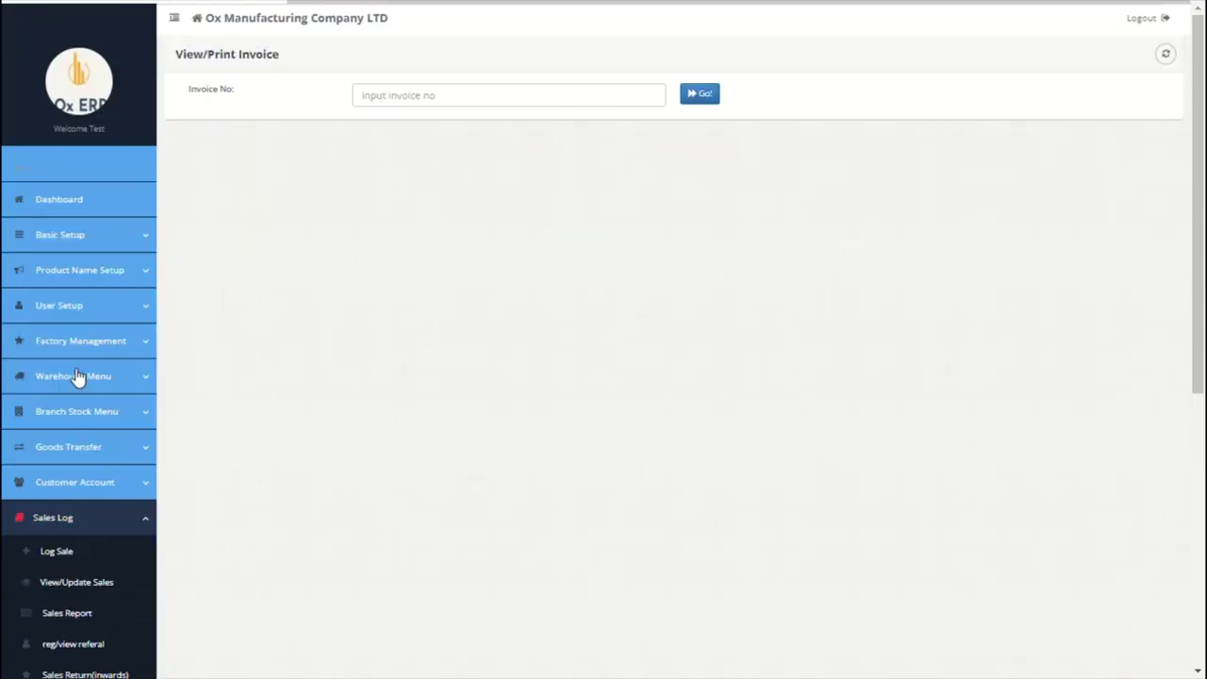
left_click(507, 102)
type("INV-PARIS-1")
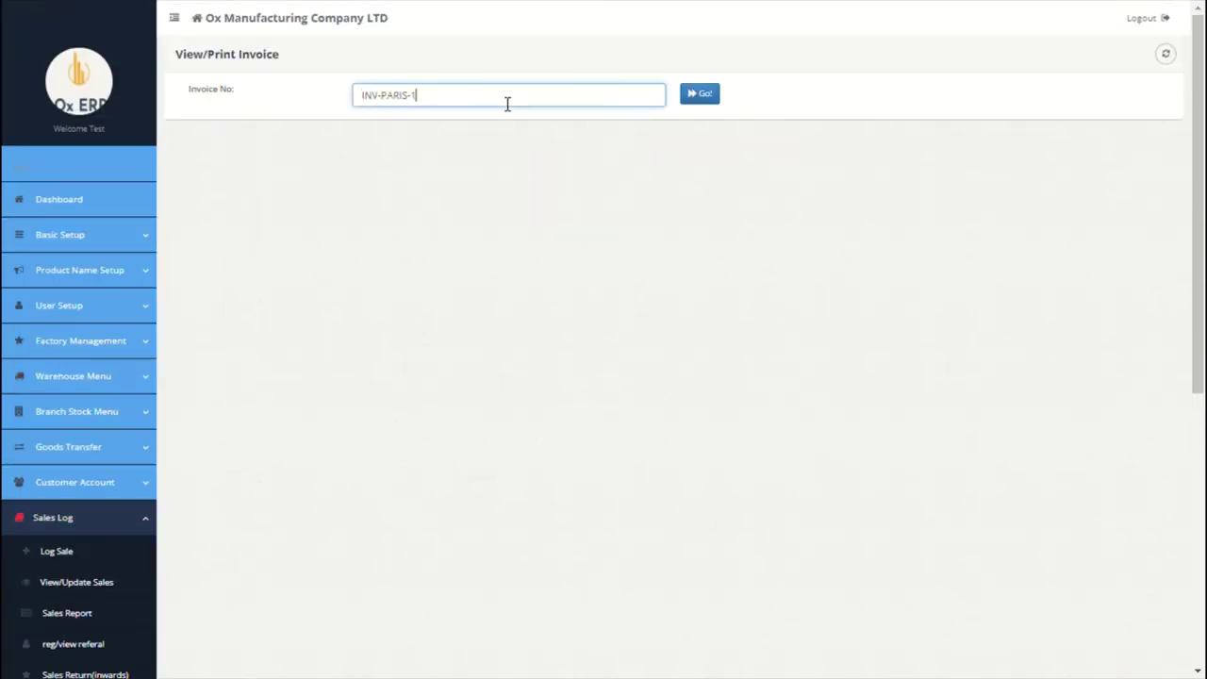
left_click(719, 98)
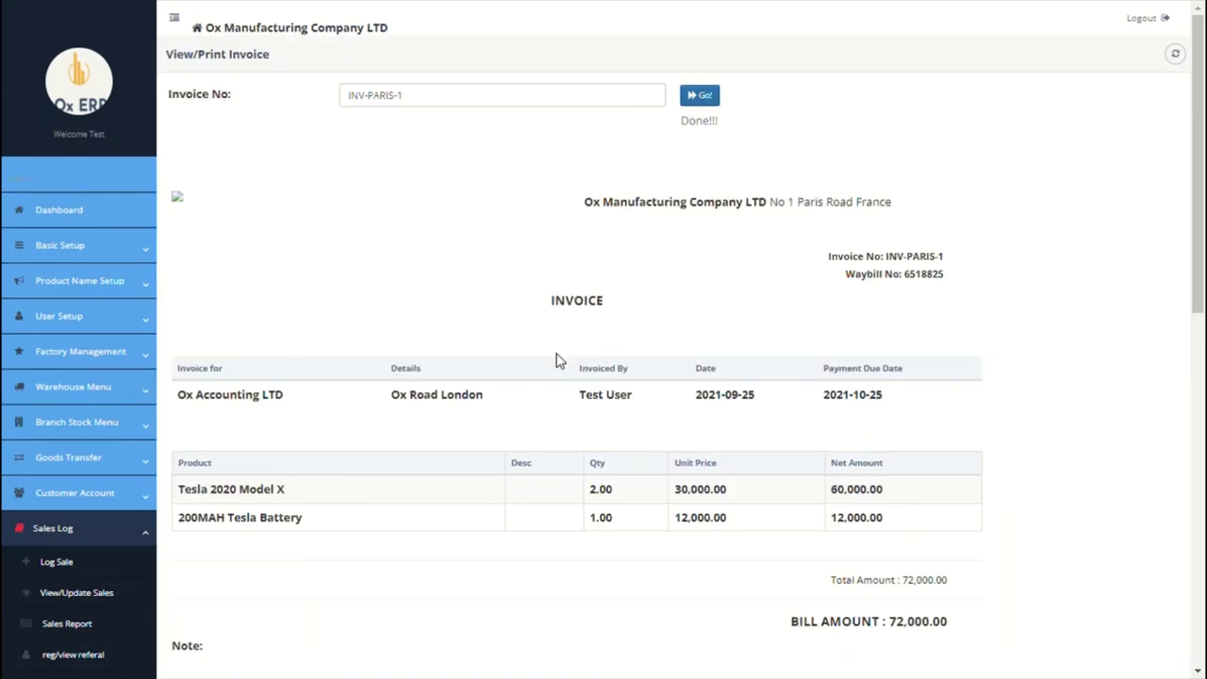
scroll(559, 361, "down", 2)
scroll(559, 361, "down", 2)
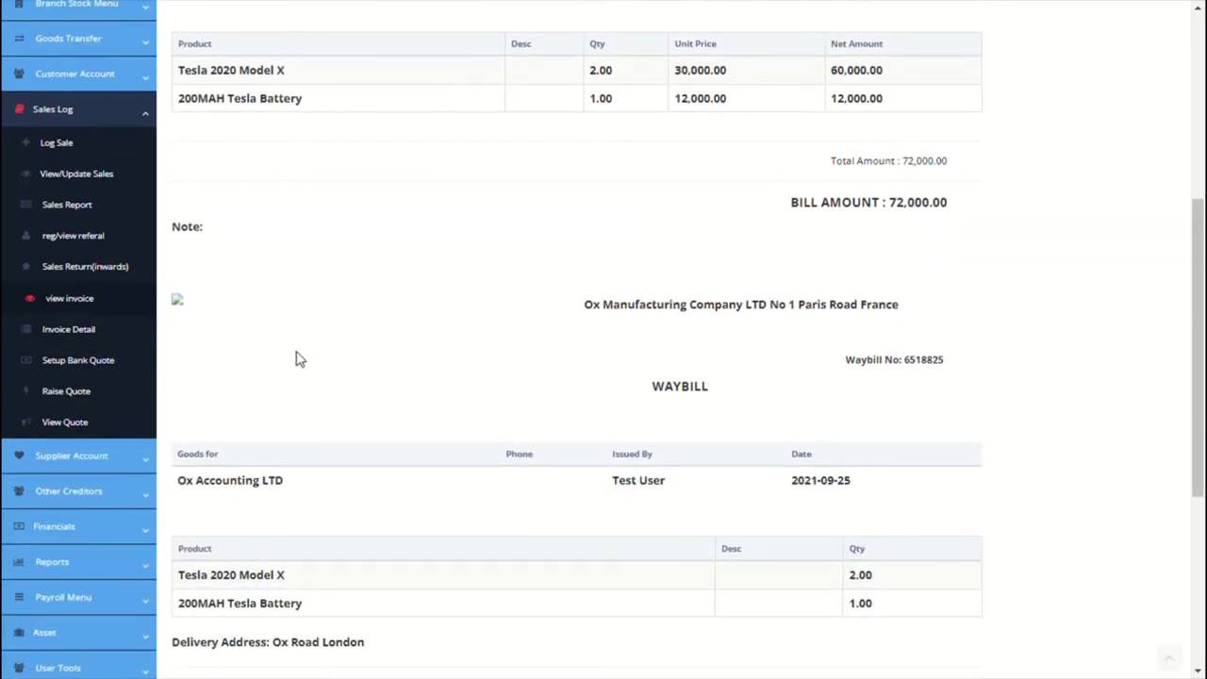
left_click(94, 341)
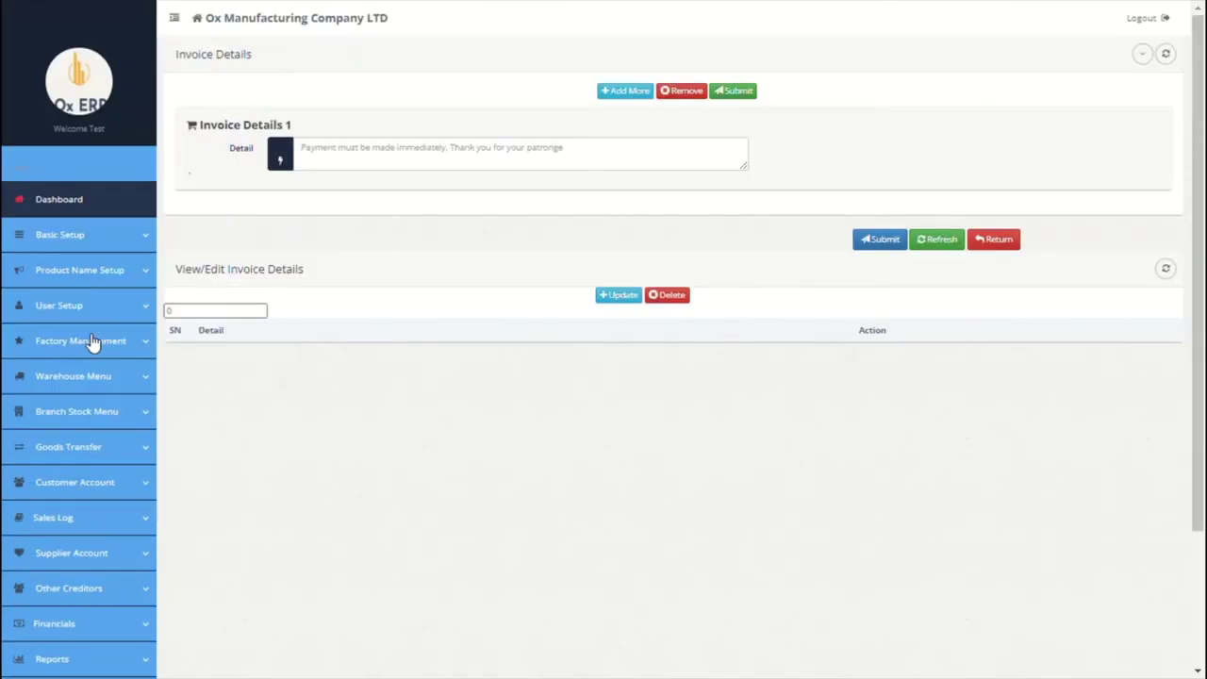
Step: Save a thank-you note and a 'Payment should be made to our bank account' note
left_click(455, 161)
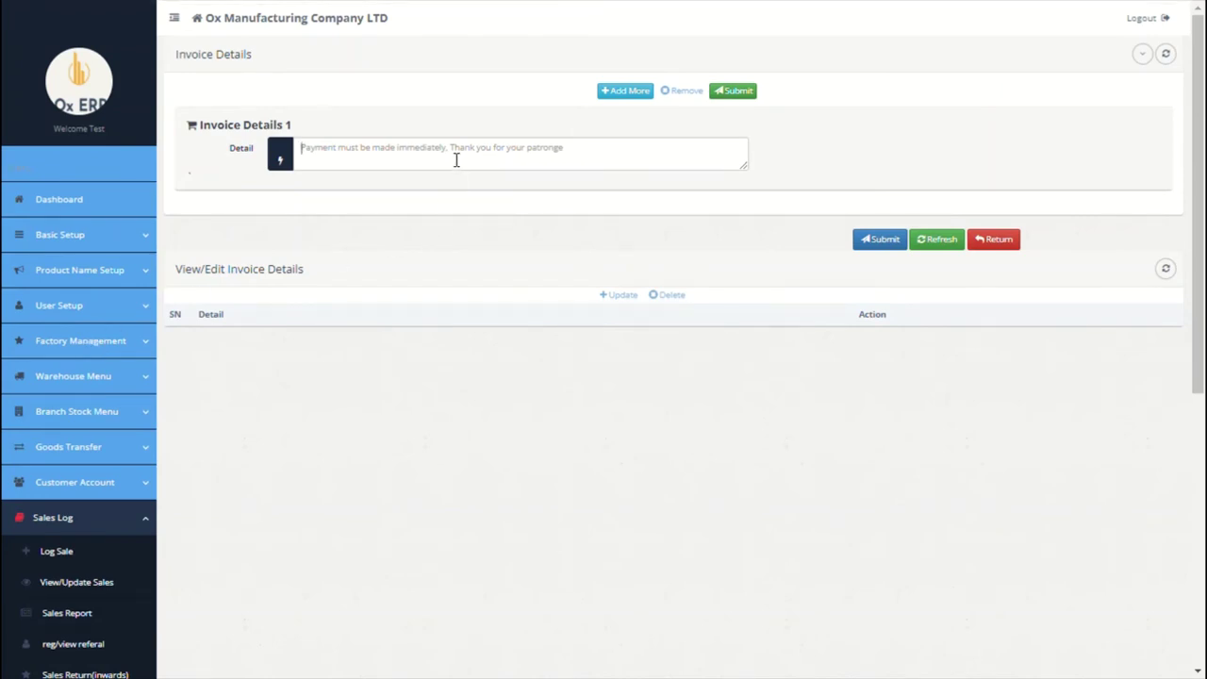
type("Tahnk you")
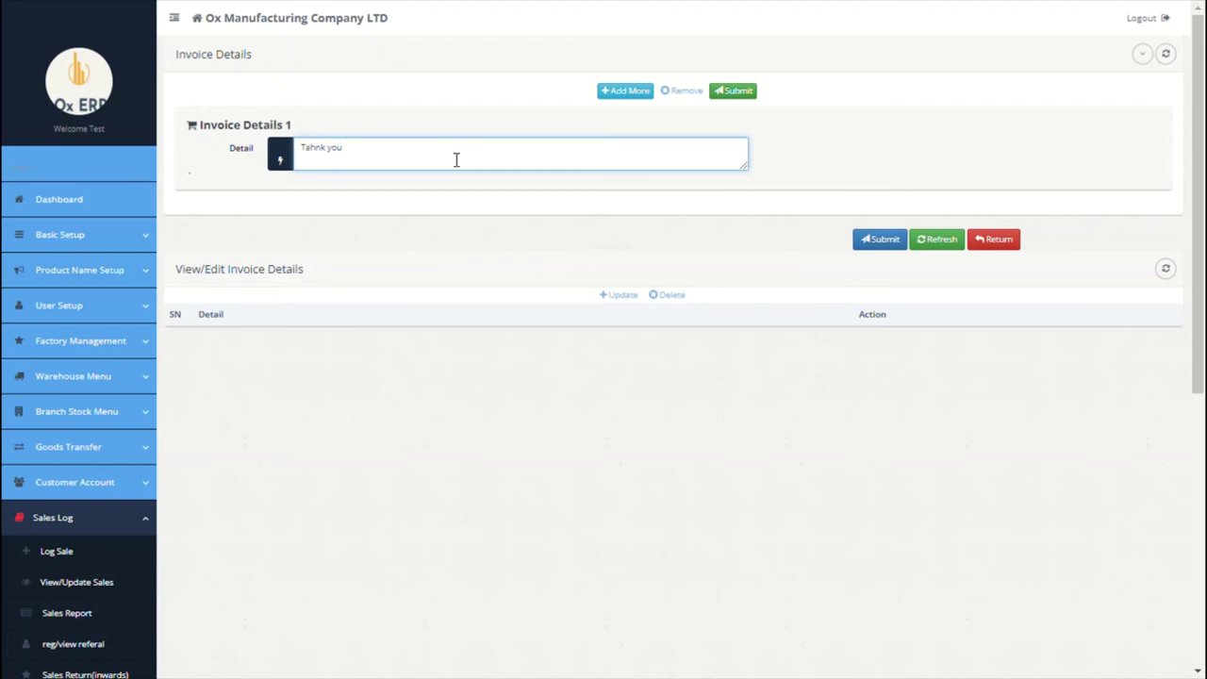
key("BackSpace")
key("BackSpace")
key("BackSpace")
key("BackSpace")
key("BackSpace")
key("BackSpace")
key("BackSpace")
key("BackSpace")
type("hank you for your patronage")
left_click(626, 92)
left_click(506, 160)
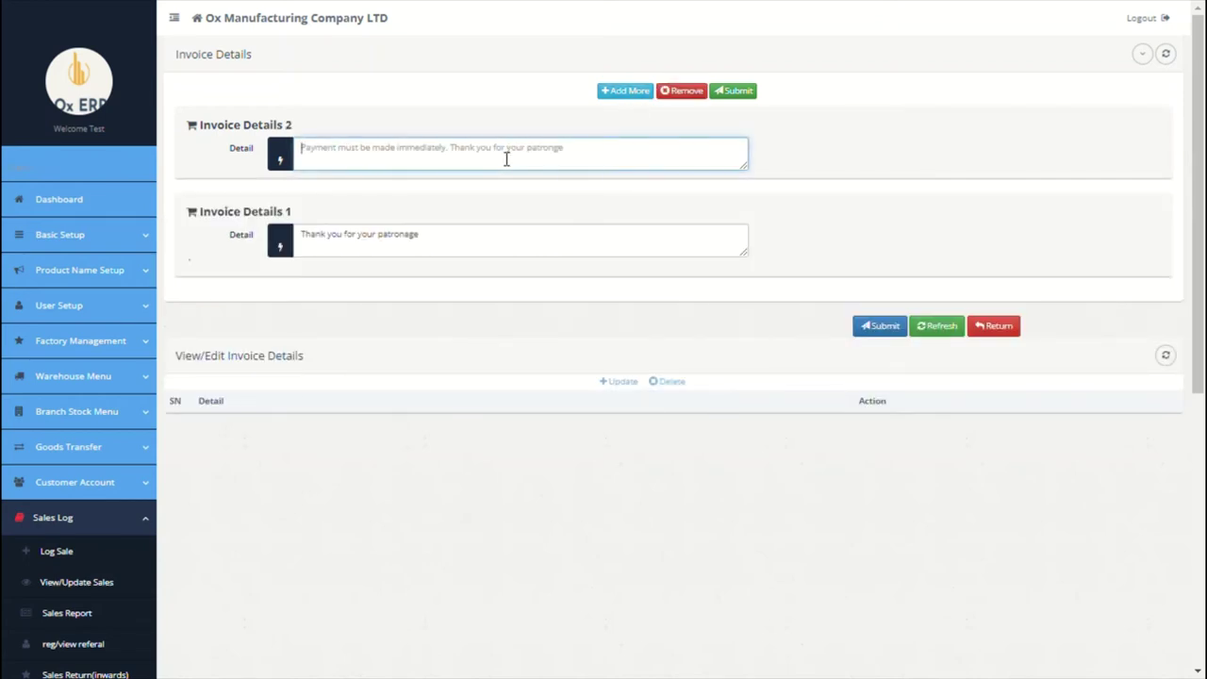
type("Than")
key("BackSpace")
key("BackSpace")
key("BackSpace")
key("BackSpace")
type("Paym")
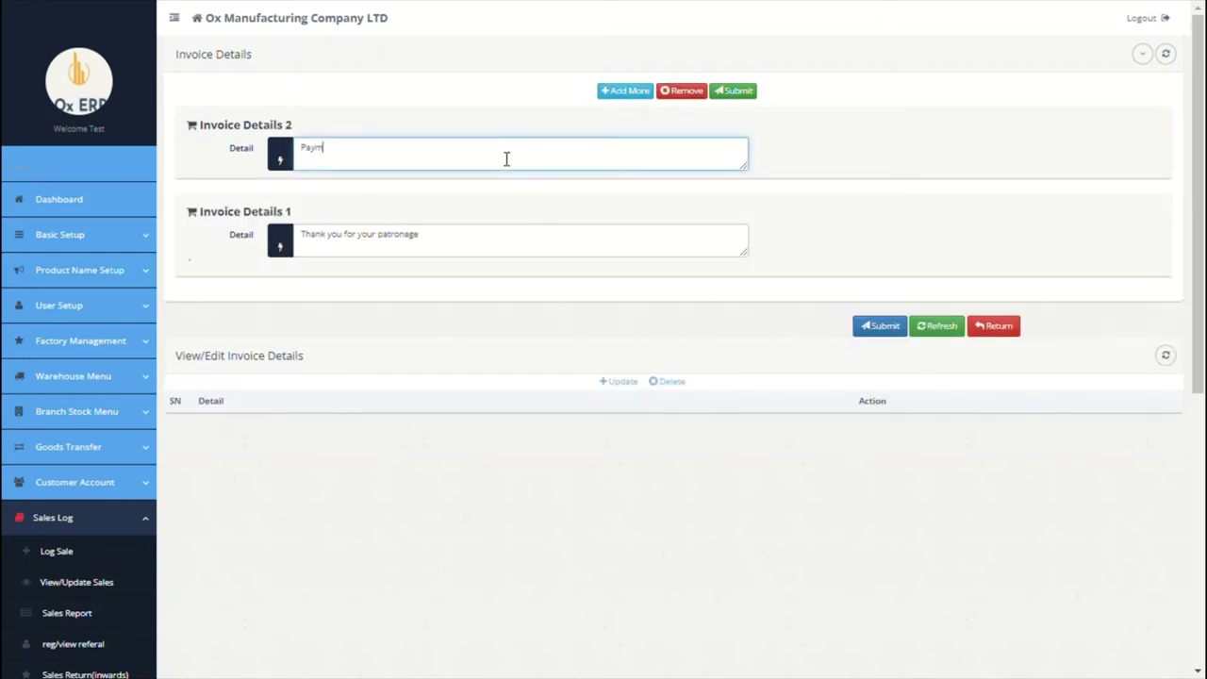
type("ent should be made to our bank account")
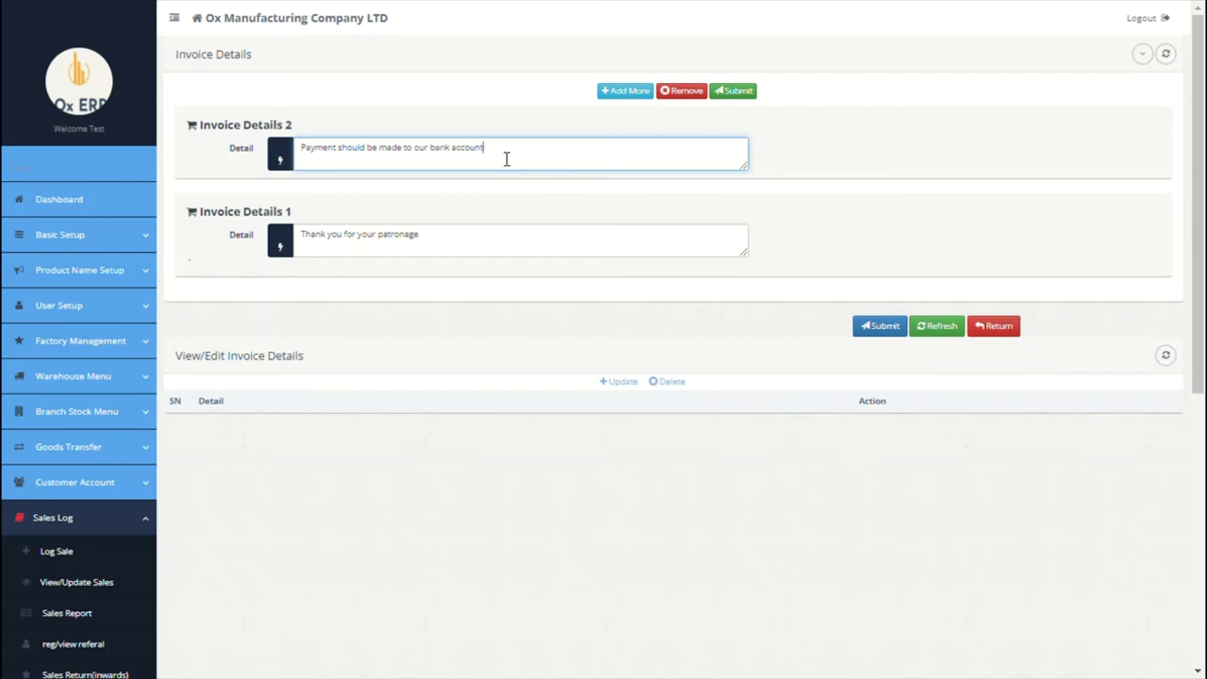
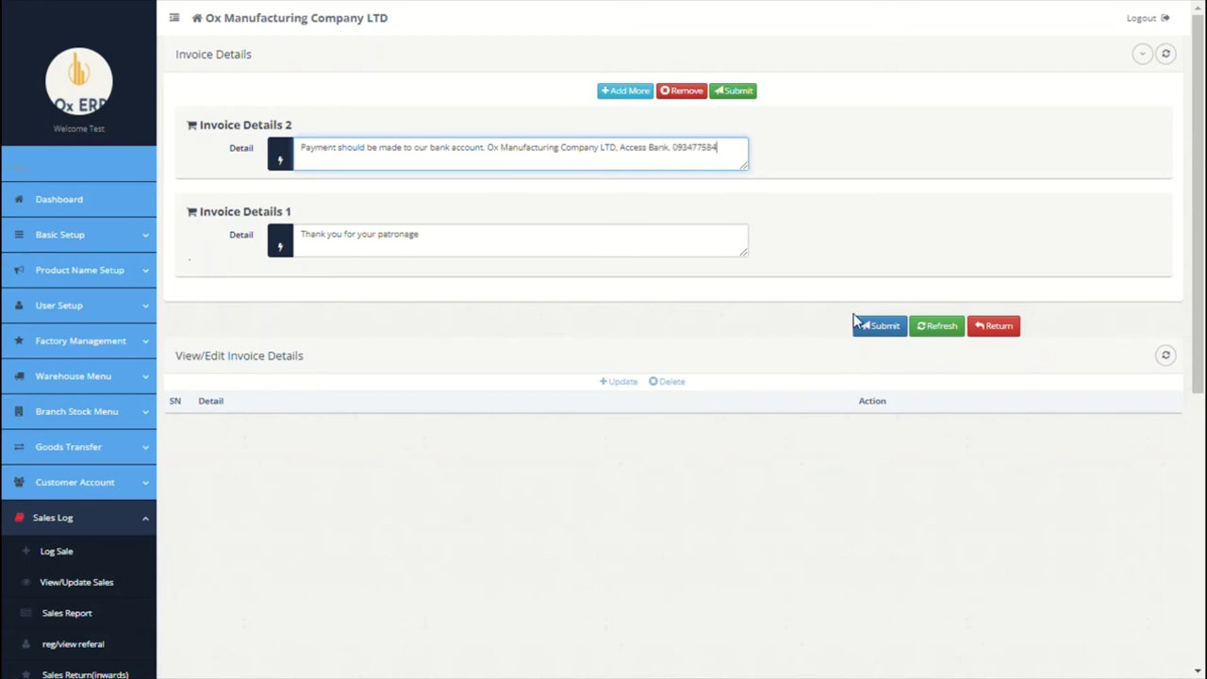
left_click(886, 329)
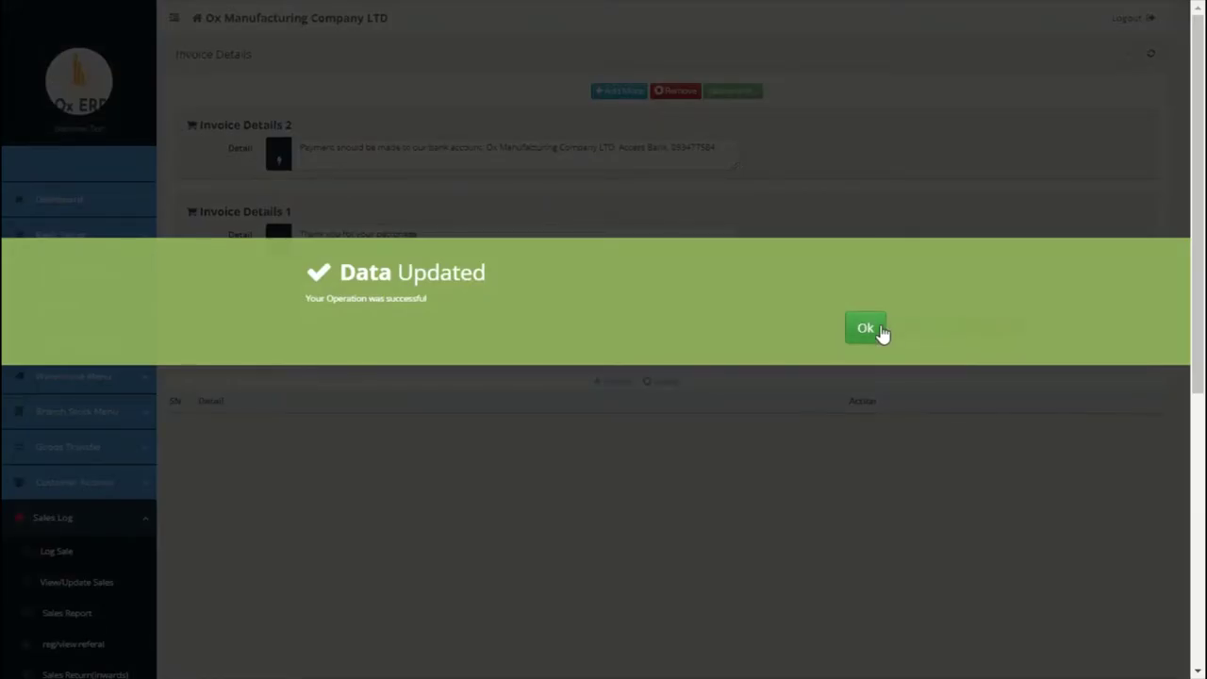
left_click(879, 330)
Step: Reload invoice INV-PARIS-1 to confirm both notes appear under Note
scroll(534, 450, "down", 5)
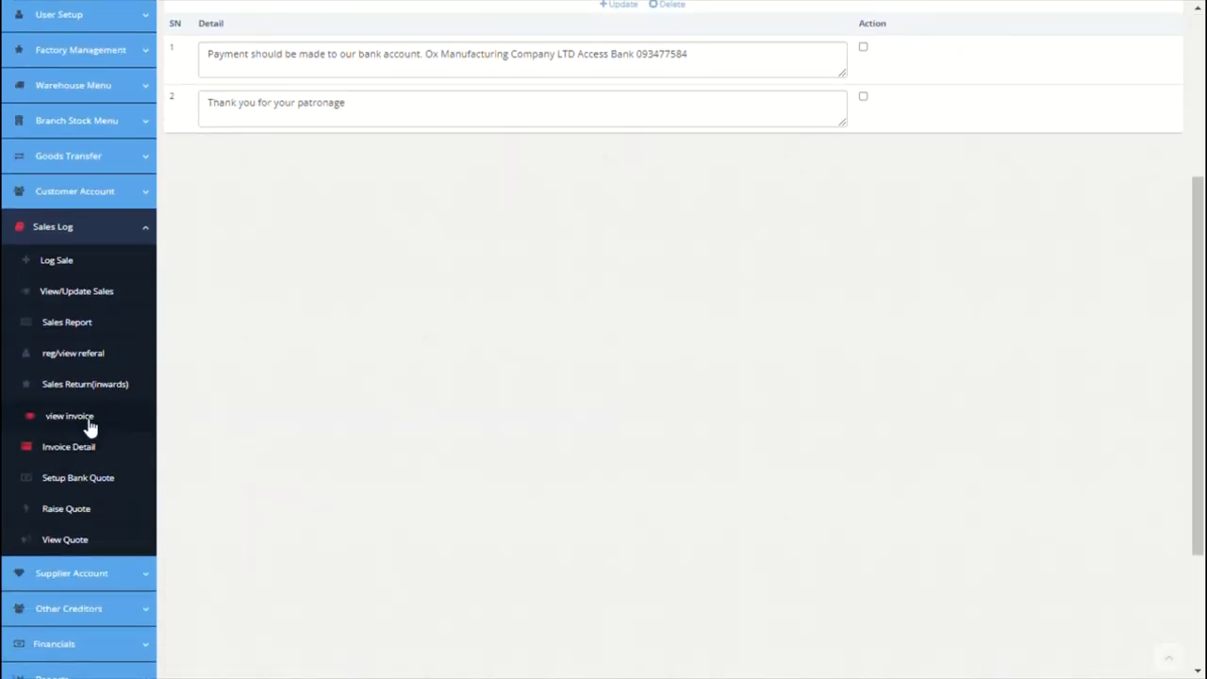
left_click(86, 424)
left_click(572, 104)
type("INV-PARIS-1")
left_click(698, 94)
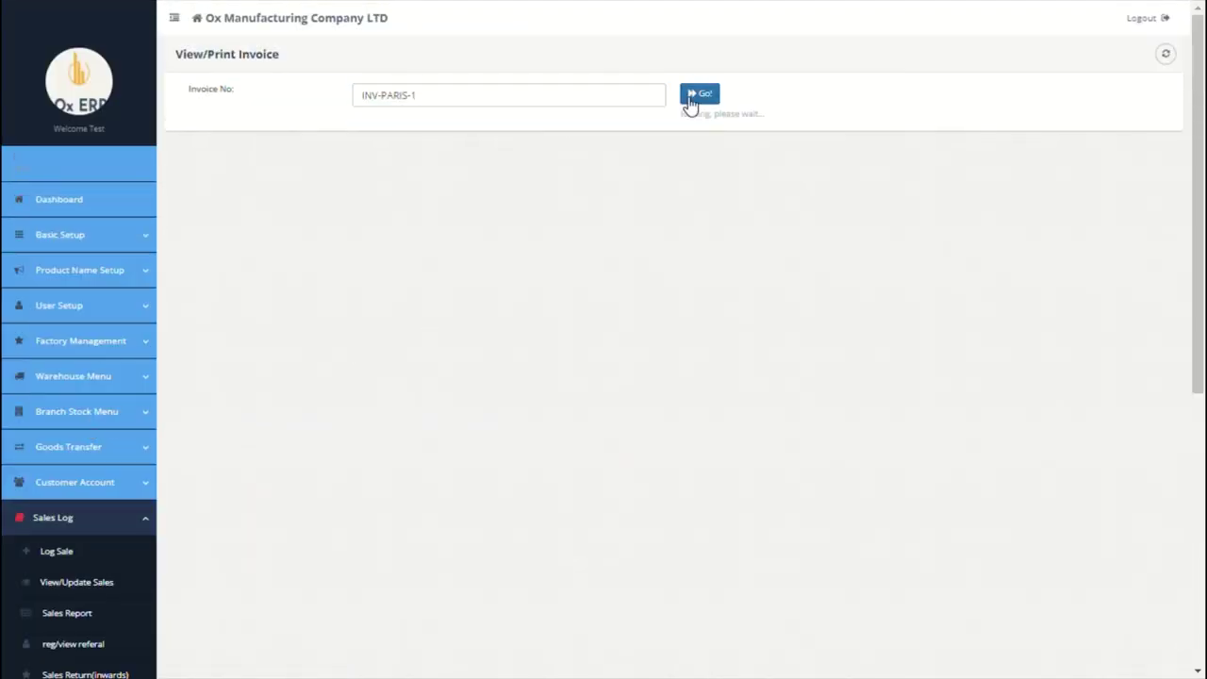
scroll(654, 287, "down", 2)
scroll(653, 287, "down", 3)
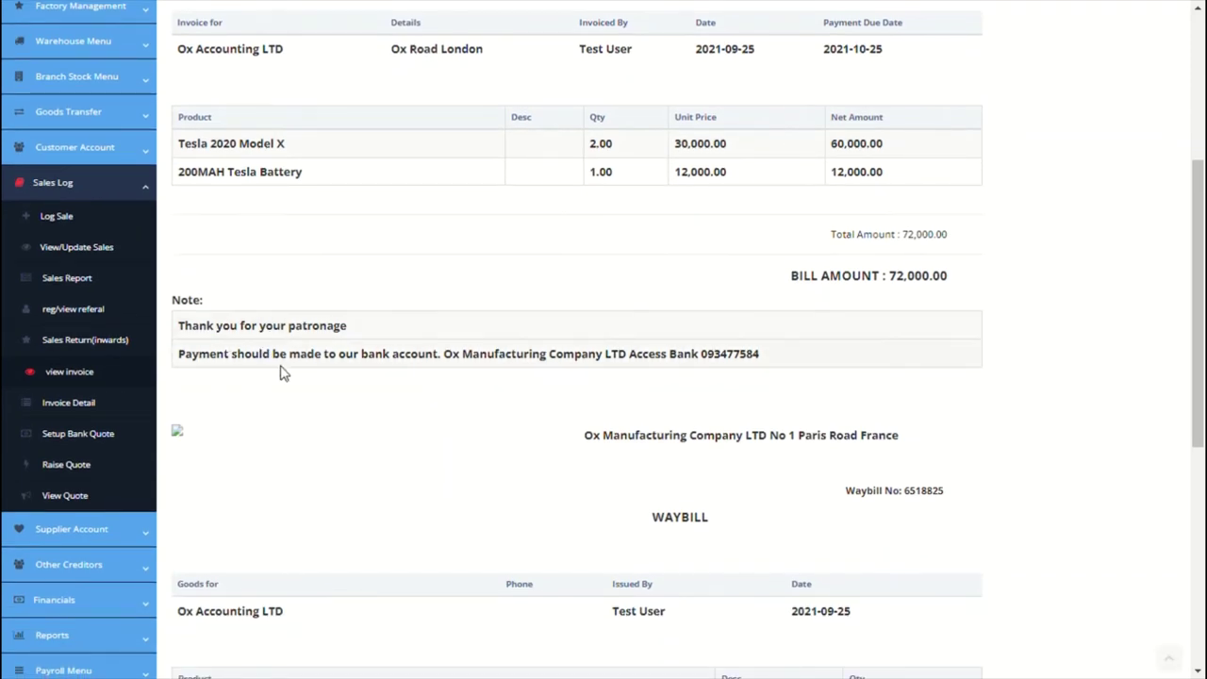
scroll(278, 374, "down", 1)
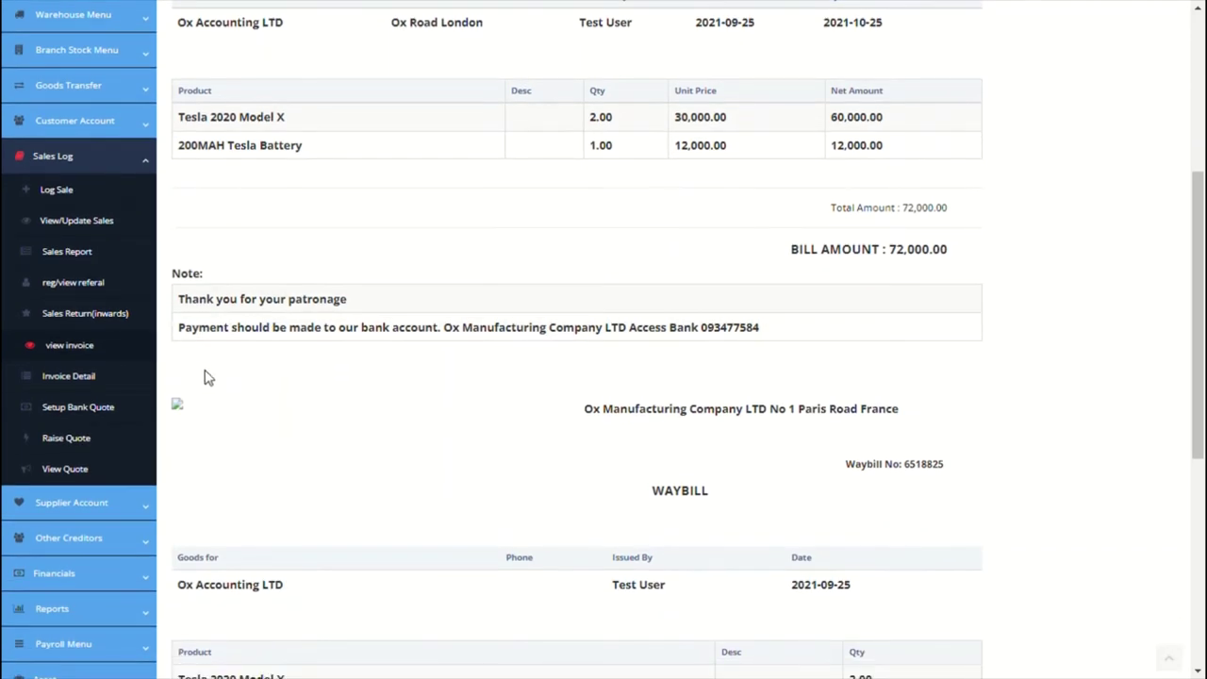
left_click(68, 415)
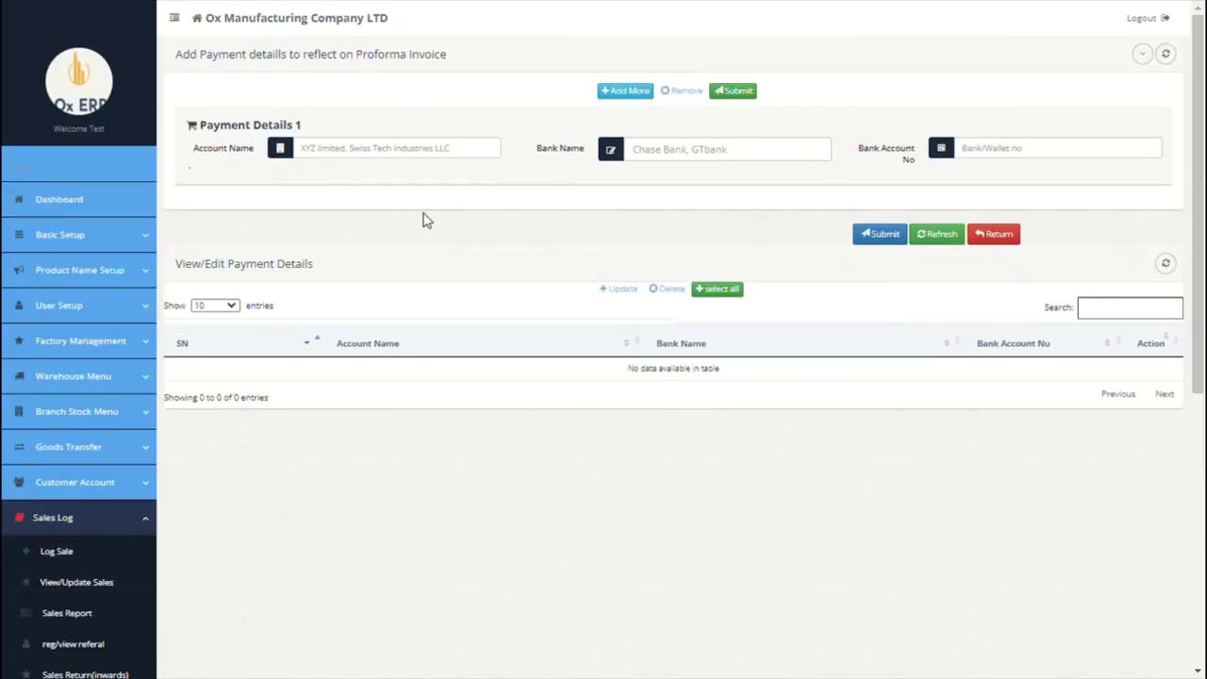
Step: Enter the first payment account: Ox Company LTD at Citi Bank with its account number
left_click(414, 160)
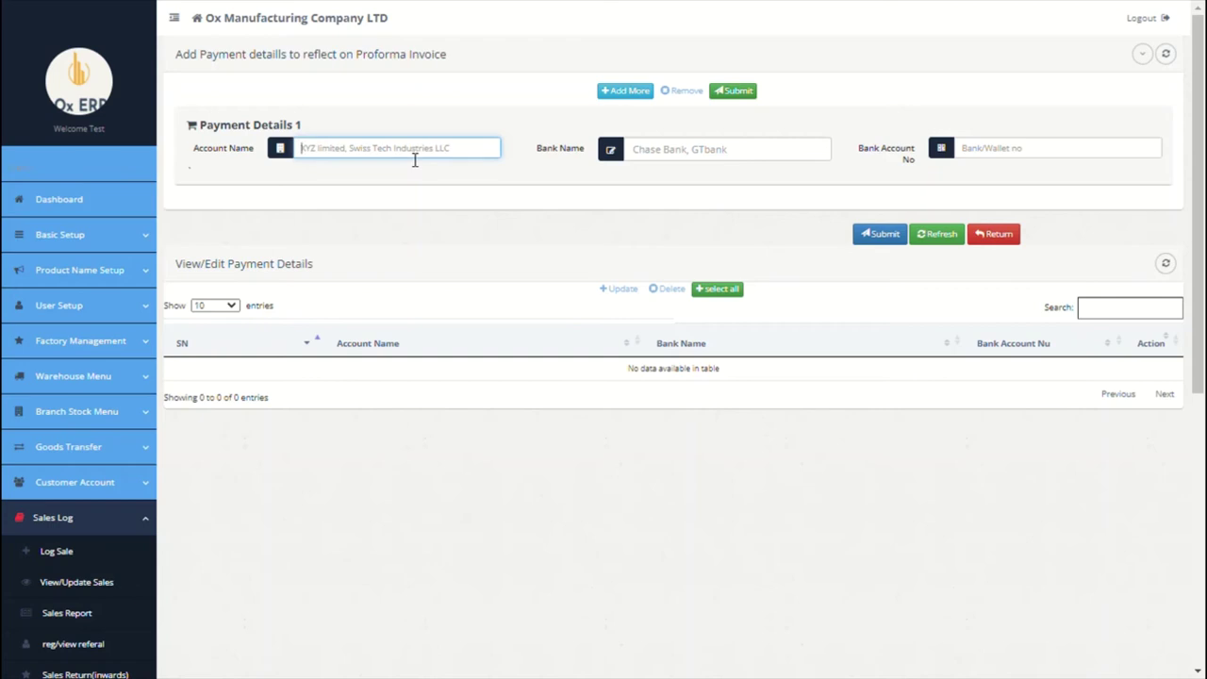
type("Ox Comoany LTD")
key("ctrl+BackSpace")
key("ctrl+BackSpace")
type("Company LTD")
left_click(664, 157)
type("cit")
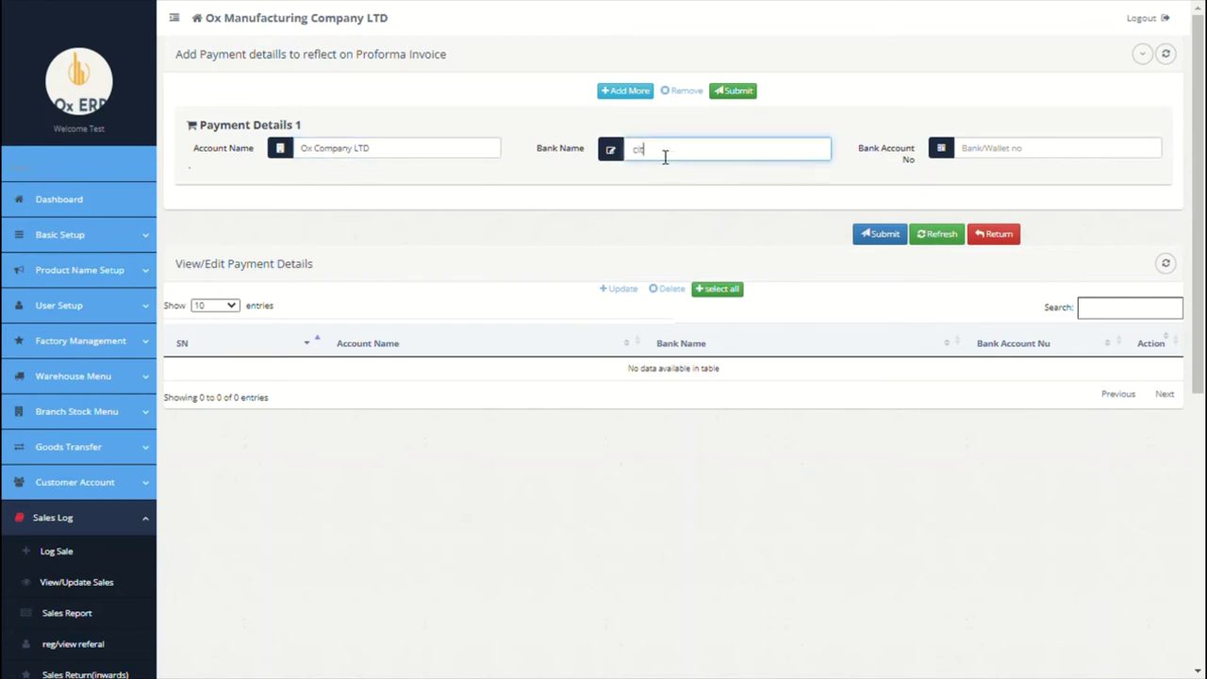
type("i bank")
left_click(1010, 159)
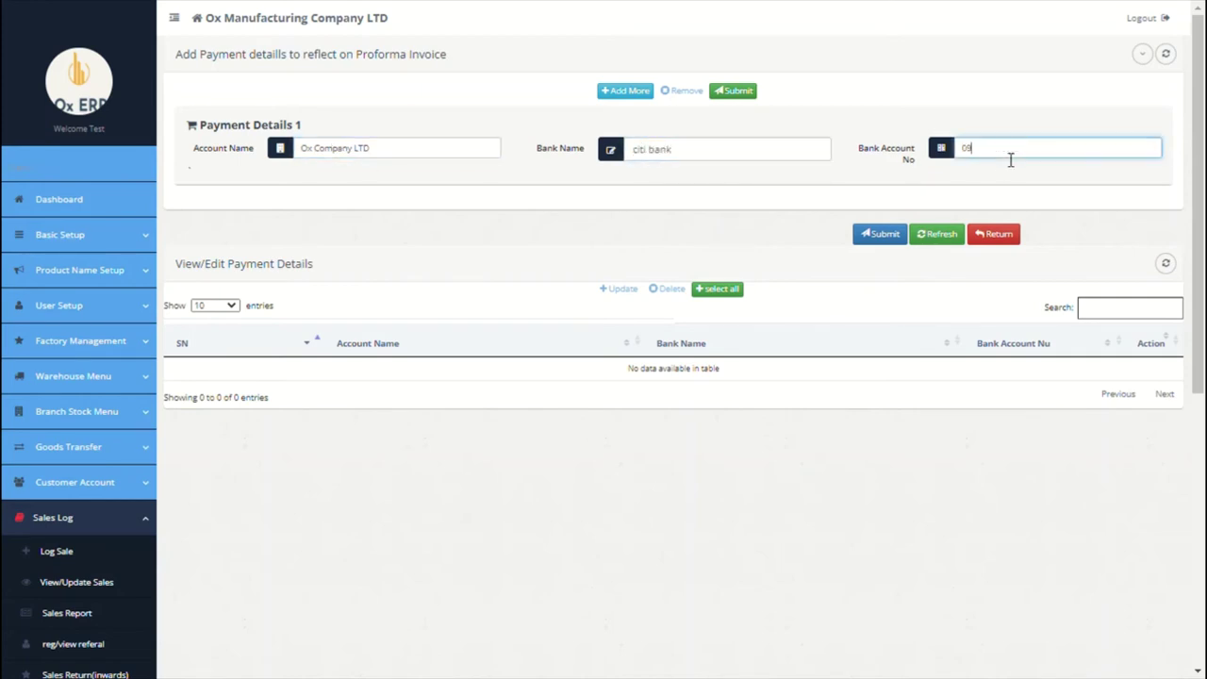
Step: Add a second Ox Company LTD payment account at Chase Bank with its account number
left_click(625, 90)
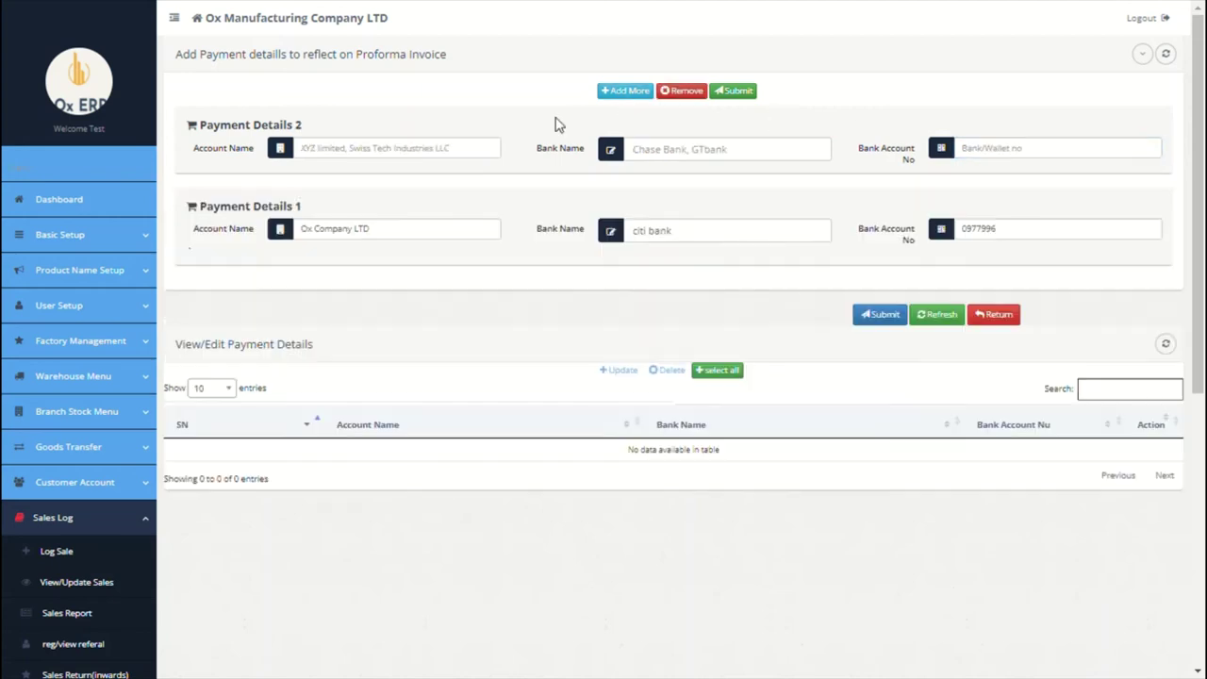
triple_click(434, 233)
key("ctrl+c")
left_click(425, 154)
key("ctrl+v")
left_click(666, 154)
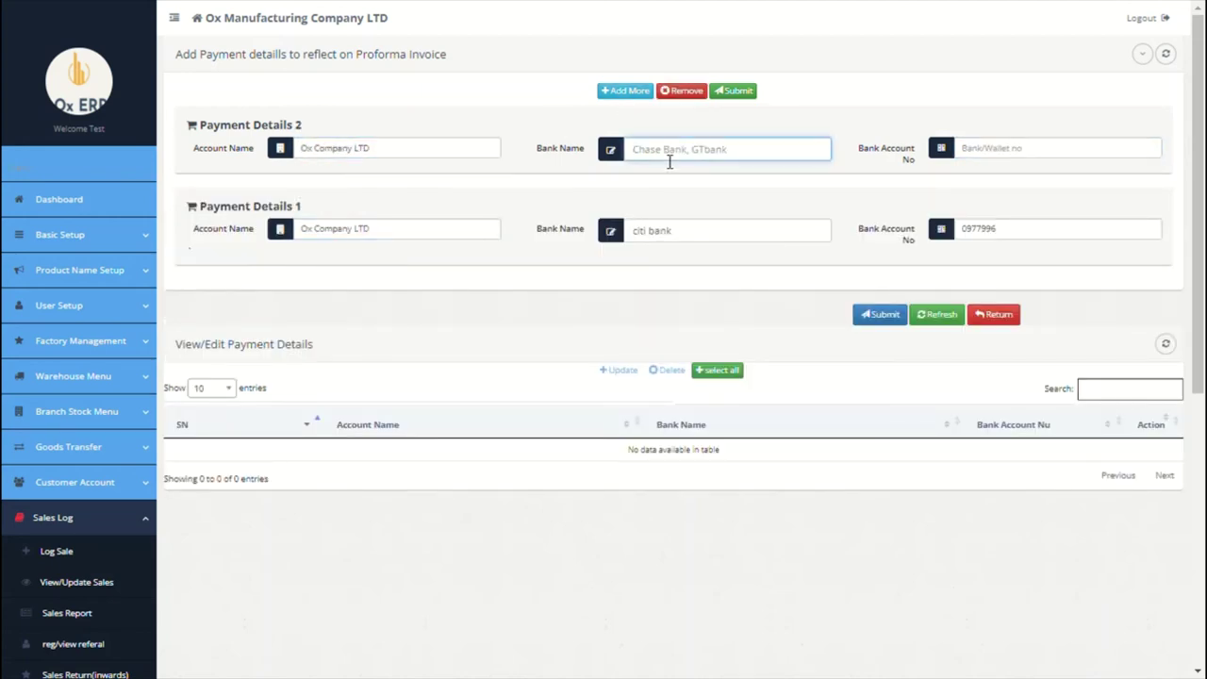
type("Chase Bank")
left_click(986, 156)
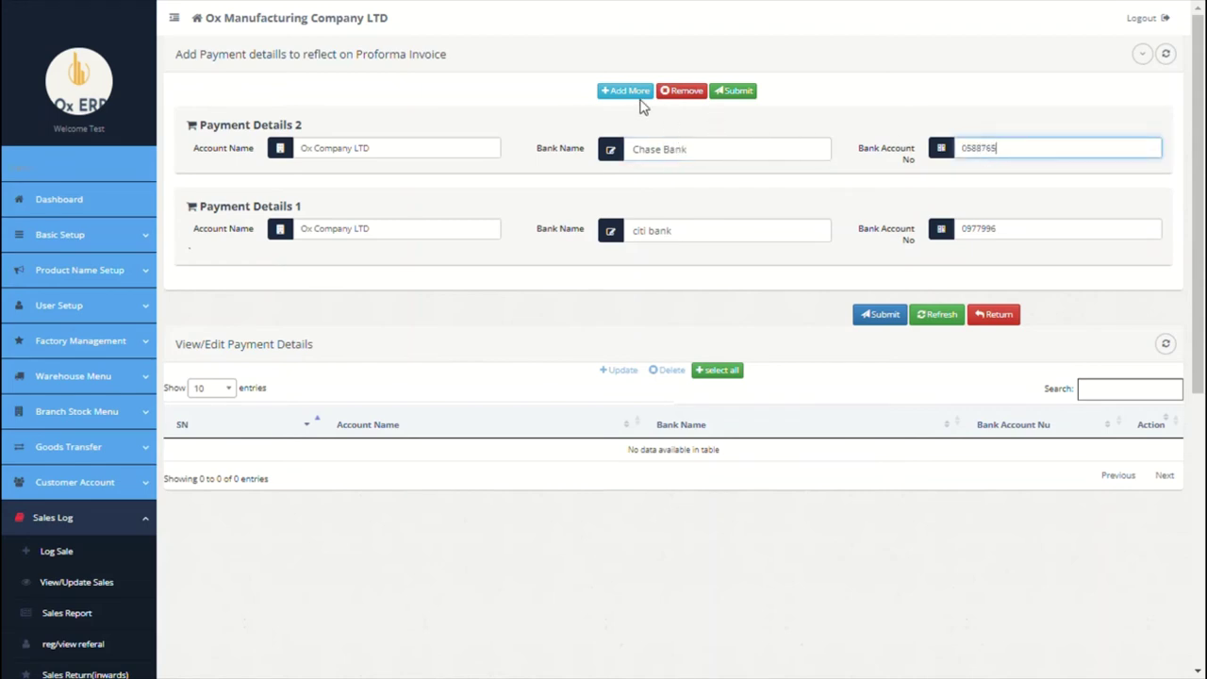
Step: Add a third Ox Company LTD account at bank BITCOIN and save all three accounts
left_click(622, 90)
left_click(475, 151)
type("Ox Company LTD")
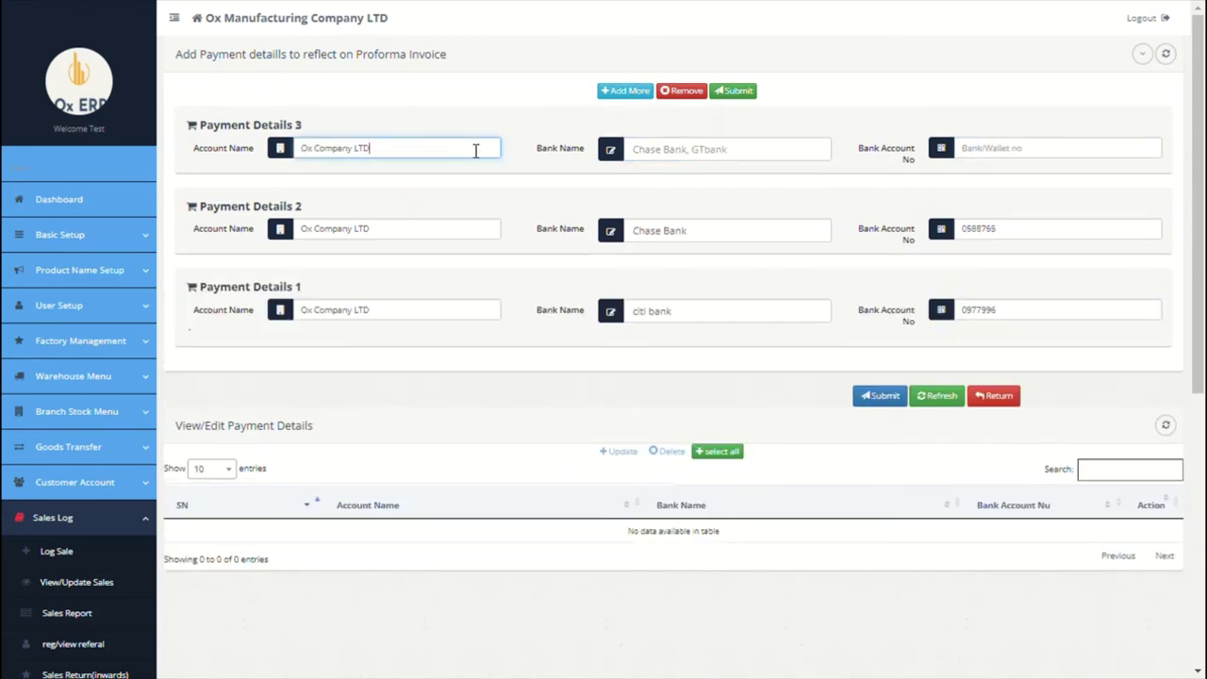
left_click(664, 155)
type("BITCOIN")
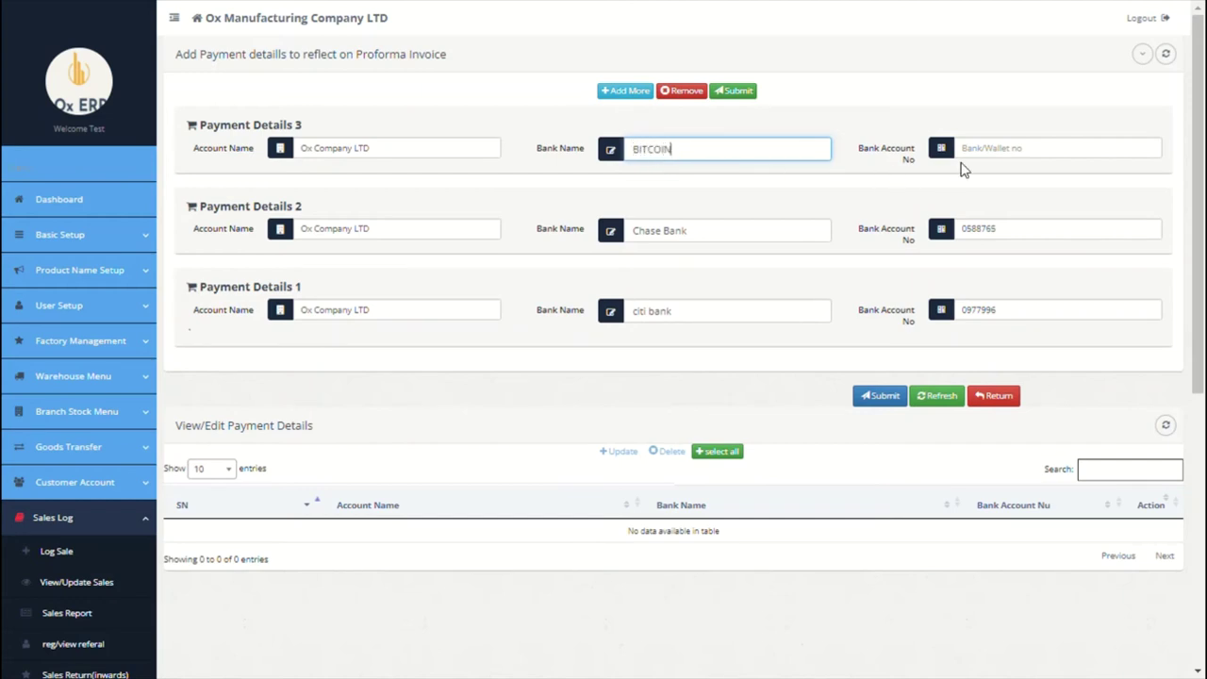
left_click(985, 161)
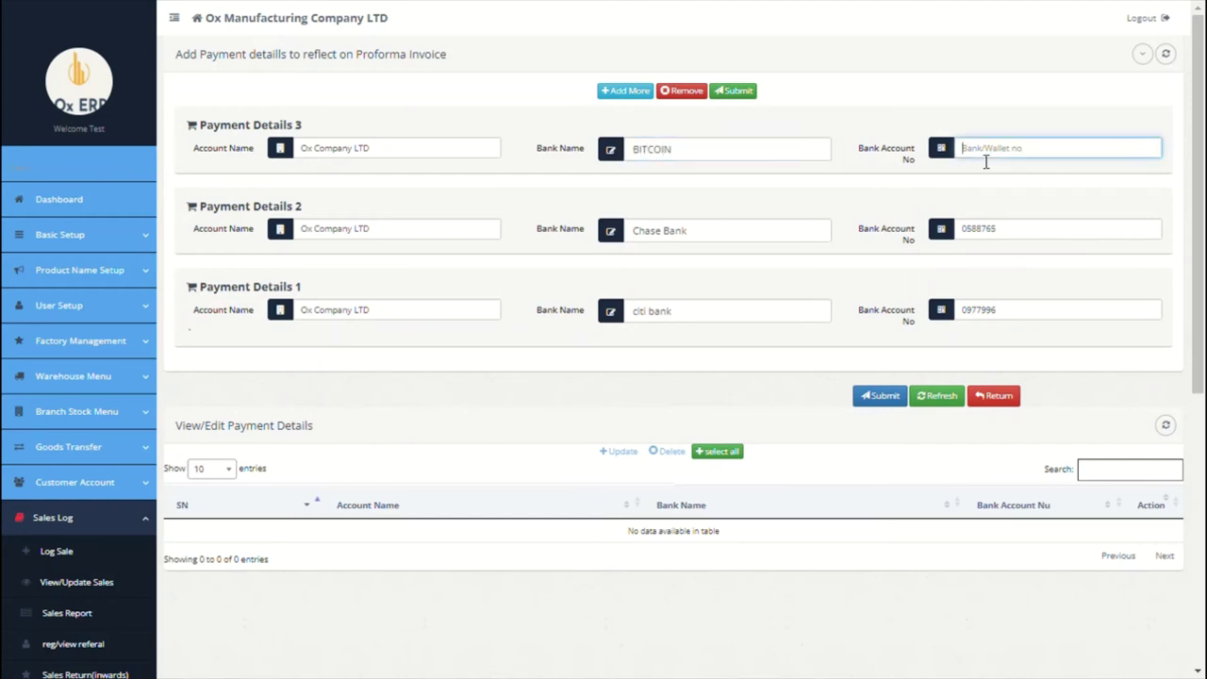
left_click(879, 395)
left_click(863, 330)
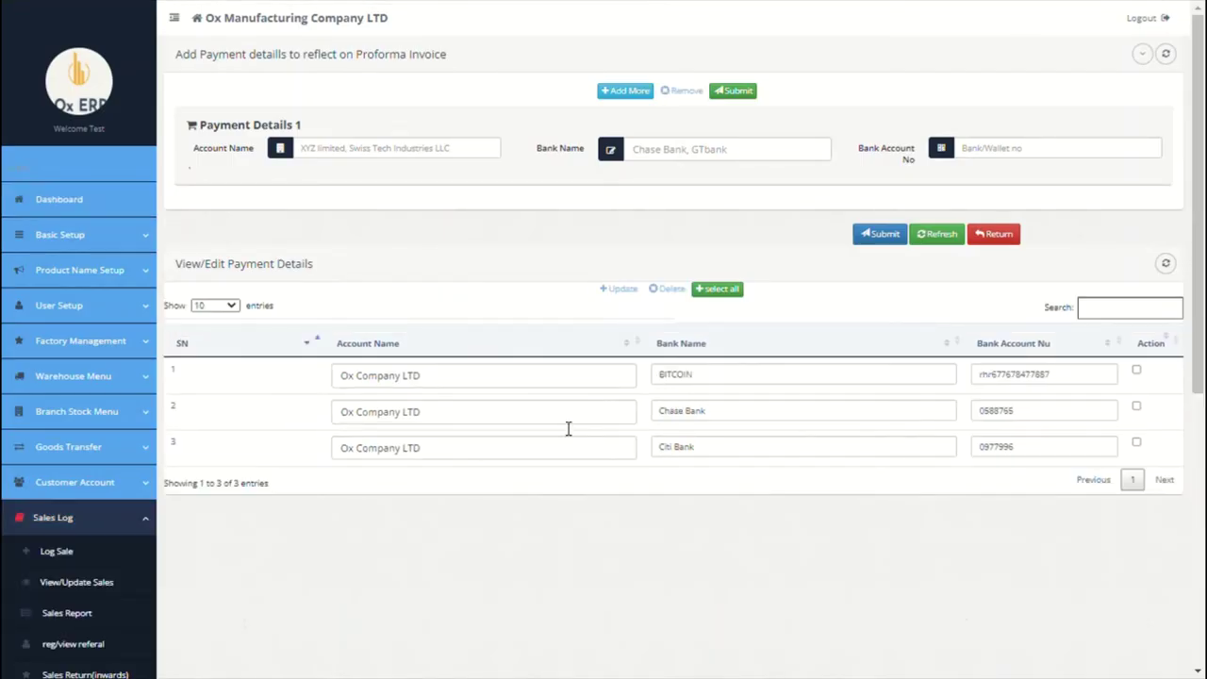
scroll(566, 425, "down", 3)
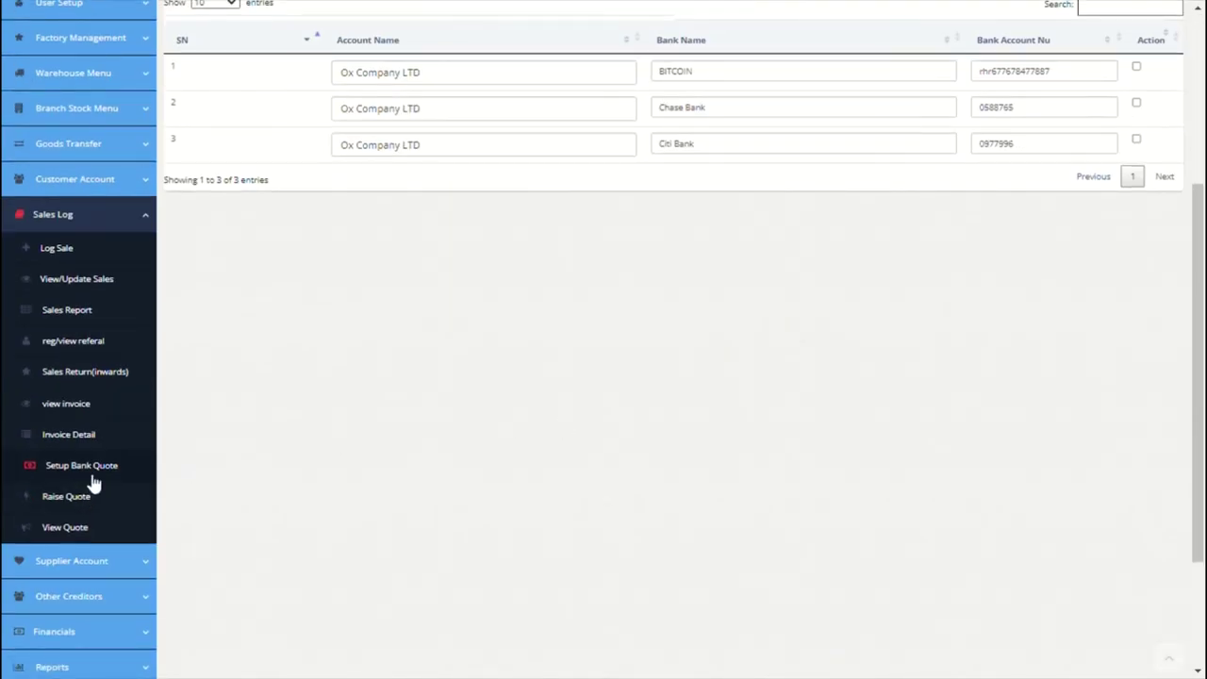
Step: Start a Paris-branch quote for unregistered customer Possible Ventures LTD with Paris referrer, phone and info
left_click(94, 497)
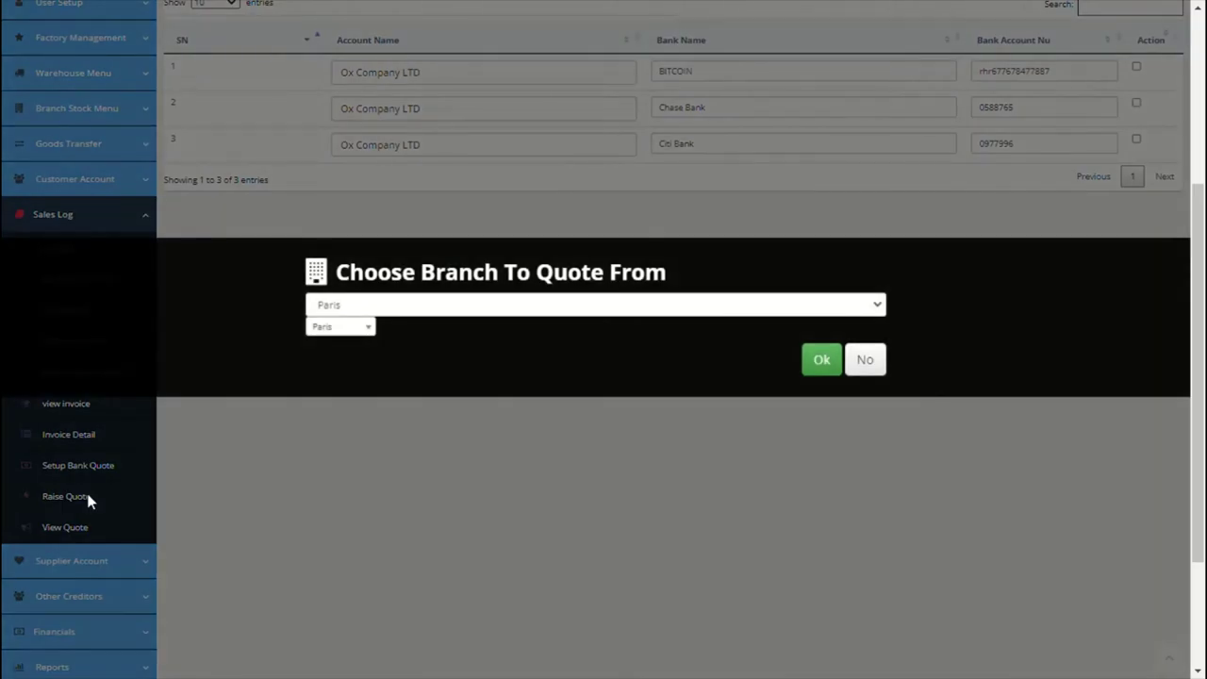
left_click(817, 359)
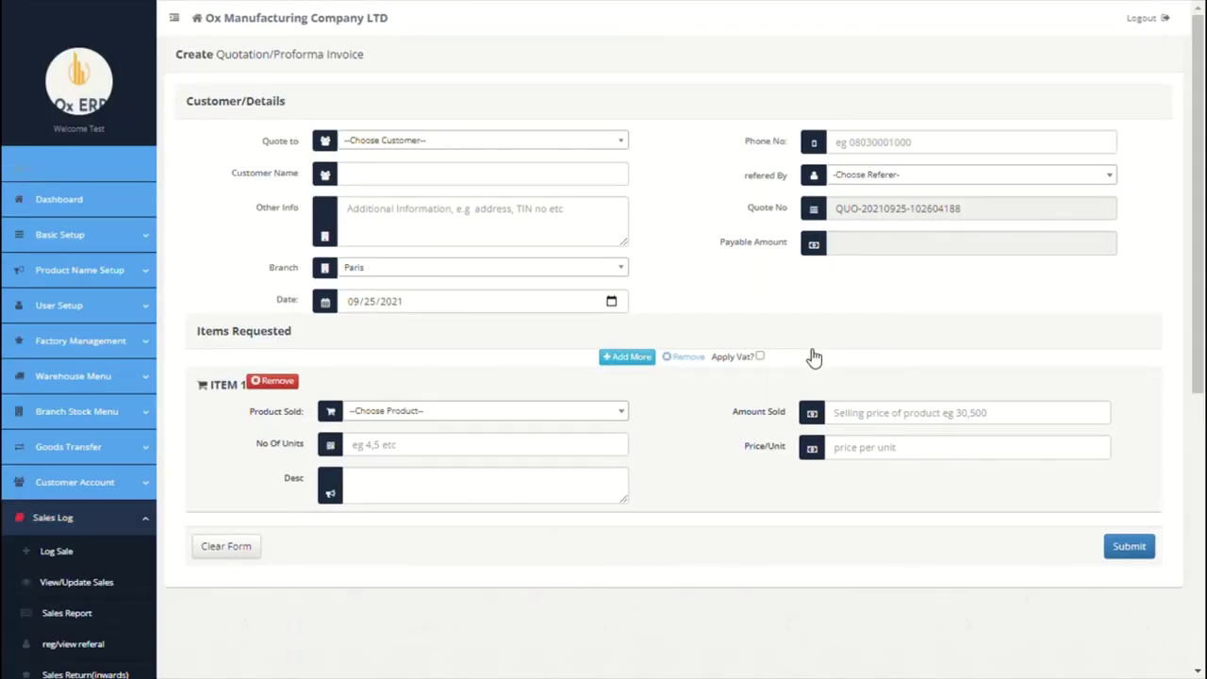
left_click(525, 140)
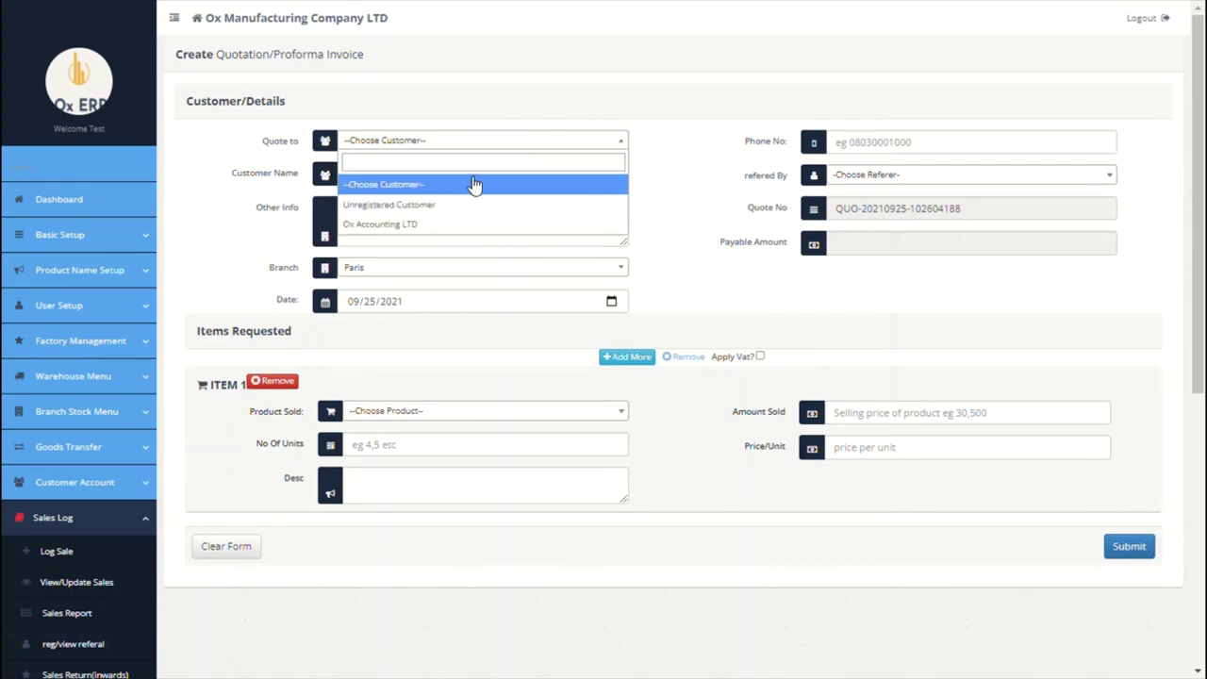
left_click(456, 212)
key("ctrl+a")
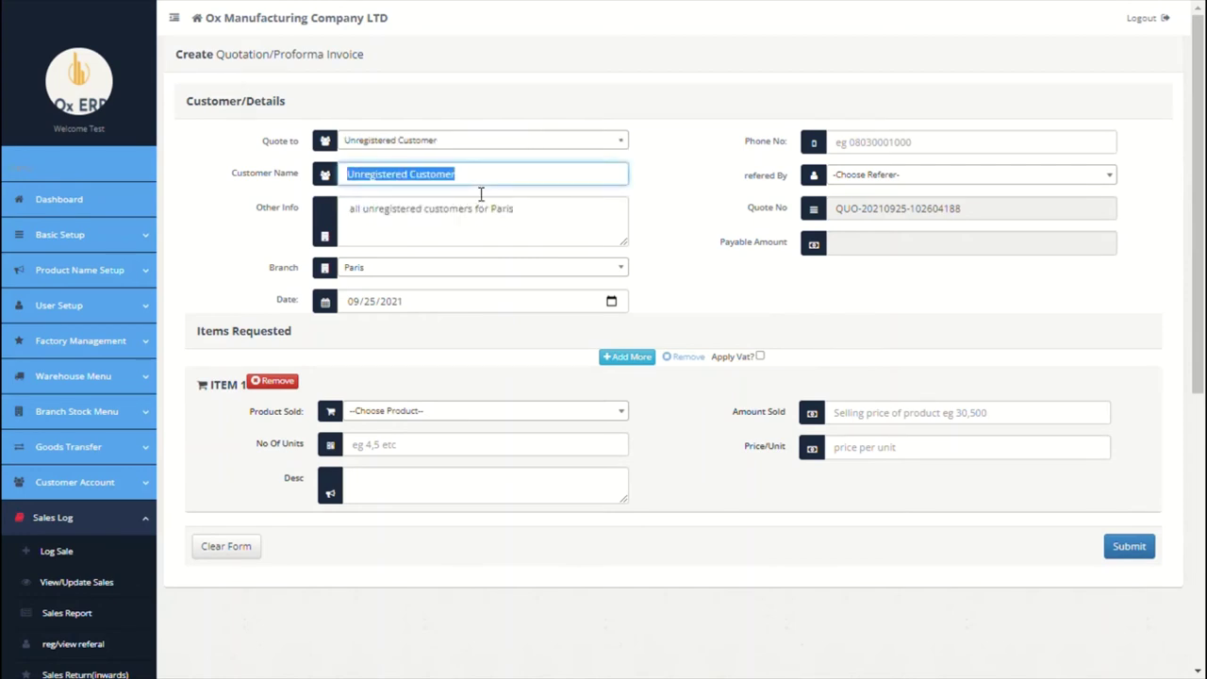
type("Possible Ventures LTD")
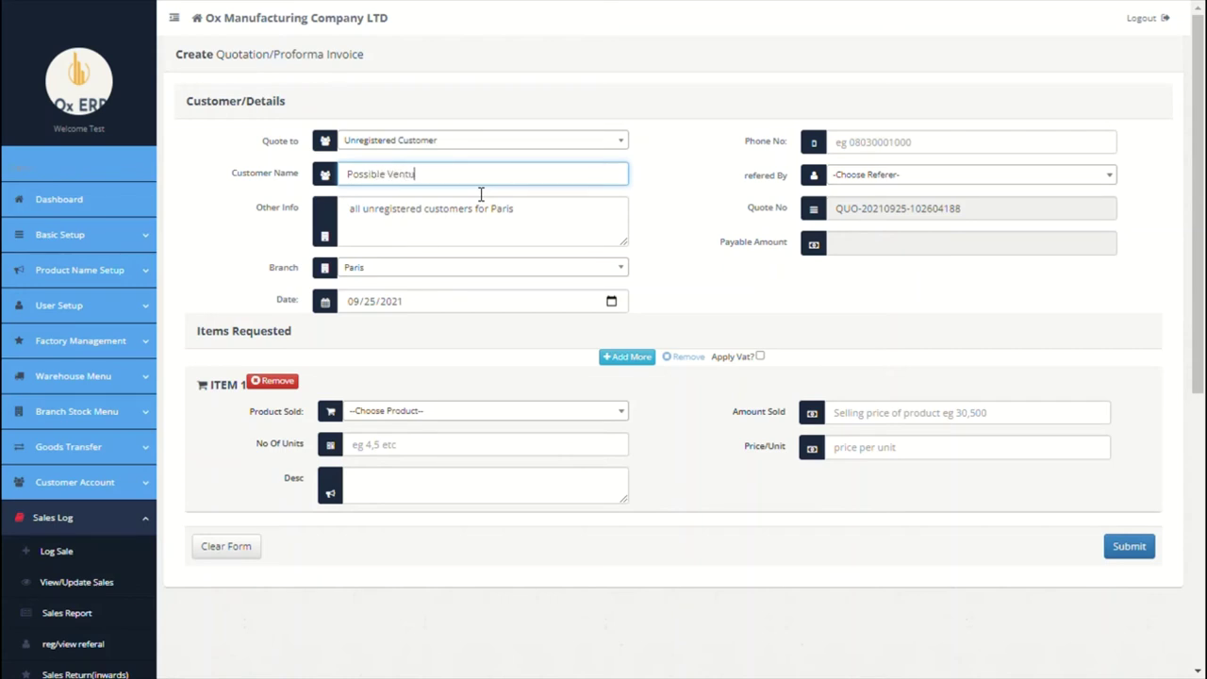
left_click(879, 177)
left_click(868, 241)
left_click(897, 143)
type("0")
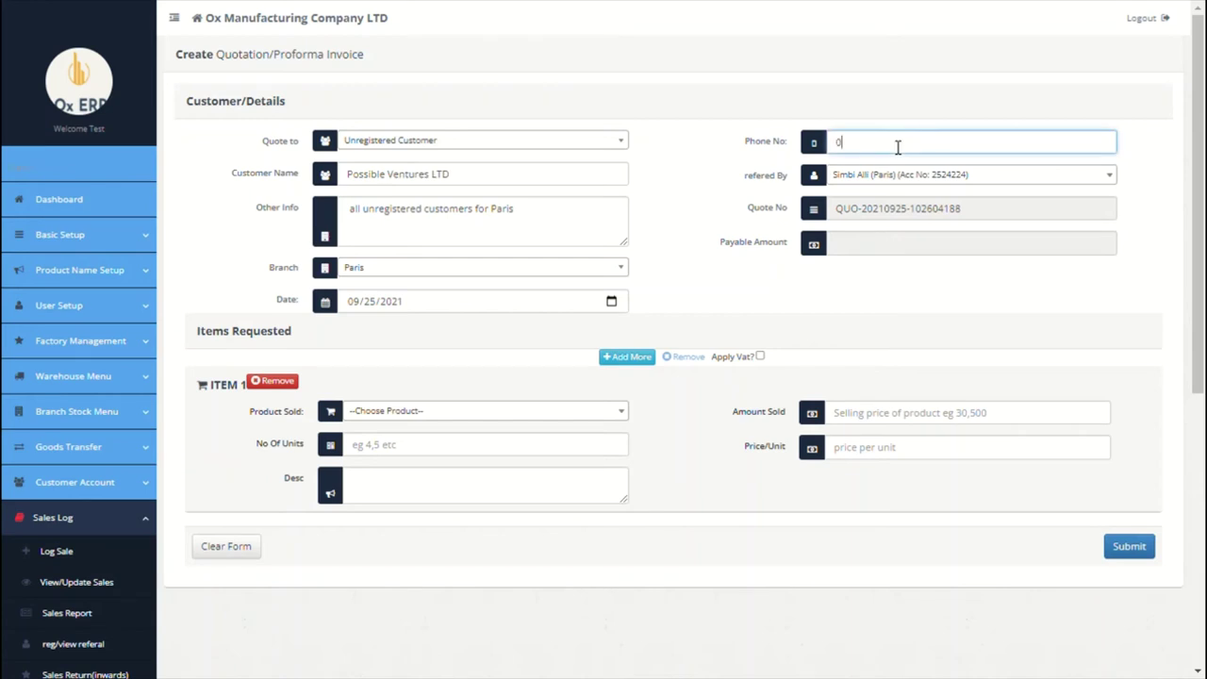
type("756775")
left_click(552, 219)
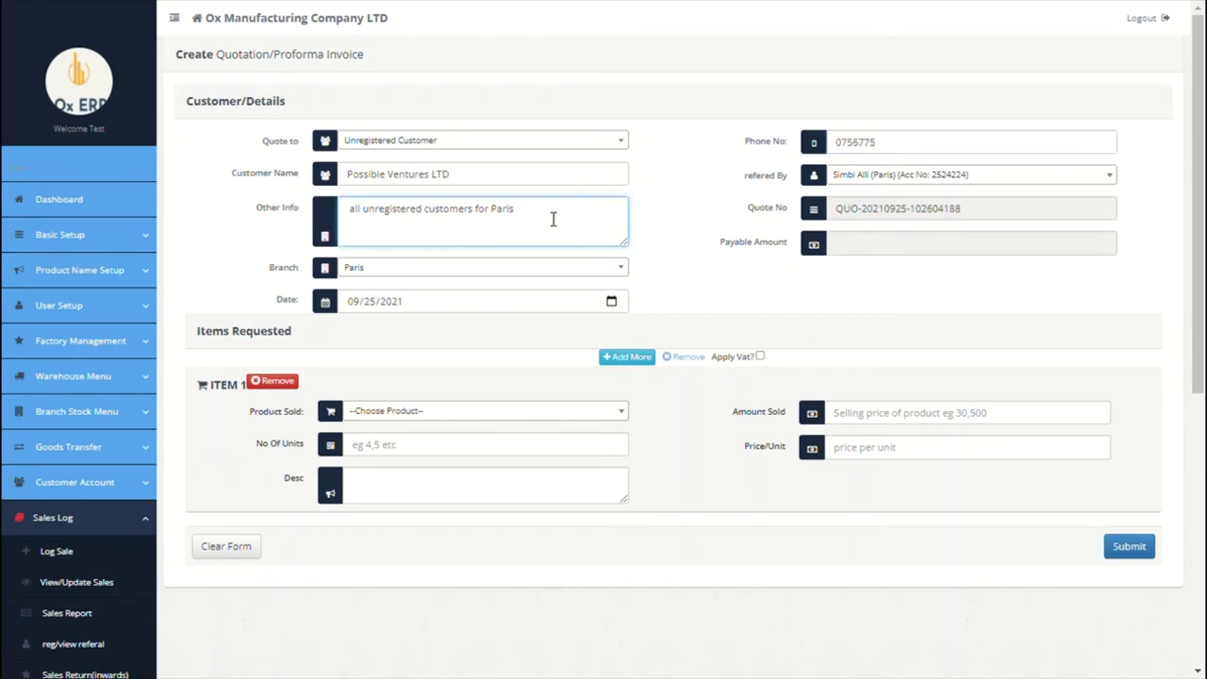
key("ctrl+a")
type("12")
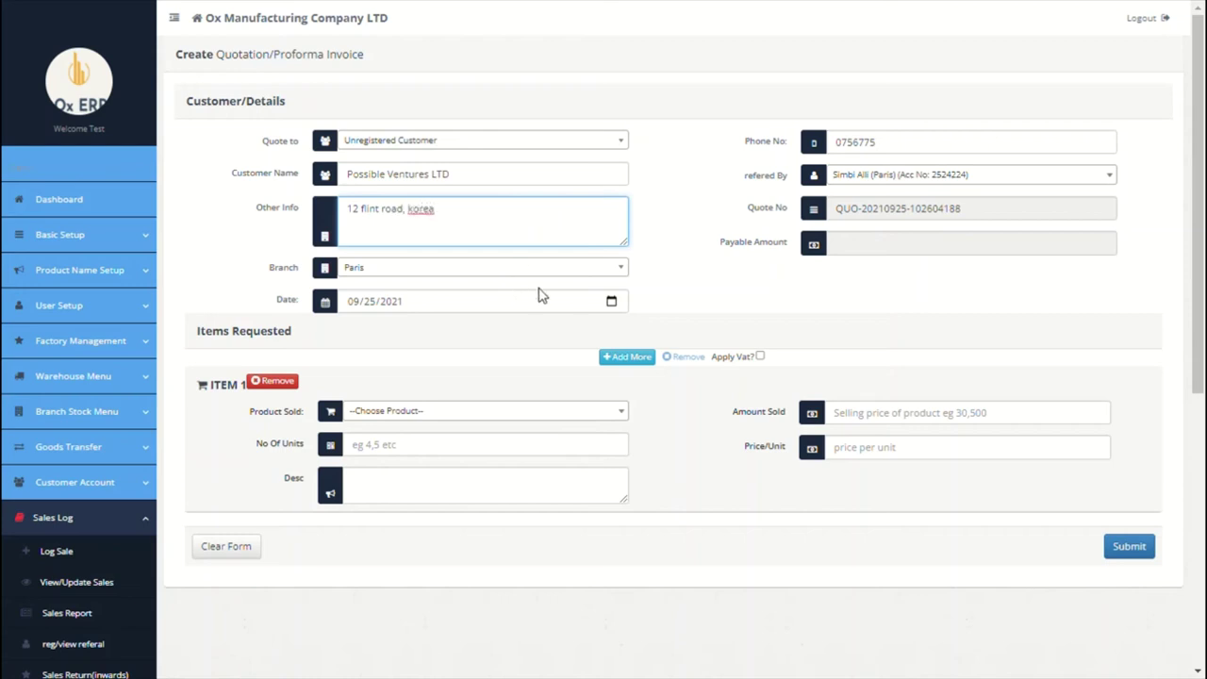
Step: Quote 1000 units of 200MAH Tesla Battery despite low stock, and submit the quote
left_click(507, 412)
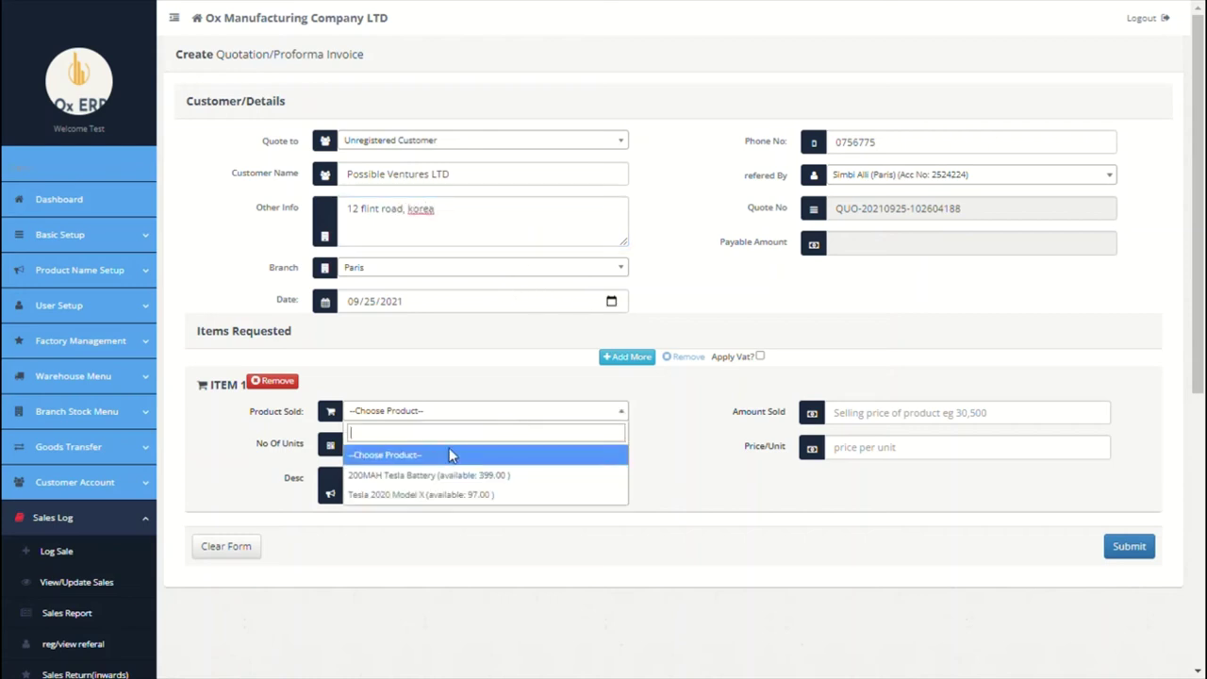
left_click(476, 474)
left_click(471, 450)
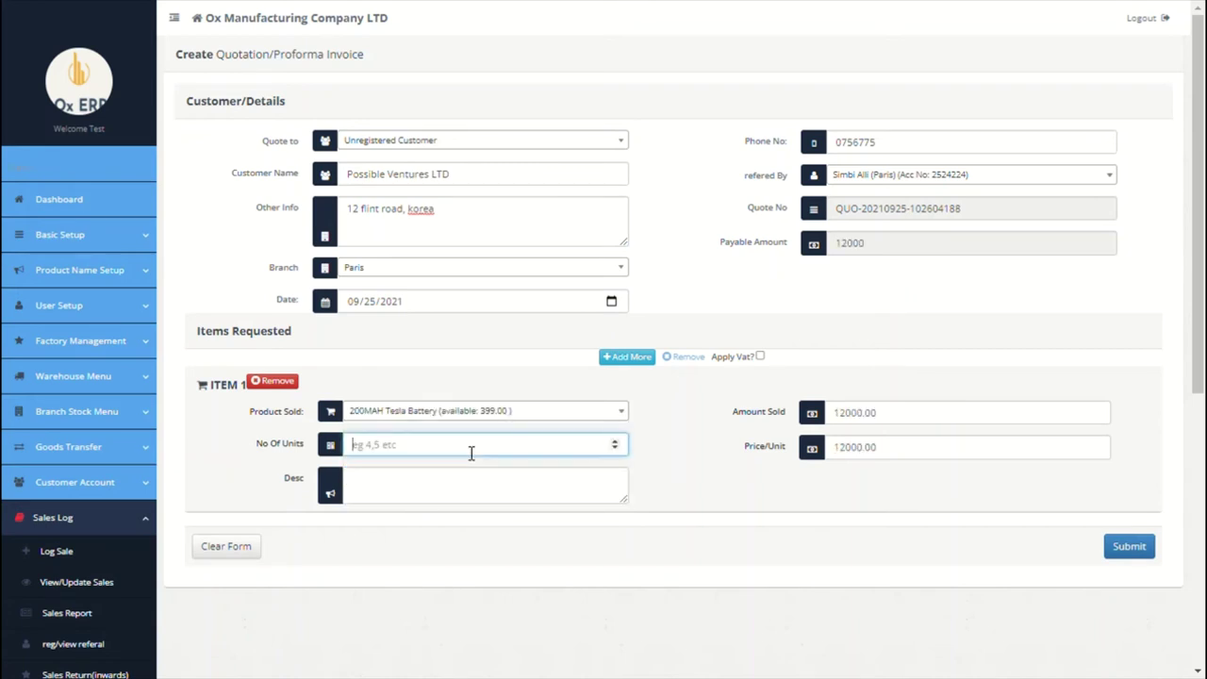
type("1000")
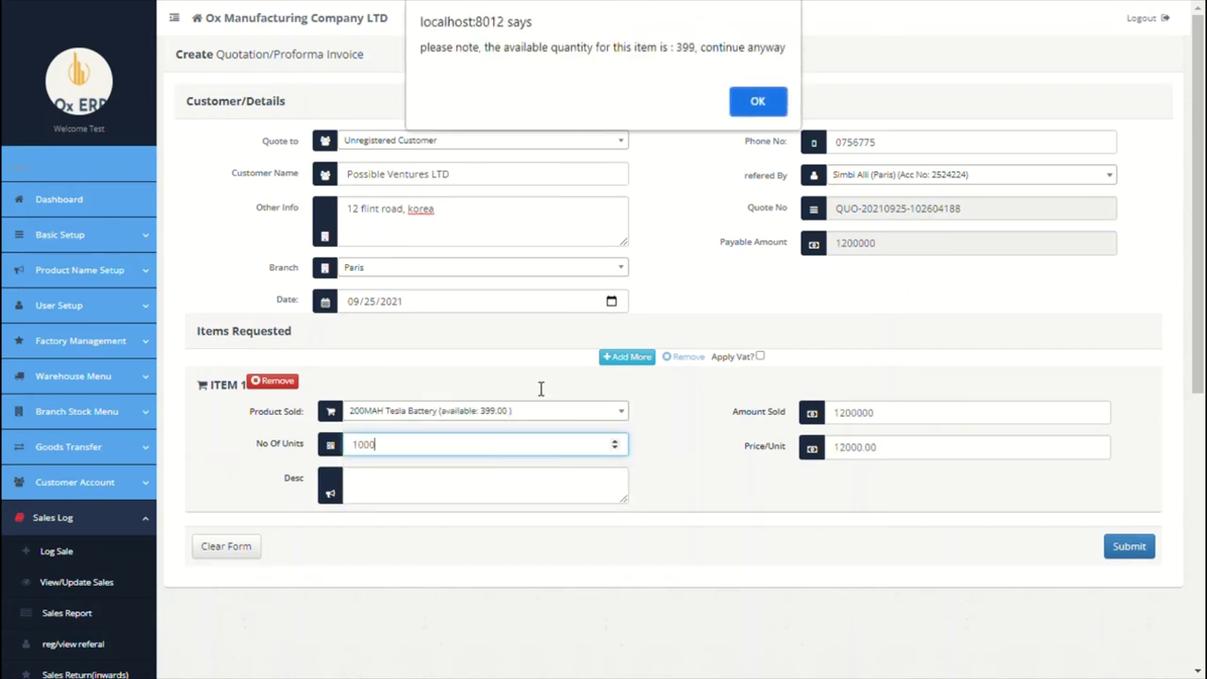
left_click(759, 101)
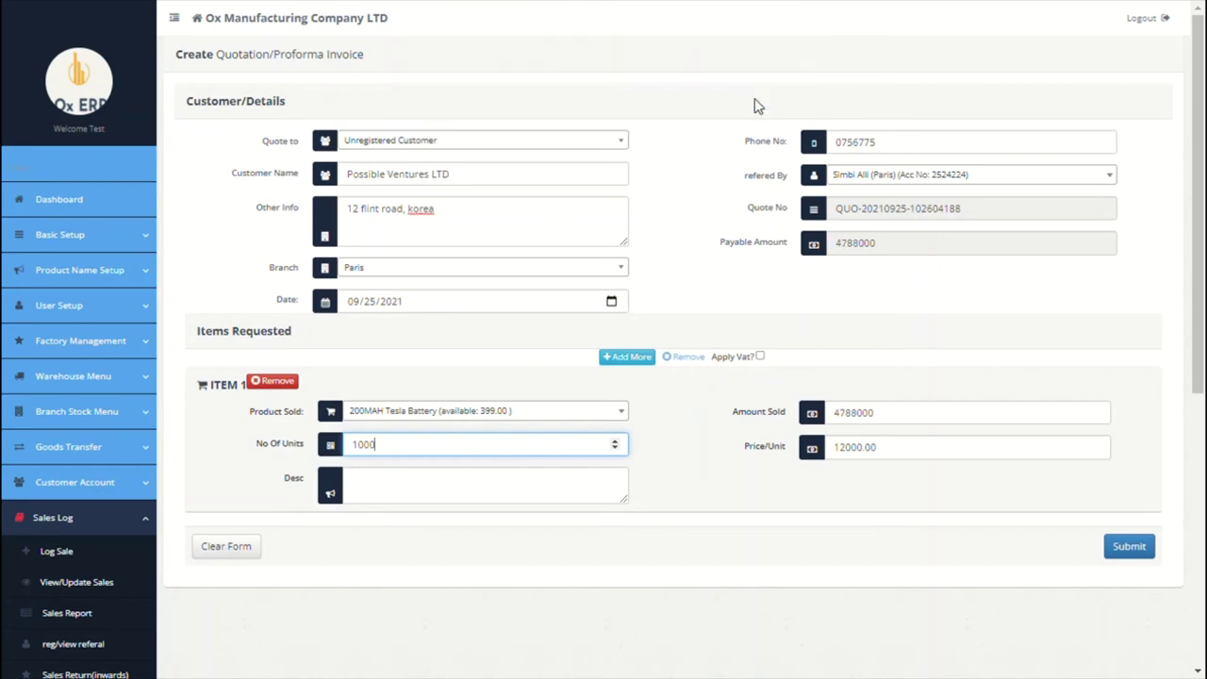
left_click(631, 358)
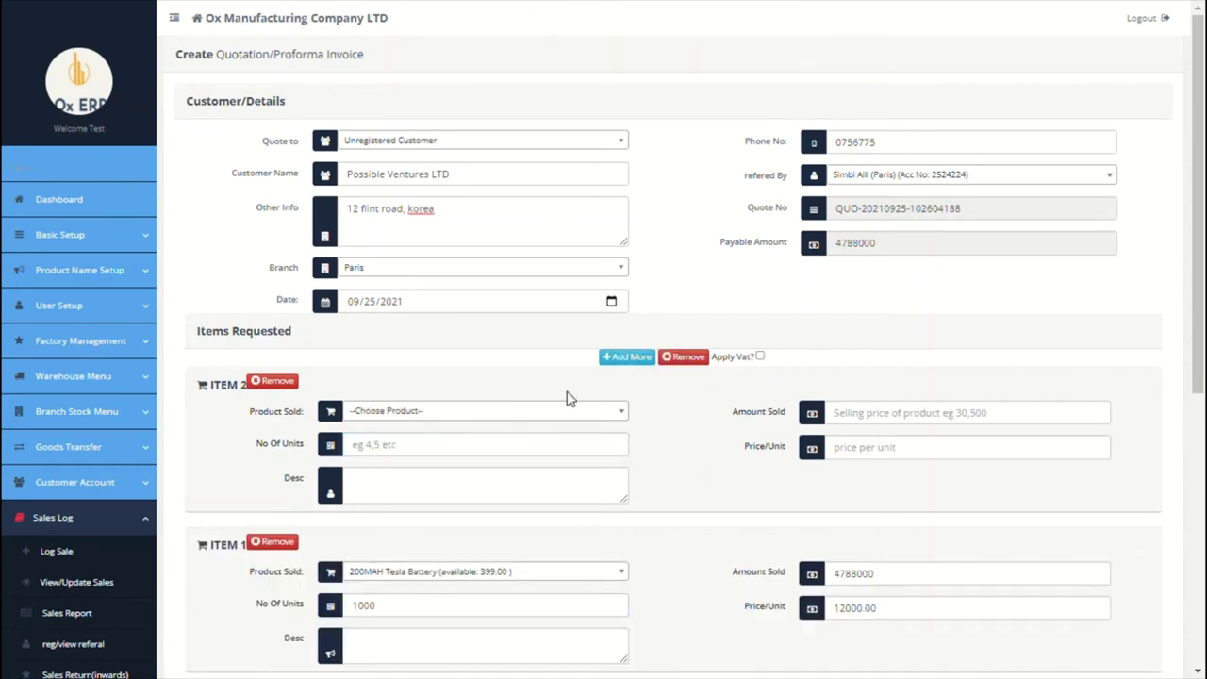
left_click(279, 385)
scroll(560, 431, "down", 1)
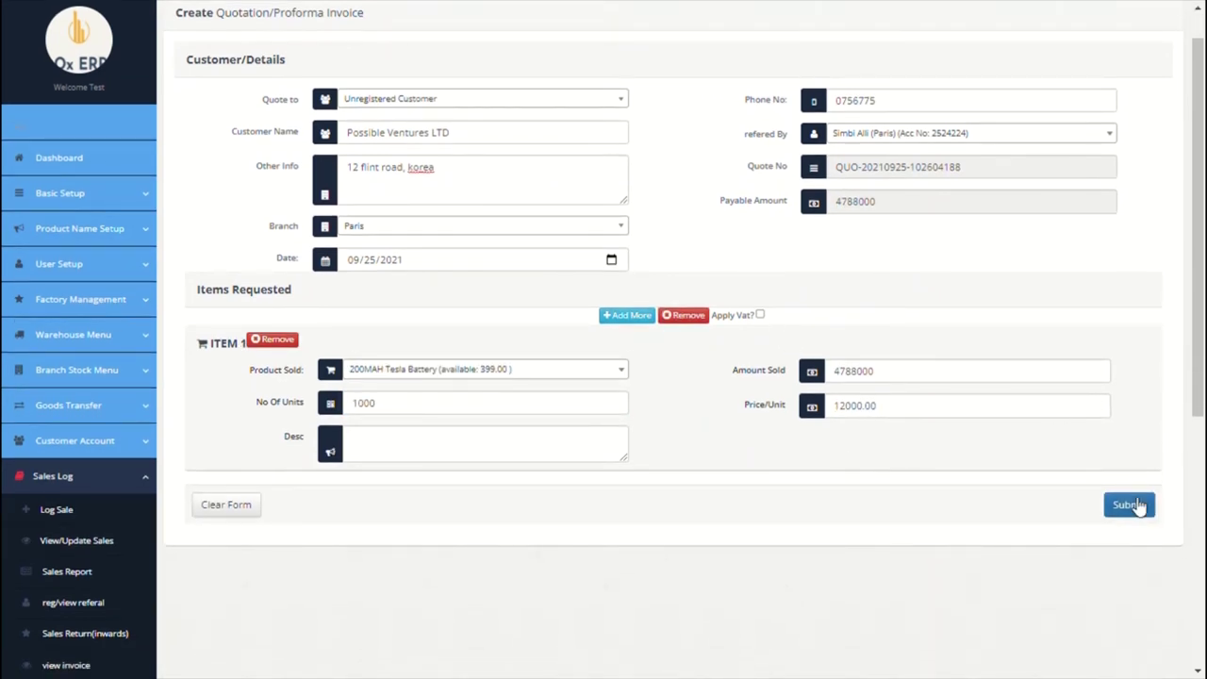
left_click(1131, 505)
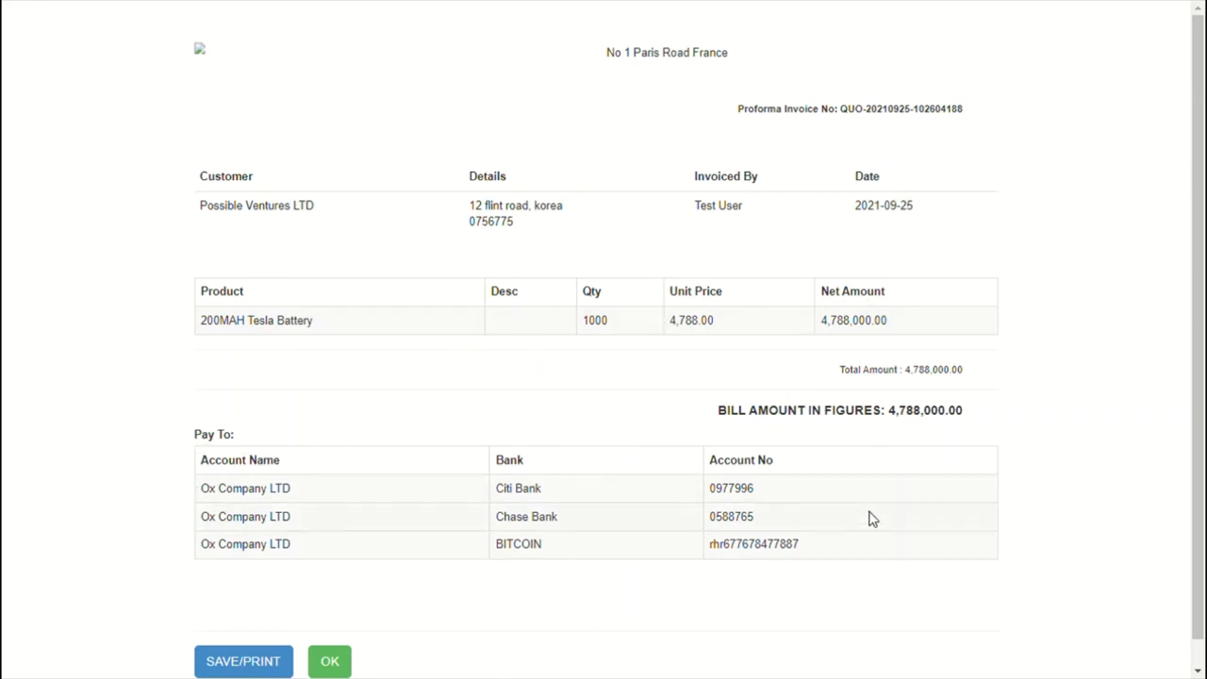
Step: Close the proforma invoice preview and list saved quotes showing the Possible Ventures LTD quote
scroll(461, 604, "down", 1)
left_click(347, 637)
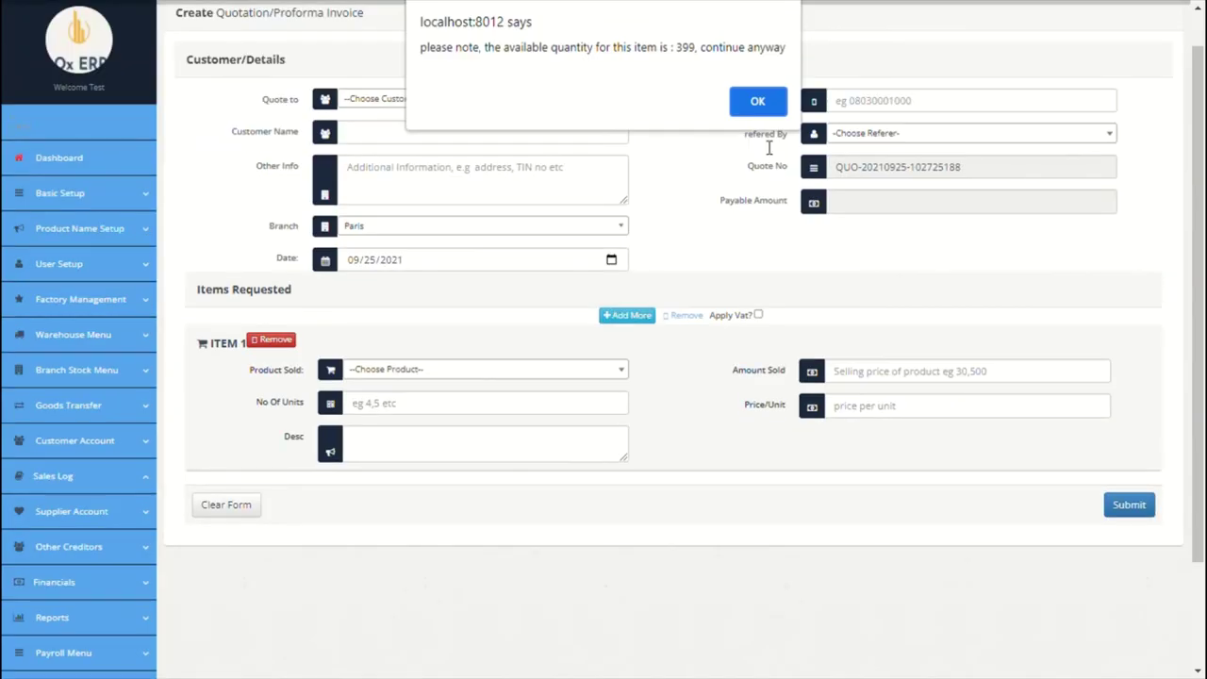
left_click(760, 102)
scroll(618, 366, "down", 3)
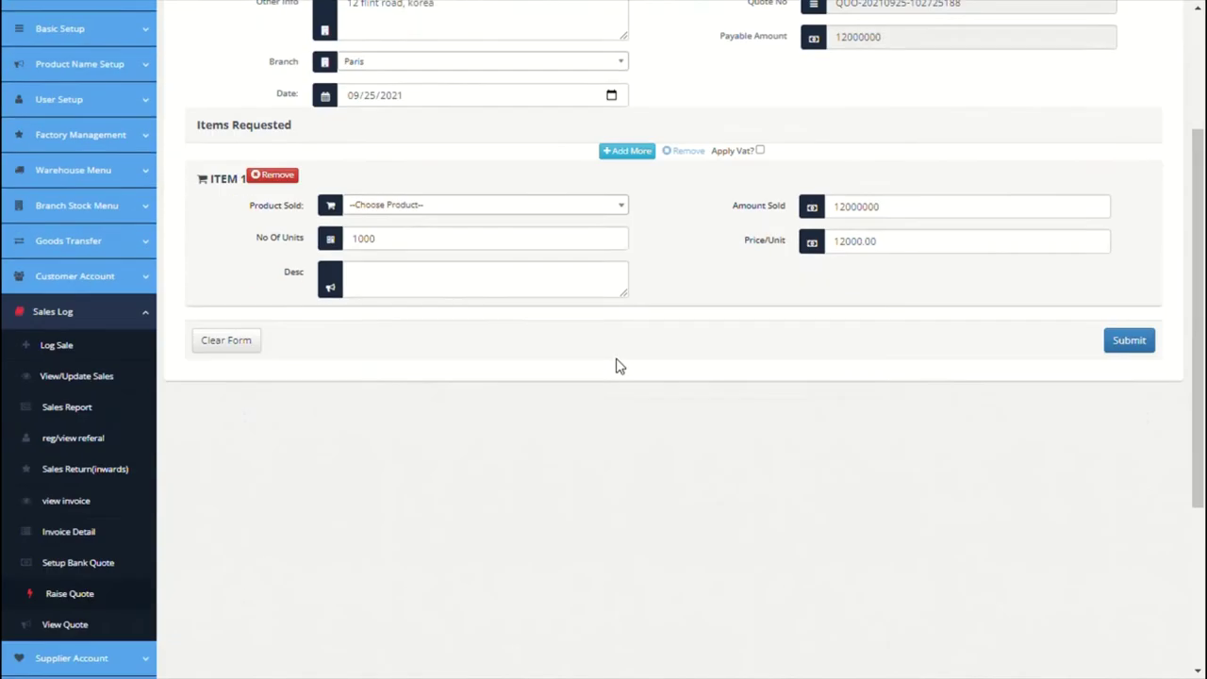
scroll(617, 366, "down", 2)
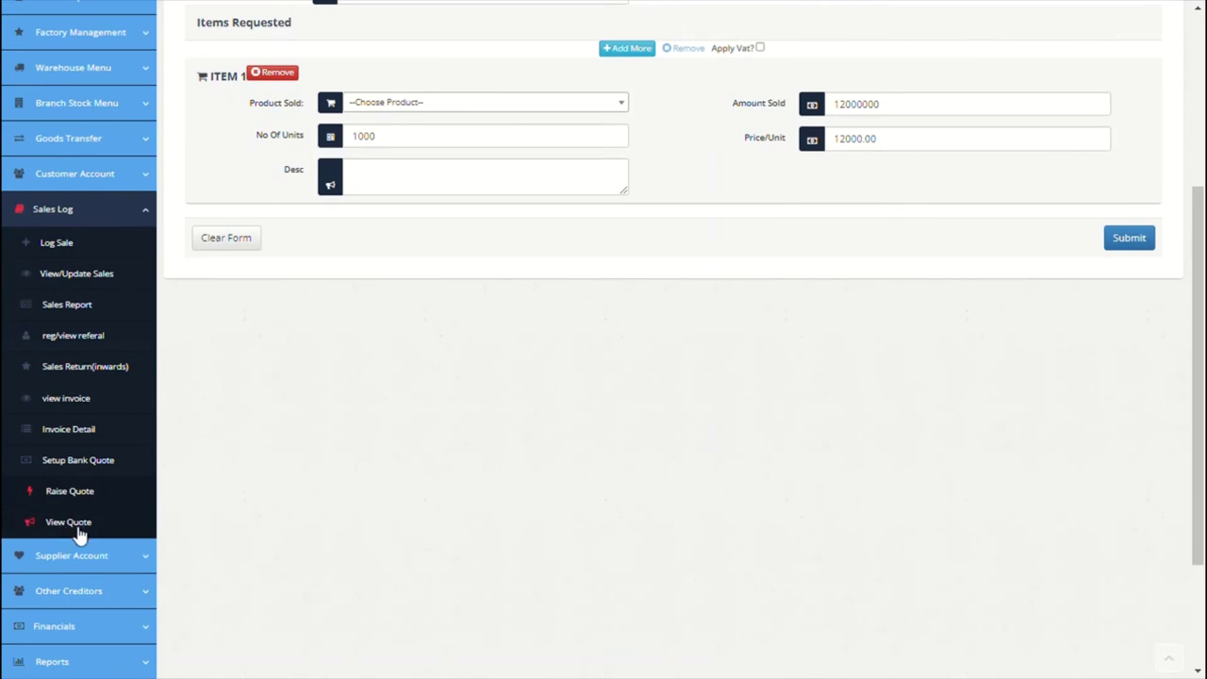
left_click(79, 529)
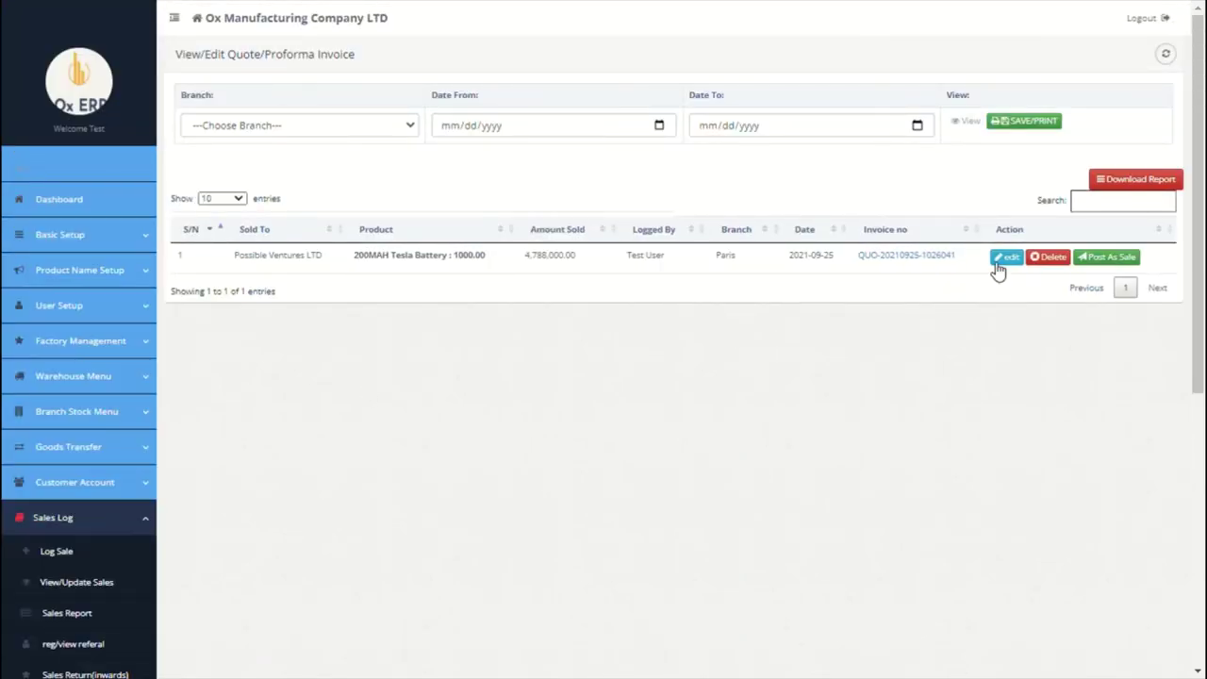
Step: Convert the Possible Ventures LTD quote to an invoice for 10 units, totalling 120000
left_click(1110, 261)
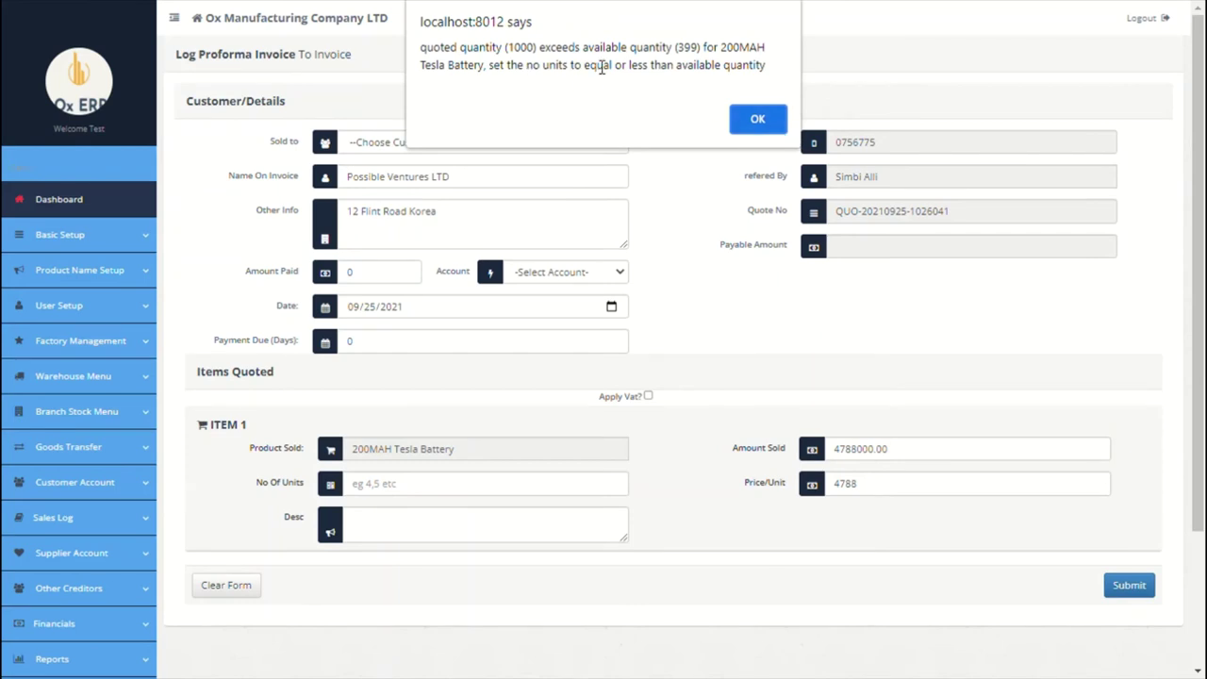
left_click(748, 122)
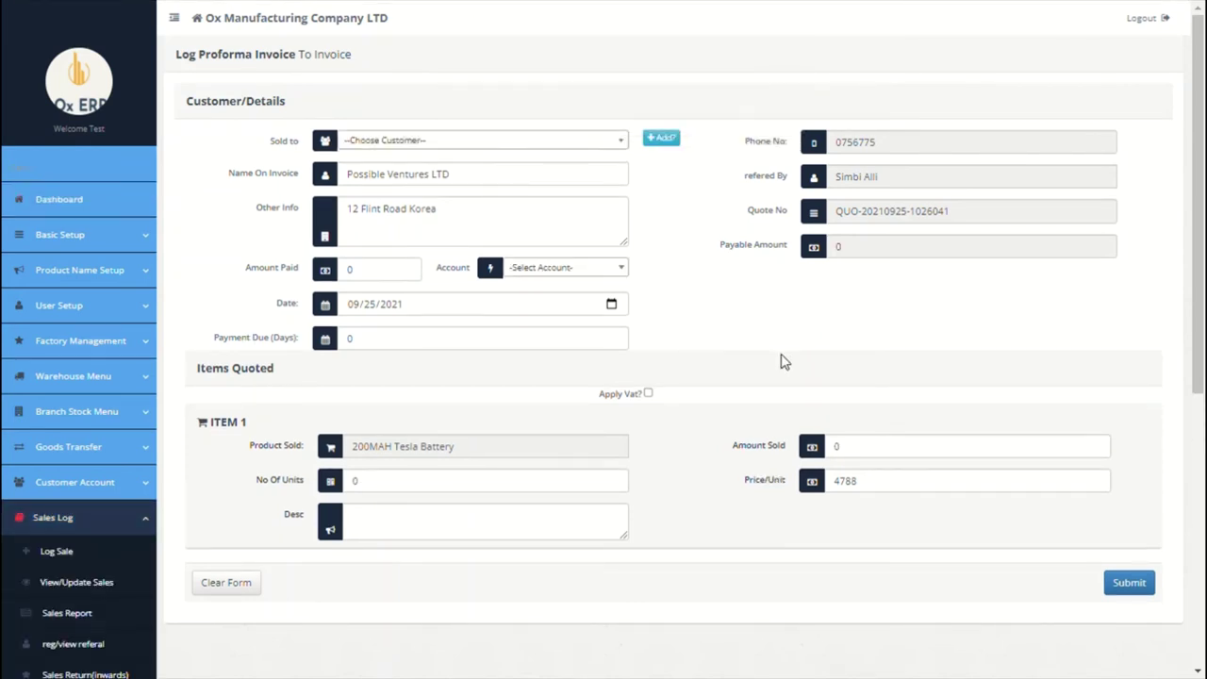
scroll(782, 361, "down", 1)
left_click(357, 445)
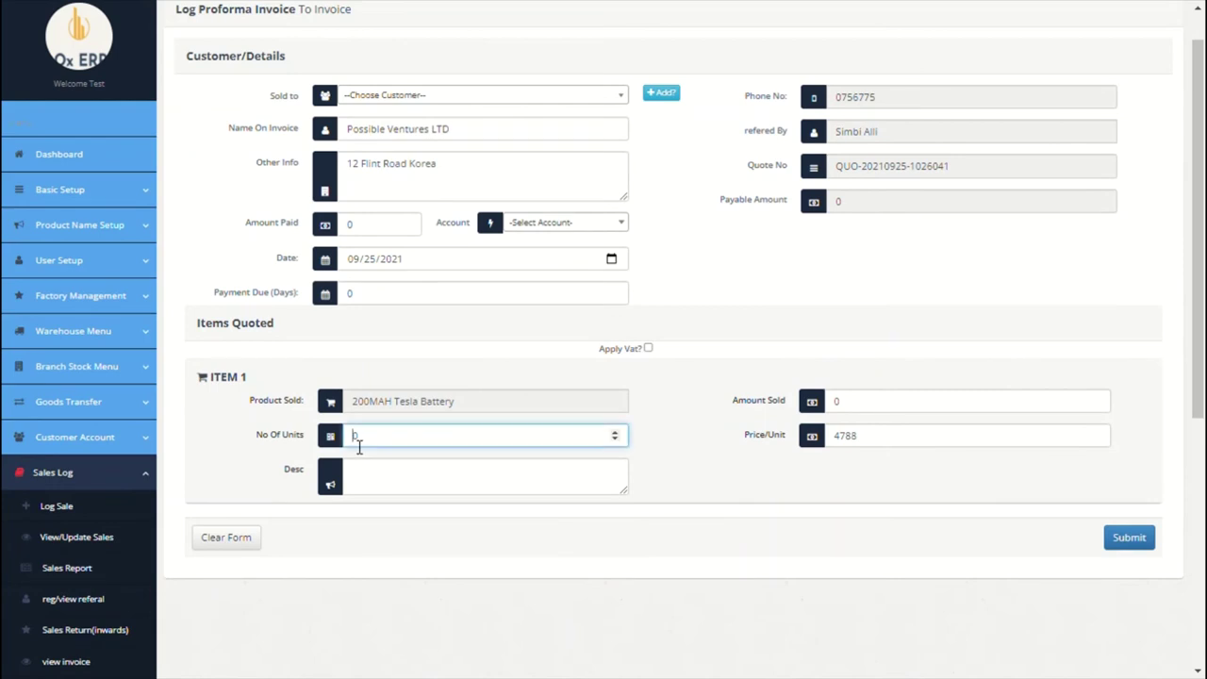
type("1")
left_click(667, 474)
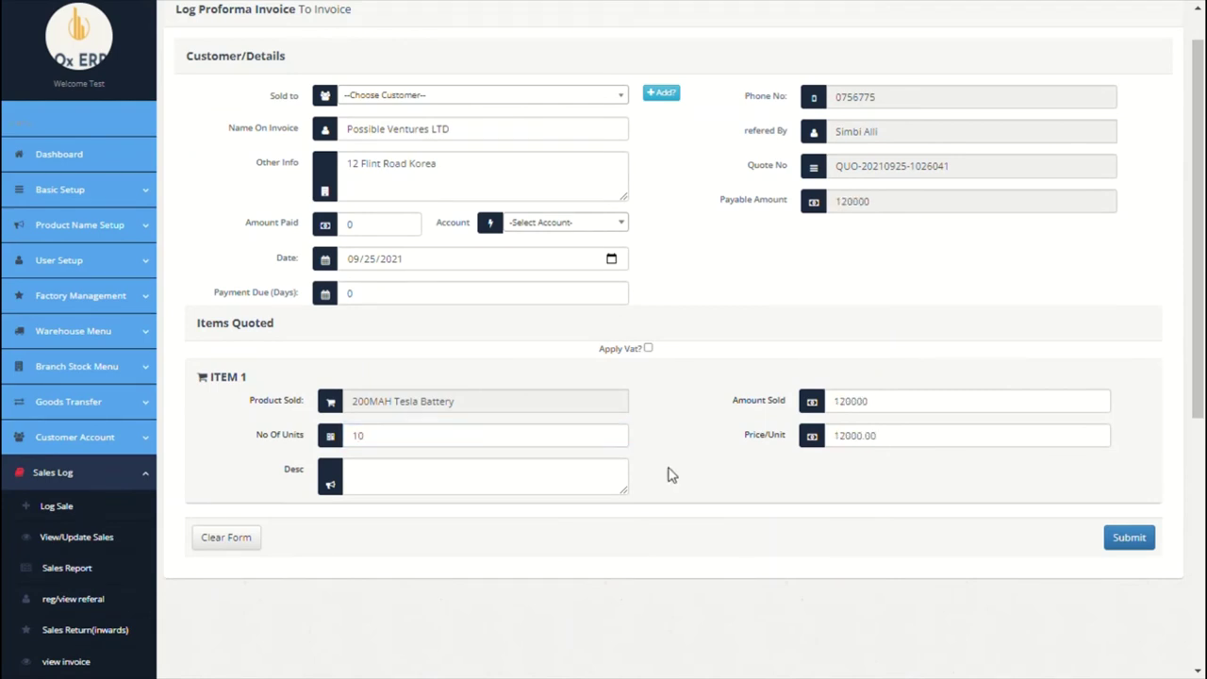
scroll(668, 474, "down", 1)
left_click(1135, 516)
scroll(513, 467, "down", 5)
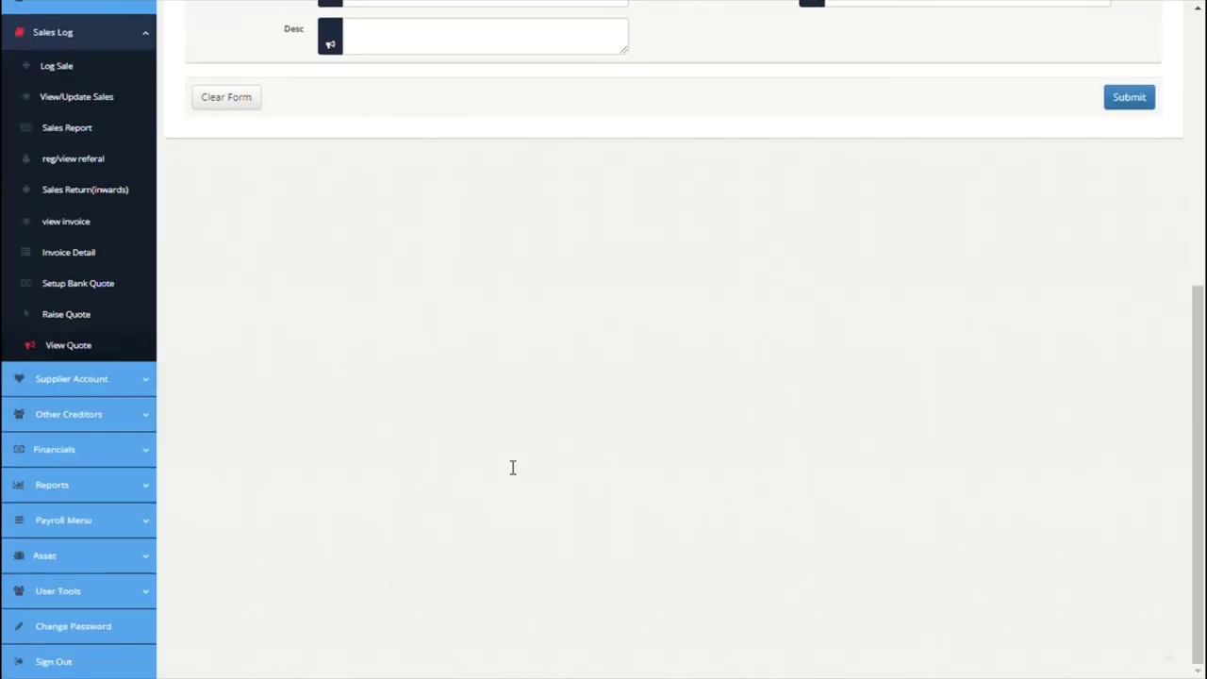
left_click(111, 381)
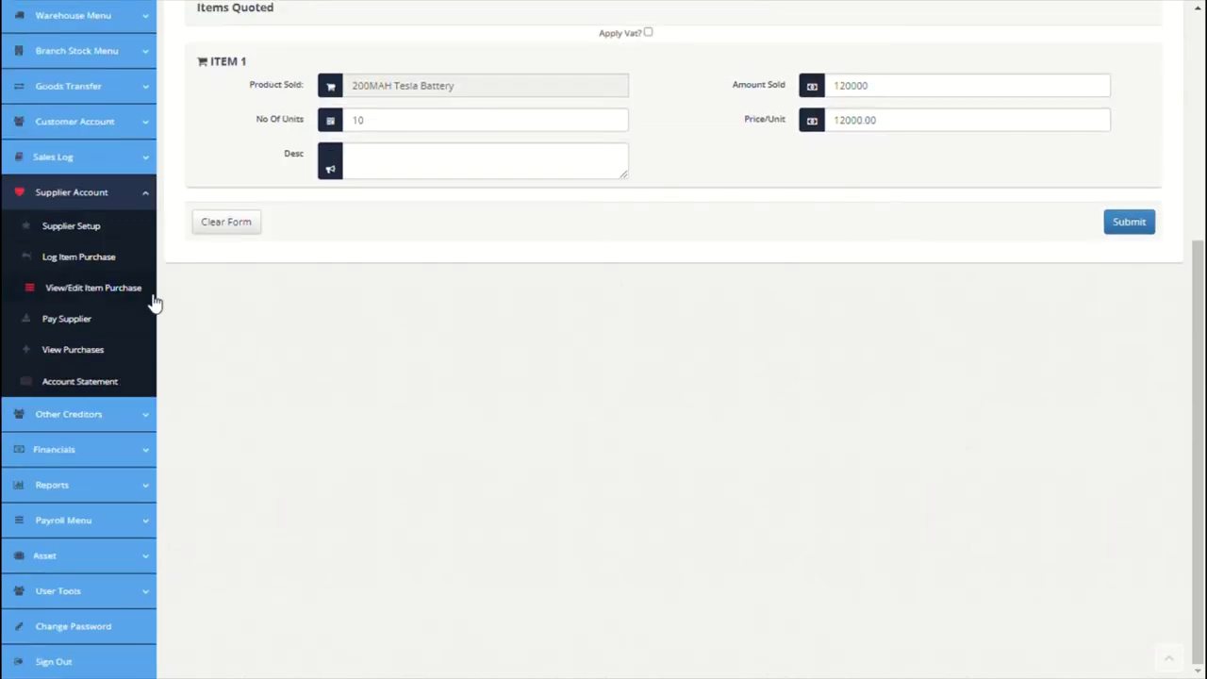
Step: Check Supplier Setup, then list suppliers to pay, showing ABC Manufacturing China LLC at -92,000.00
left_click(101, 240)
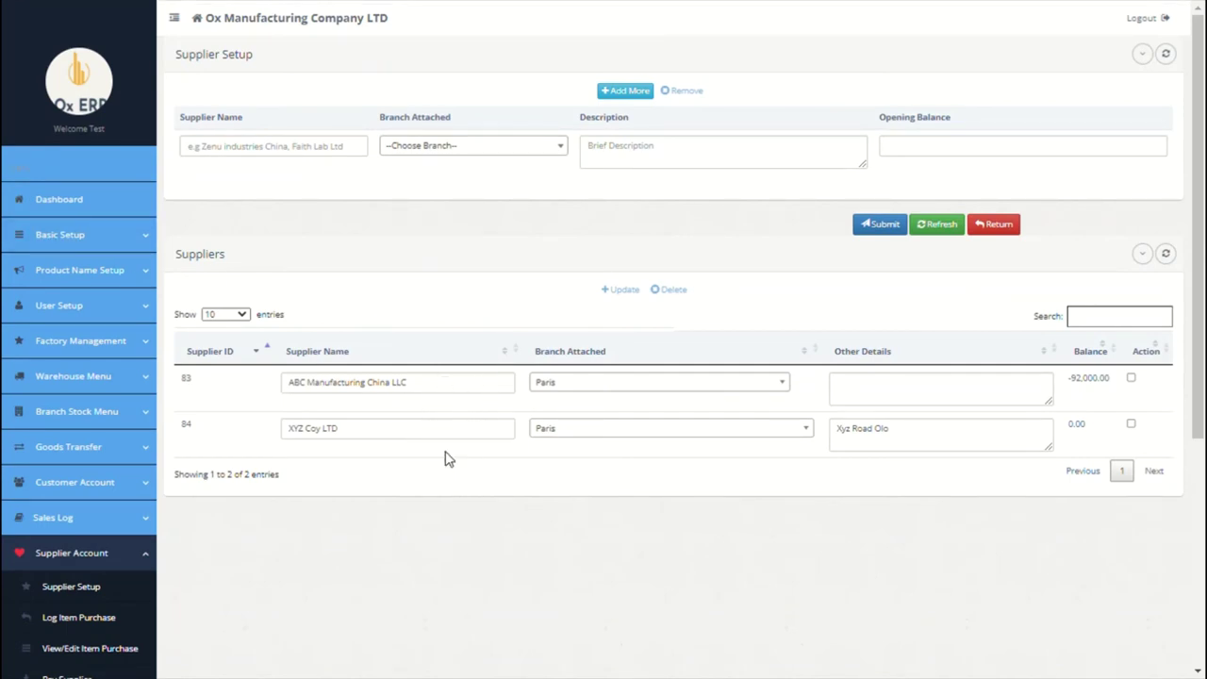
scroll(447, 459, "down", 4)
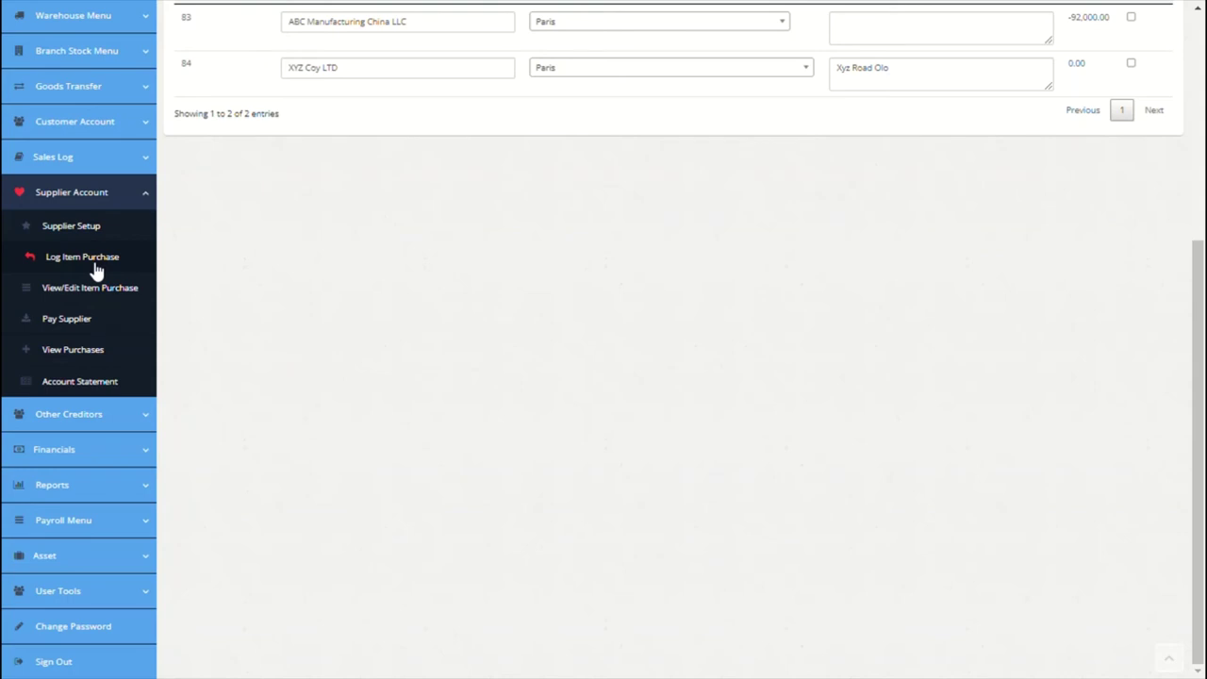
left_click(81, 324)
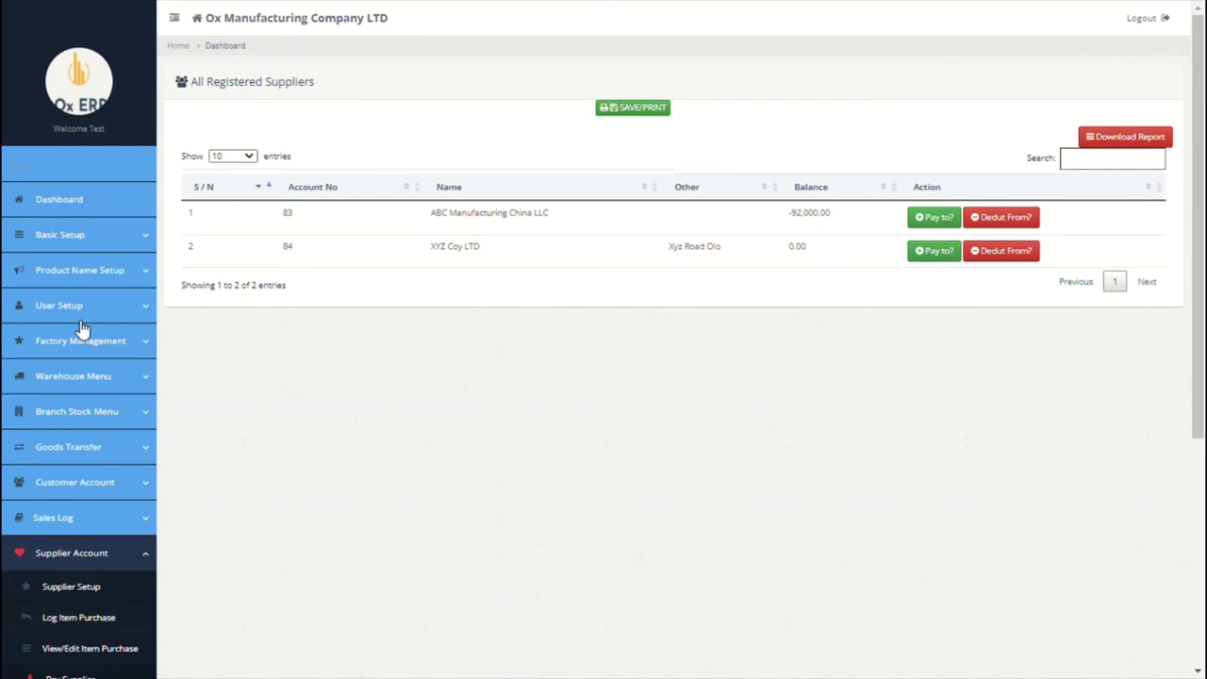
Step: Set up a 92000 payment to ABC Manufacturing China LLC from Citi Bank Paris, dated 09/25/2021
left_click(955, 226)
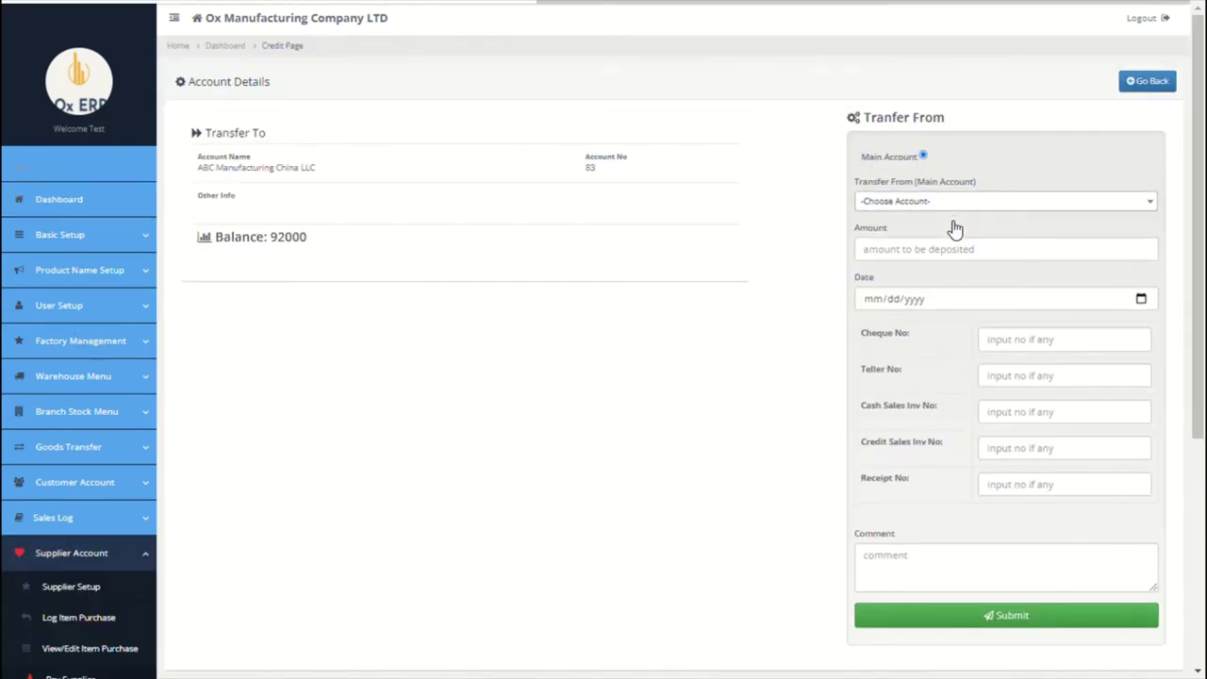
left_click(993, 202)
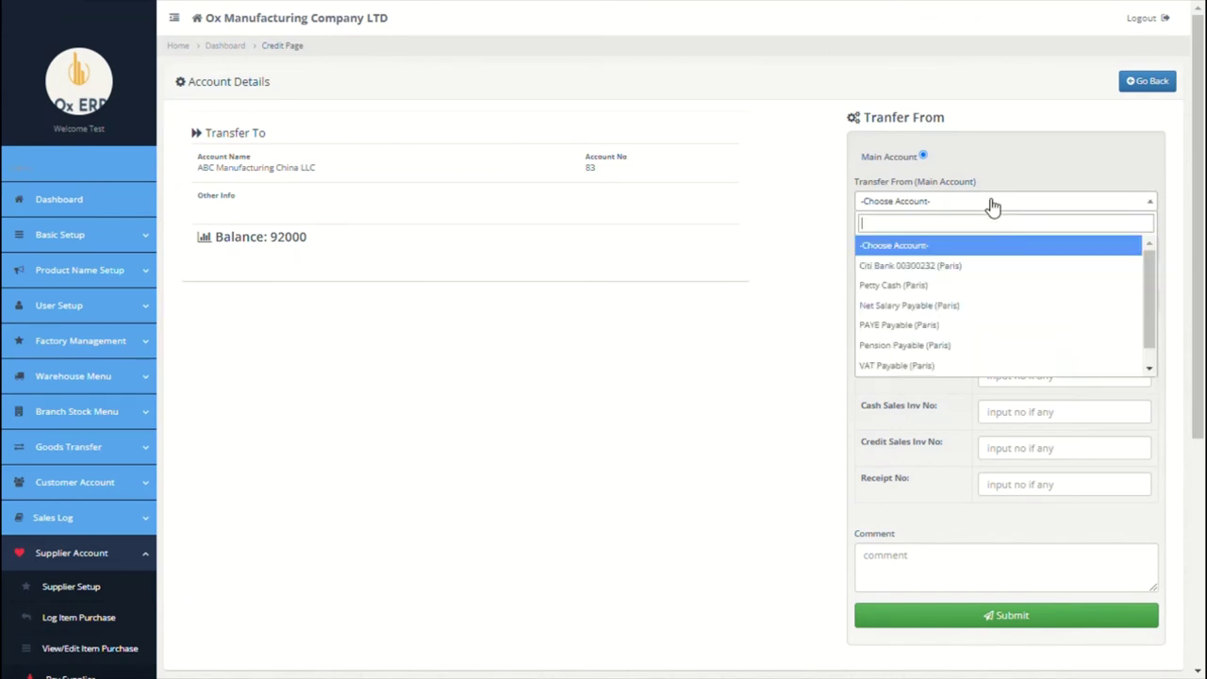
left_click(931, 271)
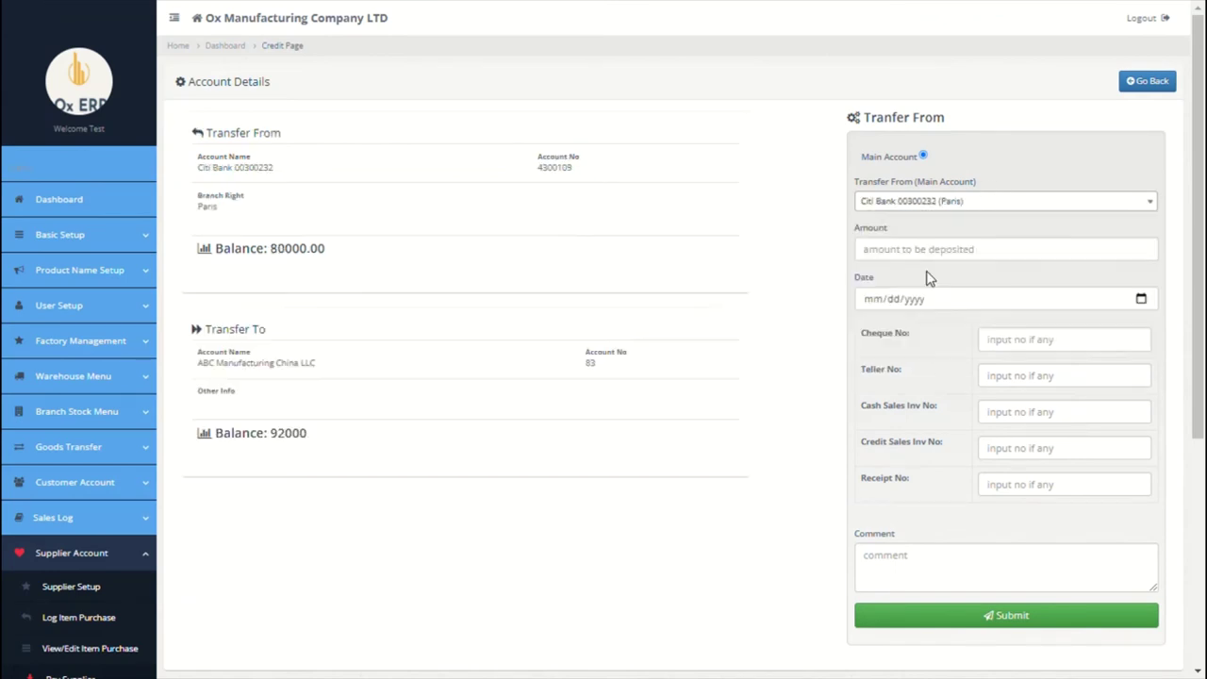
left_click(962, 257)
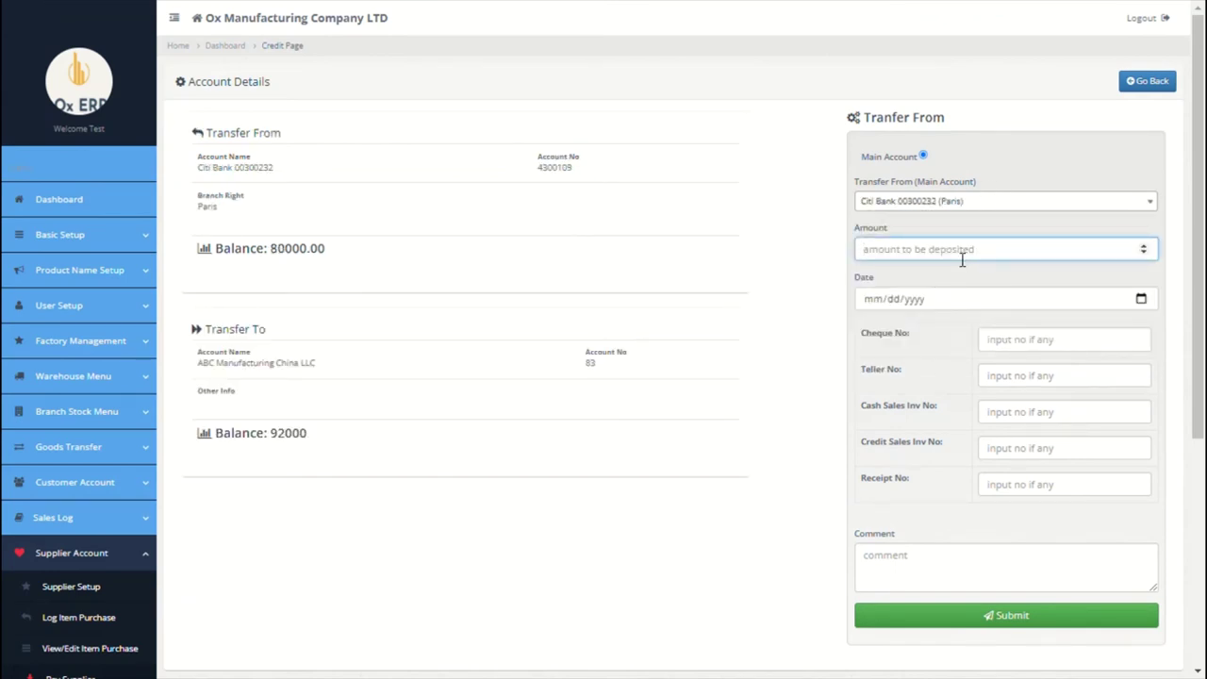
type("92000")
left_click(1141, 300)
left_click(947, 351)
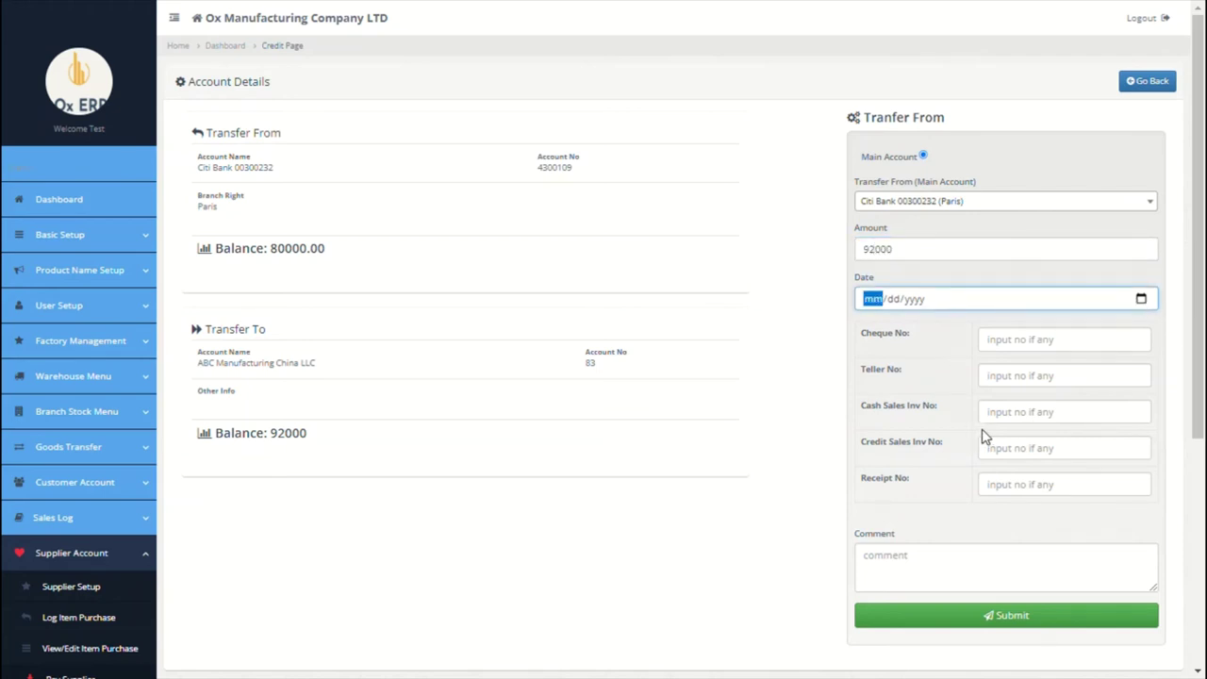
Step: Enter the cash sales invoice number and an 'Invoice no' comment citing that number
left_click(945, 580)
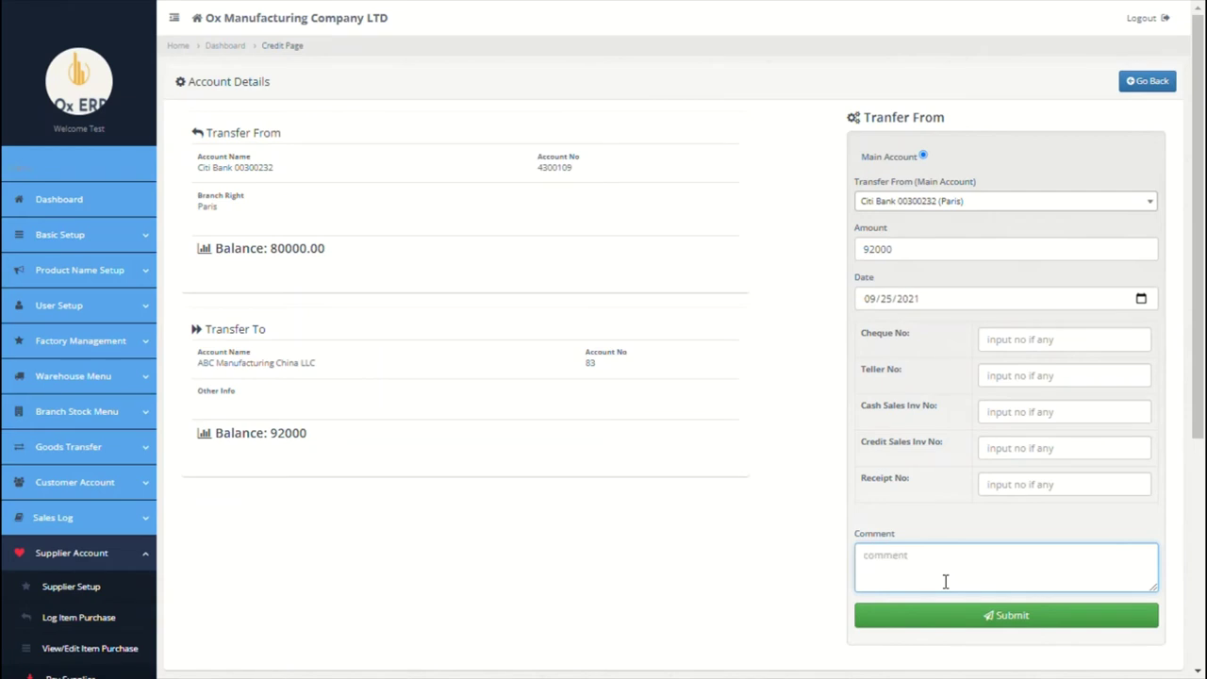
left_click(1067, 420)
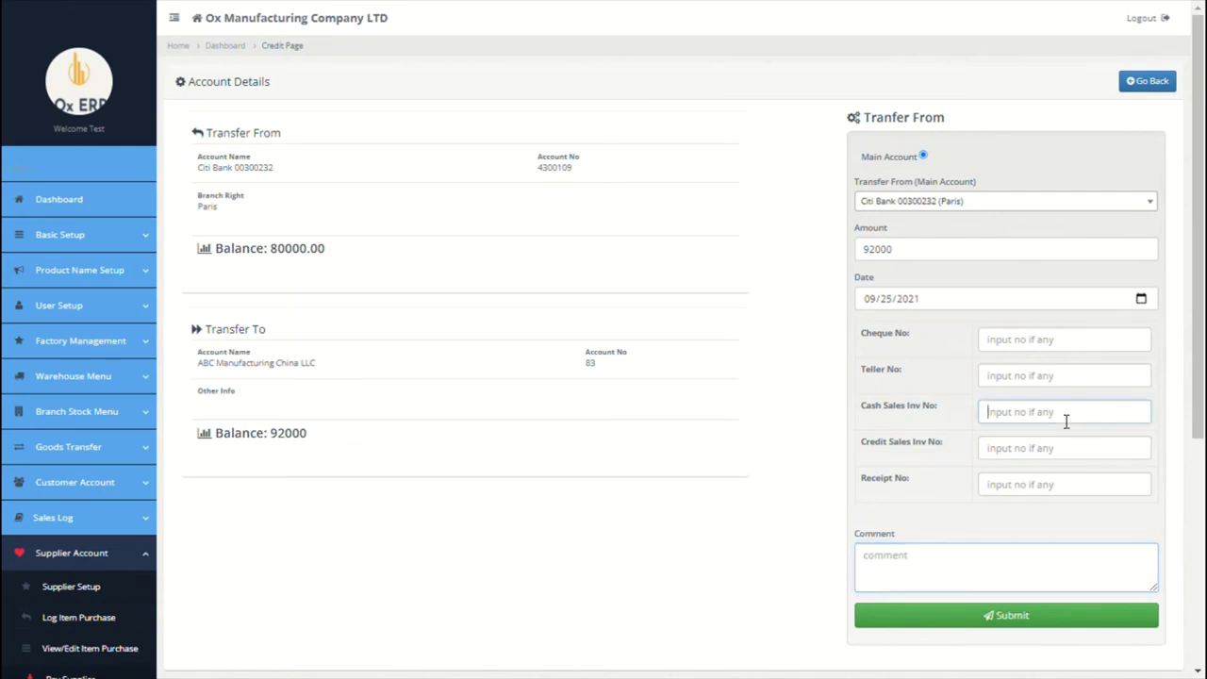
type("0930043")
left_click(949, 580)
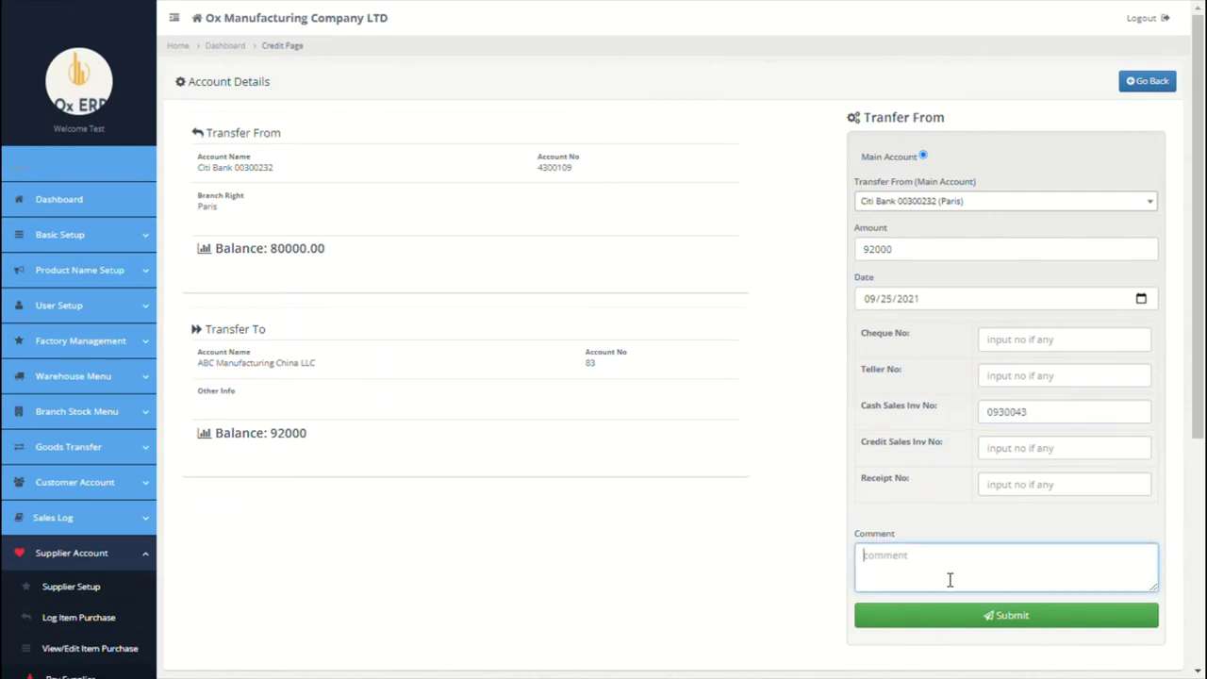
type("1")
key("BackSpace")
type("sales")
key("BackSpace")
key("BackSpace")
key("BackSpace")
key("BackSpace")
key("BackSpace")
type("Invoice no")
left_click(1075, 430)
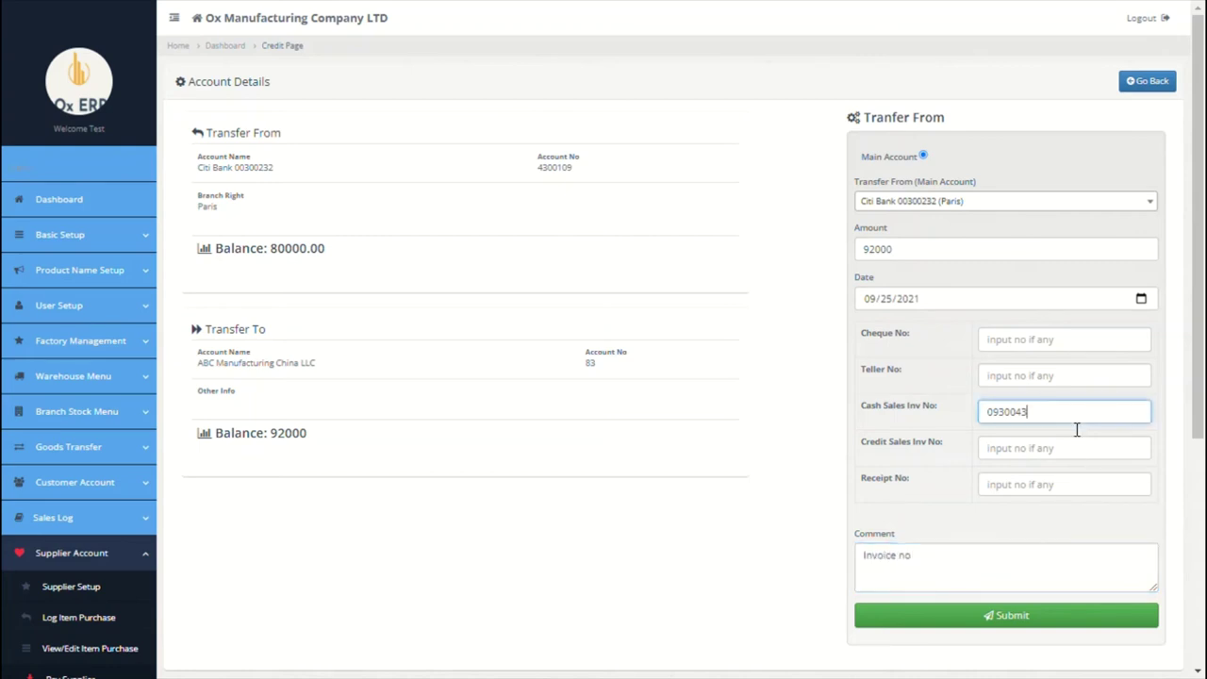
double_click(1074, 430)
type("0930043")
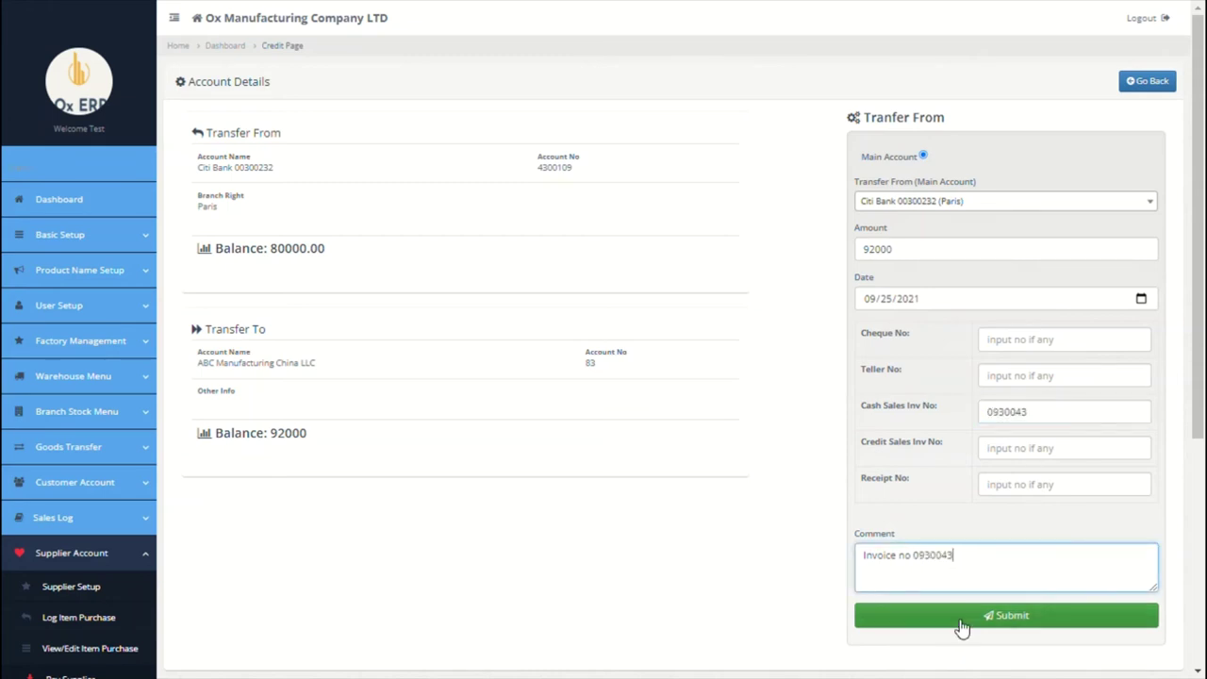
Step: Submit the supplier payment and confirm it was saved
left_click(960, 619)
left_click(693, 85)
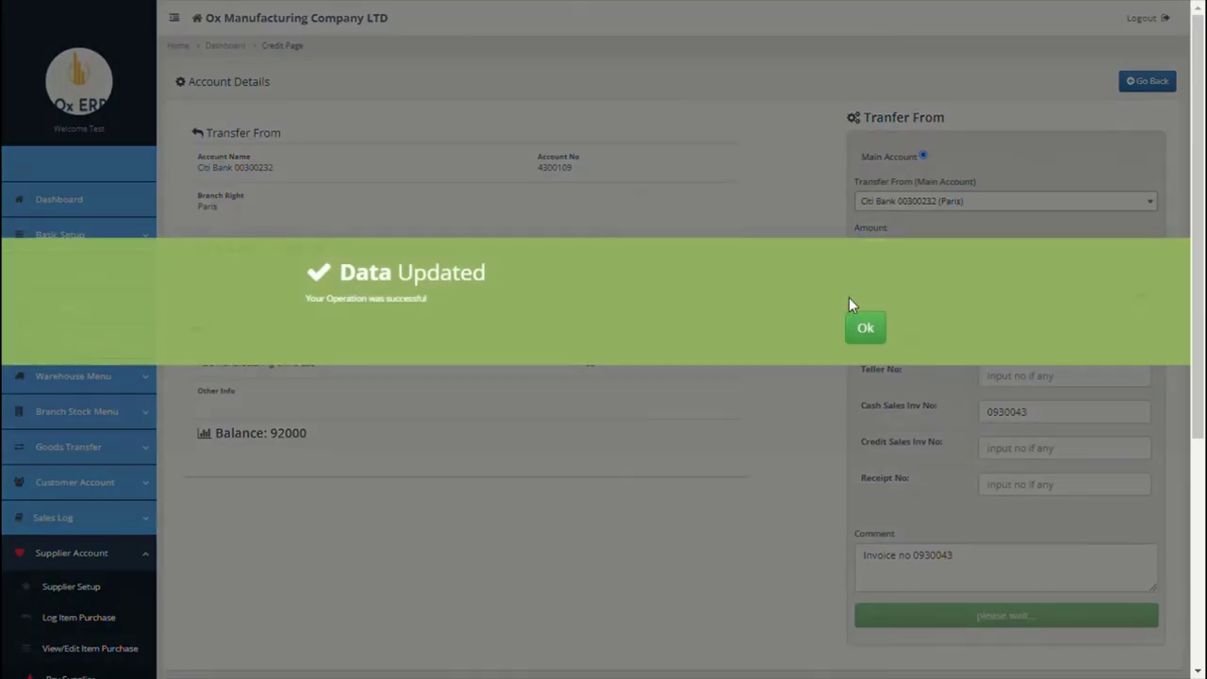
left_click(862, 322)
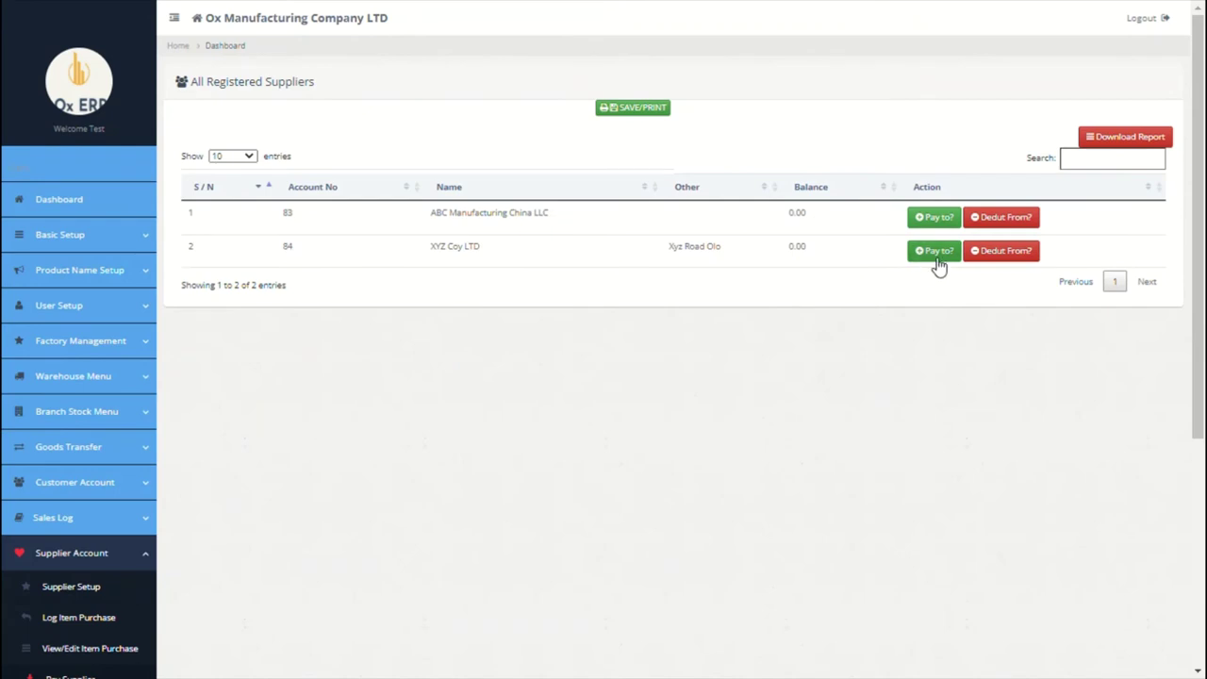
Step: Review the 92,000.00 GRN-PARIS-1 purchase from ABC Manufacturing China LLC, then view the supplier statement
scroll(608, 407, "down", 1)
scroll(609, 407, "down", 2)
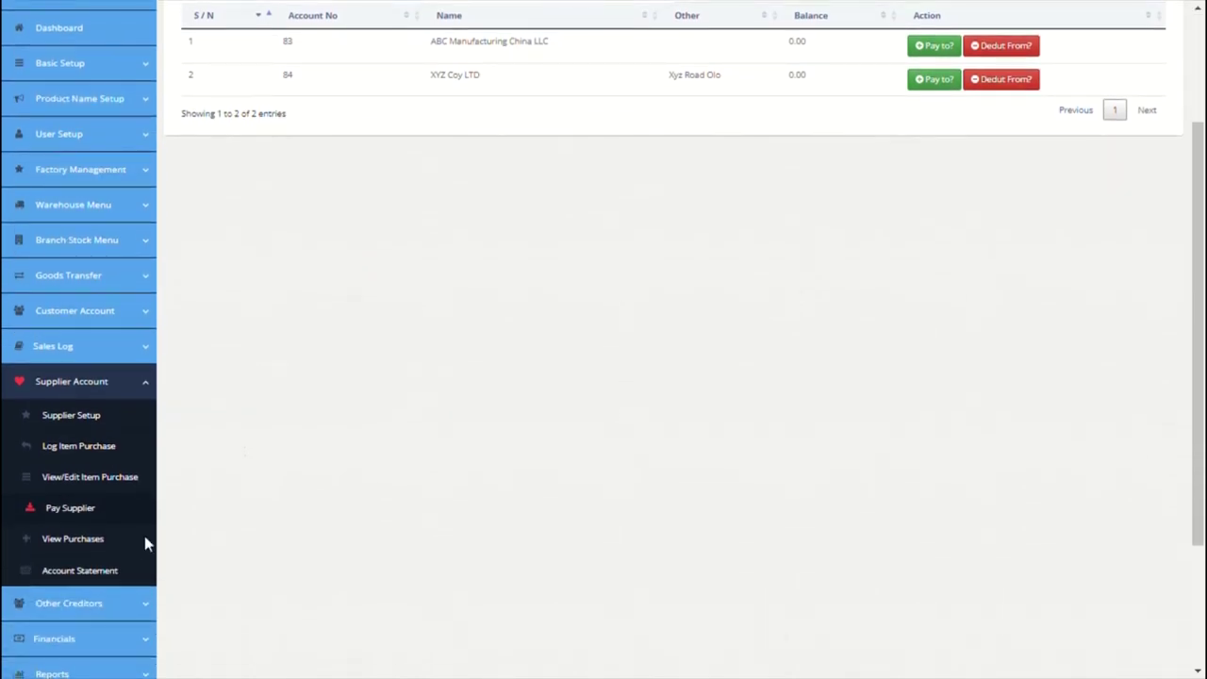
left_click(76, 538)
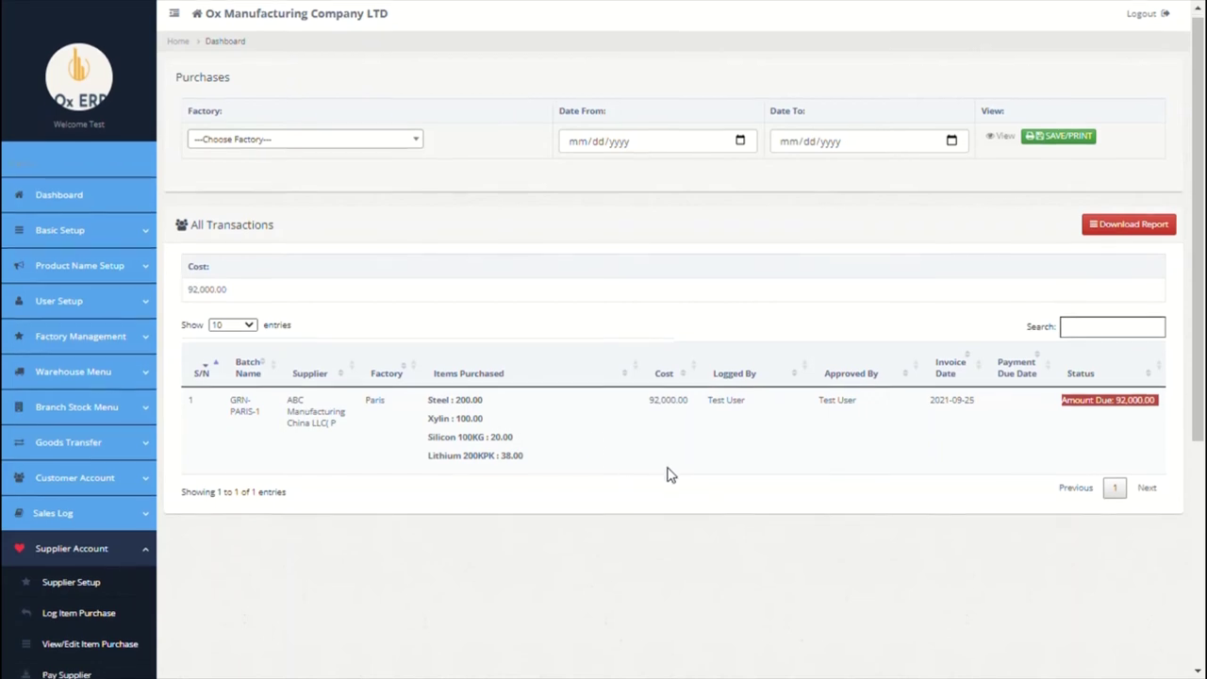
scroll(666, 474, "down", 1)
scroll(666, 474, "down", 5)
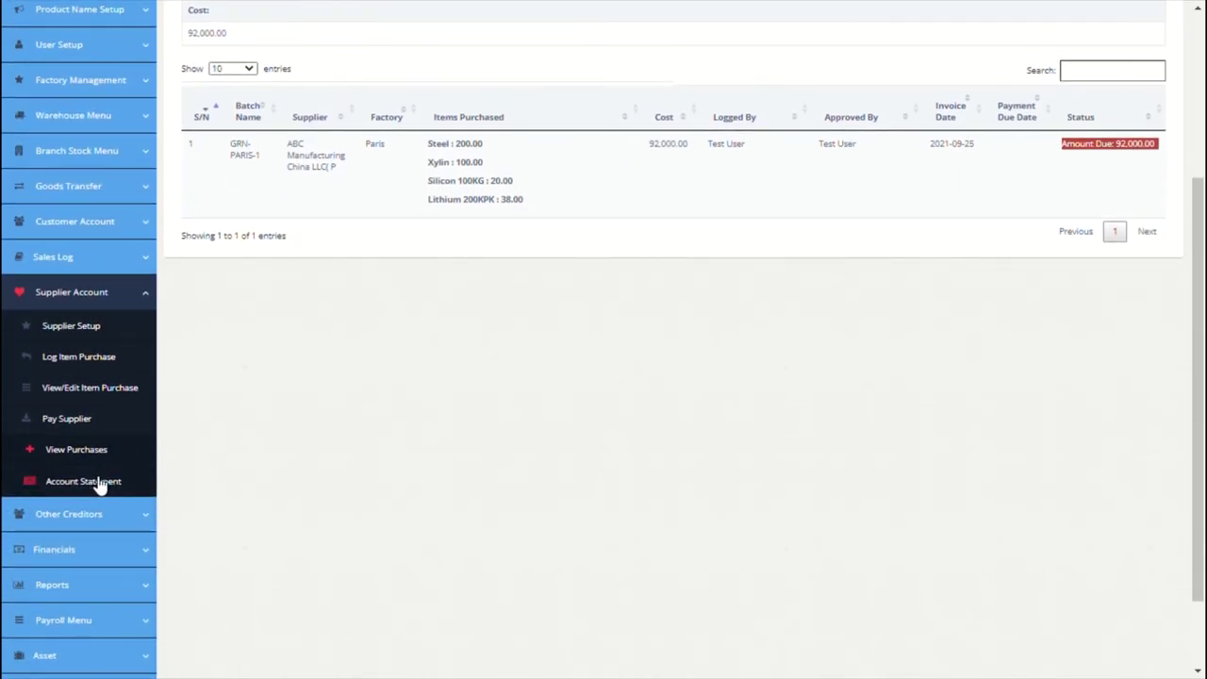
left_click(99, 488)
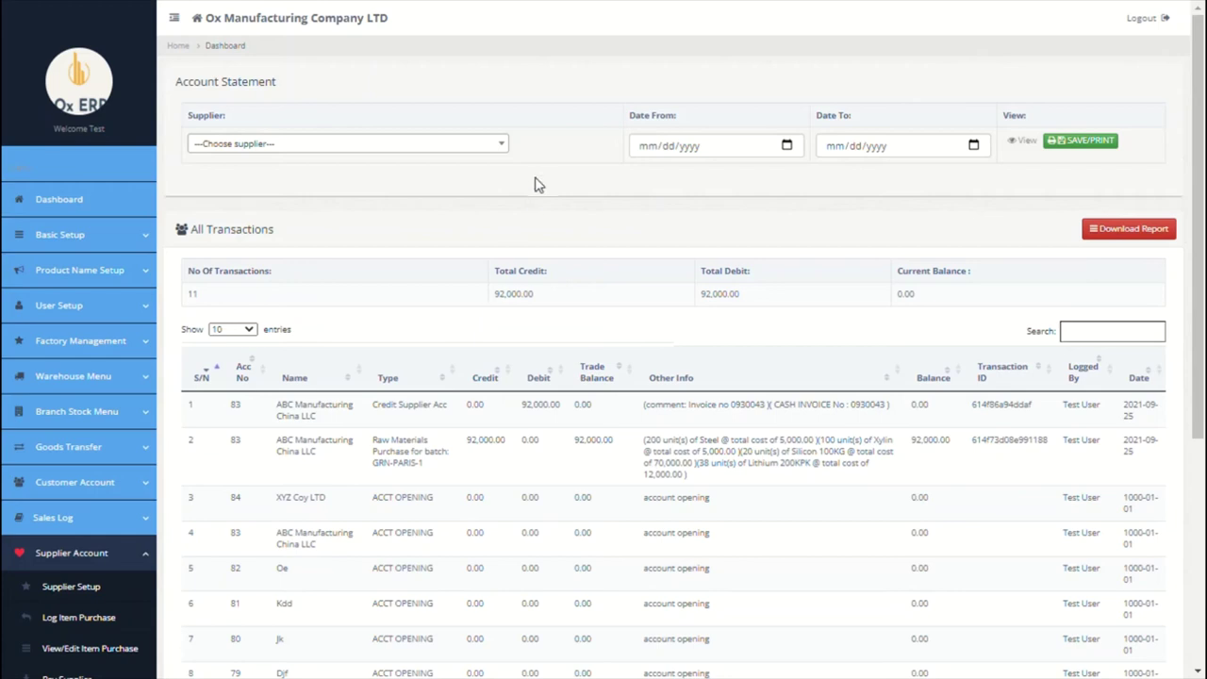
Step: Filter the Account Statement to supplier Max LLC China and view its single opening entry
left_click(480, 150)
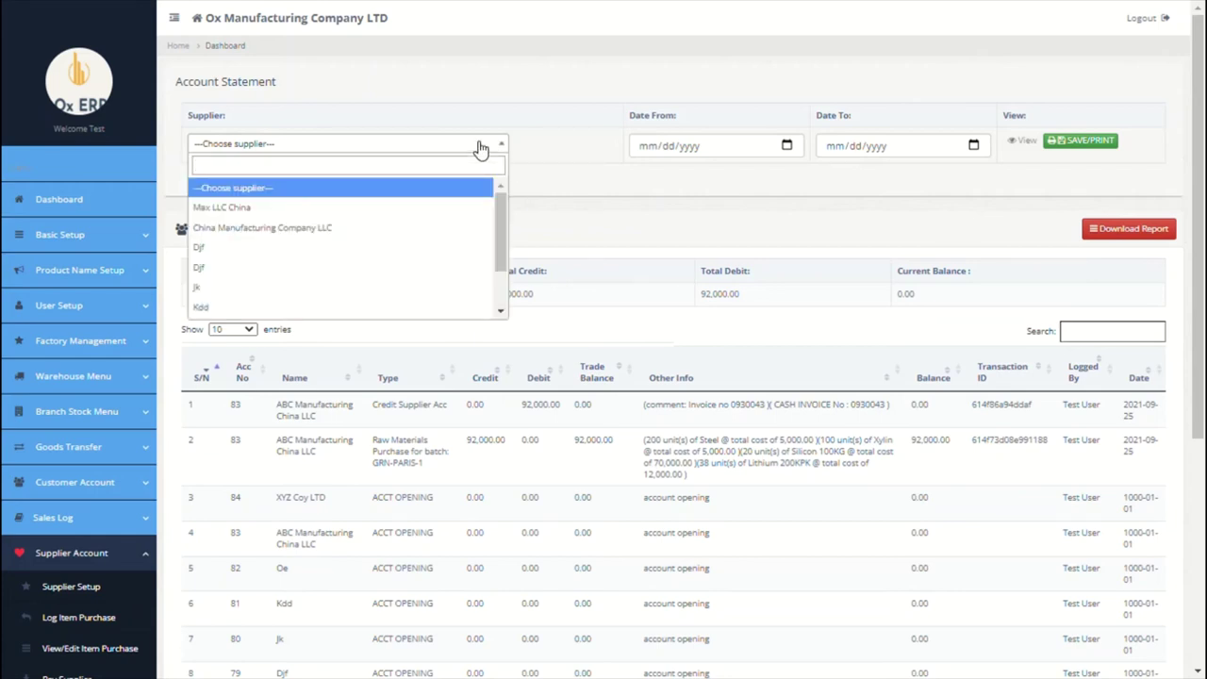
left_click(374, 209)
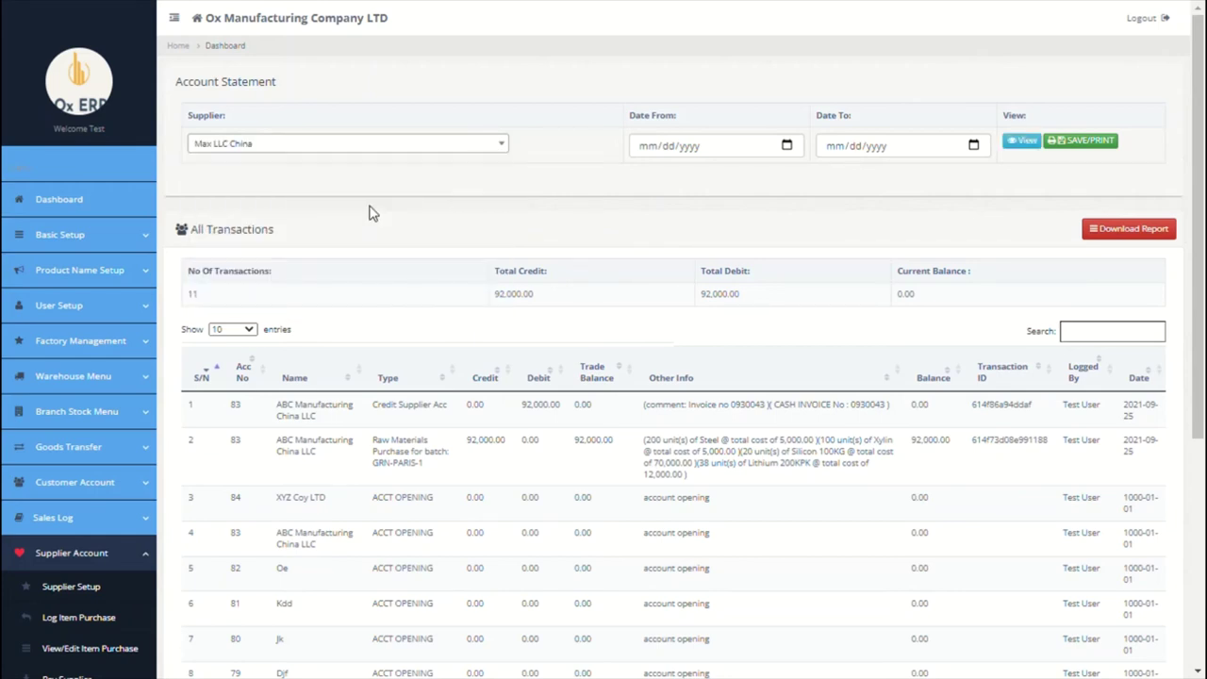
left_click(1025, 144)
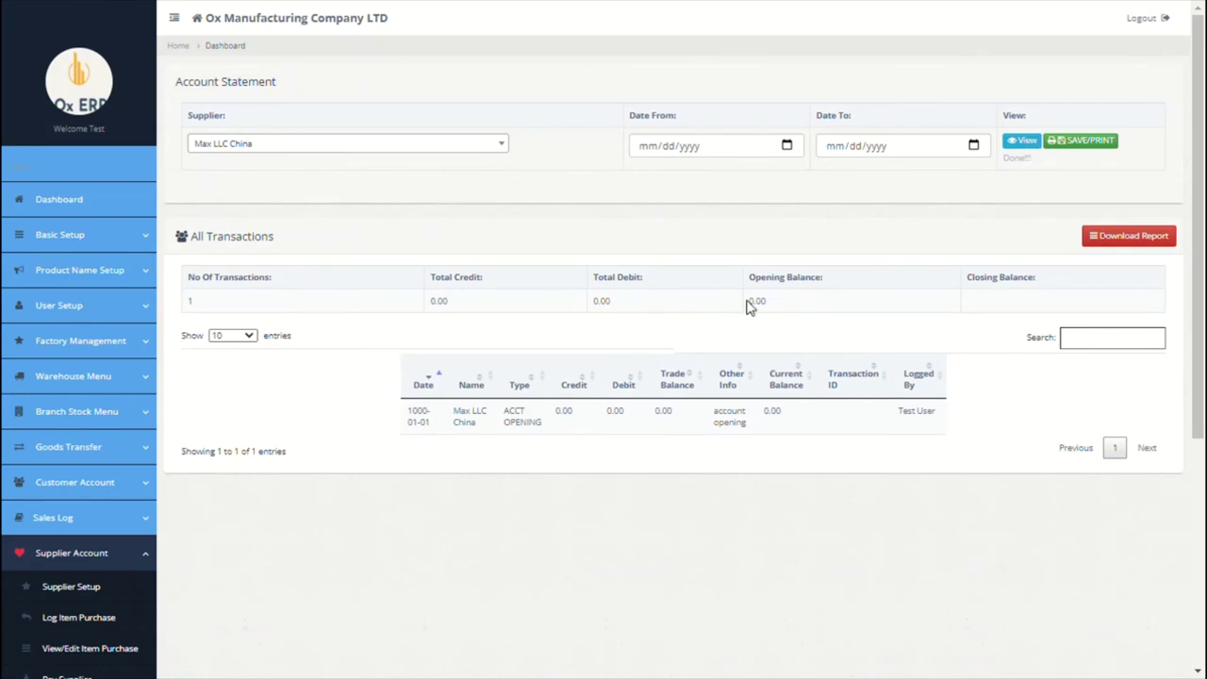
scroll(752, 363, "down", 4)
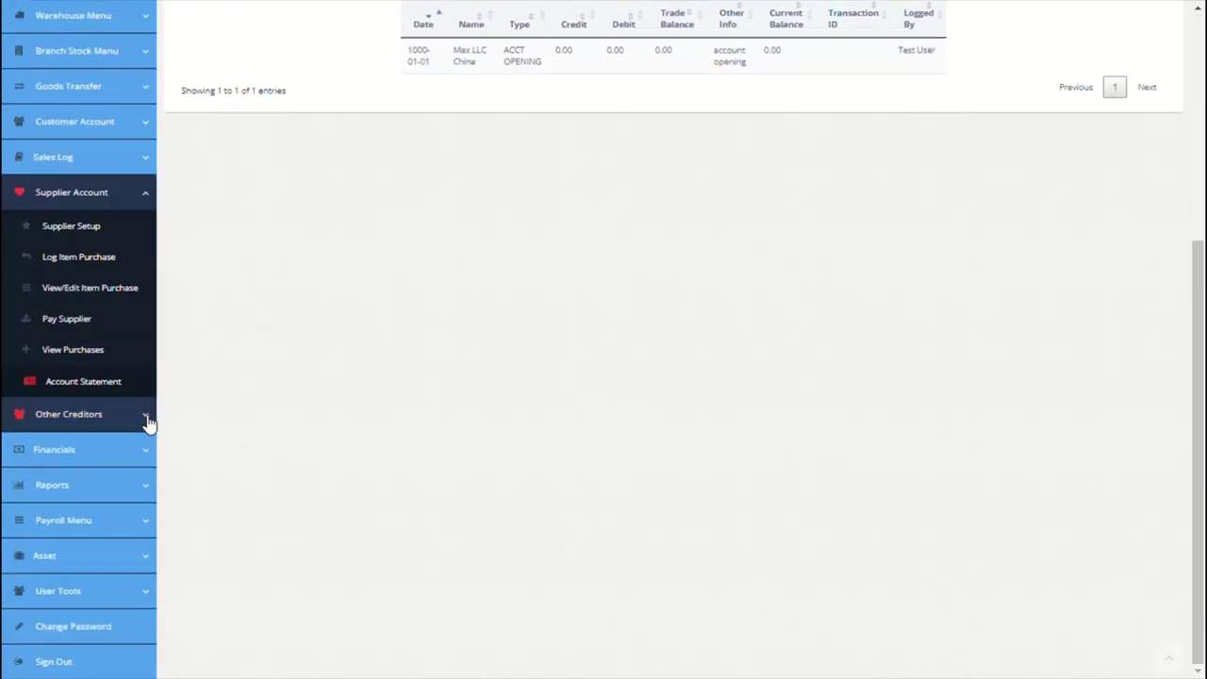
Step: Open the Product Stock Ledger from the Financials pages
left_click(148, 420)
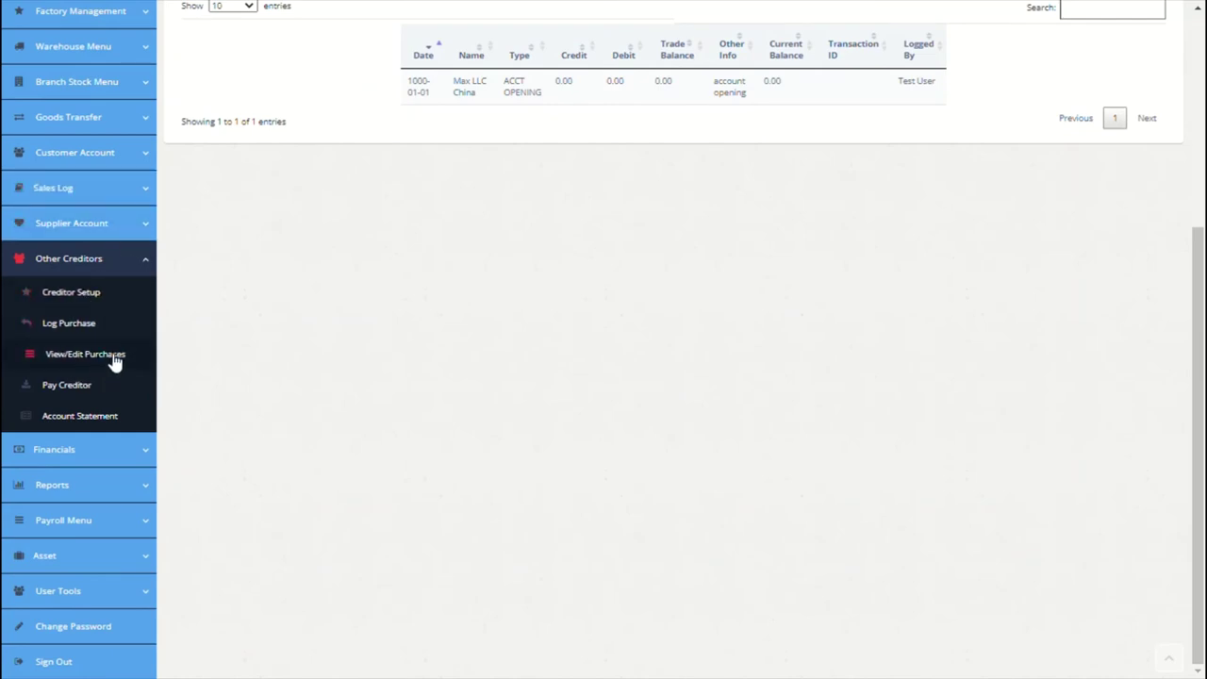
left_click(111, 264)
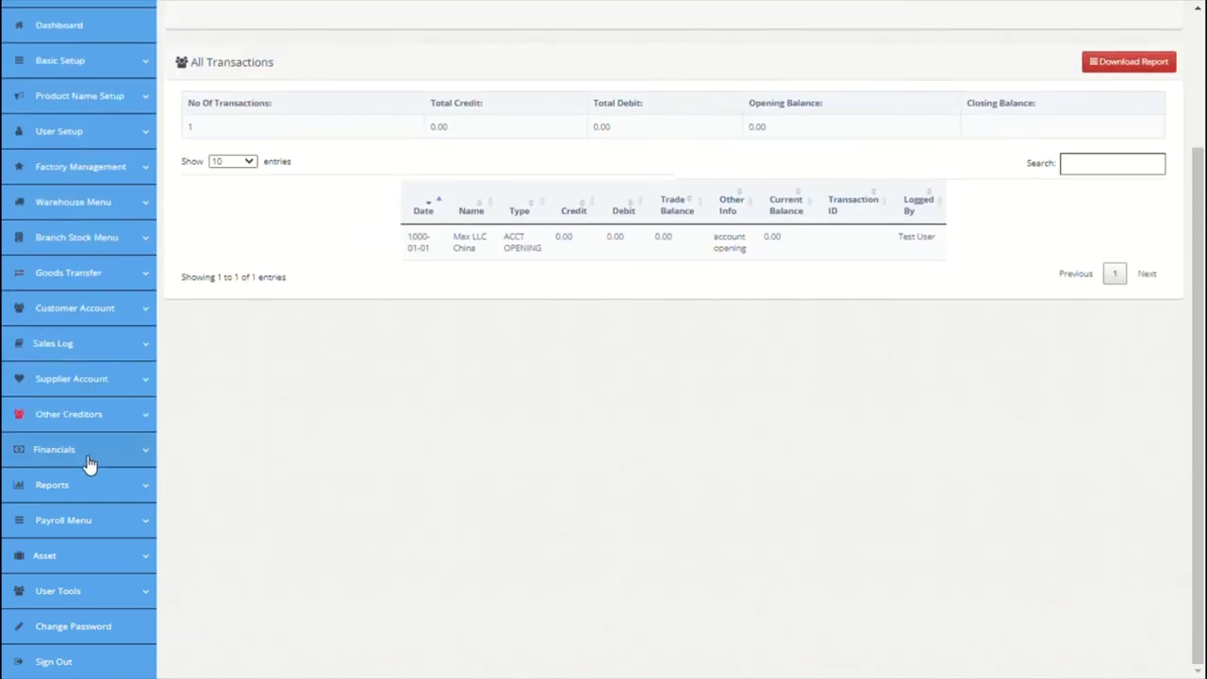
left_click(90, 466)
scroll(89, 463, "down", 2)
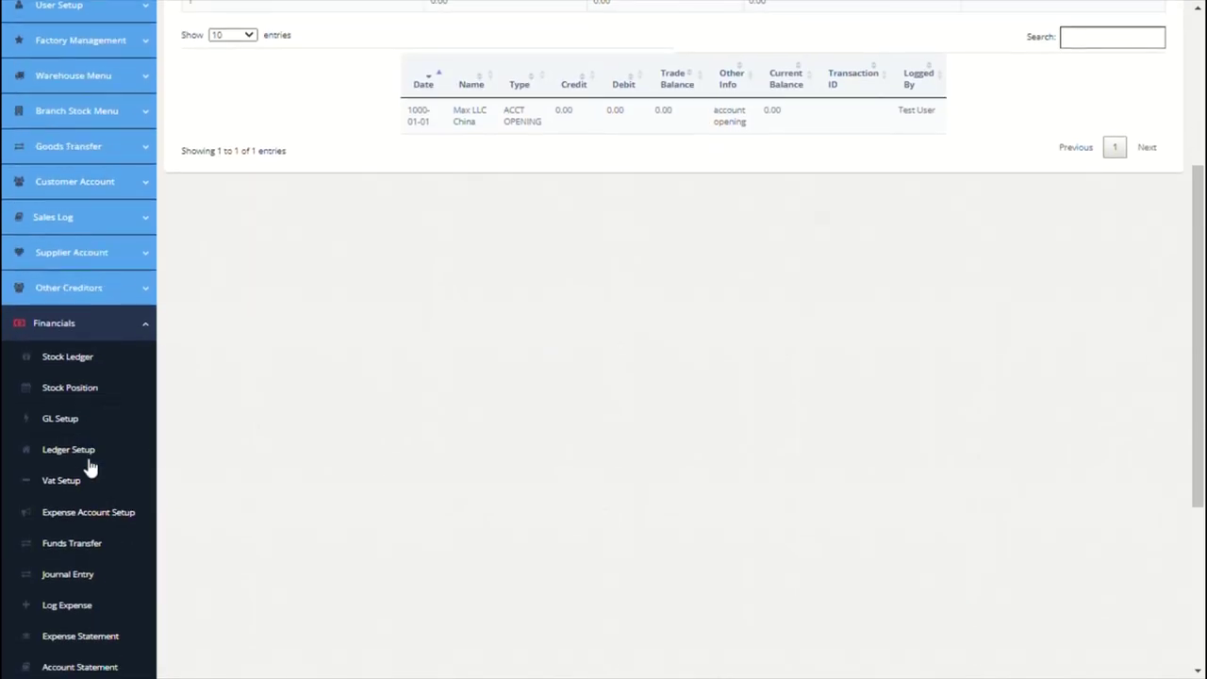
left_click(90, 364)
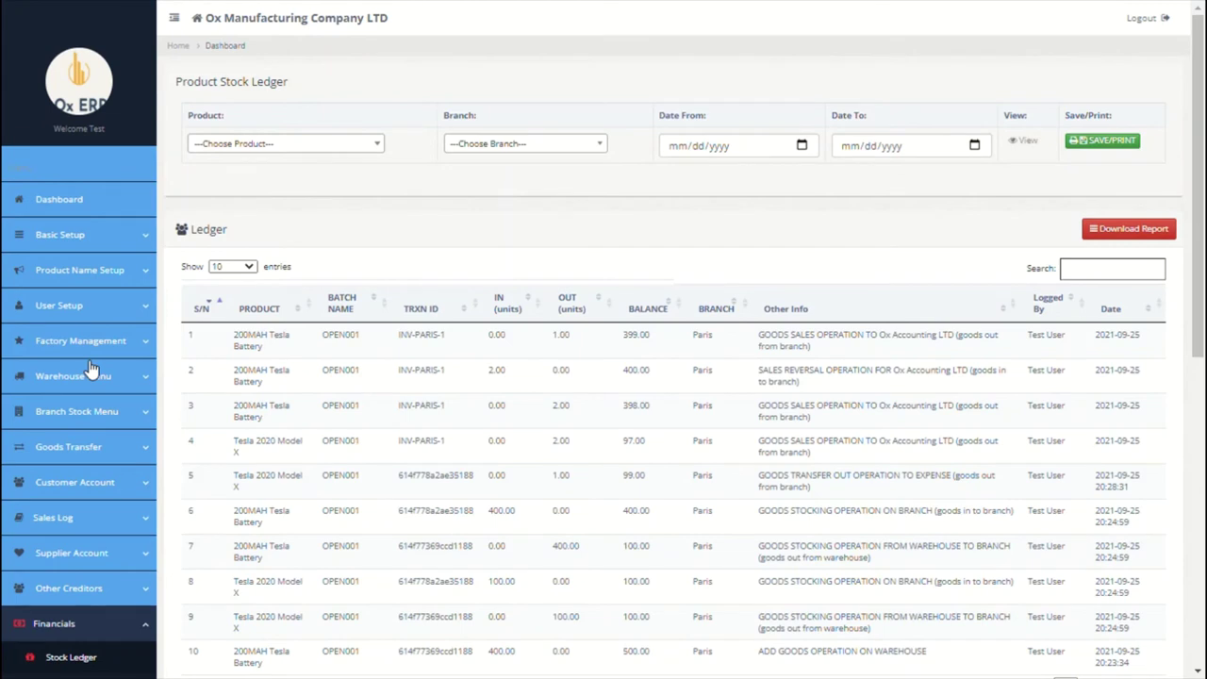
Step: Set the stock ledger branch to Paris and scroll through its 21 stock movements
left_click(362, 147)
left_click(363, 158)
left_click(602, 147)
left_click(542, 209)
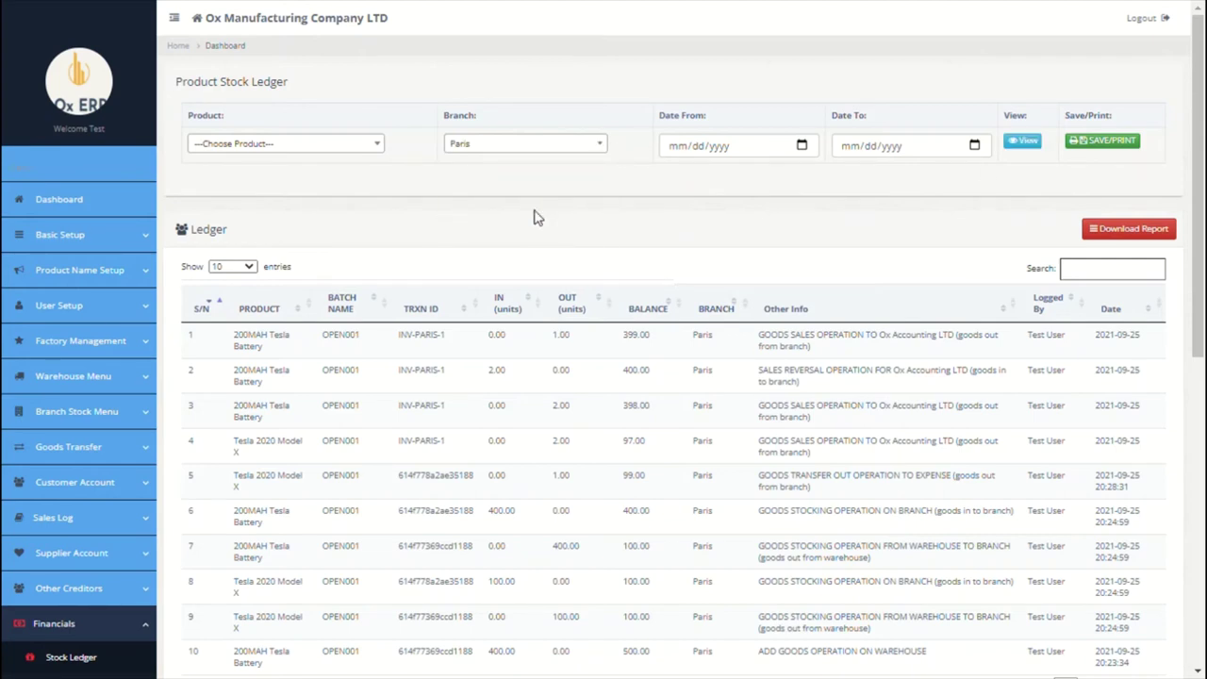
scroll(533, 217, "down", 1)
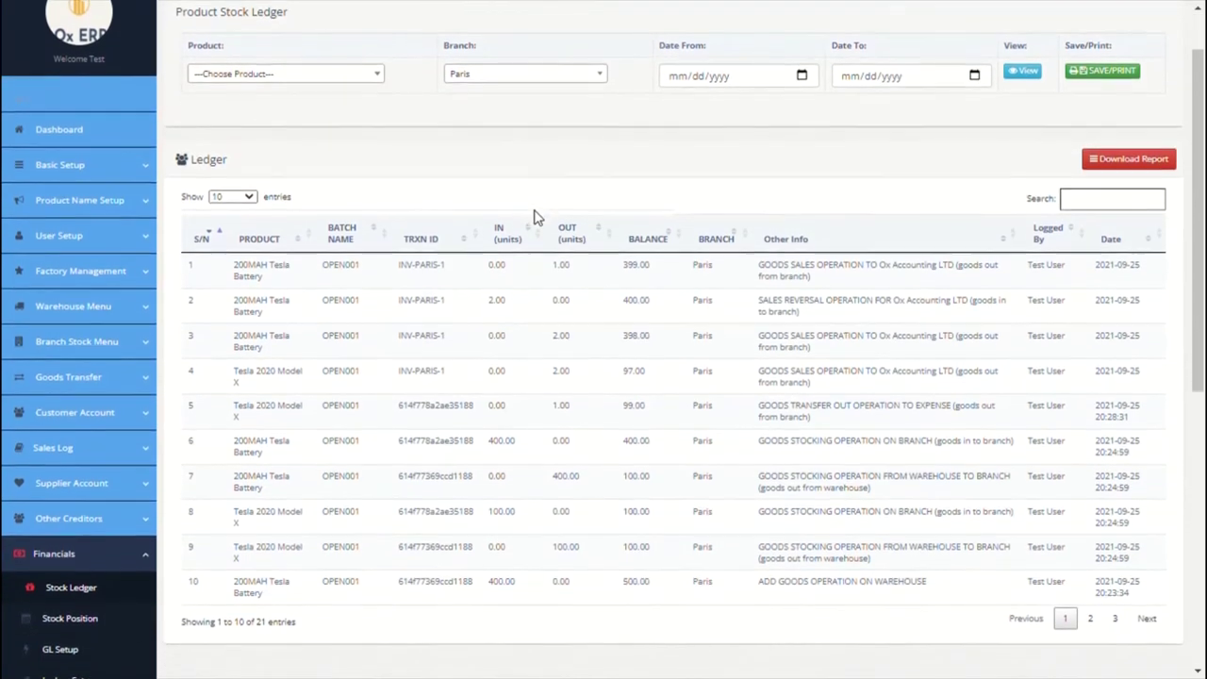
scroll(534, 217, "down", 1)
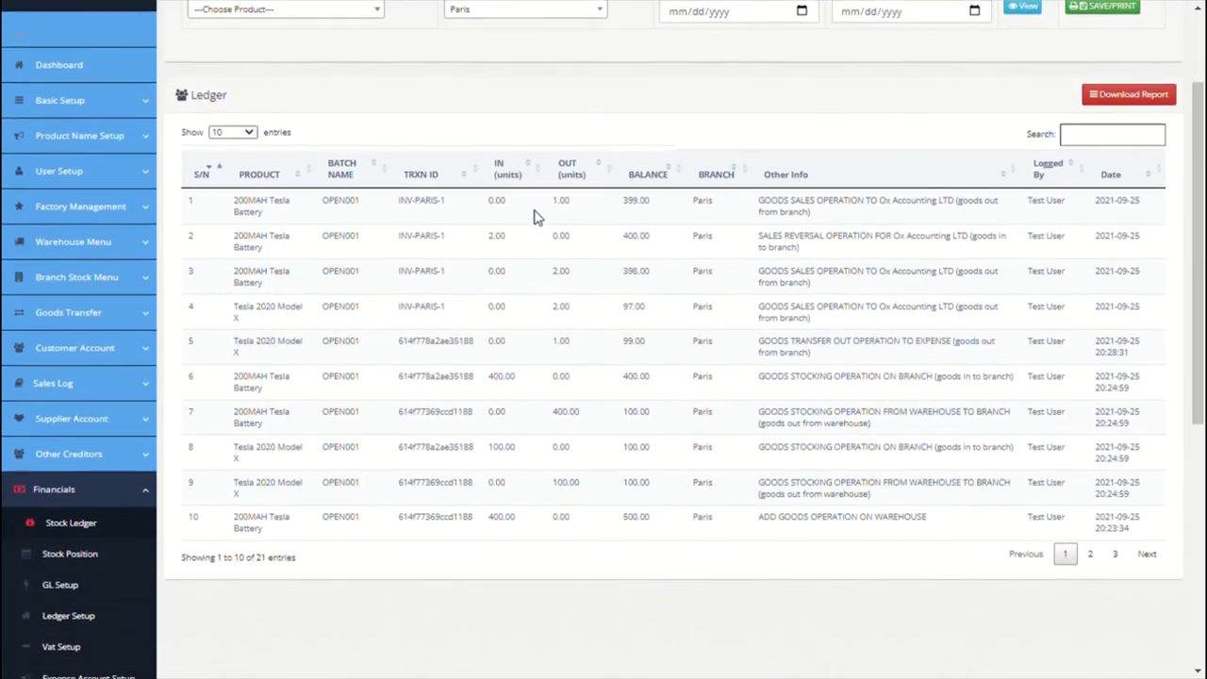
scroll(534, 217, "down", 3)
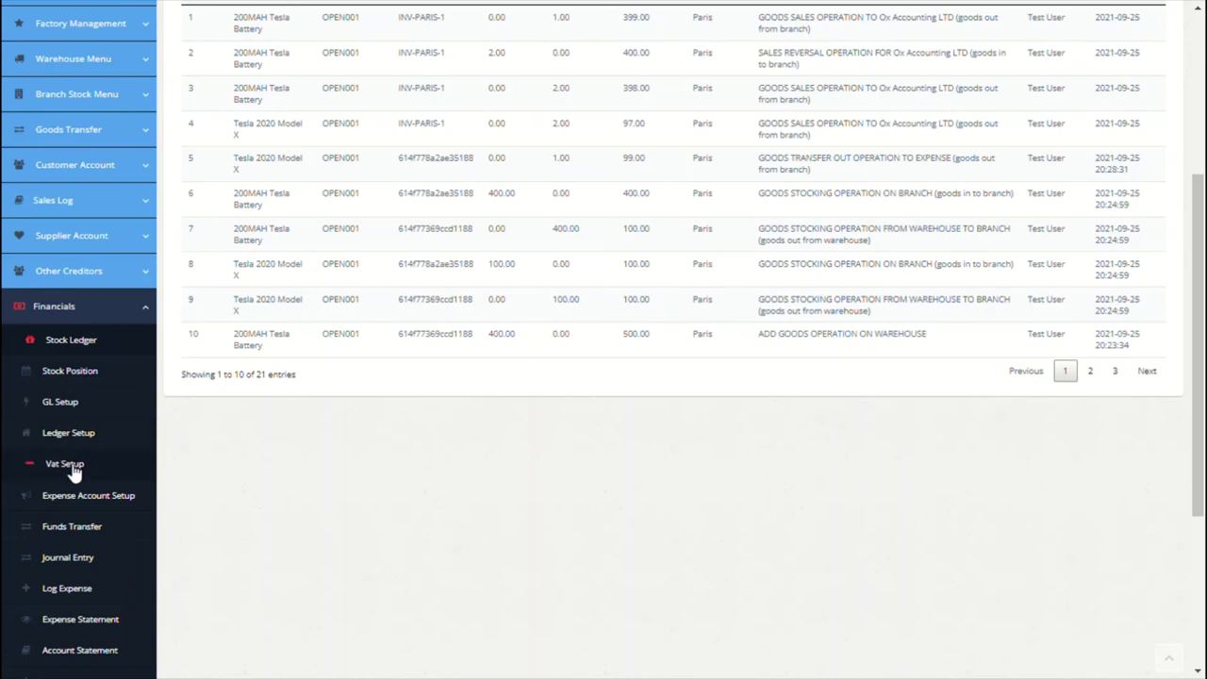
Step: In VAT Setup, enter a 0.3 VAT rate against VAT Payable (Paris) and submit it
left_click(73, 467)
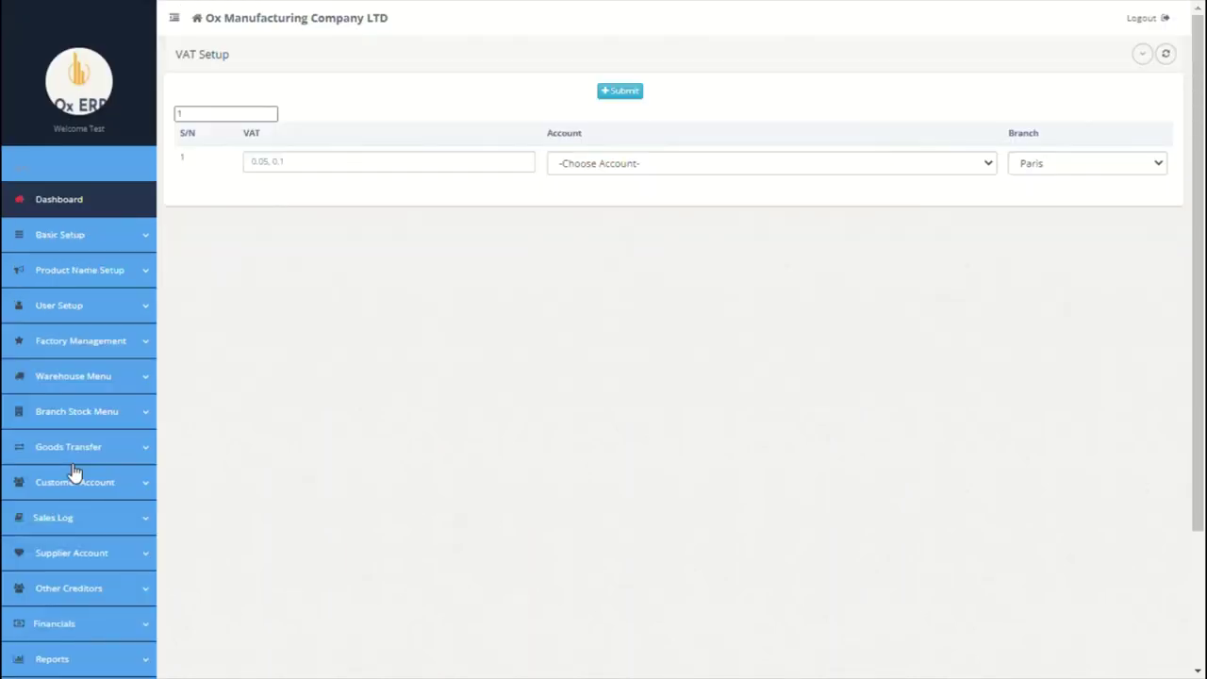
left_click(380, 185)
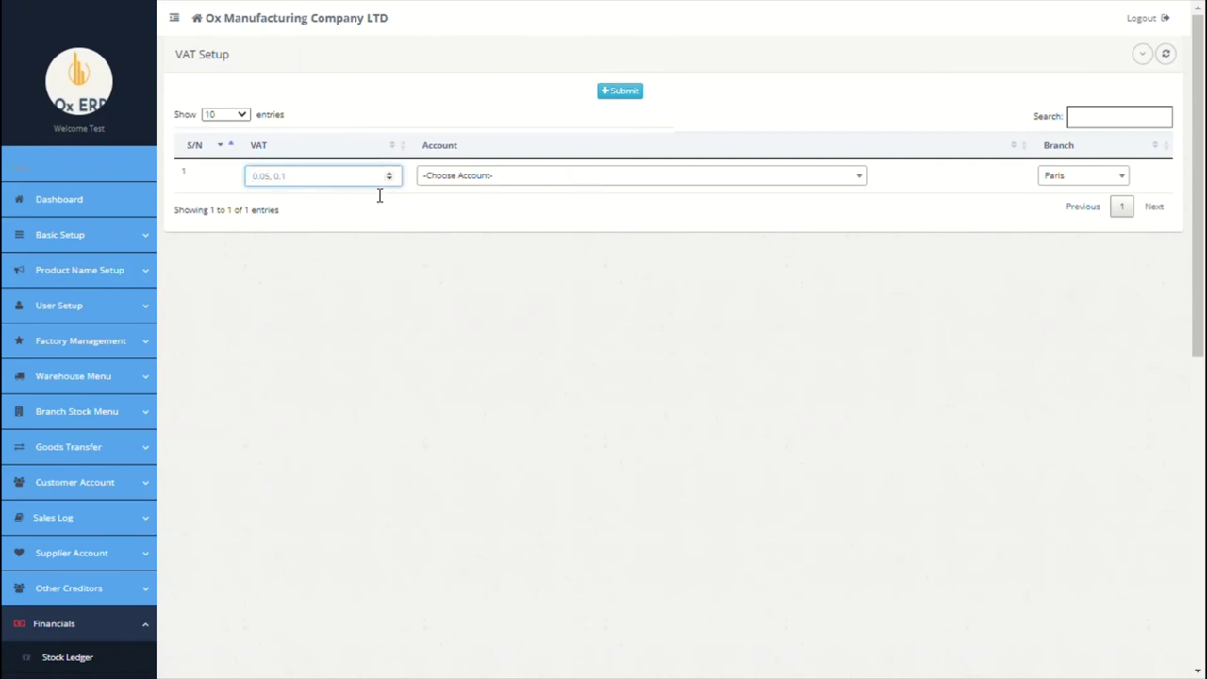
type("0.3")
left_click(574, 182)
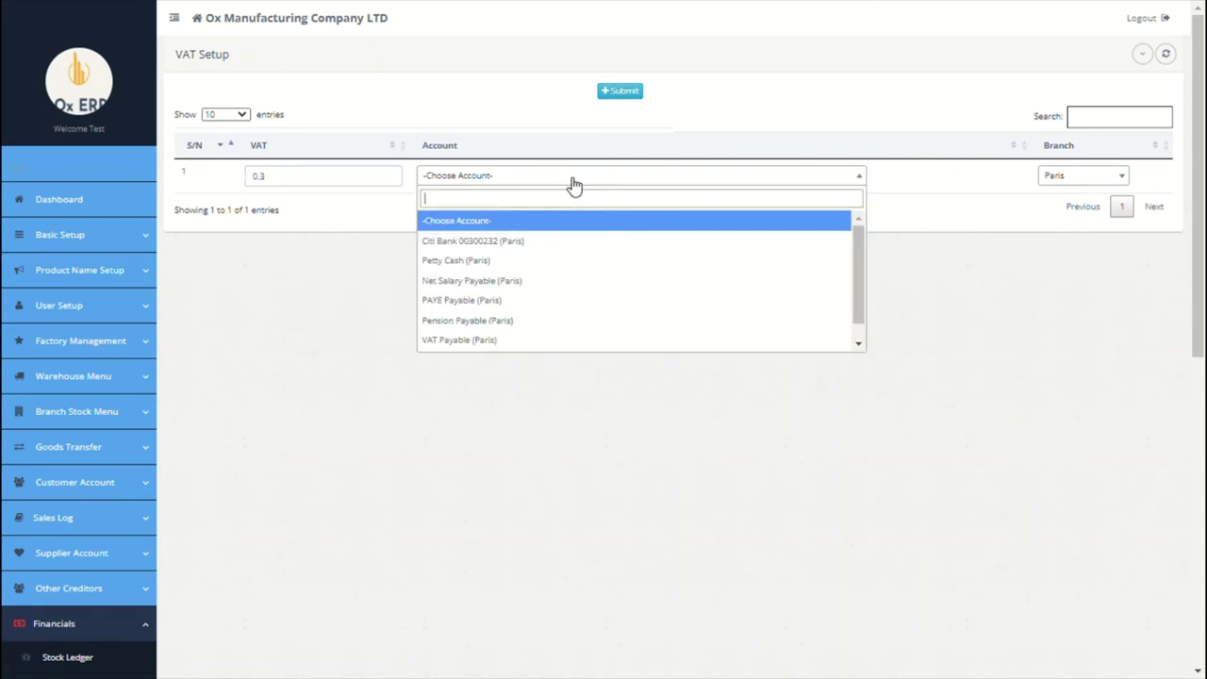
left_click(486, 341)
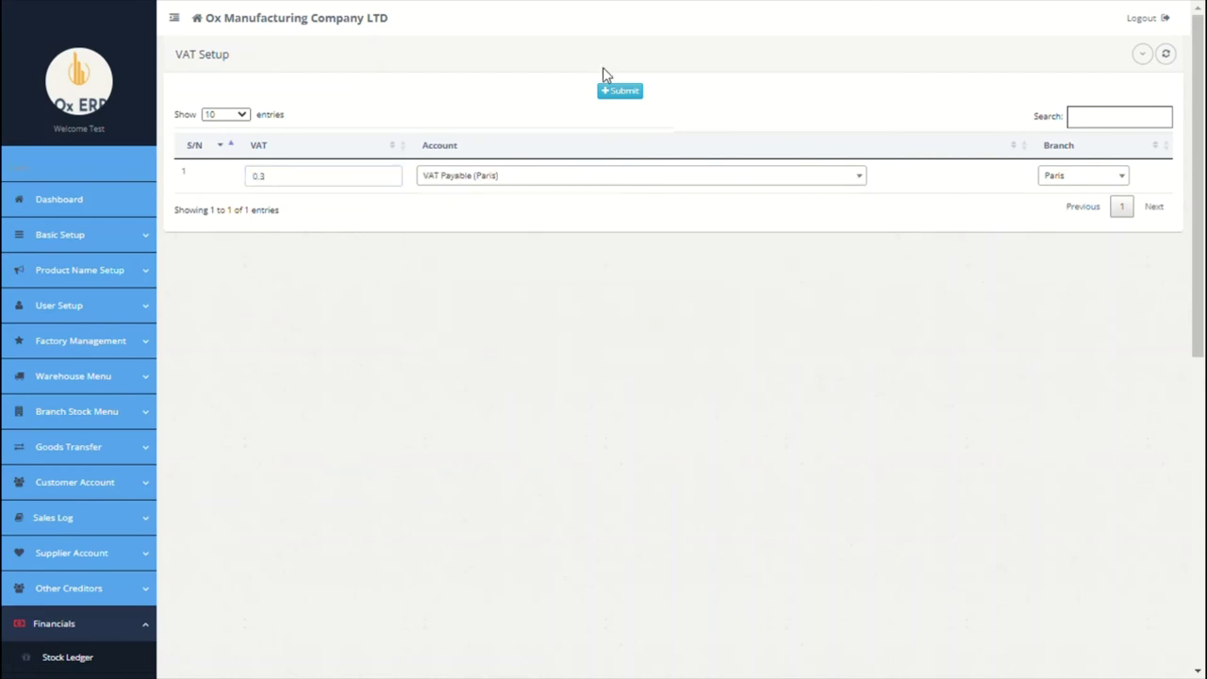
left_click(615, 92)
left_click(861, 327)
scroll(779, 368, "down", 5)
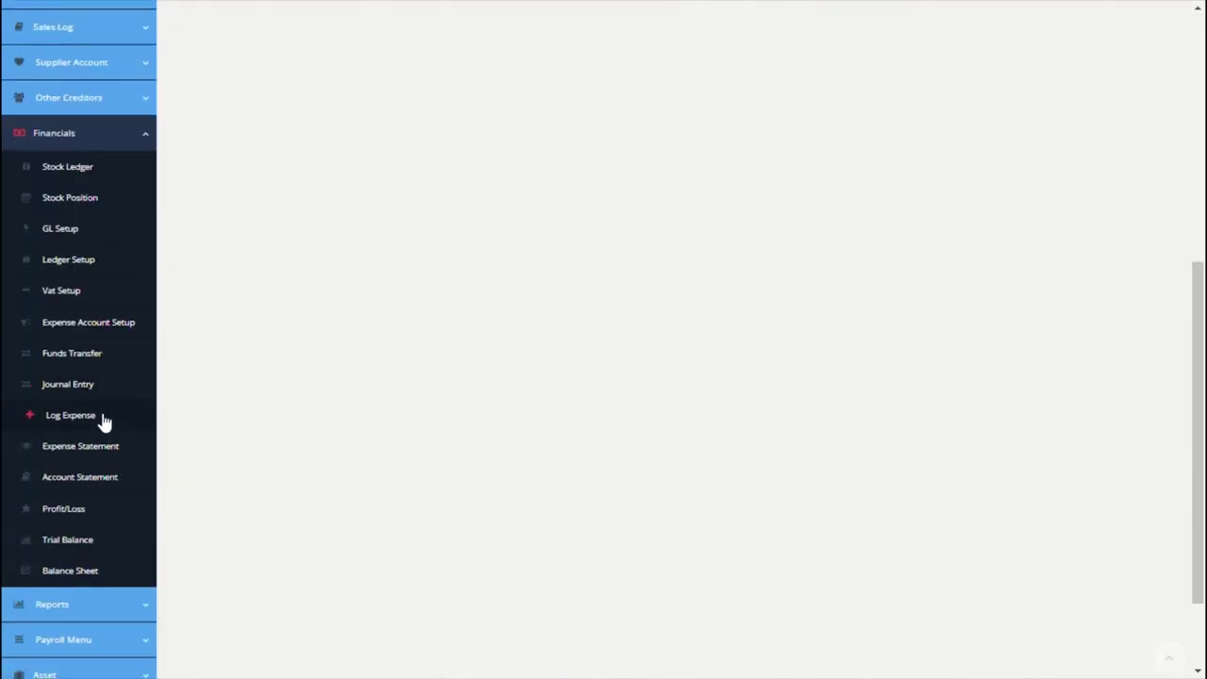
Step: Start a funds transfer into Citi Bank, sourced from the Opening Balance Ledger main account
left_click(77, 355)
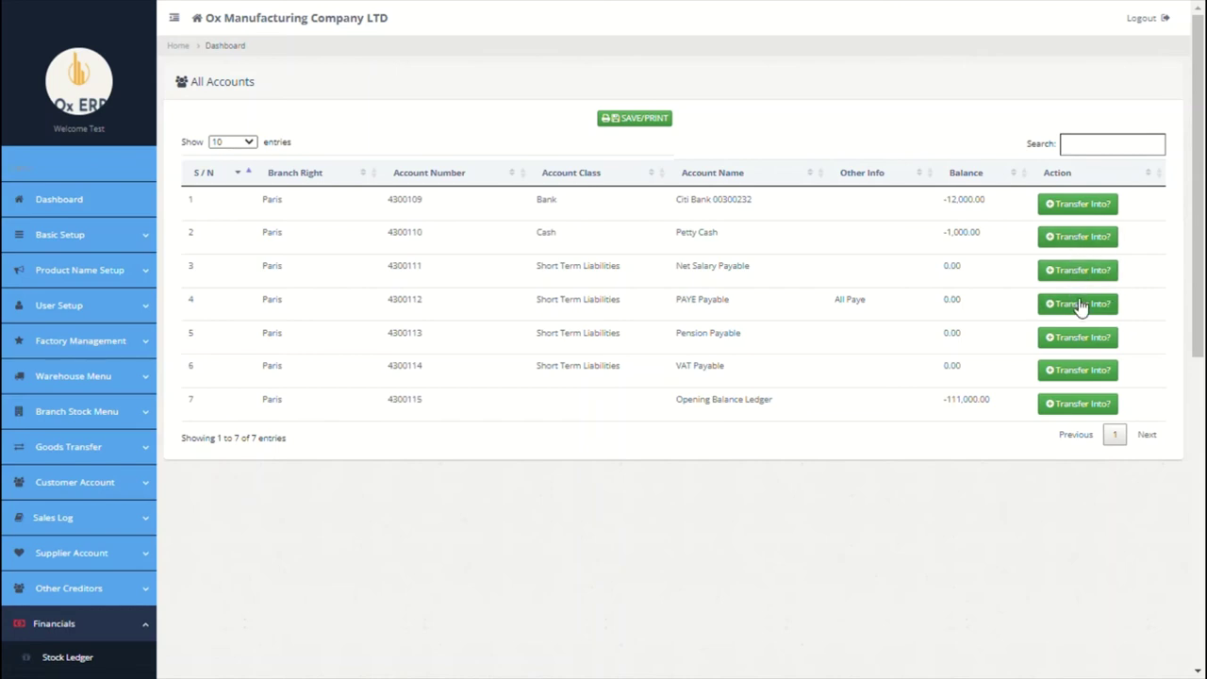
left_click(1092, 215)
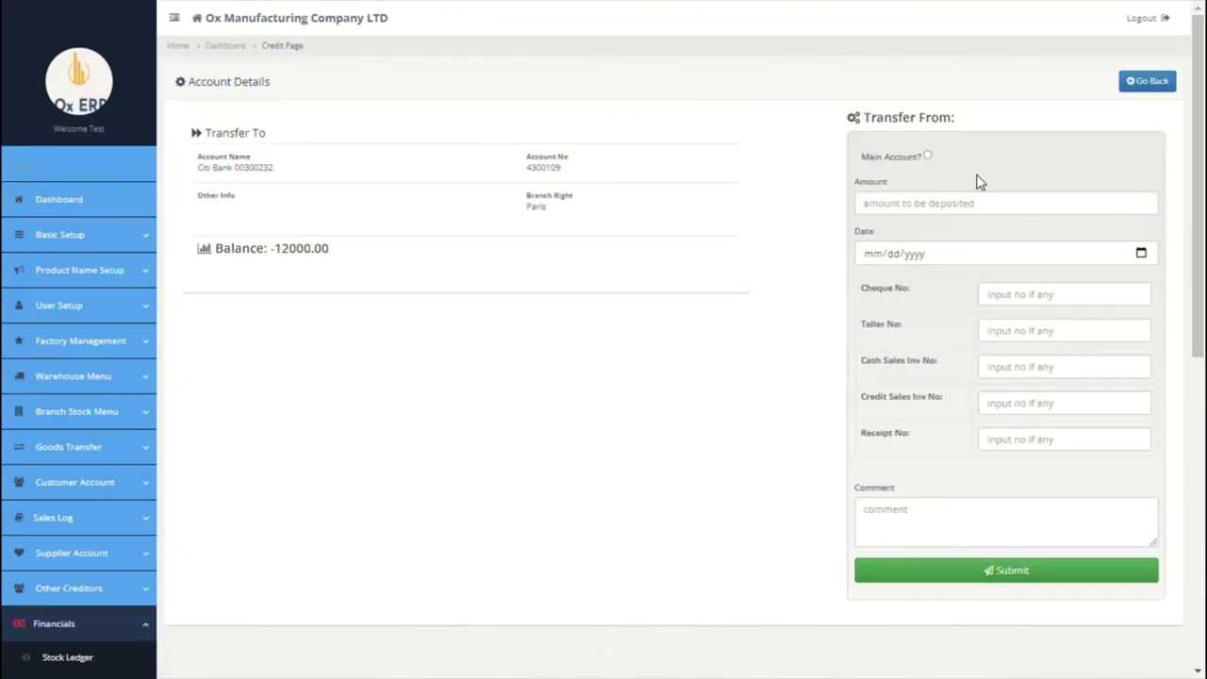
left_click(928, 158)
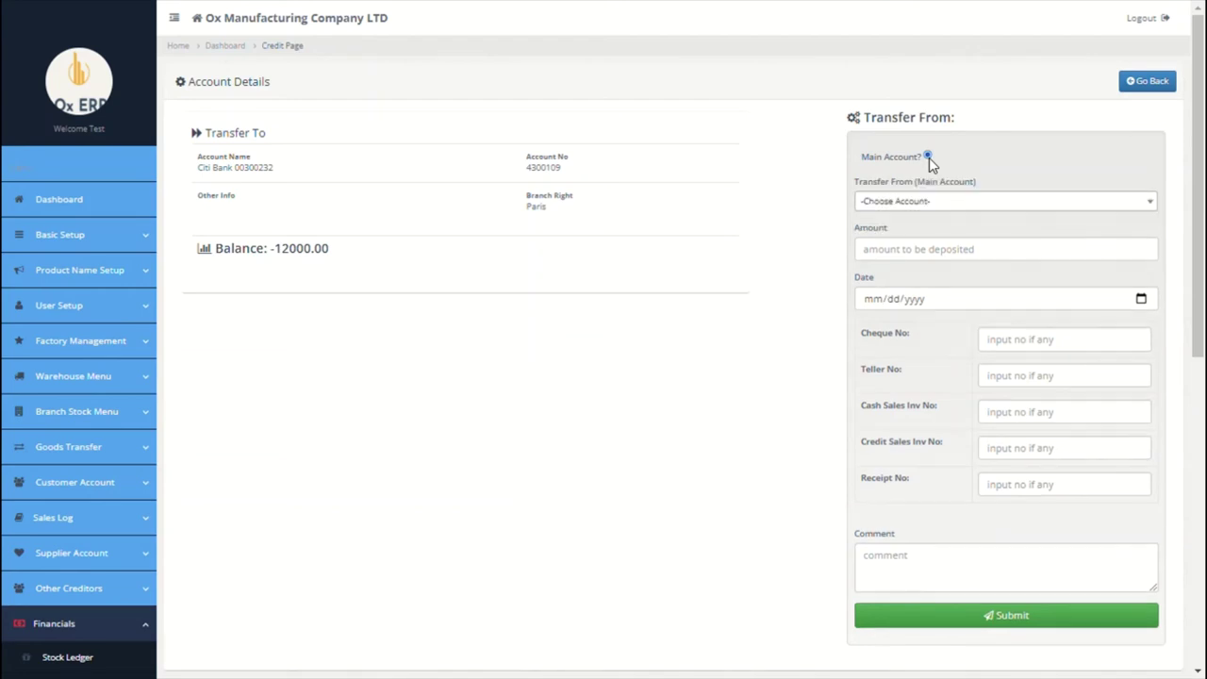
left_click(937, 199)
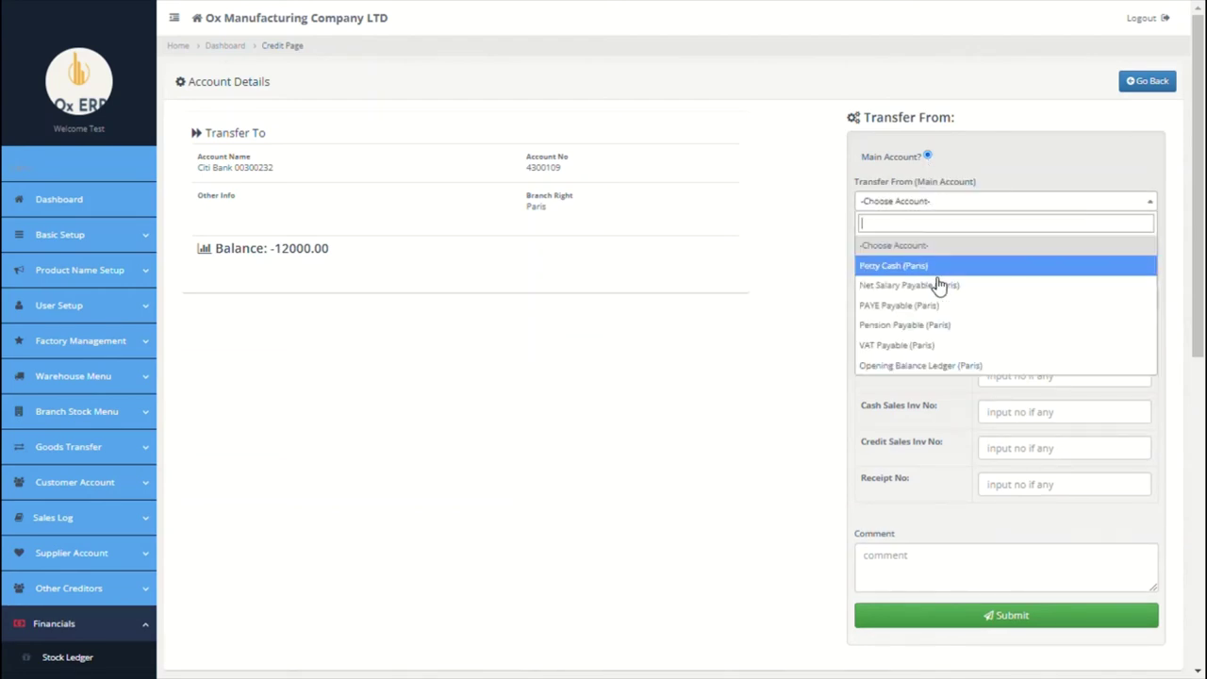
left_click(943, 365)
Step: Enter amount 790000, date 09/01/2021 and comment 'opening balance bf', then submit and confirm
left_click(1005, 255)
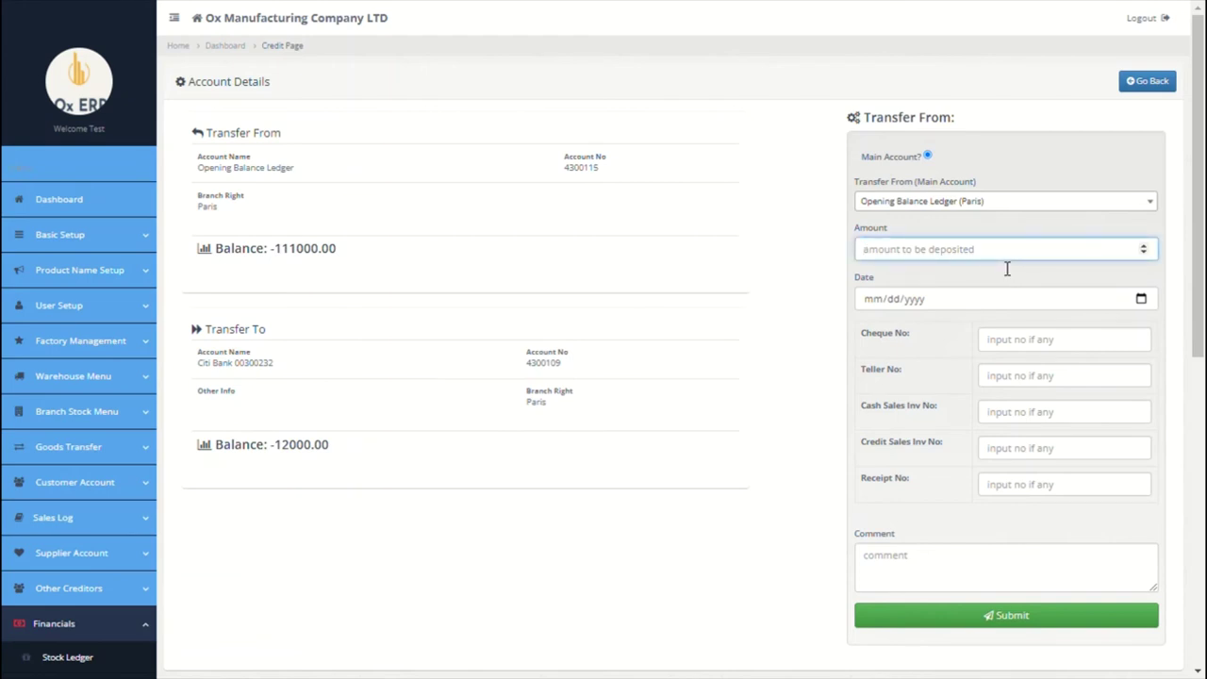
type("790000")
left_click(1146, 301)
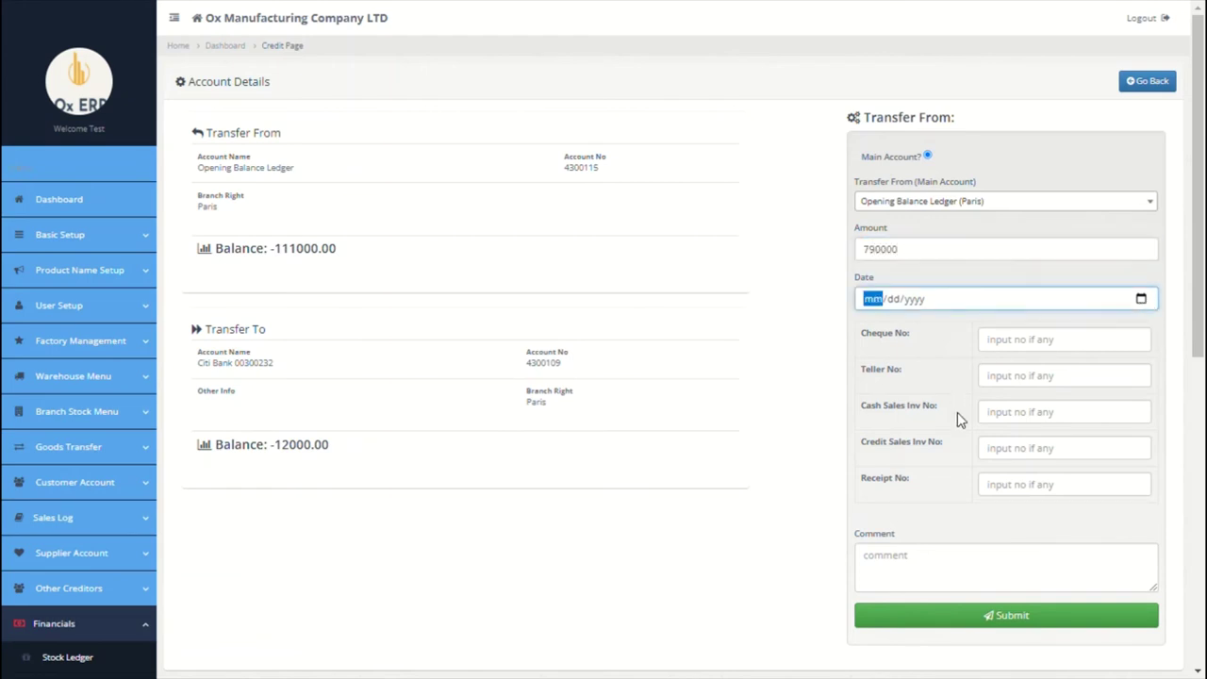
type("09012021")
left_click(923, 586)
type("openein")
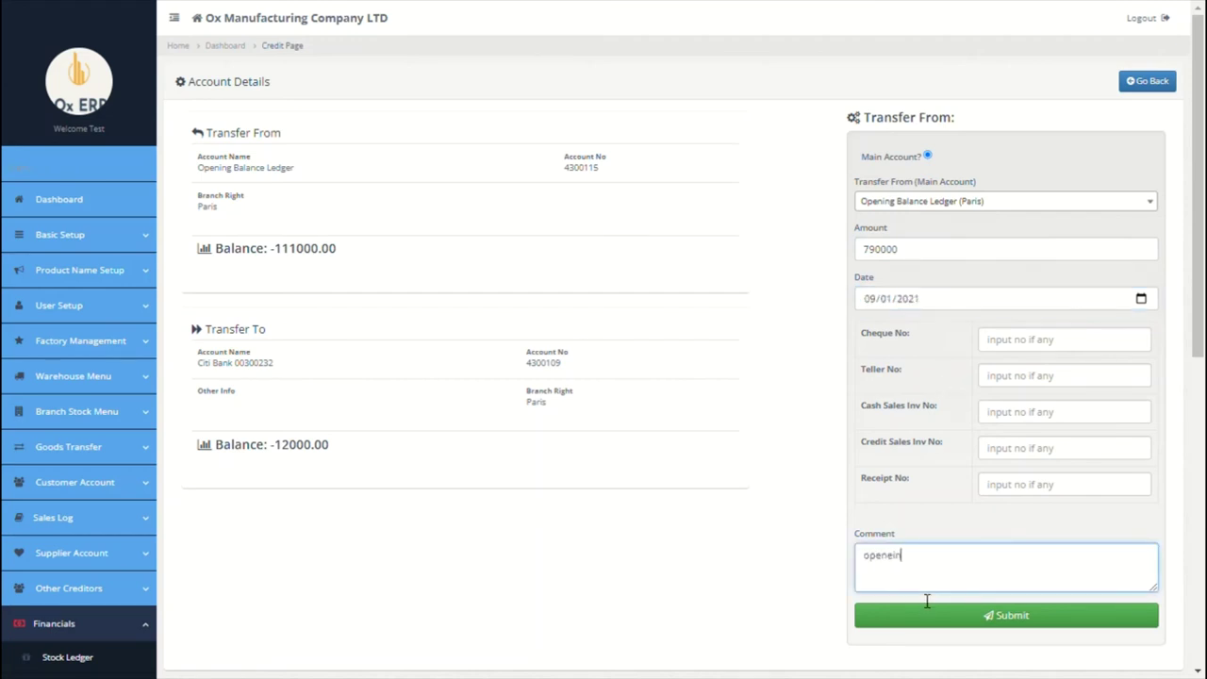
type("g balance of")
double_click(893, 559)
type("opening")
left_click(969, 622)
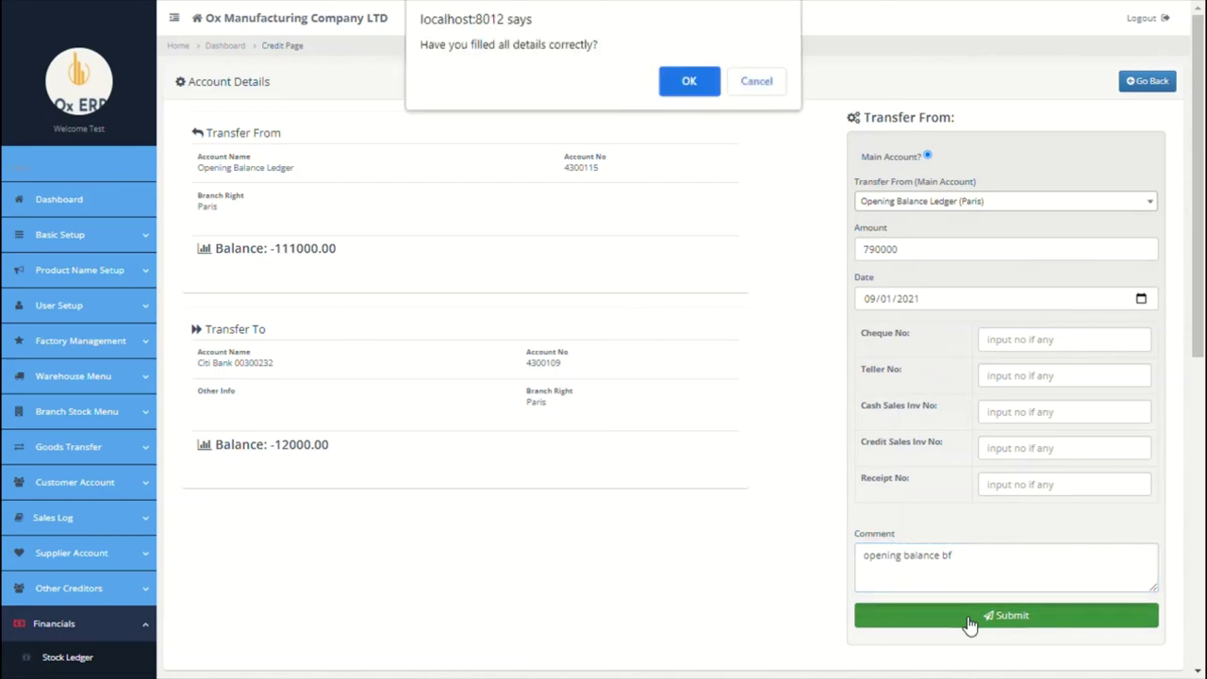
left_click(695, 87)
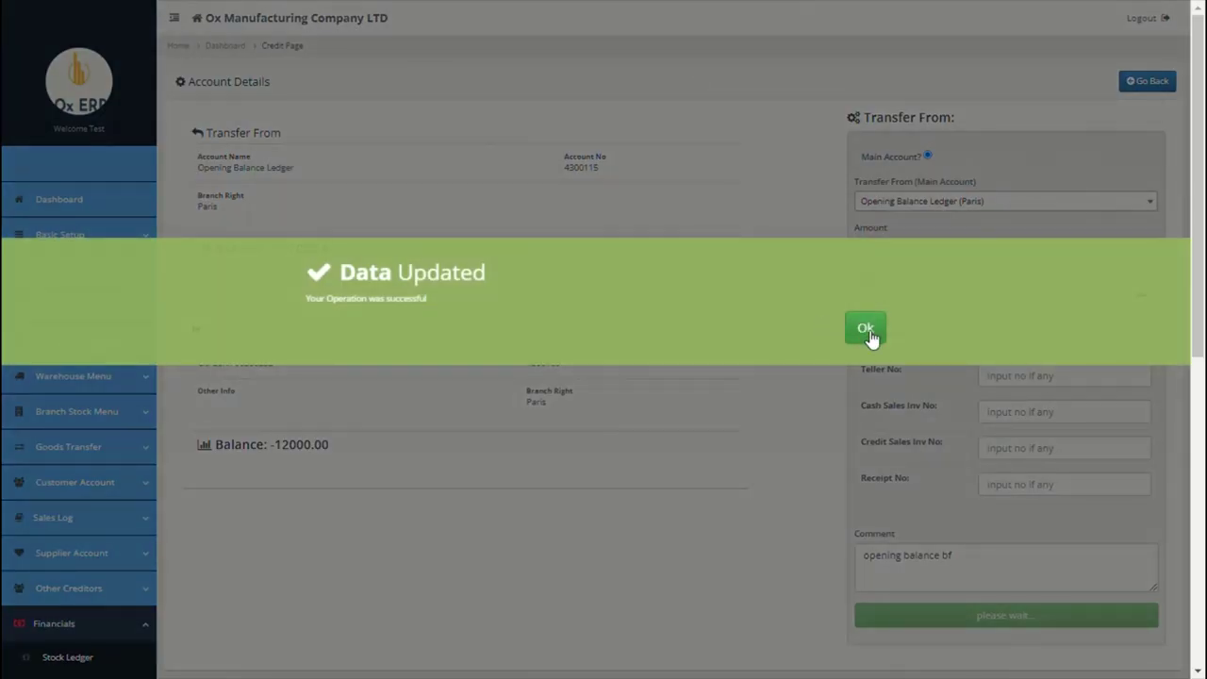
left_click(865, 330)
scroll(773, 466, "down", 4)
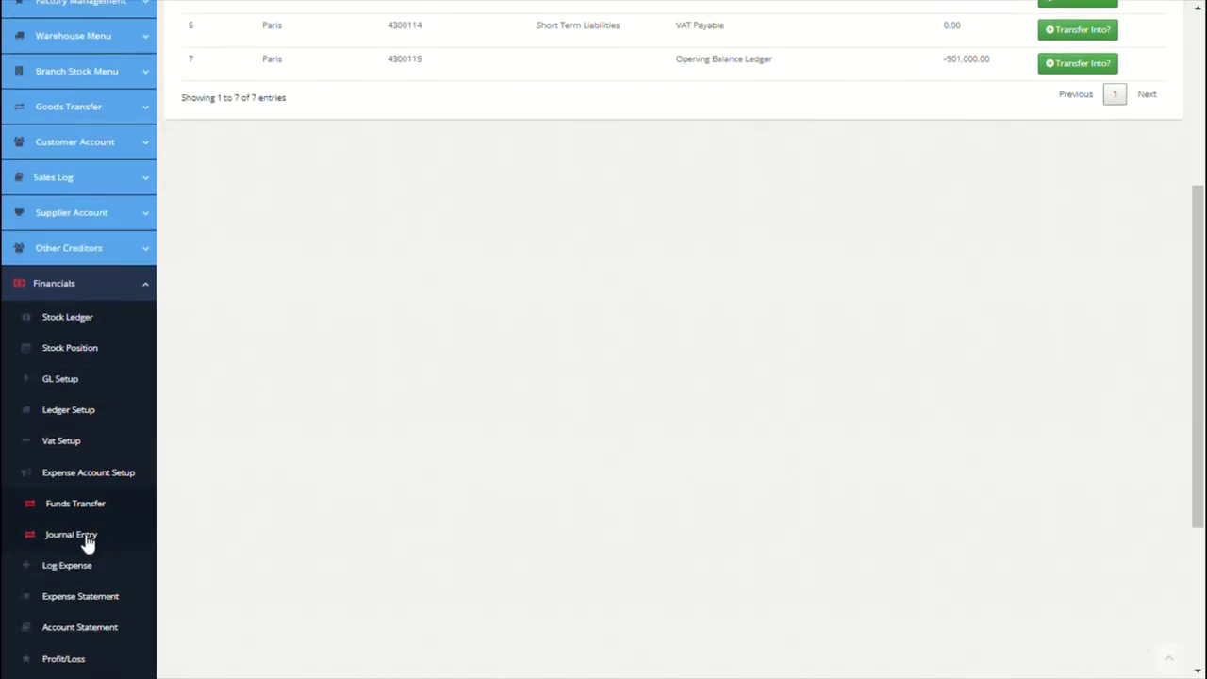
Step: Open a new journal entry, browse the debit and credit account lists, and set branch Paris
left_click(90, 541)
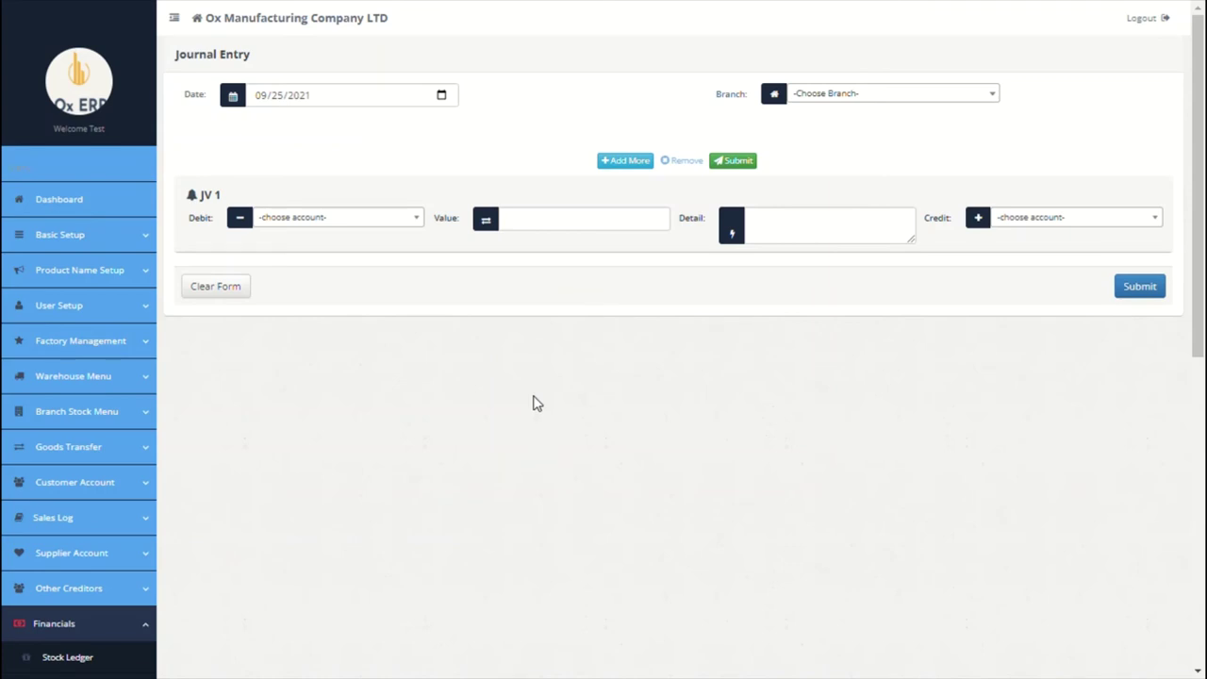
left_click(413, 230)
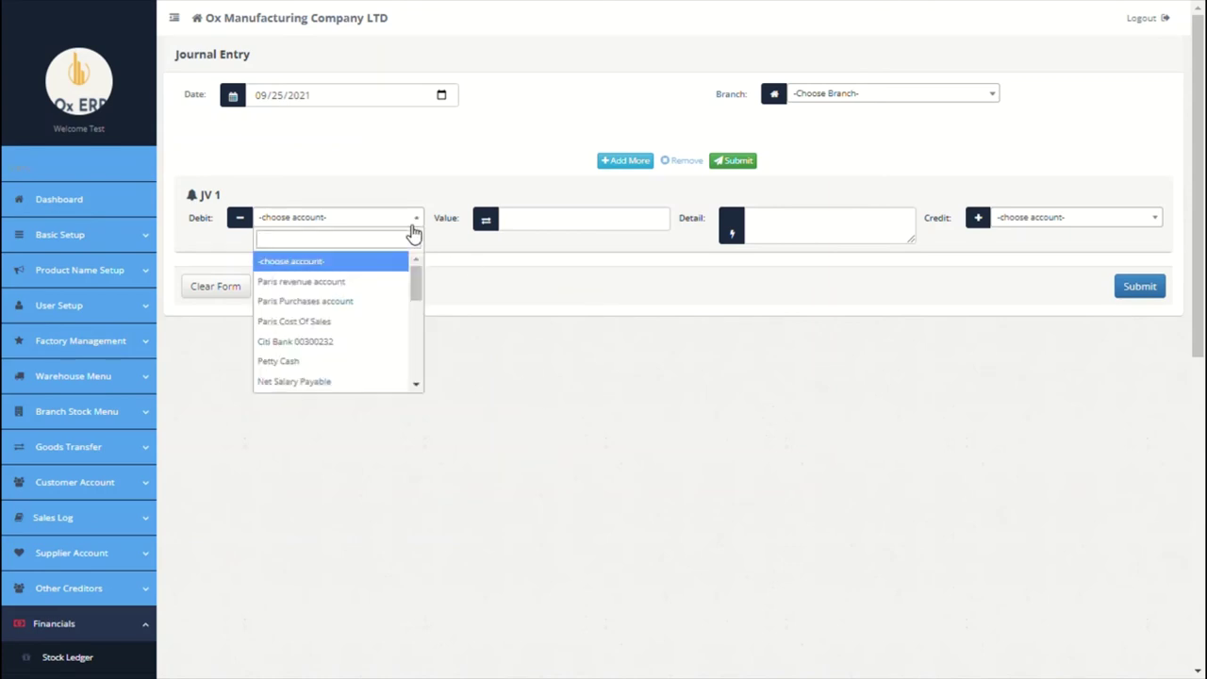
left_click(520, 224)
left_click(806, 231)
left_click(1093, 217)
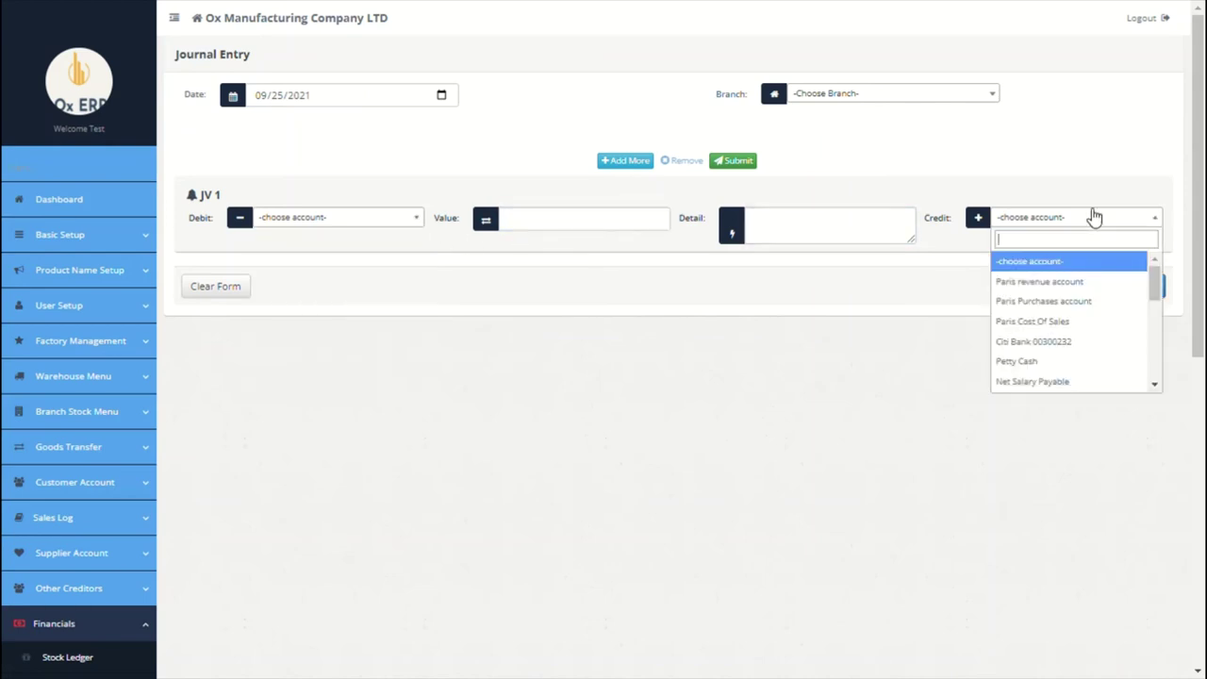
left_click(850, 93)
left_click(837, 167)
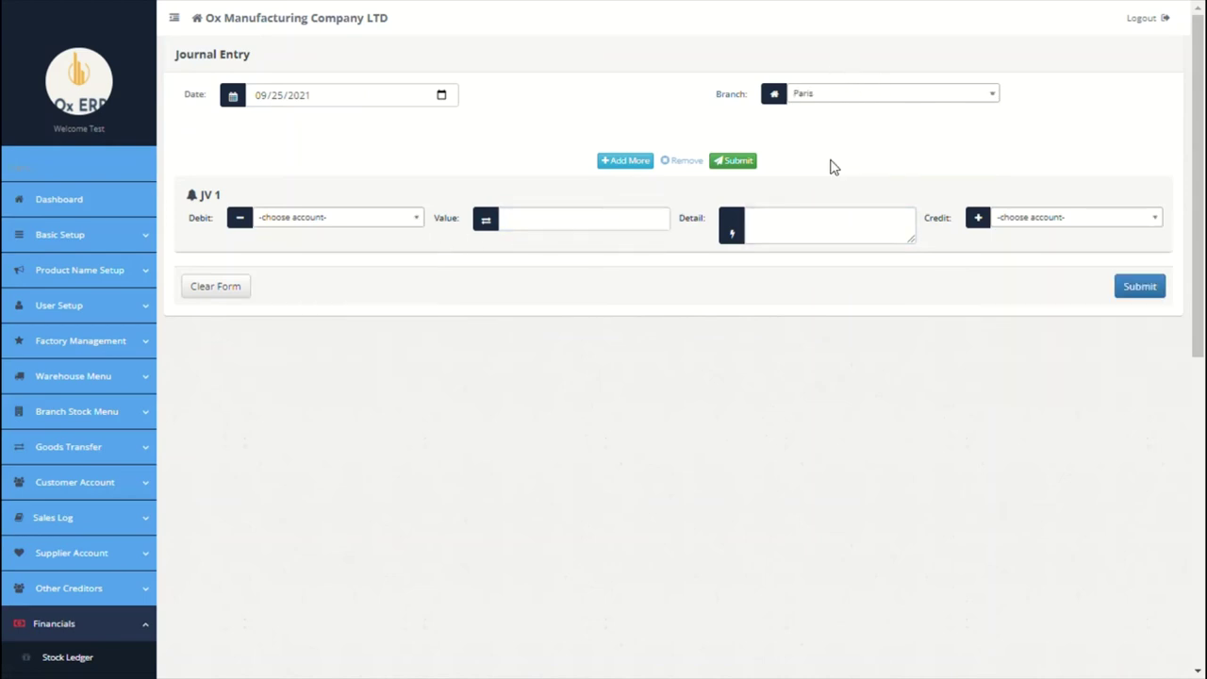
scroll(443, 492, "down", 4)
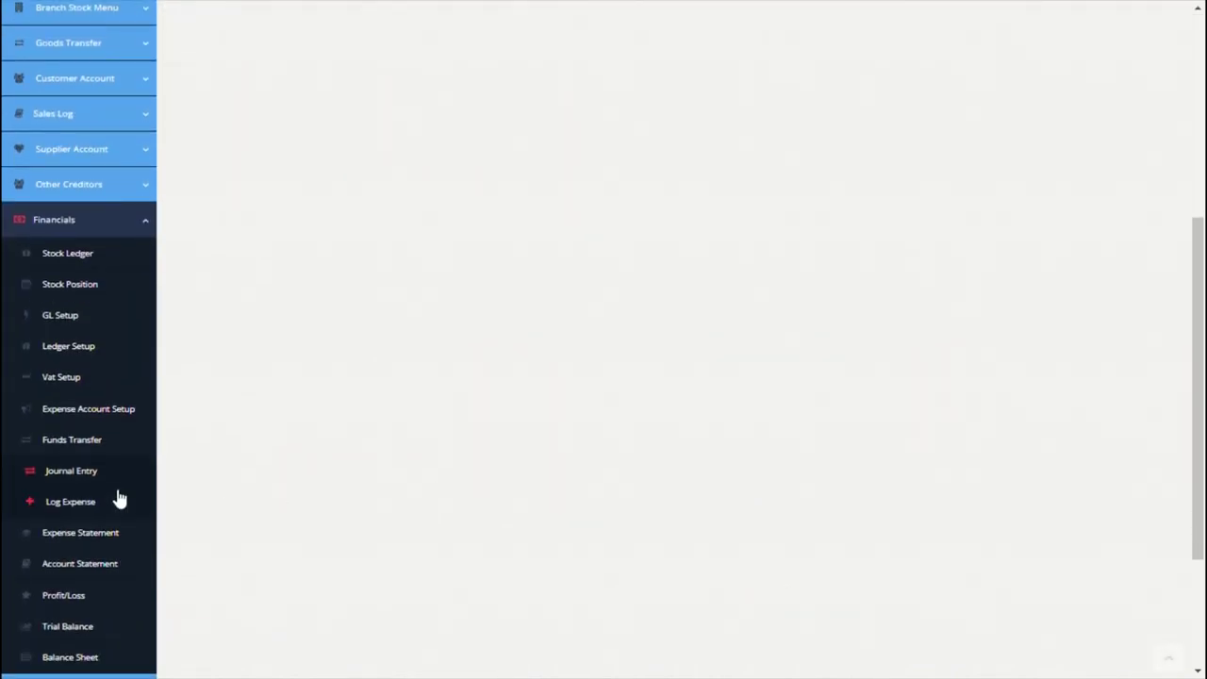
Step: Start a new Paris expense paid from the Petty Cash account
left_click(81, 501)
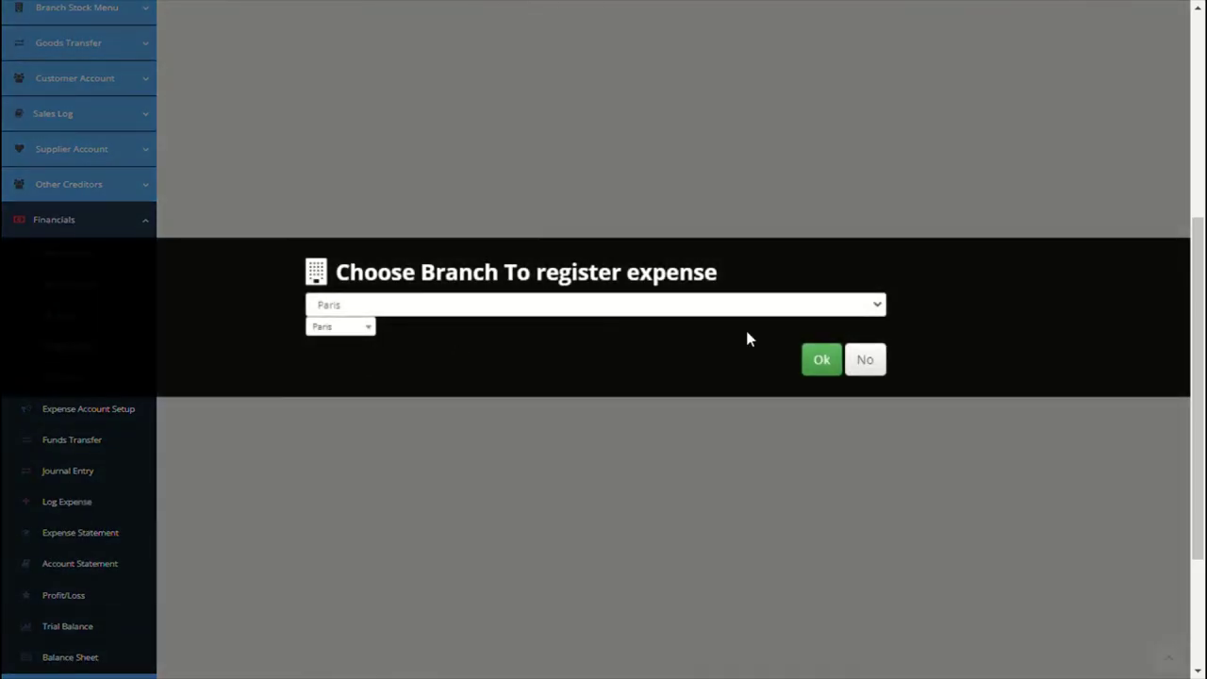
left_click(818, 360)
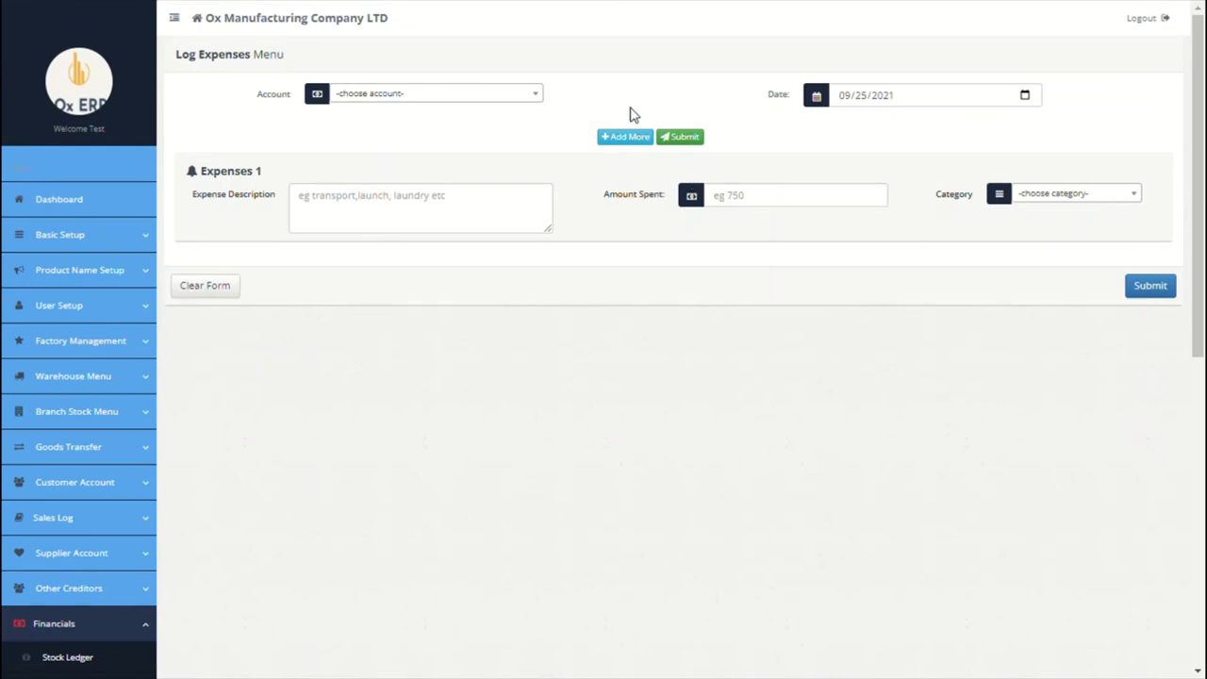
left_click(528, 102)
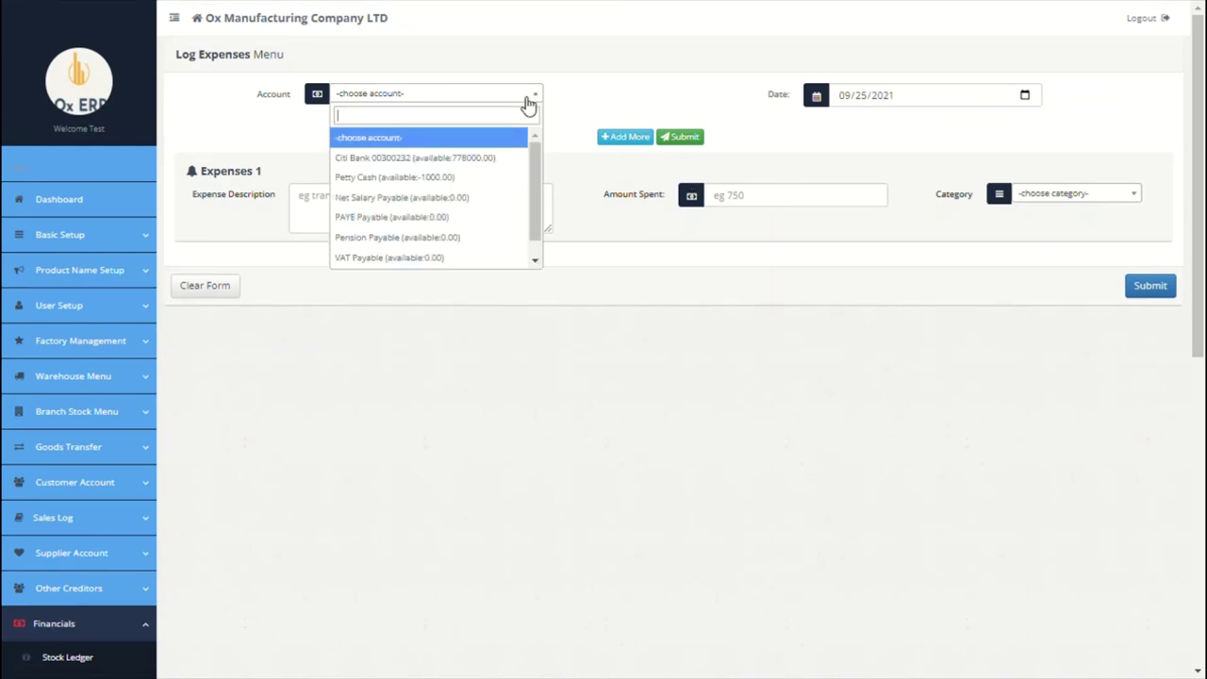
left_click(433, 176)
Step: Describe it as '12 sep launch for all factory workers', amount 9000, category Welfare
left_click(408, 206)
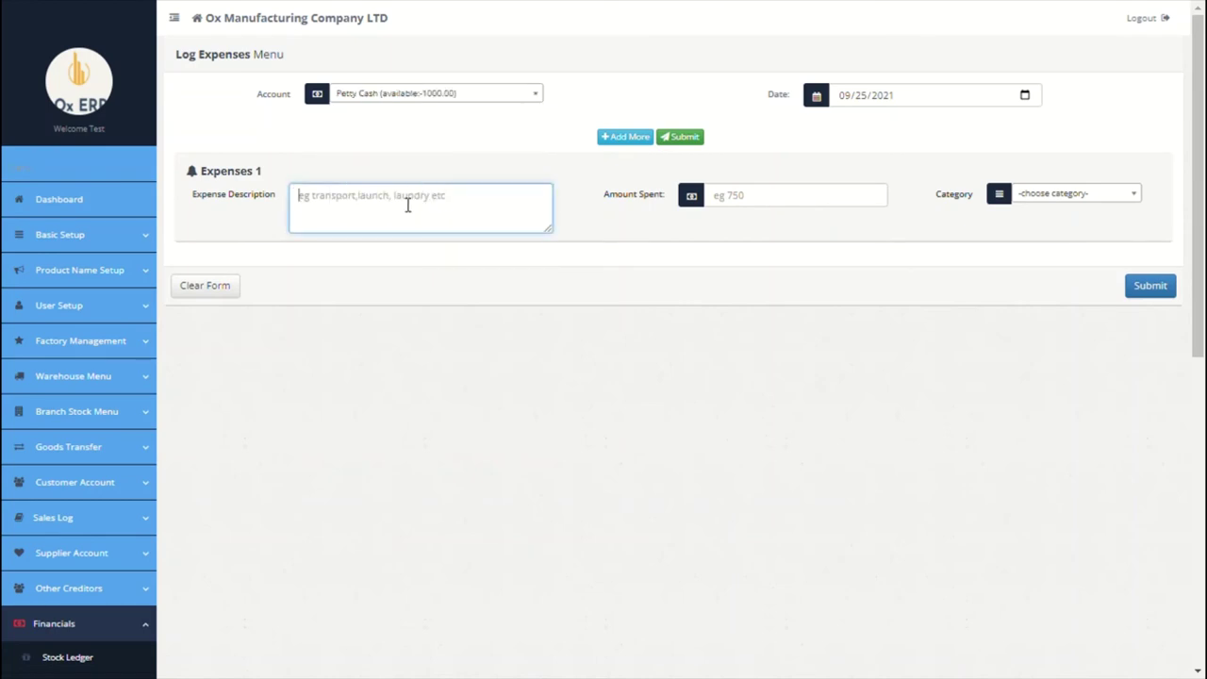
type("12 septh launch")
left_click(333, 203)
key("BackSpace")
key("BackSpace")
type("for all factory workers")
left_click(788, 203)
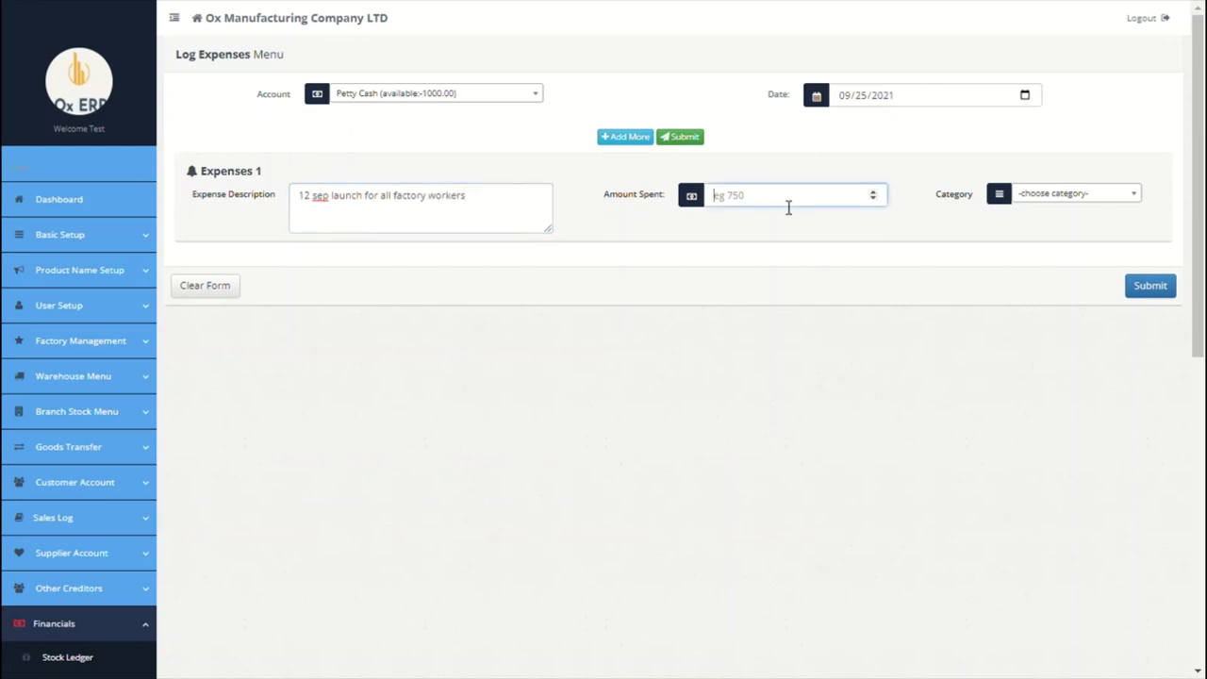
type("9000")
left_click(1088, 198)
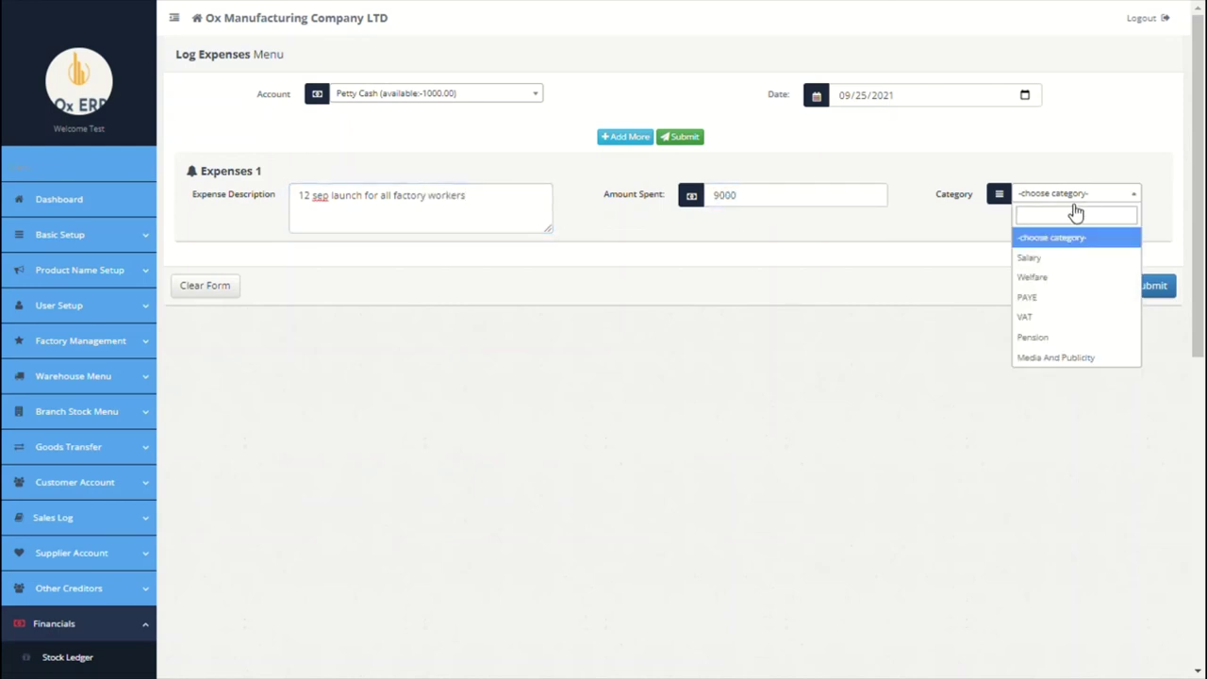
left_click(1068, 279)
Step: Submit the expense, review its voucher, and open the All Expenditures statement
left_click(1150, 284)
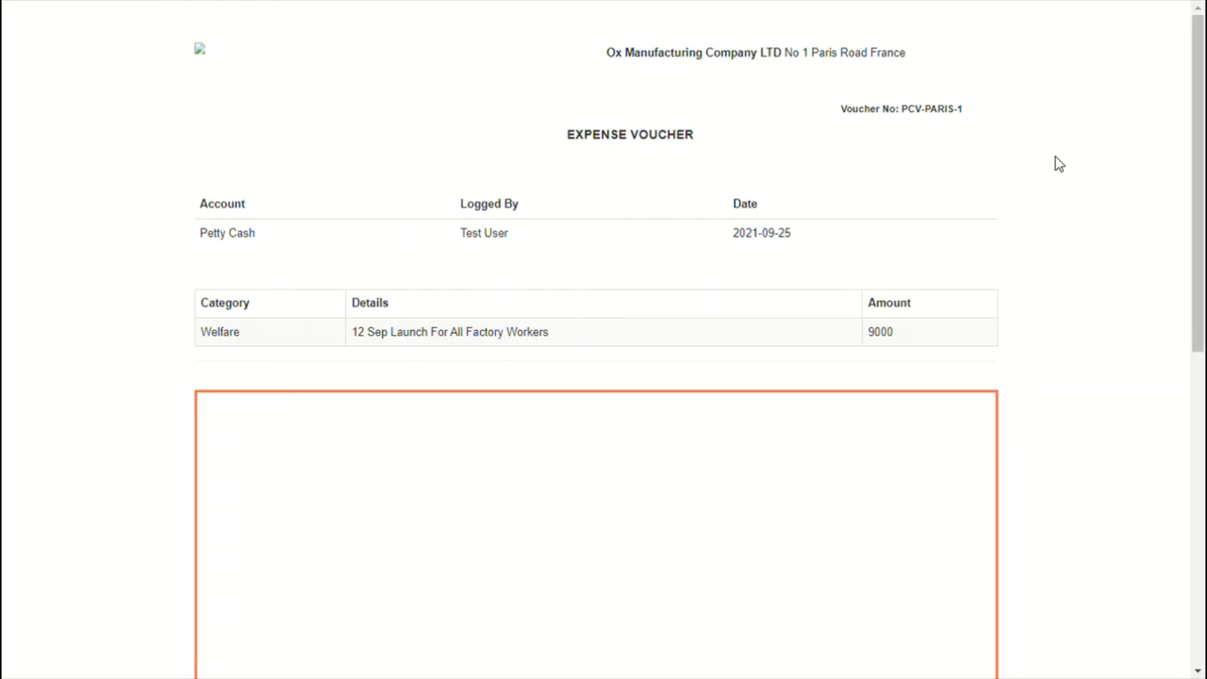
scroll(1141, 349, "down", 4)
scroll(1141, 350, "up", 4)
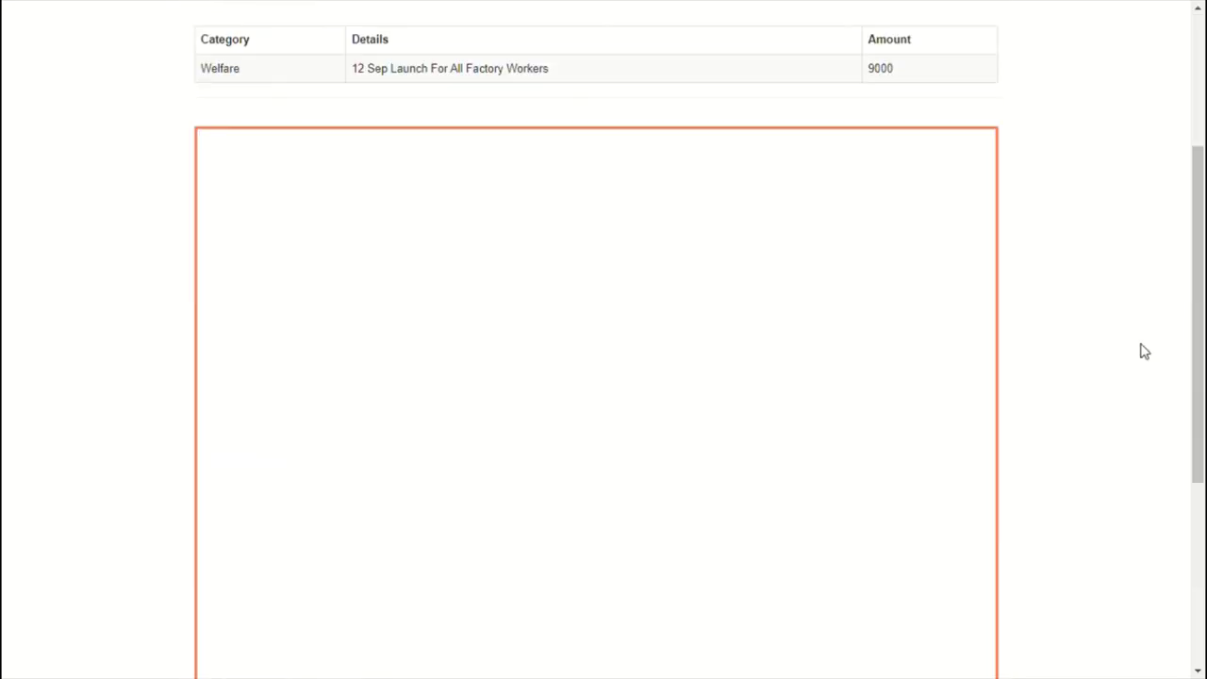
scroll(1142, 350, "down", 5)
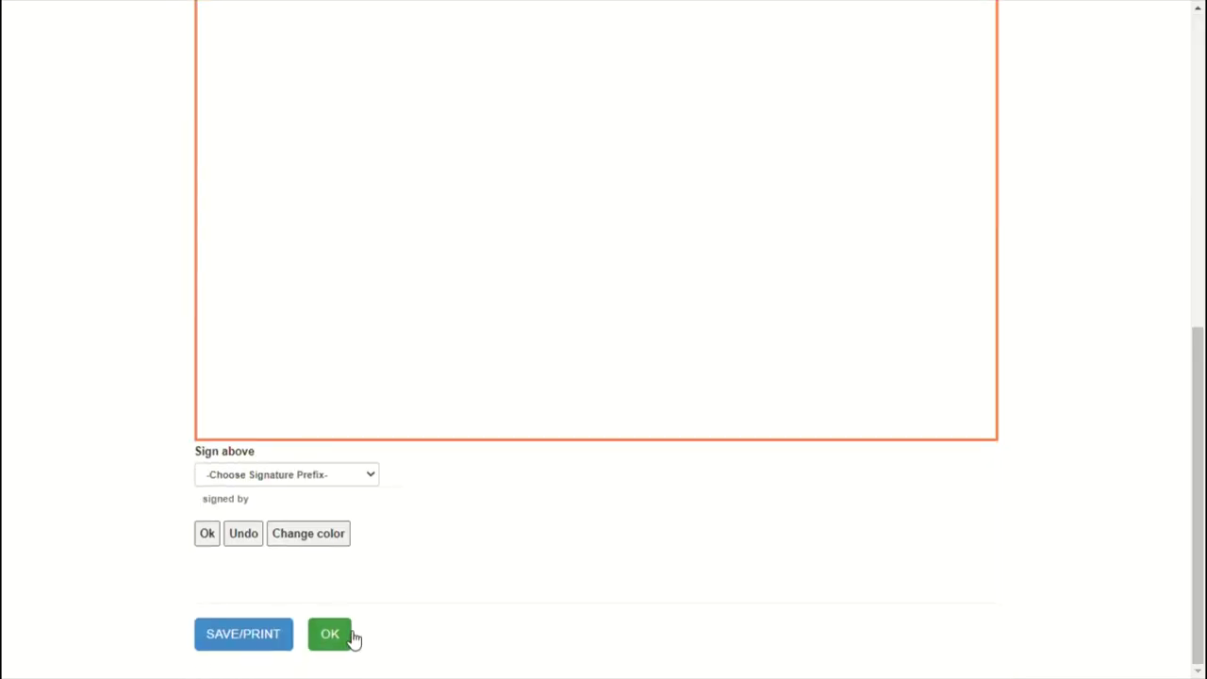
left_click(353, 636)
scroll(436, 453, "down", 5)
left_click(97, 512)
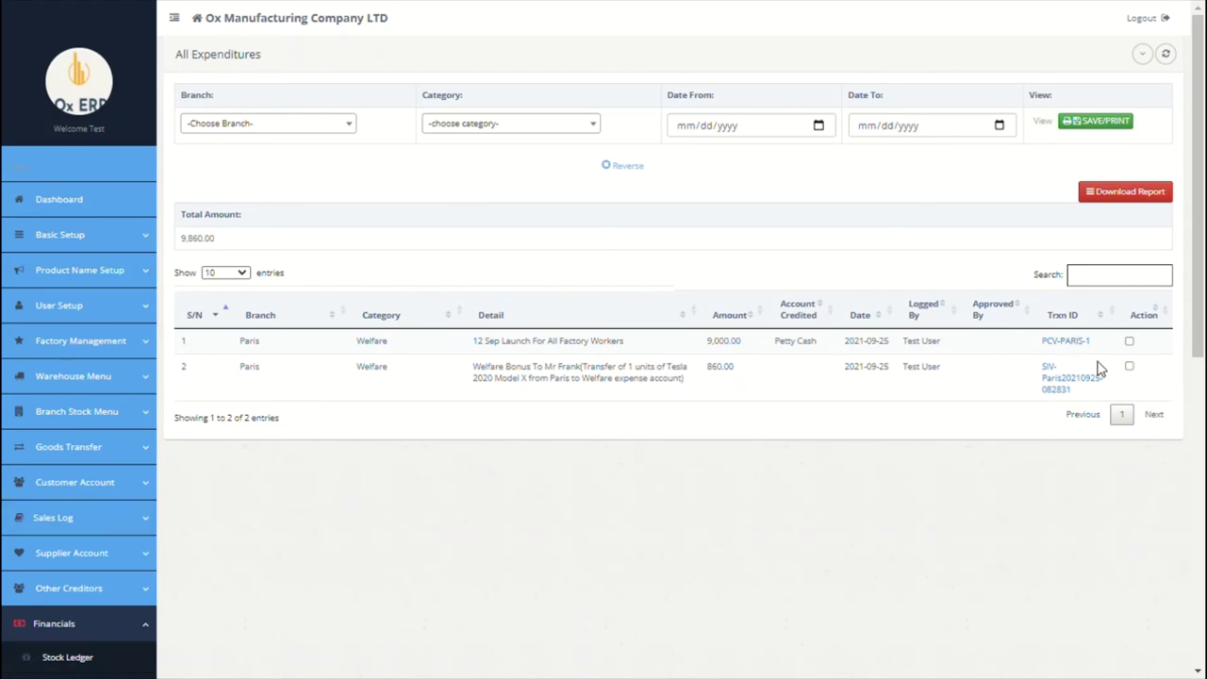
Step: Tick the Welfare bonus and 12 Sep launch expenditures, and filter the list to branch Paris
left_click(1129, 368)
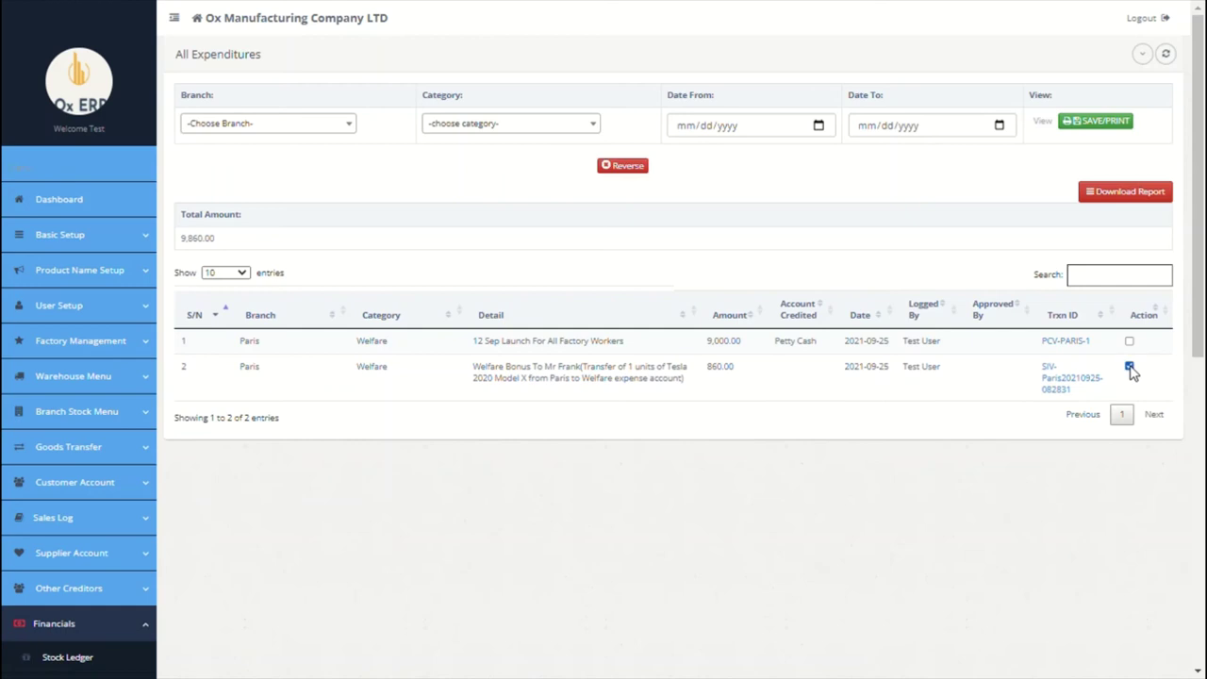
left_click(1129, 341)
left_click(318, 132)
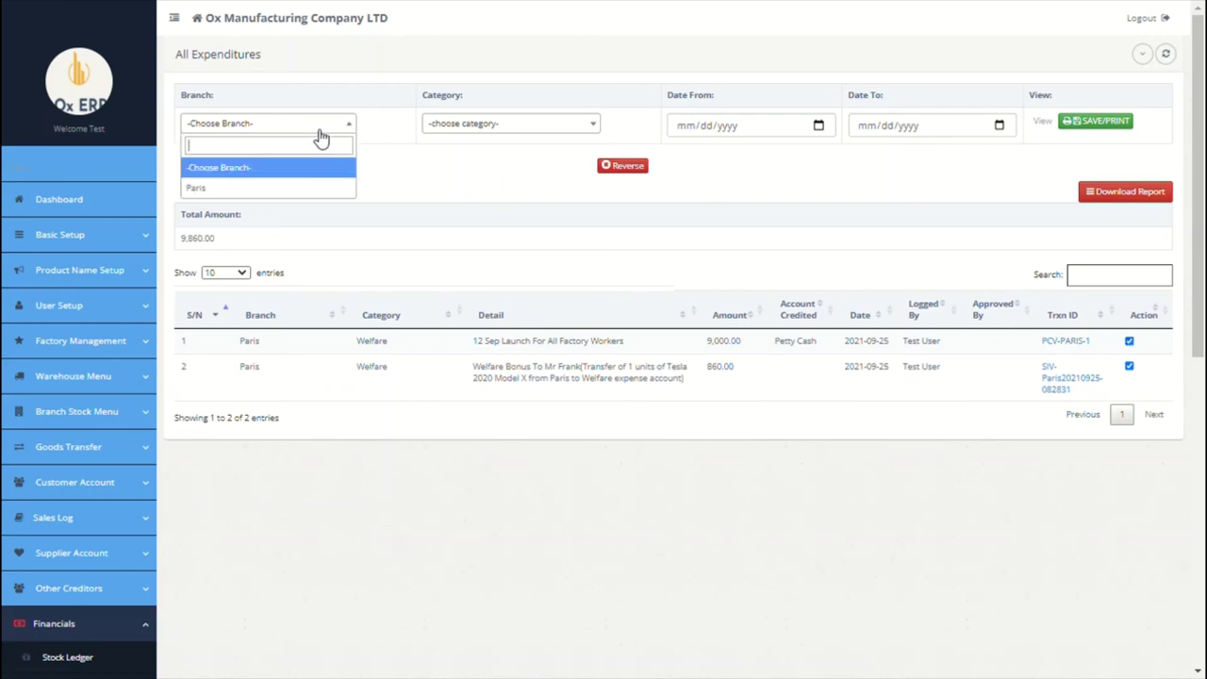
left_click(280, 188)
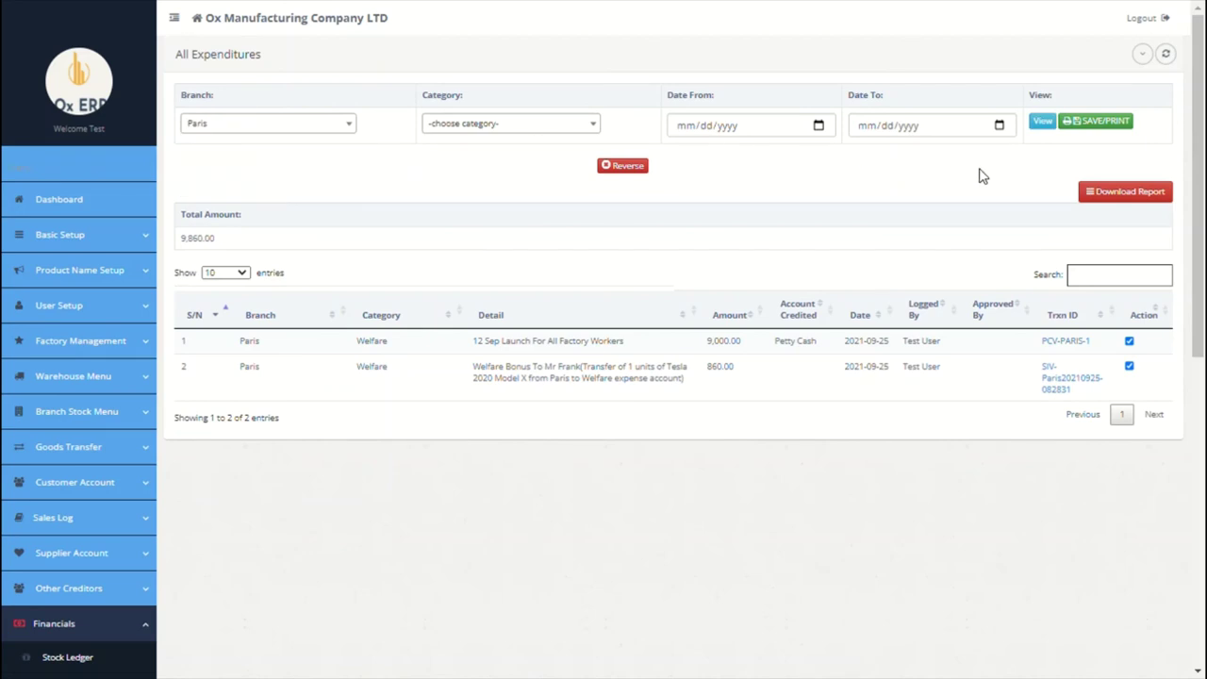
scroll(940, 216, "down", 4)
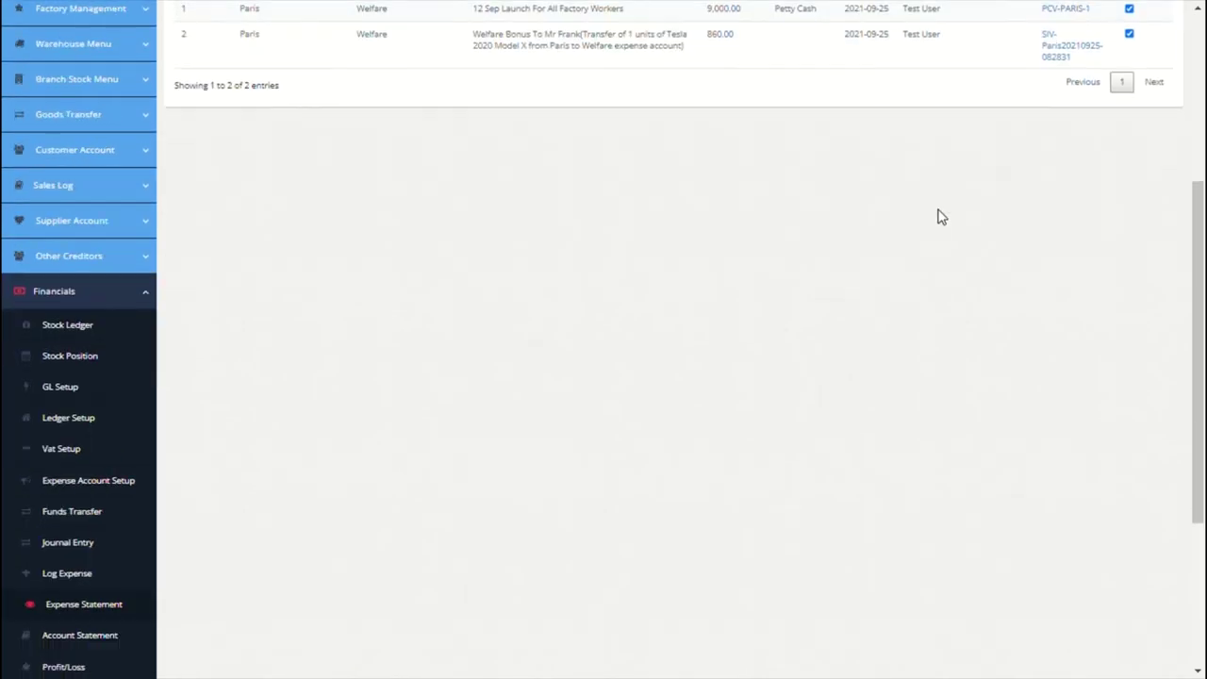
scroll(940, 216, "down", 2)
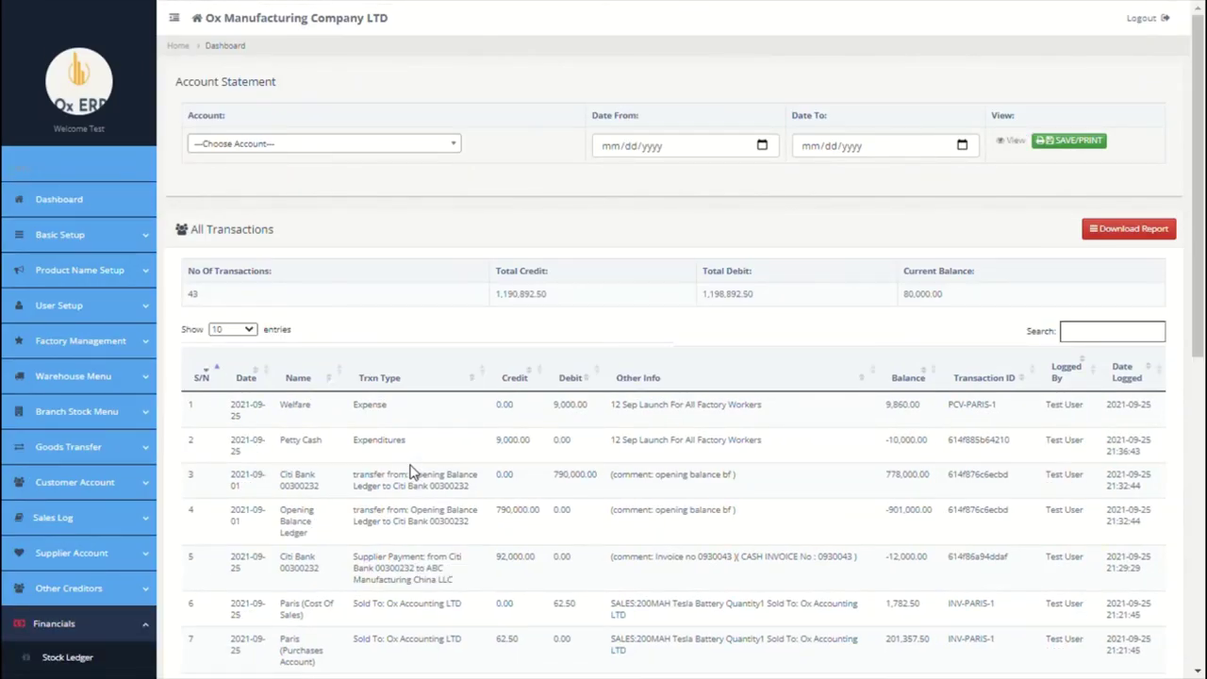
left_click(450, 147)
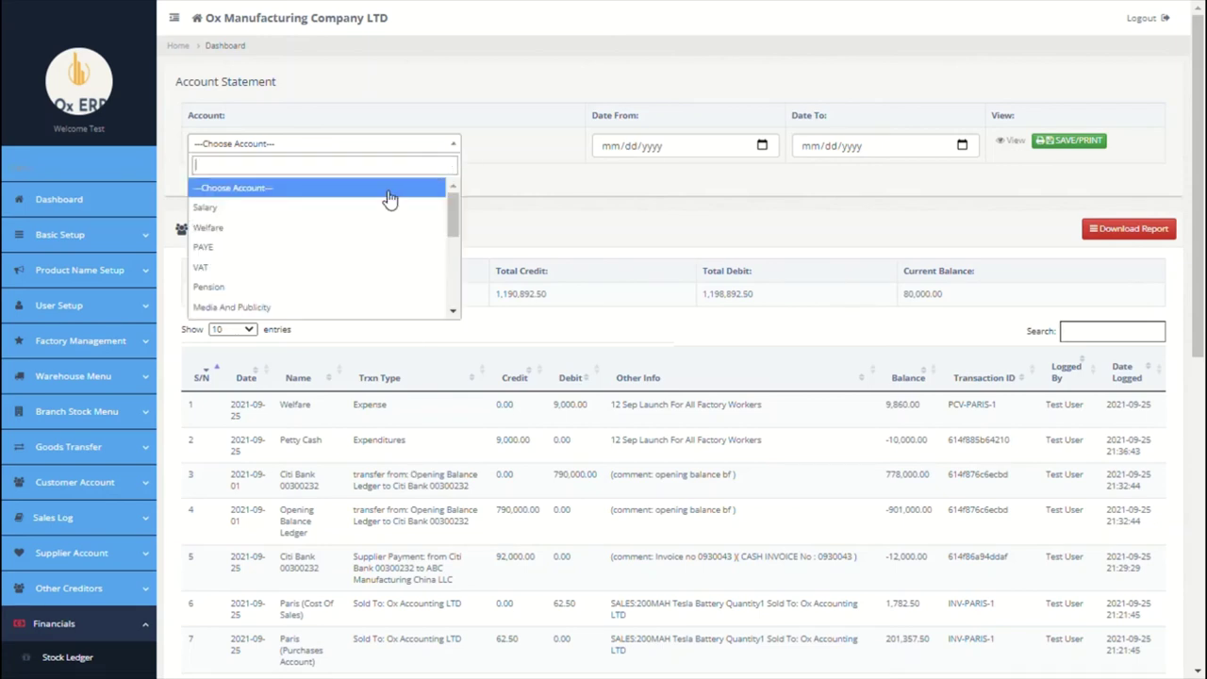
scroll(350, 248, "down", 3)
scroll(354, 252, "down", 2)
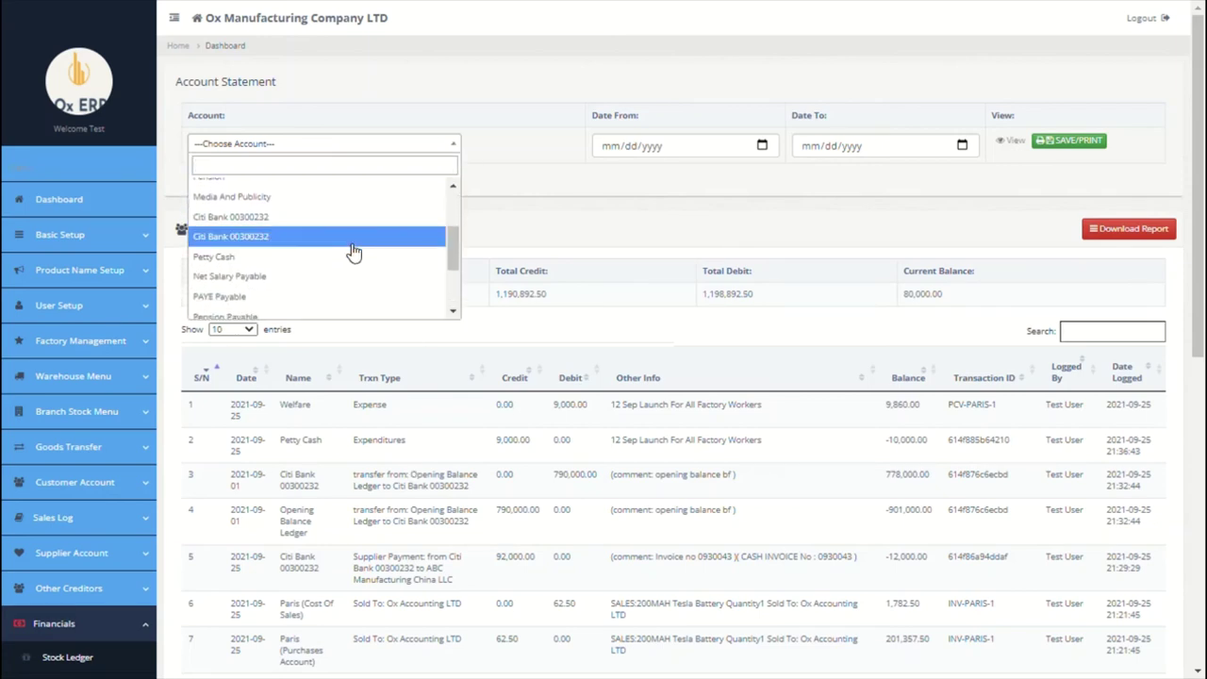
scroll(353, 251, "down", 3)
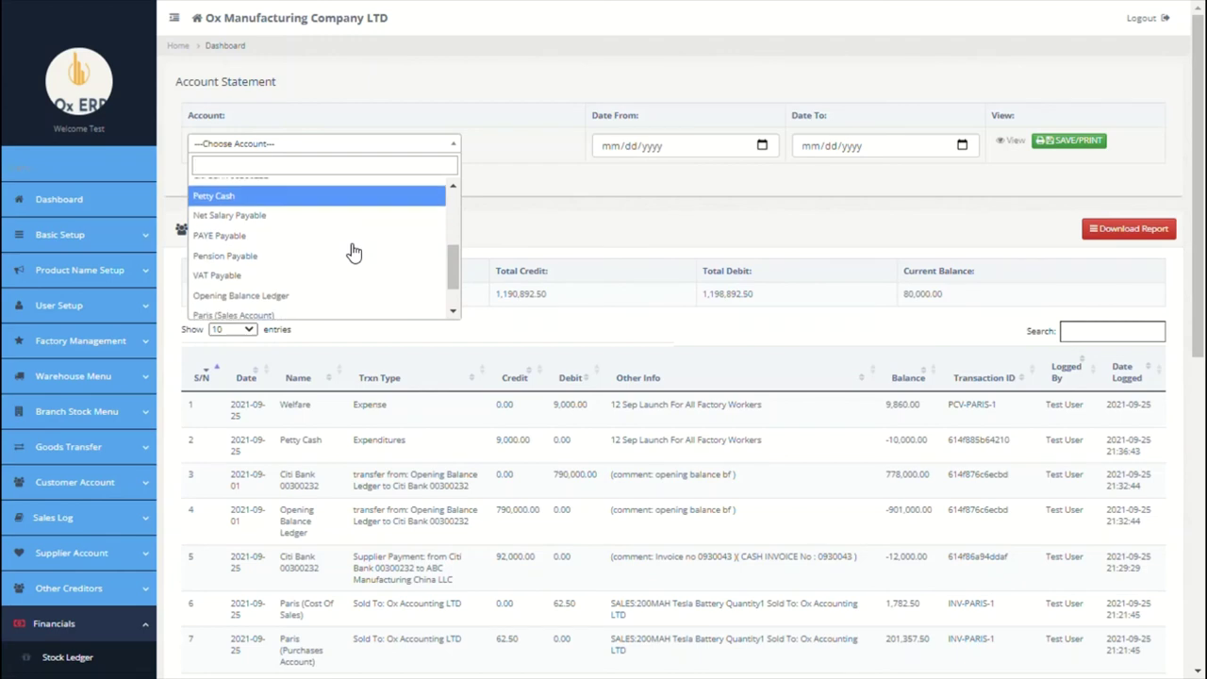
left_click(517, 328)
scroll(516, 327, "down", 1)
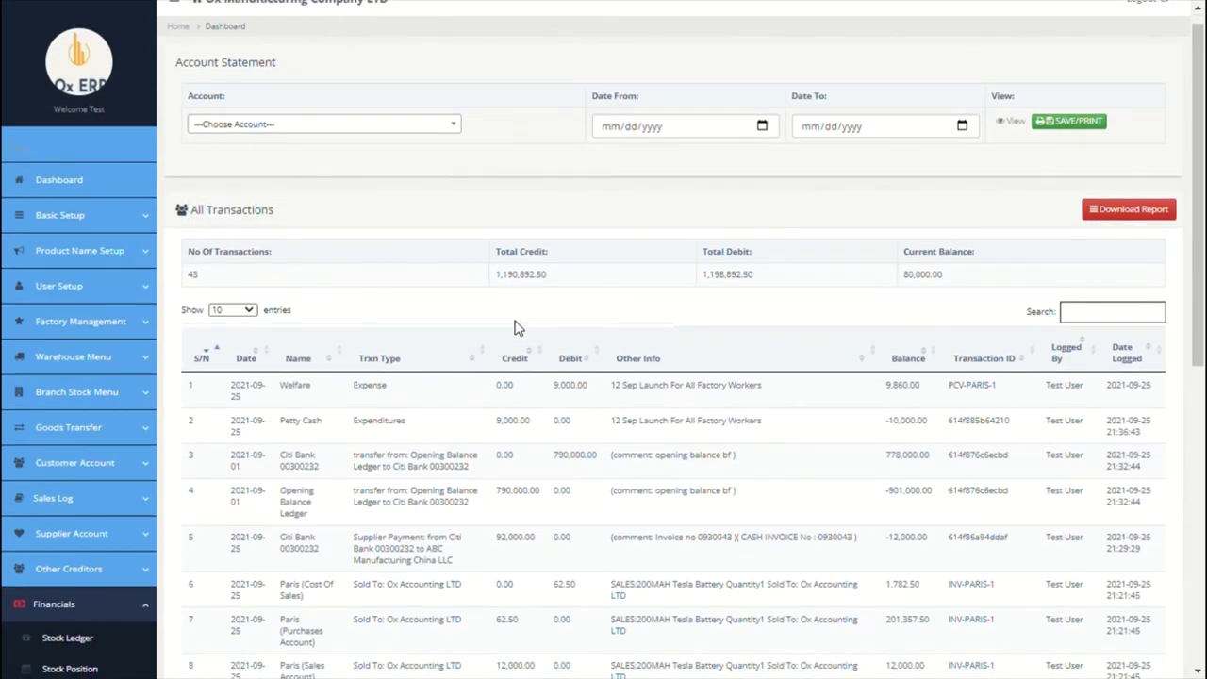
scroll(516, 327, "up", 1)
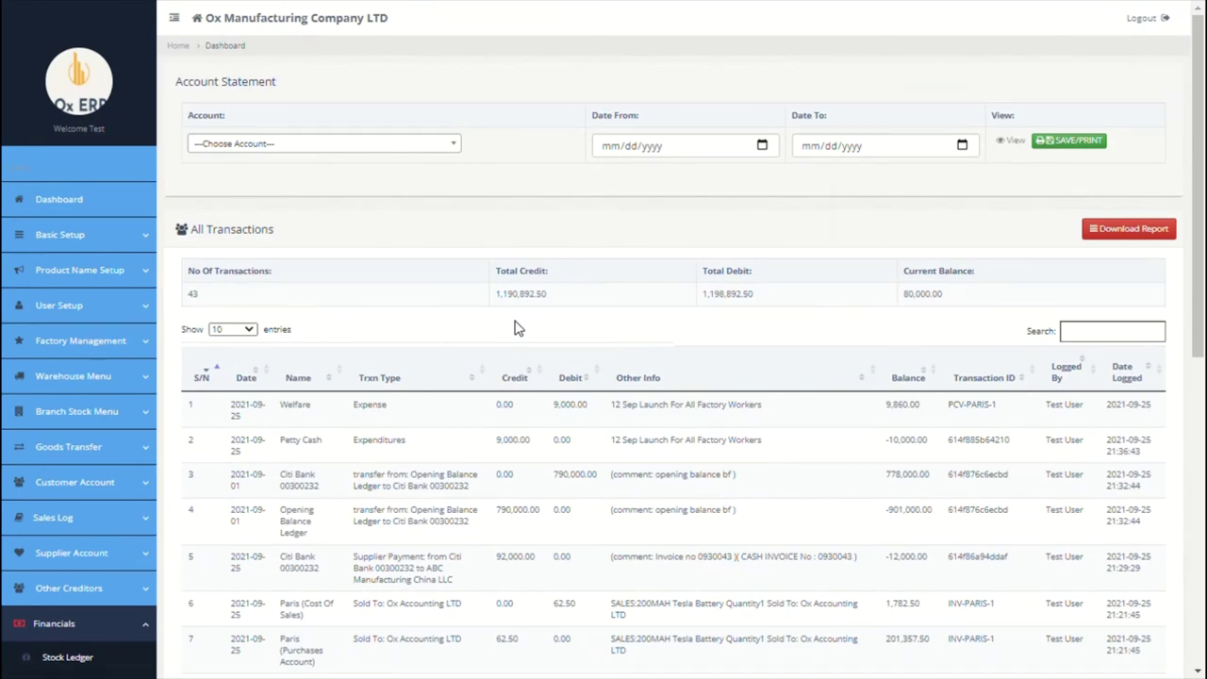
scroll(517, 327, "down", 4)
scroll(75, 492, "down", 2)
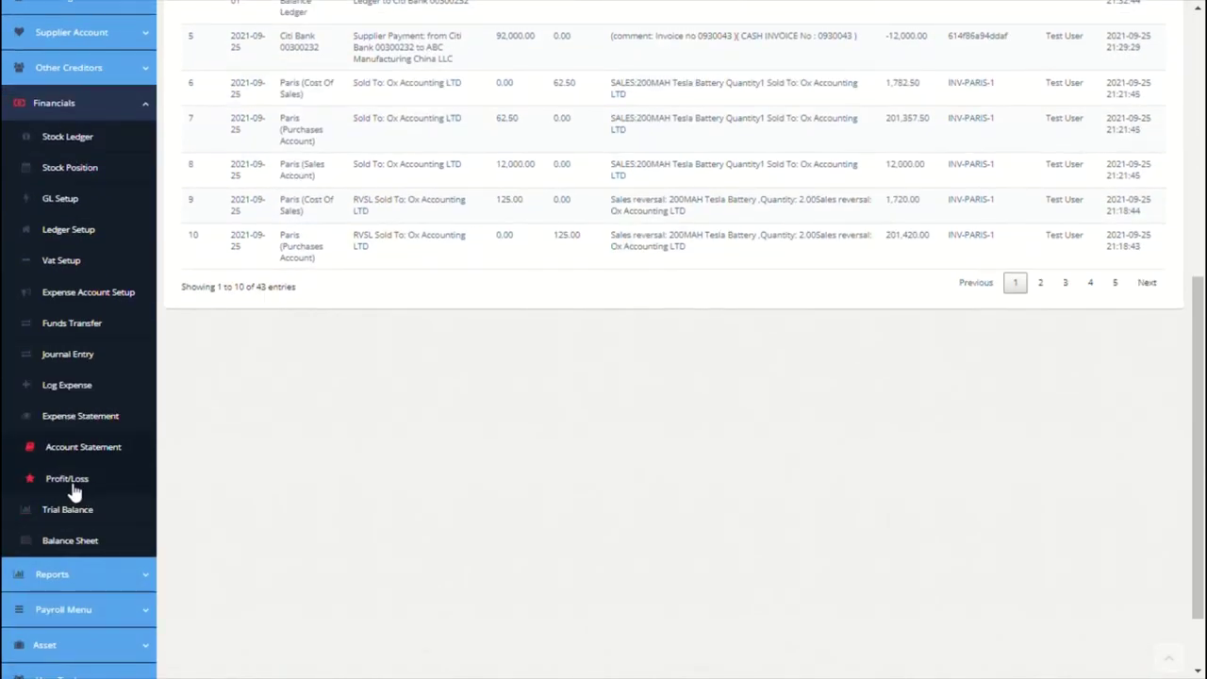
Step: Open the Profit/Loss statement and scroll through it to the 60,357.50 profit
left_click(83, 483)
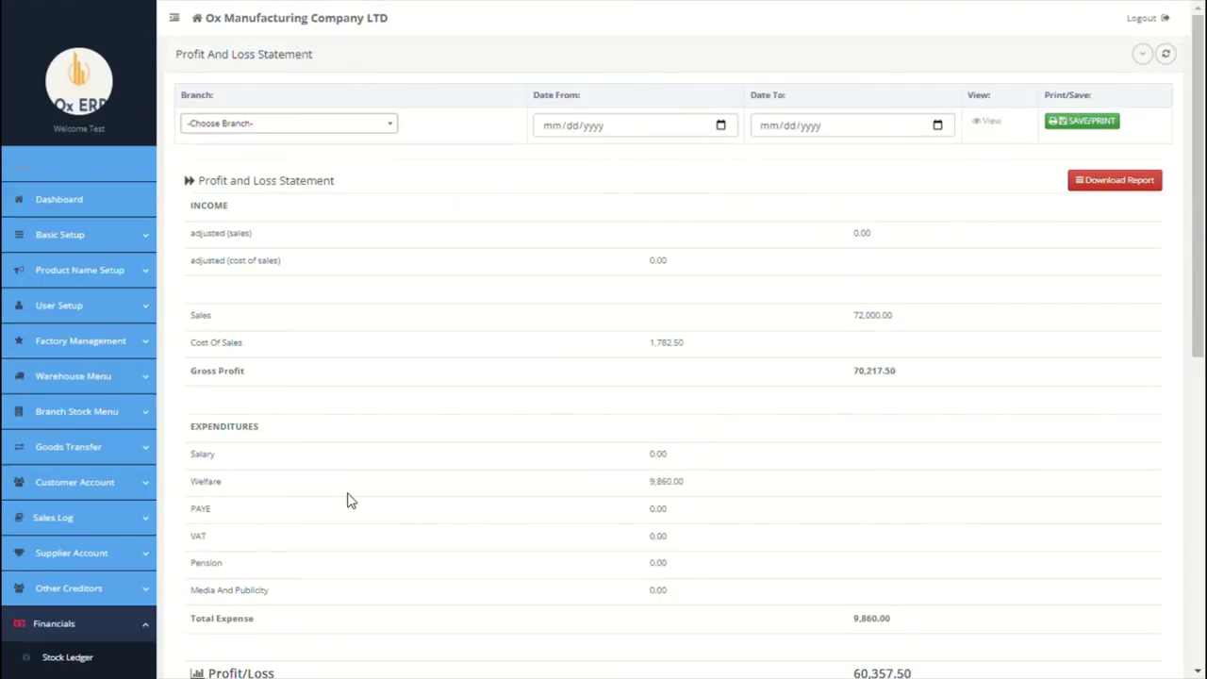
scroll(347, 499, "down", 1)
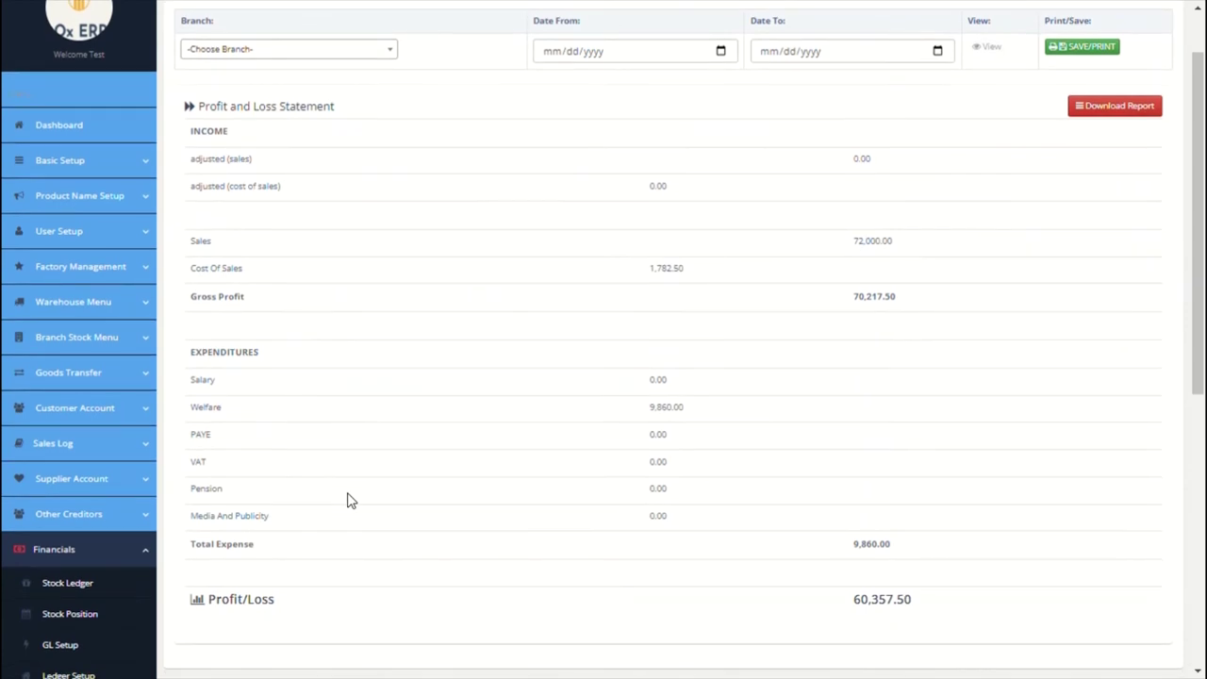
scroll(347, 499, "down", 1)
scroll(347, 500, "down", 4)
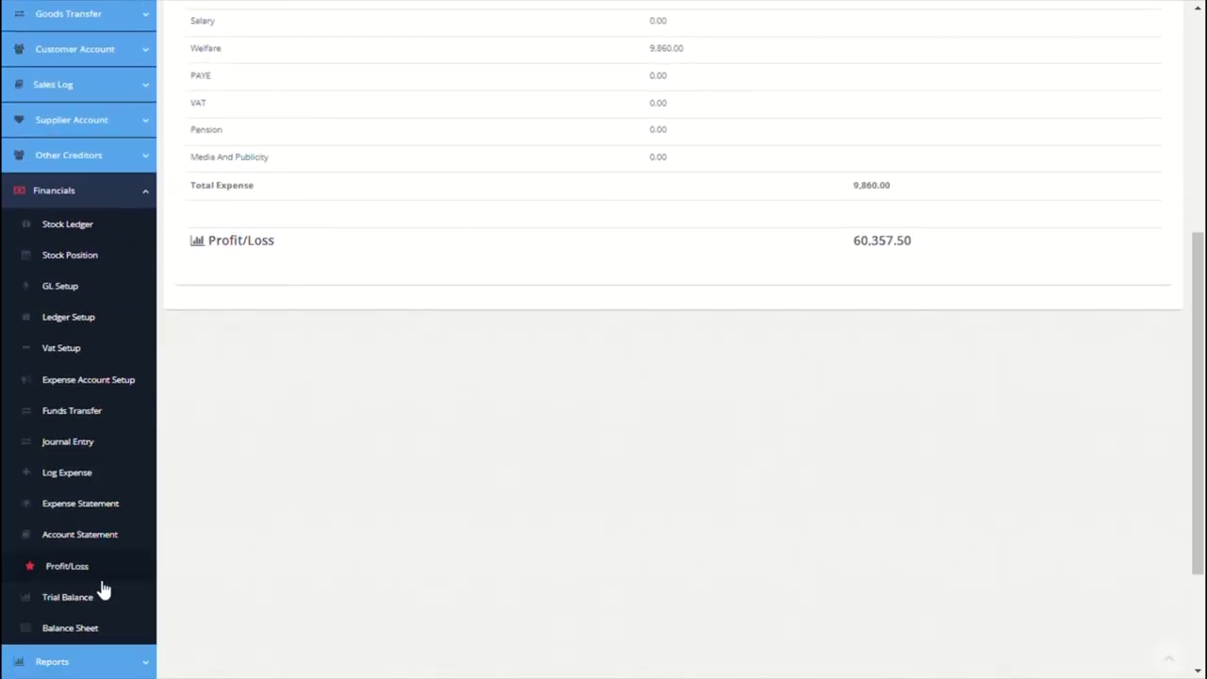
Step: Open the Trial Balance and browse its date and branch filters and account rows
left_click(84, 604)
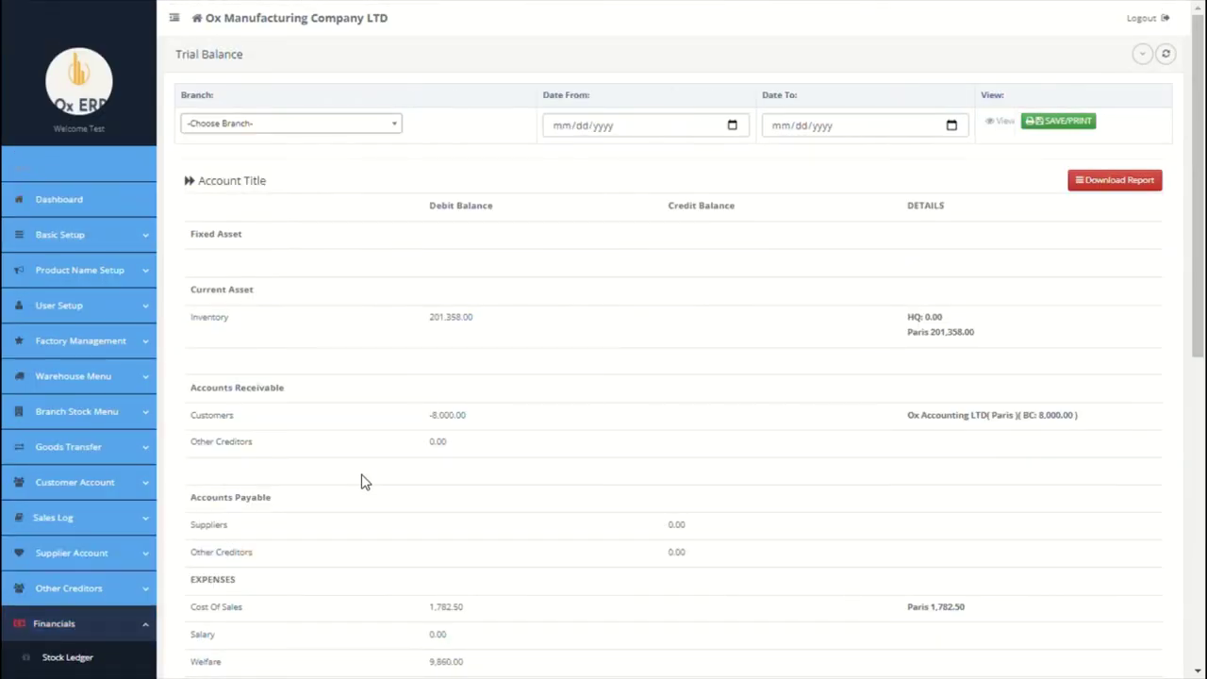
left_click(733, 126)
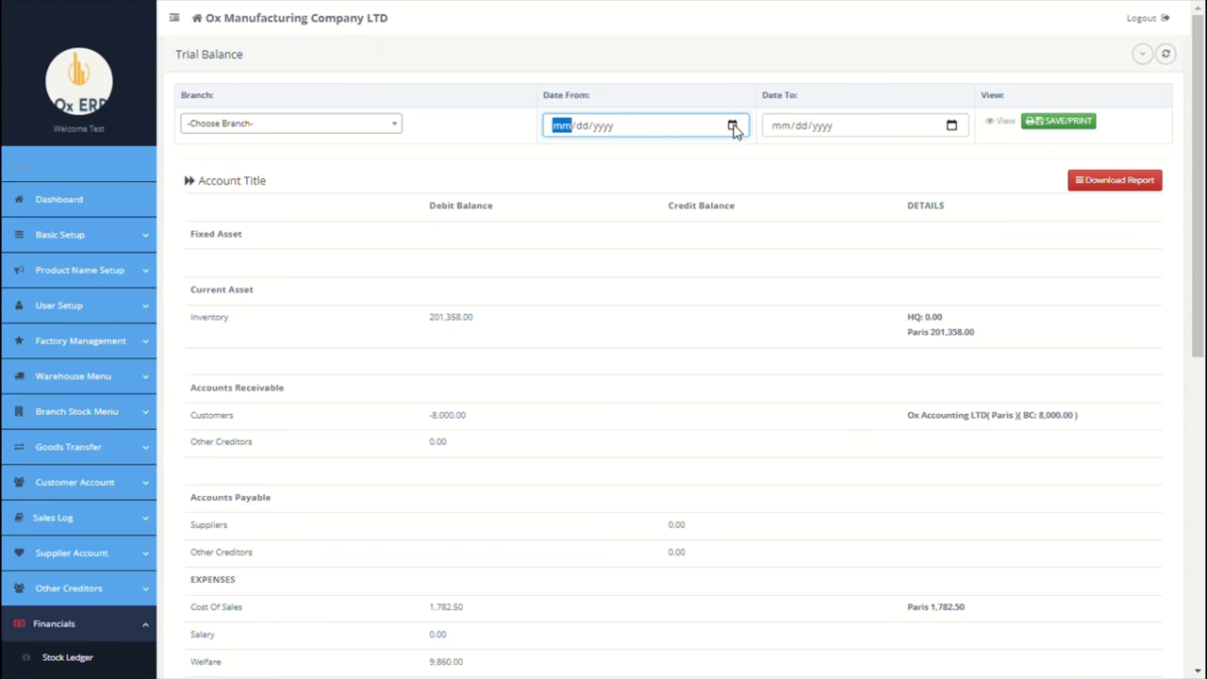
left_click(400, 126)
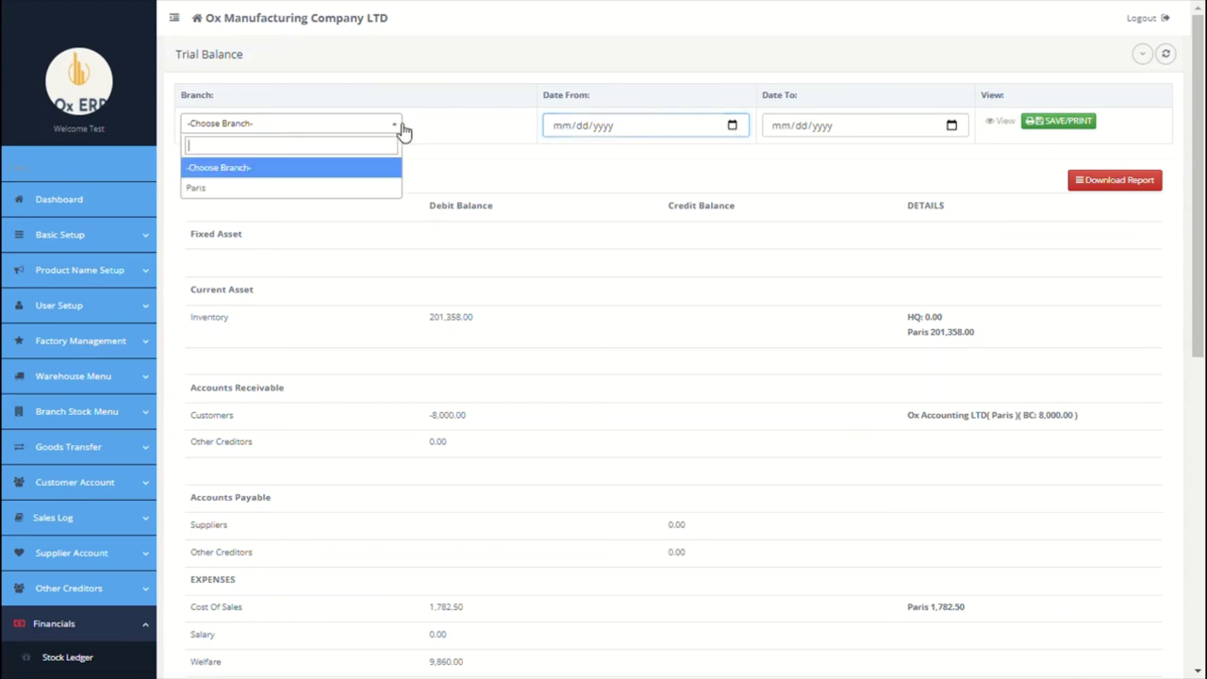
left_click(446, 138)
scroll(446, 139, "down", 2)
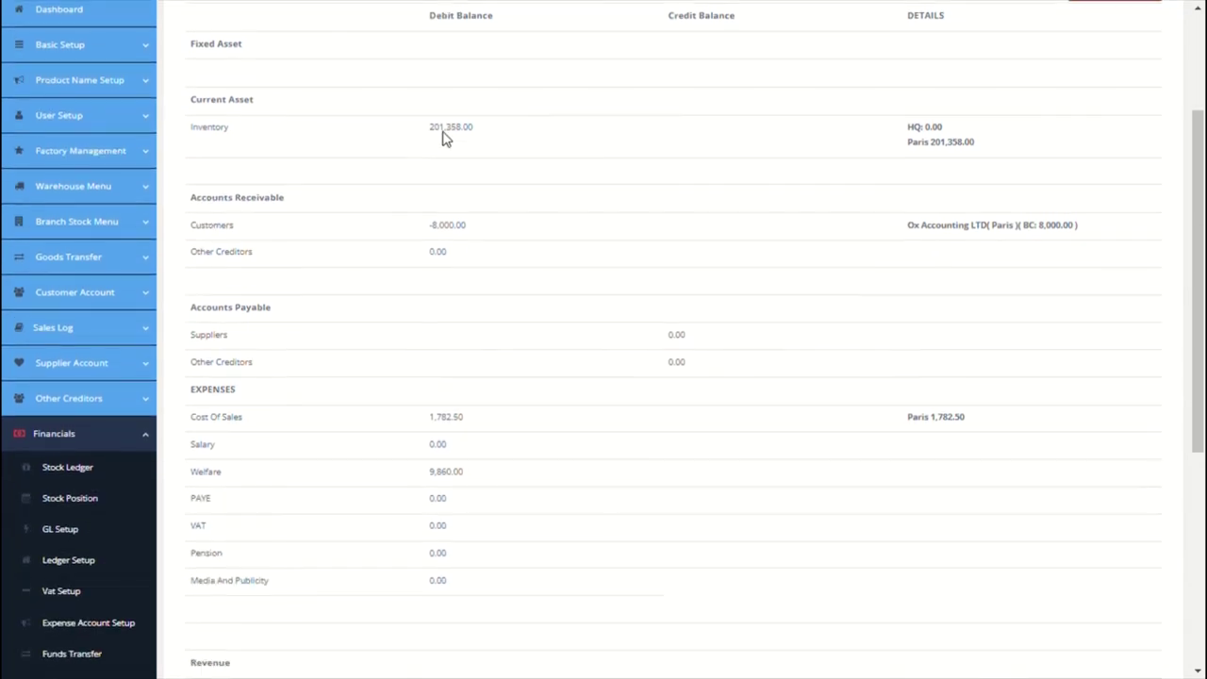
scroll(451, 139, "down", 3)
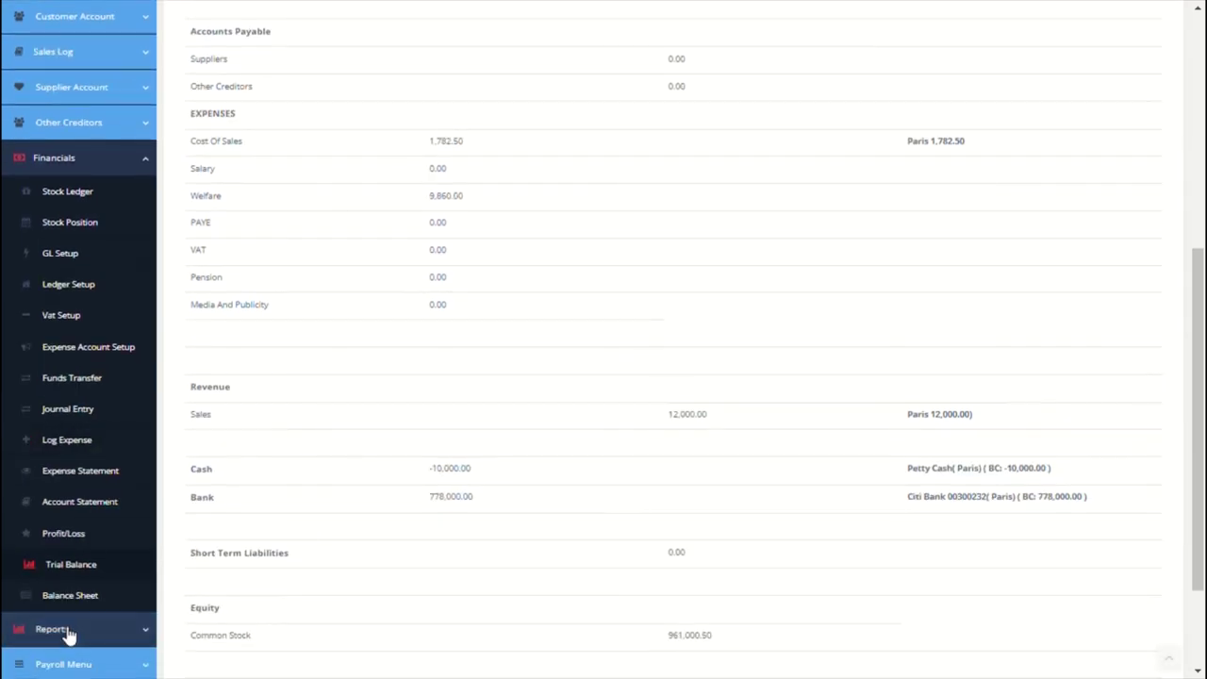
Step: Open the Balance Sheet, scroll through its 760,000.00 totals, then expand the Reports menu
left_click(81, 610)
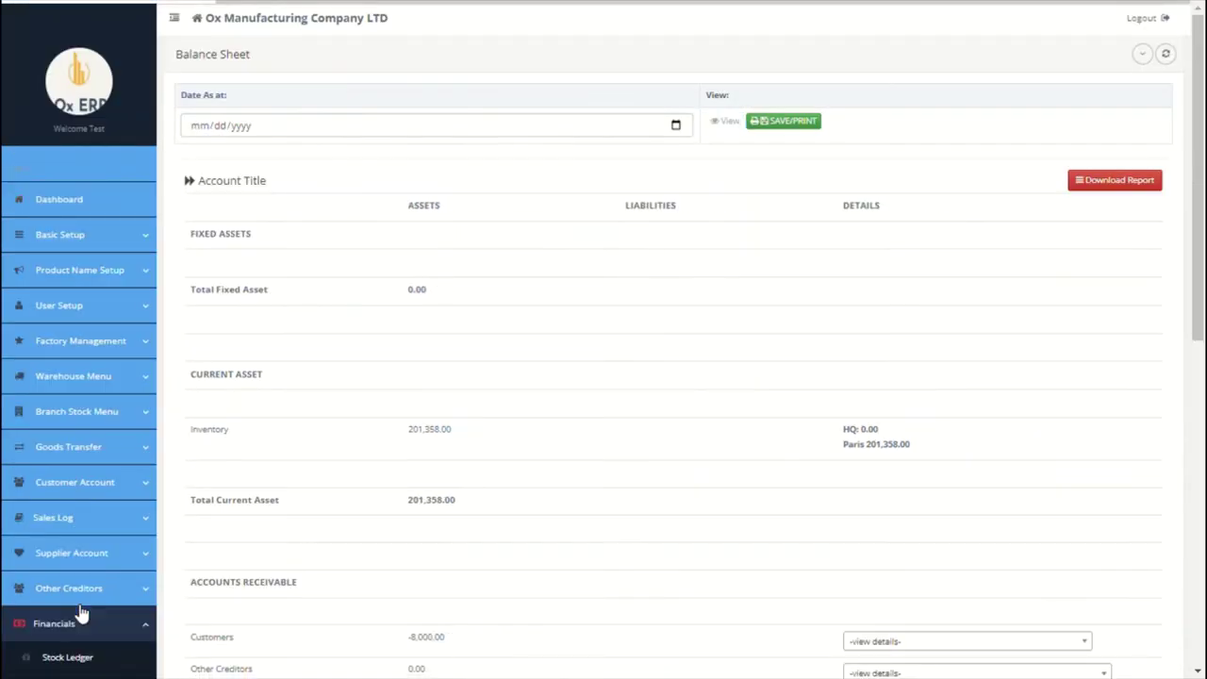
left_click(675, 126)
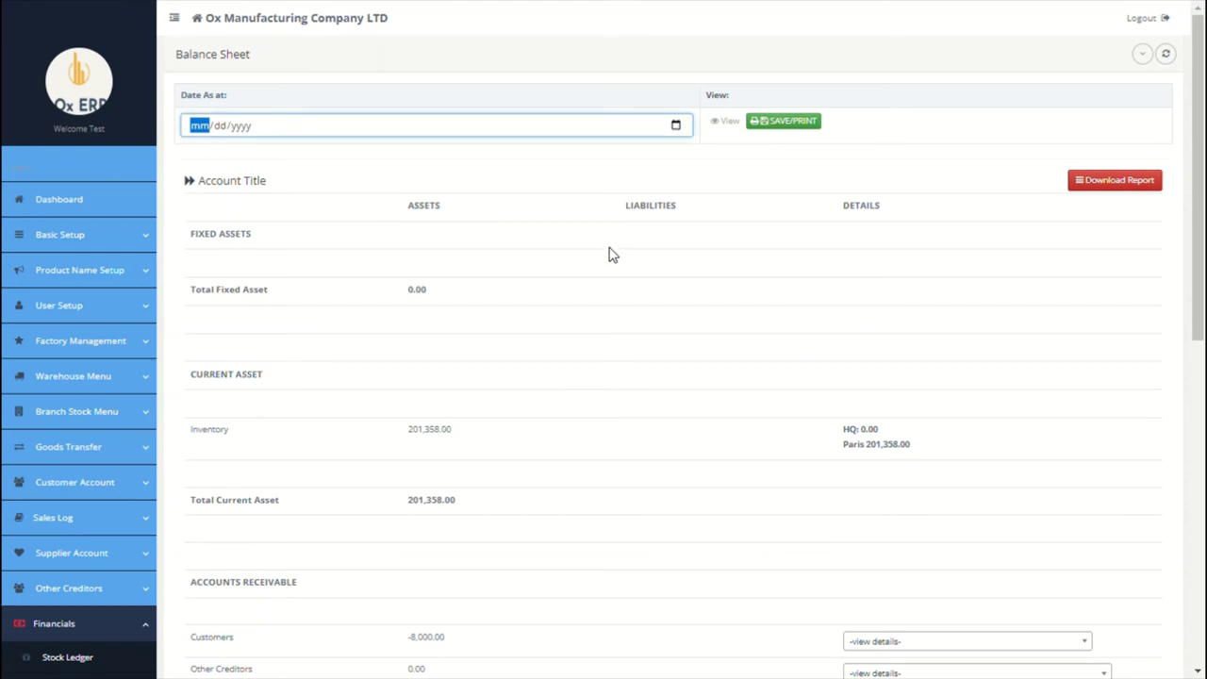
scroll(609, 253, "down", 2)
left_click(609, 253)
scroll(609, 254, "down", 2)
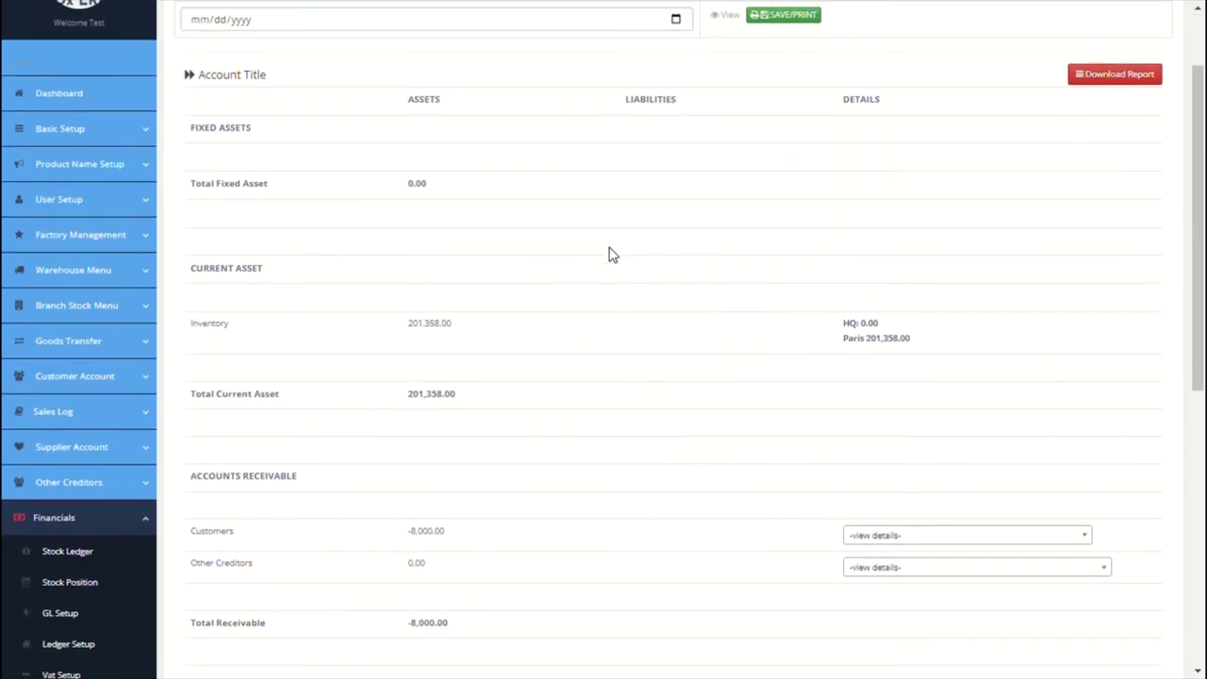
scroll(609, 253, "down", 5)
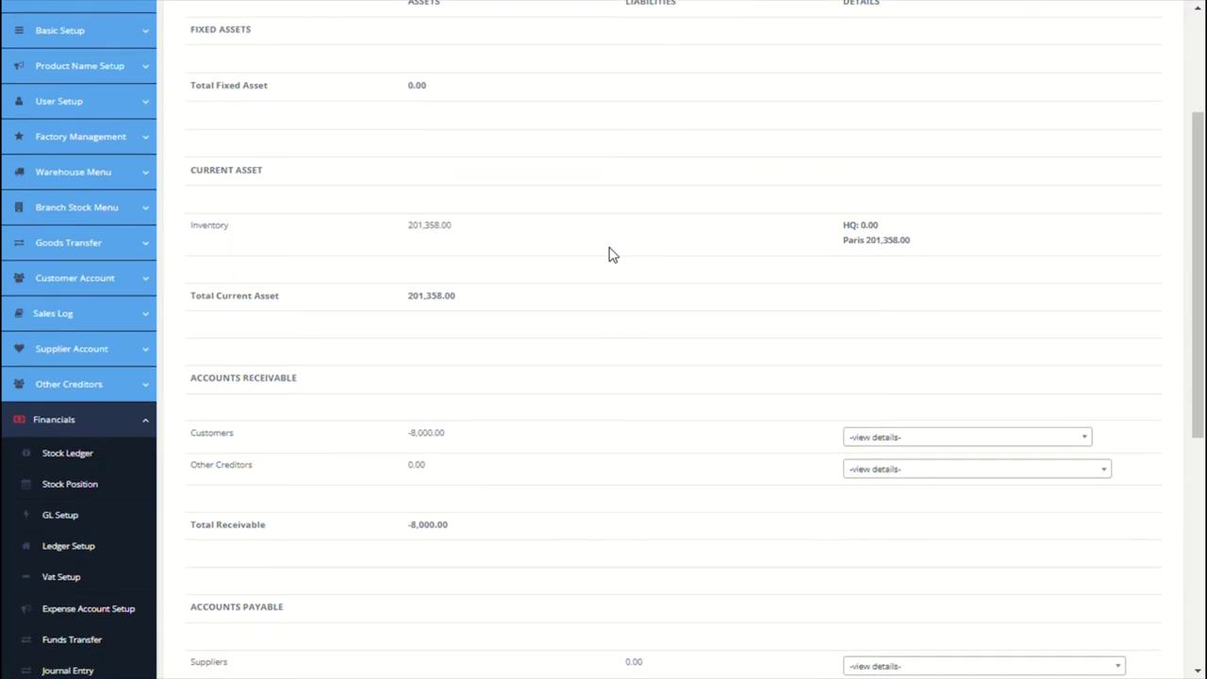
scroll(609, 254, "down", 4)
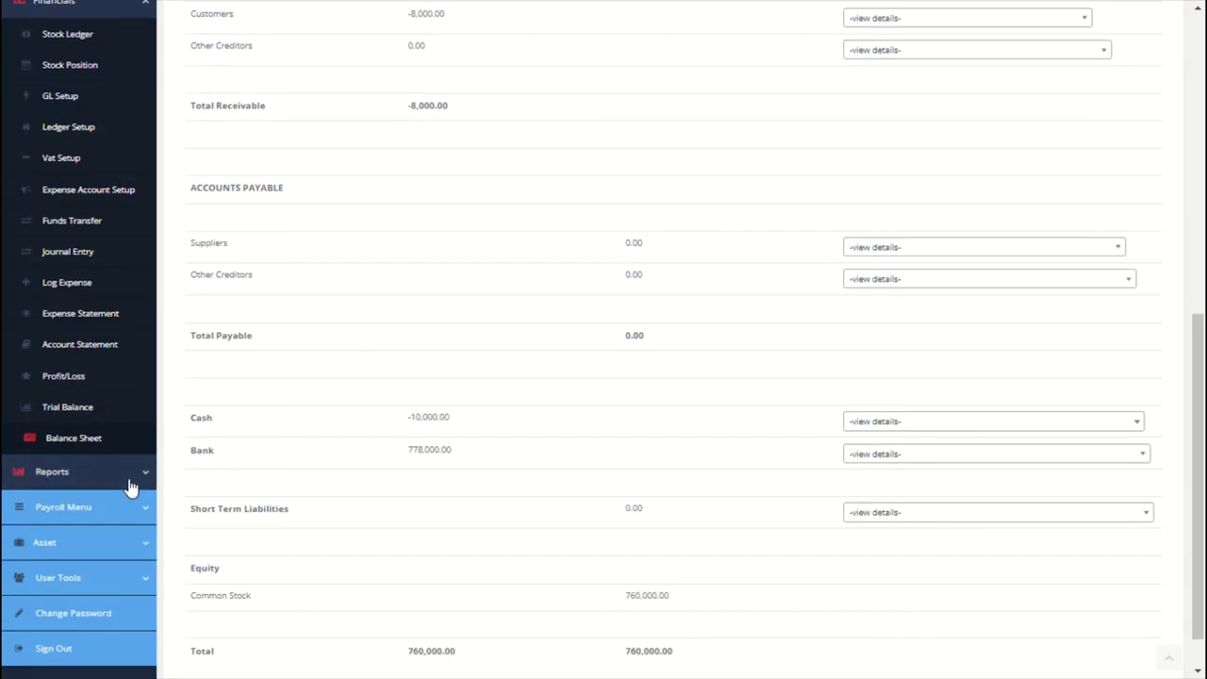
left_click(130, 479)
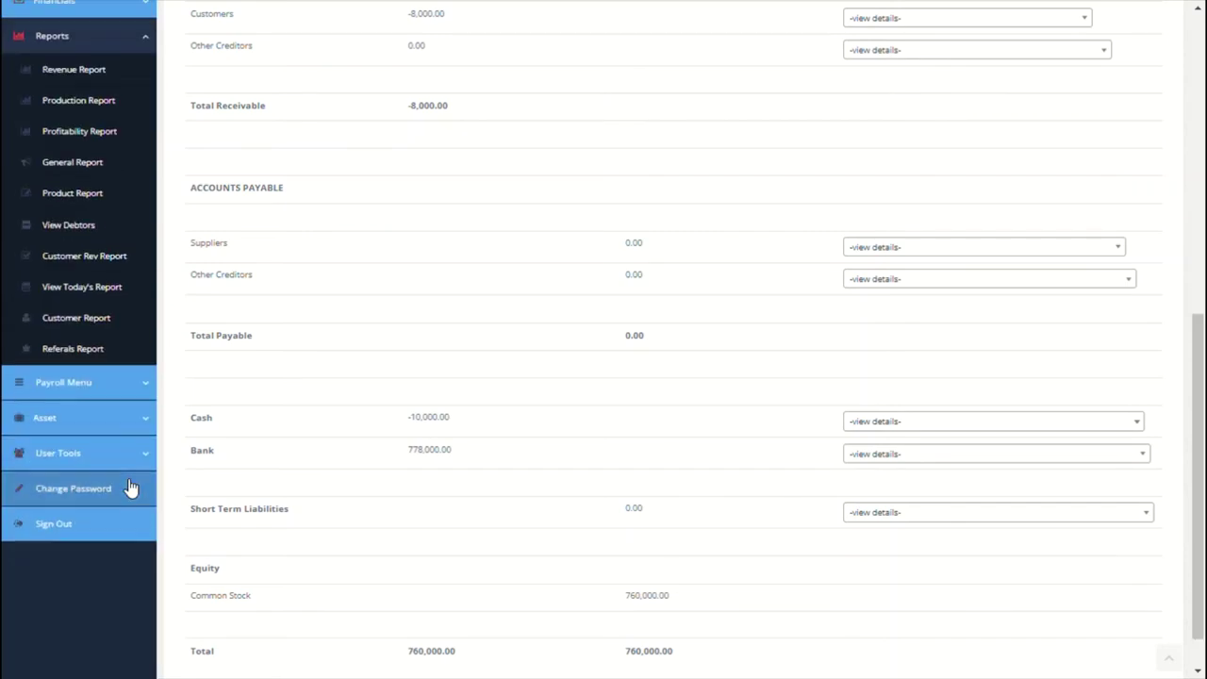
Step: Generate and review the Revenue Report for the Paris branch
left_click(105, 76)
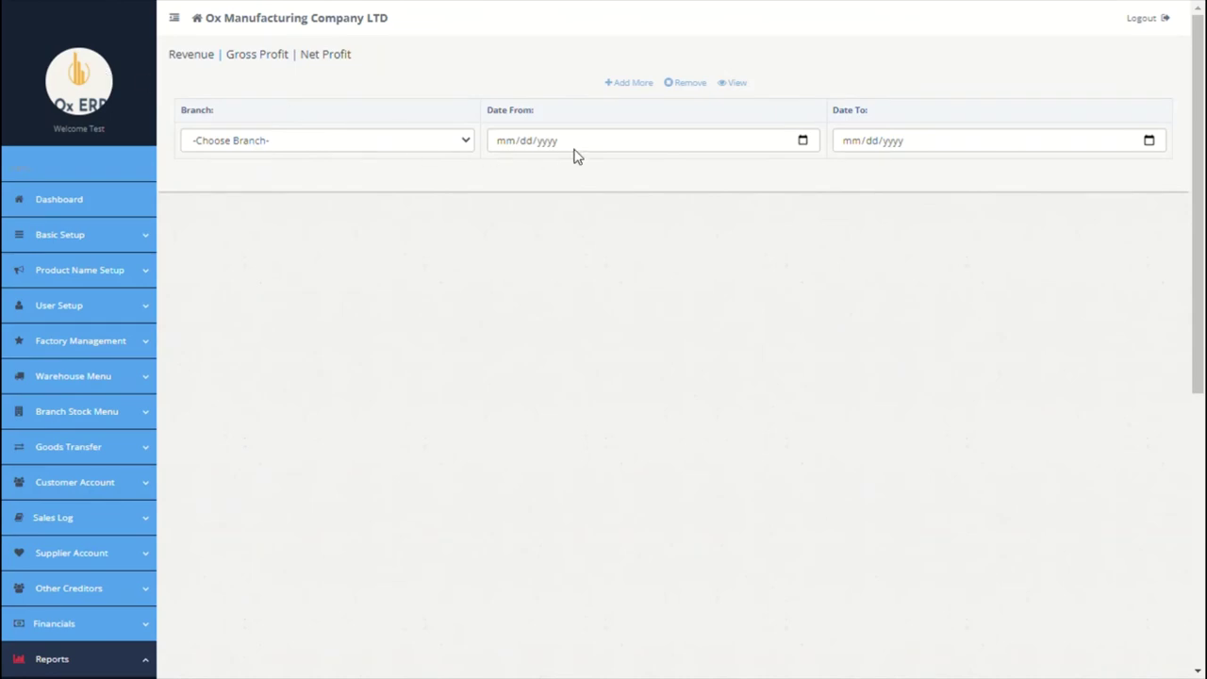
left_click(454, 148)
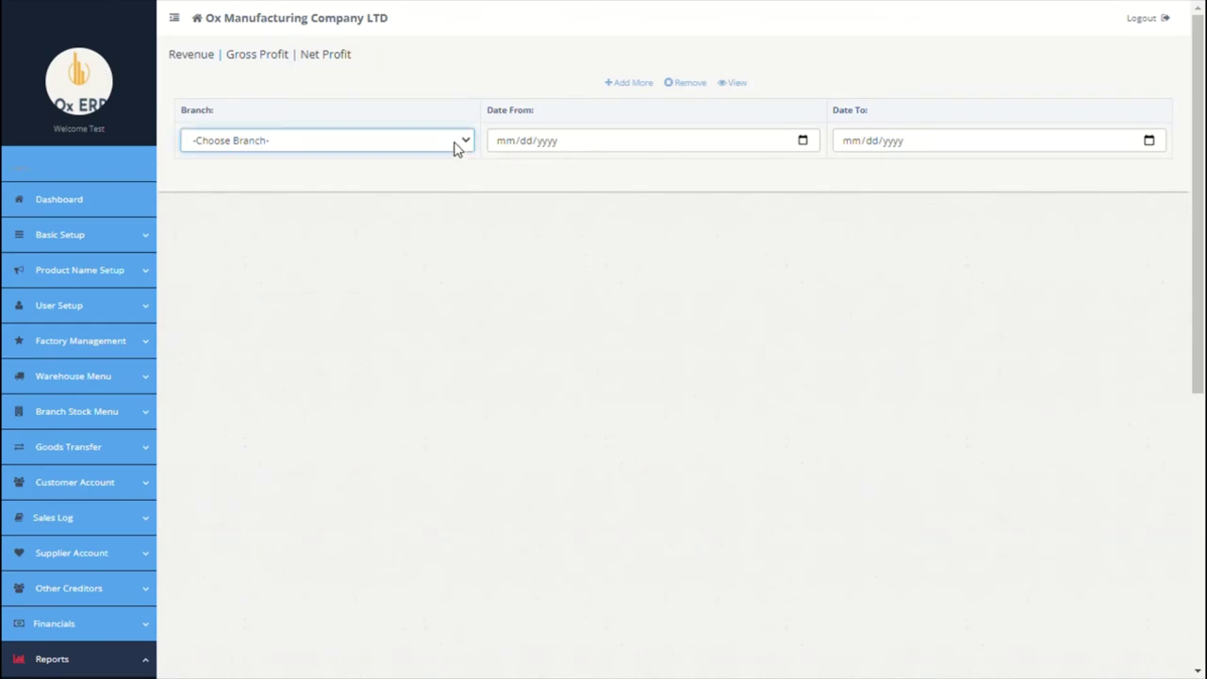
left_click(373, 196)
left_click(747, 87)
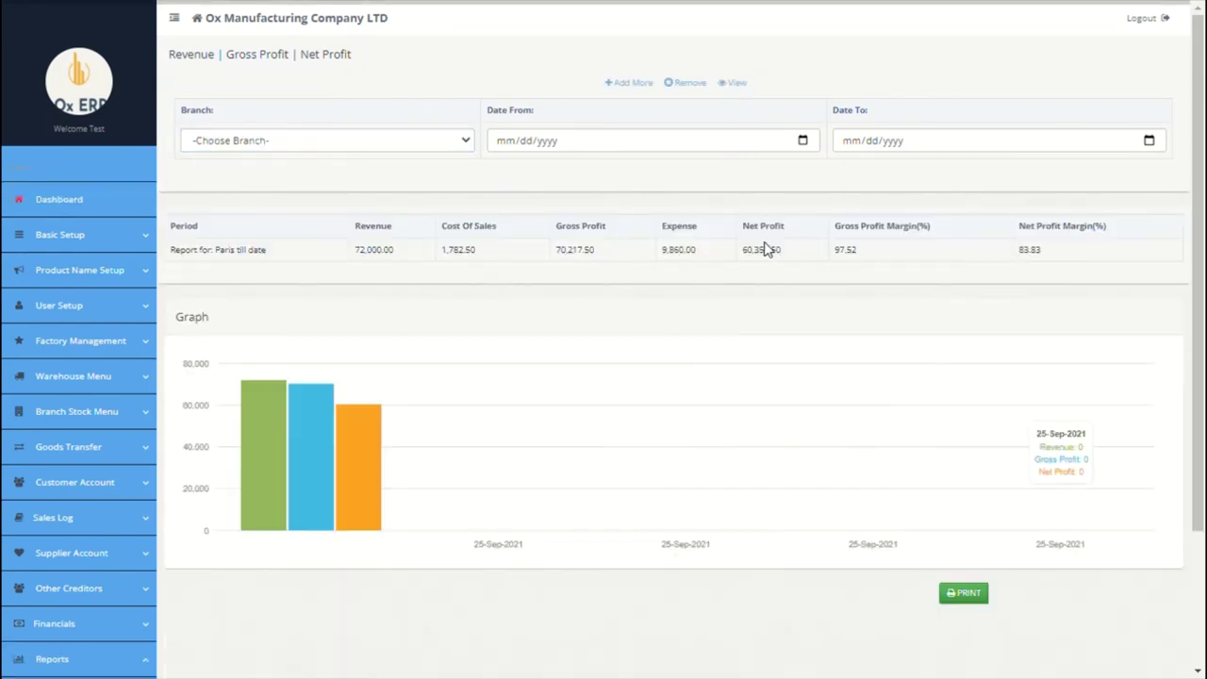
scroll(765, 248, "down", 1)
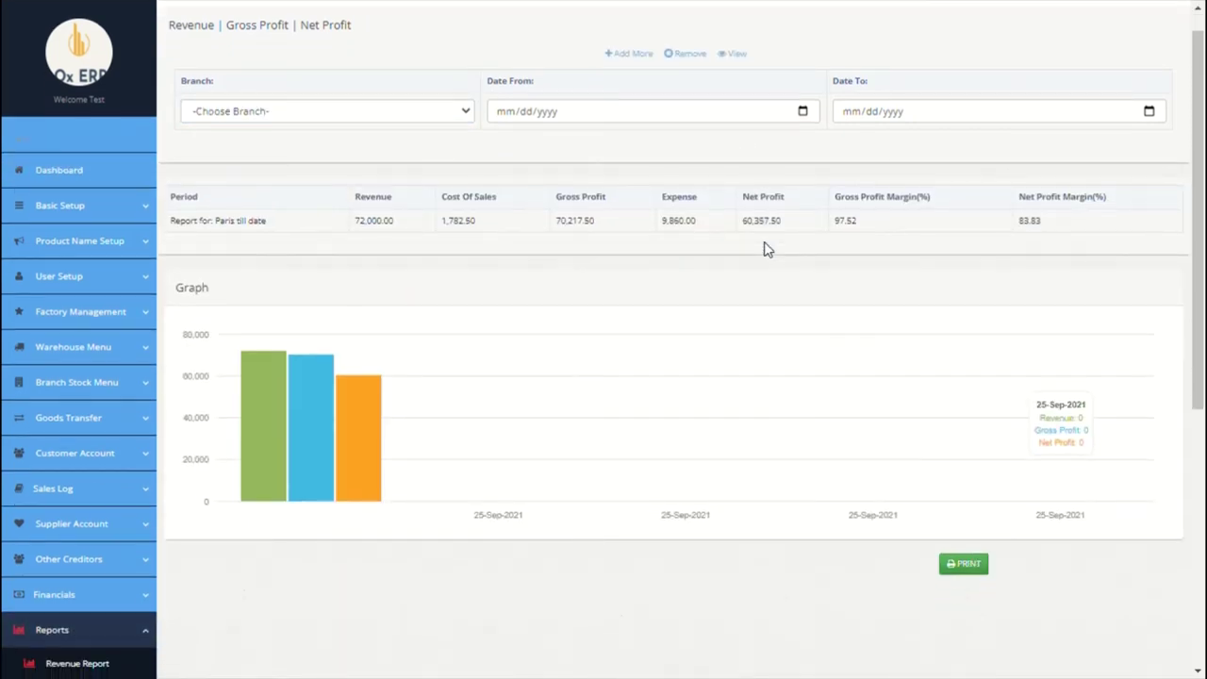
scroll(765, 247, "down", 1)
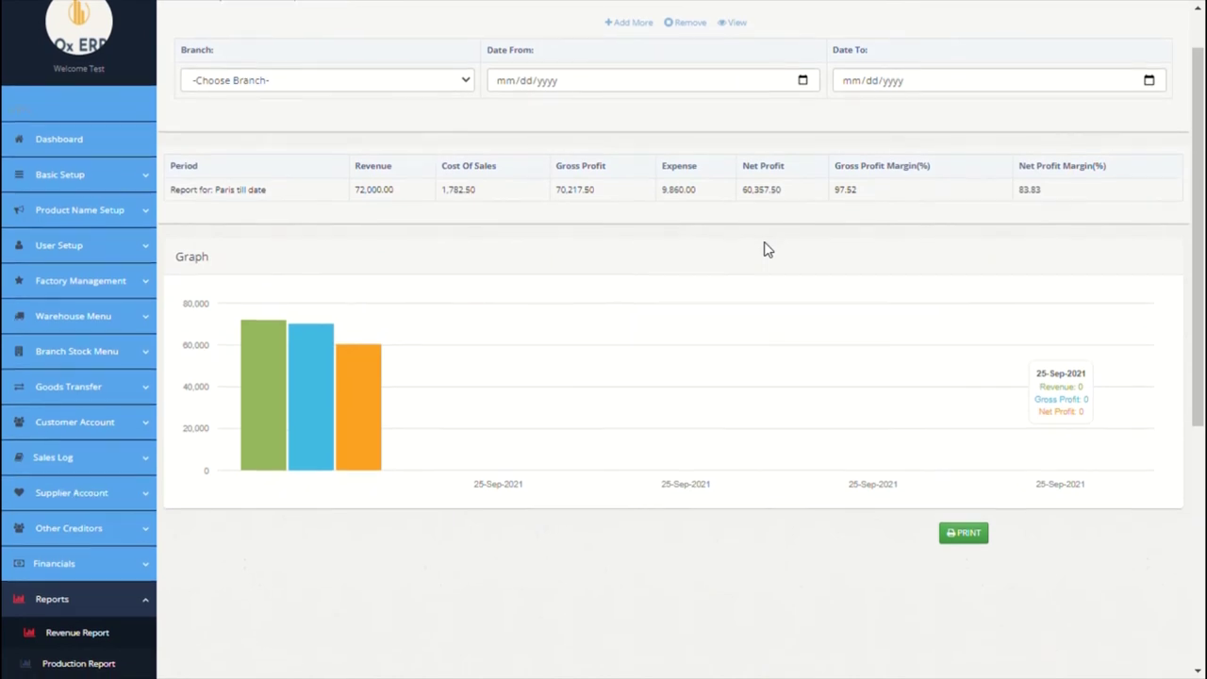
scroll(763, 248, "down", 4)
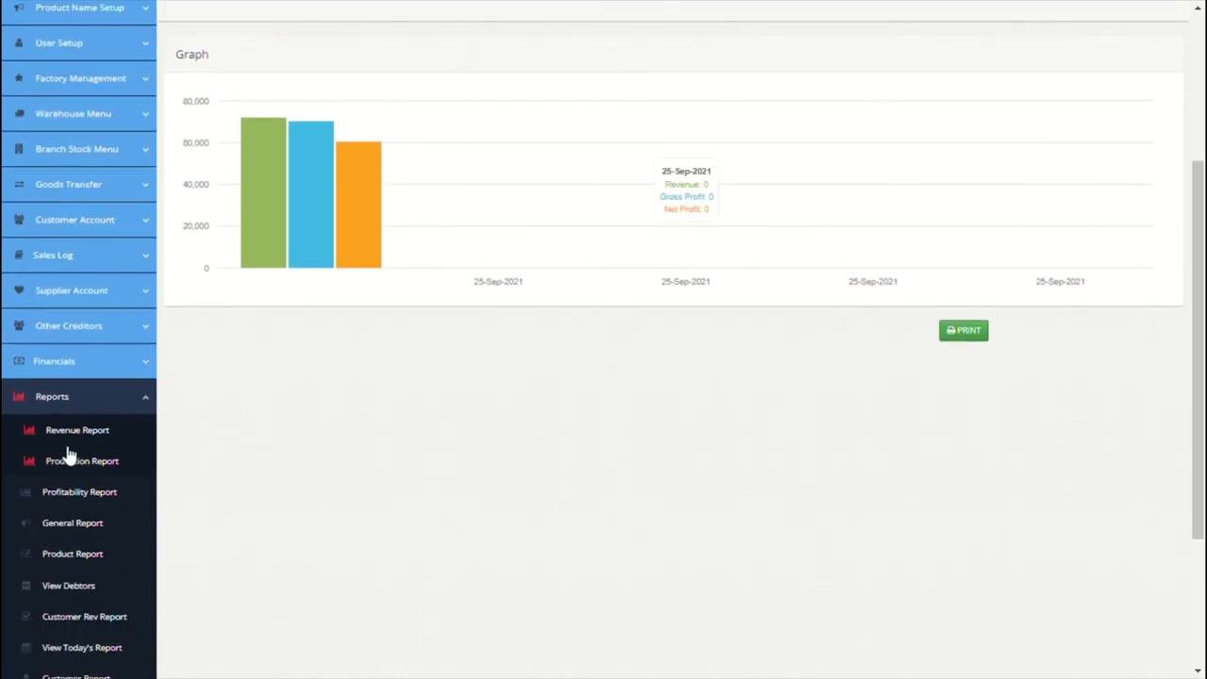
Step: View the Production Report, then generate the Profitability Report for the Paris-based referer
left_click(78, 469)
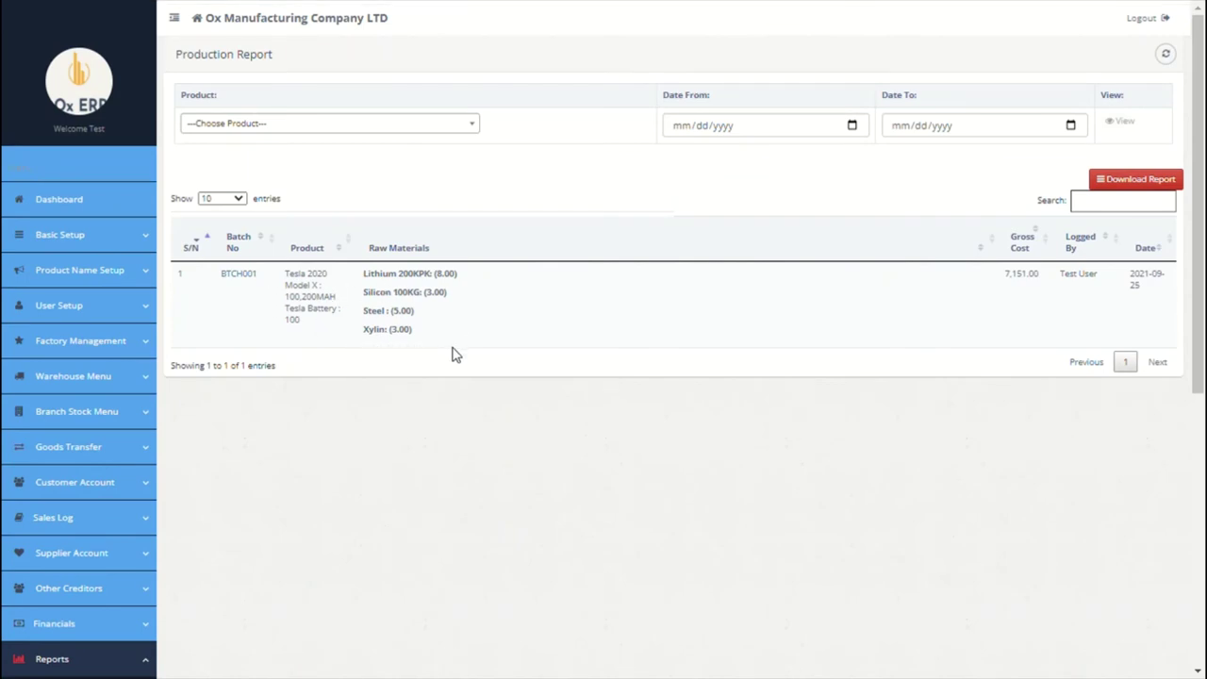
scroll(452, 353, "down", 5)
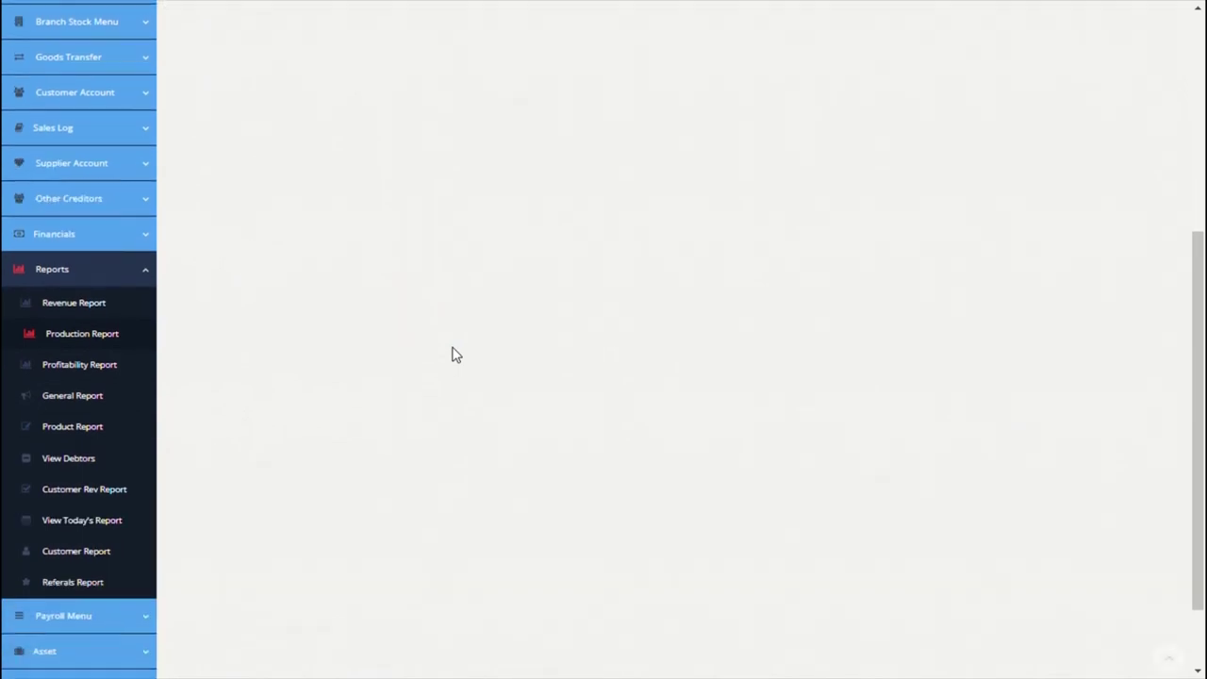
left_click(70, 335)
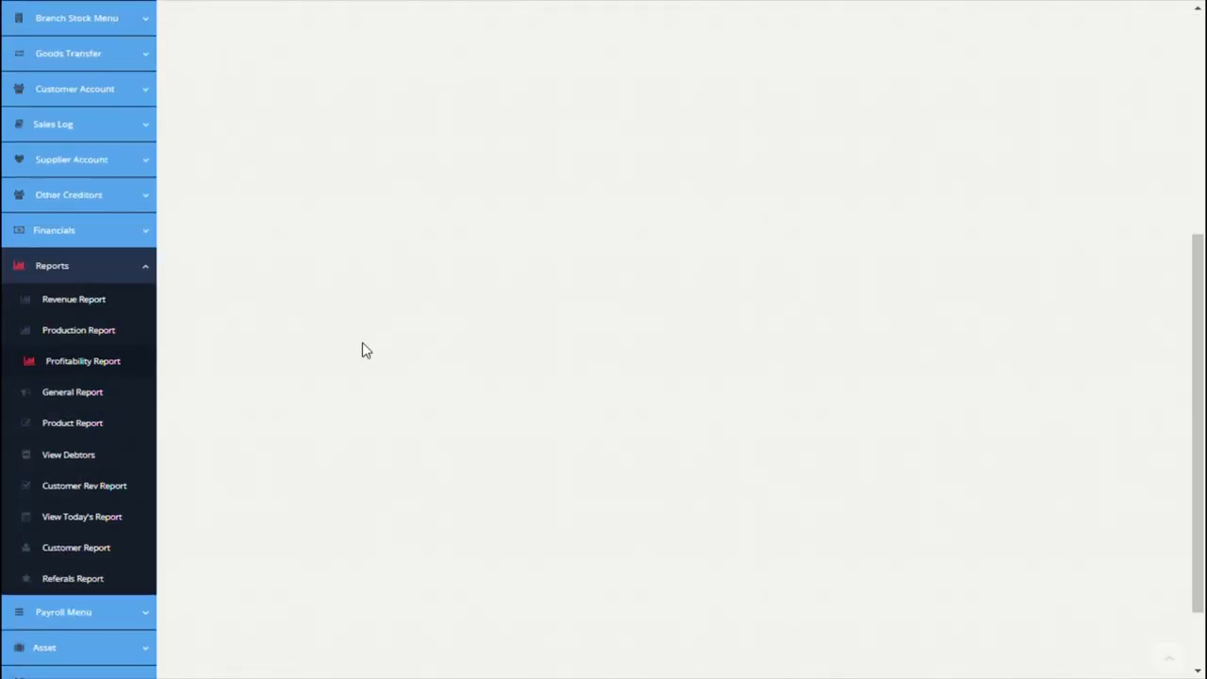
scroll(362, 347, "up", 4)
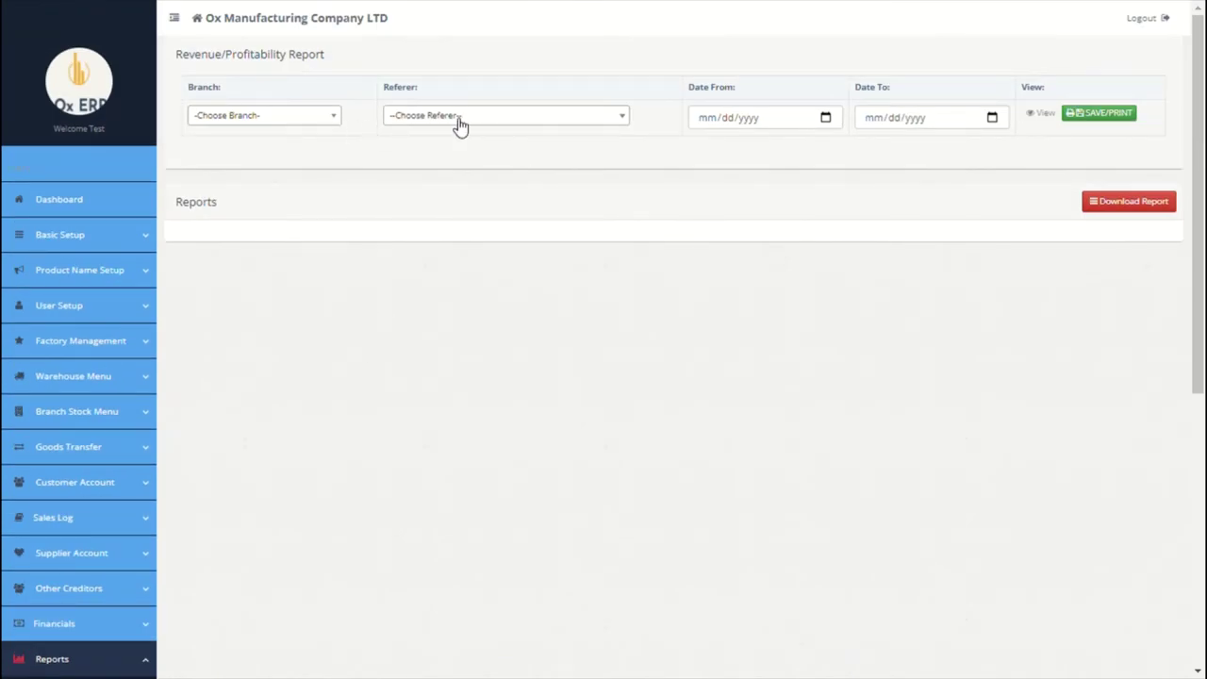
left_click(459, 126)
left_click(457, 185)
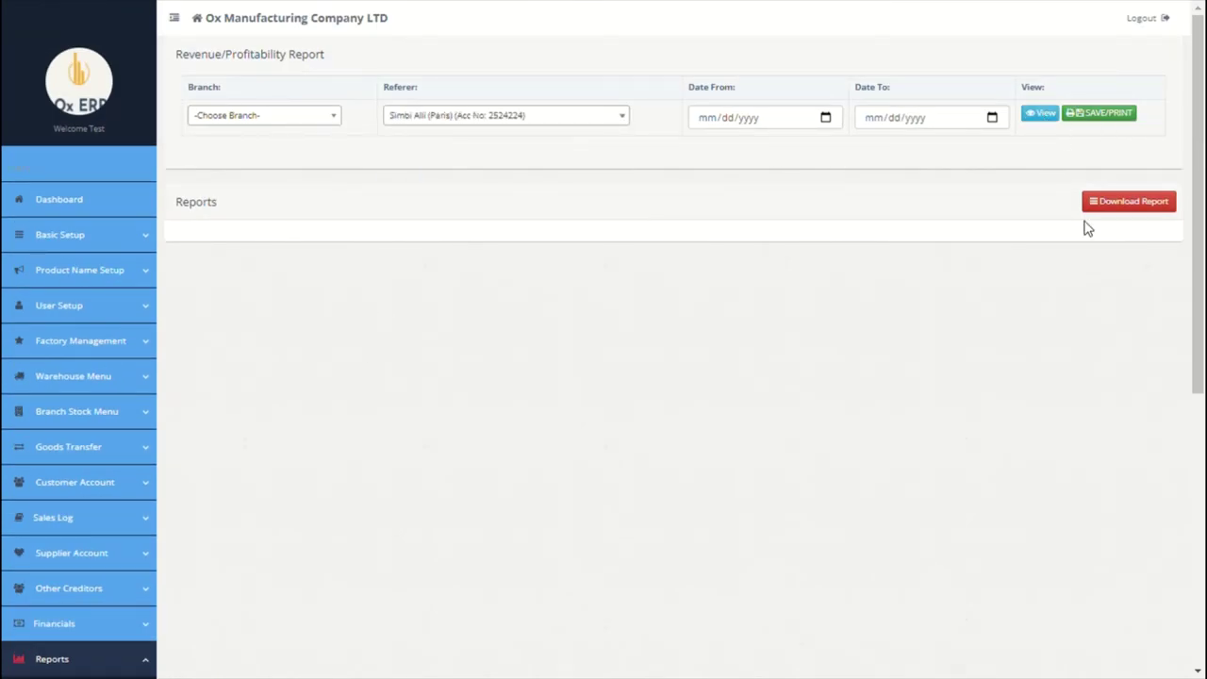
scroll(1056, 217, "down", 1)
left_click(1039, 74)
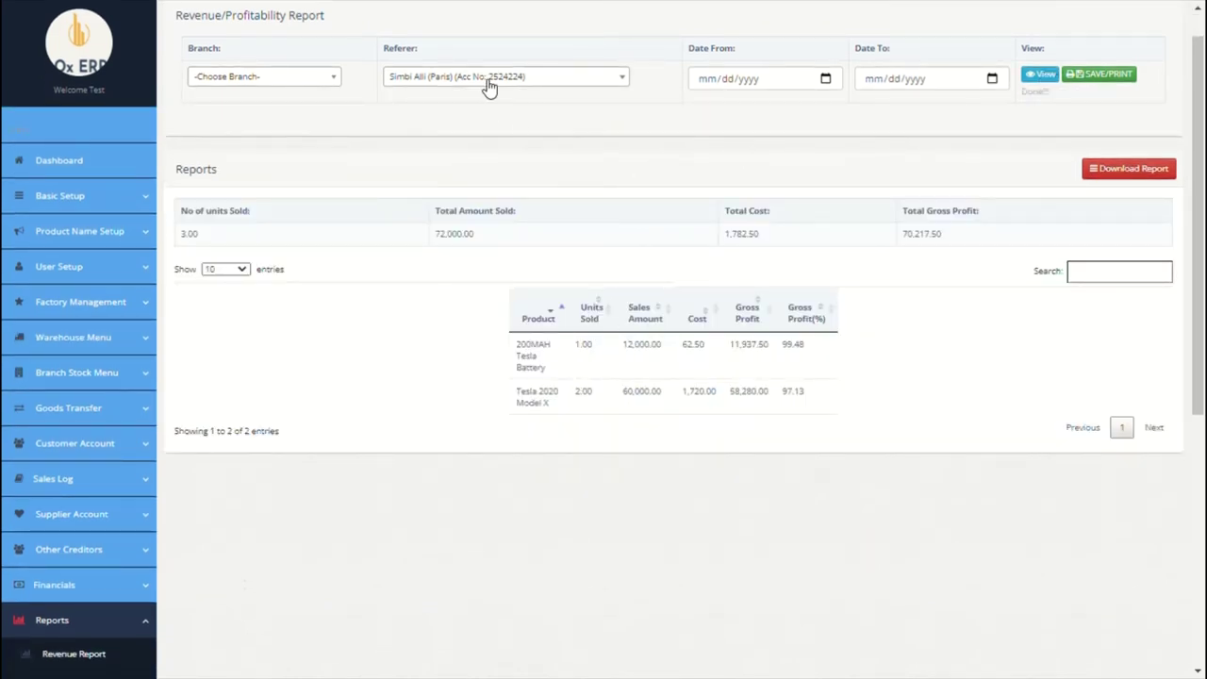
Step: Move on to the General trade statistics report and look through it
scroll(415, 262, "down", 5)
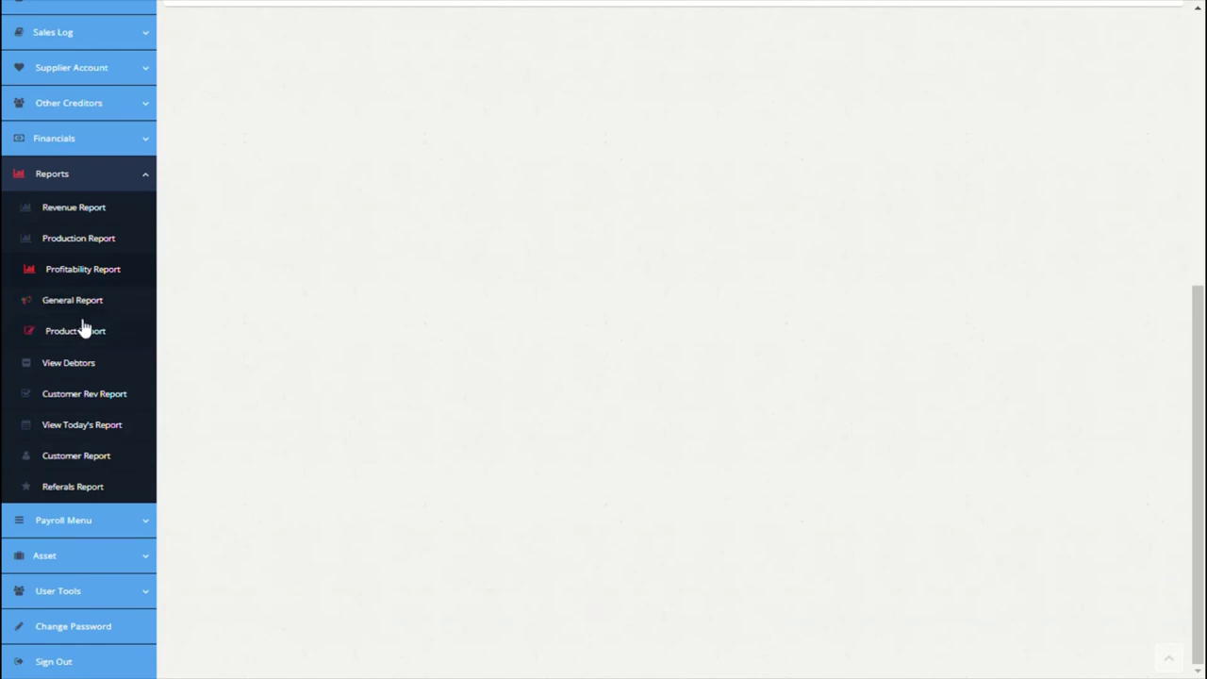
left_click(87, 303)
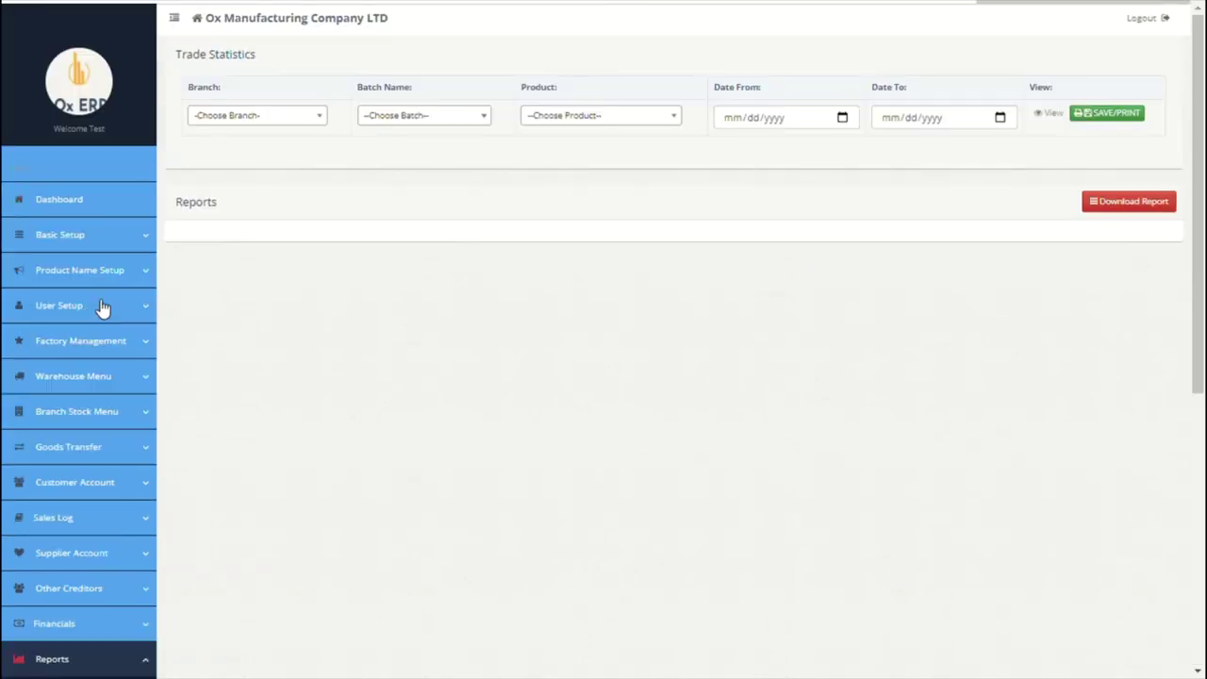
scroll(350, 312, "down", 4)
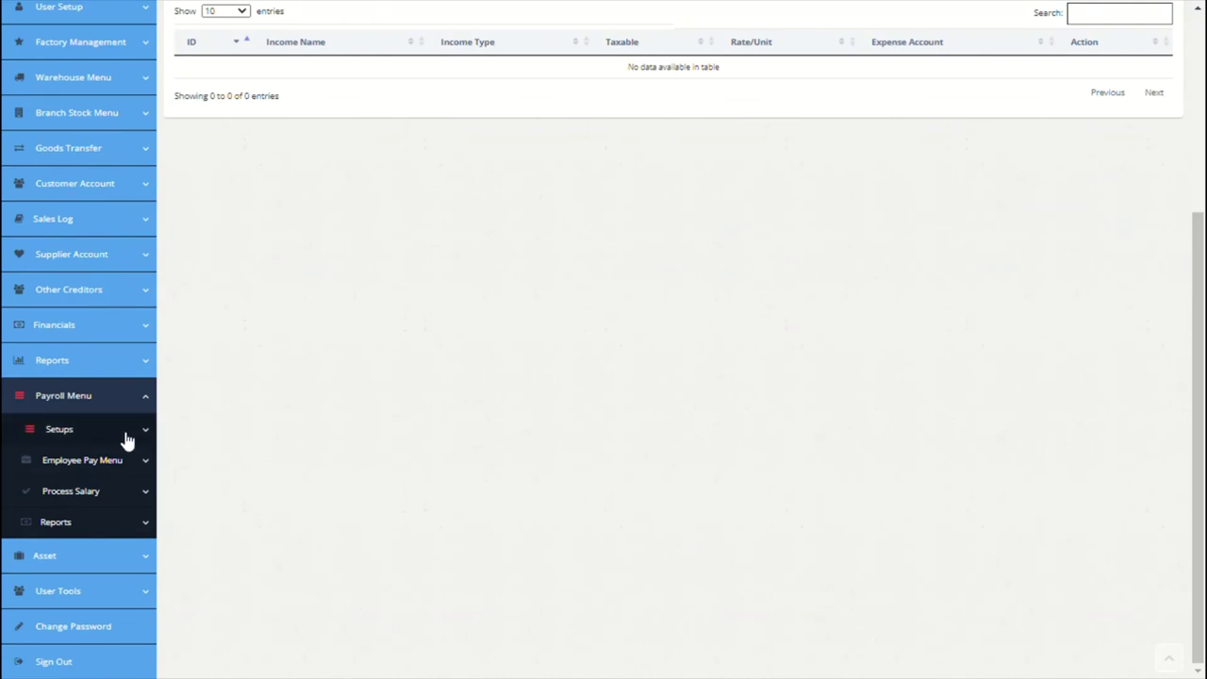
Step: Add income 'Basic Salary' in Payroll Setups: fixed, taxable, charged to Salary
left_click(127, 434)
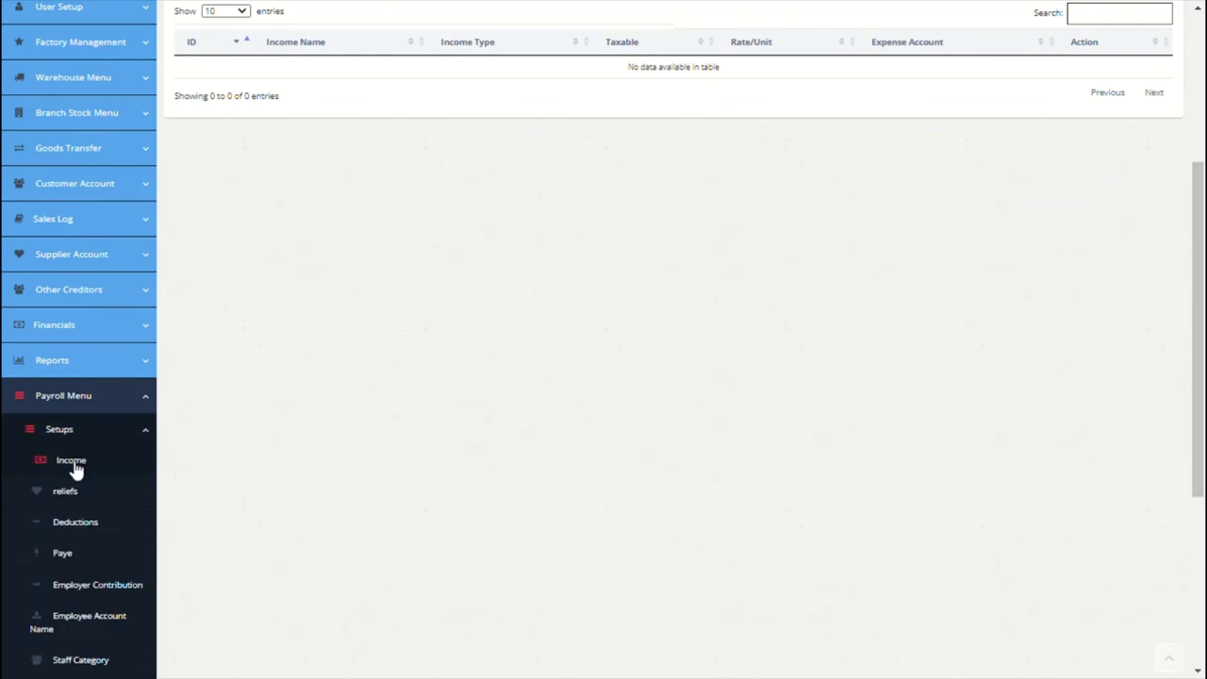
left_click(72, 462)
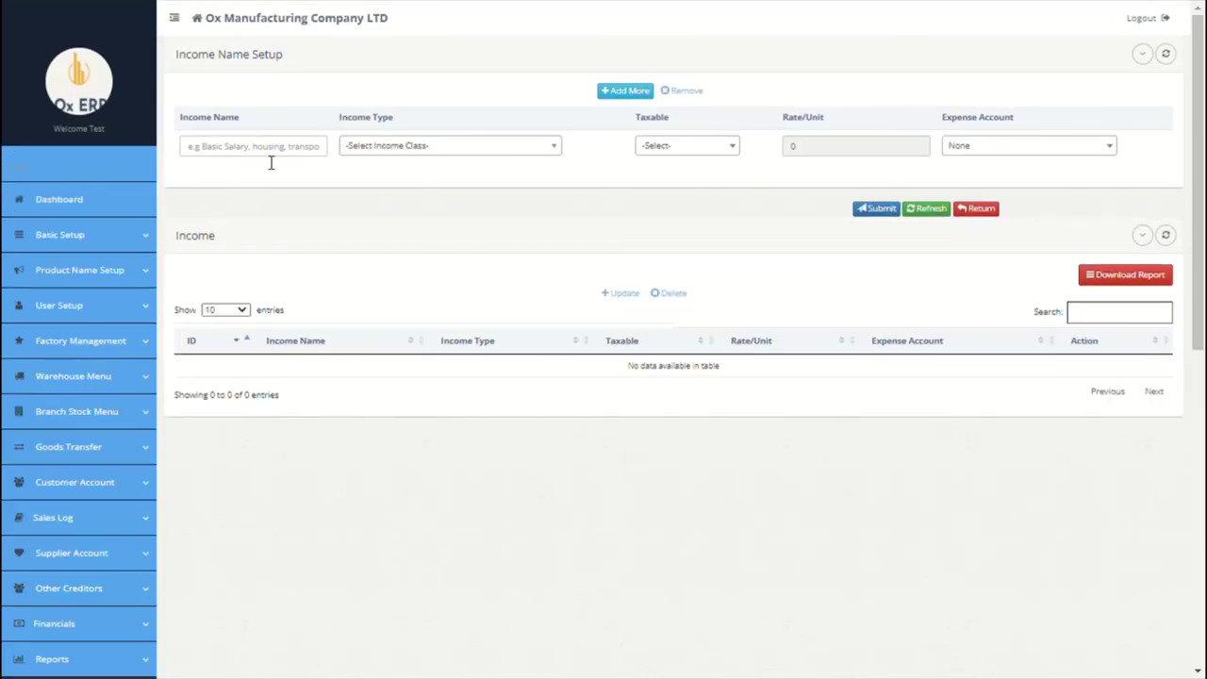
left_click(271, 155)
type("Basic Sa")
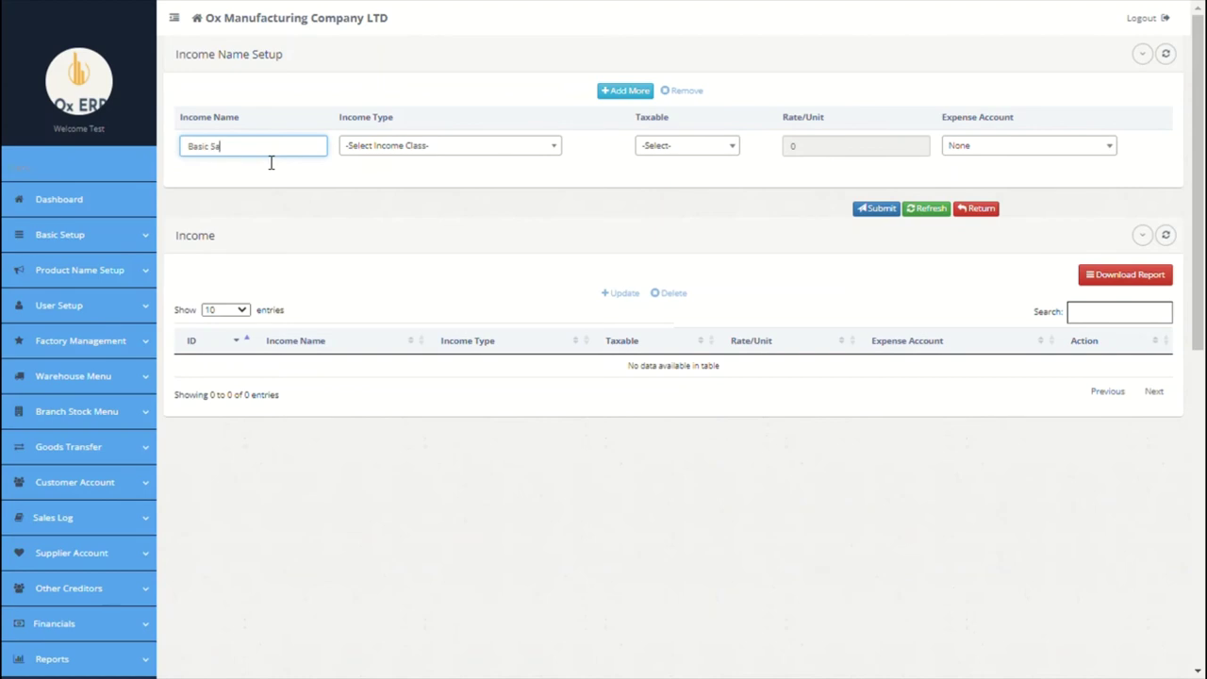
type("lary")
left_click(377, 151)
left_click(394, 208)
left_click(691, 151)
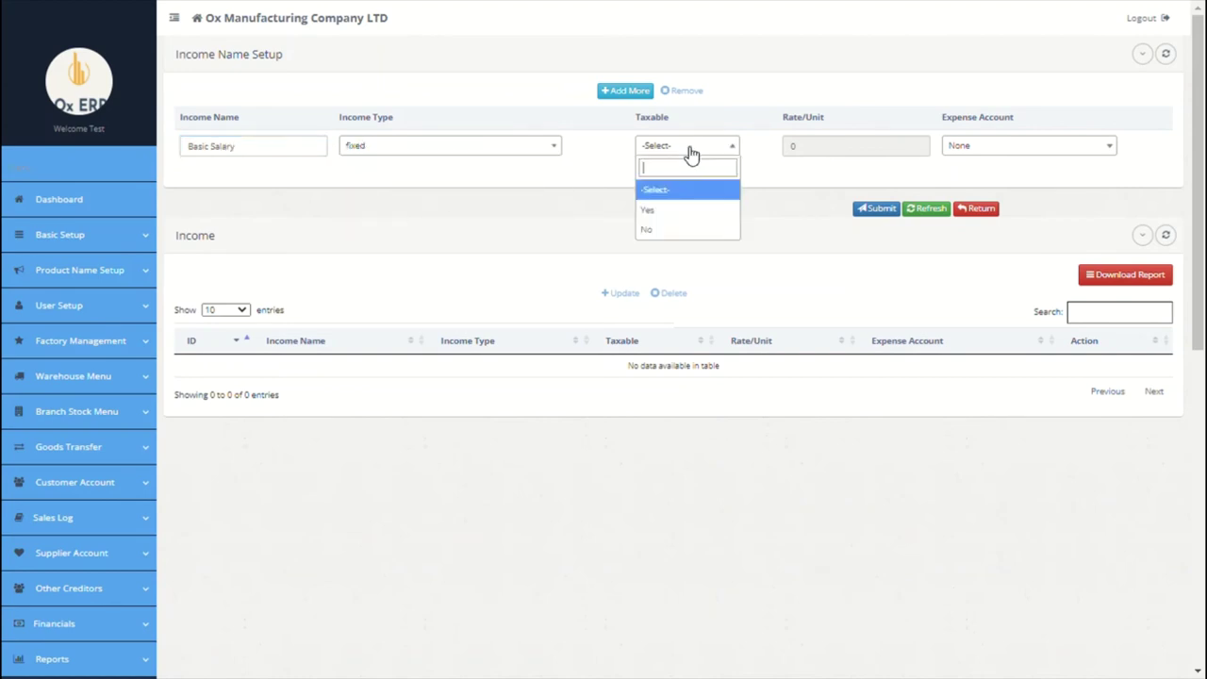
left_click(669, 213)
left_click(965, 155)
left_click(971, 211)
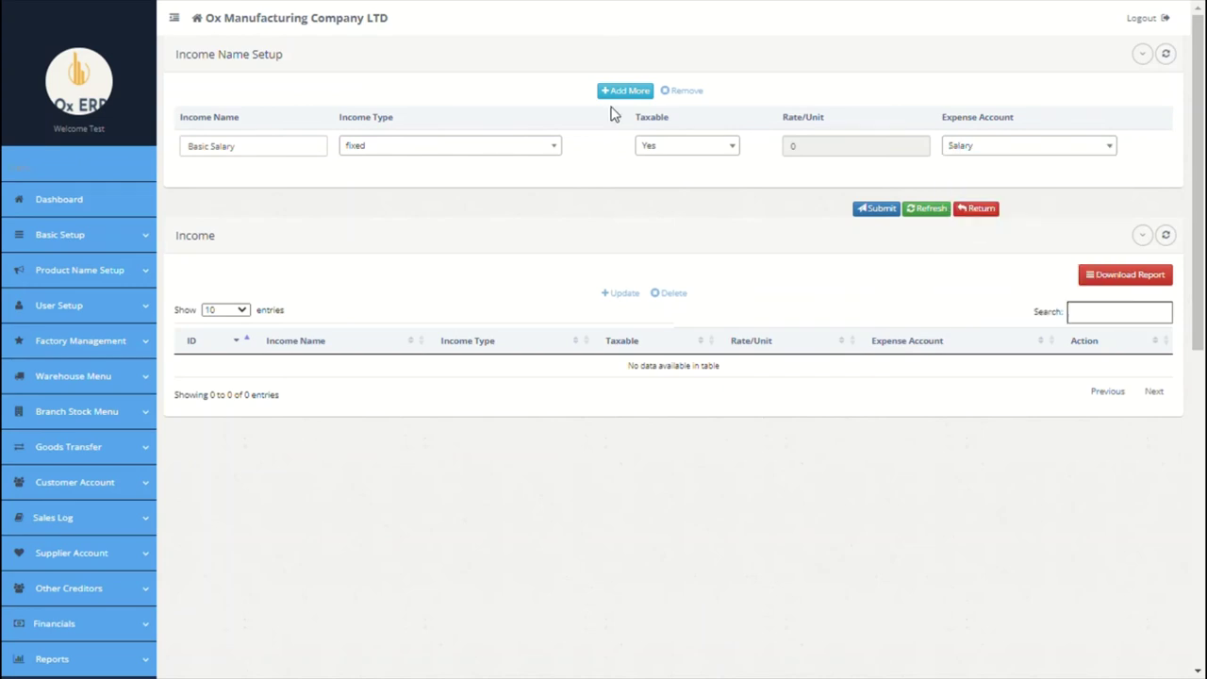
Step: Add a second income 'Hosuing': fixed, not taxable, charged to Salary
left_click(622, 91)
left_click(272, 151)
type("Ho")
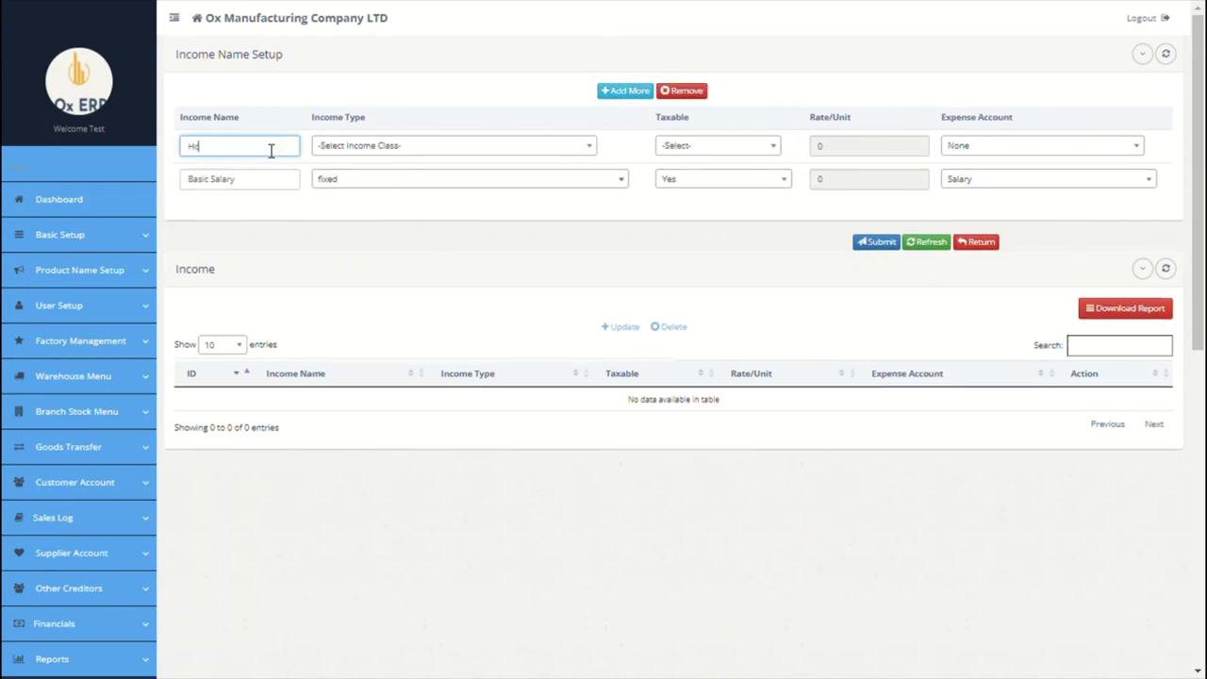
type("suing")
left_click(379, 146)
left_click(342, 209)
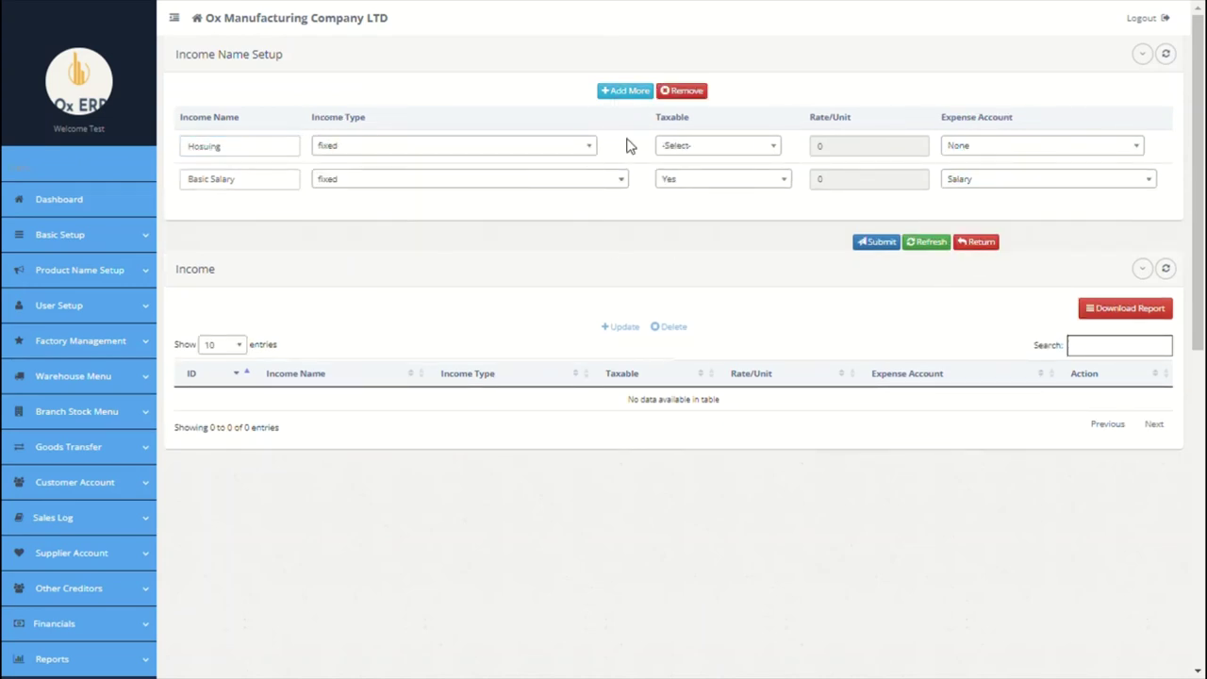
left_click(688, 146)
left_click(709, 233)
left_click(971, 146)
left_click(969, 211)
Step: Add a third income 'Transport': fixed, not taxable, charged to Salary
left_click(624, 90)
left_click(255, 153)
type("Transport")
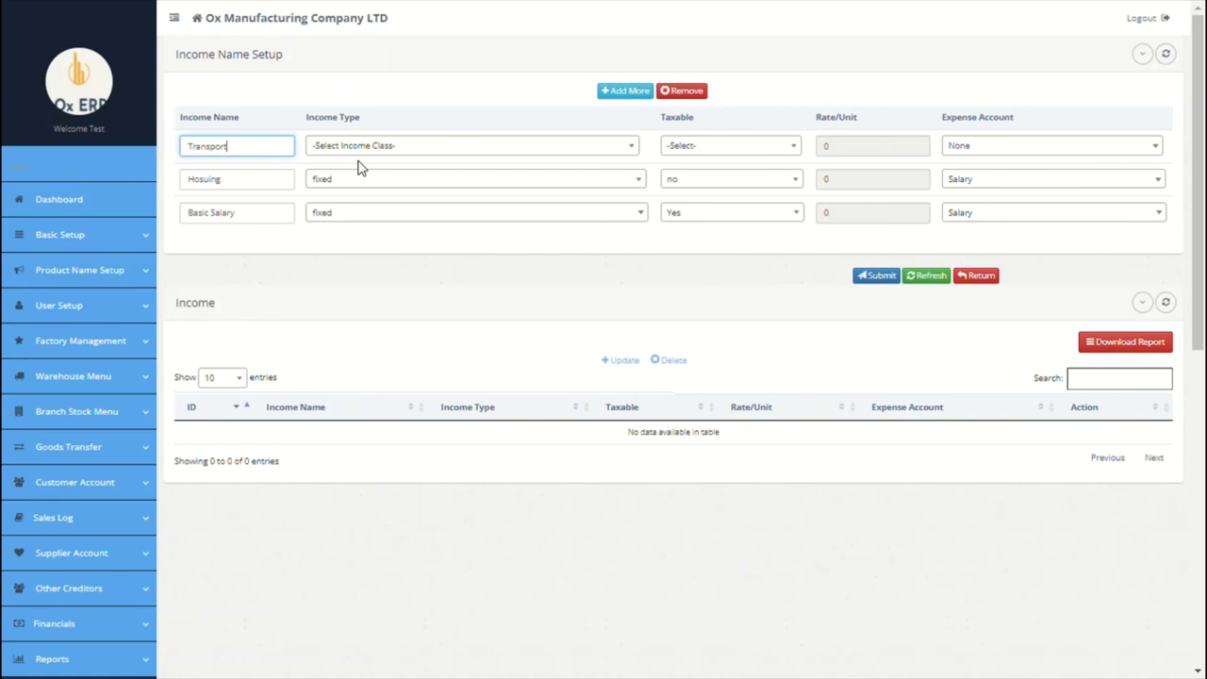
left_click(363, 147)
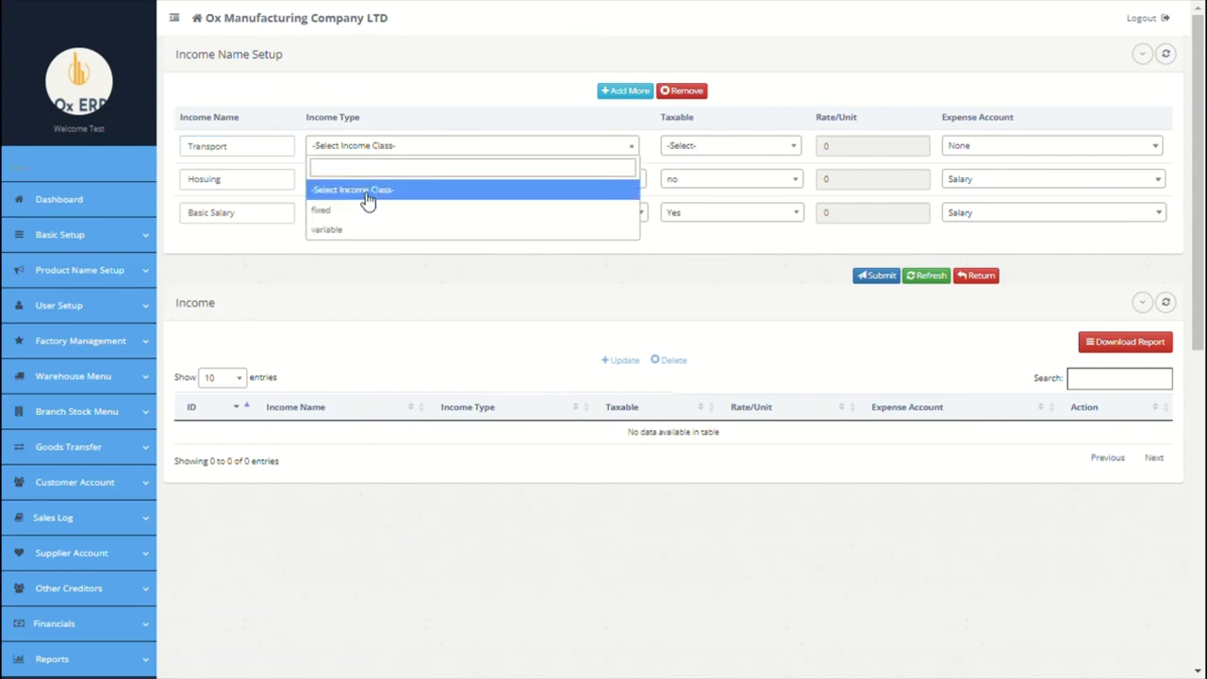
left_click(367, 209)
left_click(710, 144)
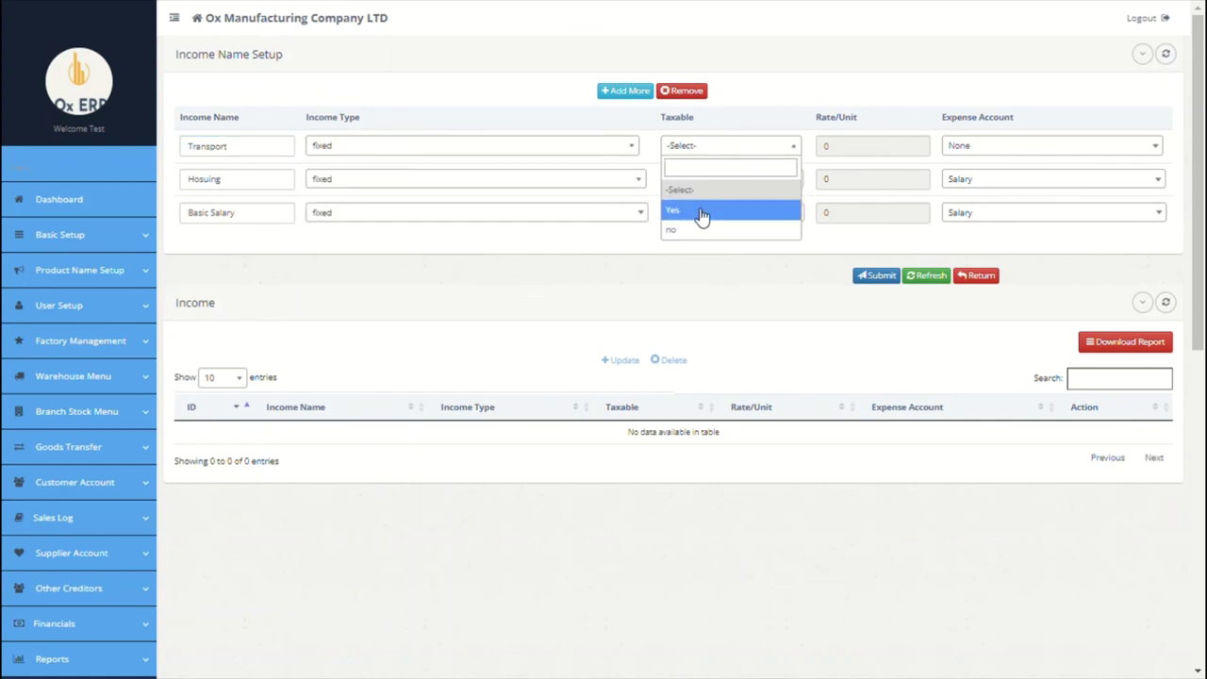
left_click(703, 231)
left_click(980, 146)
left_click(980, 211)
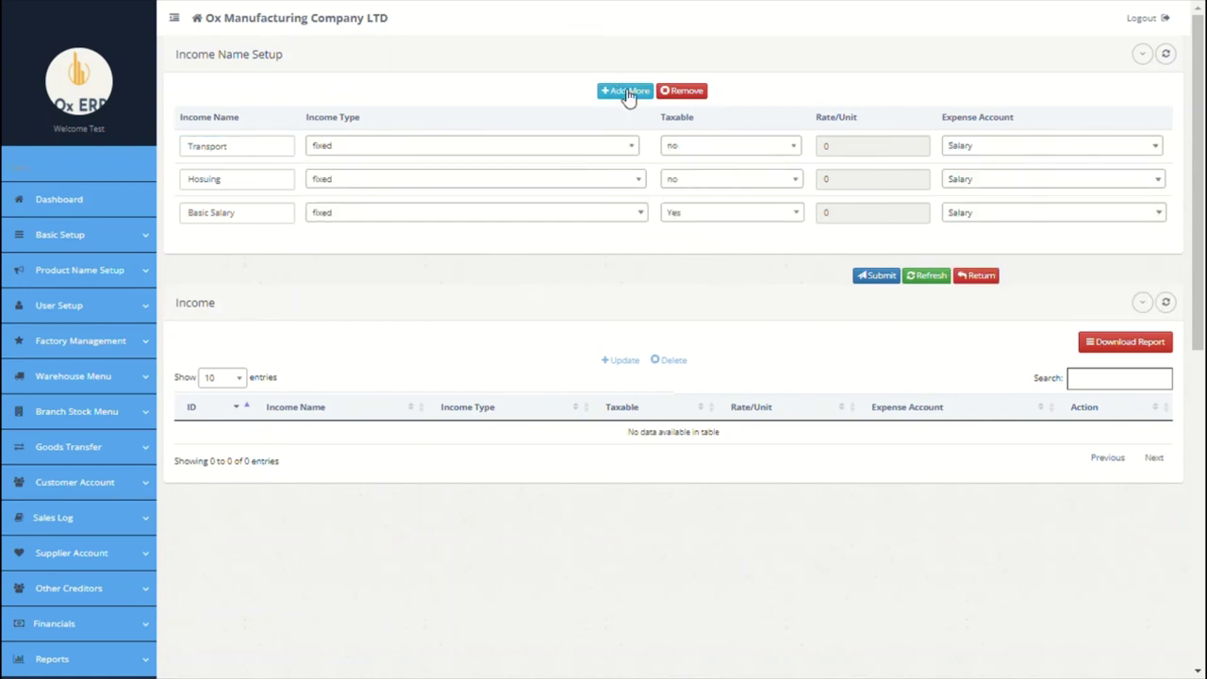
Step: Submit the three income names and confirm the data updated message
left_click(871, 275)
left_click(865, 326)
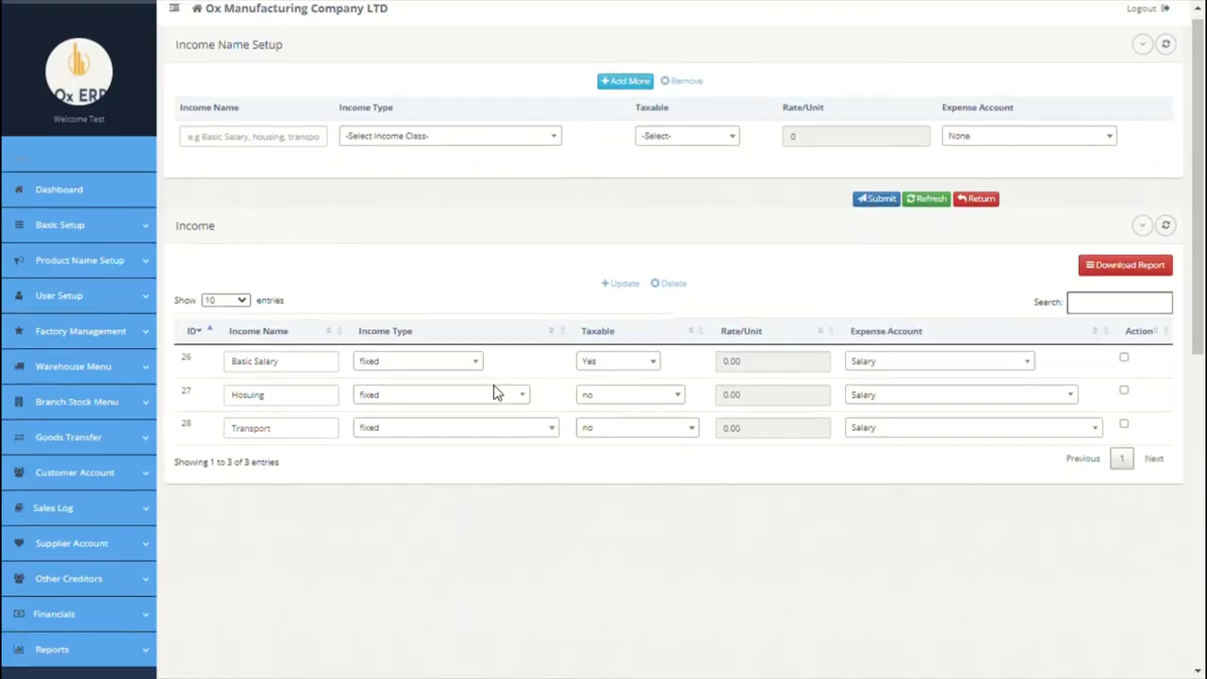
scroll(493, 390, "down", 5)
left_click(83, 423)
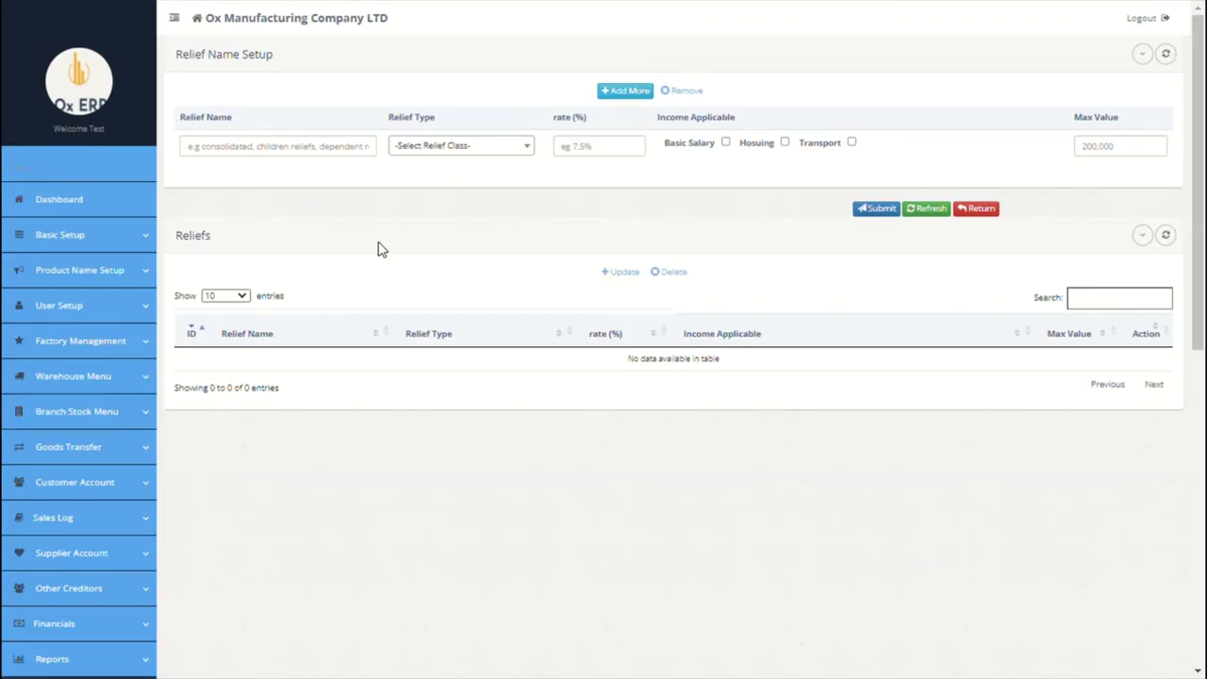
Step: Enter Consolidated Tax Relief: fixed, 10%, on Basic Salary, maximum 2000
left_click(308, 151)
type("consolidated tax relief")
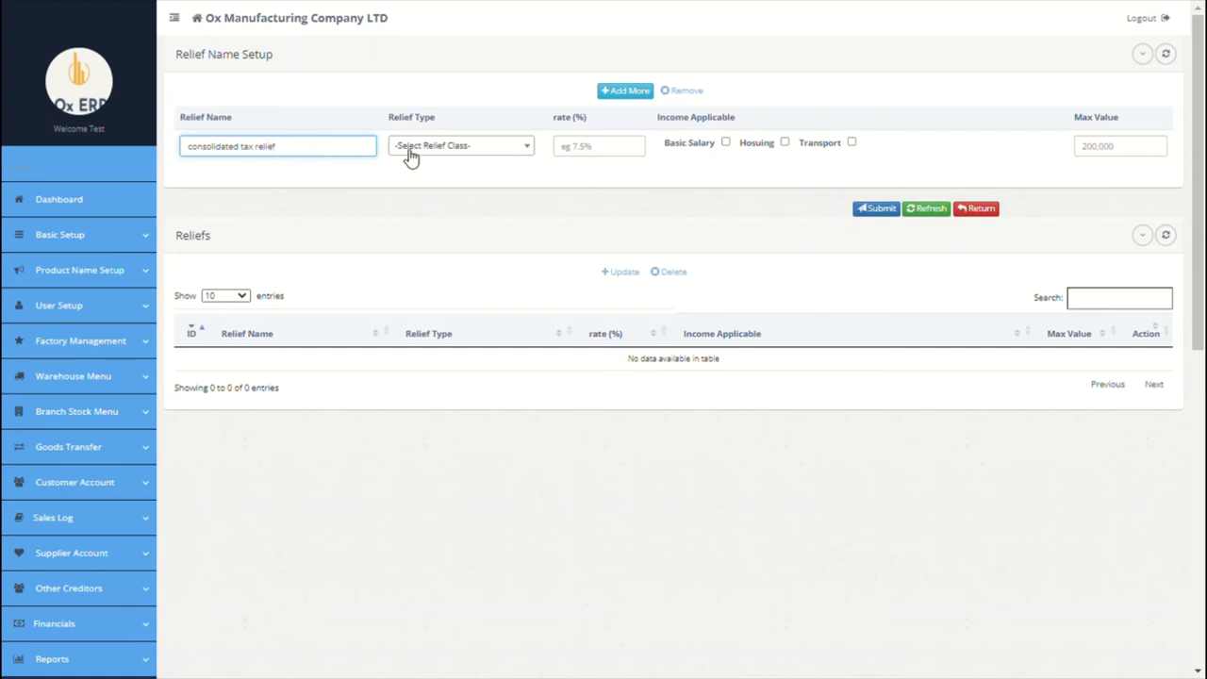
left_click(412, 148)
left_click(429, 209)
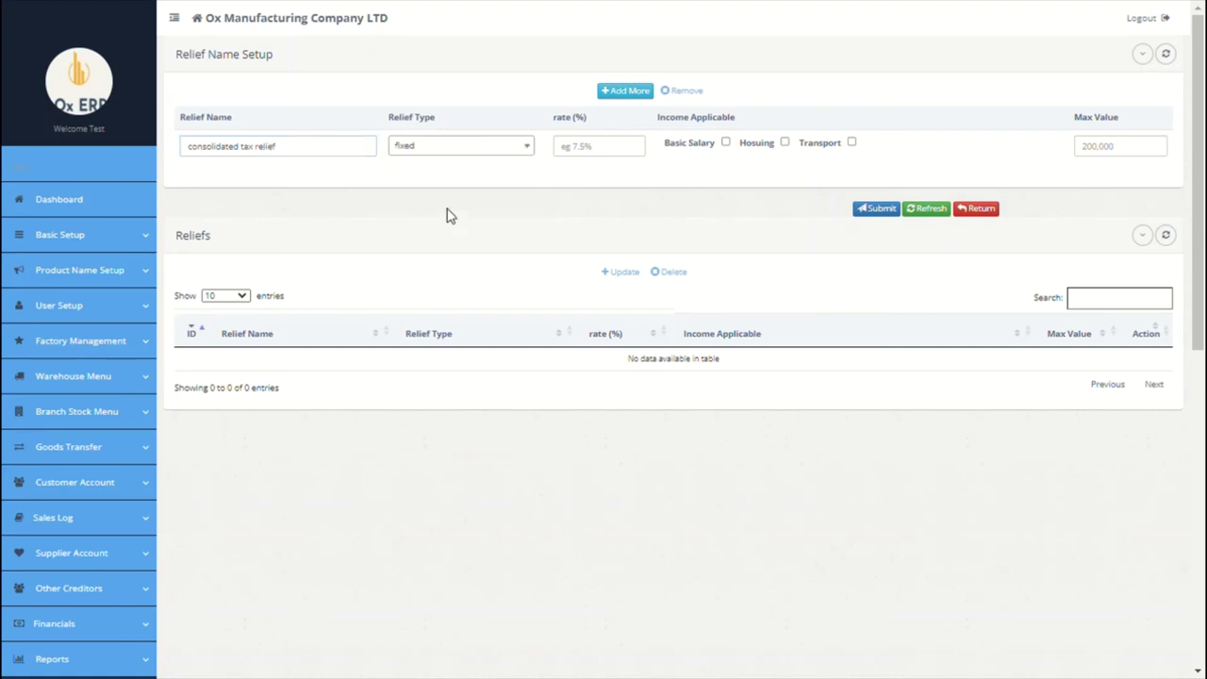
left_click(591, 160)
left_click(724, 143)
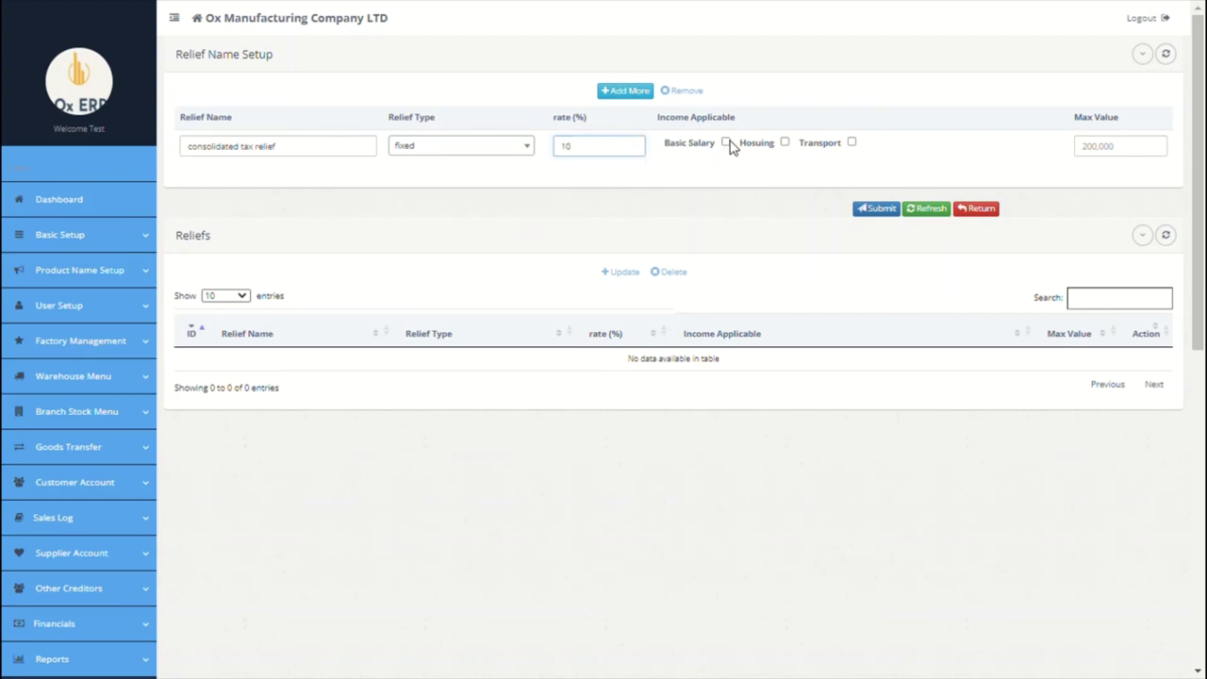
left_click(1107, 158)
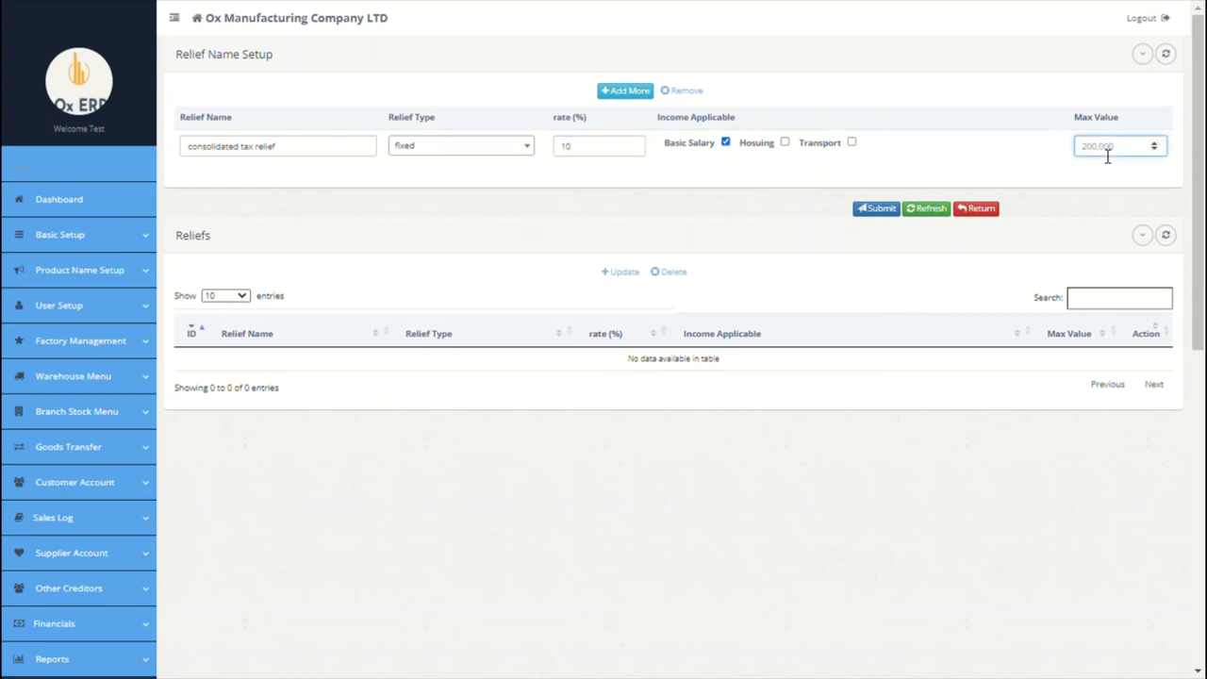
Step: Add NHF Relief as a fixed 7% relief applied to Housing
left_click(624, 90)
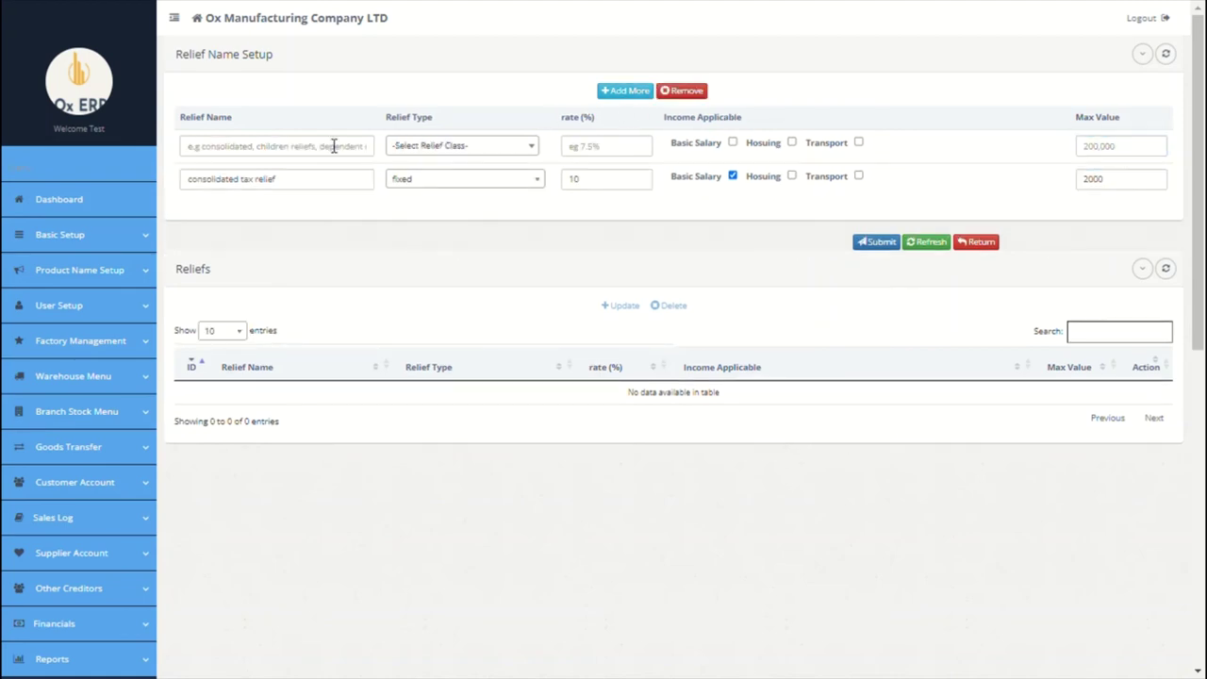
left_click(332, 146)
type("NHF relief")
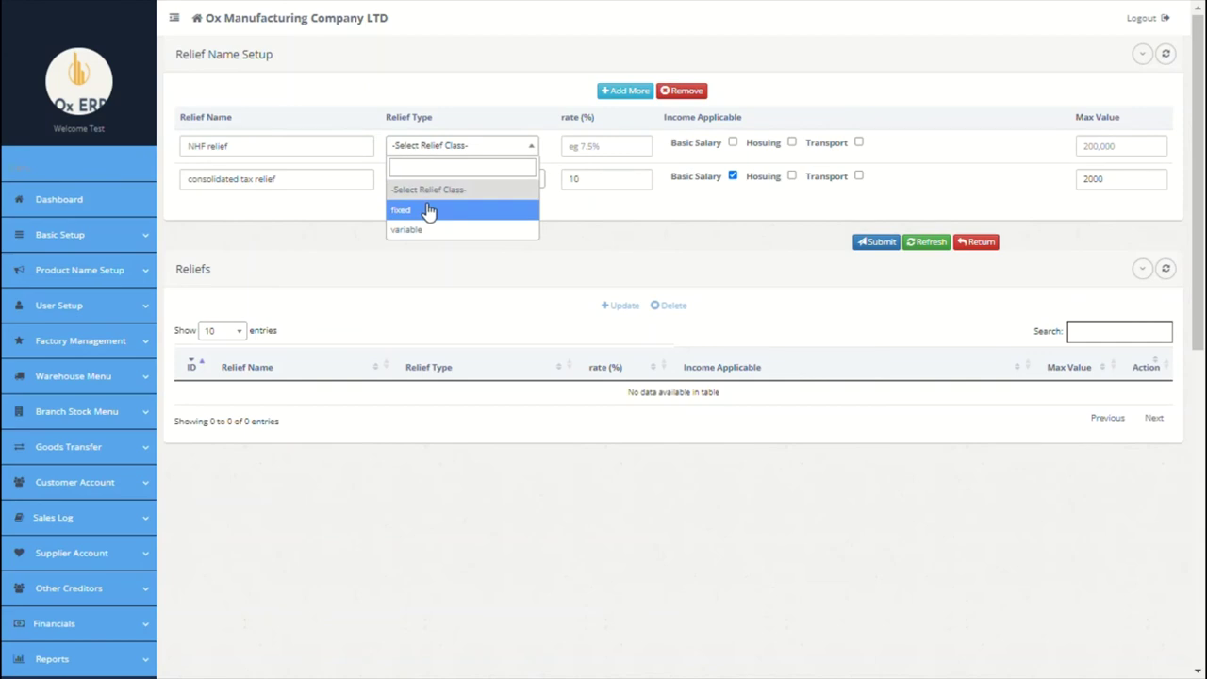
left_click(429, 211)
left_click(587, 149)
type("7")
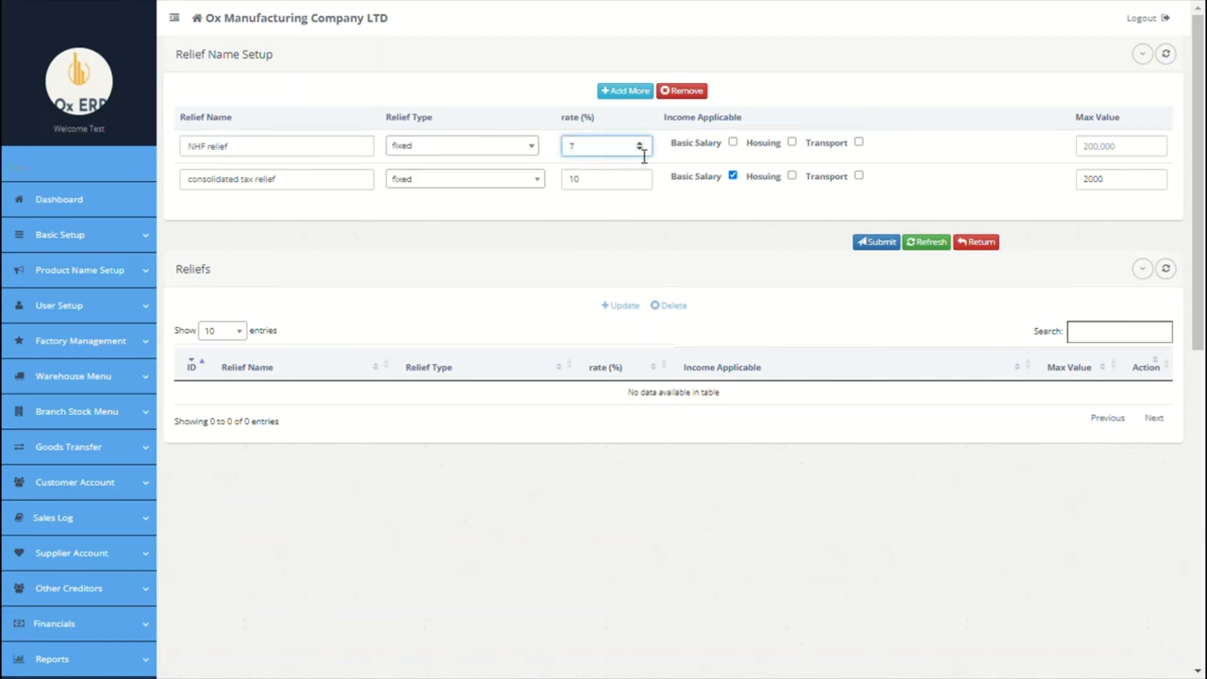
left_click(791, 142)
left_click(1094, 147)
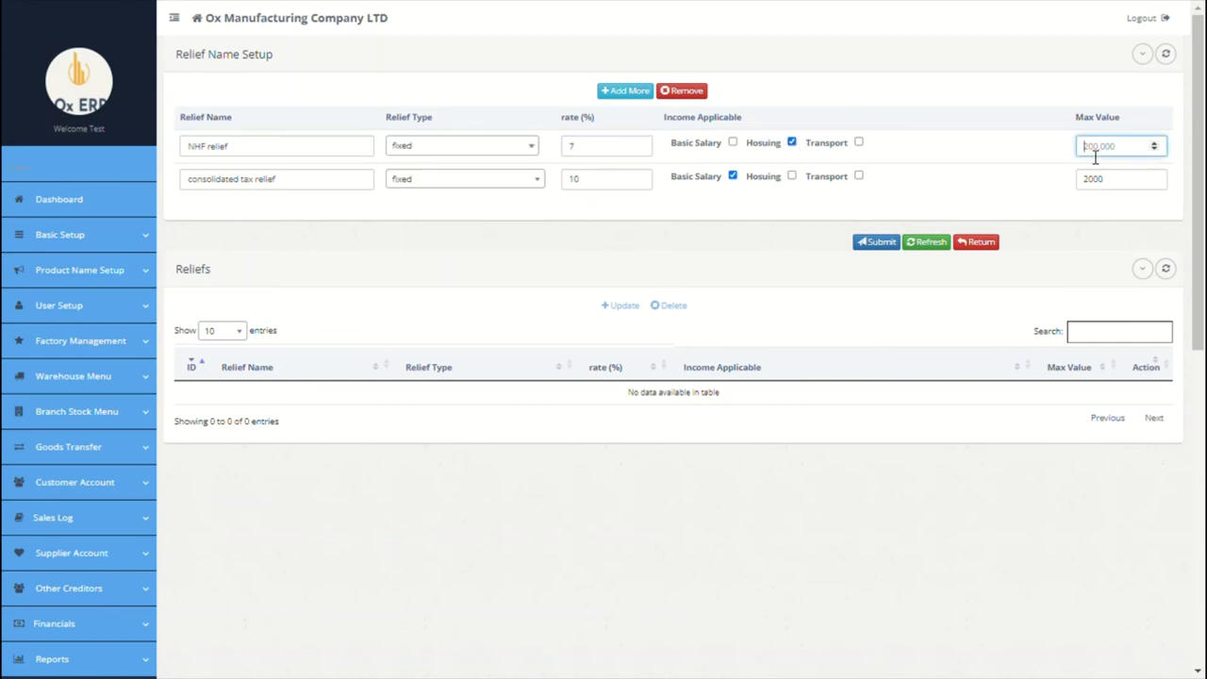
type("0")
Step: Remove the extra empty row and submit the two reliefs
left_click(624, 90)
left_click(342, 147)
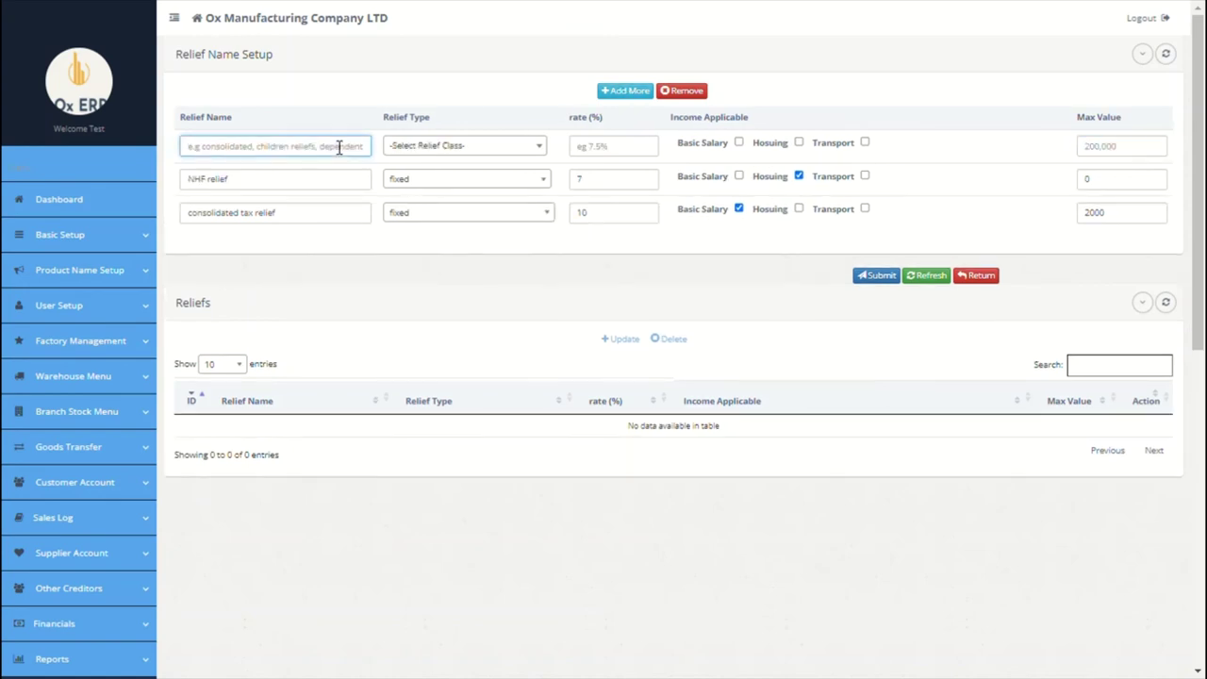
left_click(680, 92)
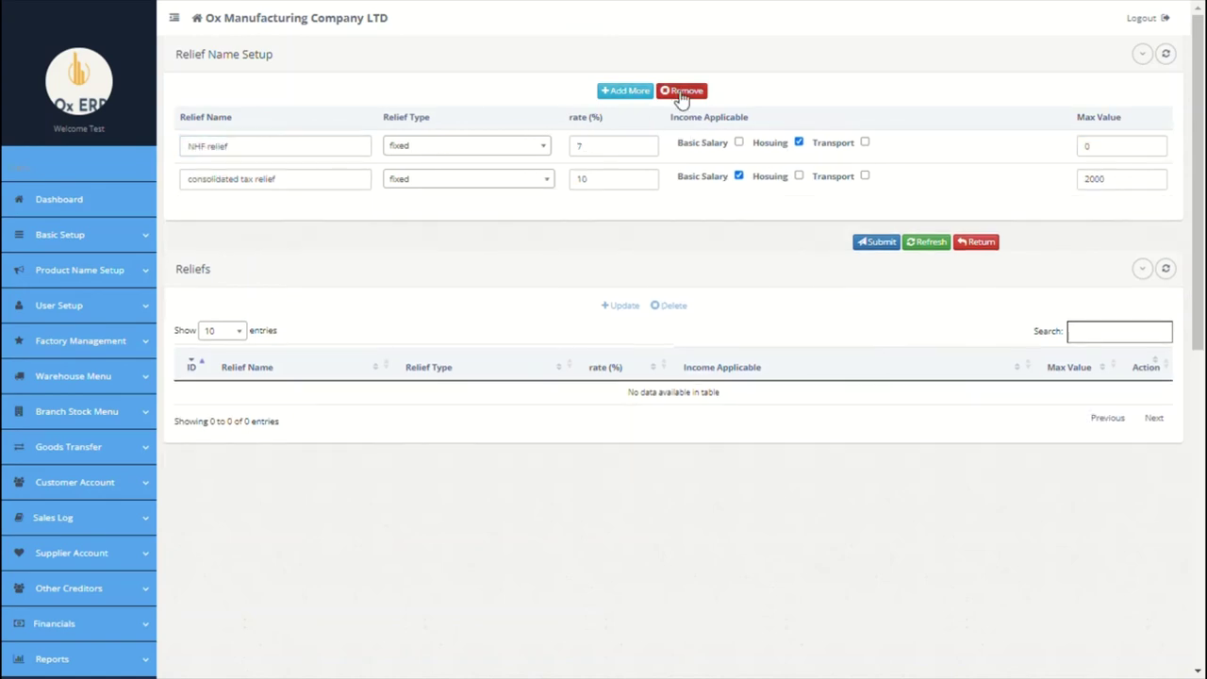
left_click(877, 243)
left_click(877, 329)
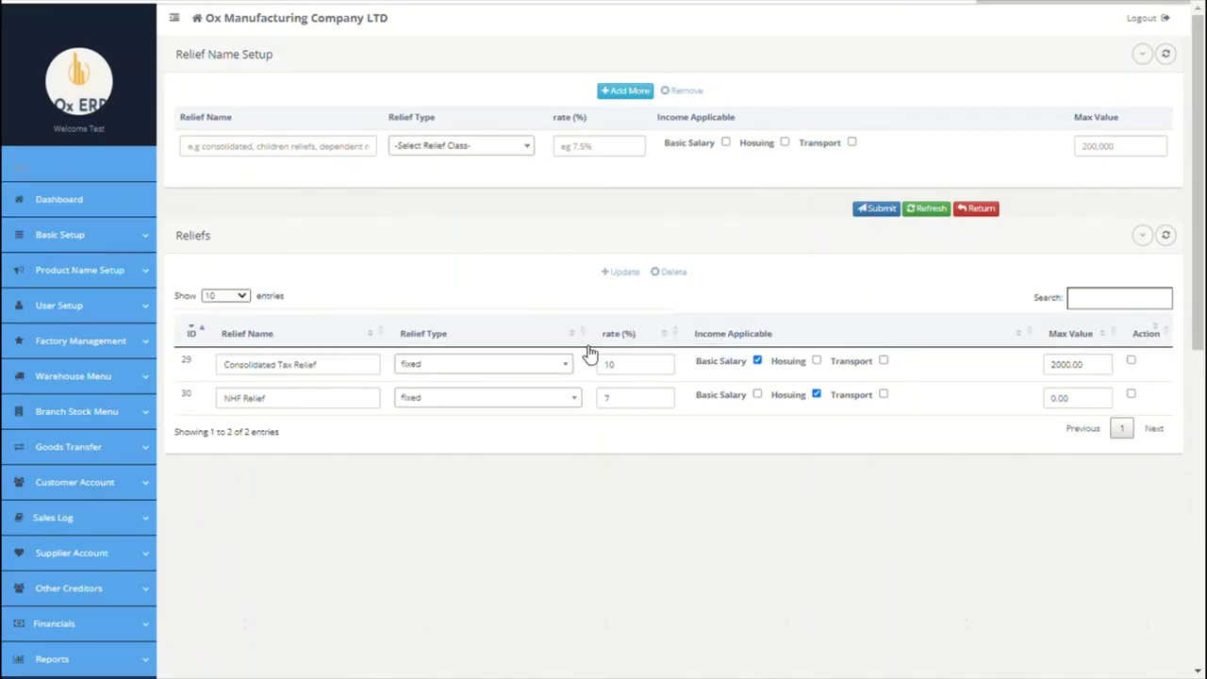
scroll(575, 353, "down", 5)
left_click(78, 469)
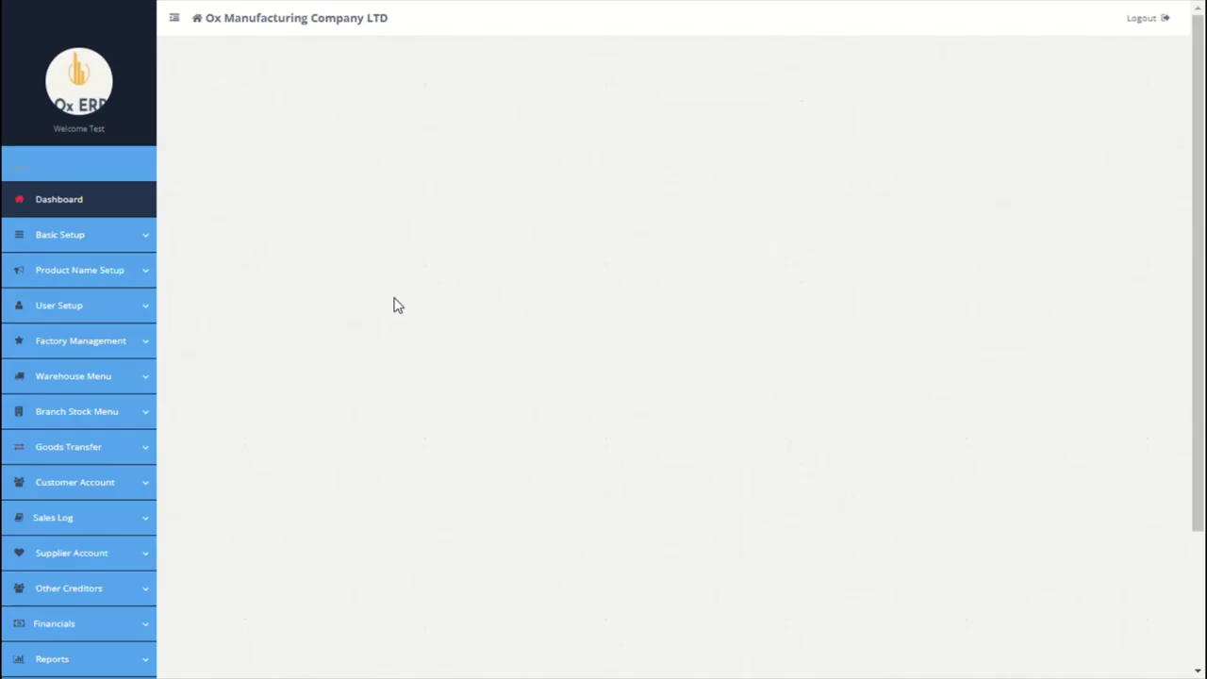
Step: Start a Pension deduction of fixed type with an 8% rate
left_click(304, 155)
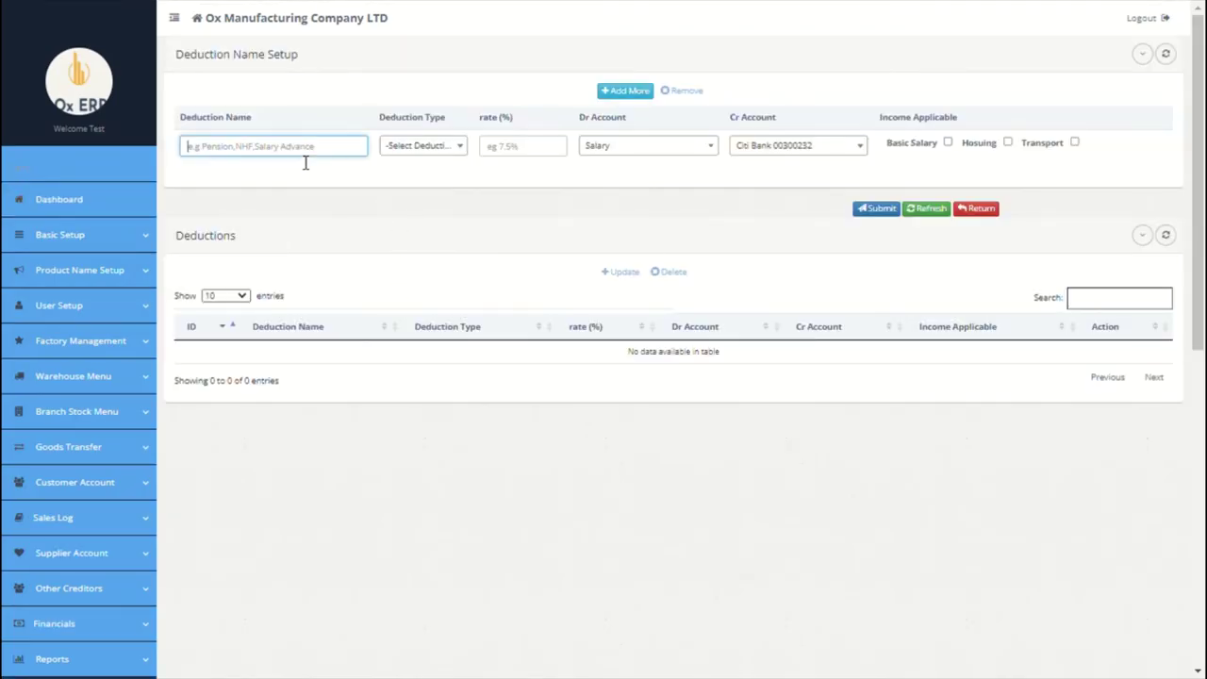
type("Pension")
left_click(441, 151)
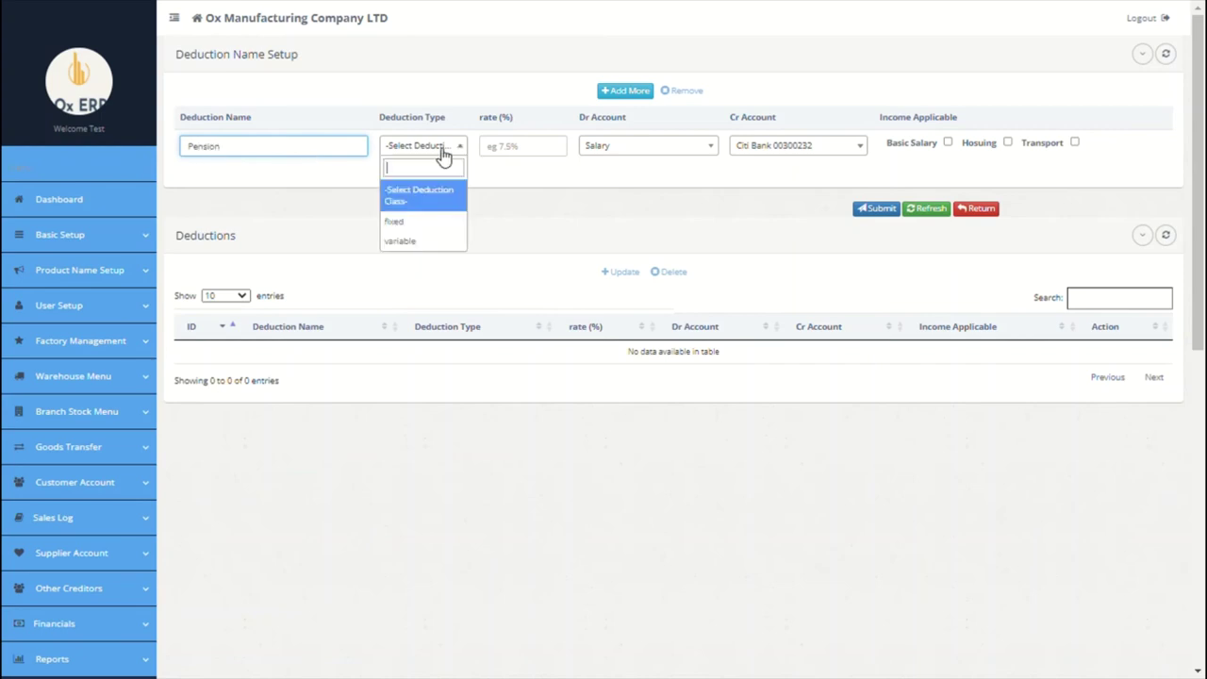
left_click(422, 234)
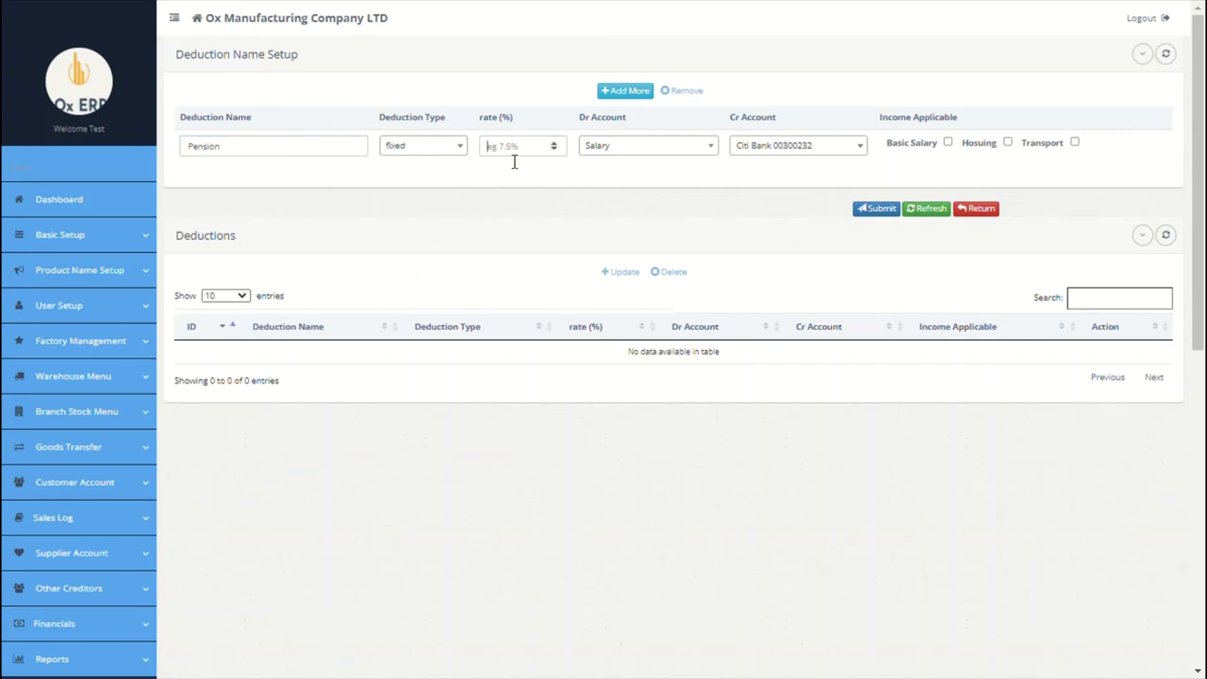
left_click(514, 161)
type("8")
Step: Post the Pension deduction with debit account Pension and credit account Pension Payable
left_click(693, 154)
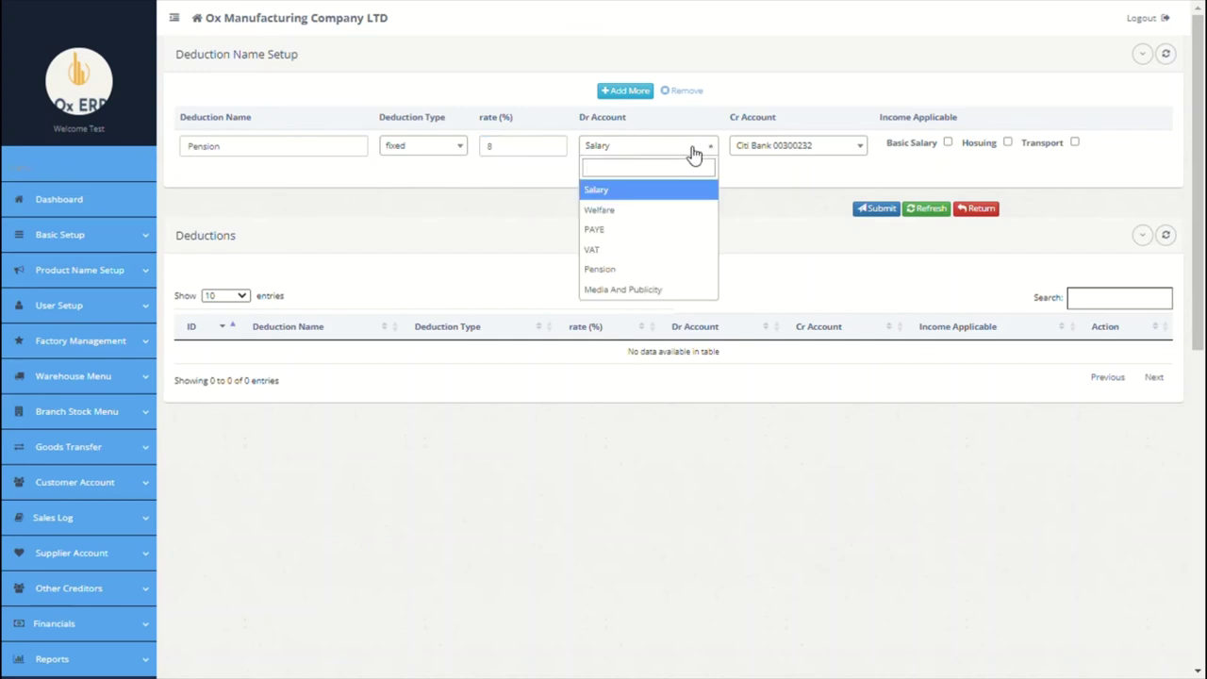
left_click(631, 271)
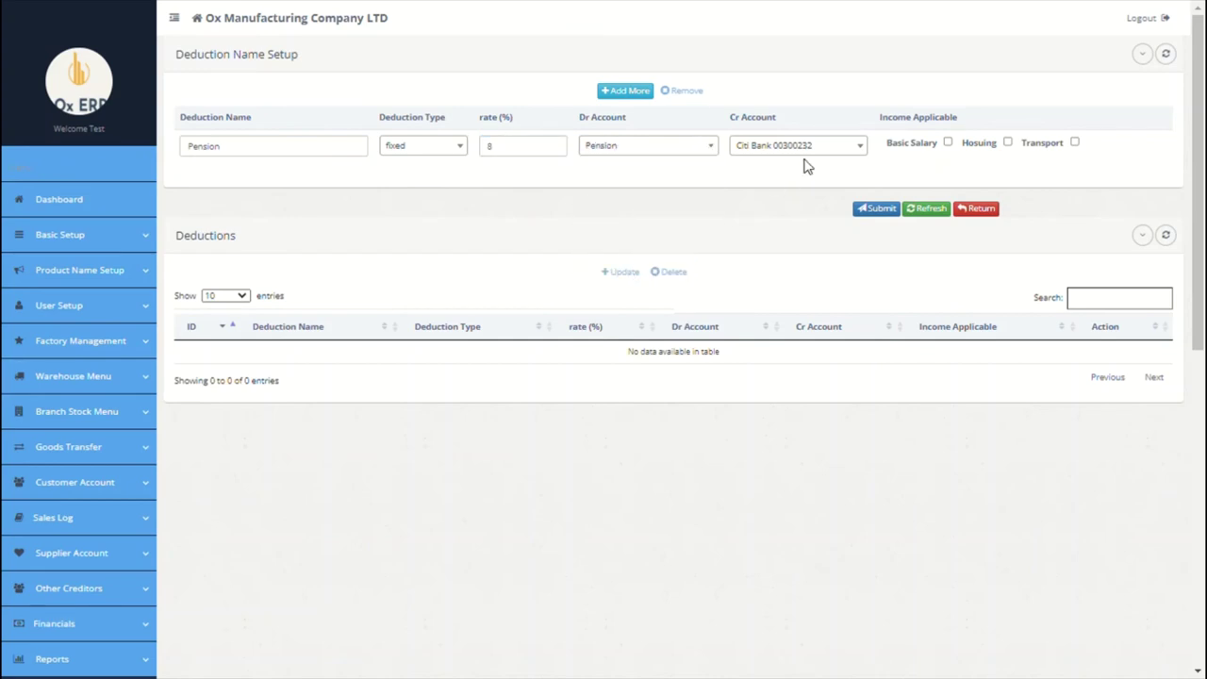
left_click(813, 162)
type("net")
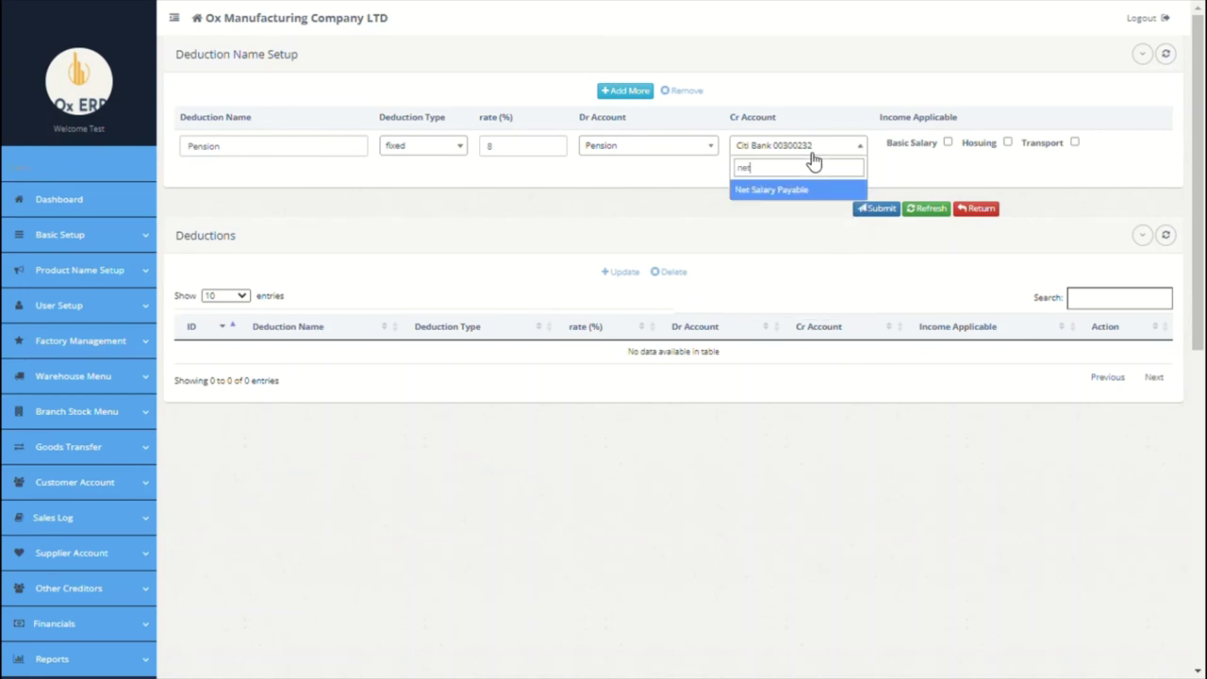
key("BackSpace")
key("BackSpace")
key("BackSpace")
type("pen")
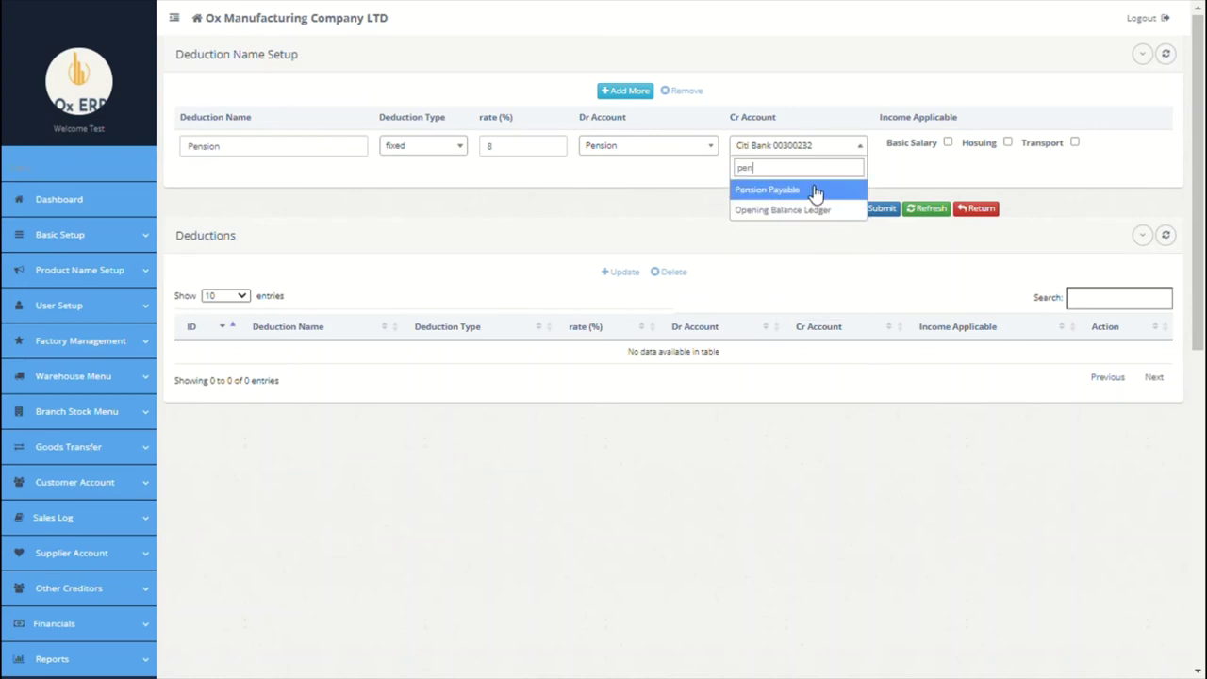
left_click(816, 191)
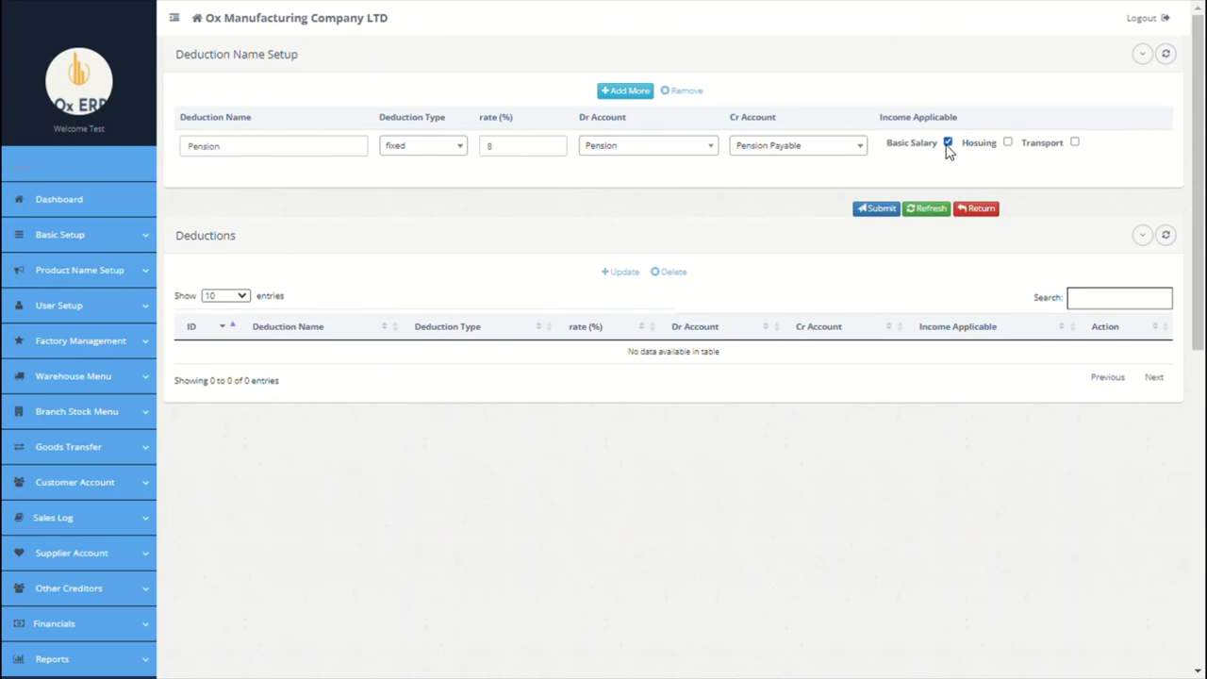
Step: Add a second deduction NHF of fixed type at 8%
left_click(626, 92)
left_click(323, 158)
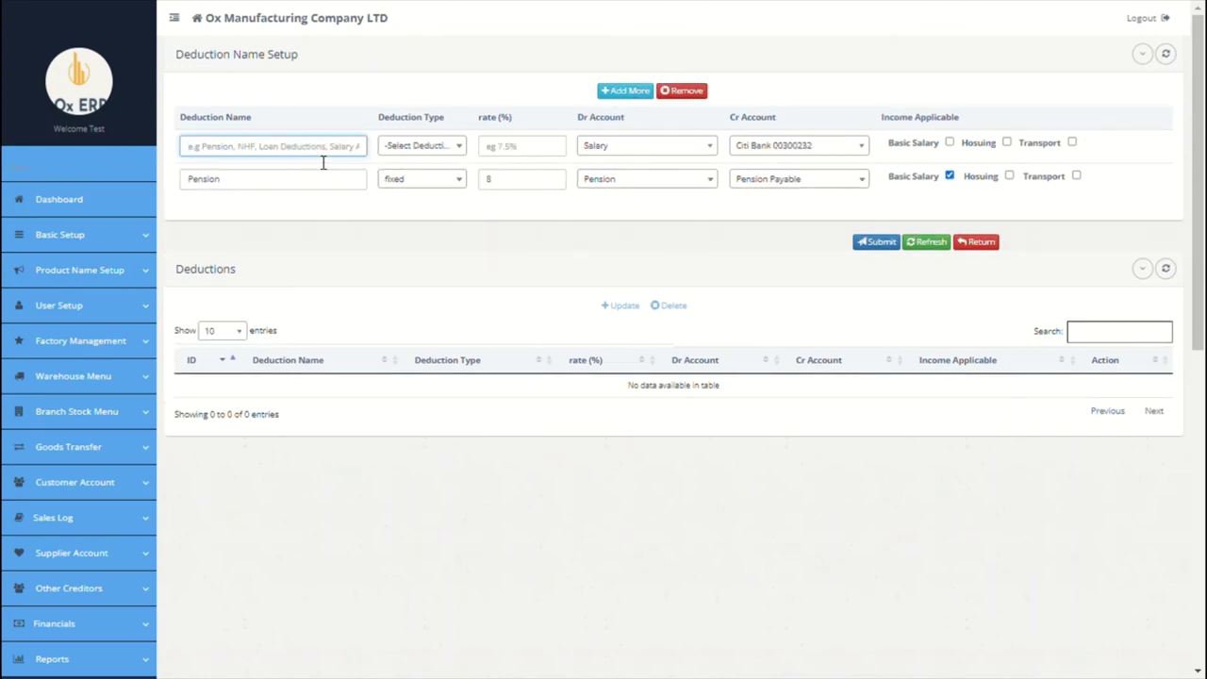
type("NHF")
left_click(420, 145)
left_click(403, 217)
left_click(498, 154)
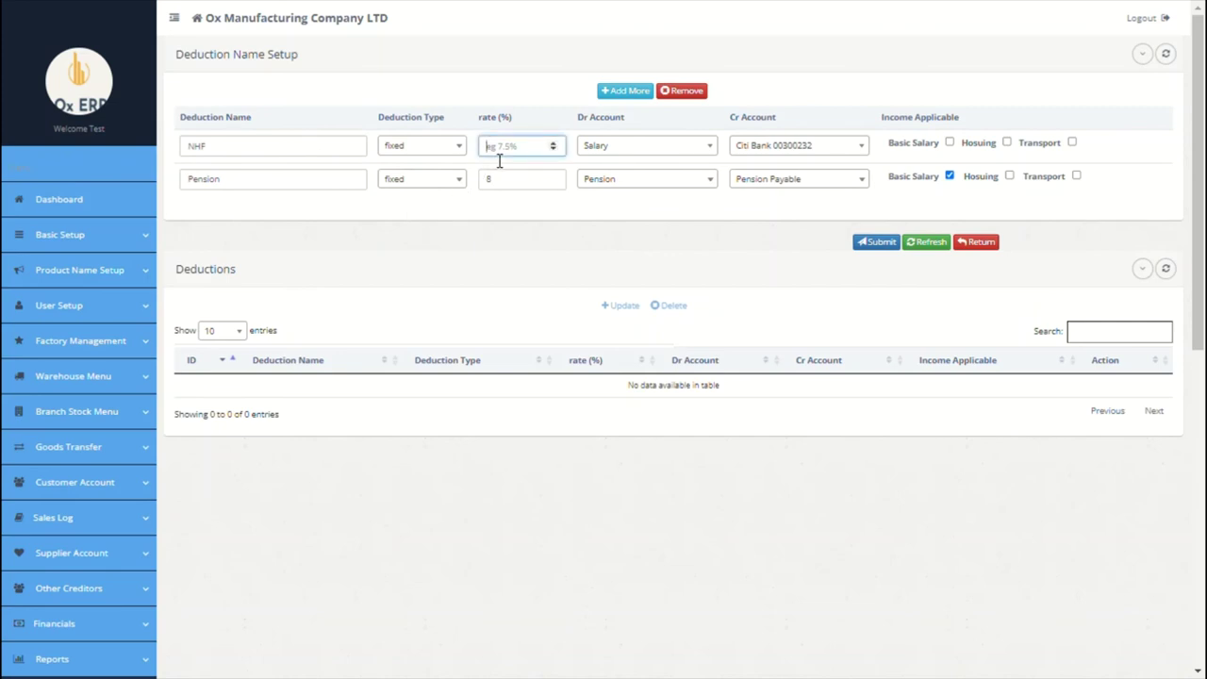
type("8")
Step: Set NHF's debit to Salary and credit to Pension Payable, then add a blank third row
left_click(593, 149)
type("p")
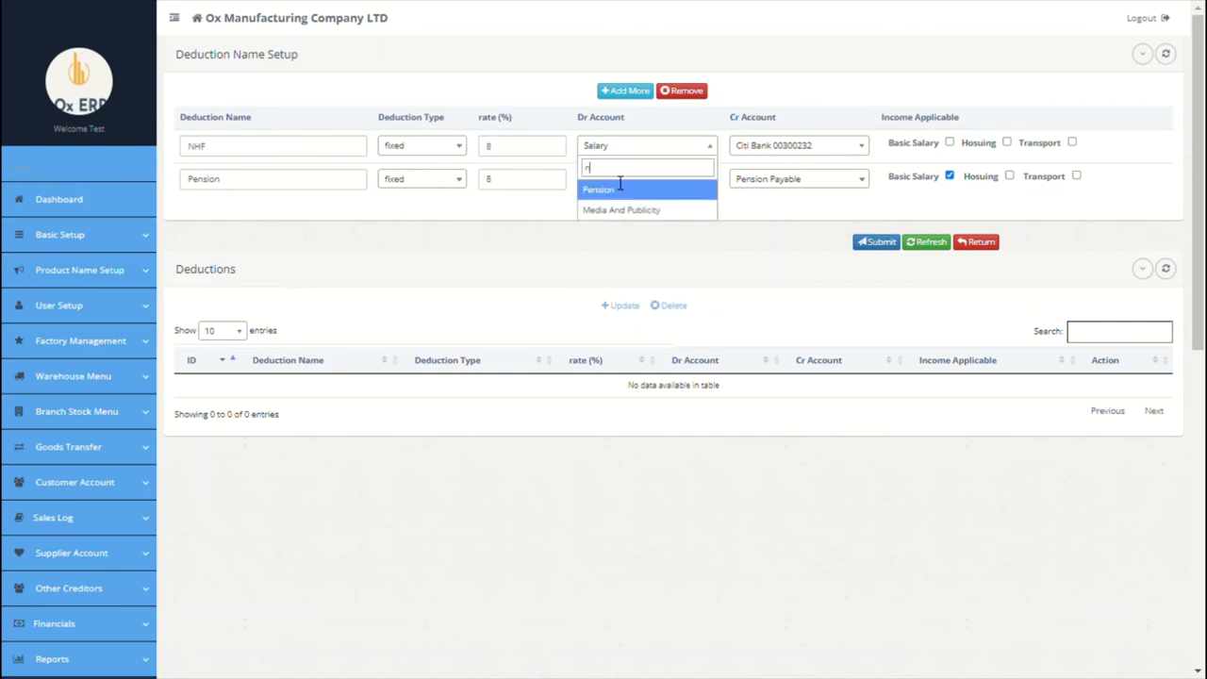
type("s")
key("BackSpace")
key("BackSpace")
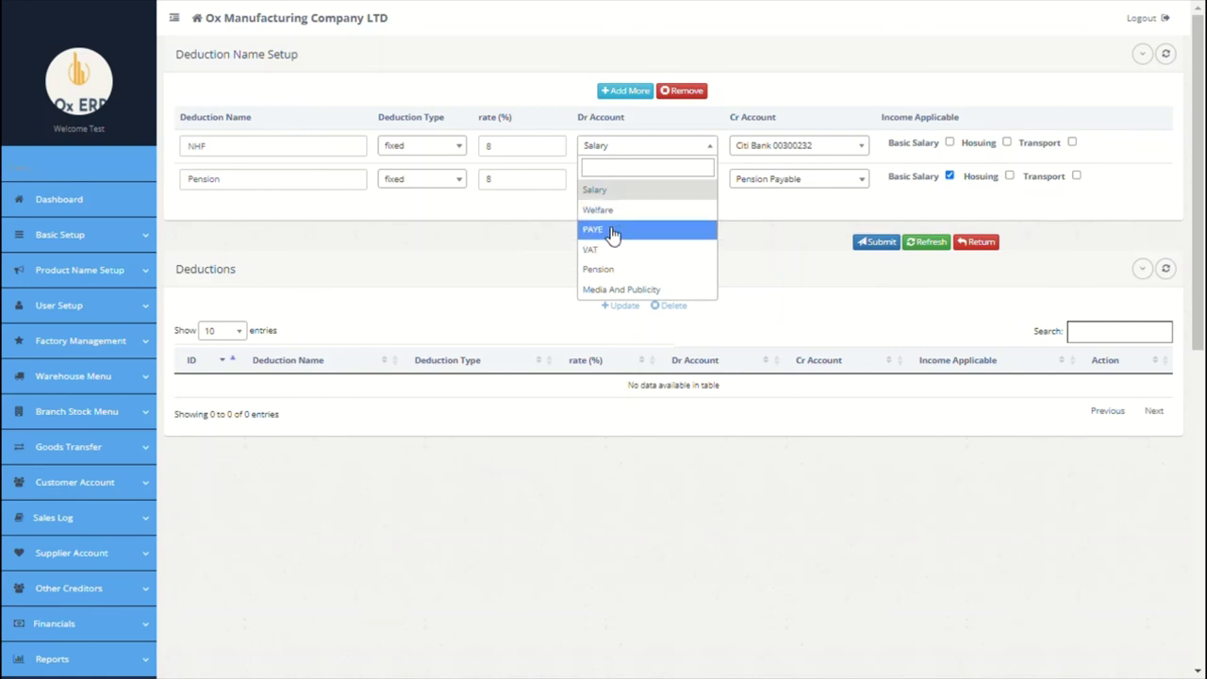
left_click(637, 194)
left_click(776, 148)
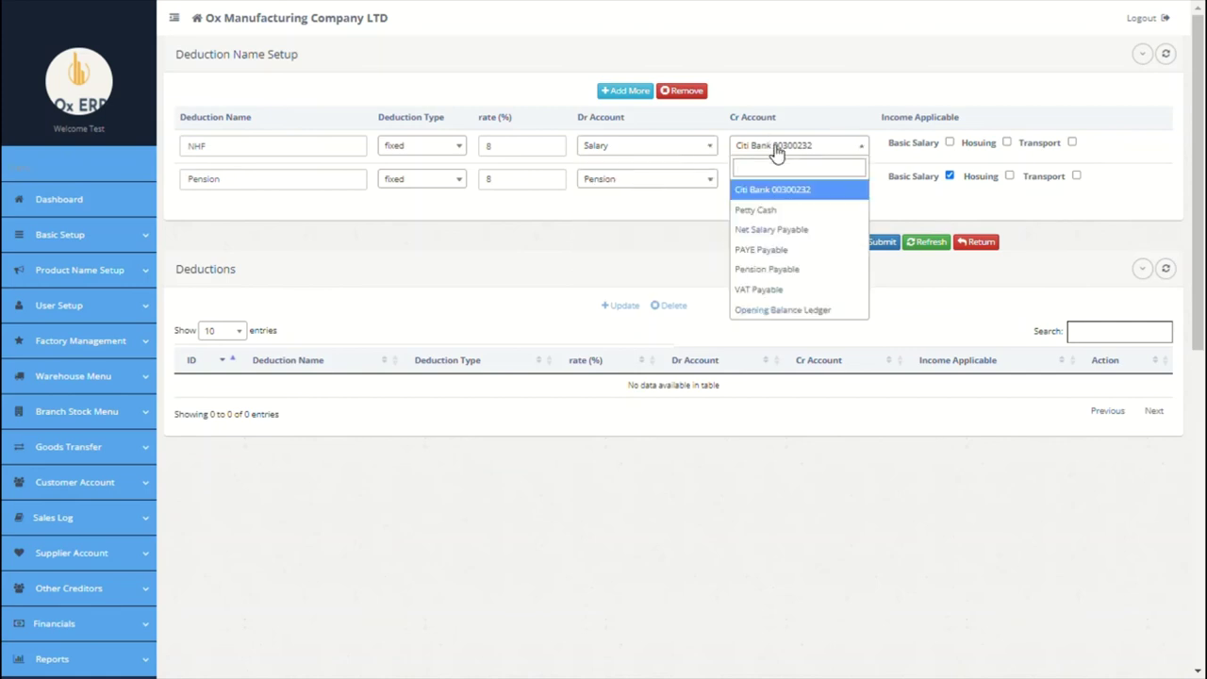
type("nh")
key("BackSpace")
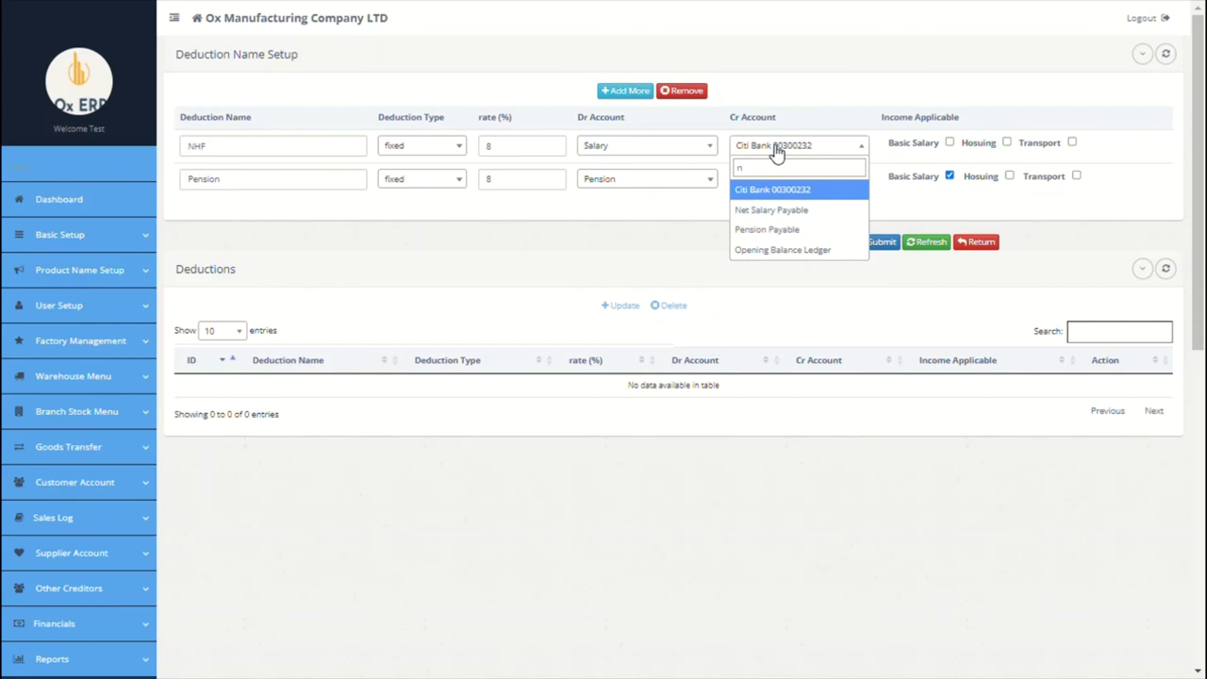
left_click(772, 229)
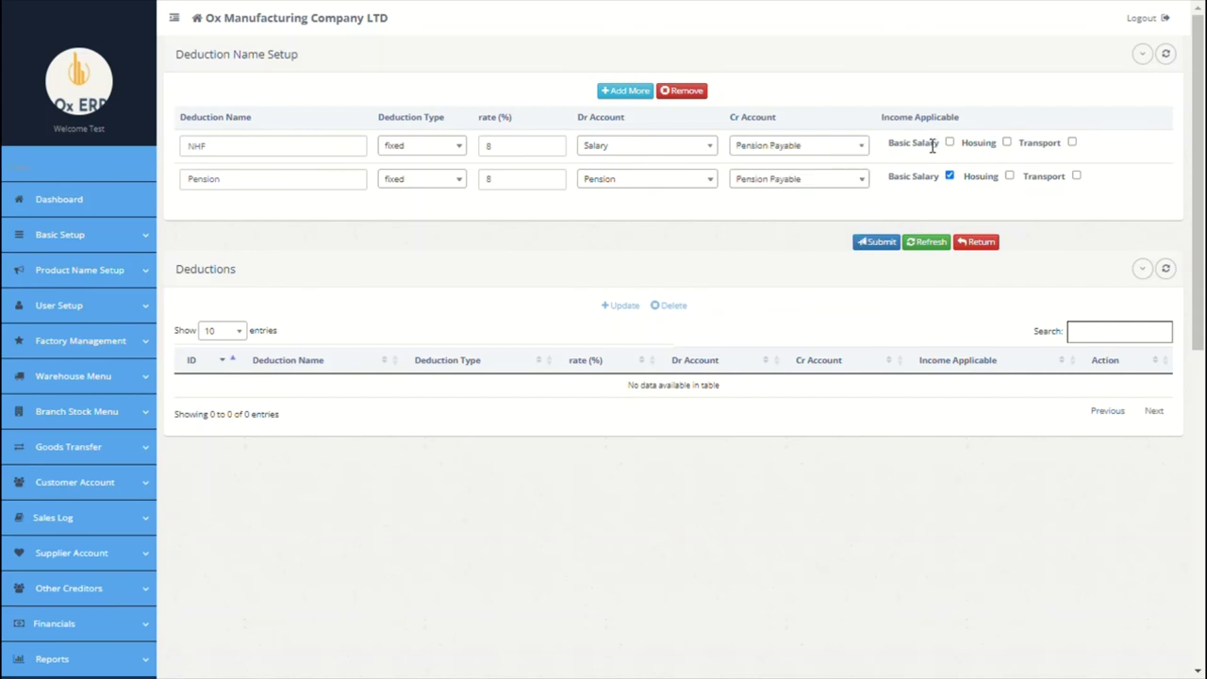
left_click(637, 92)
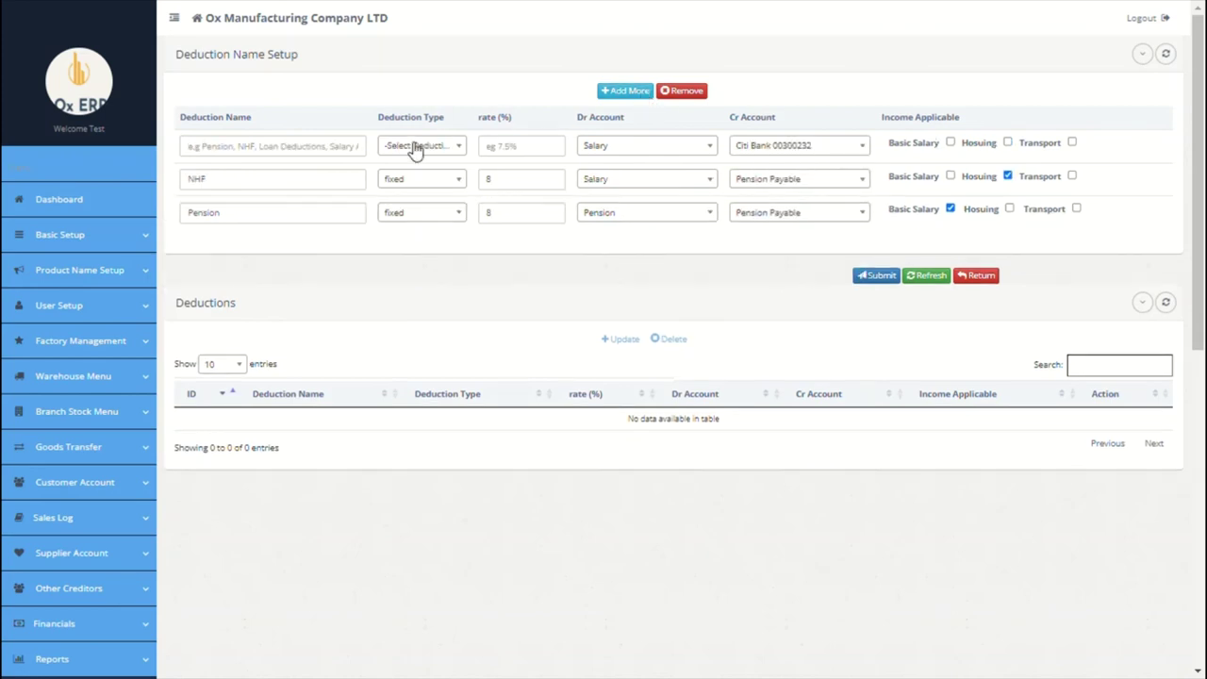
left_click(293, 158)
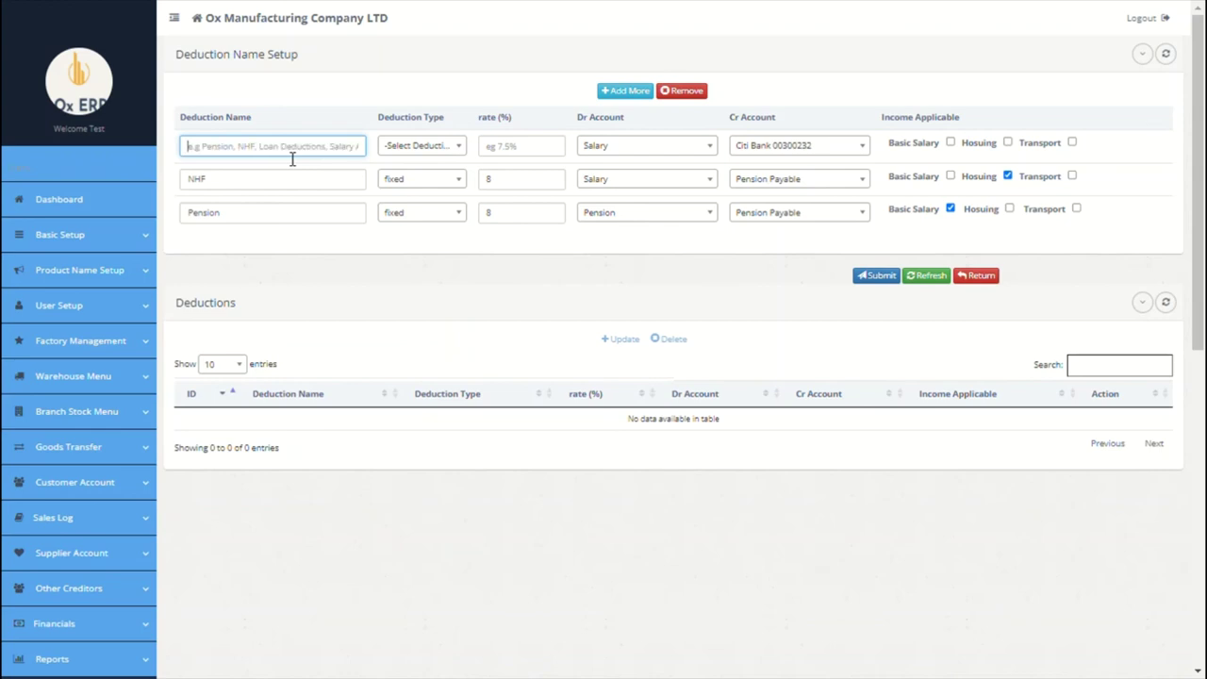
Step: Add Loan as a variable deduction, Dr Salary, Cr Opening Balance Ledger, and submit
type("loan")
left_click(407, 151)
left_click(418, 241)
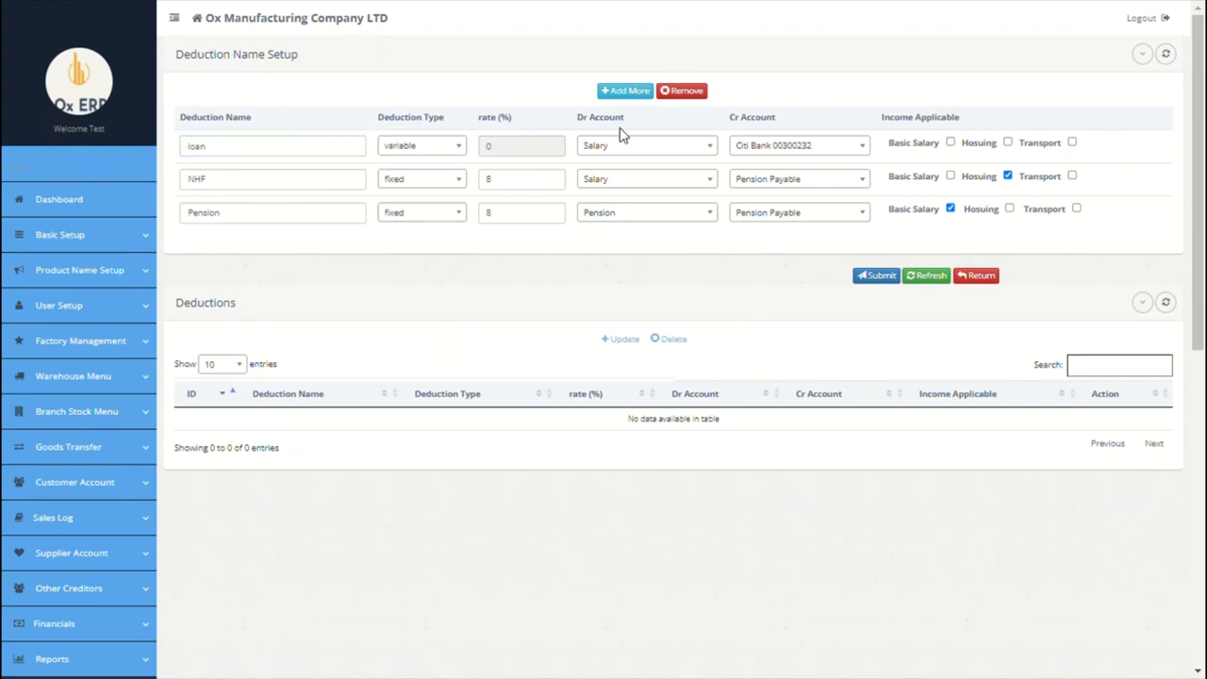
left_click(687, 150)
left_click(657, 190)
left_click(814, 145)
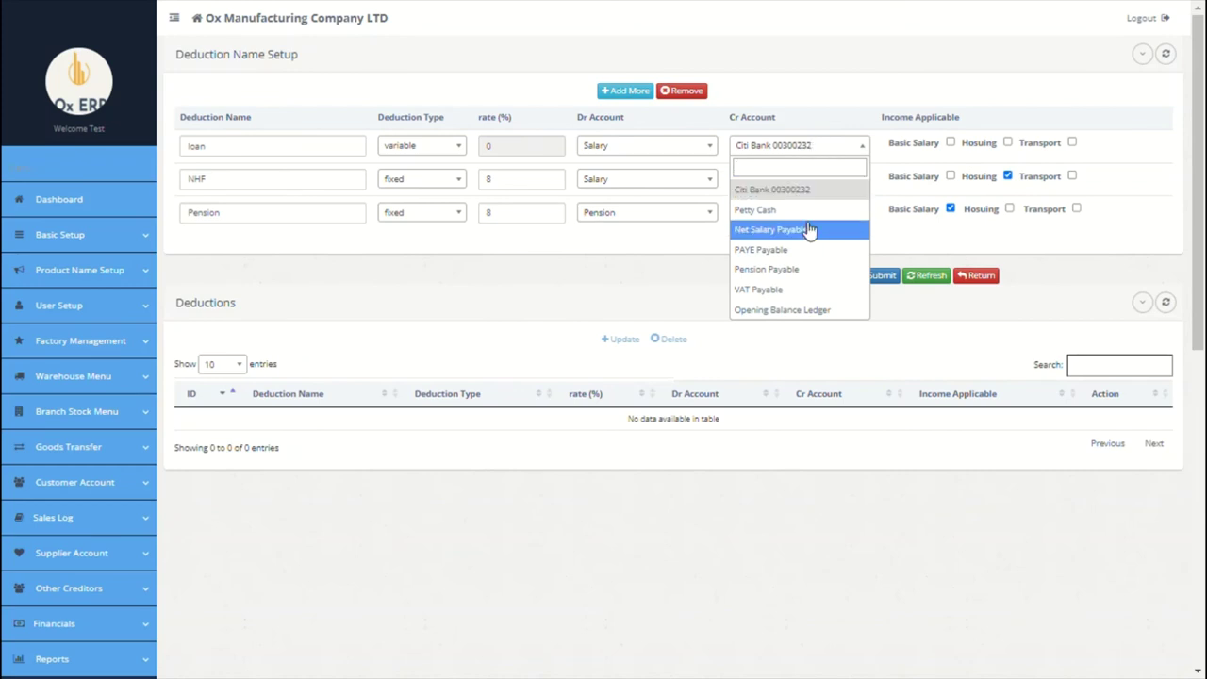
left_click(800, 309)
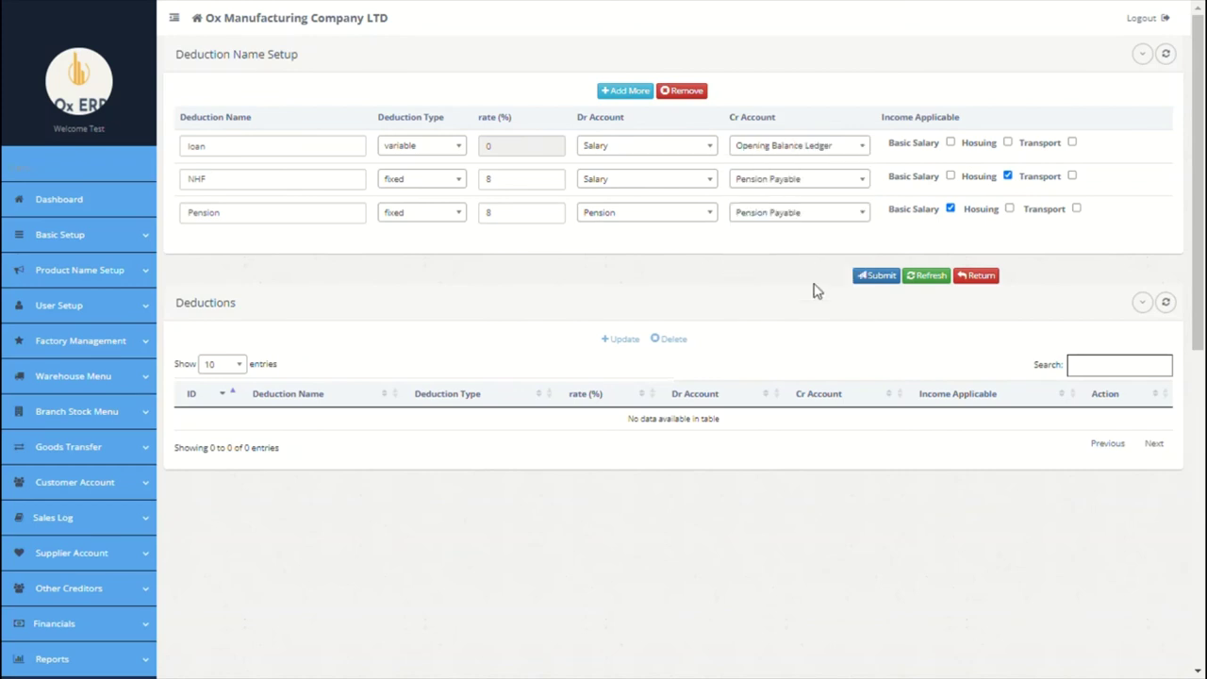
left_click(876, 275)
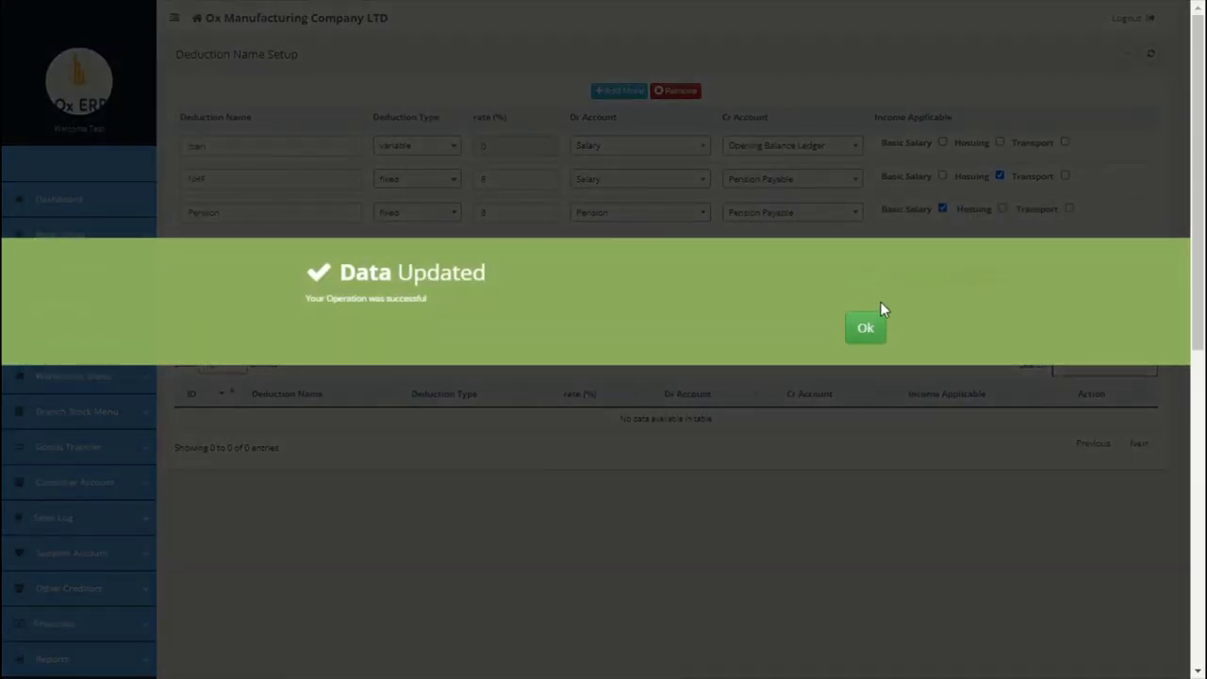
left_click(877, 320)
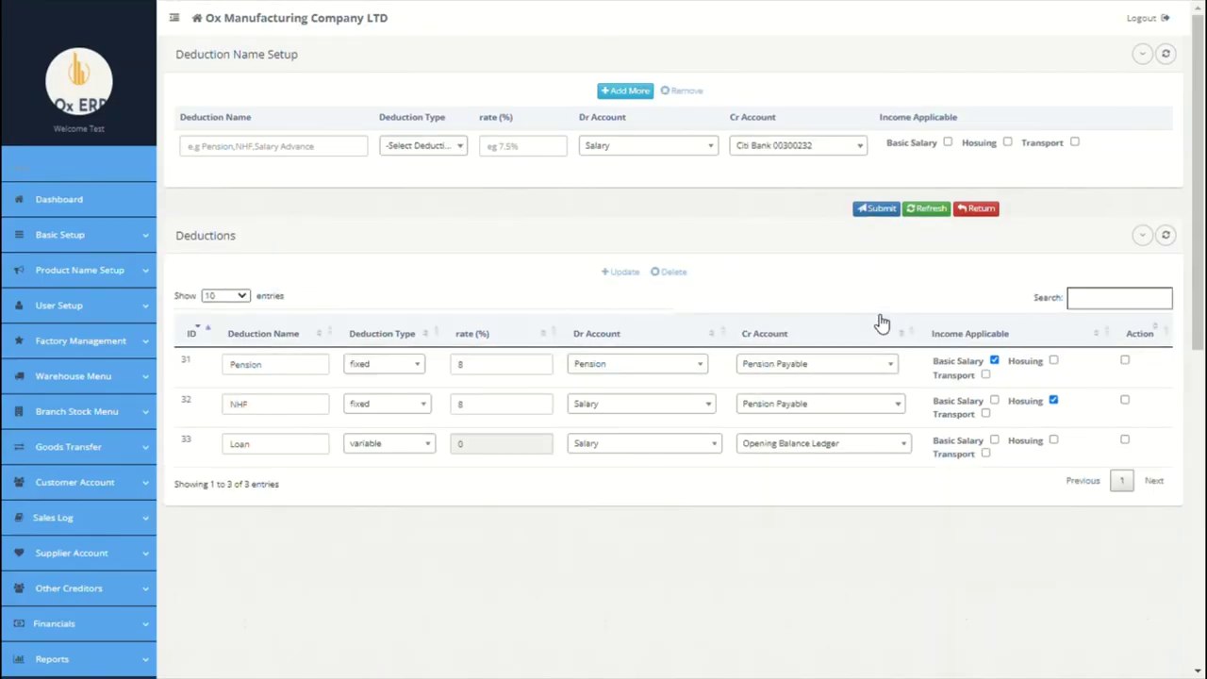
scroll(597, 308, "down", 4)
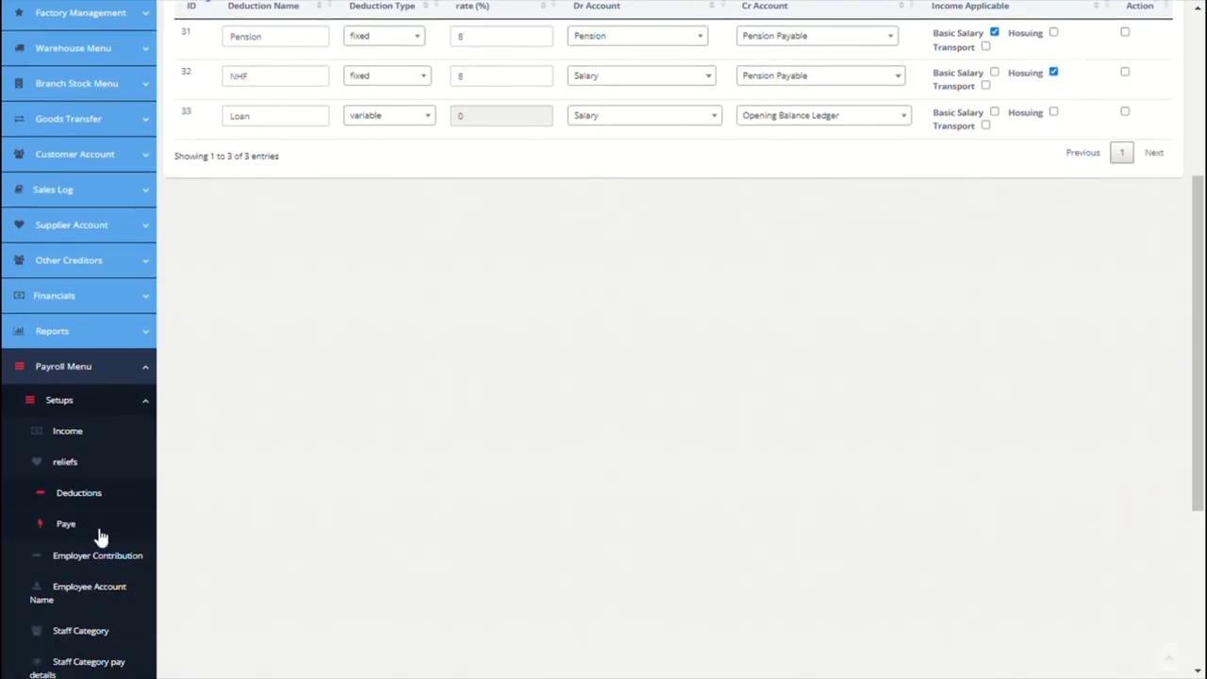
Step: Set the PAYE credit account to PAYE Payable and the debit account to PAYE
left_click(66, 526)
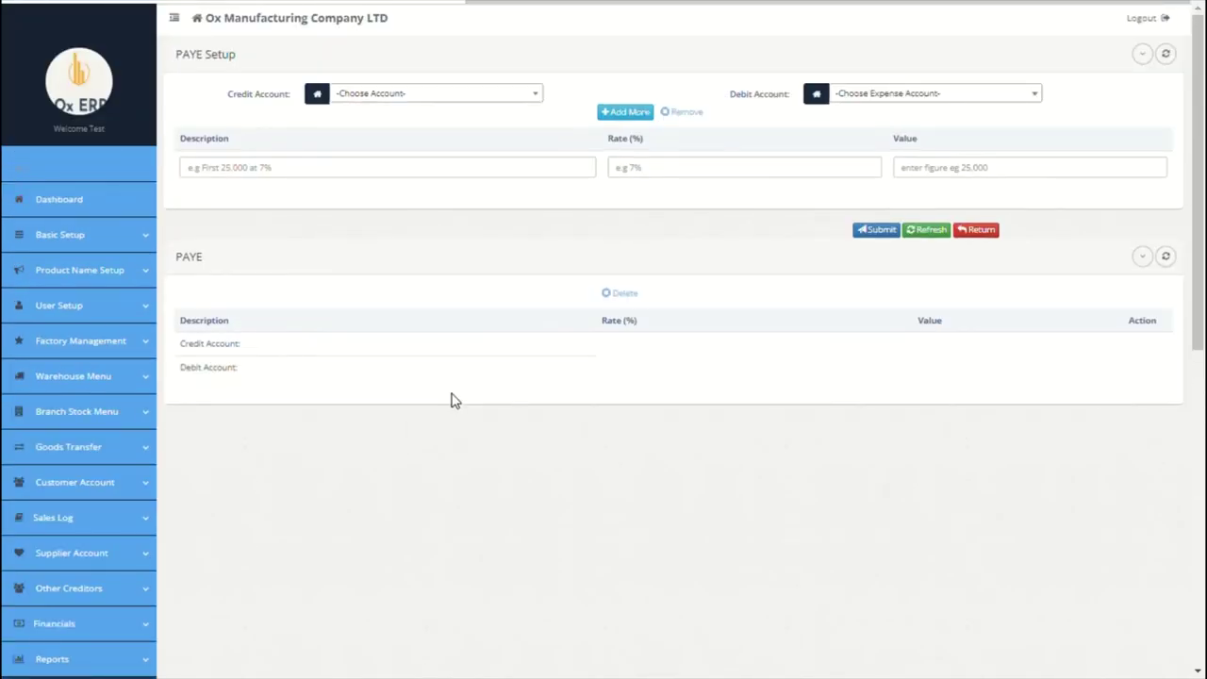
left_click(485, 100)
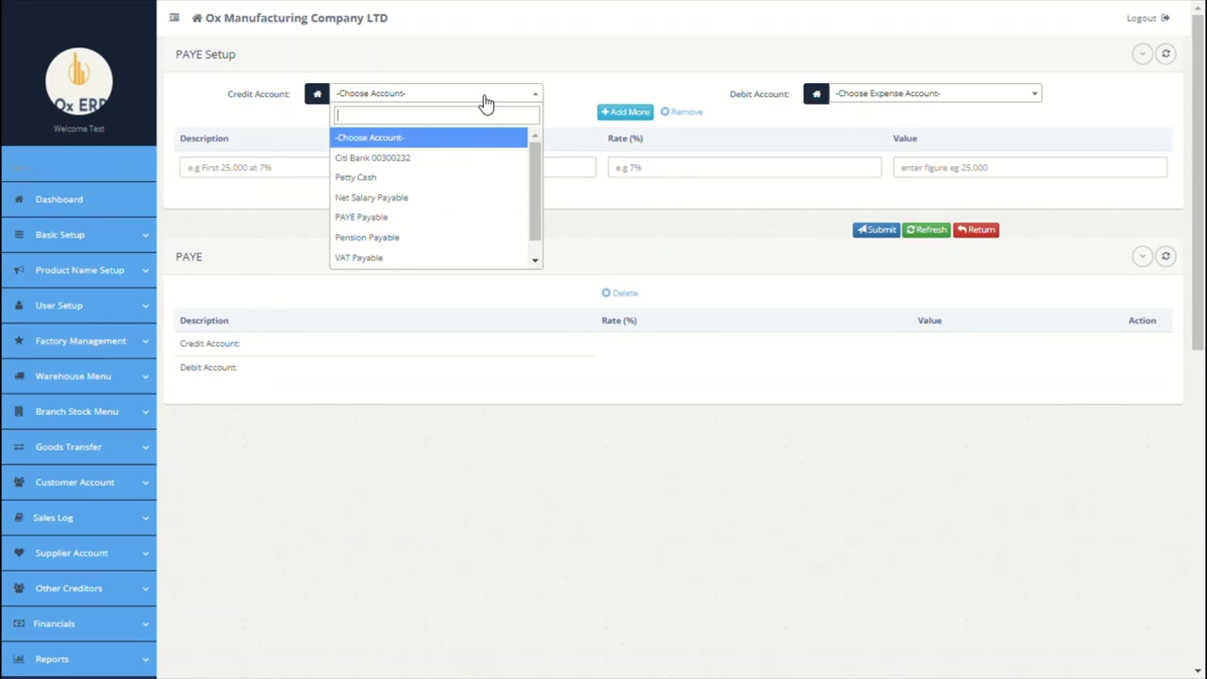
left_click(404, 217)
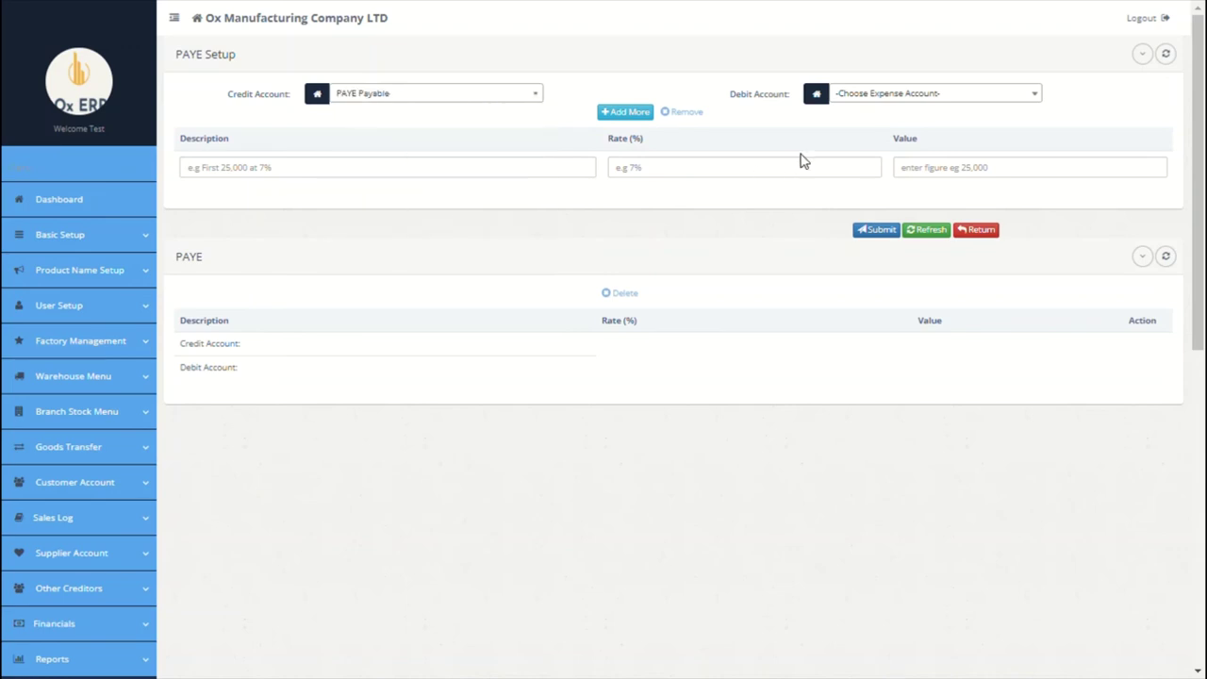
left_click(879, 100)
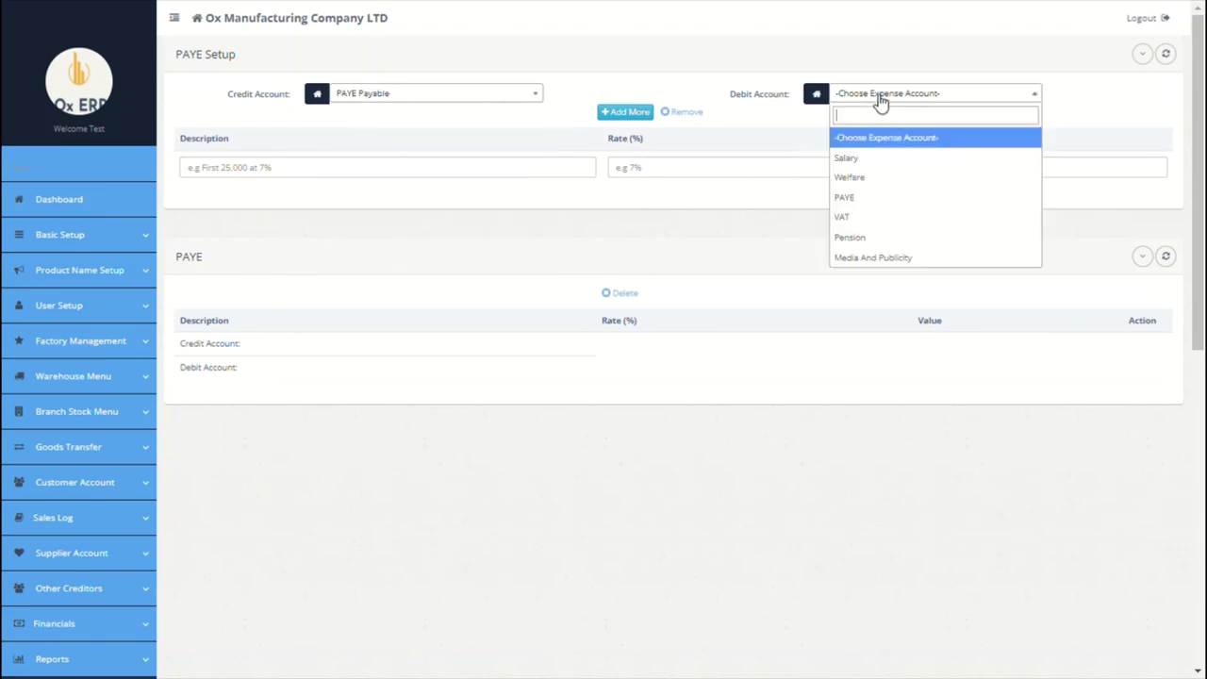
left_click(871, 205)
Step: Enter the first PAYE band (8% on 25000) and a second band (10% on 25000)
left_click(559, 174)
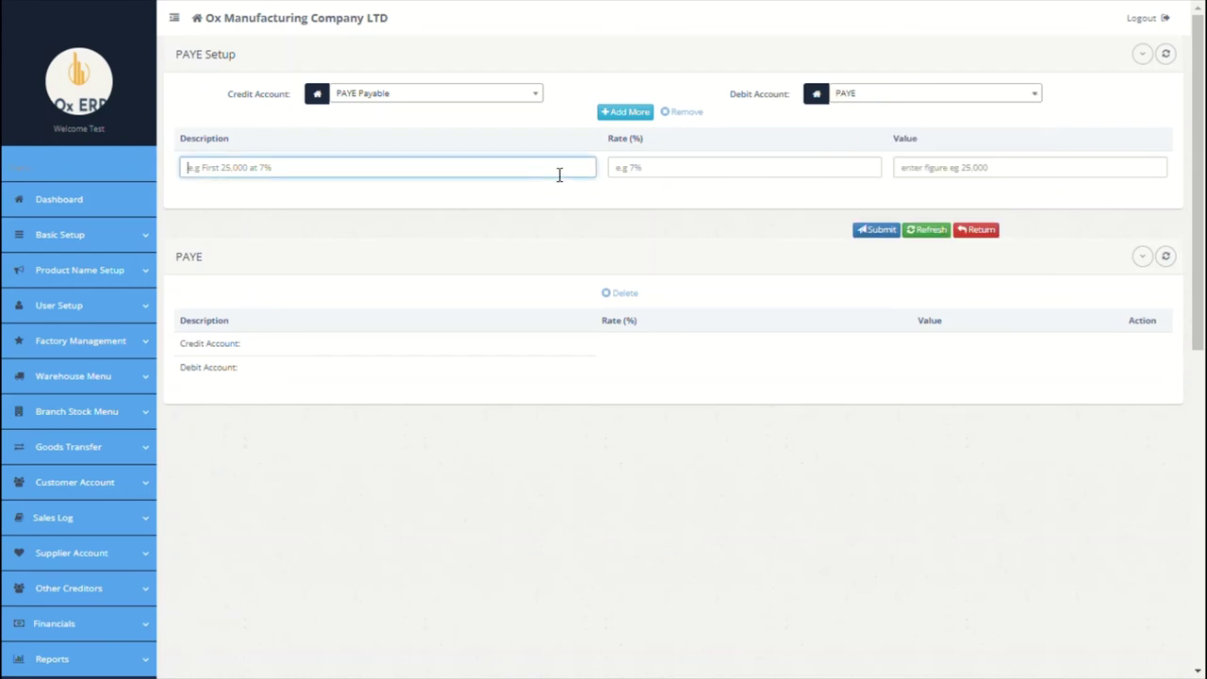
type("Fi")
left_click(664, 167)
type("8")
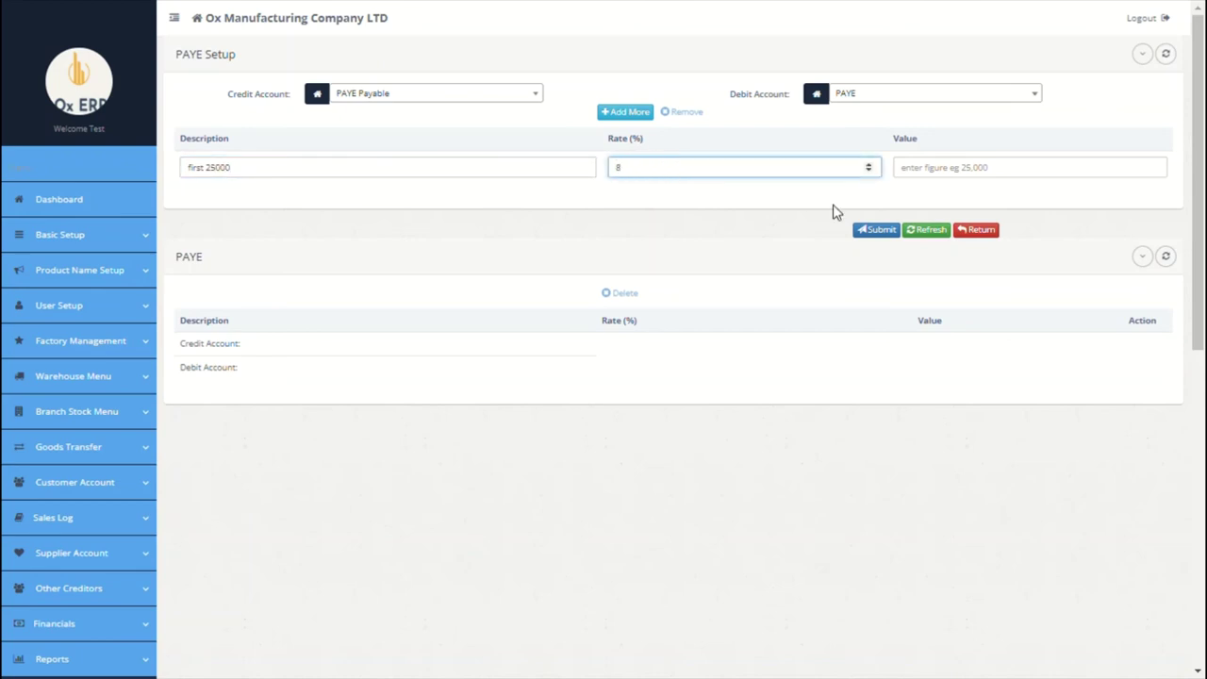
key("Tab")
type("25000")
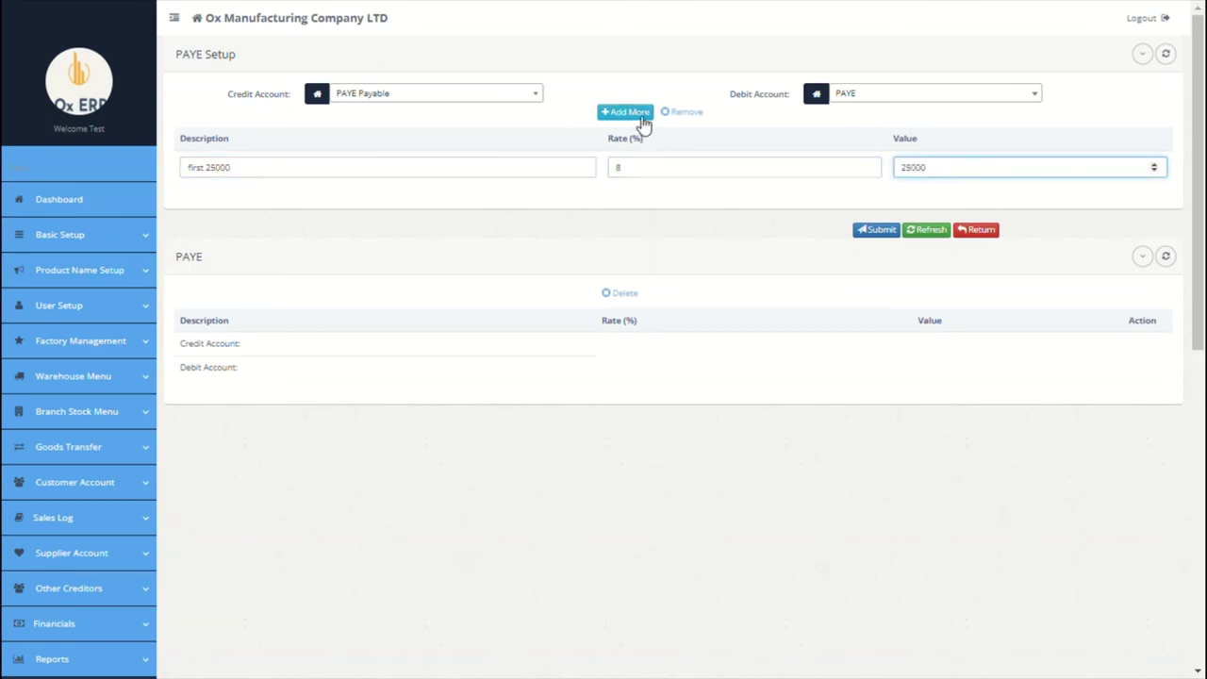
left_click(630, 112)
left_click(467, 170)
type("nd 25000")
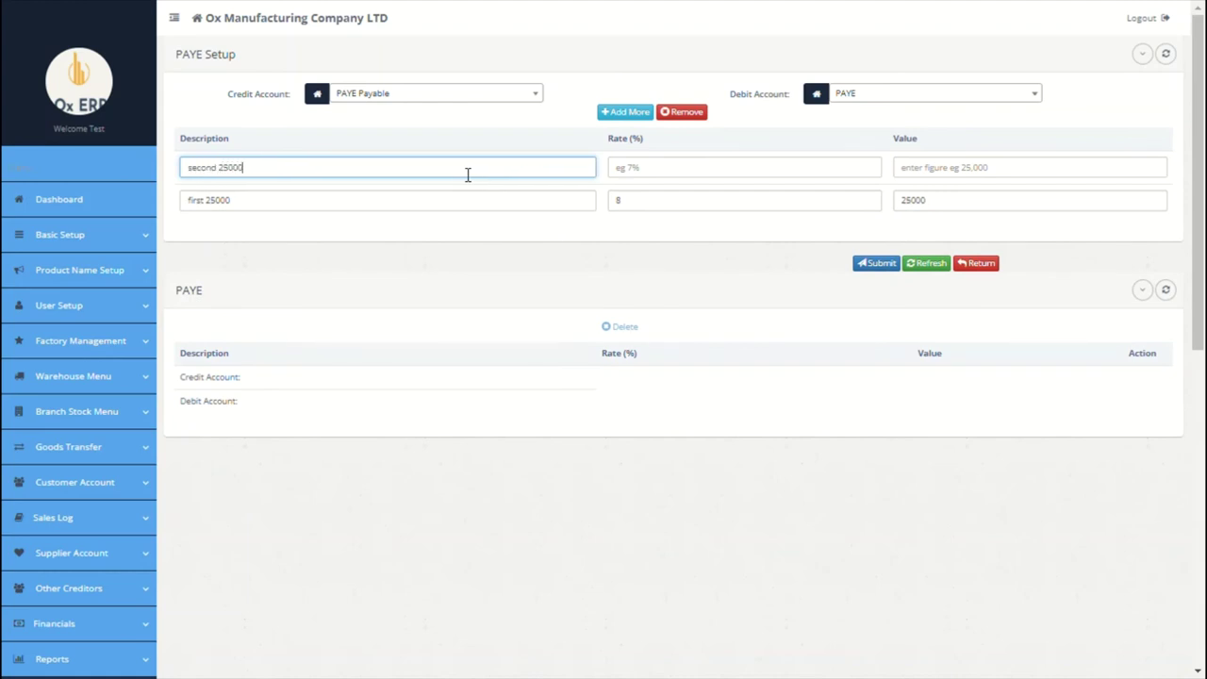
left_click(654, 170)
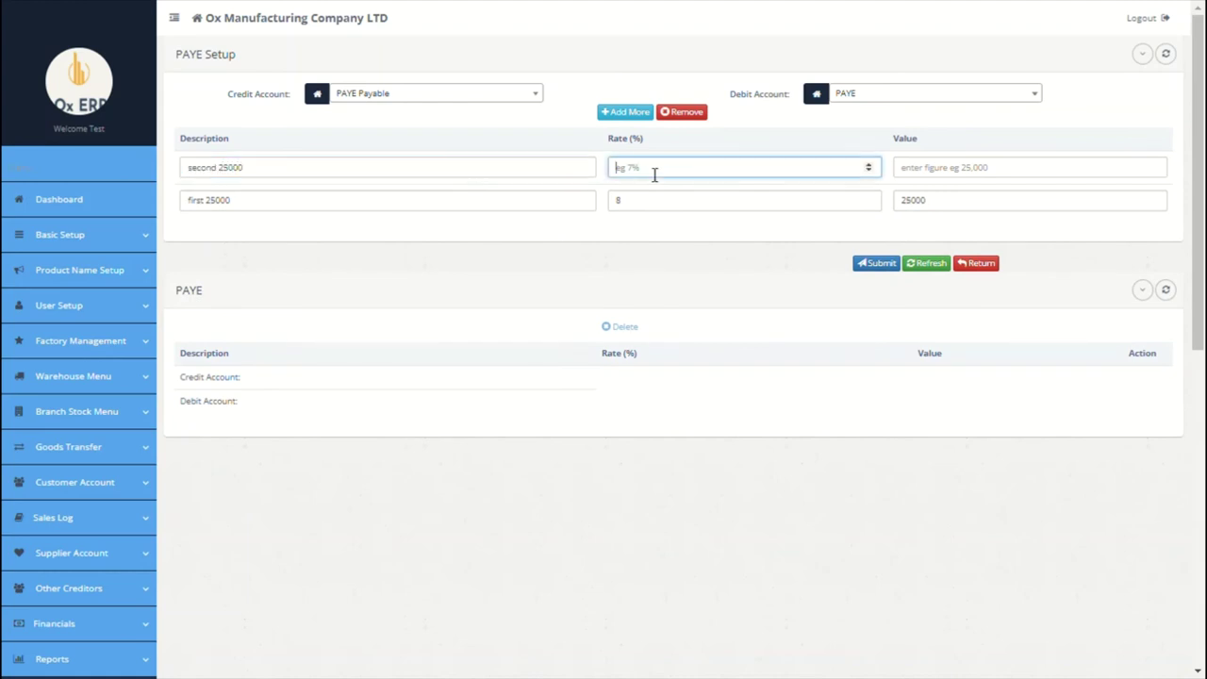
left_click(943, 170)
type("25000")
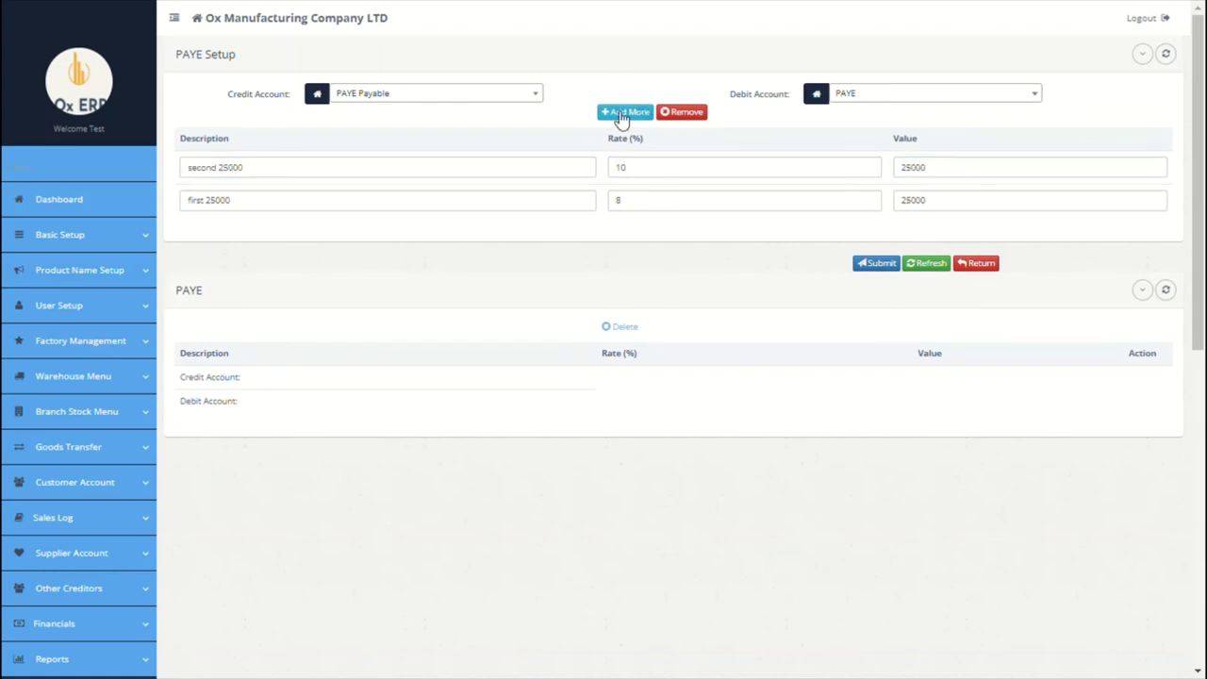
Step: Add an Above 35000 band at 30% on 35000 and submit the three bands
left_click(622, 112)
left_click(527, 168)
type("abc")
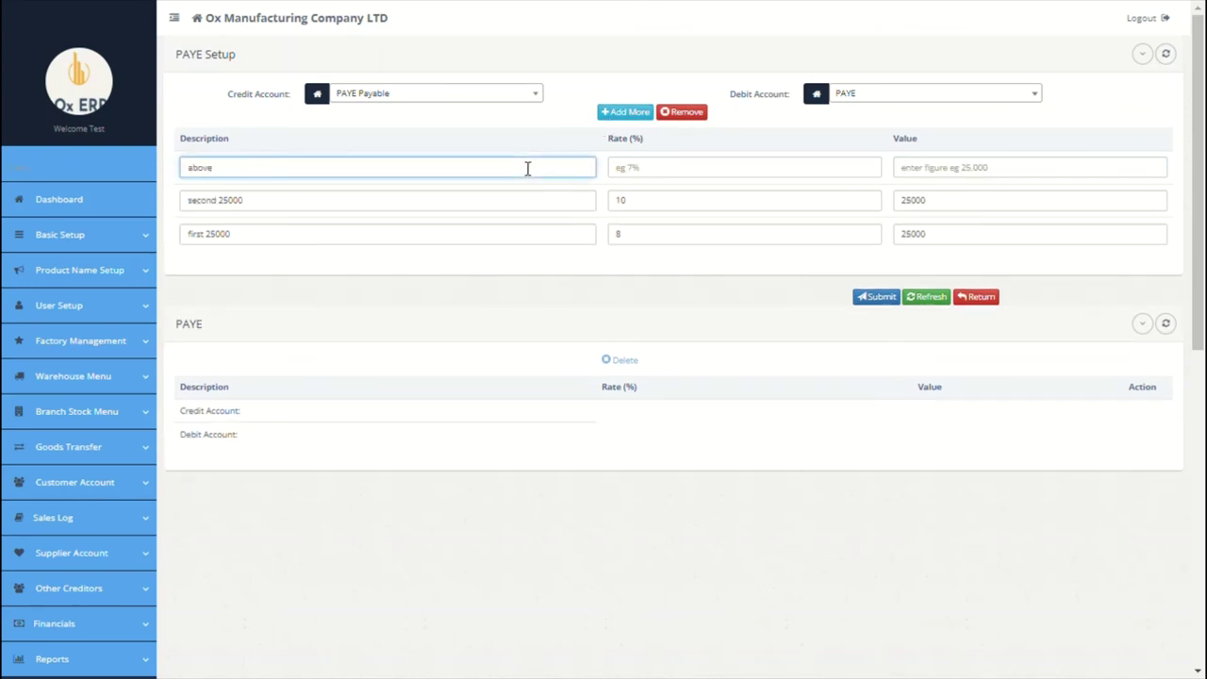
type("ve 35000")
left_click(727, 169)
type("30")
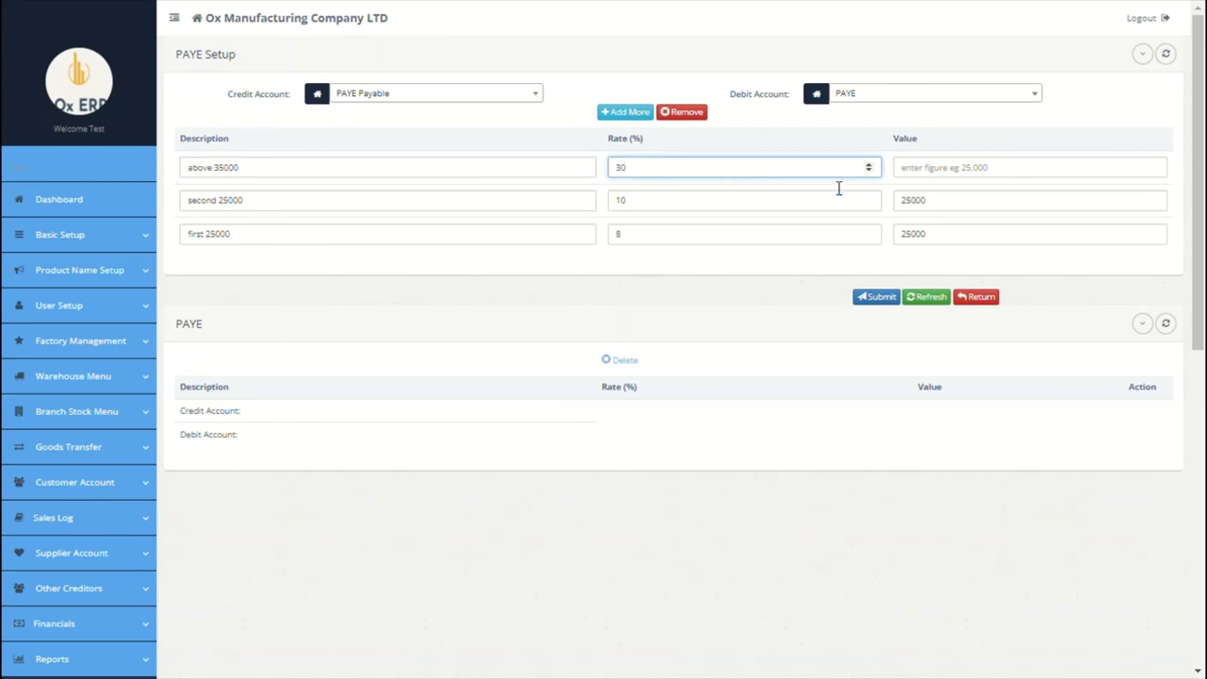
left_click(976, 181)
type("35000")
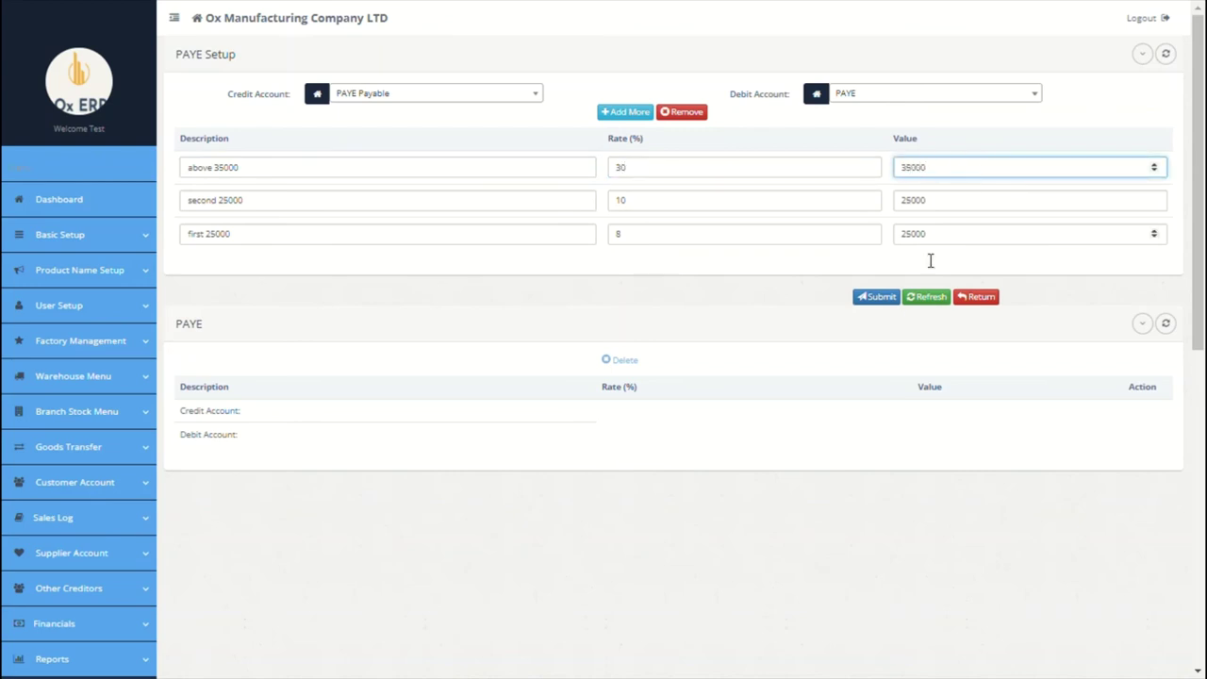
left_click(885, 298)
left_click(869, 328)
scroll(716, 405, "down", 5)
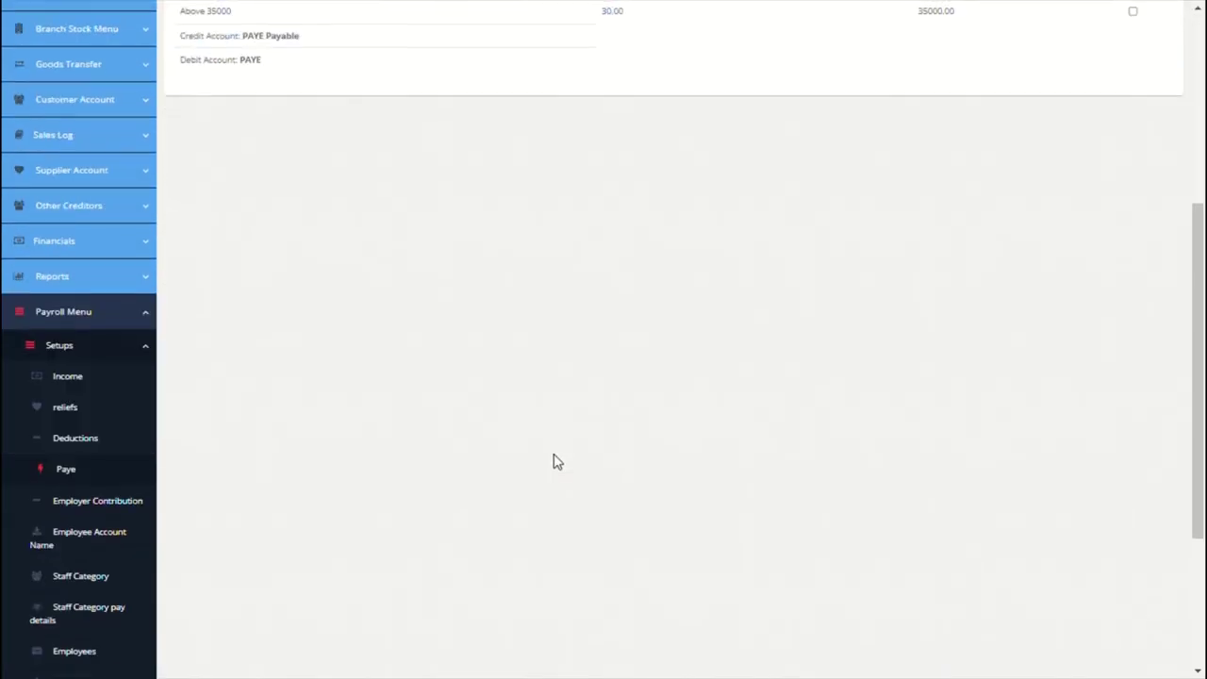
Step: Add a fixed 10% pension employer contribution applied to basic salary
left_click(101, 492)
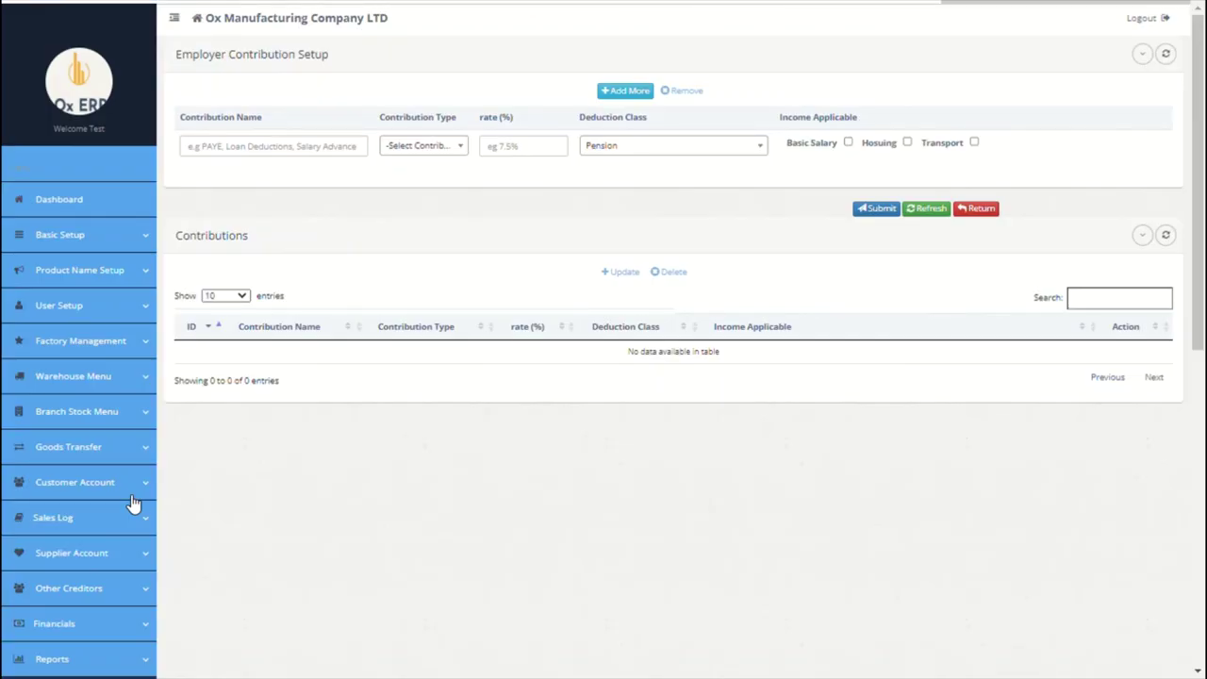
left_click(304, 150)
type("pension")
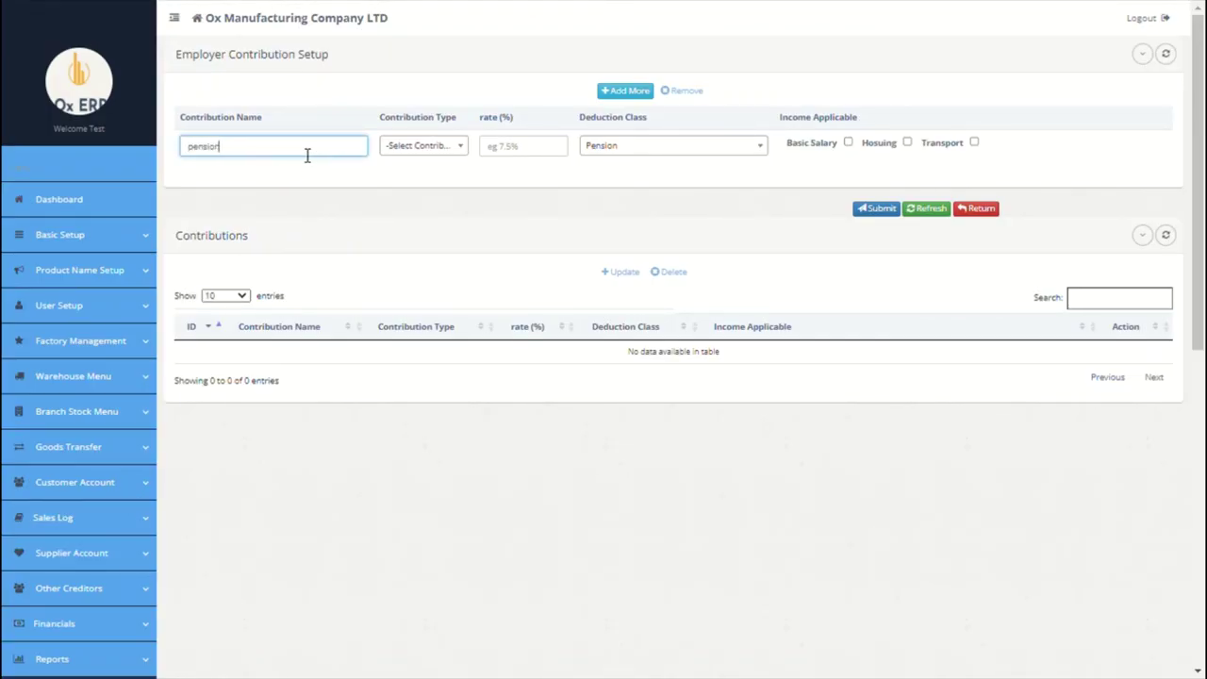
left_click(422, 146)
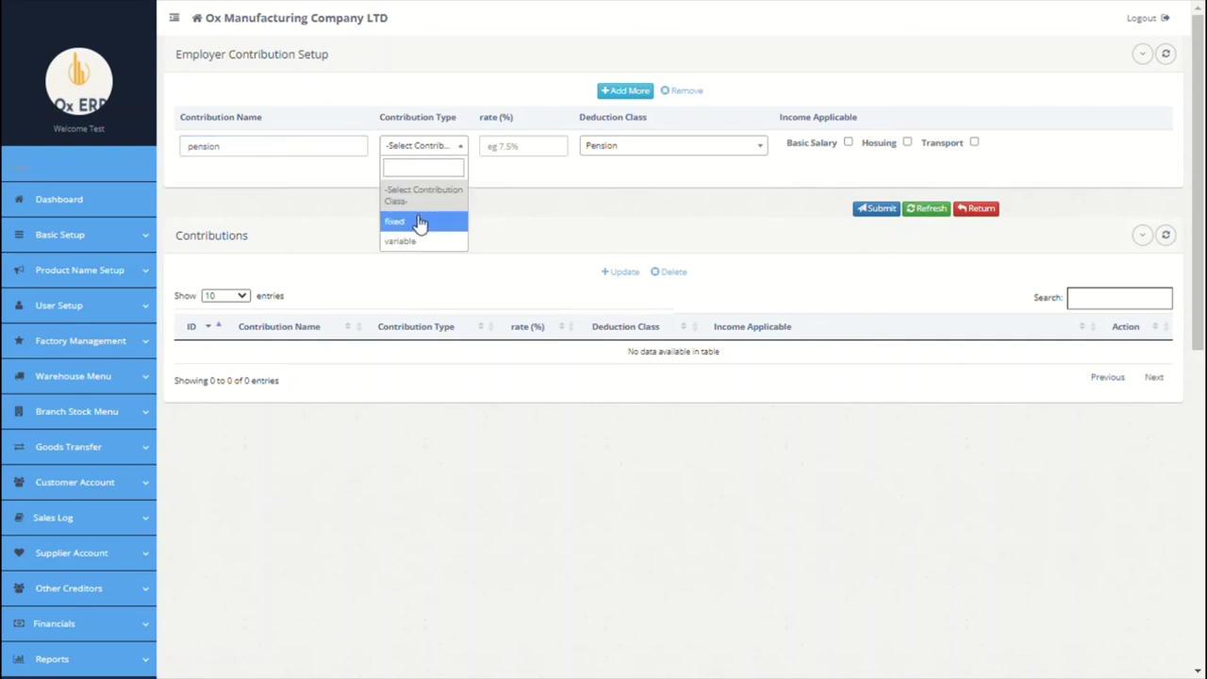
left_click(420, 220)
left_click(530, 162)
type("10")
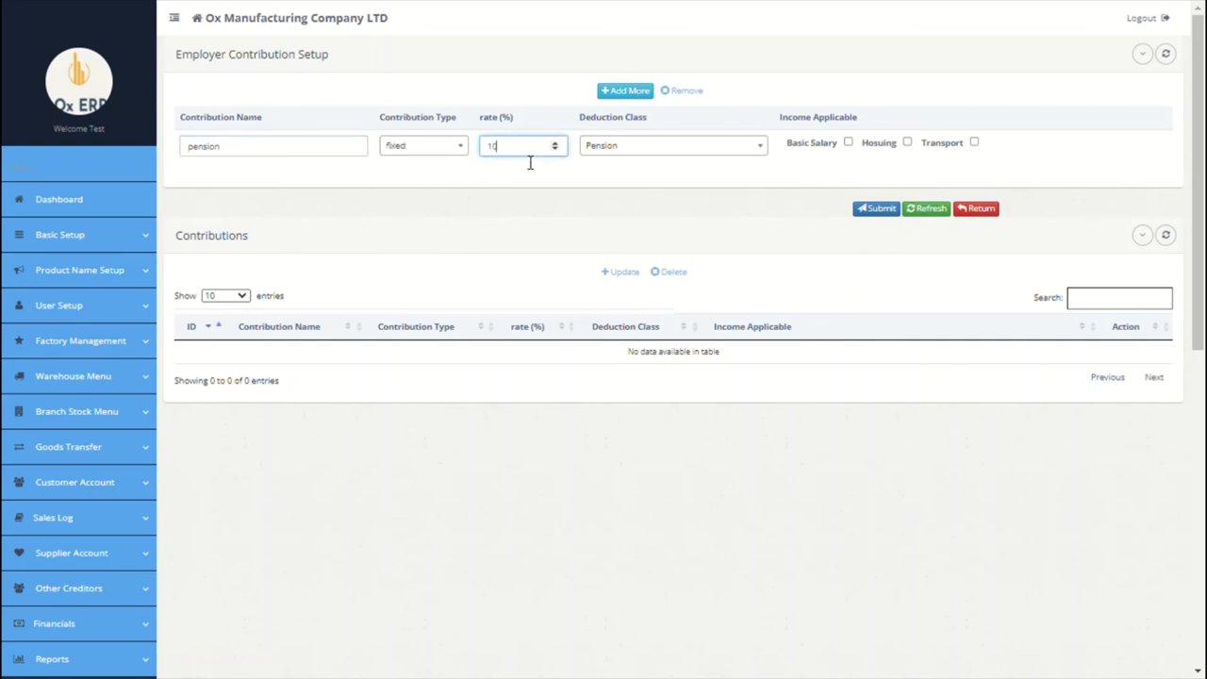
left_click(848, 143)
Step: Add a fixed 10% NHF contribution with NHF deduction class on Housing, and submit
left_click(617, 93)
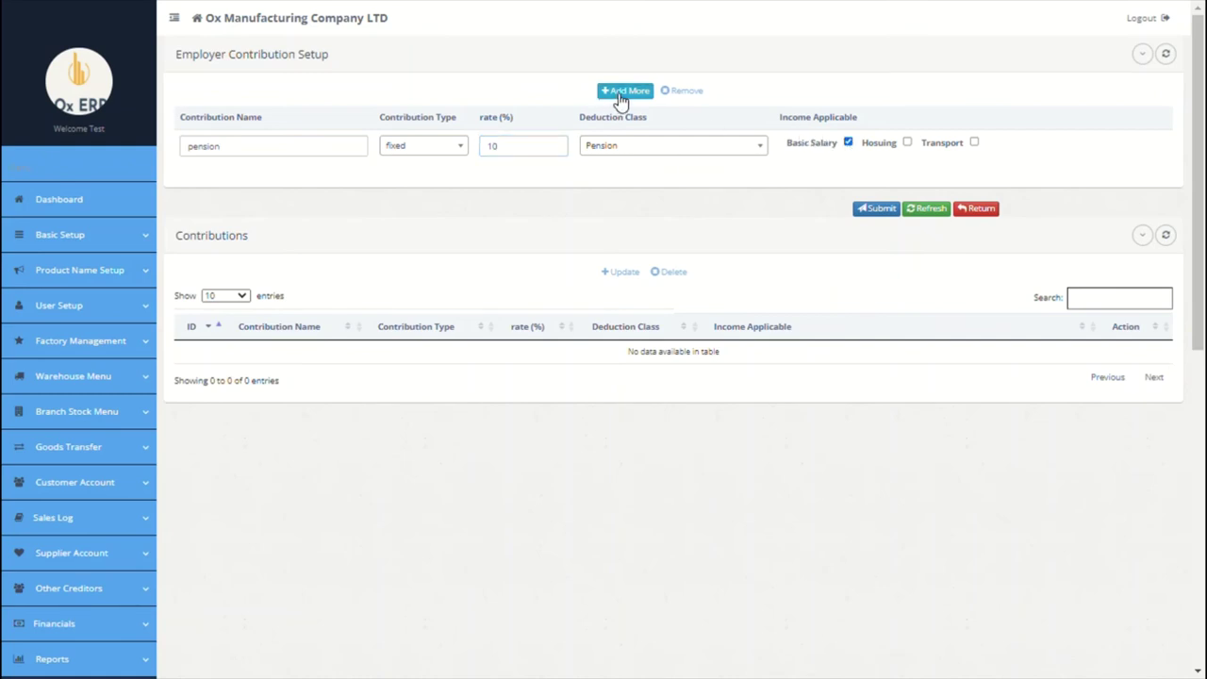
left_click(347, 151)
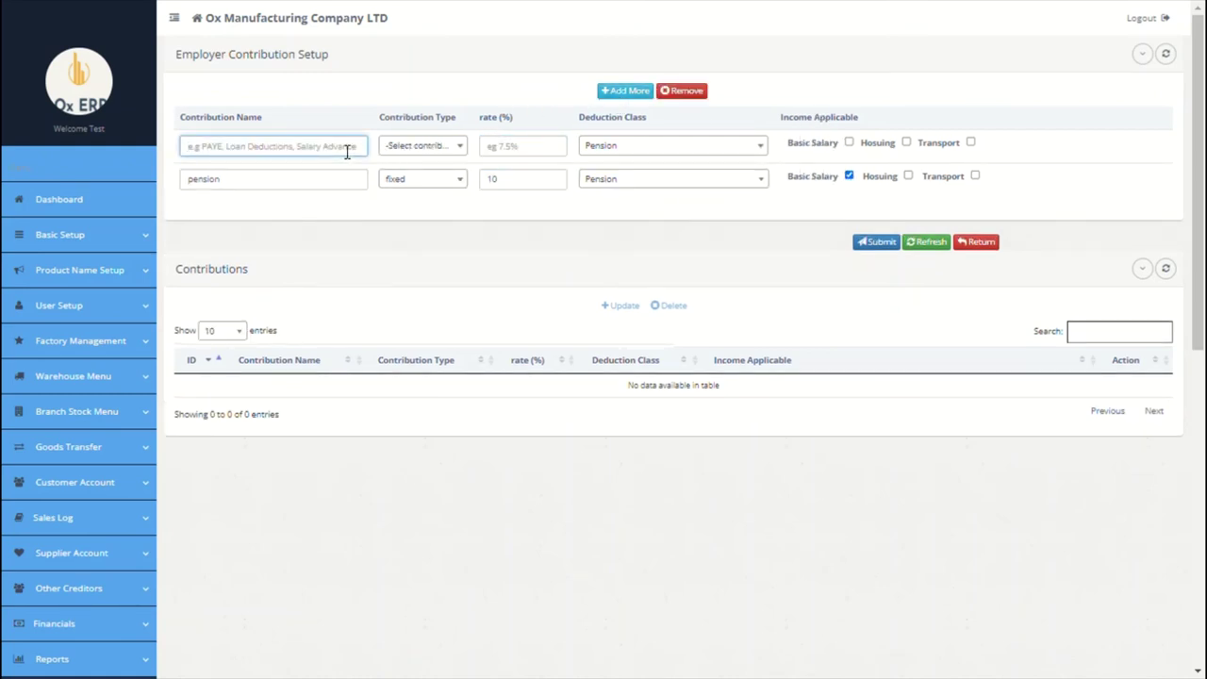
type("NHF")
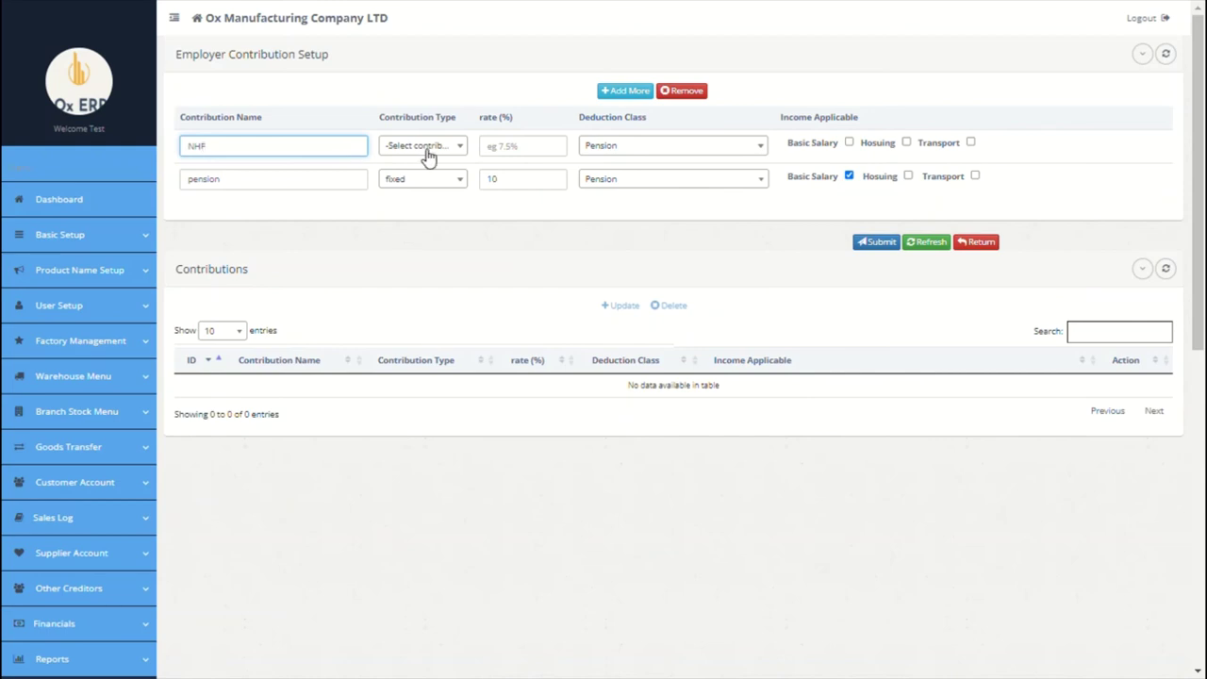
left_click(424, 148)
left_click(429, 221)
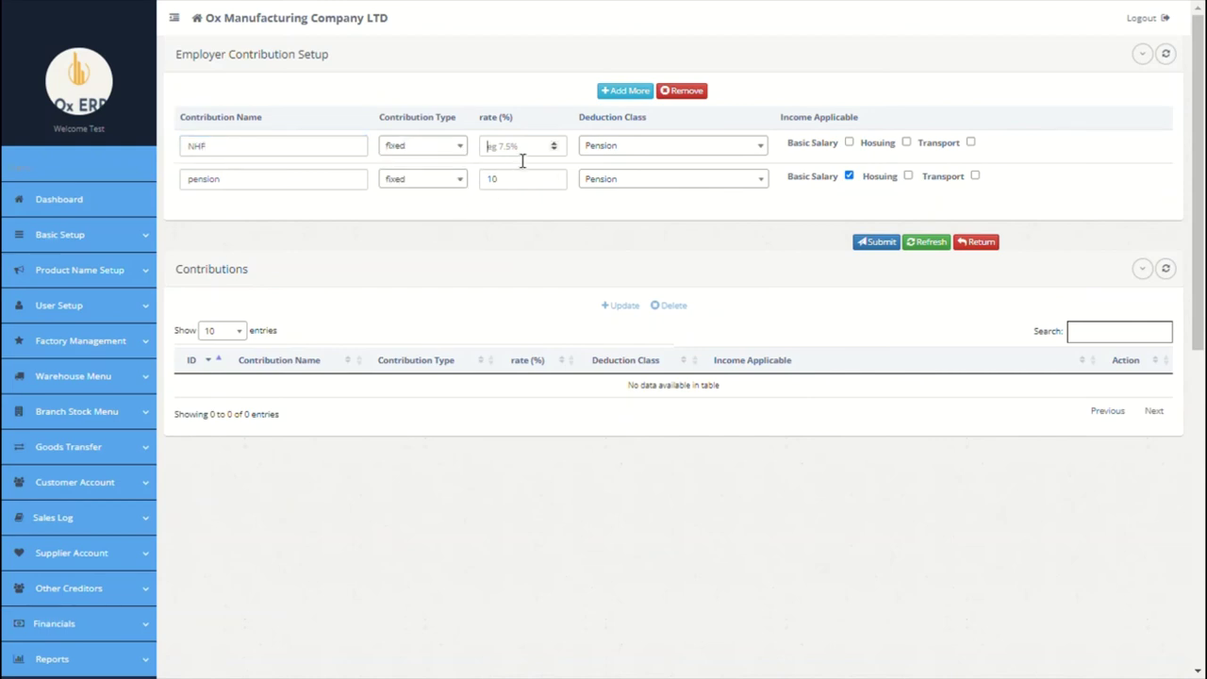
left_click(518, 150)
type("10")
left_click(620, 152)
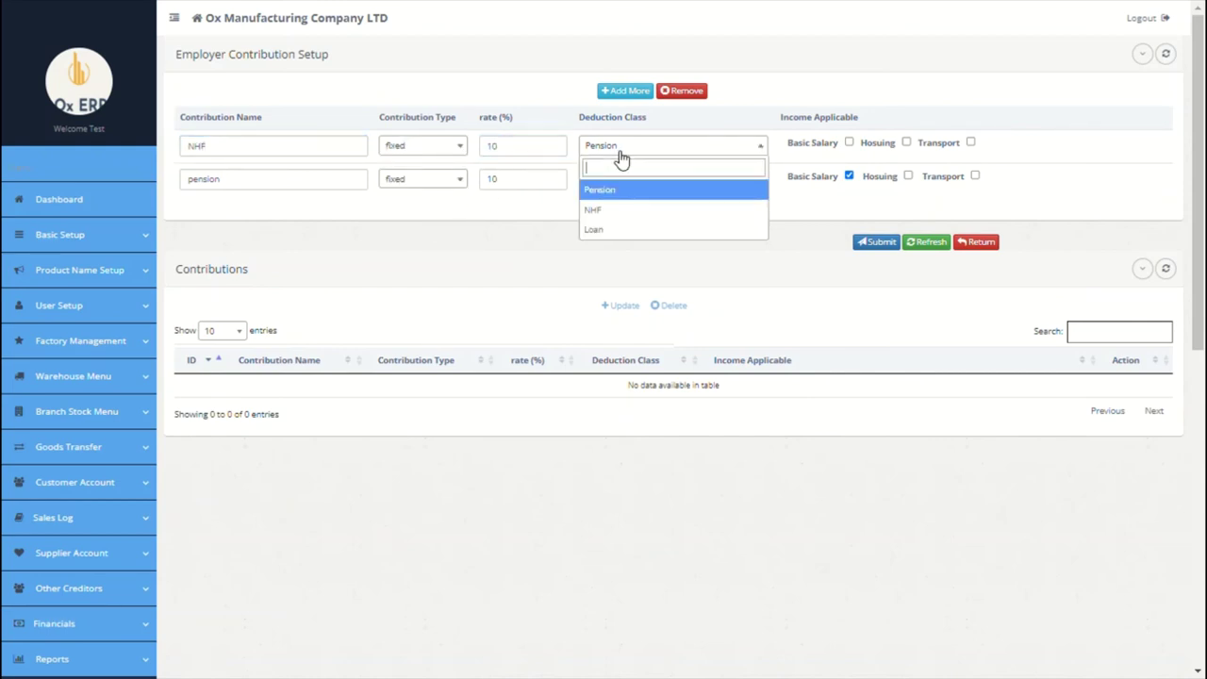
left_click(630, 211)
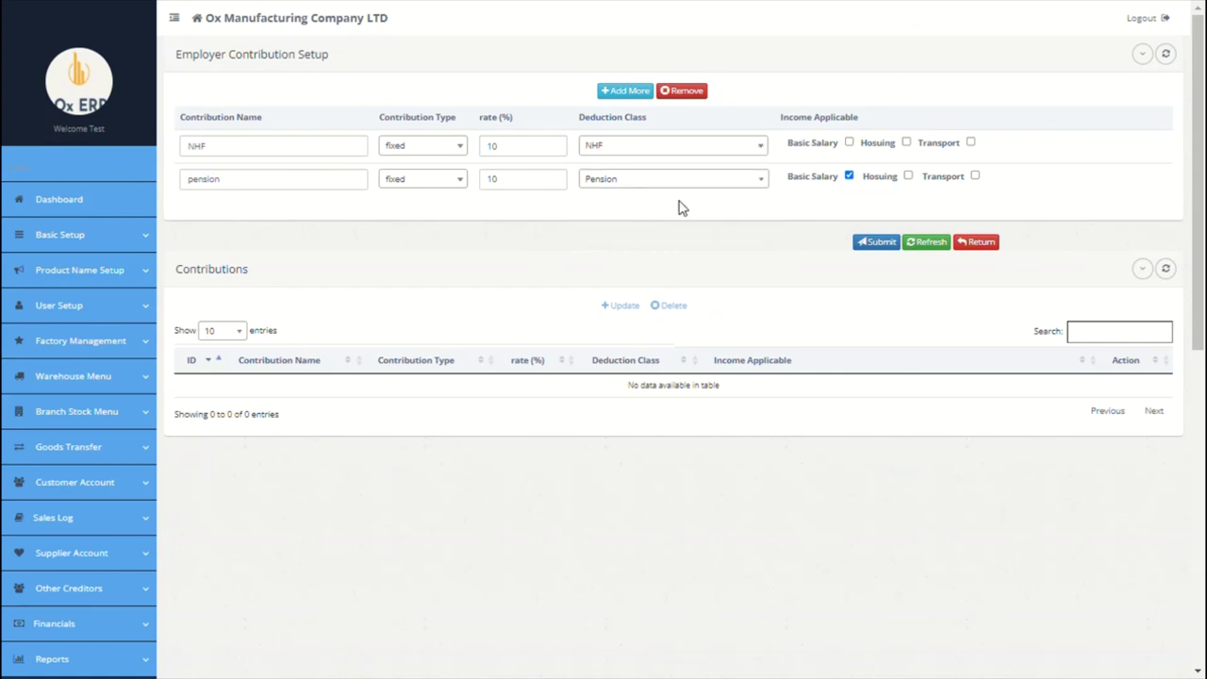
left_click(906, 145)
left_click(890, 243)
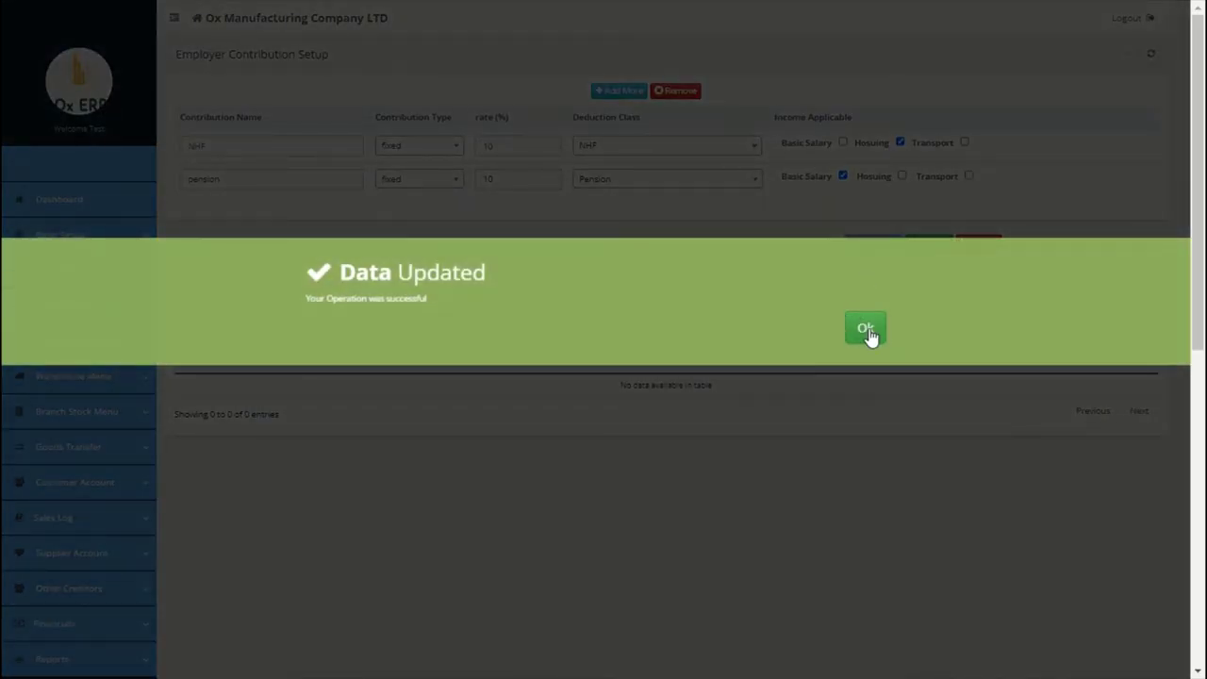
left_click(866, 330)
scroll(578, 443, "down", 5)
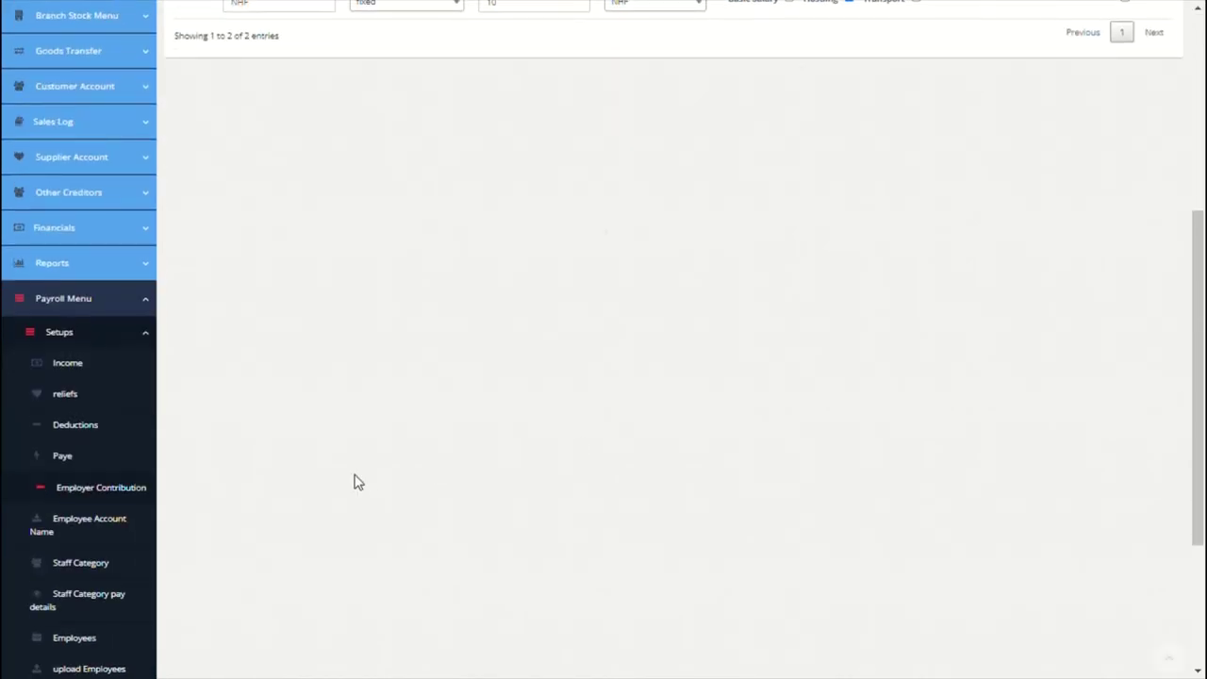
Step: Enter the account names Zenith Bank and Federal Hosuing Bank
left_click(74, 530)
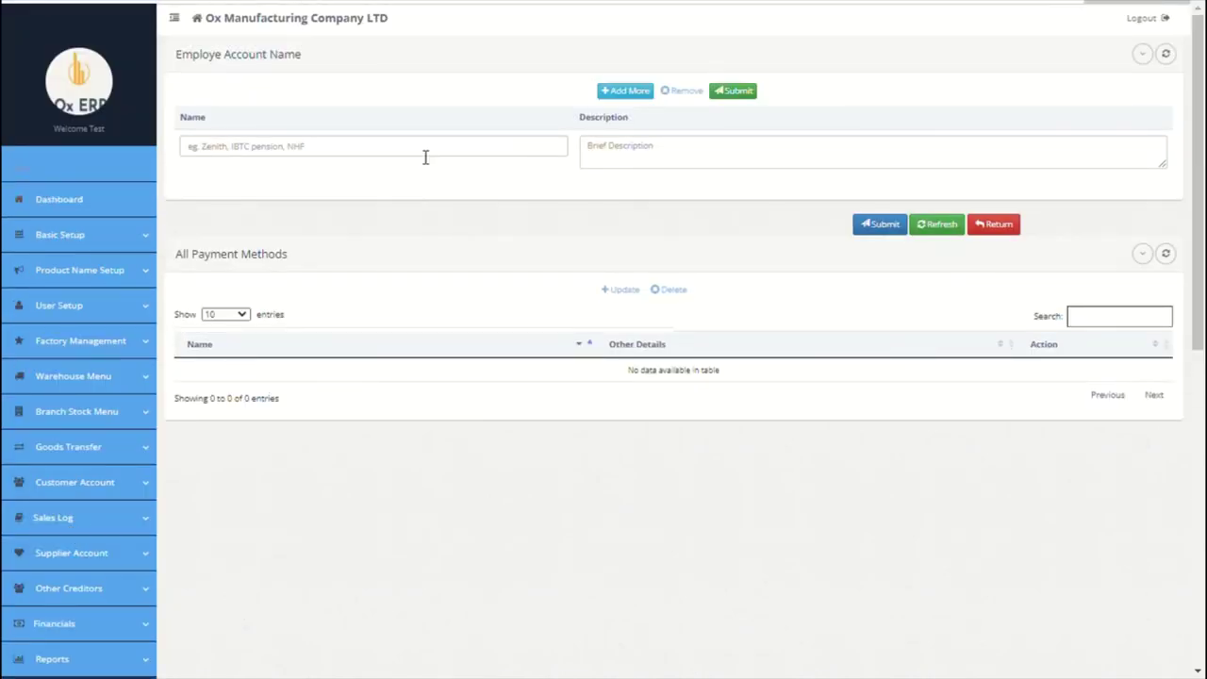
left_click(411, 164)
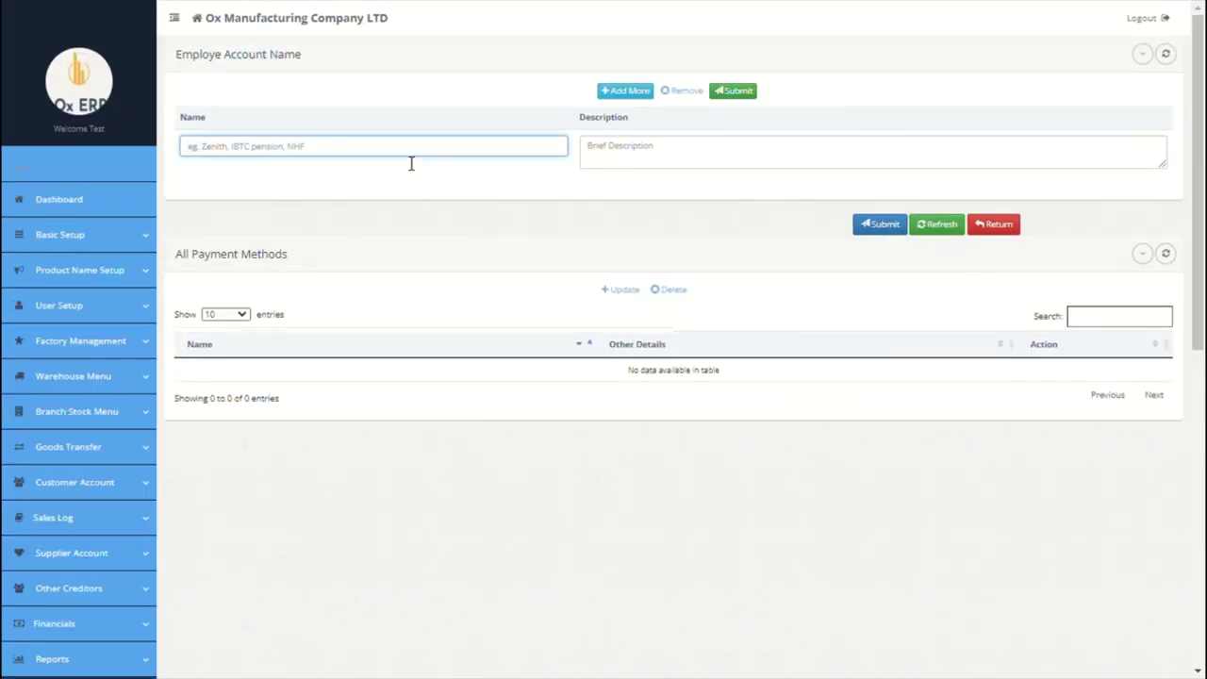
type("Zenith Ba")
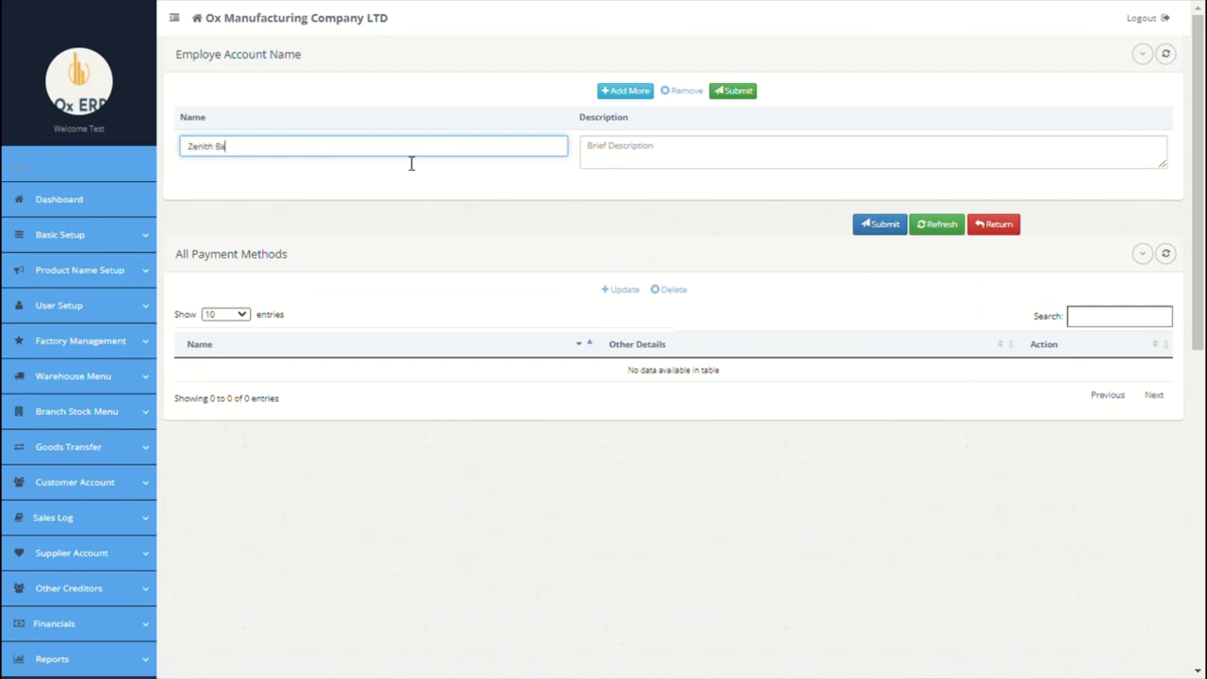
type("nk")
left_click(688, 167)
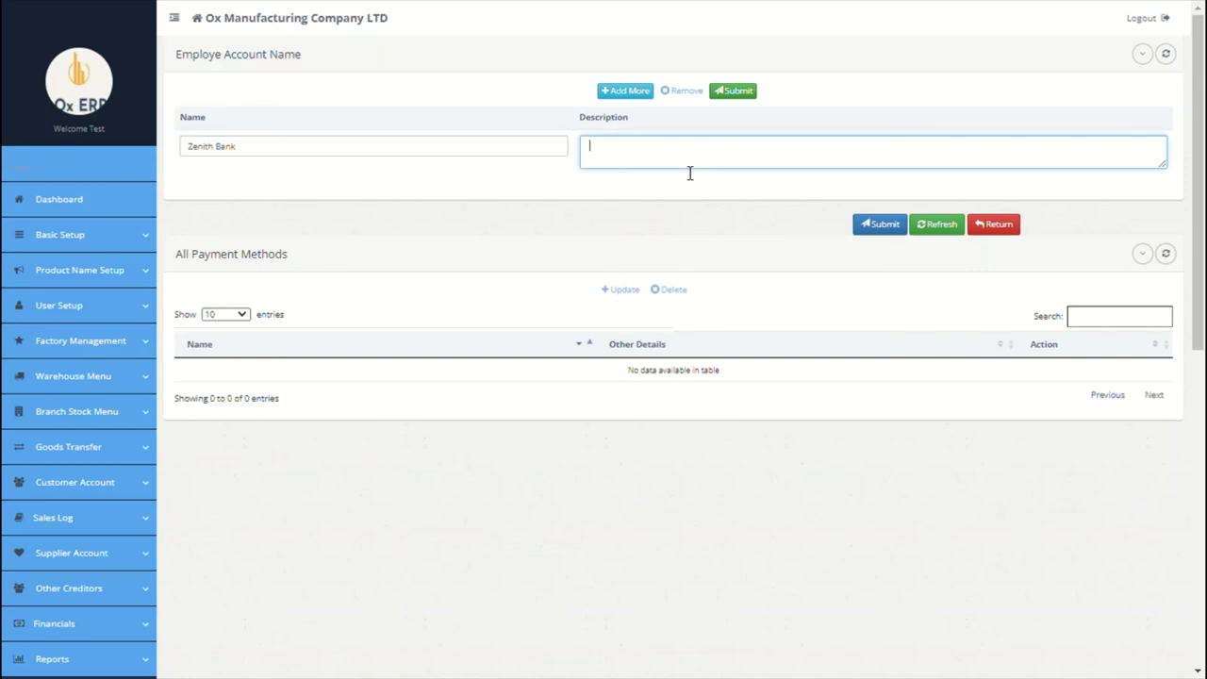
left_click(634, 94)
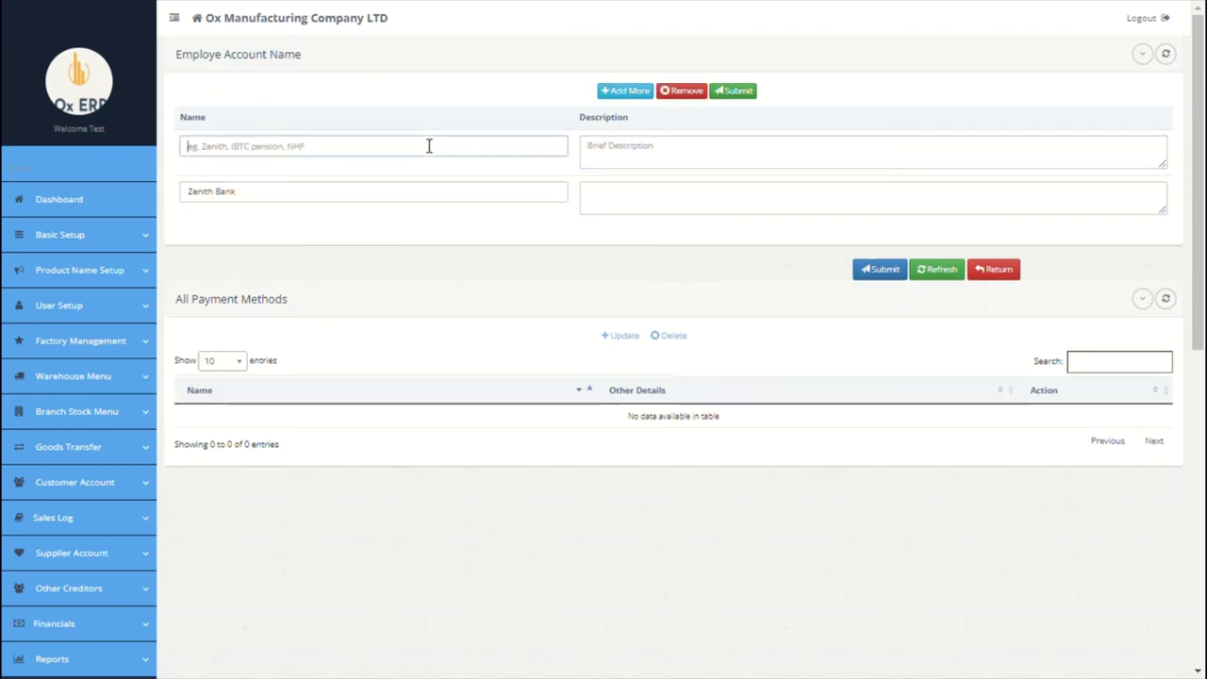
left_click(429, 146)
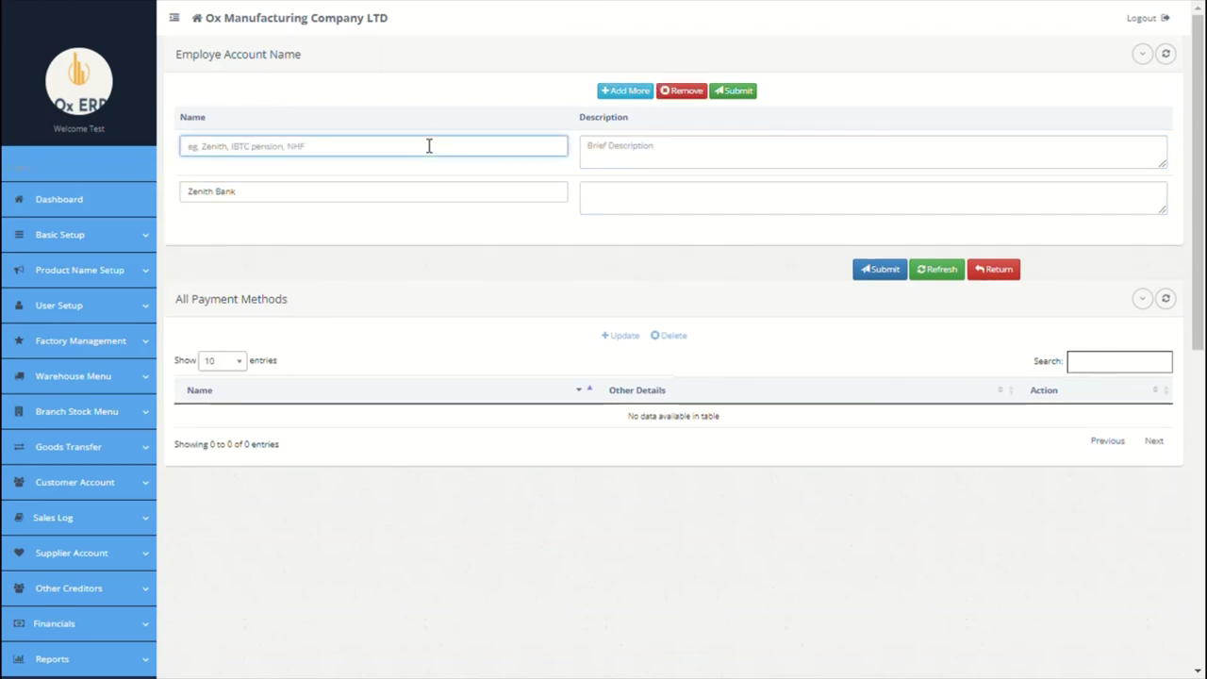
type("Federal H")
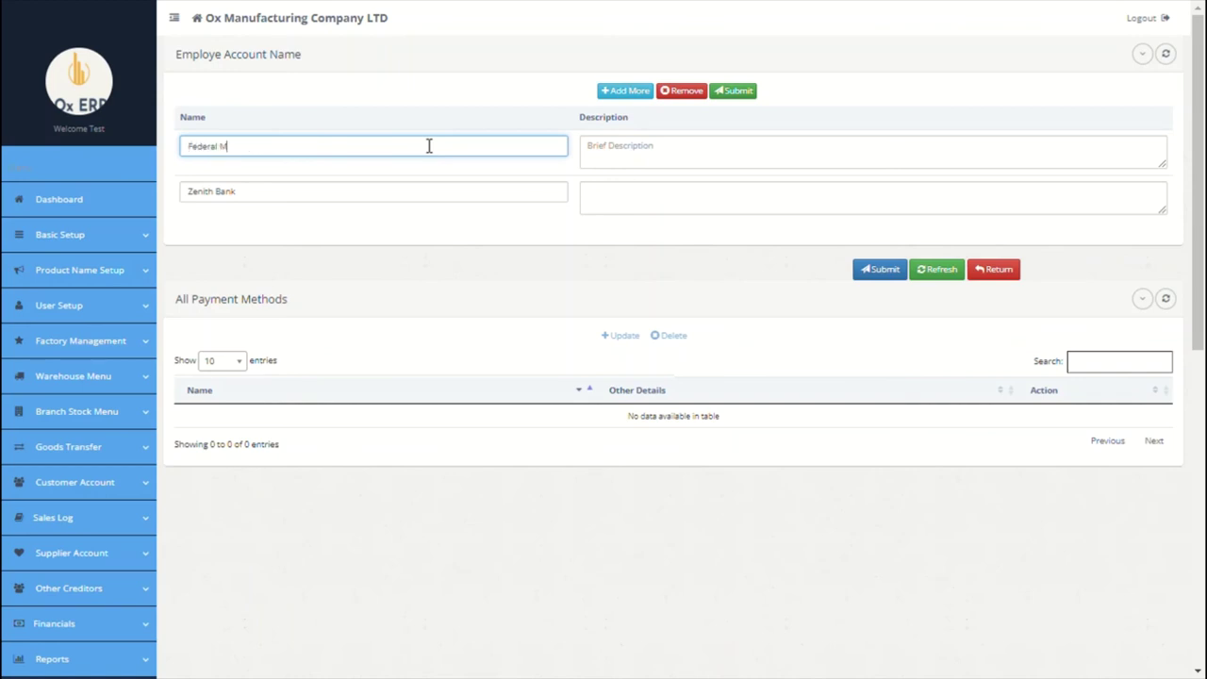
type("osuing Bank")
left_click(609, 153)
Step: Add IRS and Ox Pension Manager rows, then submit all four account names
left_click(624, 91)
left_click(489, 148)
type("F")
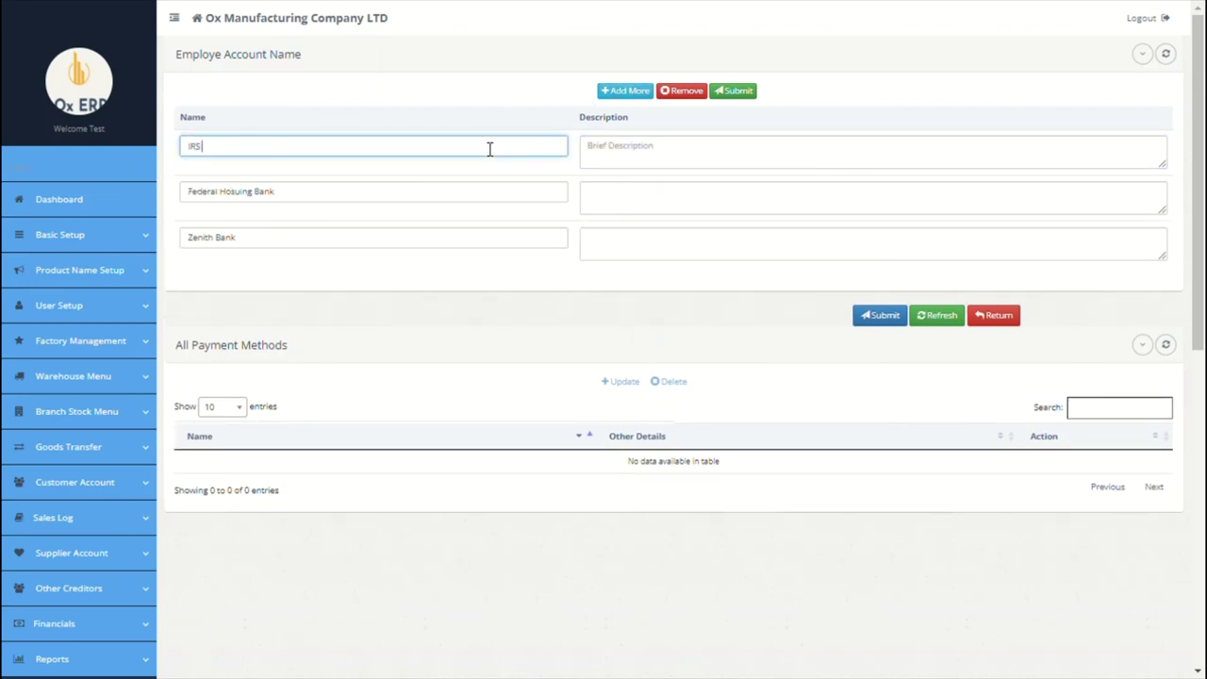
type("RS")
left_click(625, 137)
left_click(624, 92)
left_click(413, 153)
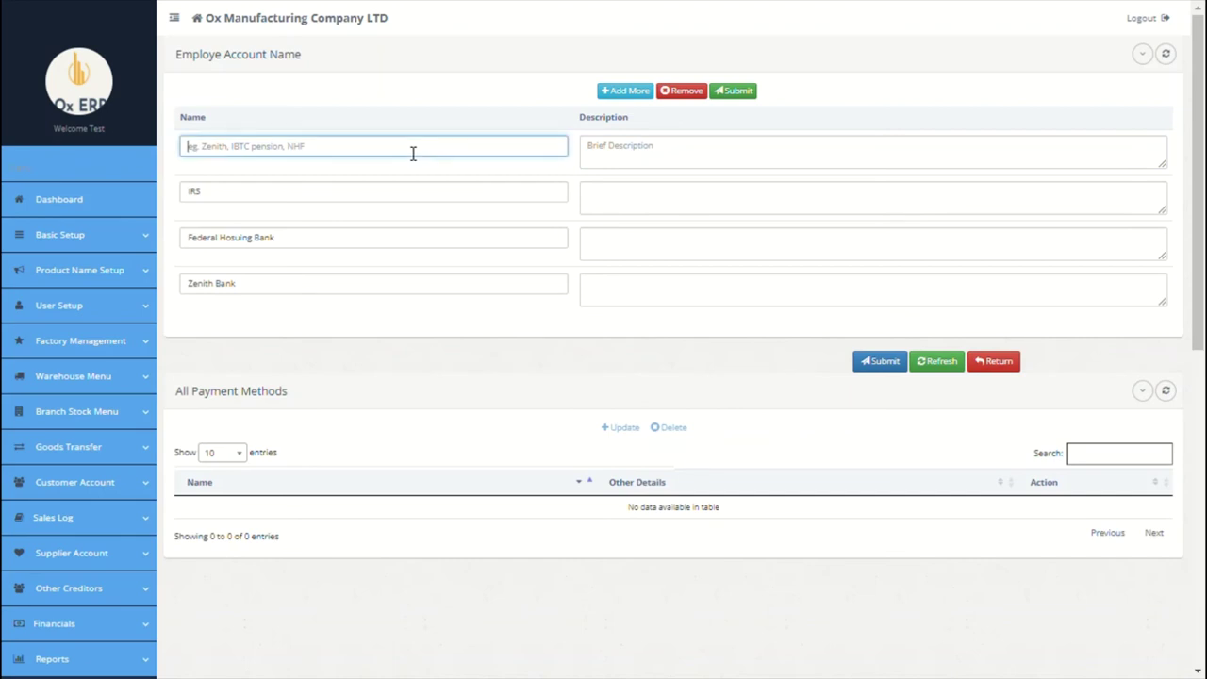
type("Pension Manag")
type("Ox")
left_click(724, 141)
left_click(863, 360)
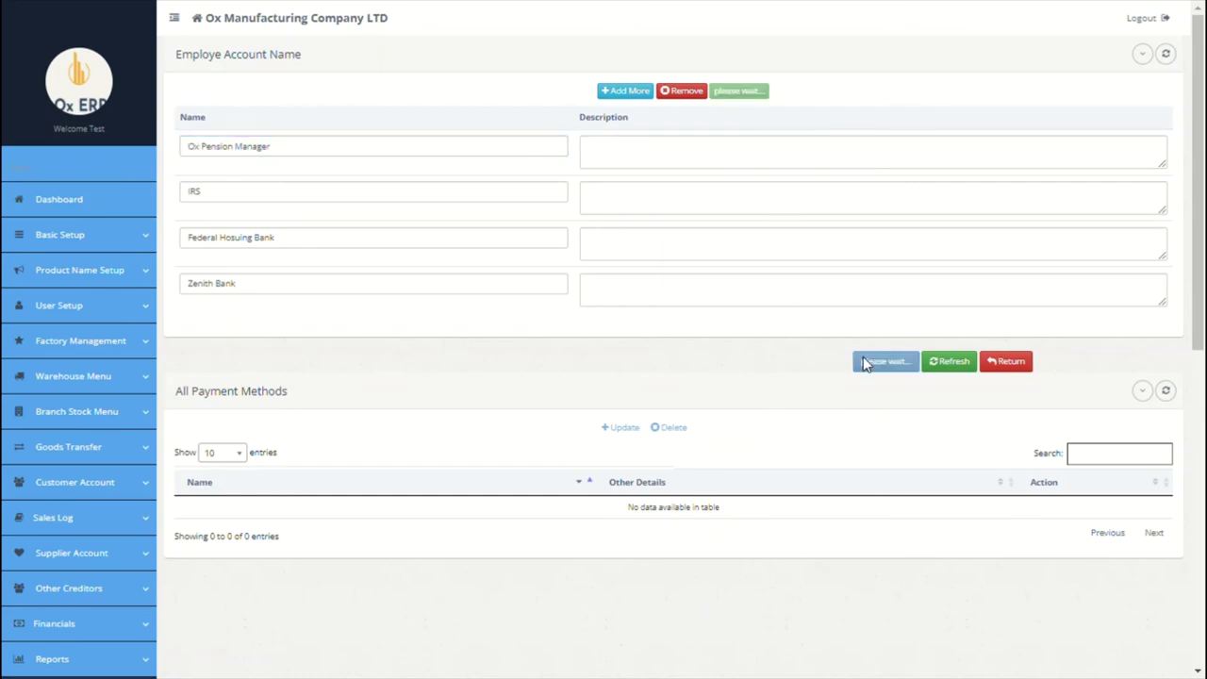
left_click(867, 332)
scroll(505, 387, "down", 6)
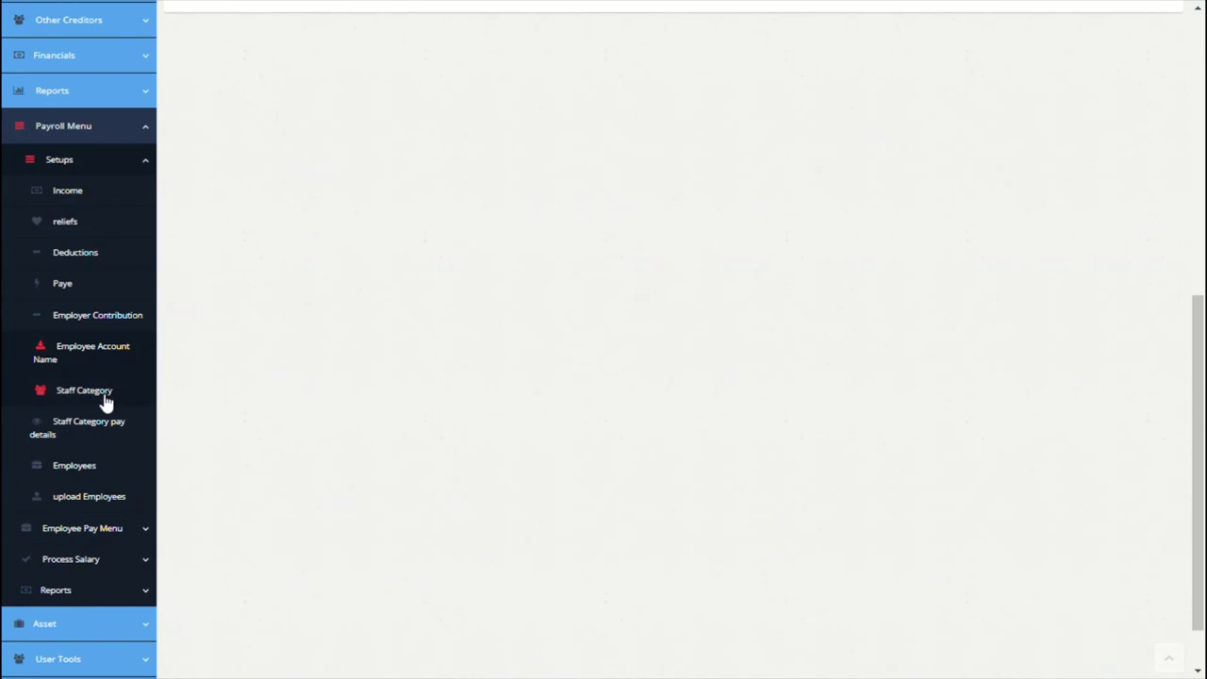
Step: Enter staff categories Level 1 (All Junior Staff) and Level 2 (Mid Level)
left_click(84, 390)
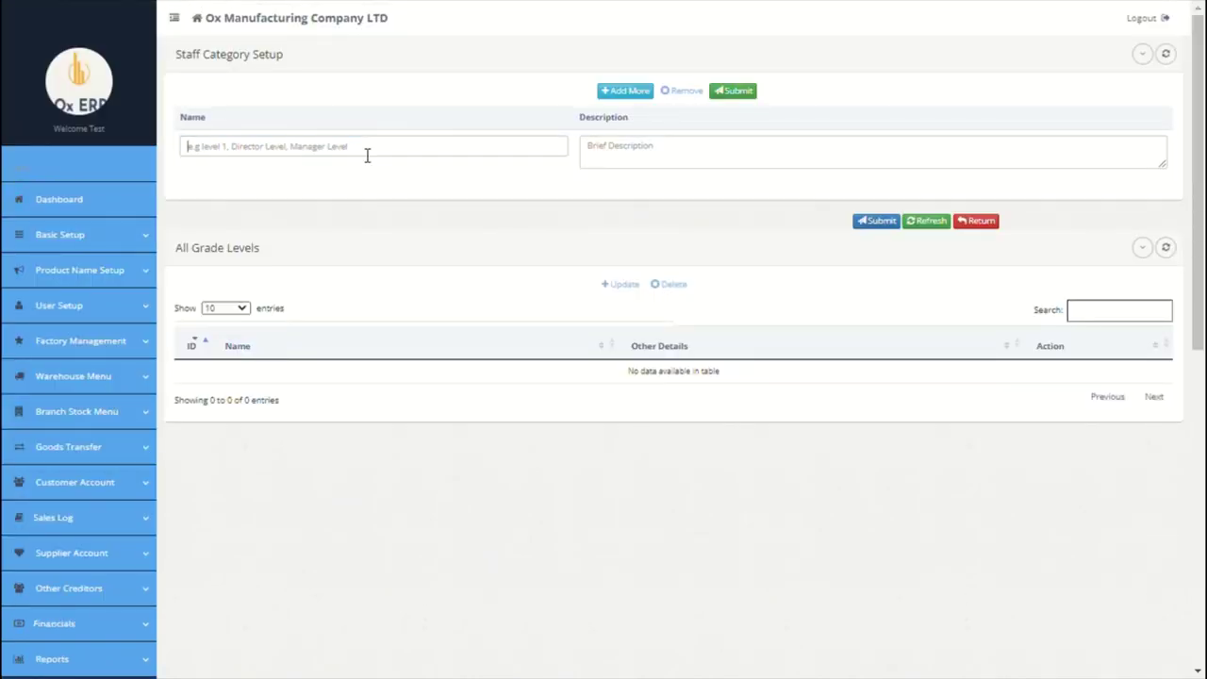
left_click(367, 156)
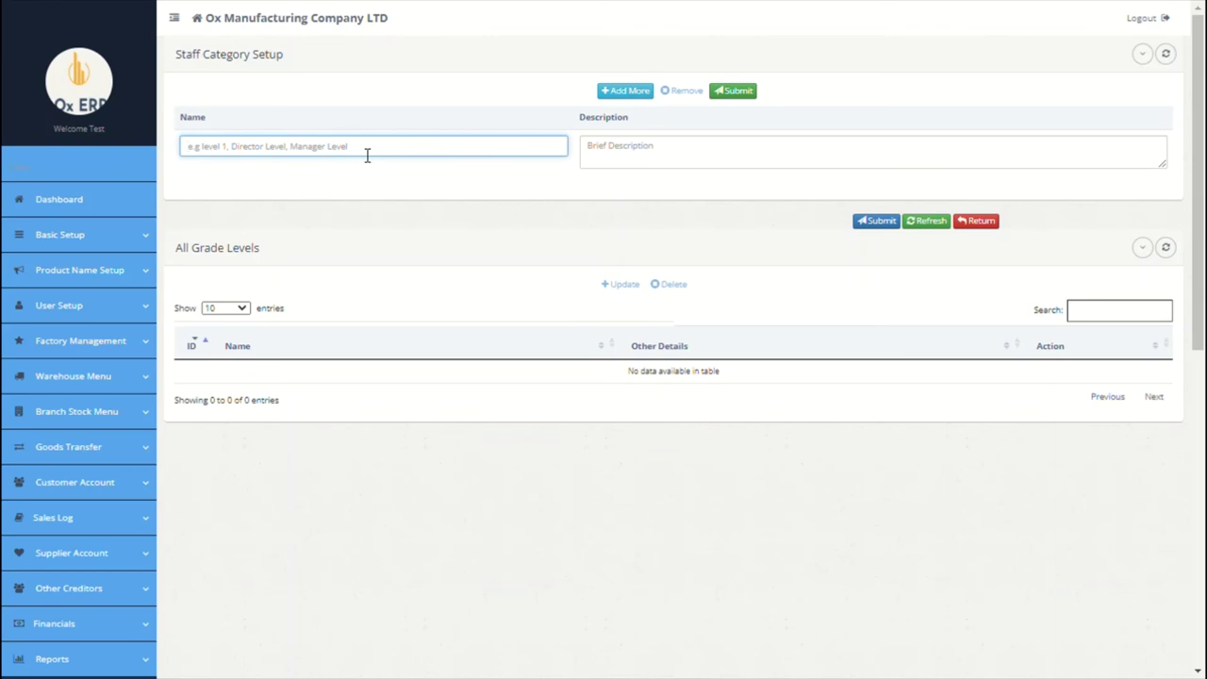
type("level 1")
left_click(619, 164)
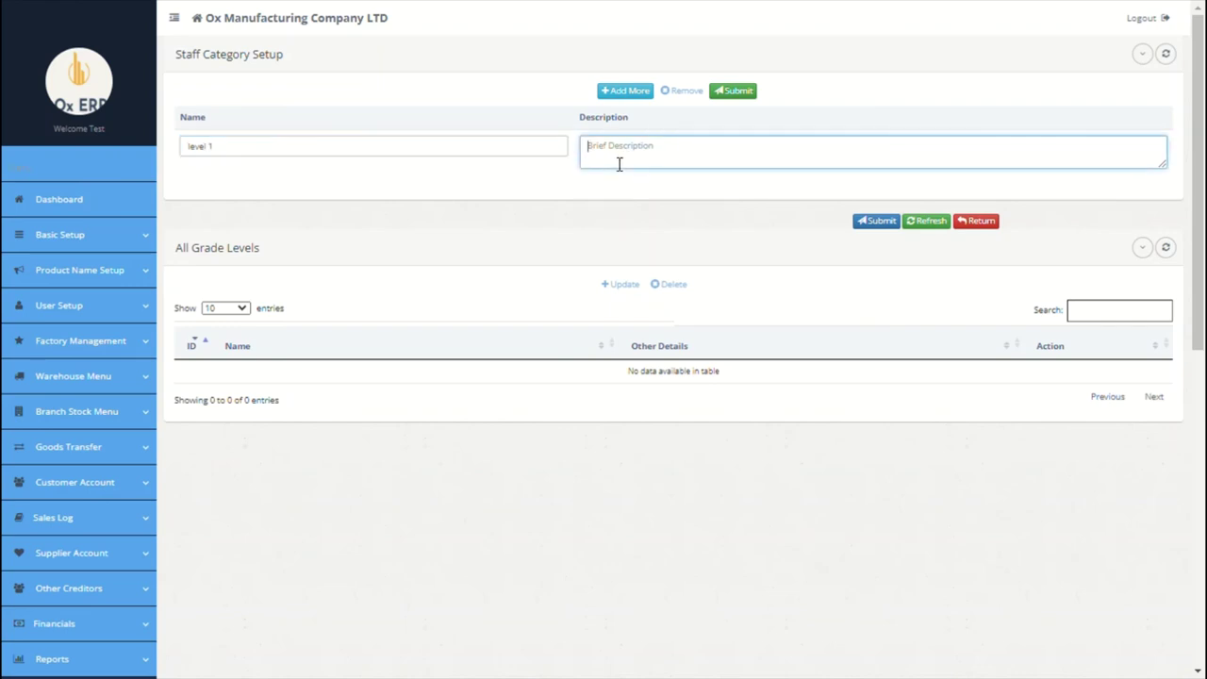
type("all")
key("BackSpace")
key("BackSpace")
type("ff")
left_click(632, 92)
left_click(466, 154)
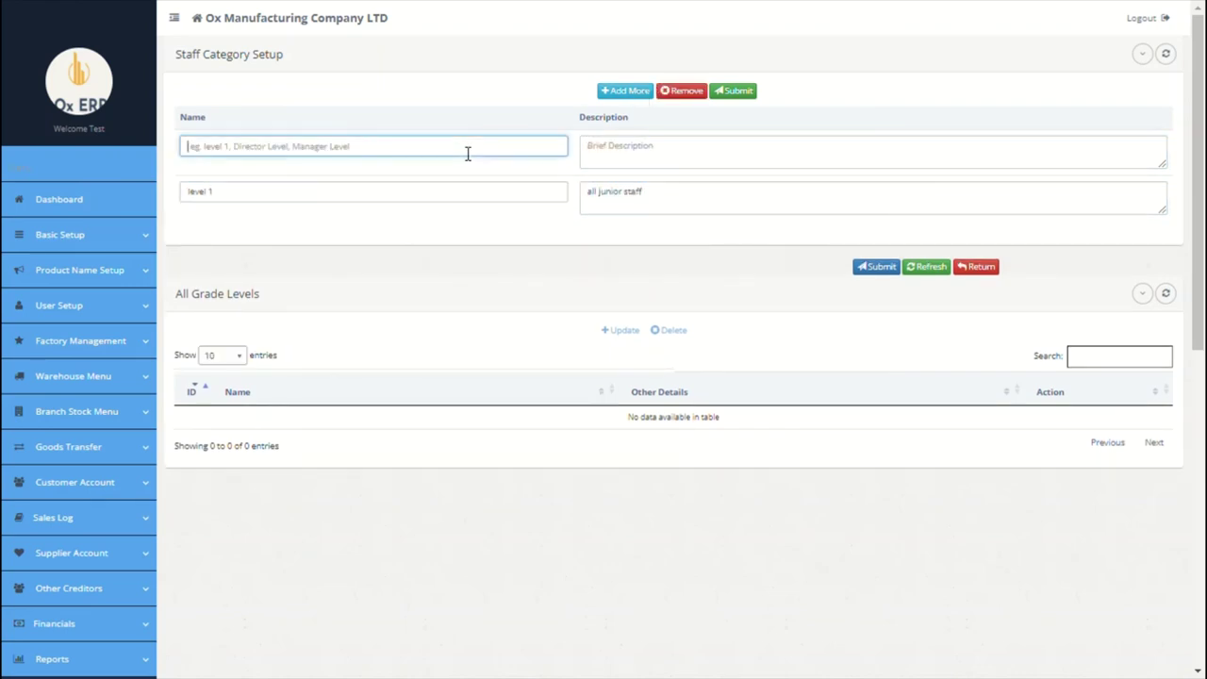
type("level 2")
left_click(695, 157)
type("mid")
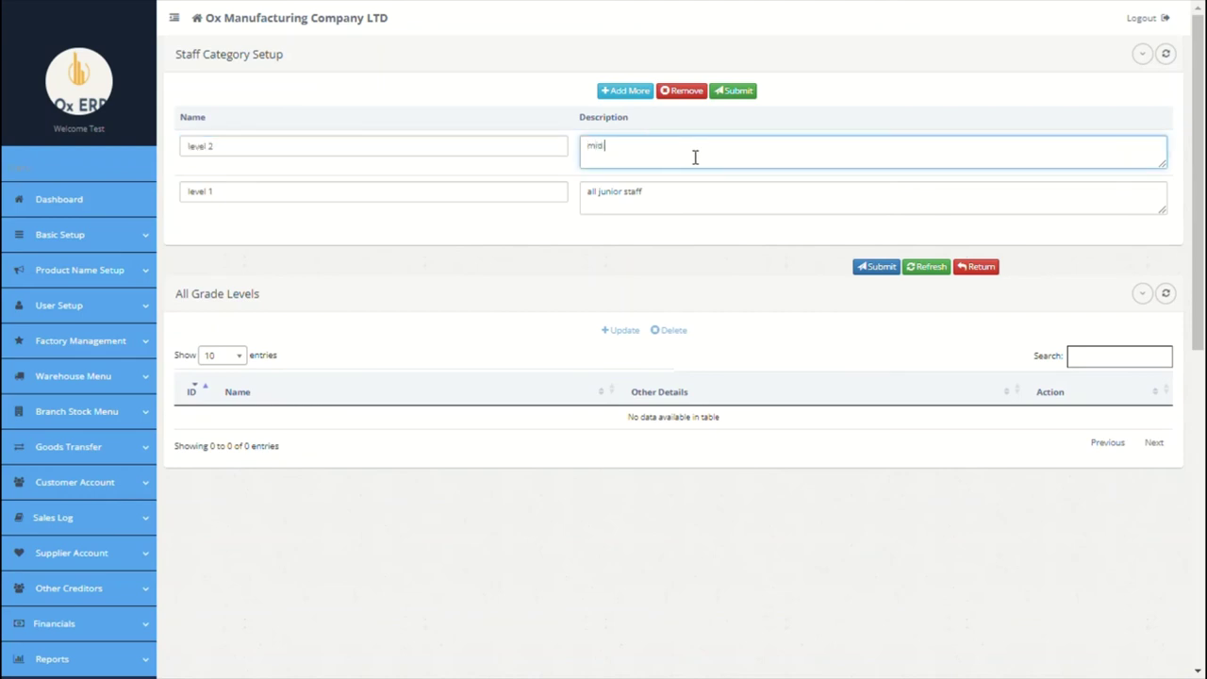
type(" level")
Step: Add Manager and Senior Manager categories and submit all four
left_click(641, 92)
left_click(427, 154)
type("man")
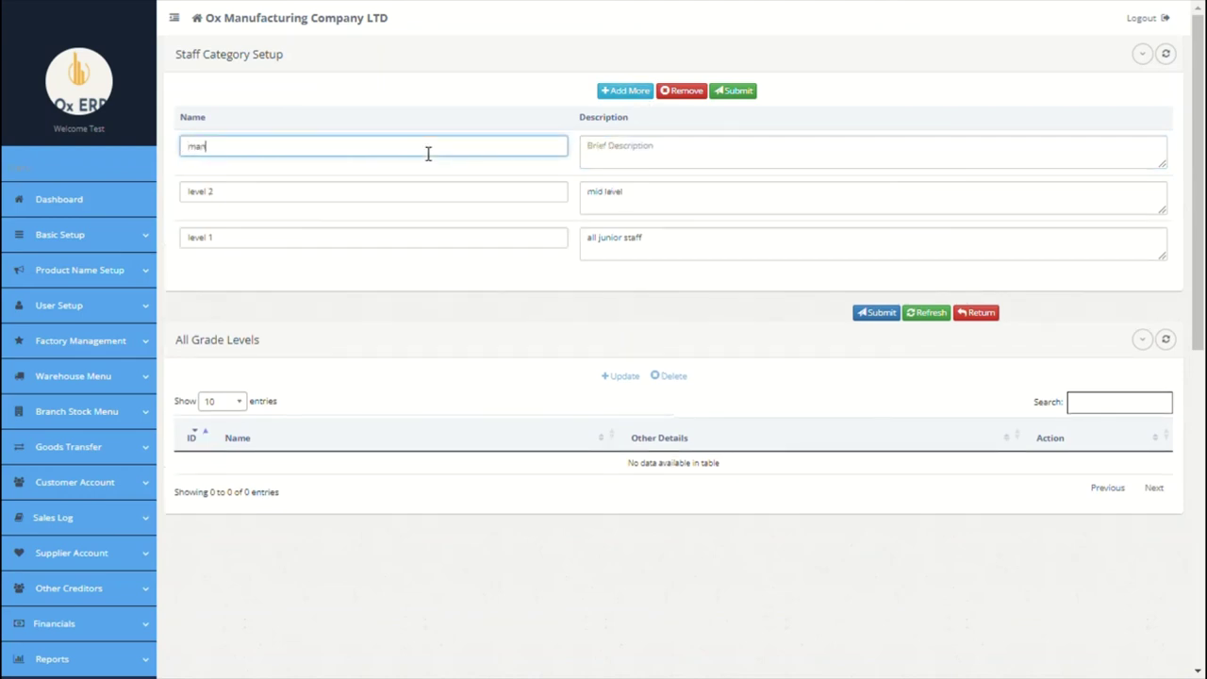
type("ager")
left_click(605, 162)
left_click(623, 90)
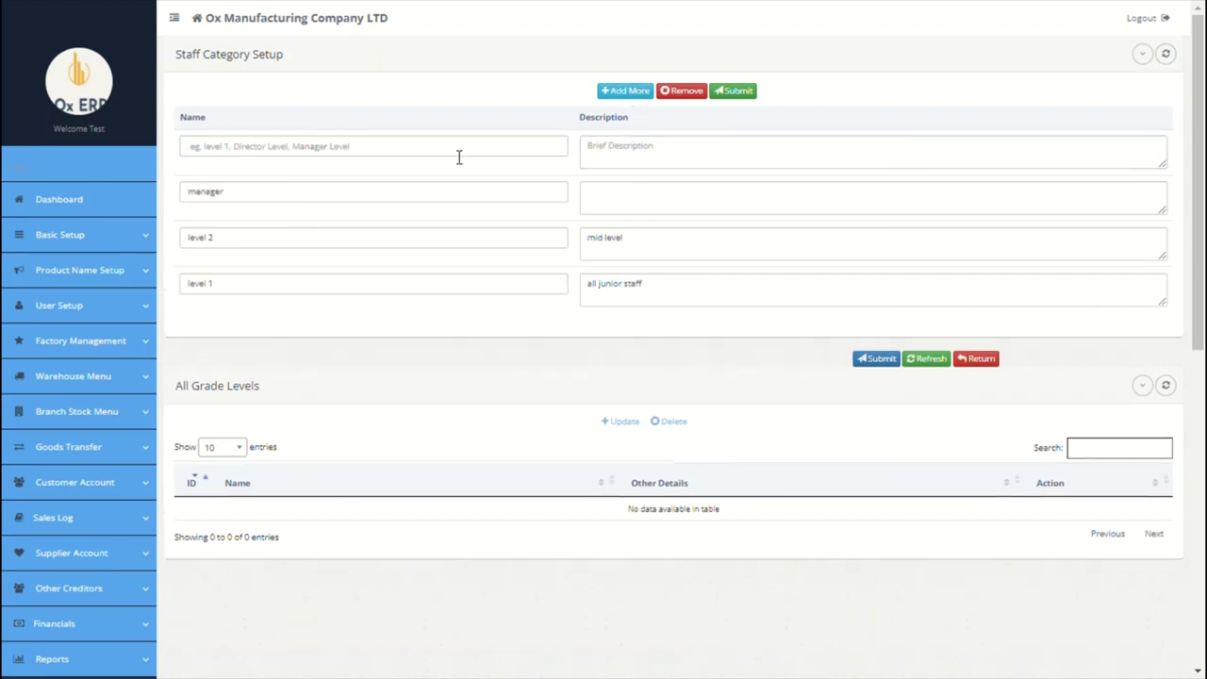
left_click(449, 161)
type("senior manager")
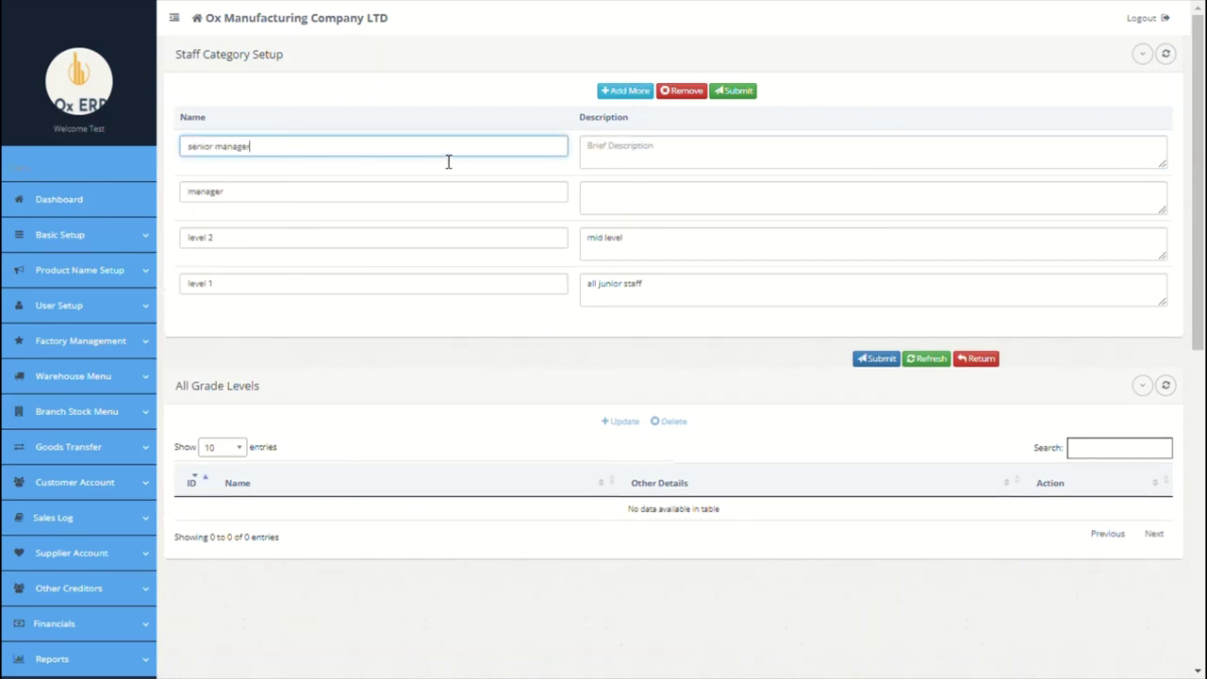
left_click(665, 165)
left_click(874, 357)
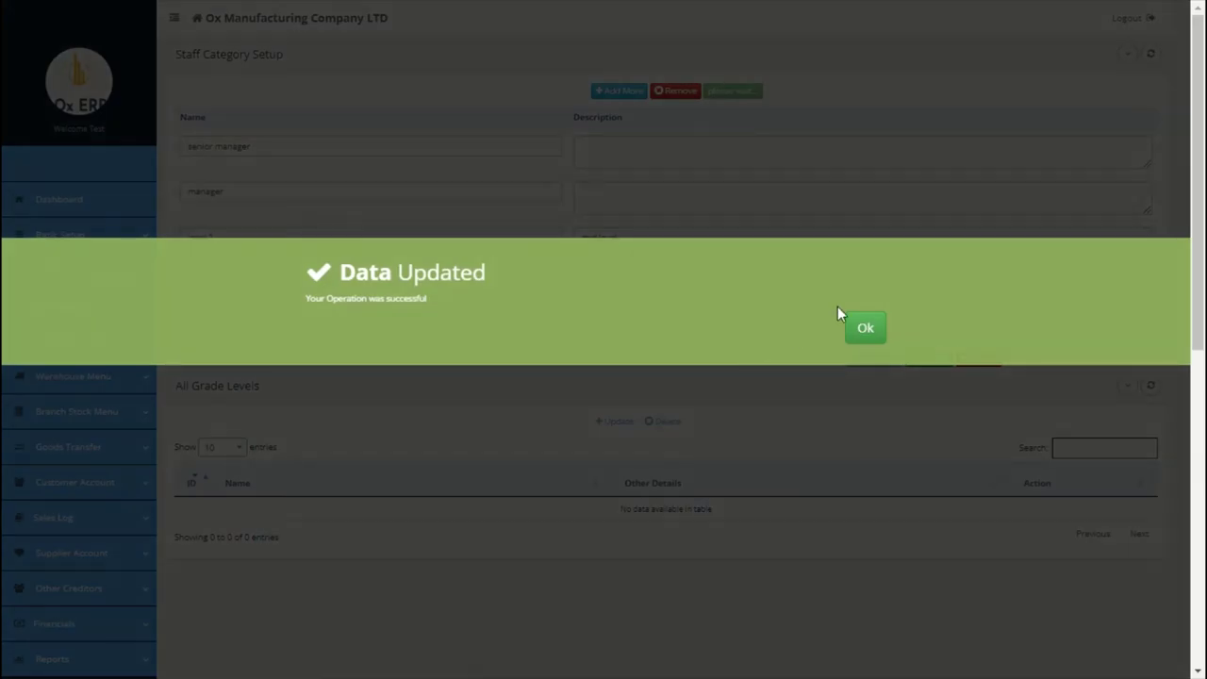
left_click(869, 325)
scroll(858, 330, "down", 4)
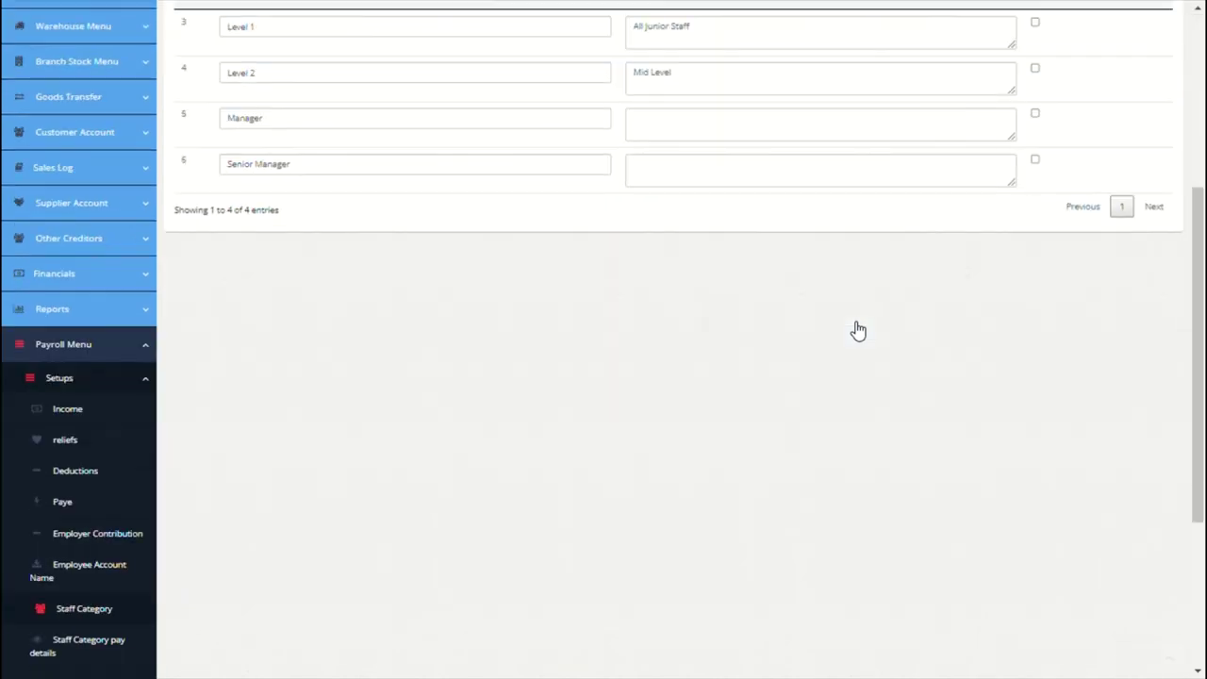
scroll(194, 571, "down", 2)
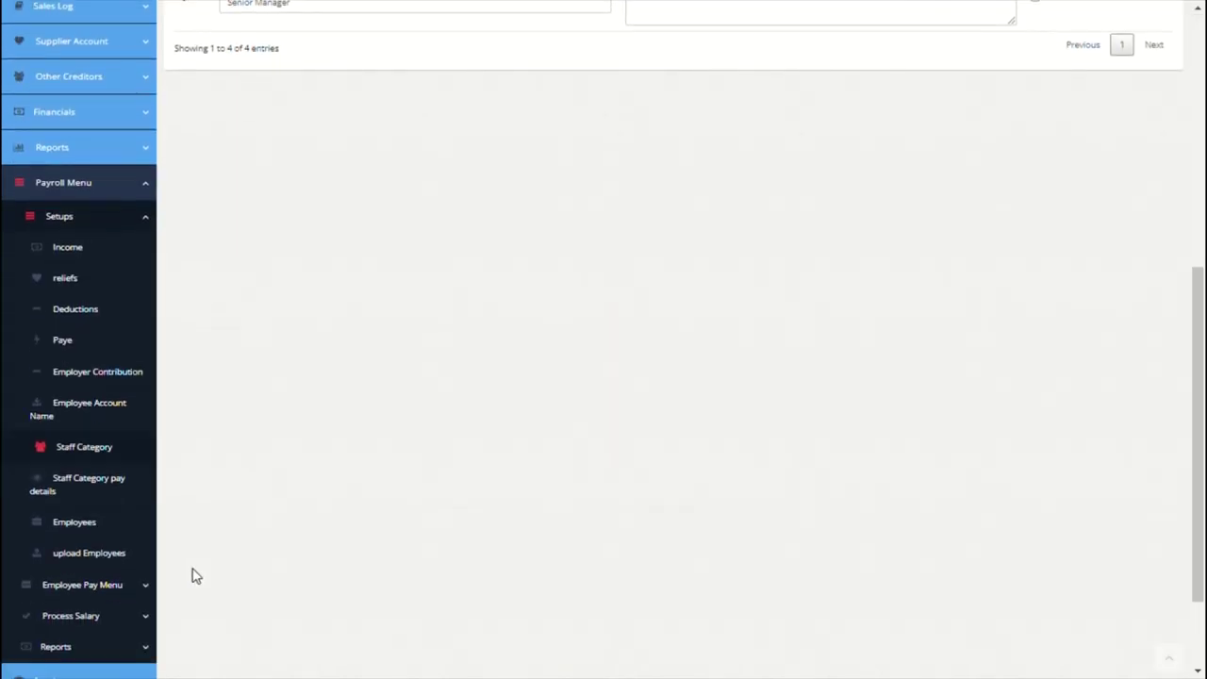
Step: Load the payroll settings for the Level 1 grade
left_click(84, 487)
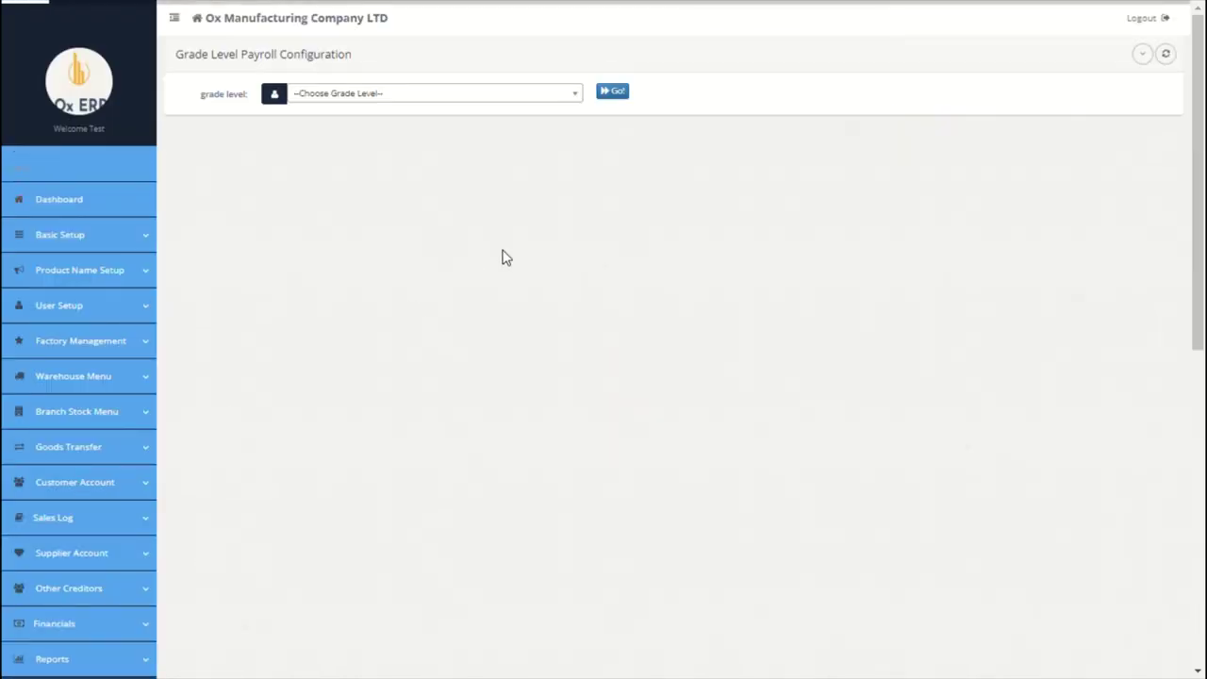
left_click(544, 110)
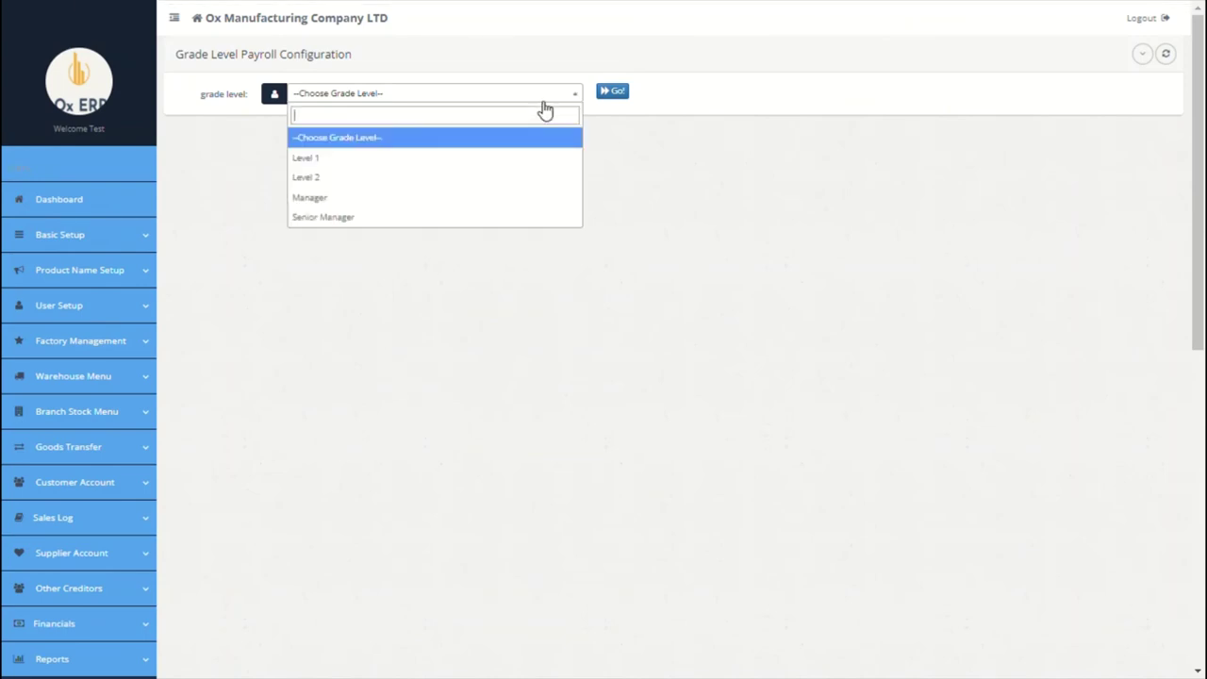
left_click(420, 158)
left_click(620, 95)
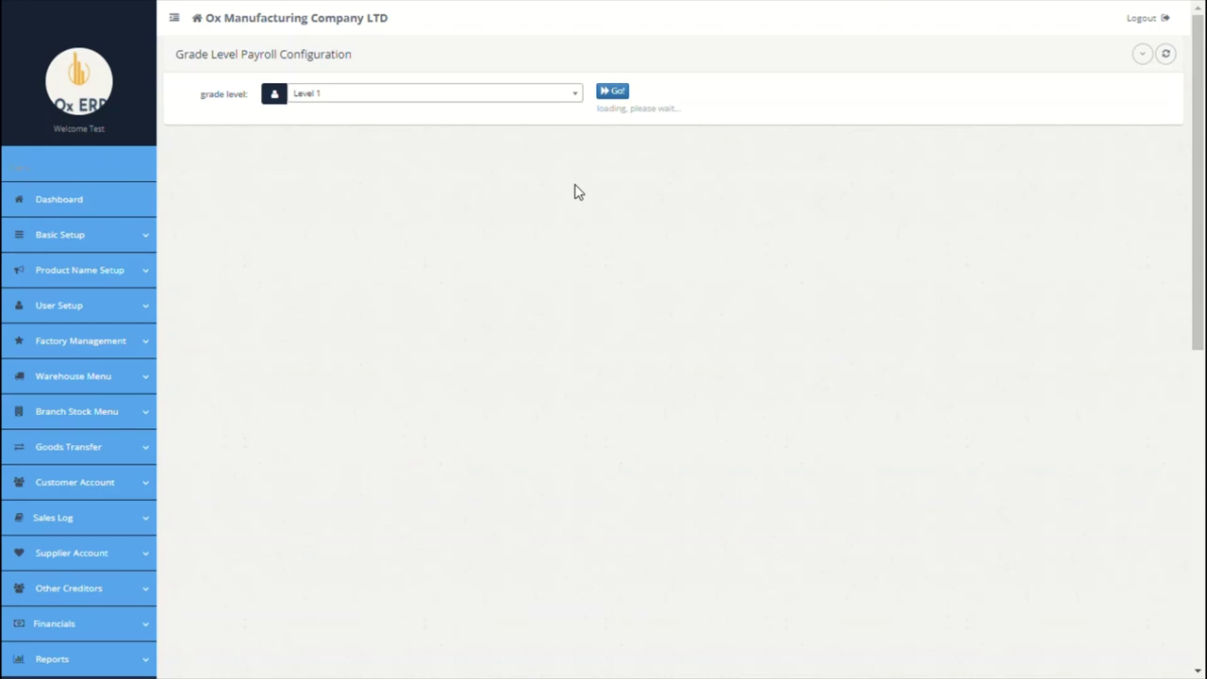
scroll(331, 162, "down", 4)
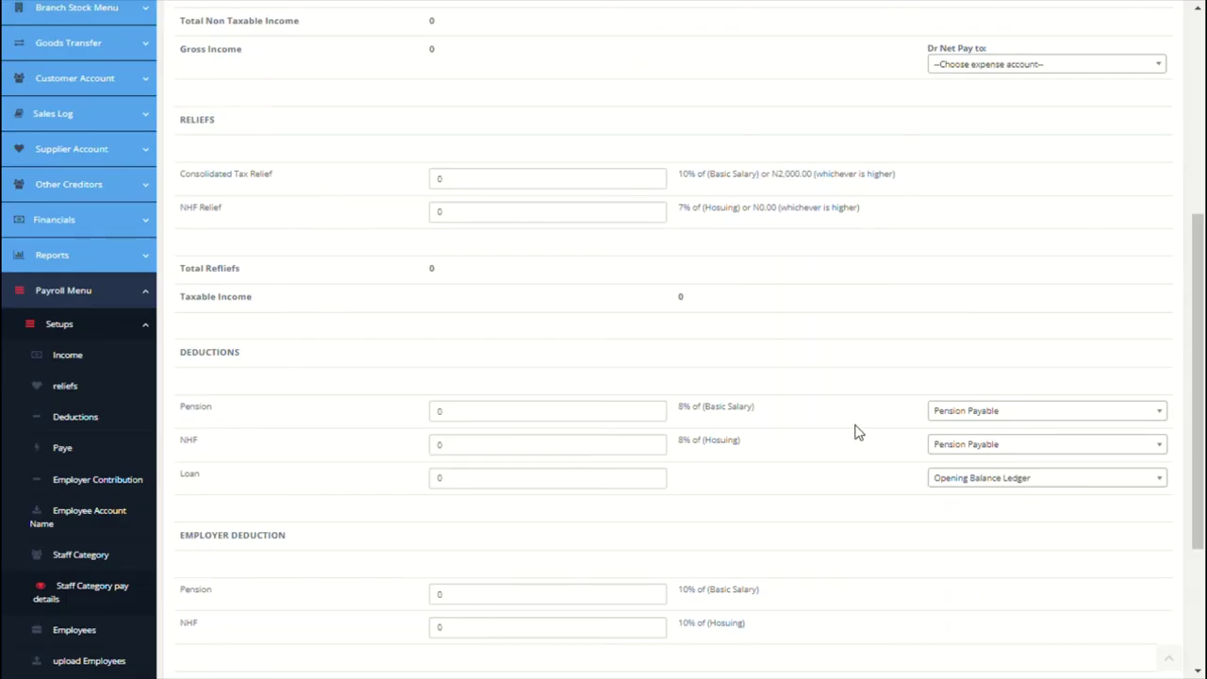
scroll(853, 419, "up", 2)
scroll(845, 387, "up", 2)
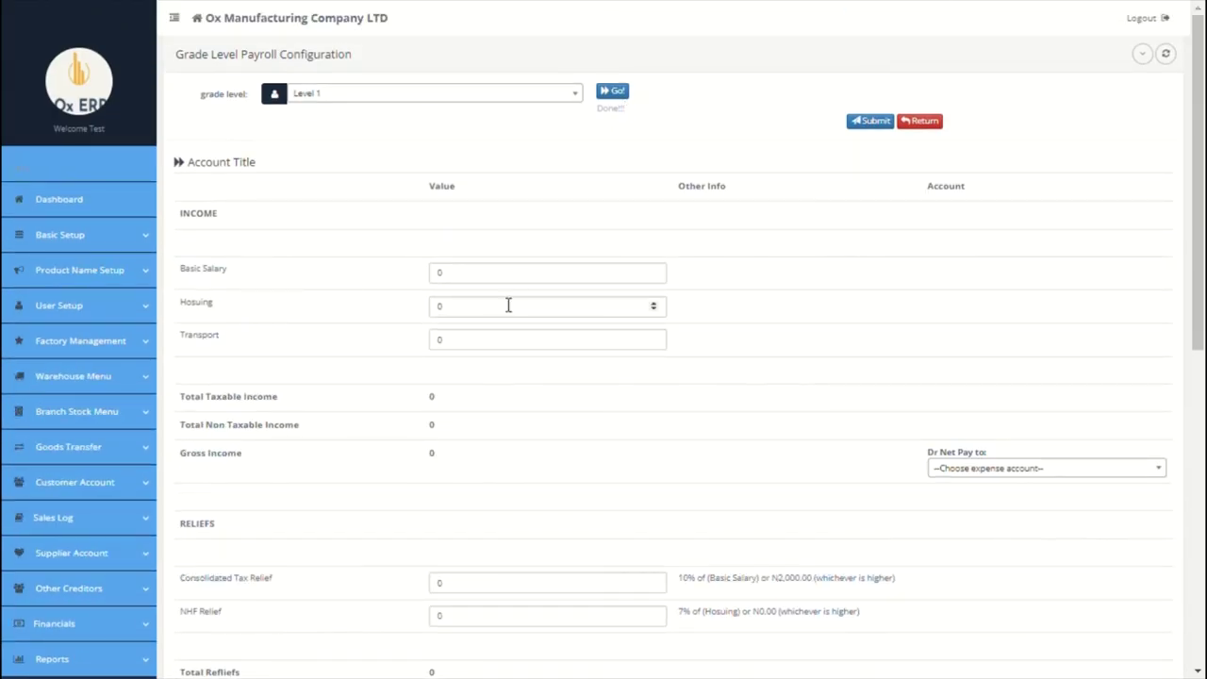
Step: Enter Basic Salary 29000, Housing 5000 and Transport 2300 for Level 1
left_click(439, 274)
type("29000")
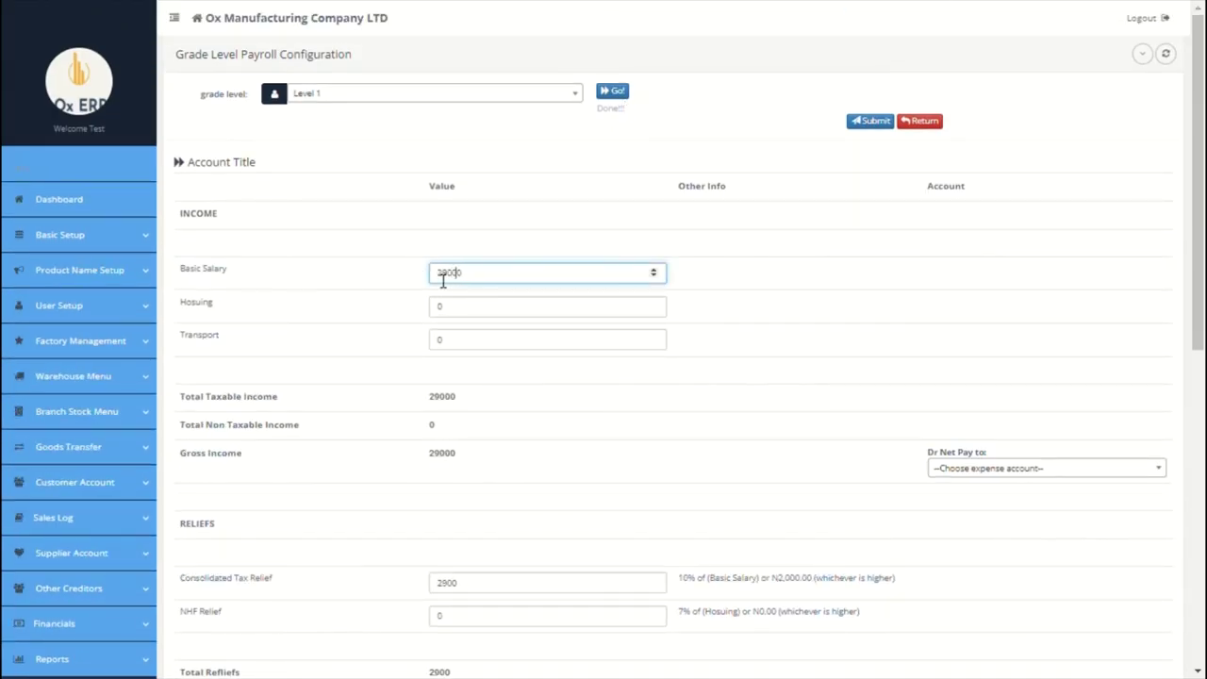
left_click(443, 313)
type("5000")
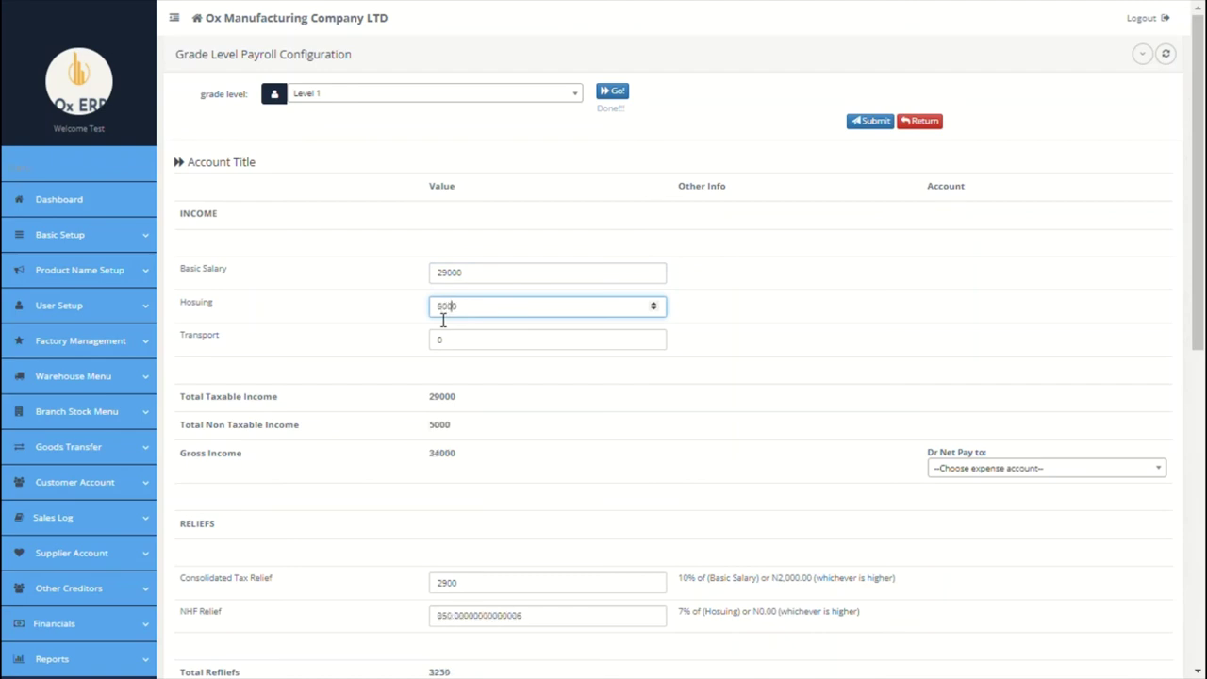
left_click(444, 345)
type("23")
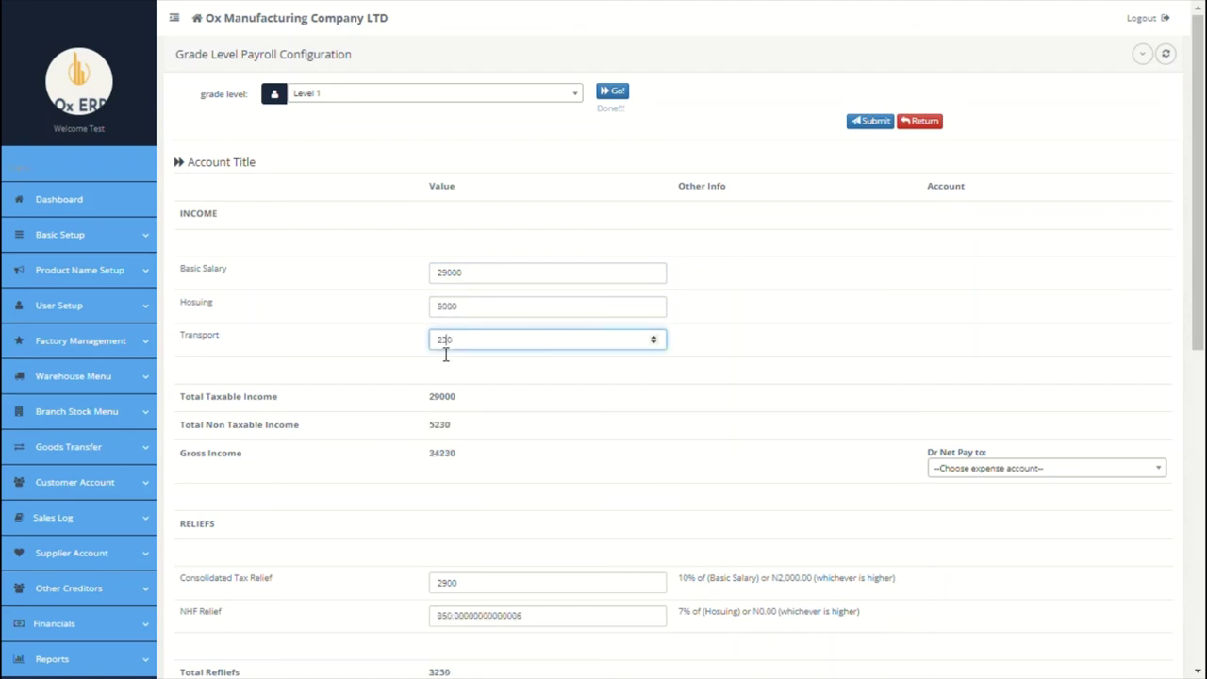
type("0")
scroll(623, 414, "down", 1)
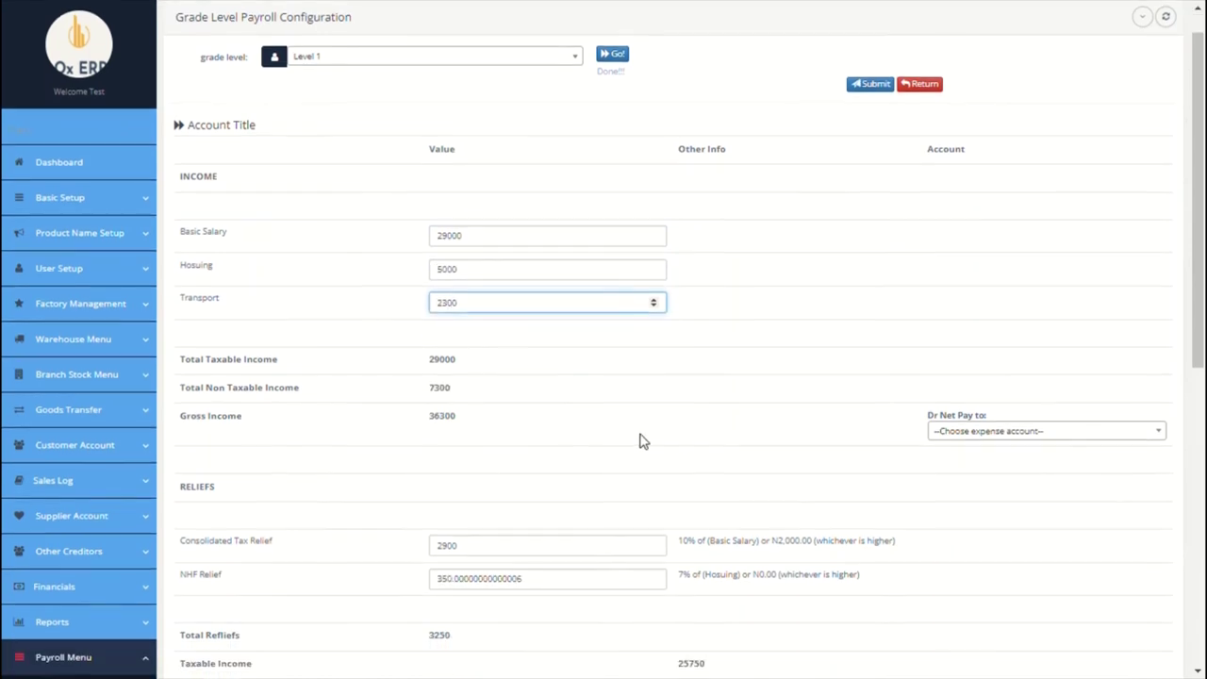
Step: Debit net pay to Salary, credit it to Net Salary Payable, and save the configuration
left_click(1033, 435)
left_click(1012, 497)
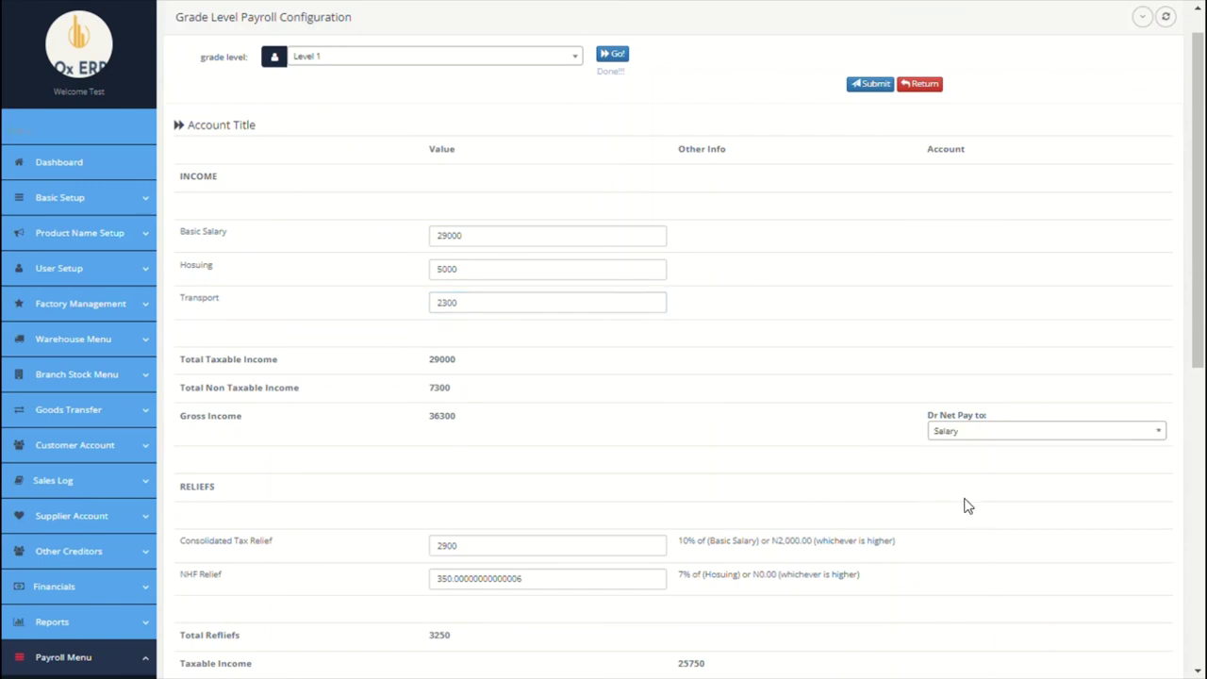
scroll(906, 459, "down", 3)
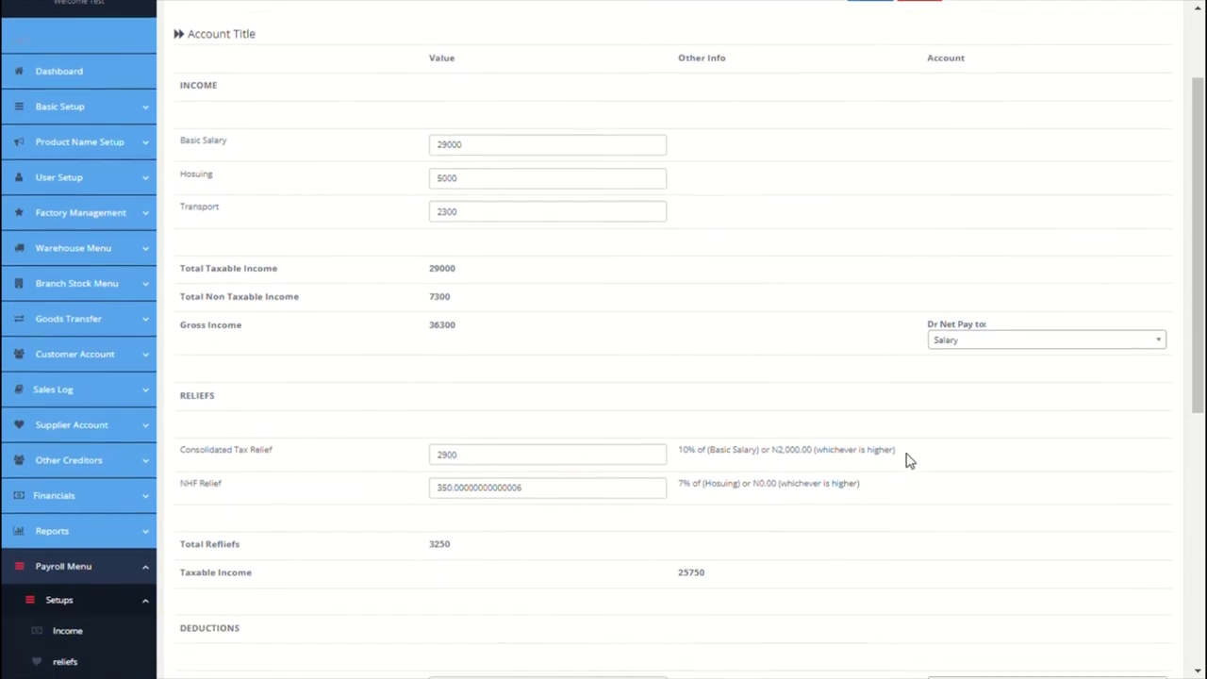
scroll(907, 459, "down", 5)
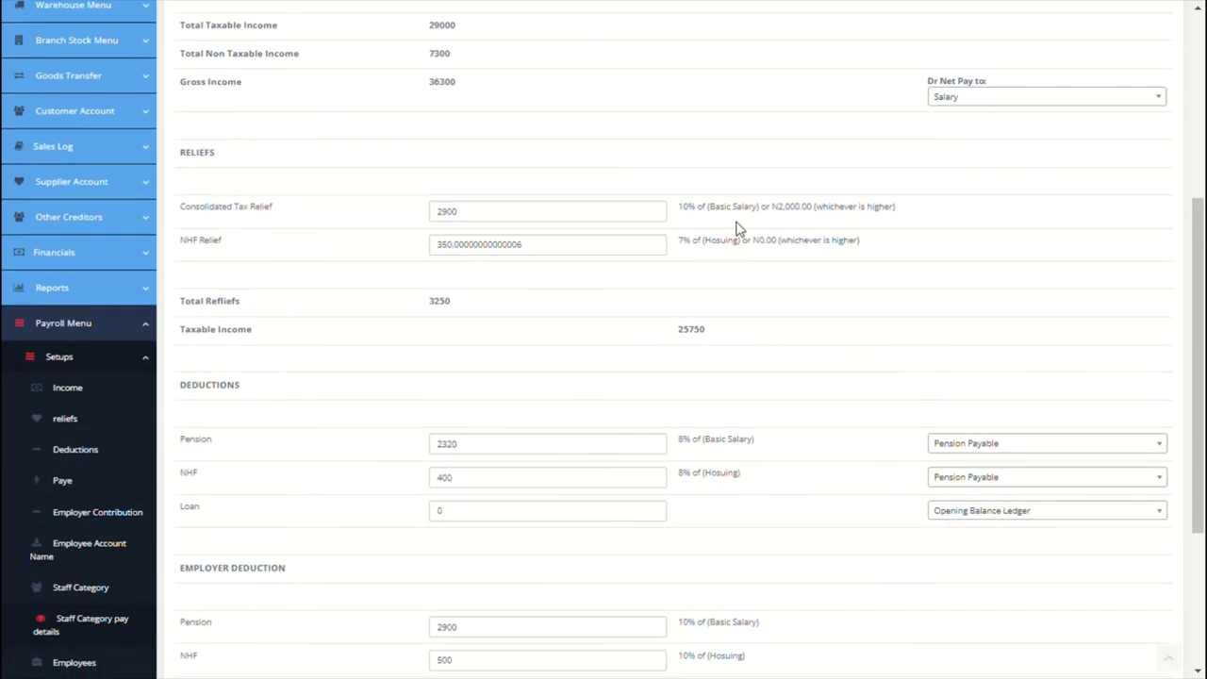
scroll(837, 323, "down", 2)
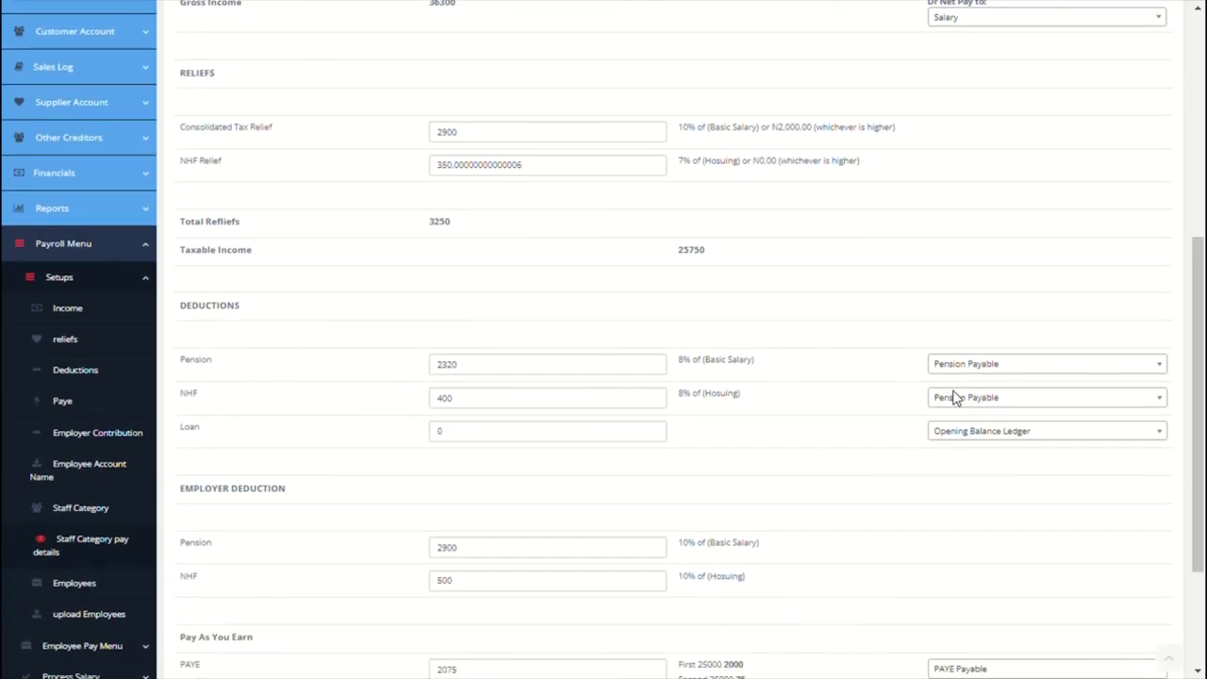
left_click(989, 448)
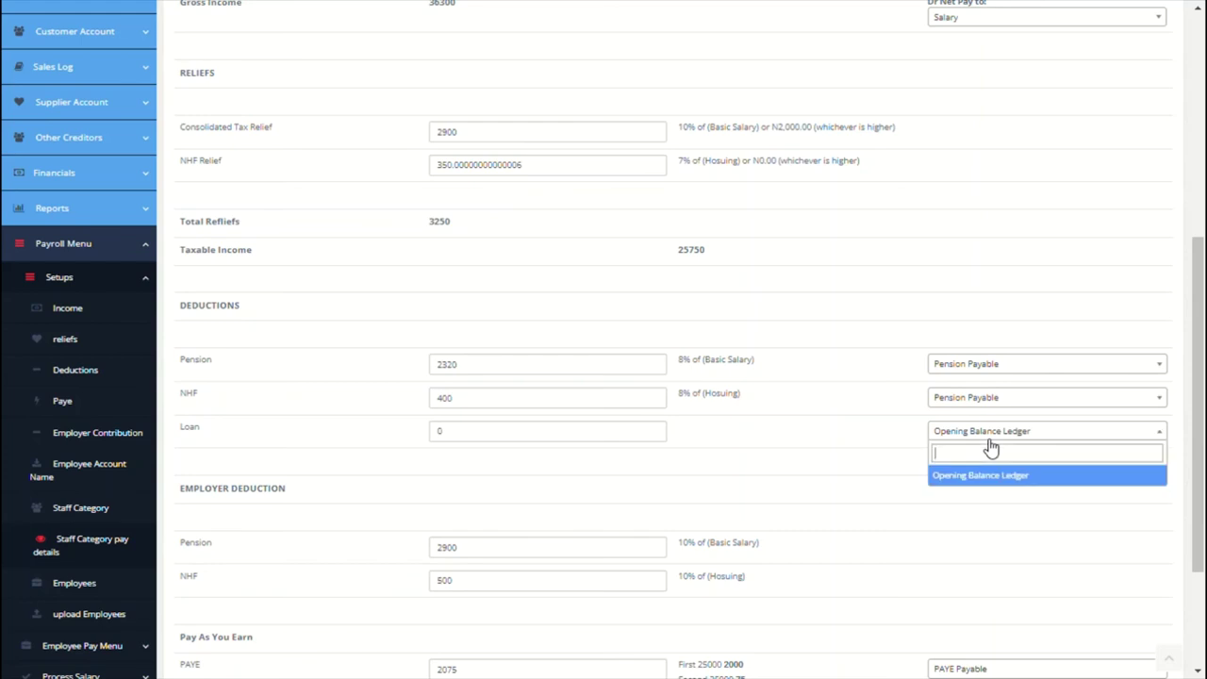
left_click(924, 471)
scroll(919, 473, "down", 4)
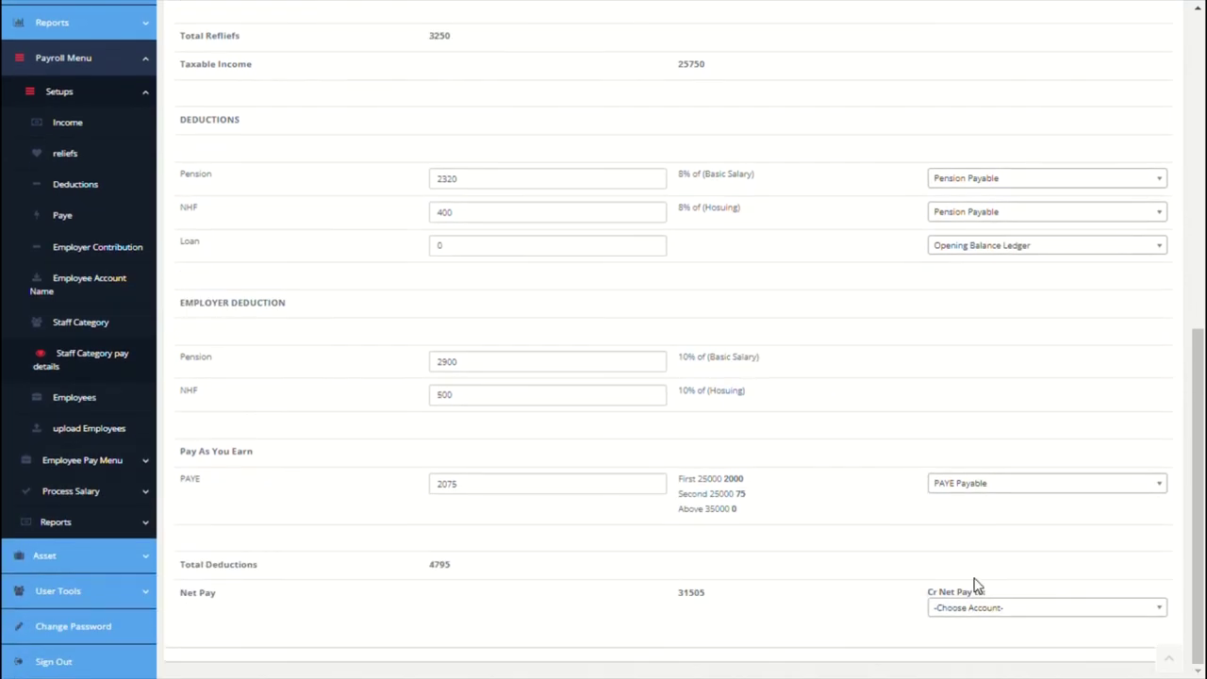
left_click(978, 612)
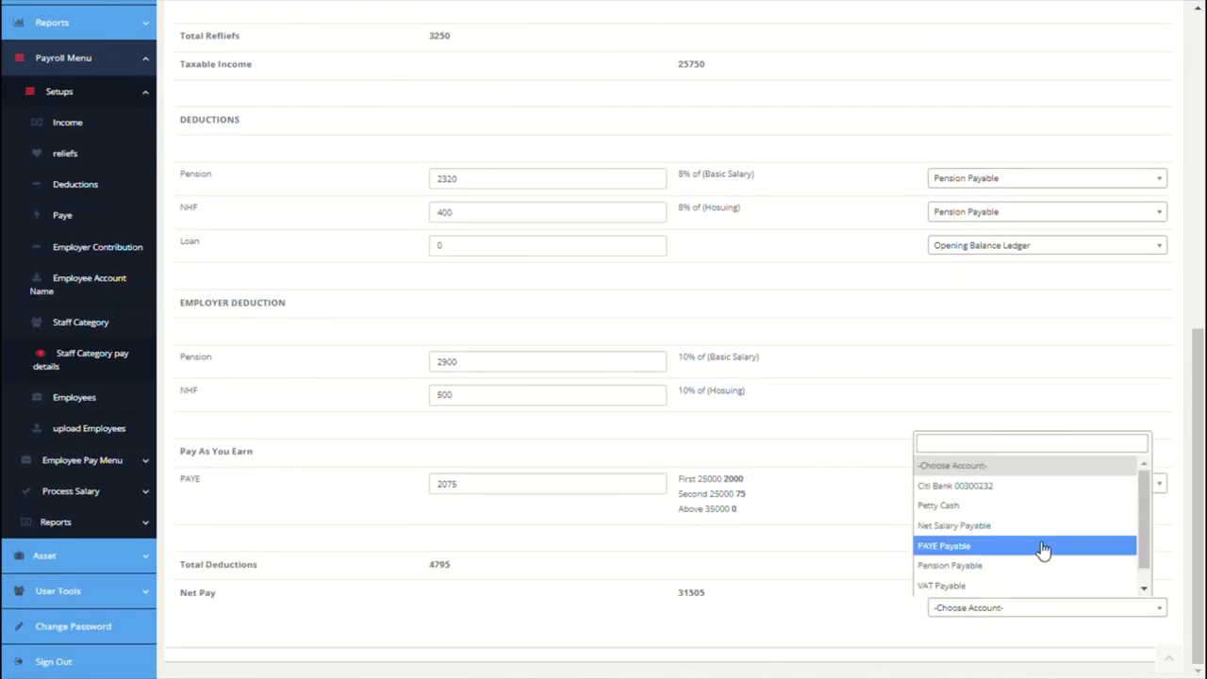
left_click(986, 527)
scroll(825, 446, "up", 7)
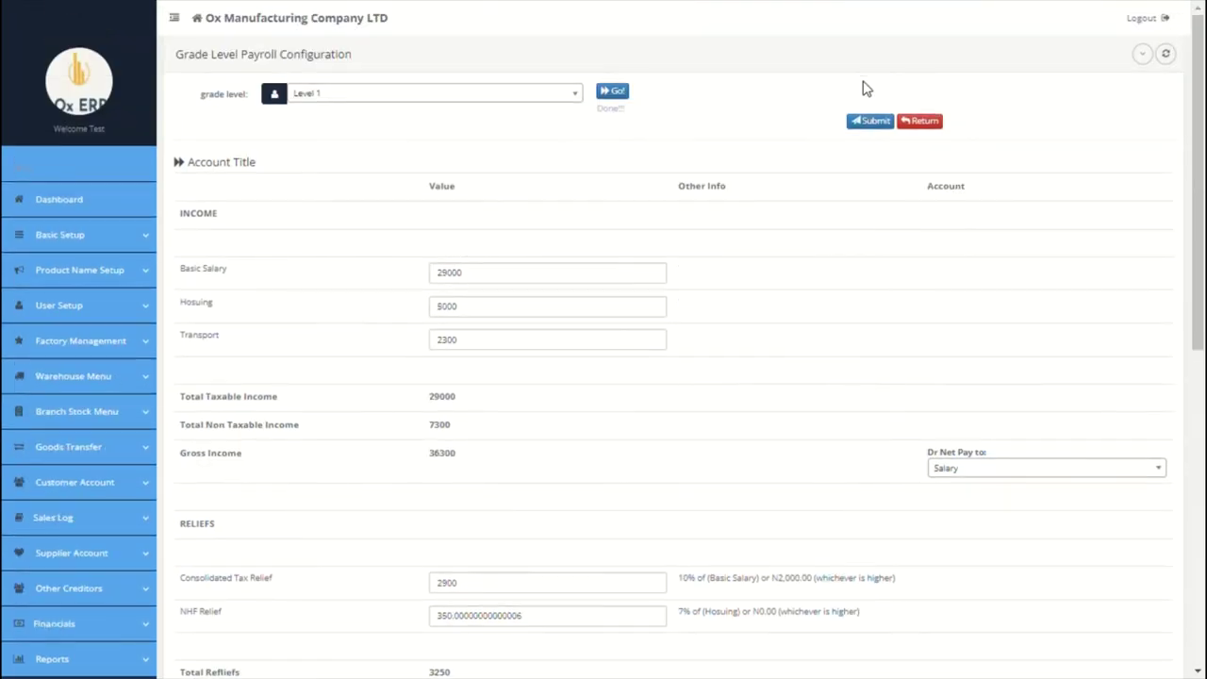
left_click(869, 121)
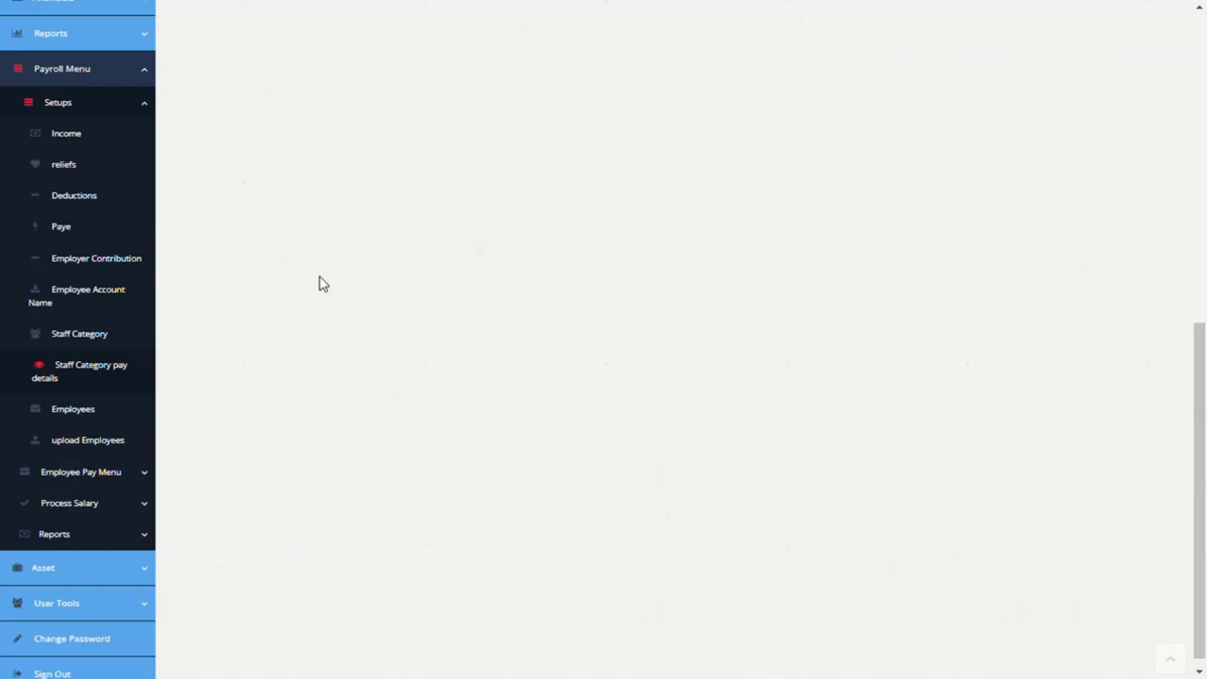
Step: On the add-employee page, enter the employee's first name, last name and employee ID
left_click(87, 409)
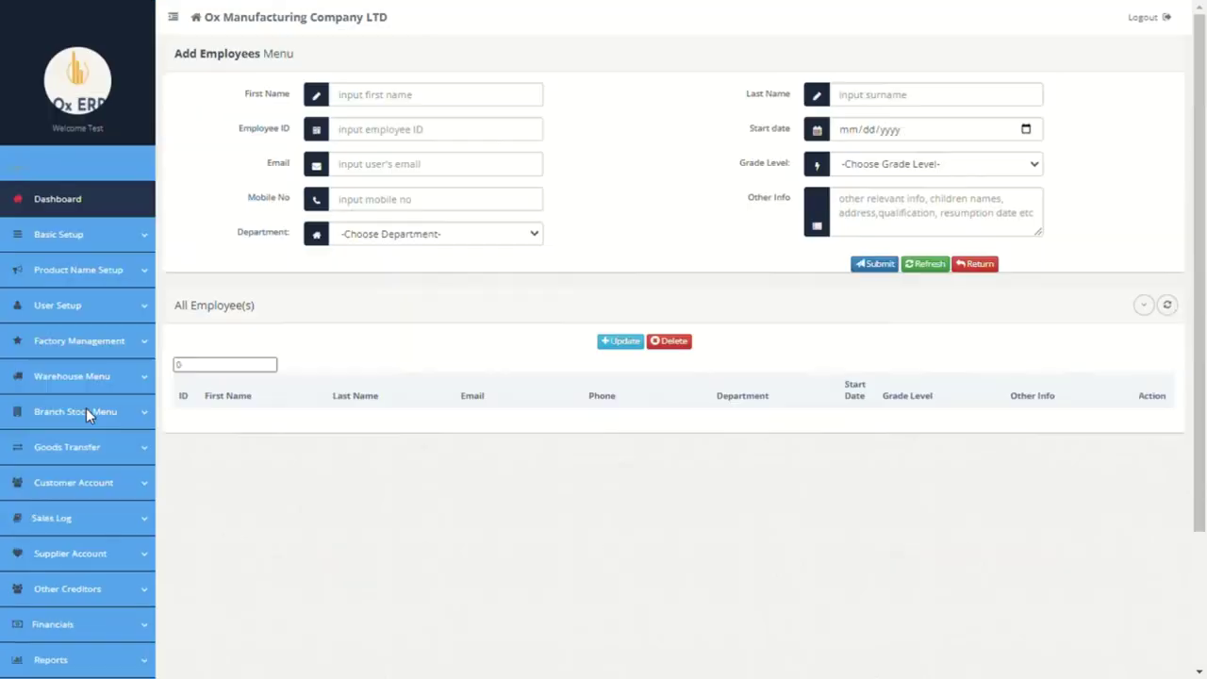
left_click(457, 103)
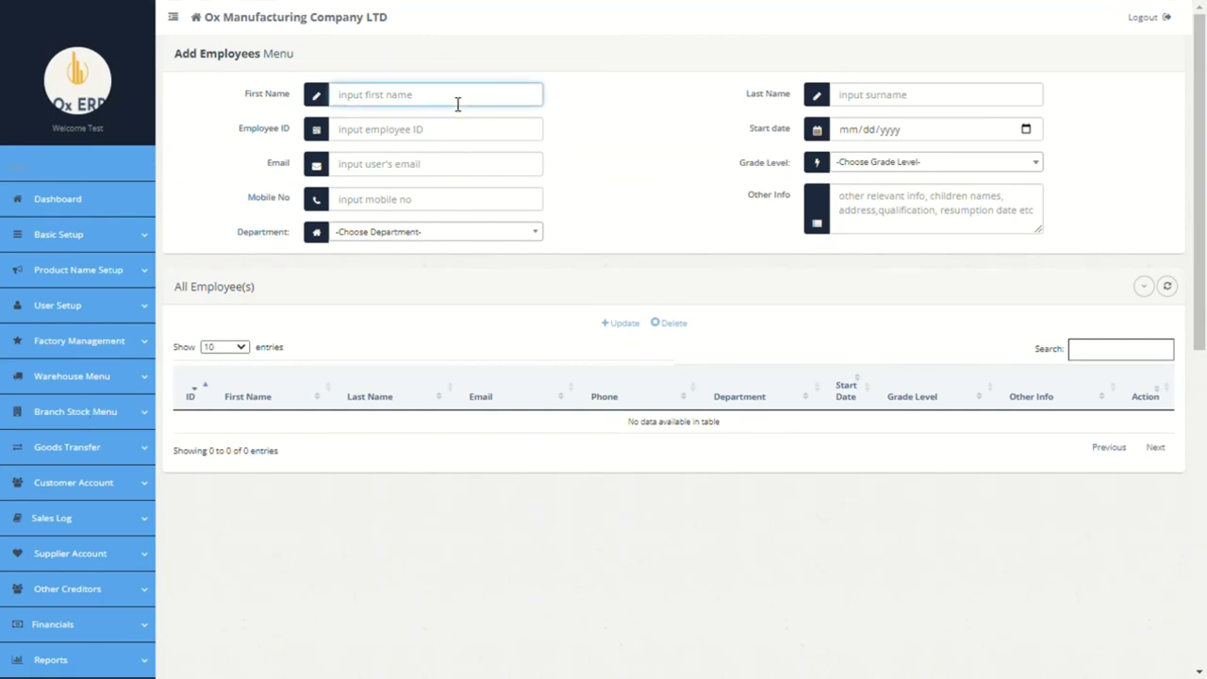
type("Mrs")
left_click(876, 104)
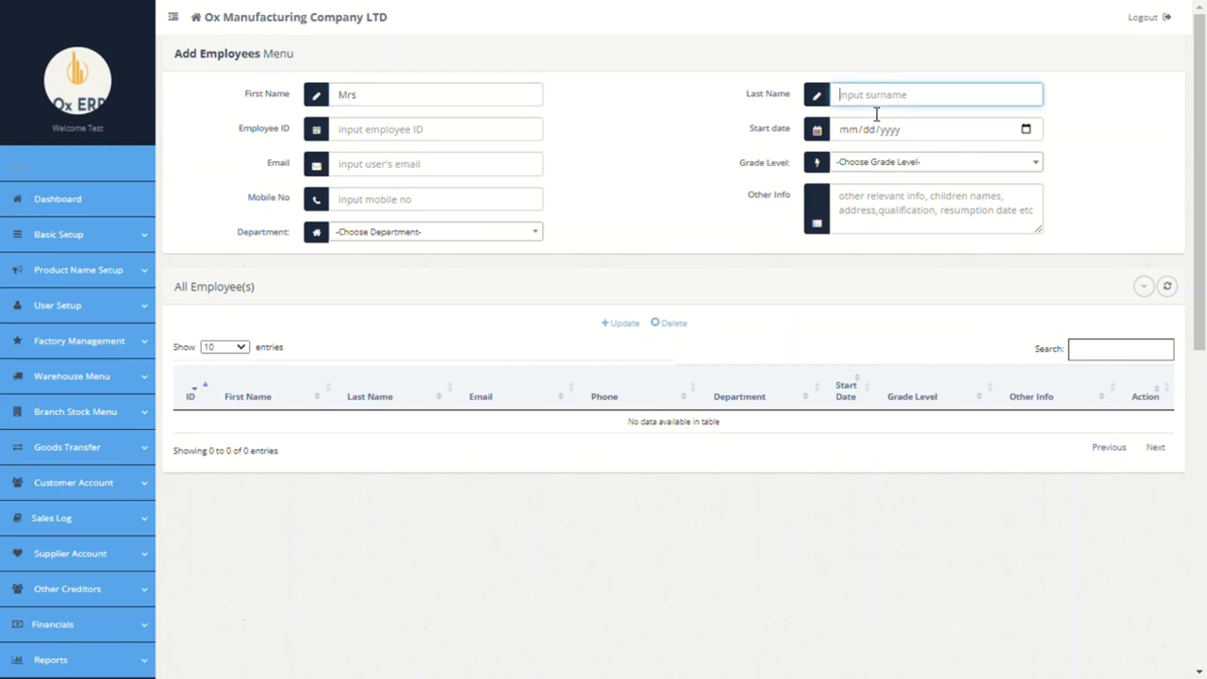
type("GTYU")
left_click(476, 137)
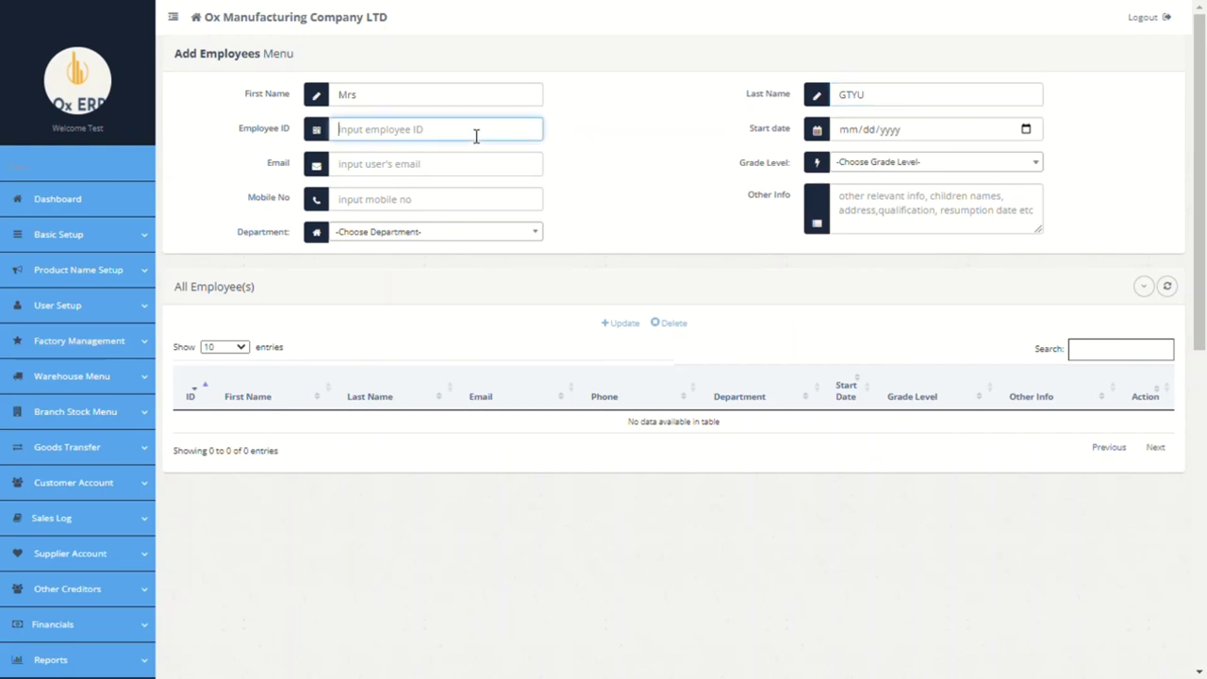
type("0032")
Step: Set the start date to 09/01/2021, grade level to Level 1 and department to Paris
left_click(969, 137)
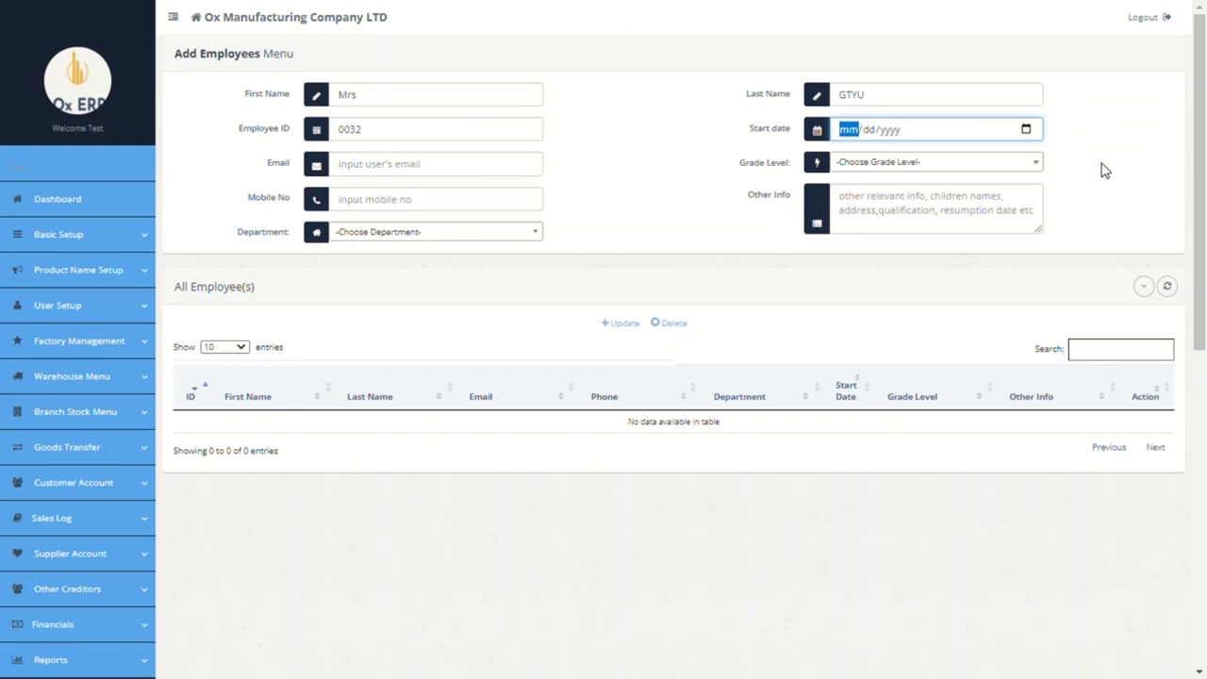
scroll(948, 173, "down", 1)
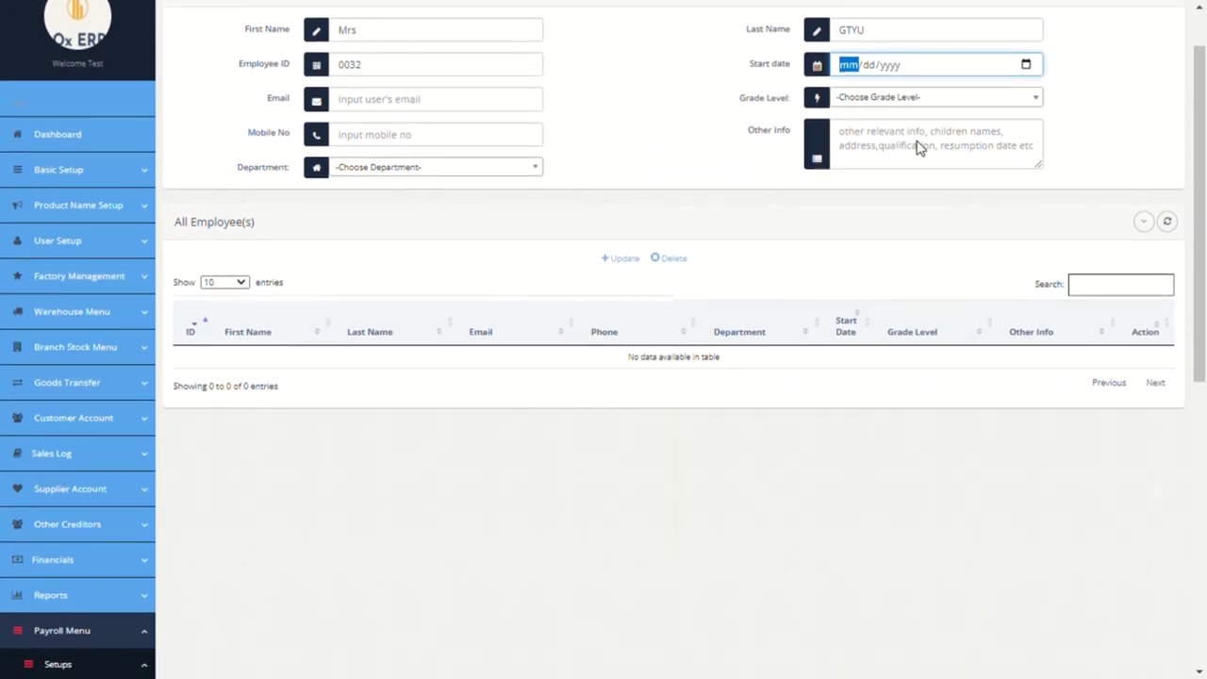
type("09/01/2021")
left_click(468, 115)
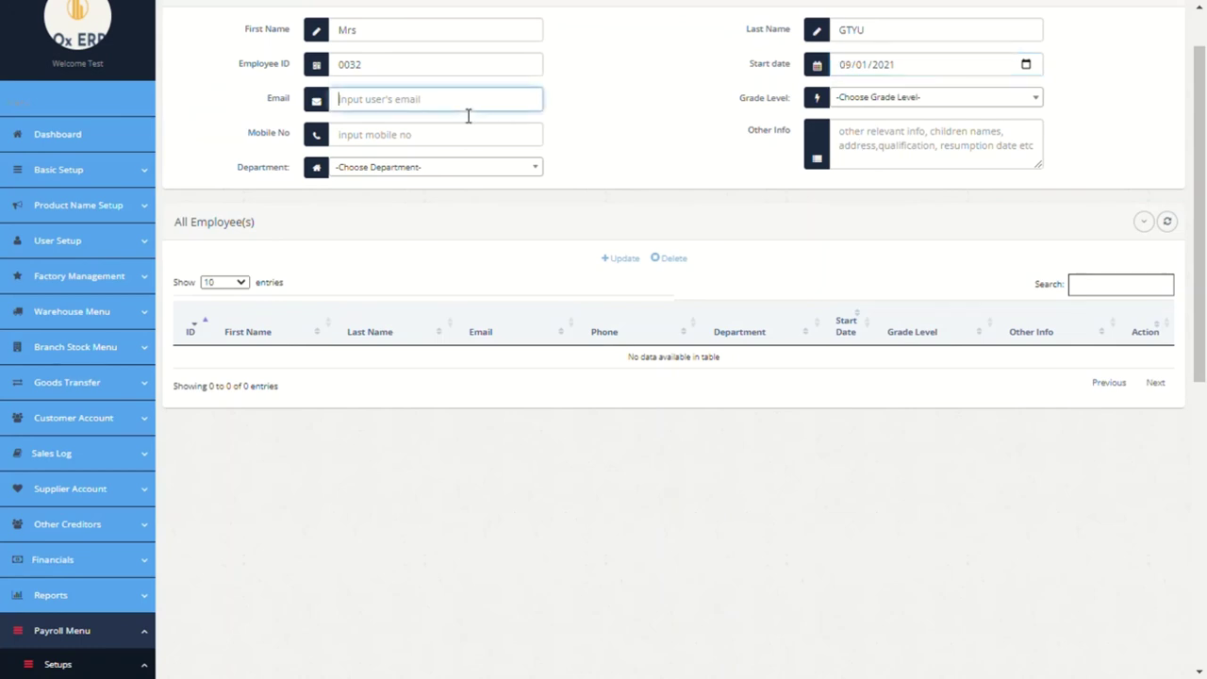
left_click(843, 100)
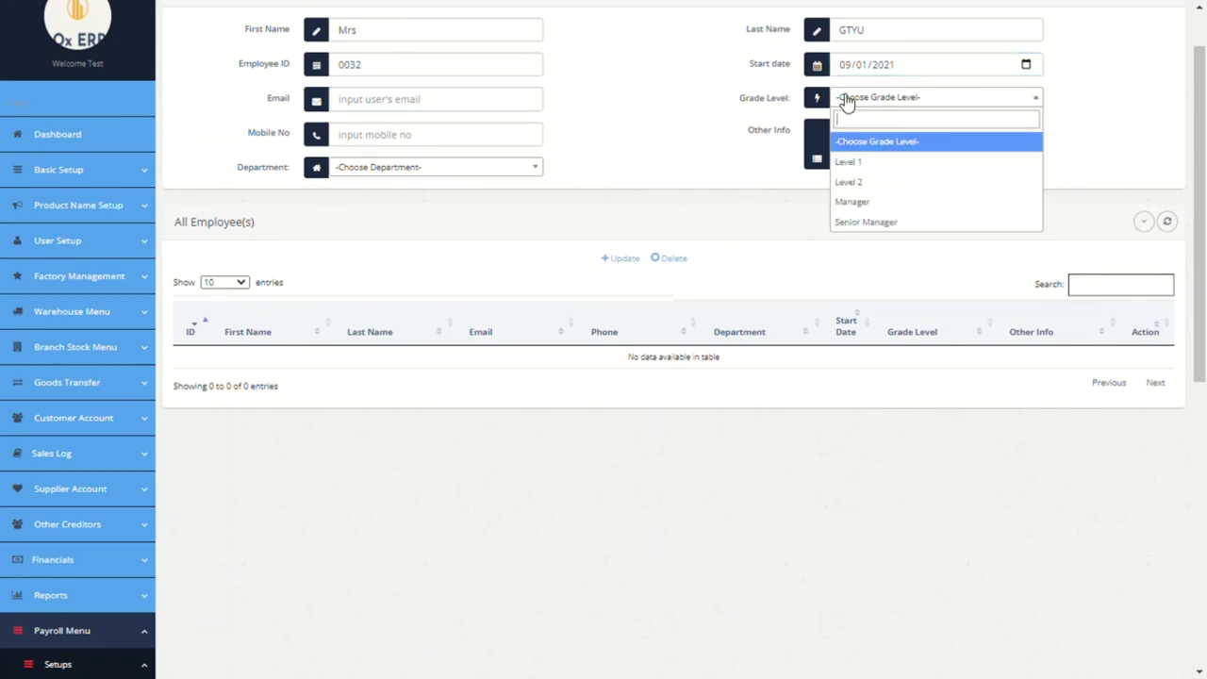
left_click(871, 167)
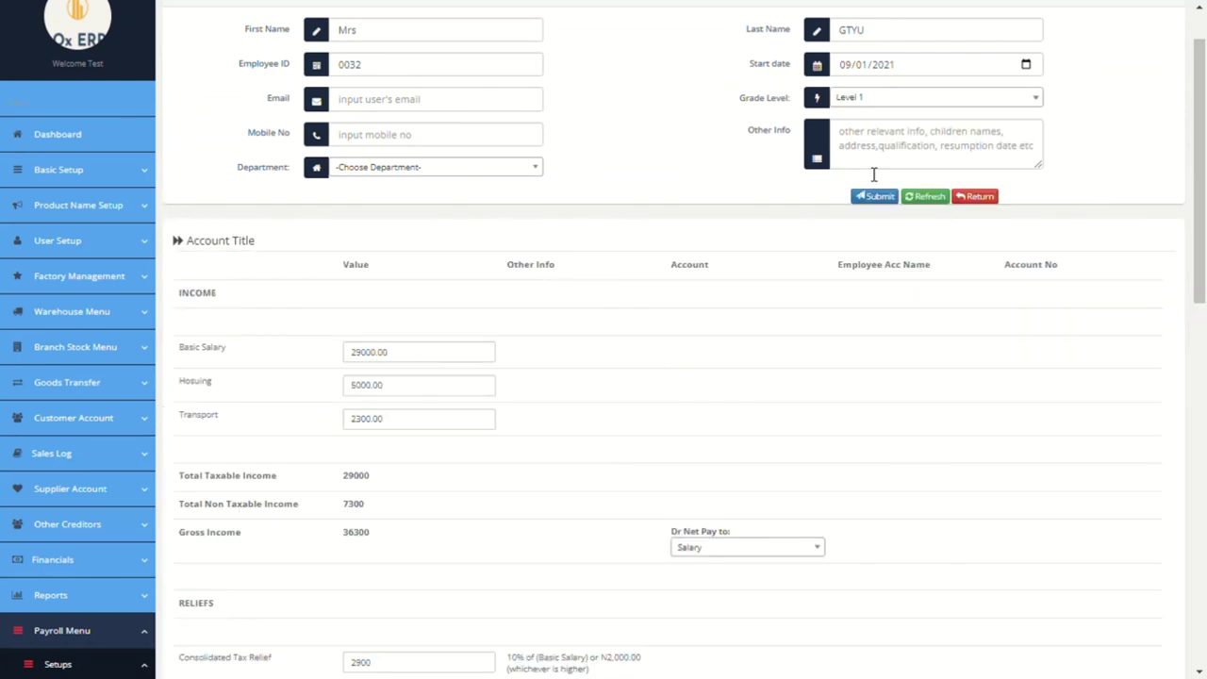
left_click(526, 170)
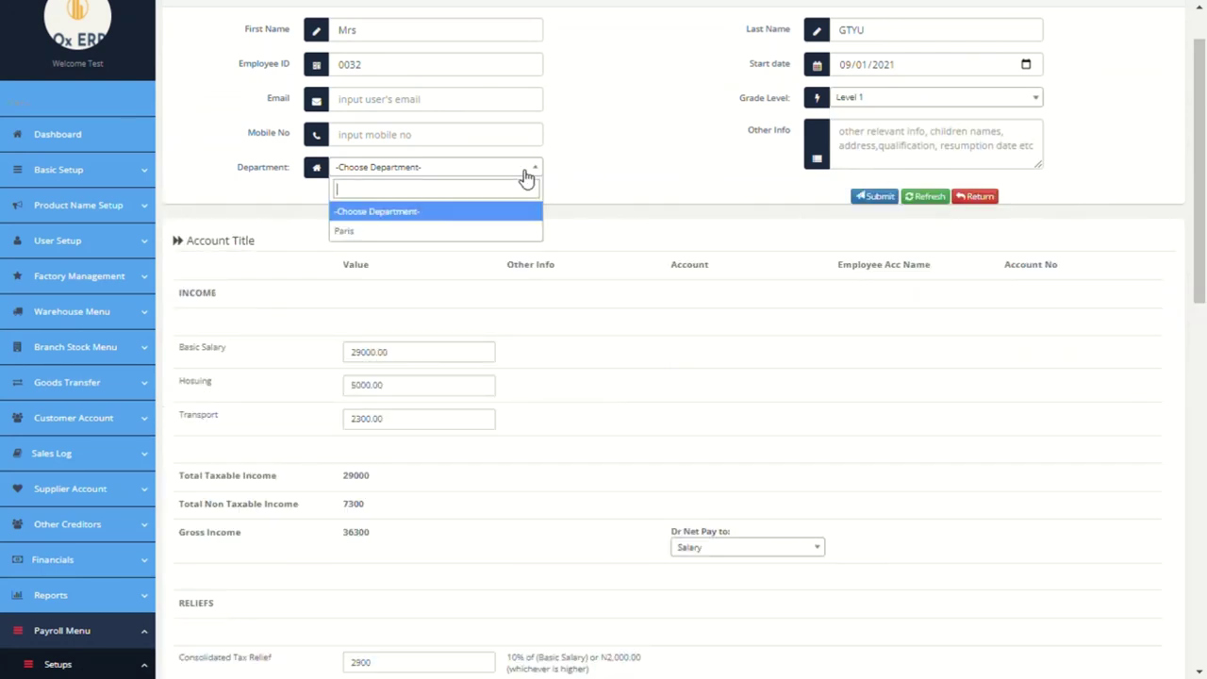
left_click(422, 234)
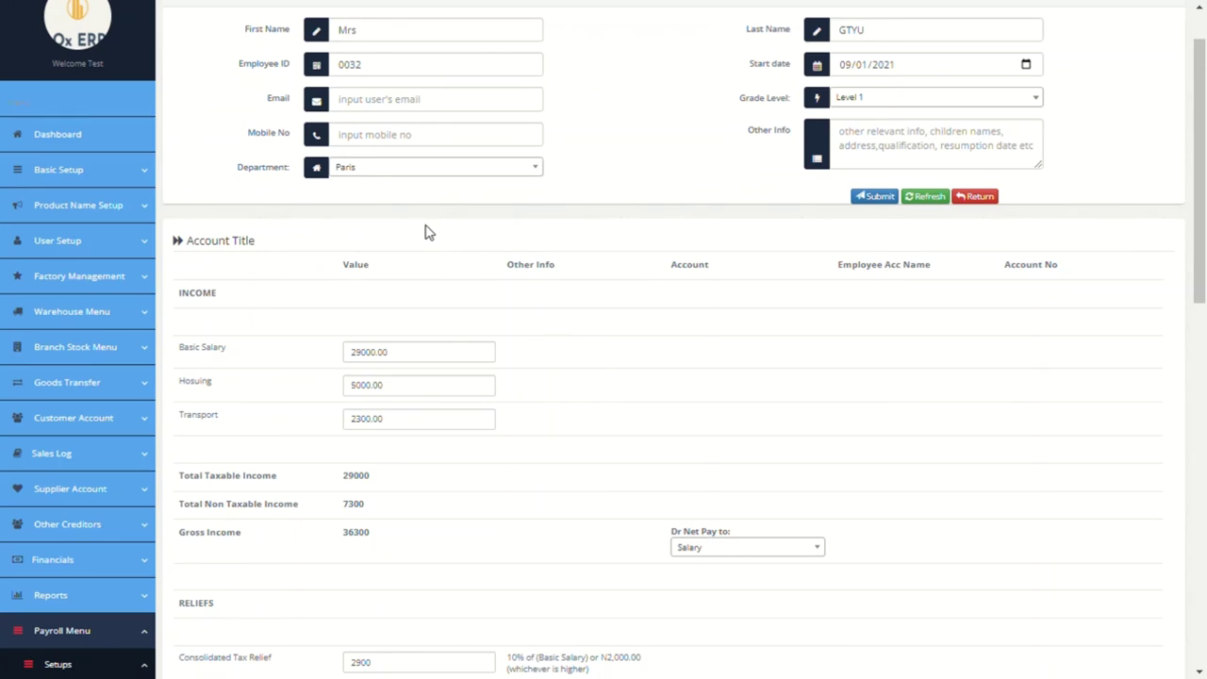
Step: Fill in the employee's address in the other-info field
left_click(848, 164)
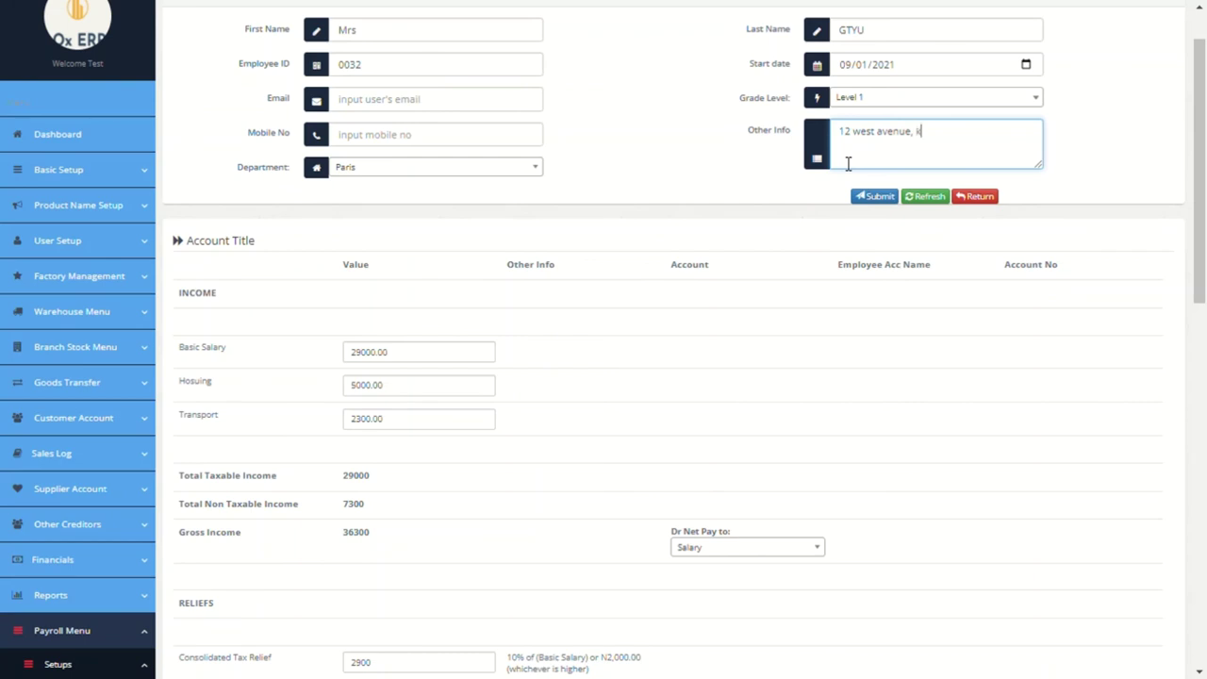
scroll(569, 314, "down", 1)
scroll(569, 314, "down", 1)
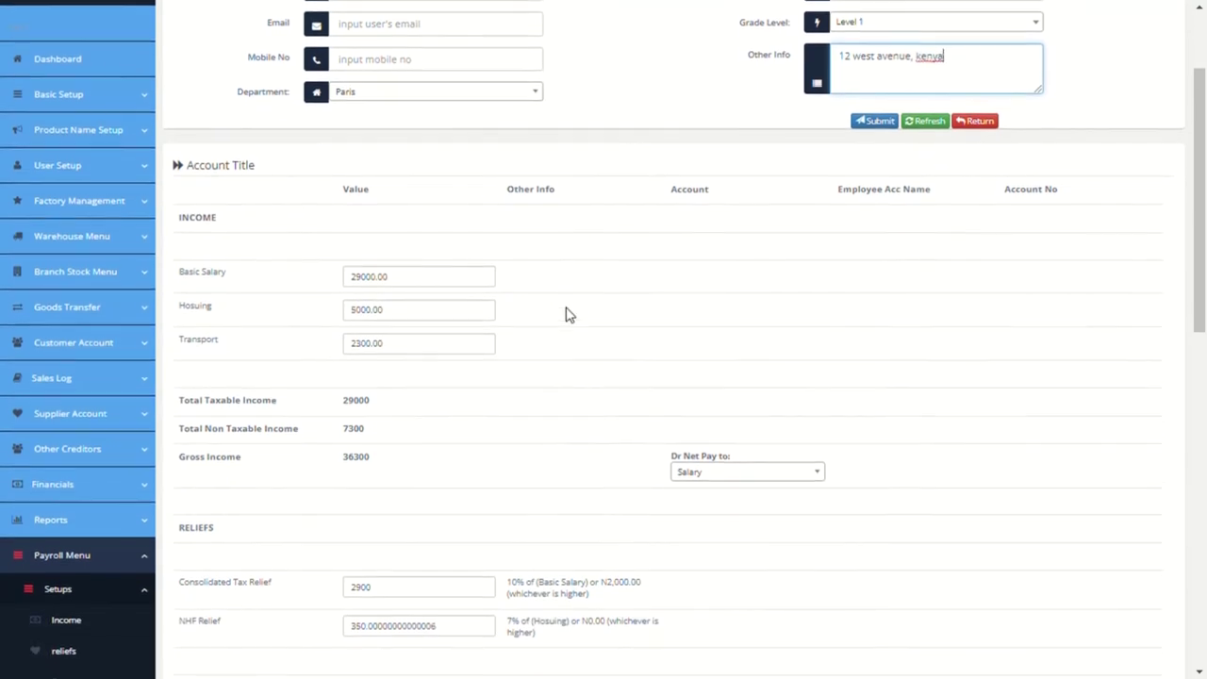
scroll(595, 262, "down", 1)
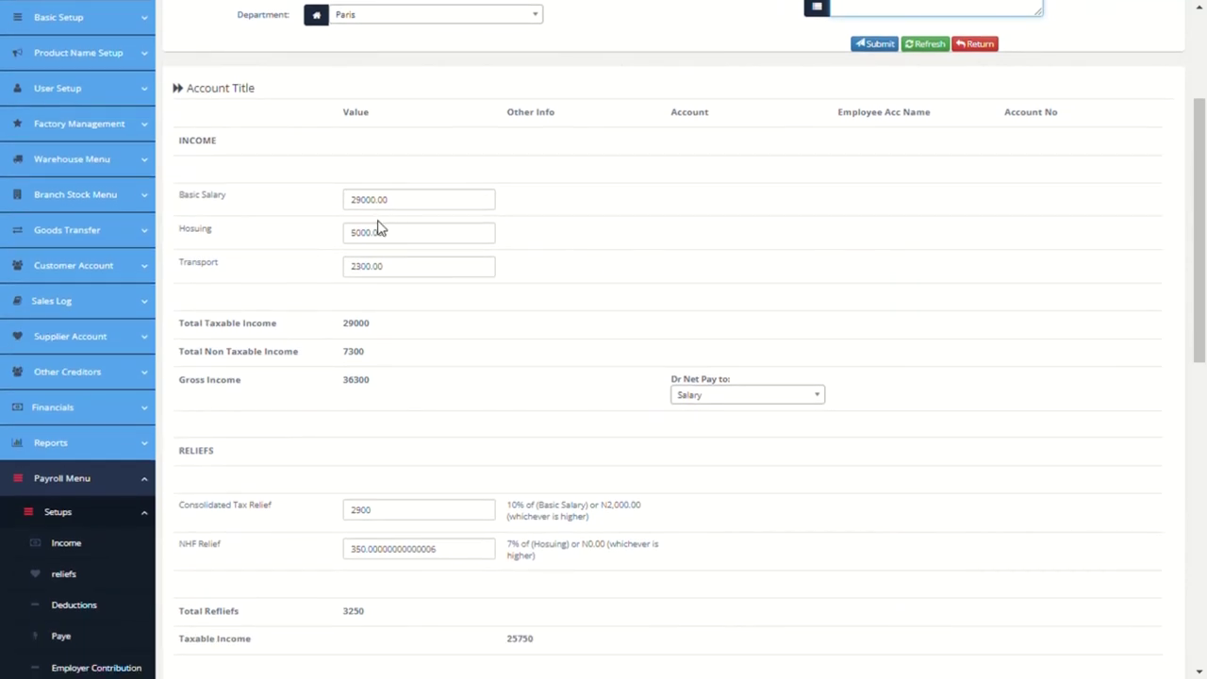
scroll(439, 272, "down", 6)
scroll(437, 270, "down", 7)
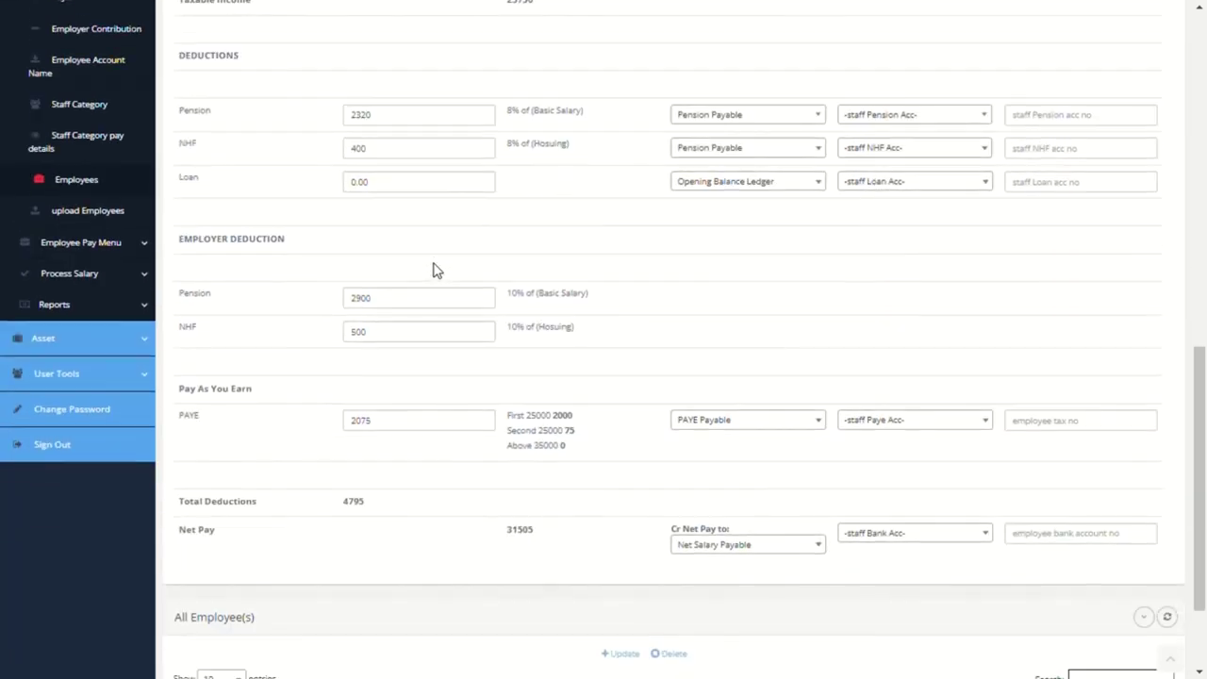
scroll(436, 271, "up", 14)
scroll(452, 283, "down", 7)
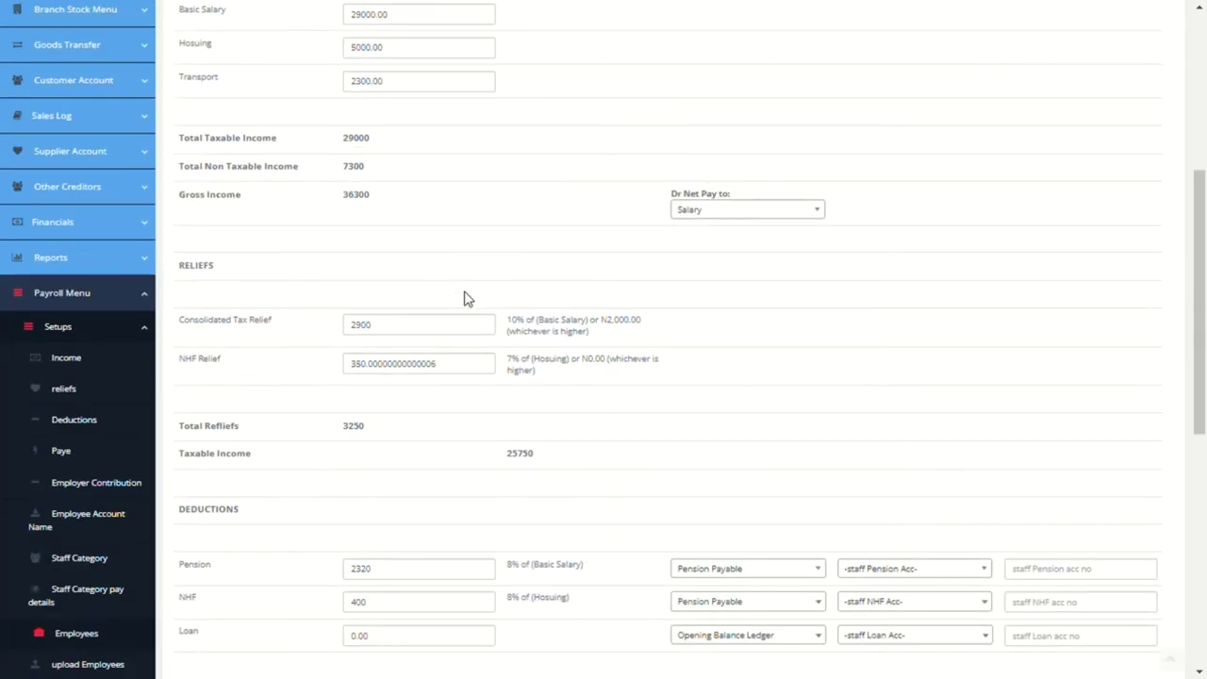
Step: Set pension to Ox Pension Manager and NHF to Federal Housing Bank, with their account numbers
left_click(937, 457)
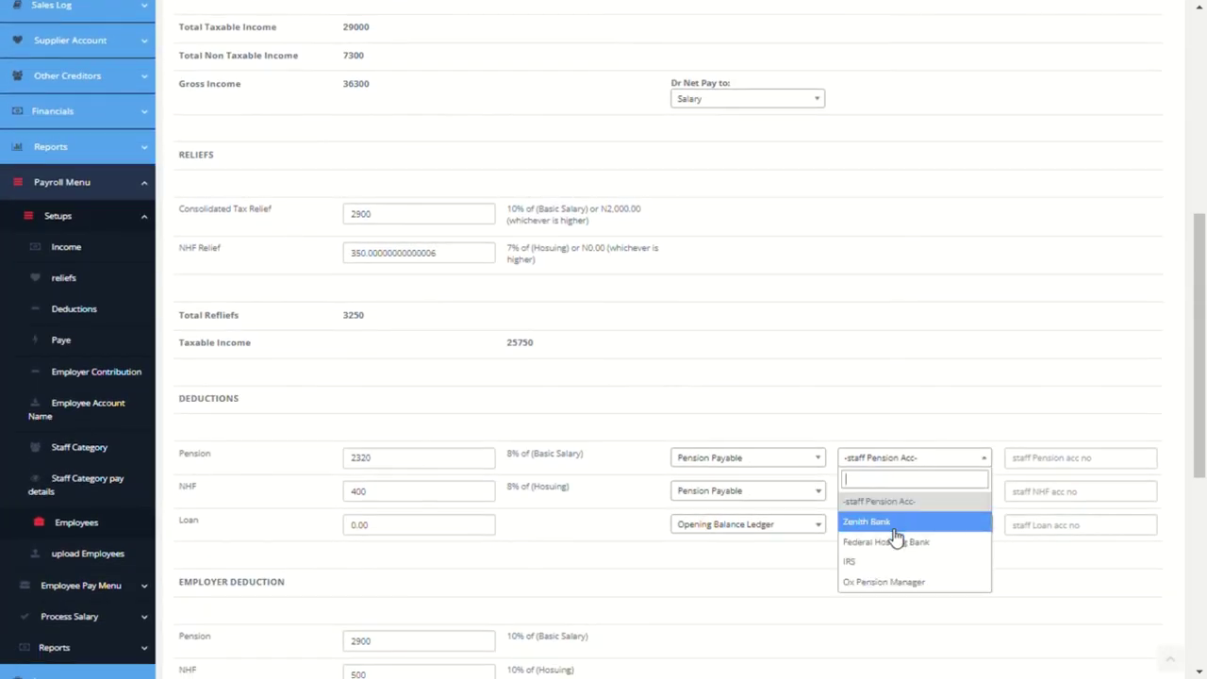
left_click(896, 582)
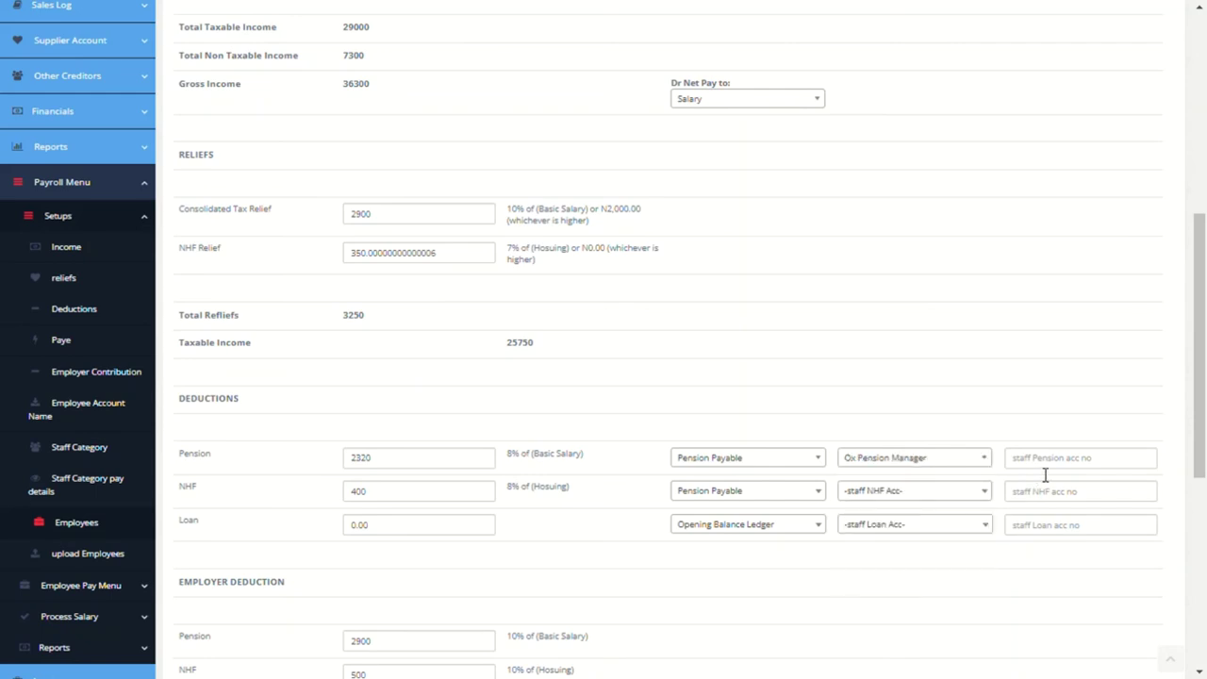
left_click(1047, 462)
left_click(971, 490)
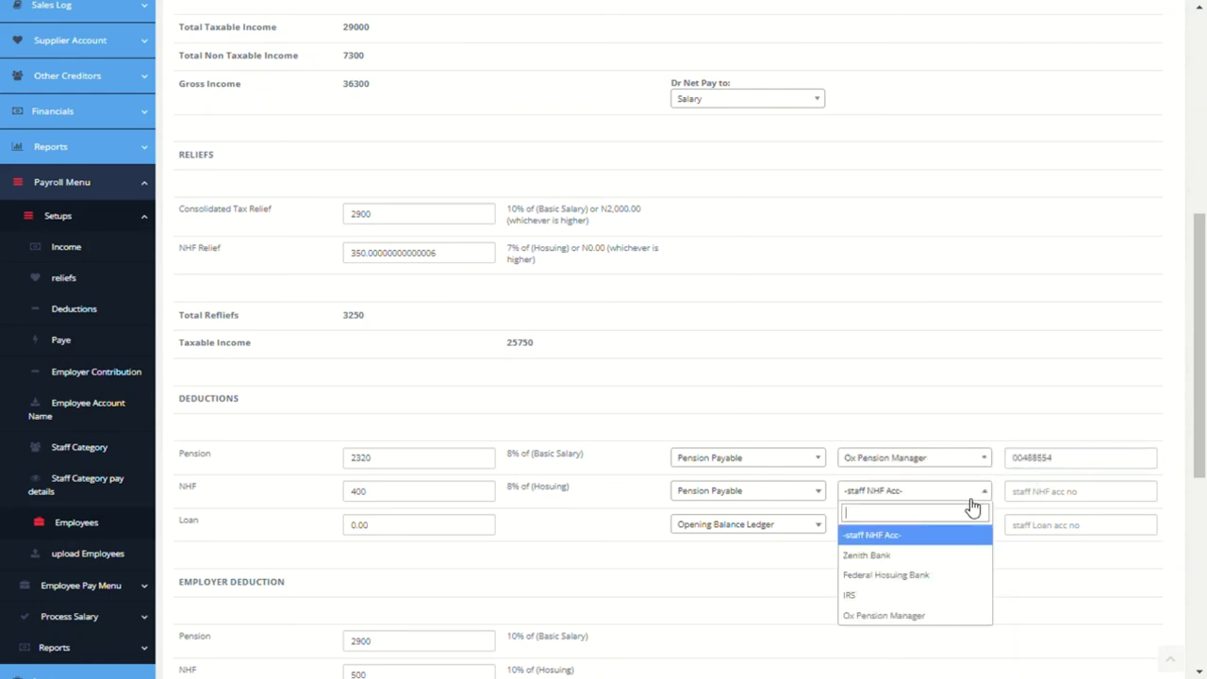
left_click(957, 571)
left_click(1067, 491)
type("05004885")
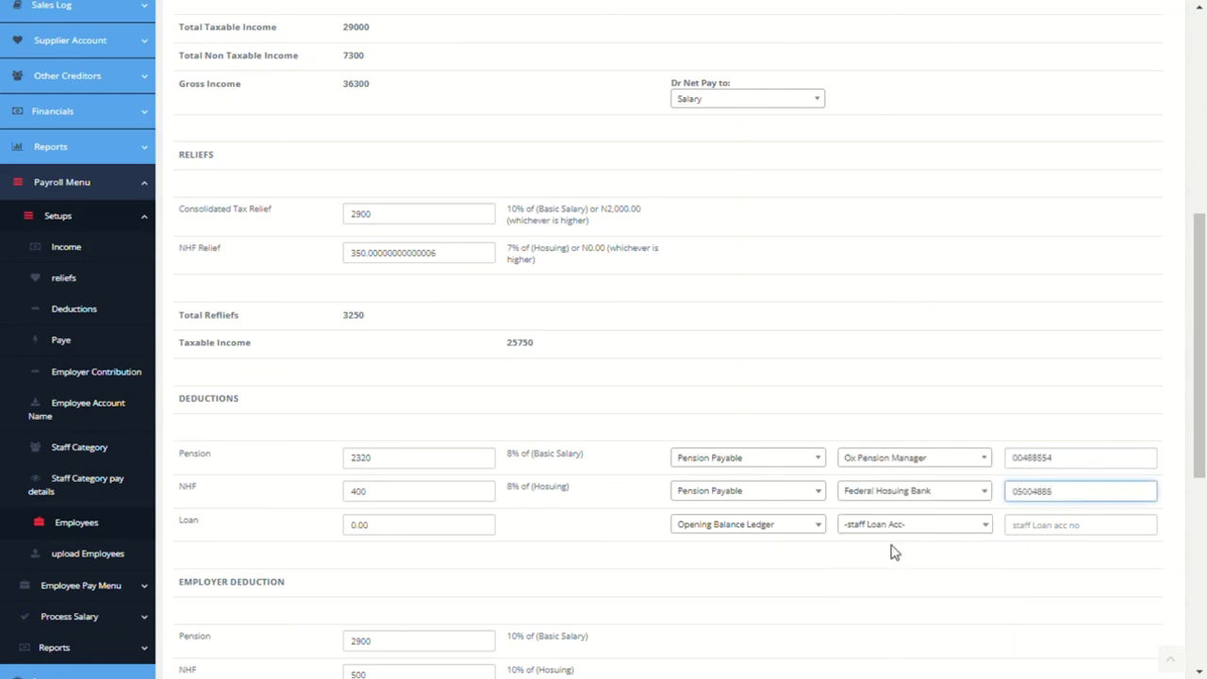
left_click(893, 553)
Step: Set PAYE to IRS and net pay to Zenith Bank with their numbers, then submit the record
scroll(937, 538, "down", 5)
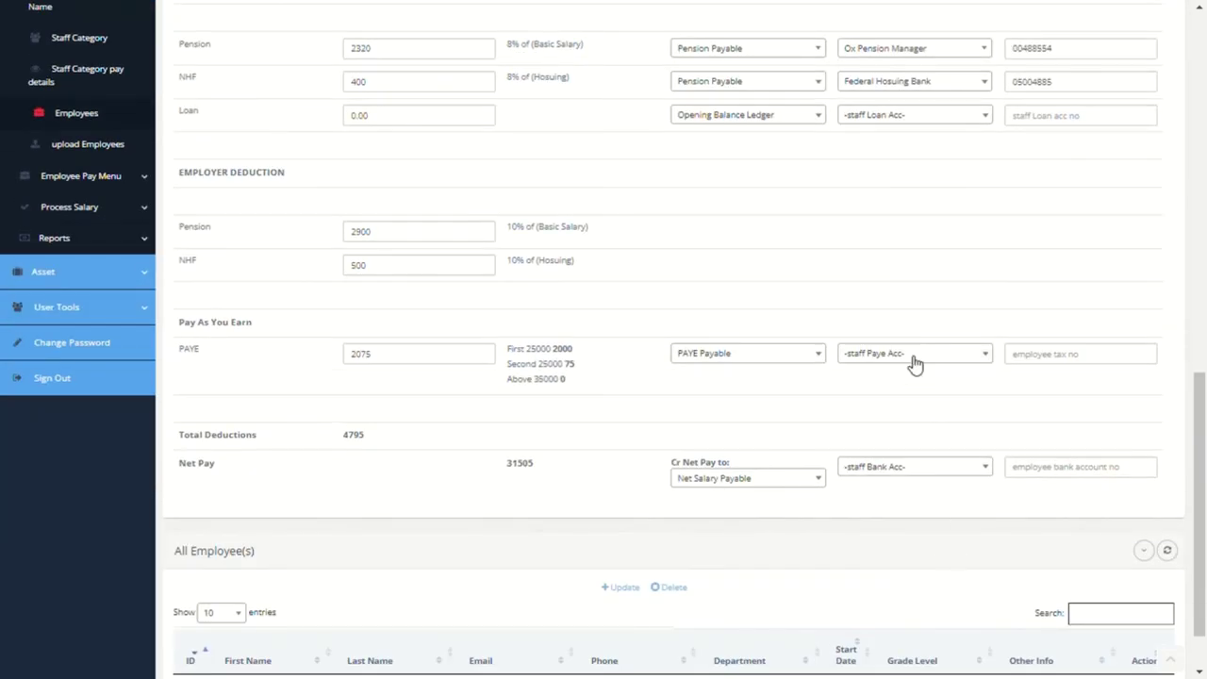
left_click(914, 364)
left_click(888, 457)
left_click(1063, 361)
type("0588488")
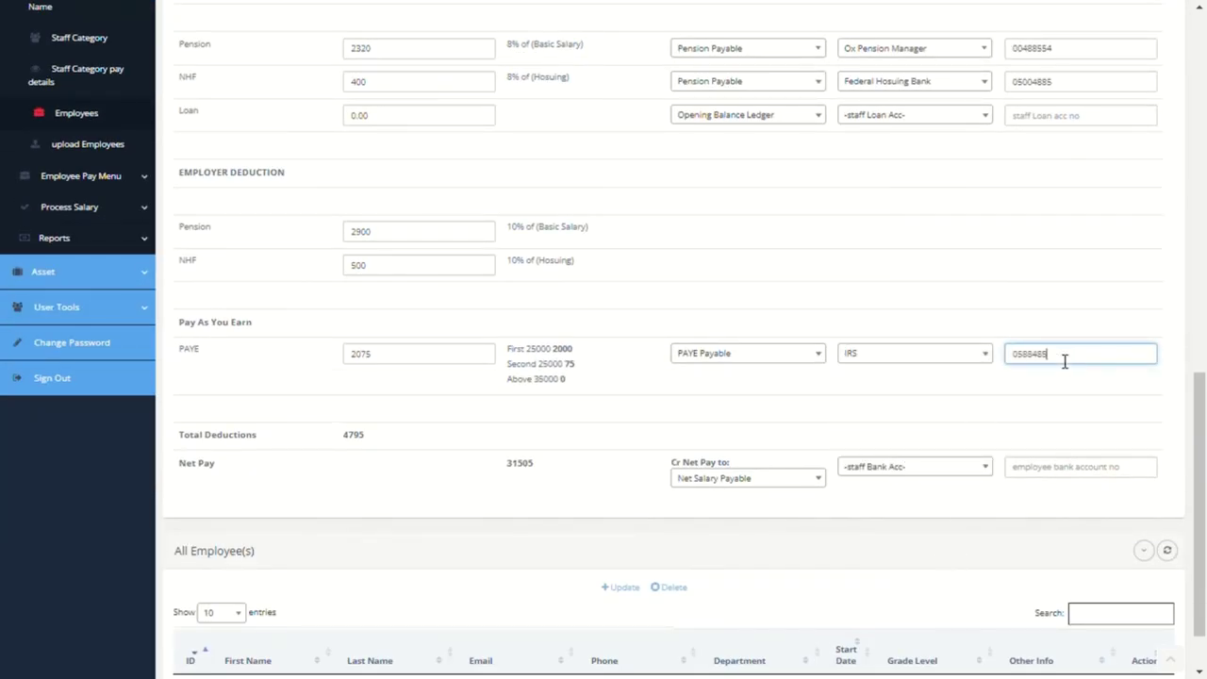
left_click(903, 466)
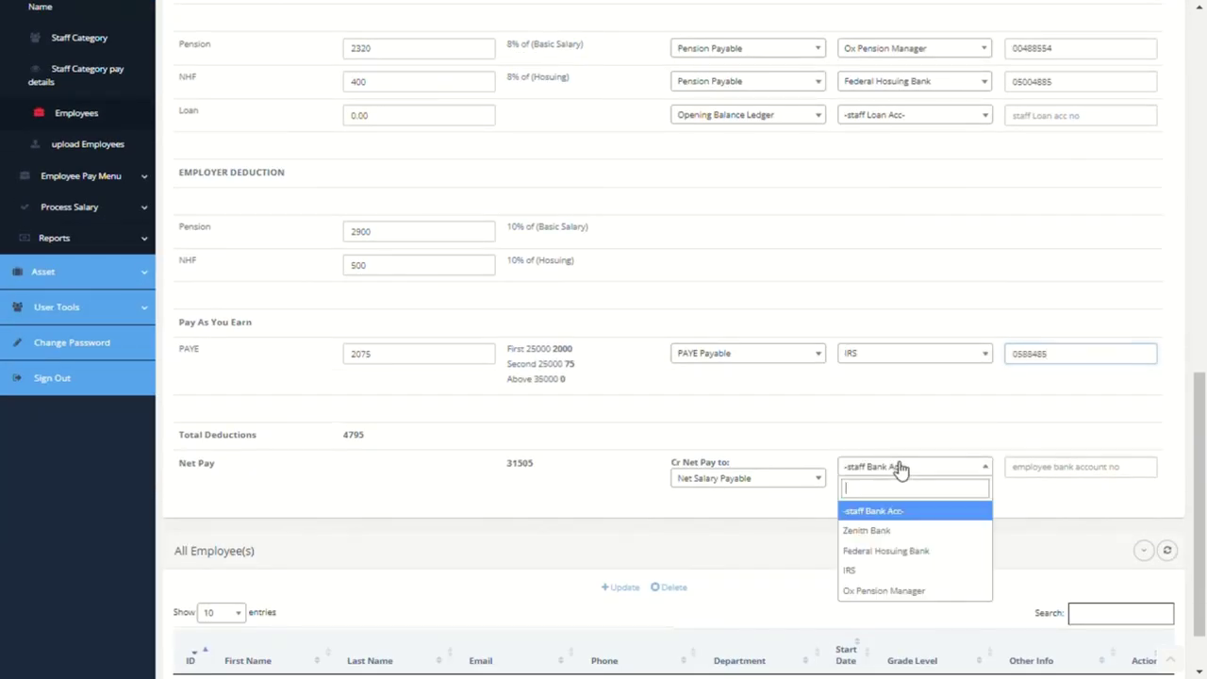
left_click(887, 539)
left_click(1069, 466)
type("0058")
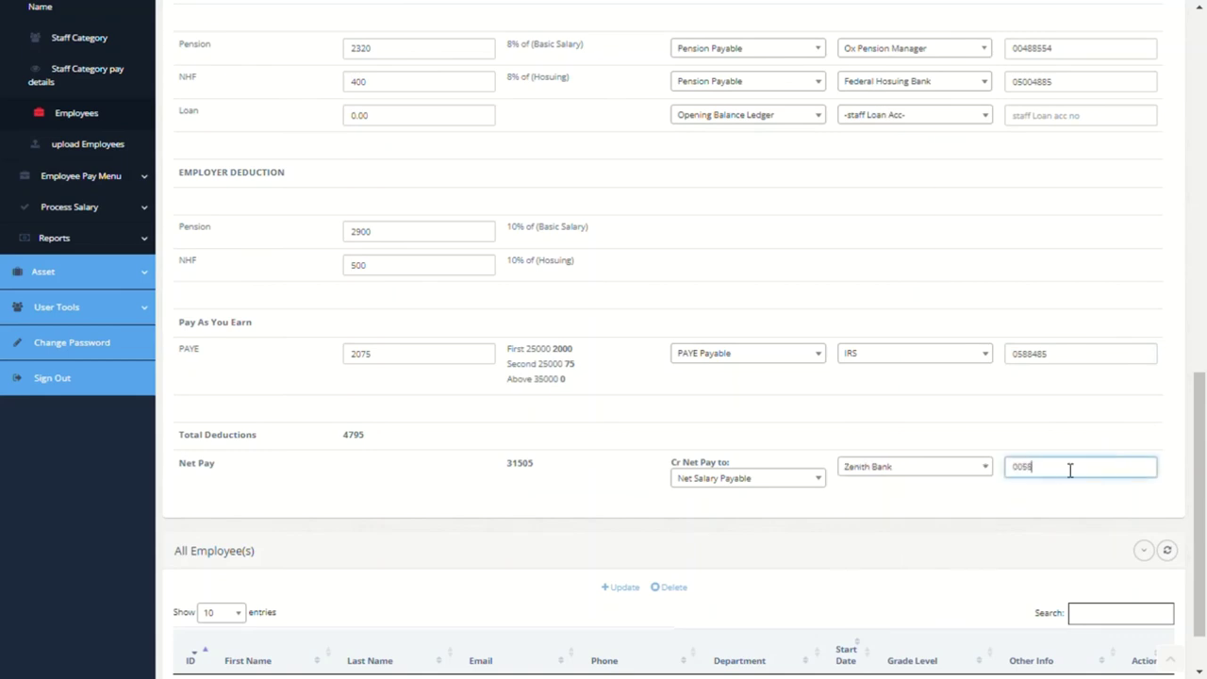
type("754")
scroll(853, 396, "up", 10)
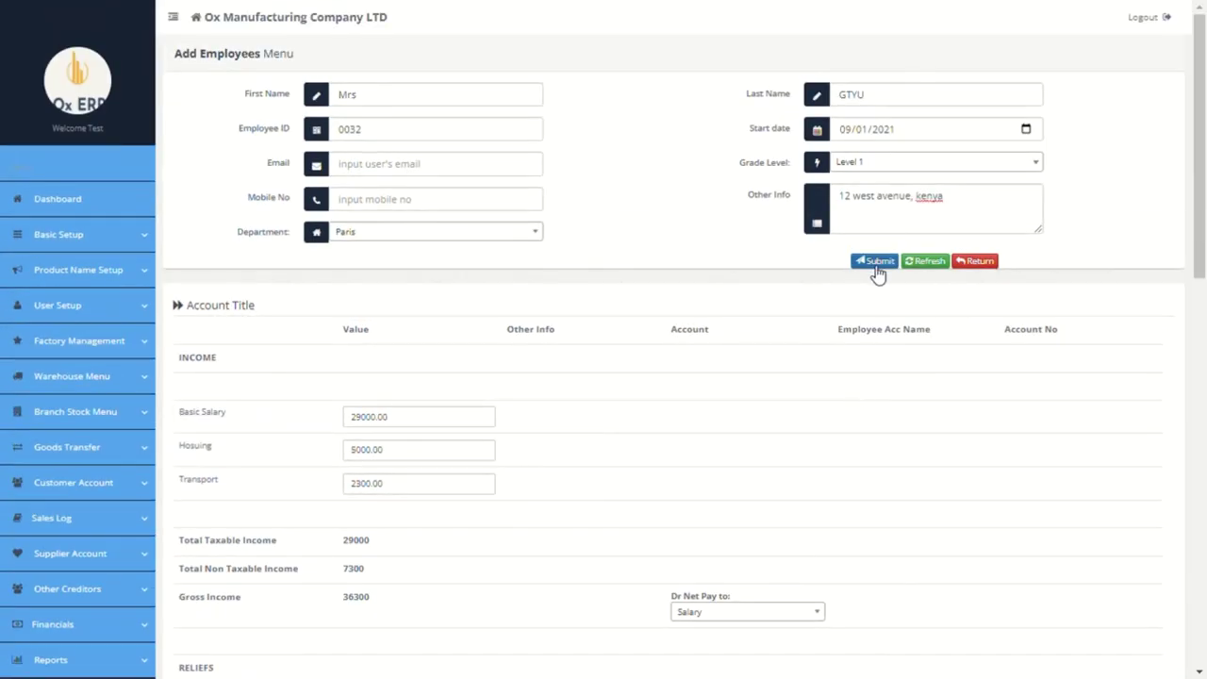
left_click(873, 268)
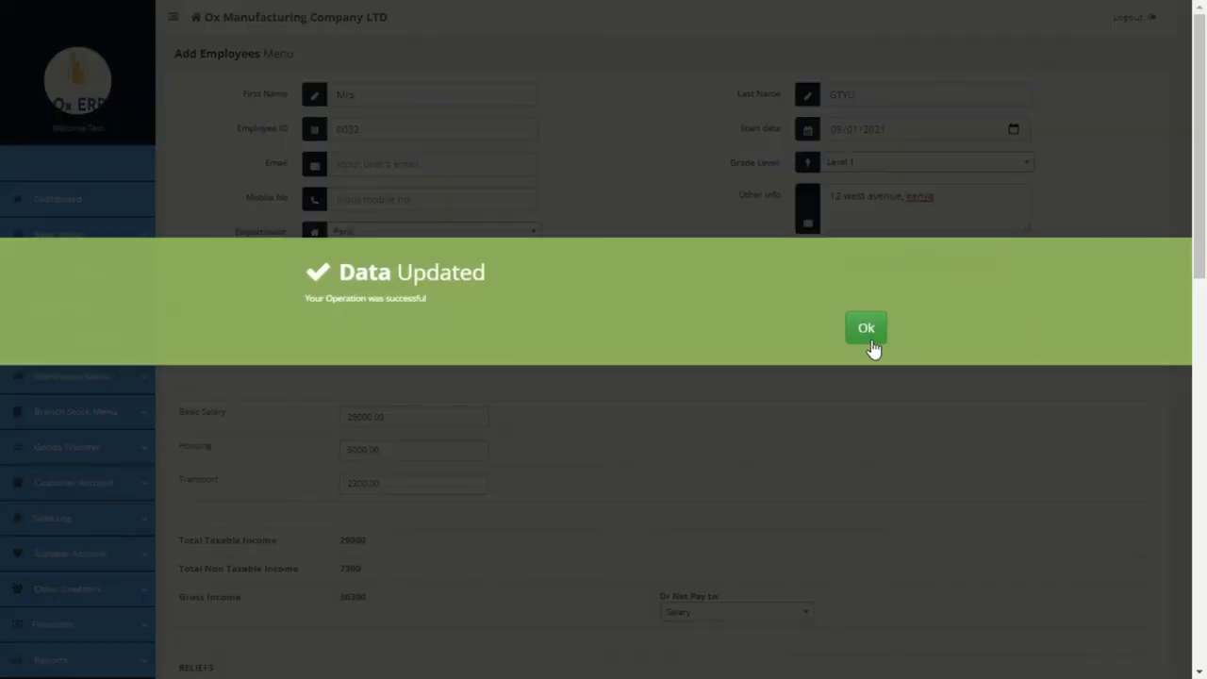
Step: Acknowledge the Data Updated confirmation and open the employee bio-data upload page
left_click(866, 329)
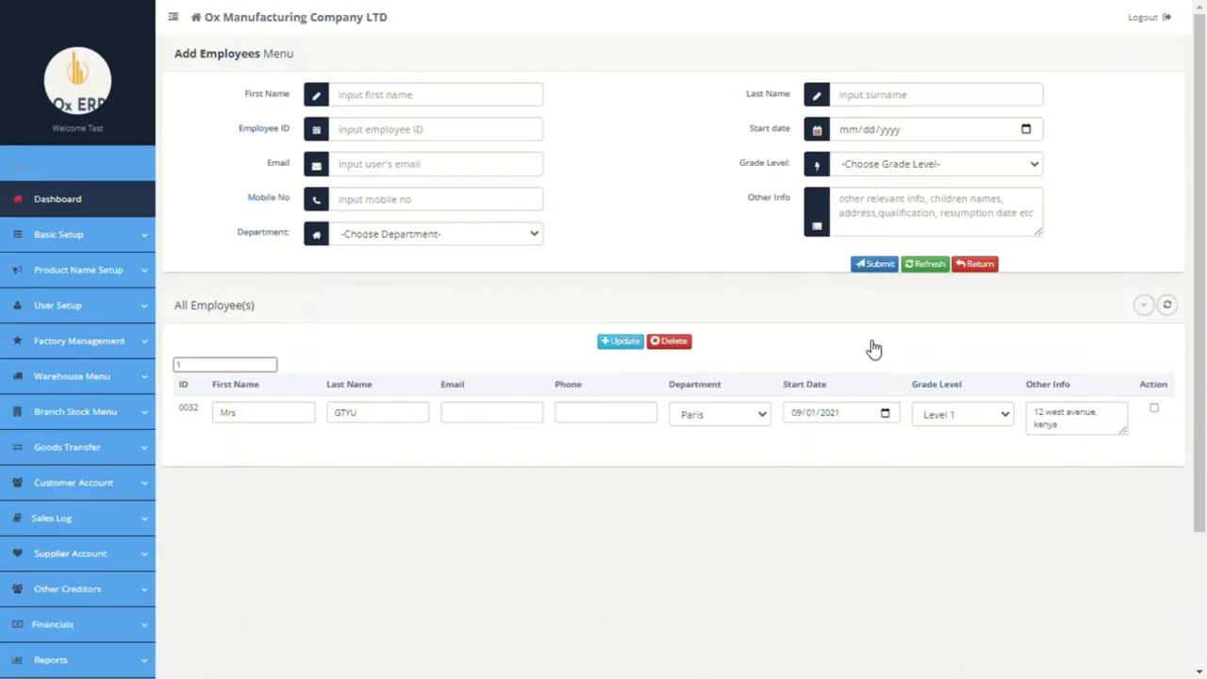
scroll(535, 473, "down", 6)
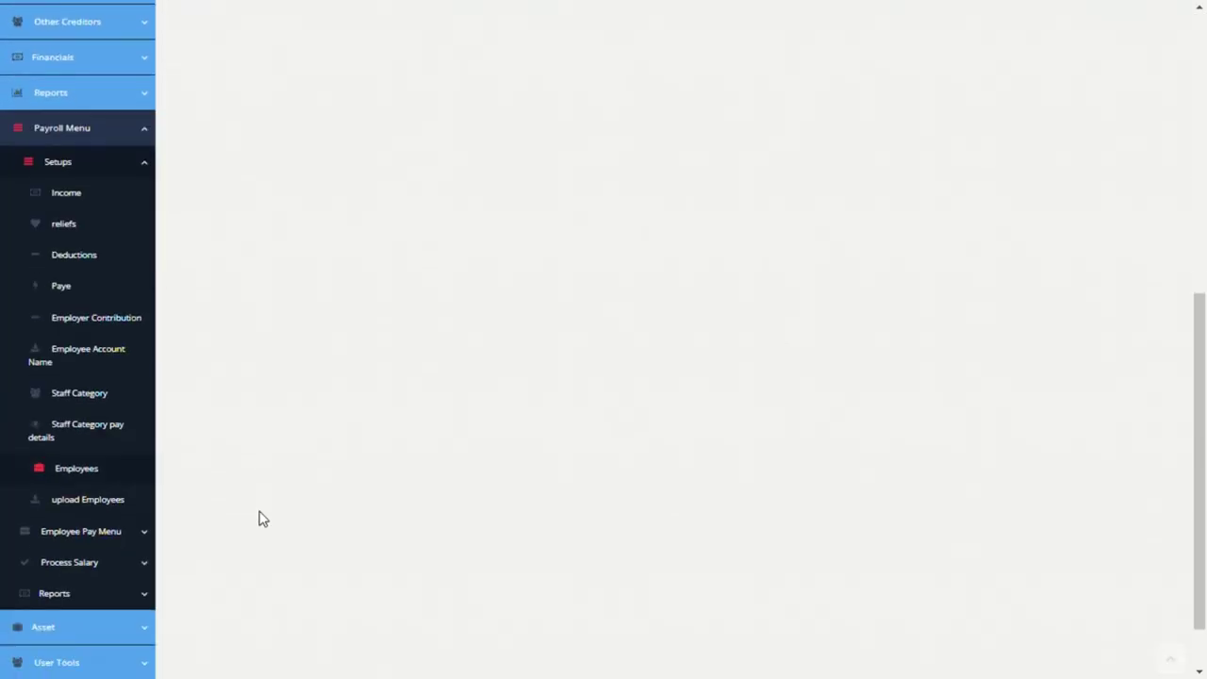
left_click(112, 508)
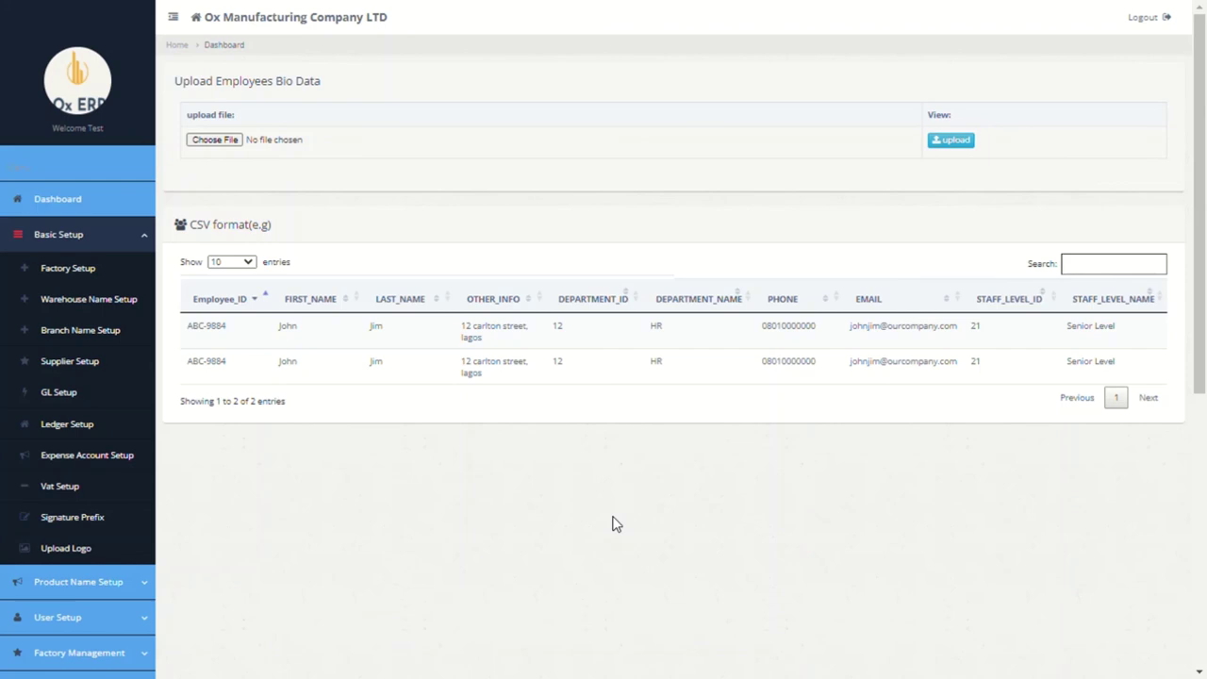
scroll(613, 524, "down", 5)
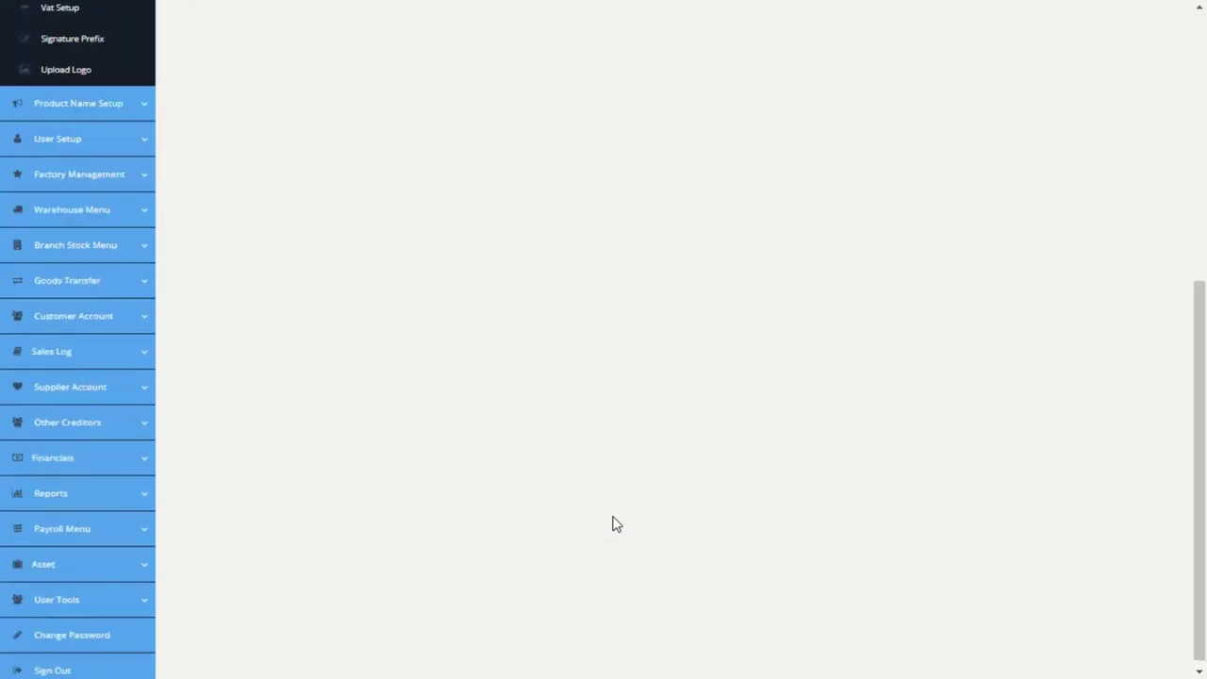
scroll(613, 524, "up", 3)
scroll(613, 523, "down", 3)
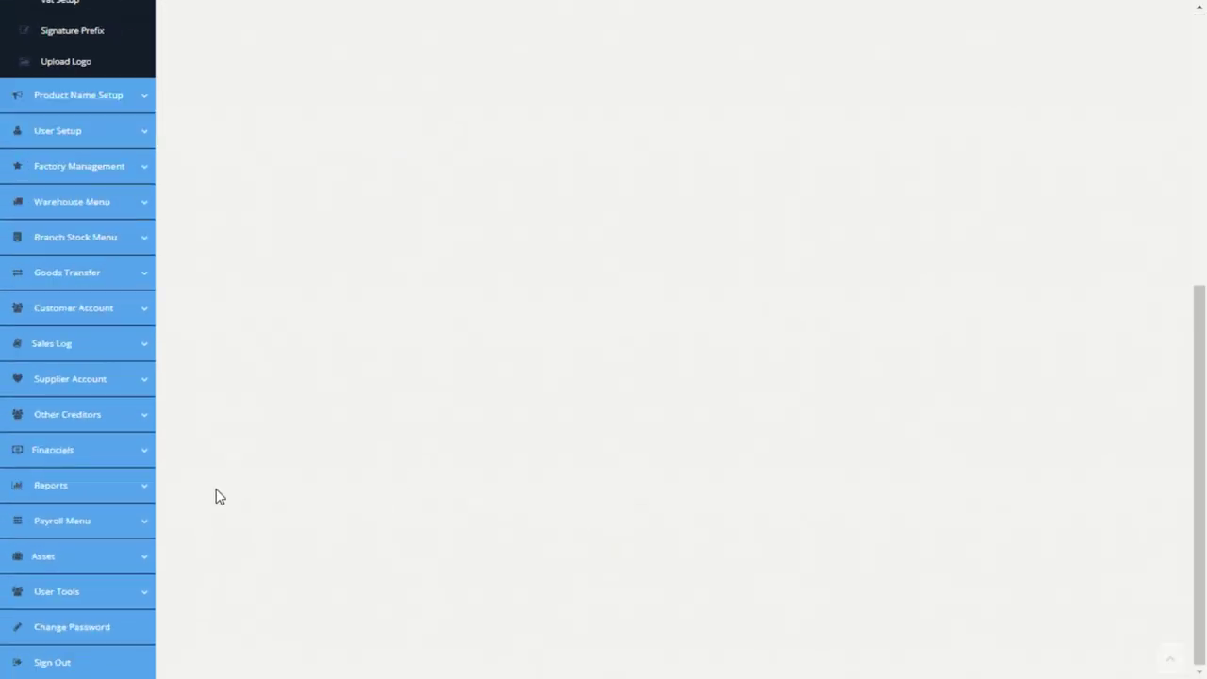
Step: Go through Payroll Menu > Setups to Employee Pay Menu > upload pay details
left_click(119, 533)
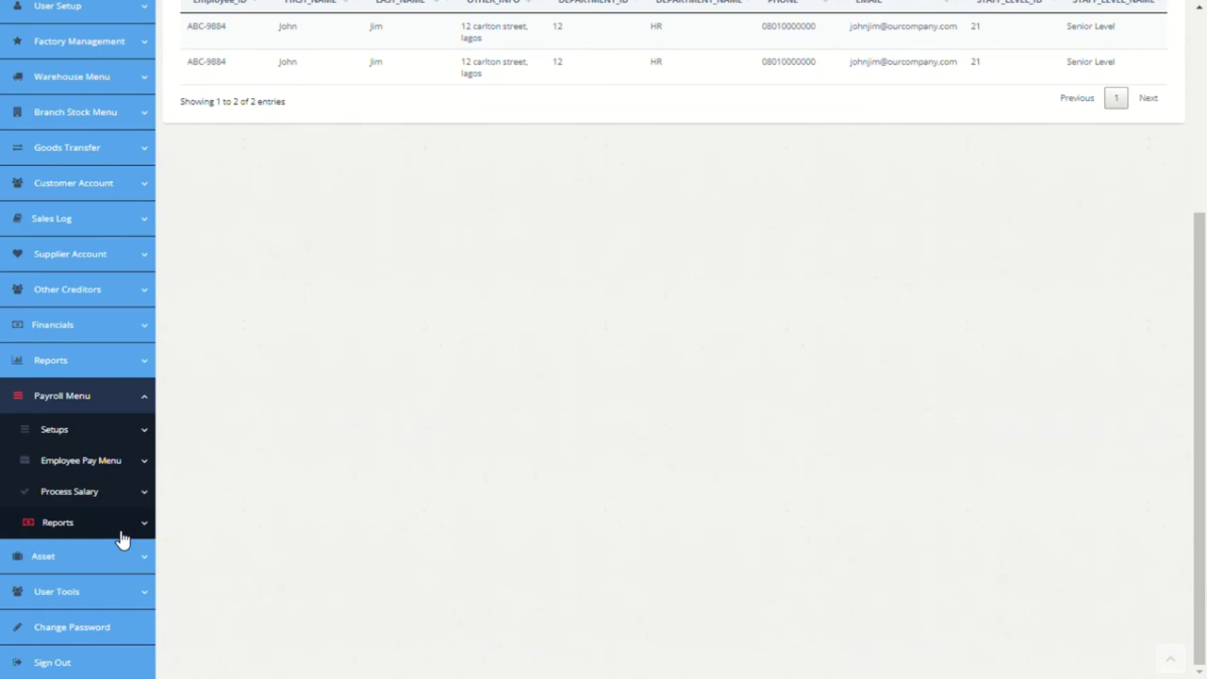
left_click(111, 439)
scroll(110, 462, "down", 3)
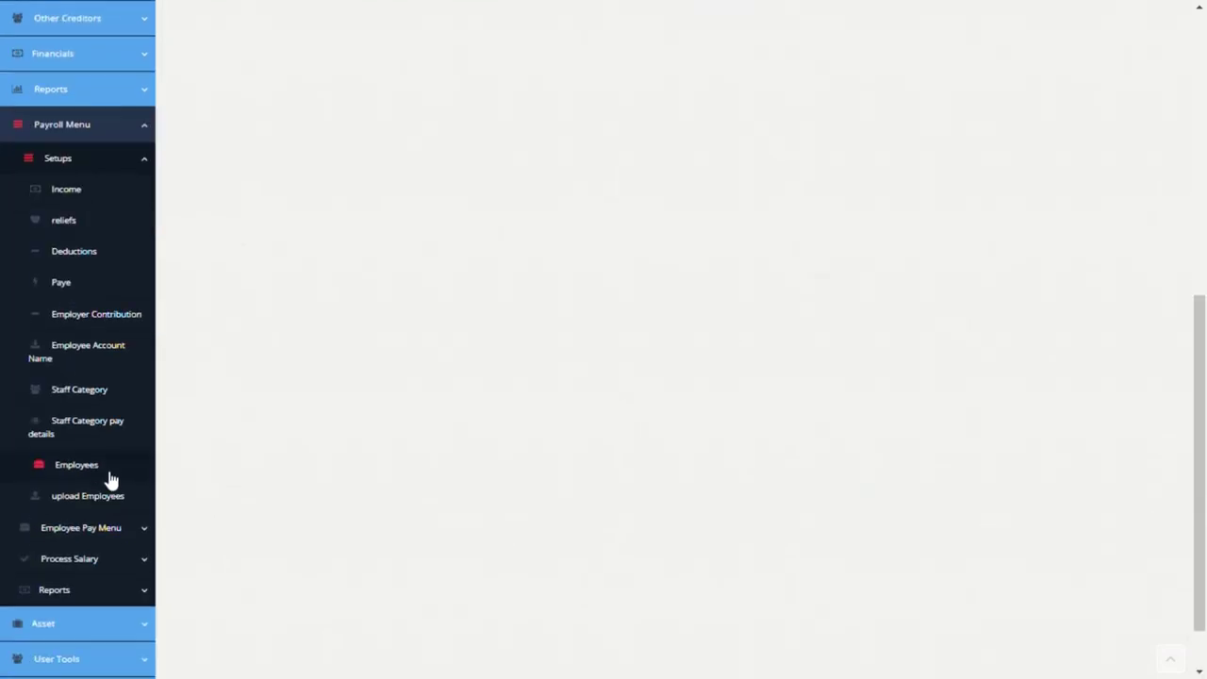
scroll(111, 479, "down", 1)
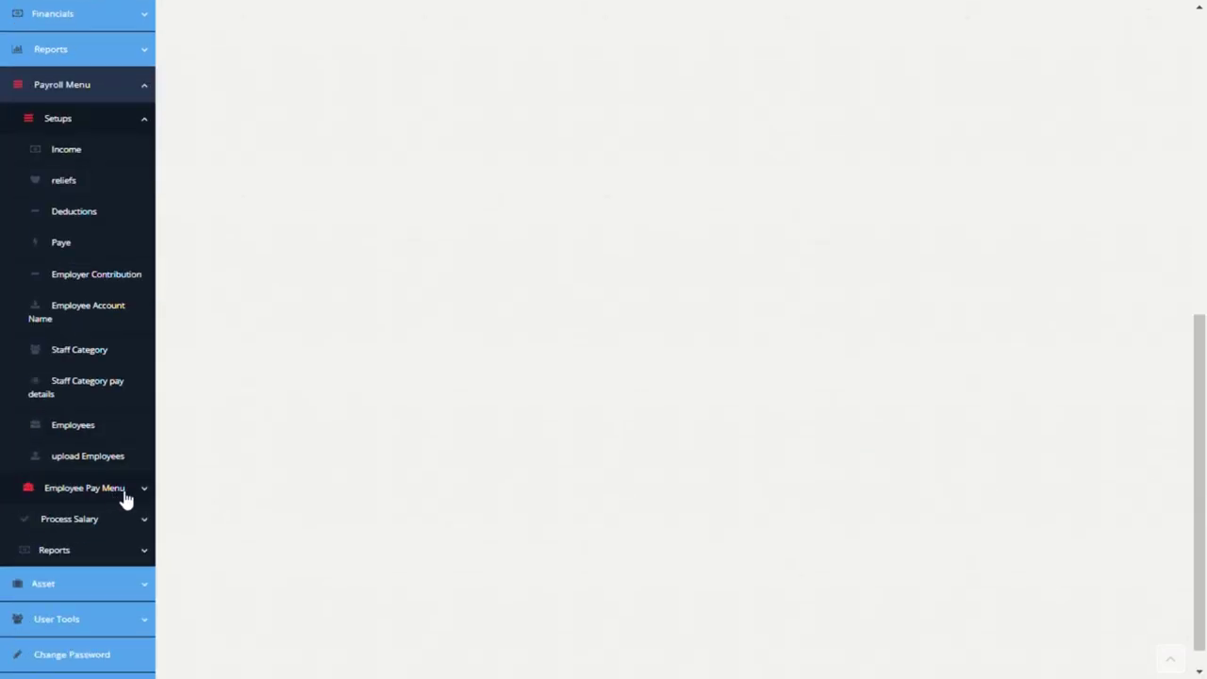
left_click(125, 490)
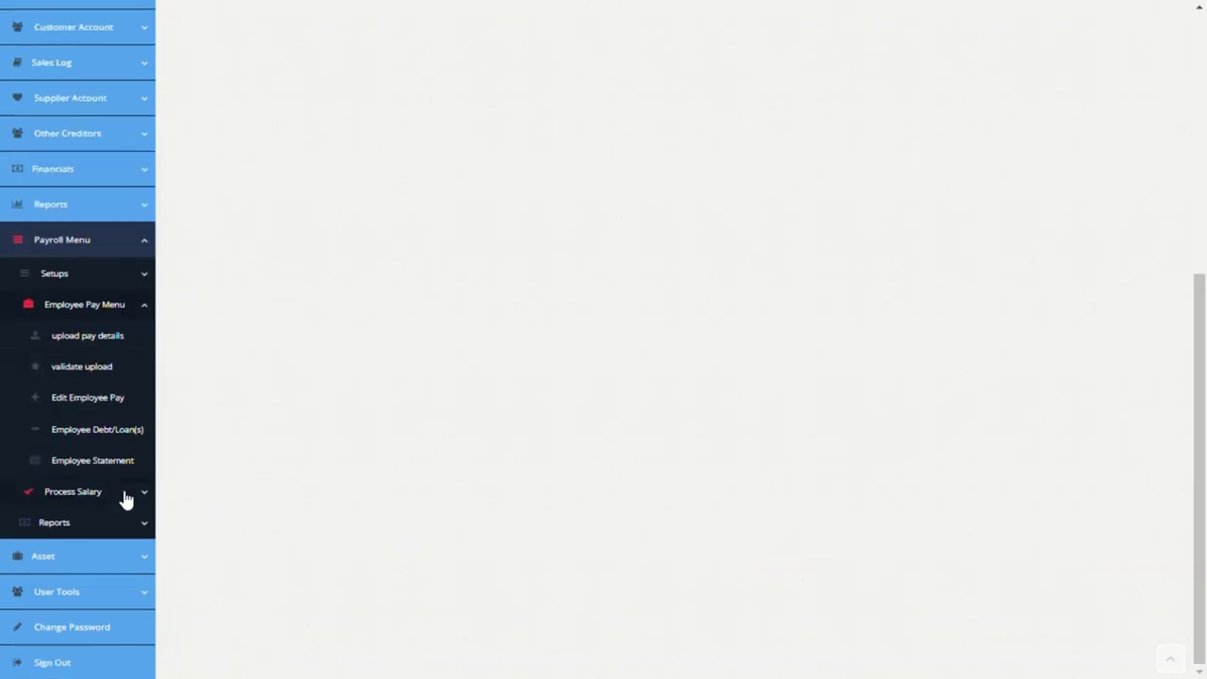
left_click(111, 345)
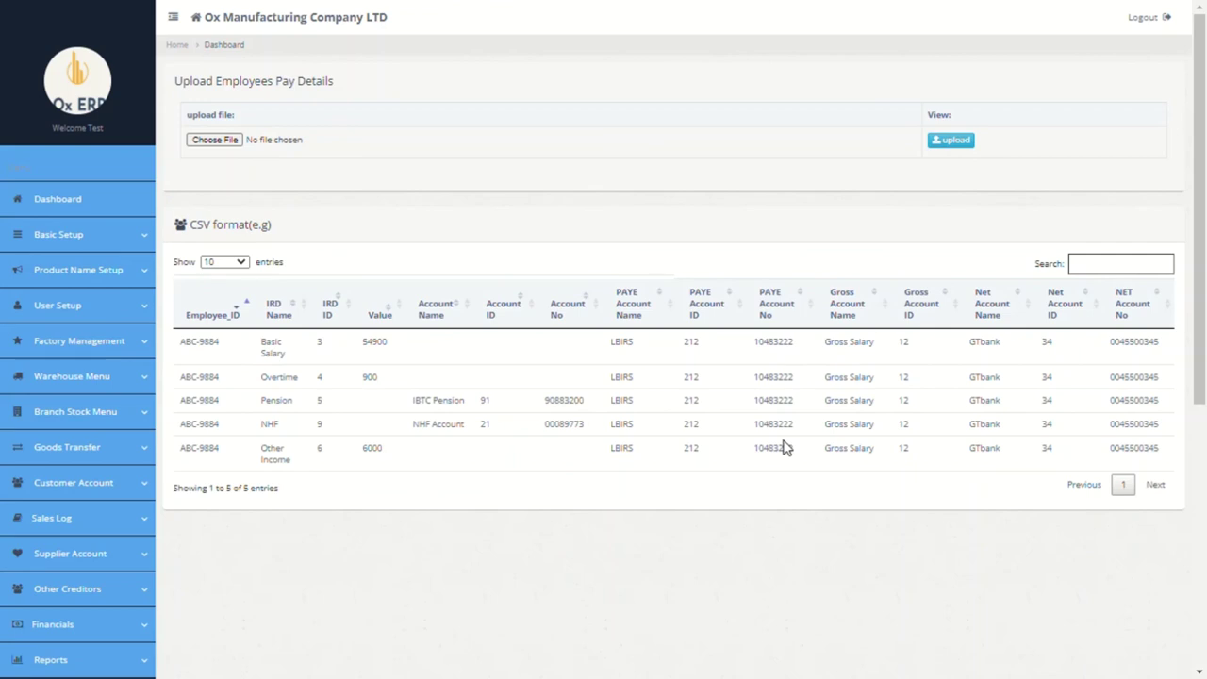
scroll(782, 447, "down", 5)
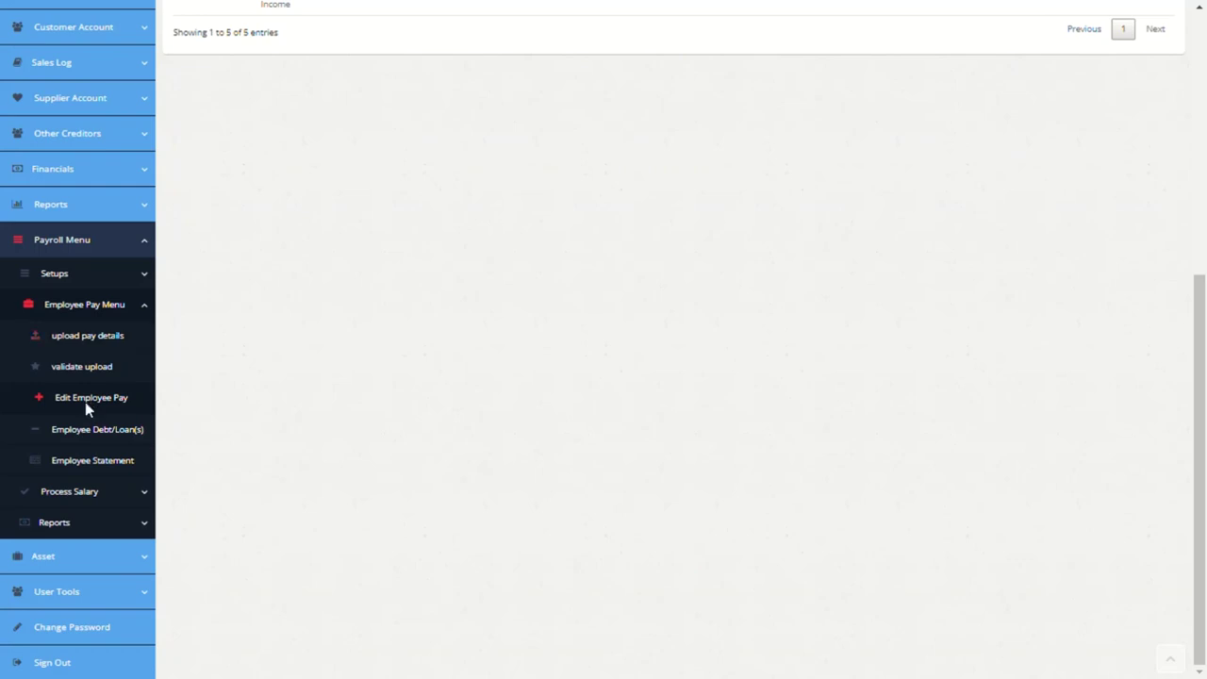
Step: Load the new employee in Edit Employee Pay to review net pay 31505, then open Employee Debt/Loan(s)
left_click(90, 399)
left_click(497, 99)
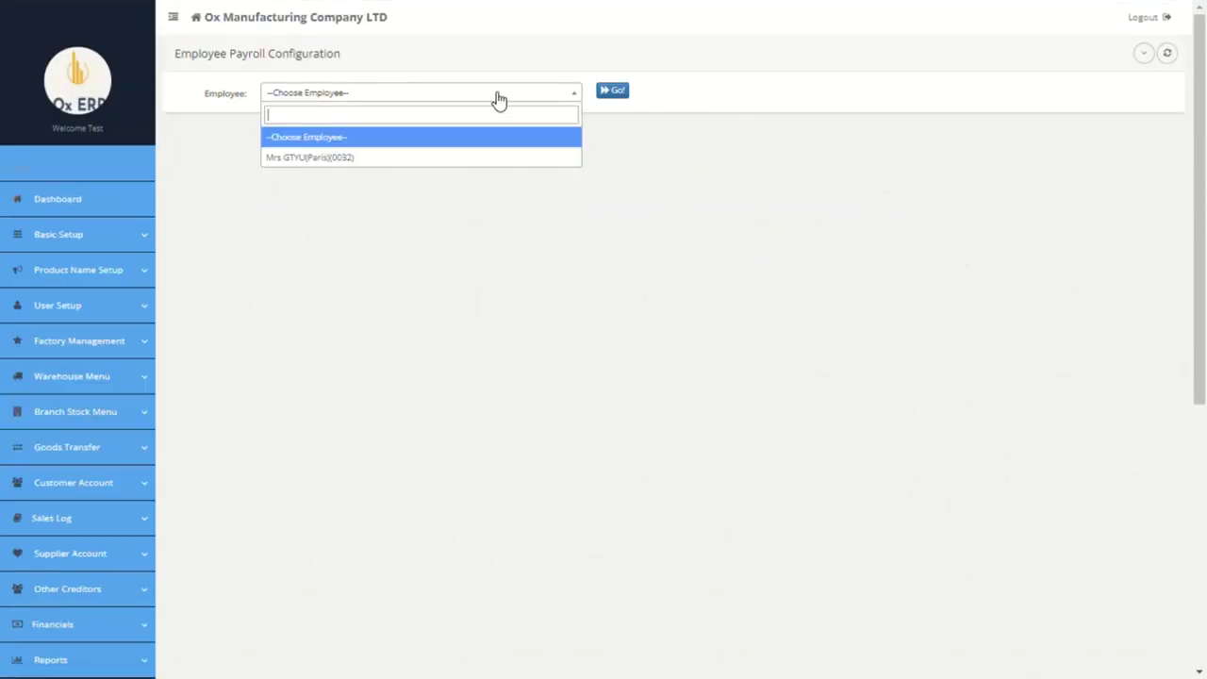
left_click(390, 163)
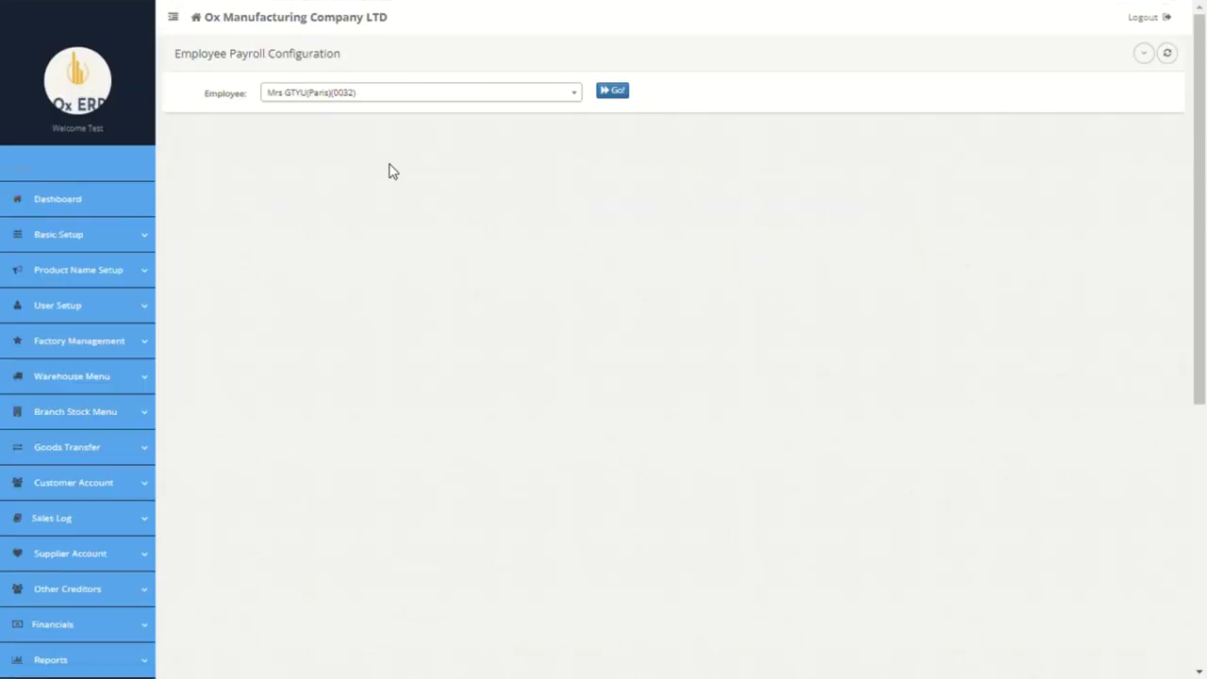
left_click(613, 92)
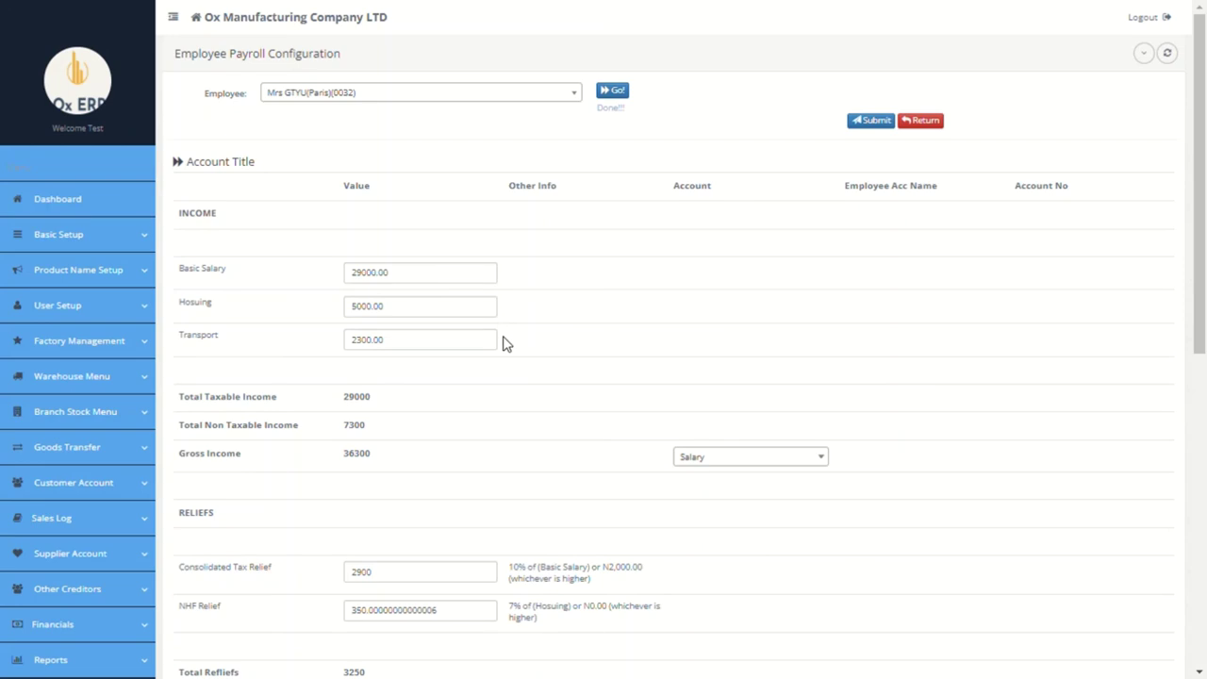
scroll(503, 343, "down", 5)
scroll(503, 344, "down", 1)
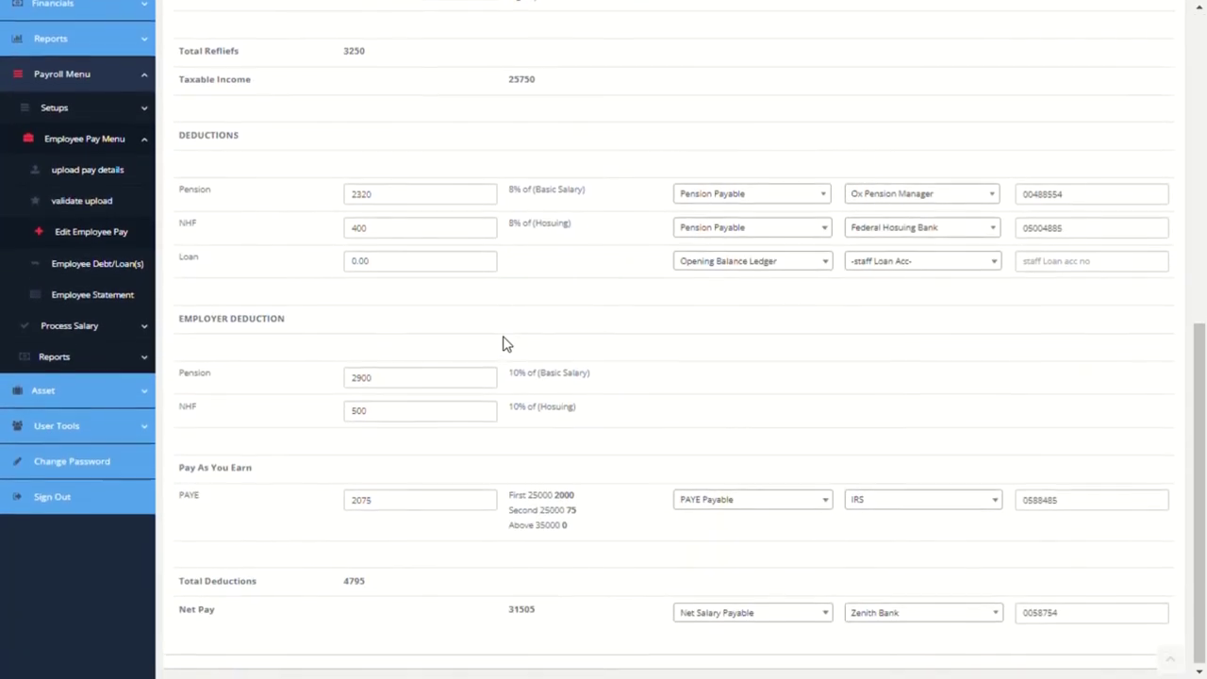
left_click(115, 273)
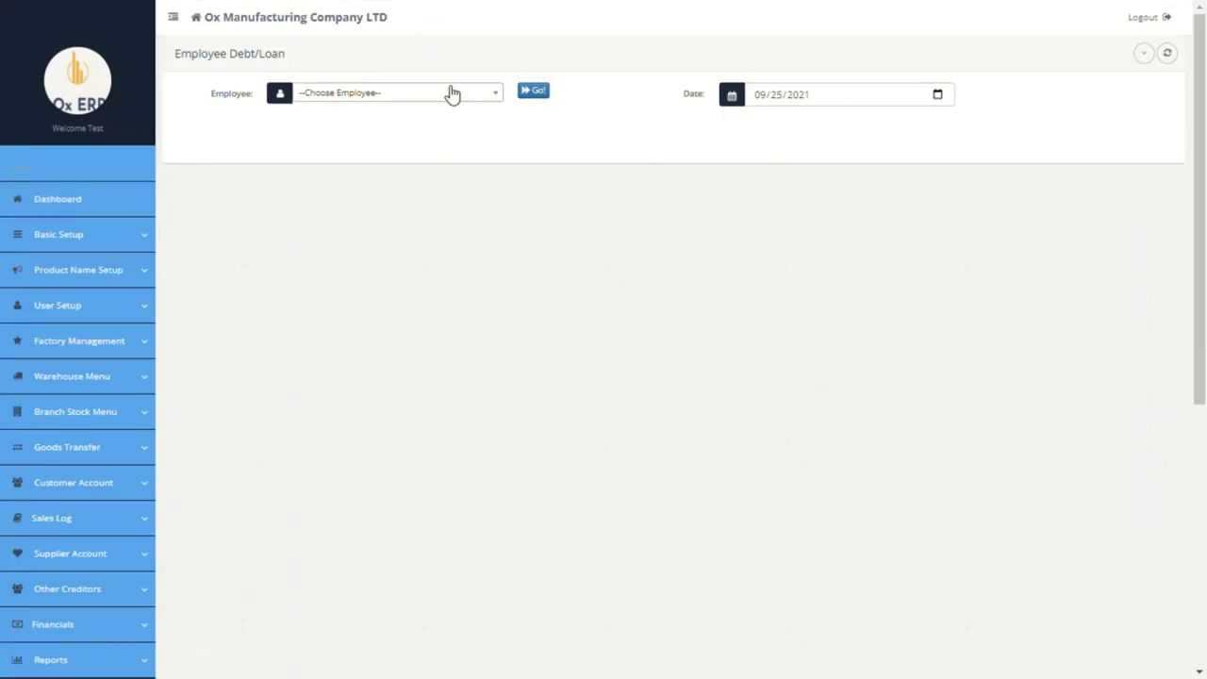
Step: For the new employee, enter a Loan(deductions) debit of 5000 spread over 3 instalments
left_click(452, 92)
left_click(380, 158)
left_click(539, 93)
left_click(324, 201)
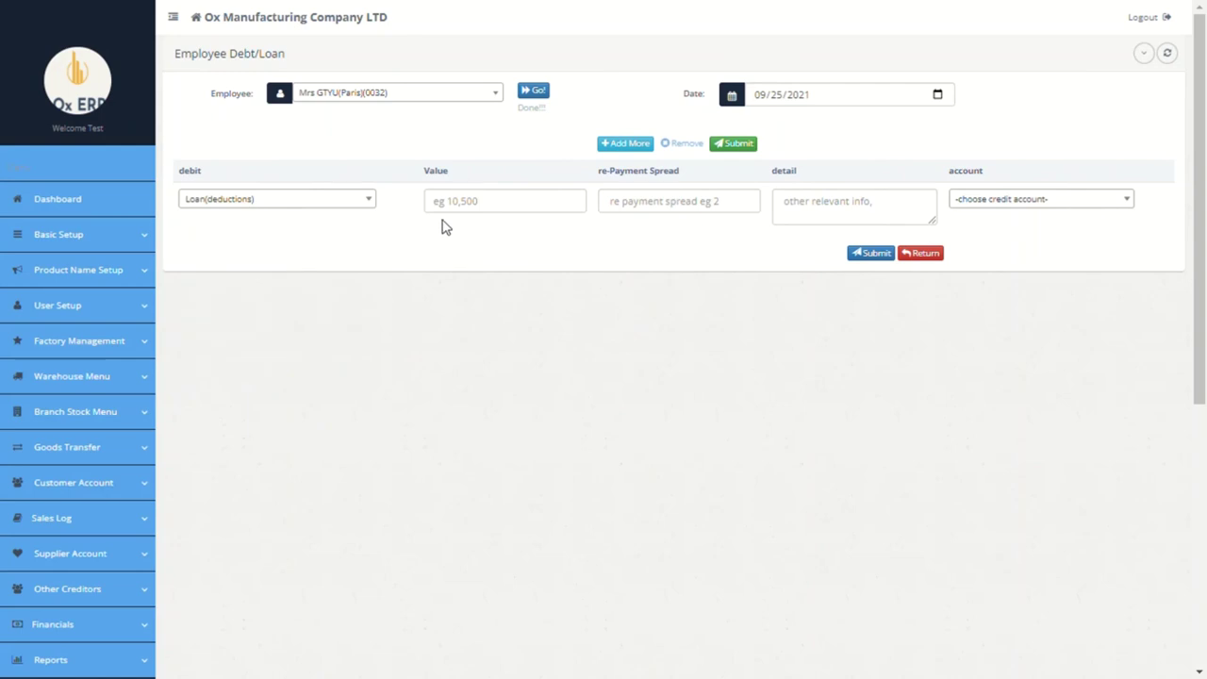
left_click(481, 212)
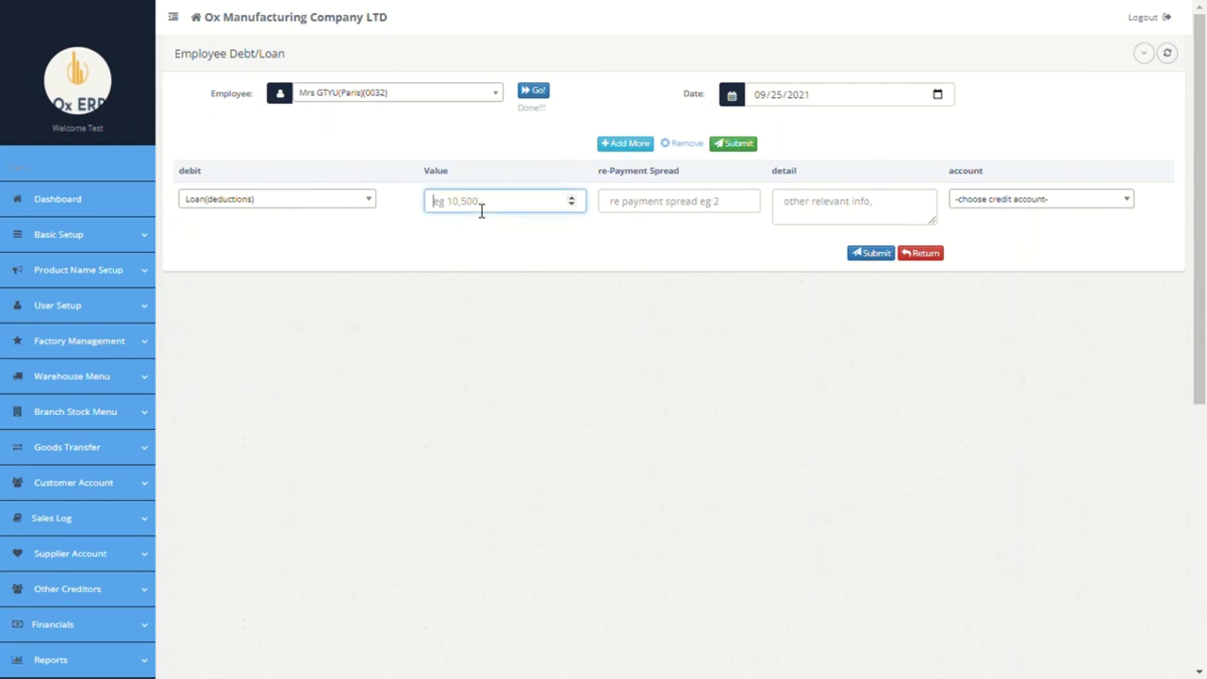
type("5000")
left_click(648, 219)
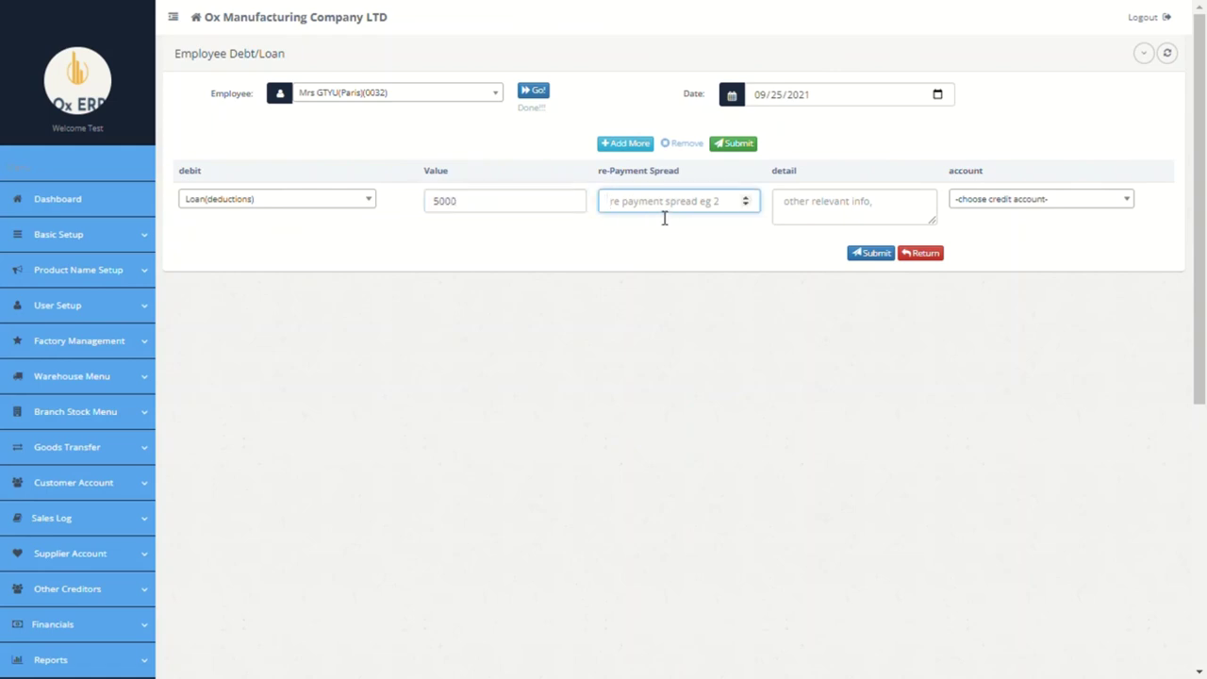
type("3")
Step: Add the detail 'to', credit it from Citi Bank, and submit the loan
left_click(835, 206)
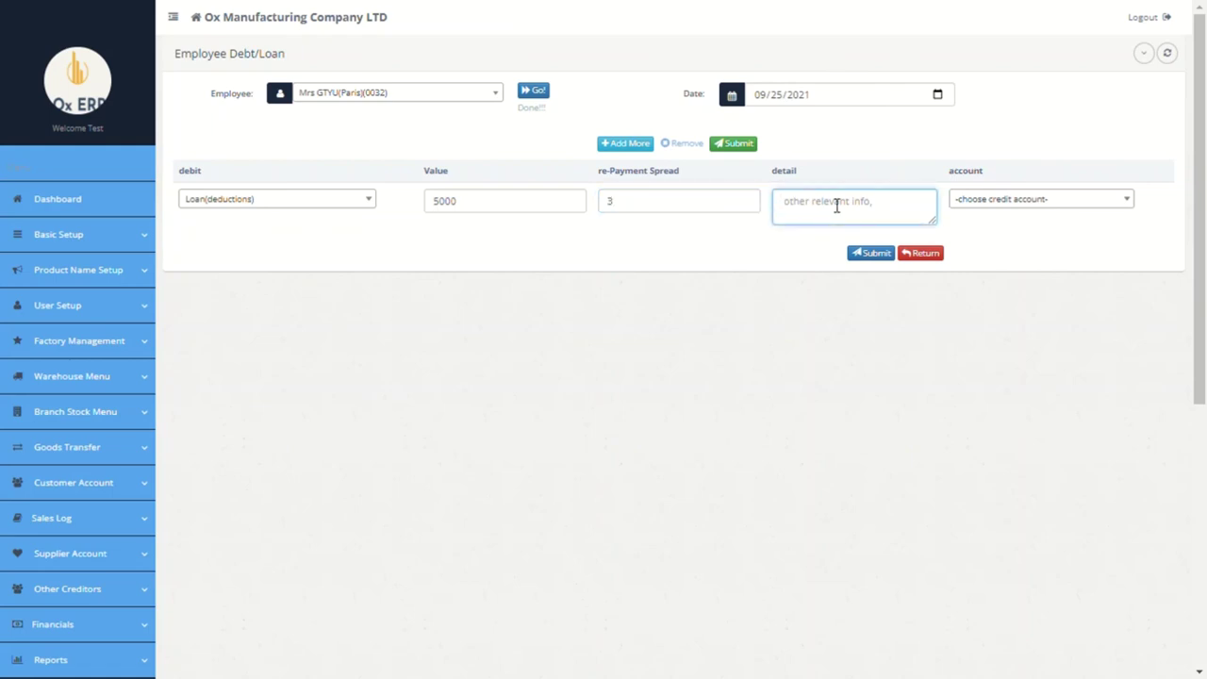
type("to be paid in 3 tranches")
left_click(1073, 197)
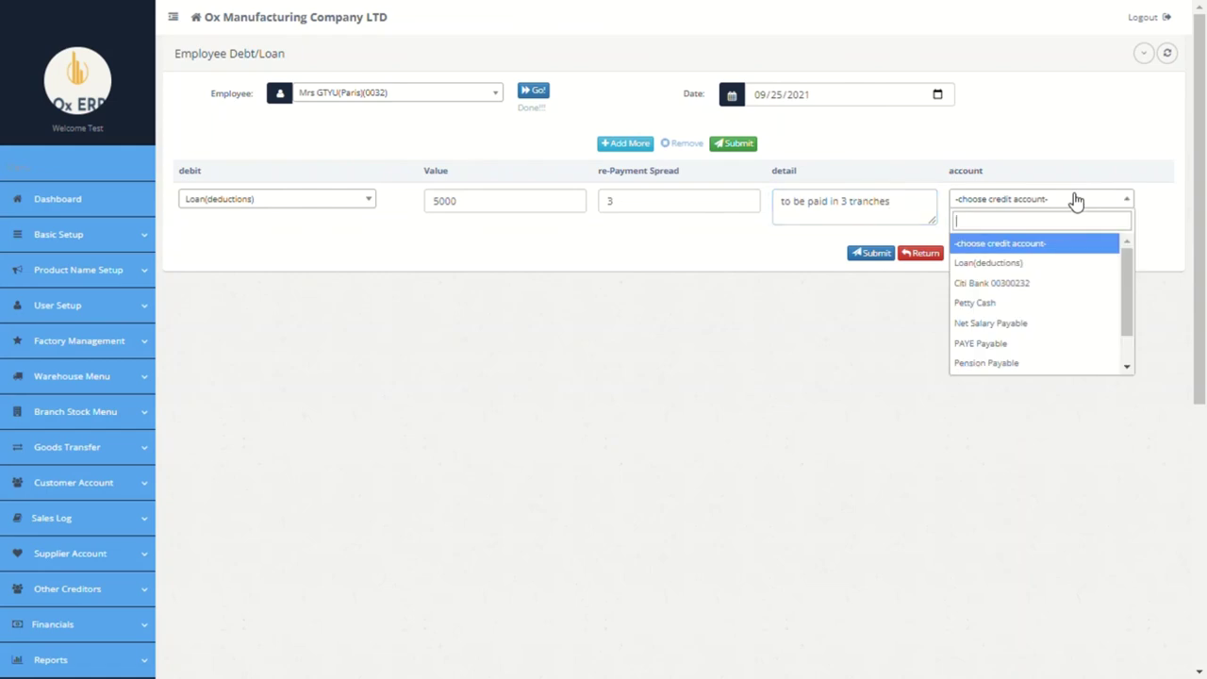
left_click(1006, 287)
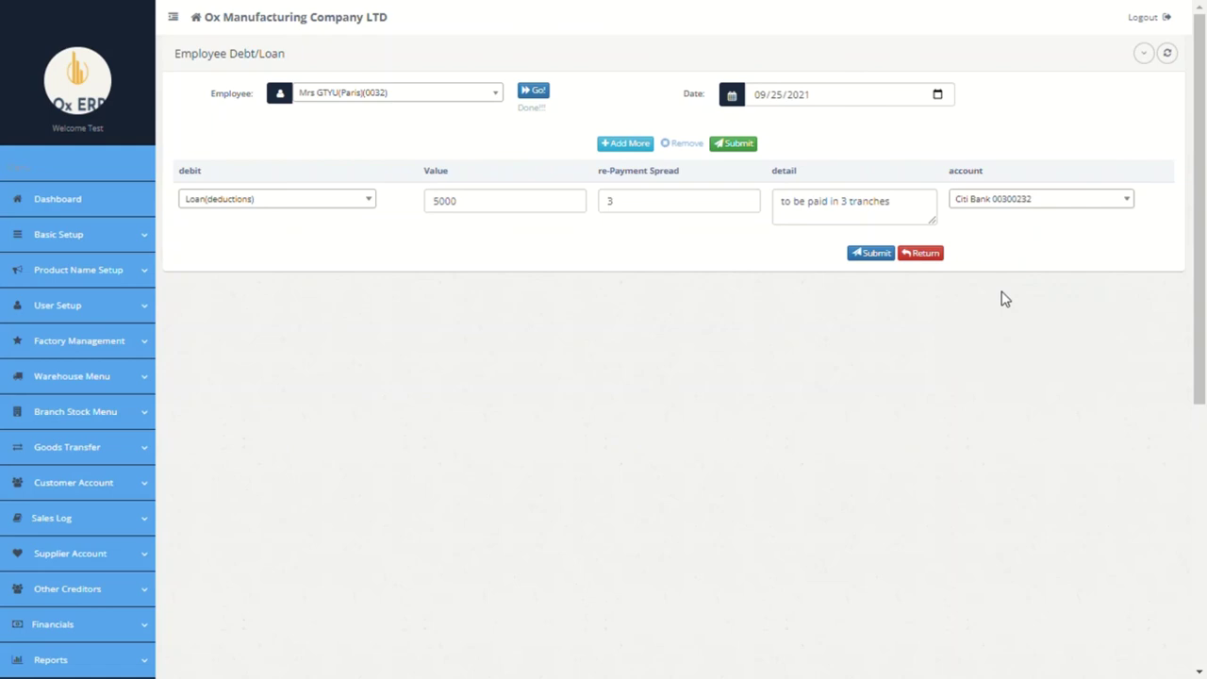
left_click(872, 254)
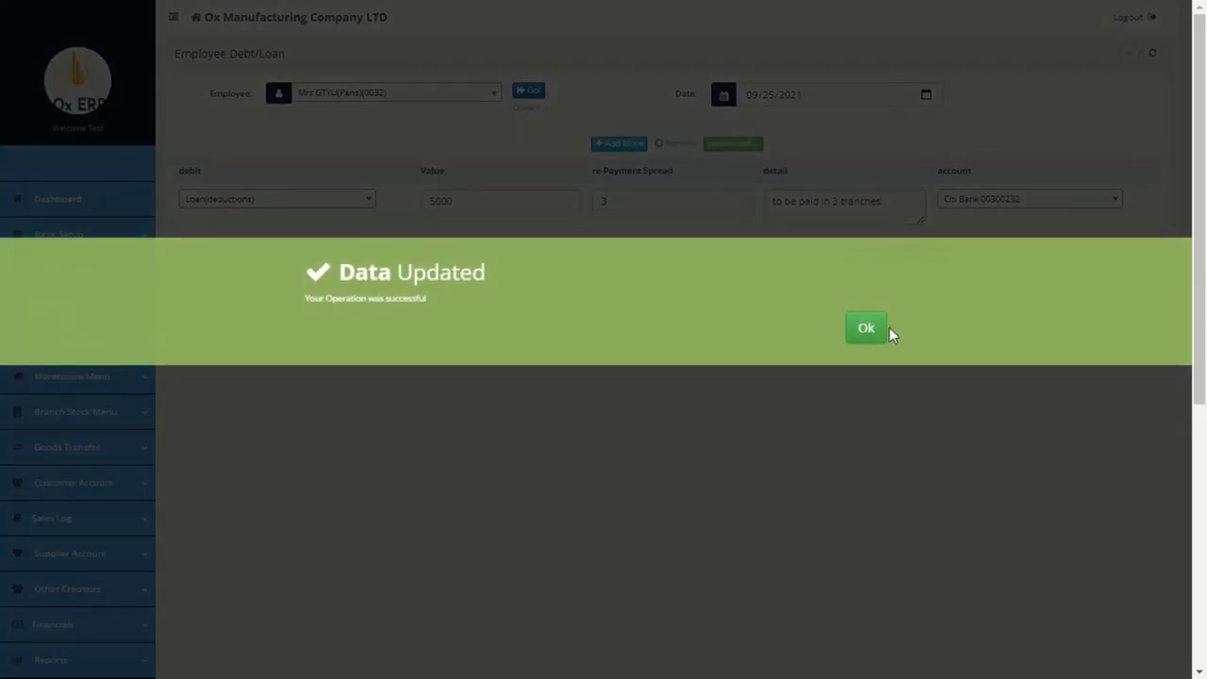
left_click(884, 329)
scroll(801, 353, "down", 5)
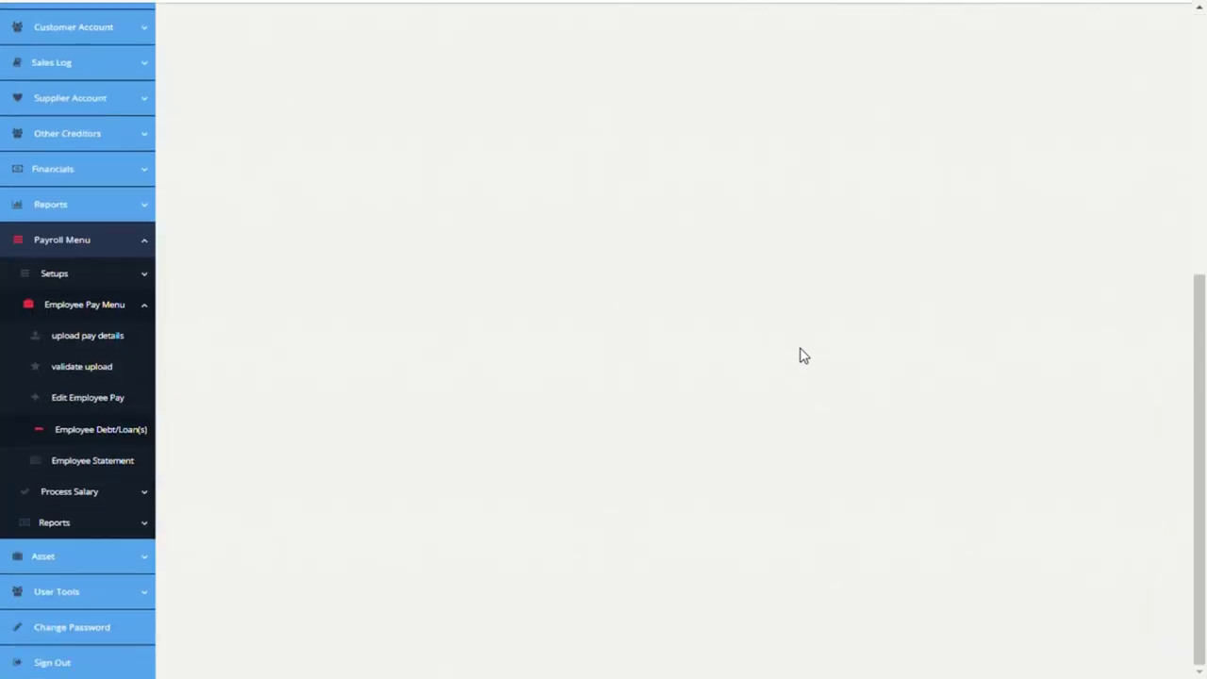
Step: Check the 5,000.00 loan debit on the Employee Statement, then open Process Salary > Pay Employee
left_click(96, 460)
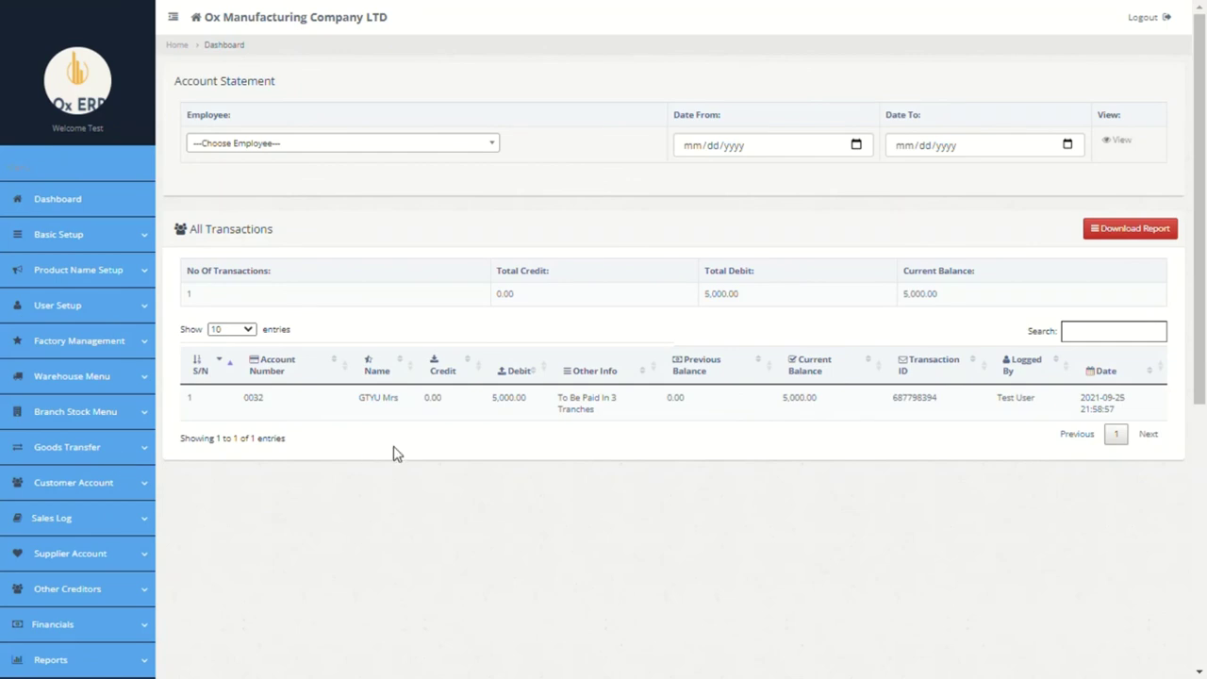
scroll(396, 453, "down", 5)
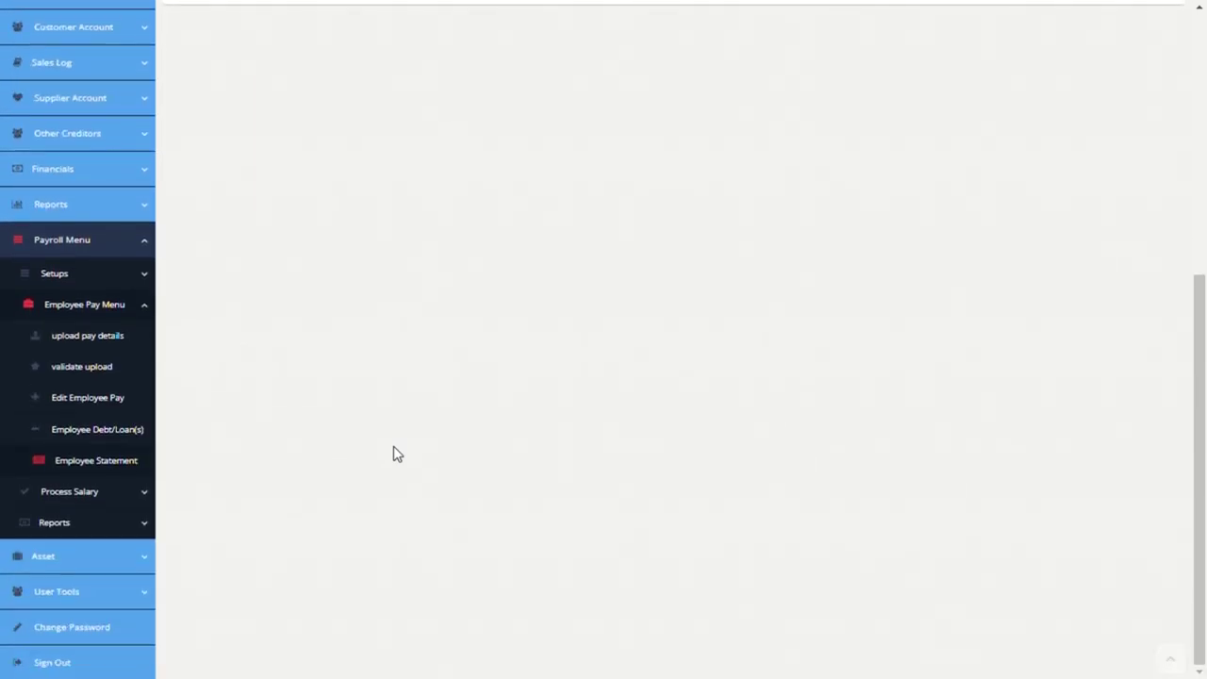
left_click(127, 498)
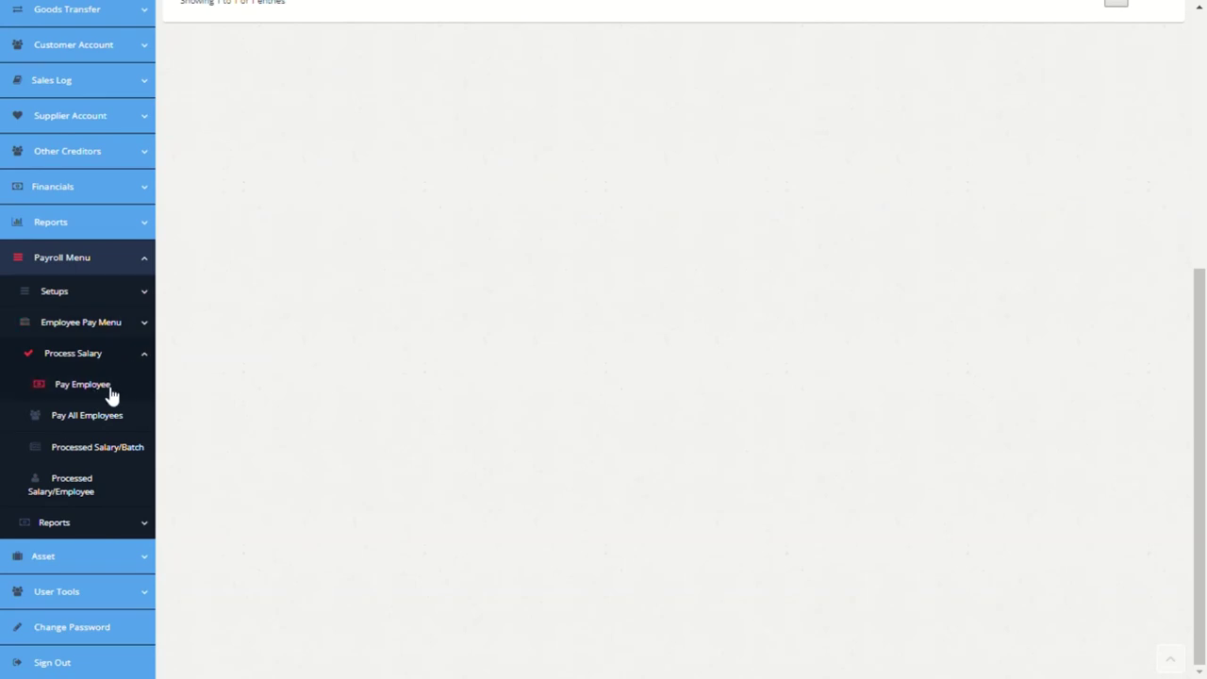
left_click(83, 385)
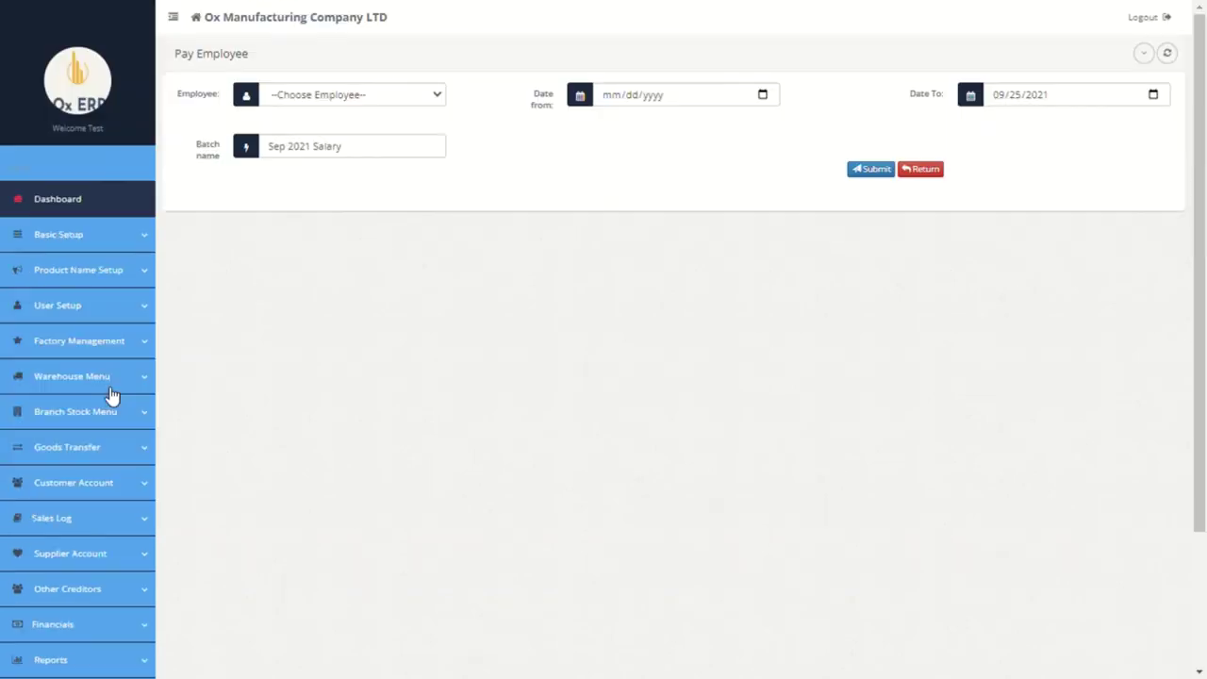
Step: Choose the employee and set Date from 09/01/2021 on Pay Employee, then switch to Pay All Employees
left_click(427, 102)
left_click(385, 161)
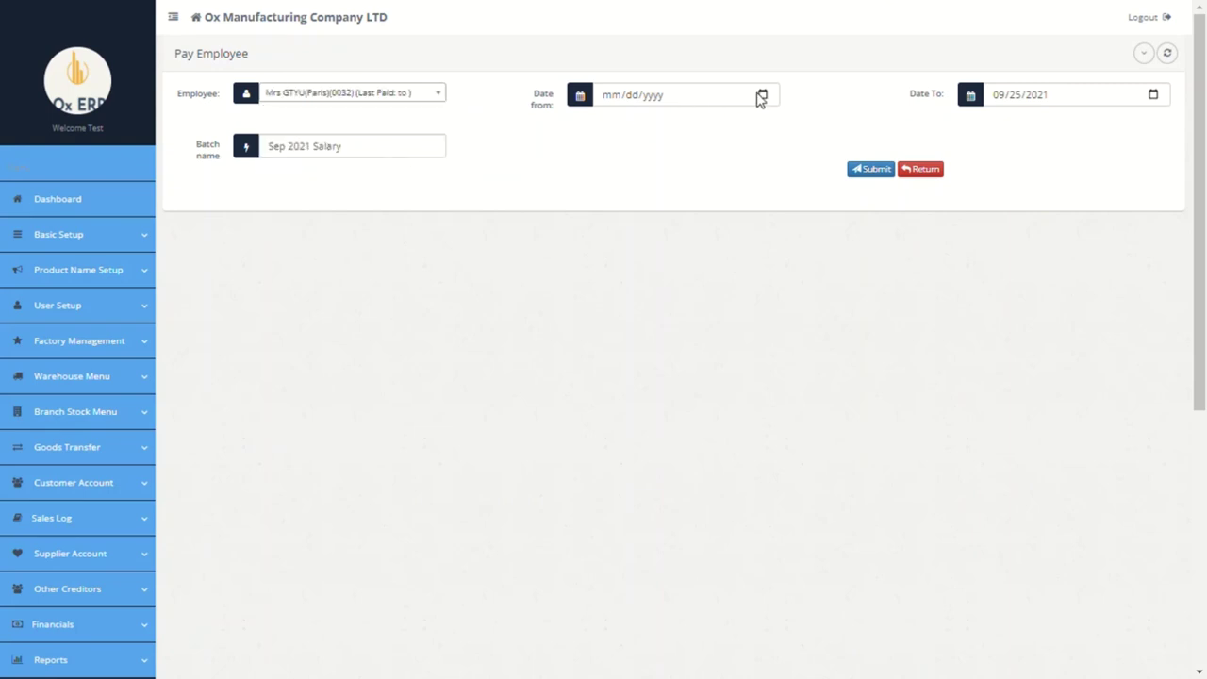
left_click(763, 98)
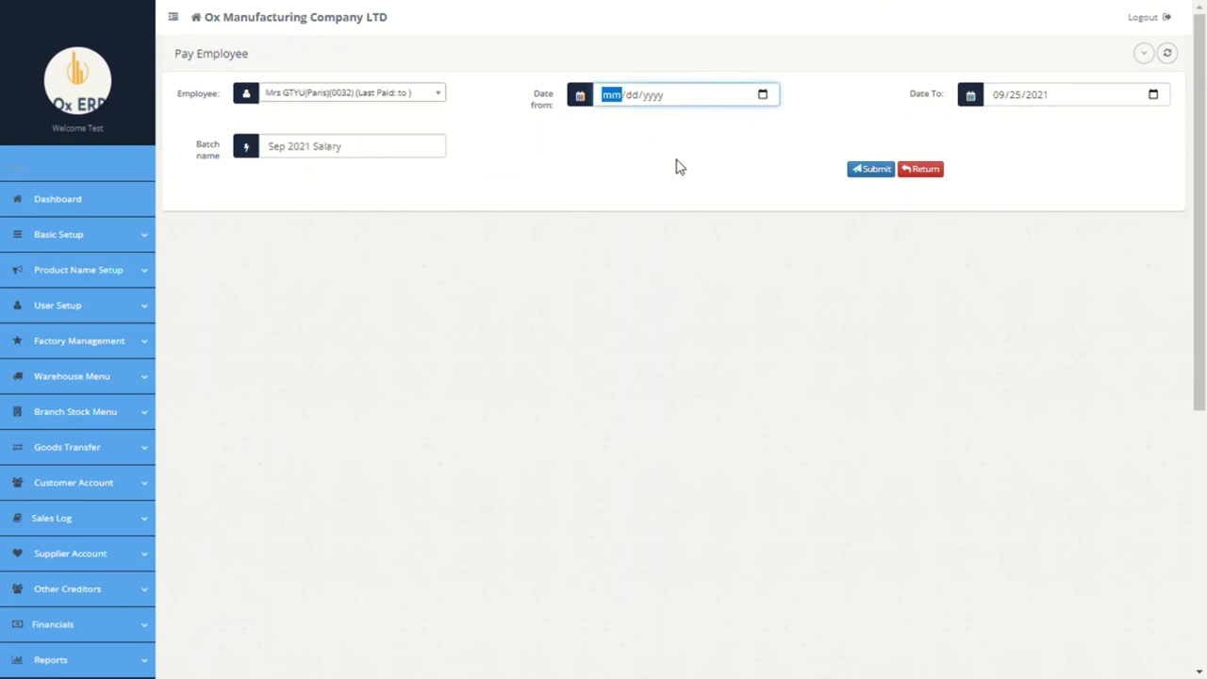
type("09/01/2021")
scroll(1047, 91, "down", 1)
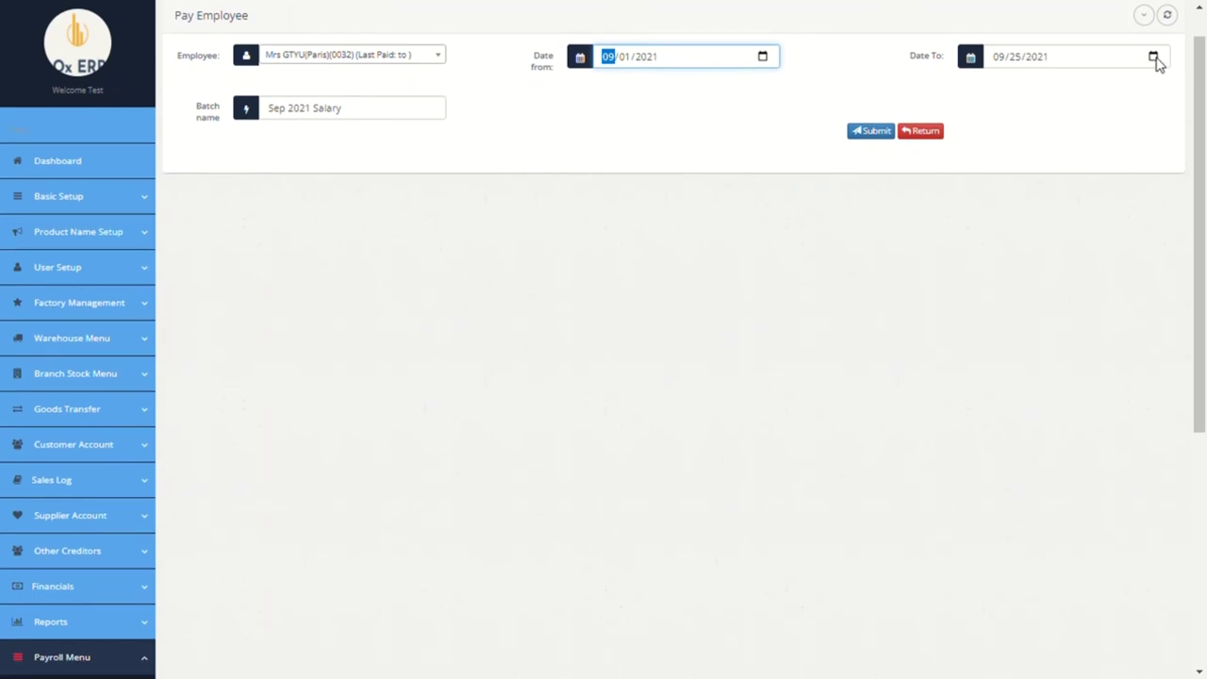
left_click(1154, 58)
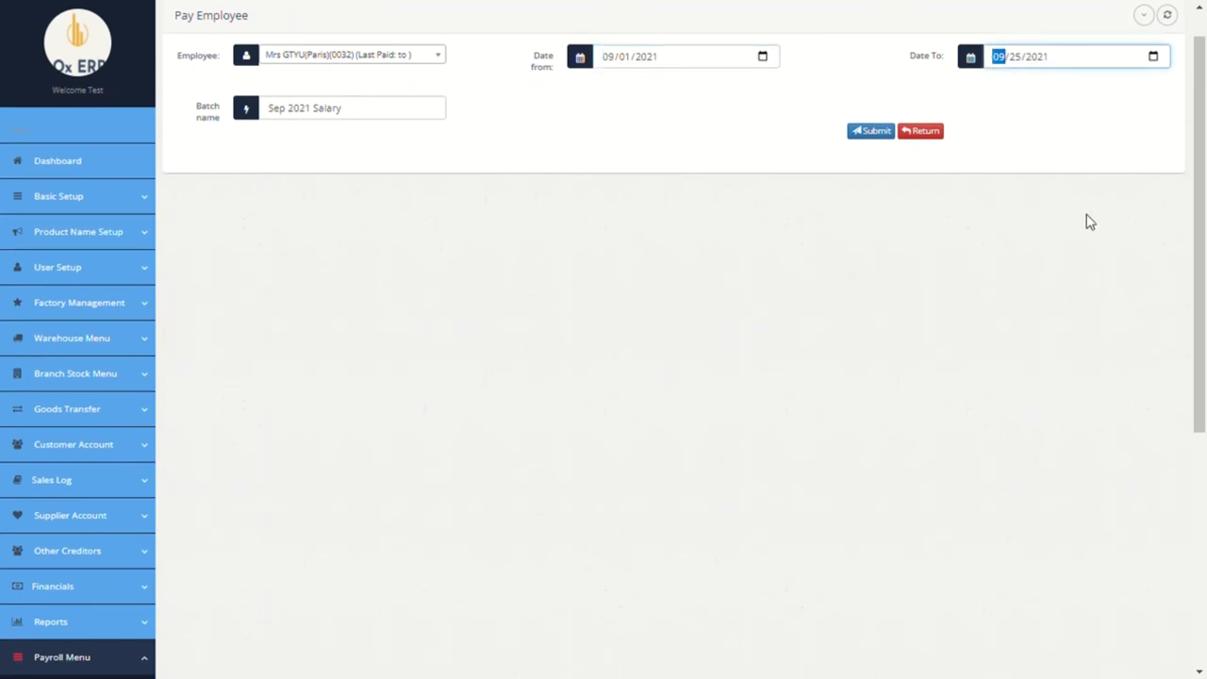
left_click(400, 115)
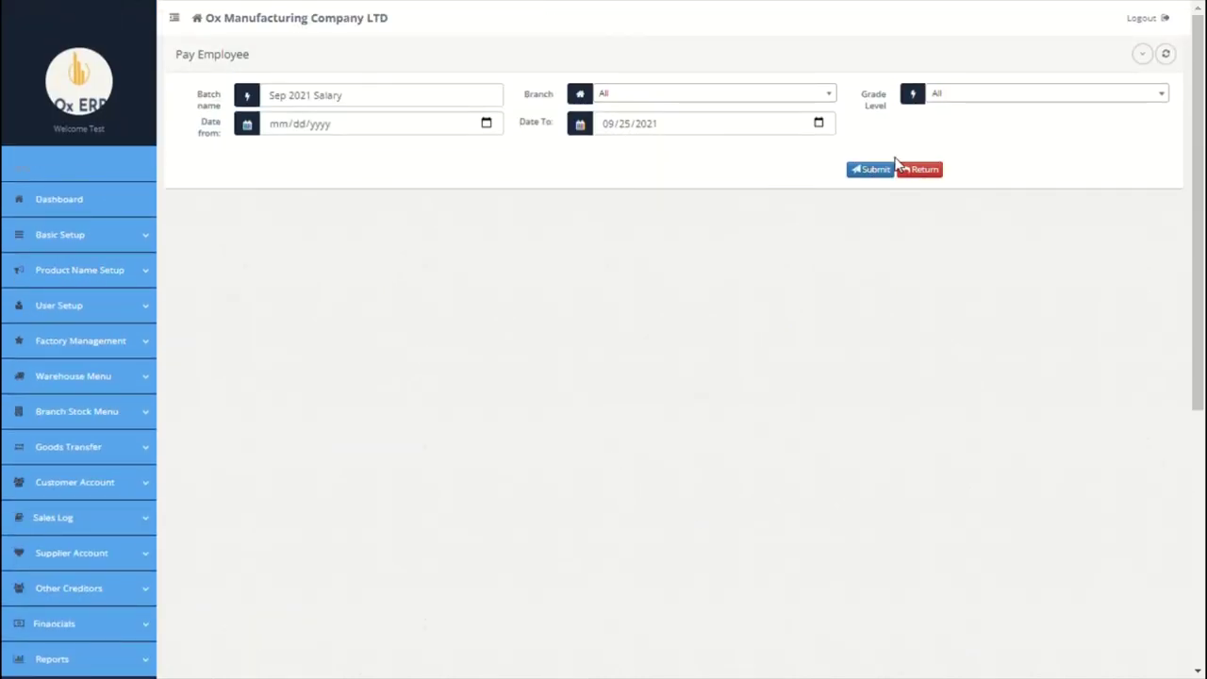
Step: Run the Sep 2021 Salary batch for all employees from 09/01/2021 to 09/29/2021 and confirm
left_click(486, 130)
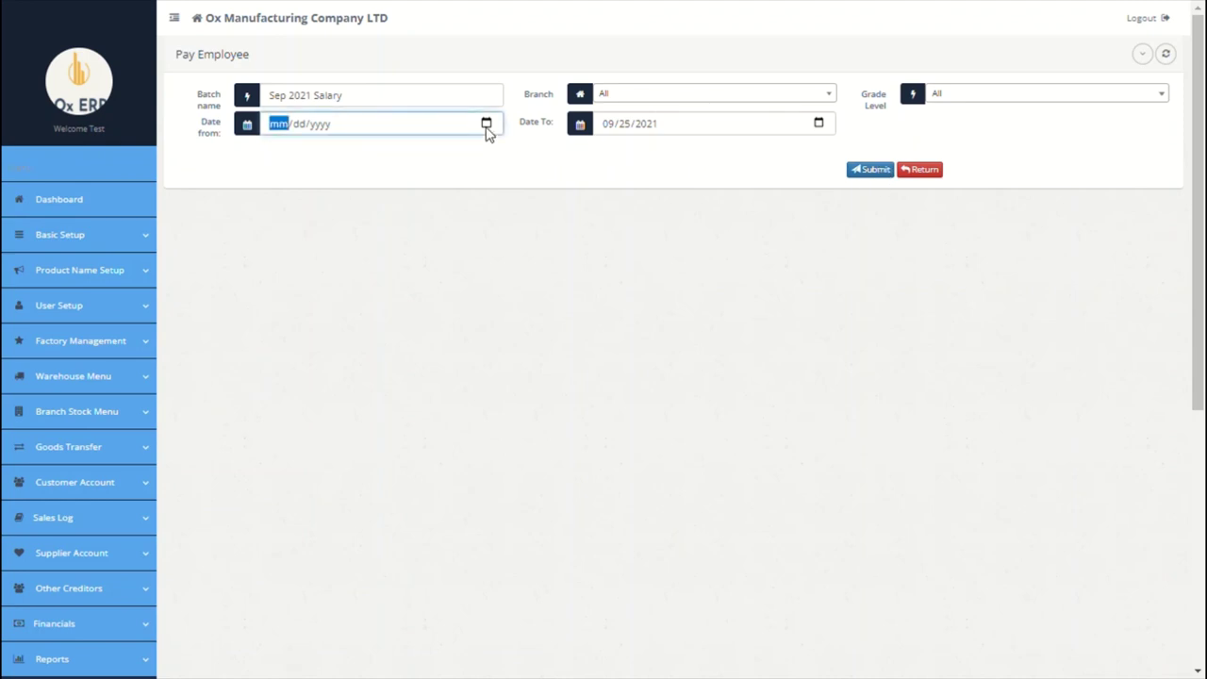
left_click(337, 193)
left_click(819, 128)
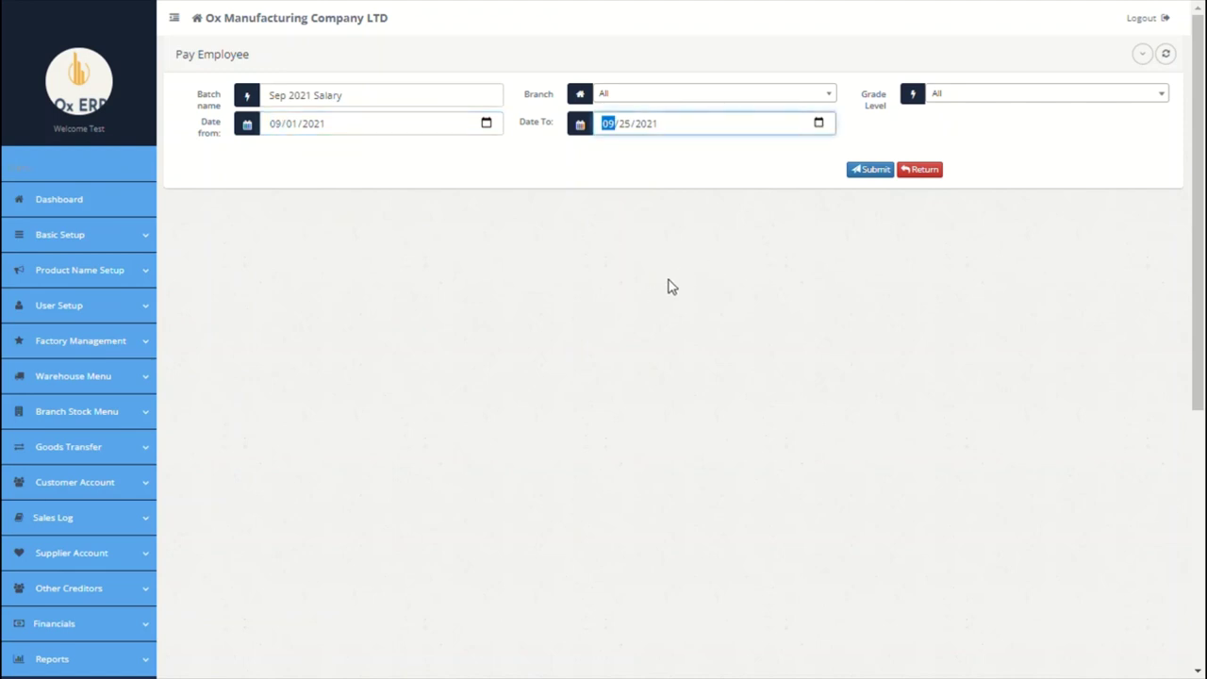
left_click(891, 174)
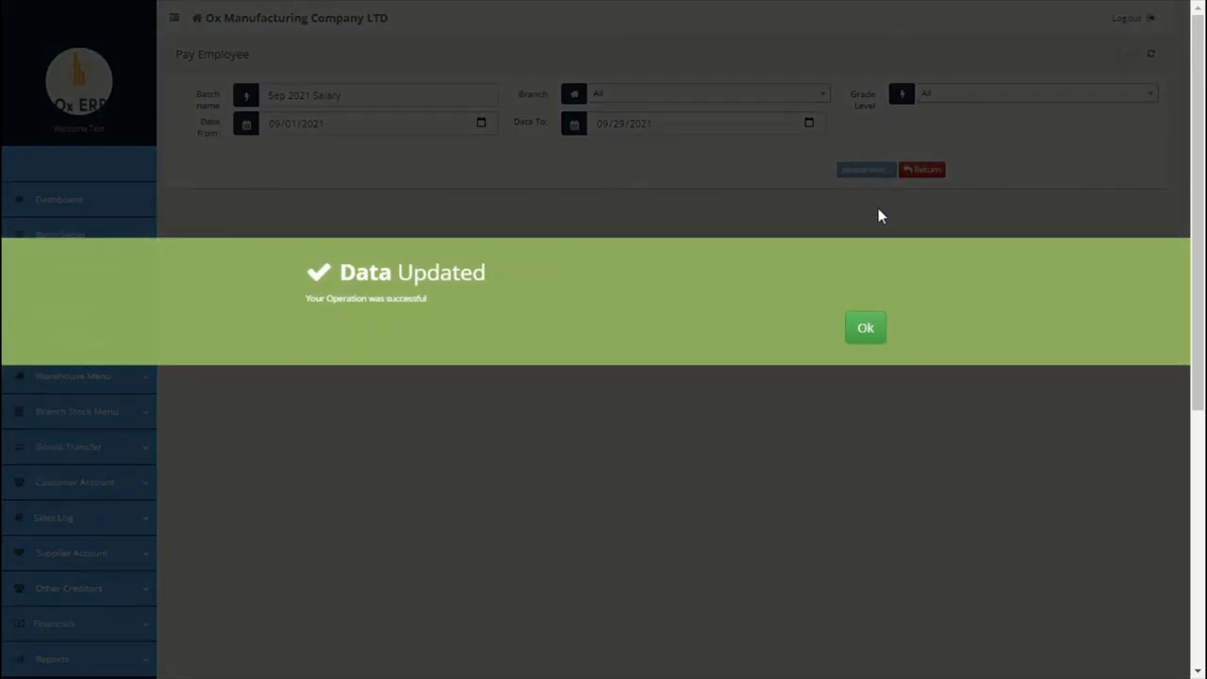
left_click(876, 341)
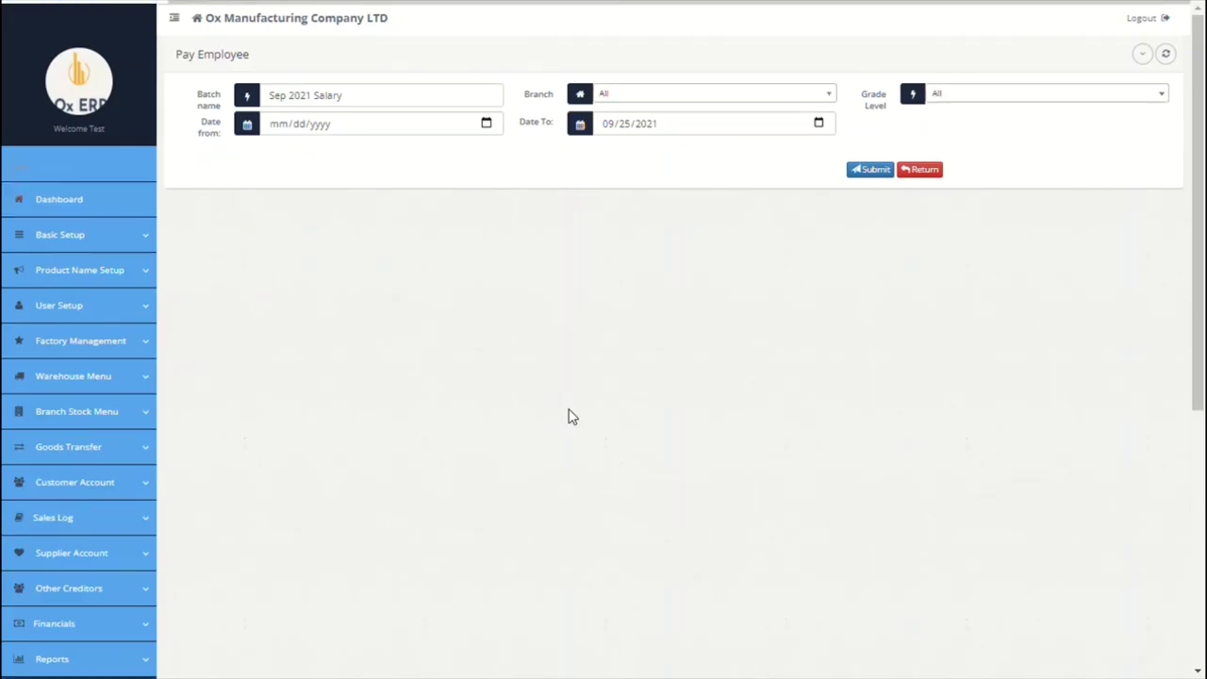
scroll(568, 415, "down", 5)
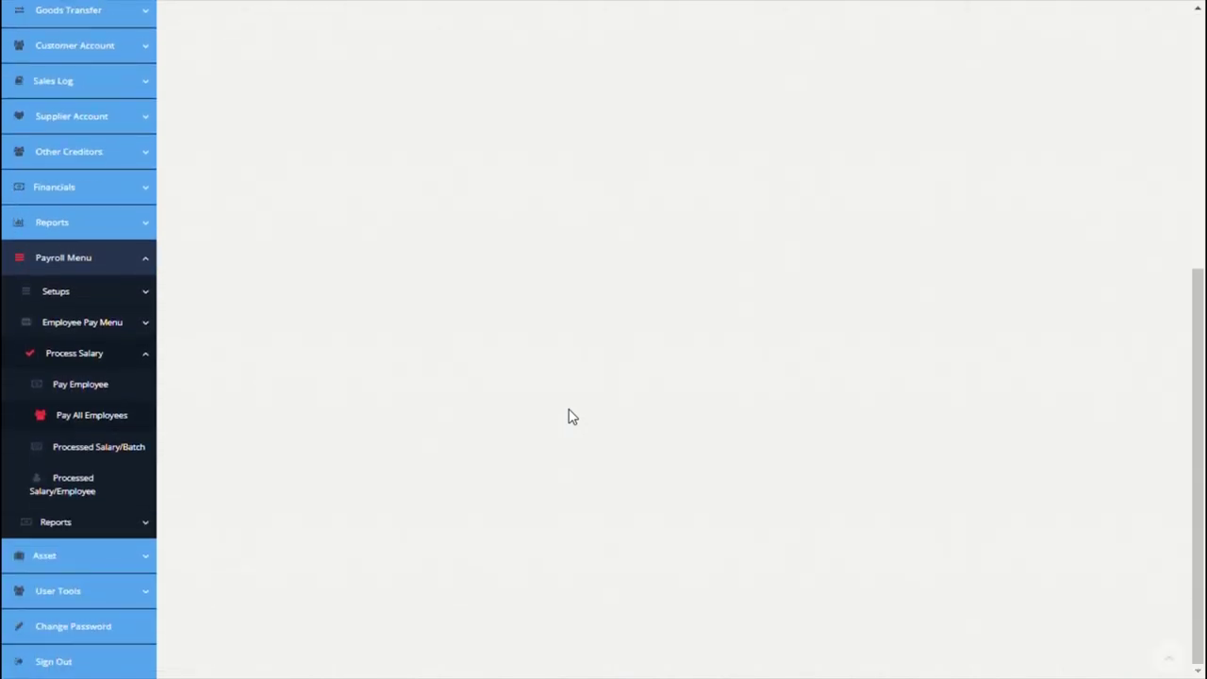
Step: Review the processed Sep 2021 Salary batch in Processed Salary/Batch
left_click(120, 457)
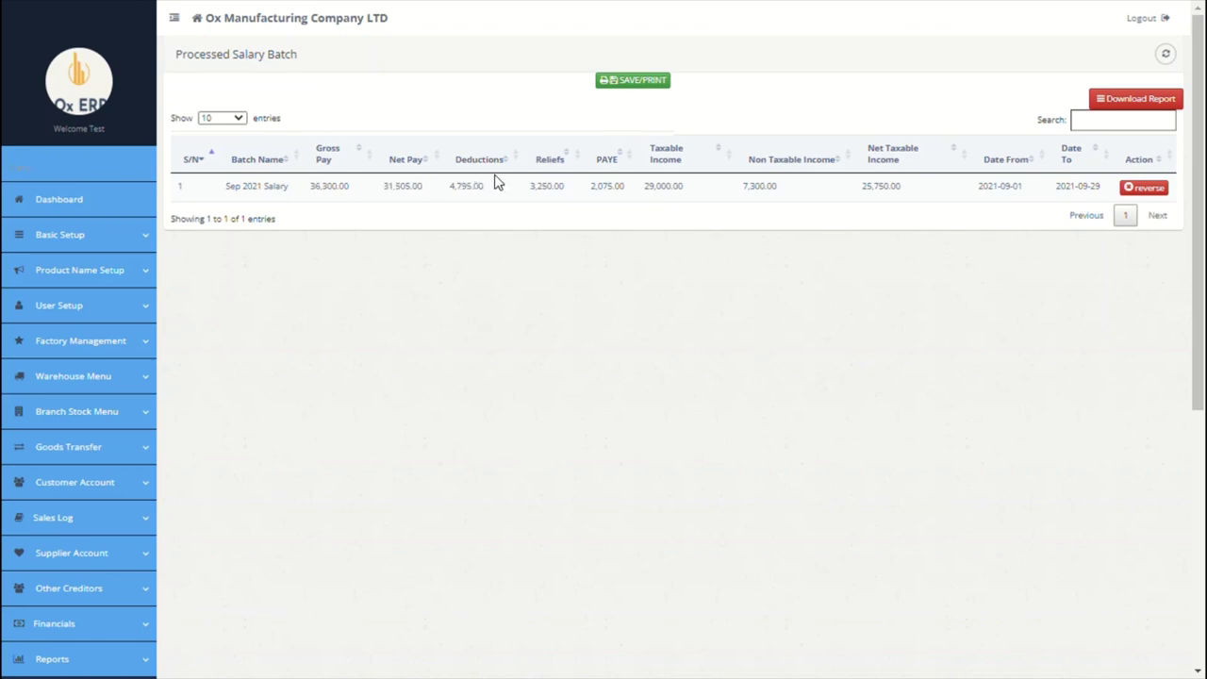
scroll(598, 314, "down", 5)
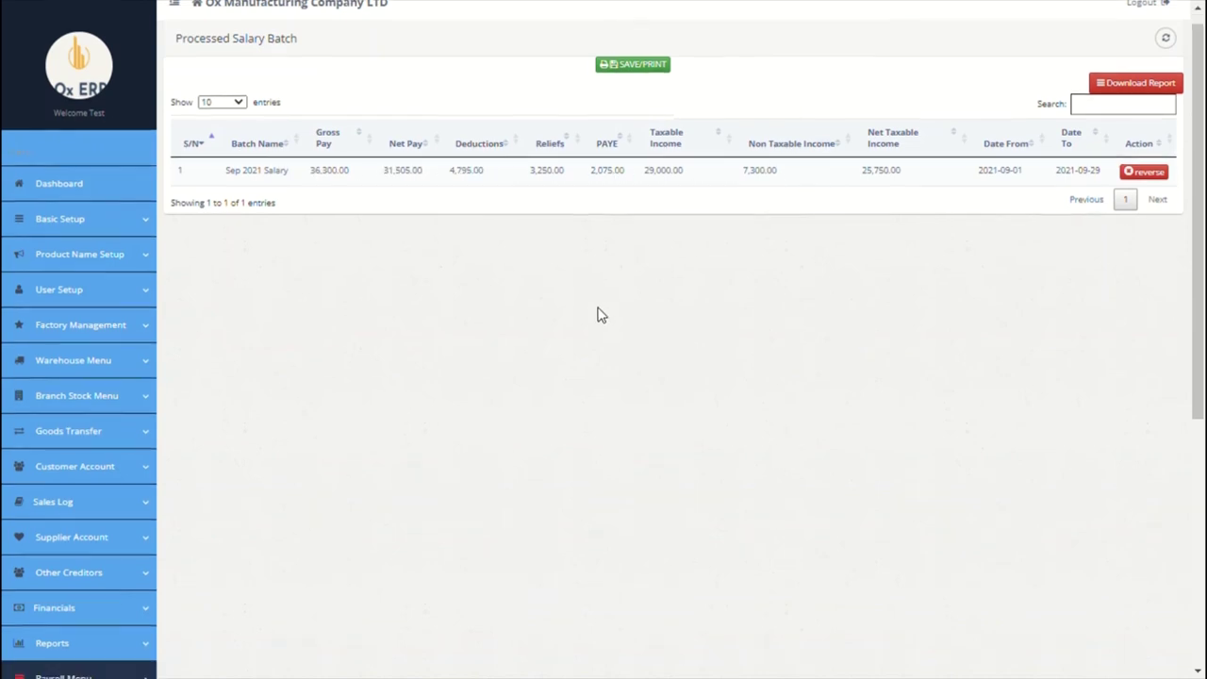
scroll(412, 418, "down", 2)
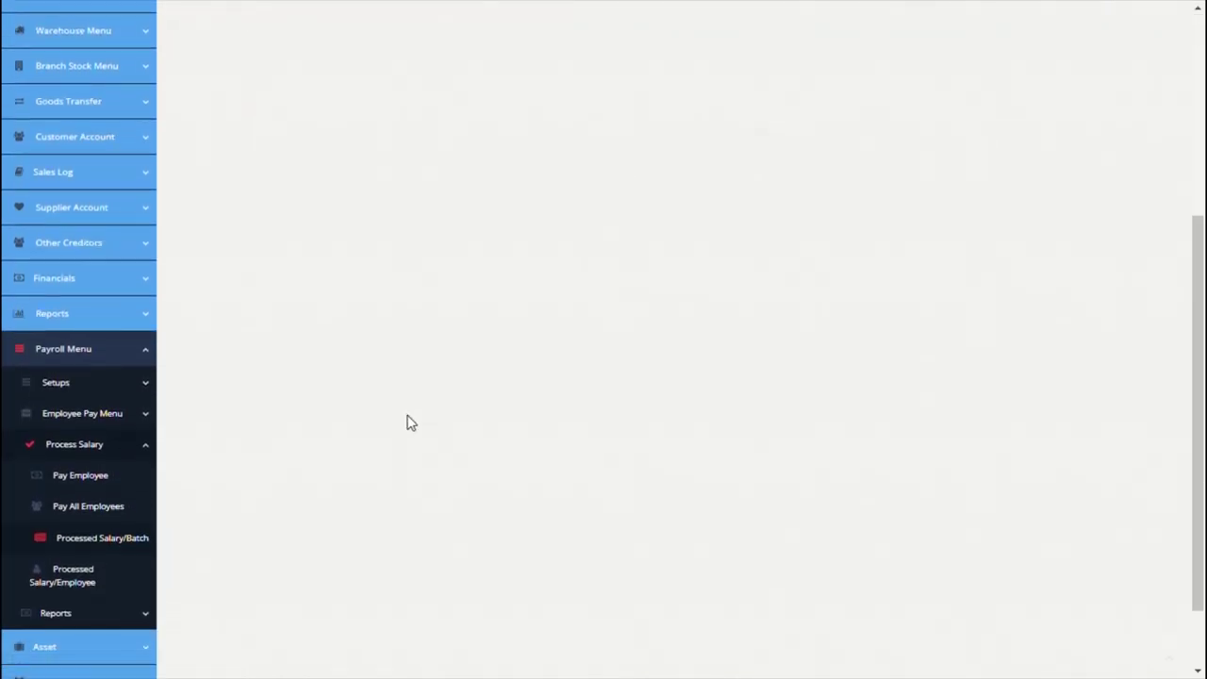
Step: Check the employee's processed salary for 2021-09-01 to 2021-09-29, then expand payroll Reports
left_click(98, 577)
left_click(722, 143)
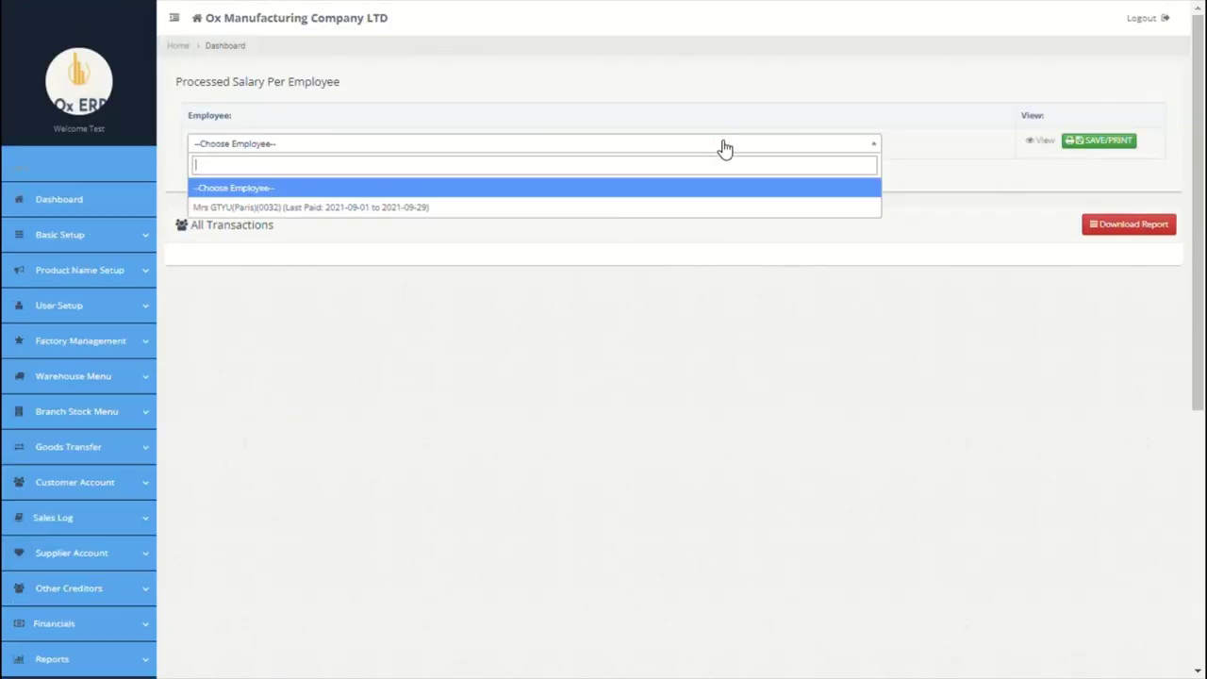
left_click(550, 220)
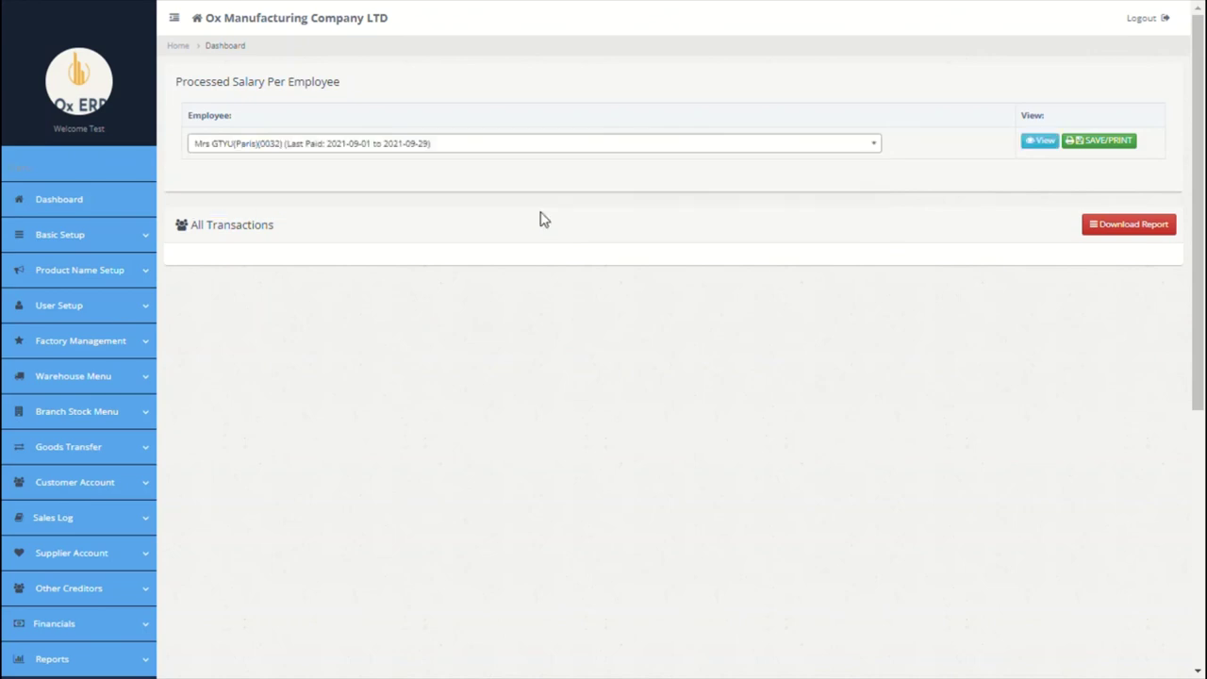
scroll(479, 377, "down", 3)
scroll(479, 377, "down", 3)
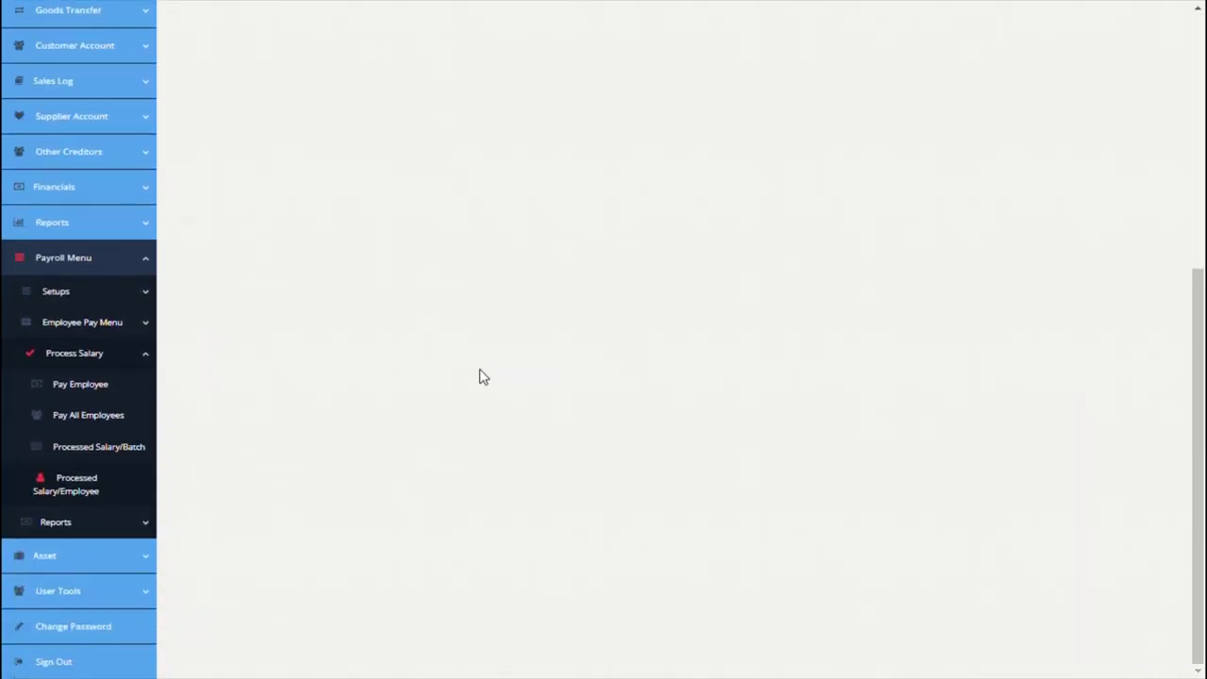
left_click(77, 526)
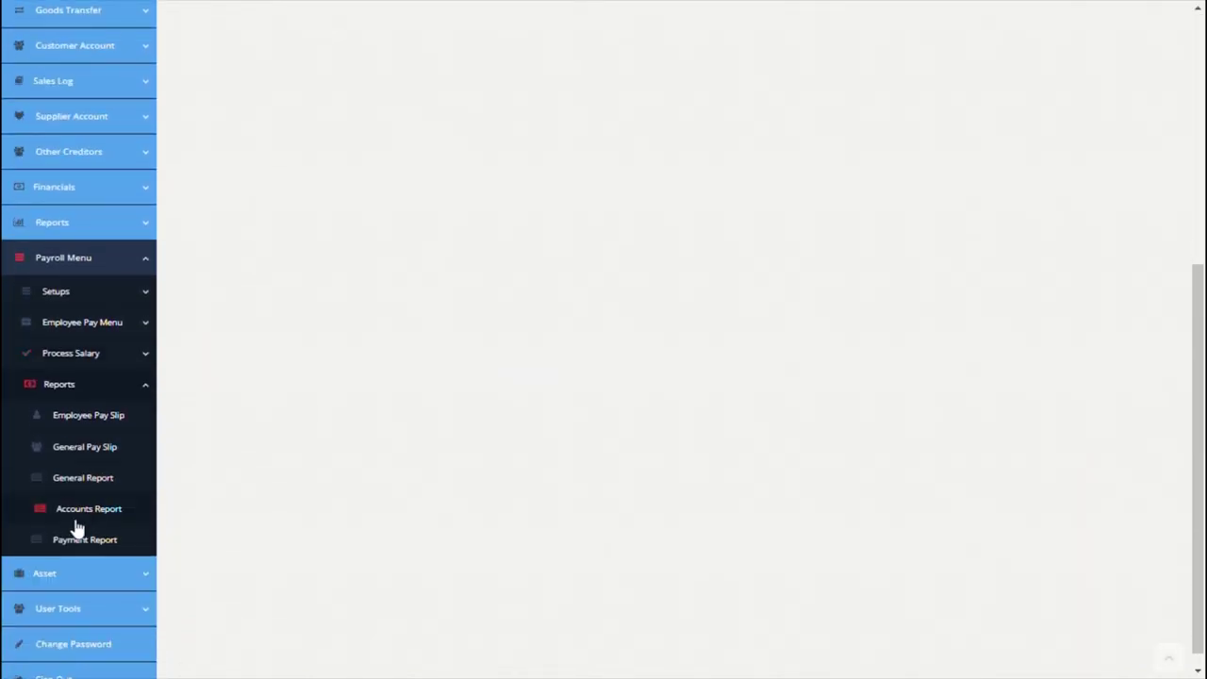
Step: Generate the employee's pay slip for the Sep 2021 Salary batch
left_click(95, 432)
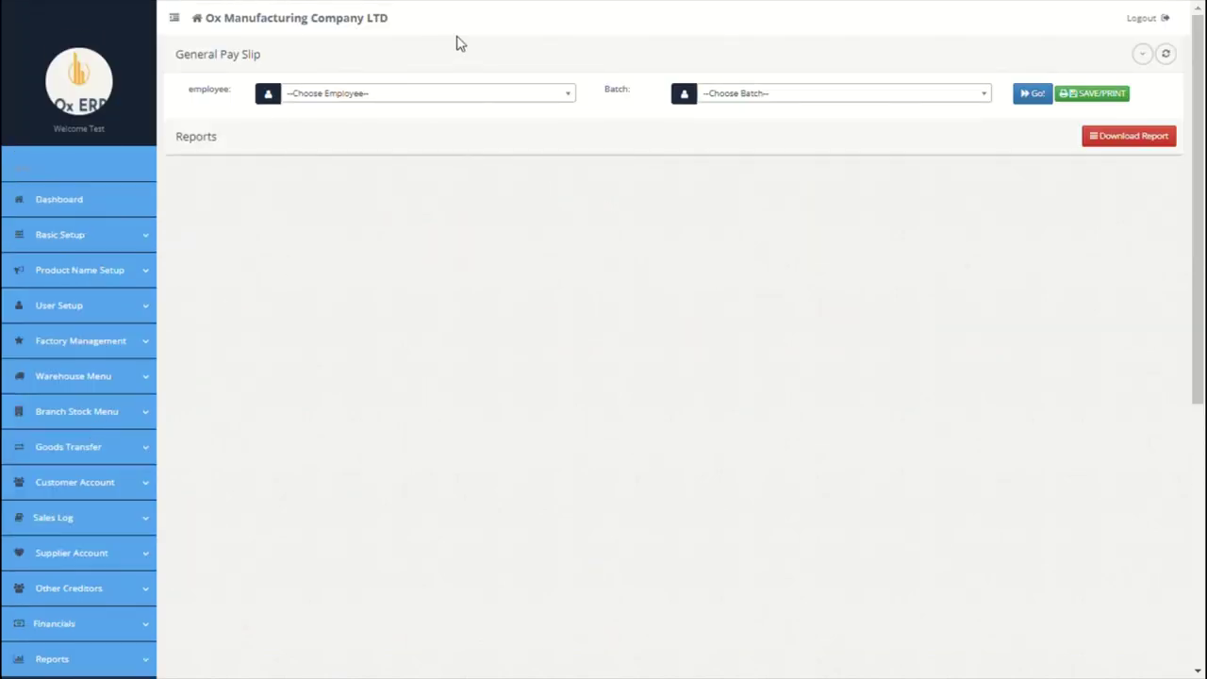
left_click(441, 98)
left_click(388, 158)
left_click(731, 94)
left_click(720, 154)
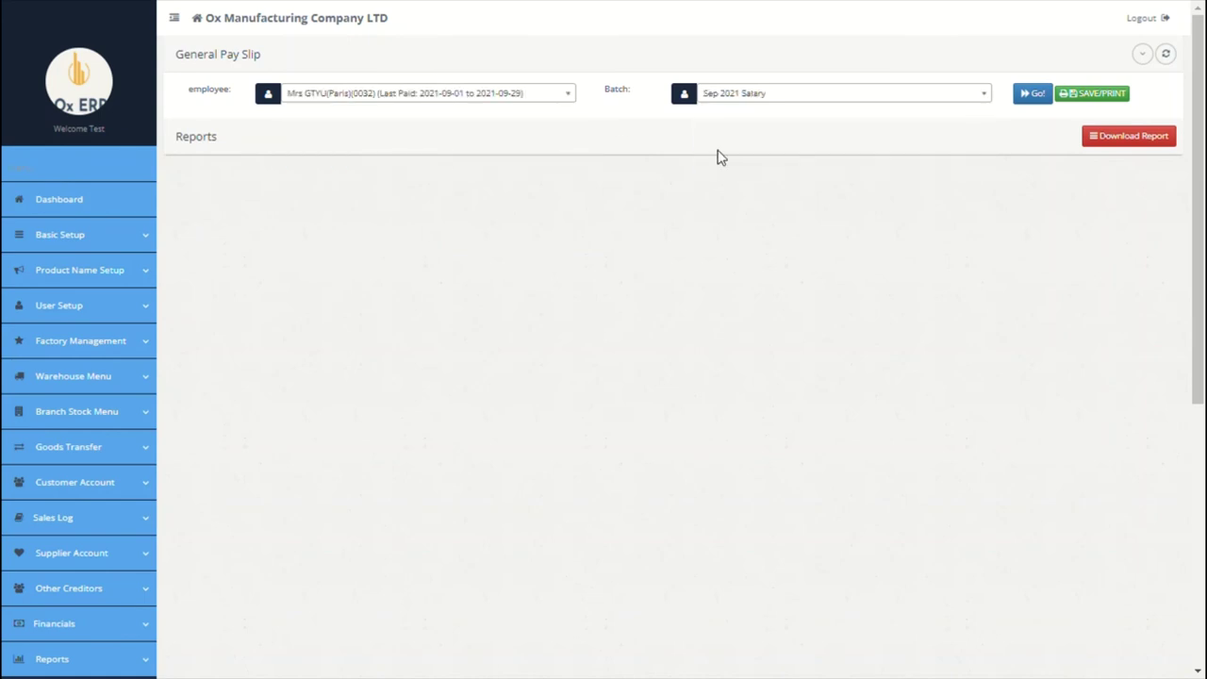
left_click(1032, 94)
scroll(601, 352, "down", 4)
scroll(600, 352, "up", 4)
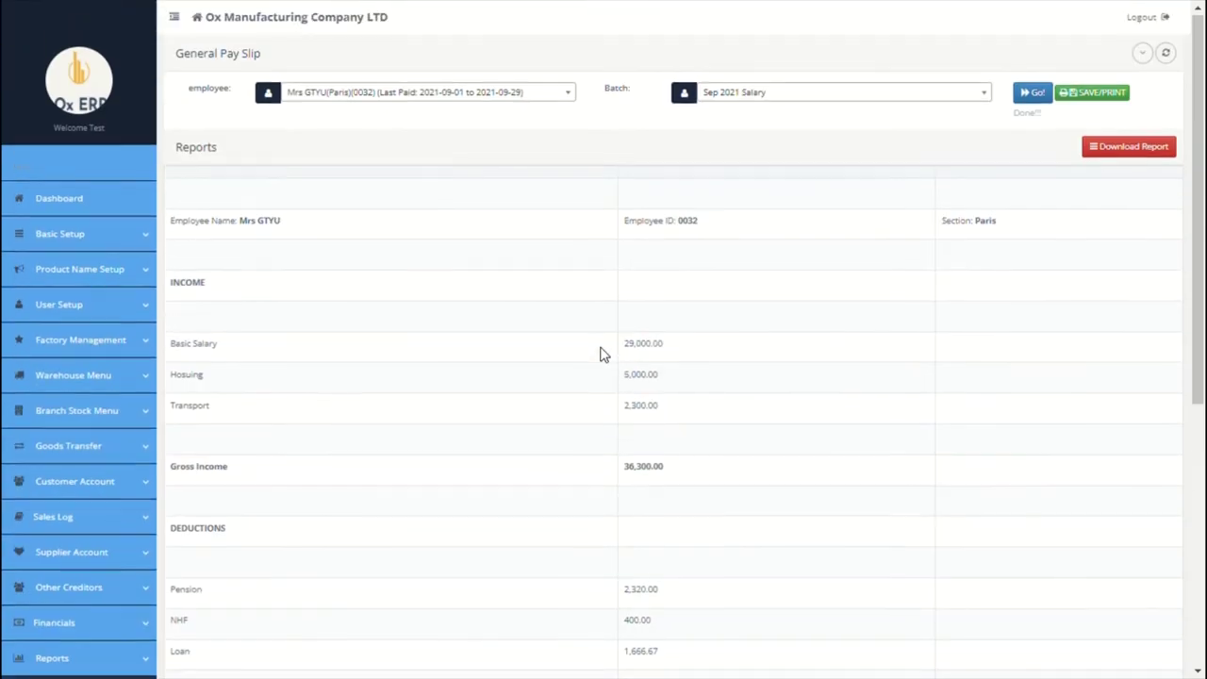
scroll(741, 272, "down", 4)
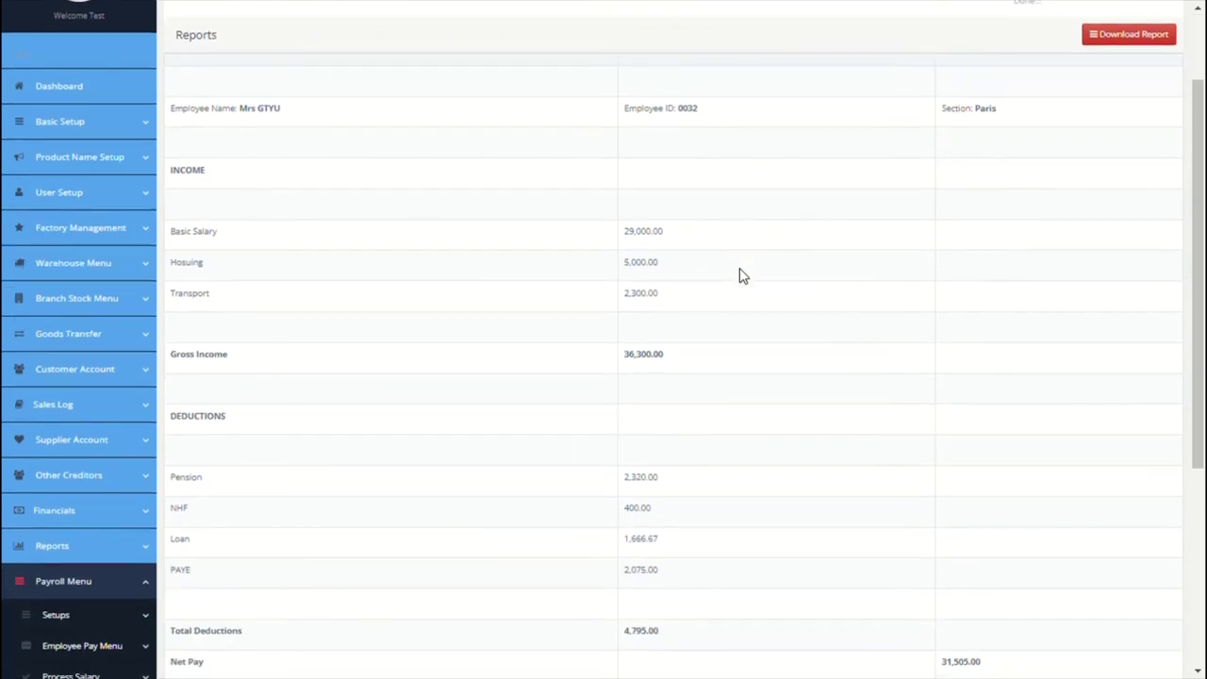
Step: View the General Pay Slip, then the General Report showing gross 36,300.00 and net 31,505.00
left_click(81, 519)
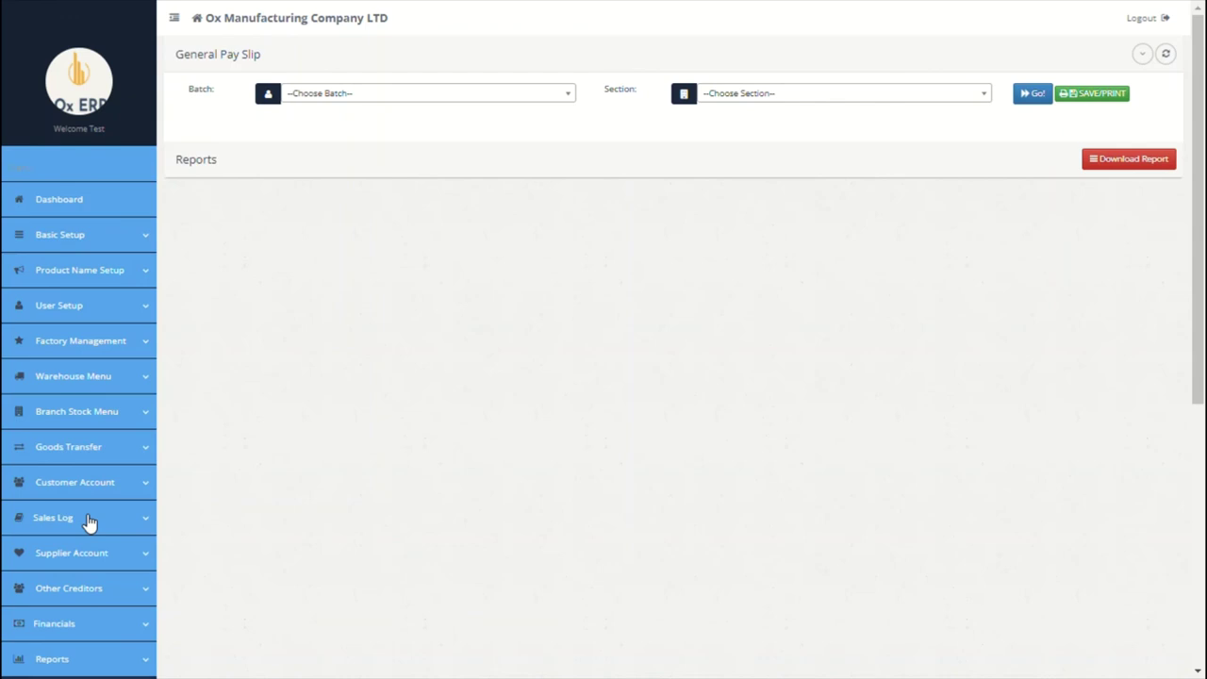
scroll(229, 466, "down", 5)
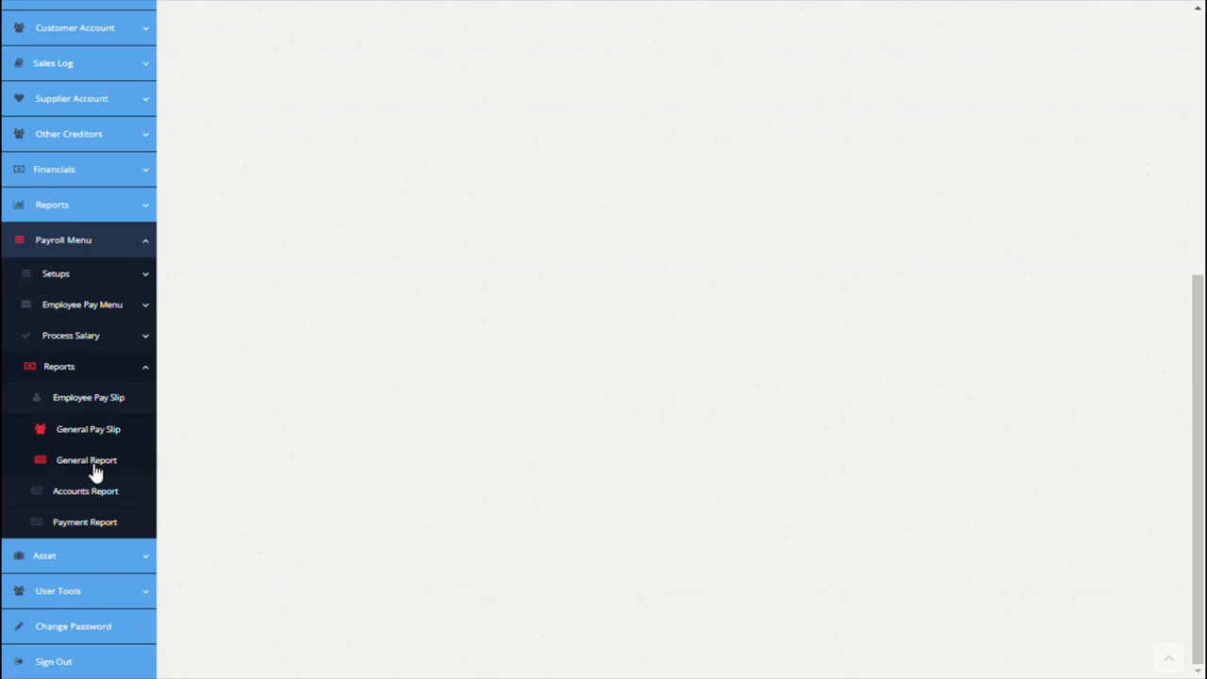
left_click(90, 461)
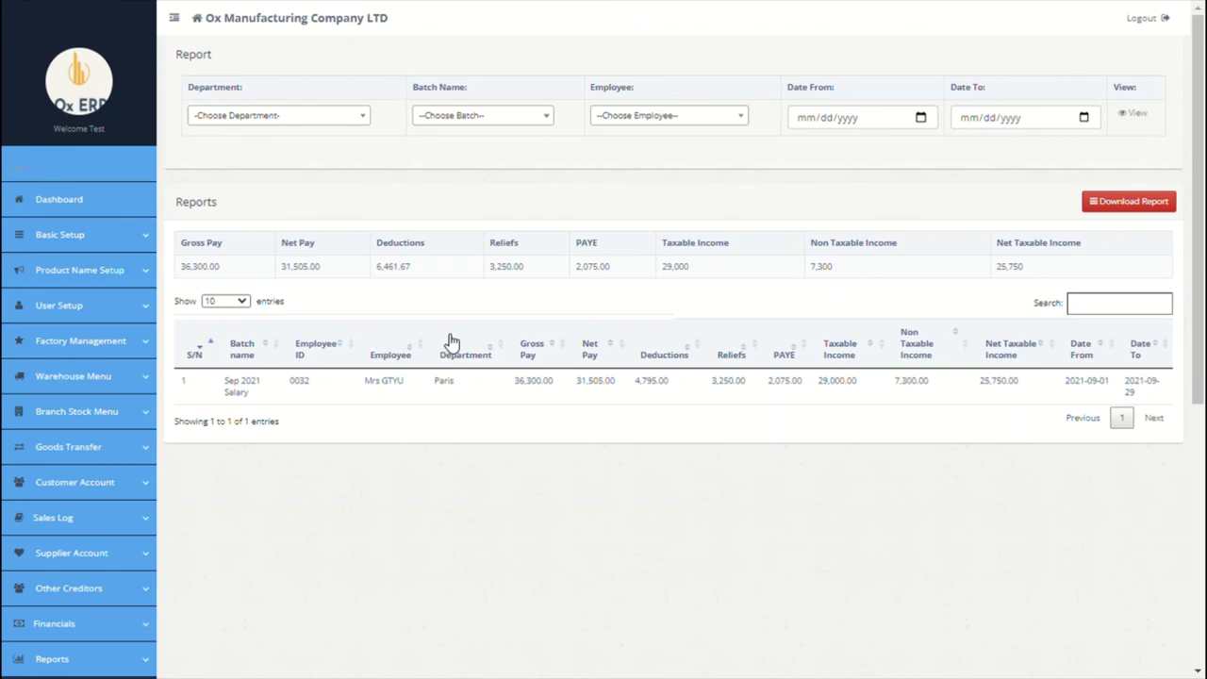
scroll(451, 341, "down", 5)
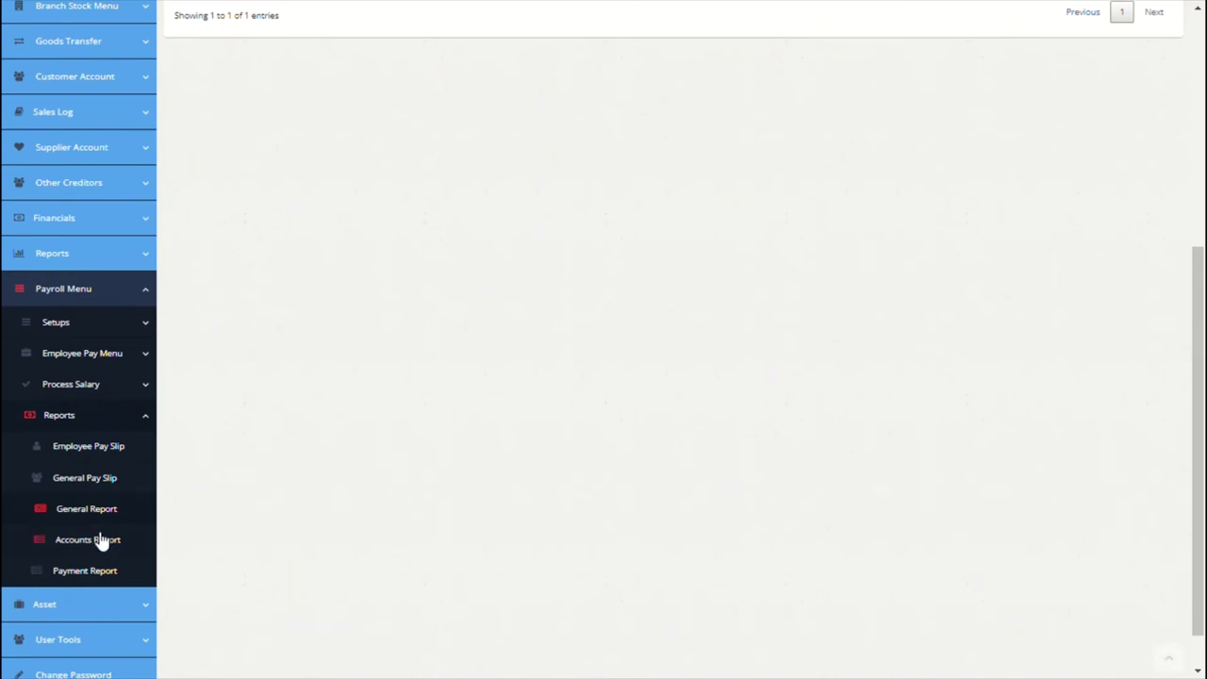
Step: View the Accounts Report for Net Salary Payable in the Sep 2021 Salary batch
left_click(94, 547)
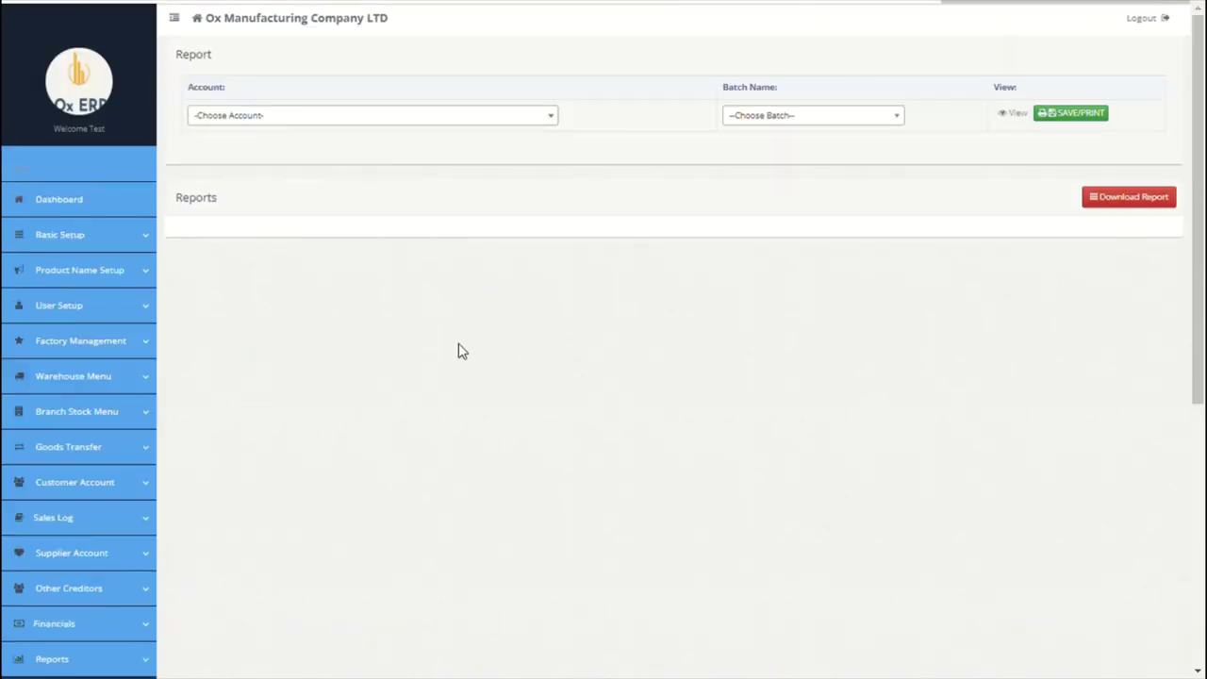
left_click(510, 123)
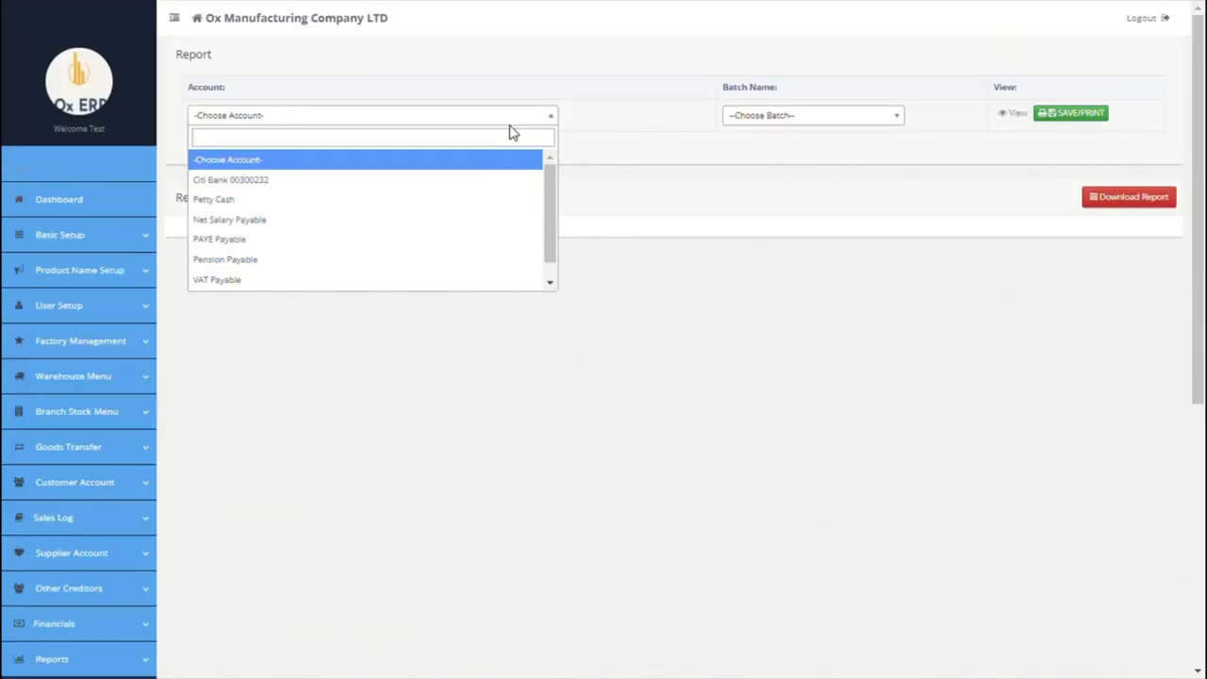
left_click(302, 232)
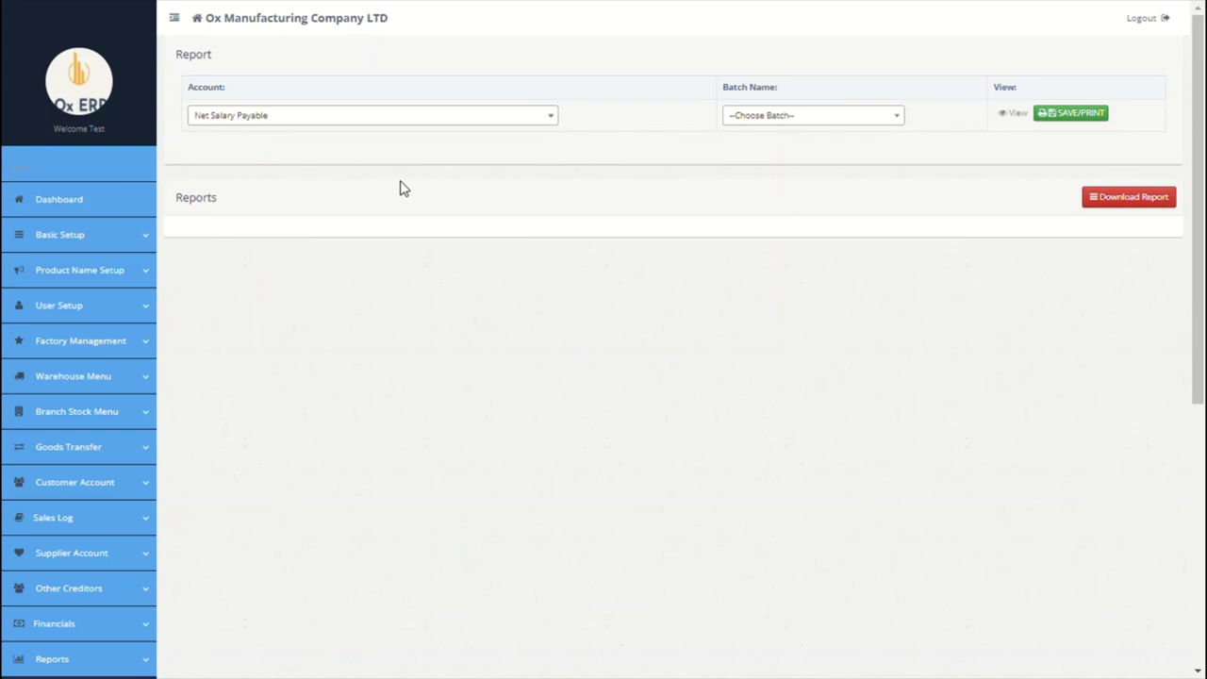
left_click(857, 121)
left_click(802, 181)
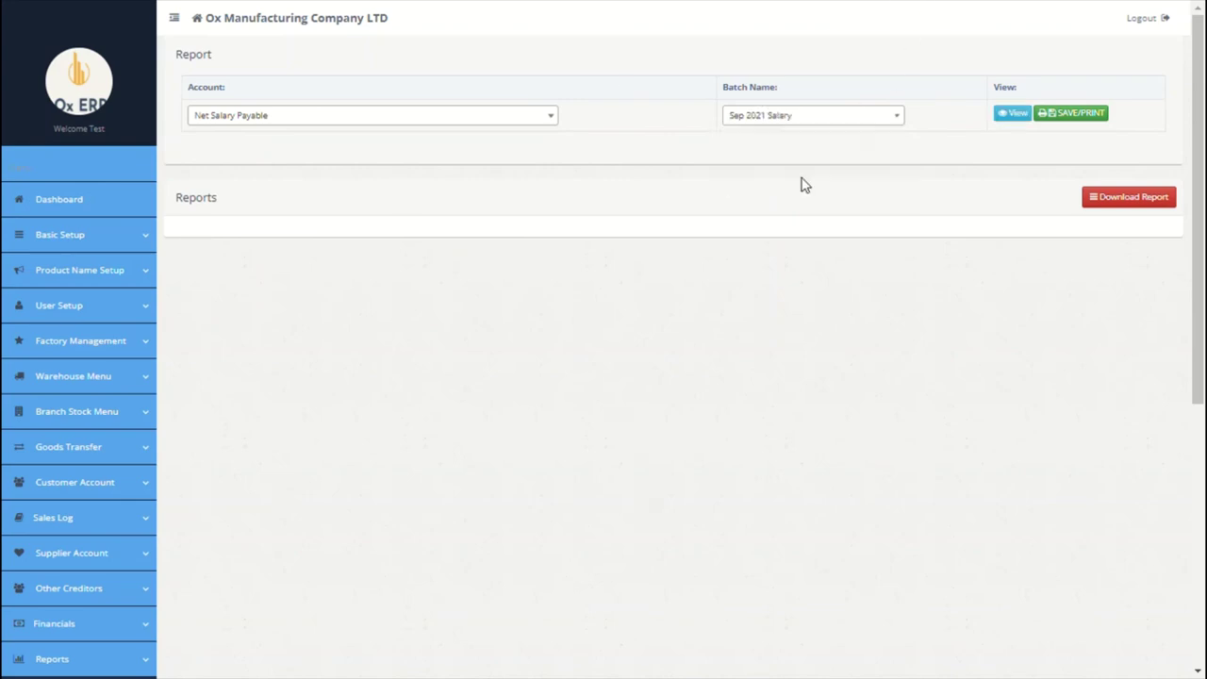
scroll(1018, 151, "down", 1)
left_click(1015, 83)
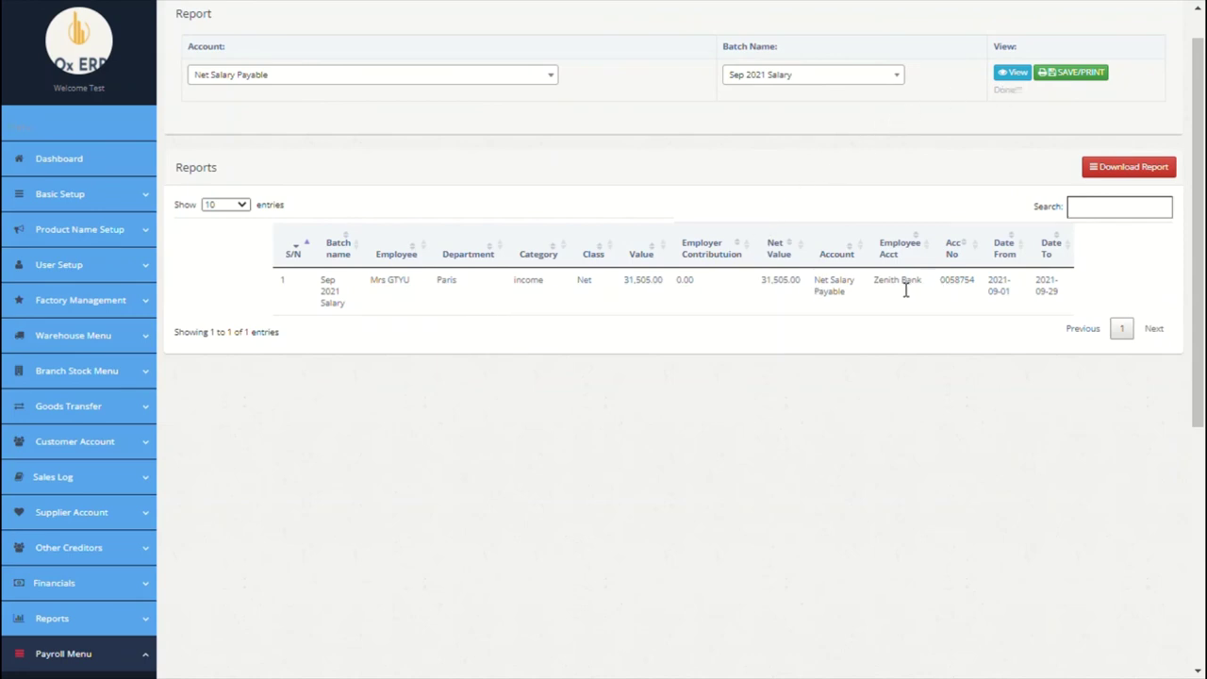
Step: Select the Zenith Bank entry's details, then open and close the download options without exporting
left_click_drag(875, 282, 980, 290)
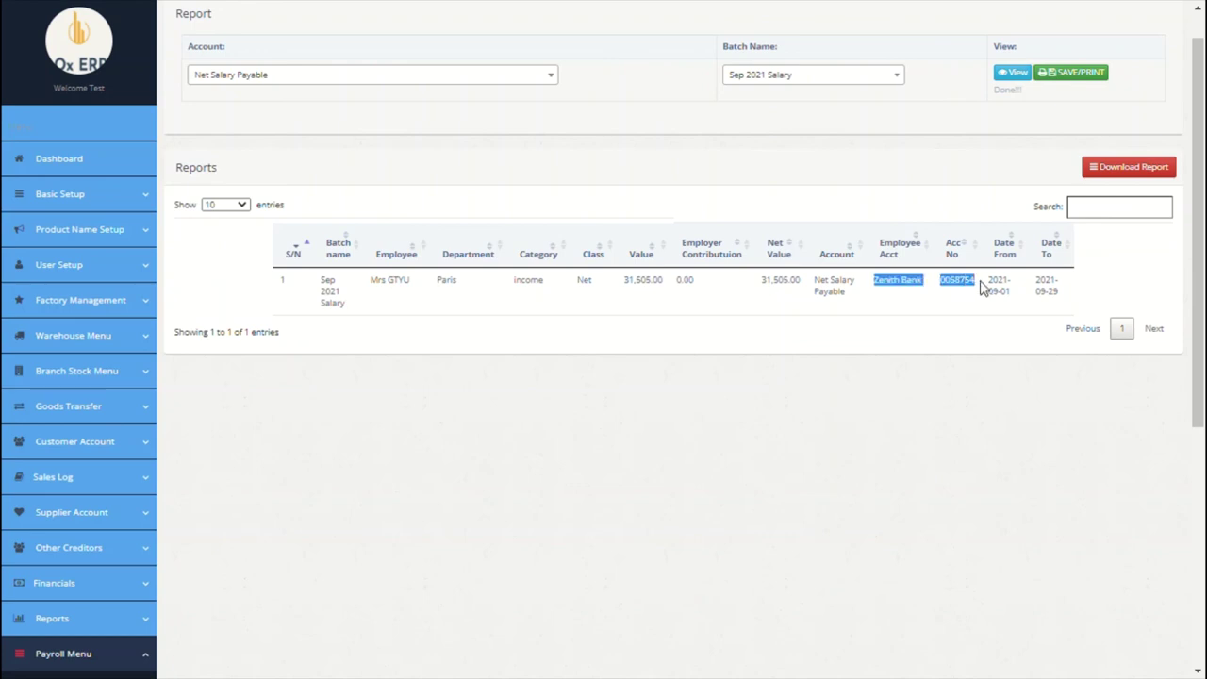
left_click(1162, 169)
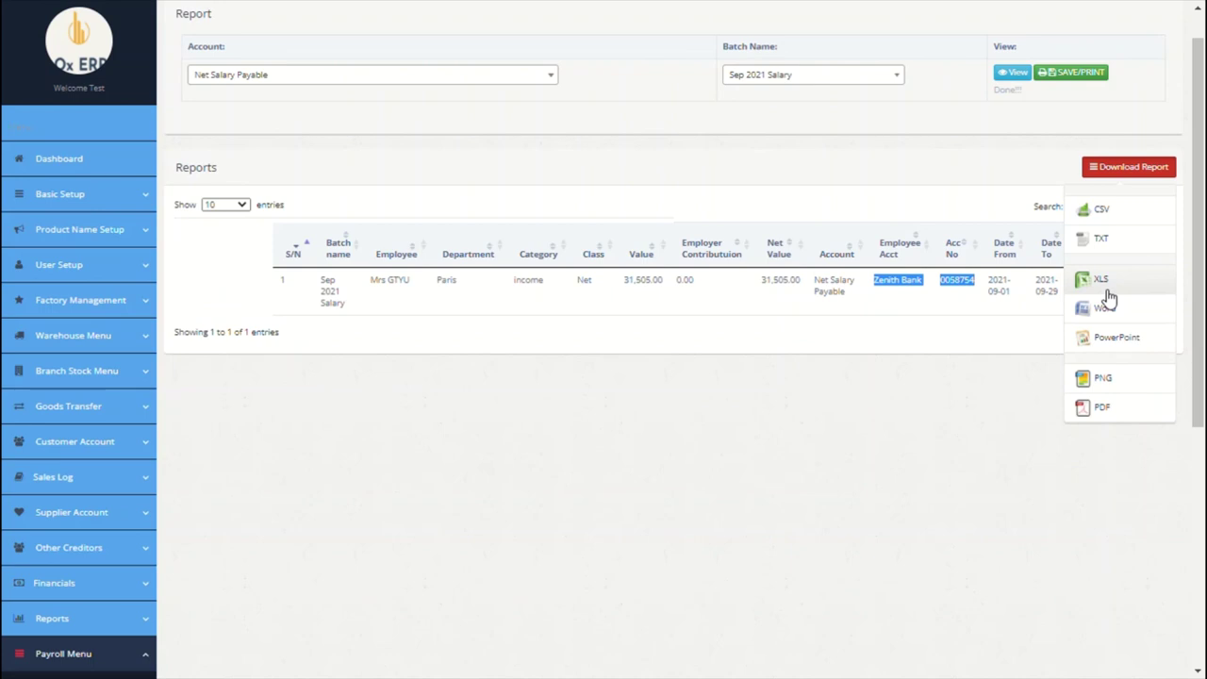
left_click(789, 417)
scroll(789, 417, "down", 2)
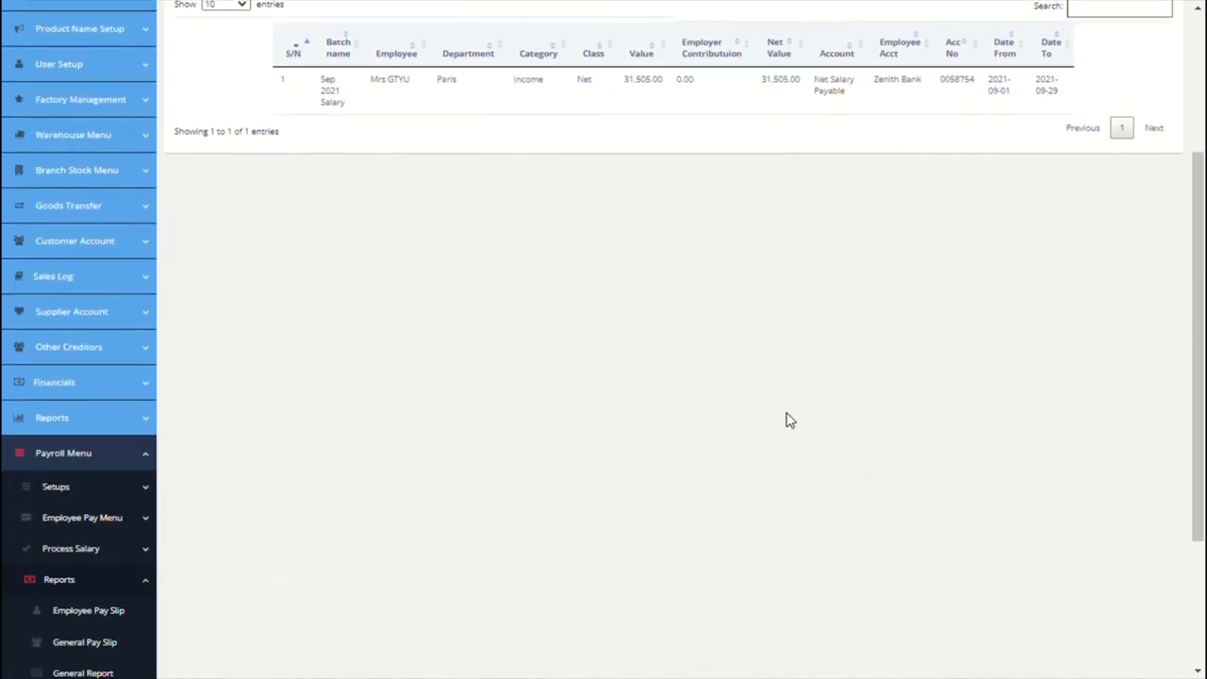
scroll(789, 420, "down", 3)
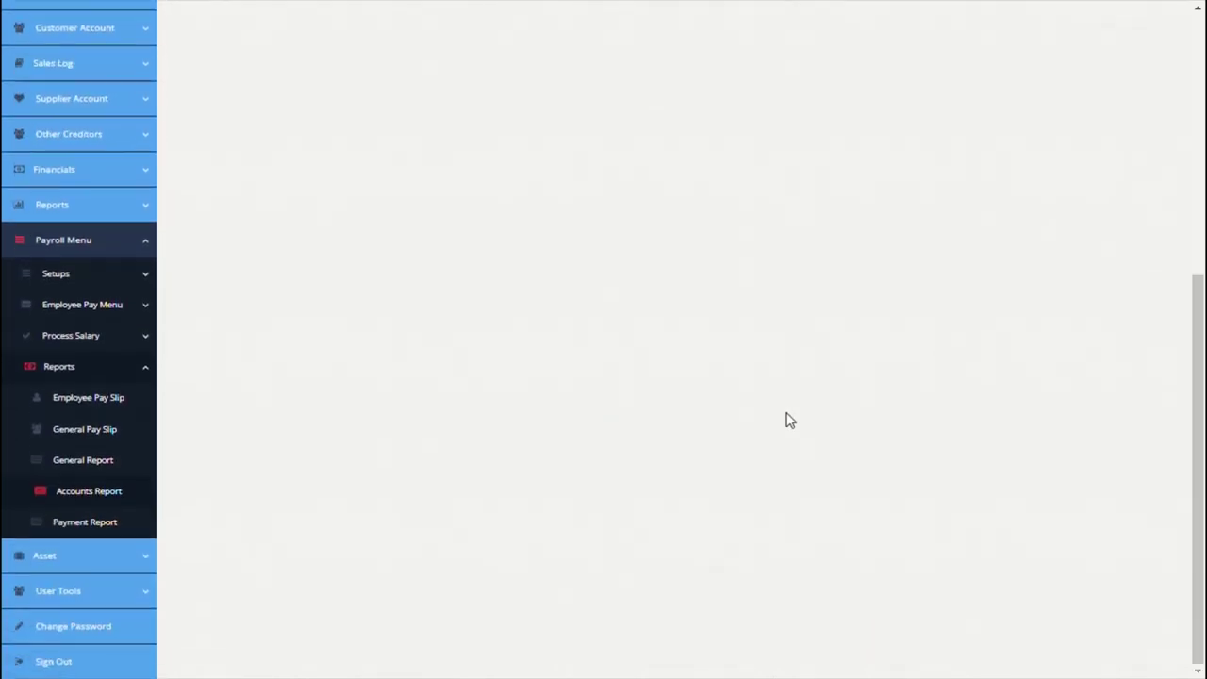
Step: Open the payroll Payment Report and scroll through the nine Sep 2021 Salary entries
left_click(110, 531)
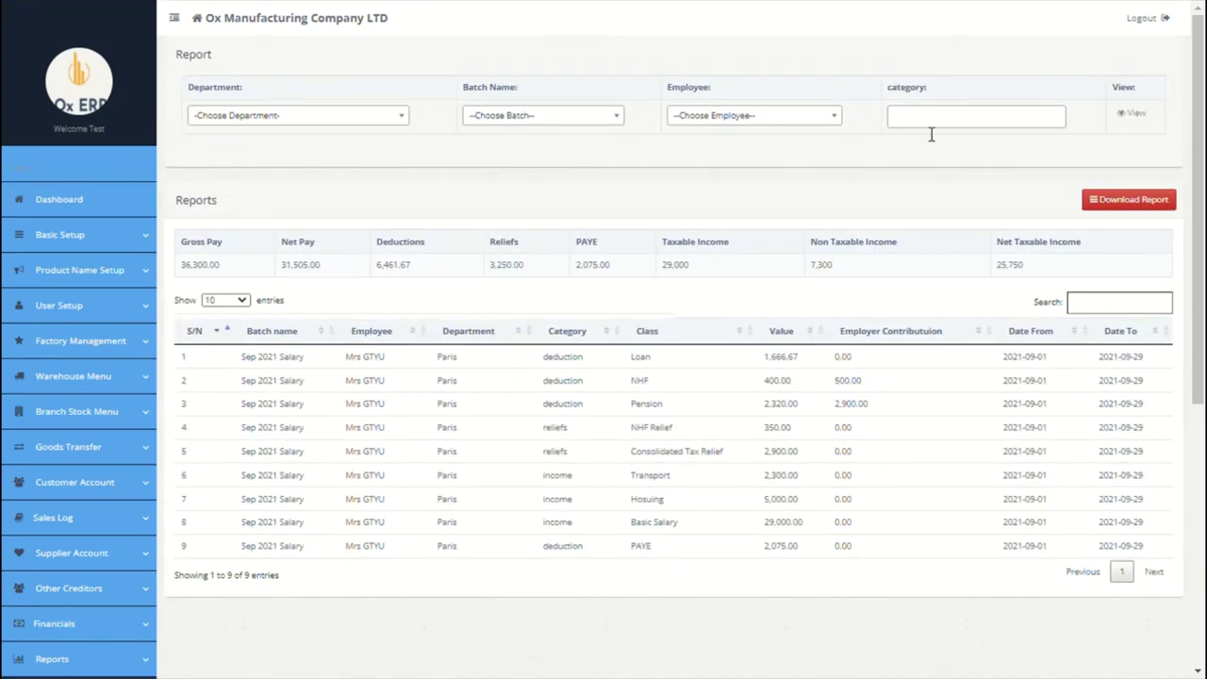
scroll(909, 141, "down", 2)
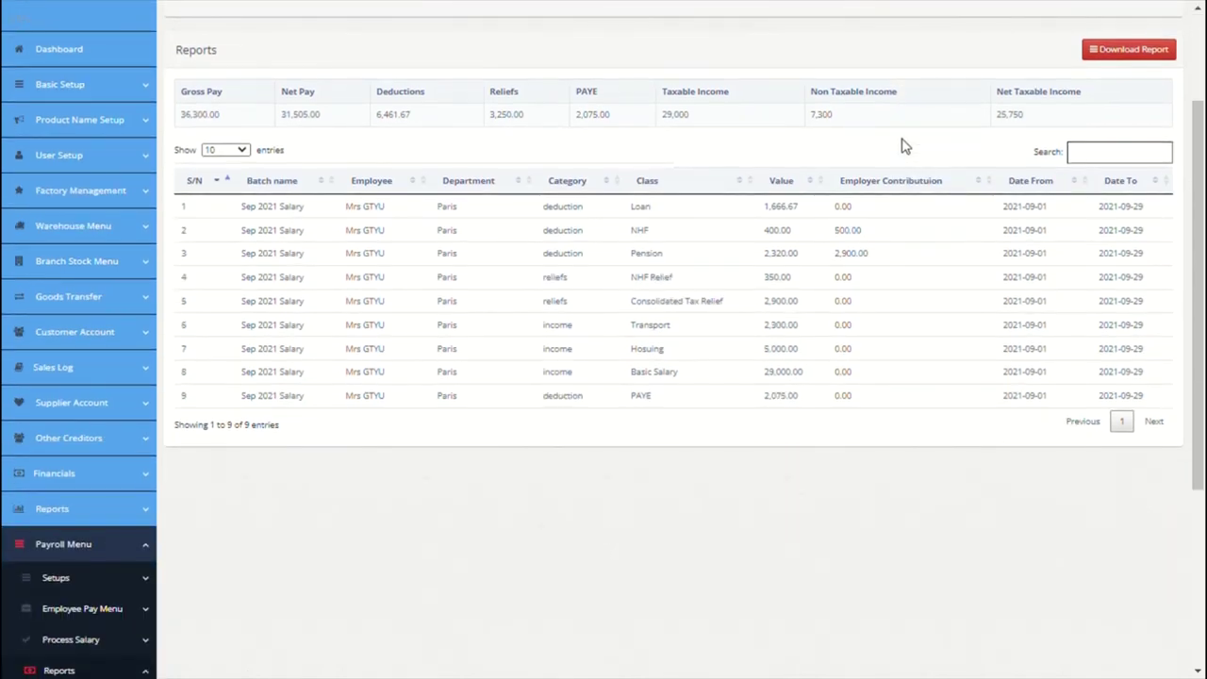
scroll(903, 146, "up", 1)
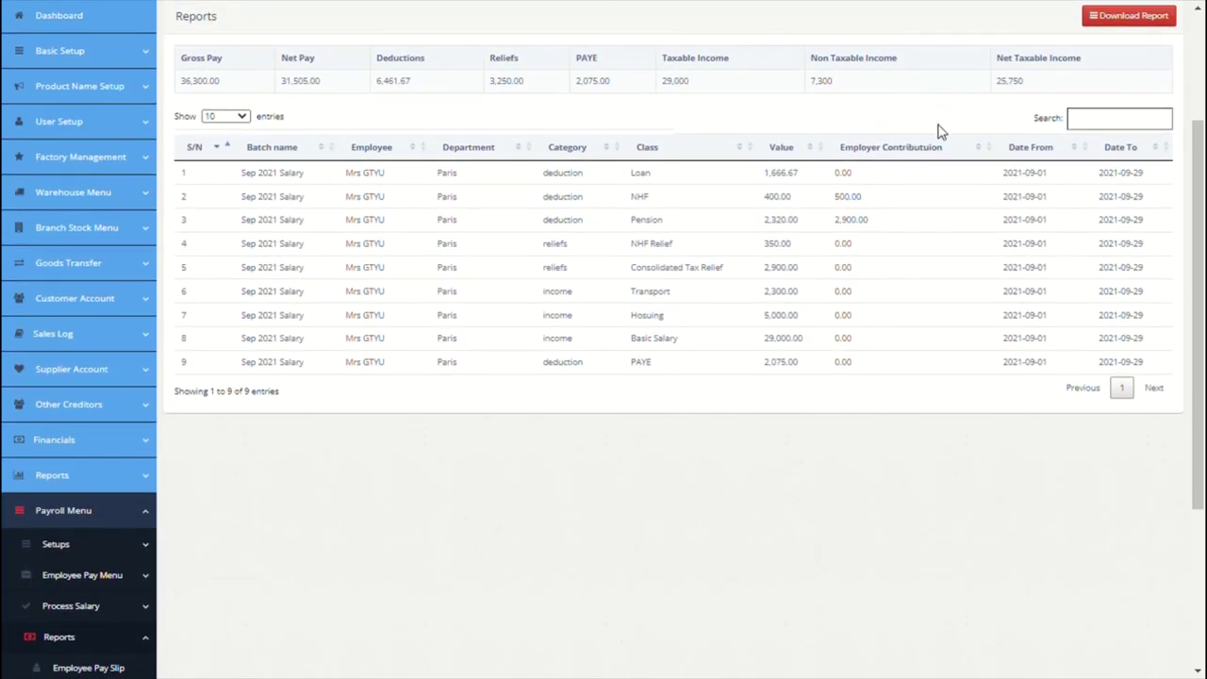
scroll(617, 206, "down", 2)
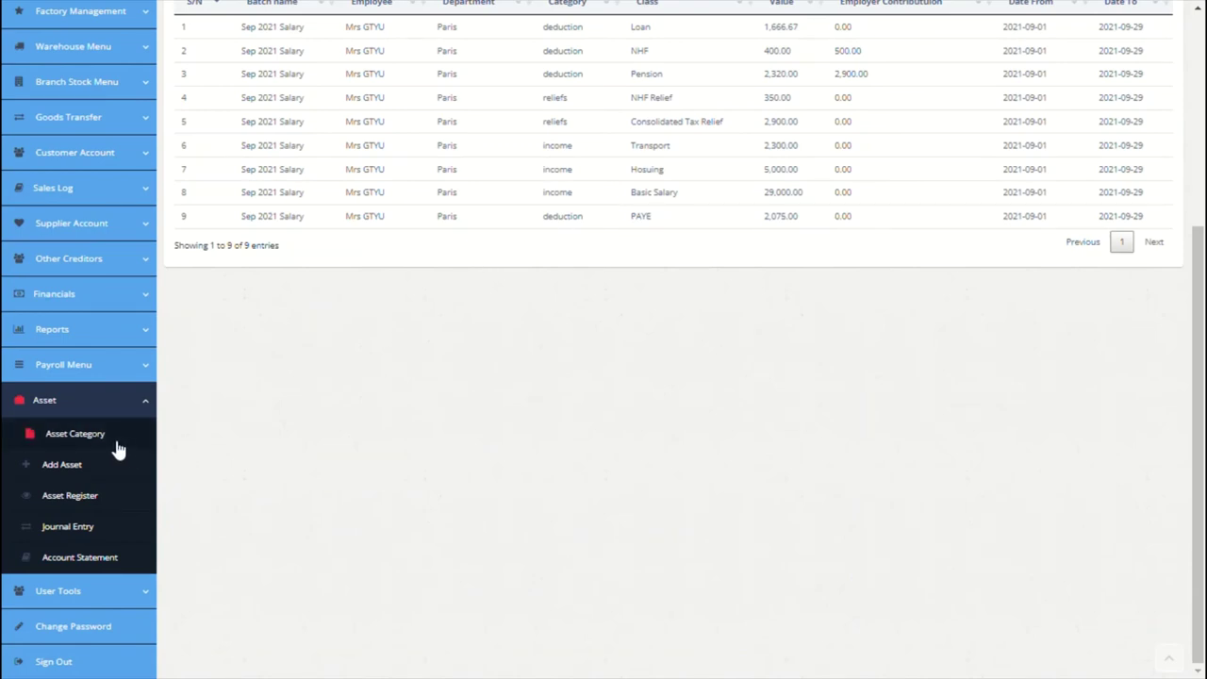
Step: Enter the Furniture category with code FUR001 and an 'all furniture's' description
left_click(76, 434)
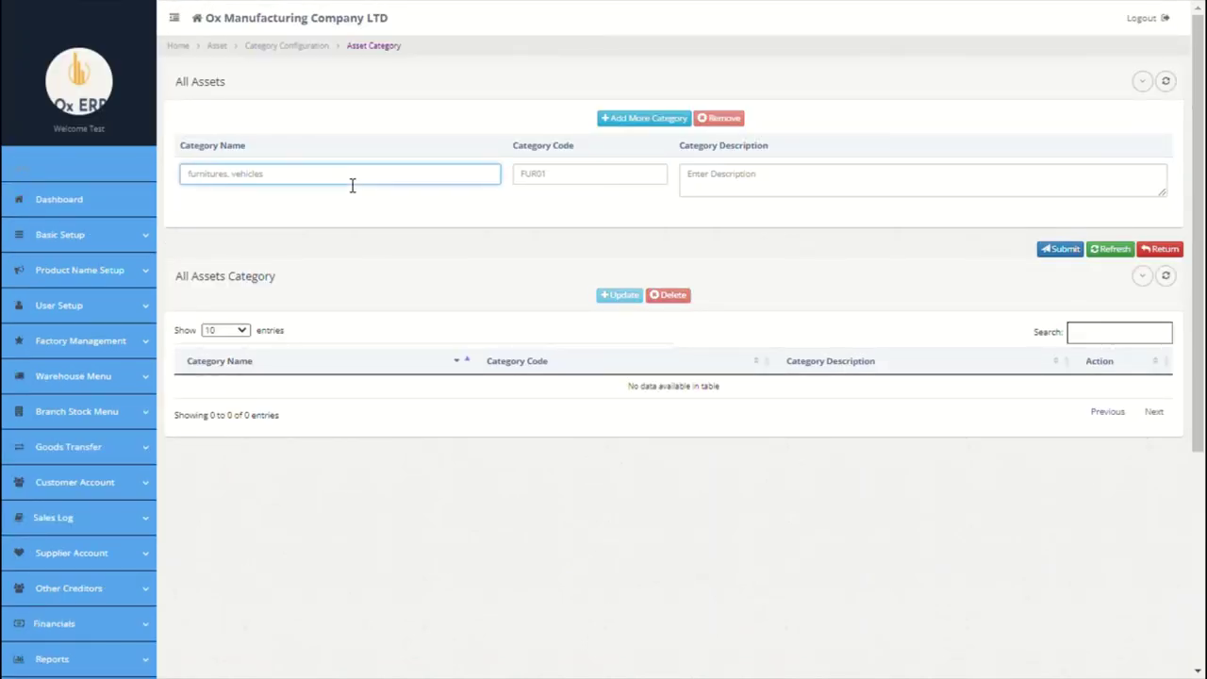
type("Furnitures")
left_click(615, 188)
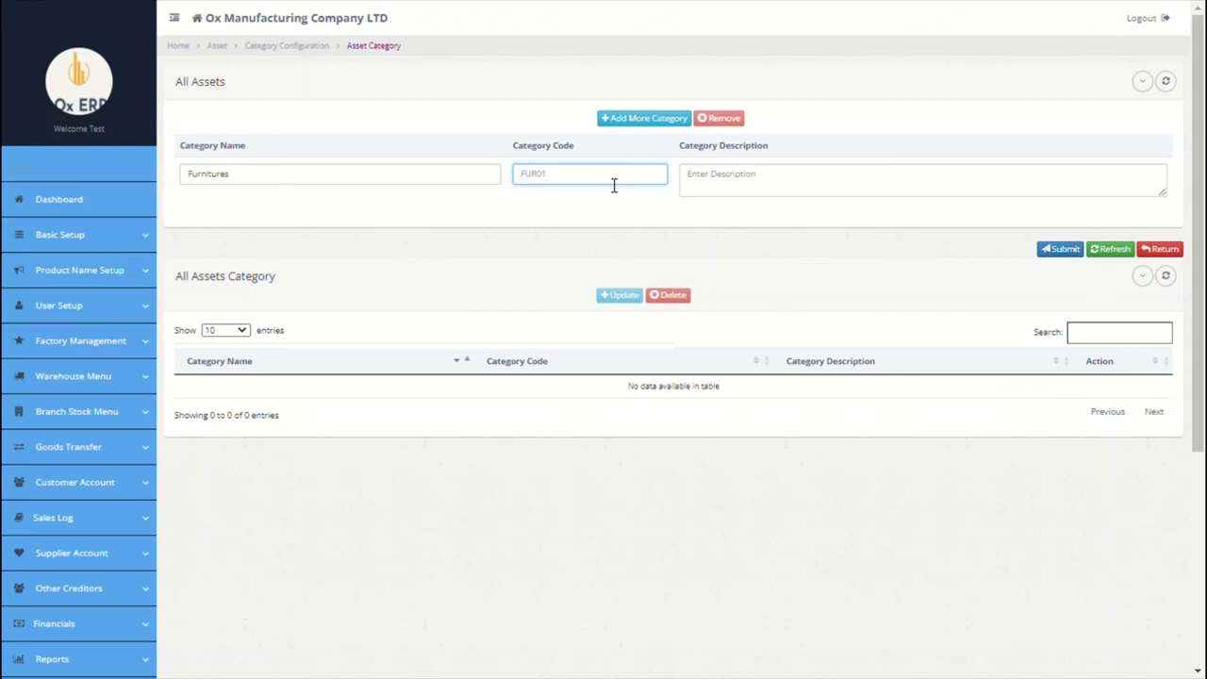
type("FUR001")
left_click(719, 188)
type("al fur")
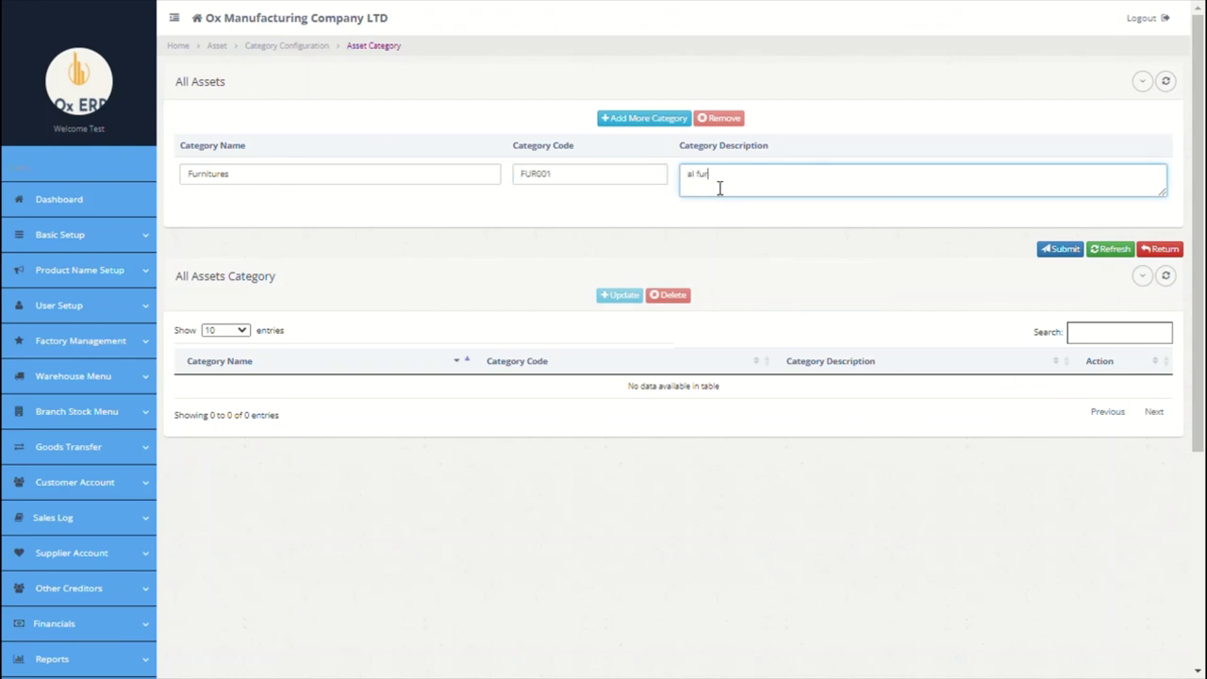
type("n")
key("BackSpace")
left_click(705, 182)
key("BackSpace")
type("l")
double_click(721, 180)
type("furniture's")
Step: Add rows for the Vehices and Building asset categories
left_click(645, 118)
left_click(347, 173)
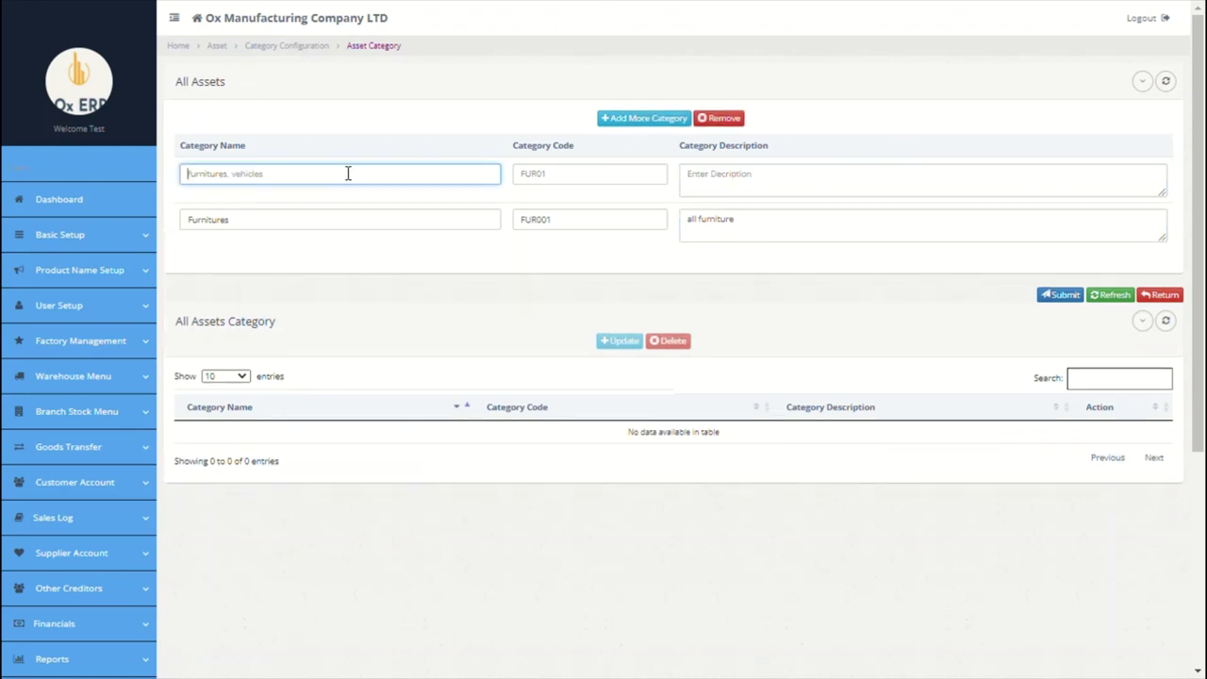
type("Vehices")
left_click(538, 180)
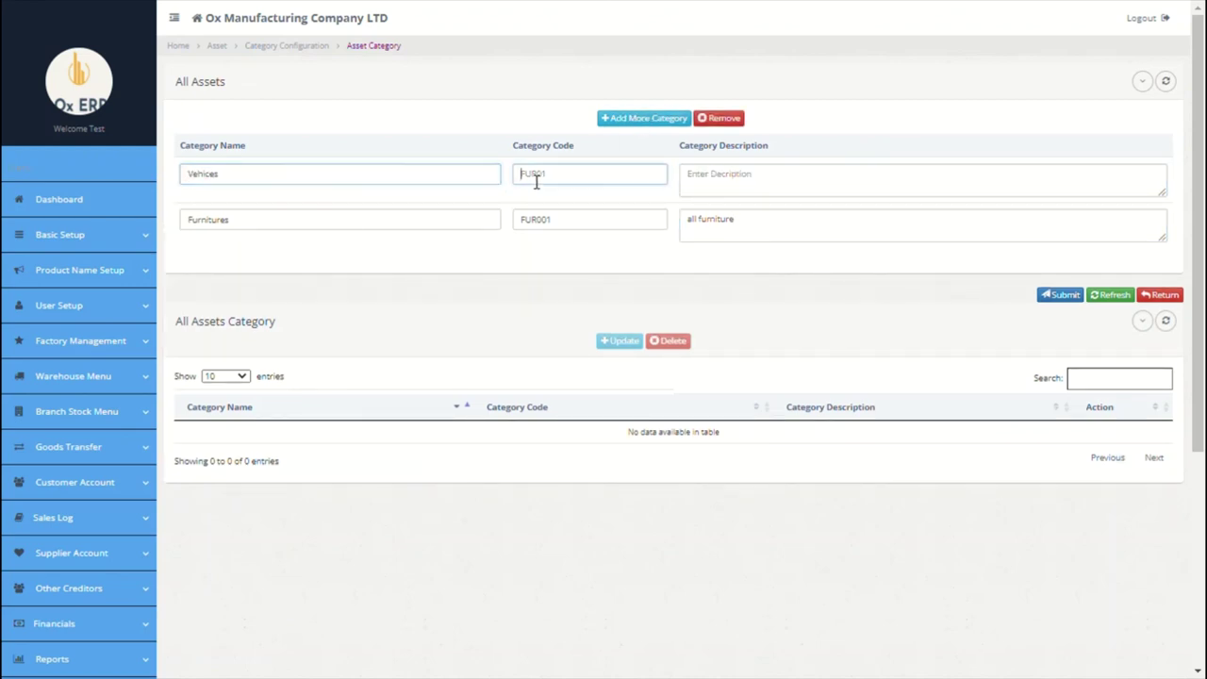
left_click(734, 183)
left_click(640, 117)
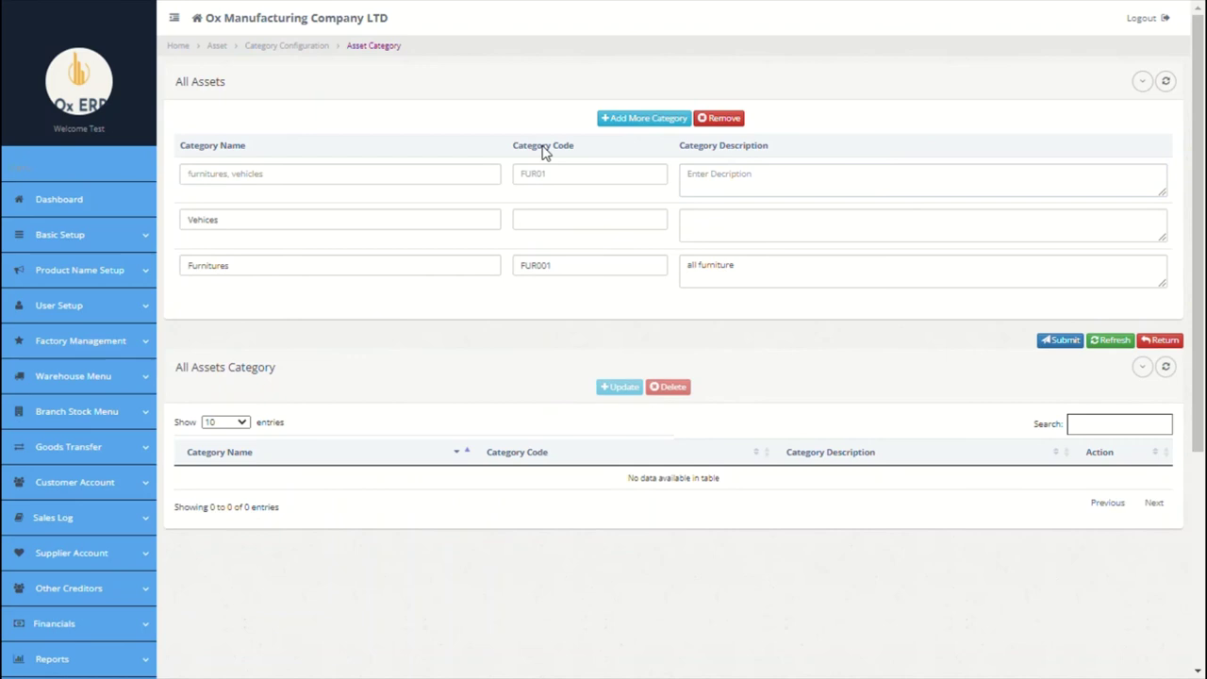
left_click(371, 179)
type("Building")
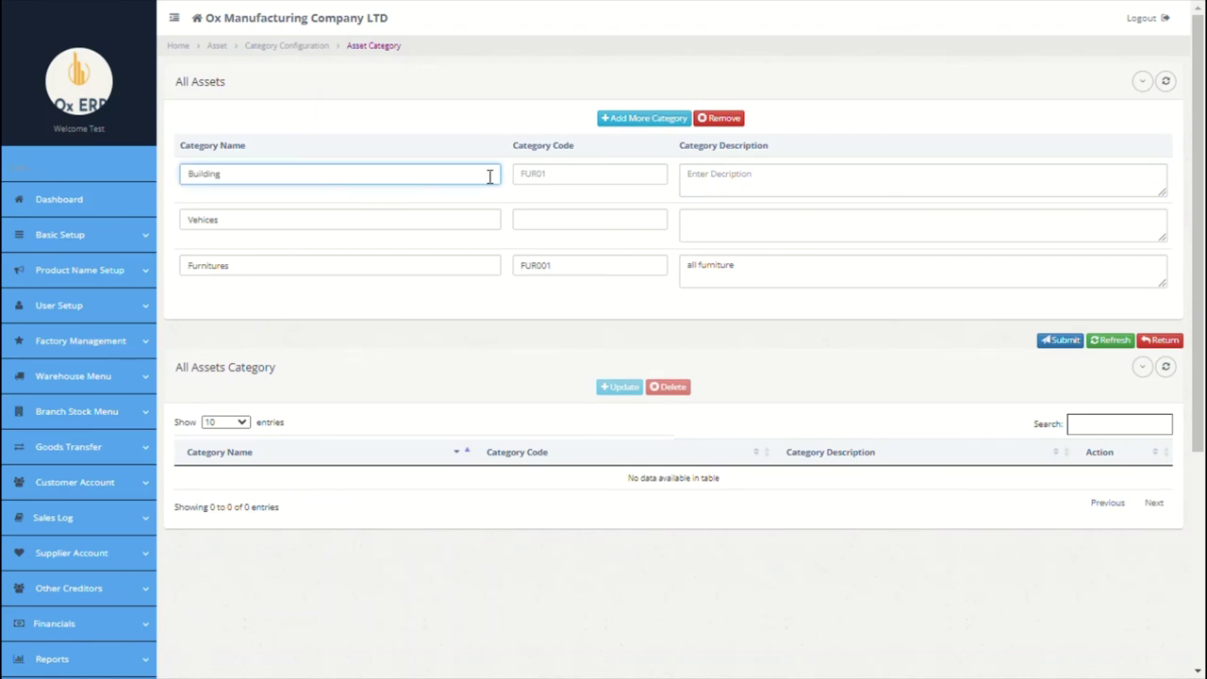
left_click(547, 179)
left_click(783, 178)
Step: Add the Office Equipment category row and submit all four categories
left_click(646, 120)
left_click(335, 181)
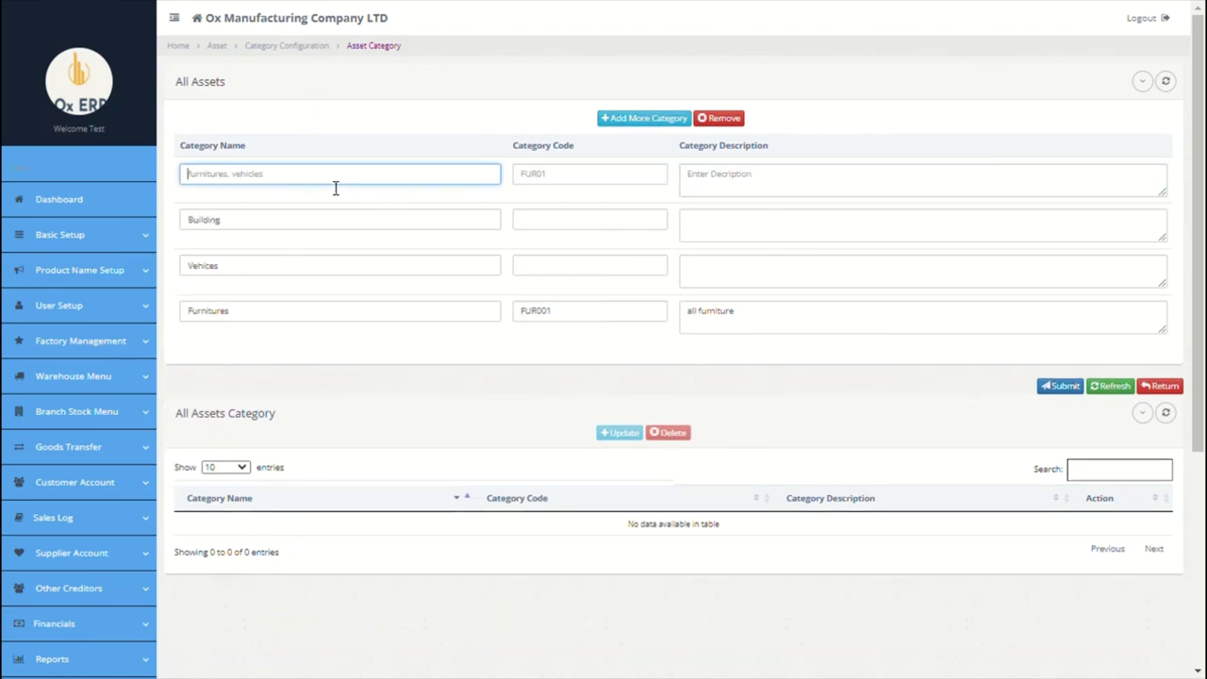
type("Ee")
key("BackSpace")
key("BackSpace")
type("Office Equipmen")
left_click(547, 193)
left_click(754, 179)
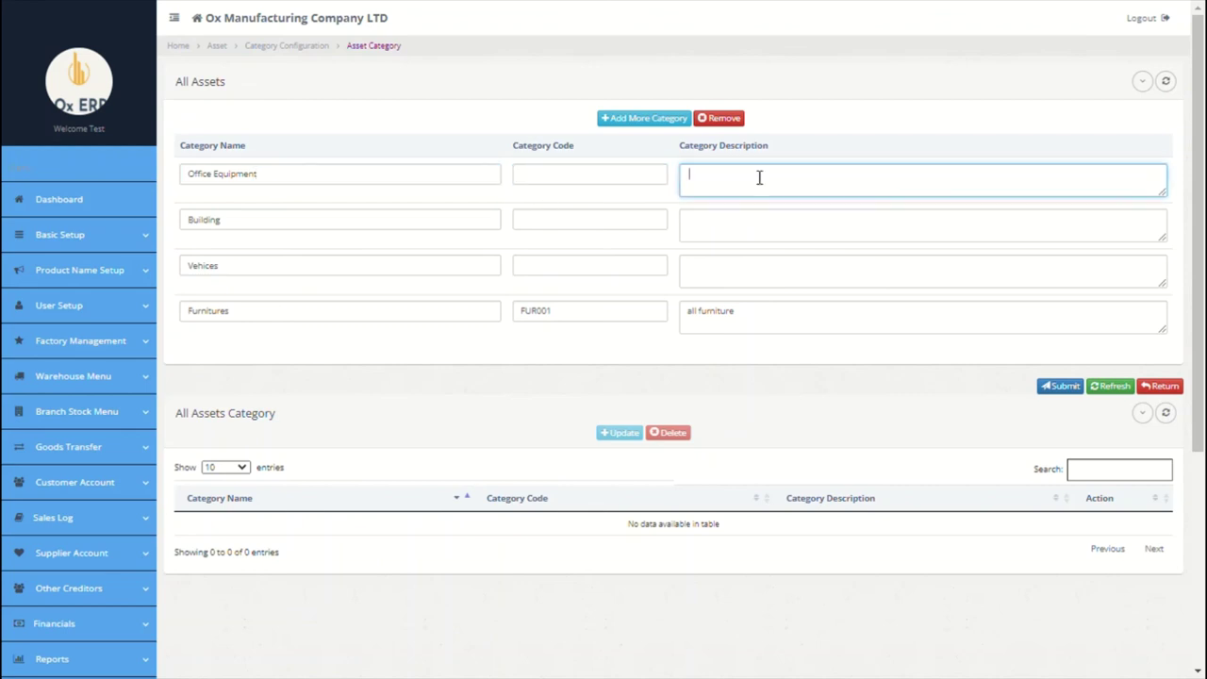
left_click(1062, 387)
left_click(866, 327)
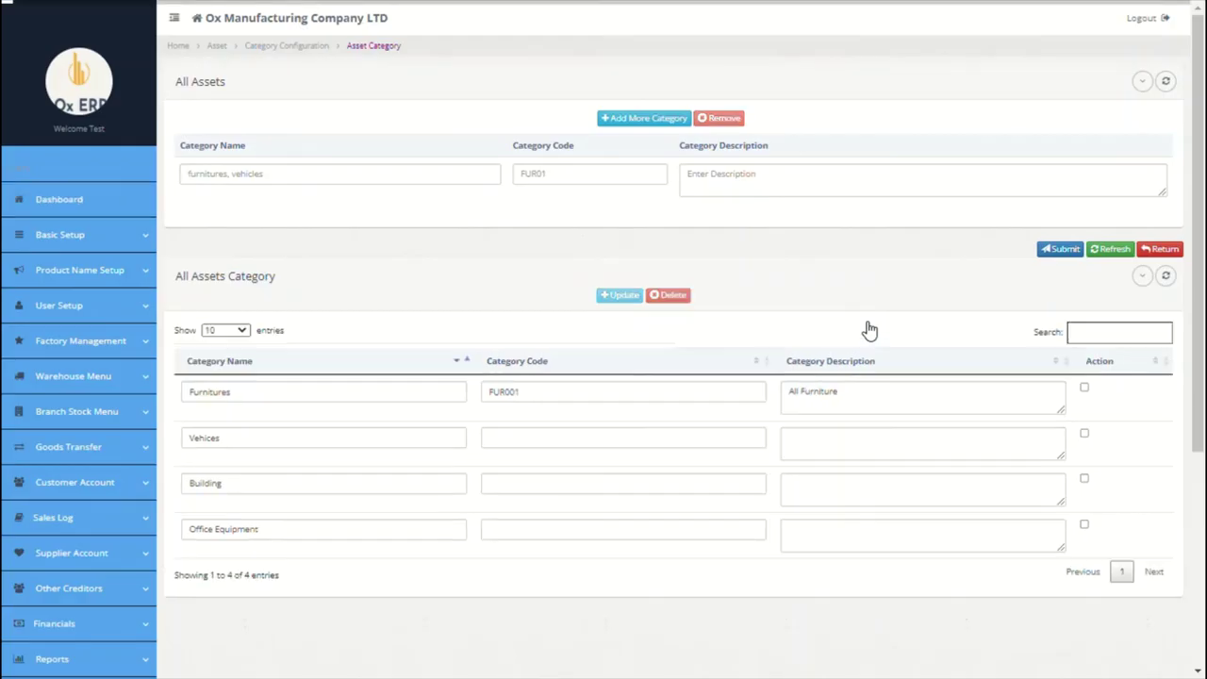
scroll(258, 453, "down", 3)
Step: Register Samsung 49inch TV (56units) with asset code 001 under Office Equipment
left_click(119, 463)
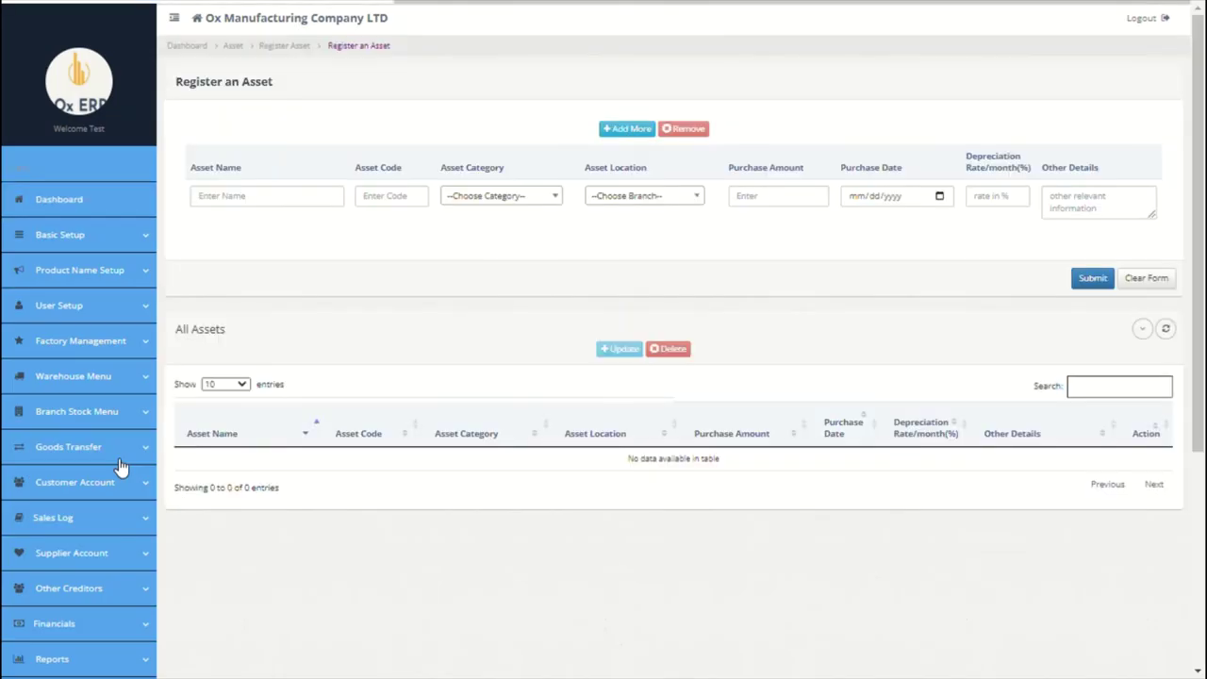
left_click(291, 195)
type("Samsung 49inch TV (")
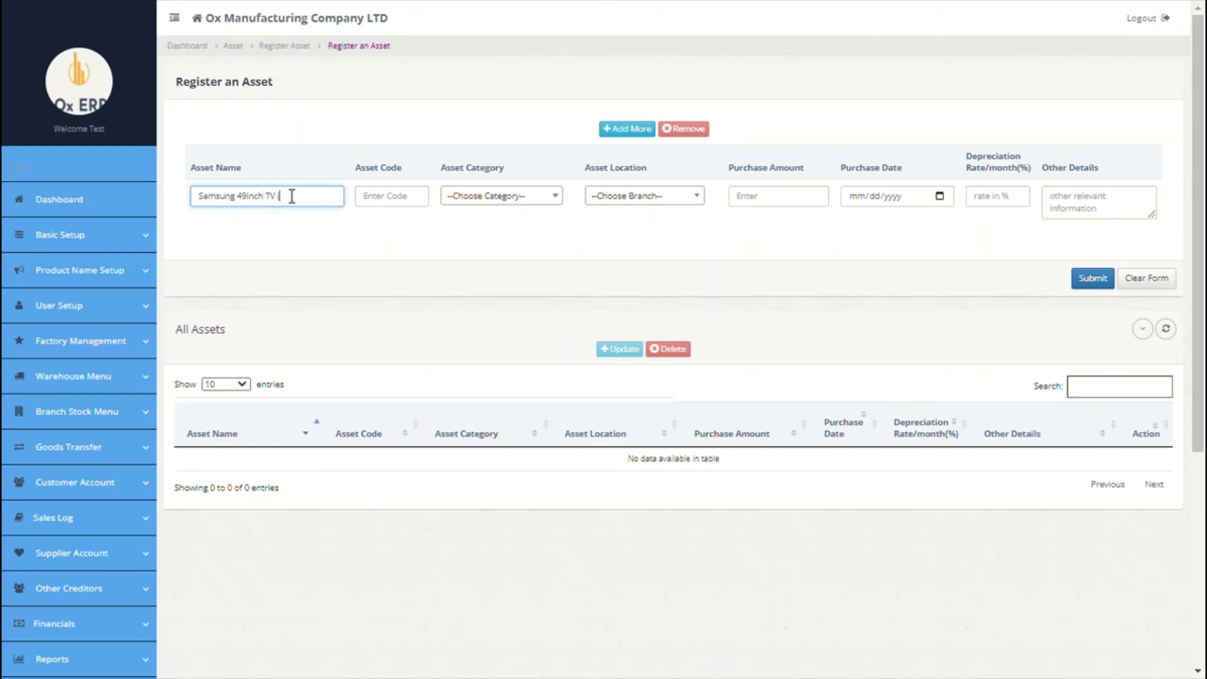
type("nits)")
left_click(373, 207)
type("001")
left_click(514, 206)
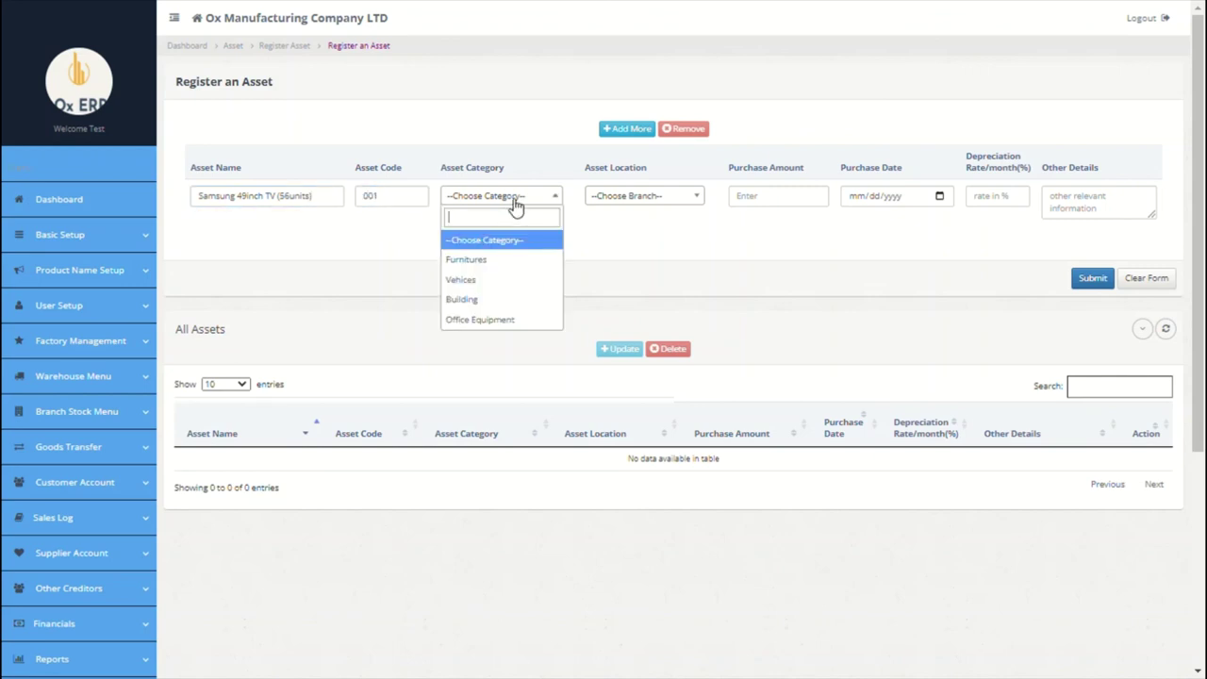
left_click(504, 320)
Step: Give the TV location Paris, amount 5000, date 09/01/2021, 0.2 depreciation; add a second row
left_click(660, 195)
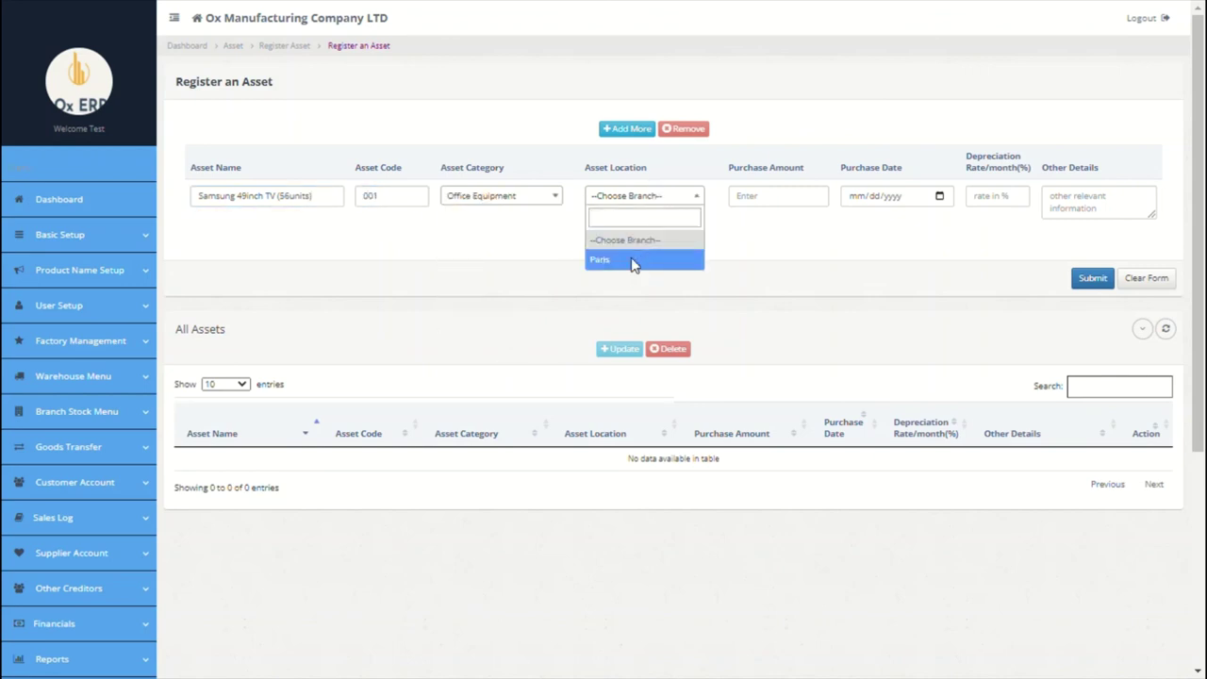
left_click(634, 261)
left_click(754, 213)
type("5000")
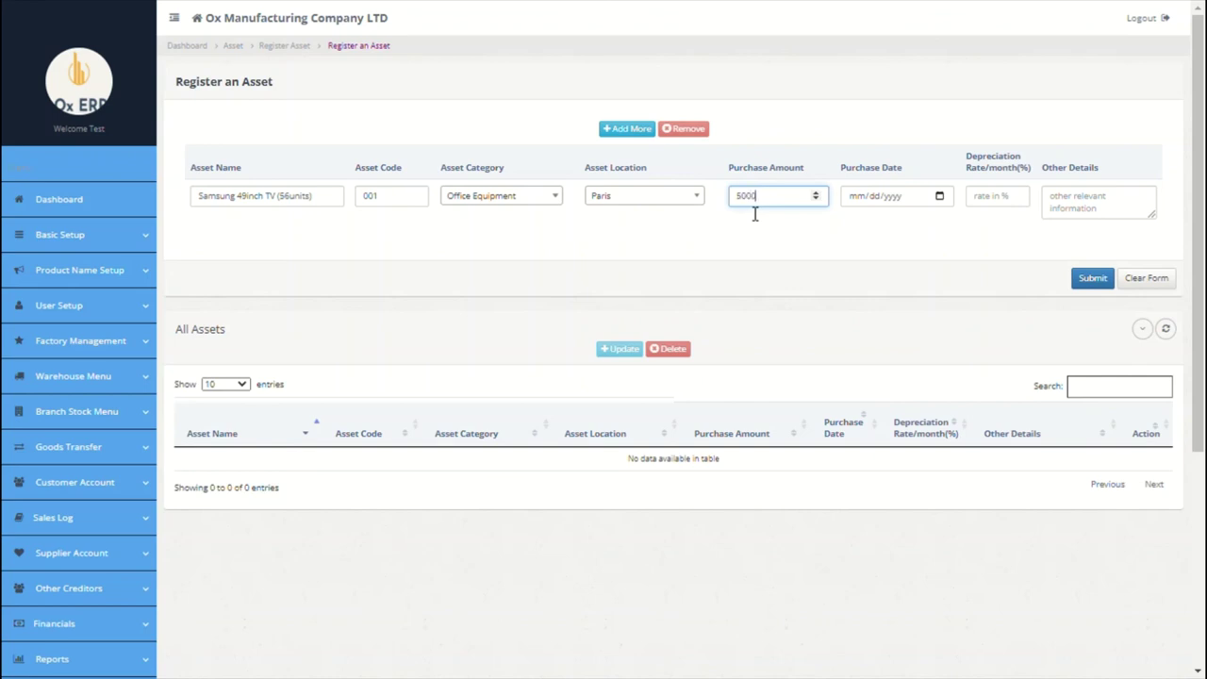
left_click(938, 200)
type("09012021")
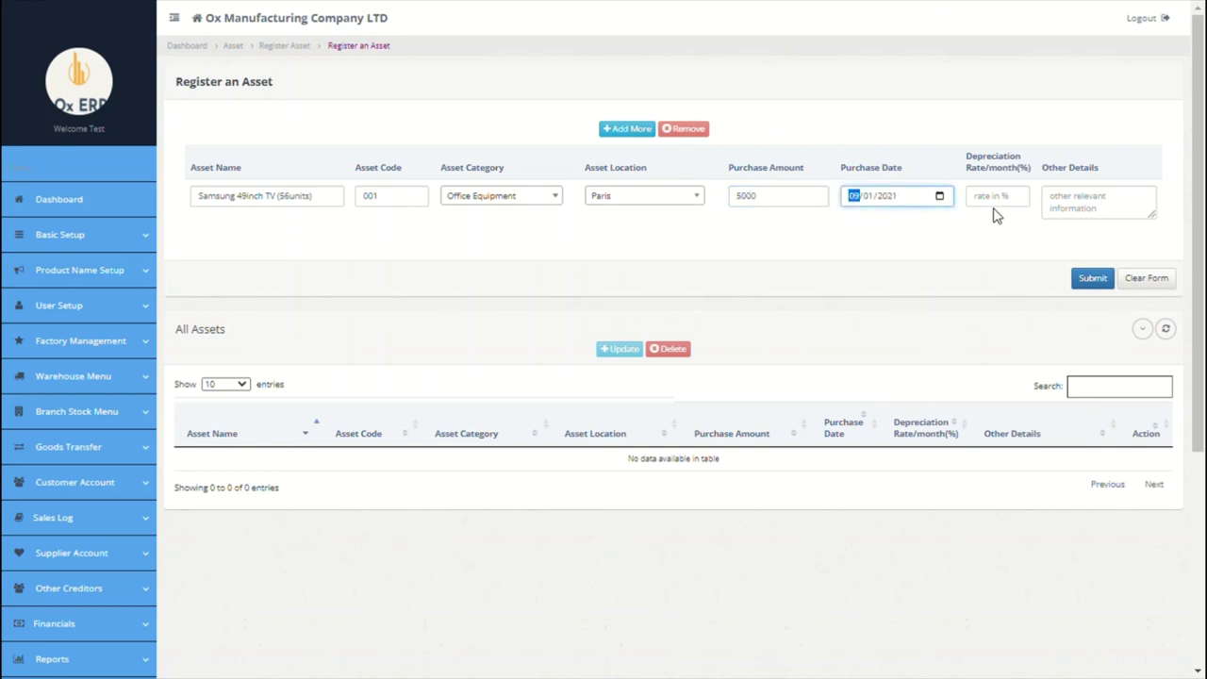
left_click(1001, 206)
type("0.2")
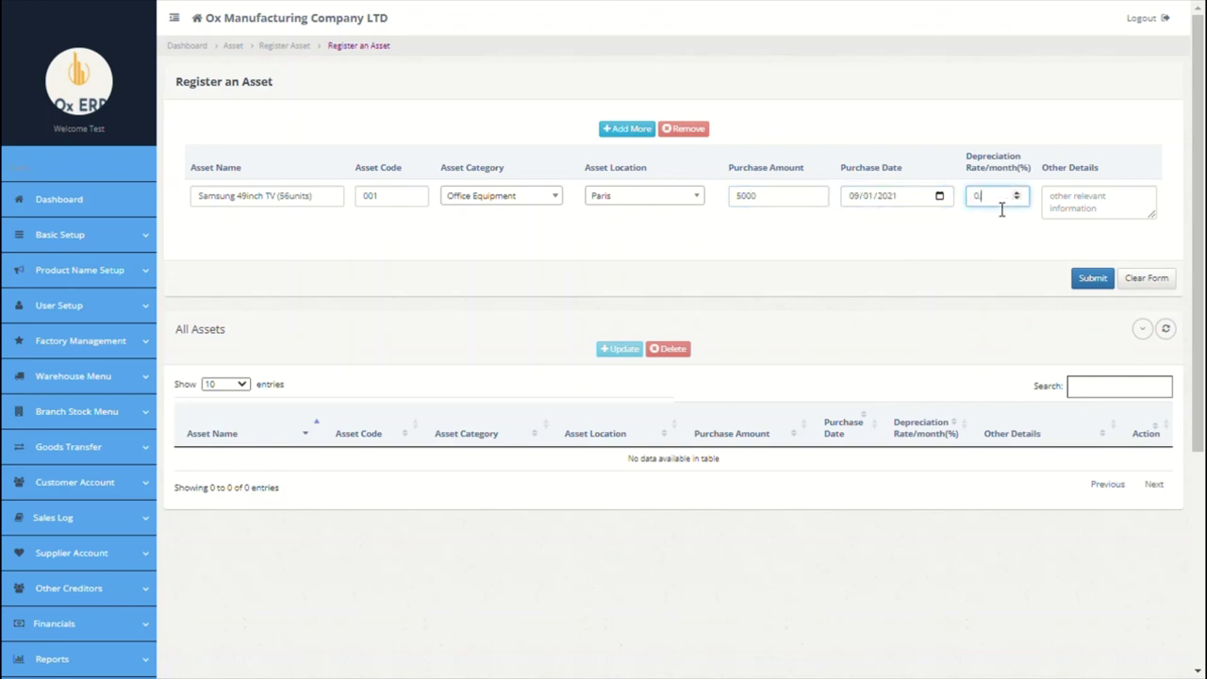
left_click(1117, 209)
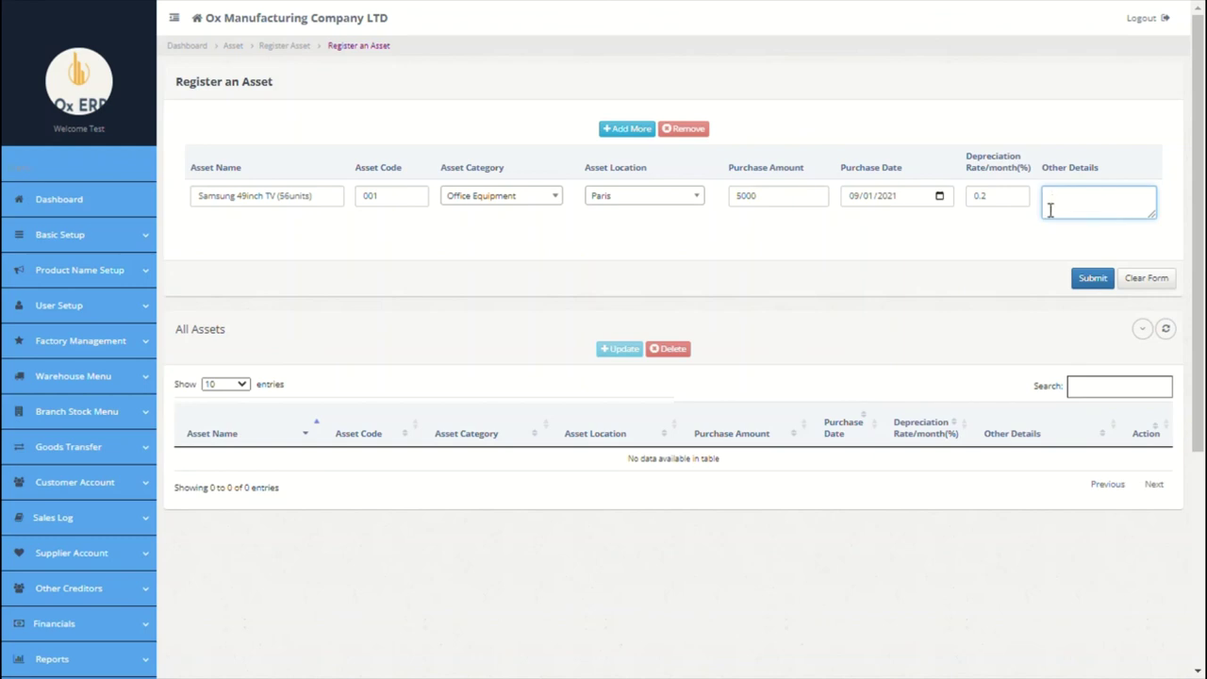
left_click(626, 128)
left_click(334, 214)
Step: Name the second asset Office Building, with category Building and location Paris
type("B")
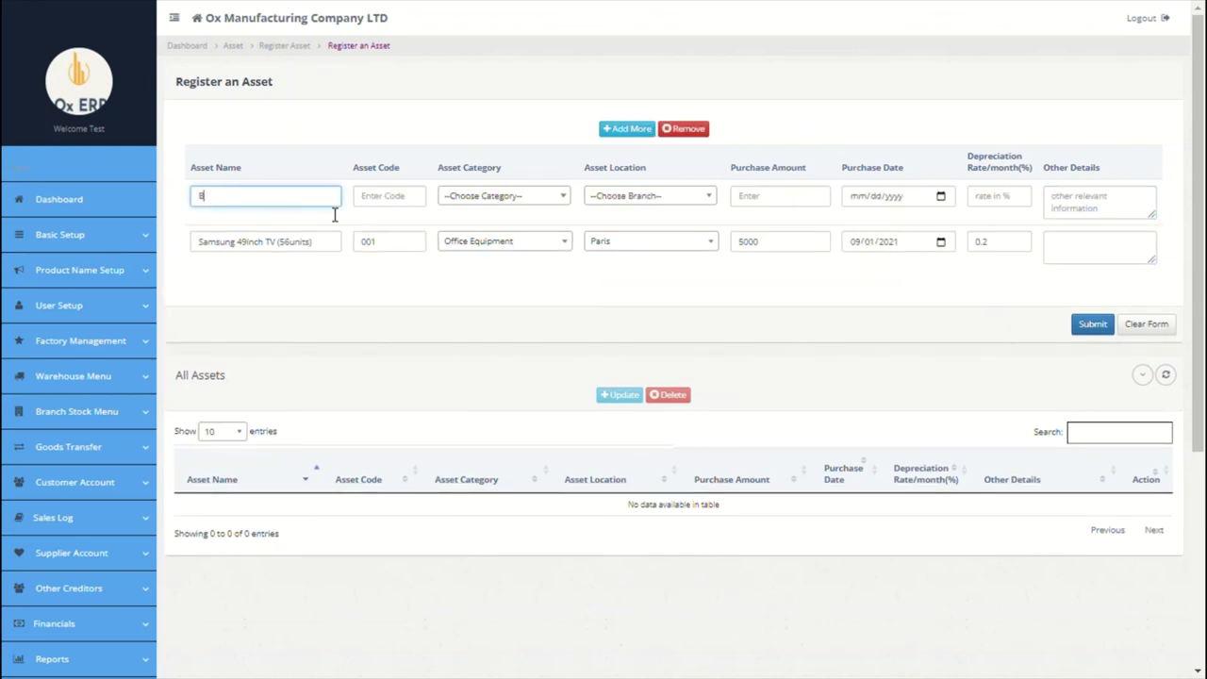
key("BackSpace")
type("Office Building")
left_click(402, 196)
left_click(499, 196)
left_click(476, 300)
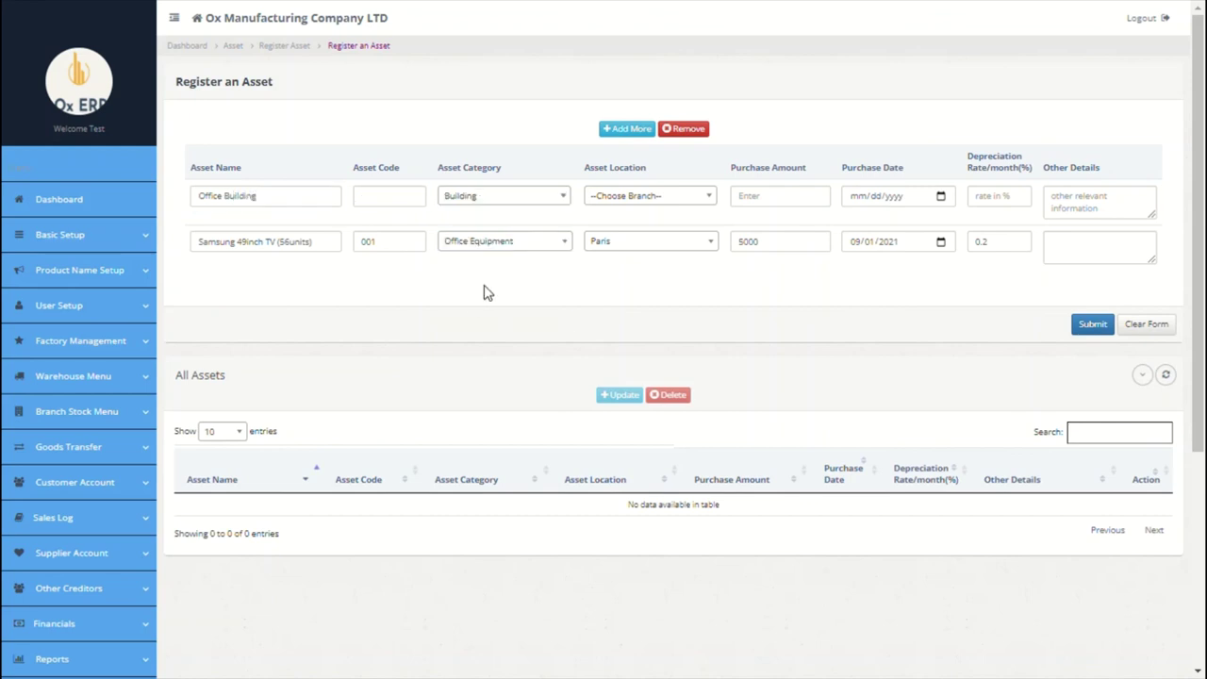
left_click(637, 196)
left_click(617, 269)
Step: Enter amount 80000, date 09/01/2021, depreciation 0, and submit both assets
left_click(769, 200)
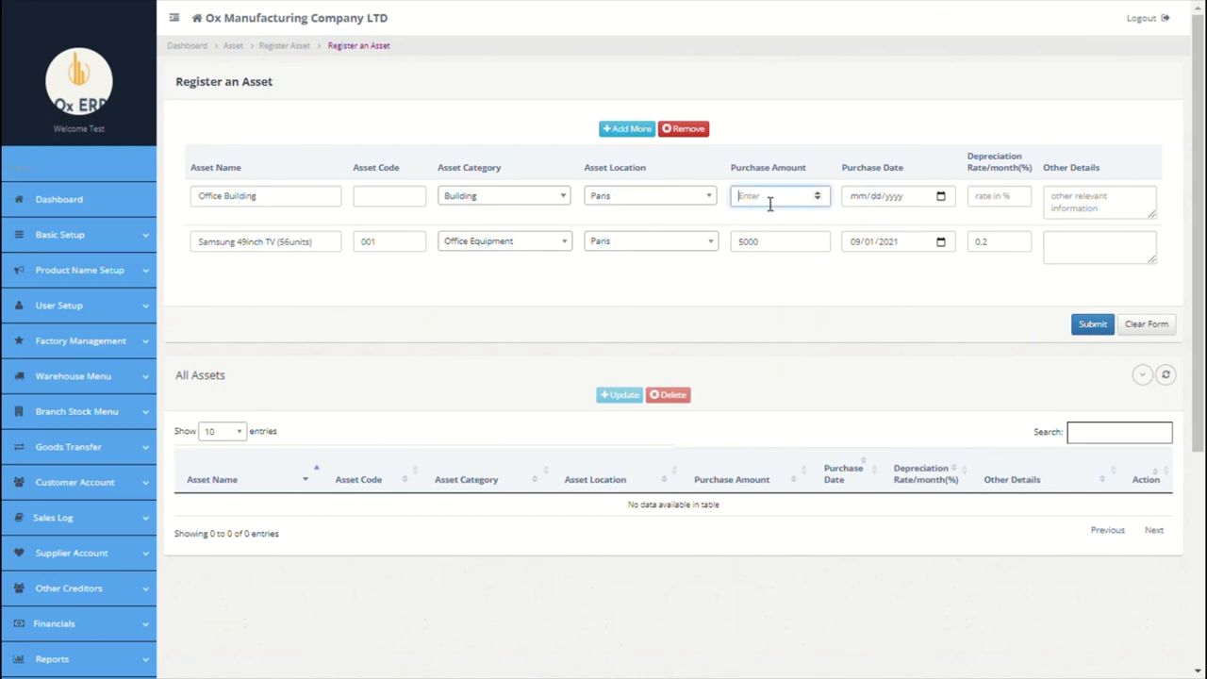
type("80000")
left_click(939, 198)
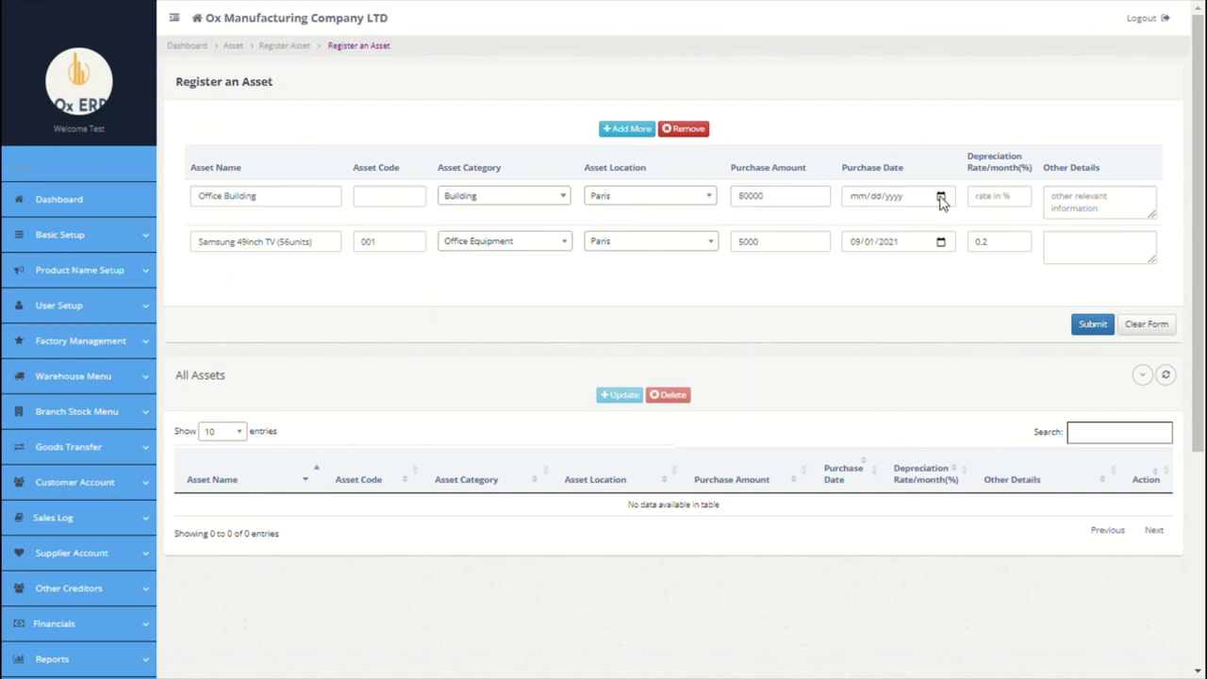
left_click(915, 281)
left_click(1014, 212)
type("0")
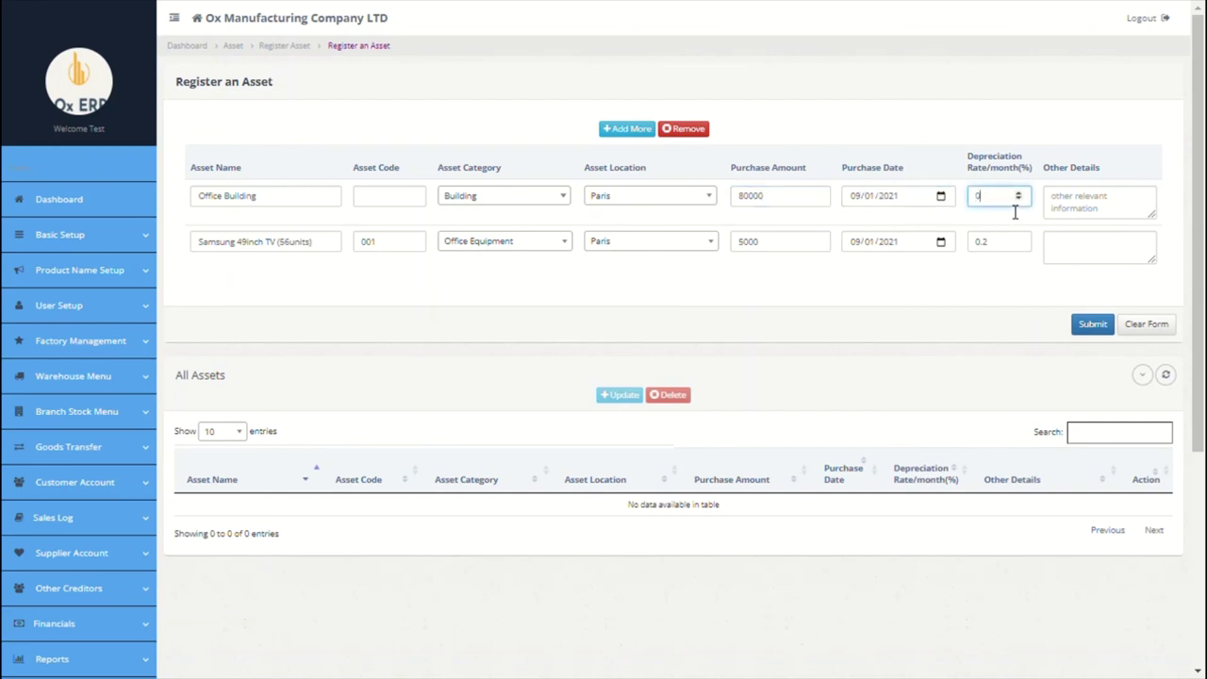
left_click(1095, 218)
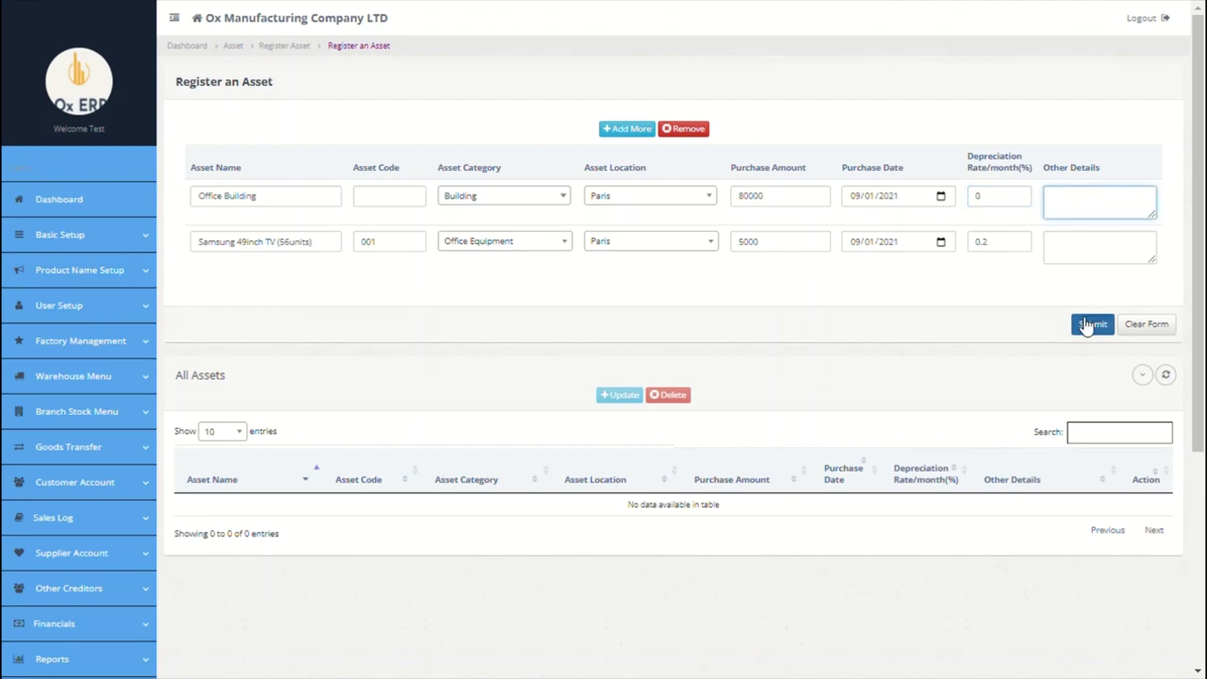
left_click(1089, 323)
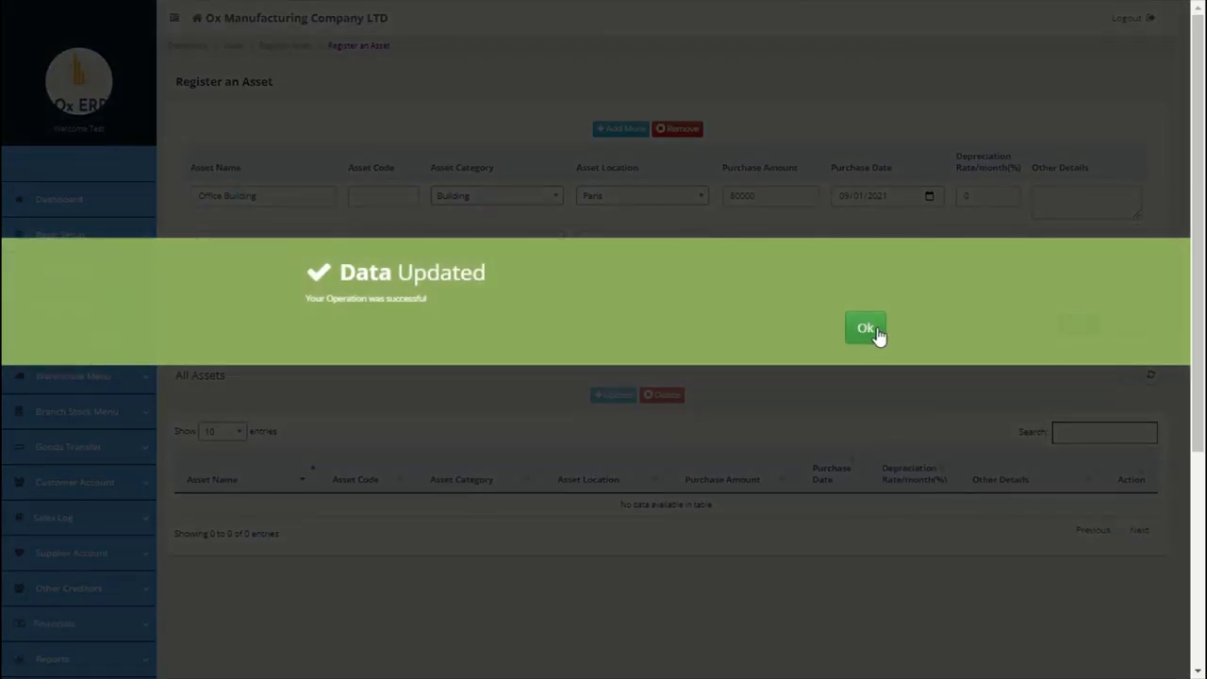
left_click(866, 329)
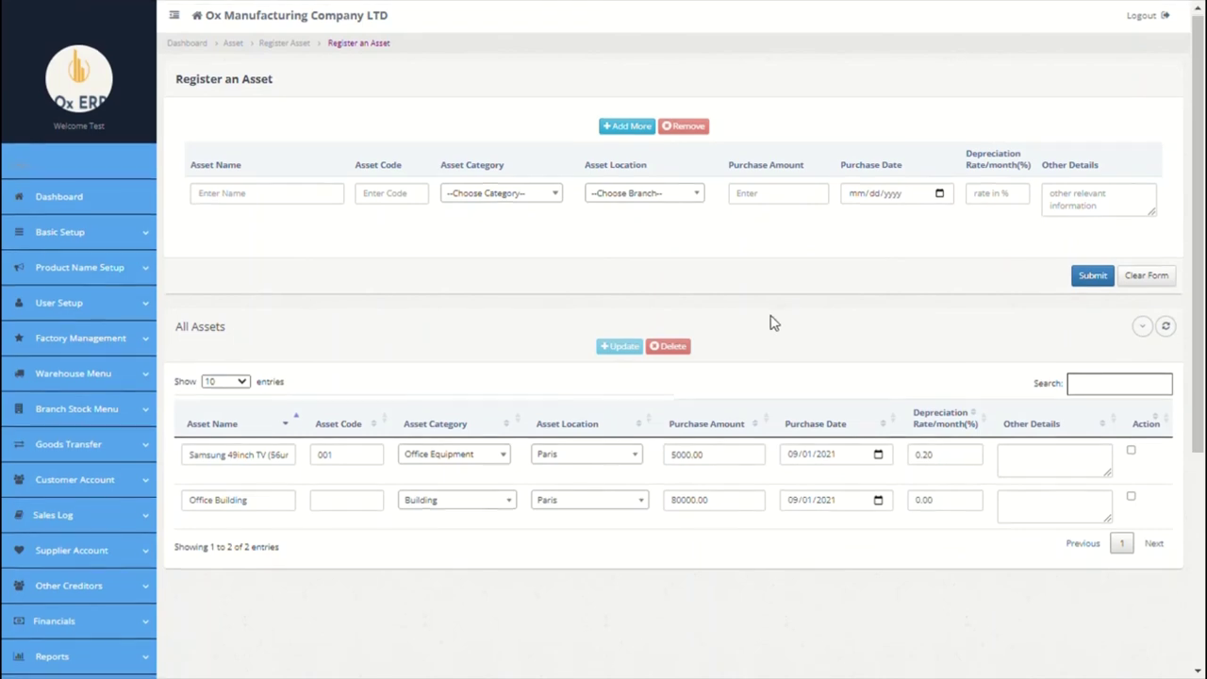
scroll(770, 320, "down", 3)
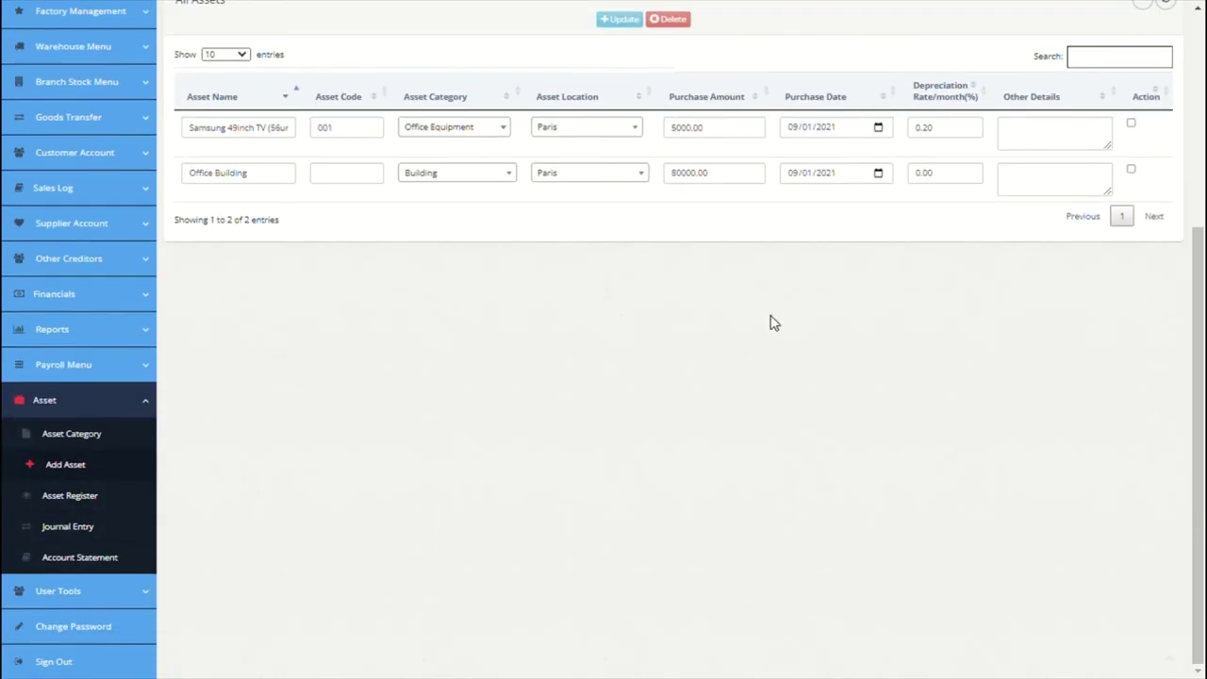
Step: Open the Asset Register showing 2 assets totalling 85,000.00
left_click(100, 506)
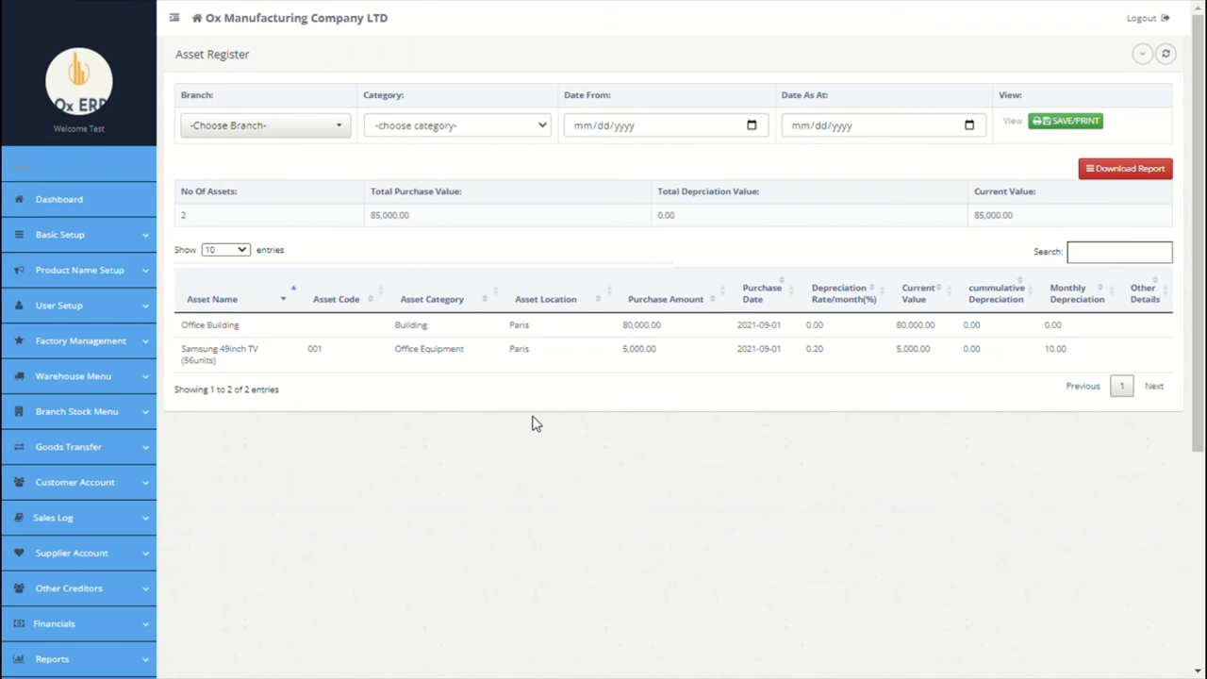
scroll(533, 423, "down", 3)
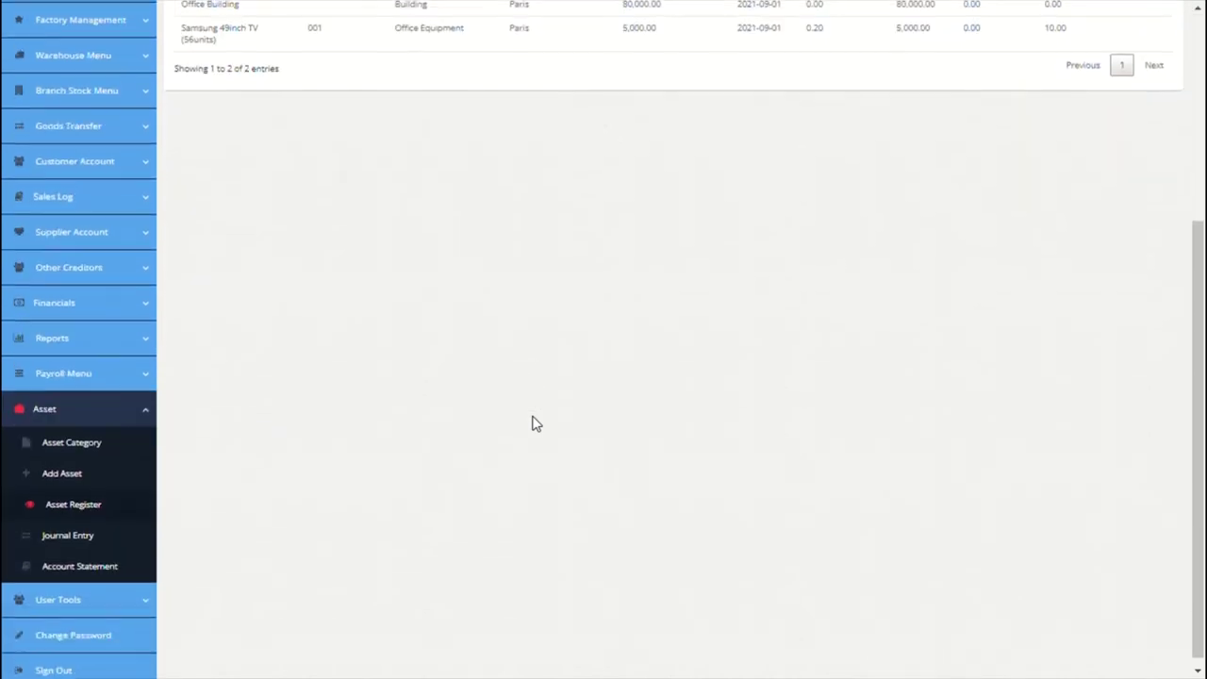
Step: Fill journal line one: debit Furnitures, detail 'purchase of 56 units of samsung TV', credit Opening Balance Ledger
left_click(65, 534)
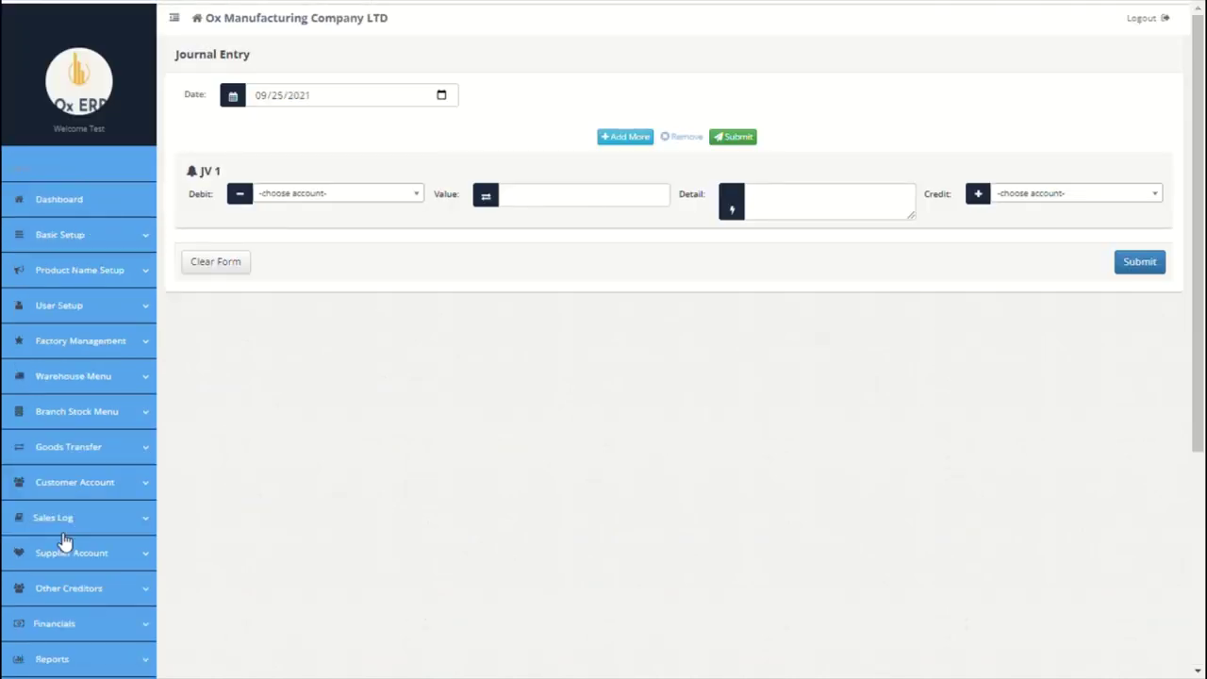
left_click(402, 195)
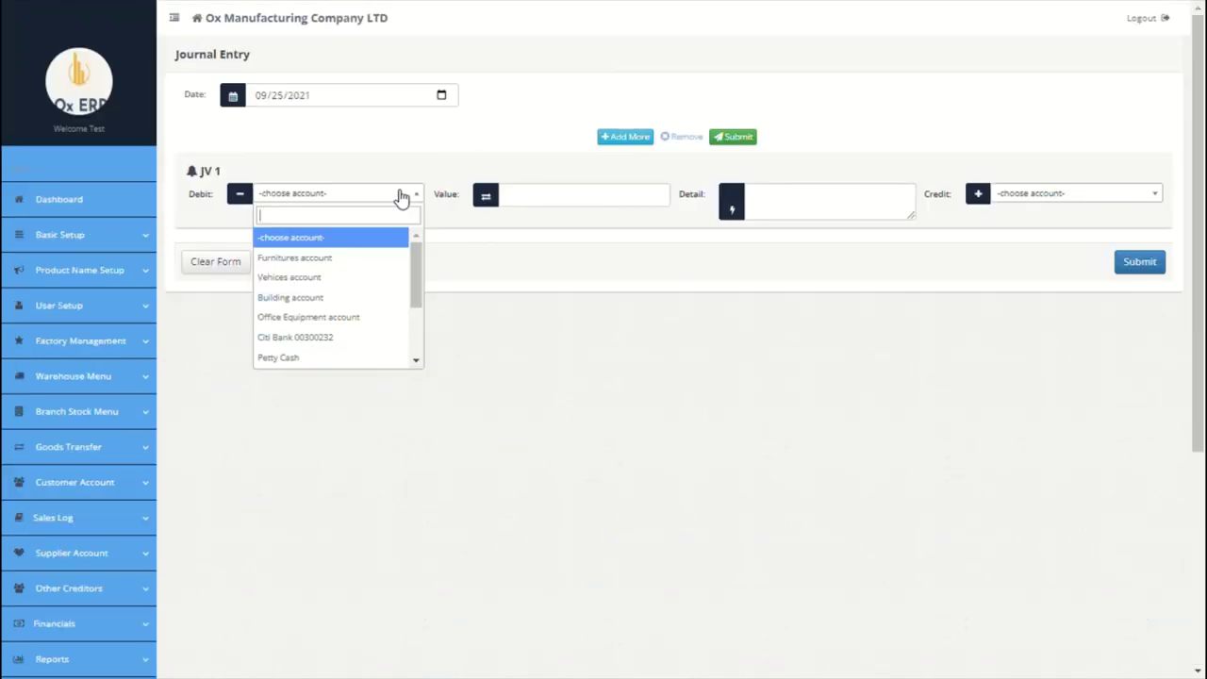
left_click(356, 262)
left_click(535, 215)
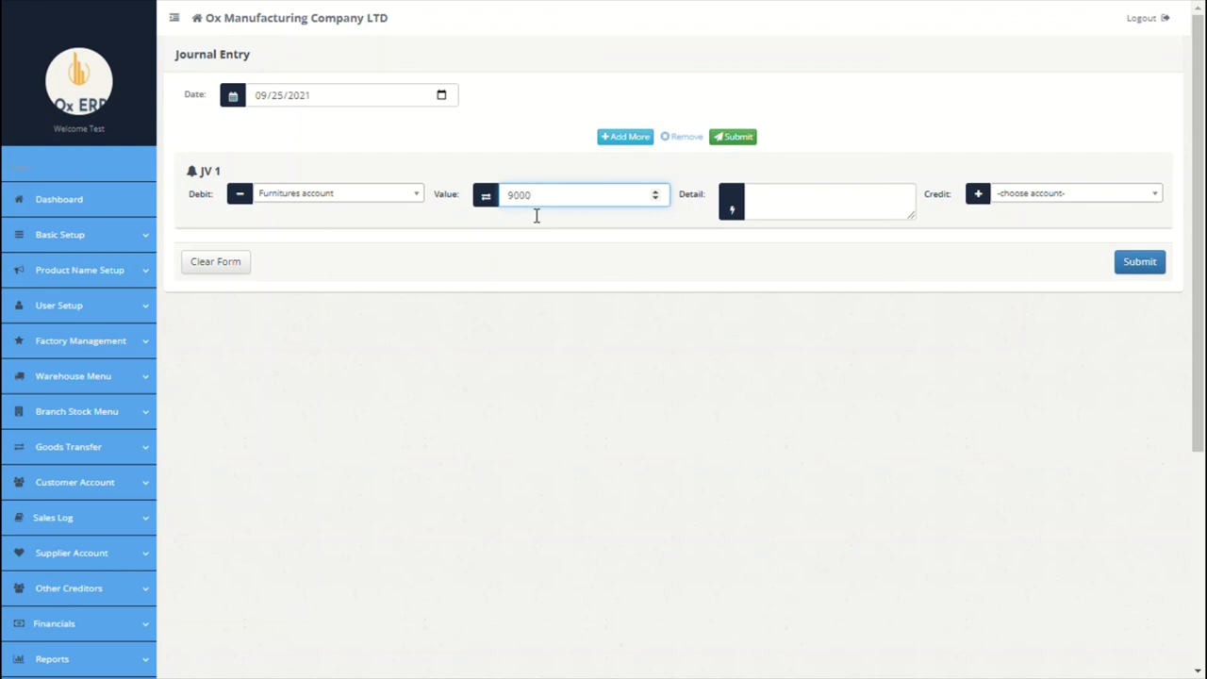
left_click(815, 201)
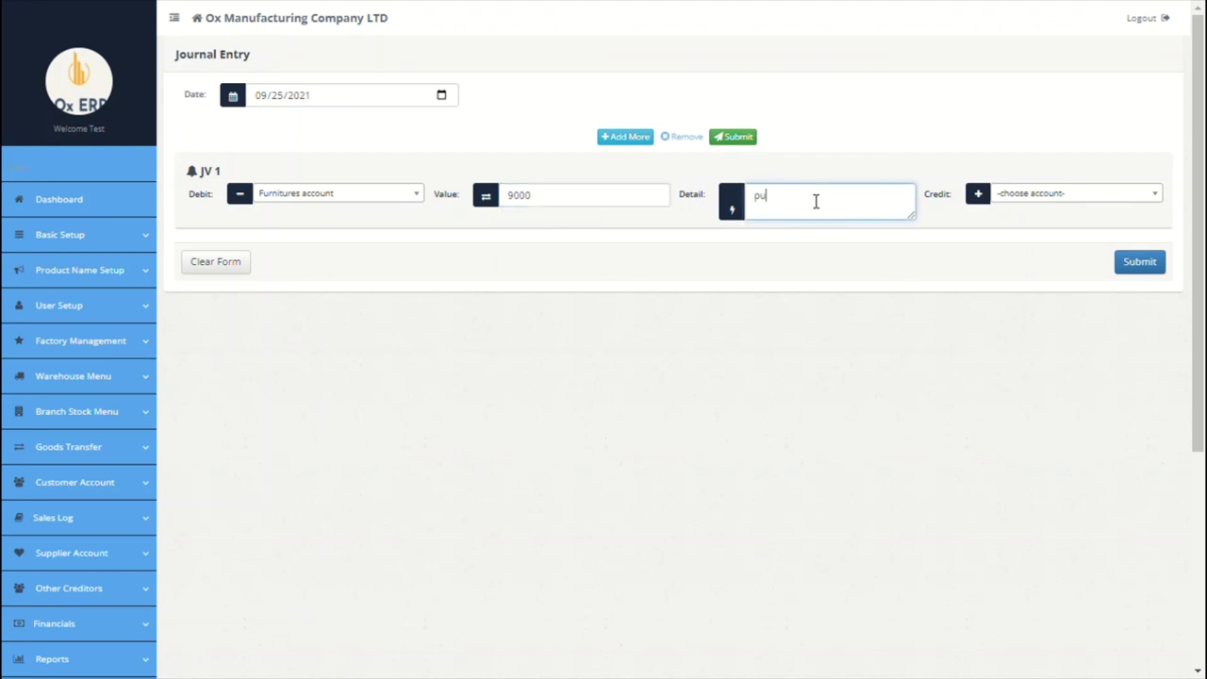
type("purchase of 56 units of samsung TV")
left_click(1018, 207)
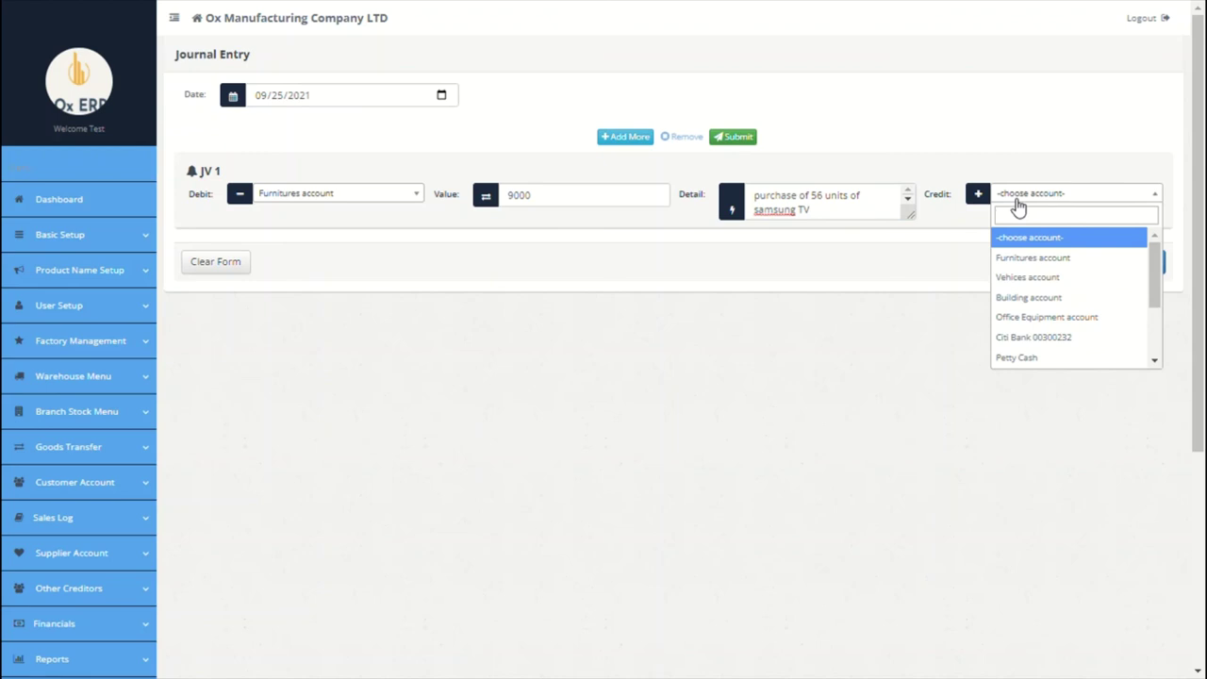
type("op")
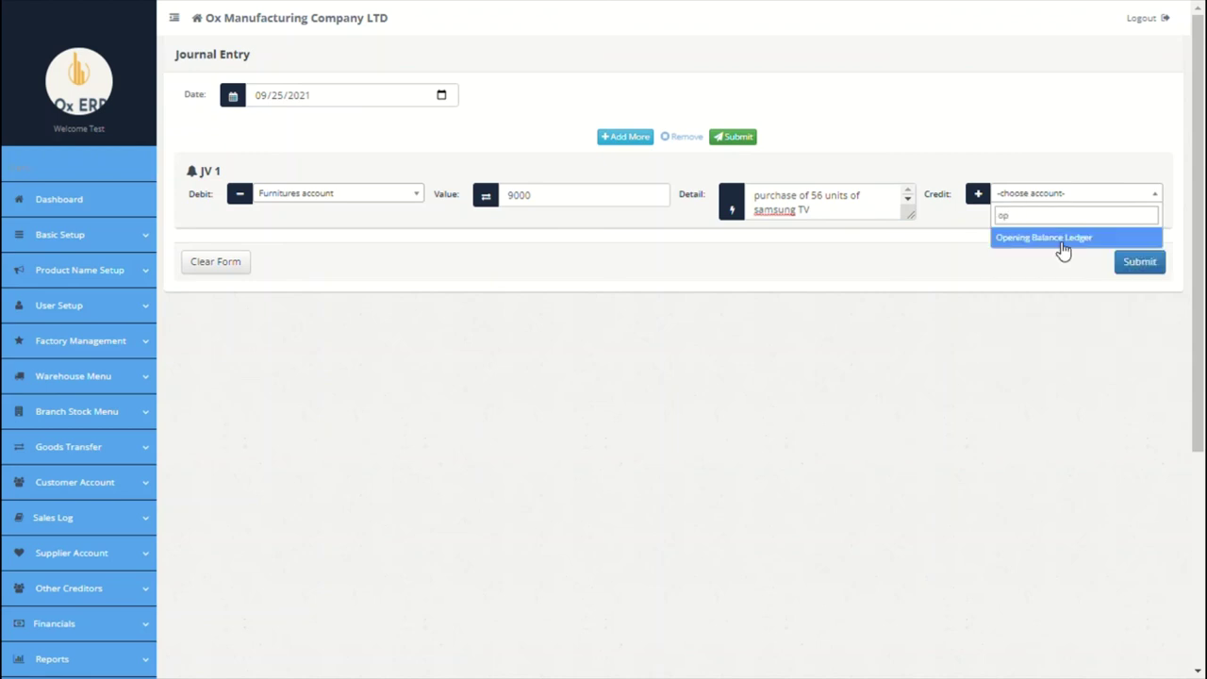
left_click(1060, 243)
Step: Add line two debiting Building 80000, 'office building capitalized', credited to Opening Balance Ledger
left_click(625, 137)
left_click(377, 195)
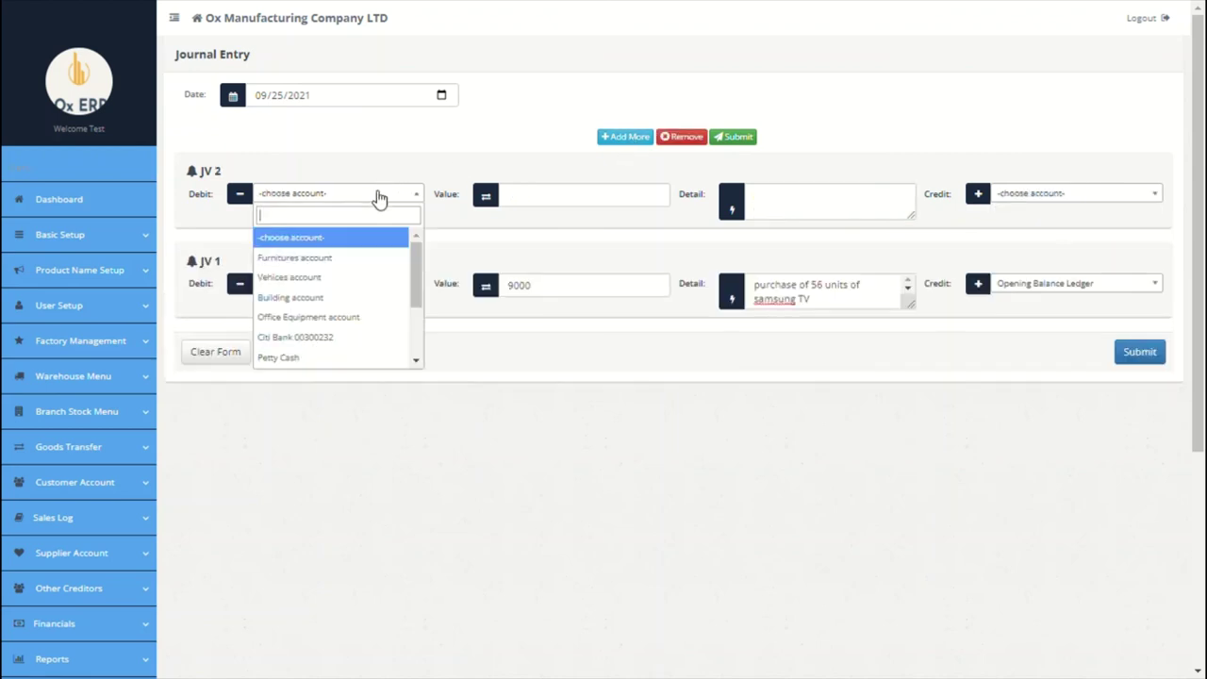
left_click(336, 297)
left_click(560, 199)
type("80")
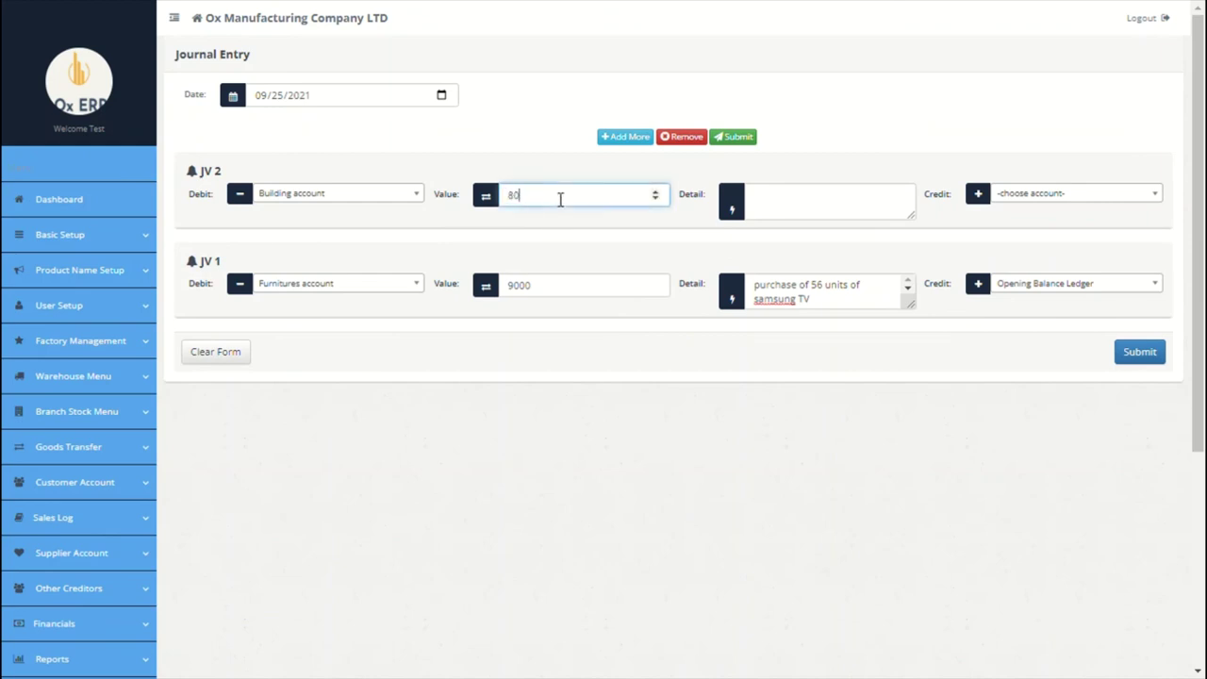
type("000")
left_click(770, 211)
type("office ")
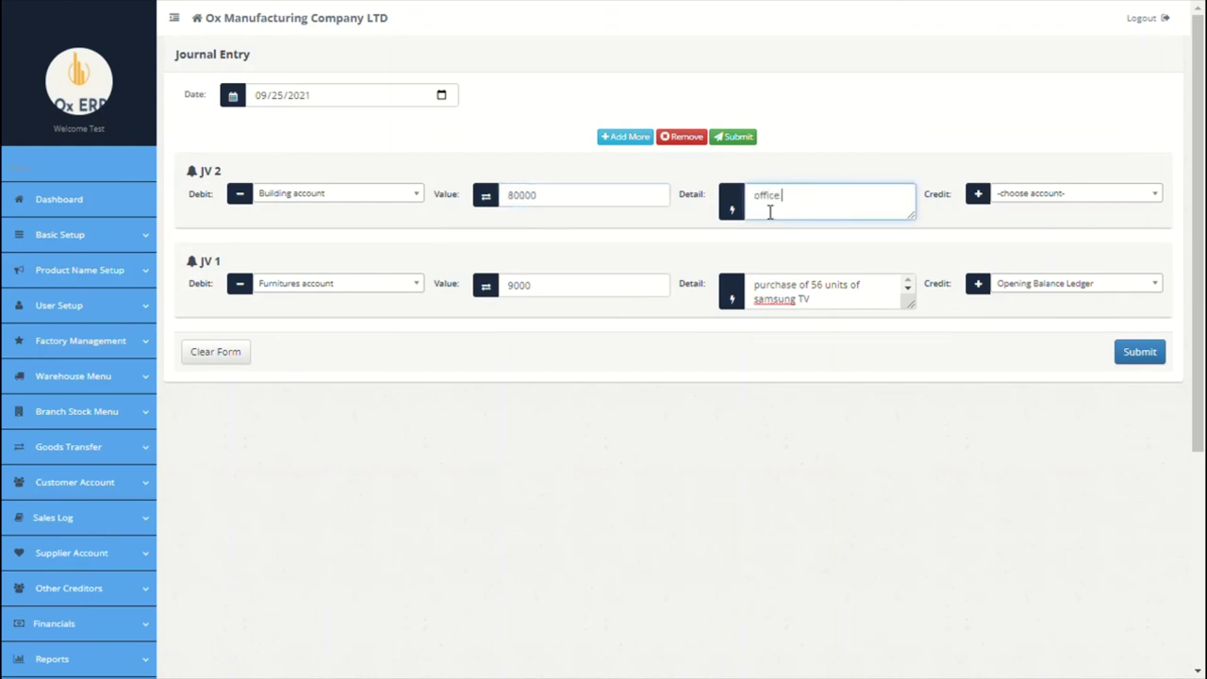
type("building capitalized")
left_click(1063, 198)
type("op")
left_click(1069, 236)
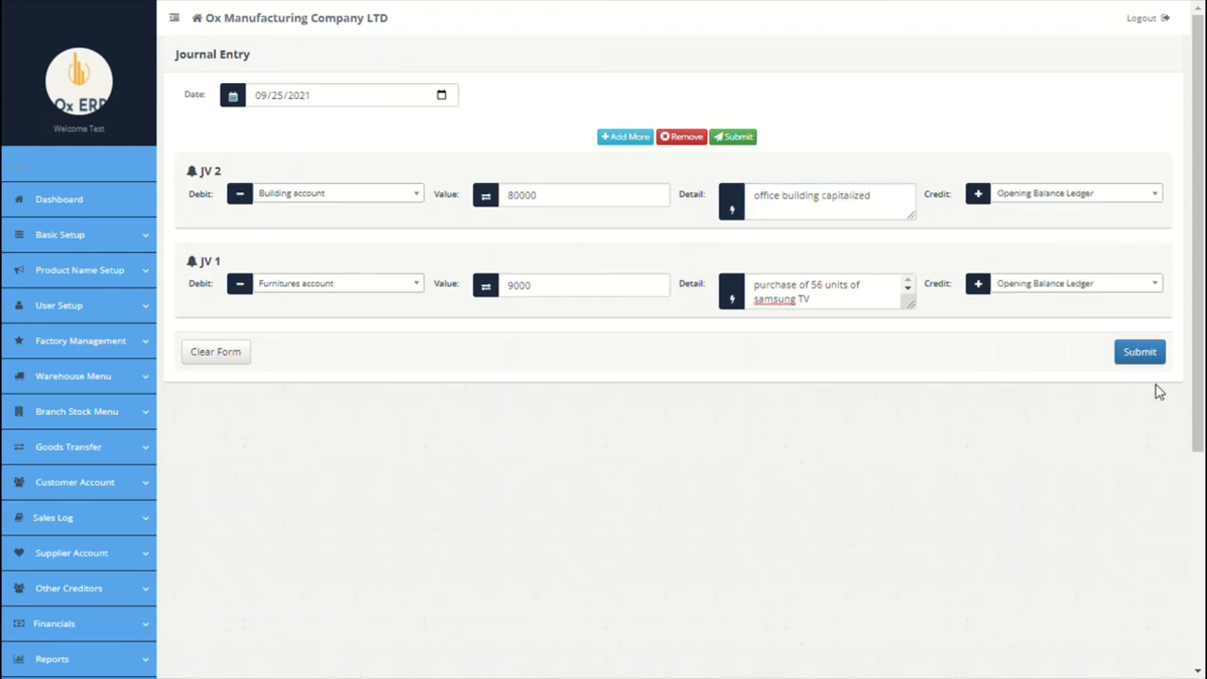
Step: Date the journal entries 09/01/2021 and post them
left_click(441, 94)
left_click(350, 171)
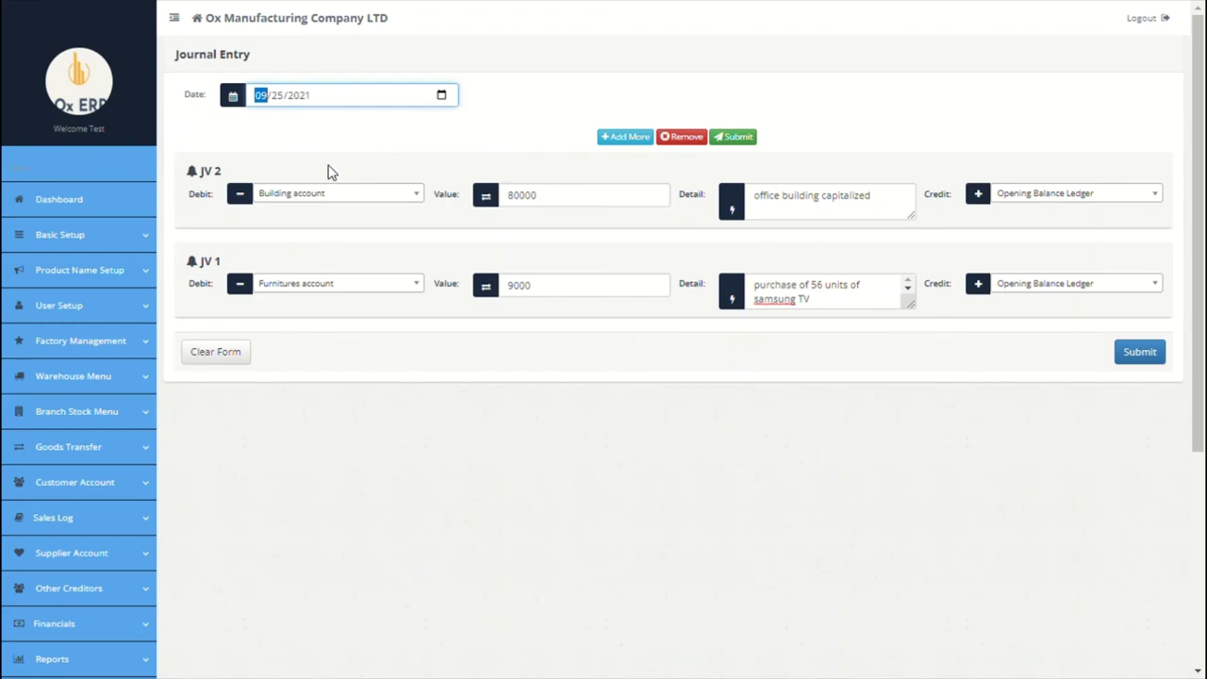
left_click(1154, 351)
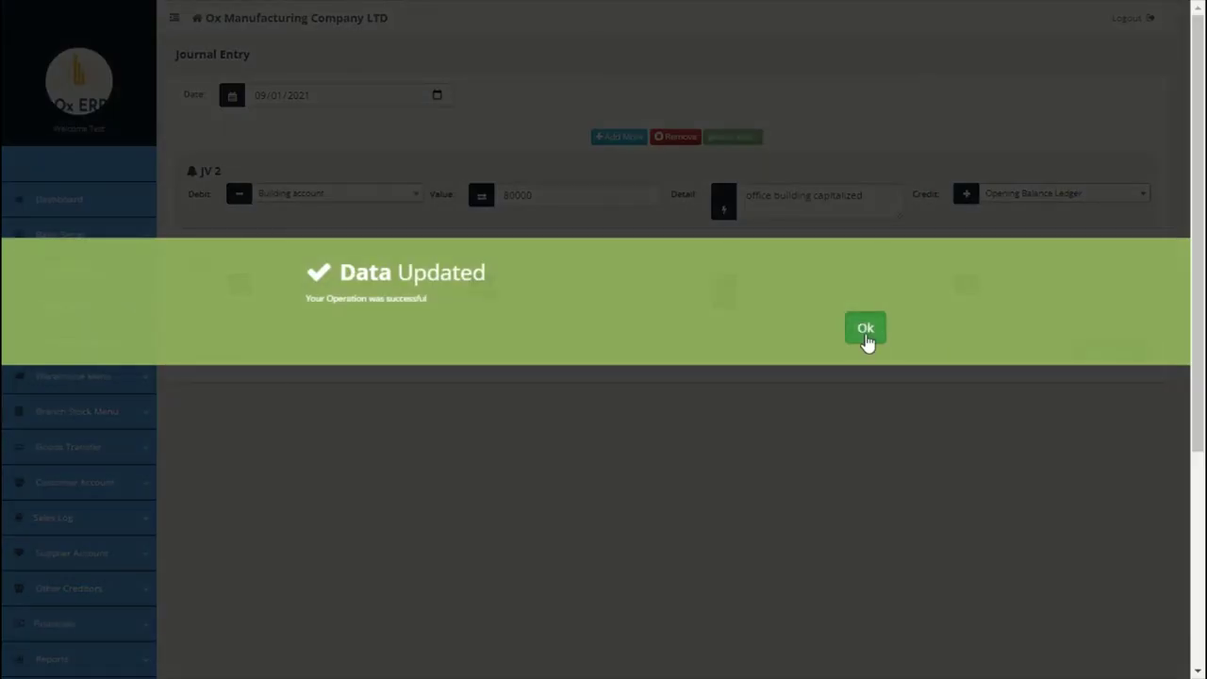
left_click(866, 338)
scroll(622, 440, "down", 4)
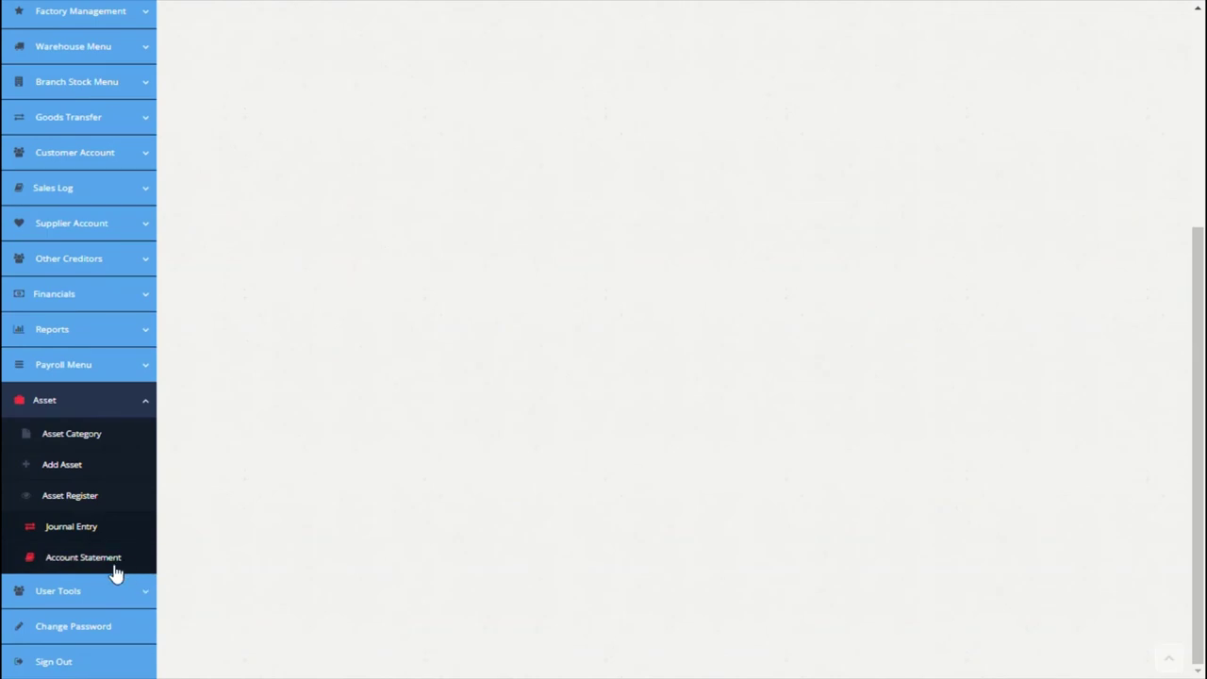
Step: Open the Account Statement showing both 2021-09-01 asset entries totalling 89,000.00 debit
left_click(116, 569)
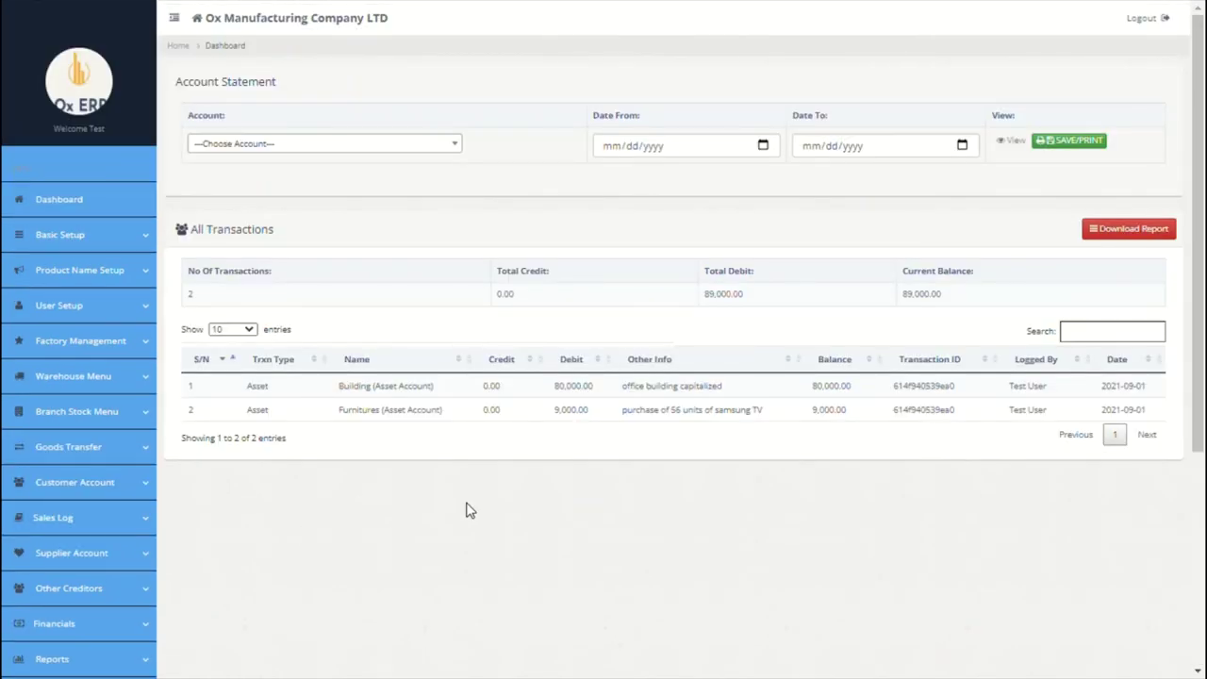
scroll(467, 510, "down", 1)
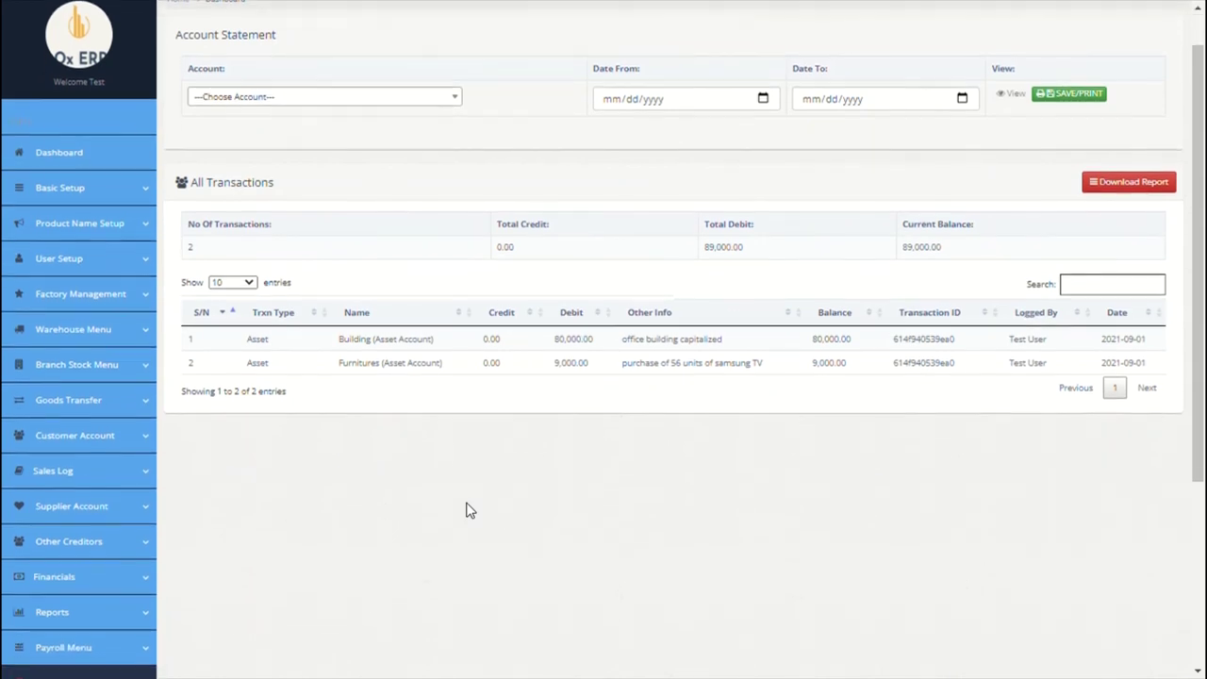